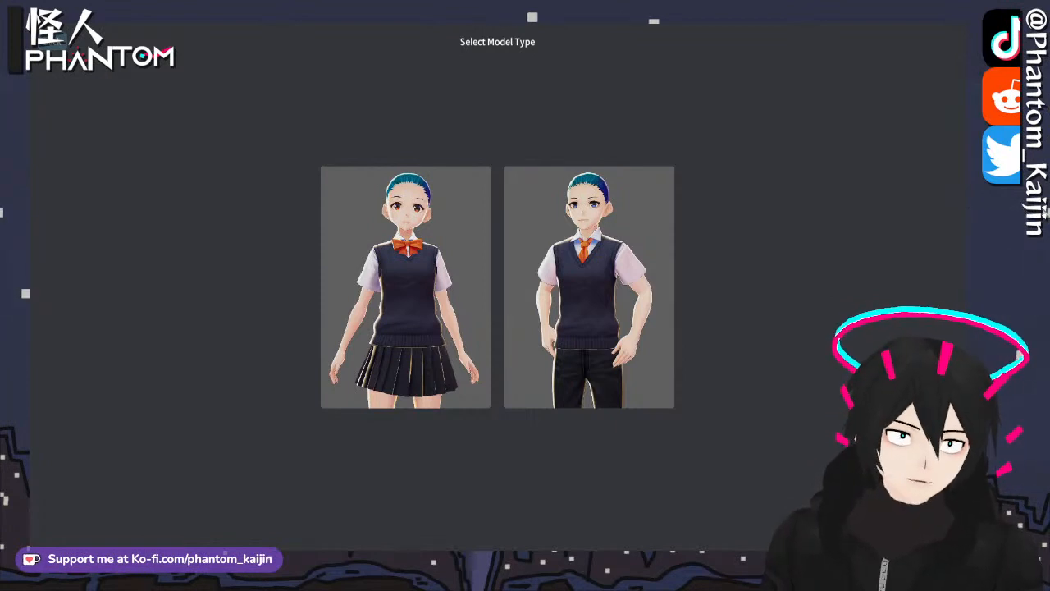
- Create a new character from the female base model
click(525, 333)
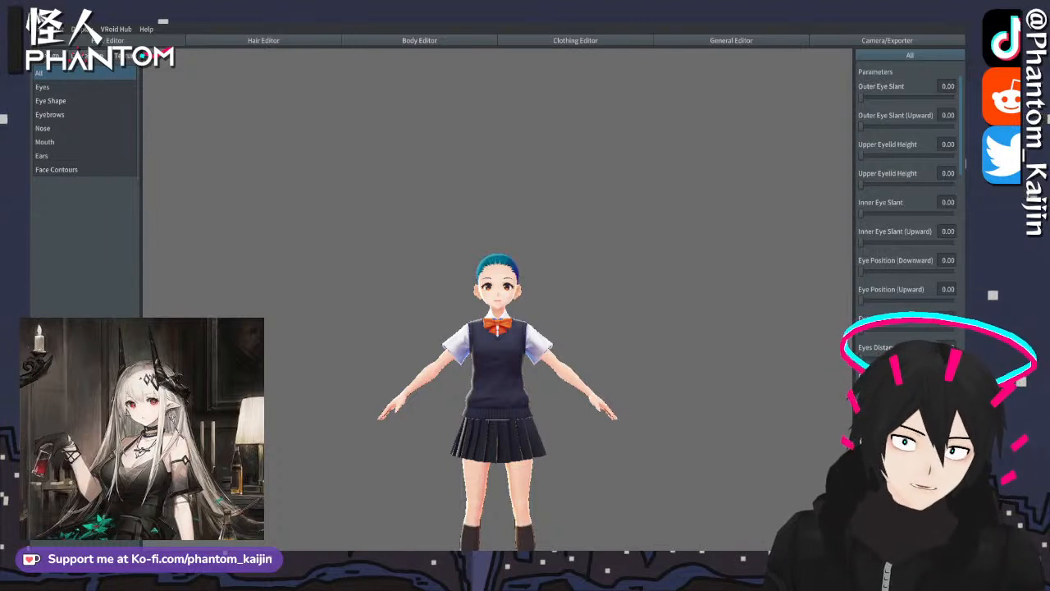
- In the face's eye shape, set Upper Eyelid Height (Higher) to 0.40 and (Lower) to 0.28, and Outer Eye Slant (Downward) to 0.24
right_drag(633, 322, 794, 194)
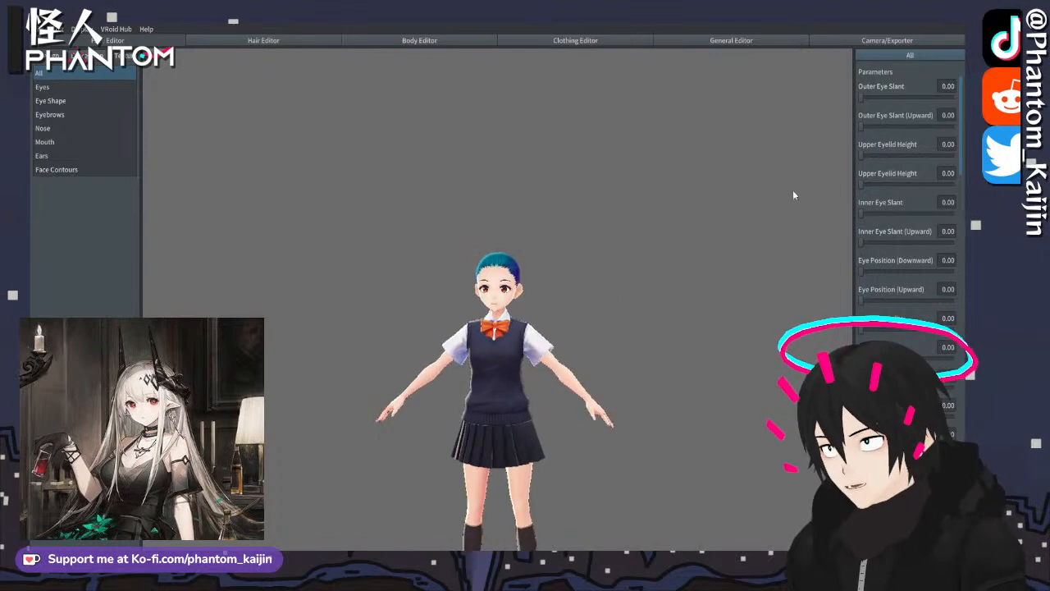
scroll(626, 266, up, 2)
scroll(599, 263, up, 10)
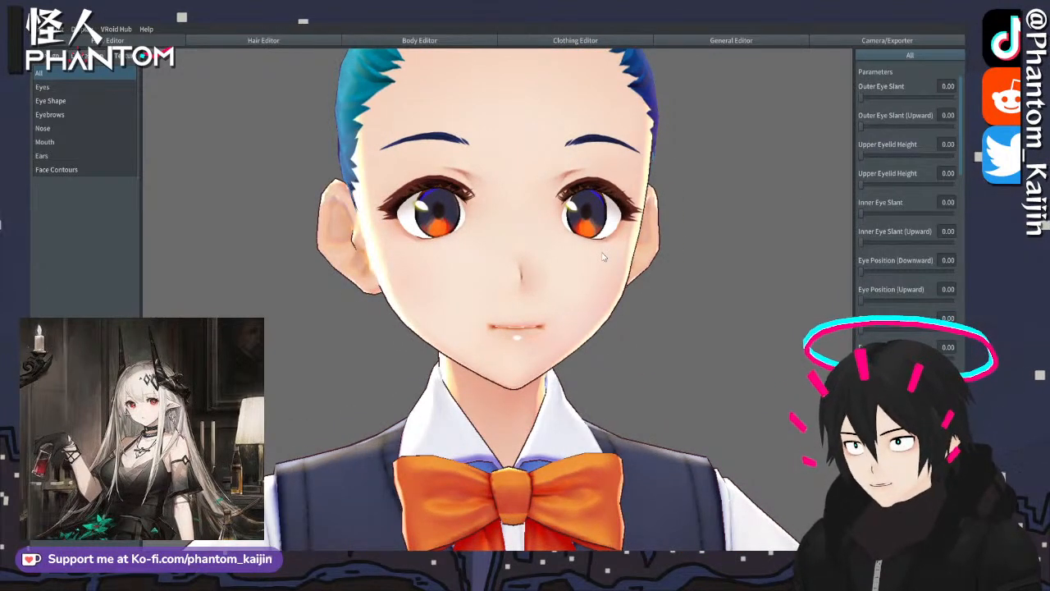
right_drag(603, 256, 695, 237)
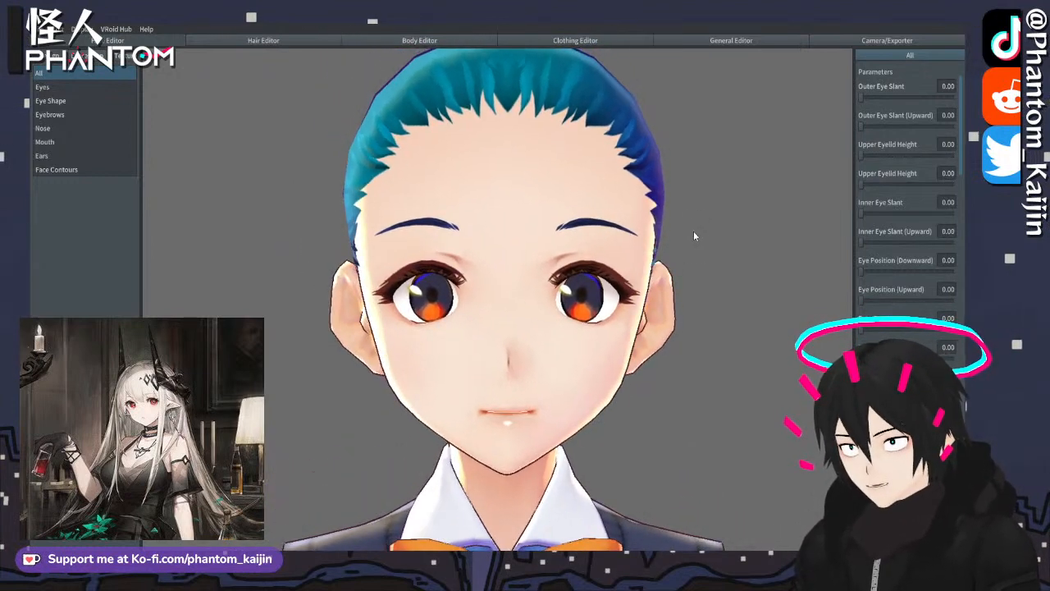
middle_drag(699, 227, 686, 234)
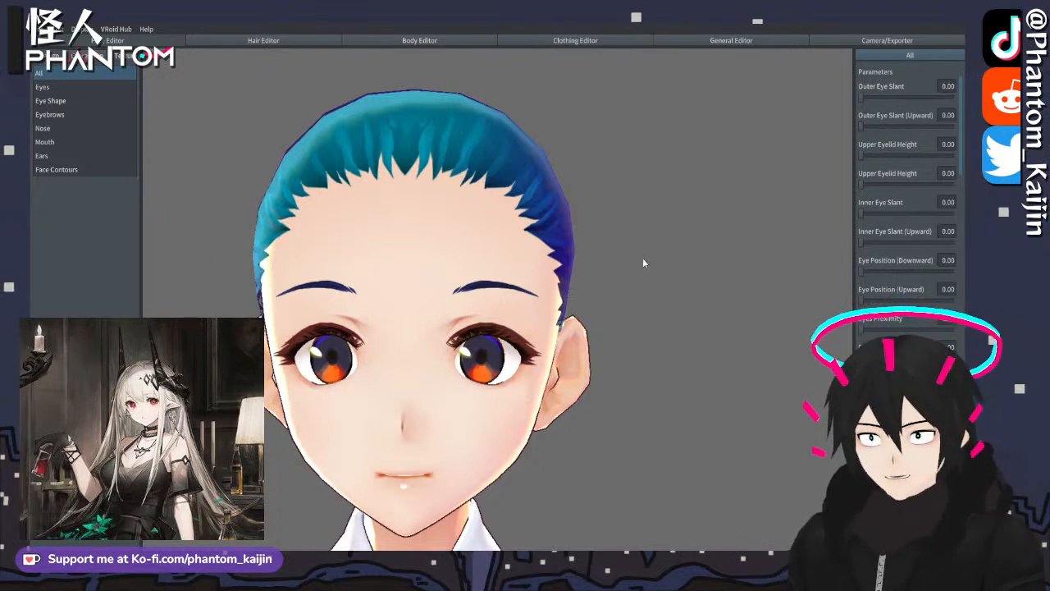
middle_drag(525, 325, 609, 293)
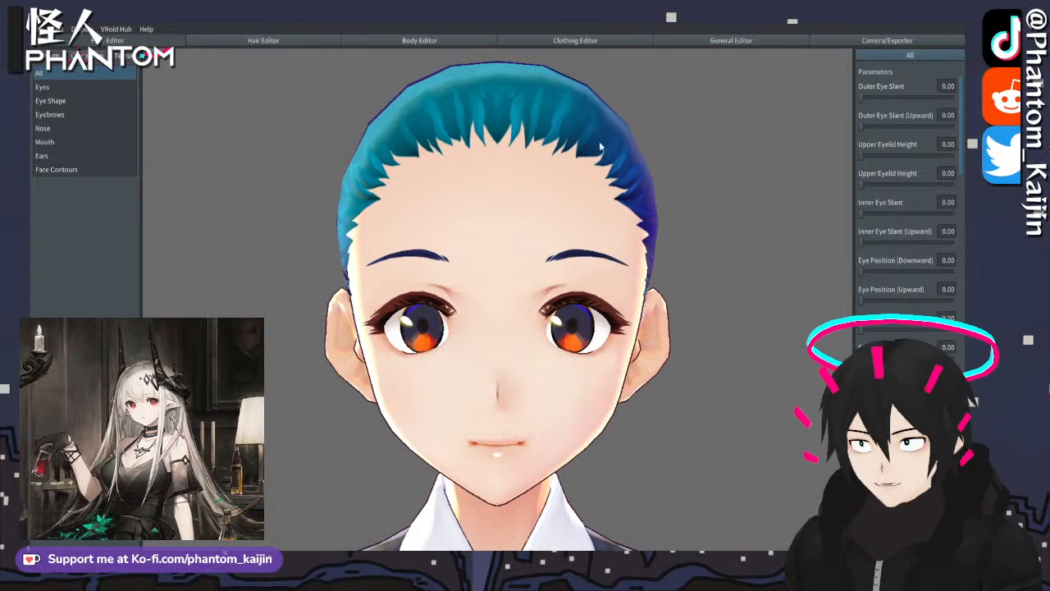
click(50, 100)
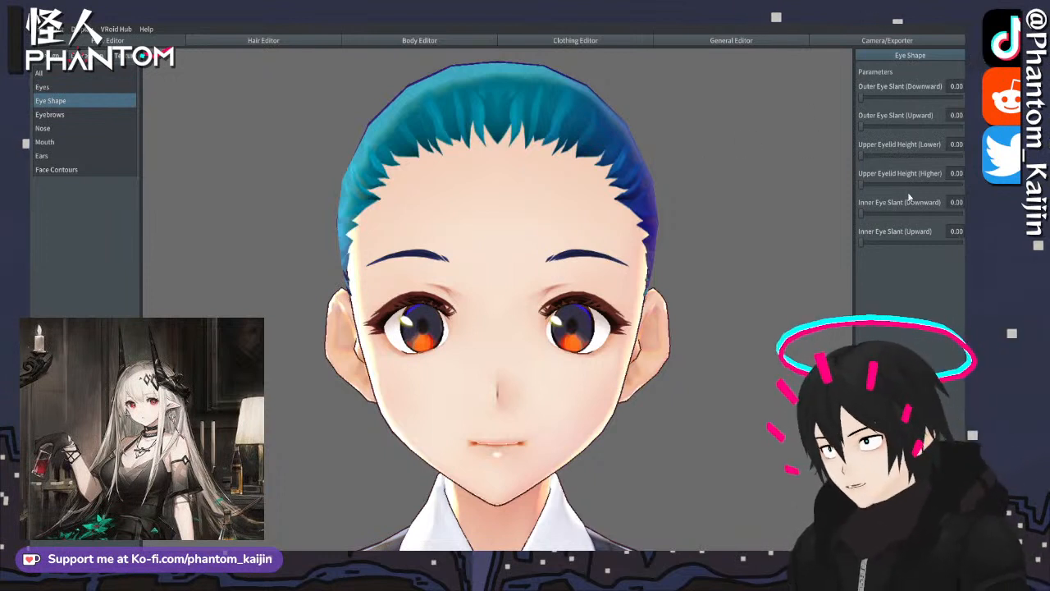
drag(861, 188, 899, 195)
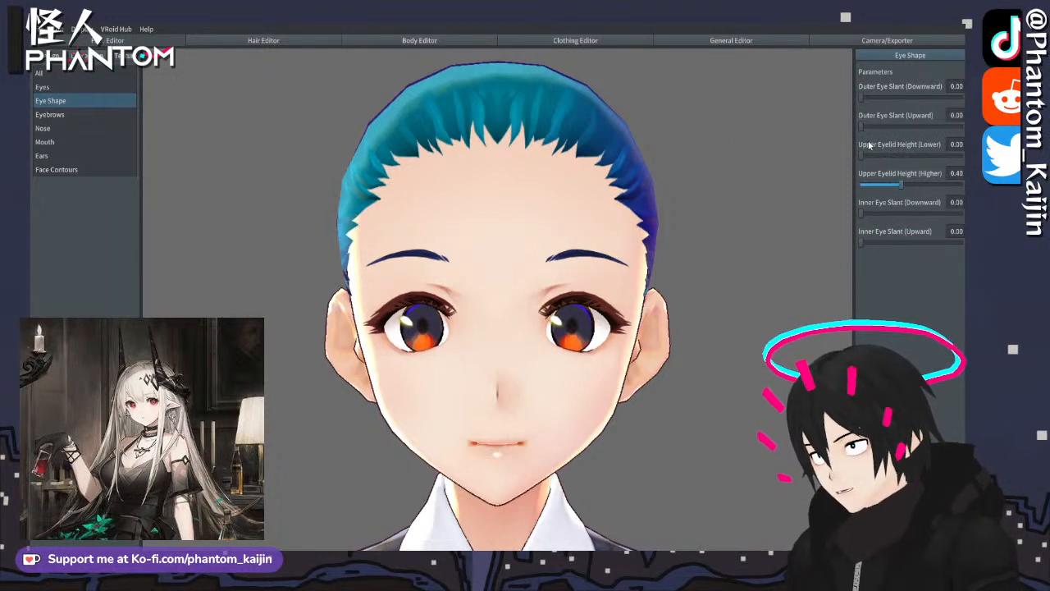
drag(863, 154, 892, 165)
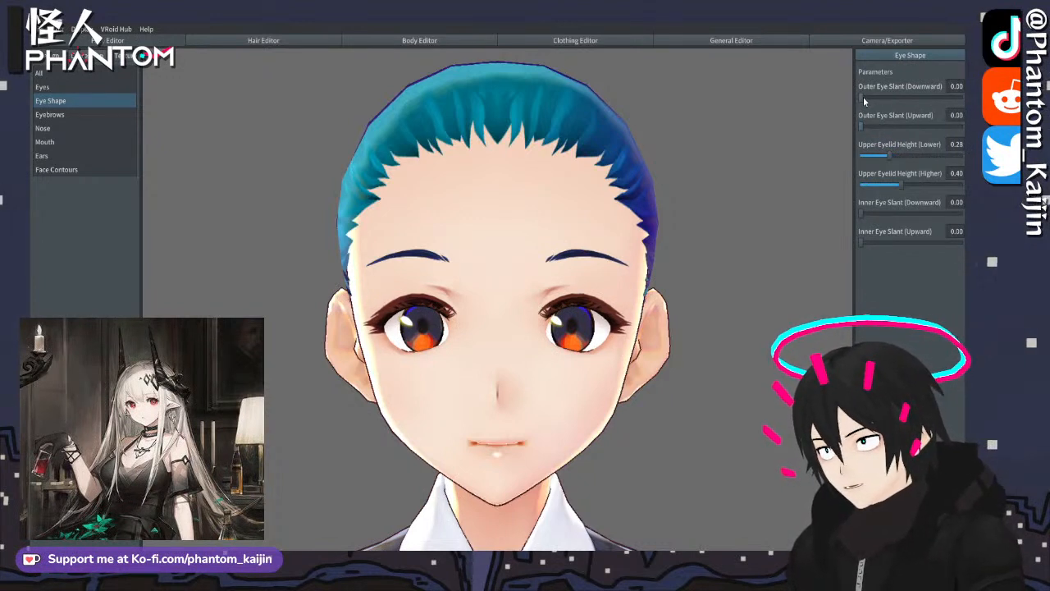
drag(865, 100, 887, 99)
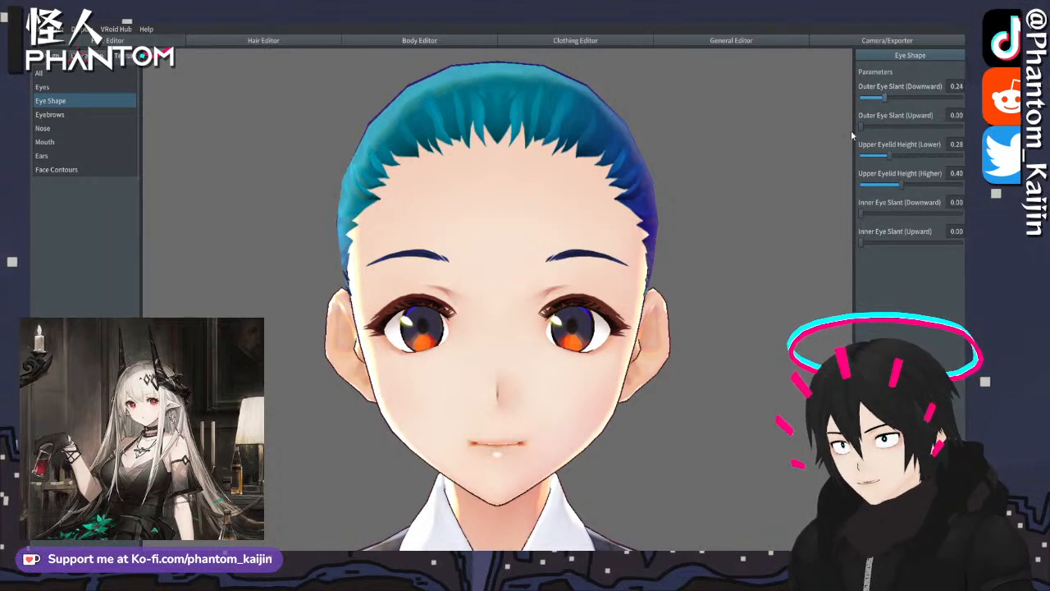
- Increase the Outer Eye Slant (Downward) to 0.33 and the Upper Eyelid Height (Lower) to 0.55
right_drag(837, 140, 739, 202)
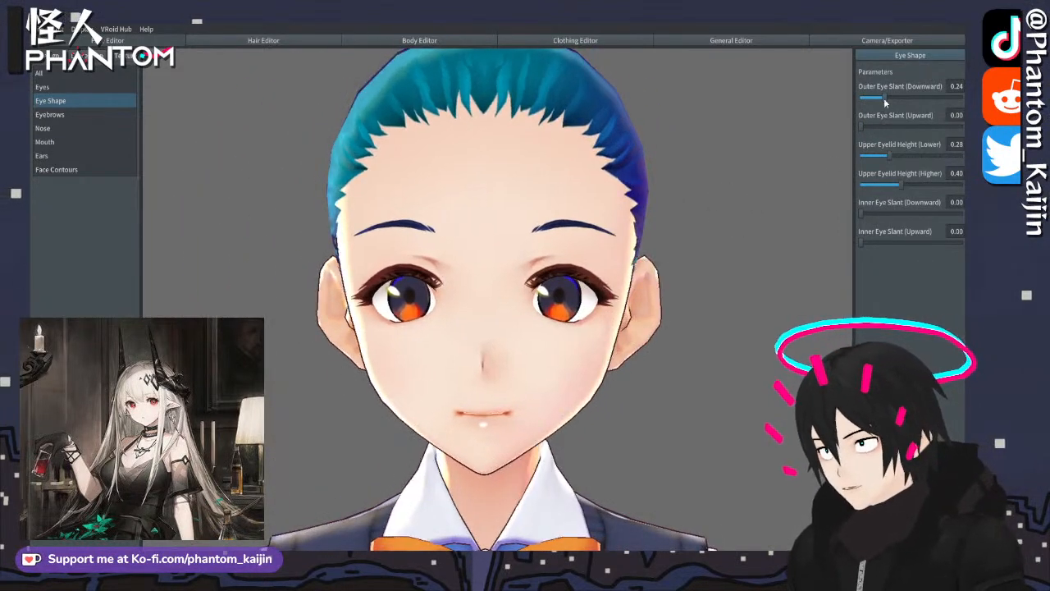
drag(885, 100, 896, 101)
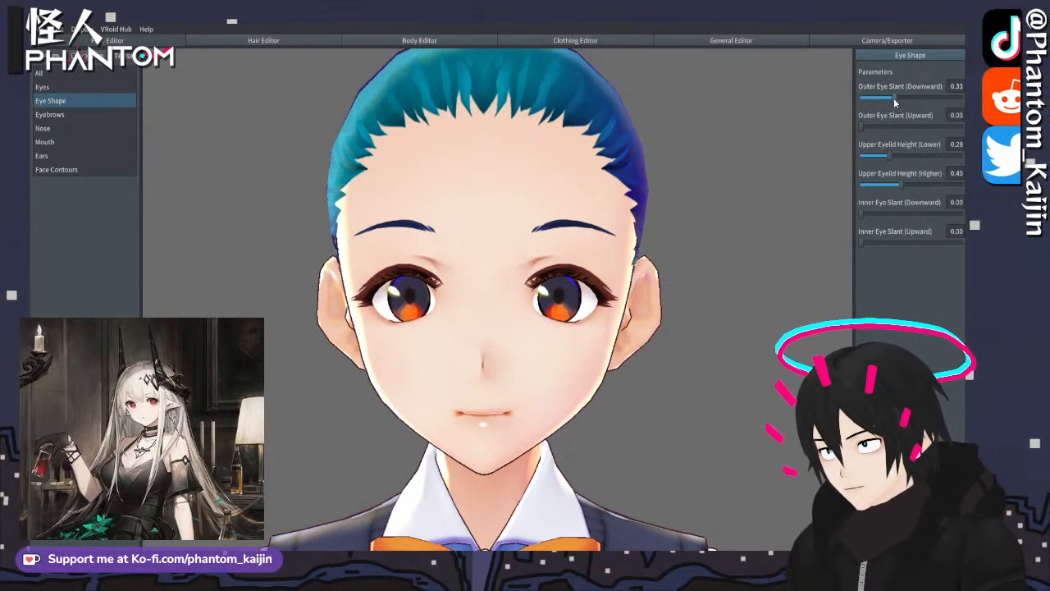
drag(892, 157, 917, 156)
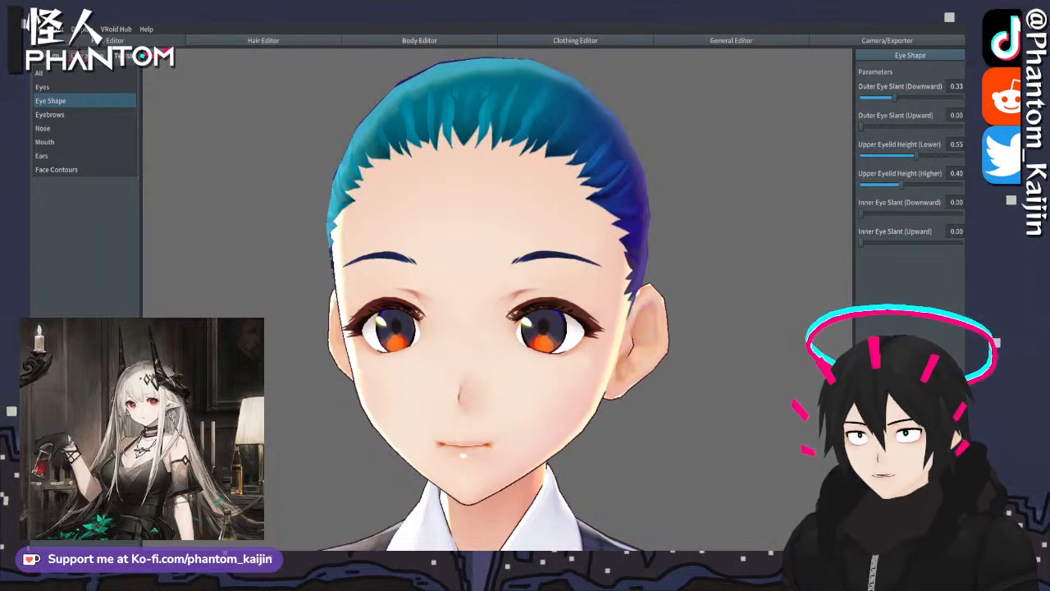
- Open the irises texture and its layers in the face texture editor
click(124, 55)
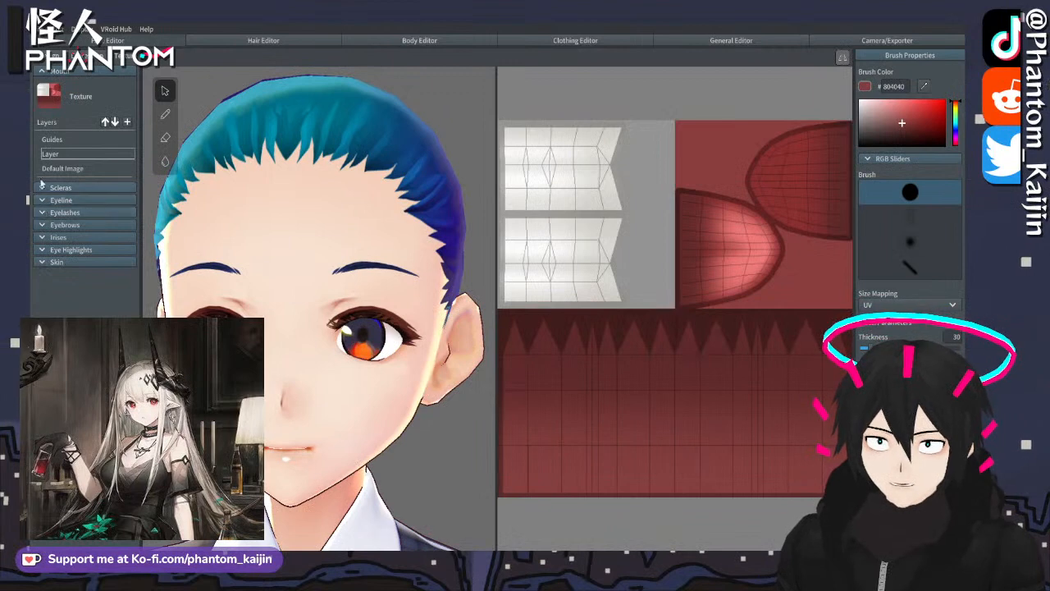
click(44, 72)
click(65, 133)
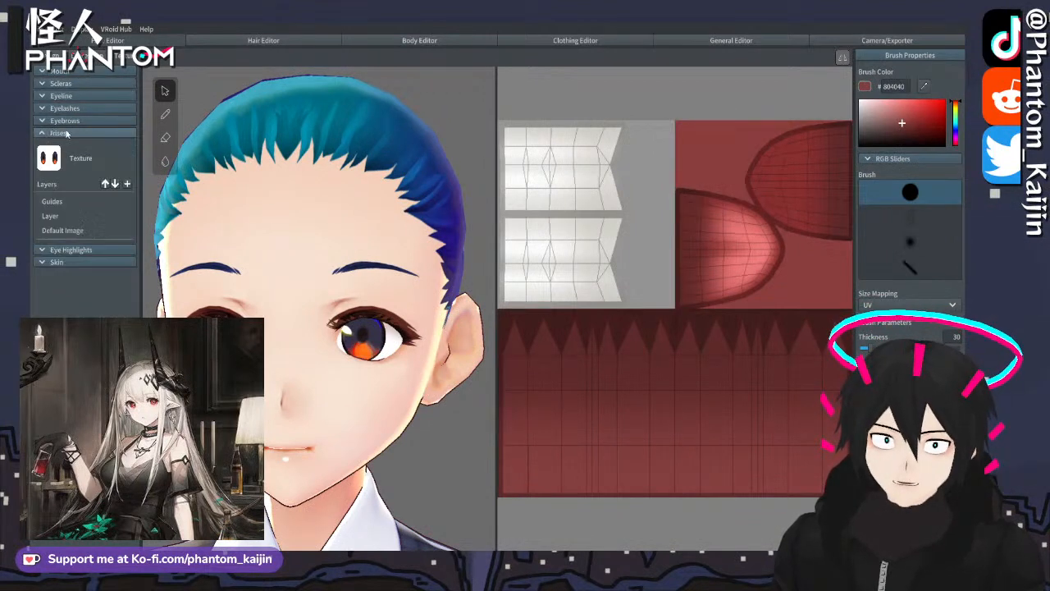
click(69, 201)
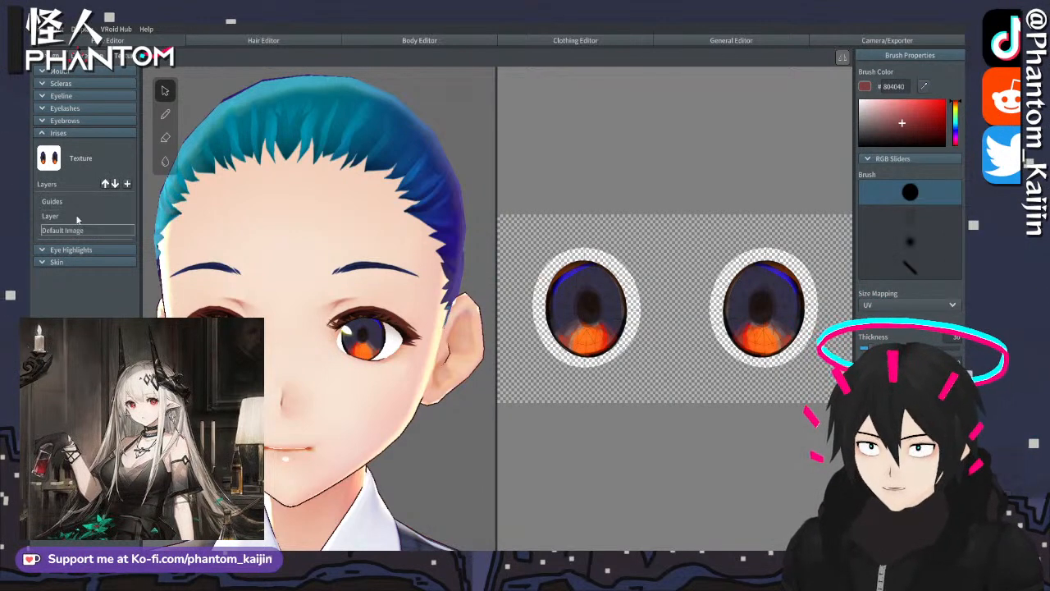
- Activate the pen brush and add a new layer above the existing paint layer of the irises texture
click(164, 114)
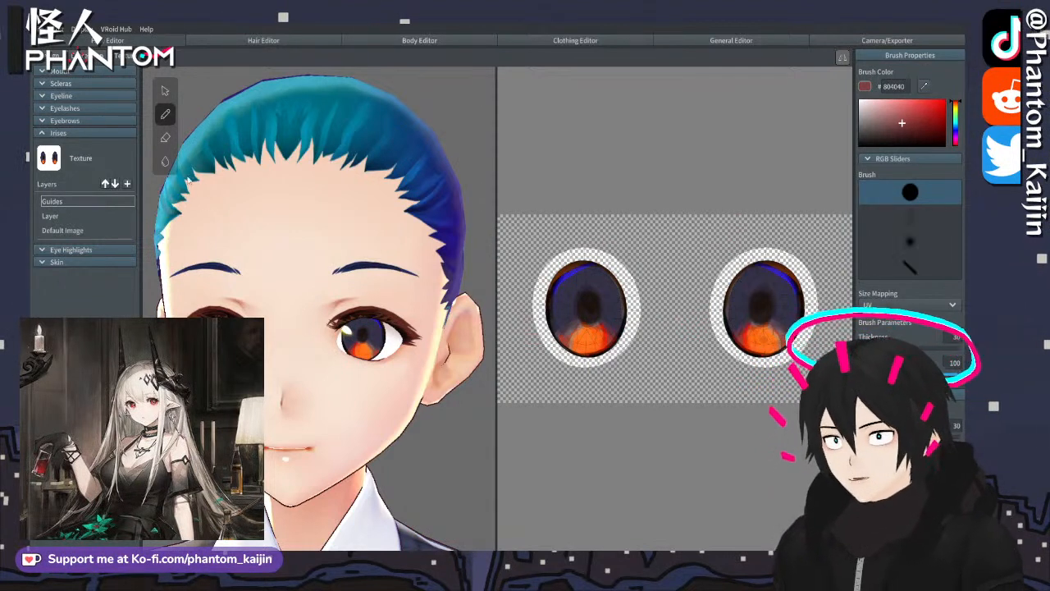
click(54, 218)
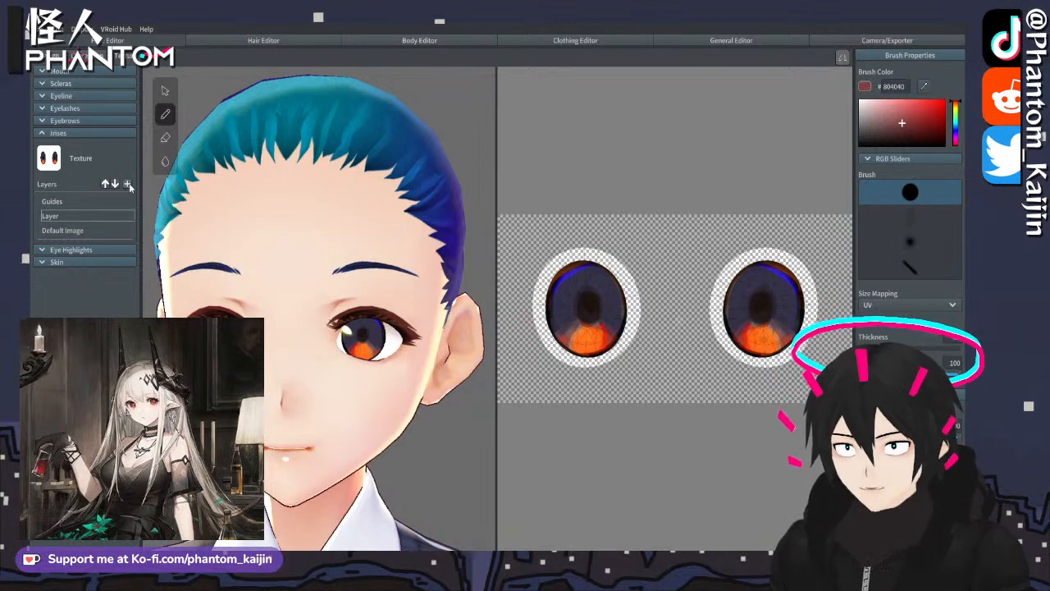
click(126, 184)
click(82, 216)
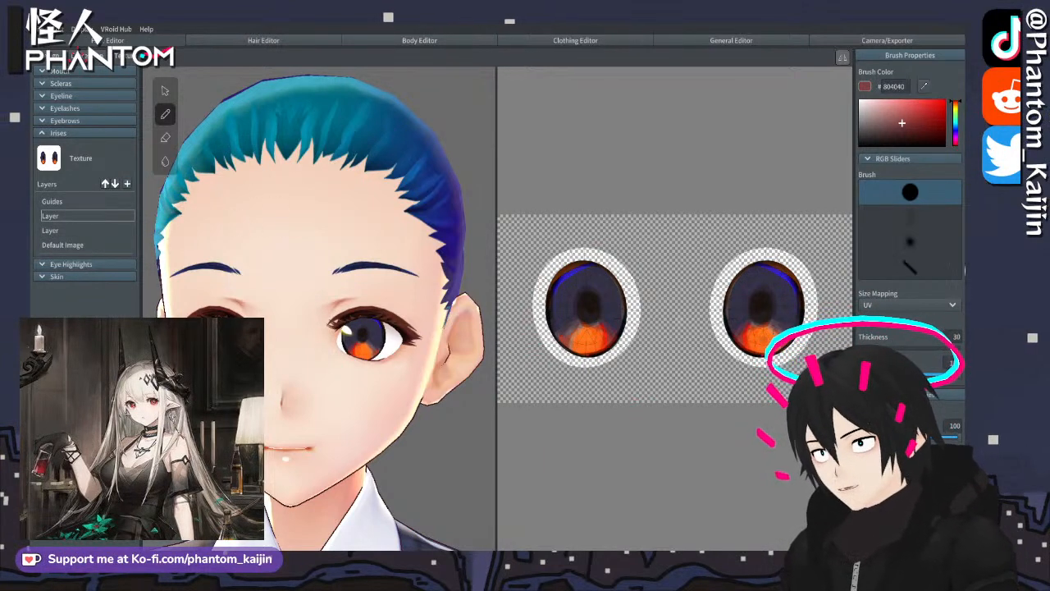
- Try test strokes on the left iris with brush colours 804040 and FF6B6B, undoing each one
mouse_move(577, 339)
mouse_down()
mouse_move(603, 348)
mouse_move(581, 298)
mouse_up()
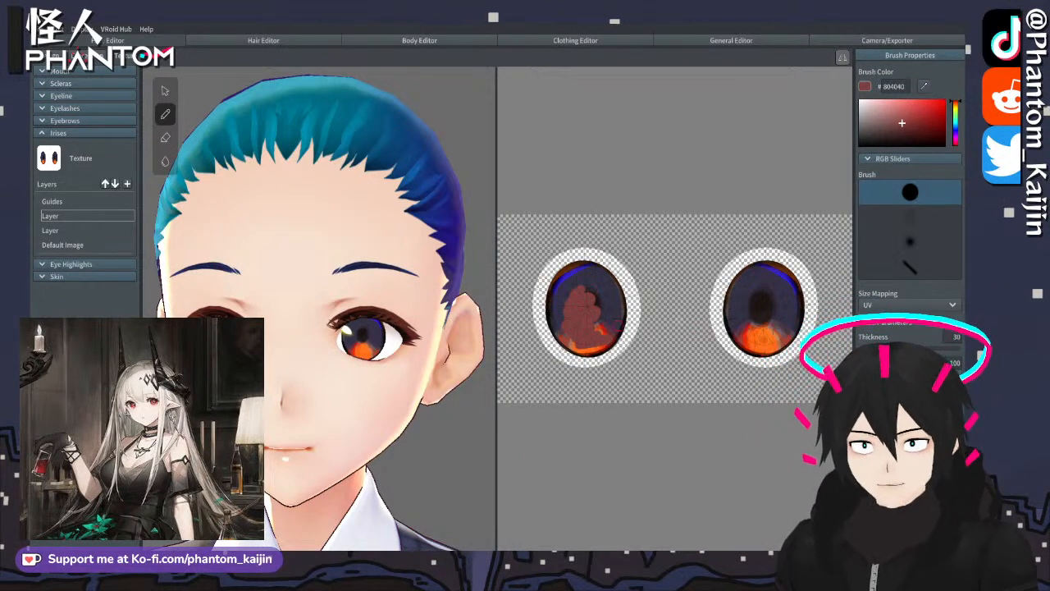
key(ctrl+z)
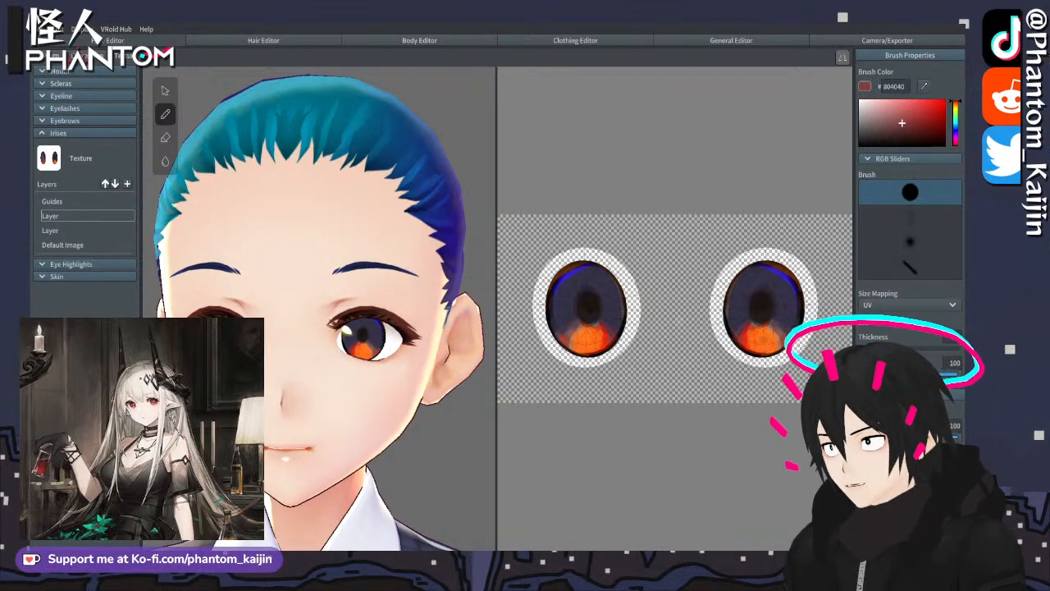
click(908, 120)
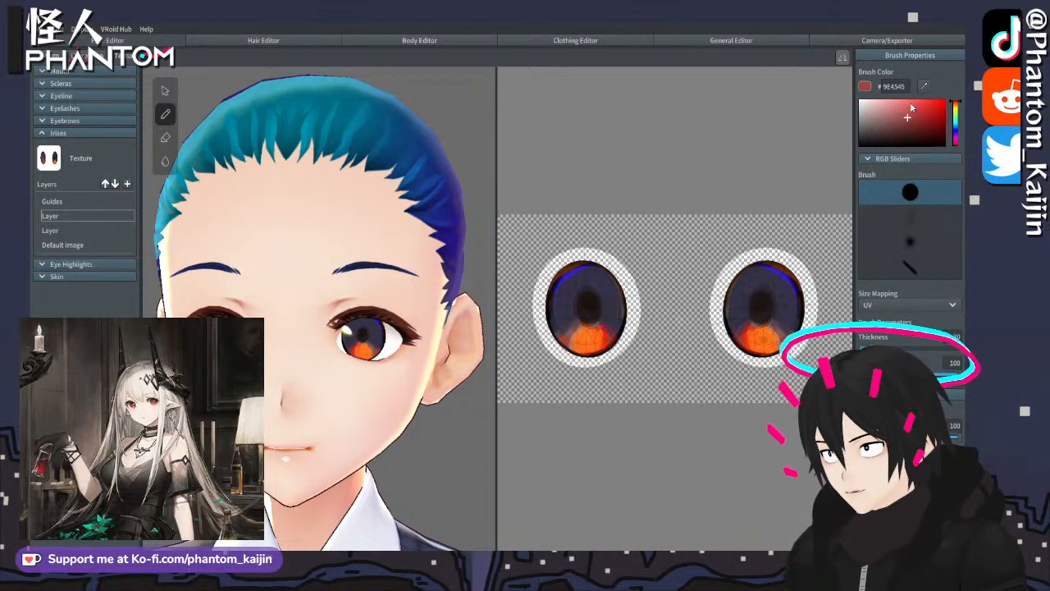
click(909, 99)
drag(583, 302, 594, 310)
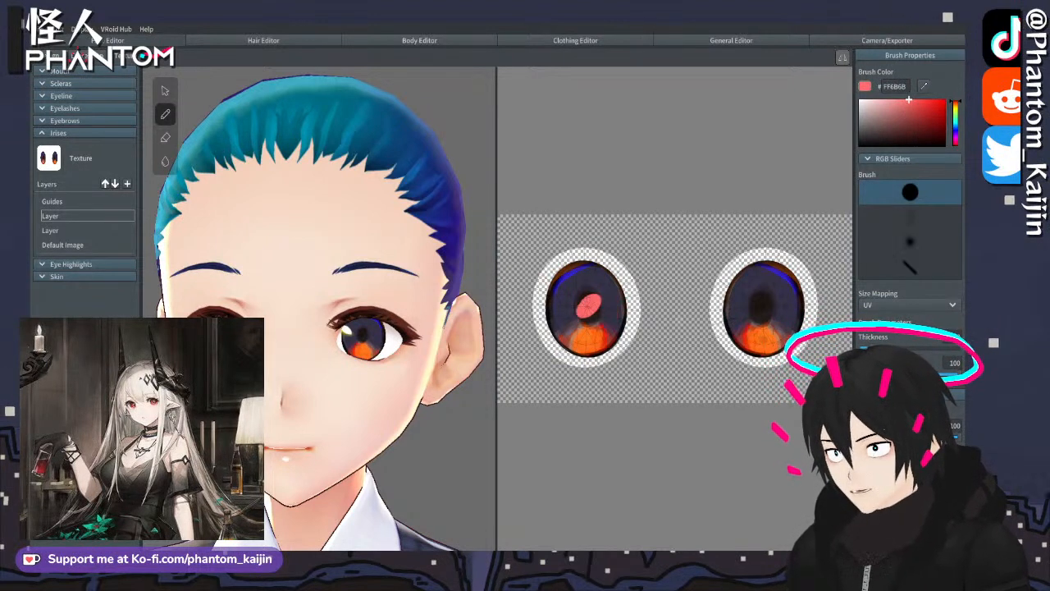
key(ctrl+z)
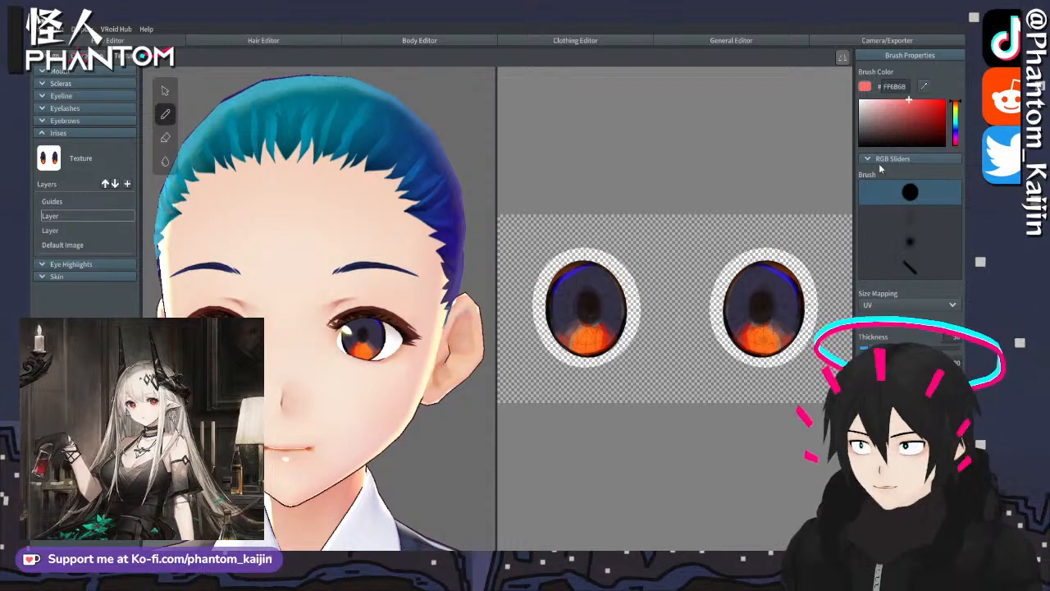
- Set the brush colour to FF2828, test it with a stroke on the left iris and undo that stroke
click(930, 99)
click(931, 99)
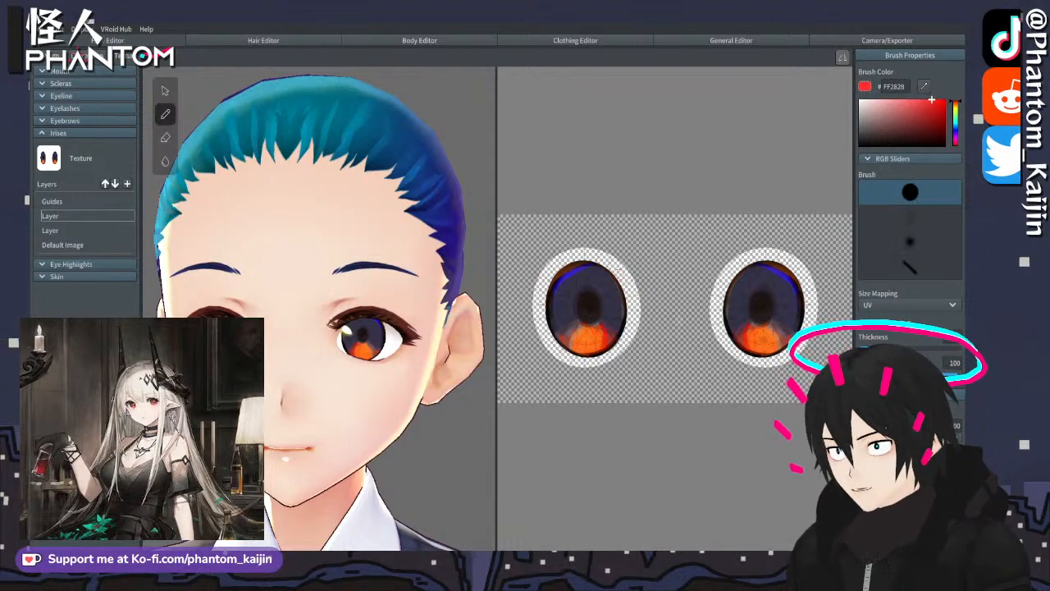
drag(574, 319, 594, 313)
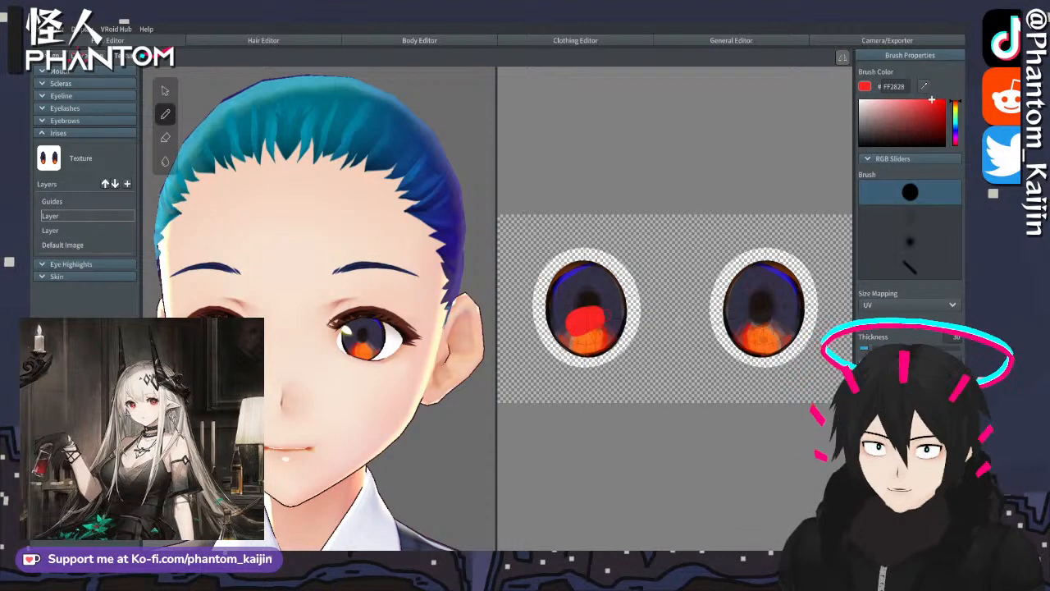
key(ctrl+z)
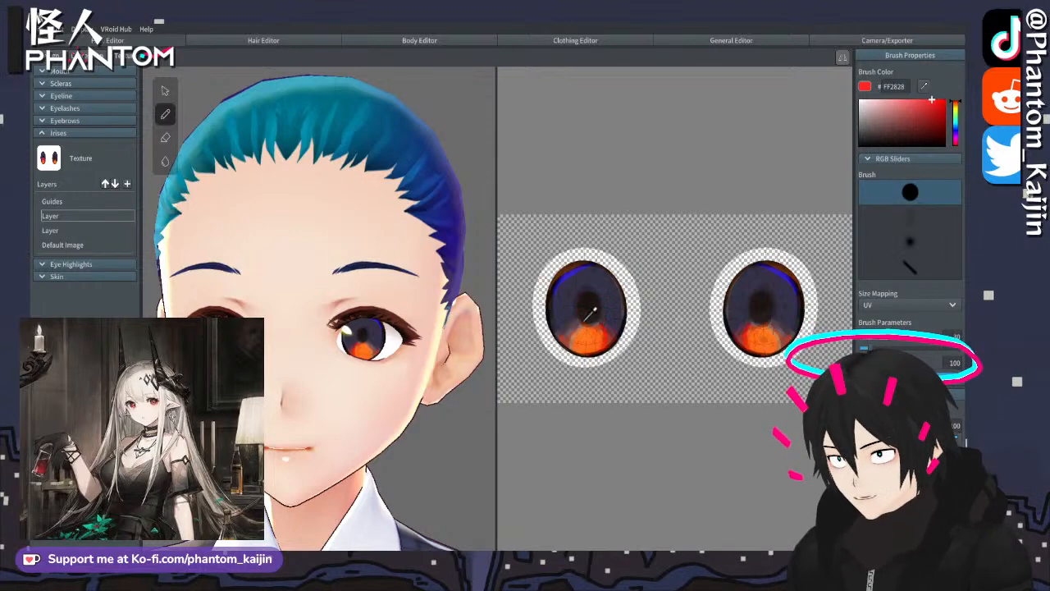
- Paint a closed red outline around the lower half of the left iris, following its bottom edge and crossing its middle
scroll(664, 350, up, 5)
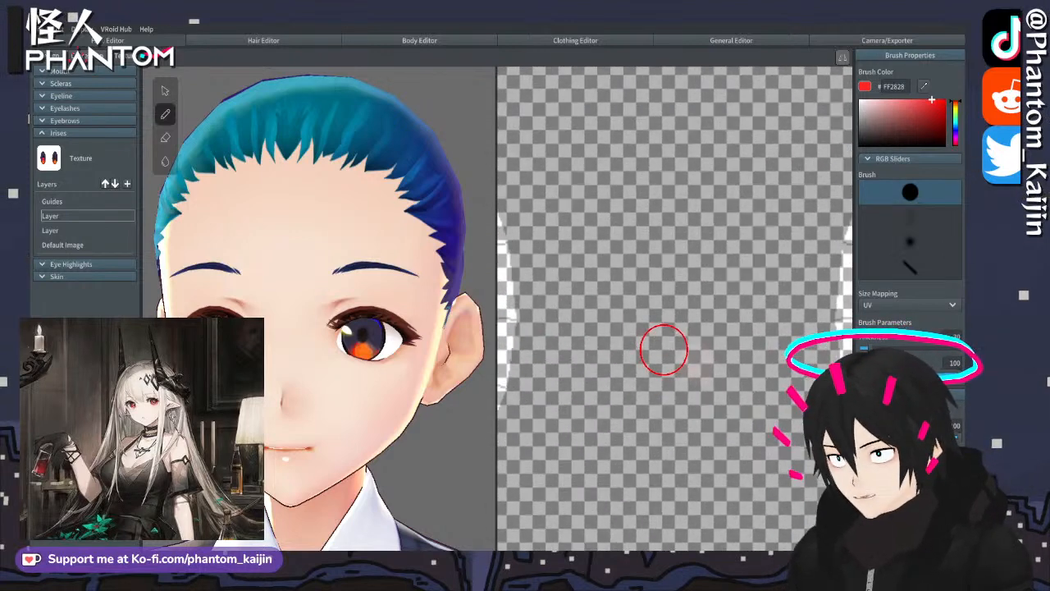
scroll(664, 349, down, 6)
scroll(599, 418, up, 3)
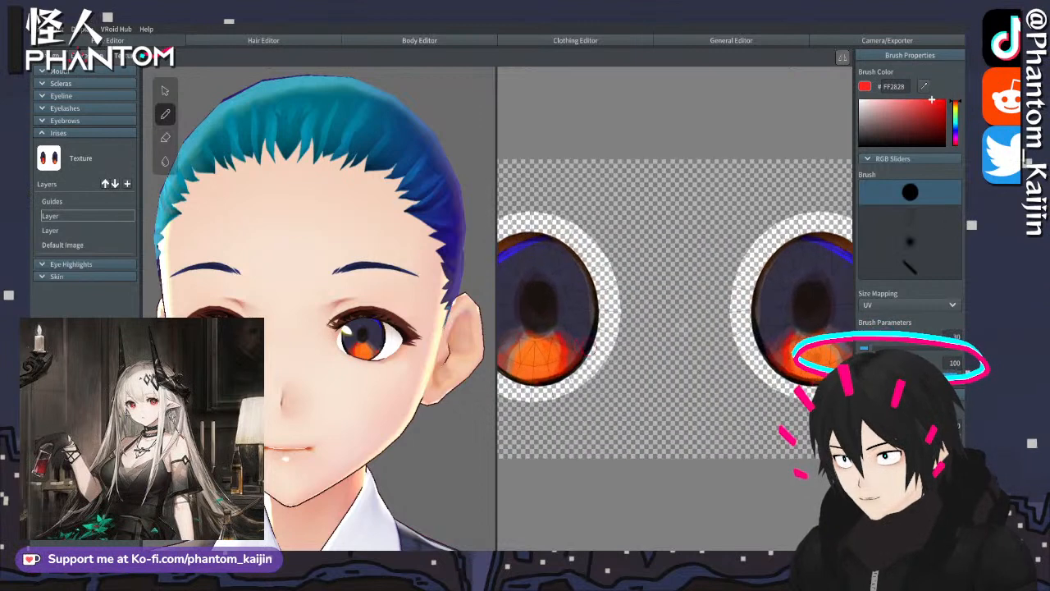
scroll(629, 352, up, 2)
scroll(657, 341, up, 1)
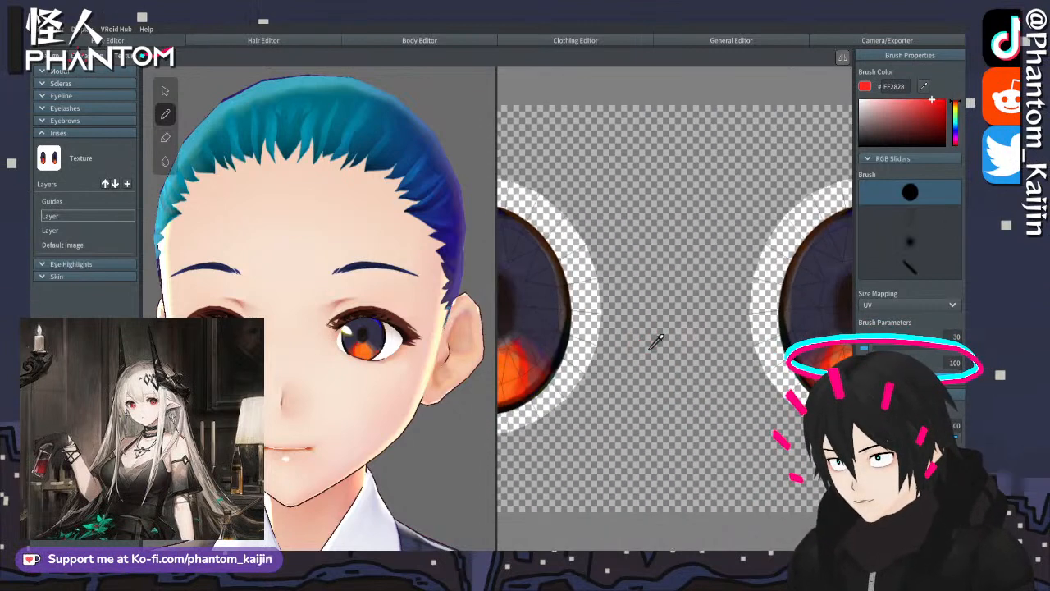
scroll(666, 345, down, 1)
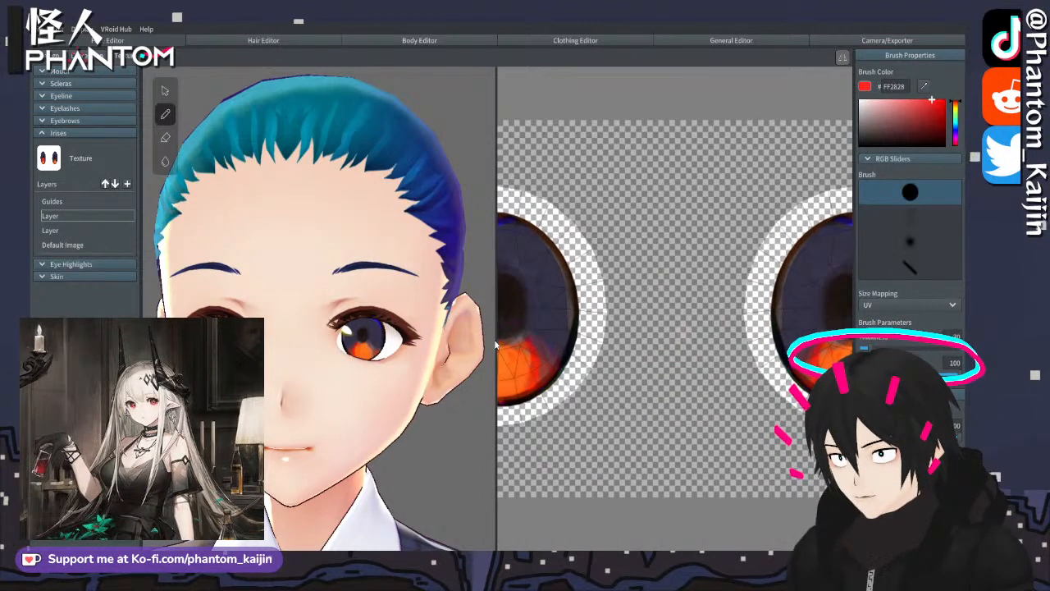
drag(496, 345, 239, 345)
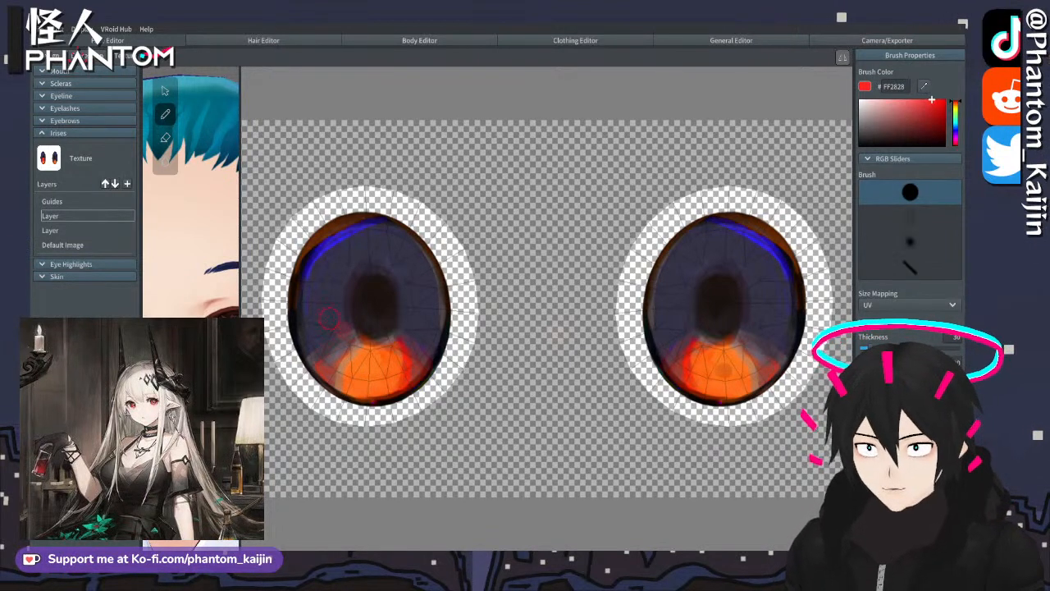
drag(336, 331, 373, 334)
key(ctrl+z)
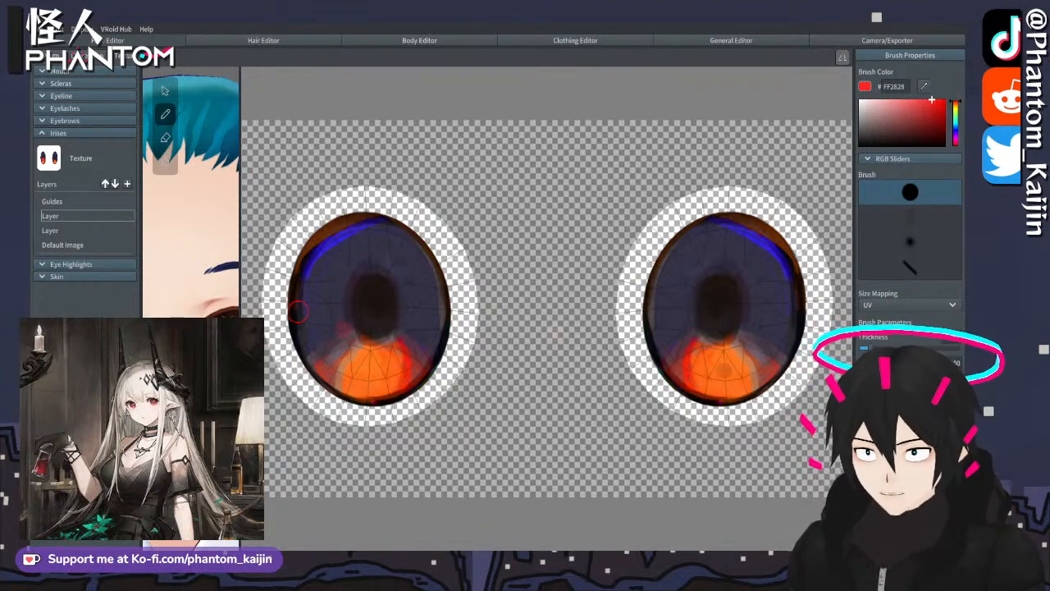
mouse_move(301, 308)
mouse_down()
mouse_move(320, 375)
mouse_move(388, 398)
mouse_move(428, 374)
mouse_move(441, 293)
mouse_up()
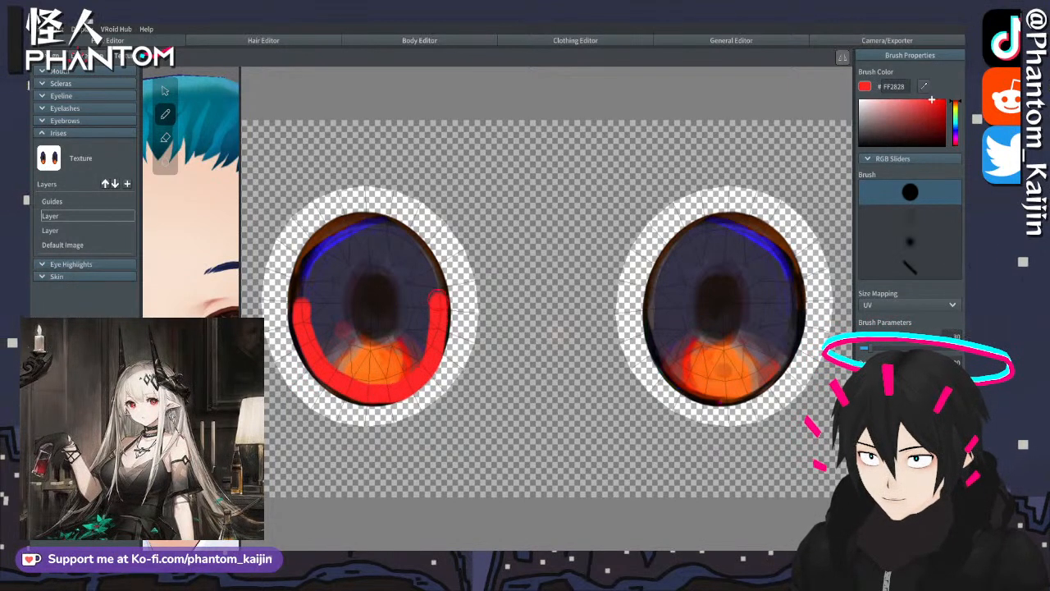
drag(297, 305, 442, 293)
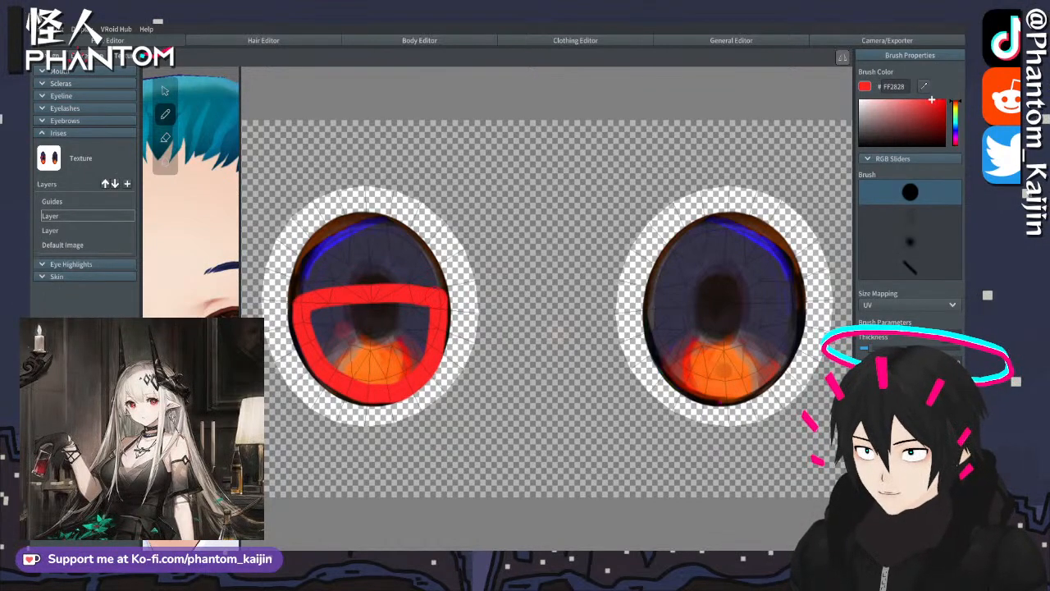
- Undo the red outline painted on the left iris
scroll(300, 367, up, 3)
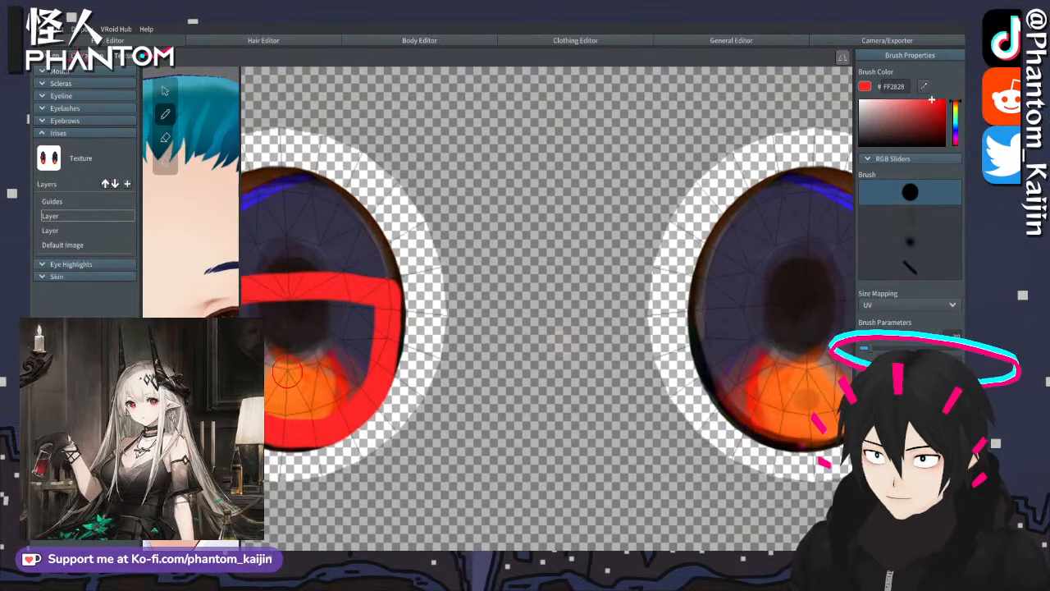
scroll(299, 366, down, 3)
scroll(303, 373, up, 3)
scroll(321, 375, down, 2)
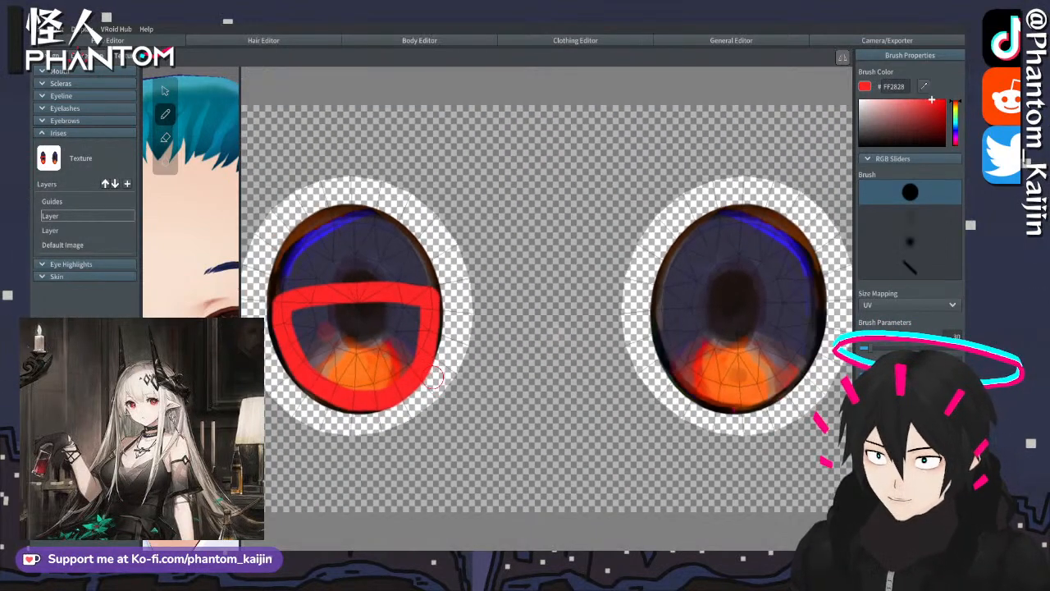
scroll(423, 386, up, 1)
scroll(495, 389, down, 1)
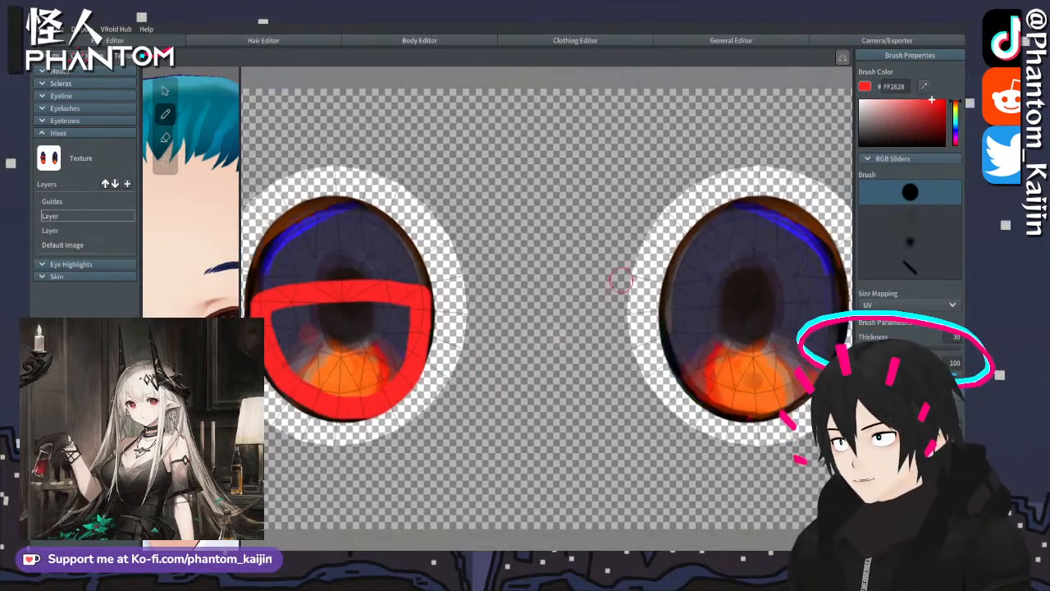
key(ctrl+z)
key(ctrl+z)
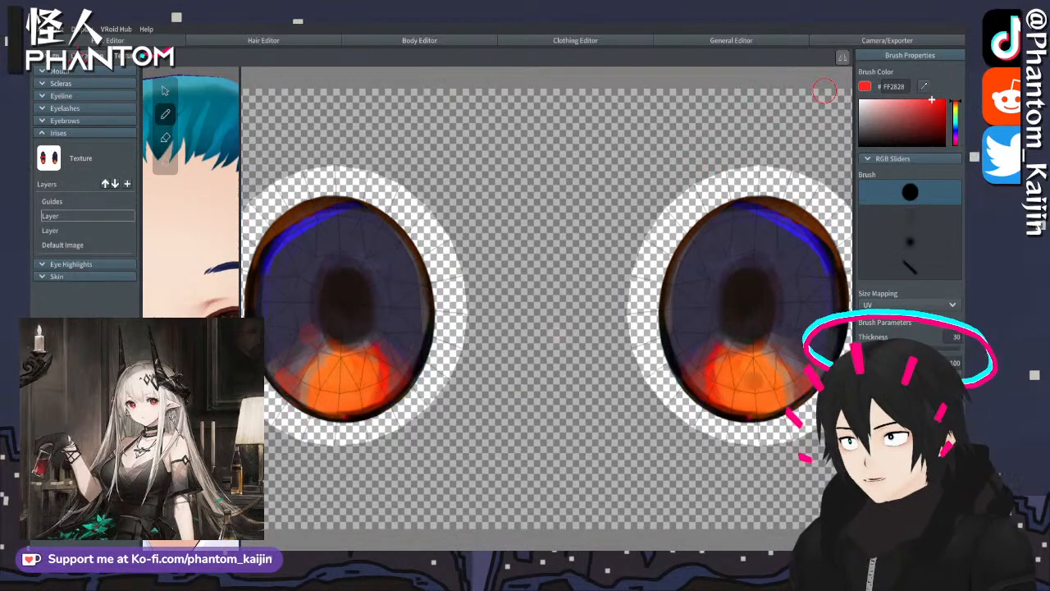
- Turn on mirrored painting for the irises texture, test it with a stroke on the left iris and undo that stroke
click(843, 58)
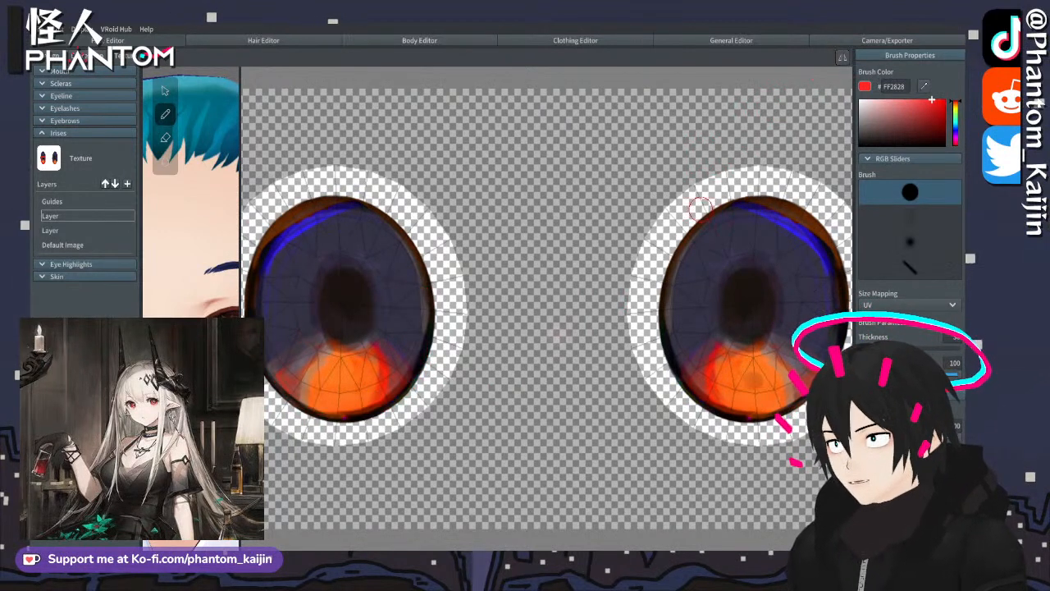
drag(319, 339, 268, 345)
key(ctrl+z)
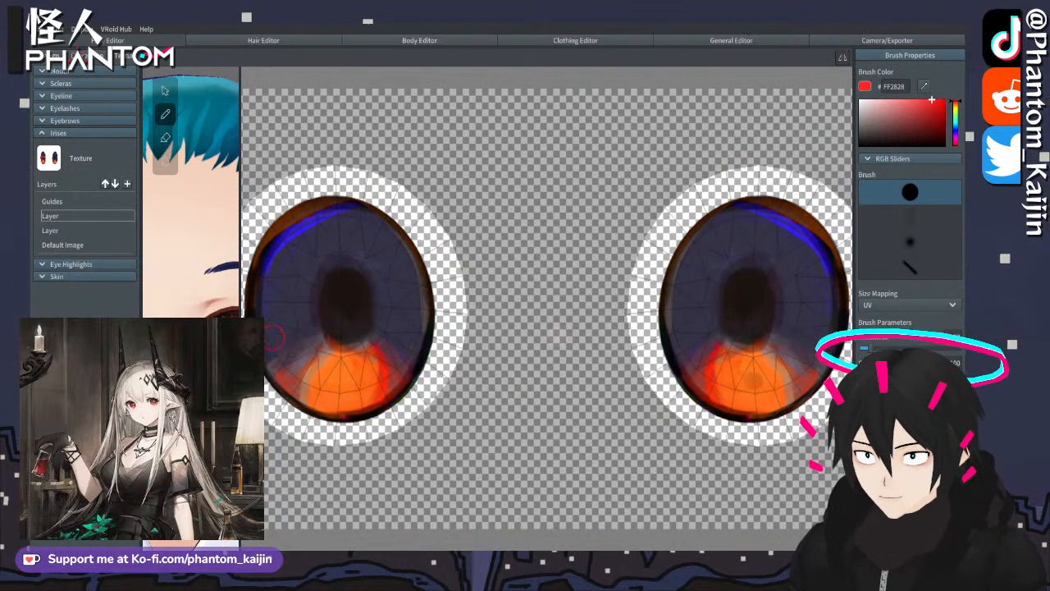
- Paint a closed red outline around the lower part of the left iris, mirrored onto the right iris
click(261, 305)
mouse_move(263, 311)
mouse_down()
mouse_move(282, 370)
mouse_move(327, 408)
mouse_up()
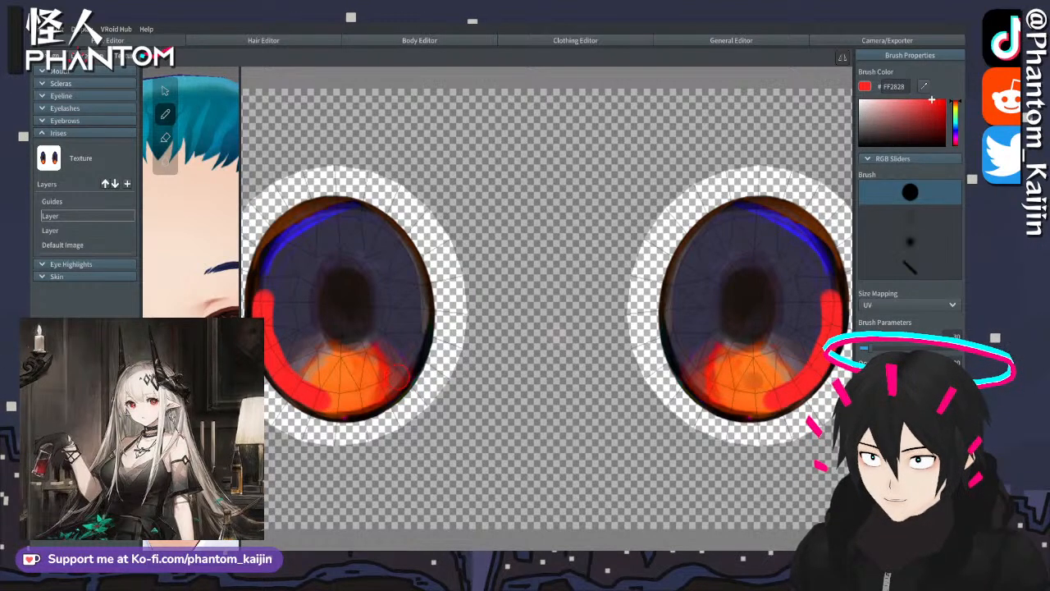
mouse_move(404, 376)
mouse_down()
mouse_move(386, 402)
mouse_move(332, 407)
mouse_up()
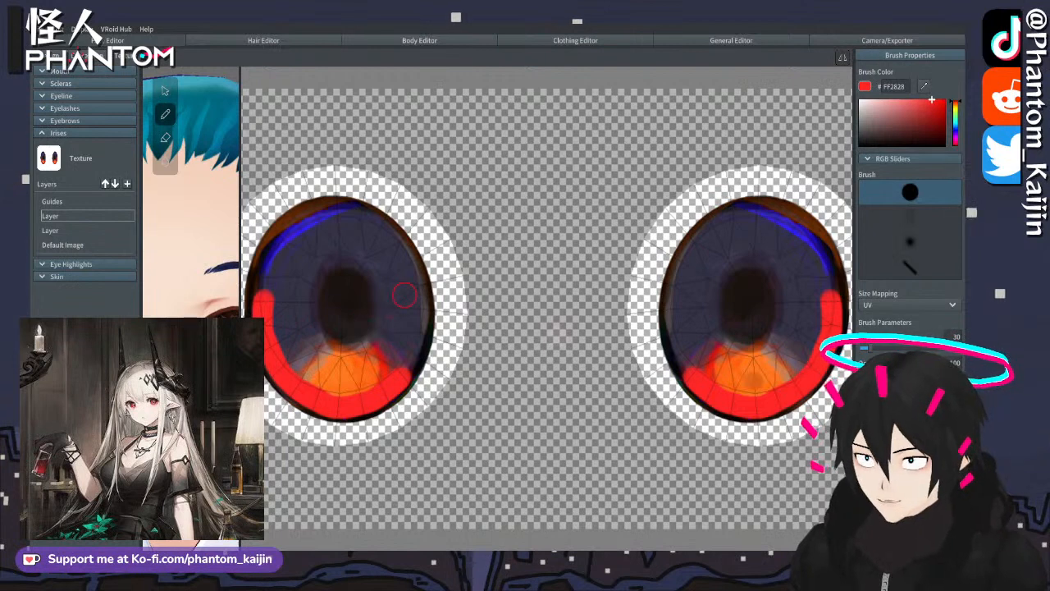
drag(415, 295, 409, 367)
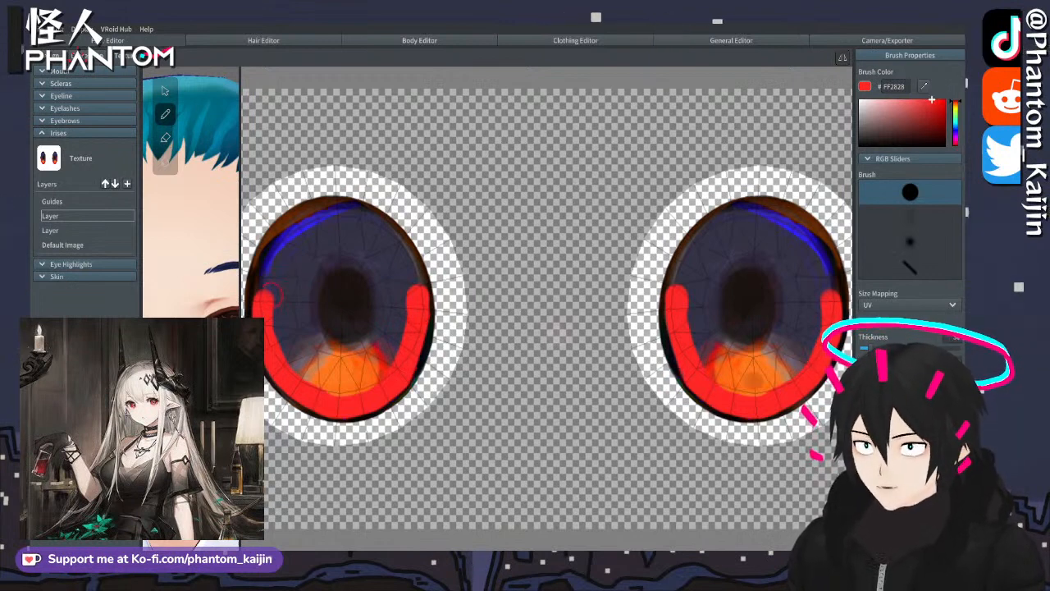
mouse_move(273, 293)
mouse_down()
mouse_move(279, 283)
mouse_move(358, 277)
mouse_move(410, 297)
mouse_move(329, 277)
mouse_up()
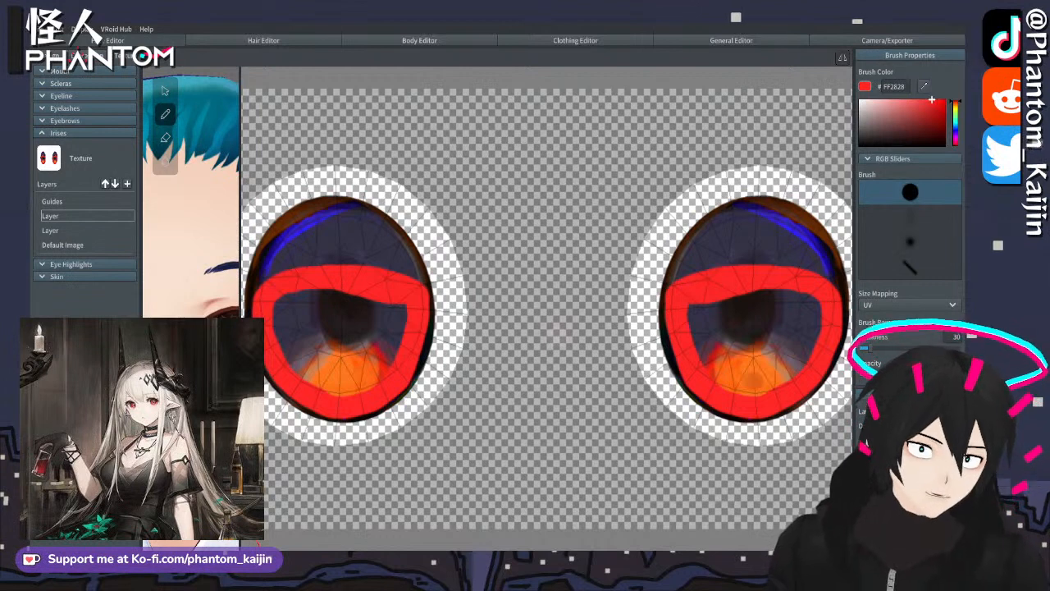
- Fill the outlined lower part of both irises with red, leaving a small dark pupil shape uncovered near the upper centre
click(296, 316)
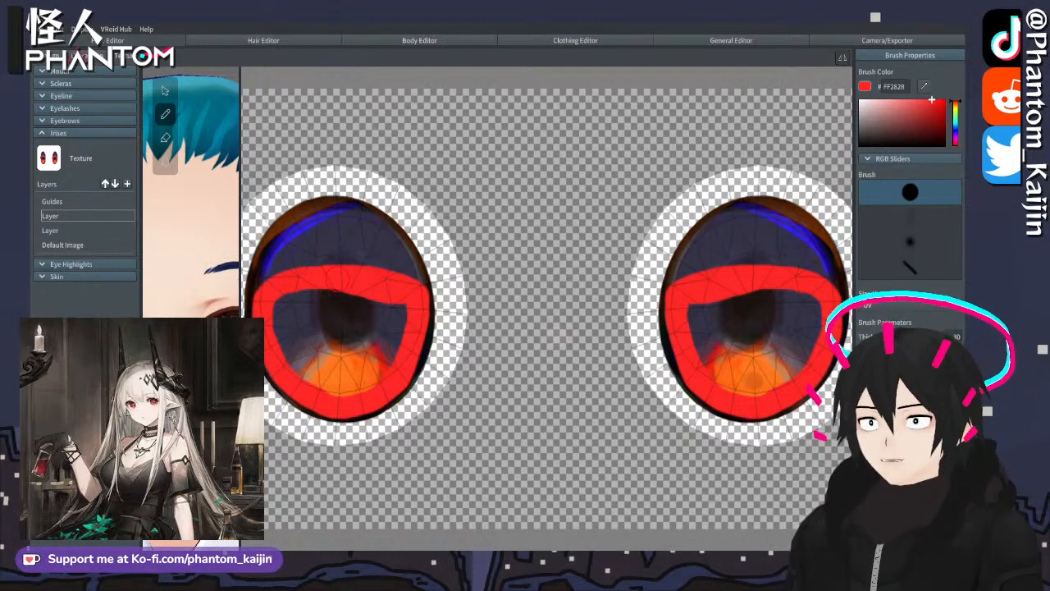
mouse_move(330, 292)
mouse_down()
mouse_move(324, 330)
mouse_move(335, 348)
mouse_move(361, 332)
mouse_move(367, 306)
mouse_up()
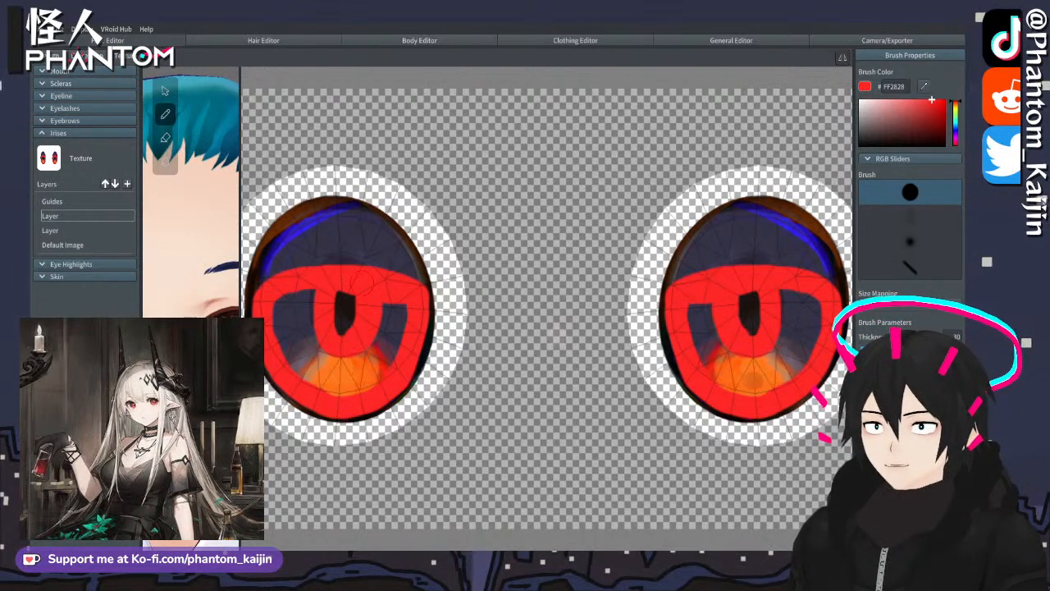
mouse_move(351, 332)
mouse_down()
mouse_move(328, 327)
mouse_move(318, 299)
mouse_move(281, 302)
mouse_move(290, 318)
mouse_move(307, 312)
mouse_up()
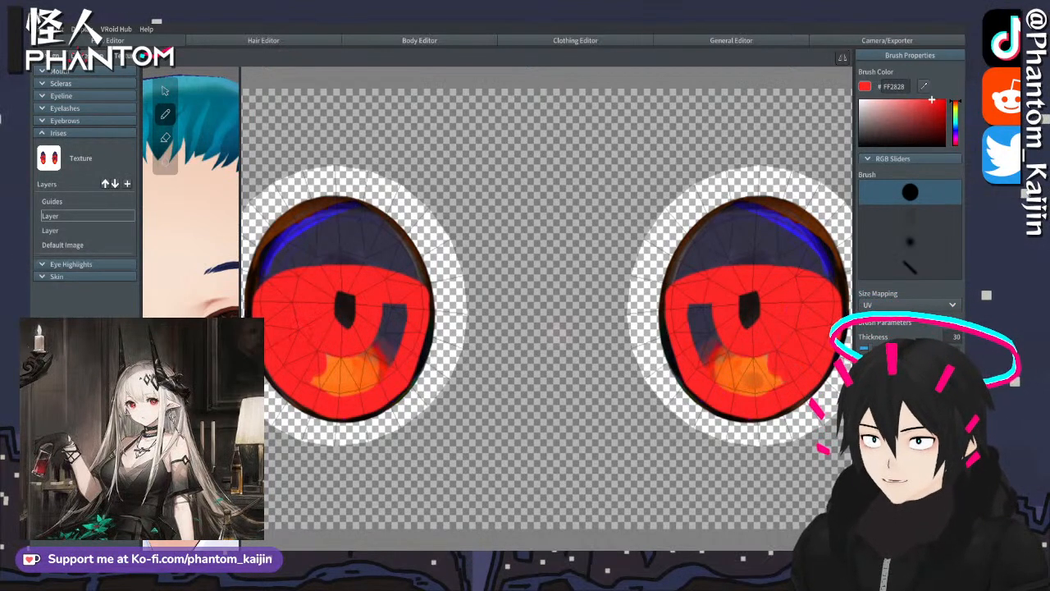
mouse_move(326, 365)
mouse_down()
mouse_move(340, 389)
mouse_move(369, 367)
mouse_move(394, 332)
mouse_move(387, 305)
mouse_up()
drag(366, 354, 348, 369)
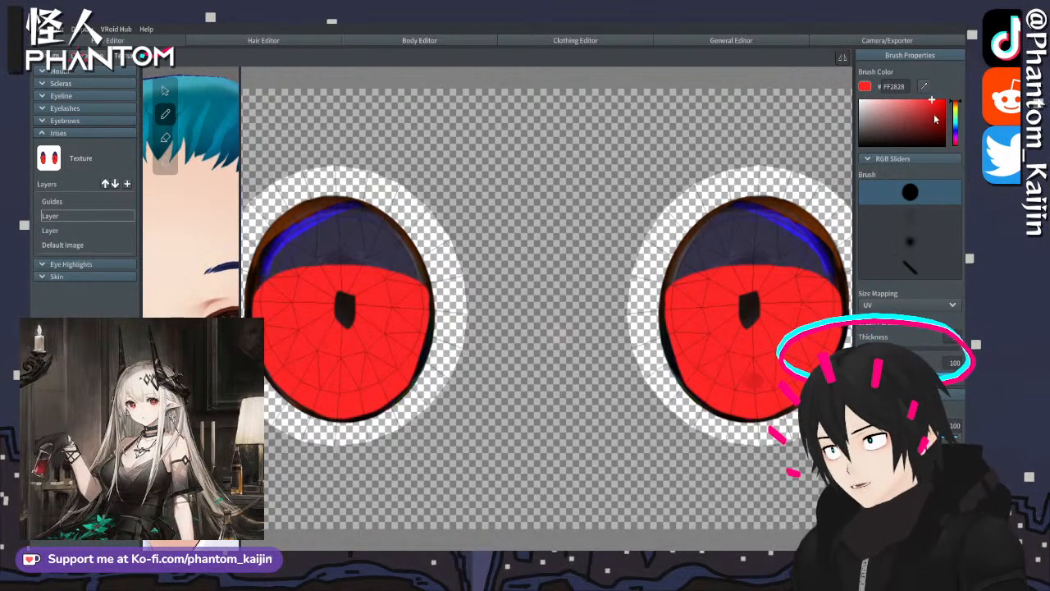
- Set the brush colour to 760C0C and paint a dark red oval in the upper part of the irises
click(932, 122)
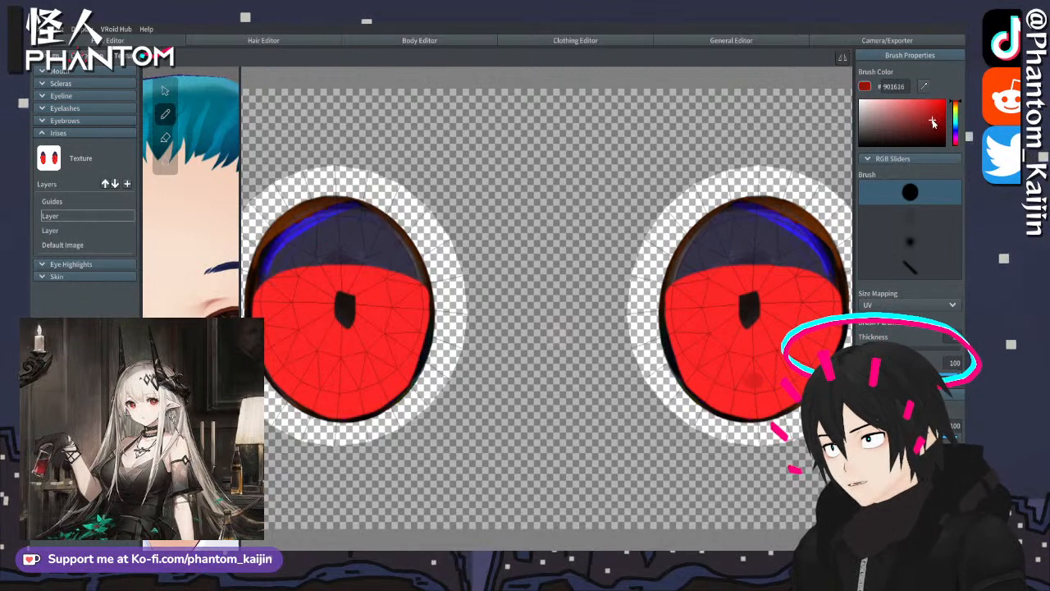
click(938, 126)
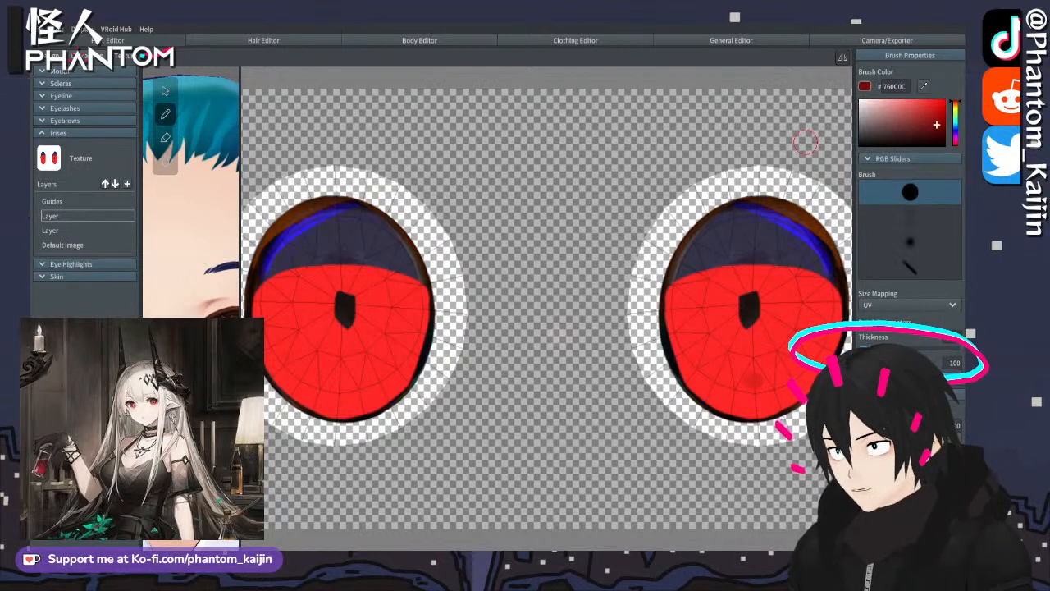
click(335, 237)
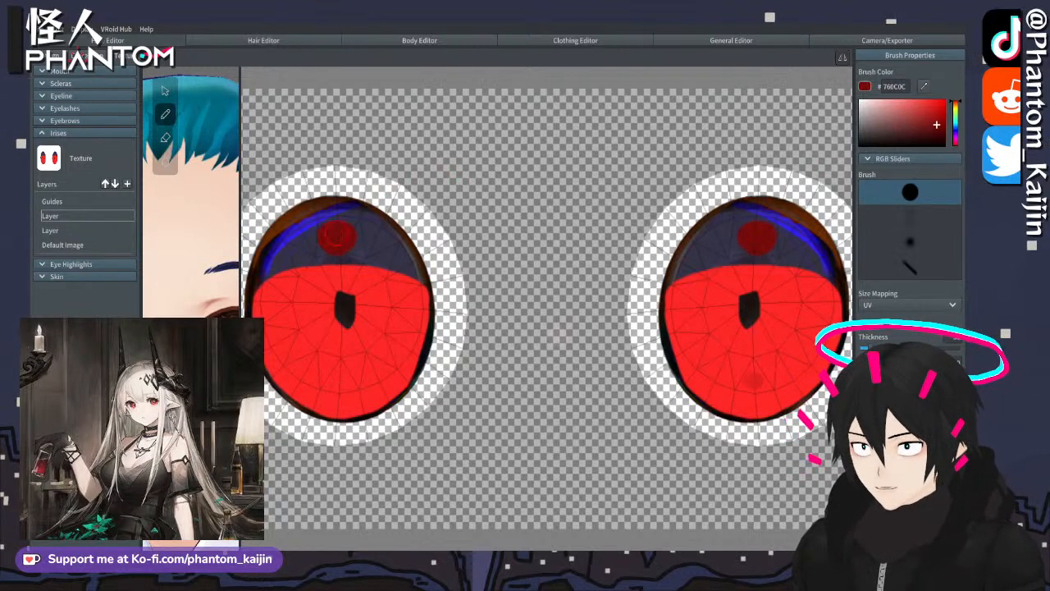
drag(335, 237, 323, 232)
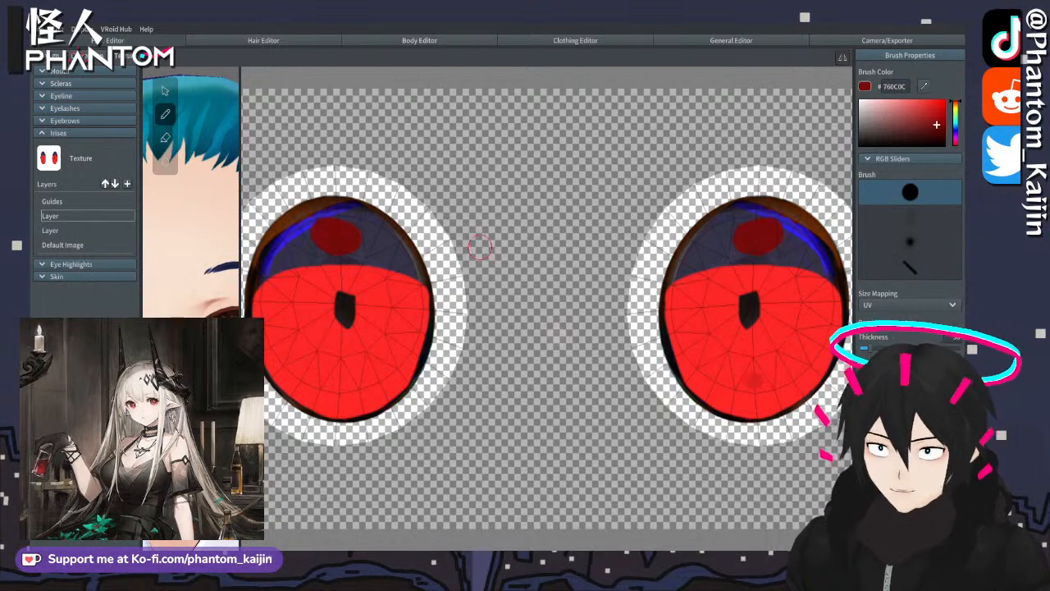
- Set the brush colour to 000000 and paint a curved black band across the irises along the upper edge of the red area
click(884, 146)
click(860, 146)
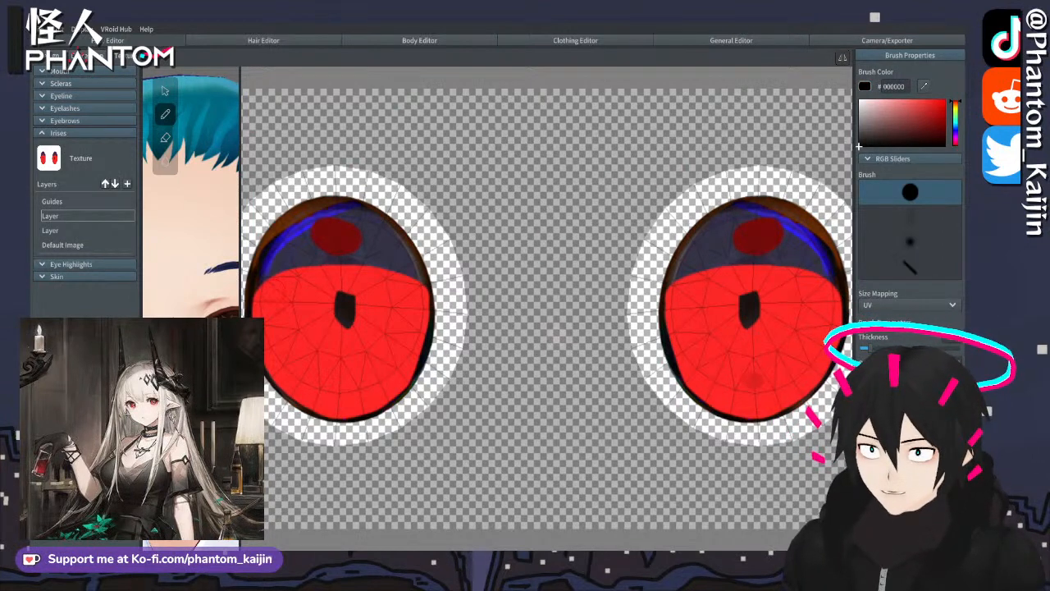
click(258, 301)
mouse_move(259, 301)
mouse_down()
mouse_move(279, 286)
mouse_move(271, 291)
mouse_move(328, 282)
mouse_move(426, 295)
mouse_move(386, 276)
mouse_move(270, 280)
mouse_up()
click(165, 138)
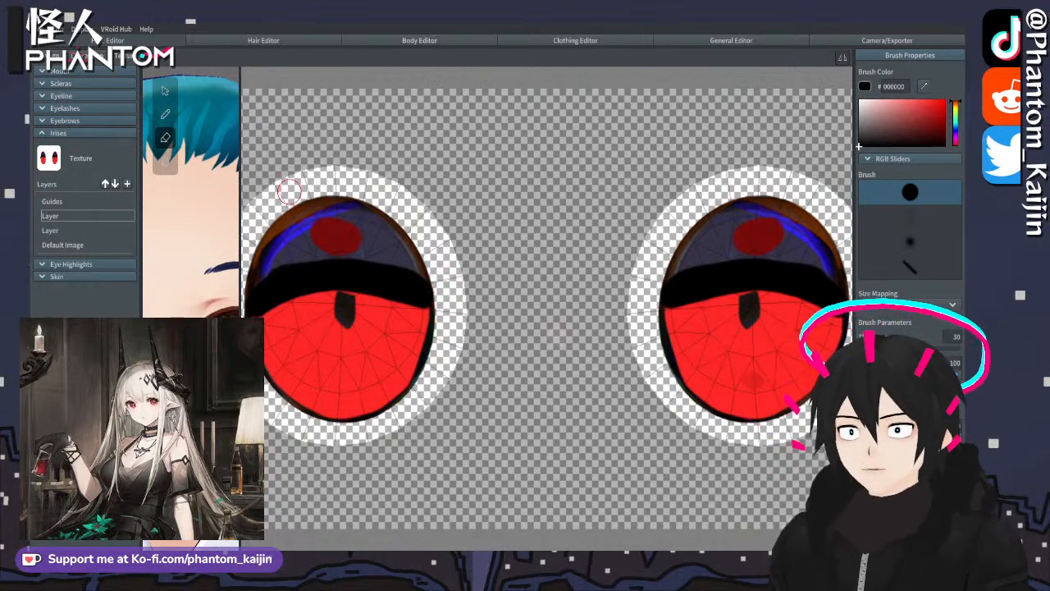
scroll(482, 276, down, 2)
scroll(483, 276, up, 4)
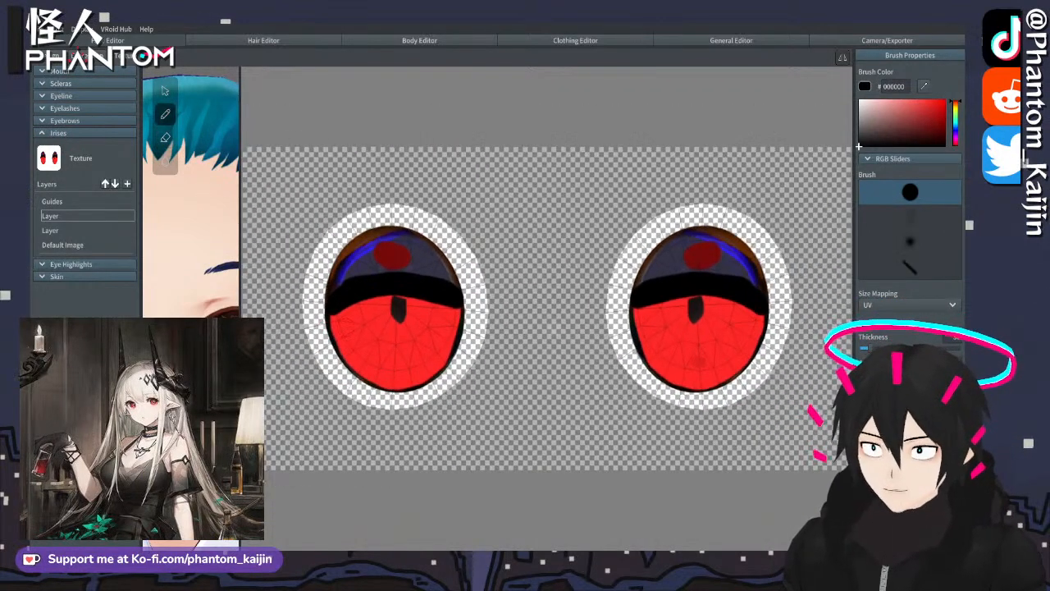
scroll(450, 315, down, 1)
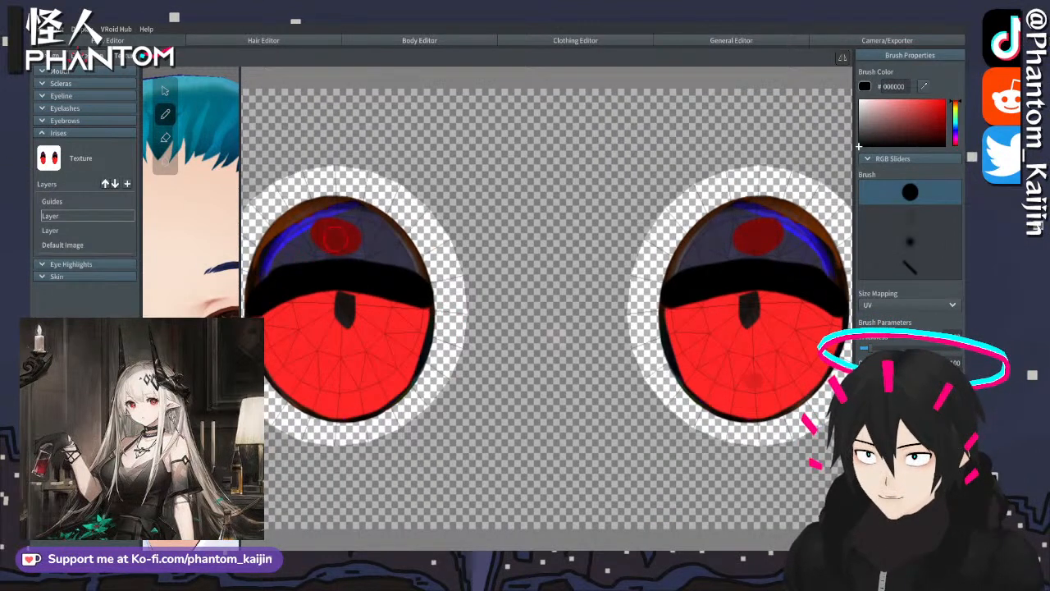
- Sample the bright red FD2727 from the iris and paint along the black band's lower edge to thin the band
click(924, 86)
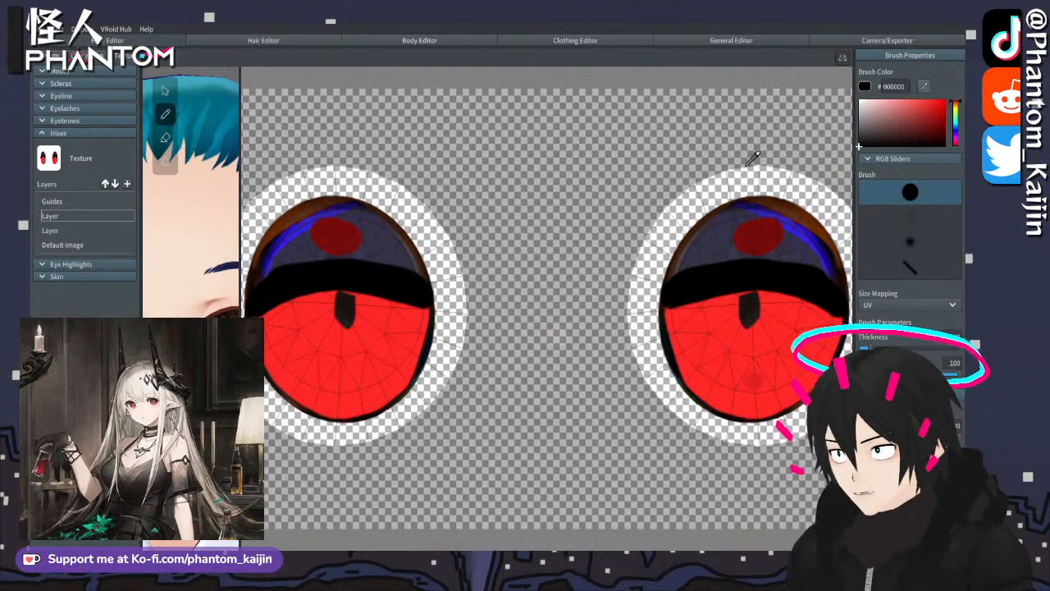
click(335, 335)
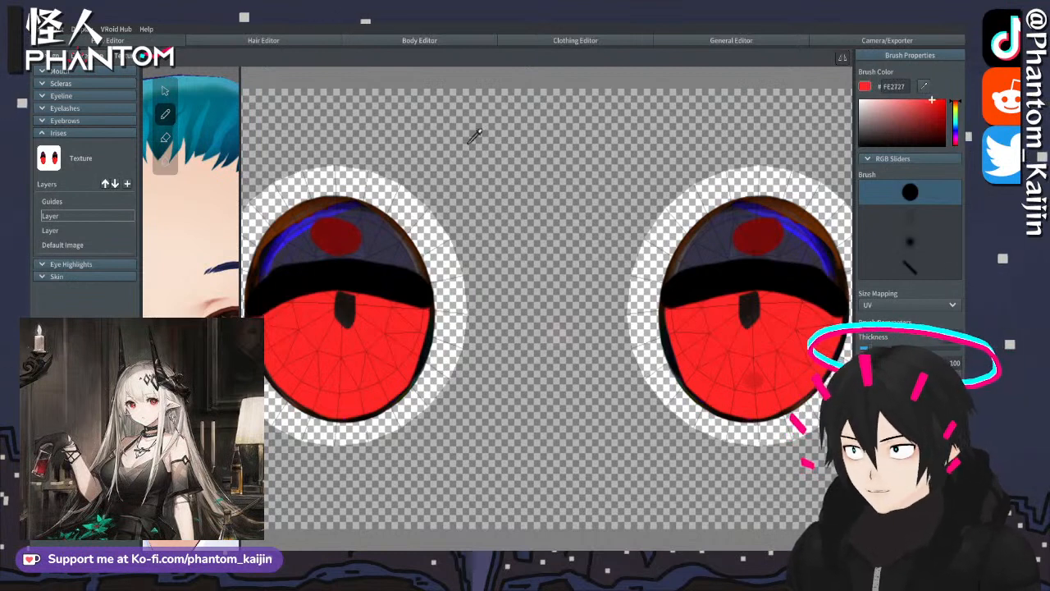
click(161, 141)
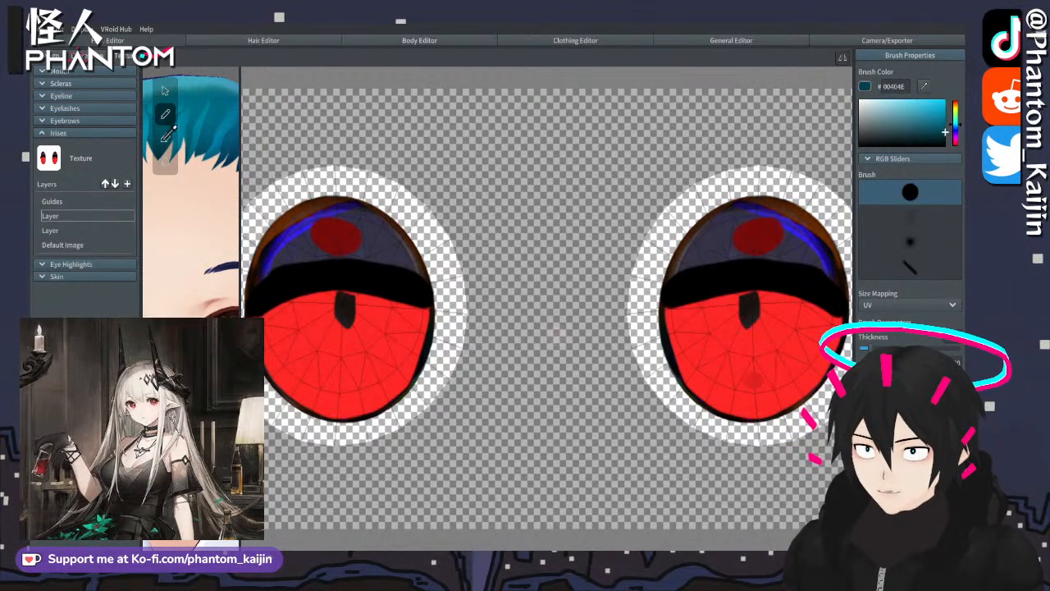
click(319, 326)
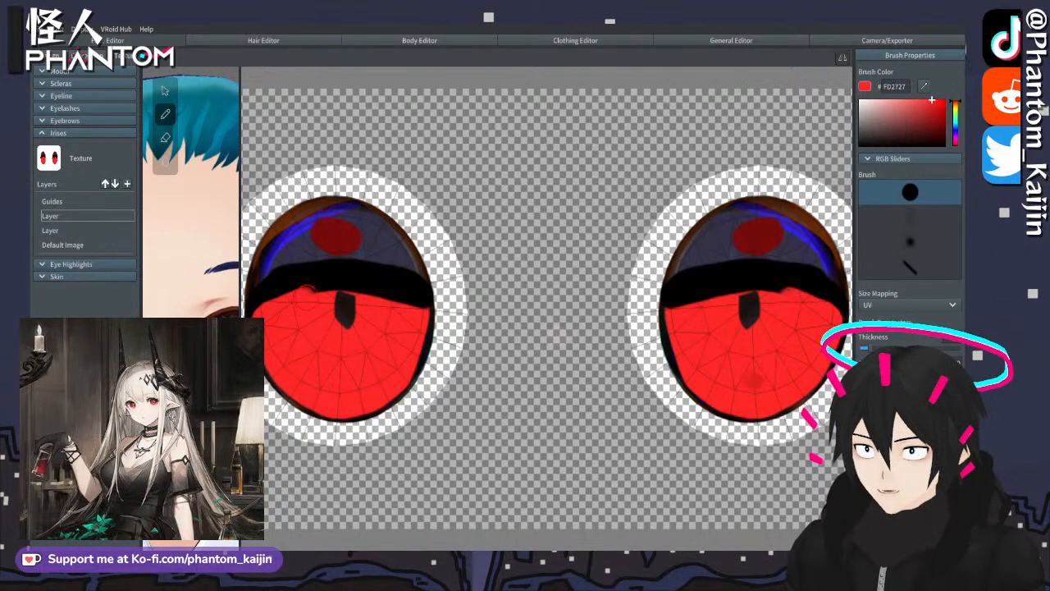
mouse_move(344, 293)
mouse_down()
mouse_move(412, 305)
mouse_move(323, 284)
mouse_move(280, 295)
mouse_up()
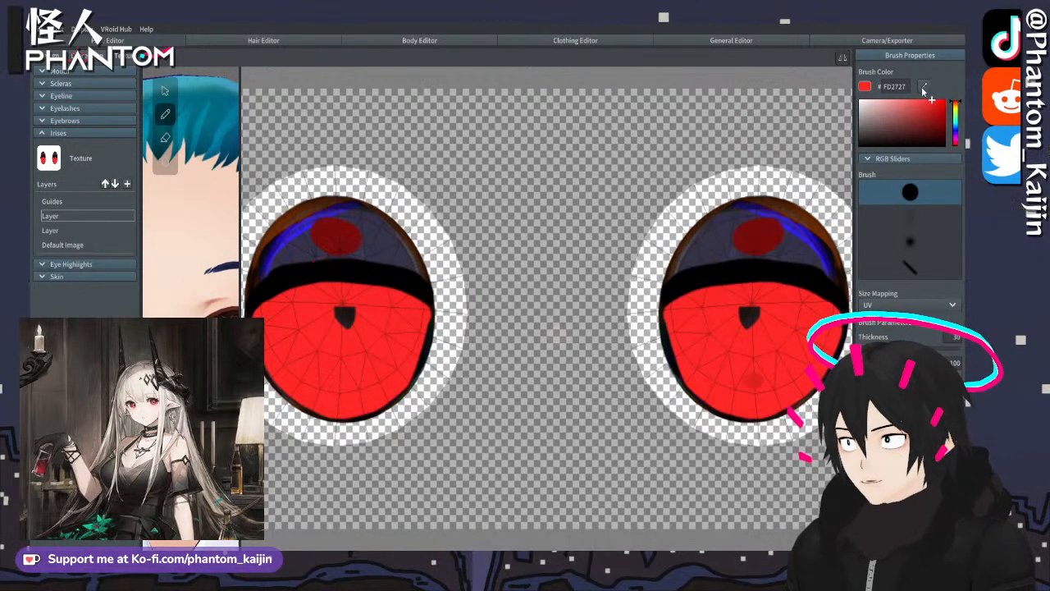
- Sample the dark red 760B0B from the oval and paint over the black band and the upper part of both irises
click(343, 228)
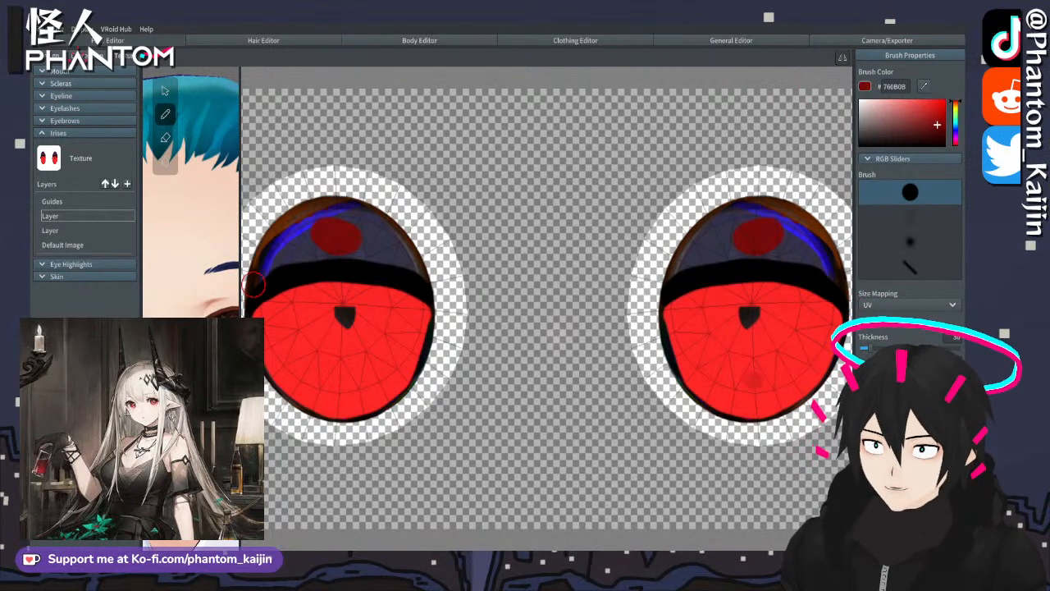
scroll(254, 289, down, 3)
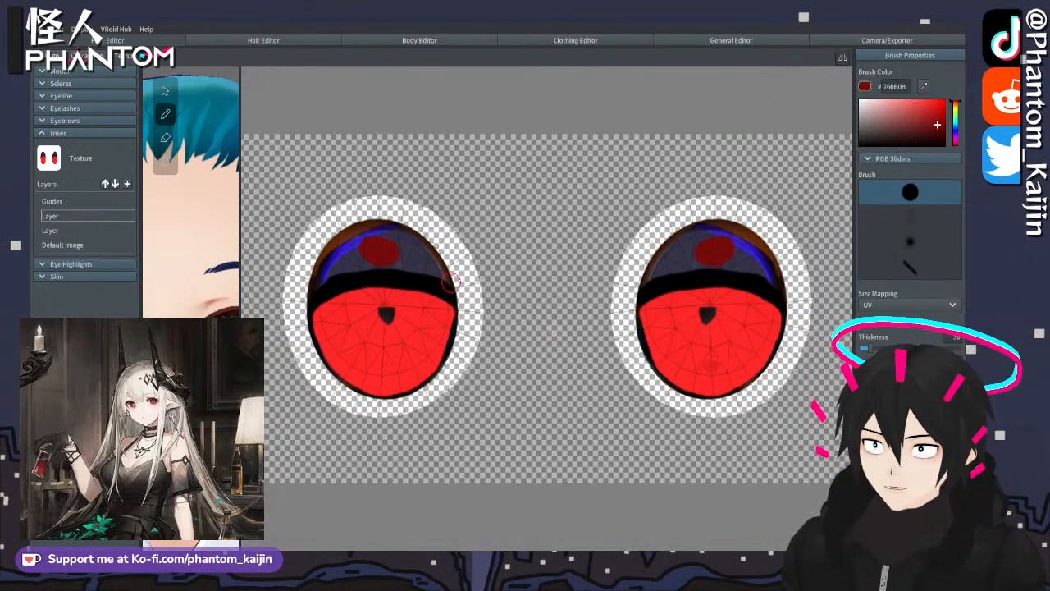
click(284, 294)
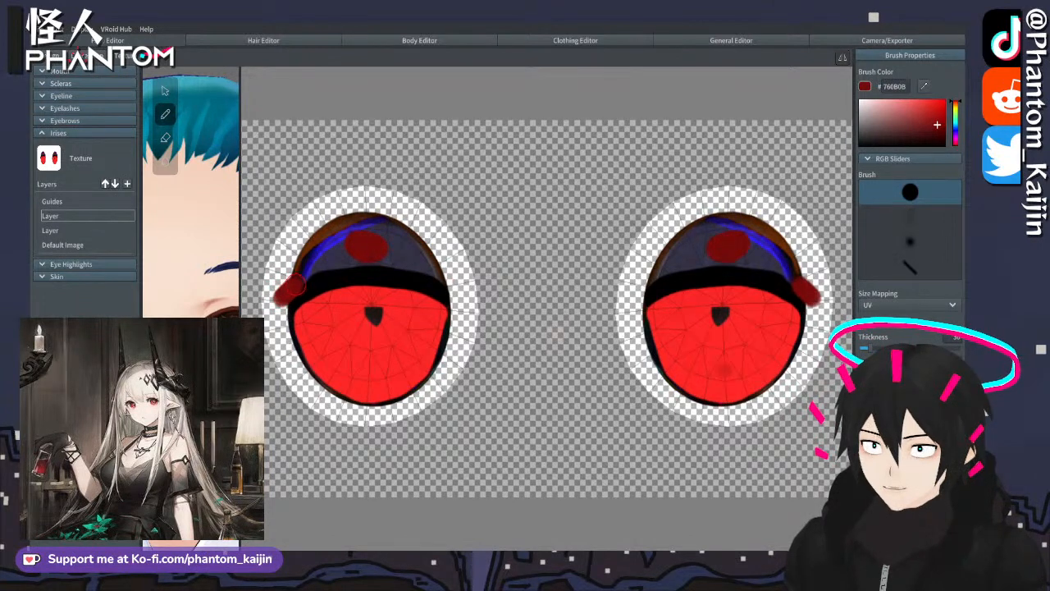
mouse_move(279, 306)
mouse_down()
mouse_move(338, 278)
mouse_move(393, 276)
mouse_up()
scroll(393, 276, up, 6)
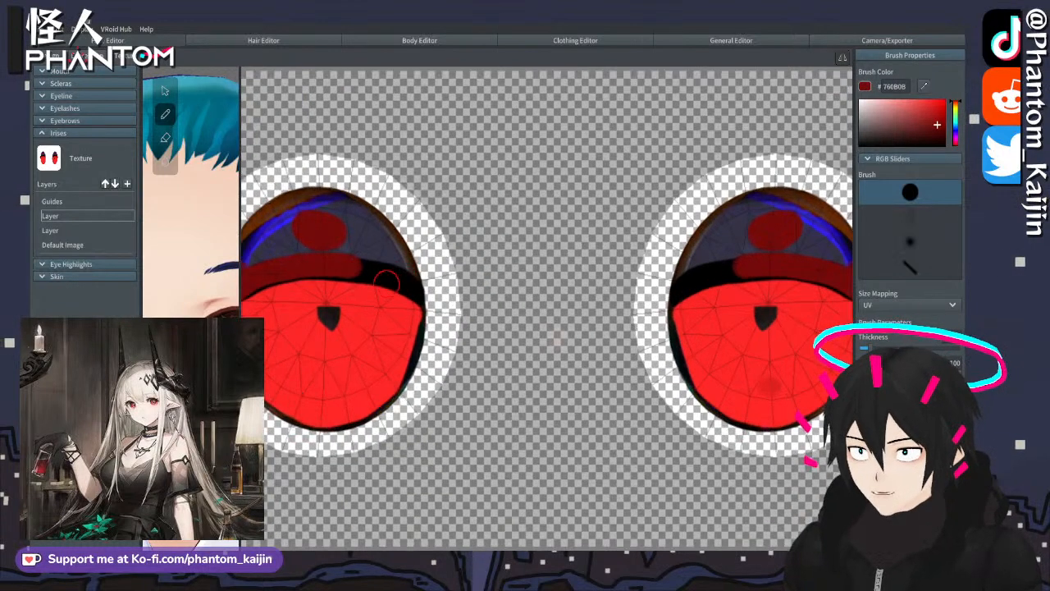
scroll(367, 252, down, 4)
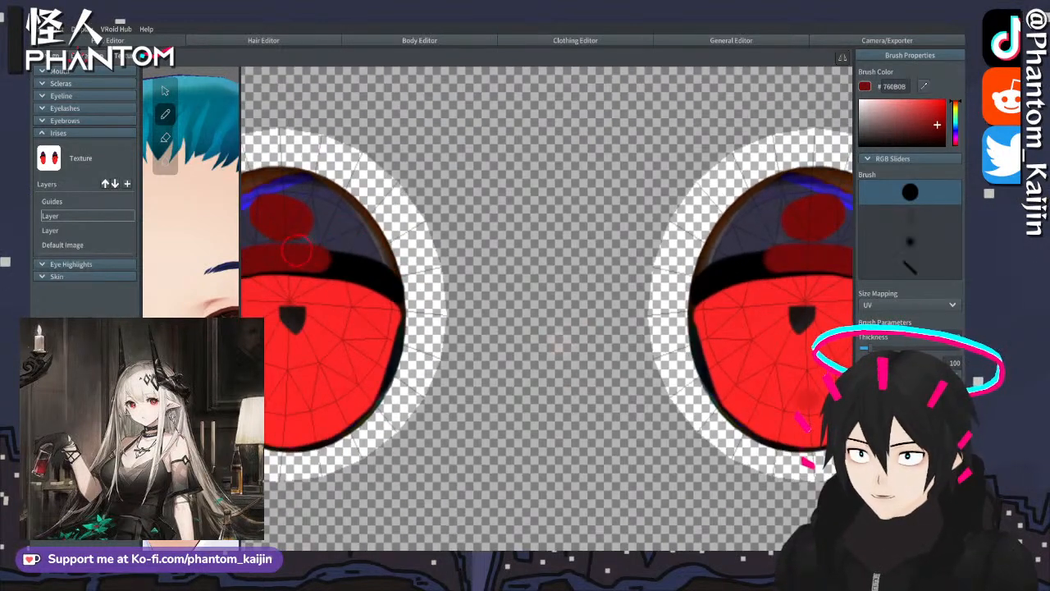
mouse_move(286, 256)
mouse_down()
mouse_move(411, 289)
mouse_move(402, 279)
mouse_up()
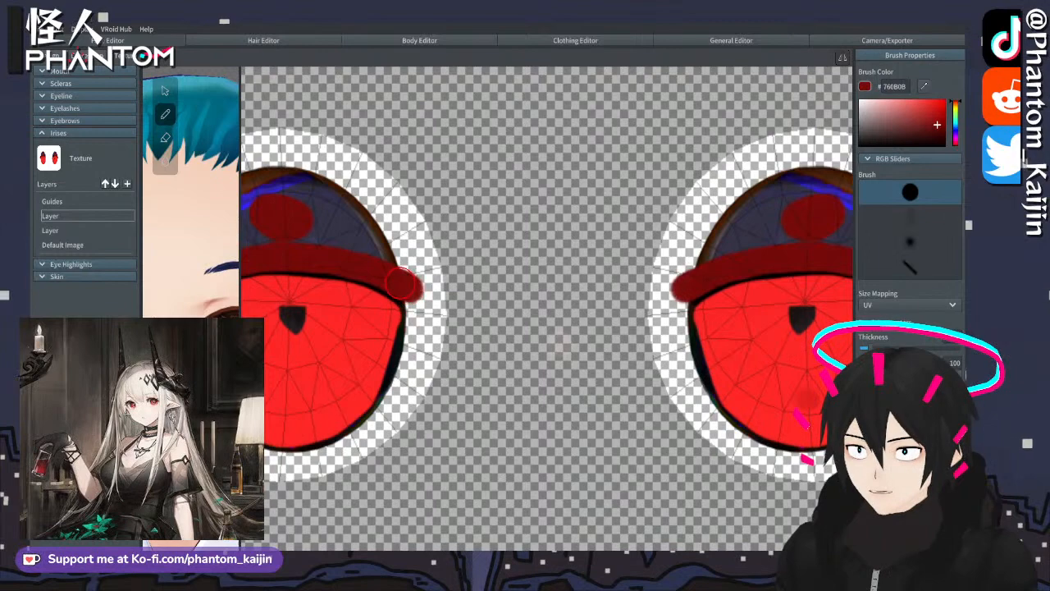
scroll(476, 281, down, 4)
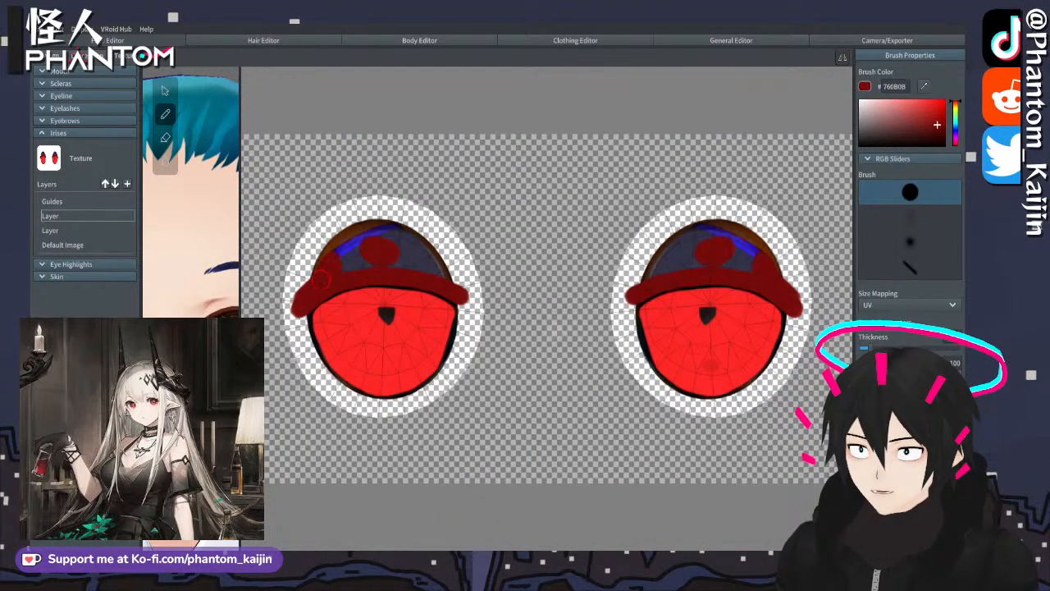
mouse_move(328, 261)
mouse_down()
mouse_move(387, 233)
mouse_move(435, 271)
mouse_move(349, 268)
mouse_move(364, 254)
mouse_move(405, 252)
mouse_up()
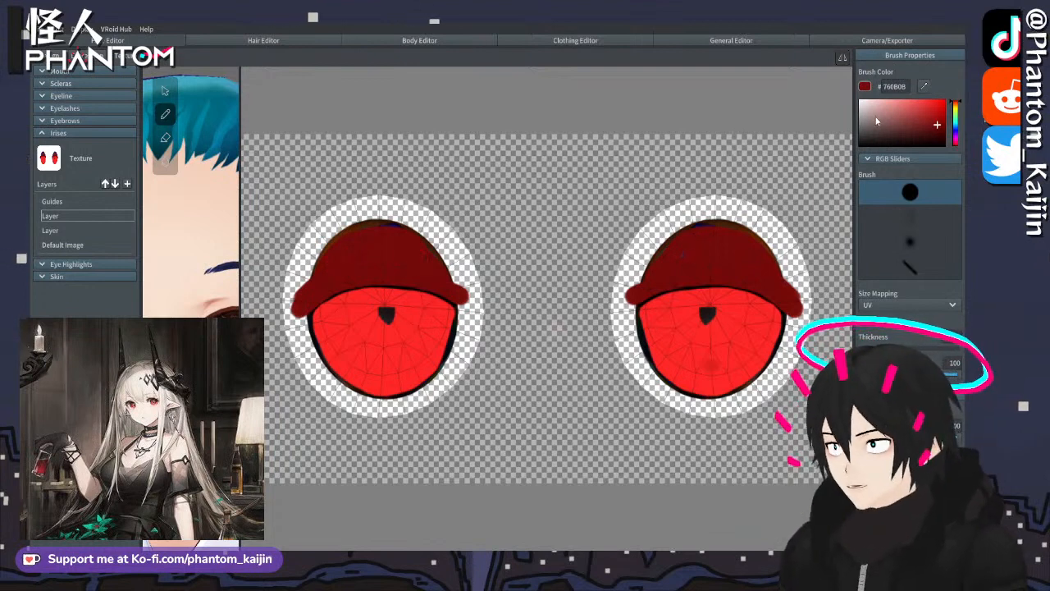
- Paint a small white FFFFFF teardrop pupil at the centre of both irises, tapering its lower end with the sampled red FD2727
drag(877, 122, 859, 99)
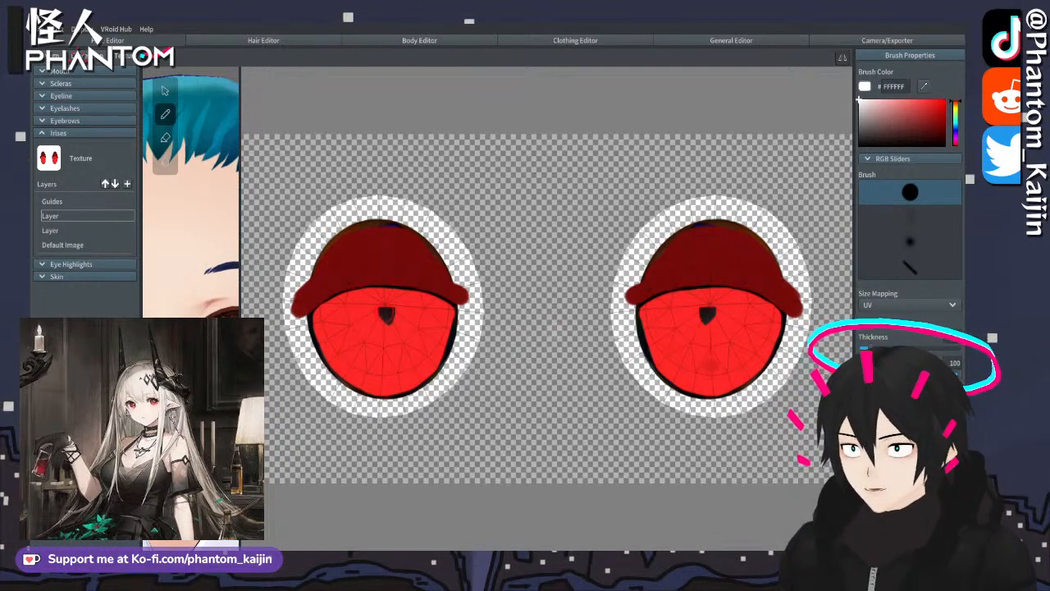
mouse_move(385, 318)
mouse_down()
mouse_move(384, 279)
mouse_move(385, 320)
mouse_move(385, 279)
mouse_move(387, 296)
mouse_up()
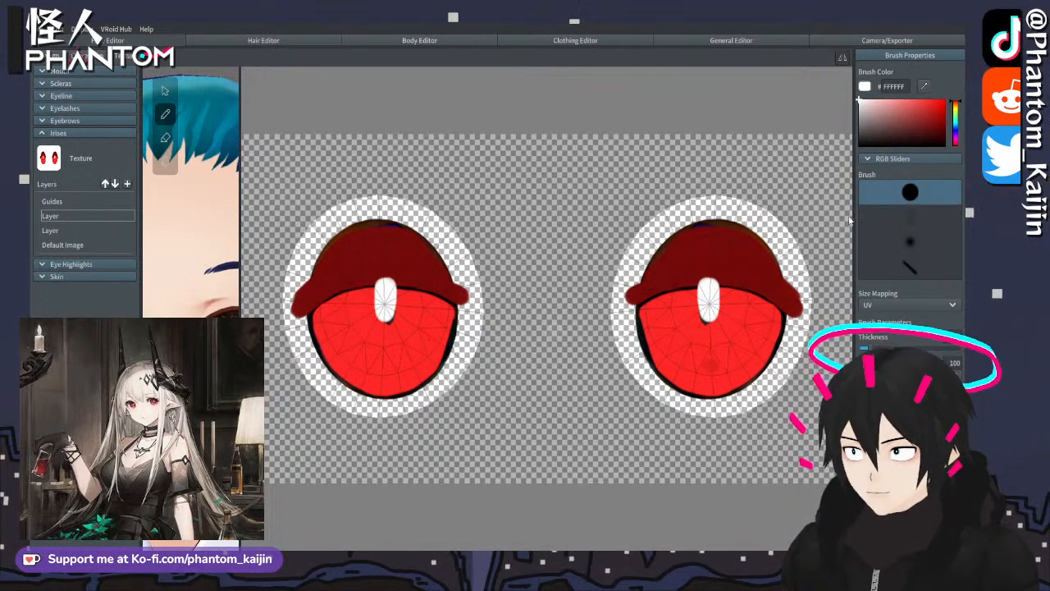
click(443, 325)
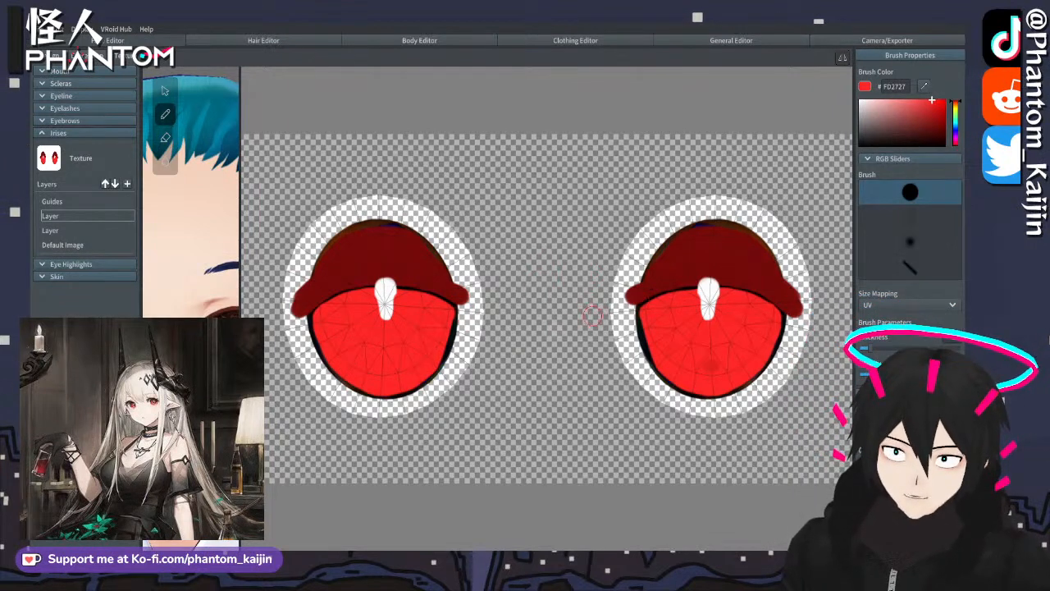
click(860, 100)
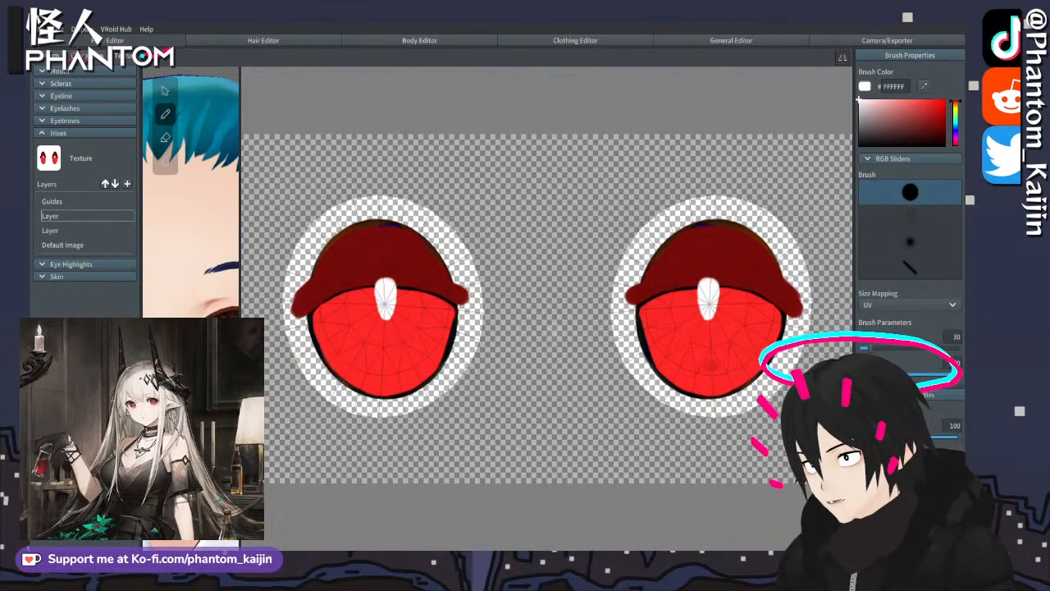
click(94, 197)
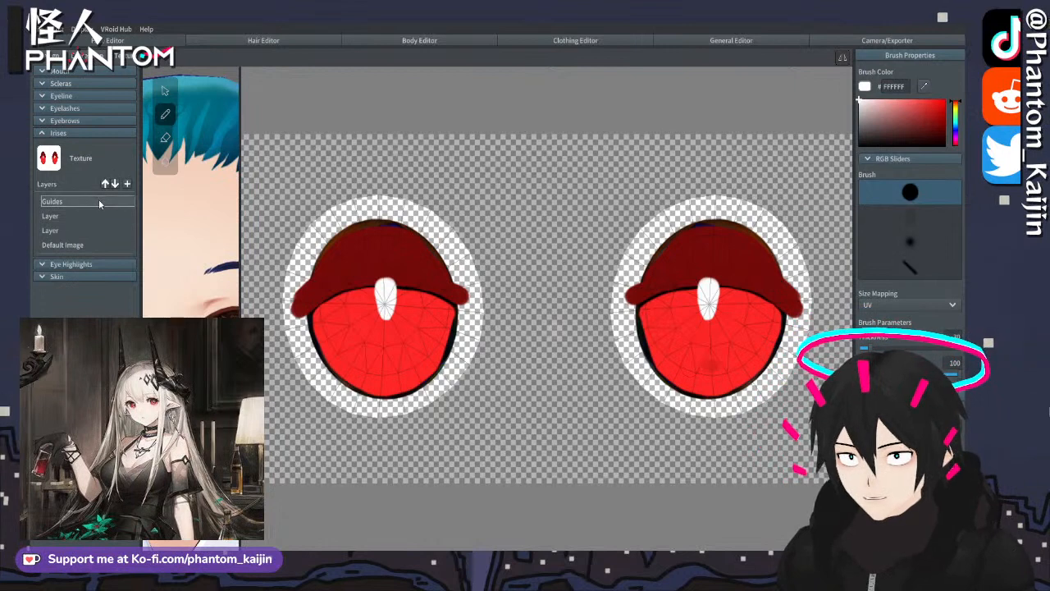
click(165, 137)
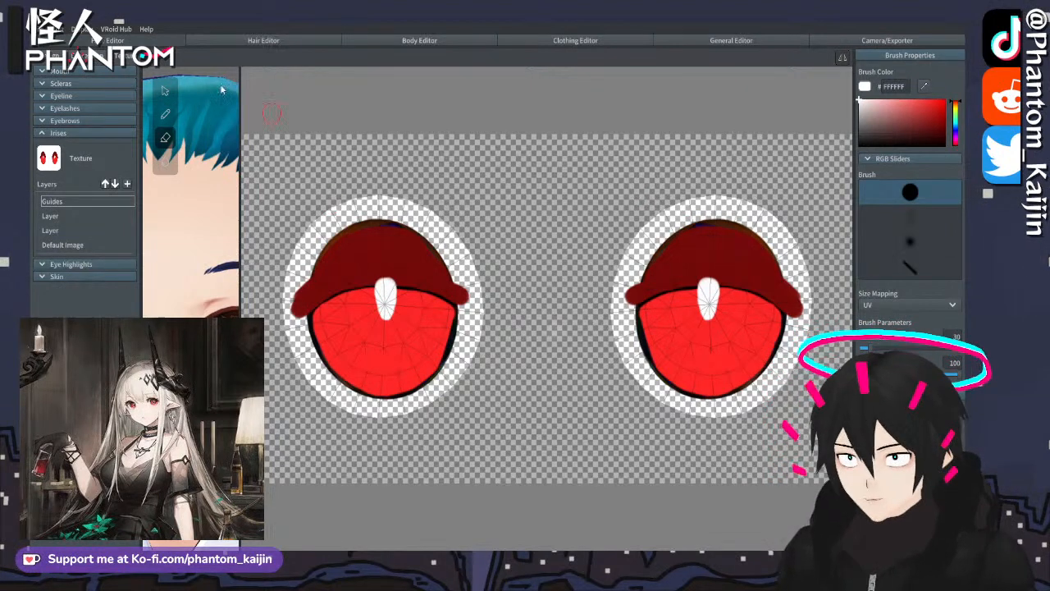
click(76, 216)
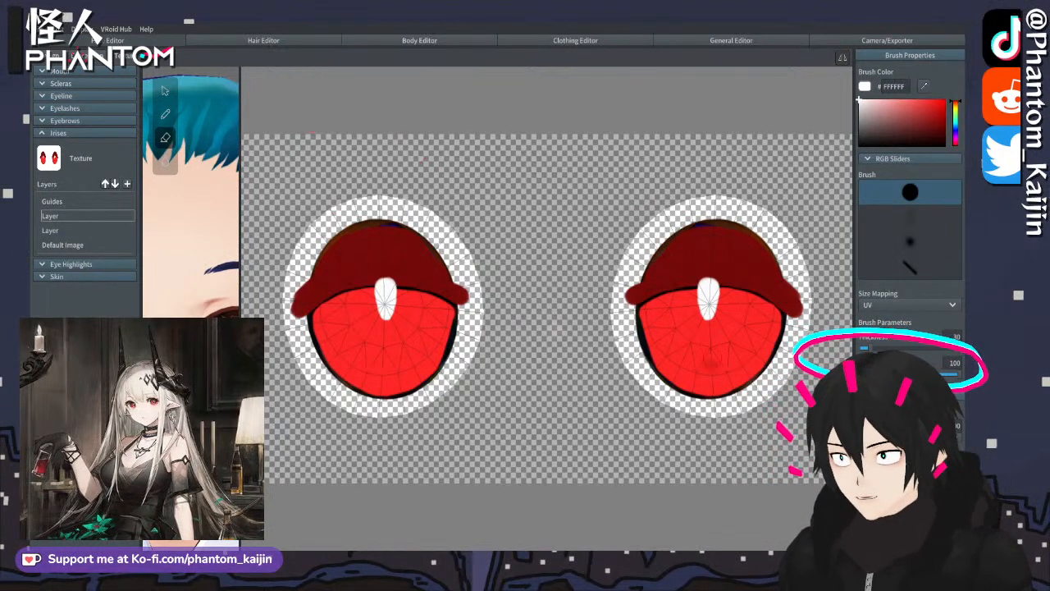
click(118, 231)
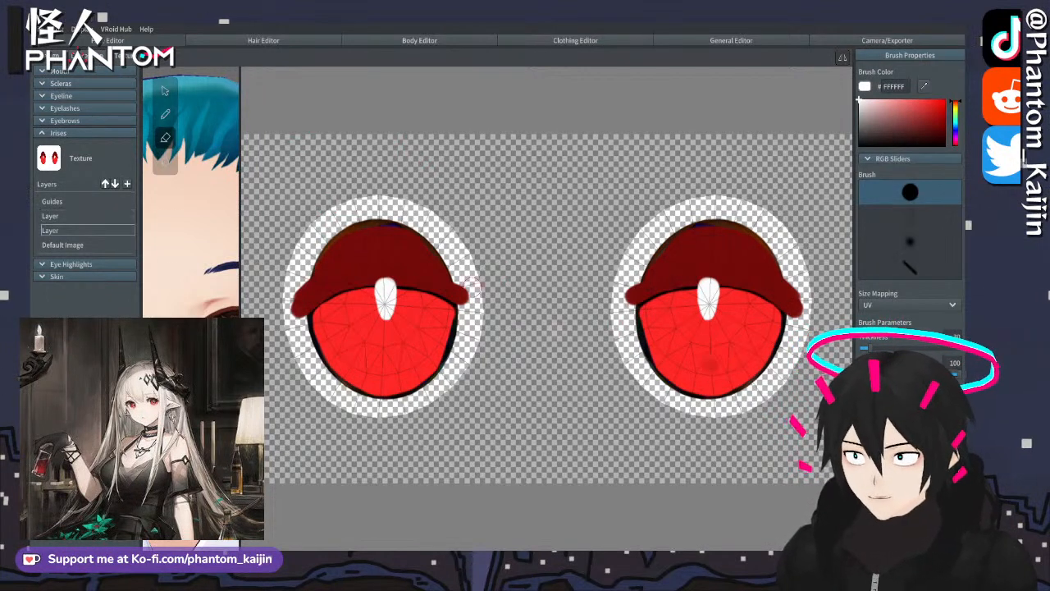
click(165, 114)
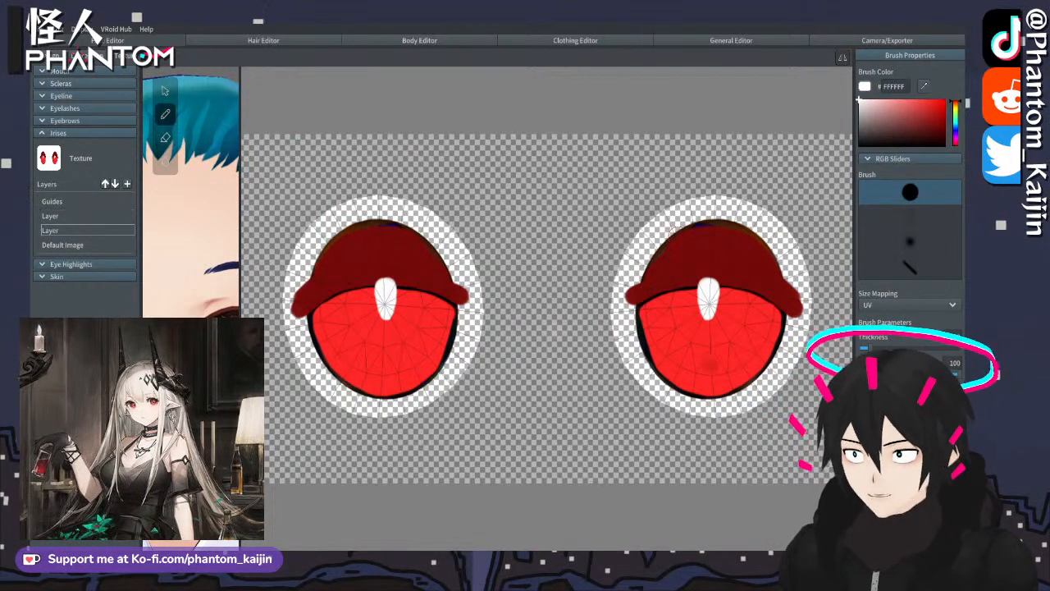
right_click(66, 199)
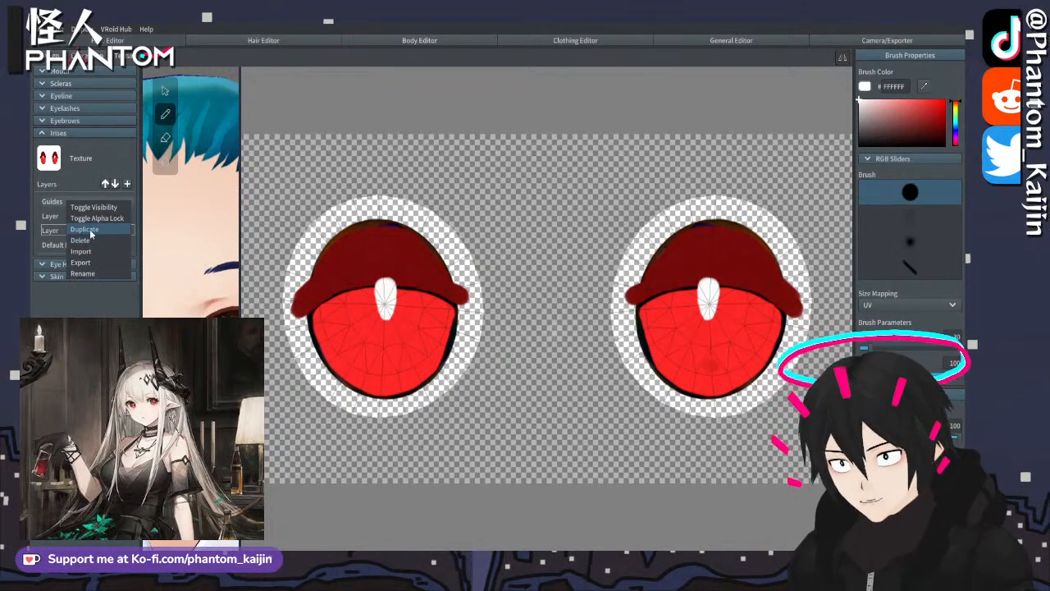
click(396, 122)
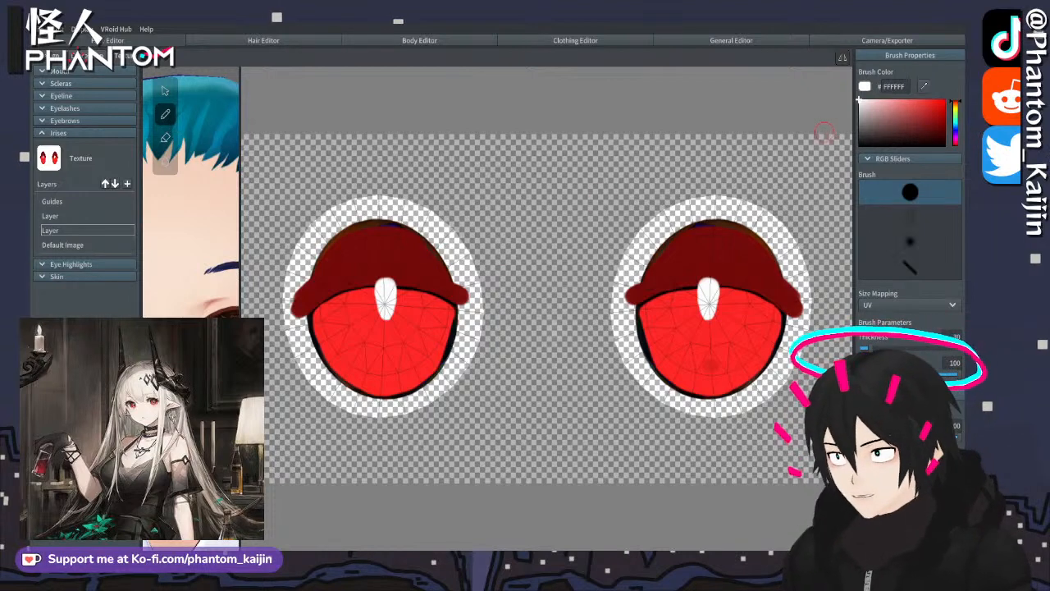
- Set the brush colour to 000000 and paint a thick black arc around the upper outer edge of both irises on the upper paint layer
click(859, 145)
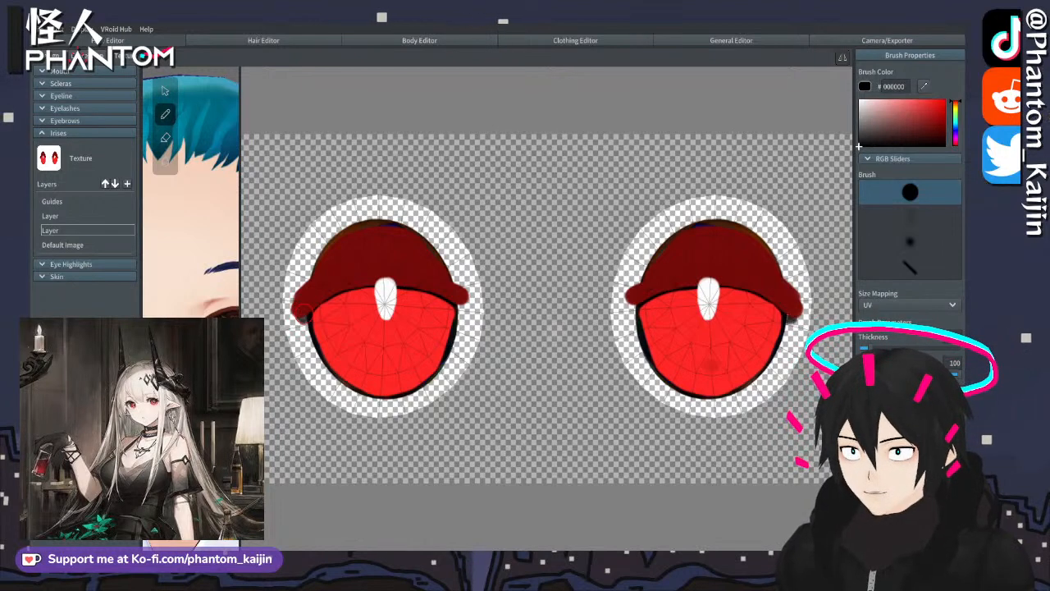
click(89, 218)
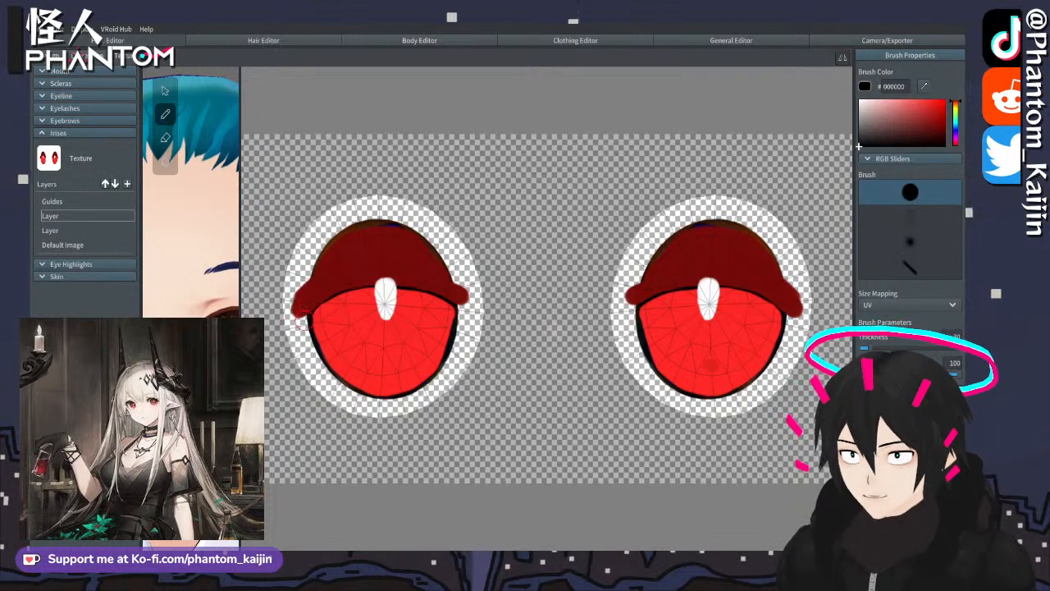
mouse_move(304, 311)
mouse_down()
mouse_move(316, 250)
mouse_move(373, 218)
mouse_move(326, 240)
mouse_move(309, 293)
mouse_up()
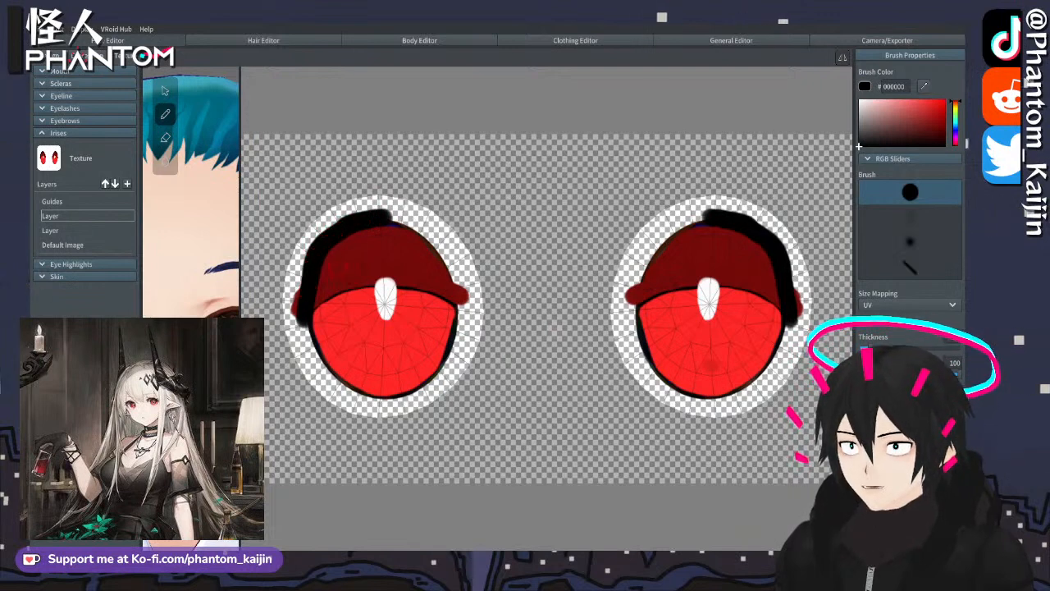
mouse_move(378, 218)
mouse_down()
mouse_move(426, 237)
mouse_move(464, 310)
mouse_up()
- Erase the red overhang and the outer part of the black arc to leave a thin, smooth outline around both irises
click(165, 138)
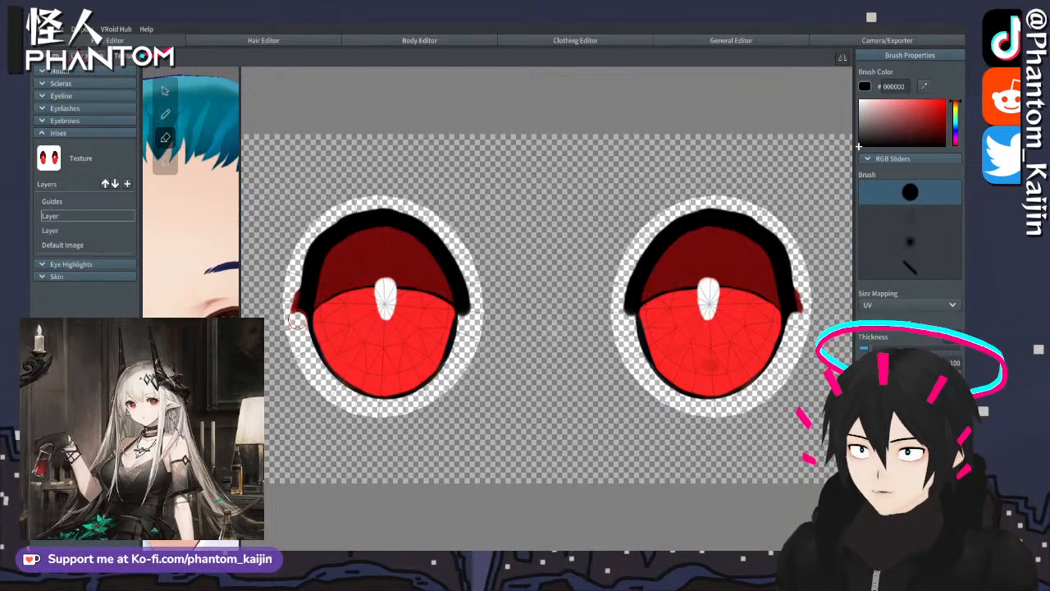
drag(296, 304, 324, 234)
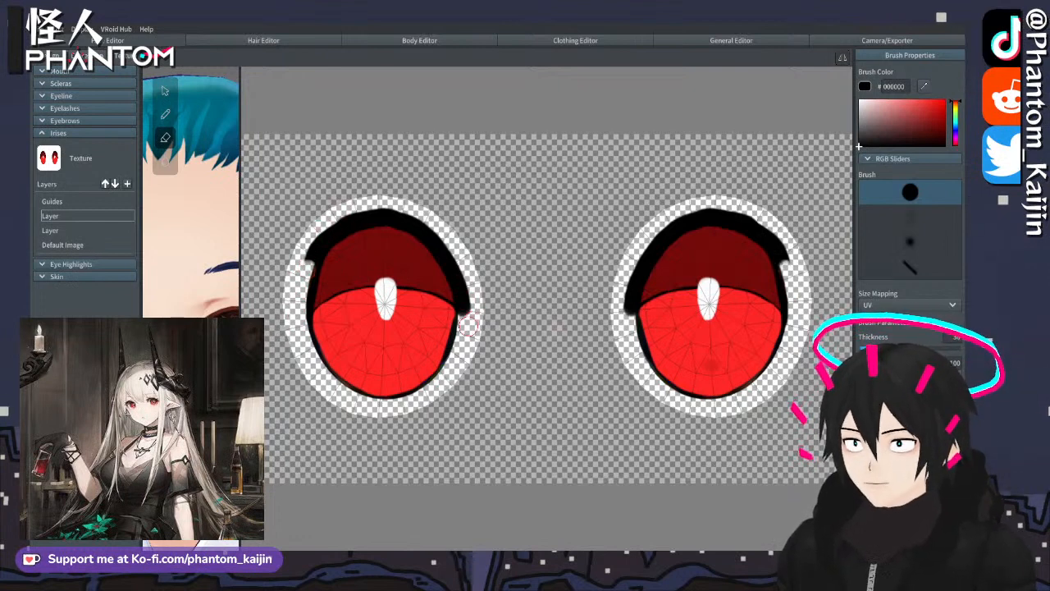
mouse_move(469, 322)
mouse_down()
mouse_move(446, 246)
mouse_move(405, 213)
mouse_move(343, 215)
mouse_move(304, 267)
mouse_up()
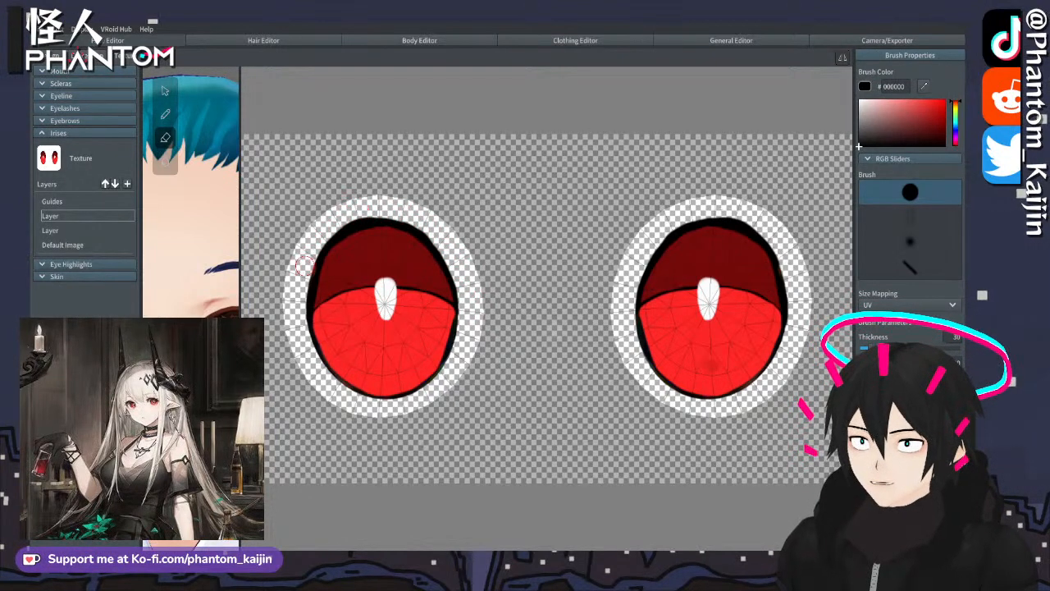
scroll(408, 283, up, 4)
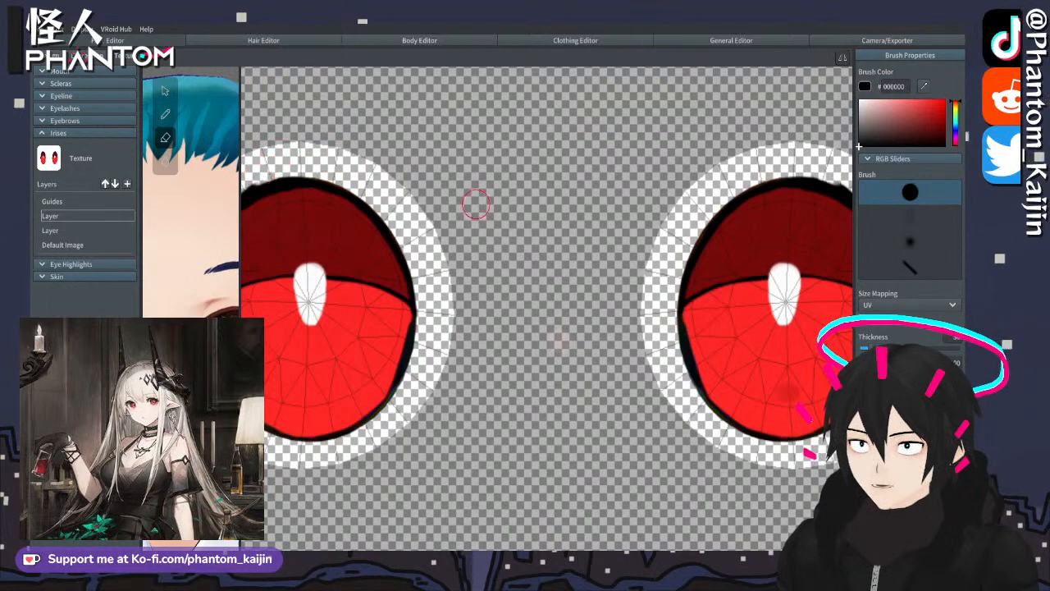
scroll(476, 203, down, 1)
scroll(392, 217, down, 2)
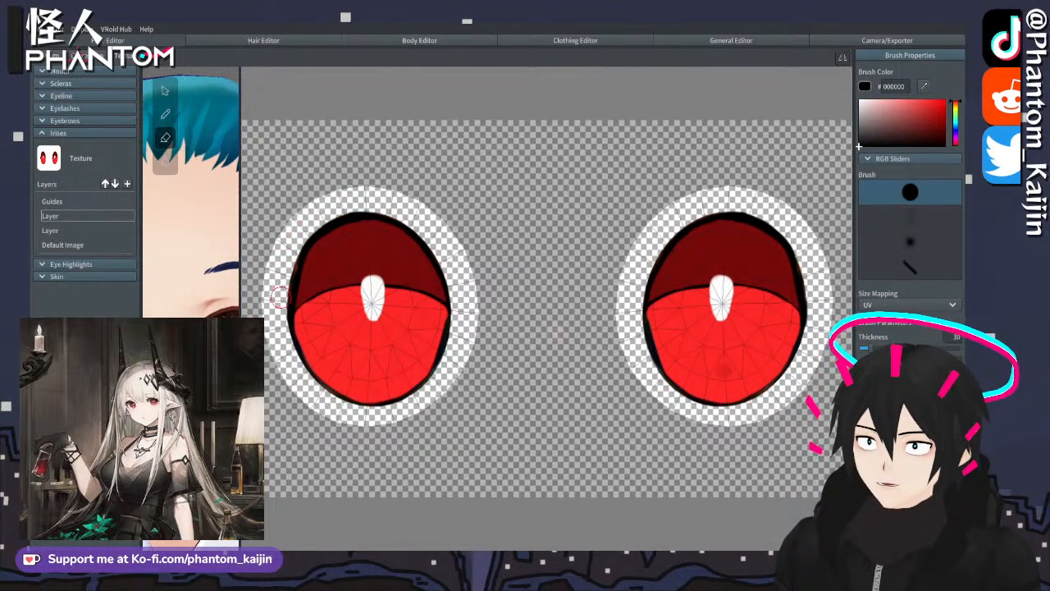
- Touch up the gaps at the sides of the irises' black outline and erase the excess on the upper paint layer
click(165, 114)
click(49, 229)
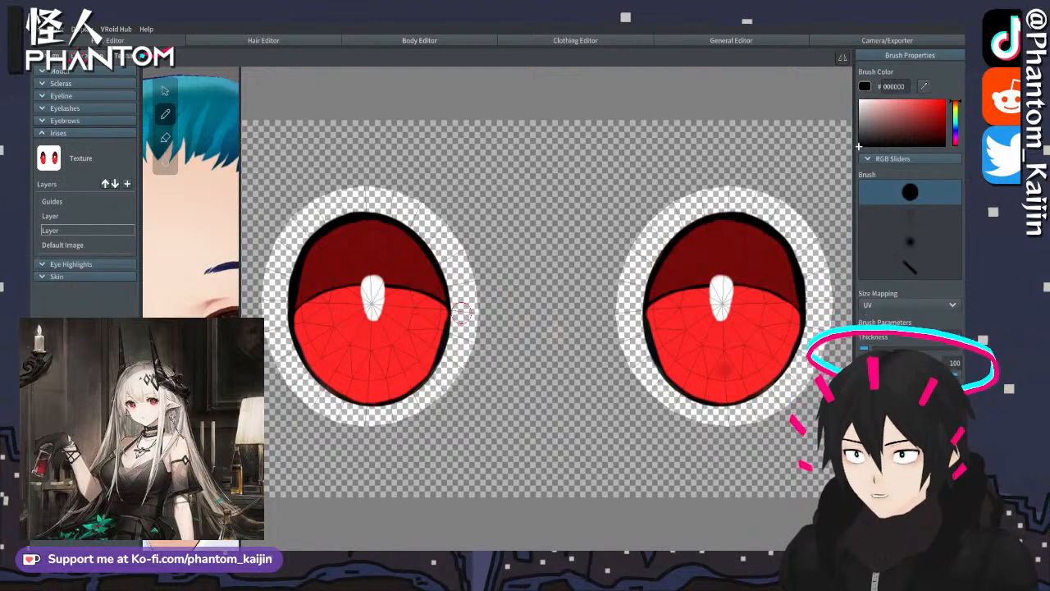
click(87, 215)
click(165, 137)
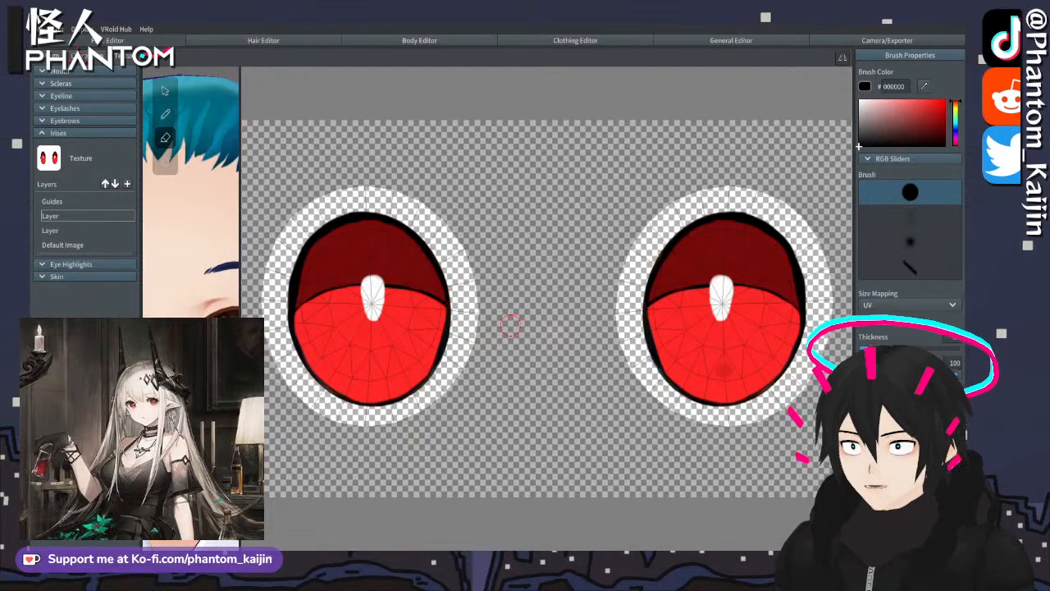
- Enlarge the 3D preview and examine the painted irises on the character's face up close
scroll(477, 322, down, 5)
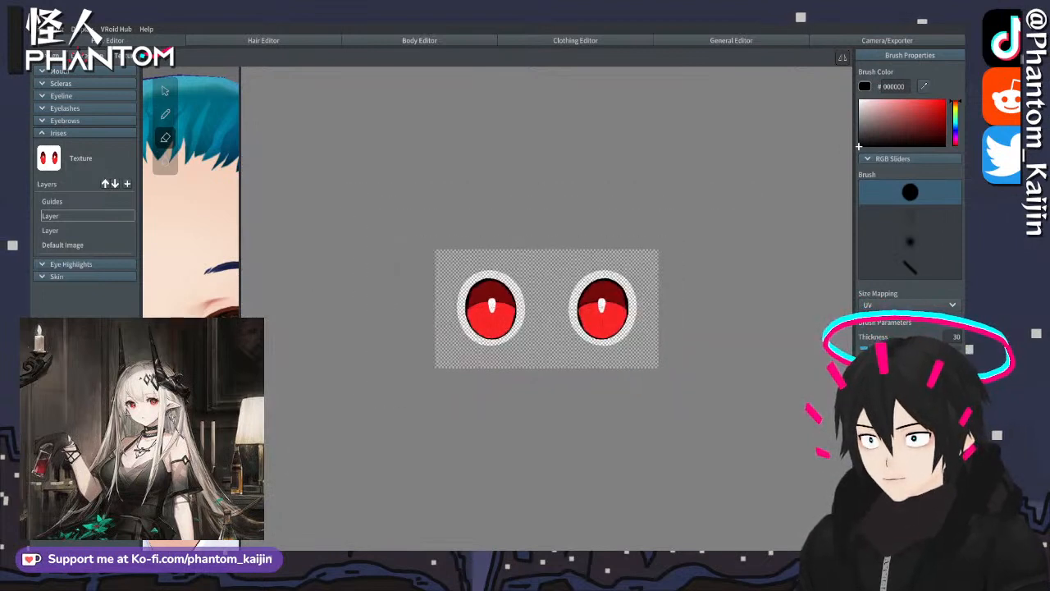
scroll(460, 328, up, 1)
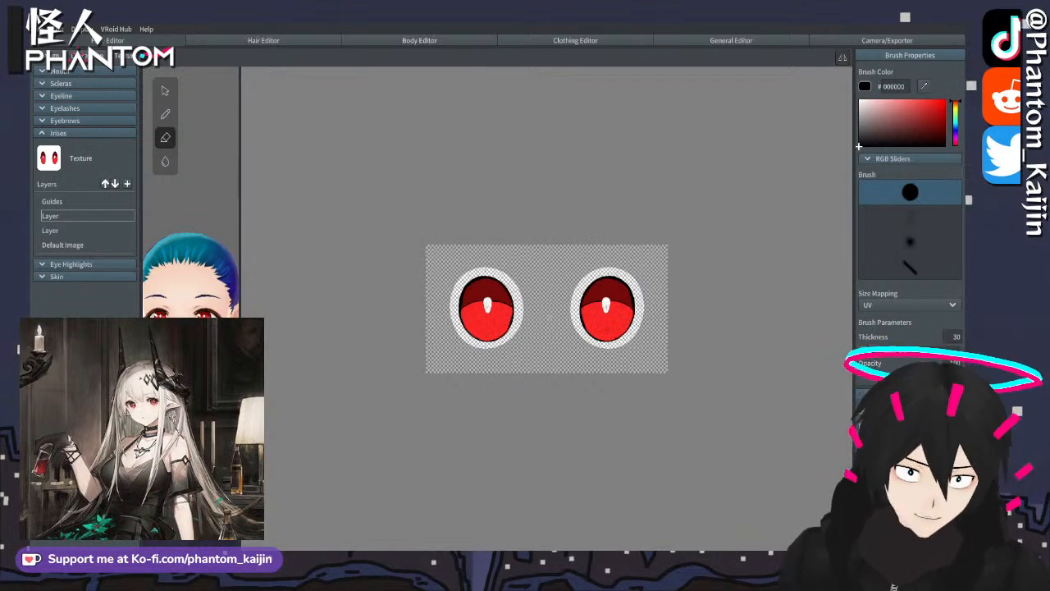
drag(239, 353, 658, 352)
scroll(359, 349, up, 5)
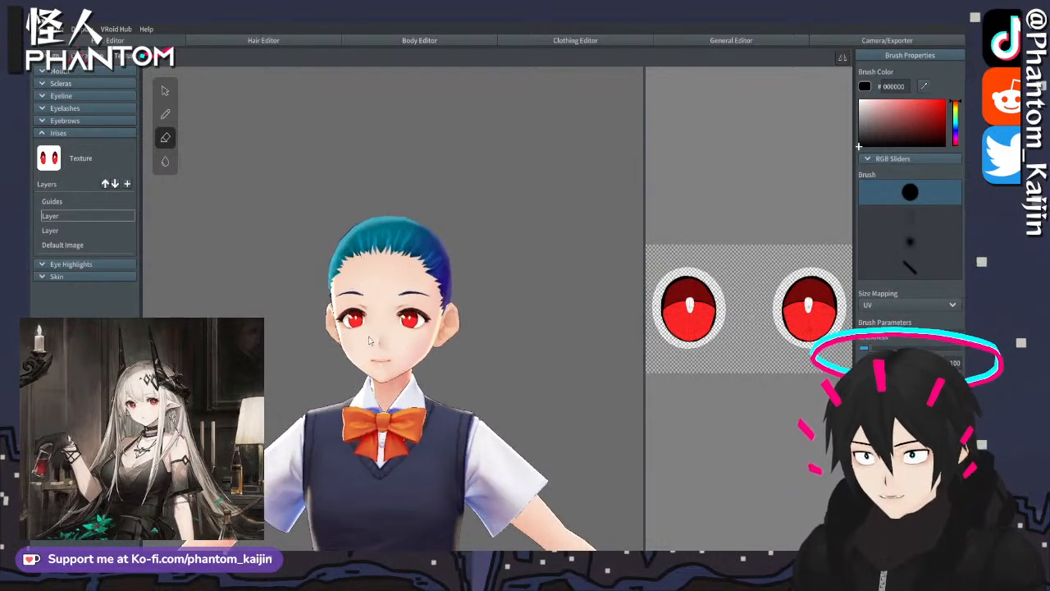
mouse_move(367, 349)
right_down()
mouse_move(447, 348)
mouse_move(368, 348)
right_up()
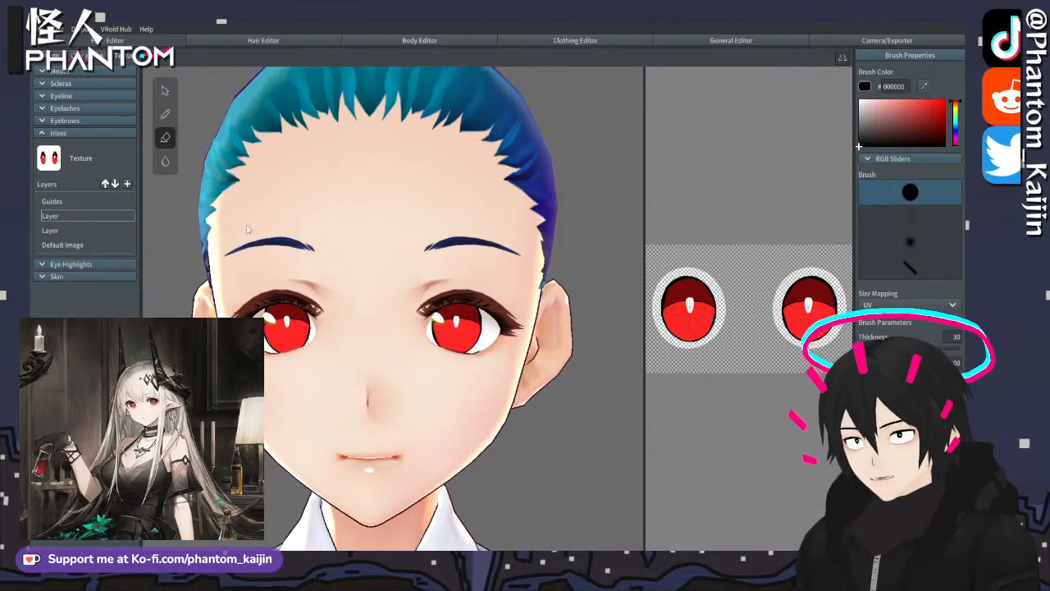
- Display the Scleras texture with its guides in the texture view
click(51, 82)
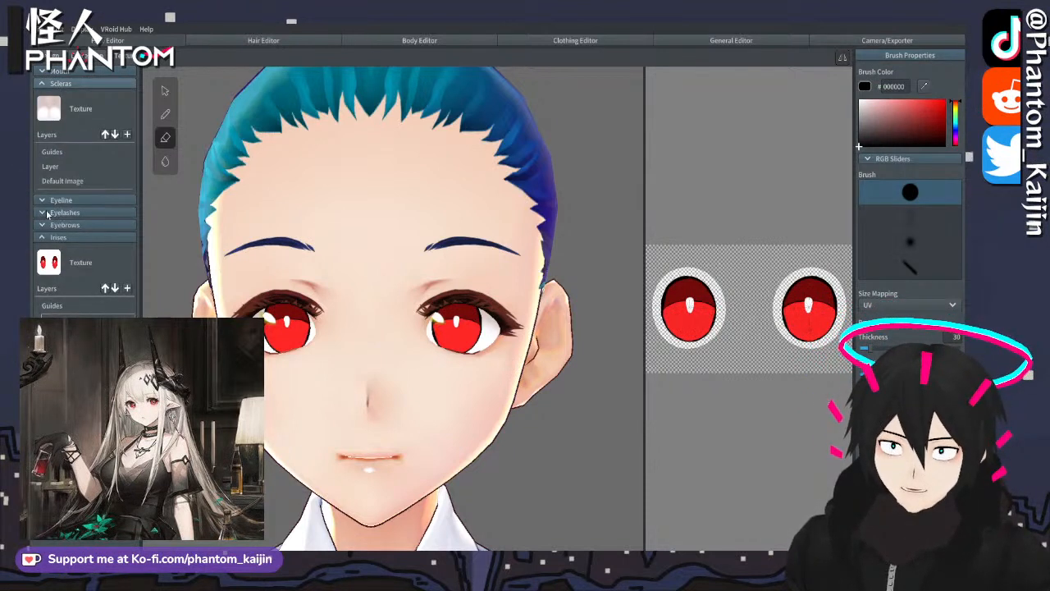
click(77, 155)
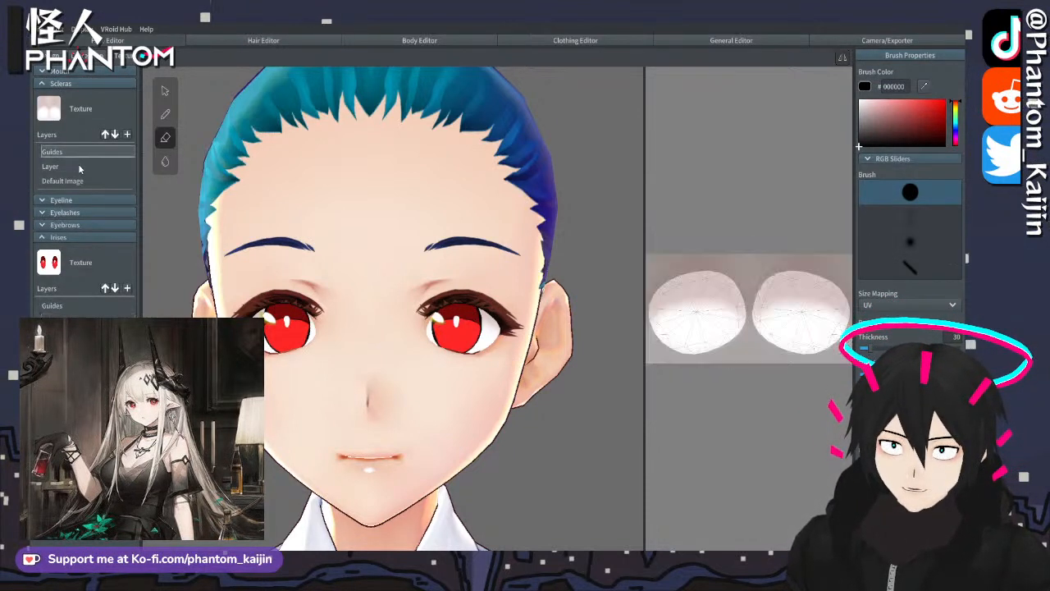
click(51, 83)
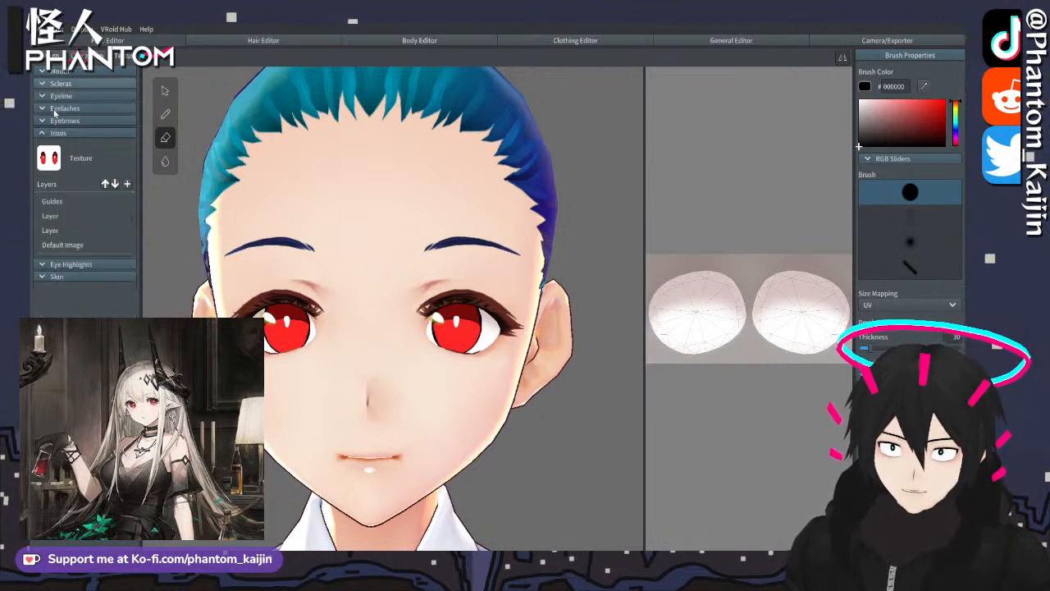
- Try to delete the layers of the Eye Highlights texture
click(42, 265)
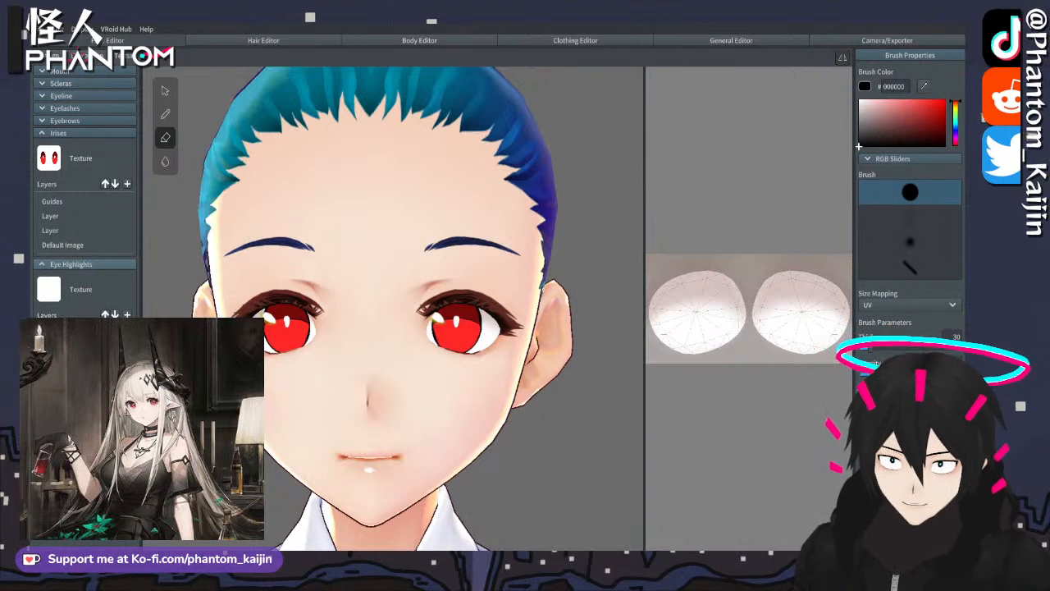
right_click(73, 276)
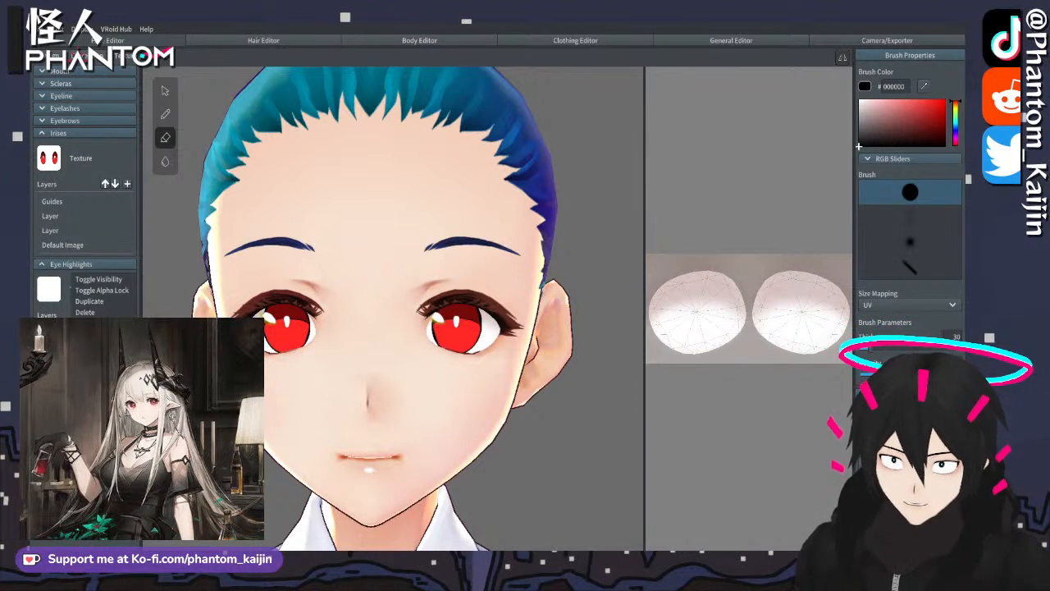
click(93, 313)
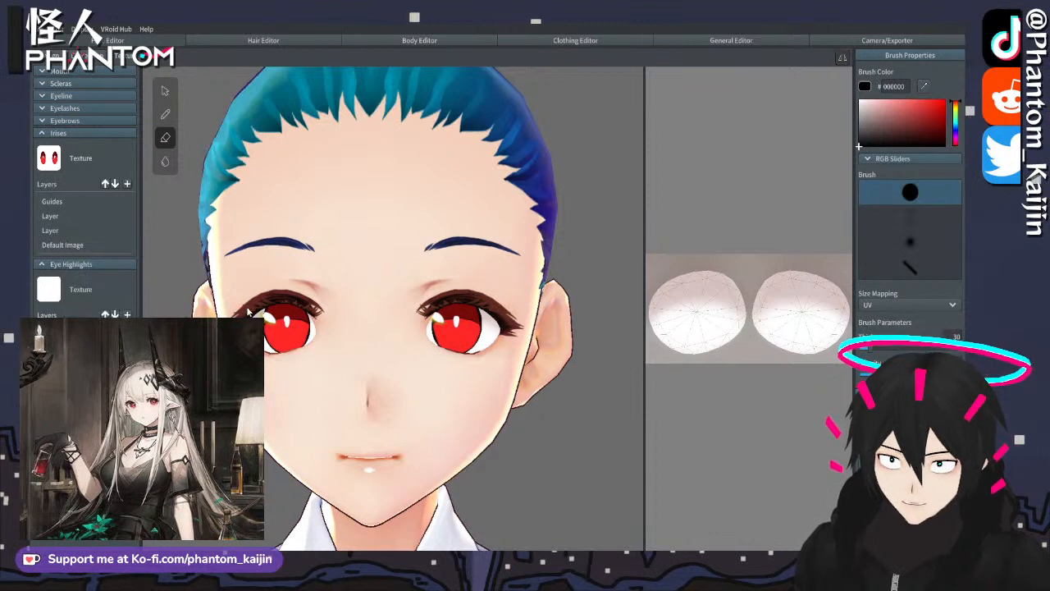
right_click(96, 328)
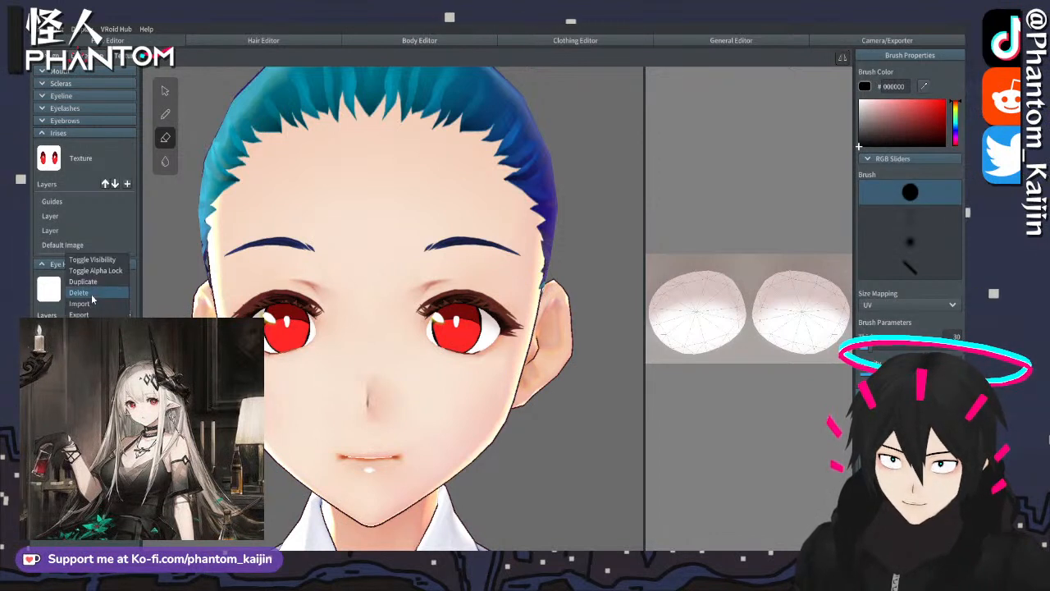
click(92, 296)
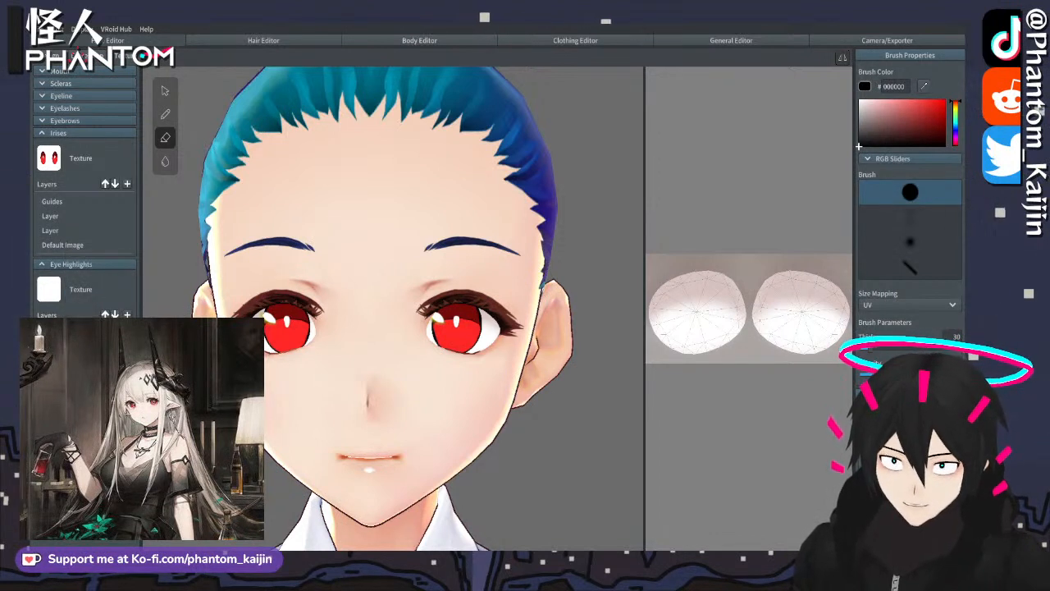
click(40, 264)
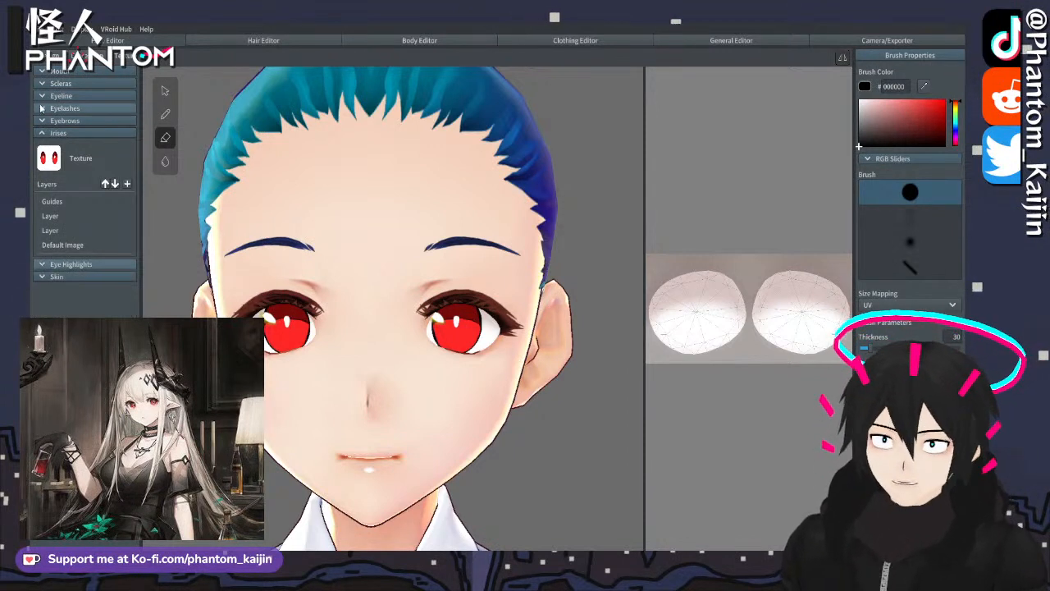
- Export the Guides layer of the Scleras texture
click(42, 84)
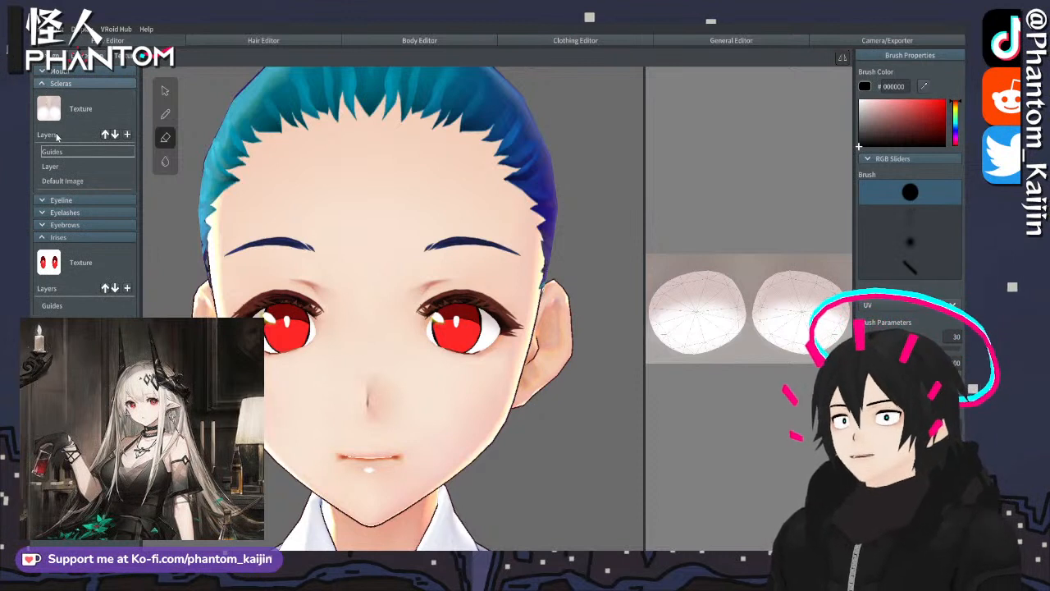
right_click(74, 156)
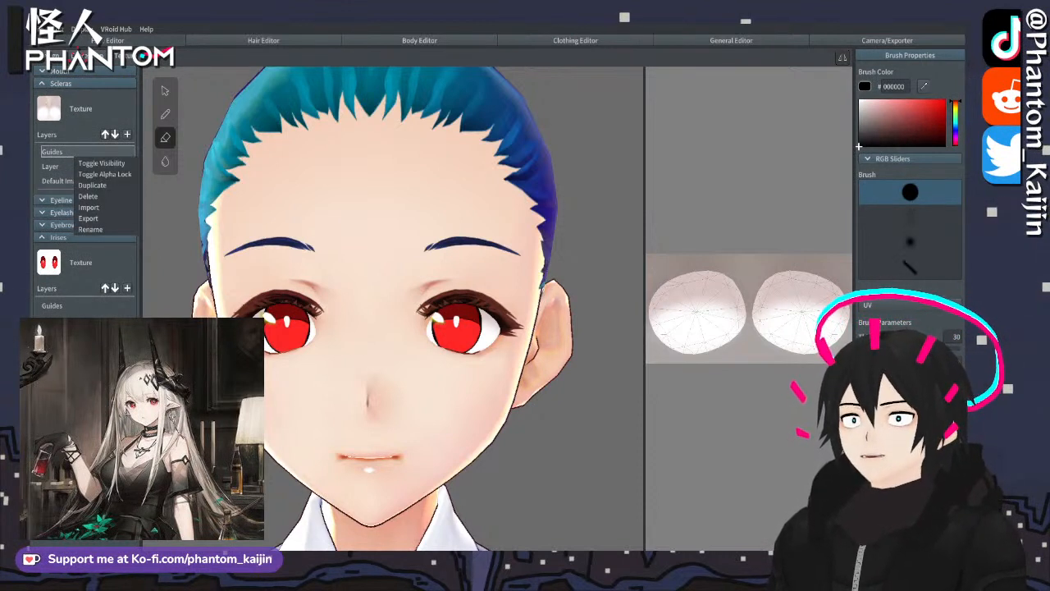
click(89, 219)
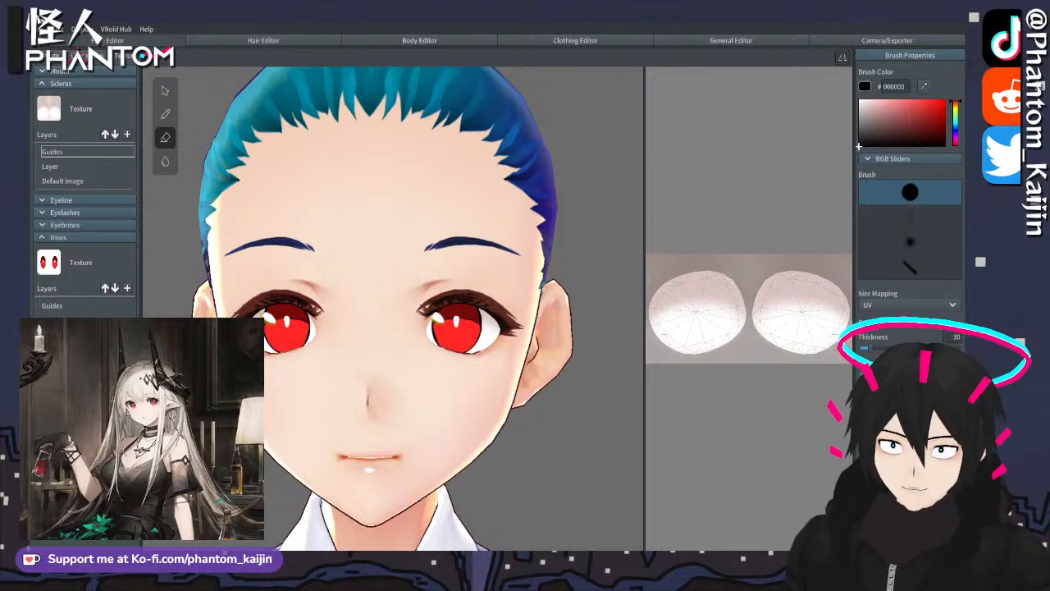
- Display the irises' paint layer in an enlarged texture view and set the brush colour to white FFFFFF
click(86, 320)
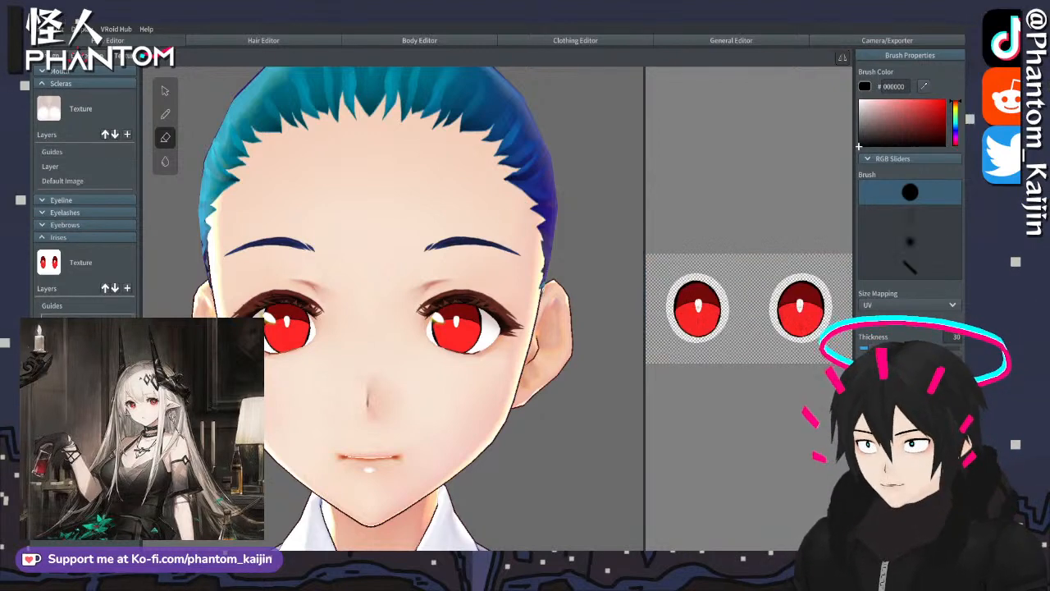
drag(638, 280, 175, 306)
drag(873, 112, 768, 69)
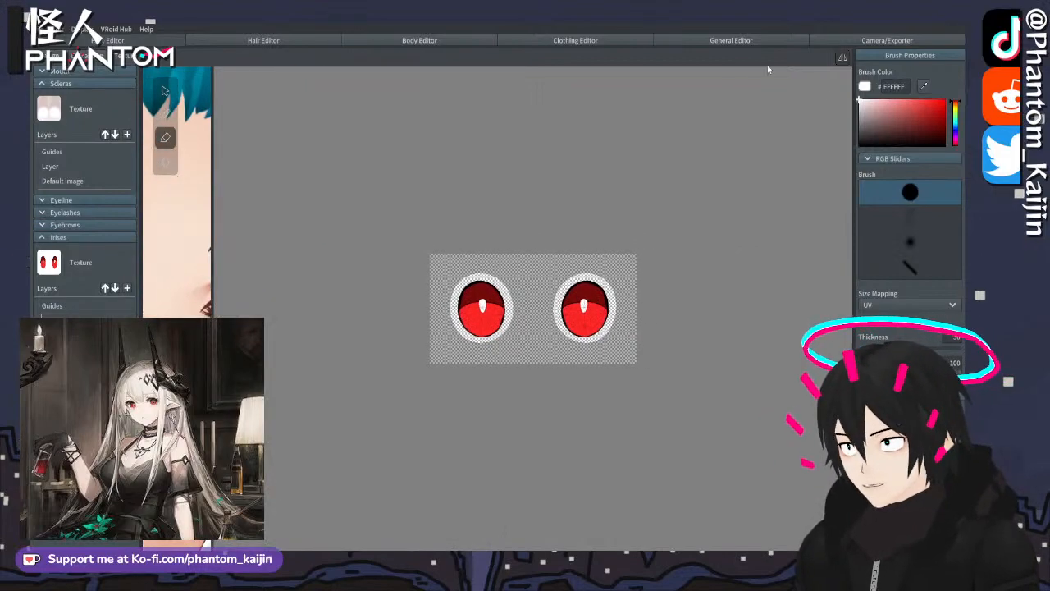
scroll(408, 283, up, 5)
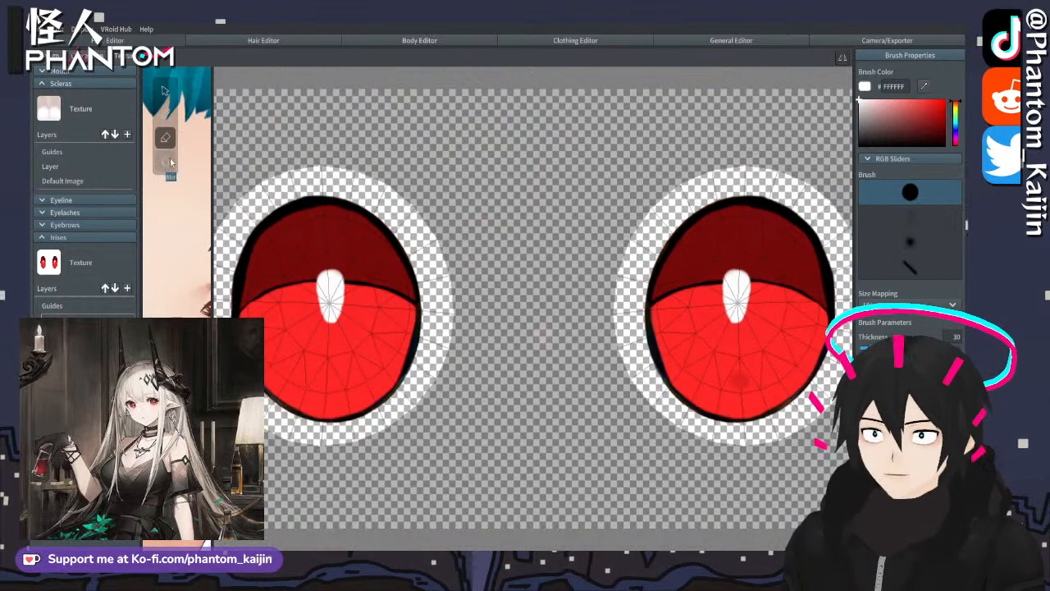
click(164, 116)
- Try to paint the white pupils of both irises as taller vertical ovals
mouse_move(328, 284)
mouse_down()
mouse_move(328, 274)
mouse_move(327, 332)
mouse_move(324, 261)
mouse_up()
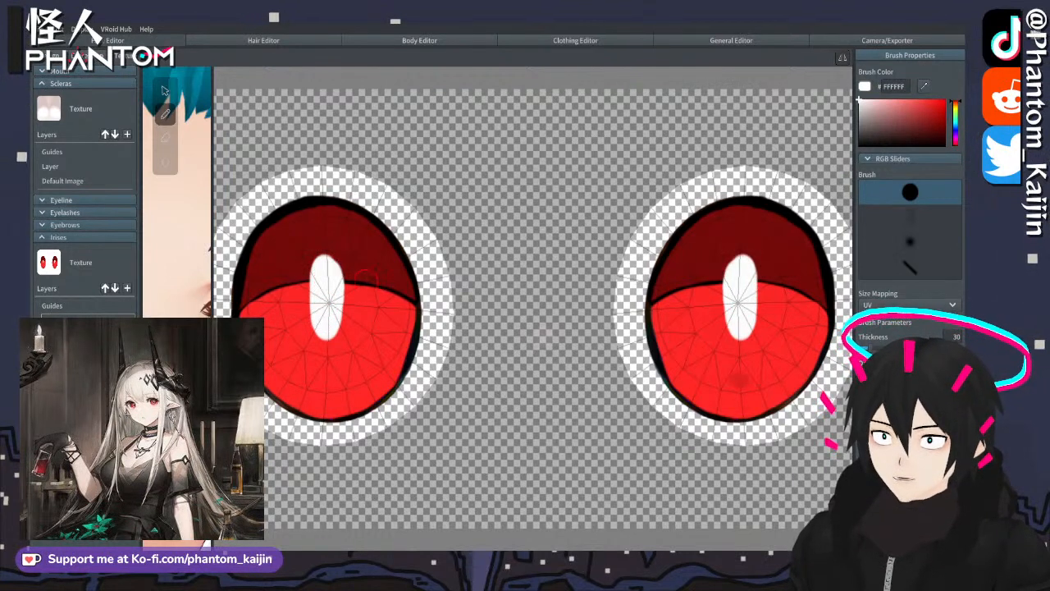
scroll(328, 286, down, 2)
scroll(395, 291, down, 2)
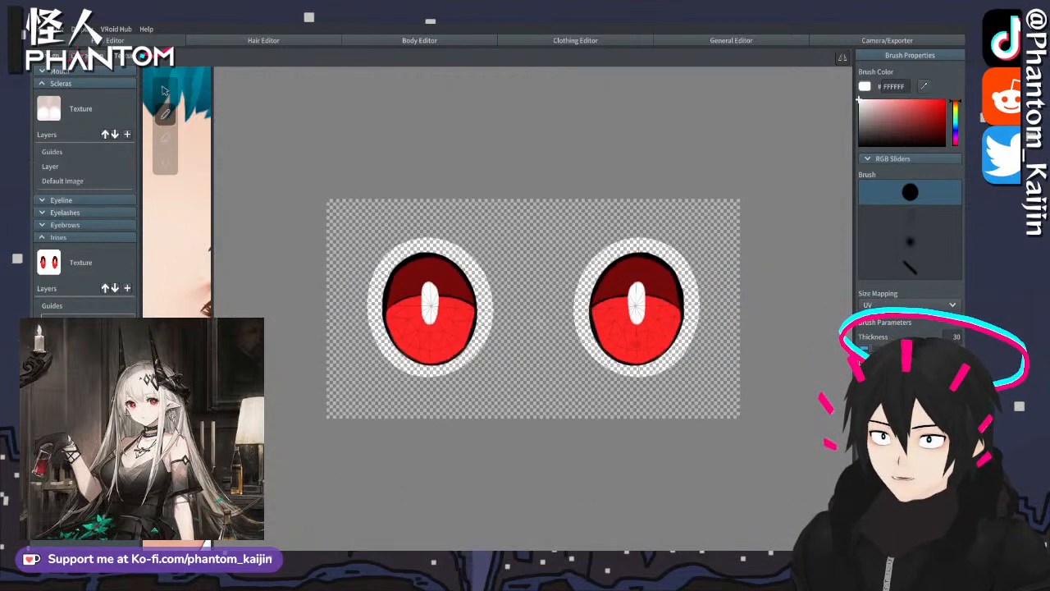
drag(212, 320, 346, 323)
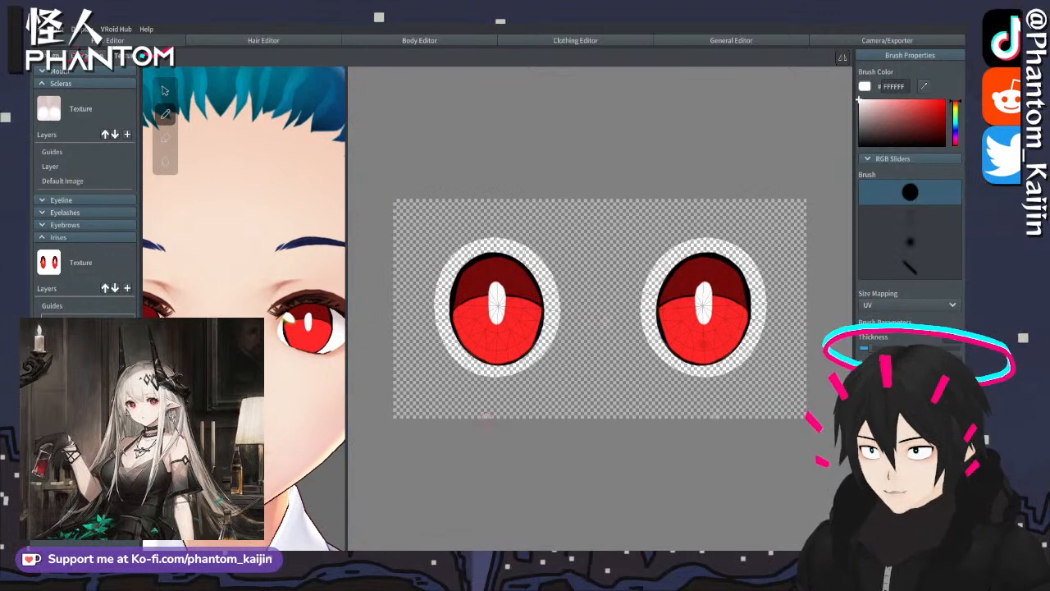
- Paint the white pupils of both irises as wider, rounder ovals and check them on the character's face
scroll(404, 294, up, 4)
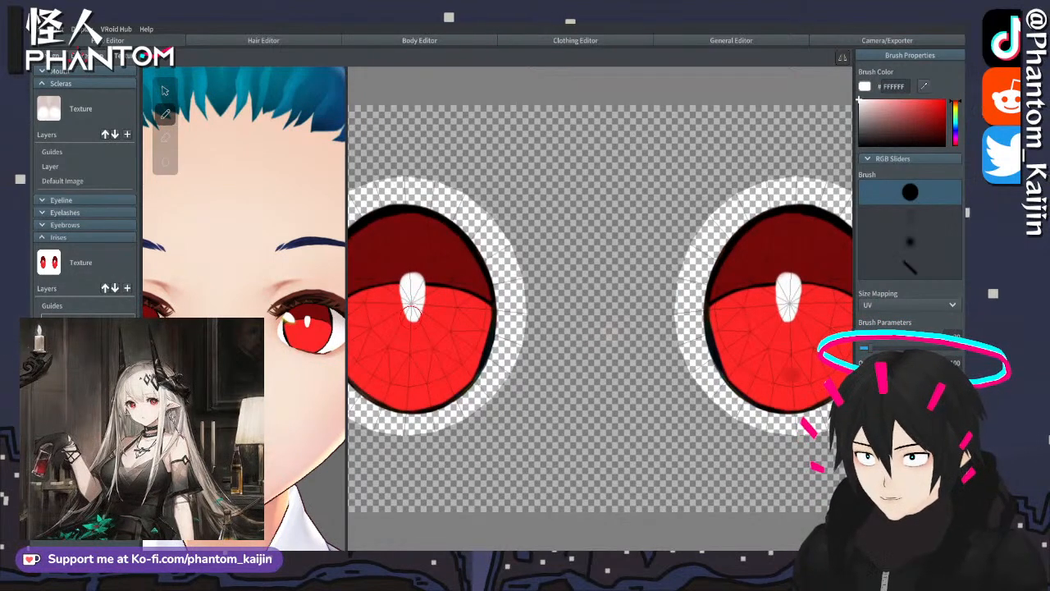
drag(410, 315, 411, 285)
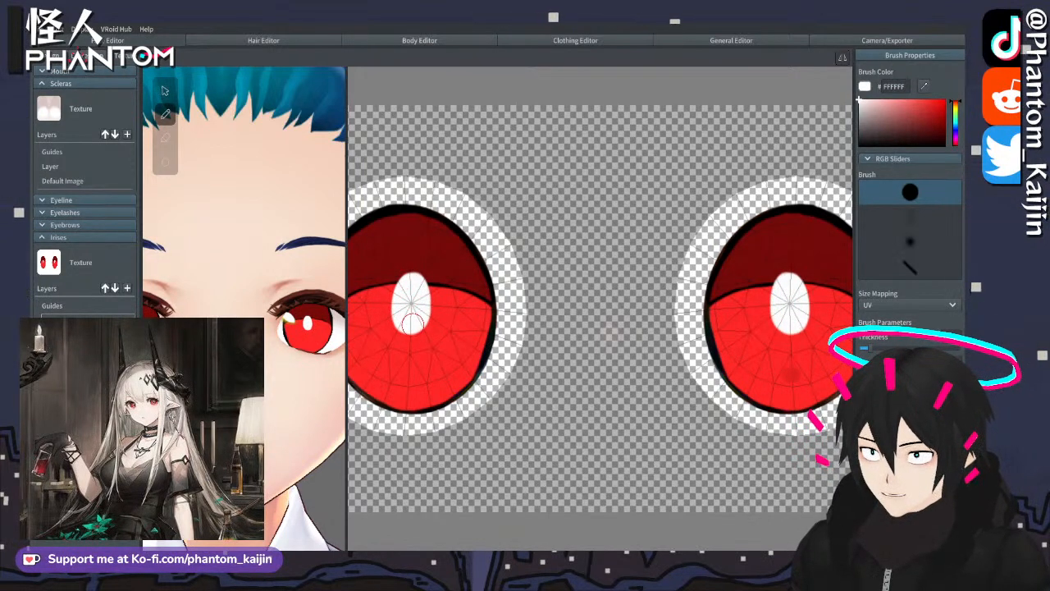
scroll(411, 322, down, 4)
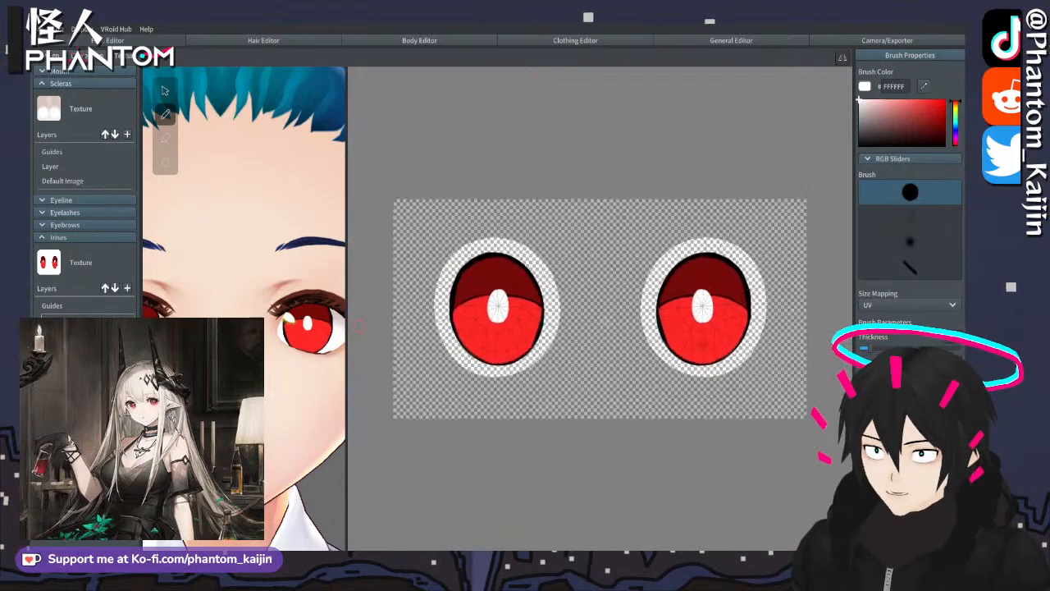
scroll(600, 308, up, 1)
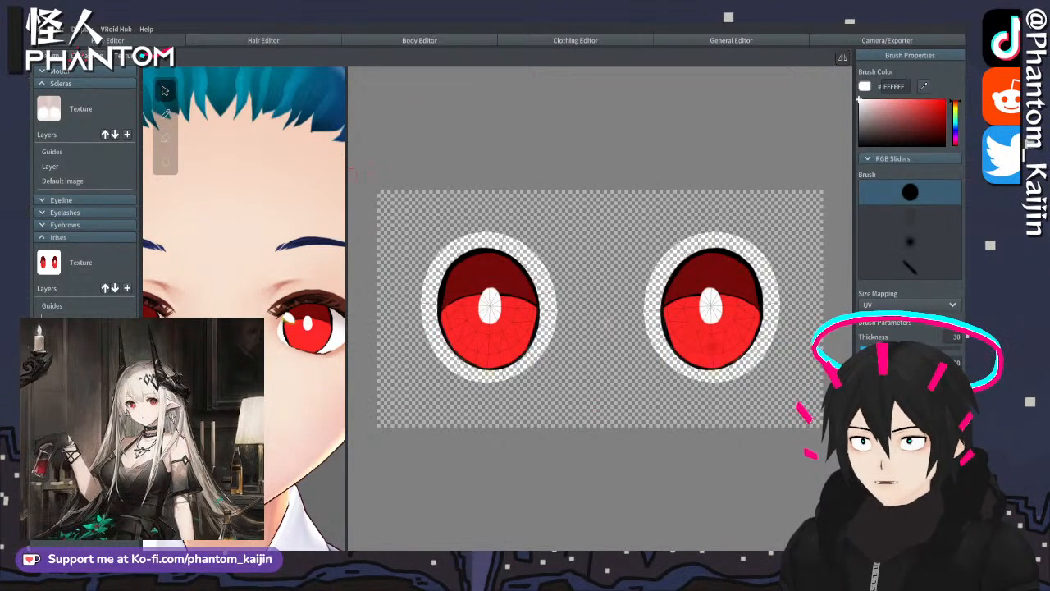
drag(346, 173, 690, 177)
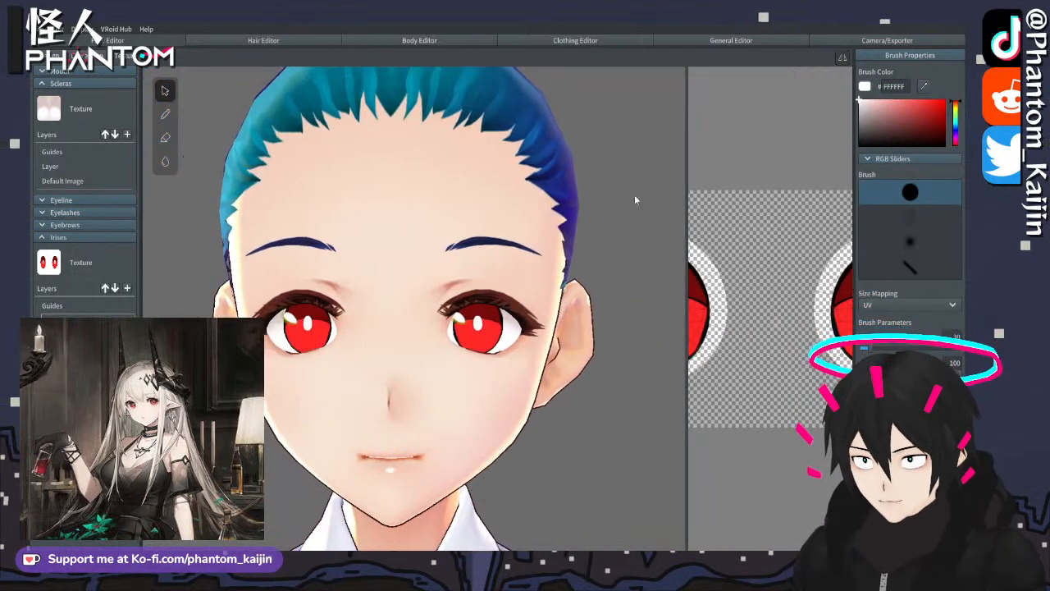
scroll(577, 245, down, 5)
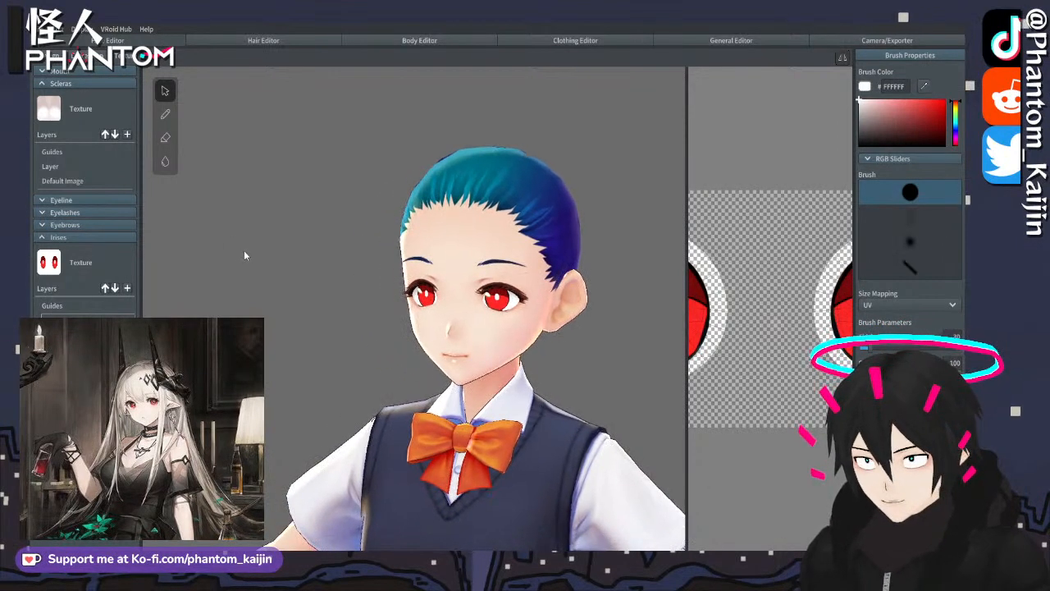
scroll(396, 285, up, 5)
scroll(397, 284, up, 2)
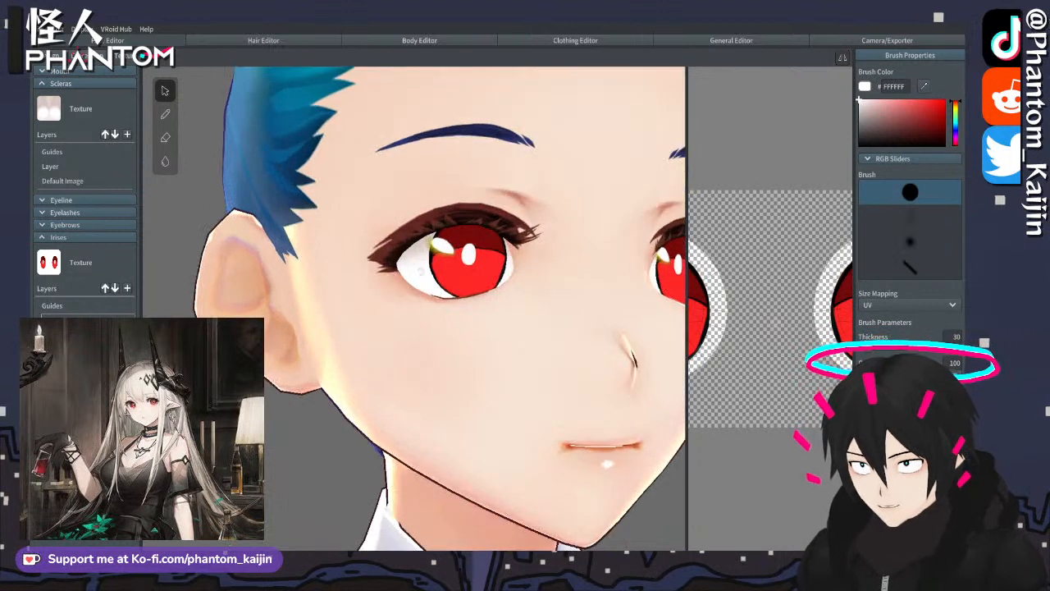
- Set the base and shade colours of the eyeline to black 000000
click(56, 202)
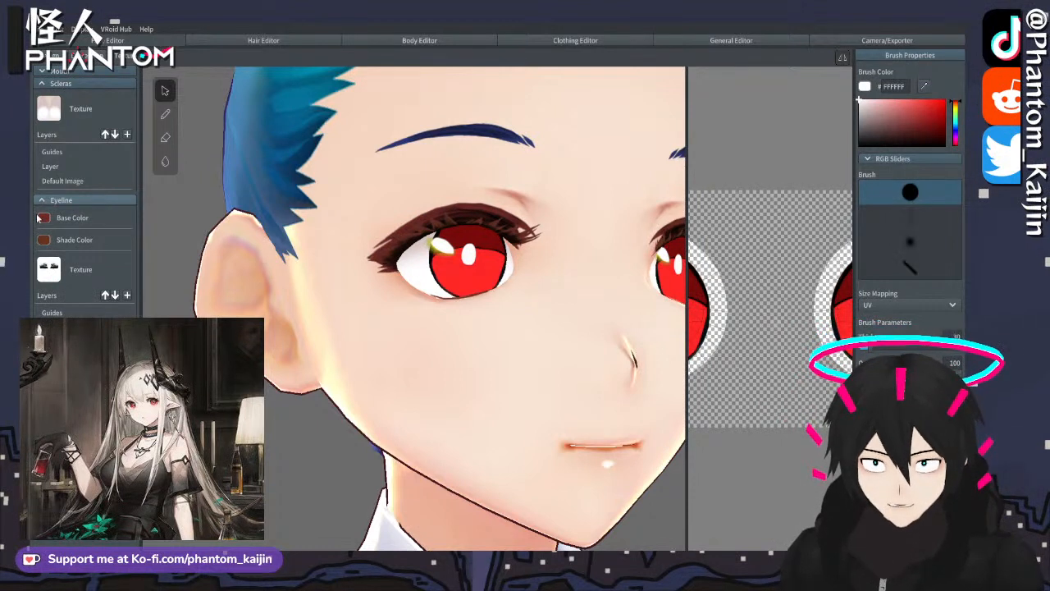
click(41, 218)
drag(90, 268, 56, 287)
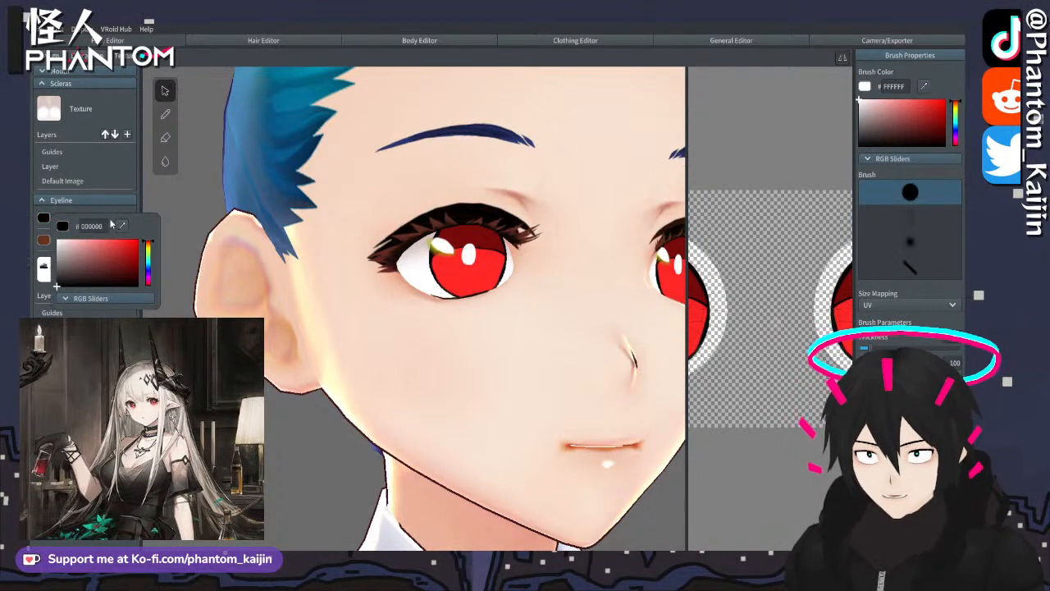
click(45, 248)
click(44, 240)
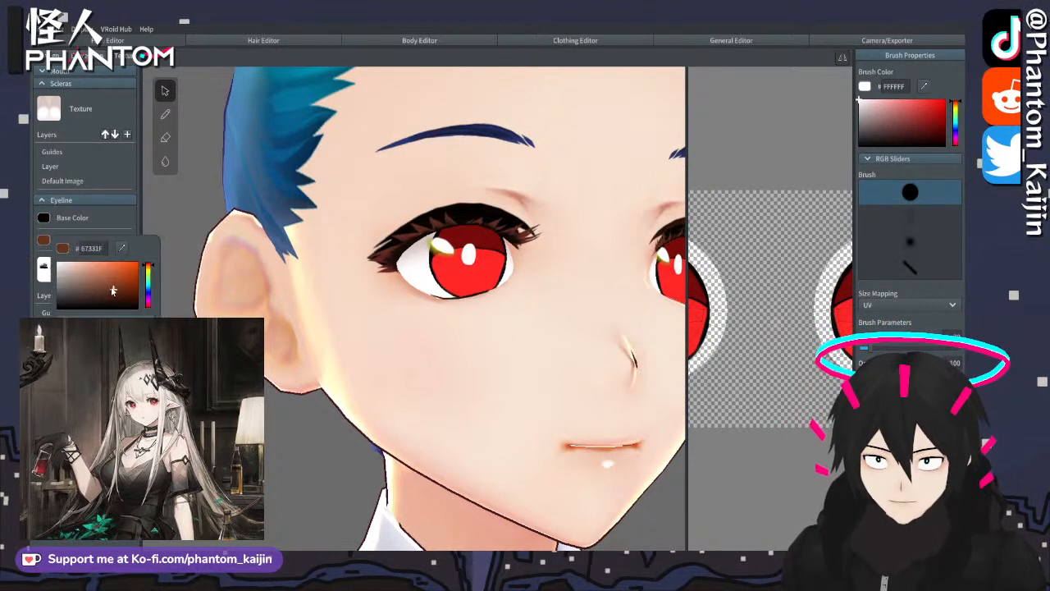
click(56, 309)
click(61, 204)
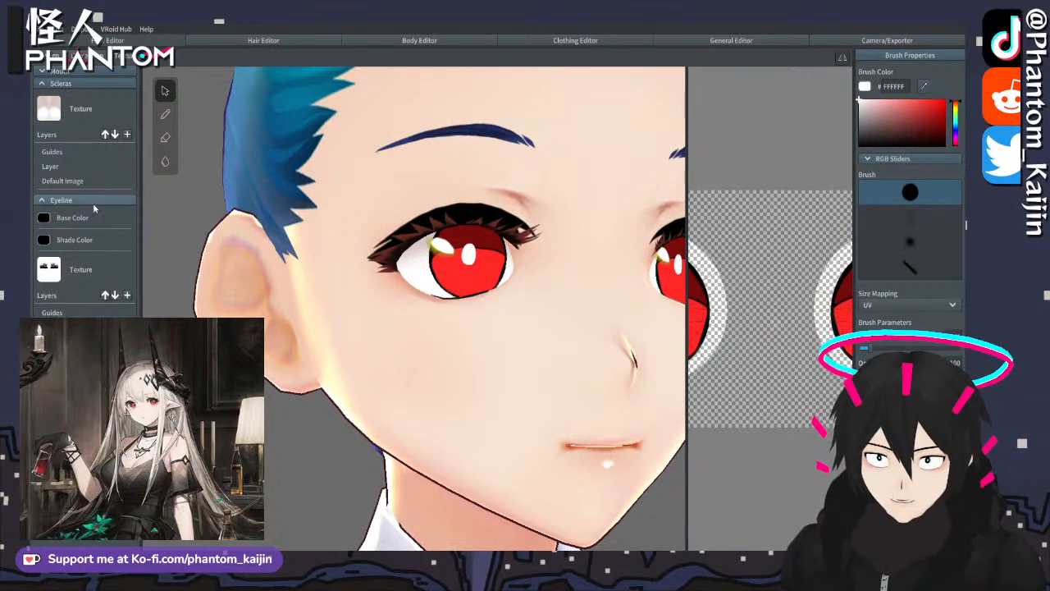
- Set the base and shade colours of the eyelashes to black
click(43, 379)
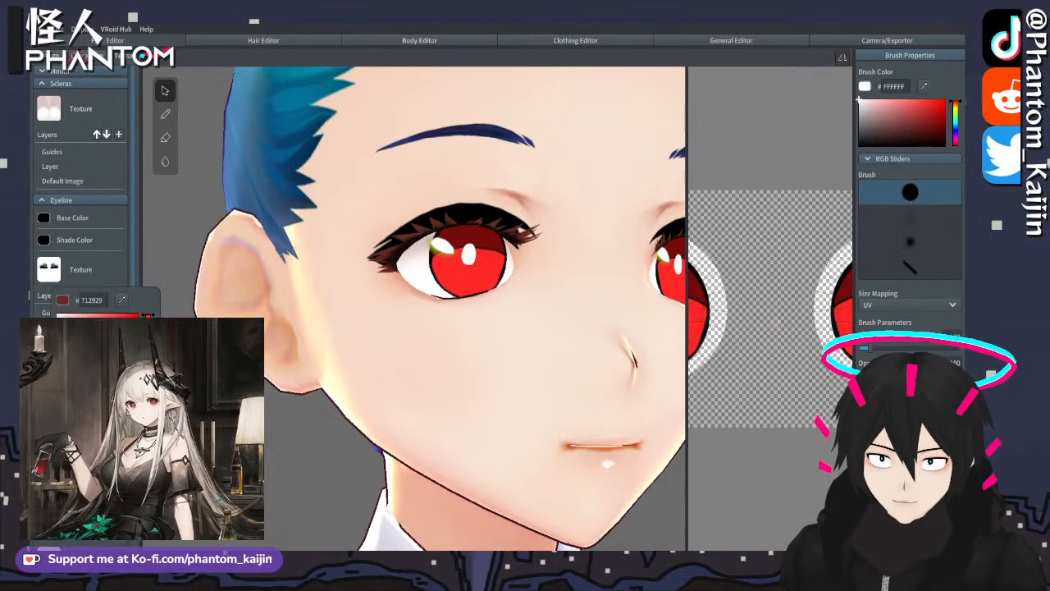
click(56, 358)
click(44, 401)
drag(82, 353, 56, 381)
click(439, 349)
scroll(440, 349, down, 5)
right_drag(544, 316, 517, 317)
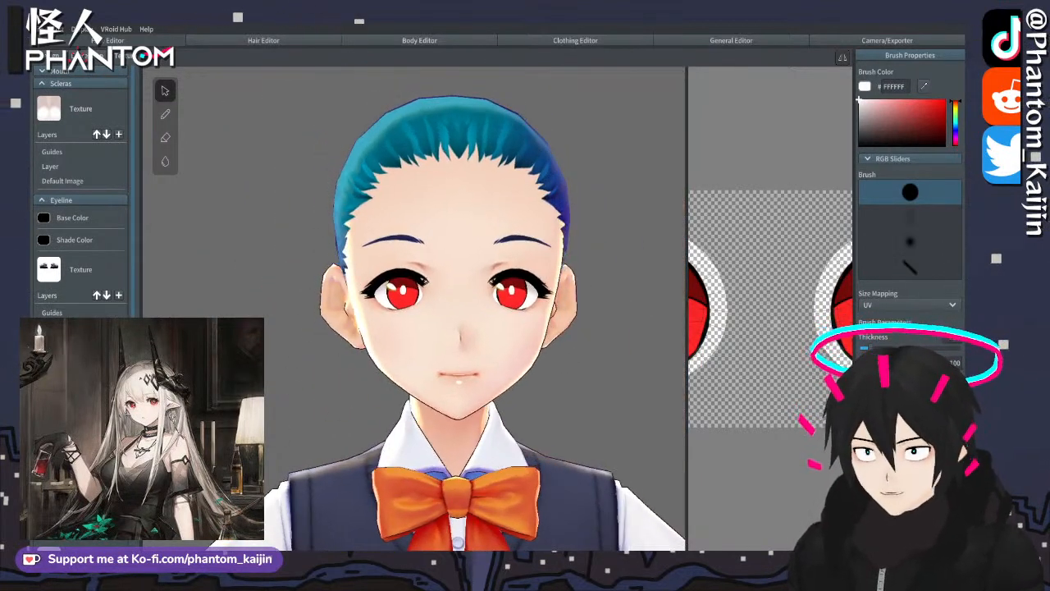
click(42, 200)
click(42, 212)
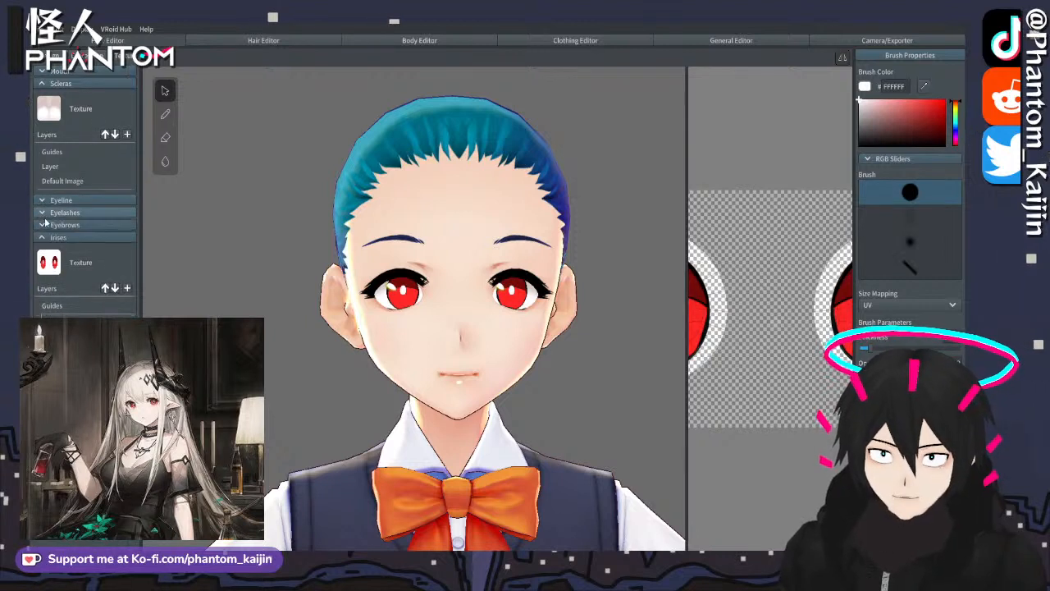
- Erase the frayed inner ends of both eyebrows on the Eyebrows texture
click(44, 238)
click(42, 225)
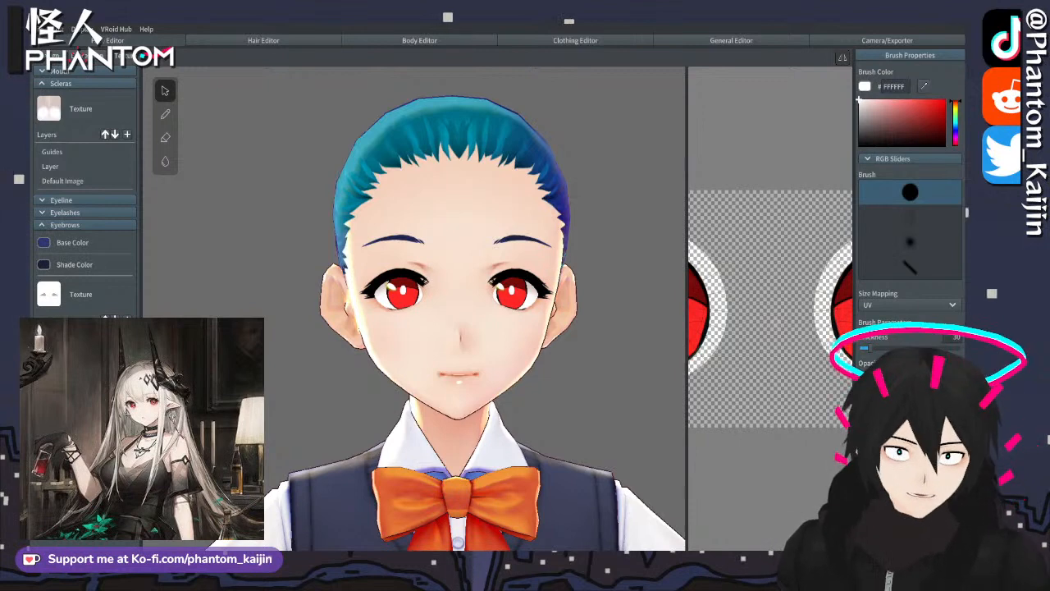
scroll(246, 213, up, 5)
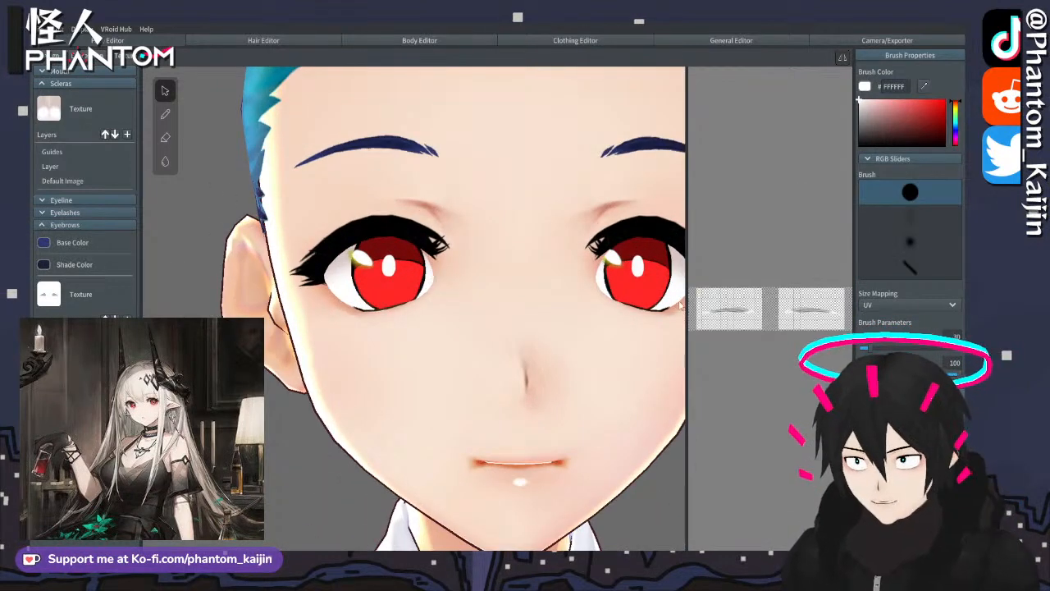
drag(686, 304, 260, 304)
scroll(394, 316, up, 8)
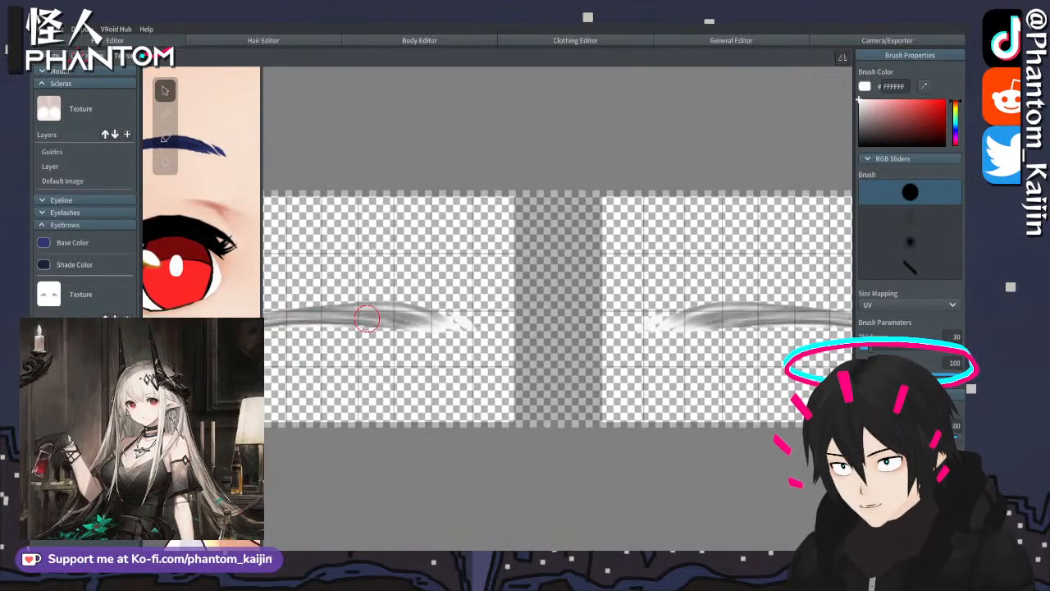
scroll(395, 316, up, 6)
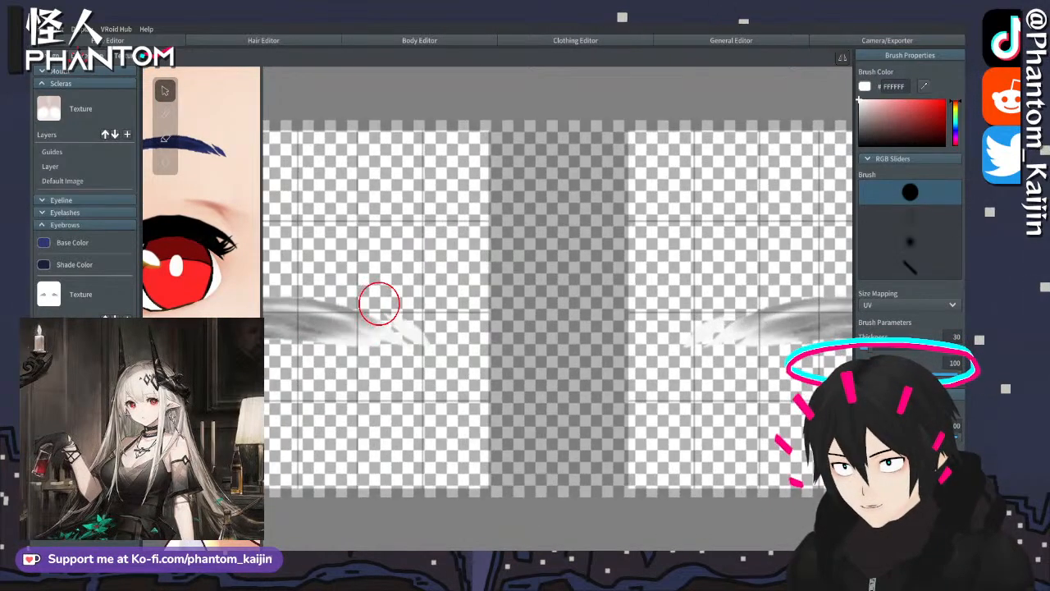
click(165, 138)
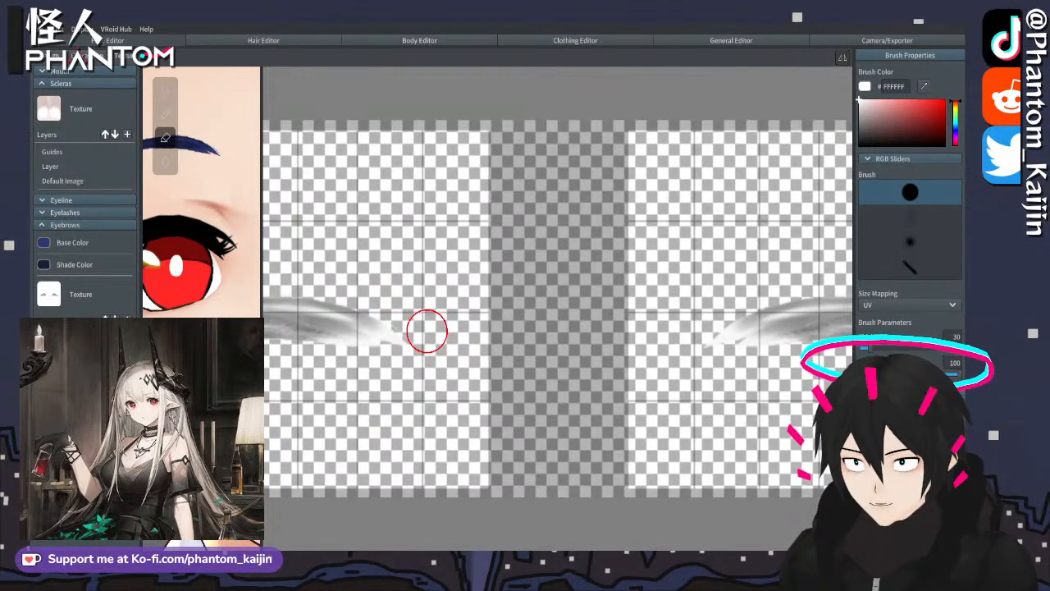
- Paint pointed white inner tips on both eyebrows with a brush thickness of 5, and check them on the model
click(164, 113)
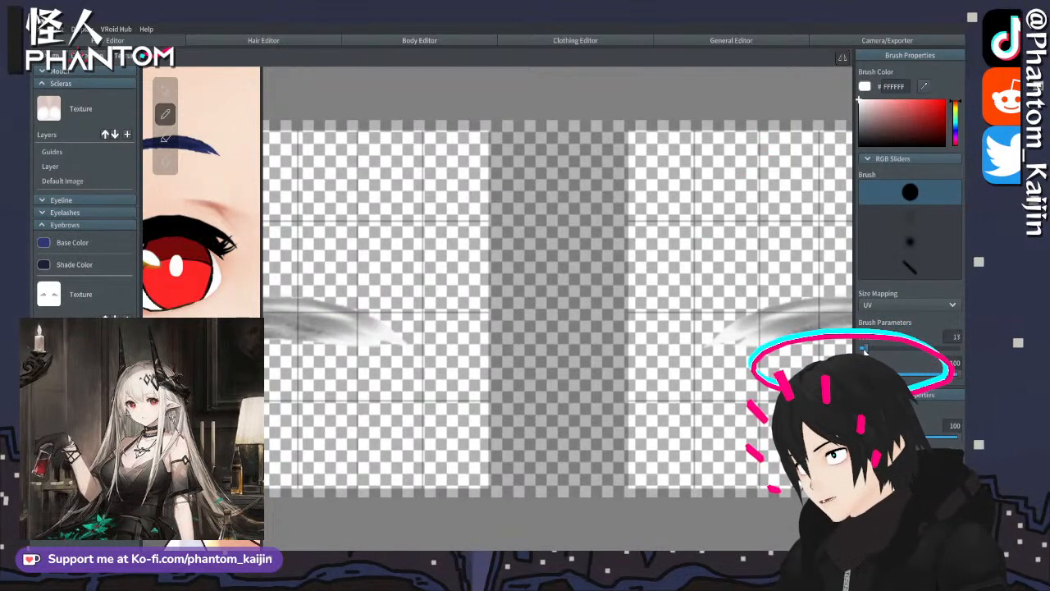
drag(862, 349, 859, 350)
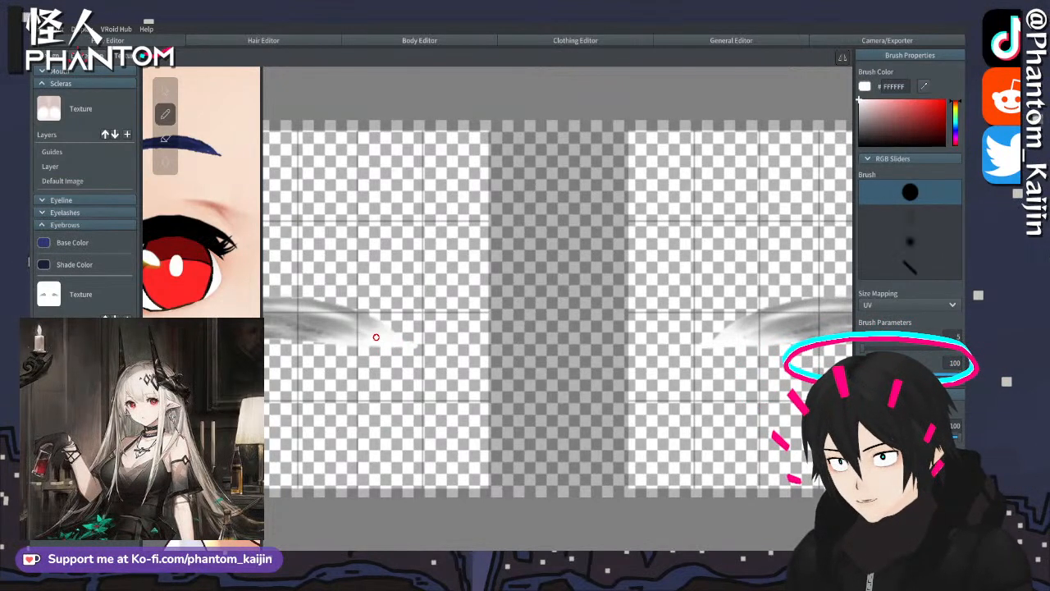
mouse_move(414, 345)
mouse_down()
mouse_move(380, 328)
mouse_move(406, 337)
mouse_up()
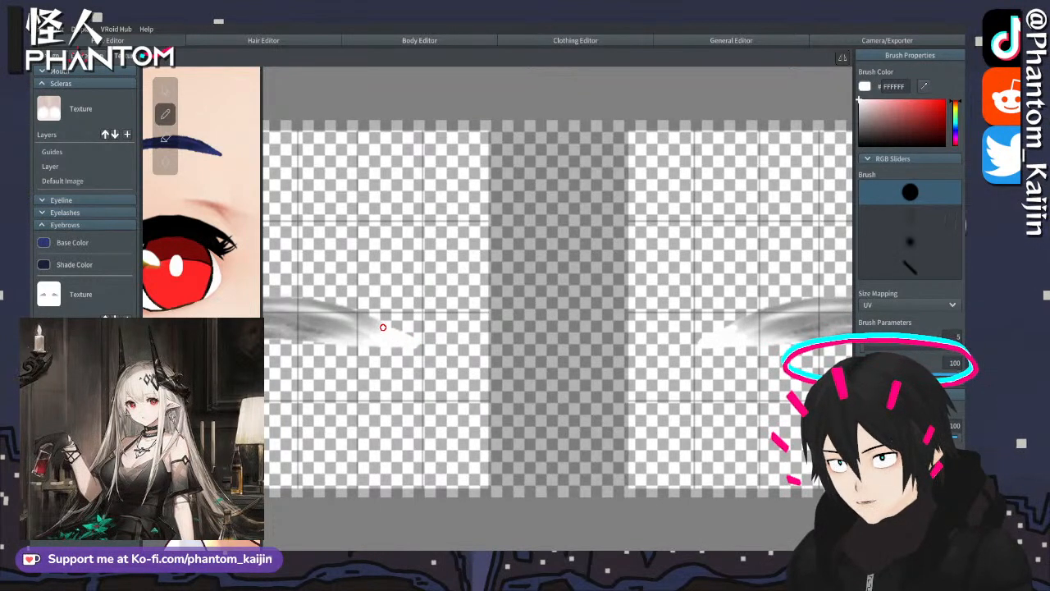
scroll(234, 310, down, 5)
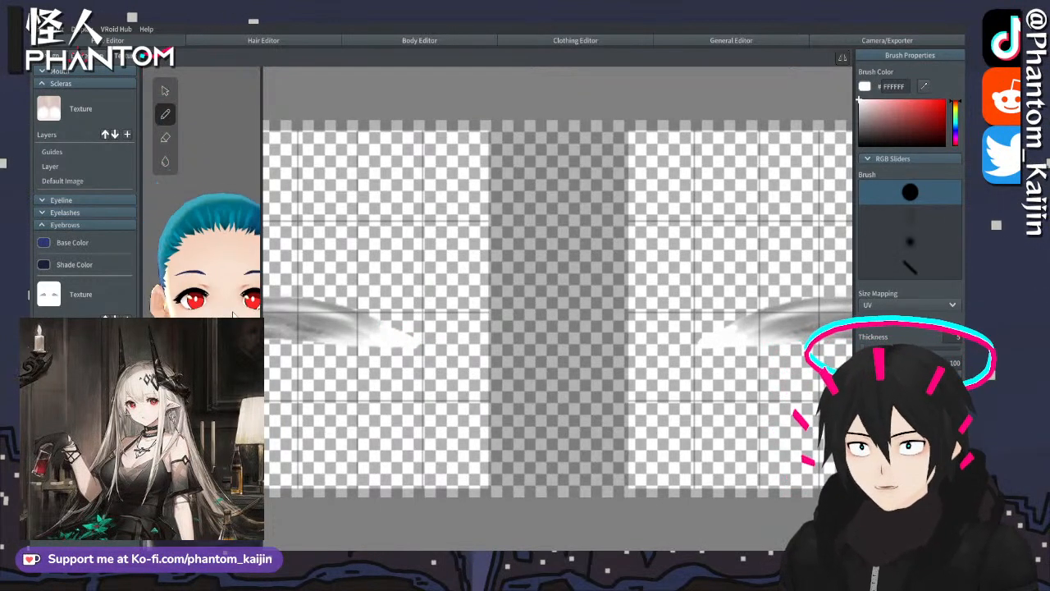
drag(262, 316, 427, 320)
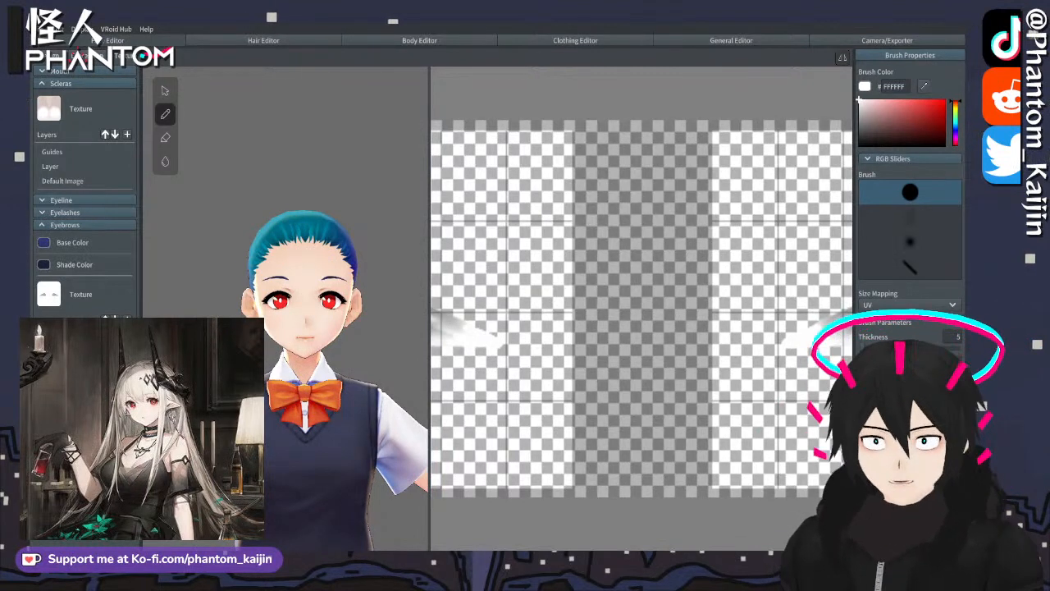
drag(430, 228, 651, 228)
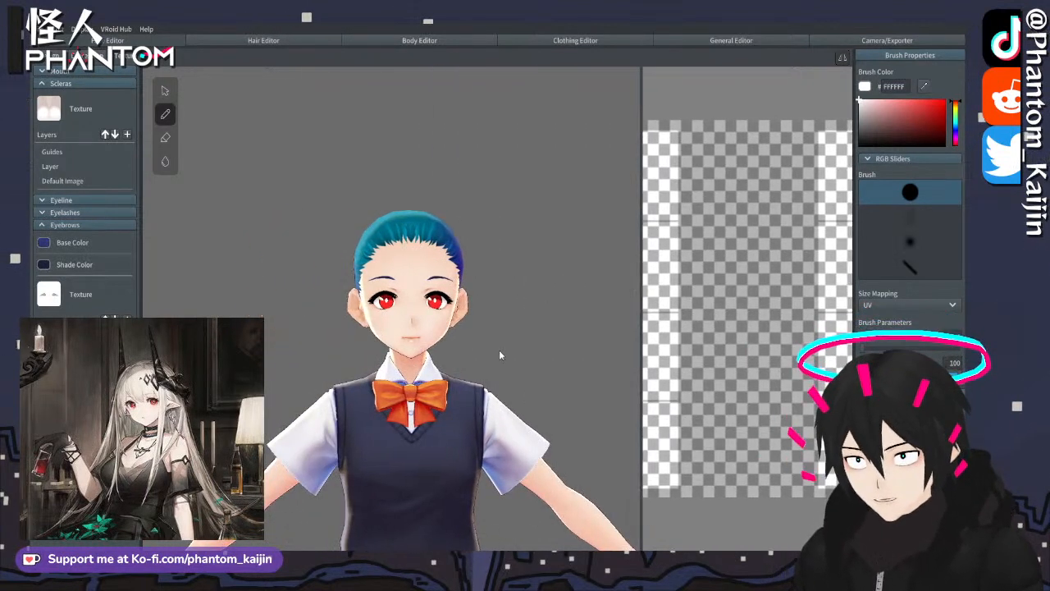
mouse_move(499, 351)
right_down()
mouse_move(471, 351)
mouse_move(515, 342)
mouse_move(499, 347)
right_up()
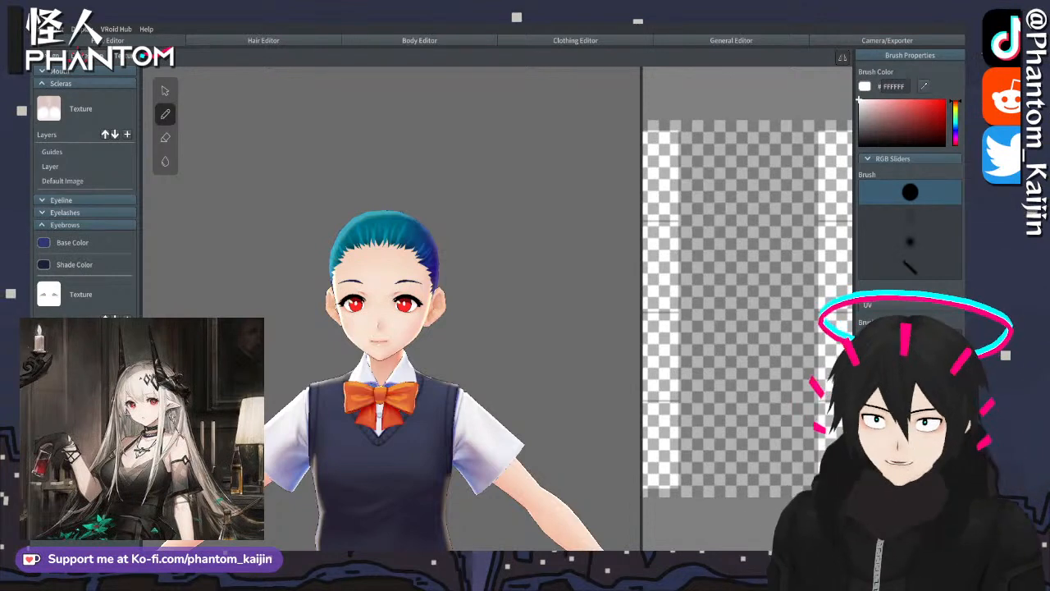
scroll(349, 364, up, 8)
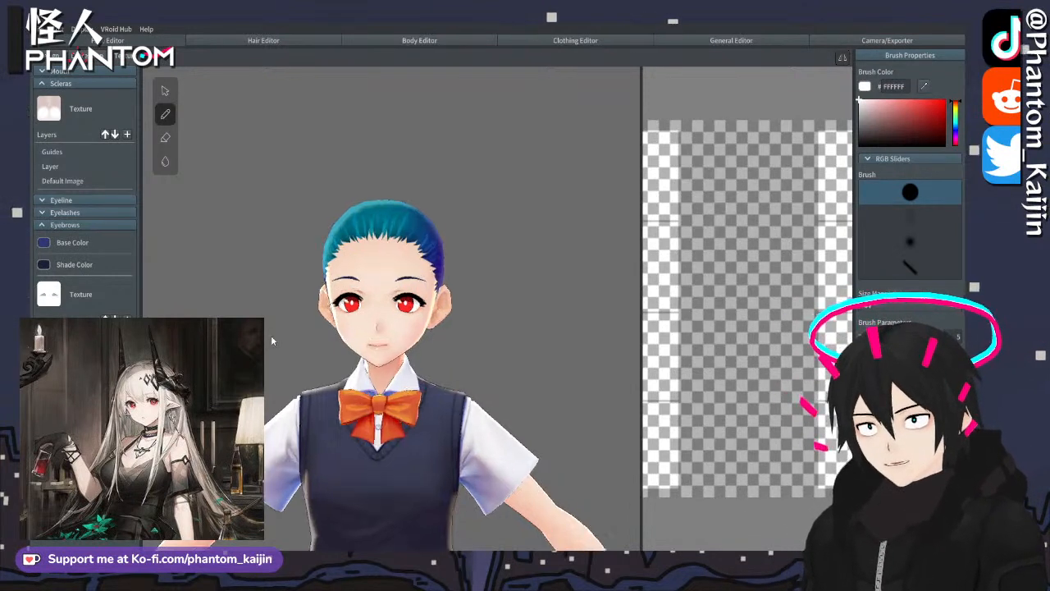
right_drag(349, 364, 484, 367)
scroll(437, 380, down, 6)
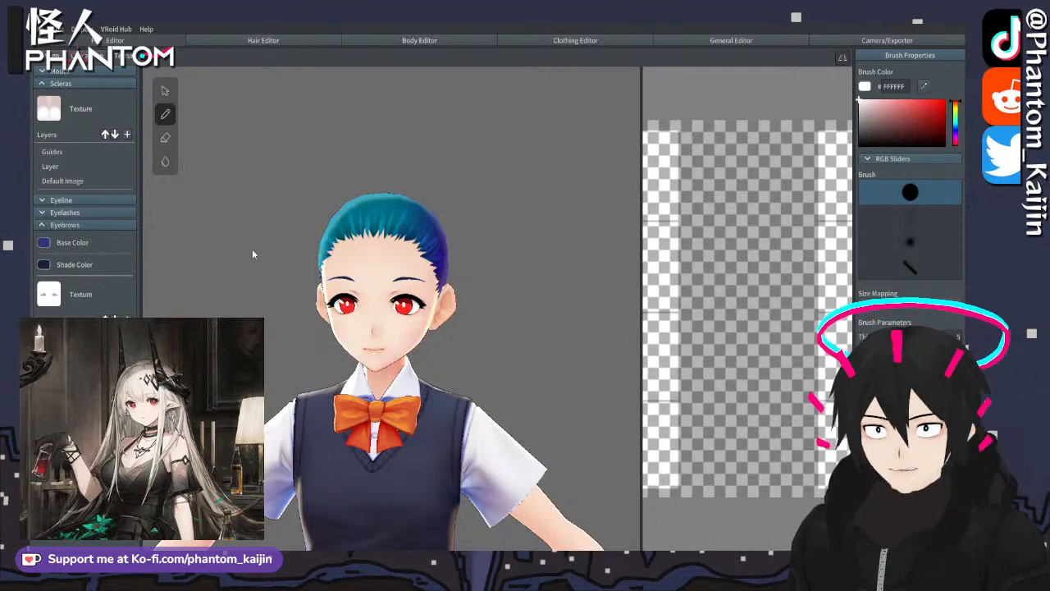
mouse_move(288, 287)
right_down()
mouse_move(317, 295)
mouse_move(300, 293)
right_up()
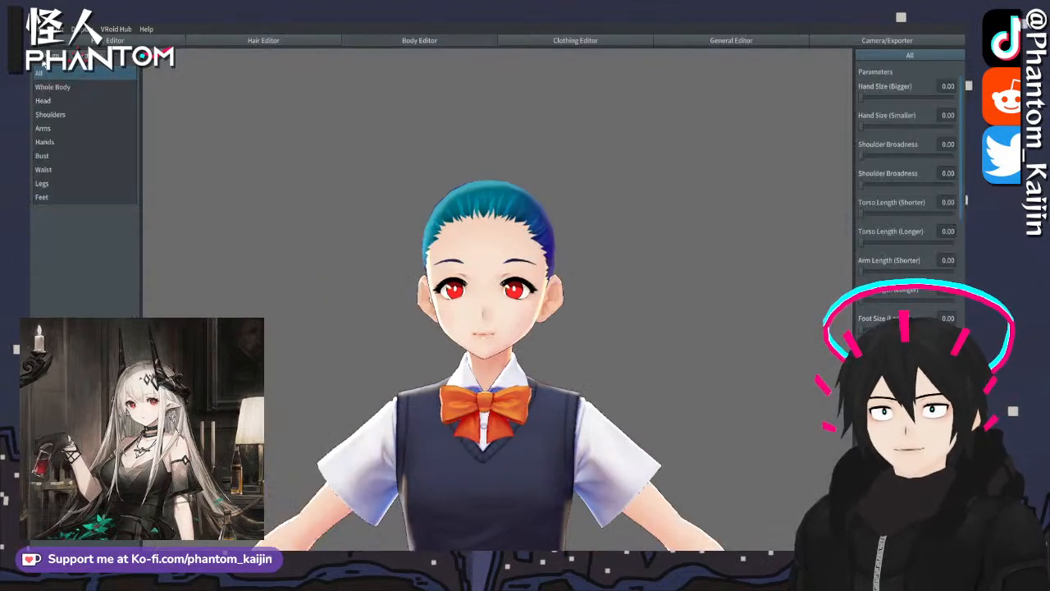
- In the face's Eyes parameters, set Eye Width (Larger) to 0.24 and Eyes Proximity to 0.20
click(419, 40)
click(97, 40)
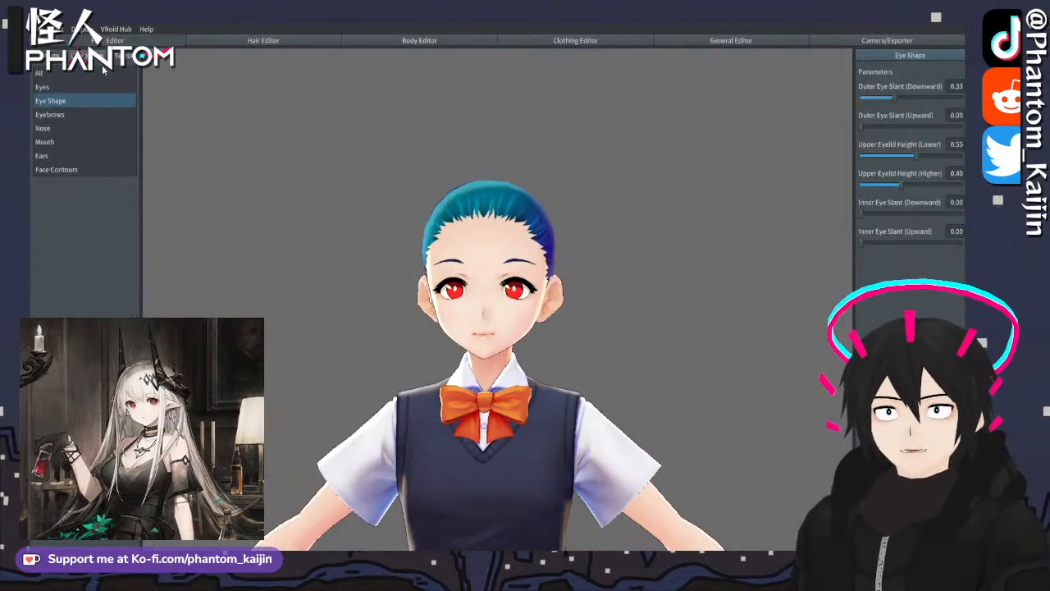
click(49, 89)
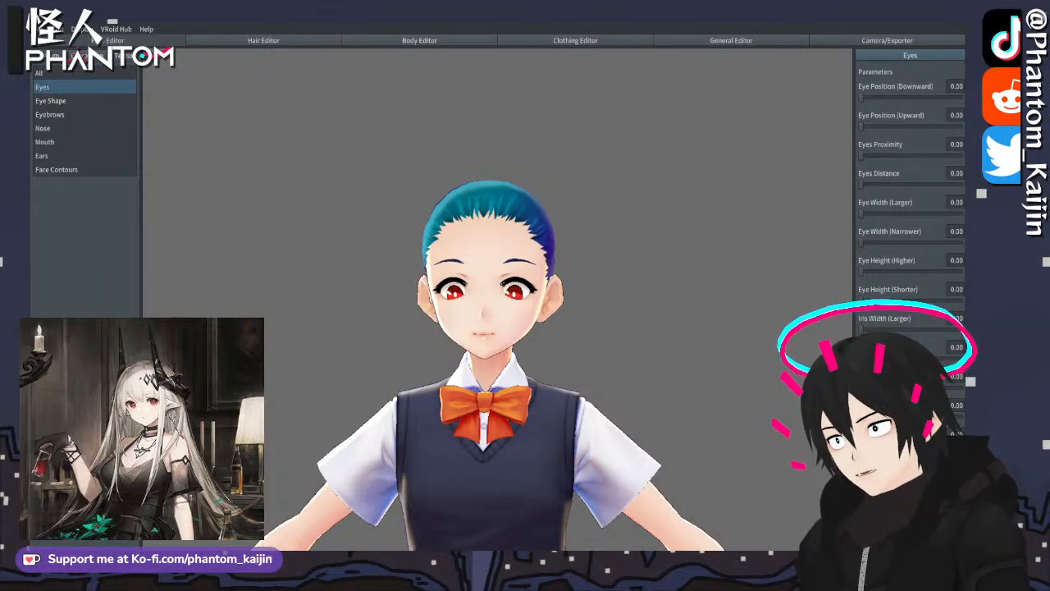
mouse_move(863, 215)
mouse_down()
mouse_move(962, 215)
mouse_move(860, 215)
mouse_up()
scroll(514, 301, up, 3)
scroll(516, 303, up, 5)
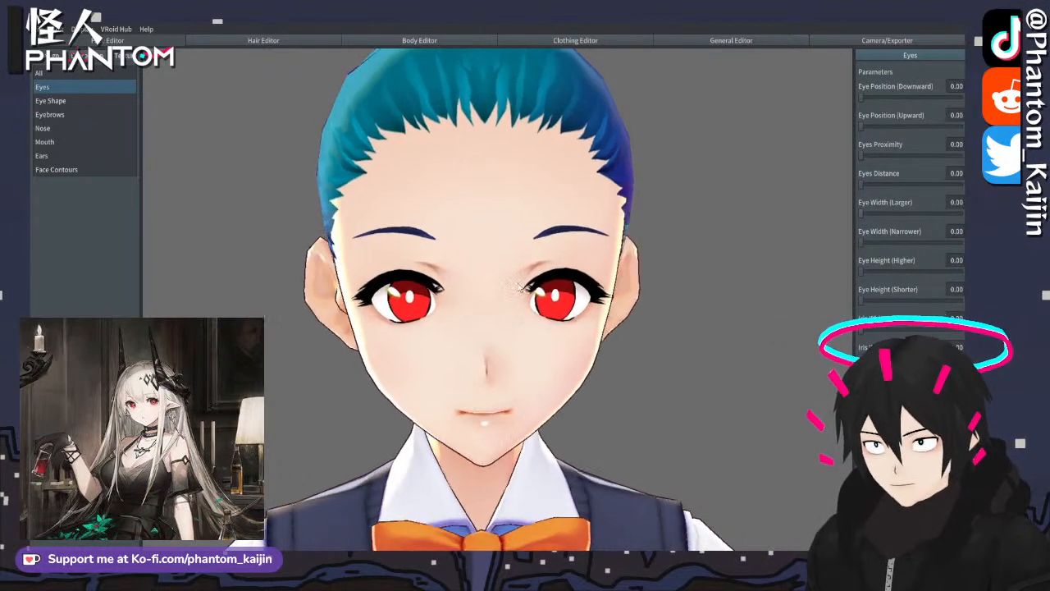
middle_drag(519, 283, 530, 301)
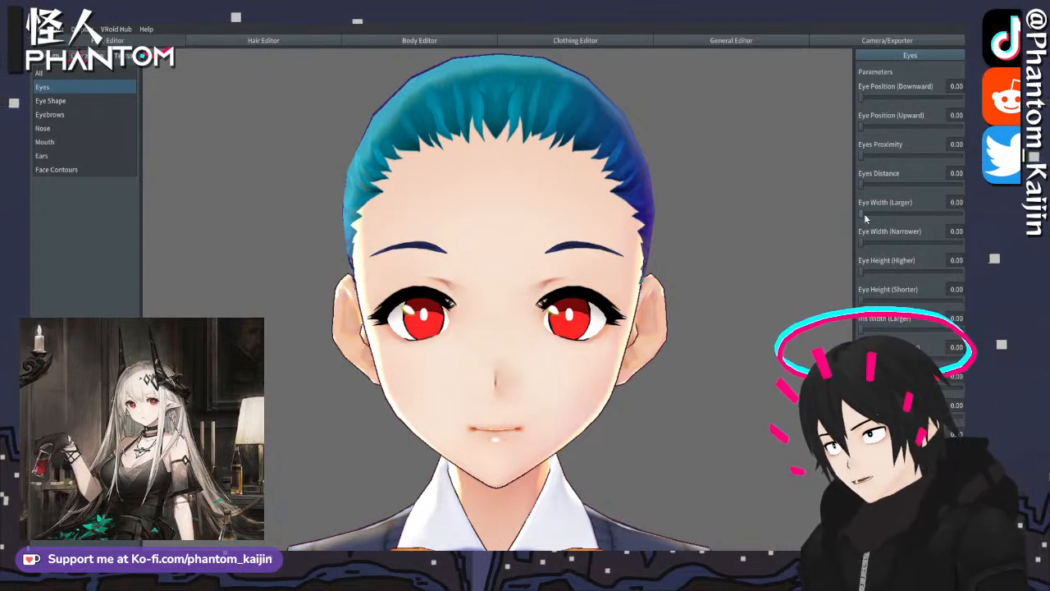
drag(864, 214, 886, 213)
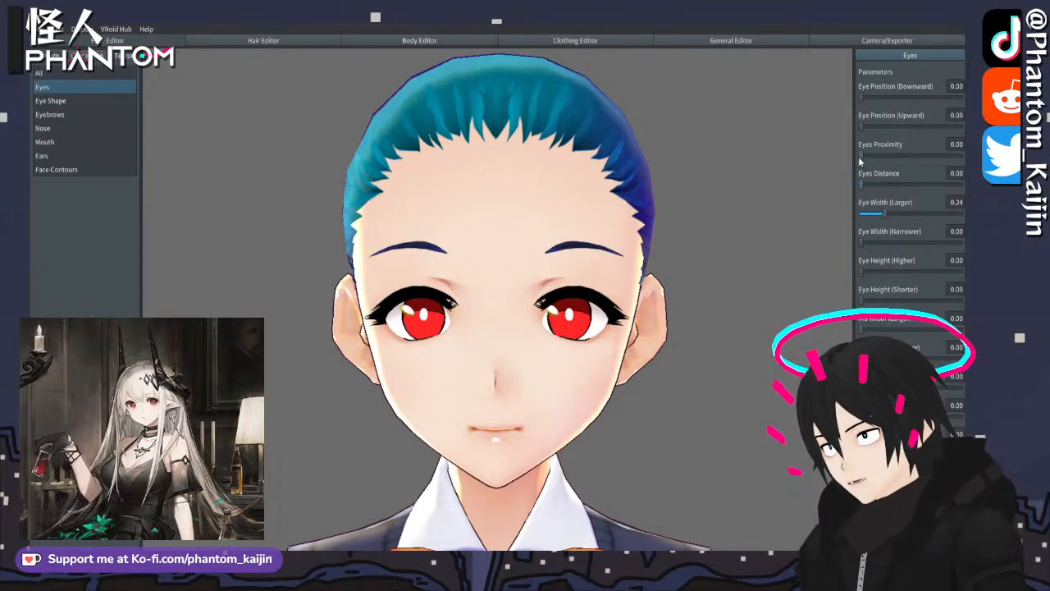
drag(860, 156, 883, 157)
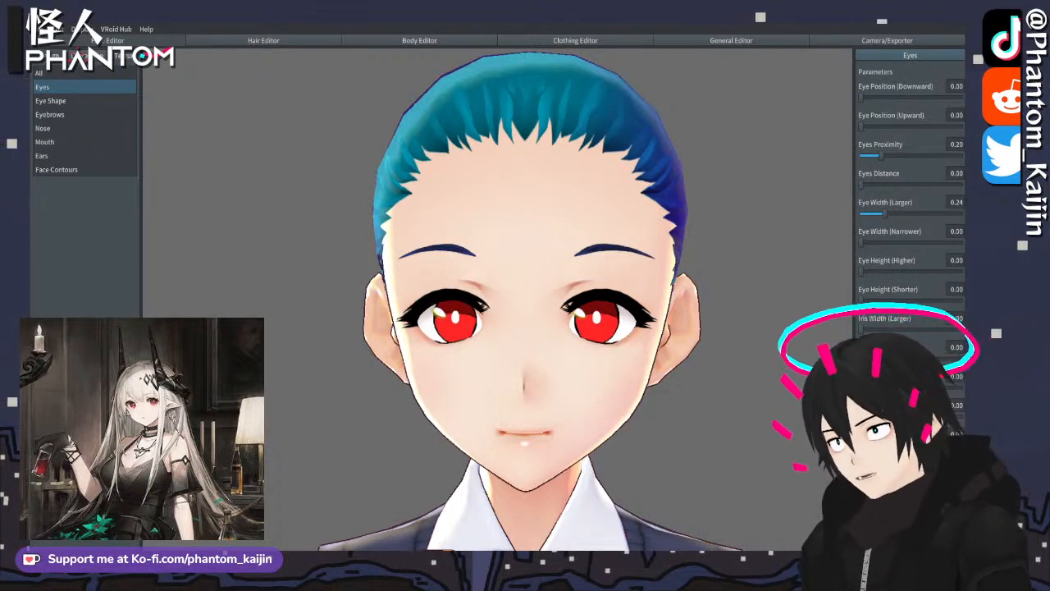
- Set Eye Position (Upward) to 0.23, also trying an Eyes Proximity of 0.17 and undoing it
drag(861, 126, 886, 125)
middle_drag(783, 217, 781, 204)
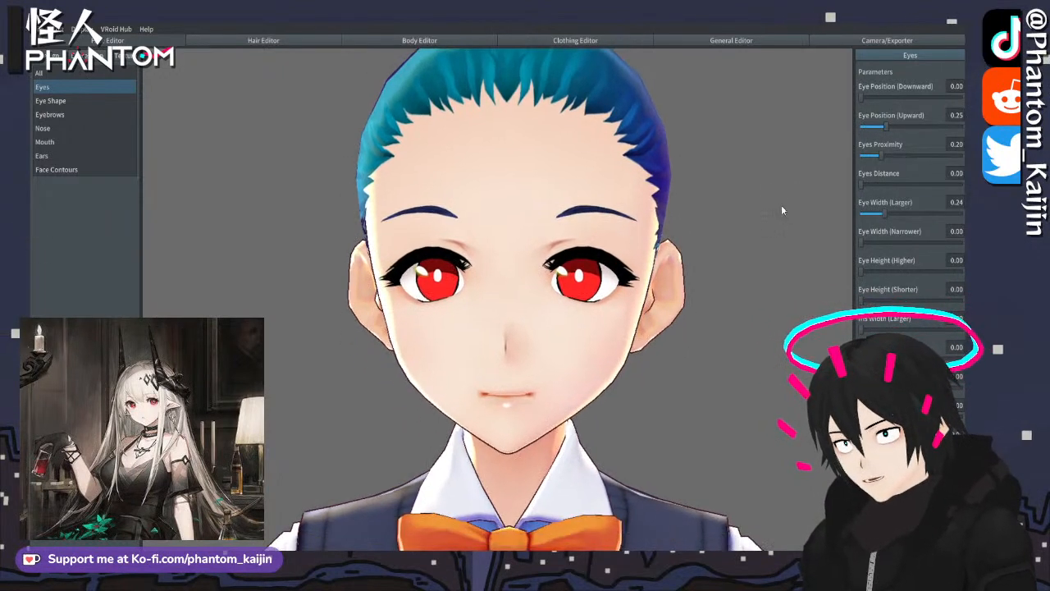
mouse_move(781, 204)
right_down()
mouse_move(769, 206)
mouse_move(800, 201)
right_up()
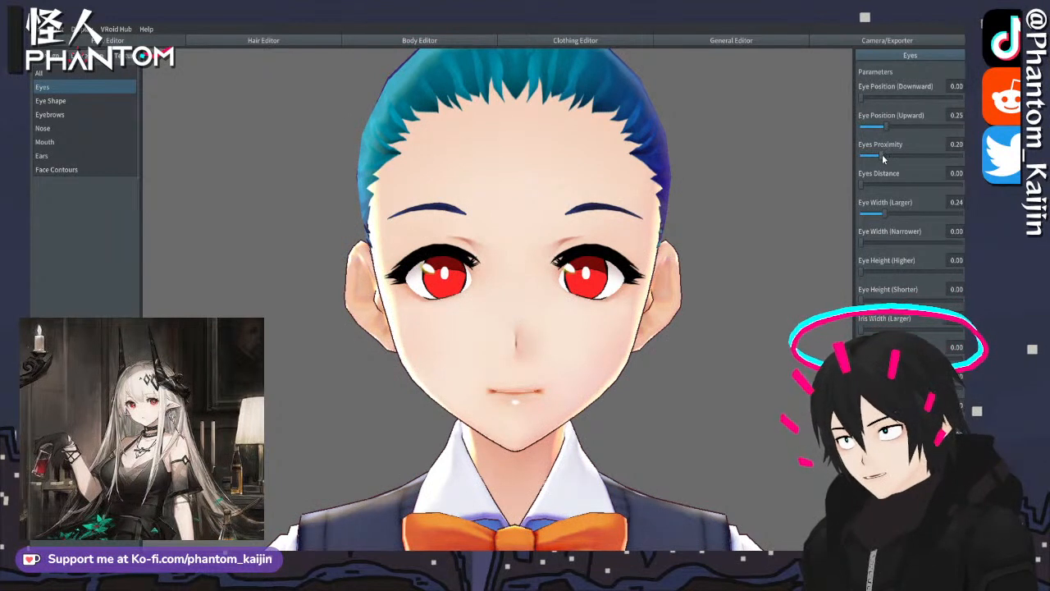
drag(883, 159, 880, 162)
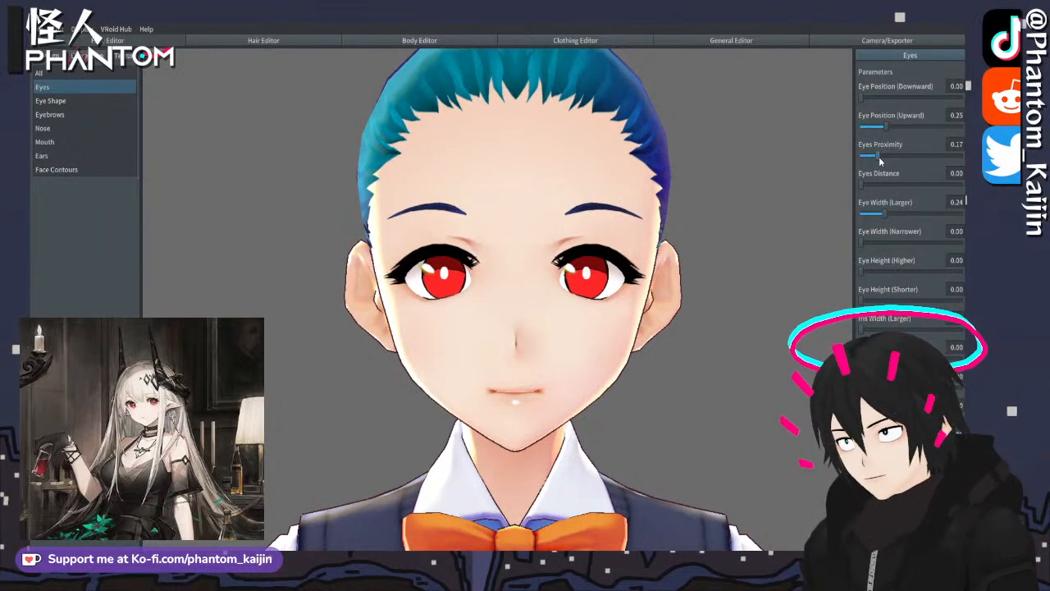
key(ctrl+z)
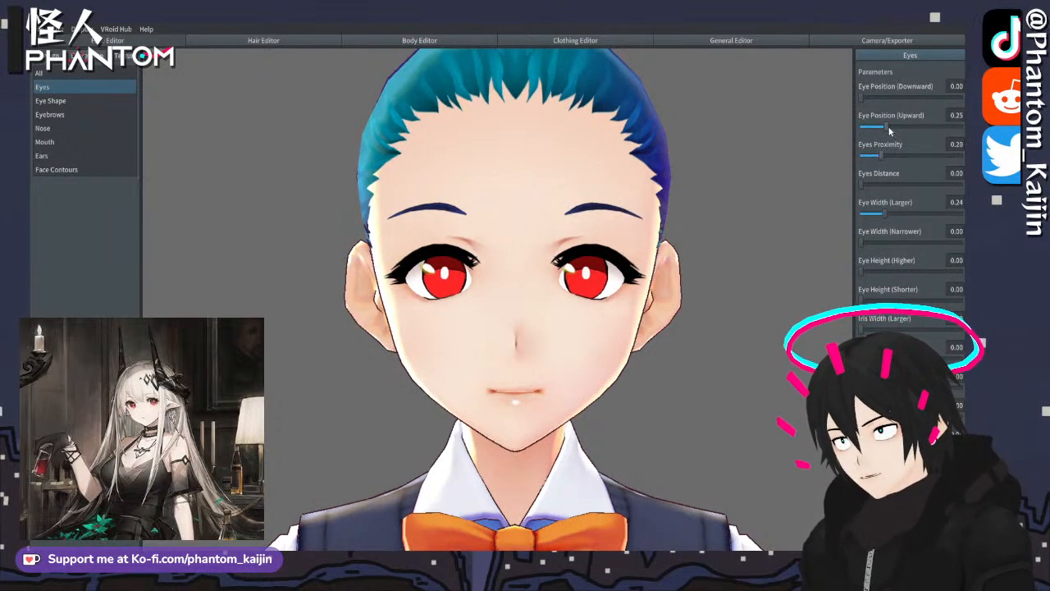
drag(886, 126, 883, 127)
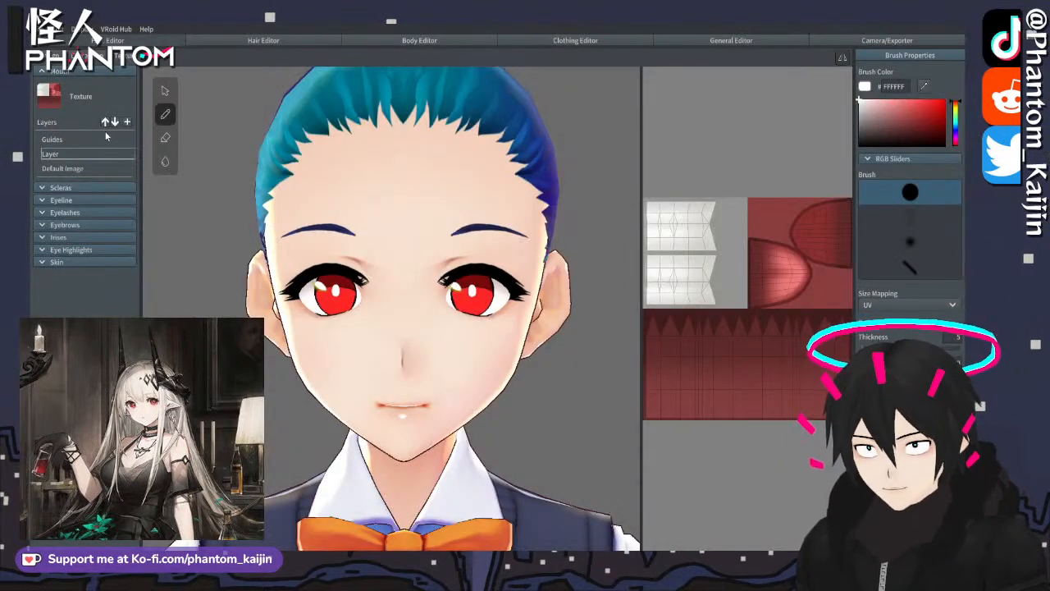
- Paint black 000000 ovals inside the white pupils on the Irises texture with a brush thickness of 24, and check them on the model
click(41, 238)
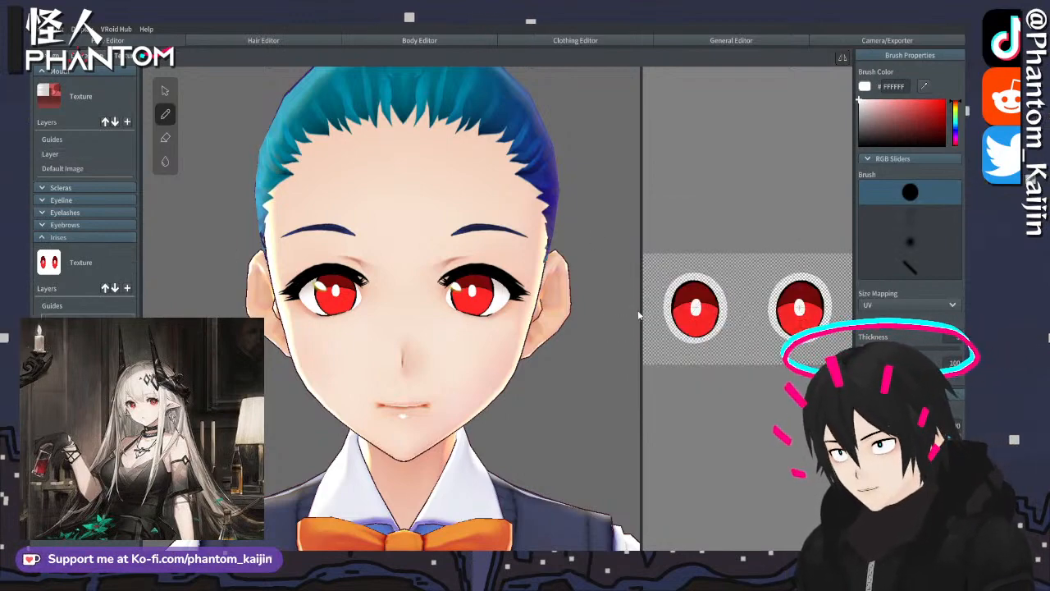
drag(641, 314, 230, 314)
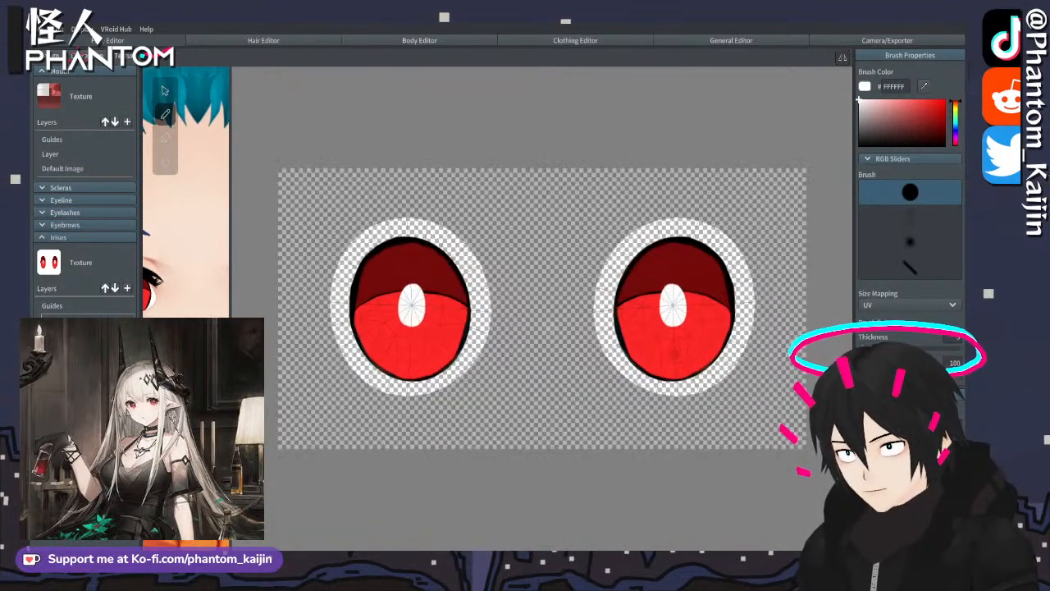
scroll(540, 307, up, 2)
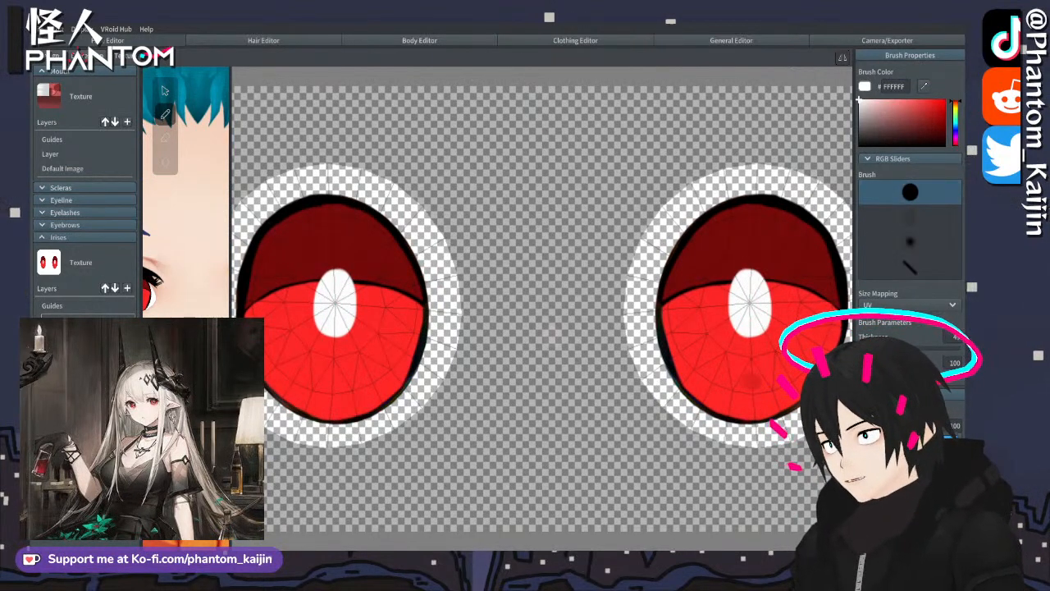
click(860, 146)
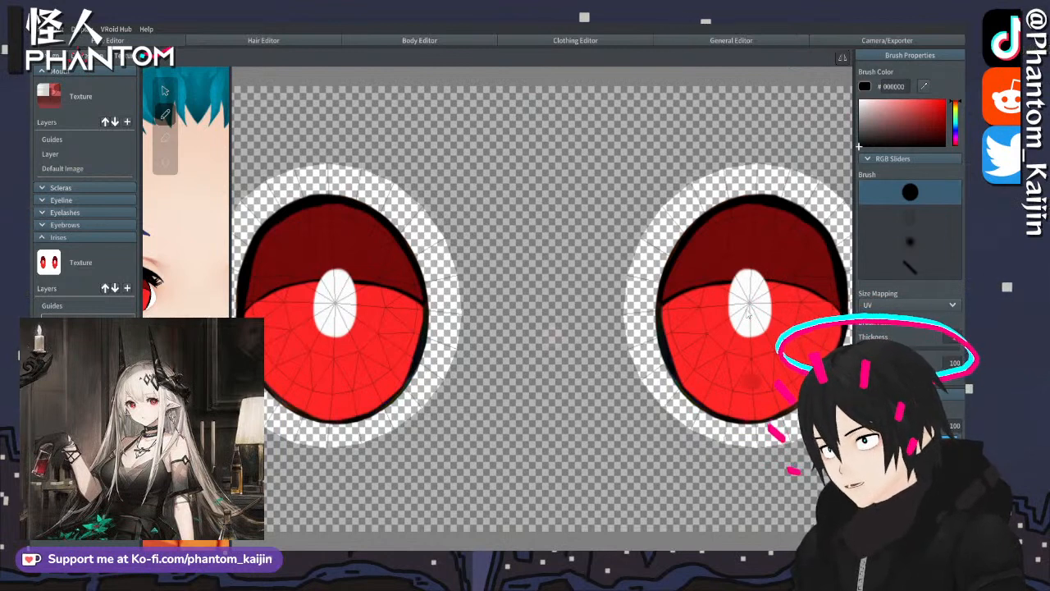
click(749, 308)
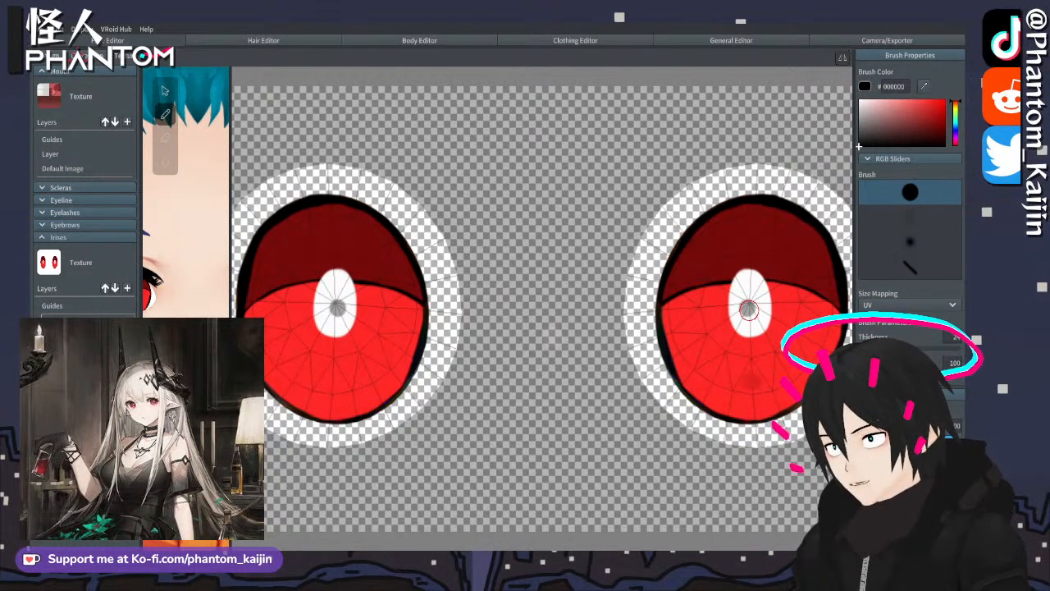
drag(748, 310, 749, 287)
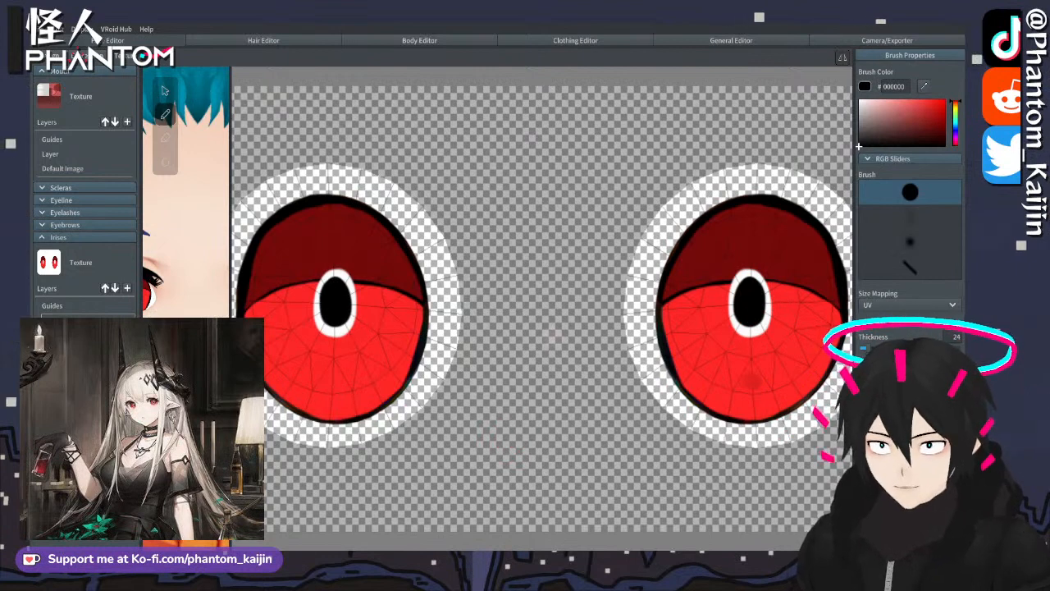
drag(232, 379, 522, 394)
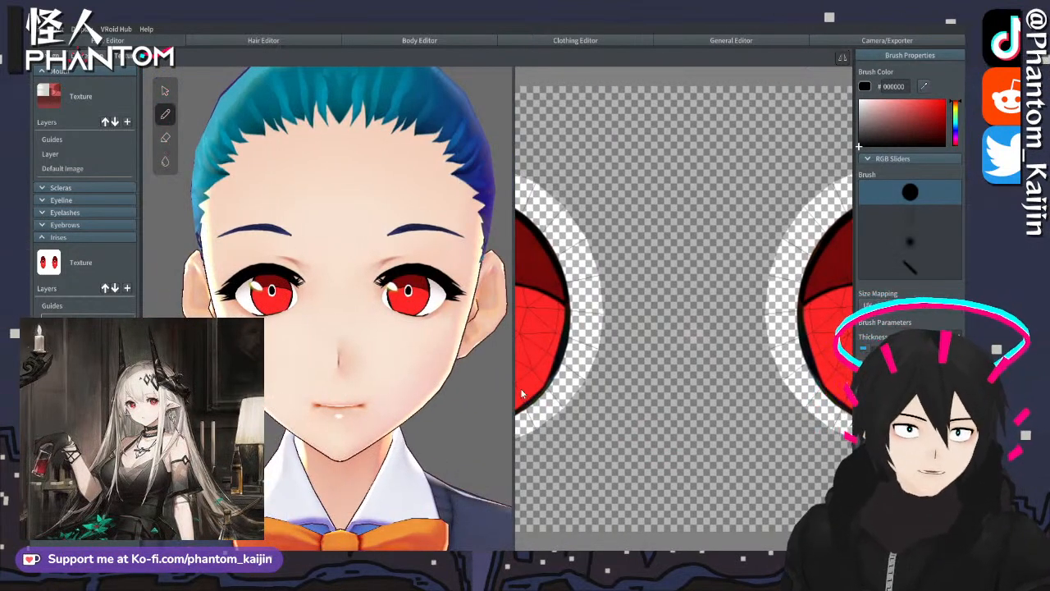
drag(522, 394, 400, 413)
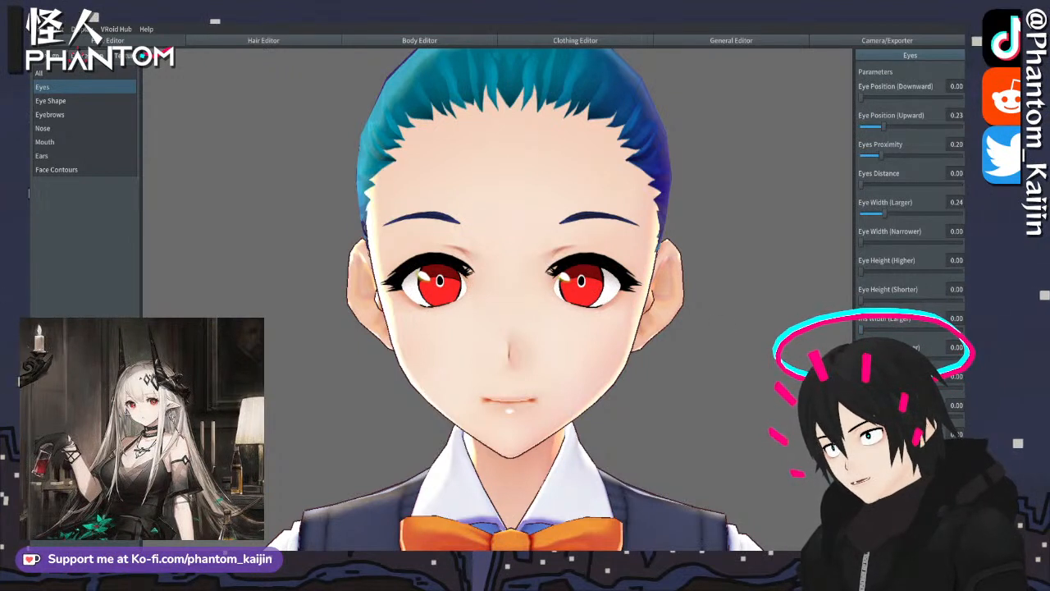
- Make the irises narrower and shorter in the Eyes parameters, both by 0.21, and inspect the face from several angles
drag(862, 358, 901, 357)
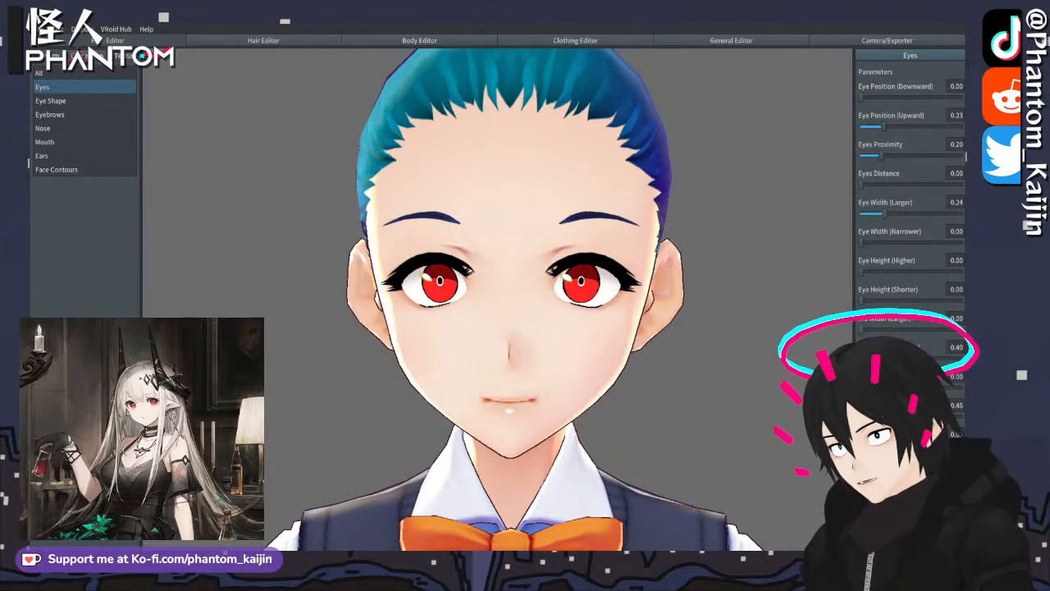
mouse_move(862, 416)
mouse_down()
mouse_move(892, 416)
mouse_move(882, 416)
mouse_up()
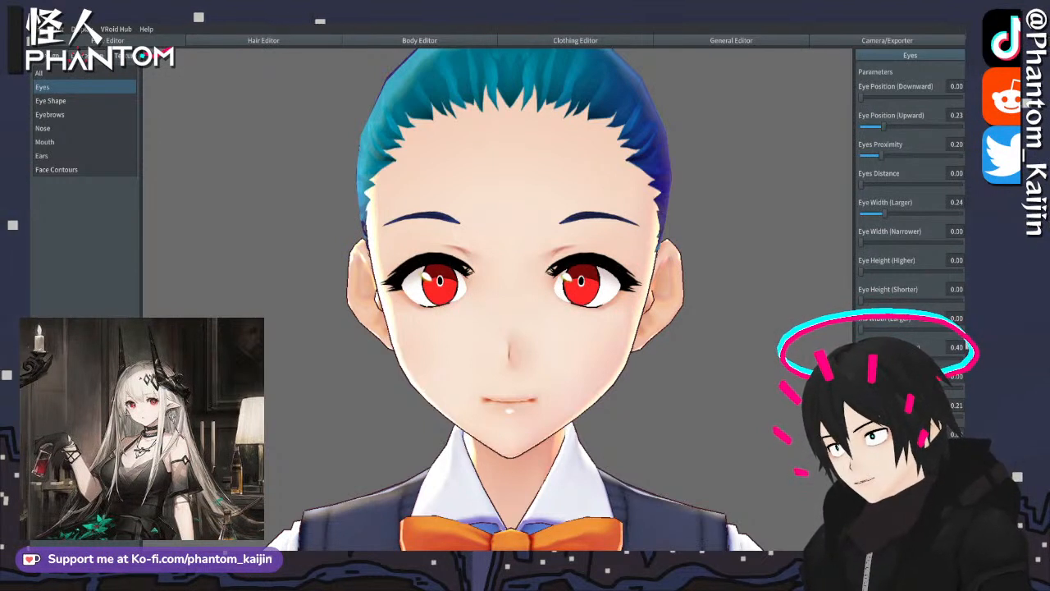
drag(901, 358, 886, 358)
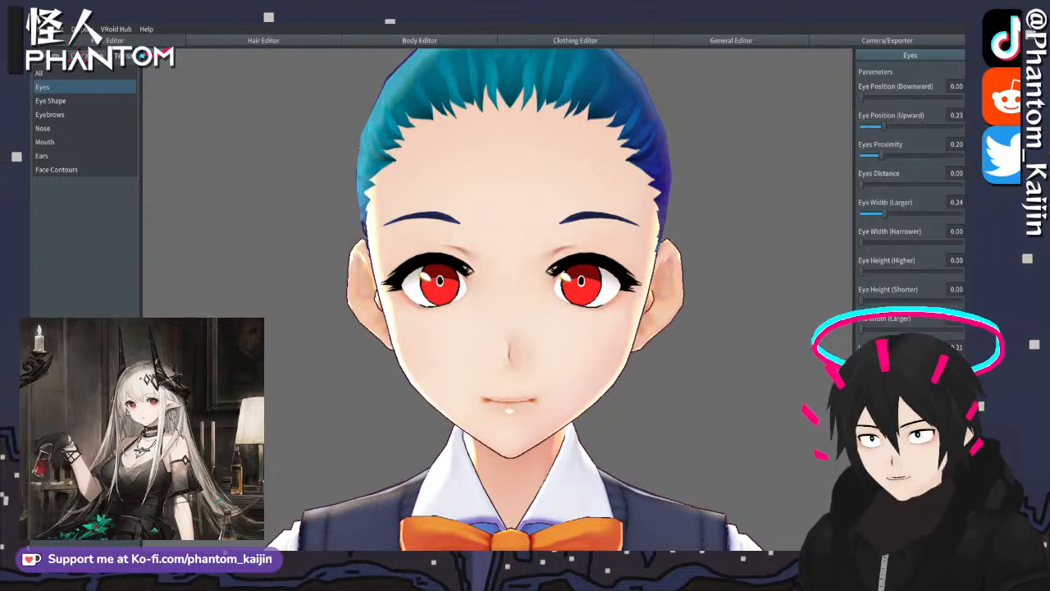
mouse_move(798, 342)
middle_down()
mouse_move(782, 344)
mouse_move(788, 356)
middle_up()
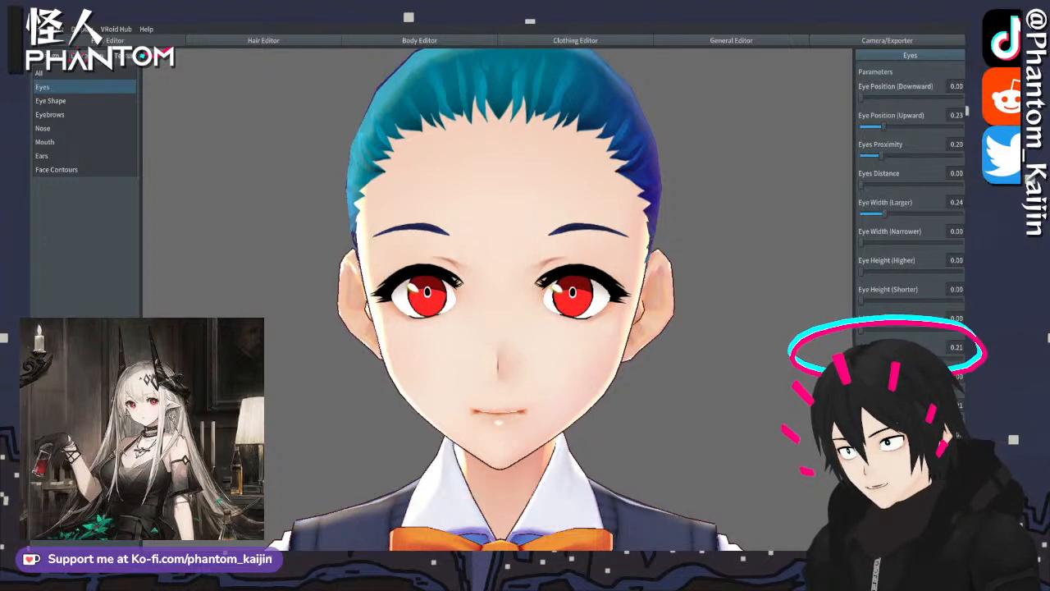
right_drag(788, 361, 648, 442)
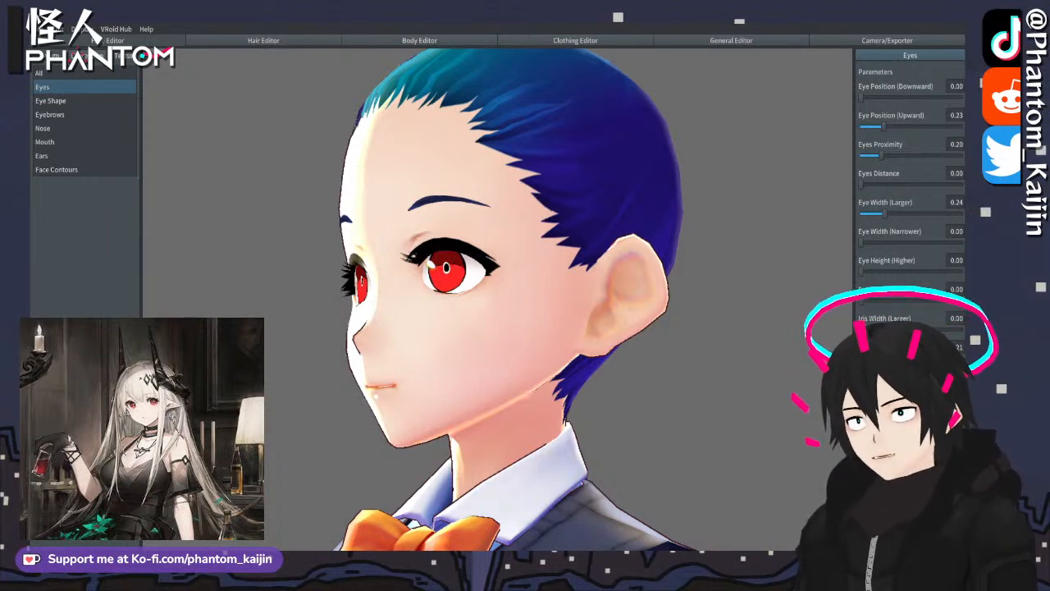
right_drag(205, 262, 308, 257)
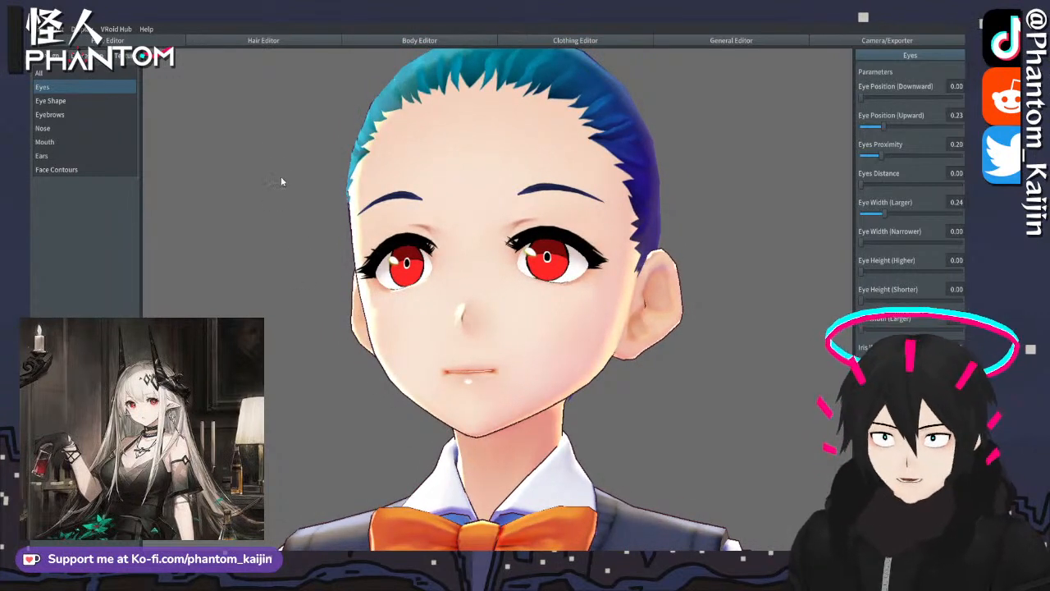
right_drag(281, 179, 292, 197)
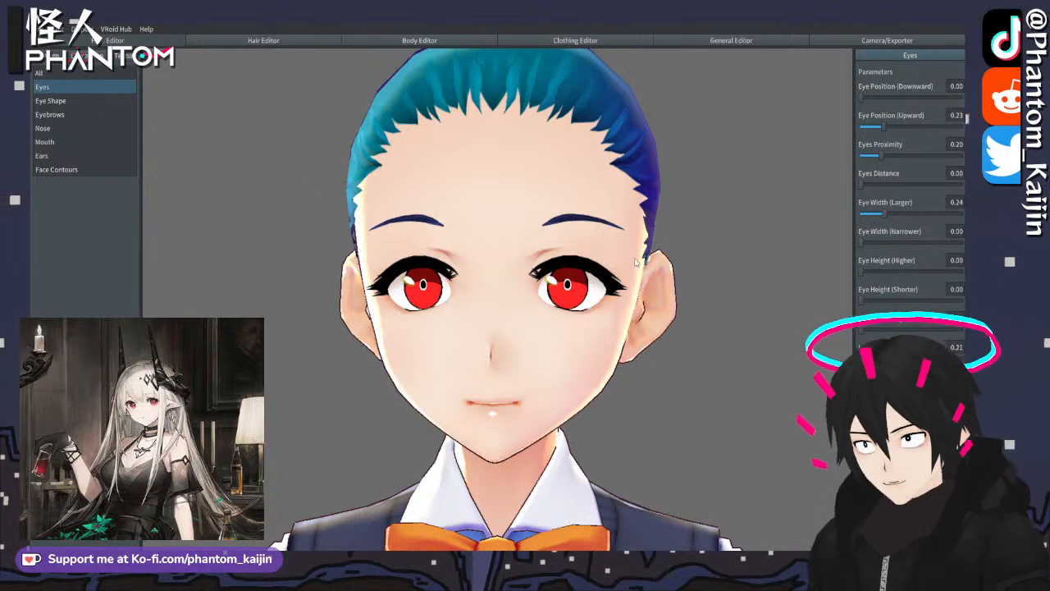
- In the Eye Shape parameters, set Inner Eye Slant (Downward) to 0.33 and Upper Eyelid Height (Higher) to 0.50
click(127, 101)
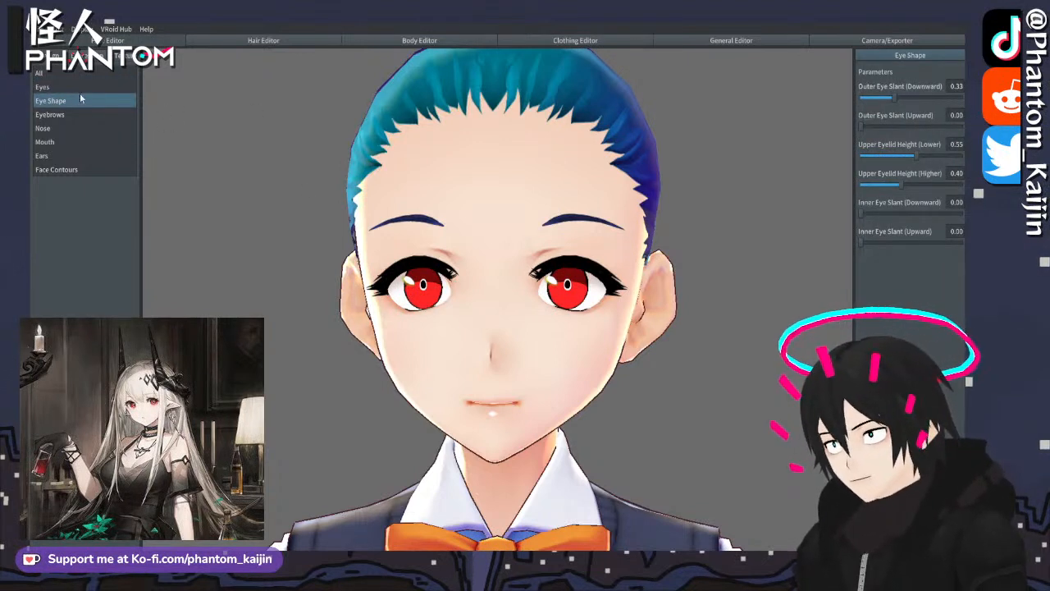
drag(861, 242, 823, 243)
drag(862, 214, 919, 195)
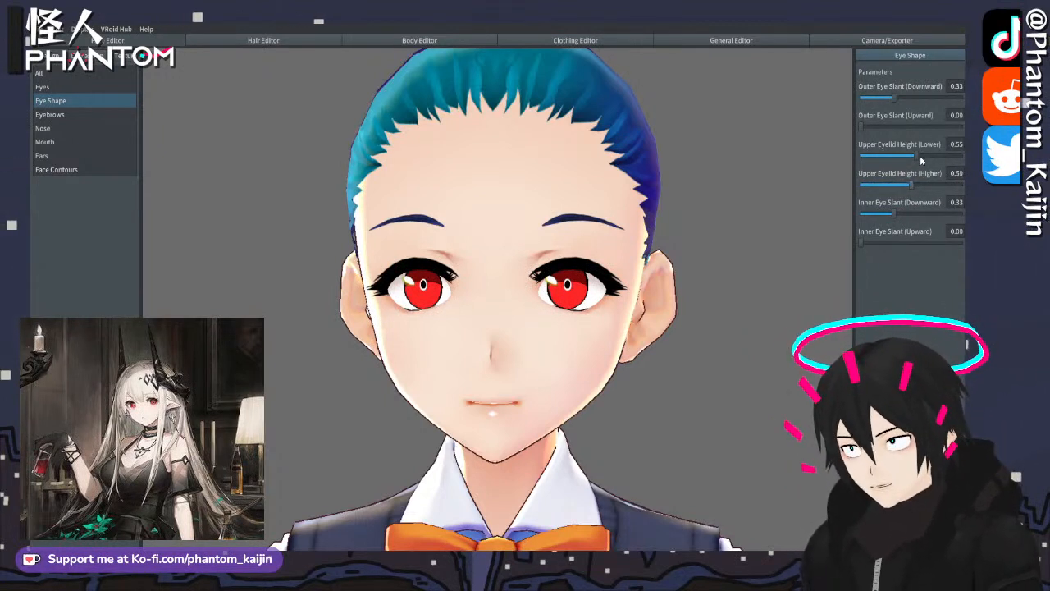
- Set Upper Eyelid Height (Lower) to 0.48 and Outer Eye Slant (Upward) to 0.09, and check the eyes on the model
drag(917, 158, 912, 163)
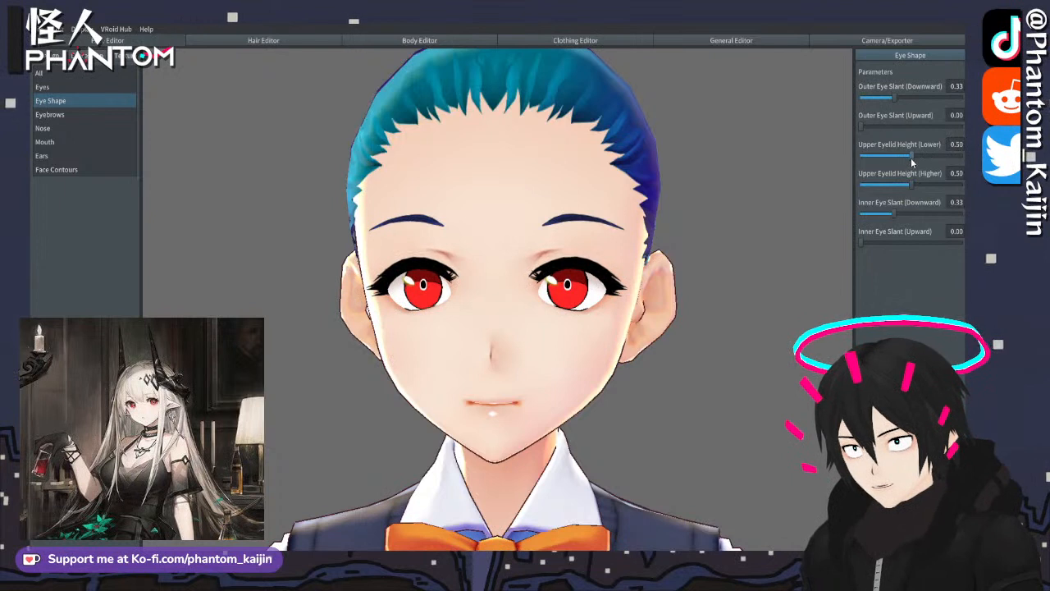
drag(876, 124, 870, 133)
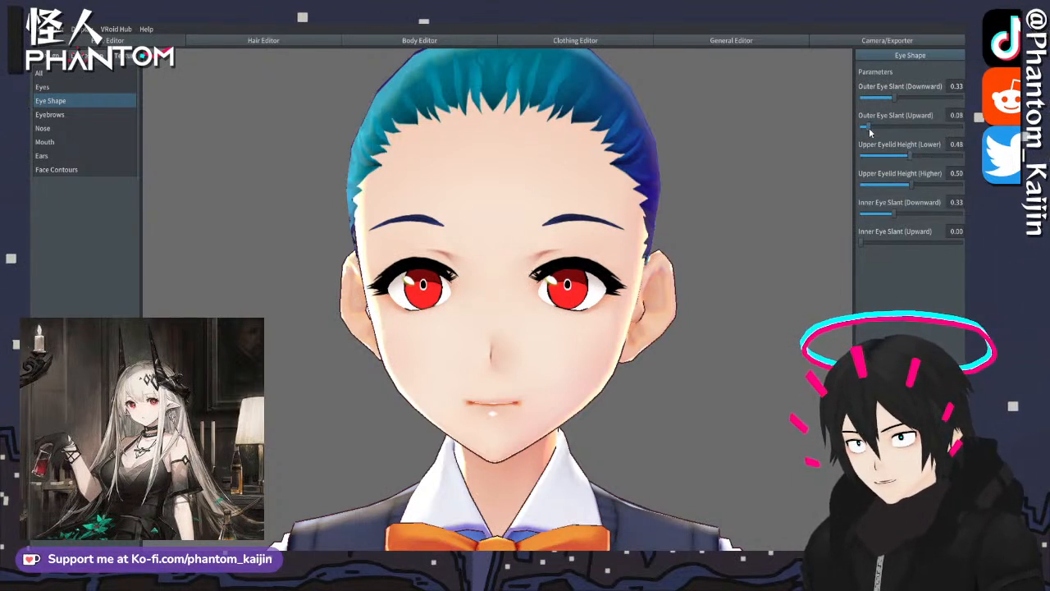
mouse_move(729, 251)
right_down()
mouse_move(761, 248)
mouse_move(734, 252)
right_up()
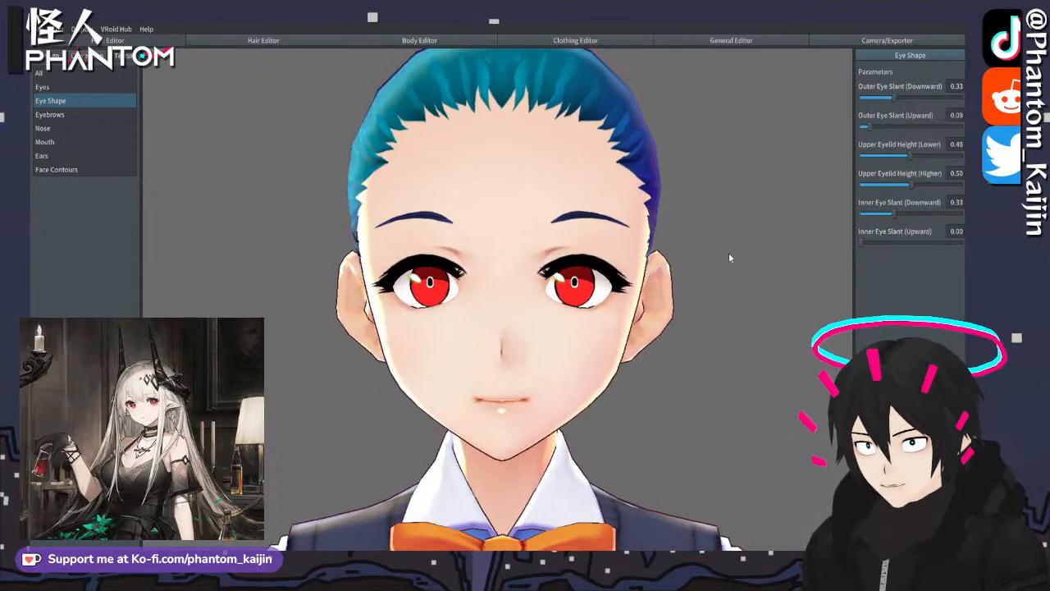
mouse_move(521, 302)
right_down()
mouse_move(567, 301)
mouse_move(508, 298)
mouse_move(526, 303)
right_up()
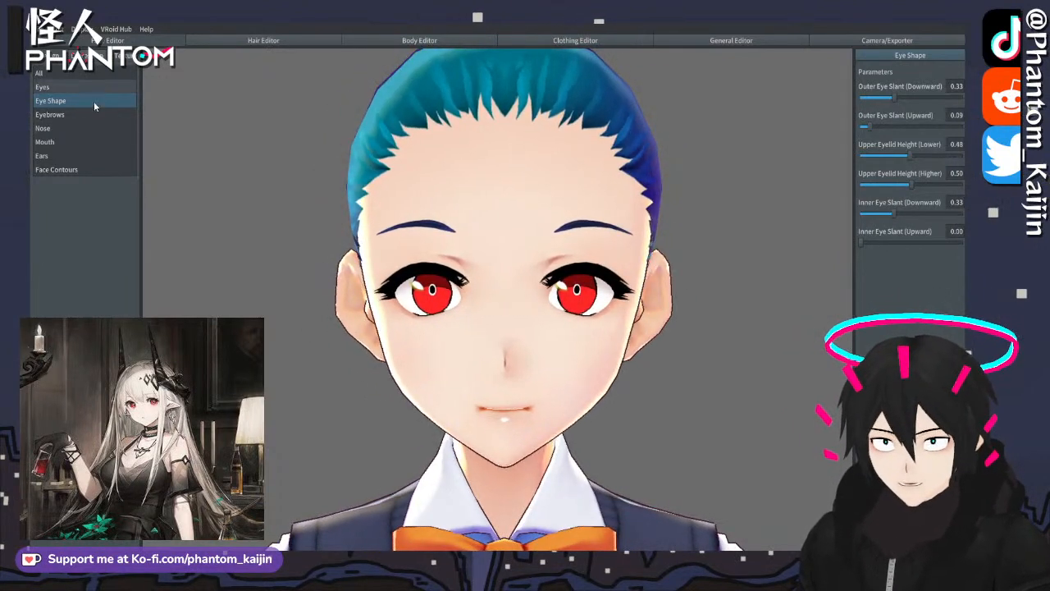
- Open the Eyebrows texture for editing in the face texture settings
click(124, 55)
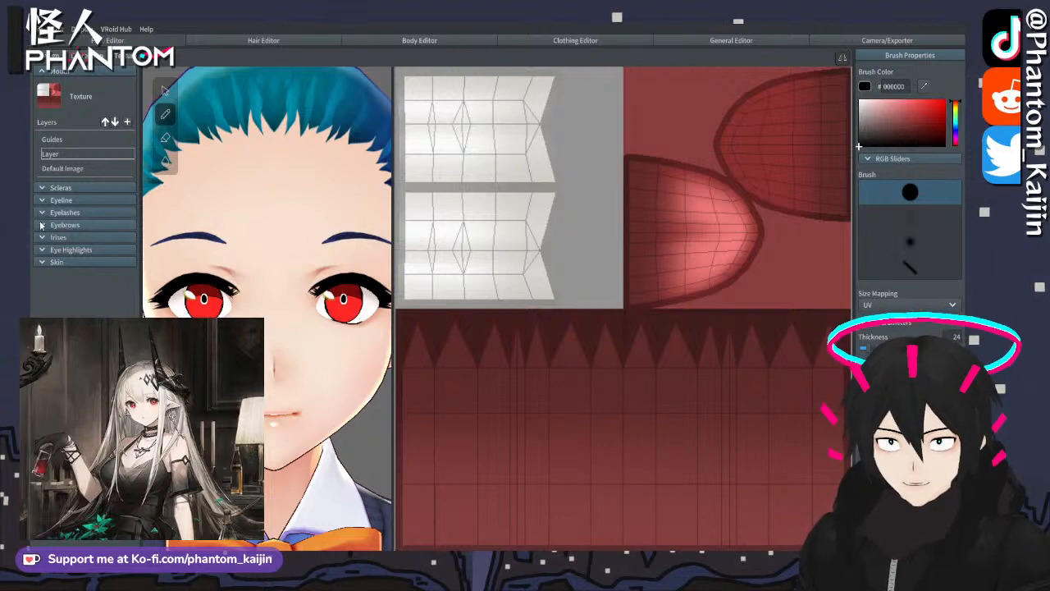
click(57, 225)
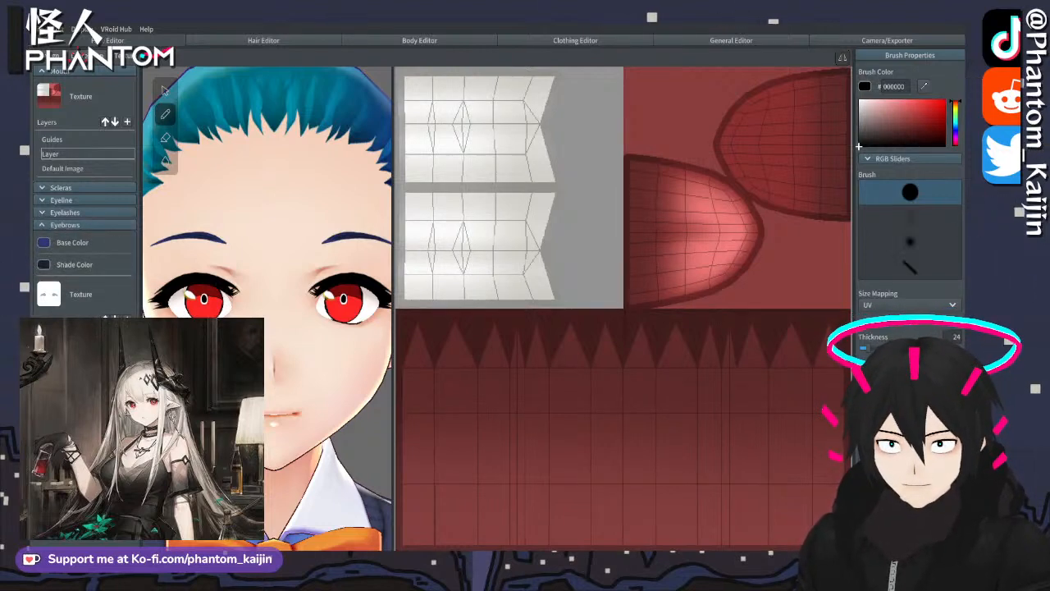
click(74, 294)
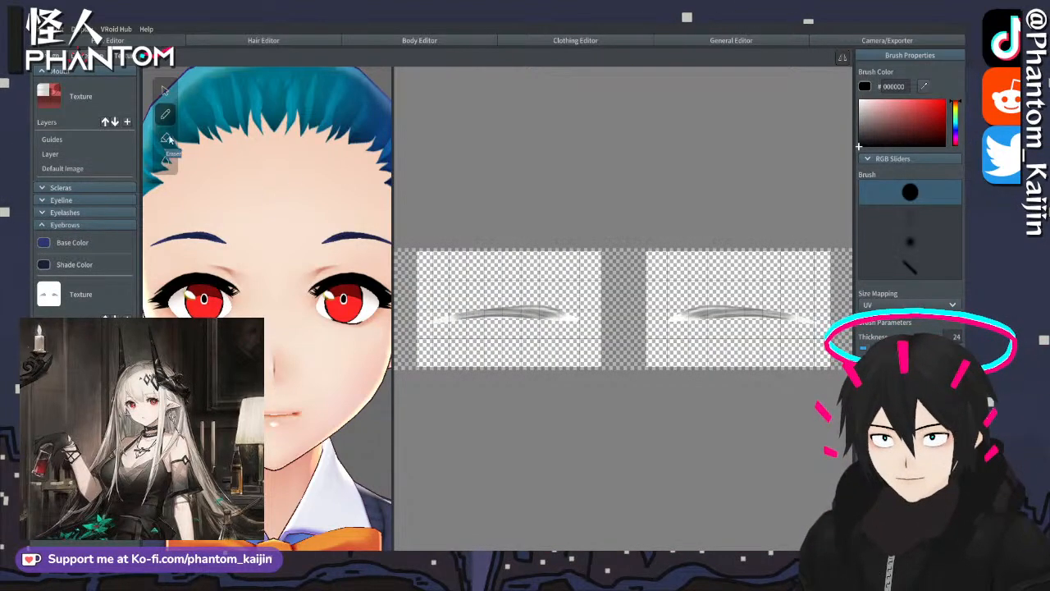
- Try to trim the upper edge of one eyebrow on the Eyebrows texture with the Eraser
click(166, 137)
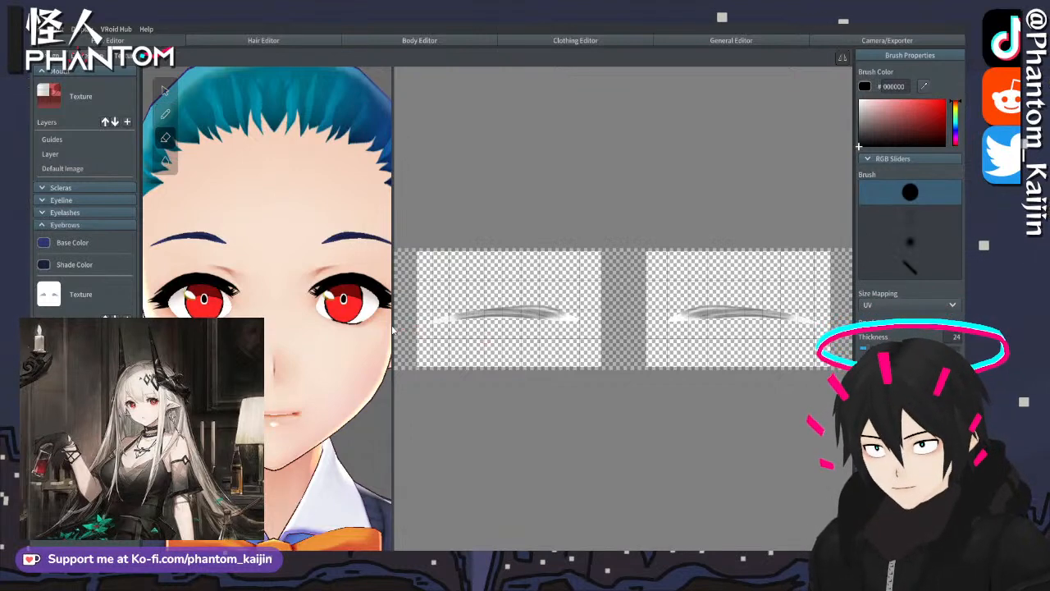
drag(394, 335, 280, 335)
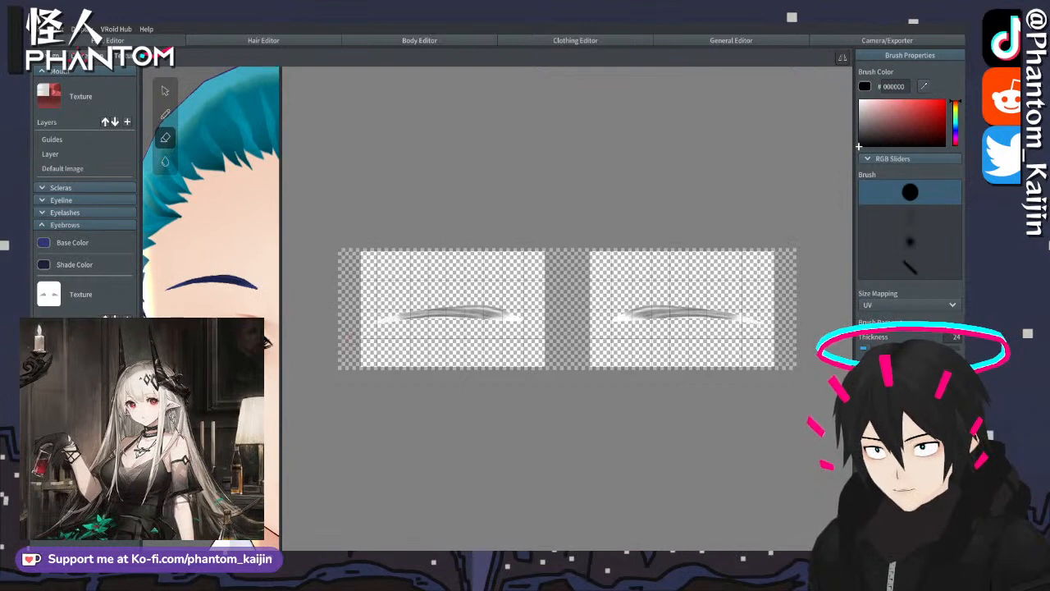
scroll(348, 336, up, 2)
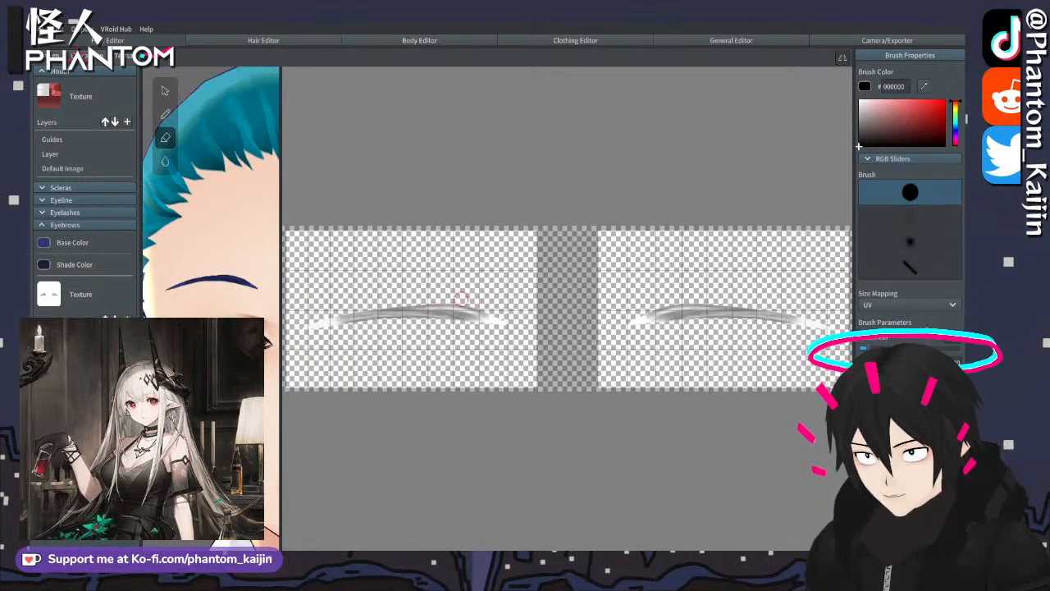
drag(461, 298, 400, 297)
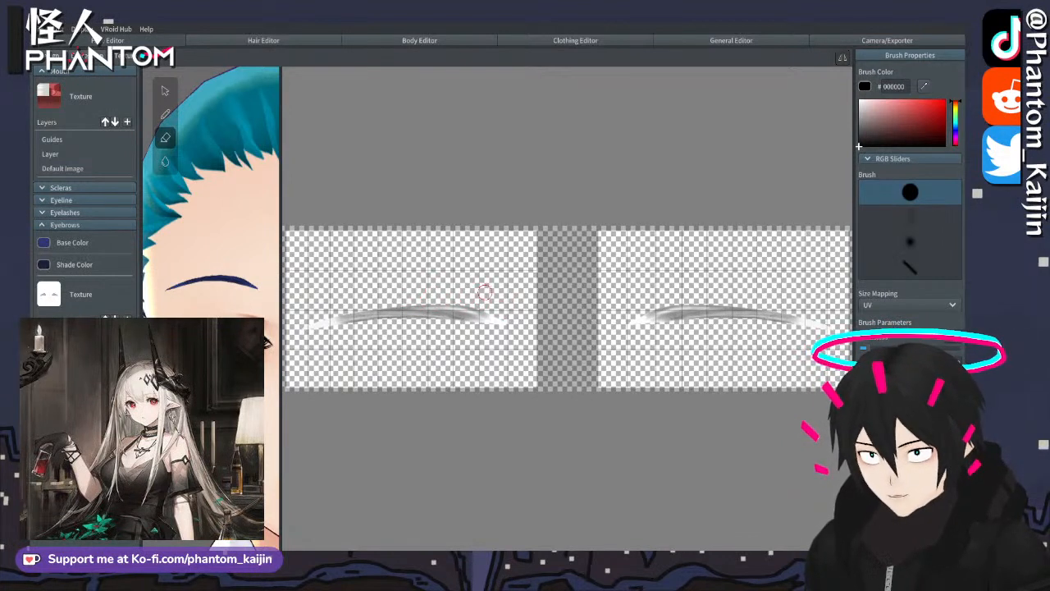
- Set the eyebrows' base color to a very dark neutral grey and their shade color to black
click(43, 241)
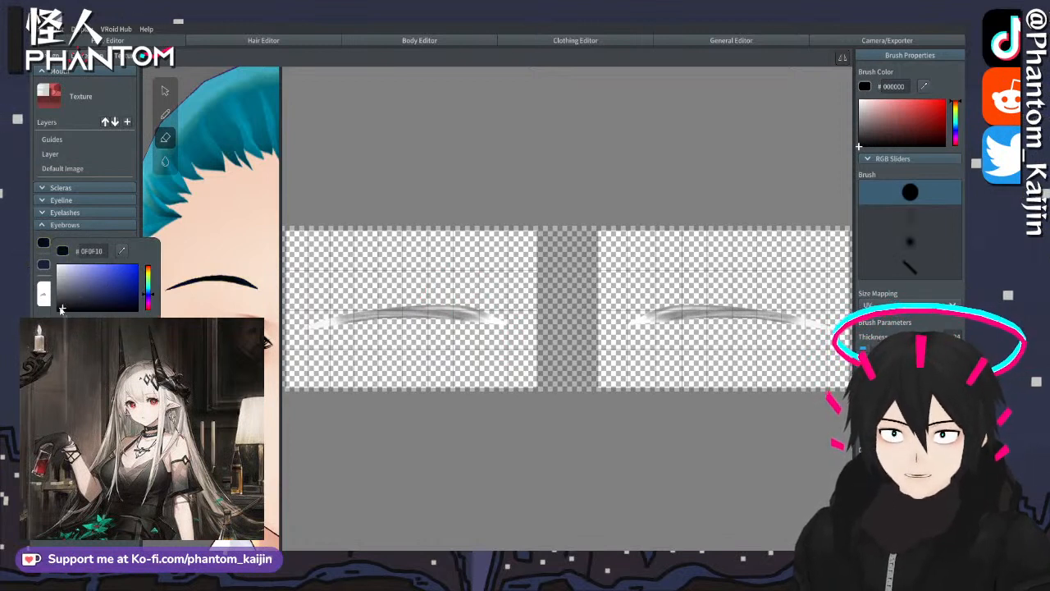
mouse_move(60, 310)
mouse_down()
mouse_move(57, 274)
mouse_move(57, 304)
mouse_up()
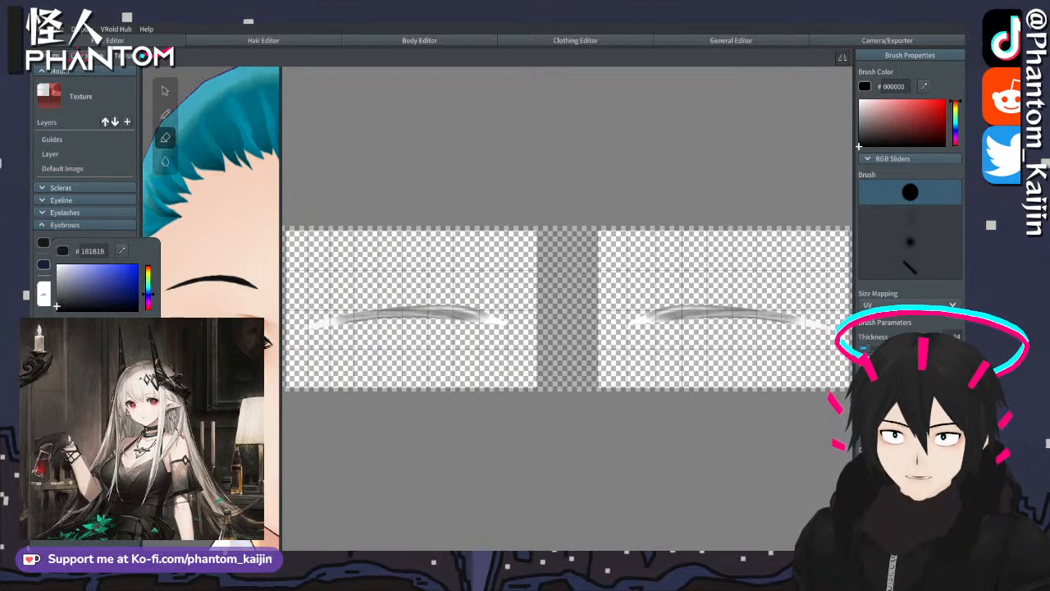
click(98, 238)
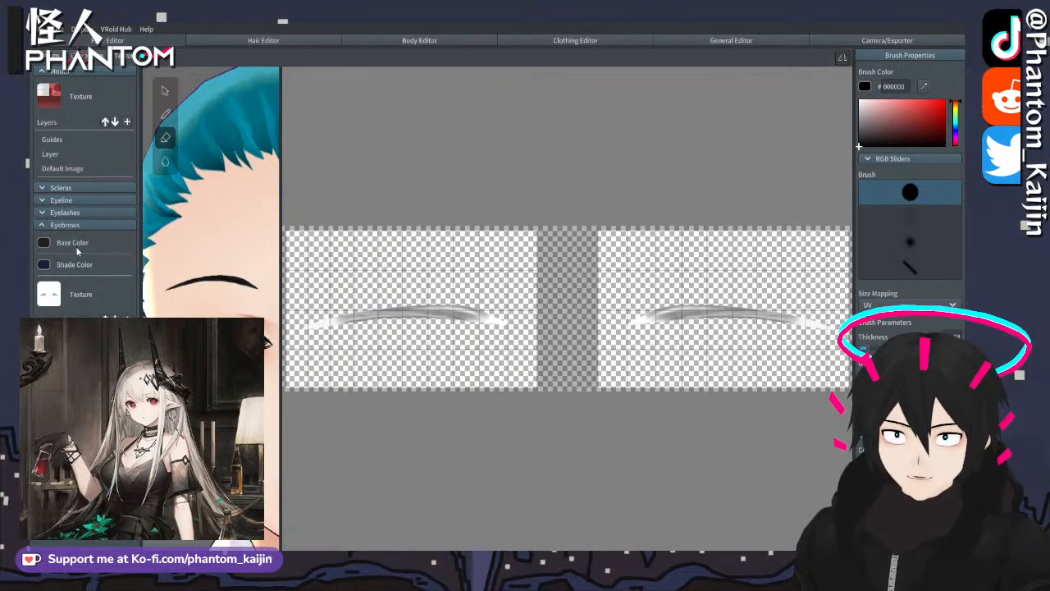
click(44, 266)
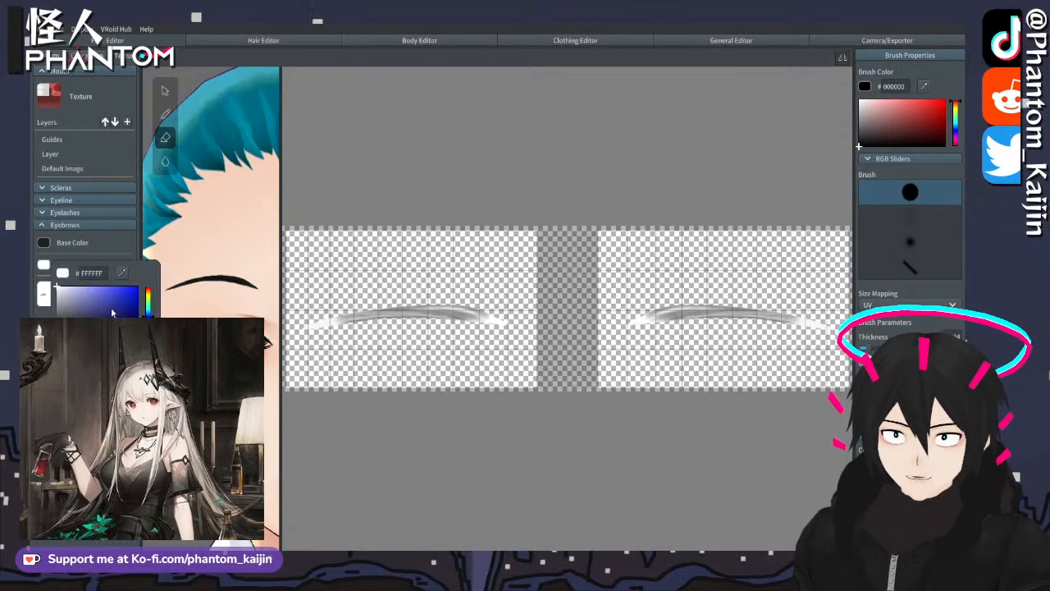
click(113, 312)
click(117, 263)
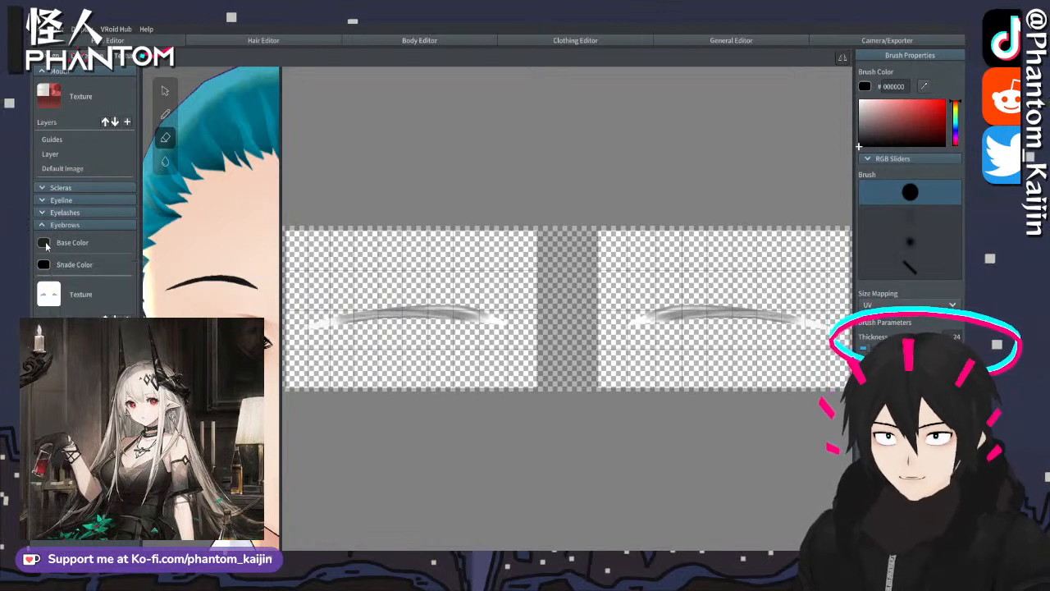
- Adjust the eyebrows' base color to 131313 and check the brows on the model
click(43, 243)
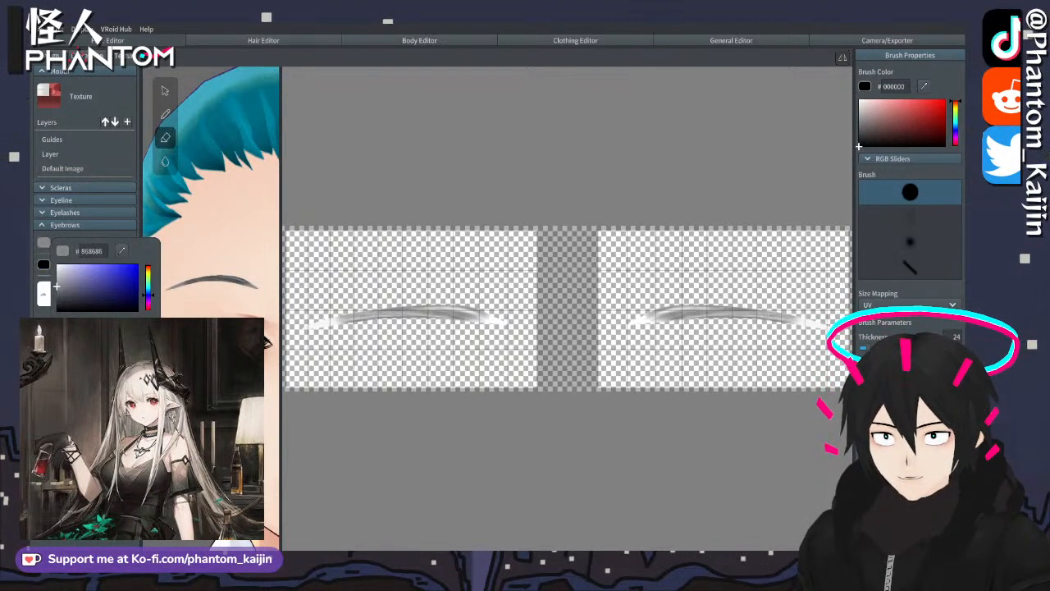
drag(57, 286, 56, 304)
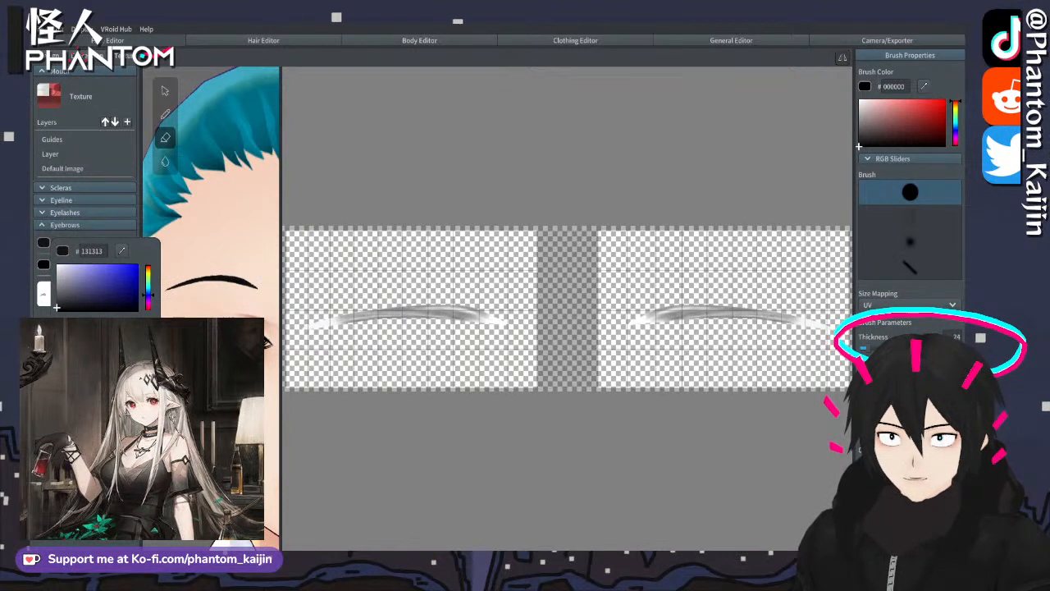
scroll(253, 289, down, 5)
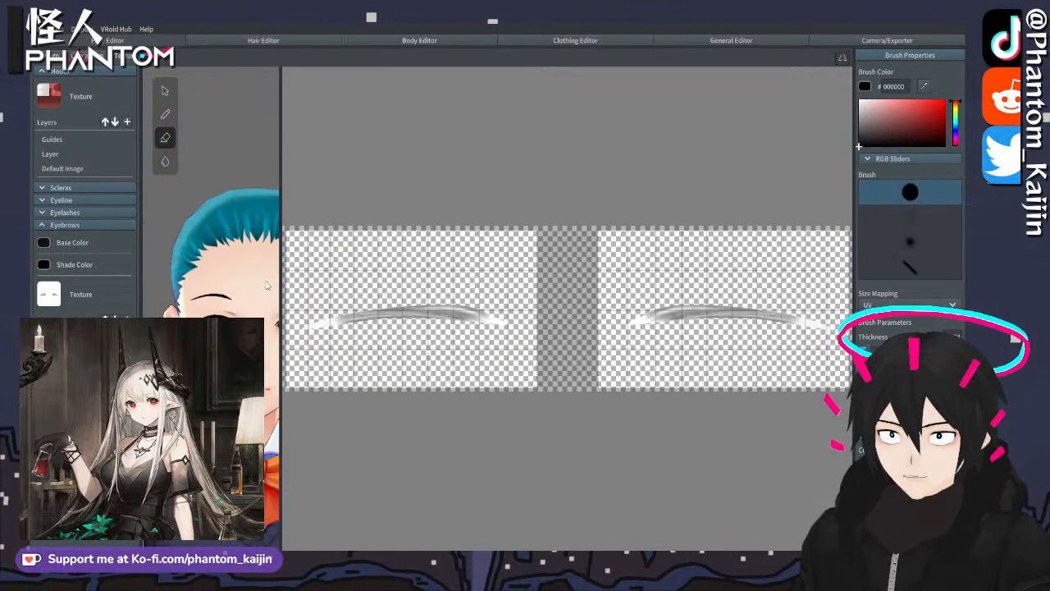
middle_drag(253, 289, 241, 293)
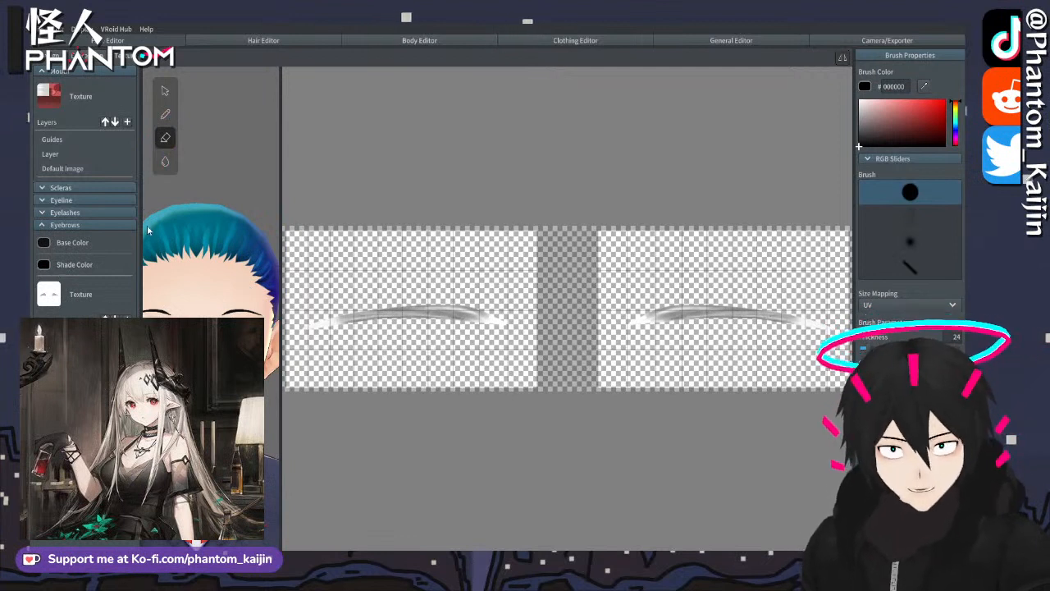
- Collapse the Eyebrows settings, enlarge the model preview and examine the whole face with the recolored brows
click(42, 225)
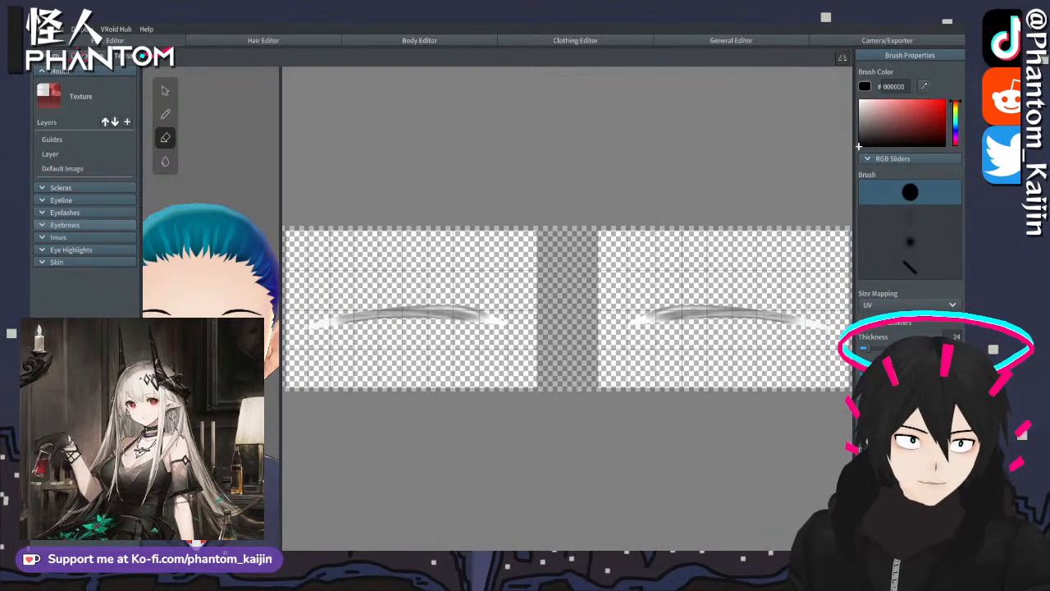
scroll(451, 243, down, 3)
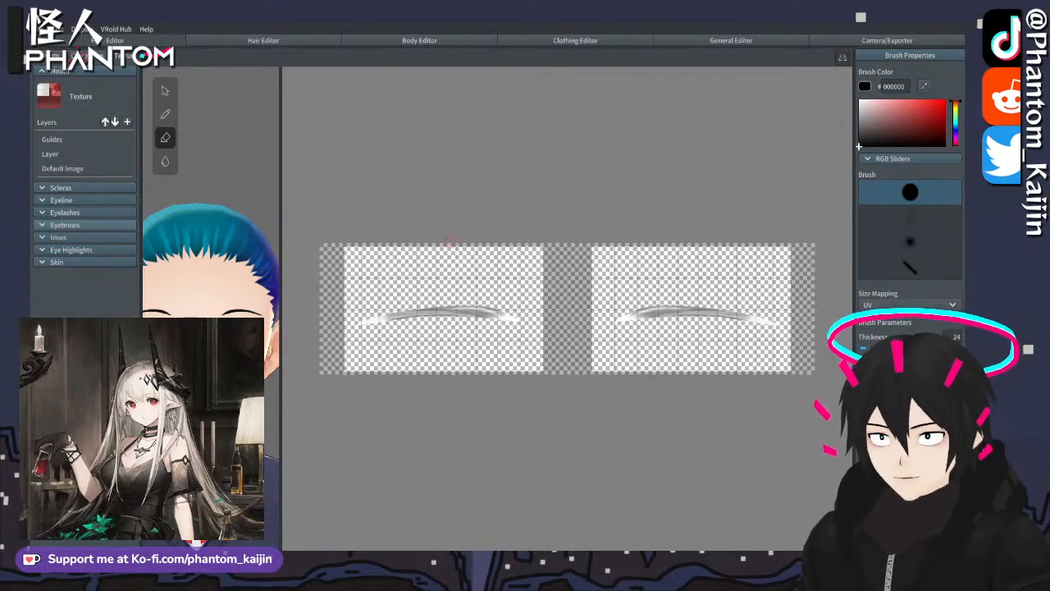
scroll(451, 243, up, 1)
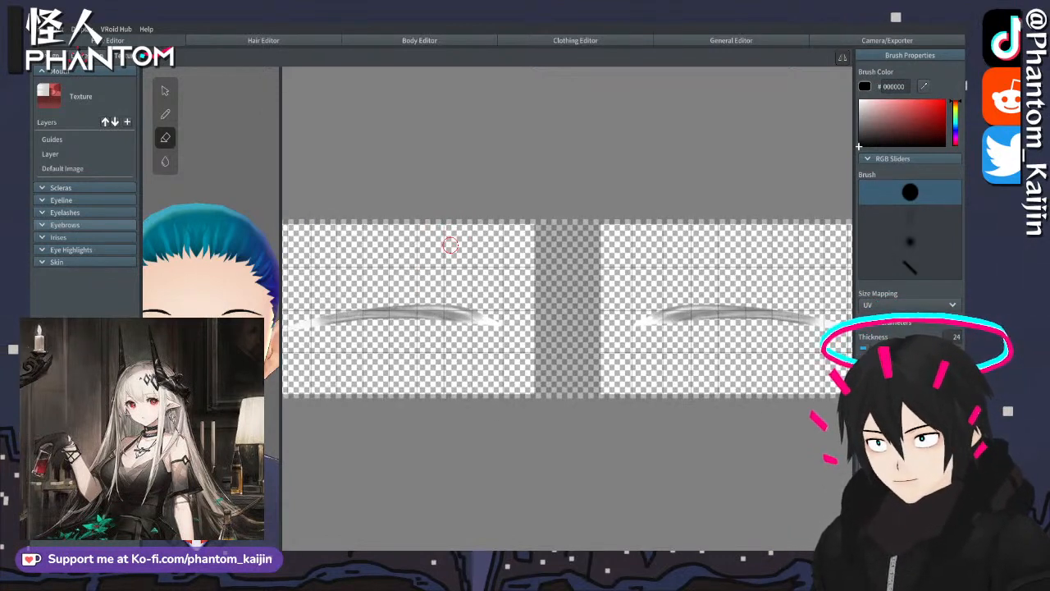
scroll(452, 244, down, 2)
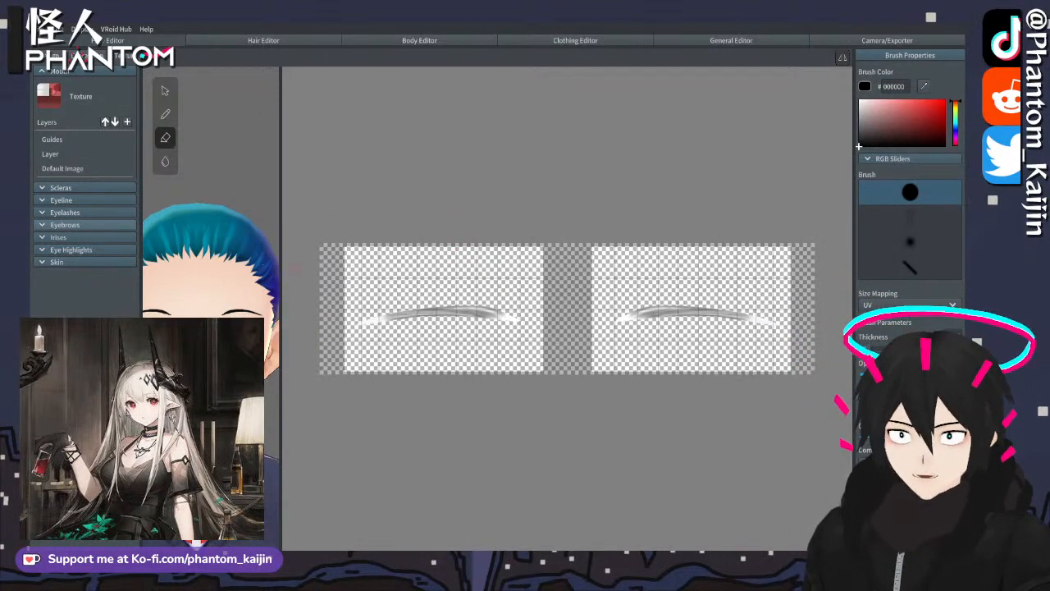
drag(280, 270, 660, 267)
right_drag(564, 261, 657, 256)
right_drag(464, 314, 349, 310)
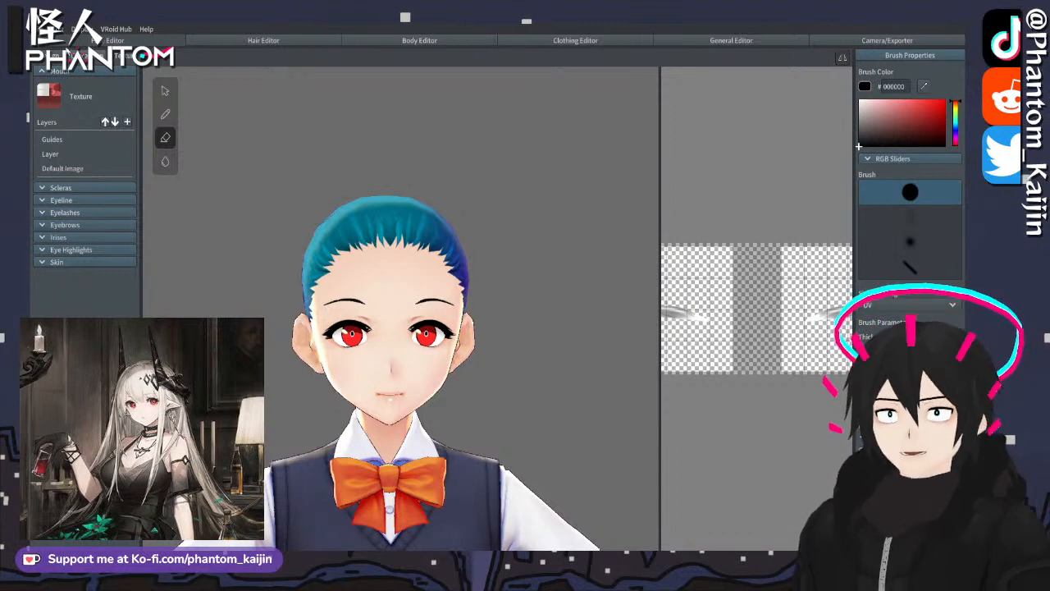
- In the Mouth parameters, set Mouth Width (Narrower) to 0.25
click(51, 55)
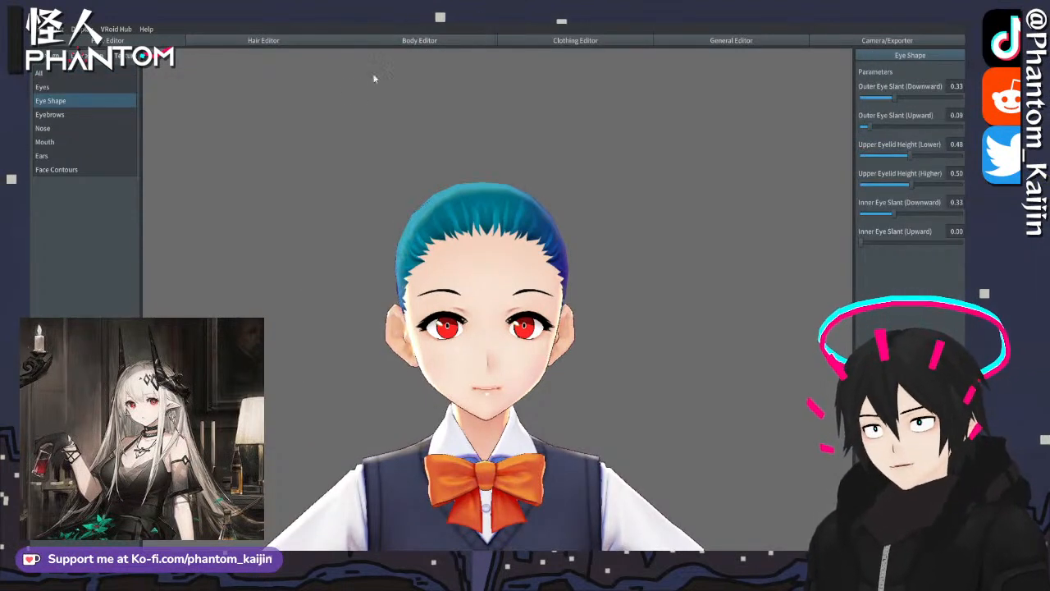
click(70, 145)
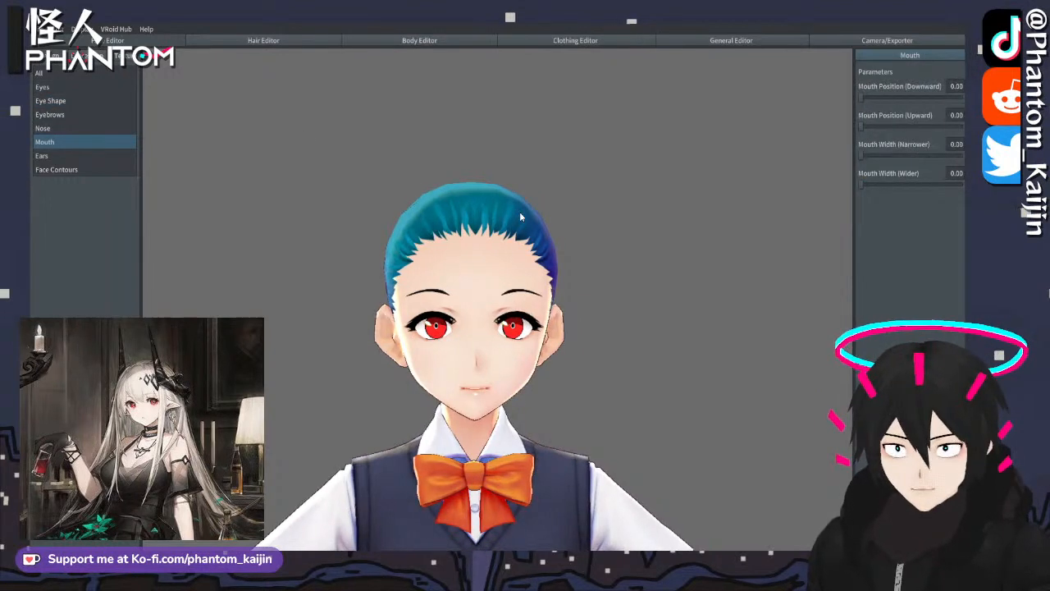
scroll(509, 229, up, 5)
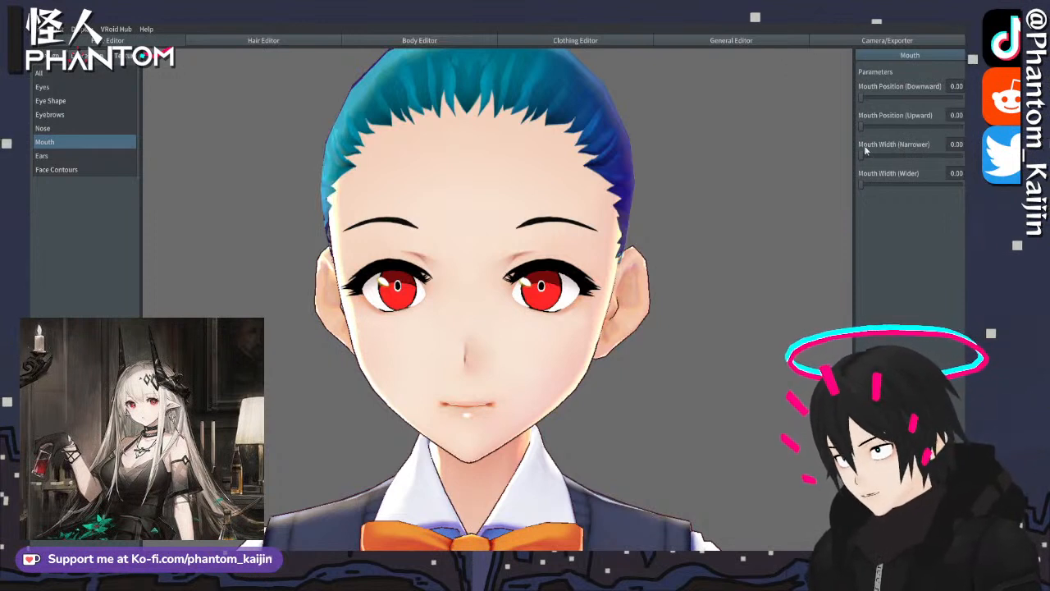
drag(864, 154, 887, 153)
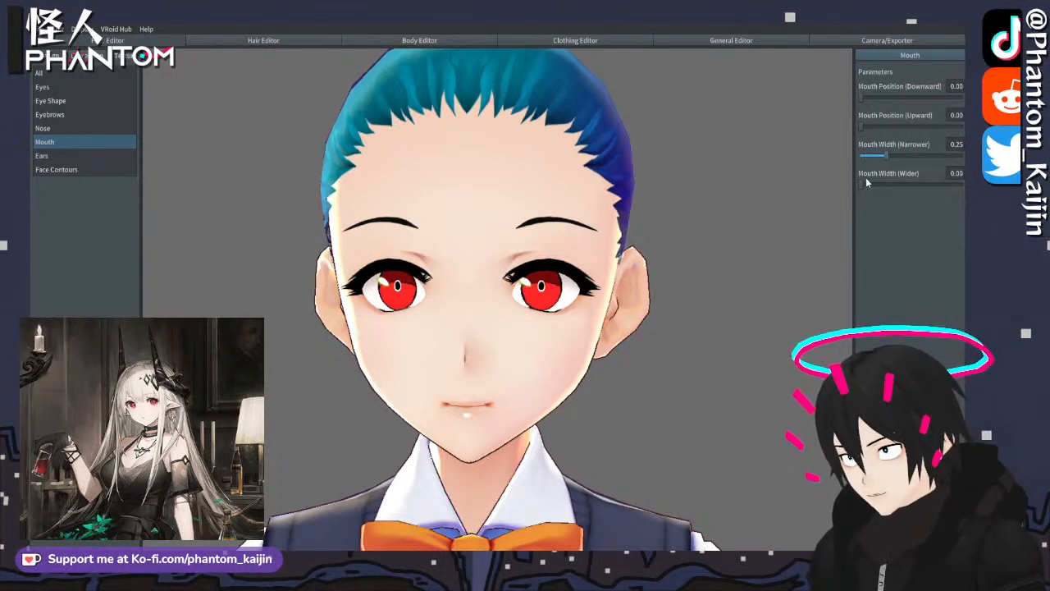
- Look over the Ears parameters and examine the mouth and nose from the front and in profile
click(97, 170)
click(115, 155)
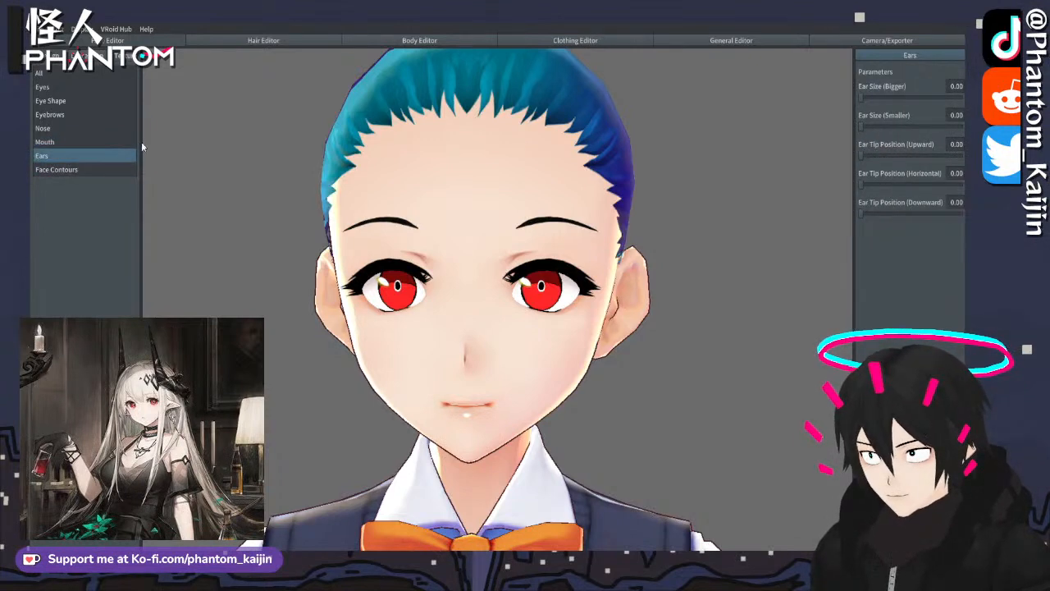
click(82, 144)
middle_drag(361, 292, 361, 240)
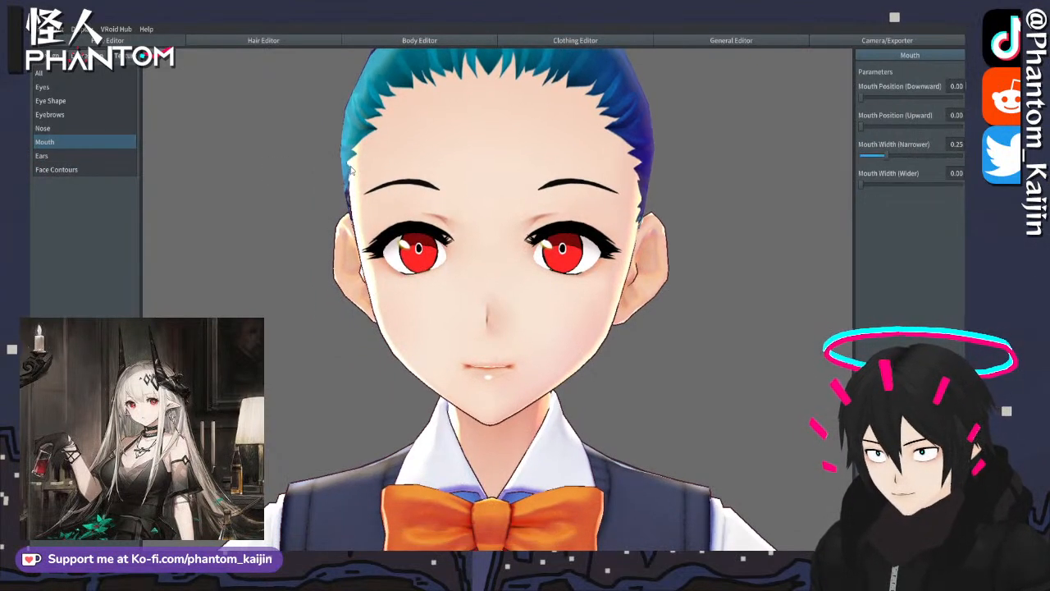
right_drag(361, 240, 606, 309)
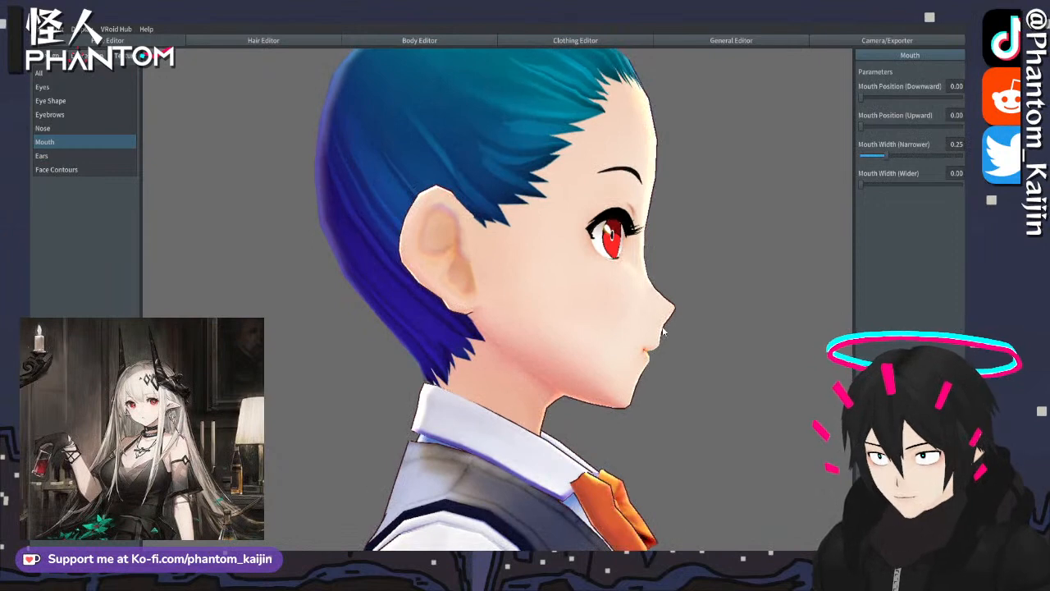
right_drag(663, 331, 562, 350)
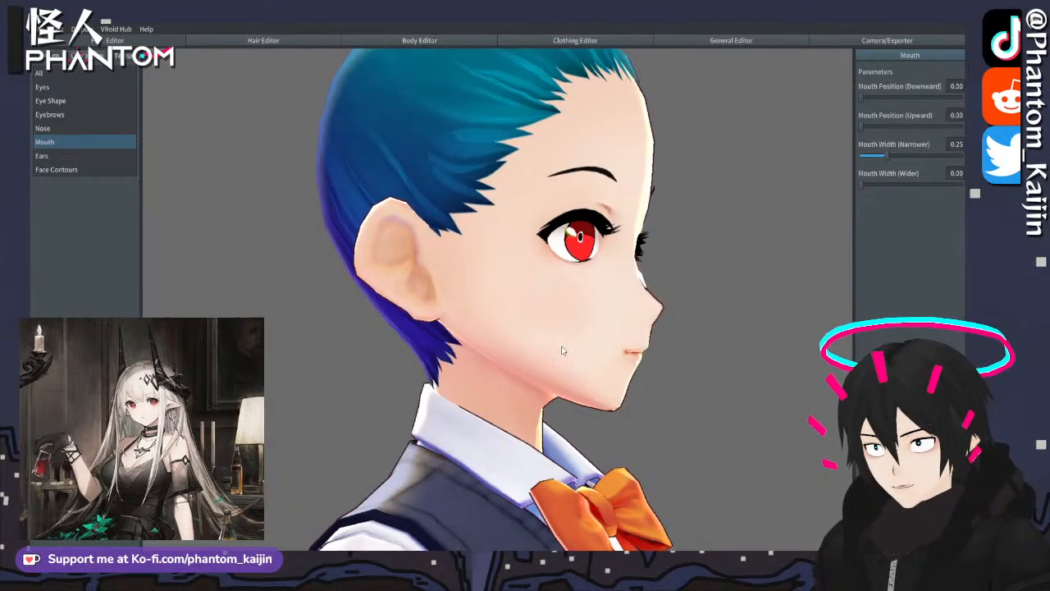
- In the Nose parameters, try a Nose Width of 0.20, reset it to 0.00, and set Nose Position (Upward) to 0.15
click(45, 128)
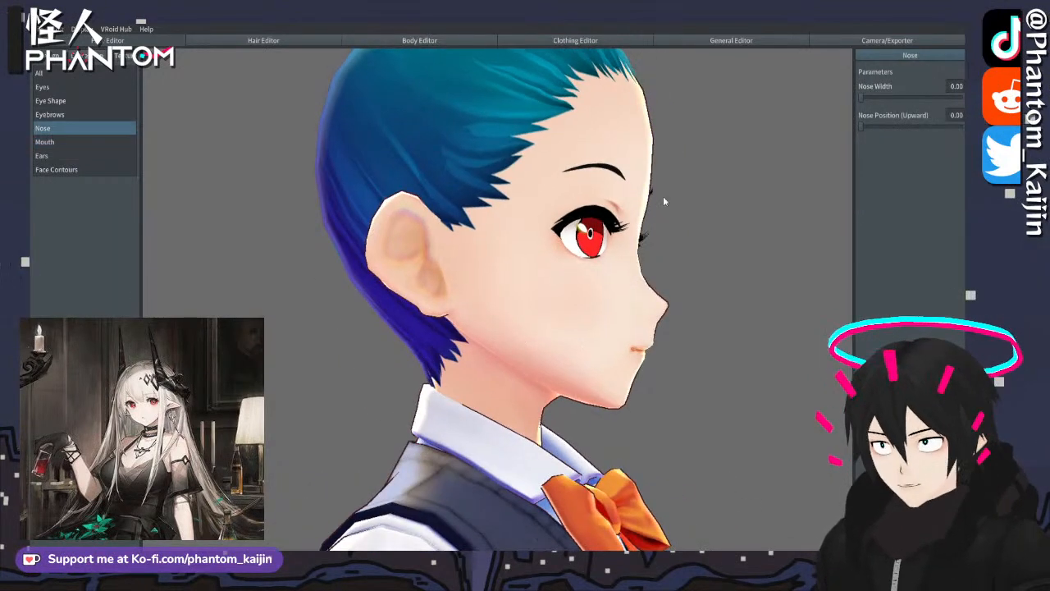
drag(862, 127, 878, 126)
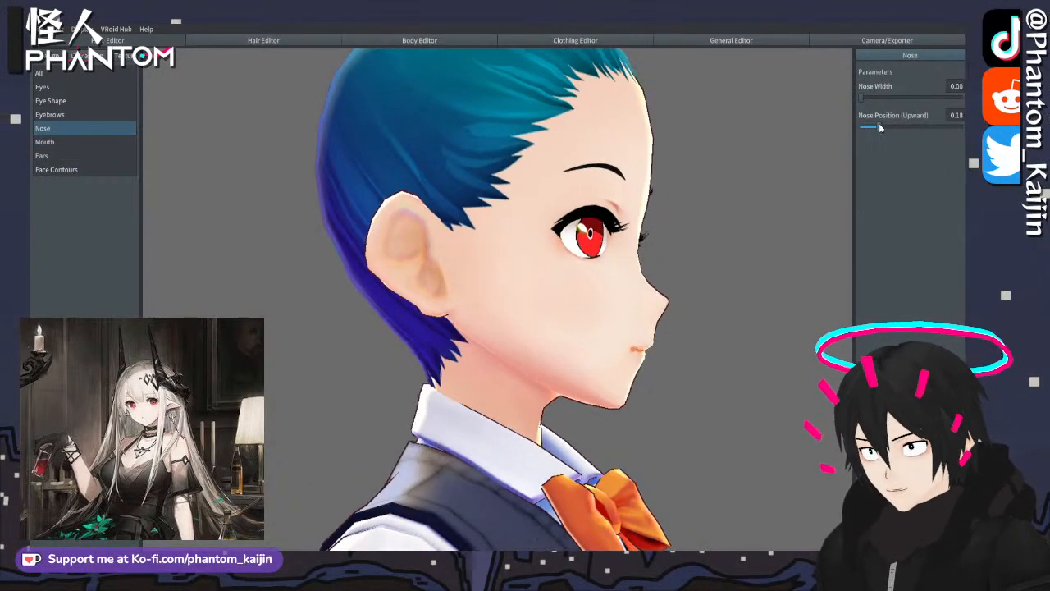
click(881, 97)
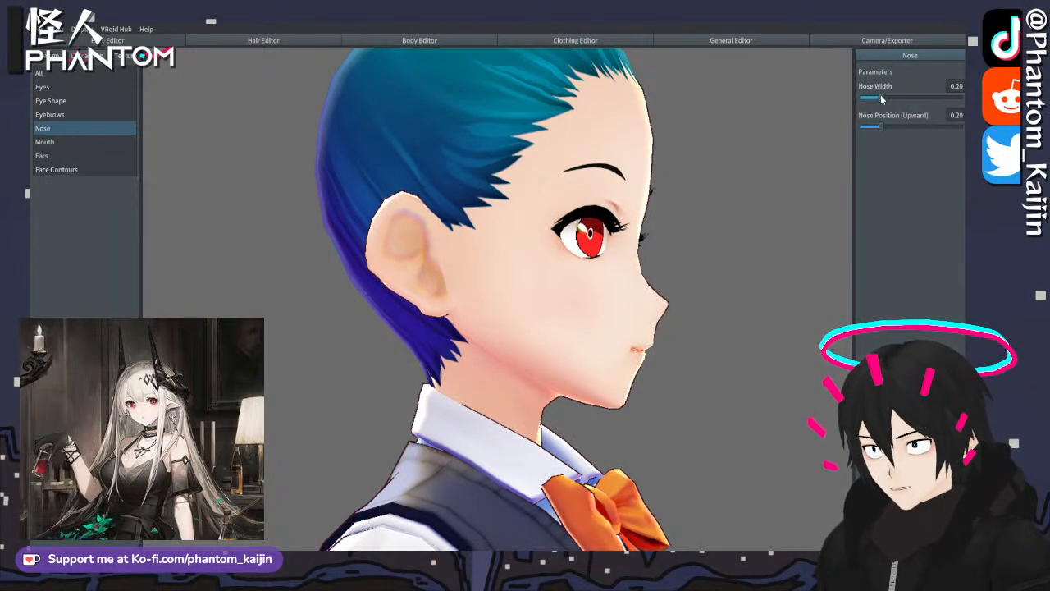
drag(860, 97, 706, 103)
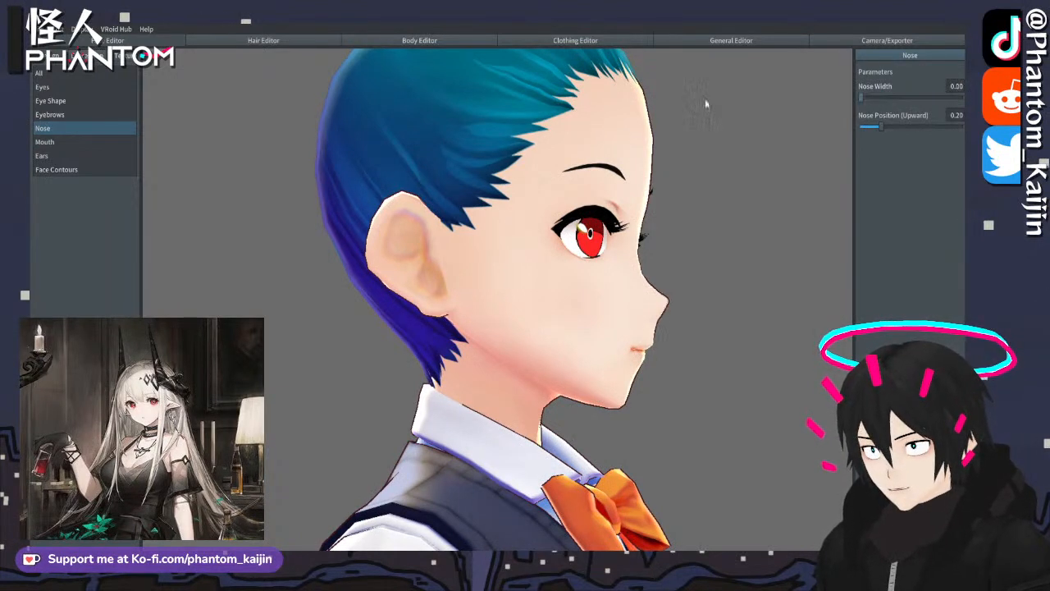
right_drag(408, 161, 481, 172)
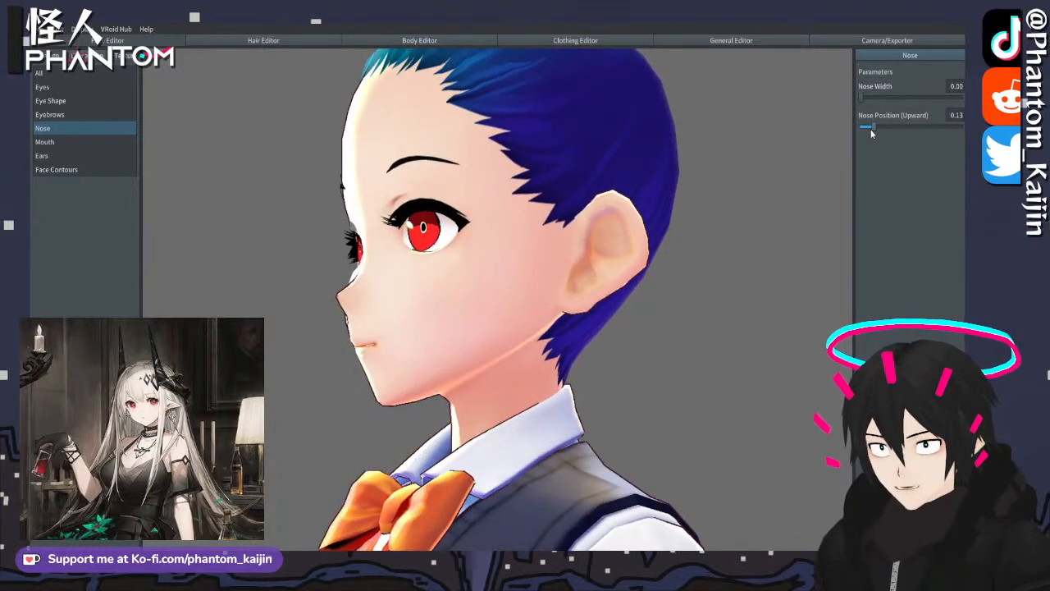
drag(872, 133, 875, 133)
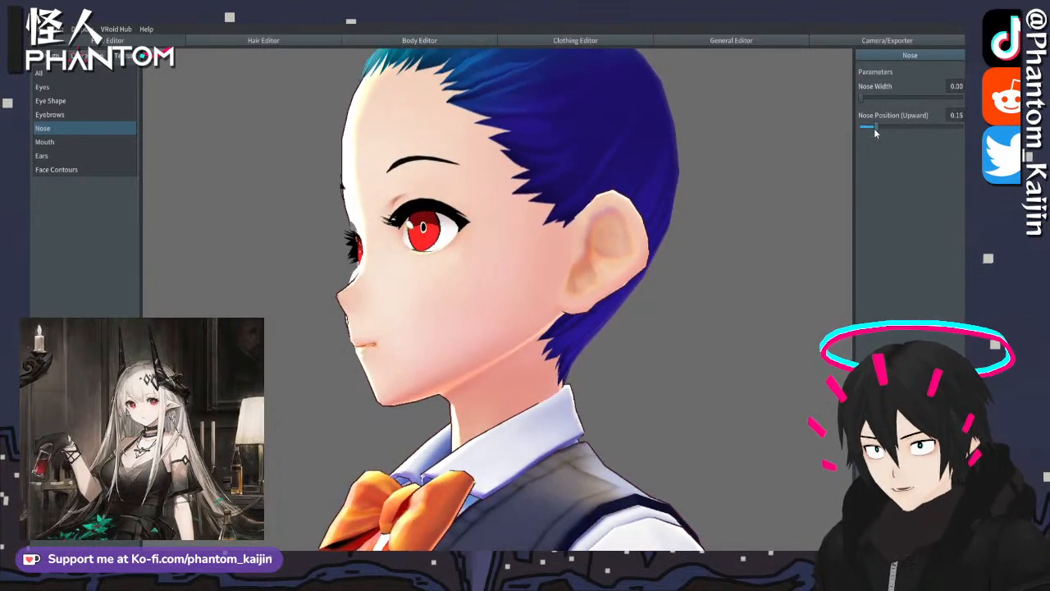
- Examine the face from the front and in profile with the Face Contours parameters open
right_drag(624, 196, 698, 218)
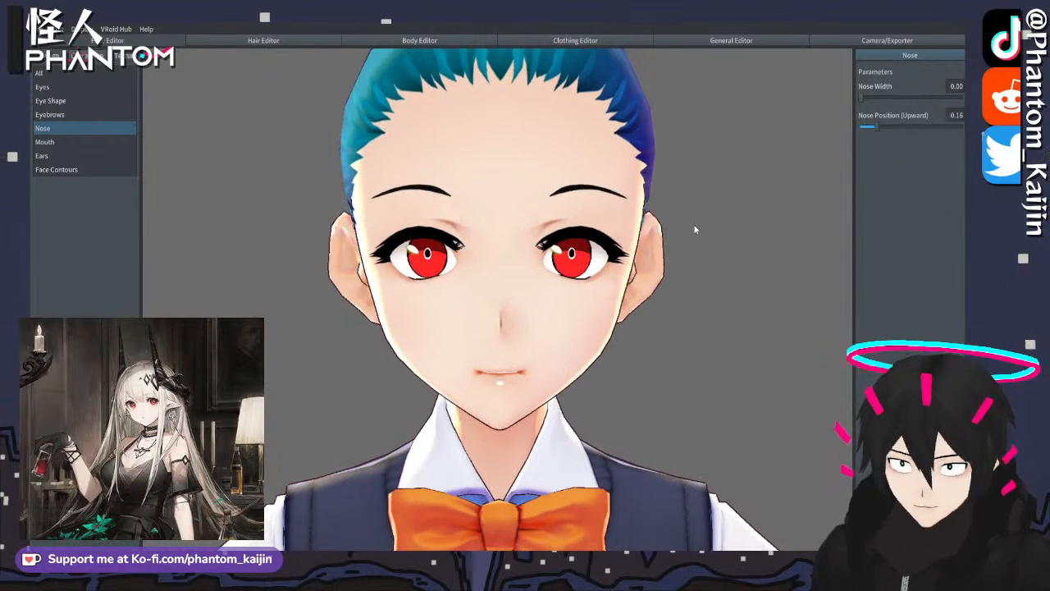
mouse_move(693, 227)
right_down()
mouse_move(718, 225)
mouse_move(649, 223)
mouse_move(699, 232)
mouse_move(691, 225)
right_up()
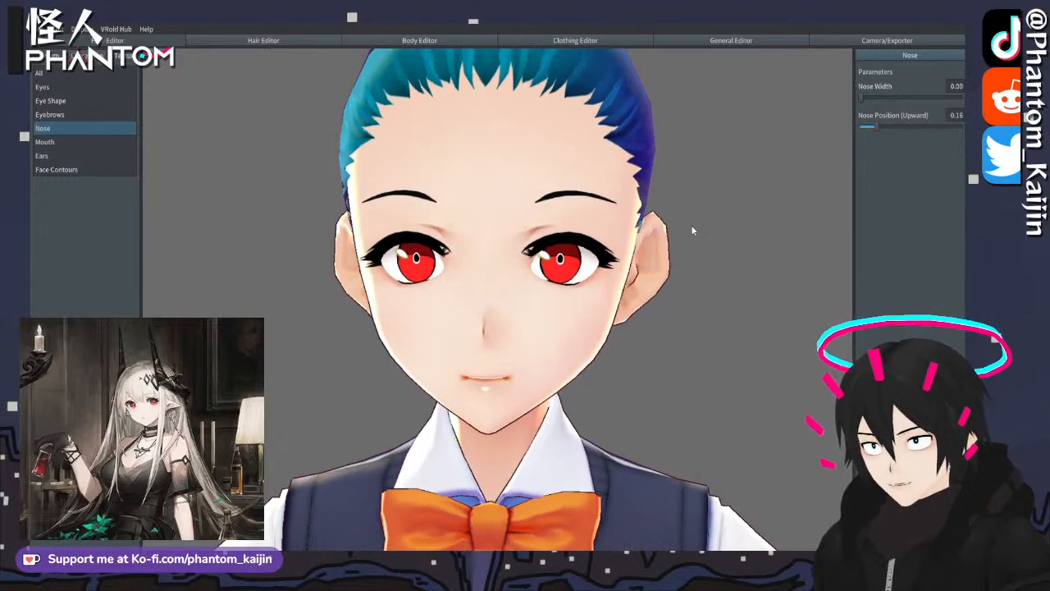
click(66, 170)
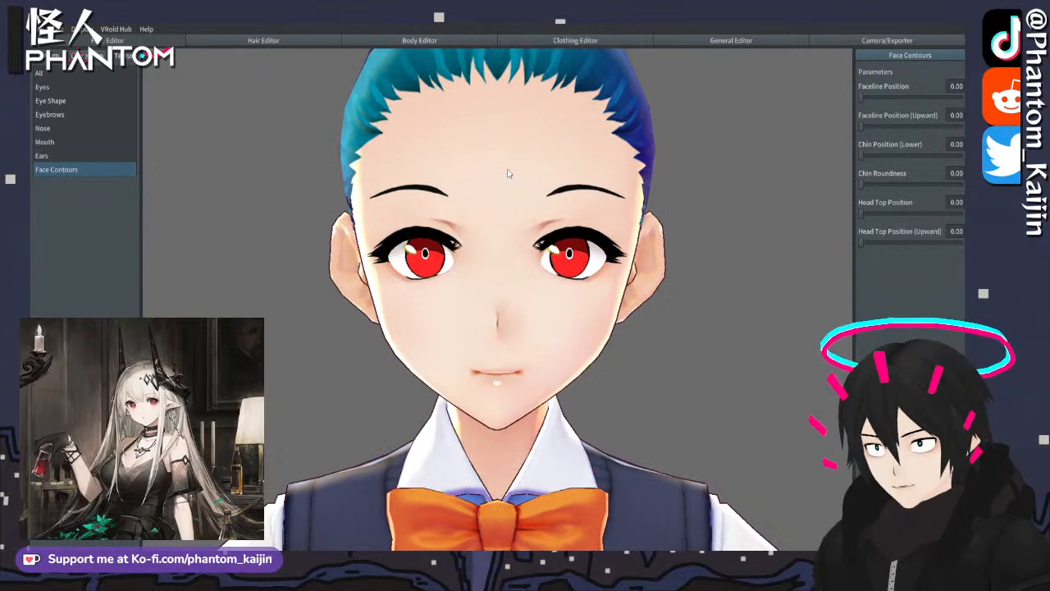
right_drag(509, 173, 480, 166)
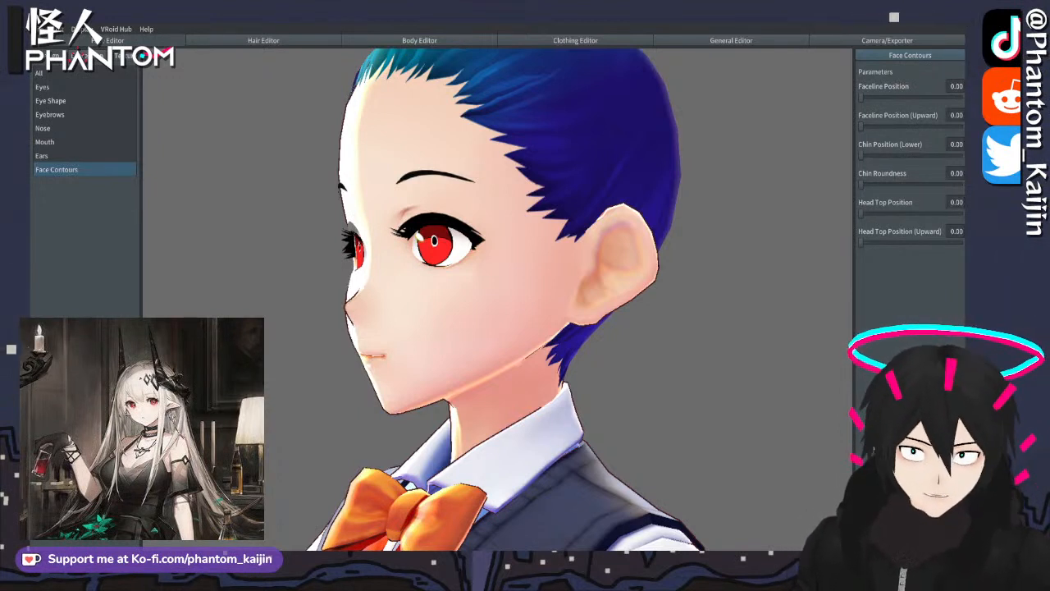
right_drag(205, 230, 288, 228)
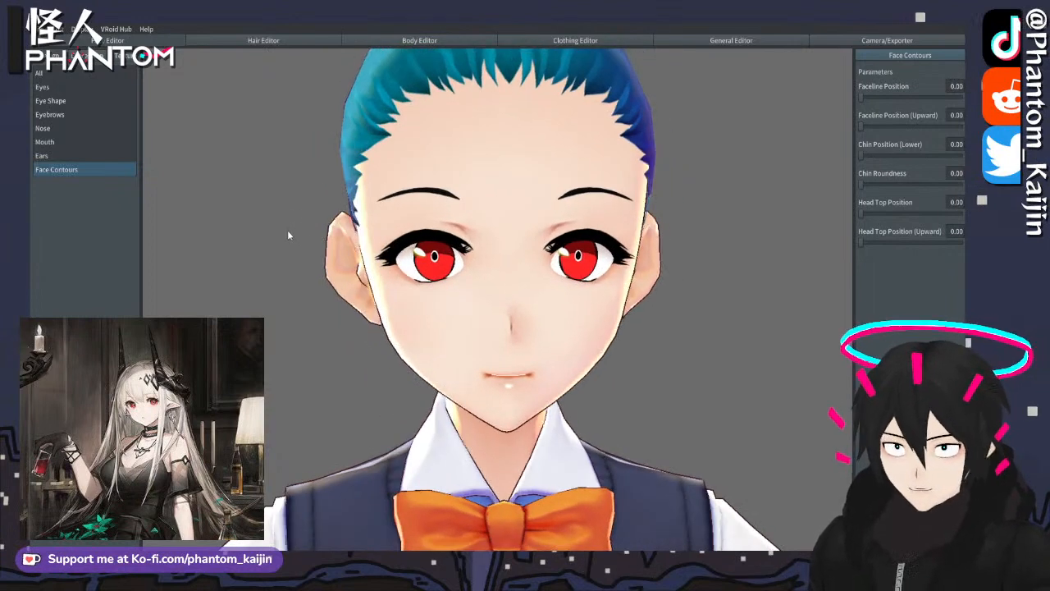
- Switch to editing the face textures, add a layer to the Irises texture, and set the brush color to white (FFFFFF)
click(51, 100)
click(58, 86)
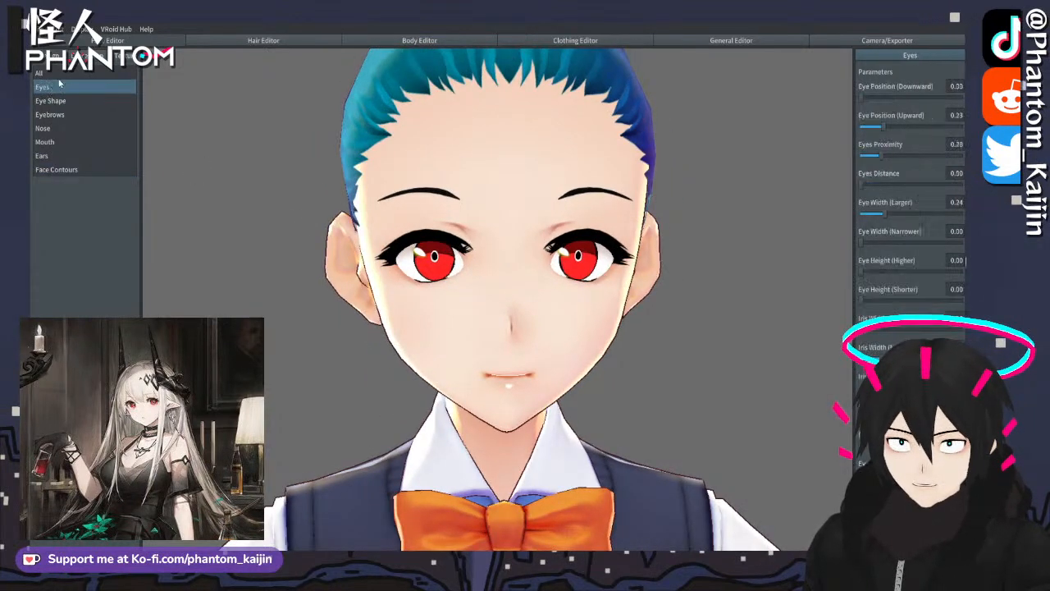
click(128, 58)
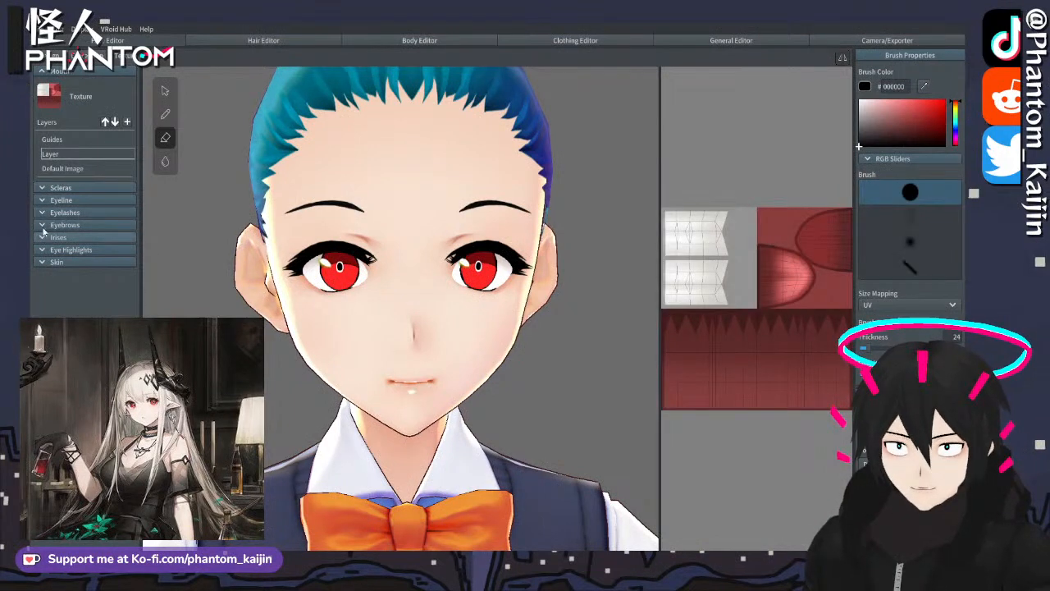
click(43, 237)
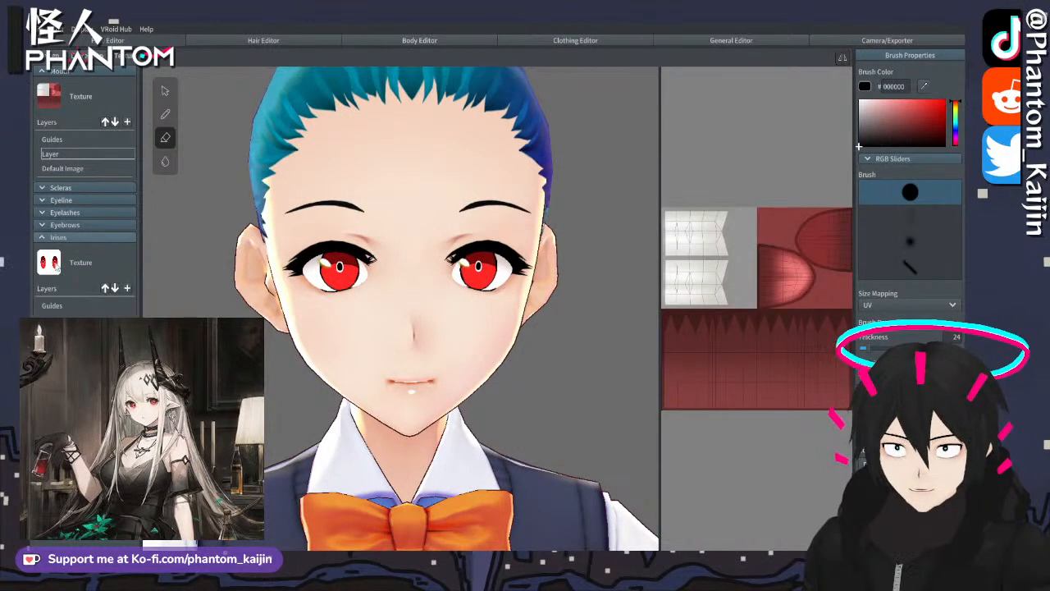
click(127, 288)
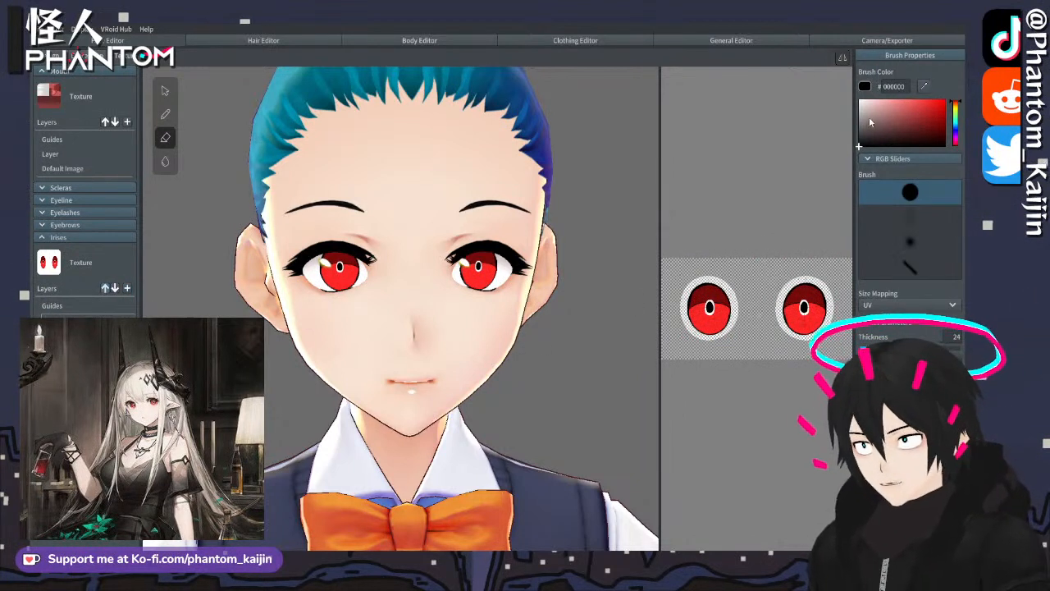
click(860, 100)
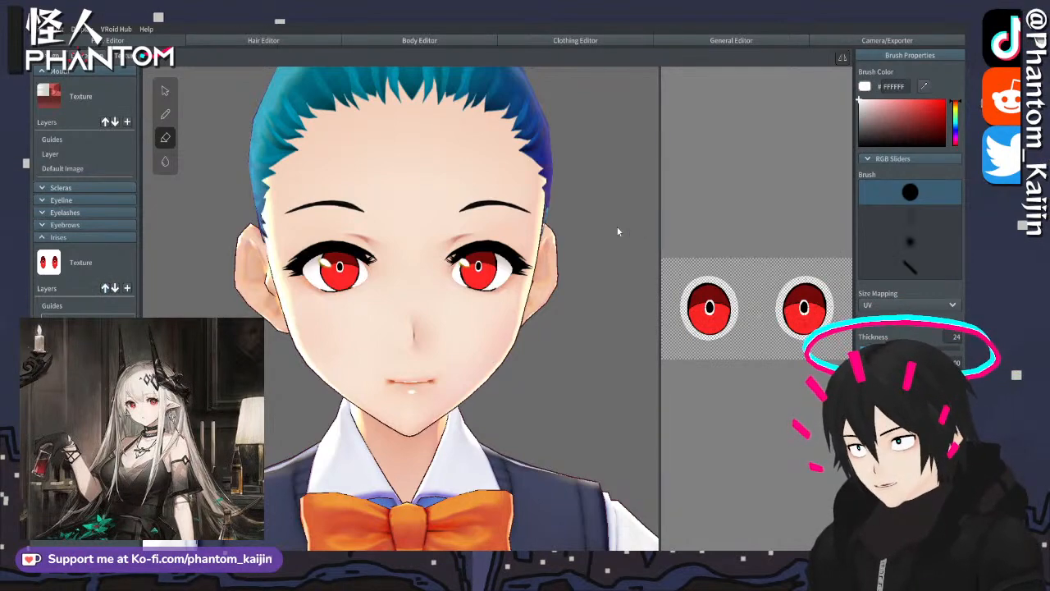
- Paint a small white highlight on the lower-right edge of both irises with a pen of thickness 15
drag(660, 230, 146, 256)
scroll(462, 354, up, 5)
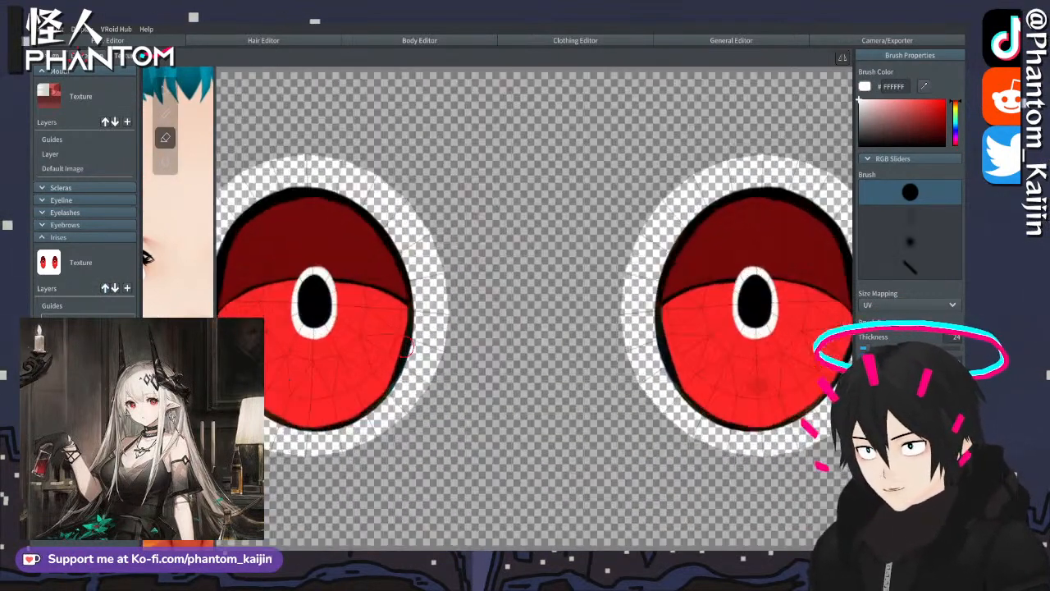
scroll(462, 354, down, 2)
scroll(462, 354, up, 1)
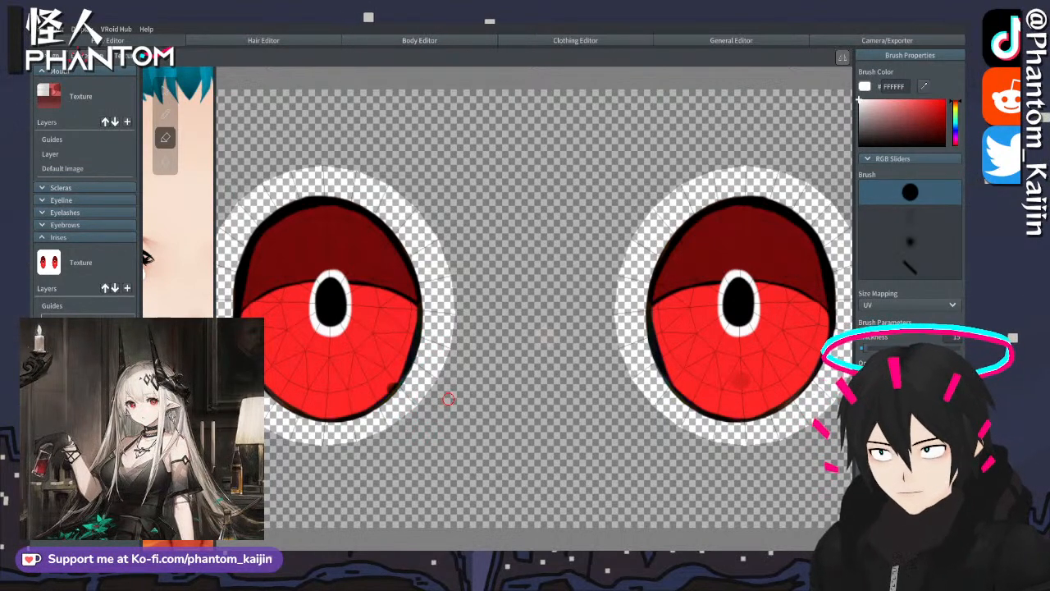
key(p)
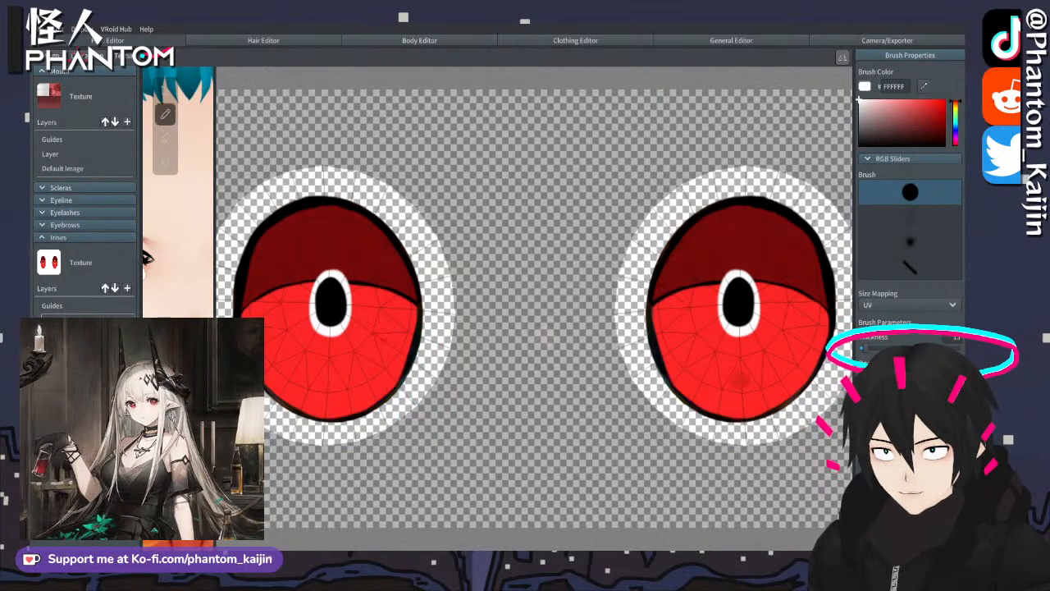
drag(394, 385, 401, 387)
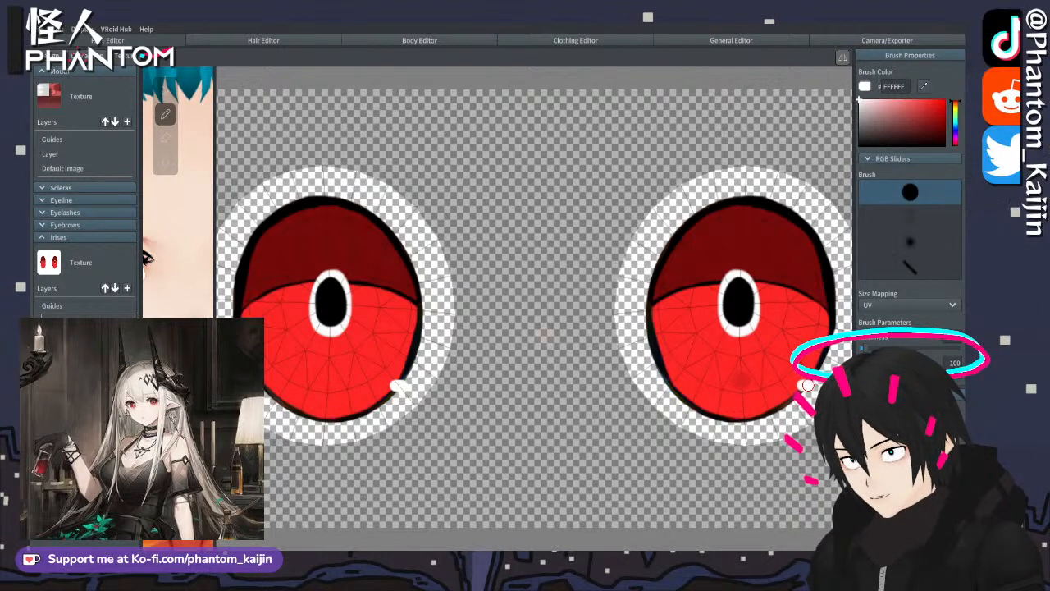
- Compare the iris highlights on the texture and the model, and leave the texture editing for the Eyes parameters
scroll(809, 385, down, 1)
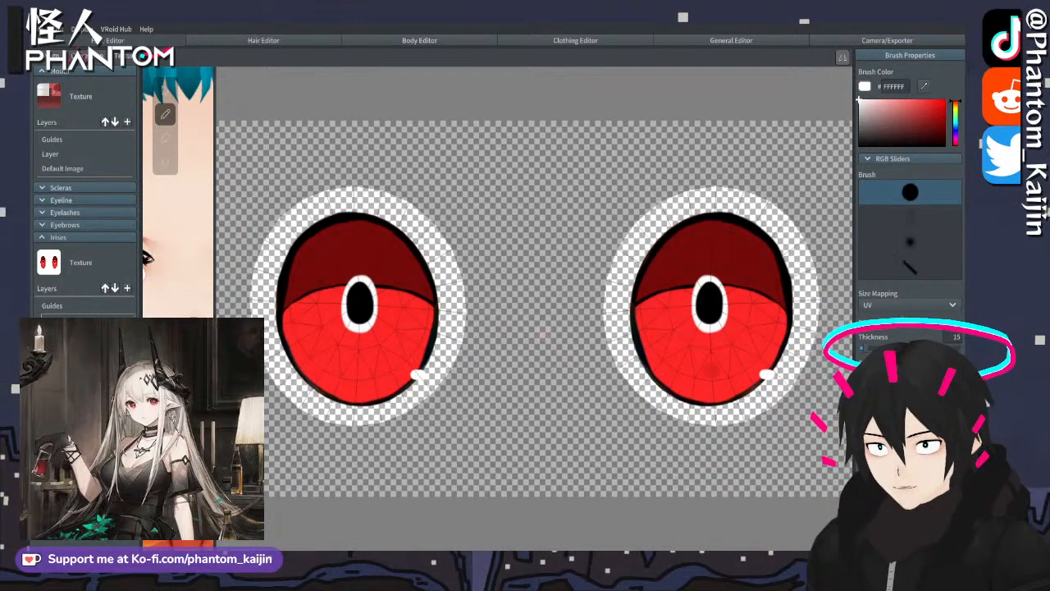
drag(215, 361, 386, 361)
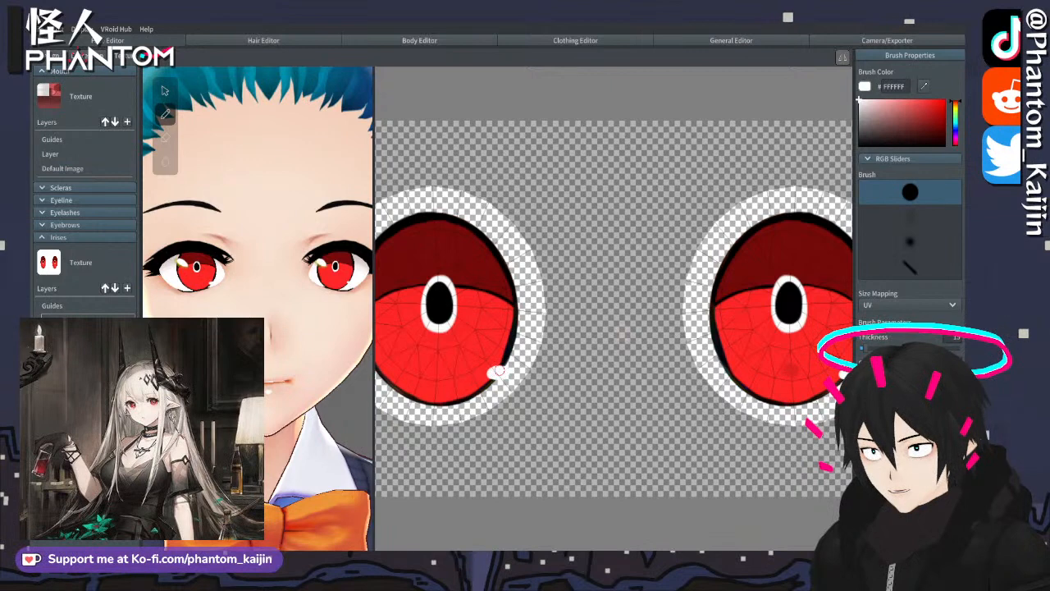
scroll(620, 361, down, 2)
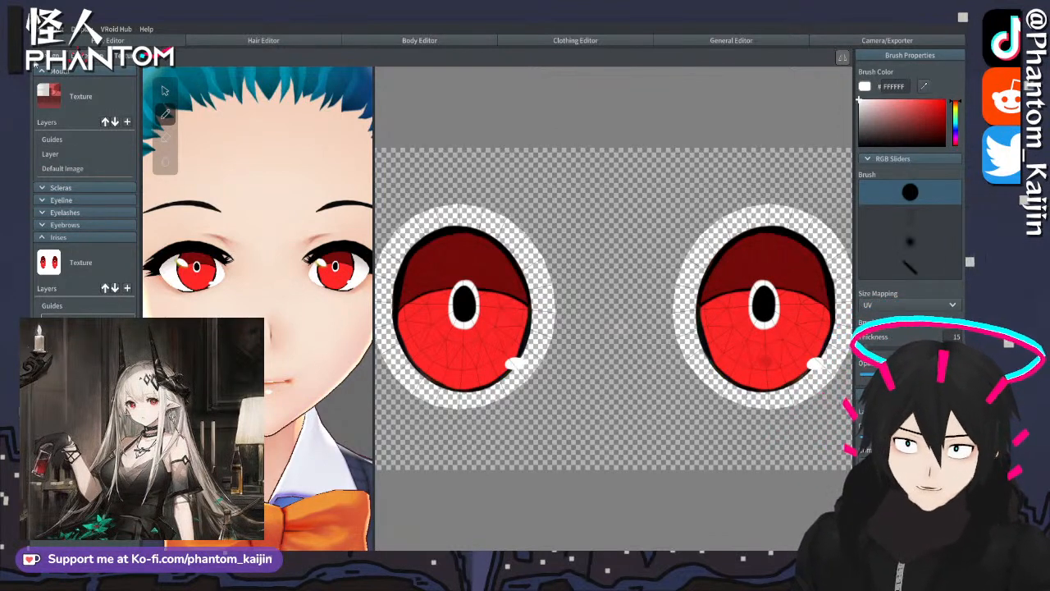
click(34, 65)
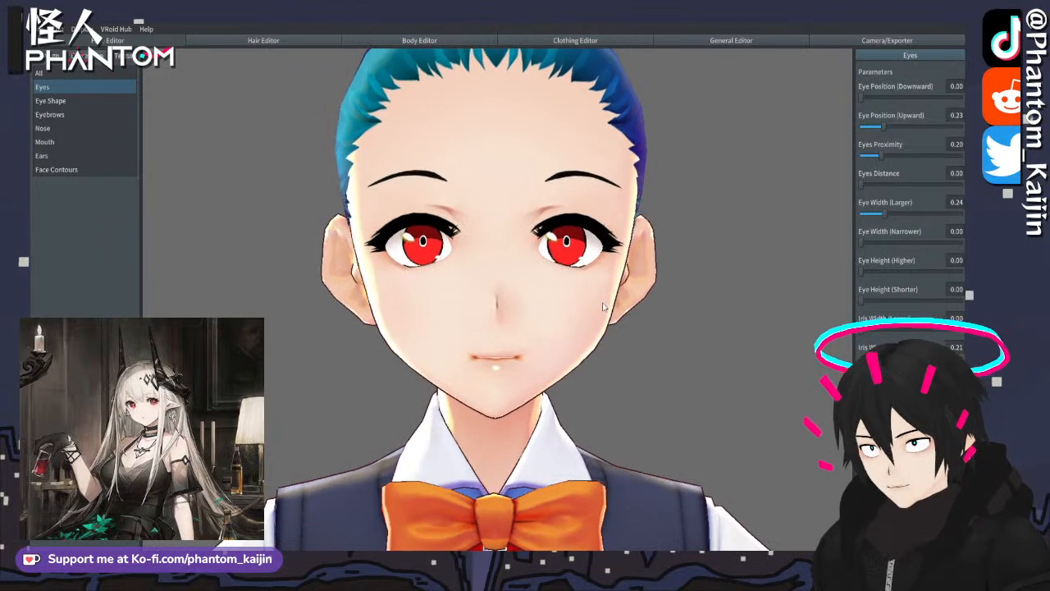
- In the Face Contours parameters, set Chin Roundness to 0.15 and try out Faceline Position and Chin Position (Lower)
click(76, 169)
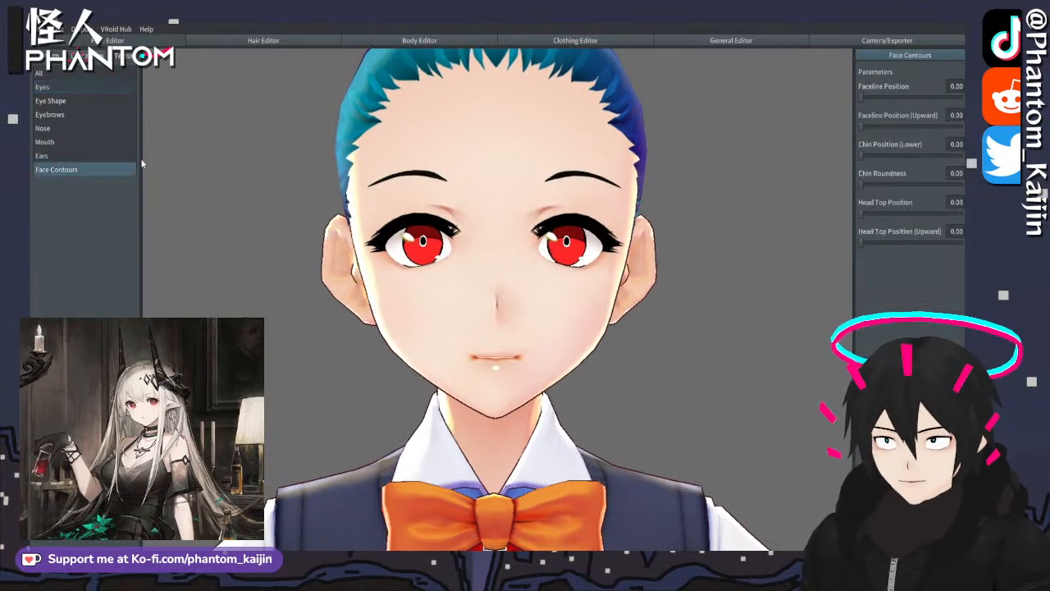
mouse_move(761, 213)
right_down()
mouse_move(749, 220)
mouse_move(773, 212)
right_up()
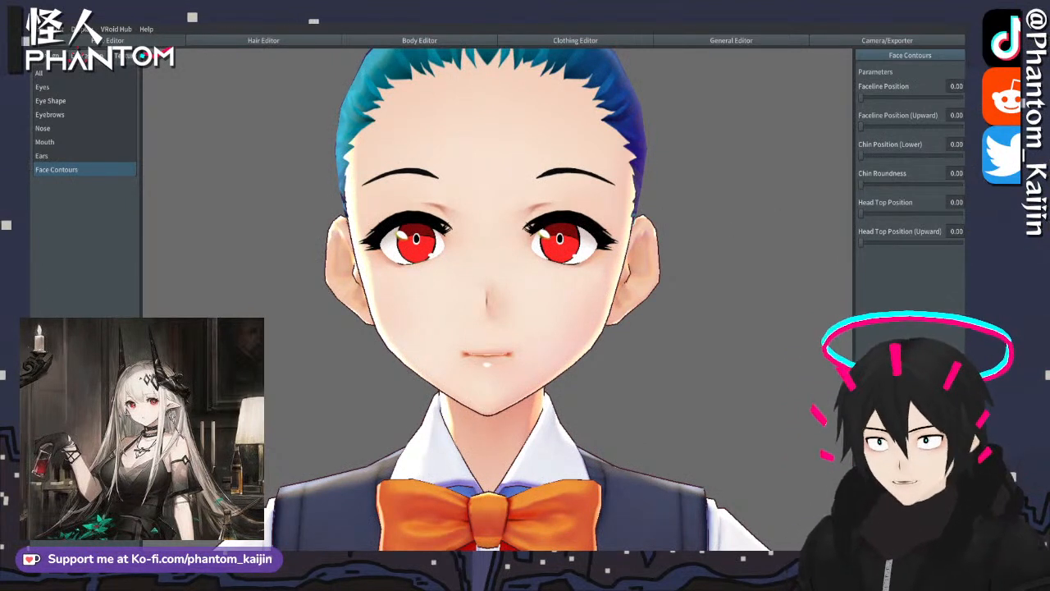
right_drag(743, 353, 722, 357)
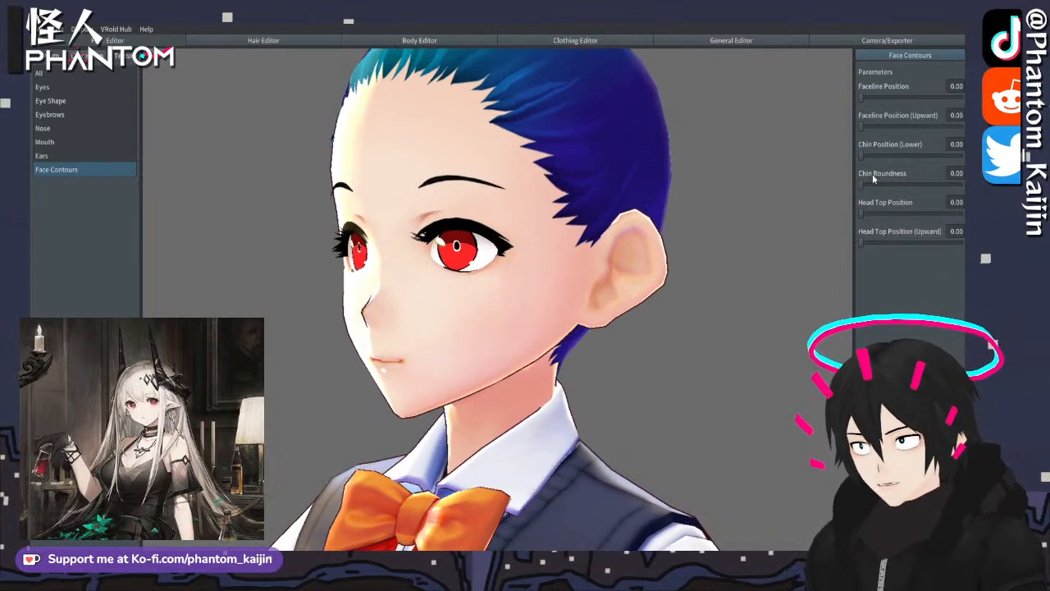
drag(861, 185, 878, 187)
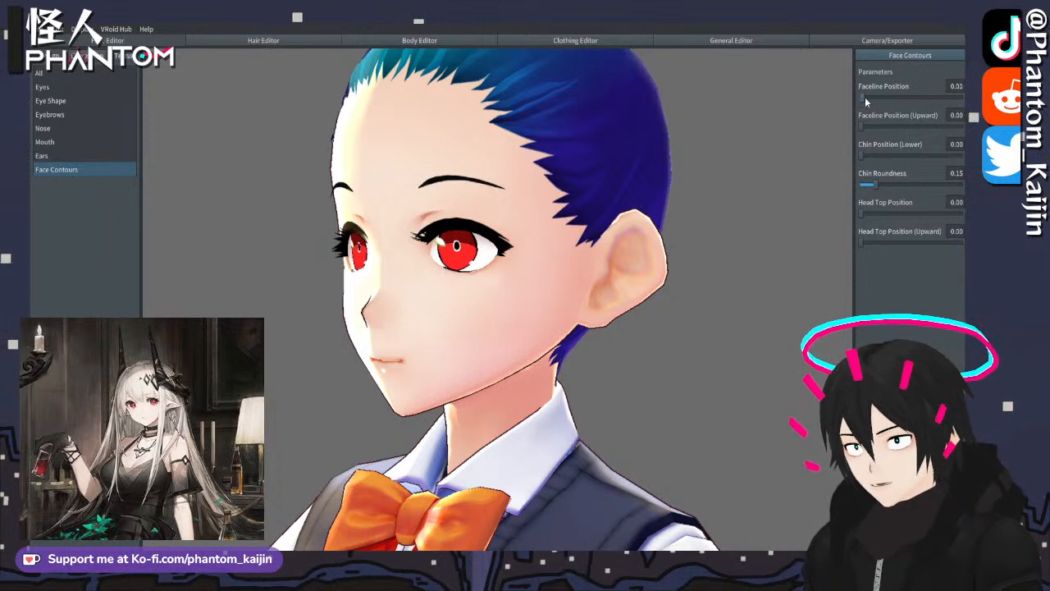
drag(864, 100, 809, 132)
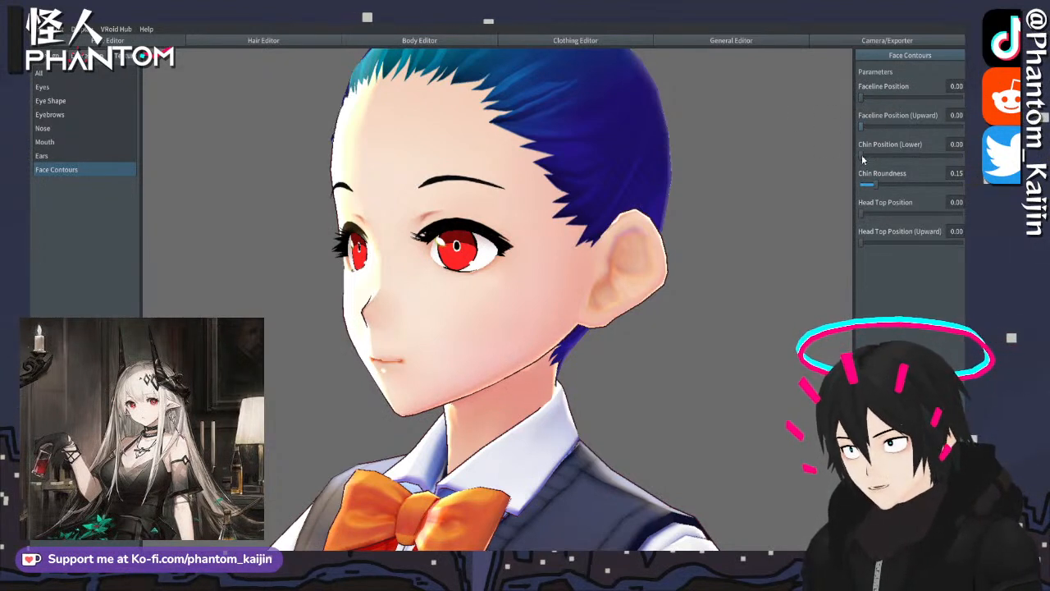
mouse_move(863, 159)
mouse_down()
mouse_move(889, 158)
mouse_move(851, 155)
mouse_up()
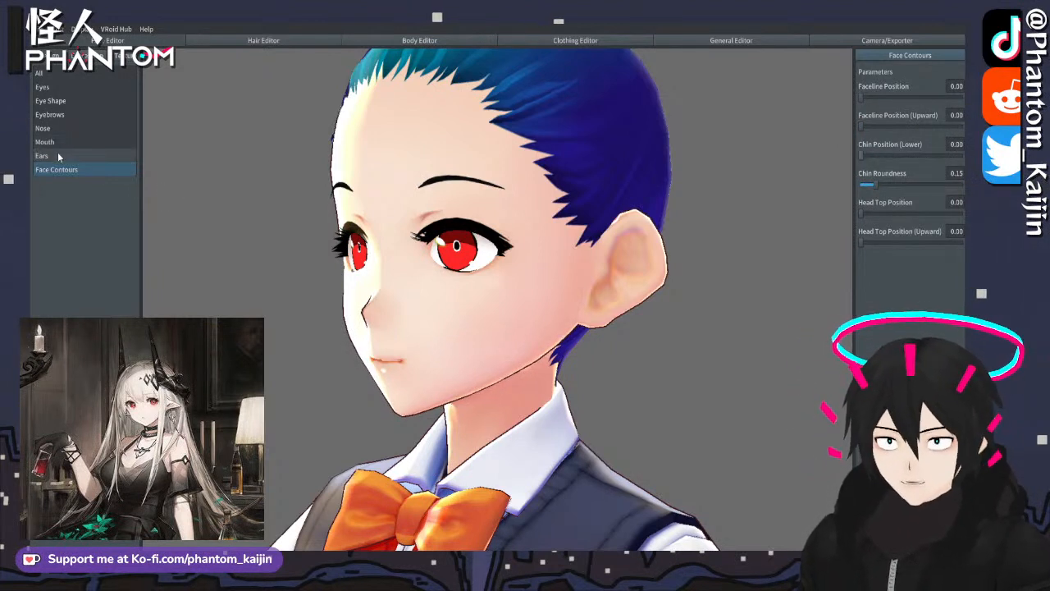
- Look over the Mouth and Ears parameters and turn the face back to the front
click(46, 142)
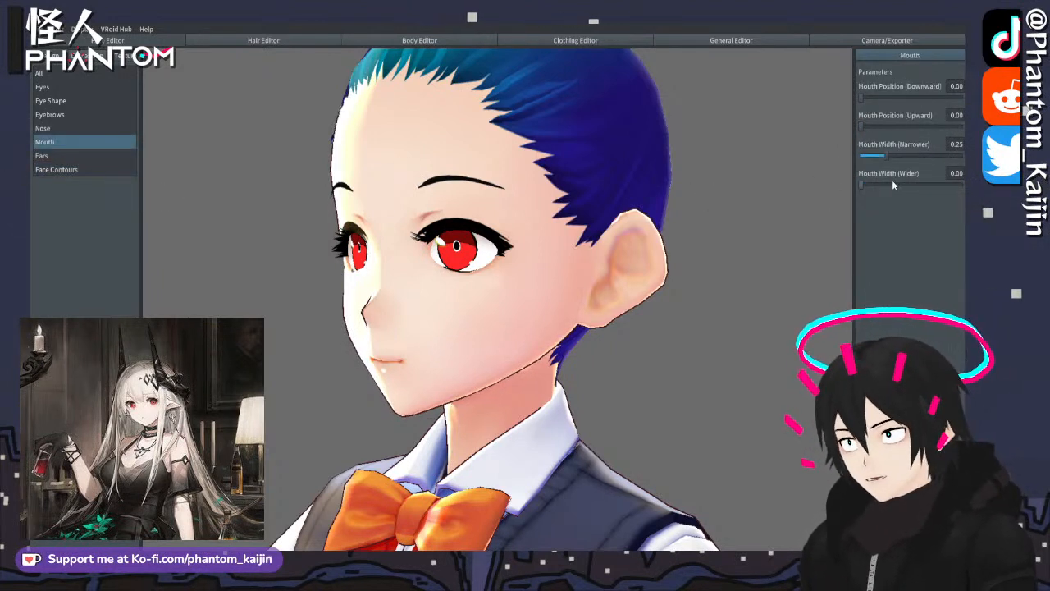
click(45, 156)
right_drag(331, 213, 482, 382)
- In the Face Contours parameters, set Faceline Position to 0.13 and Faceline Position (Upward) to 0.20, checking the face from several angles
click(83, 170)
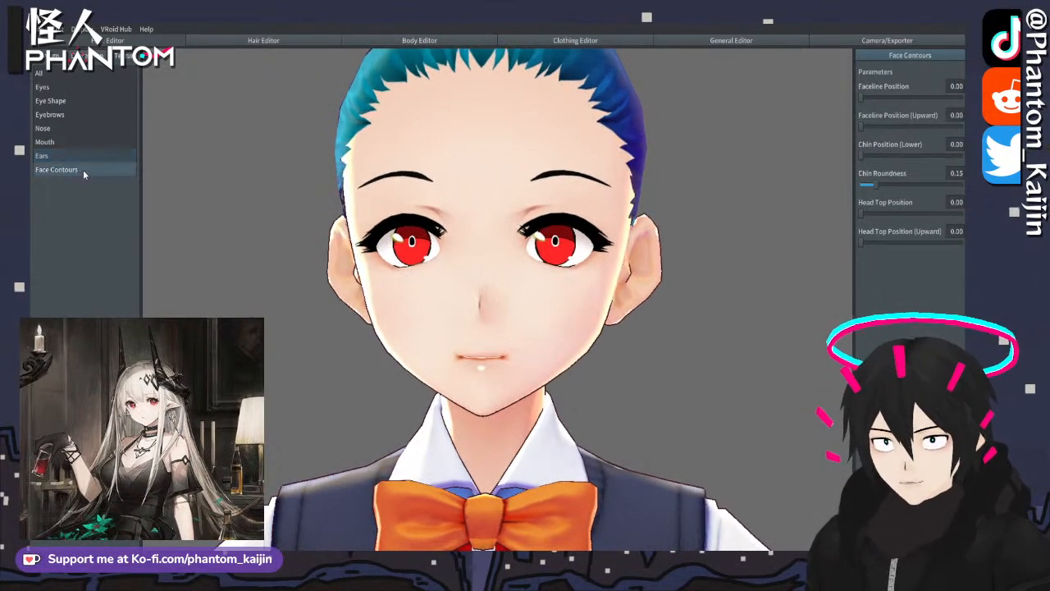
drag(861, 98, 837, 97)
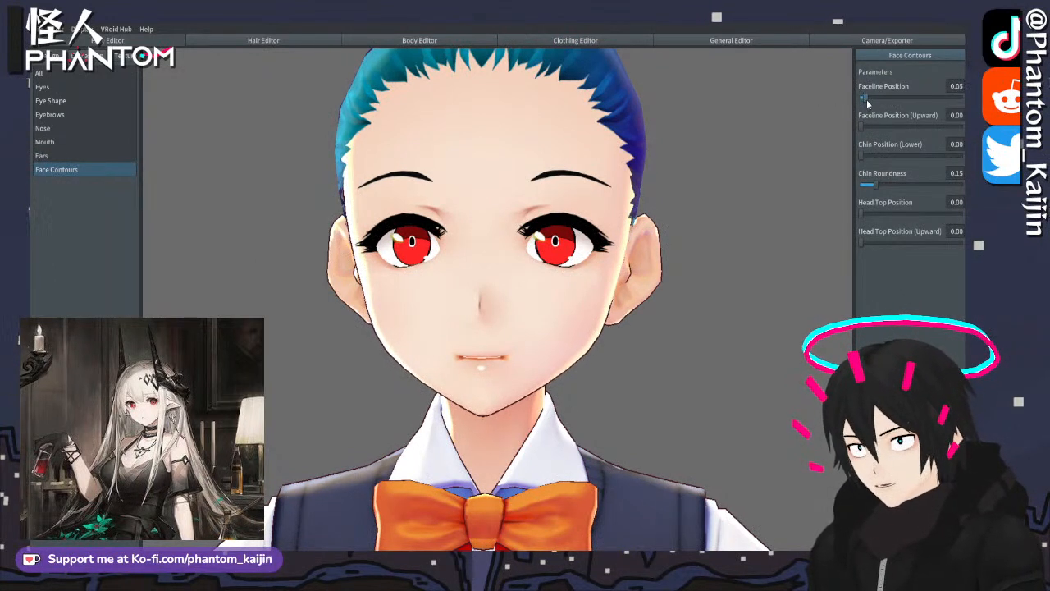
drag(863, 127, 883, 127)
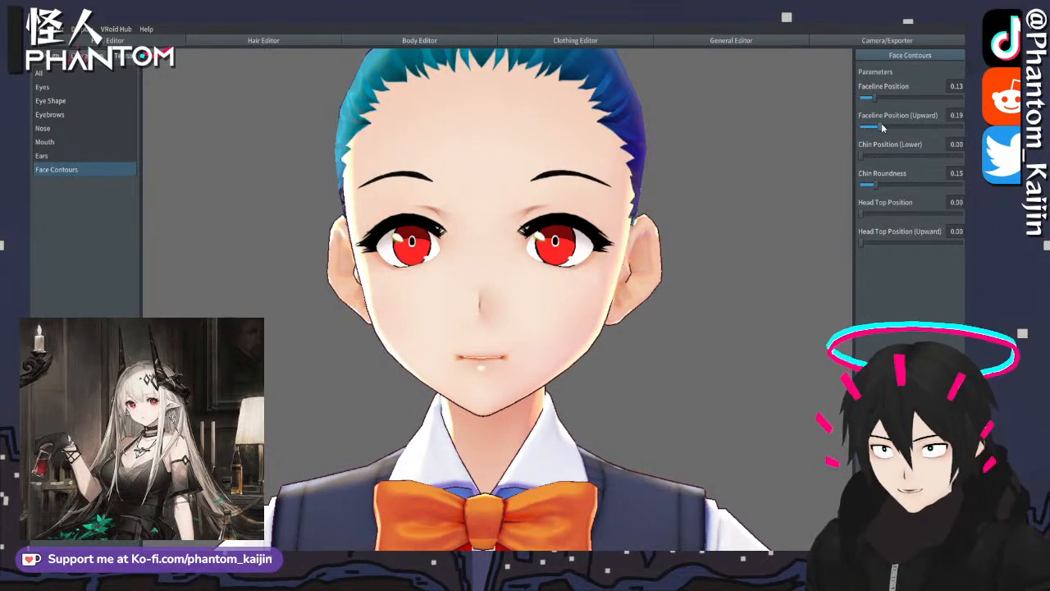
mouse_move(722, 202)
mouse_down()
mouse_move(669, 199)
mouse_move(714, 195)
mouse_move(709, 206)
mouse_up()
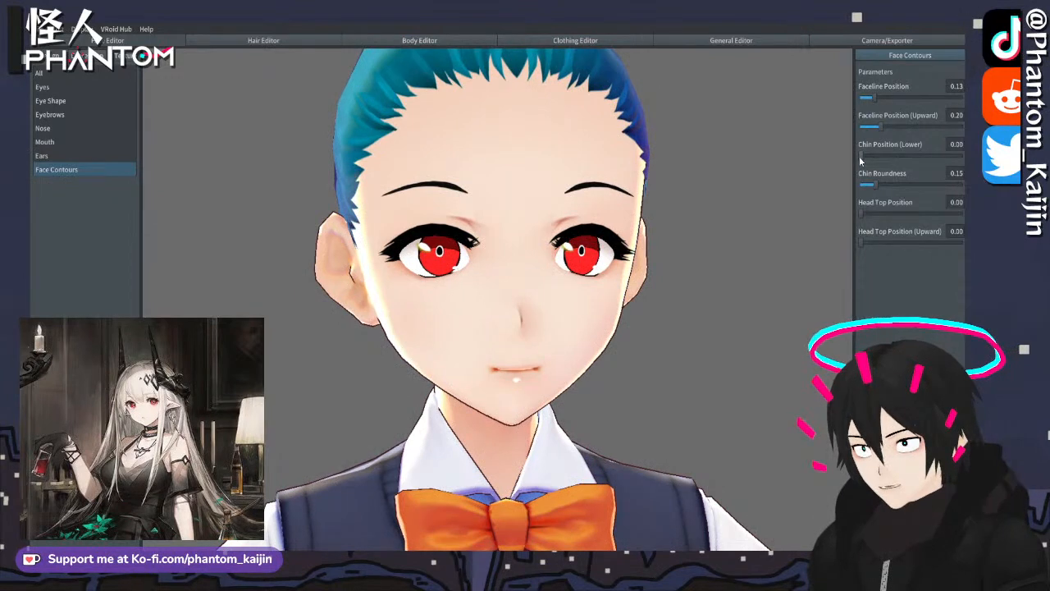
drag(860, 158, 428, 163)
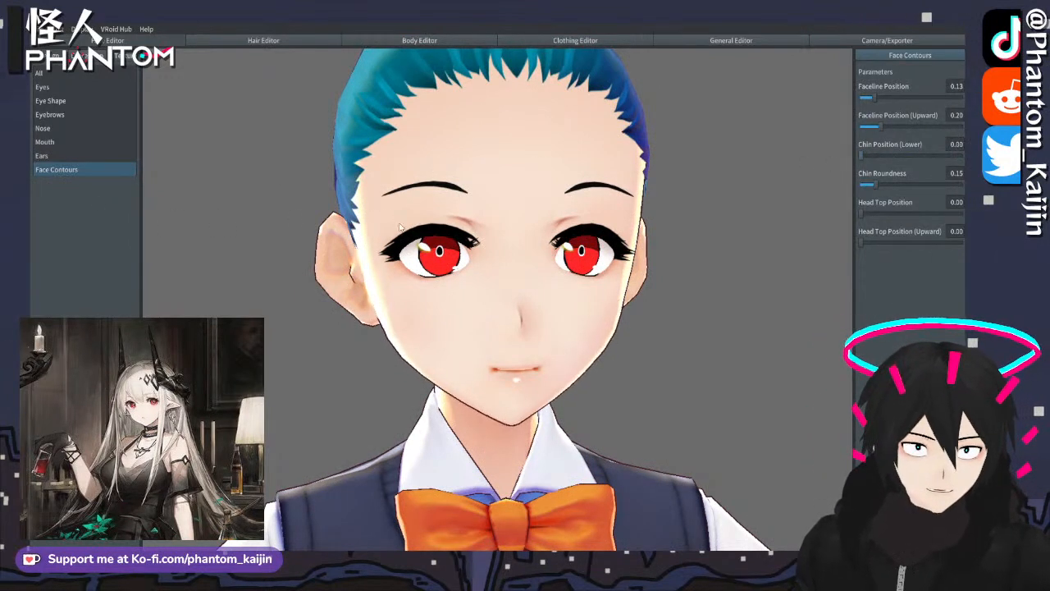
mouse_move(401, 227)
right_down()
mouse_move(560, 238)
mouse_move(421, 226)
right_up()
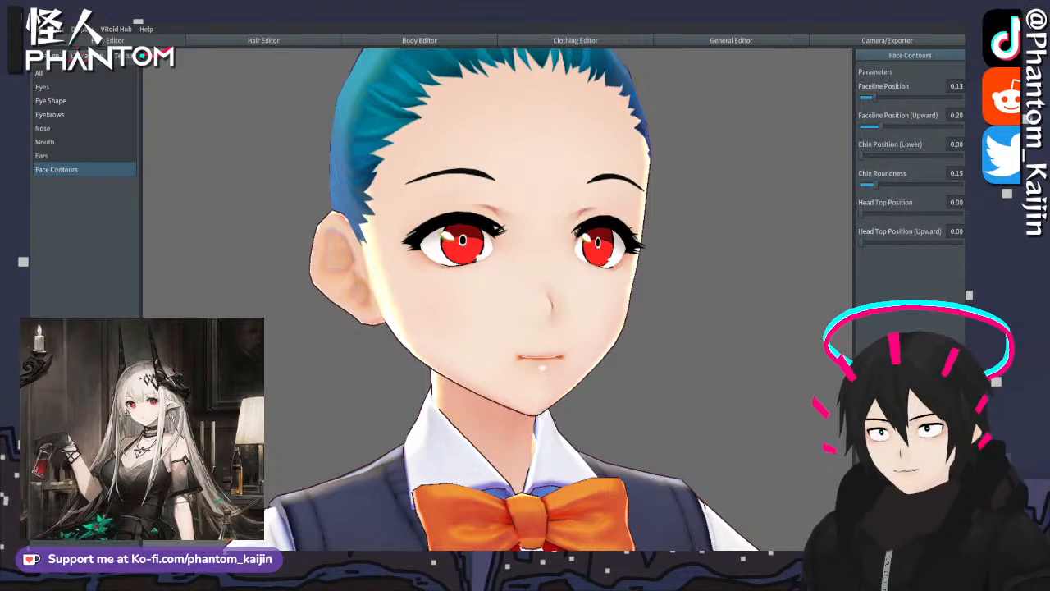
right_drag(694, 265, 664, 247)
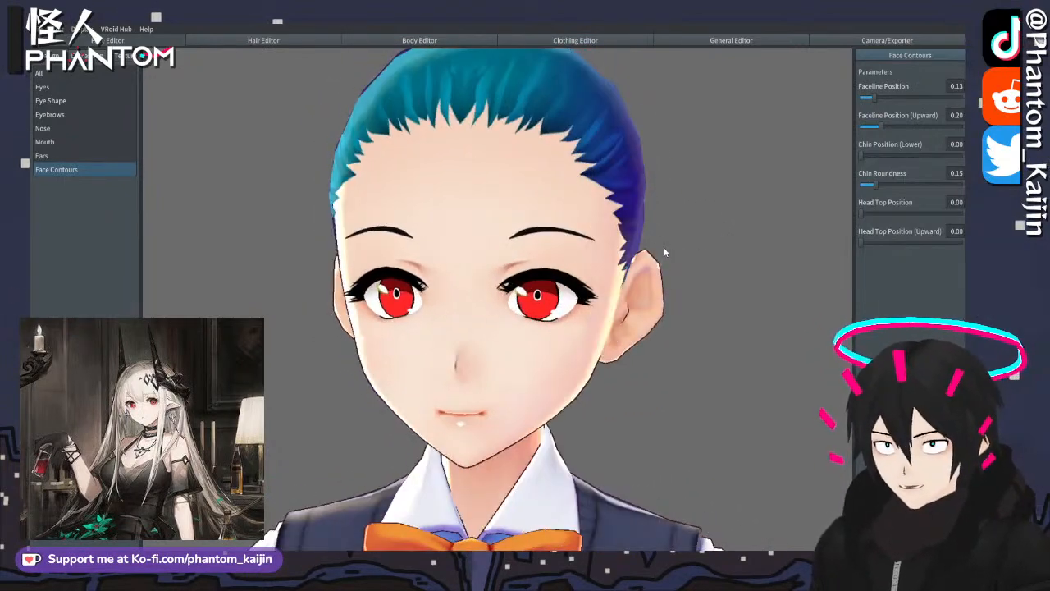
- In the Ears parameters, set Ear Tip Position (Downward) to 0.25 and Ear Size (Smaller) to 0.81
click(55, 156)
right_drag(743, 140, 731, 142)
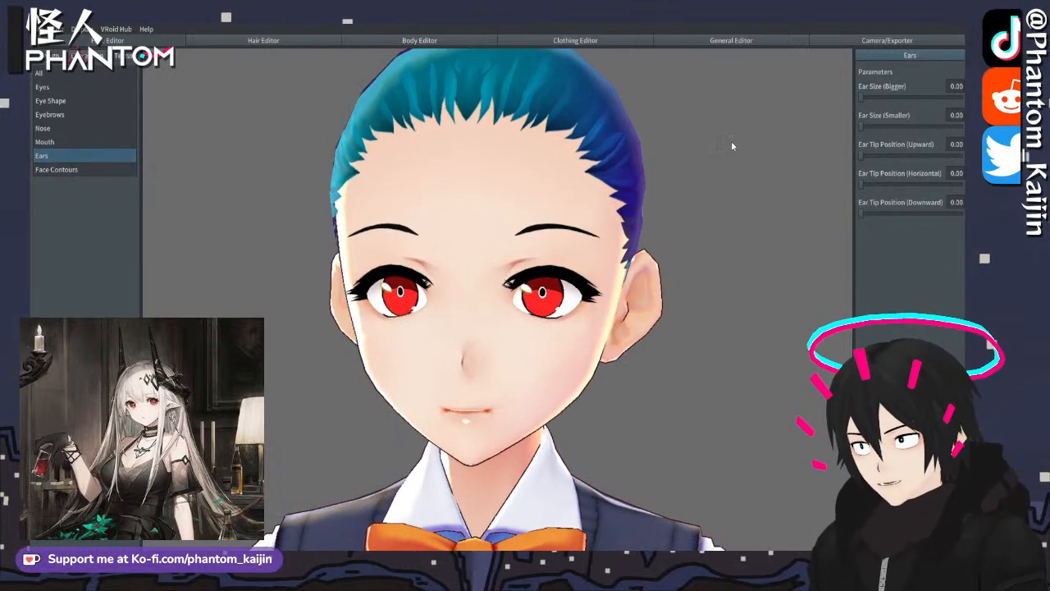
right_drag(746, 177, 777, 183)
drag(861, 213, 886, 221)
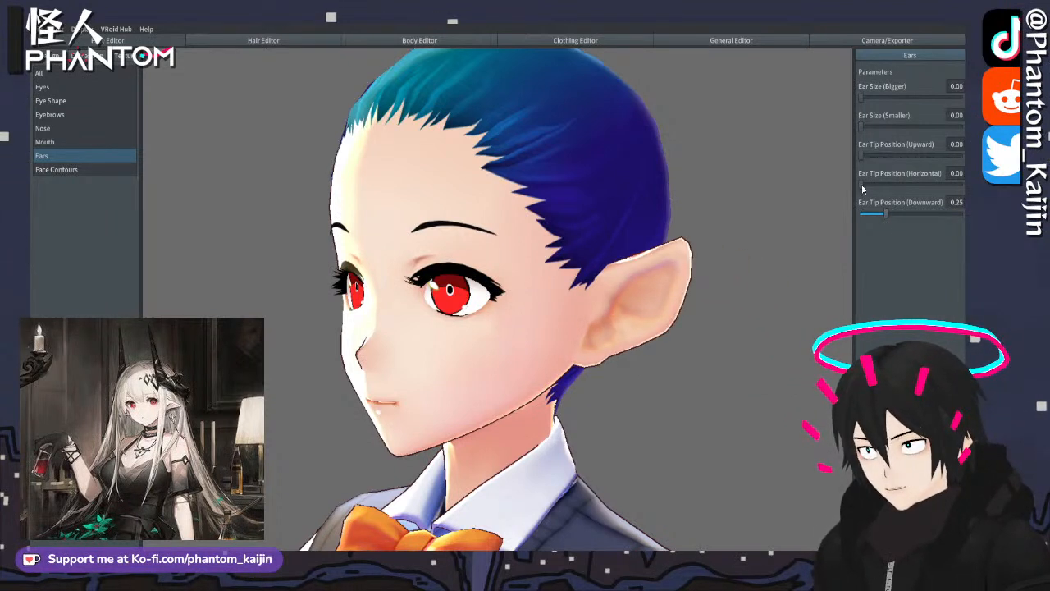
drag(863, 186, 838, 164)
drag(861, 128, 942, 128)
right_drag(787, 177, 793, 172)
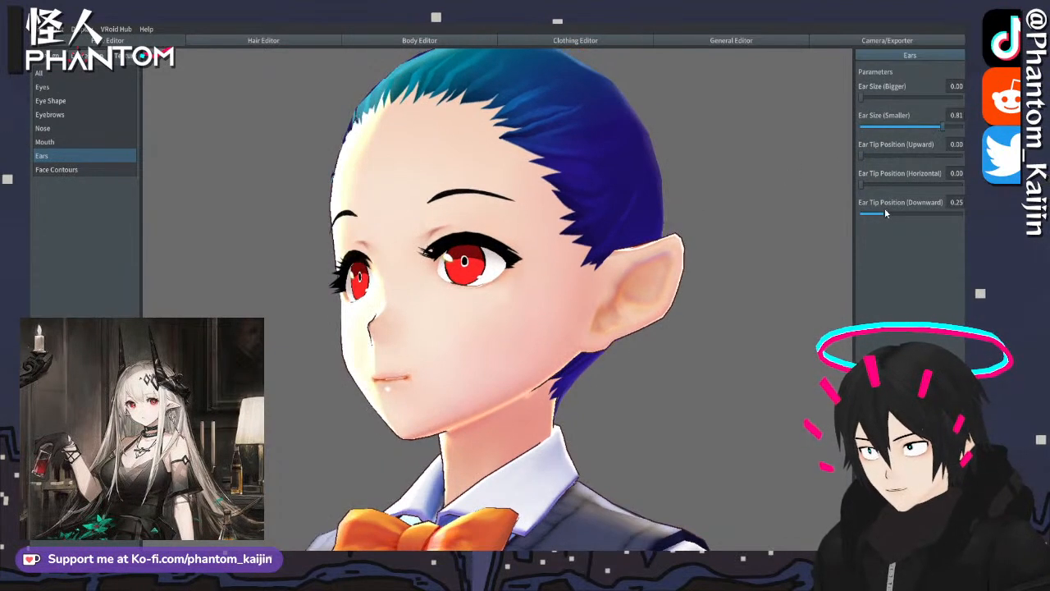
- Try the ears with Ear Tip Position (Downward) at 0.36 and Ear Size (Smaller) at 1.00, checking them from the front
drag(886, 213, 898, 215)
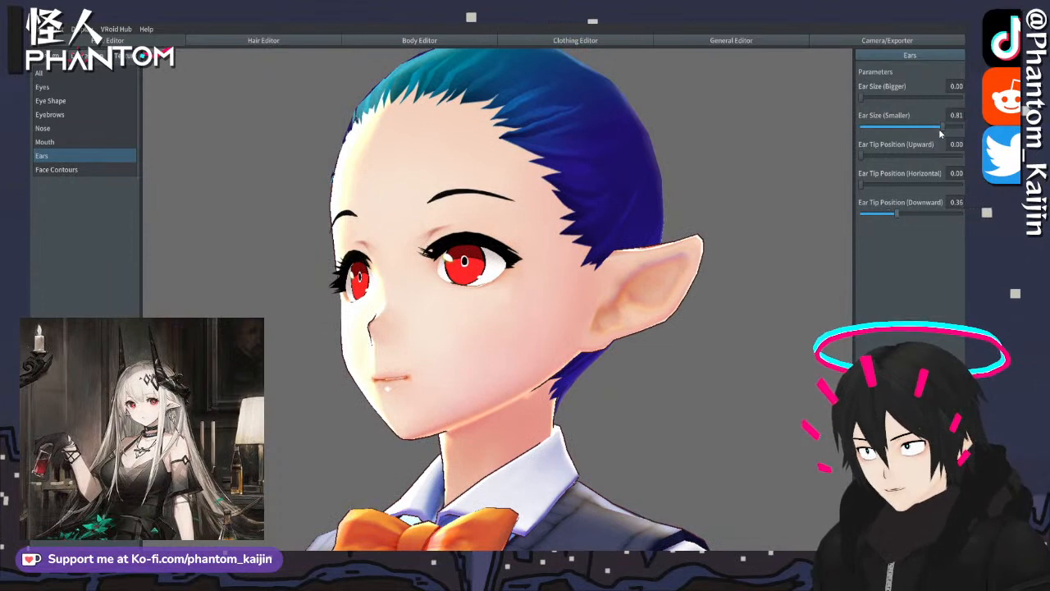
drag(941, 128, 965, 128)
right_drag(714, 177, 692, 177)
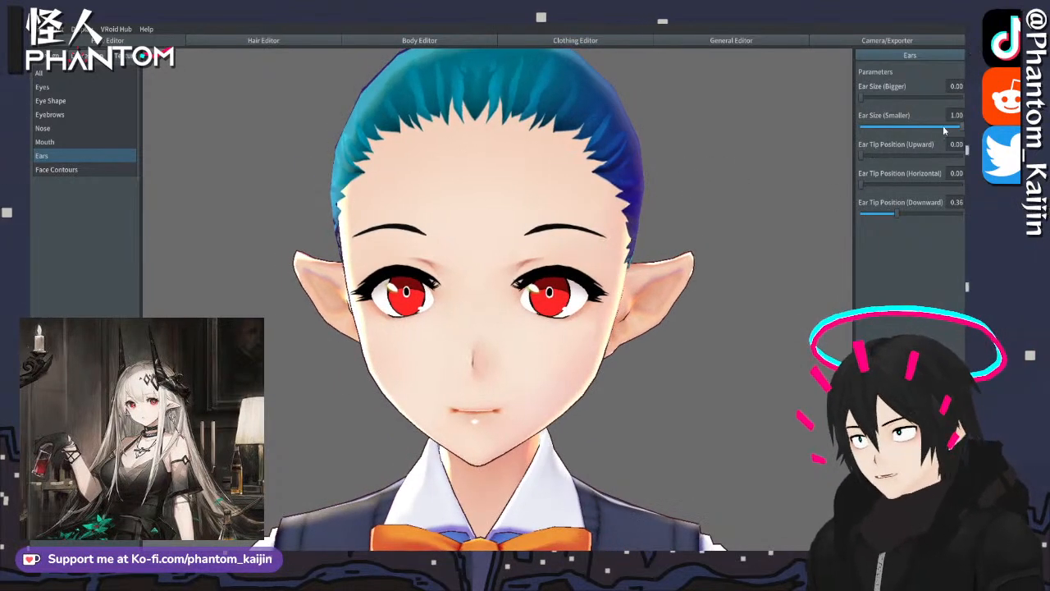
- Reset Ear Size (Smaller) to 0.00 and set Ear Tip Position (Downward) to 0.06
drag(962, 128, 819, 131)
drag(897, 213, 753, 218)
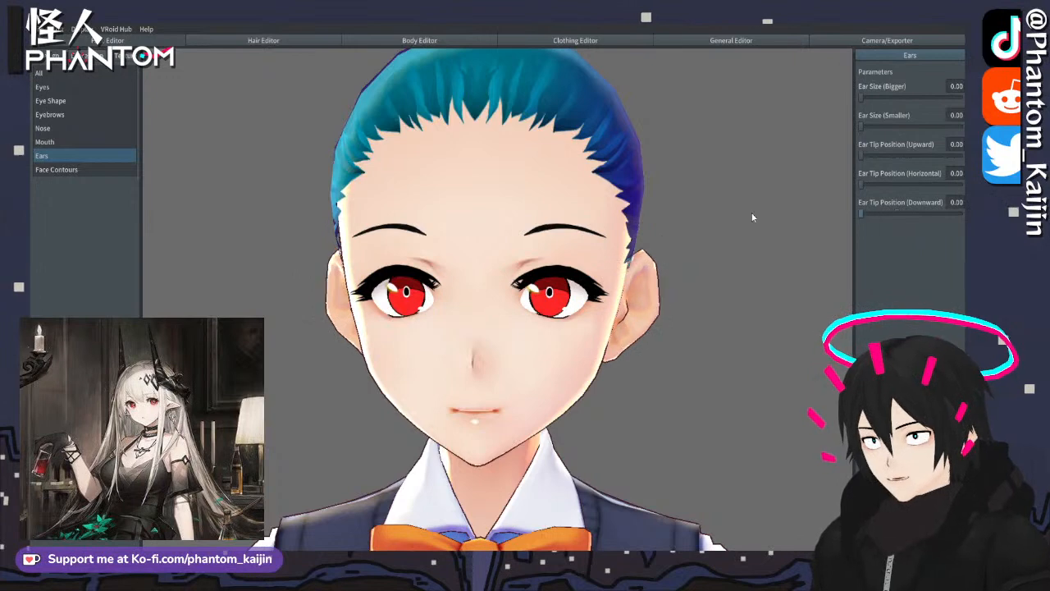
drag(860, 214, 867, 216)
right_drag(730, 232, 737, 232)
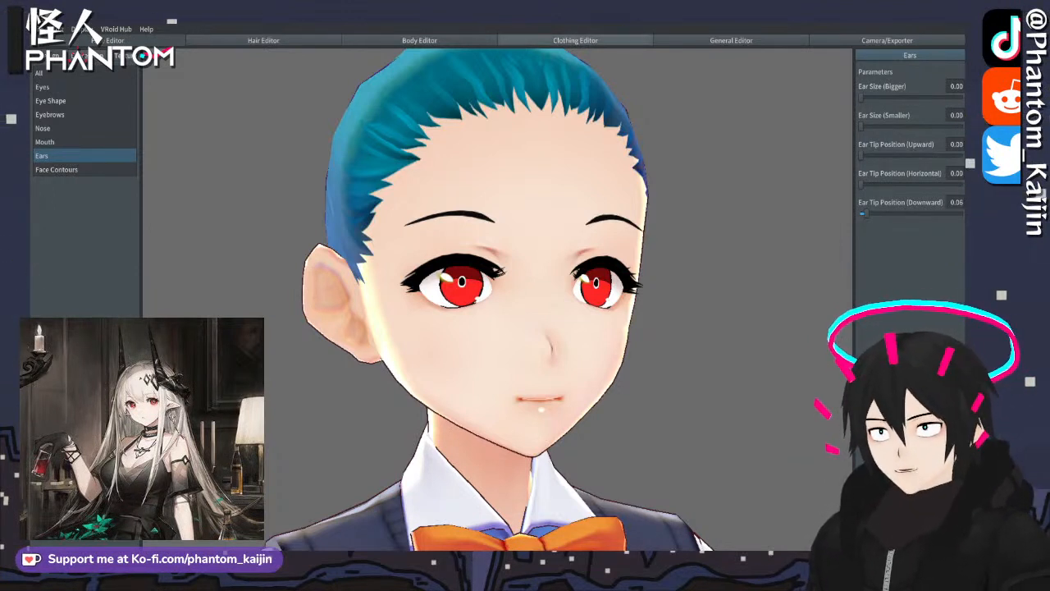
- In the clothing editor, set both Tops and Bottoms to None
click(565, 41)
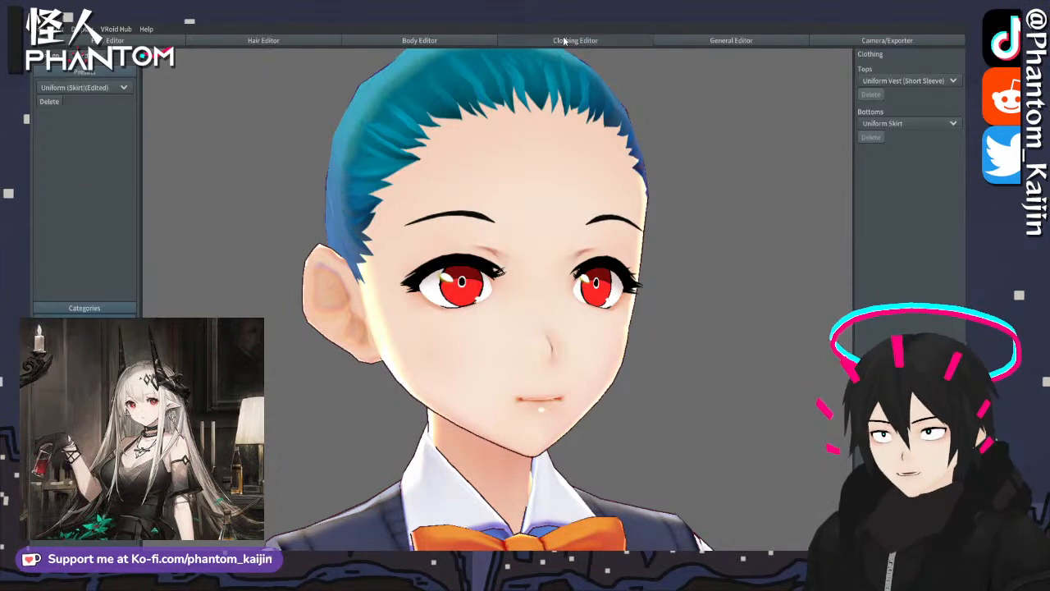
click(903, 80)
click(893, 97)
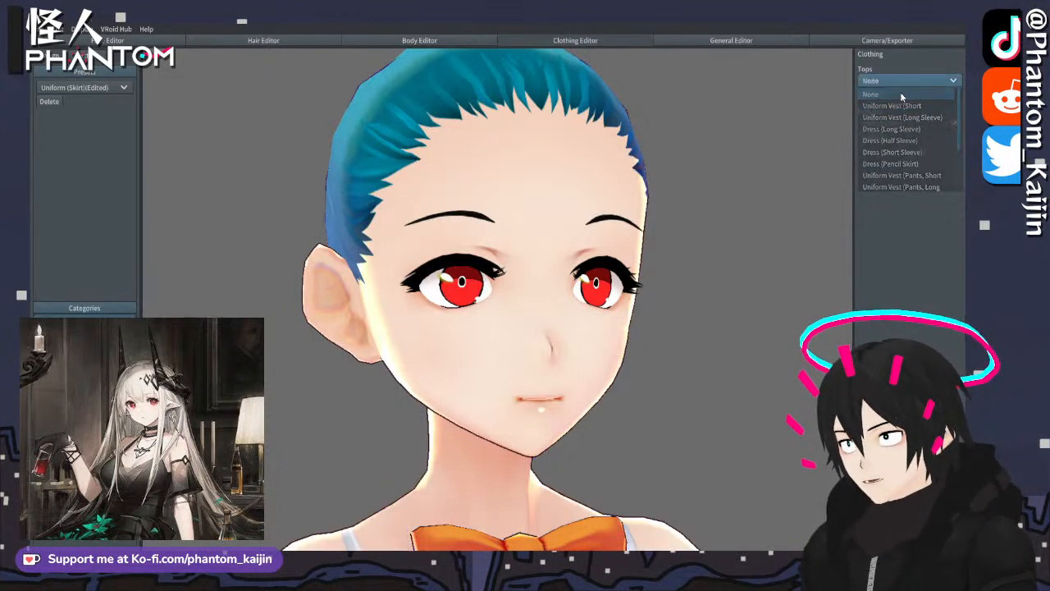
click(908, 123)
click(872, 135)
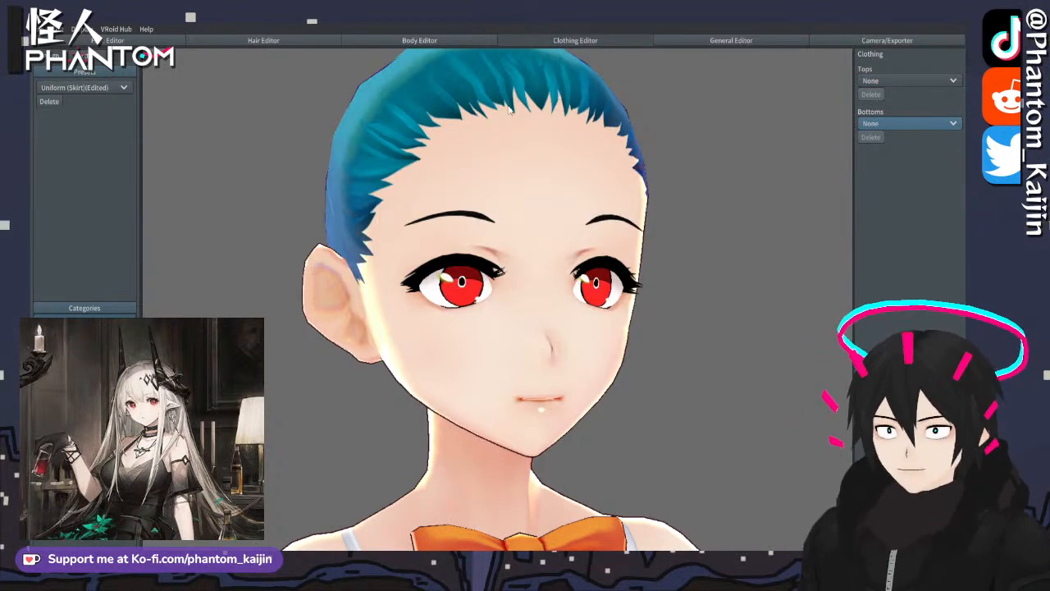
- Apply the Base Model clothing preset and check the bare head and shoulders from several angles
click(87, 89)
click(59, 100)
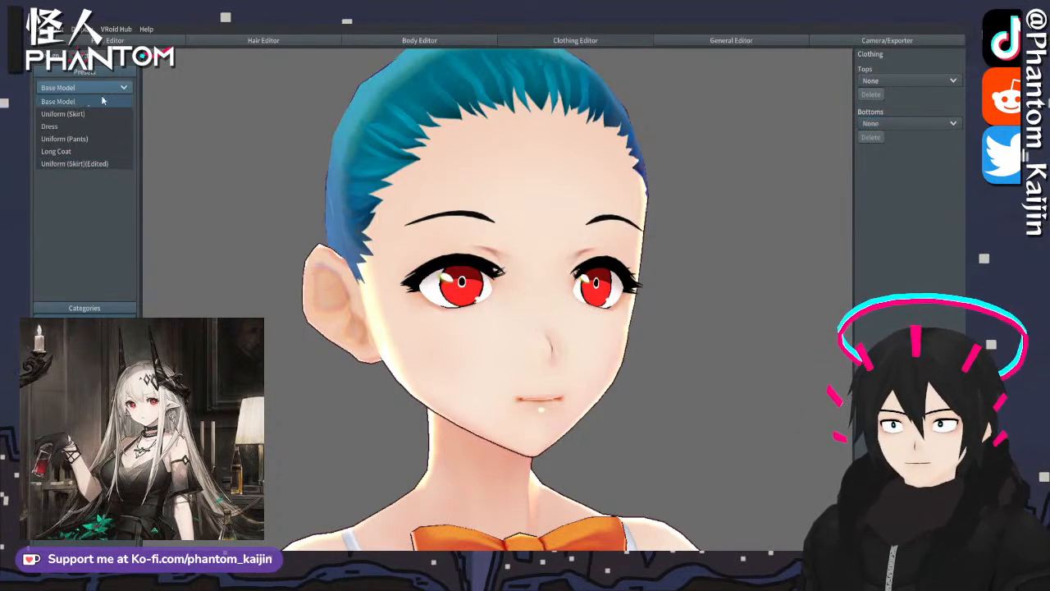
scroll(703, 199, up, 3)
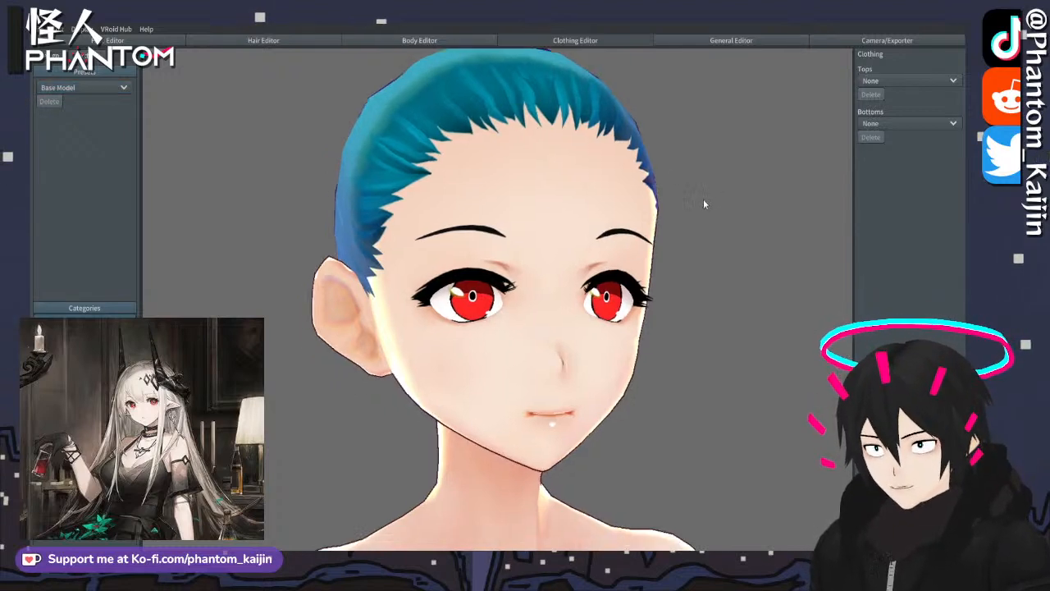
right_drag(703, 201, 705, 206)
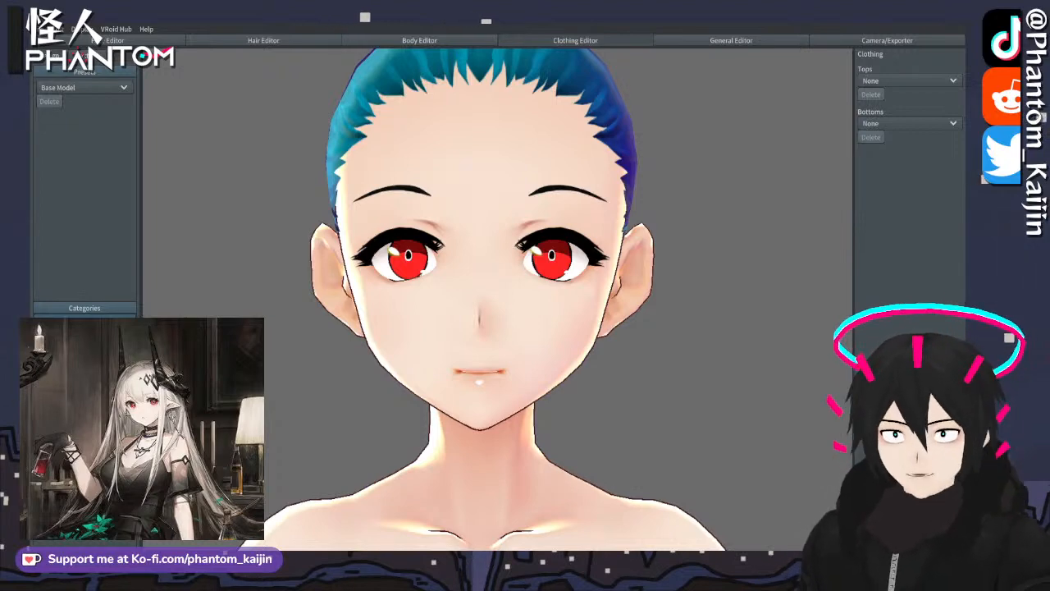
middle_drag(609, 139, 649, 192)
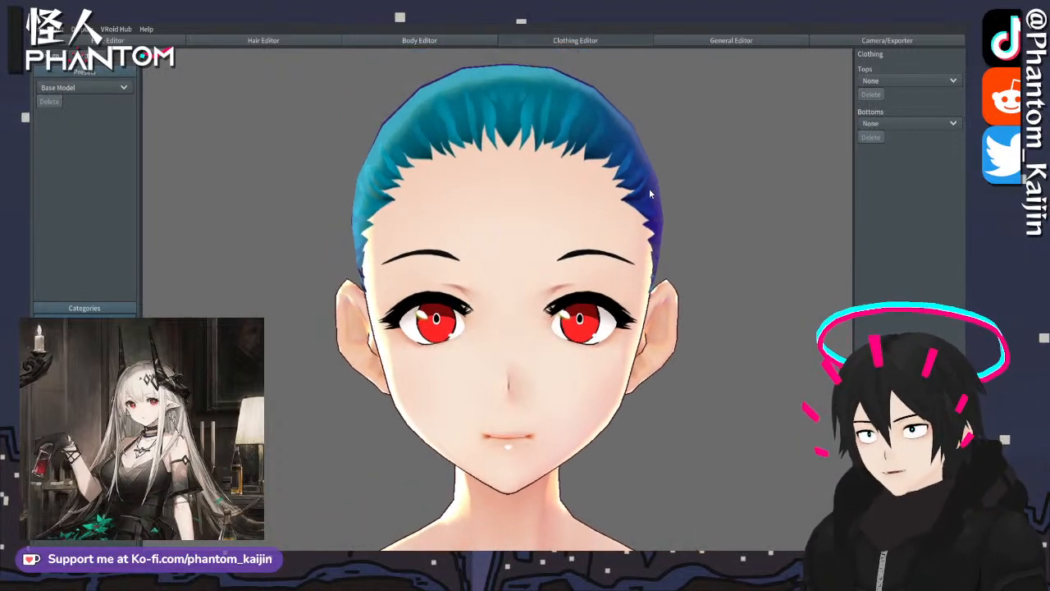
right_drag(649, 193, 673, 194)
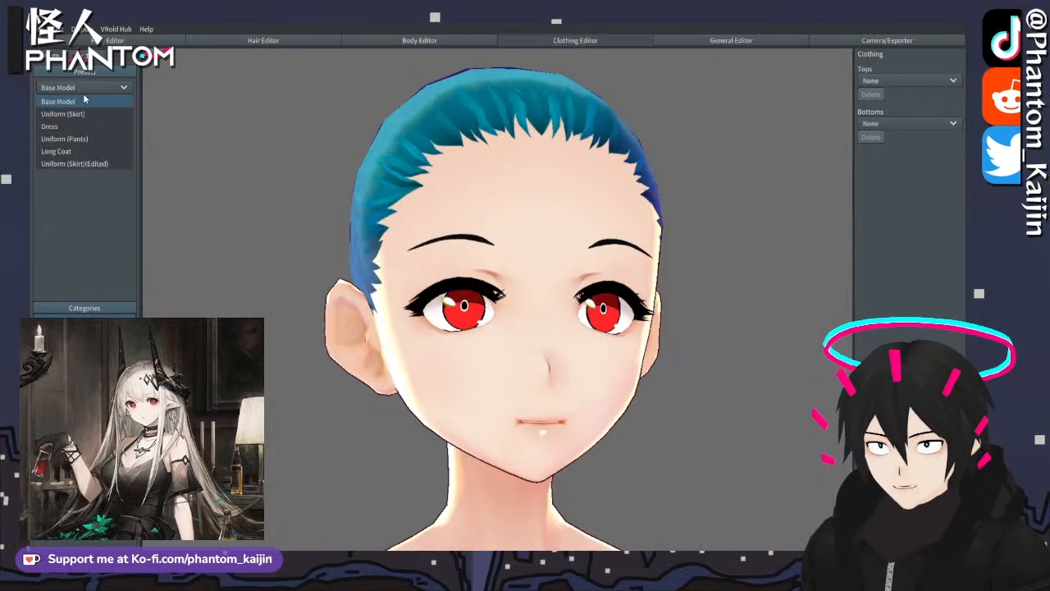
- Apply the Dress clothing preset, keeping Dress (Long Sleeve) as the top, and check the collar and shoulders
click(74, 125)
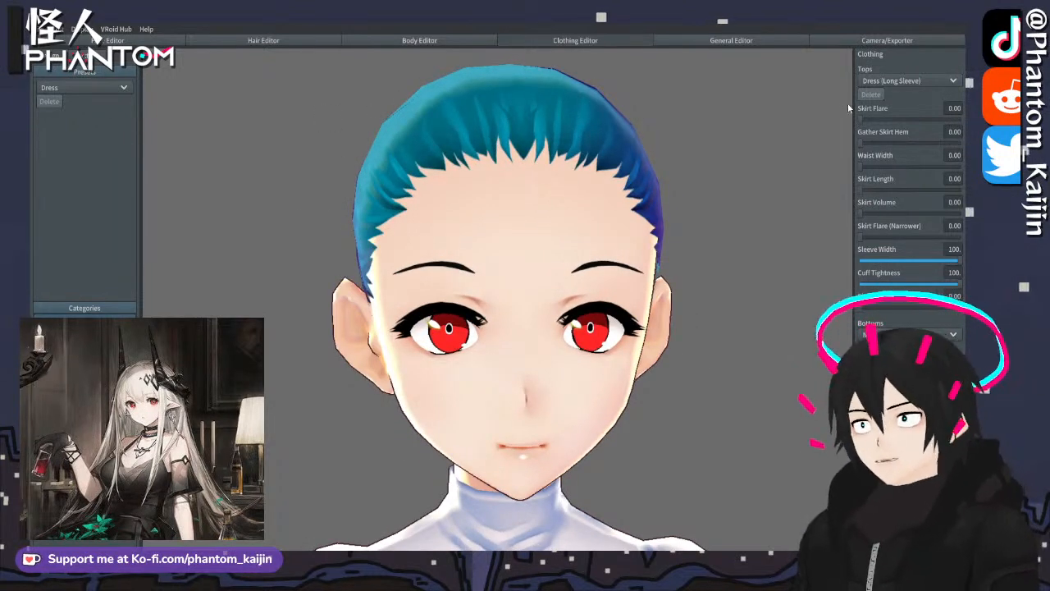
click(903, 80)
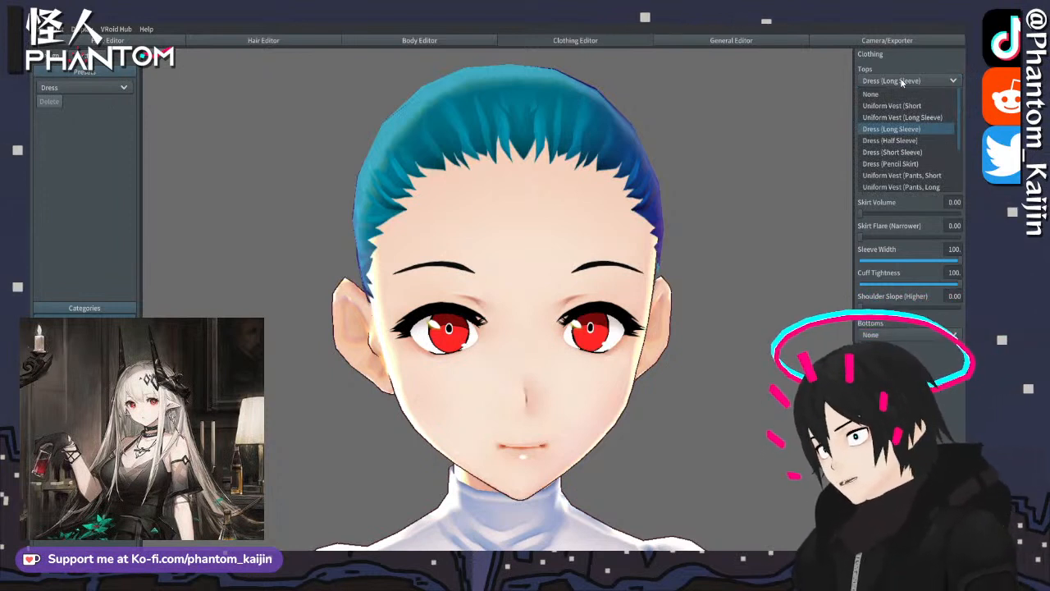
click(894, 129)
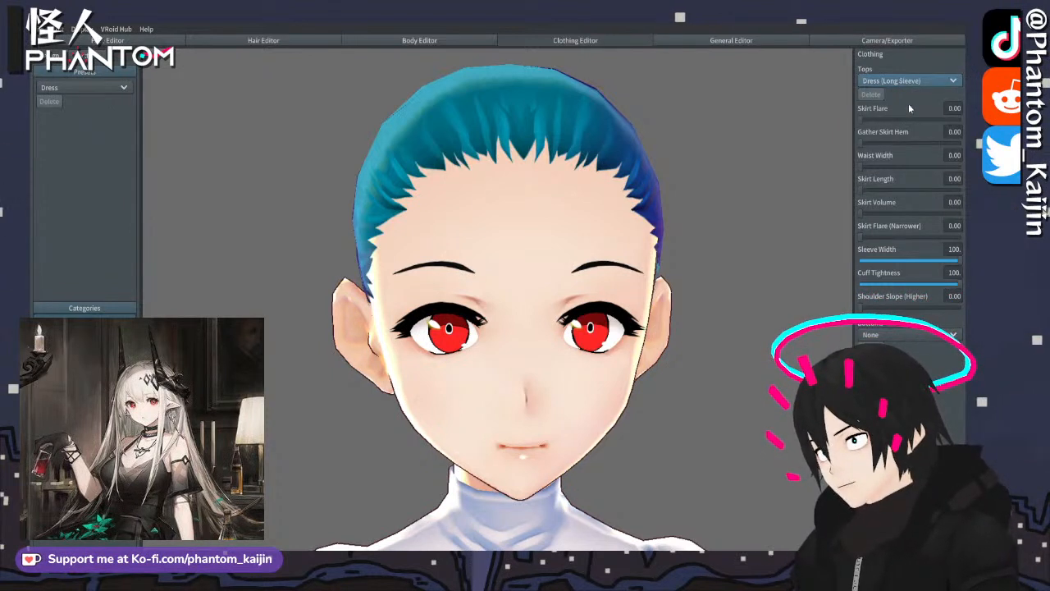
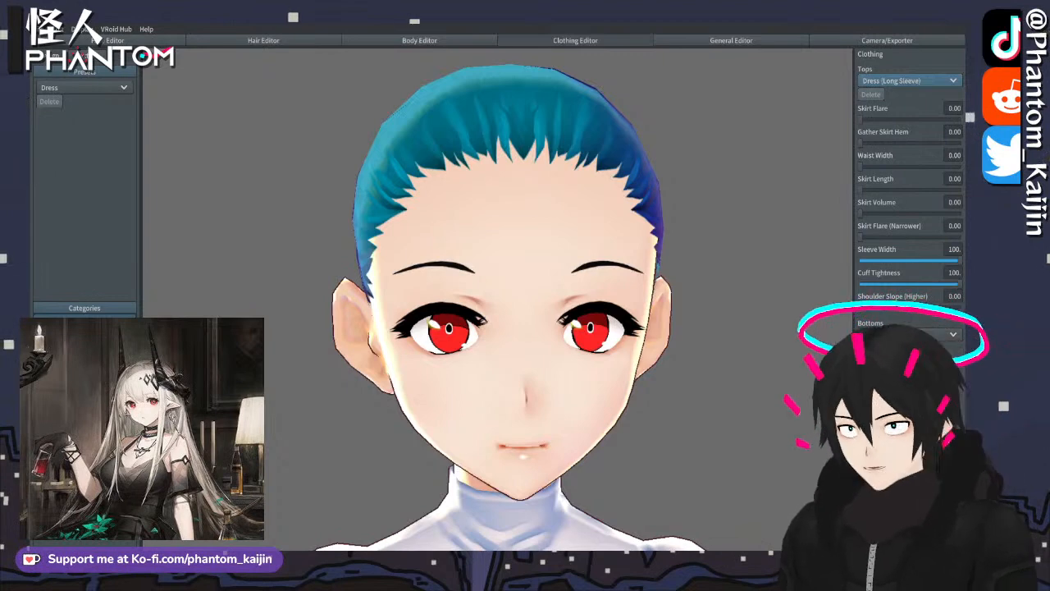
middle_drag(558, 152, 552, 89)
right_drag(706, 197, 496, 342)
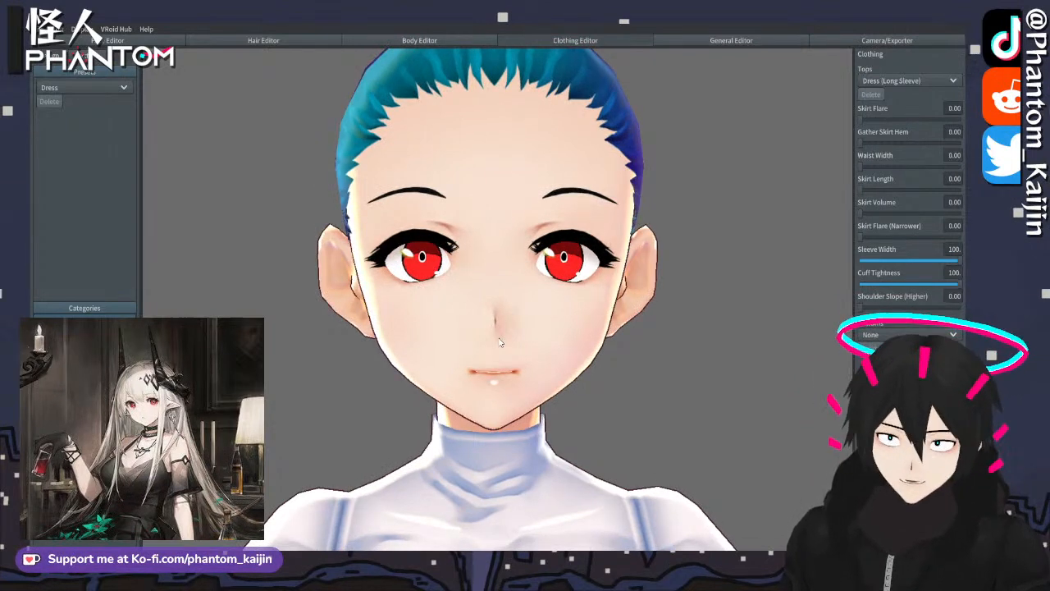
mouse_move(499, 341)
right_down()
mouse_move(527, 339)
mouse_move(496, 338)
right_up()
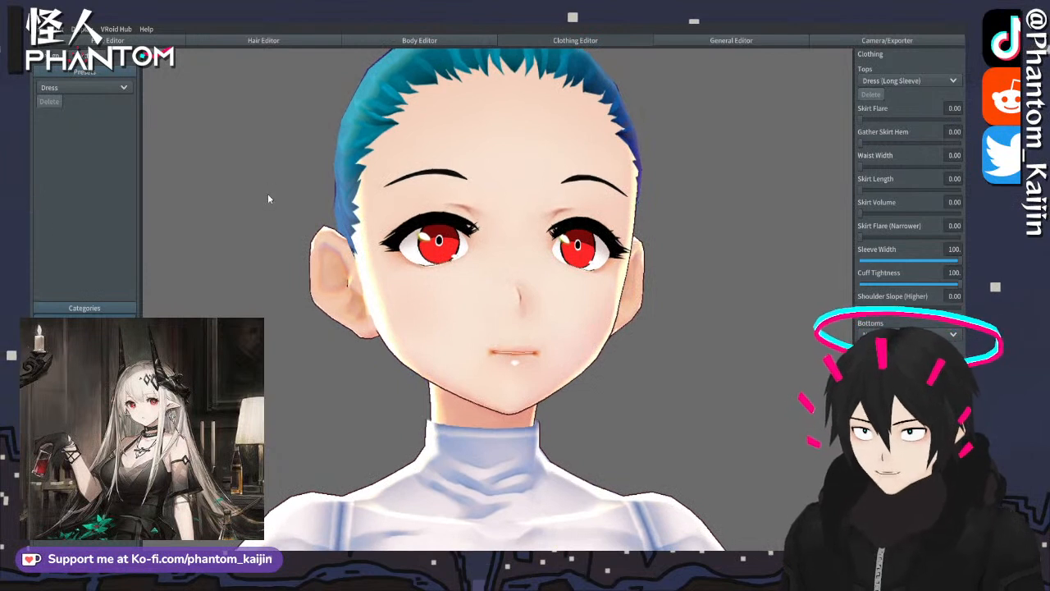
- In the face editor's Mouth parameters, set Mouth Width (Narrower) to 0.65 and check the mouth from the side
click(106, 40)
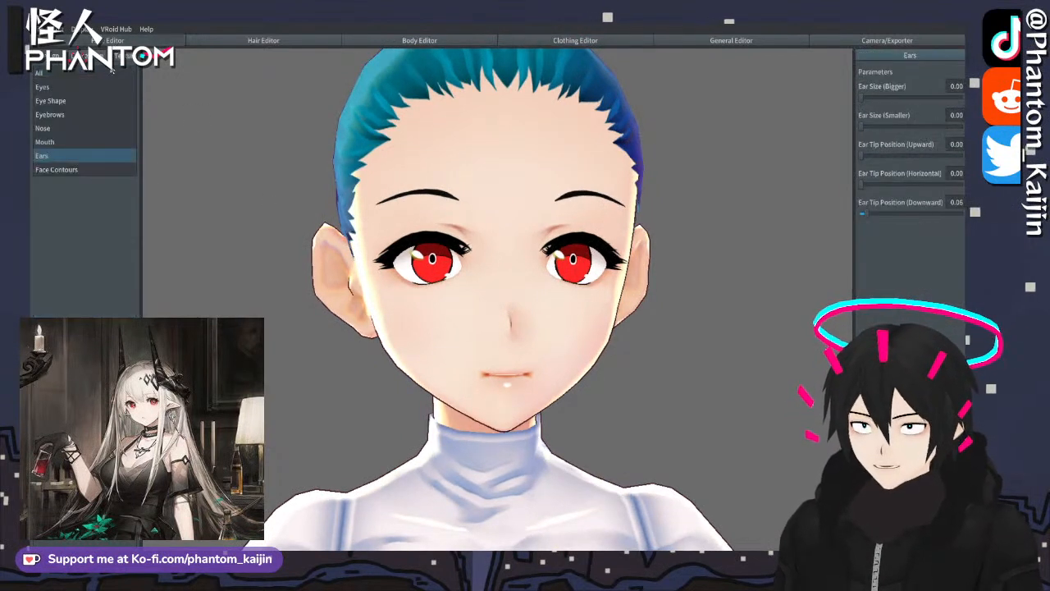
click(54, 145)
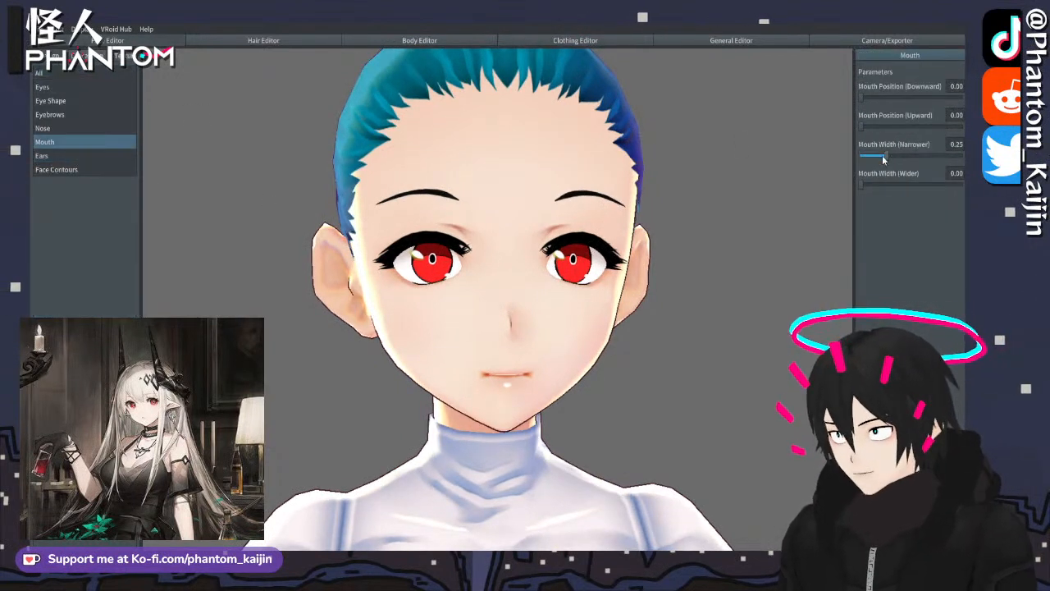
drag(884, 160, 919, 163)
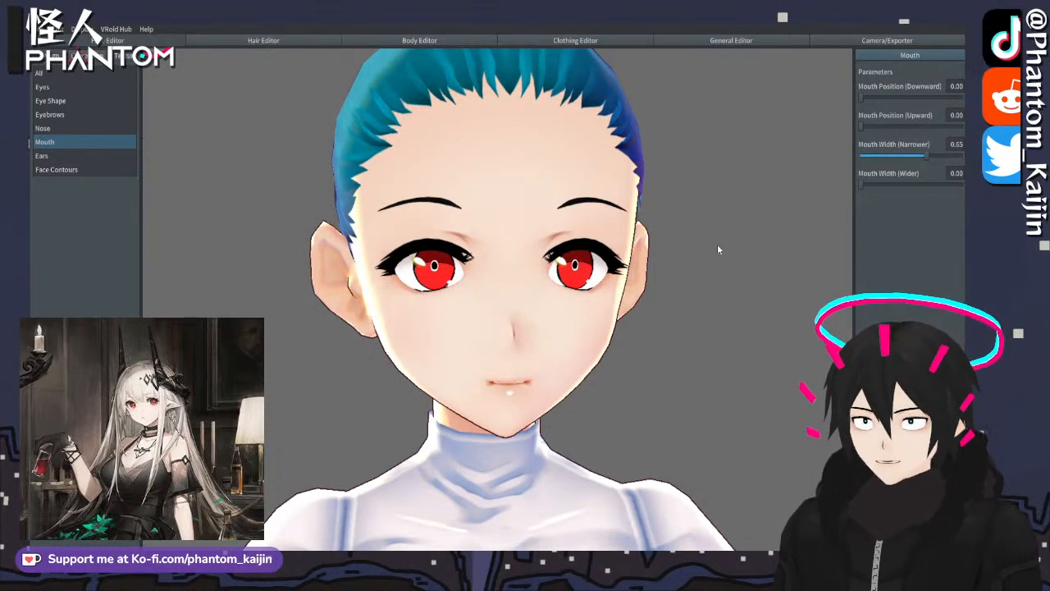
right_drag(279, 233, 260, 232)
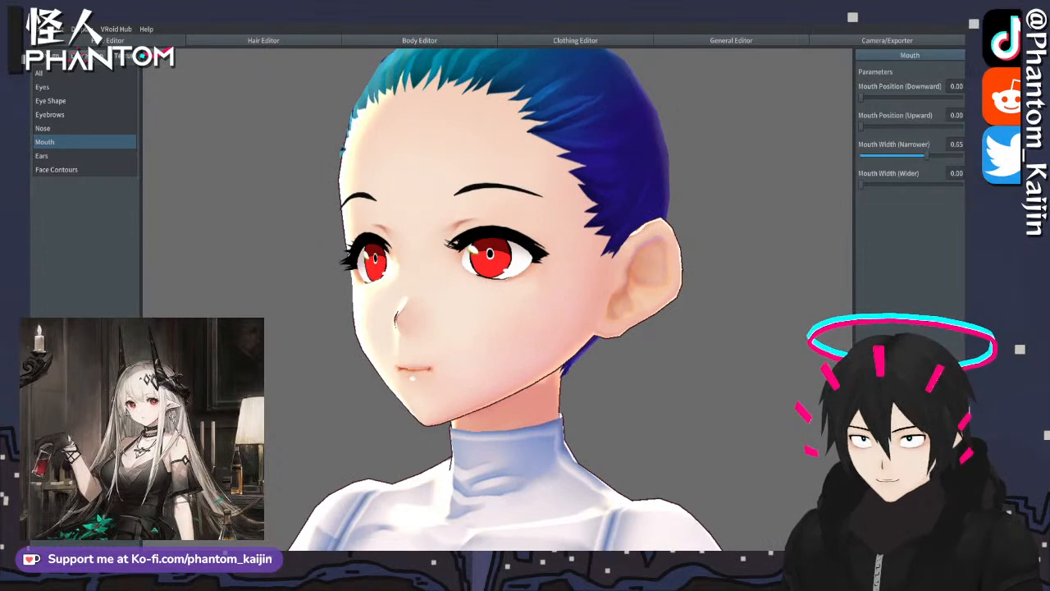
- Preview the FUN, SORROW, ANGRY and JOY facial expressions on the model
click(87, 55)
right_drag(404, 147, 438, 152)
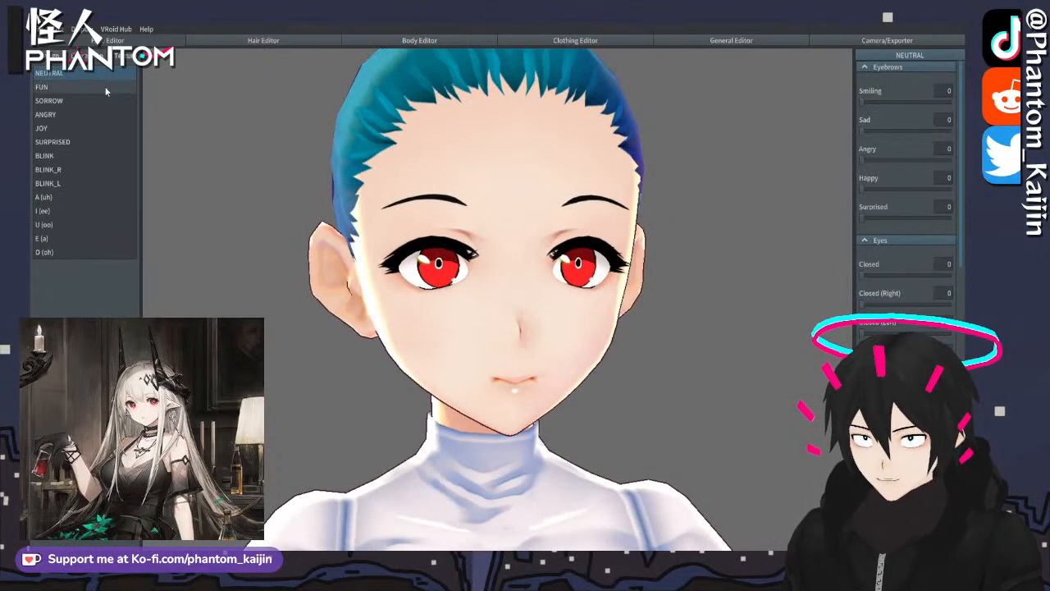
click(49, 87)
right_drag(350, 144, 269, 147)
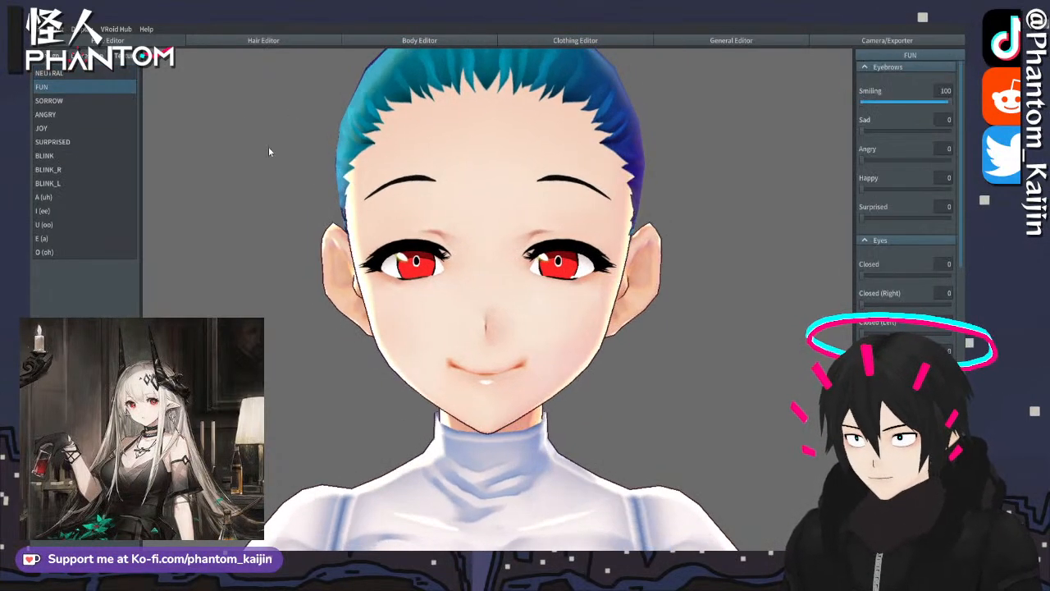
click(79, 101)
click(78, 113)
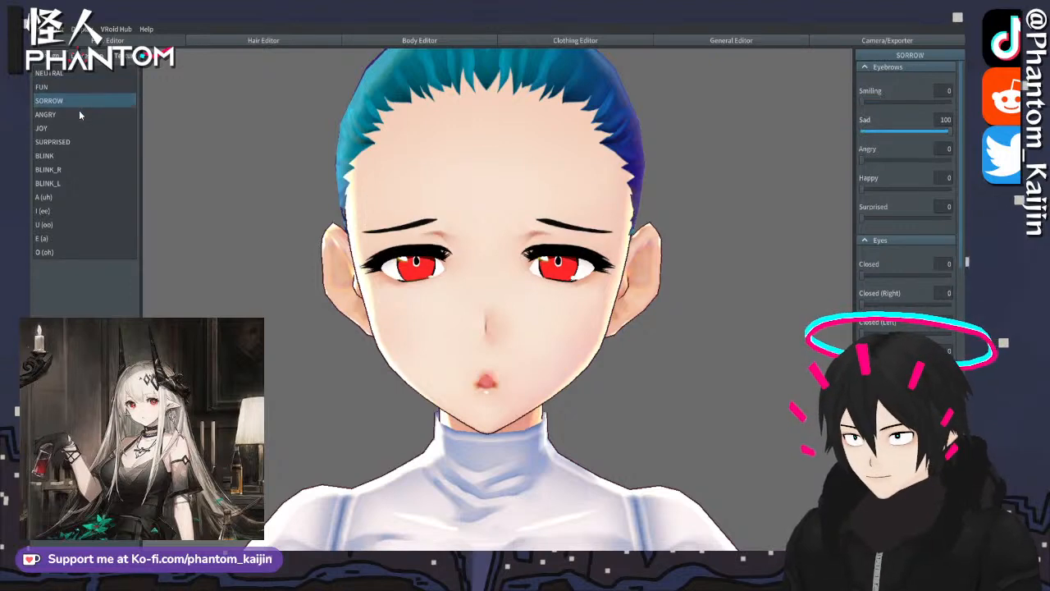
click(81, 128)
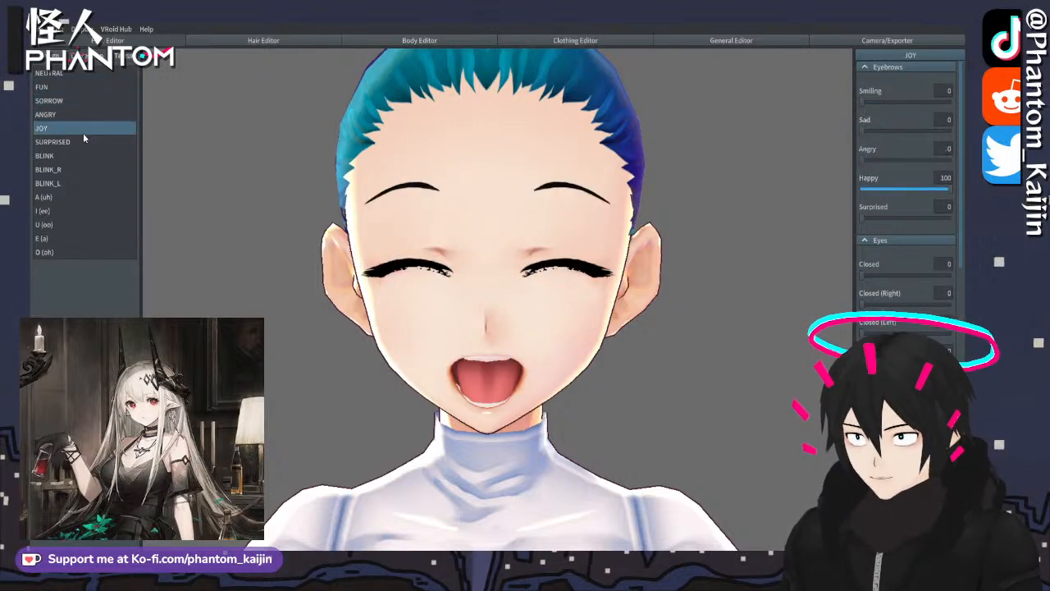
mouse_move(320, 185)
right_down()
mouse_move(347, 182)
mouse_move(306, 188)
mouse_move(318, 188)
right_up()
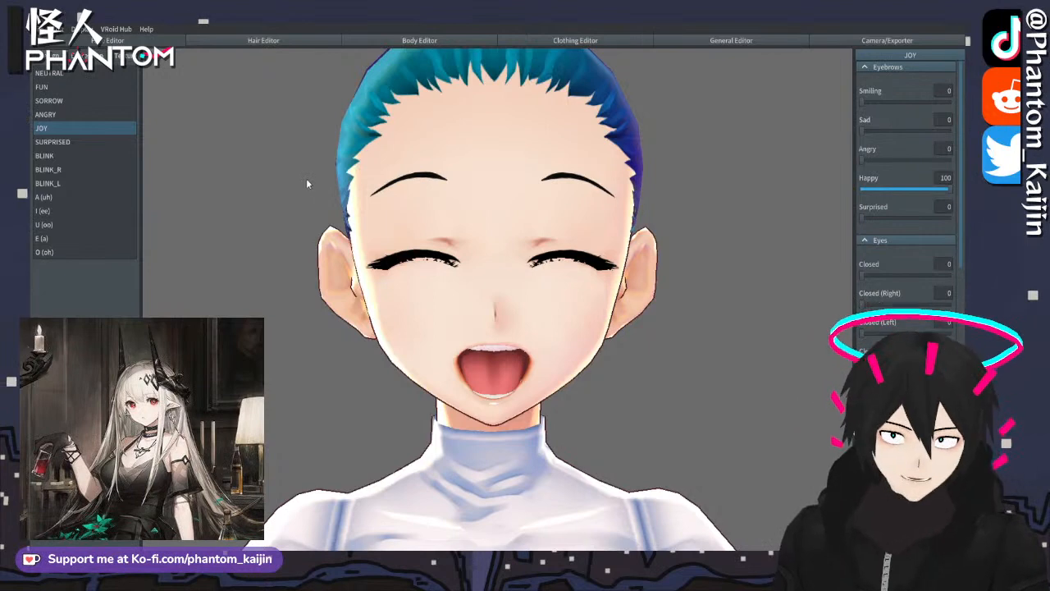
- Preview the SURPRISED, BLINK, BLINK_R and BLINK_L expressions while viewing the face from different angles
click(64, 142)
right_drag(263, 180, 316, 178)
click(83, 155)
right_drag(188, 171, 305, 182)
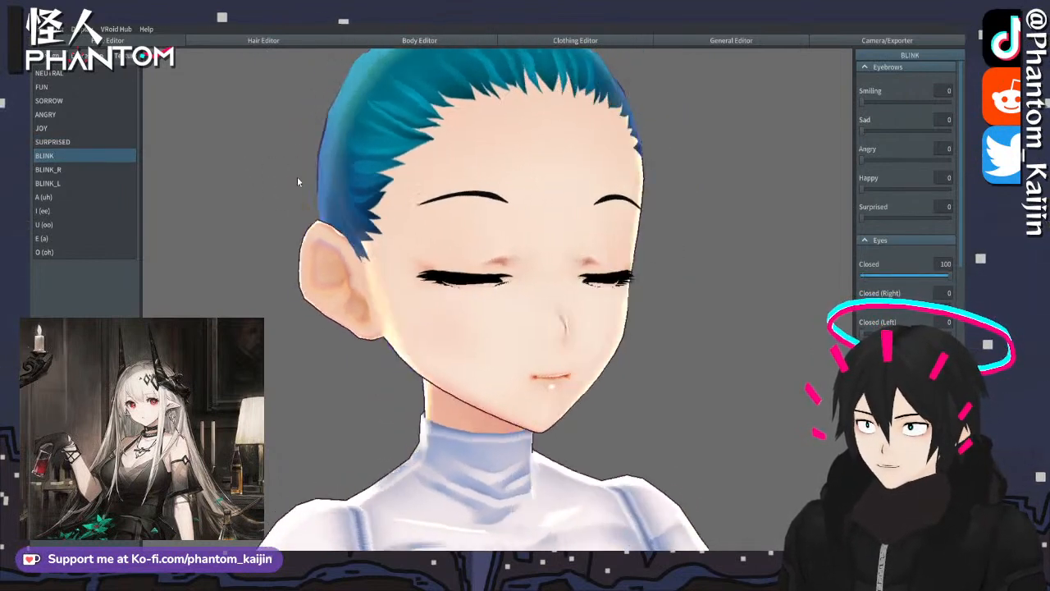
click(99, 171)
click(90, 183)
- Preview the A, I, U, E and O mouth shapes from different angles
click(82, 197)
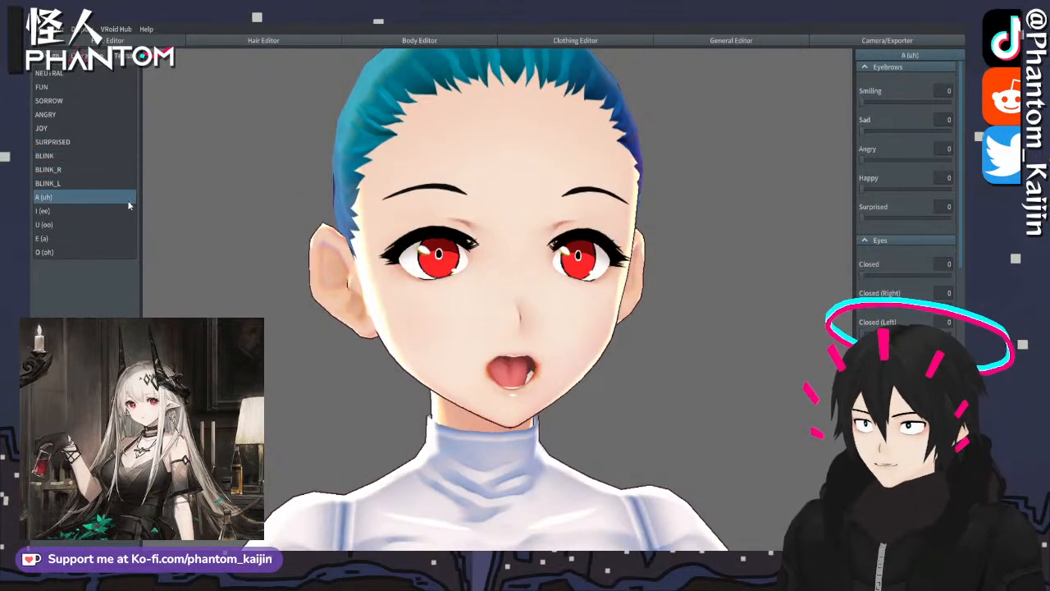
right_drag(189, 195, 245, 193)
click(80, 211)
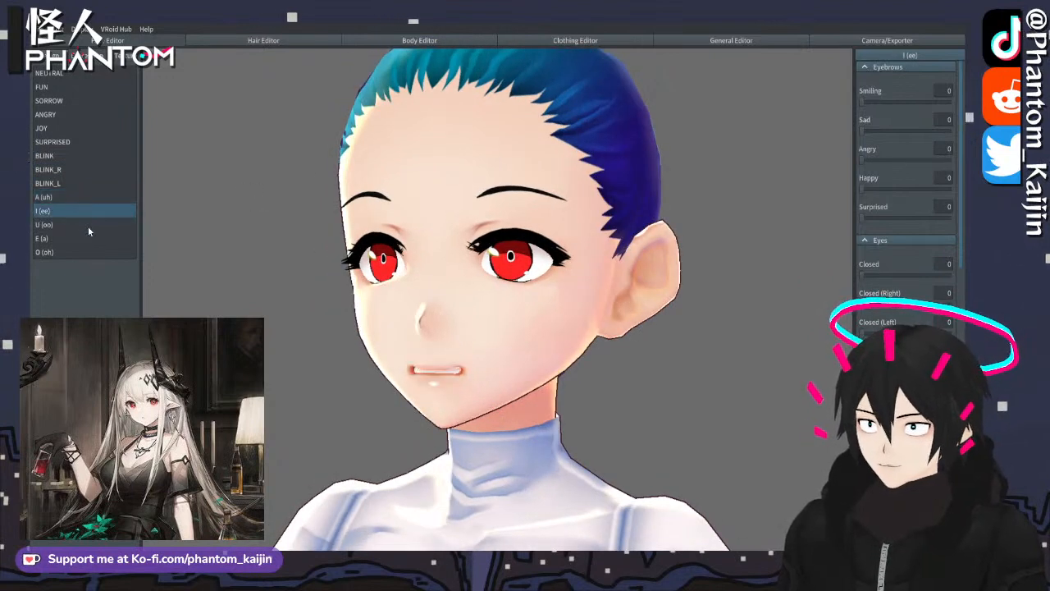
click(87, 225)
right_drag(250, 245, 269, 242)
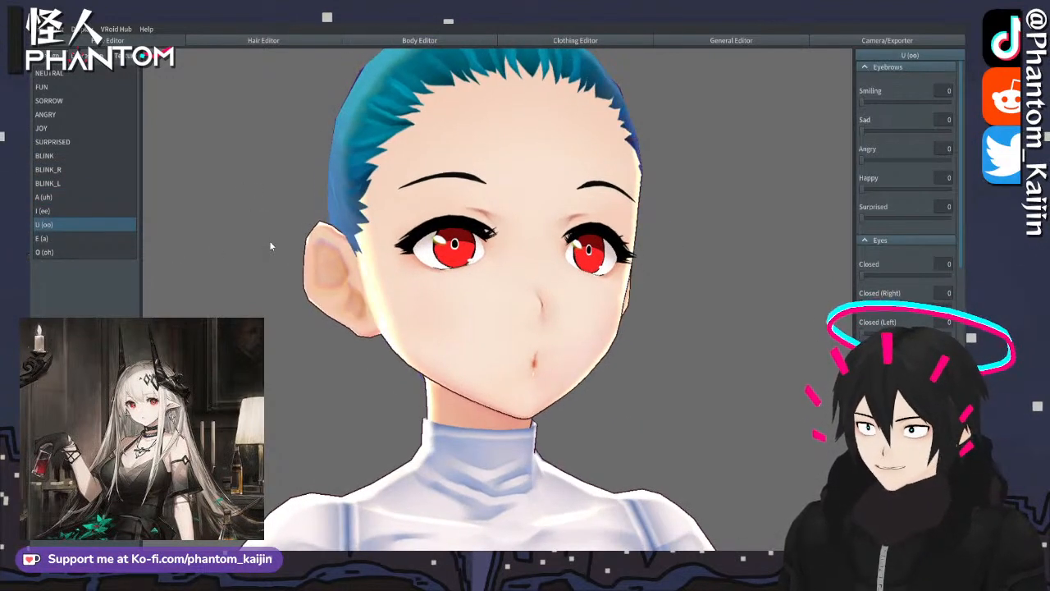
click(49, 239)
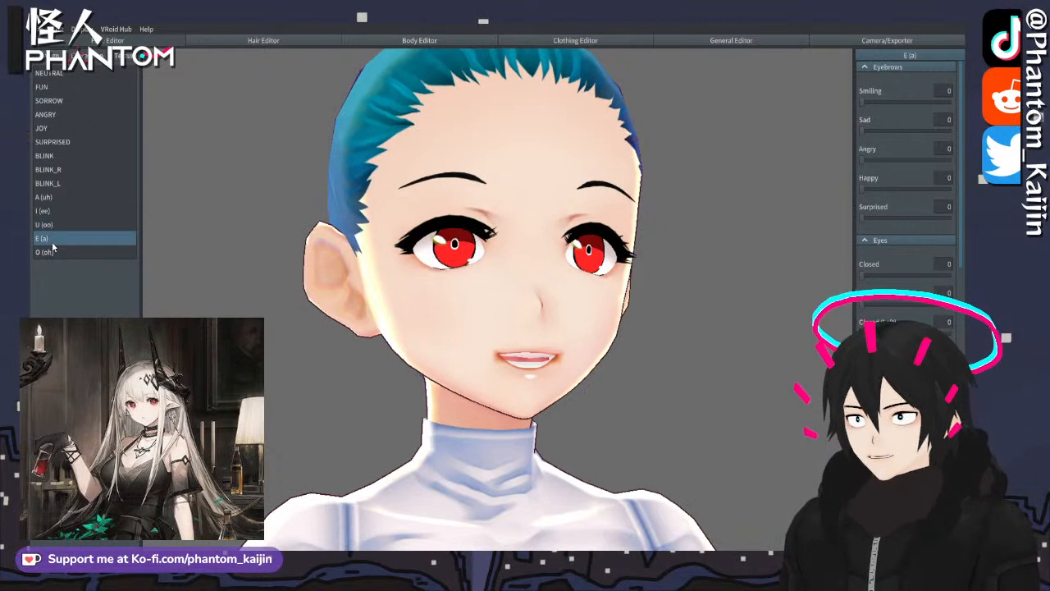
click(48, 253)
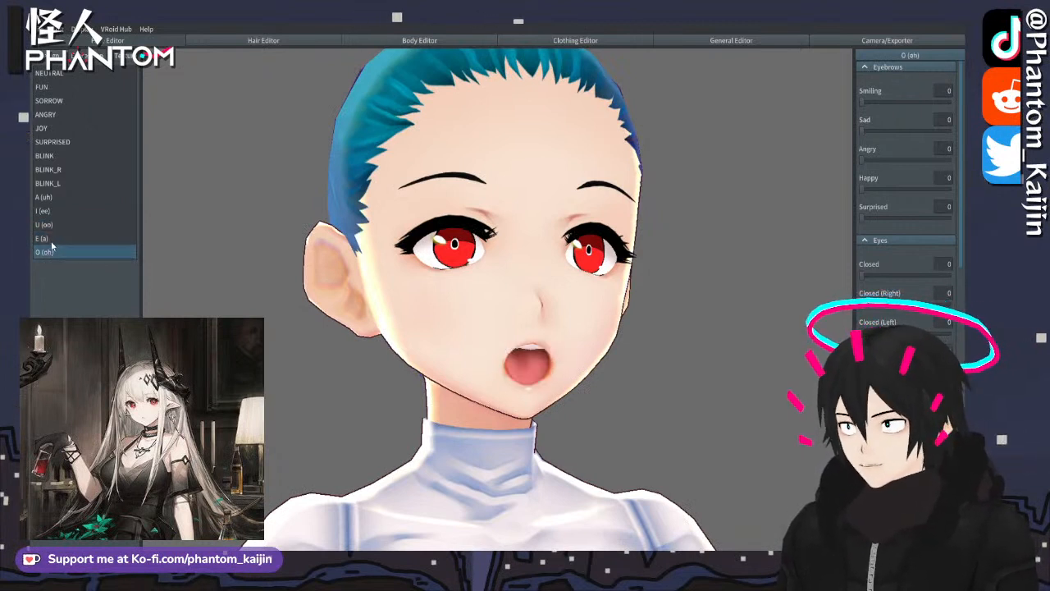
- Return the expression to NEUTRAL, leave the expression settings and open the hair editor
click(45, 239)
click(45, 225)
click(51, 73)
click(51, 55)
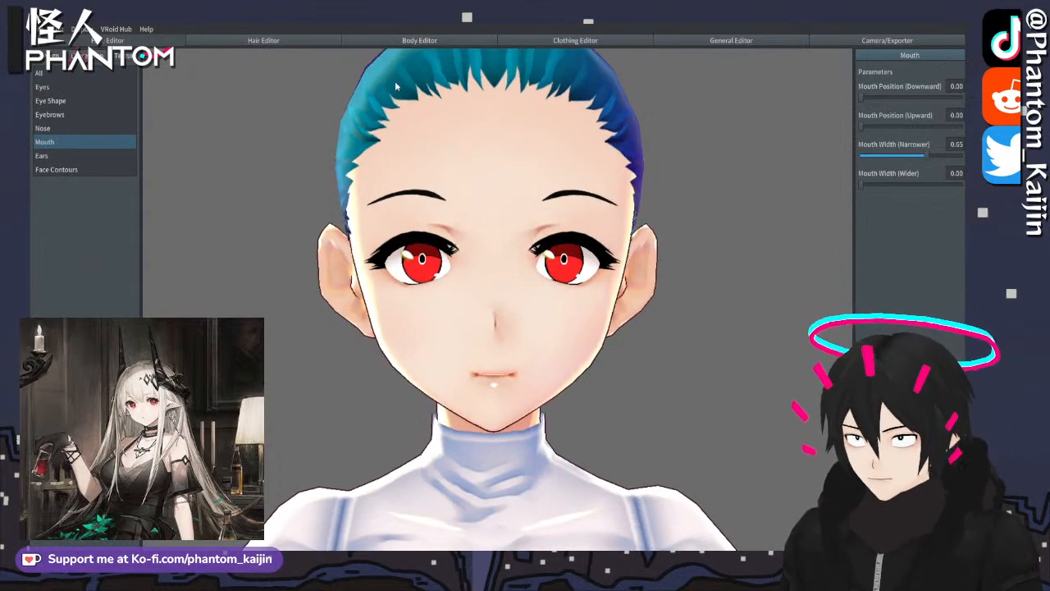
click(263, 40)
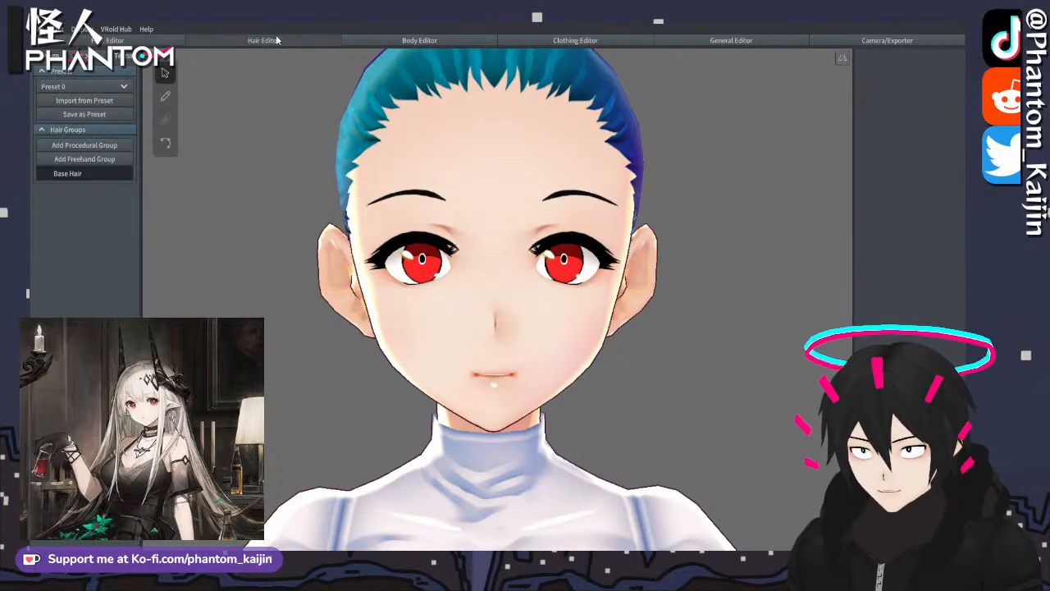
- Recheck the JOY, ANGRY, SORROW and FUN facial expressions on the whole head
middle_drag(530, 136, 487, 153)
scroll(498, 162, down, 1)
scroll(497, 162, down, 2)
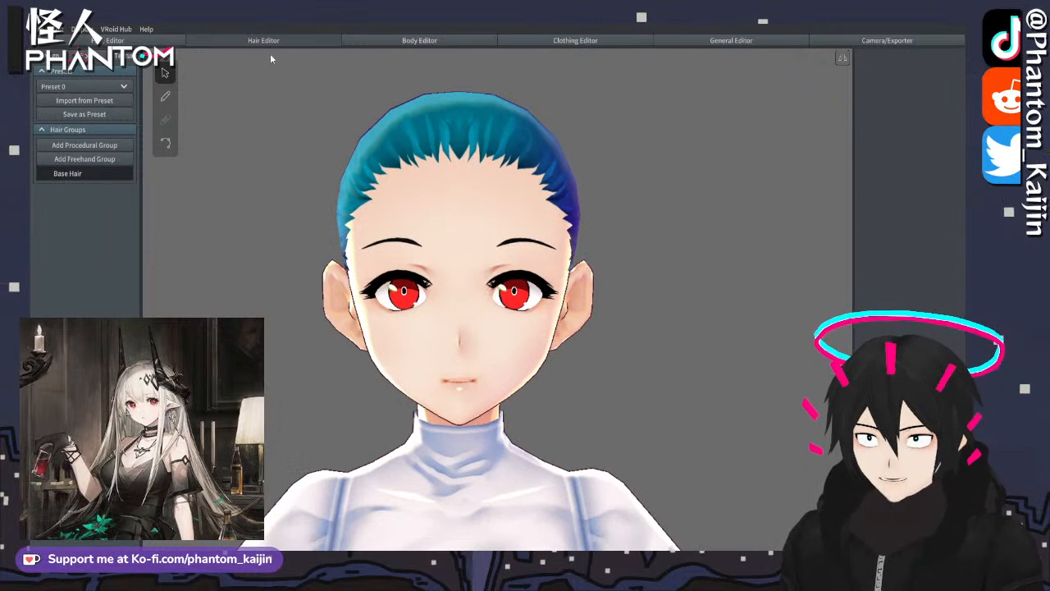
click(115, 41)
click(77, 181)
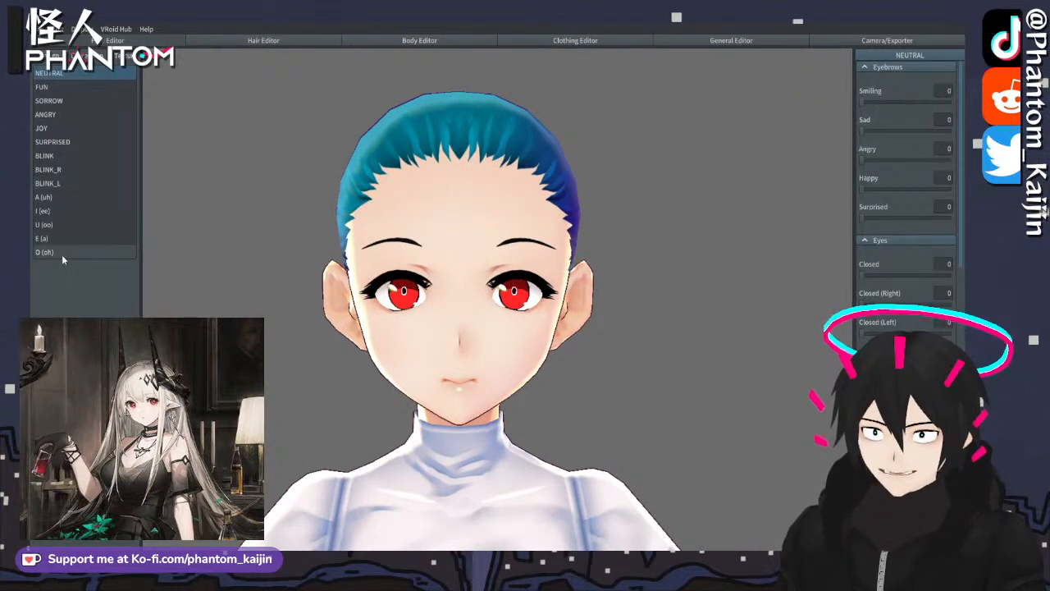
click(57, 130)
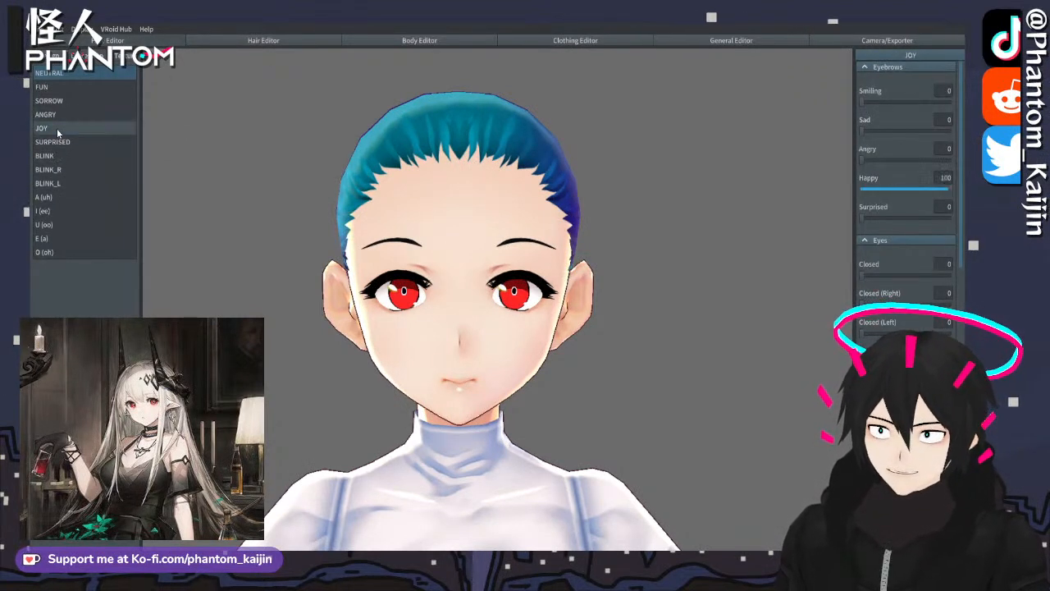
click(61, 114)
click(68, 102)
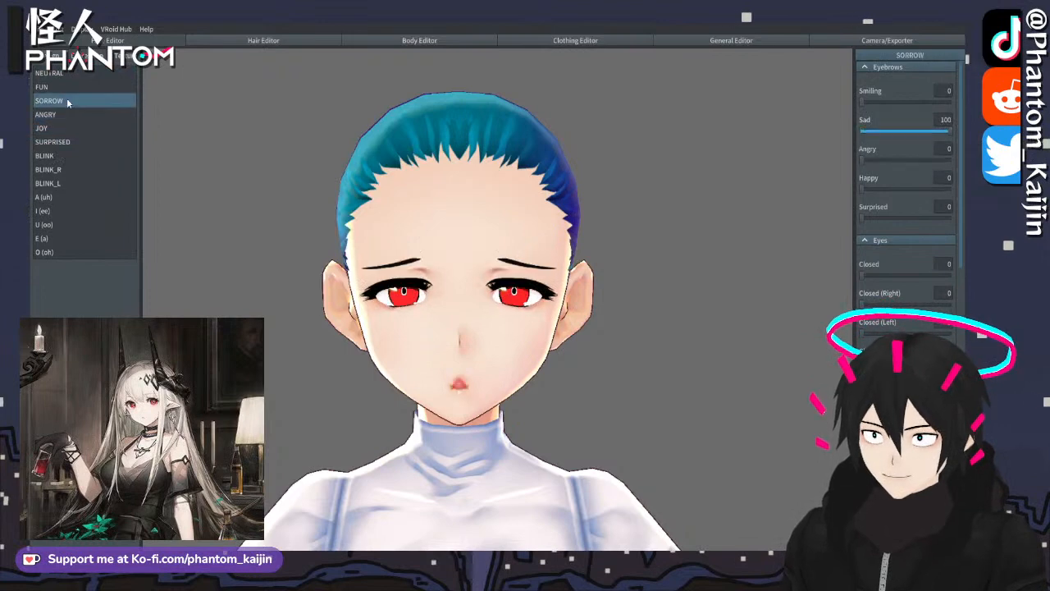
click(57, 87)
right_drag(361, 216, 384, 222)
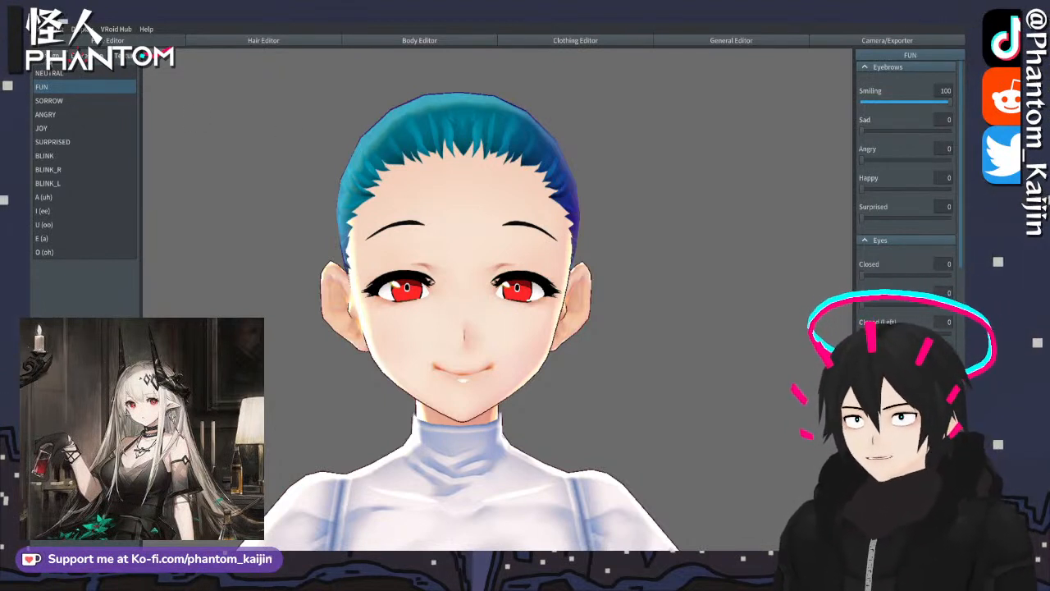
- Reset the expression to NEUTRAL, leave the expression settings and switch to the hair editor
click(61, 74)
click(51, 55)
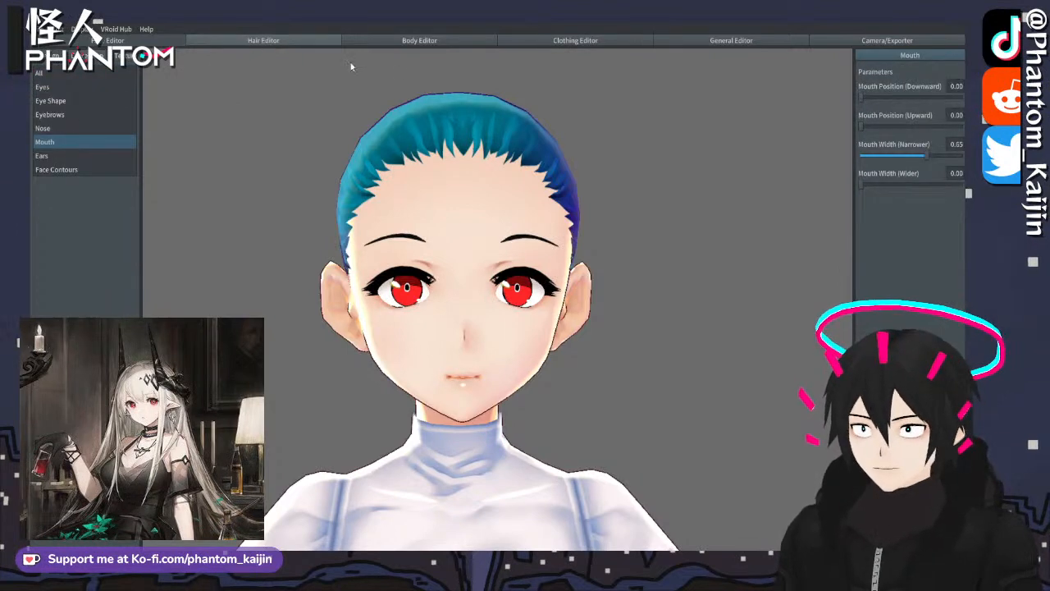
mouse_move(541, 123)
right_down()
mouse_move(553, 123)
mouse_move(536, 120)
right_up()
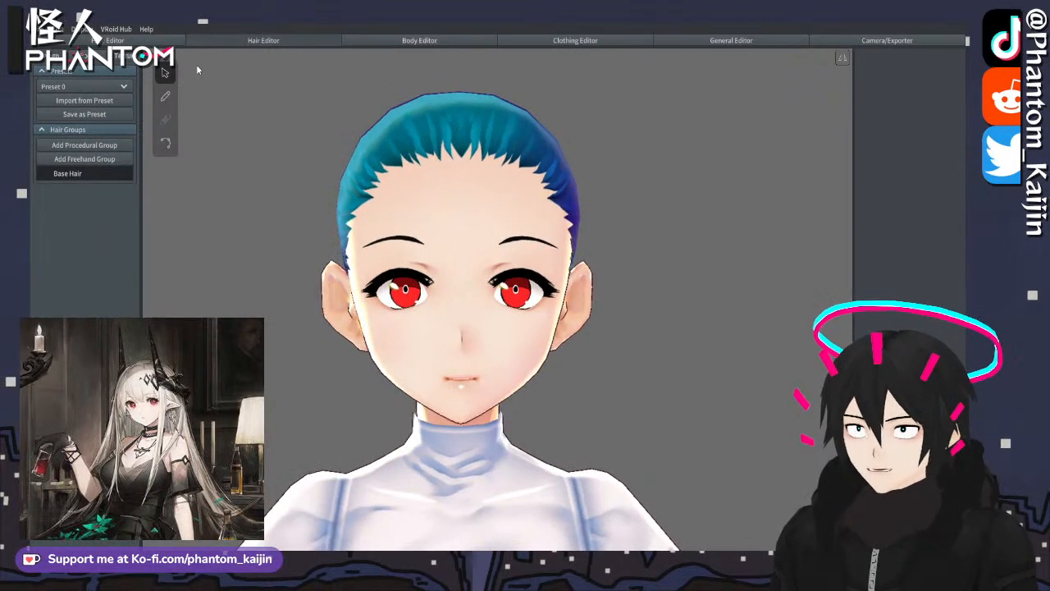
- Go back to the face parameters and reduce the Eye Width (Larger) value to 0.16
click(119, 40)
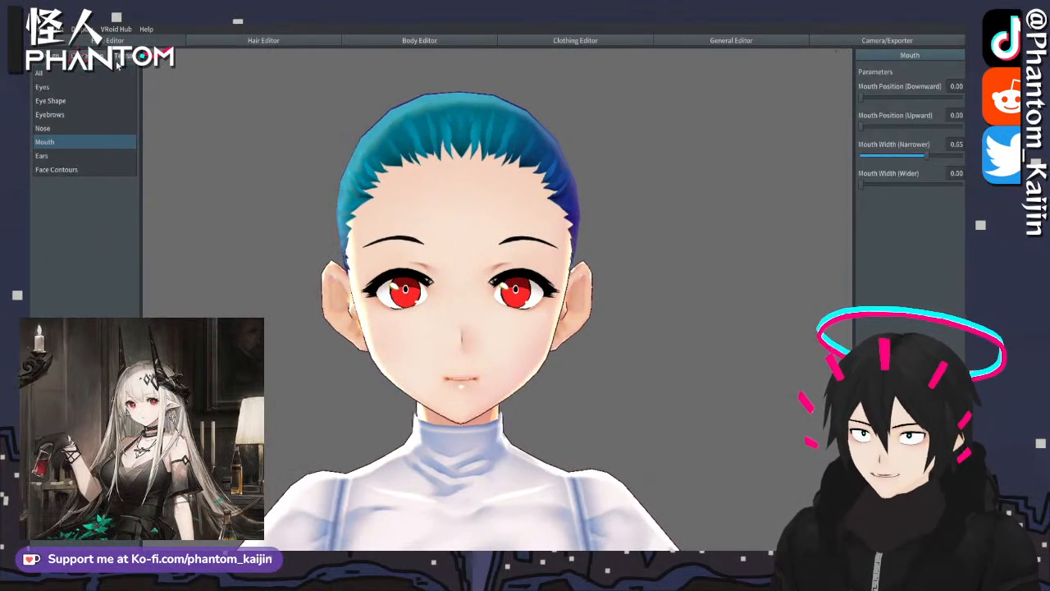
click(72, 87)
click(72, 104)
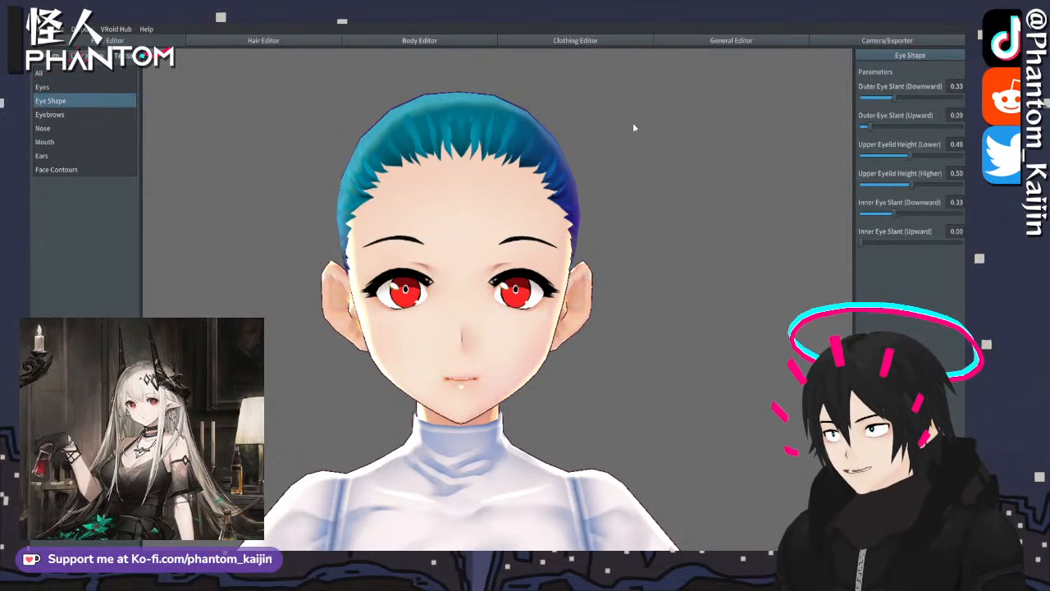
click(73, 87)
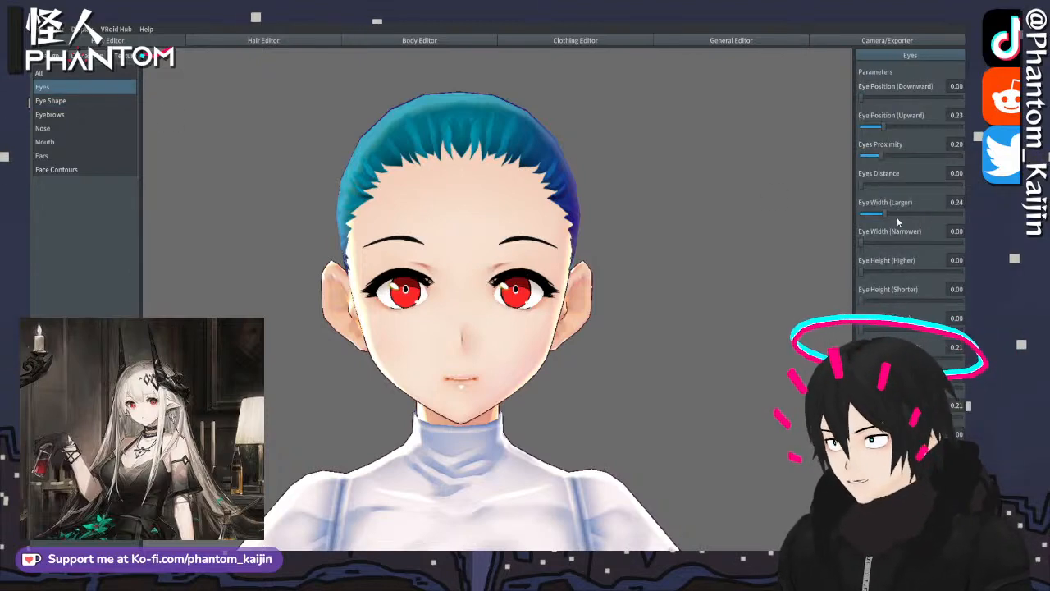
drag(883, 214, 877, 213)
right_drag(739, 225, 786, 237)
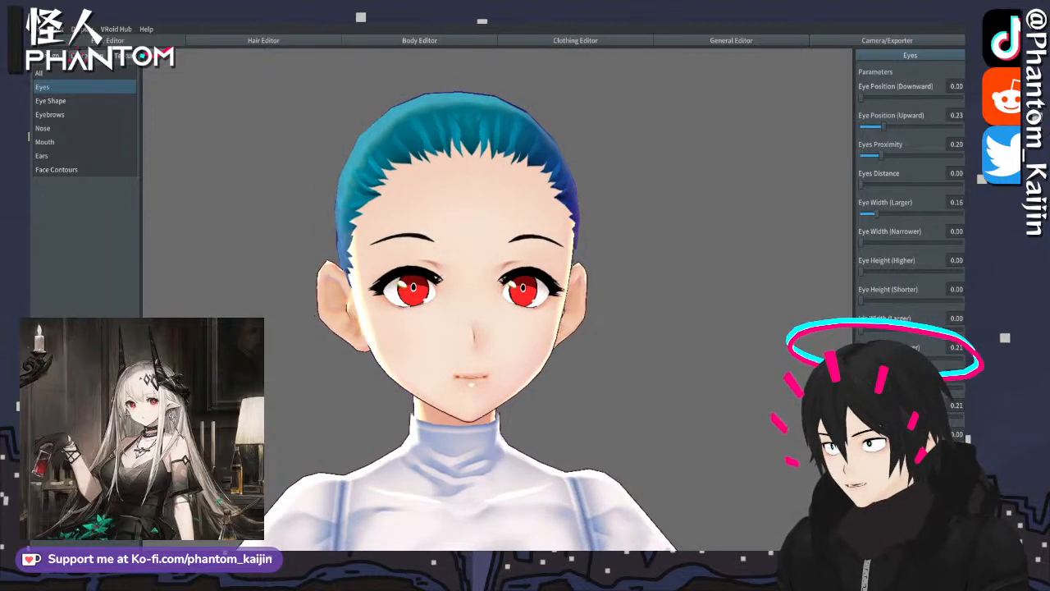
- Set the narrower iris width to 0.15 and the shorter iris height to 0.14, then reopen the hair editor
drag(882, 417, 875, 417)
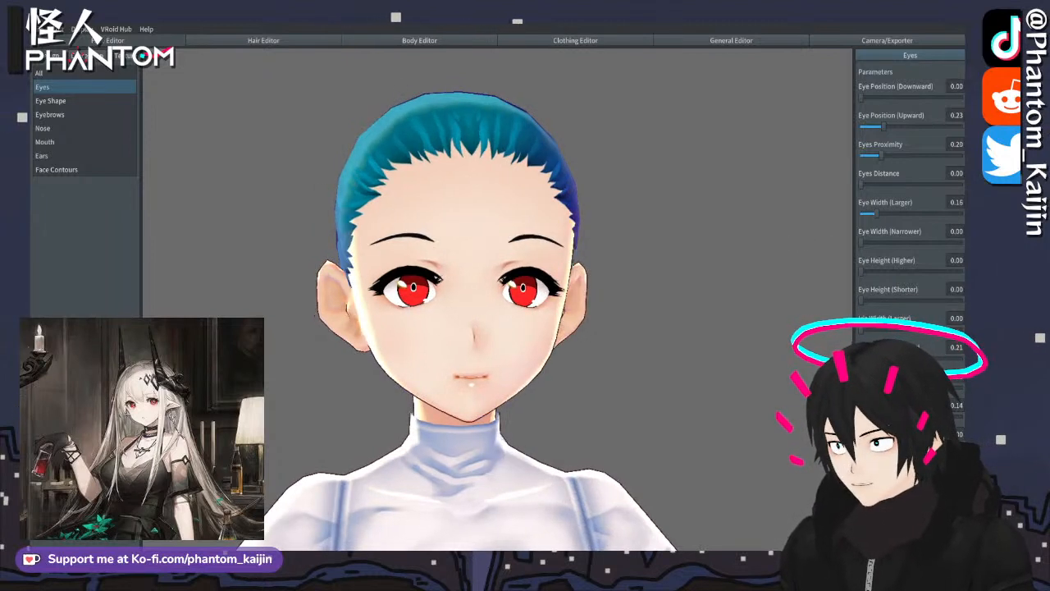
drag(882, 359, 876, 359)
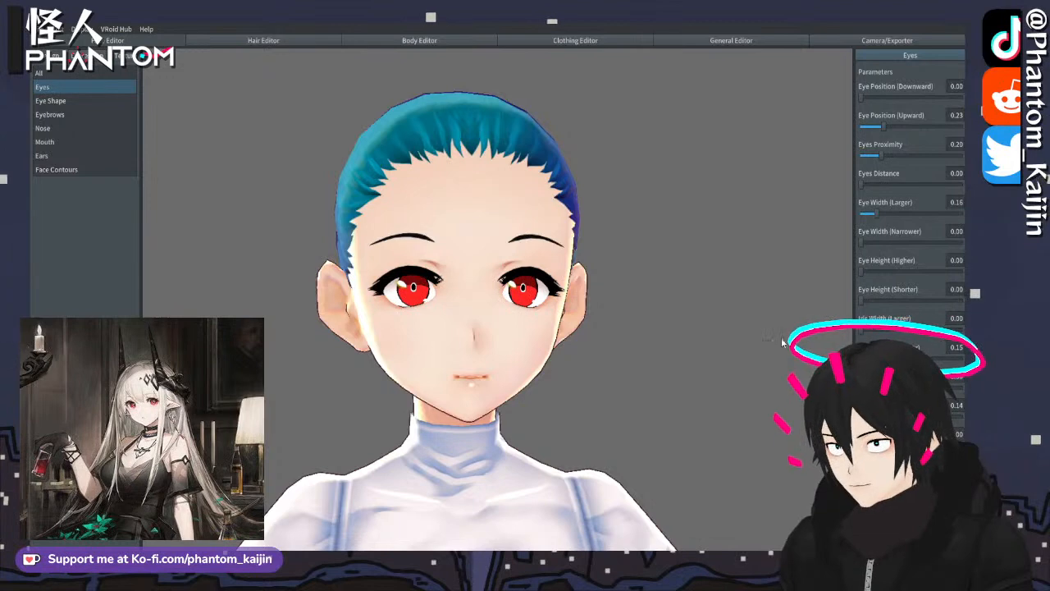
right_drag(783, 342, 760, 343)
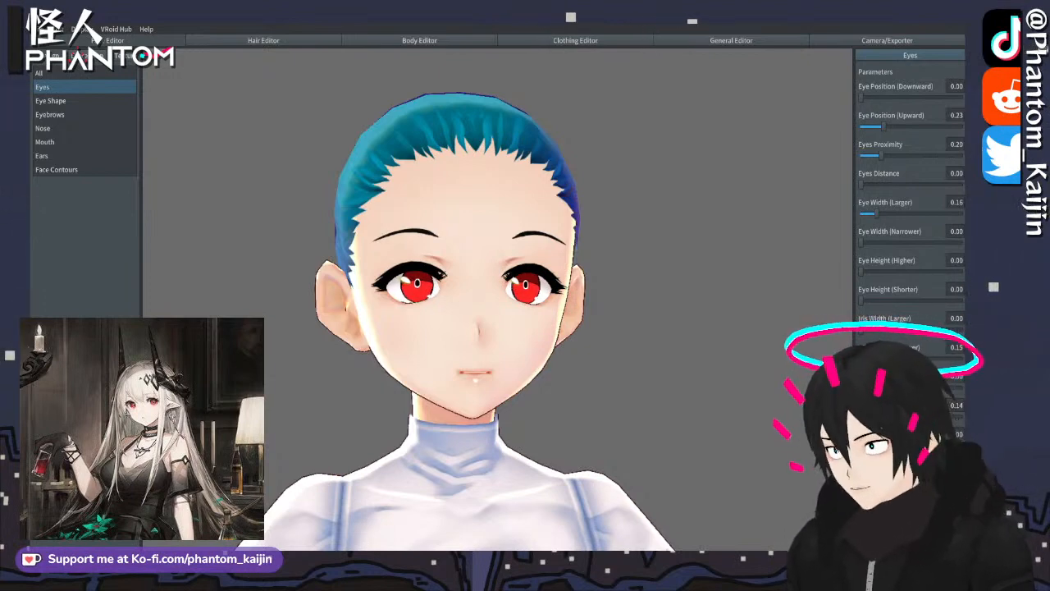
right_drag(765, 404, 742, 400)
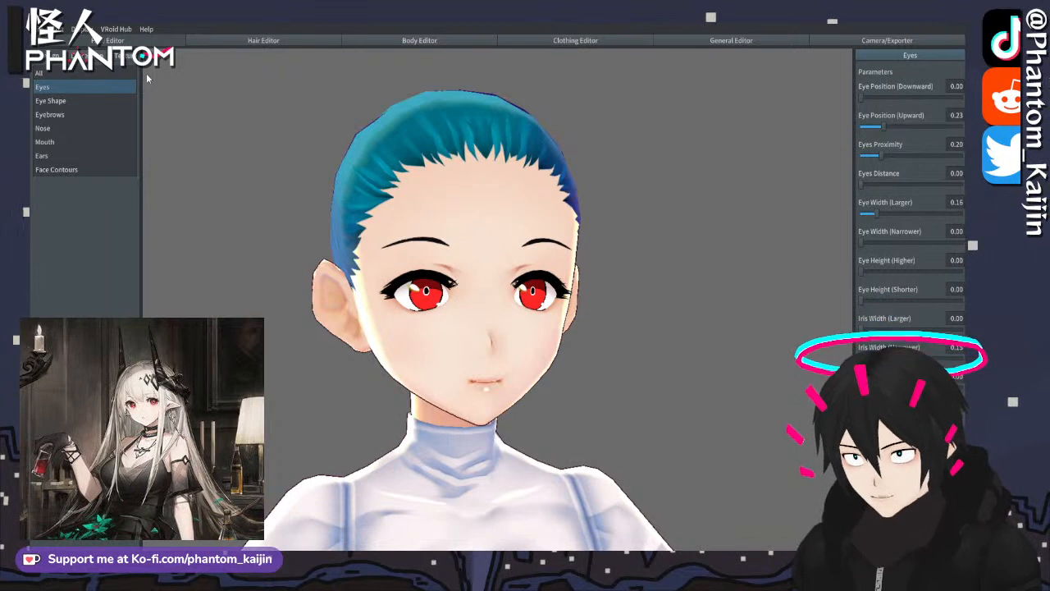
click(264, 41)
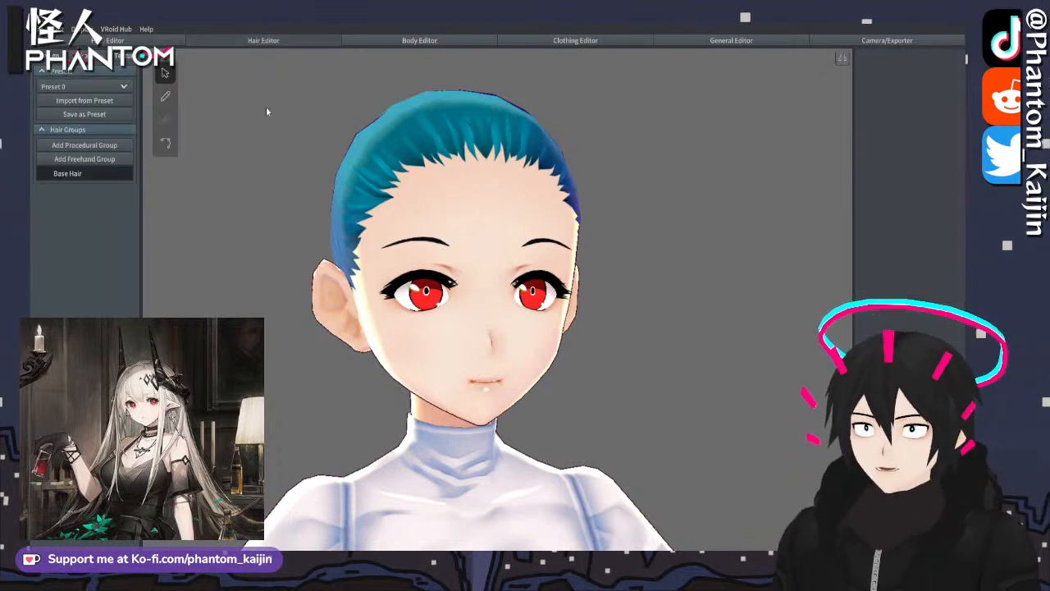
- Add a procedural hair group, view it from the front and delete it again
click(106, 87)
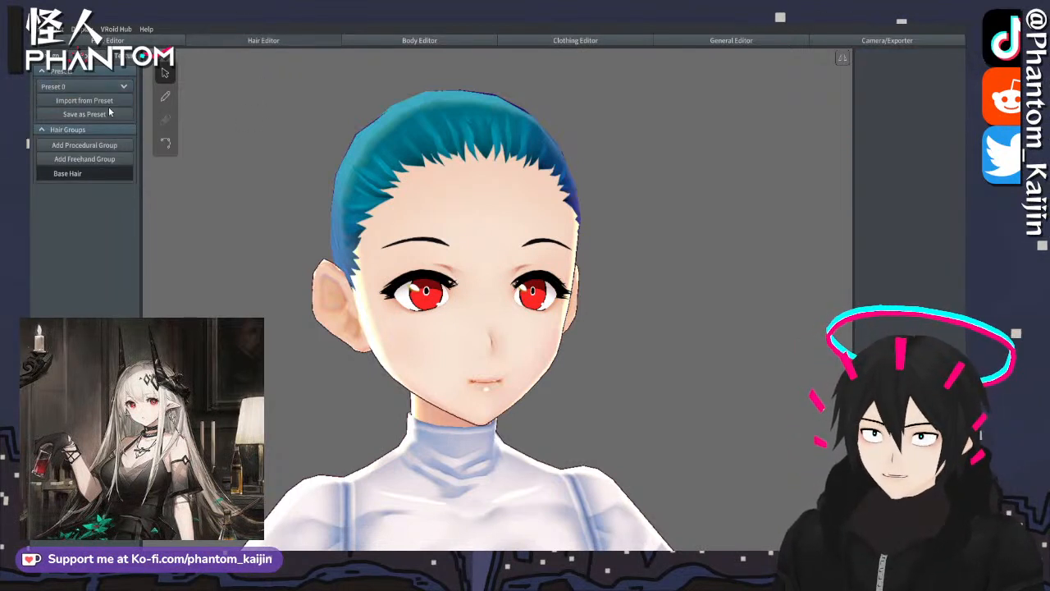
click(91, 104)
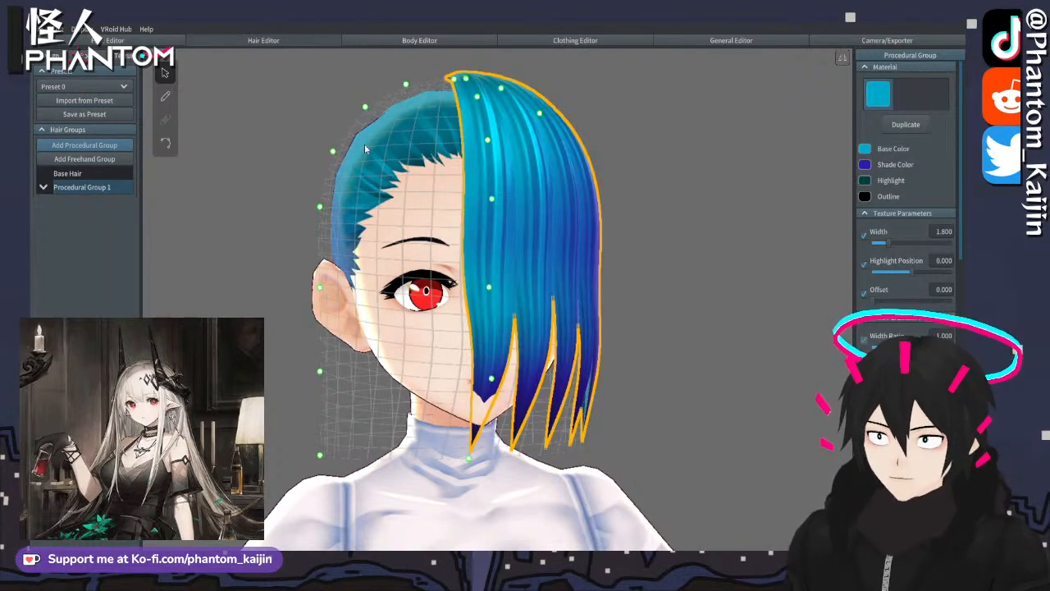
right_drag(599, 144, 553, 141)
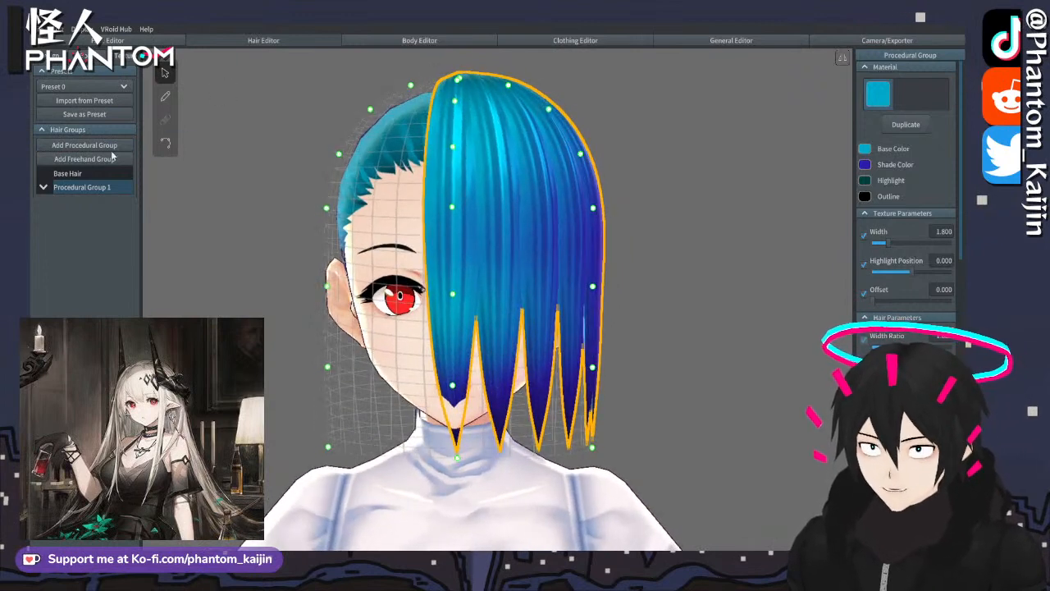
right_click(99, 191)
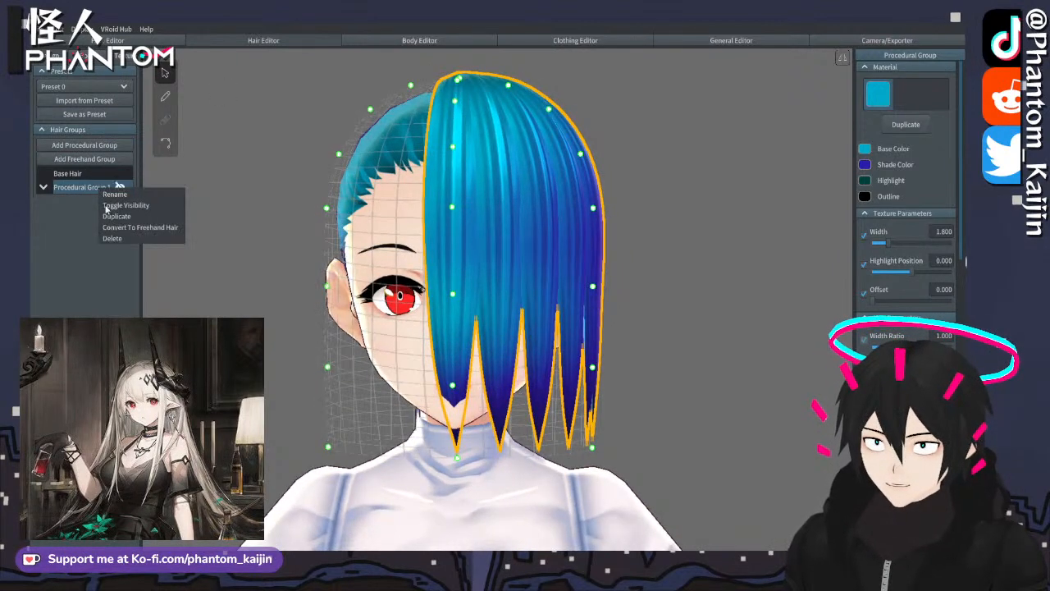
click(123, 238)
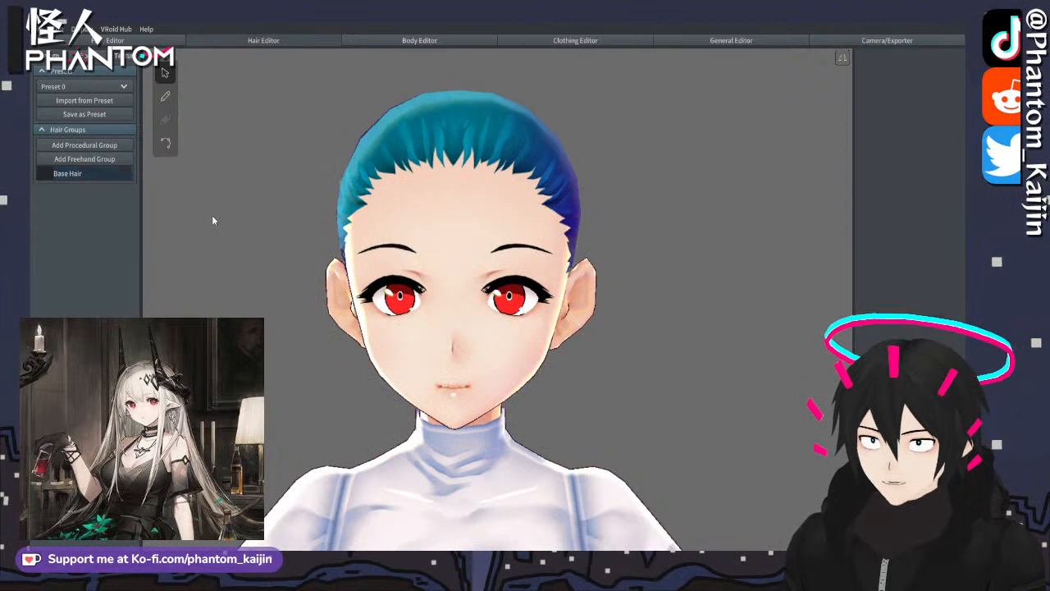
- Hide the Base Hair group and show it again
right_click(77, 176)
click(119, 192)
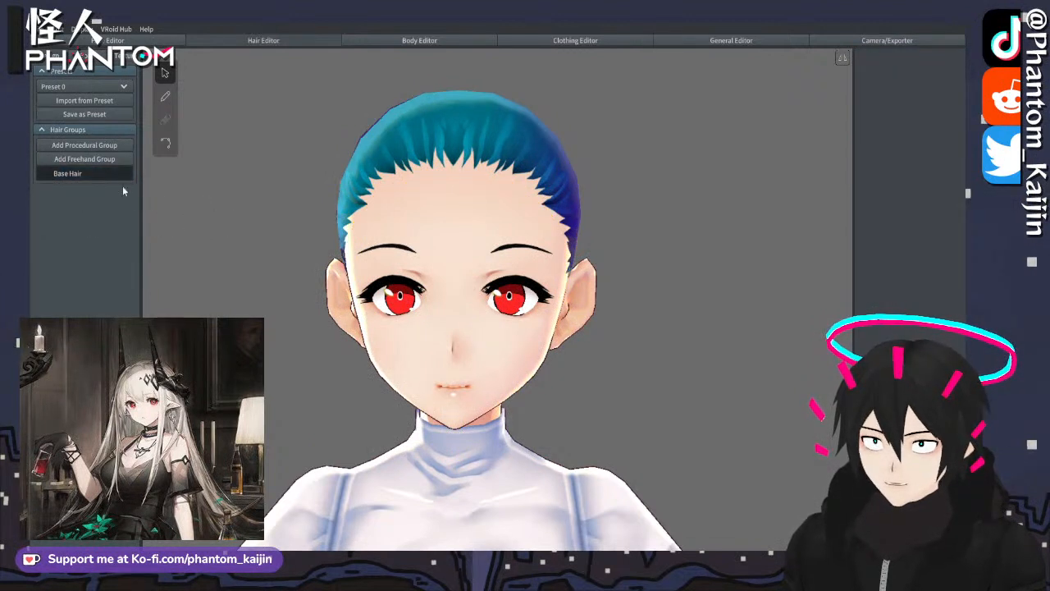
click(90, 174)
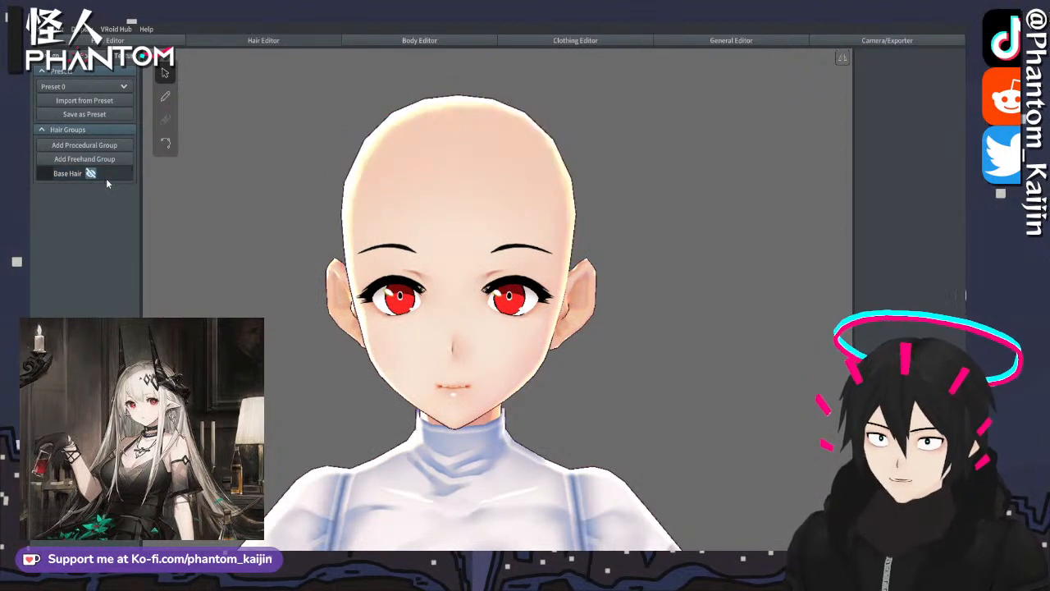
click(90, 174)
click(82, 173)
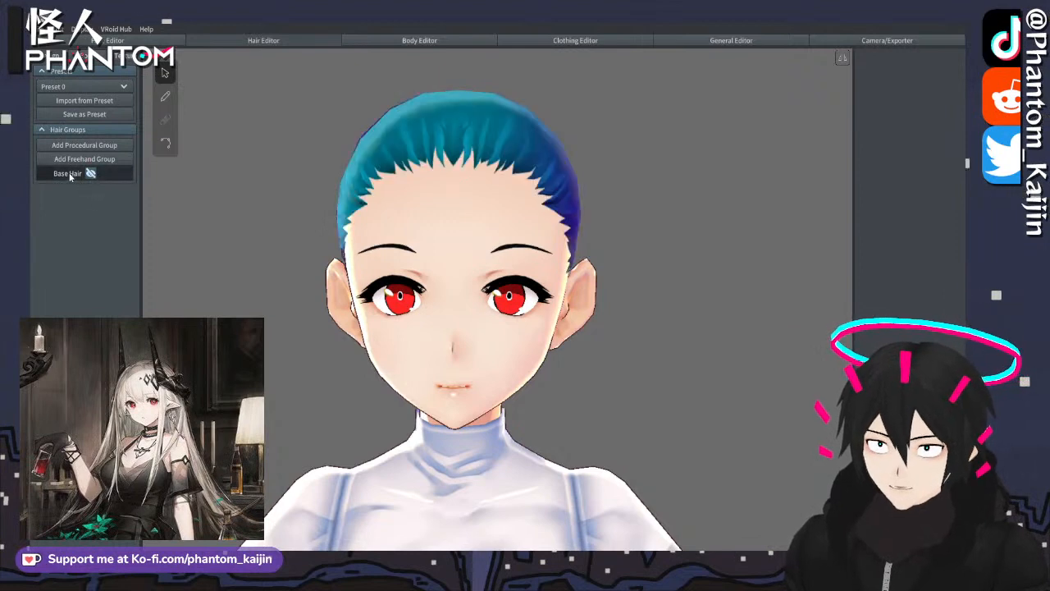
- Open the hair texture editing view and set the base hair's Base Color to white
click(125, 56)
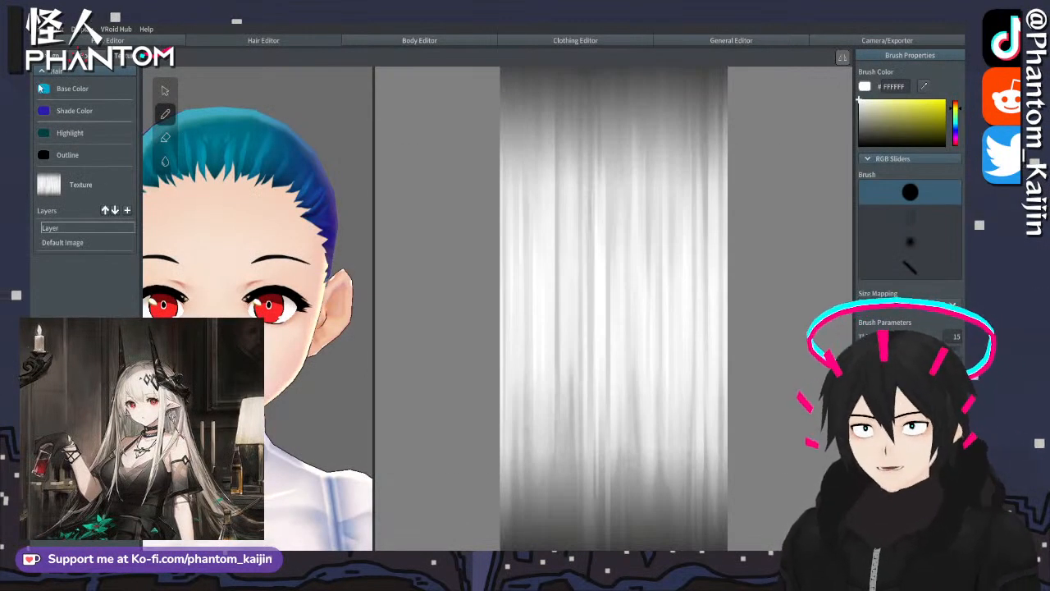
click(43, 89)
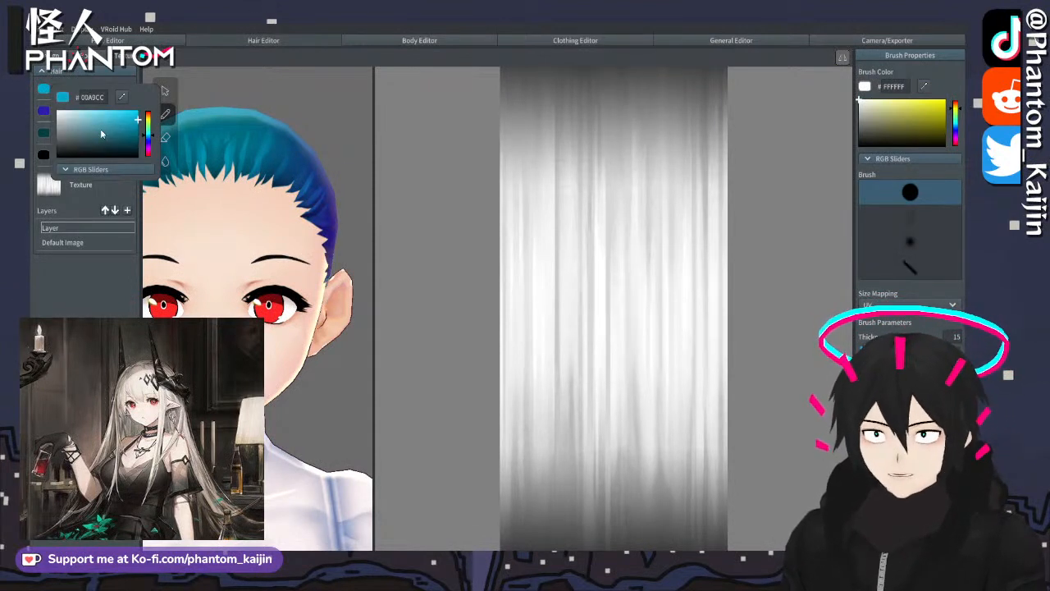
drag(100, 131, 54, 107)
click(371, 136)
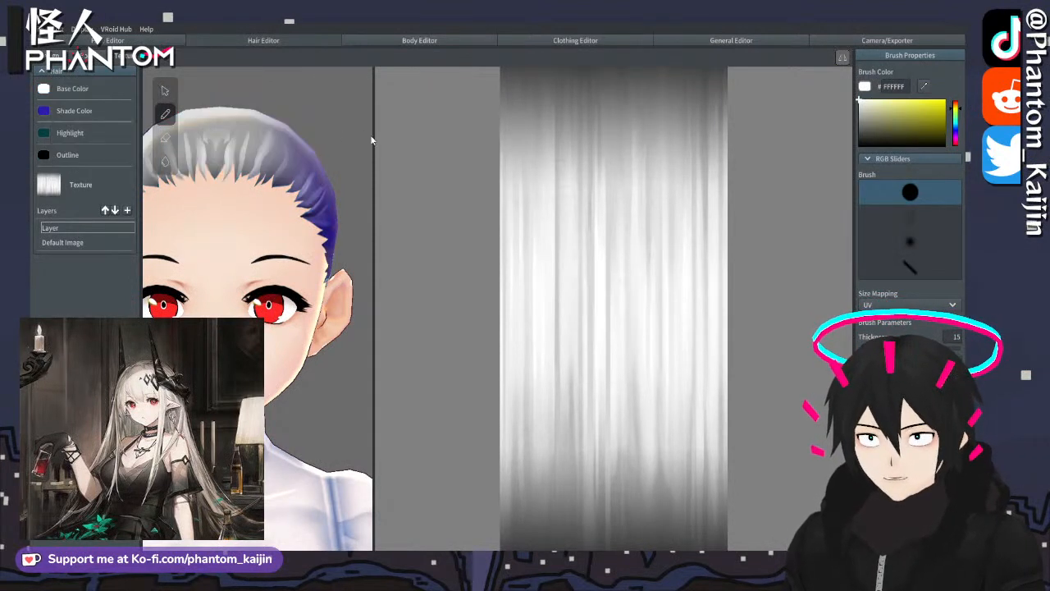
- Try yellow and orange tones for the hair's Base Color and settle on light peach FFDFBF
click(44, 88)
click(84, 122)
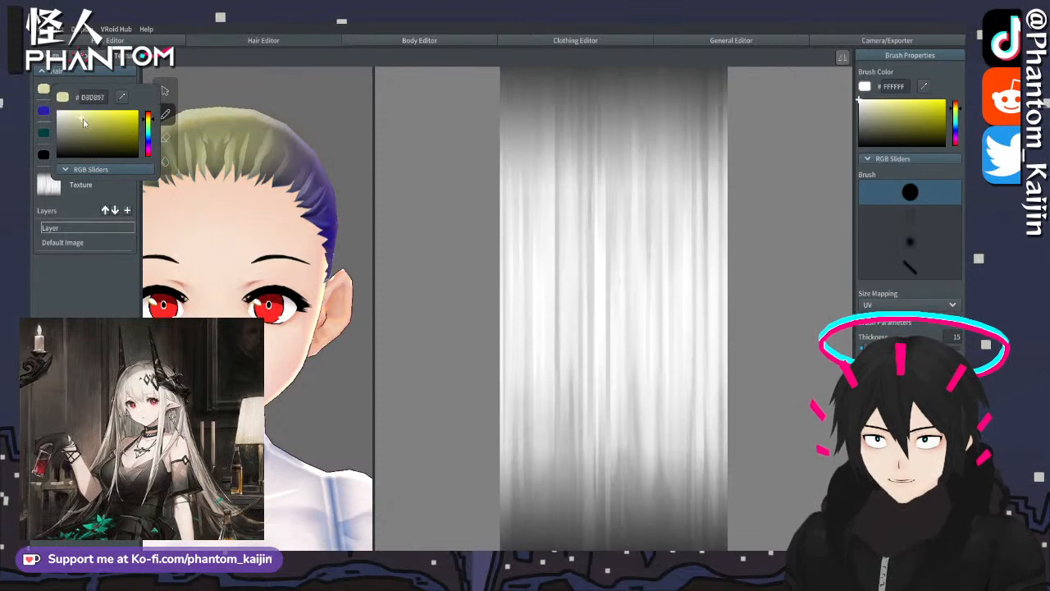
drag(83, 119, 115, 122)
click(149, 117)
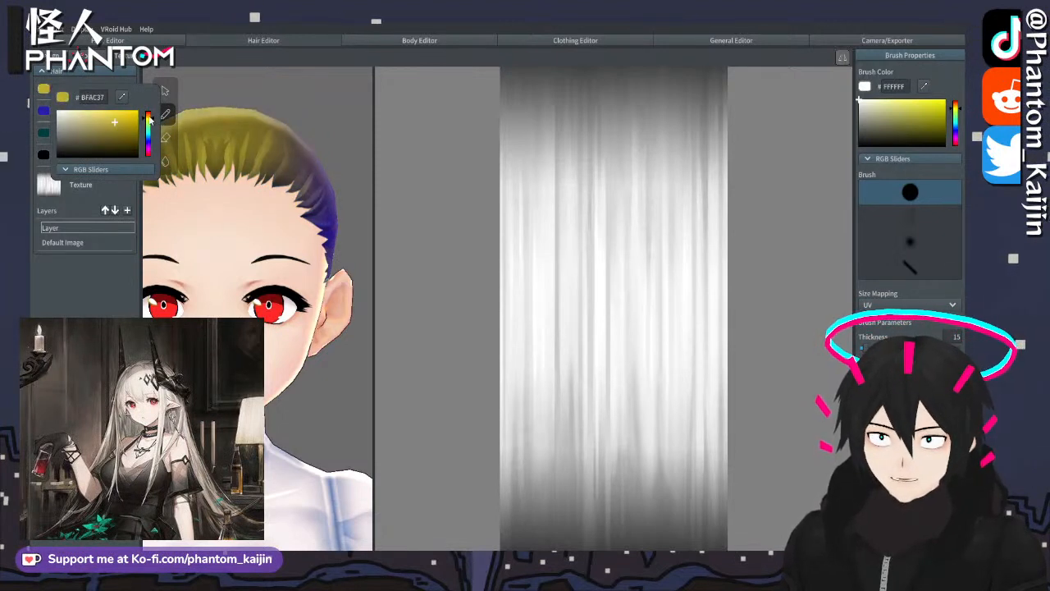
click(149, 115)
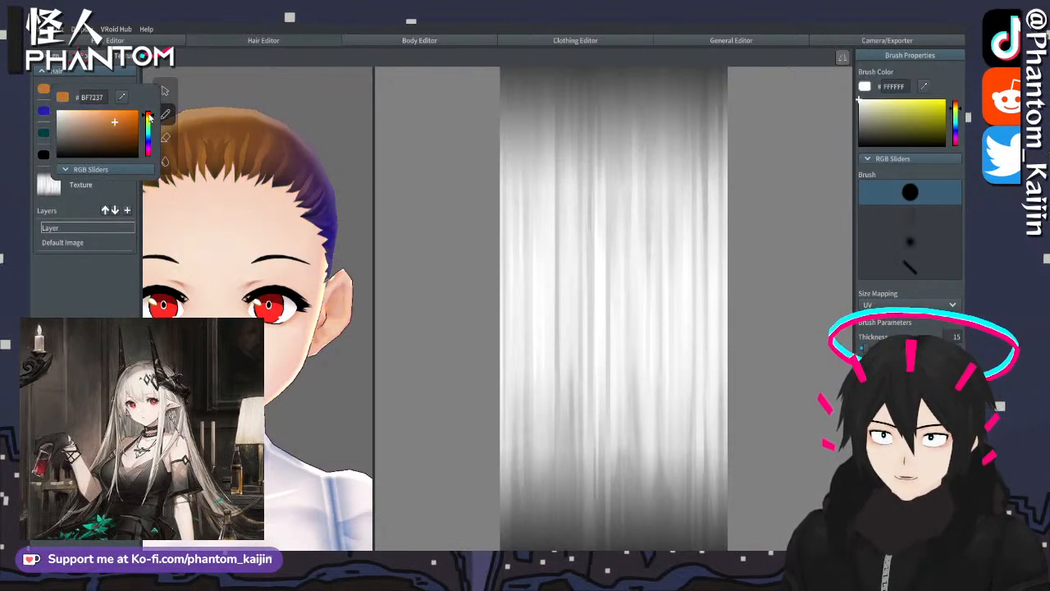
click(149, 115)
click(148, 116)
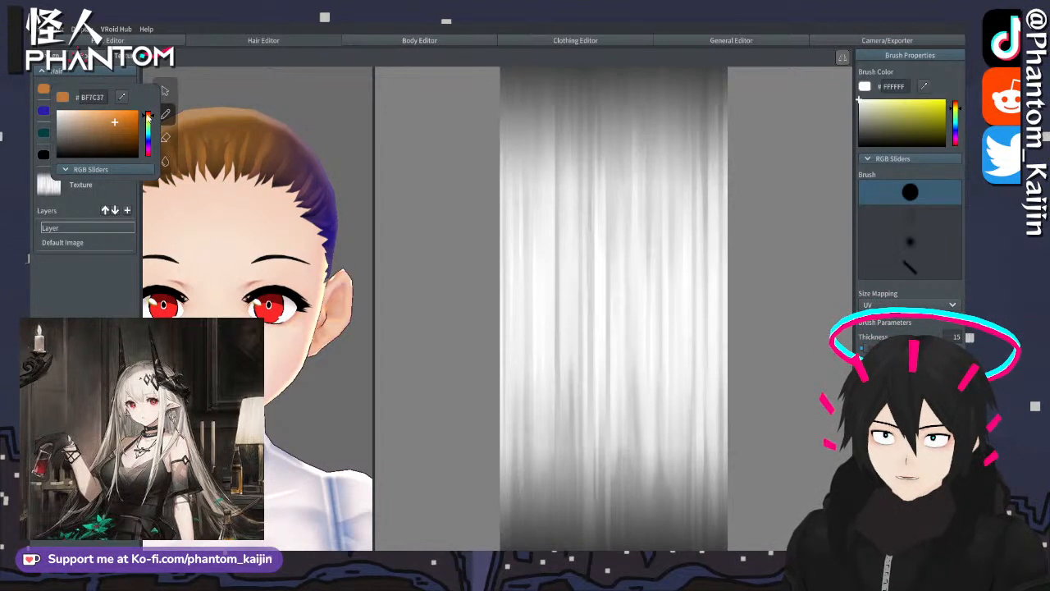
drag(110, 123, 80, 107)
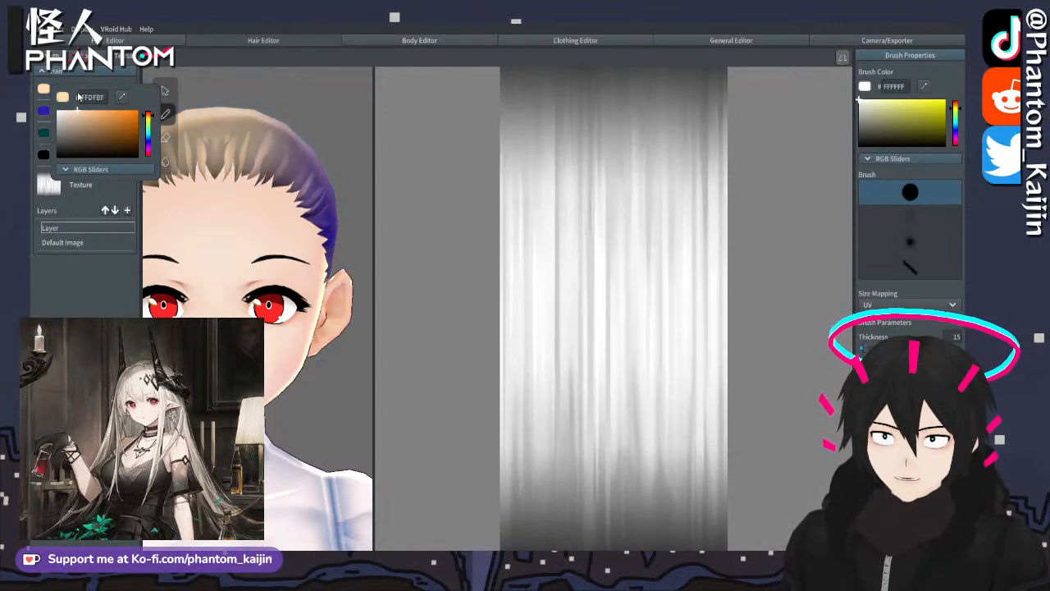
click(30, 124)
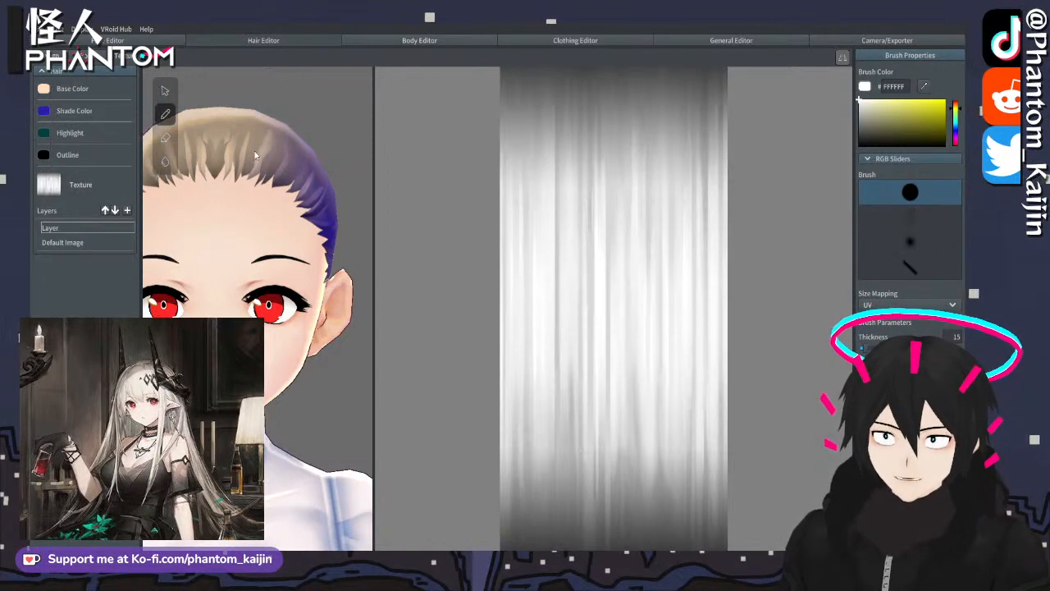
- Set the hair's Shade Color to white and check the shading from both sides of the head
mouse_move(254, 155)
right_down()
mouse_move(274, 148)
mouse_move(247, 148)
right_up()
click(43, 111)
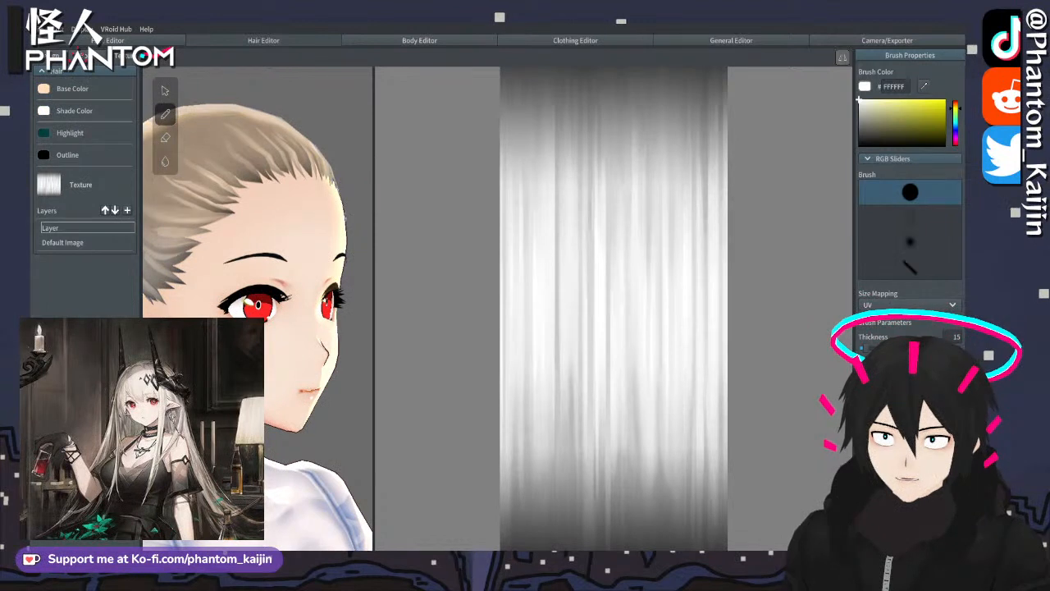
right_drag(333, 187, 294, 194)
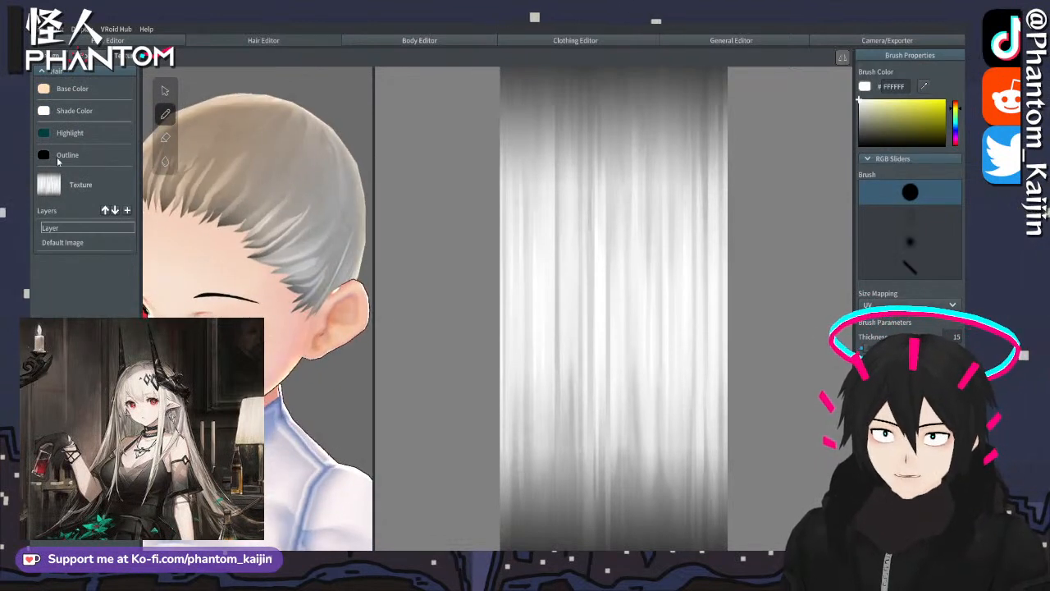
- Try a light grey Shade Color for the hair and set its Base Color to FFF6ED
click(46, 113)
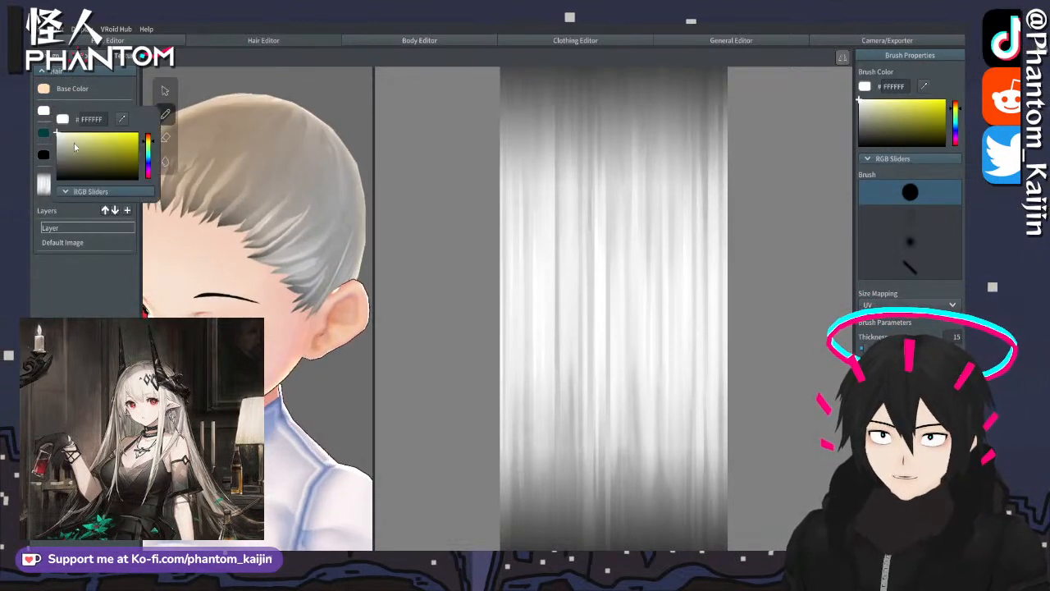
mouse_move(90, 152)
mouse_down()
mouse_move(57, 179)
mouse_move(63, 107)
mouse_up()
click(46, 90)
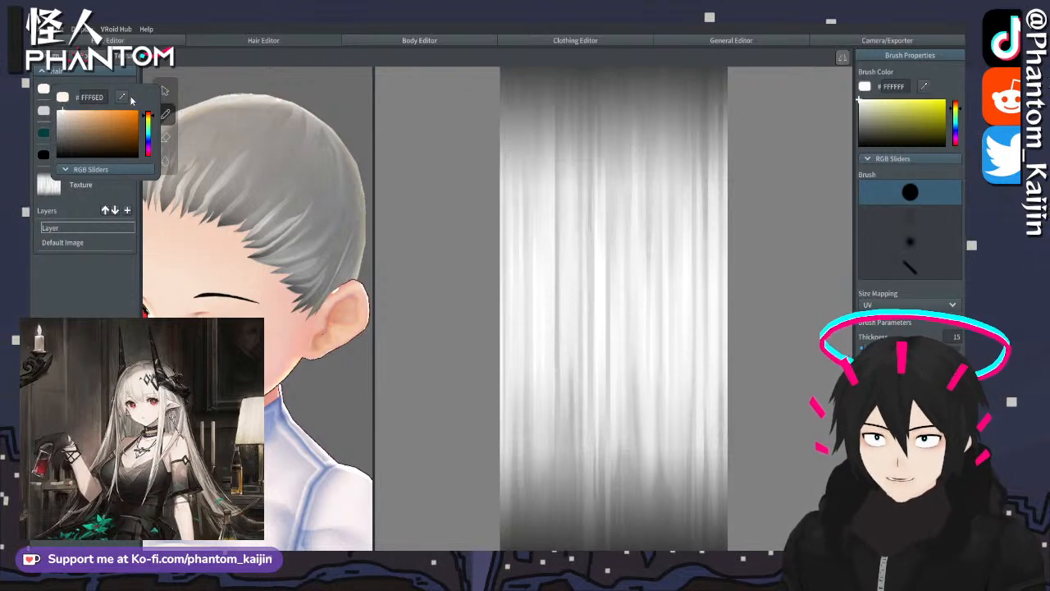
click(93, 303)
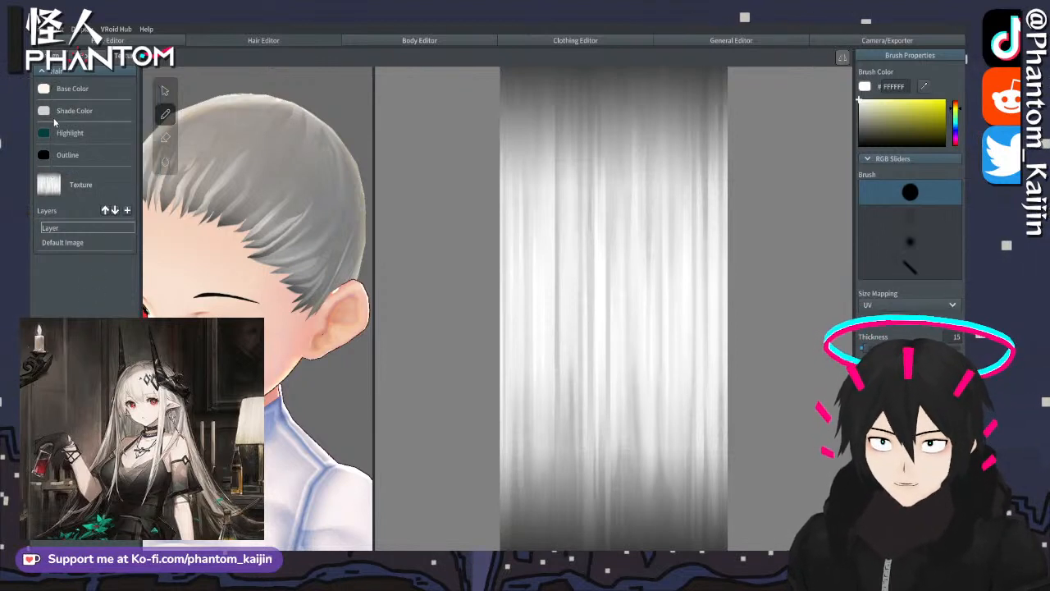
- Set the hair's Shade Color to FFF6ED to match the Base Color and check it from the side
click(45, 111)
click(100, 123)
text(FFF7EE)
click(70, 222)
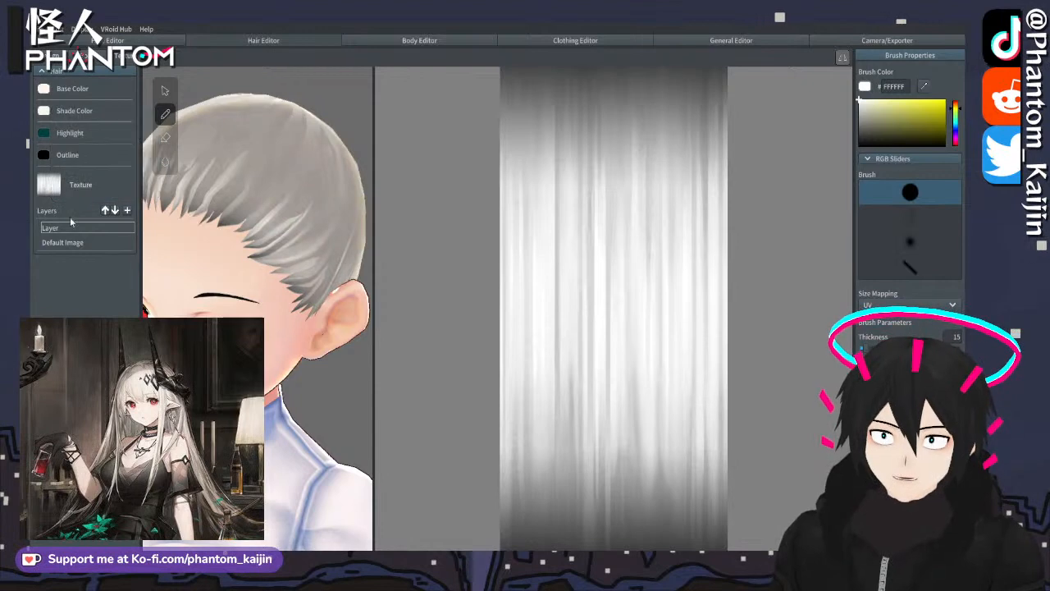
right_drag(218, 207, 291, 196)
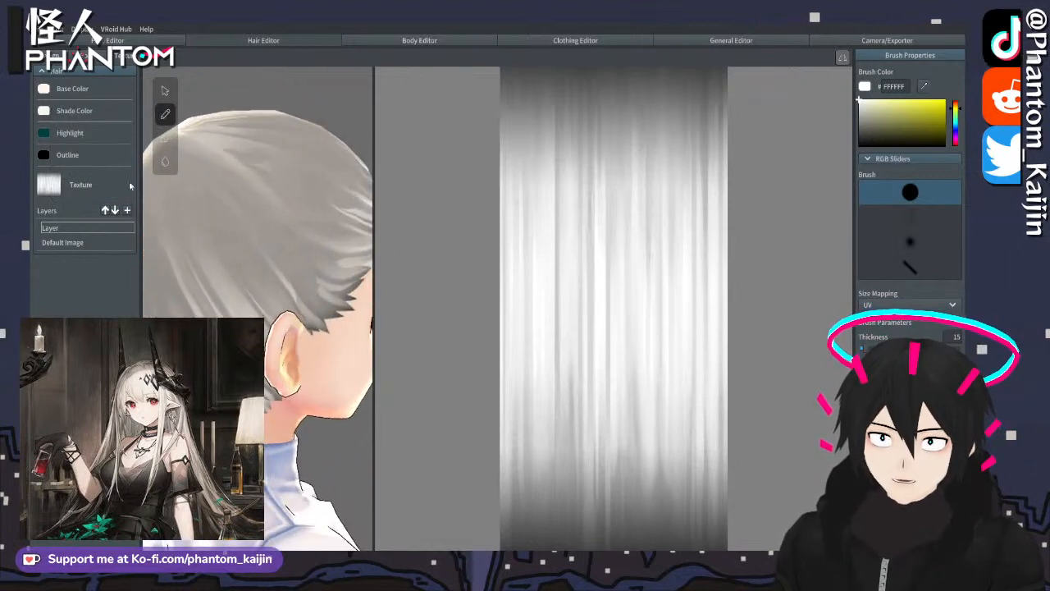
- Try a light cyan Highlight on the hair, settle on black, and check it from several angles
click(44, 133)
click(105, 181)
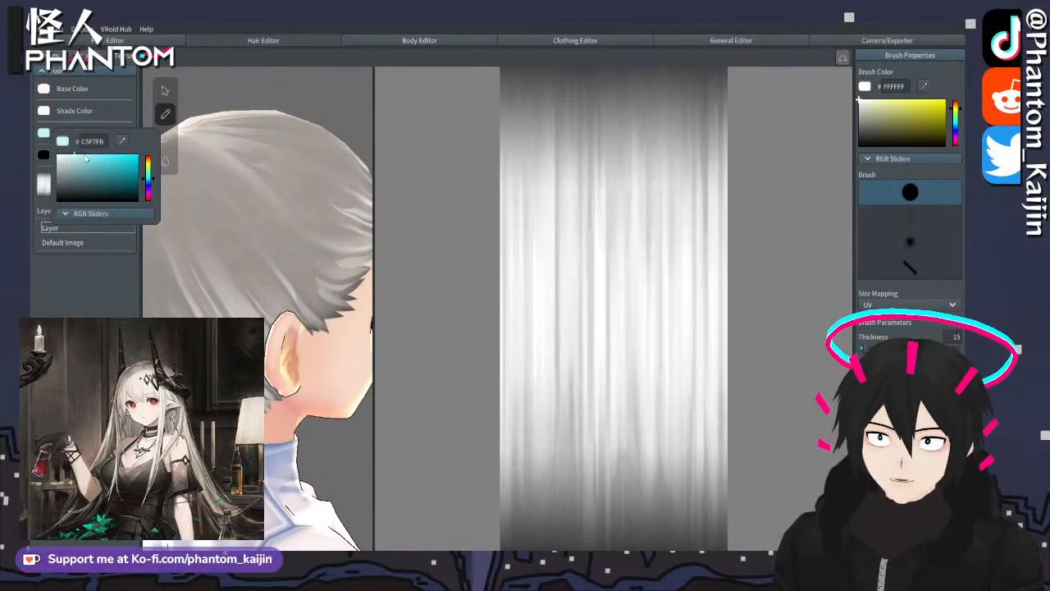
click(190, 232)
right_drag(267, 222, 203, 216)
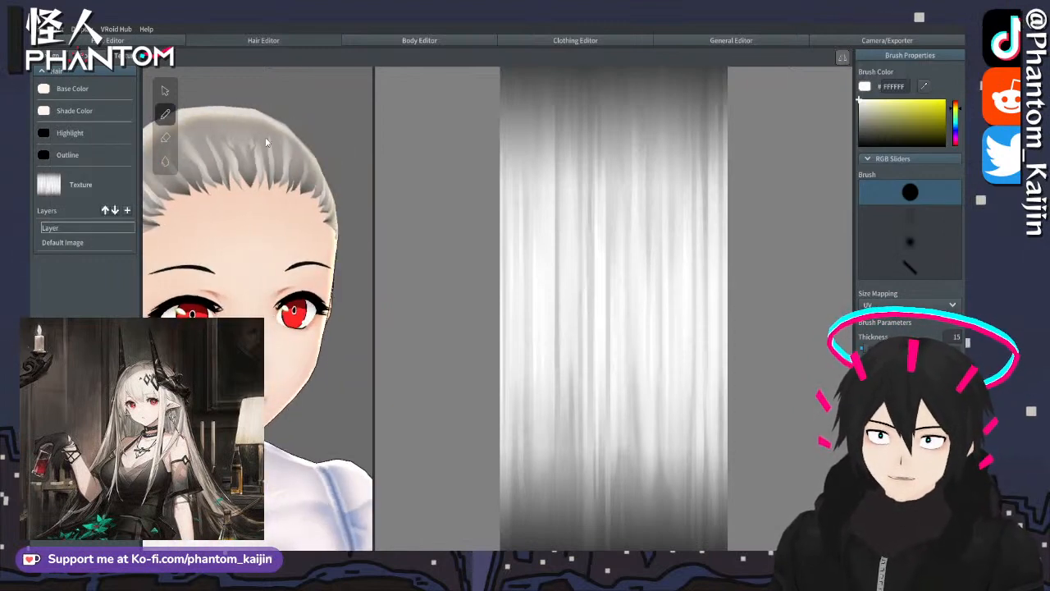
right_drag(232, 165, 275, 205)
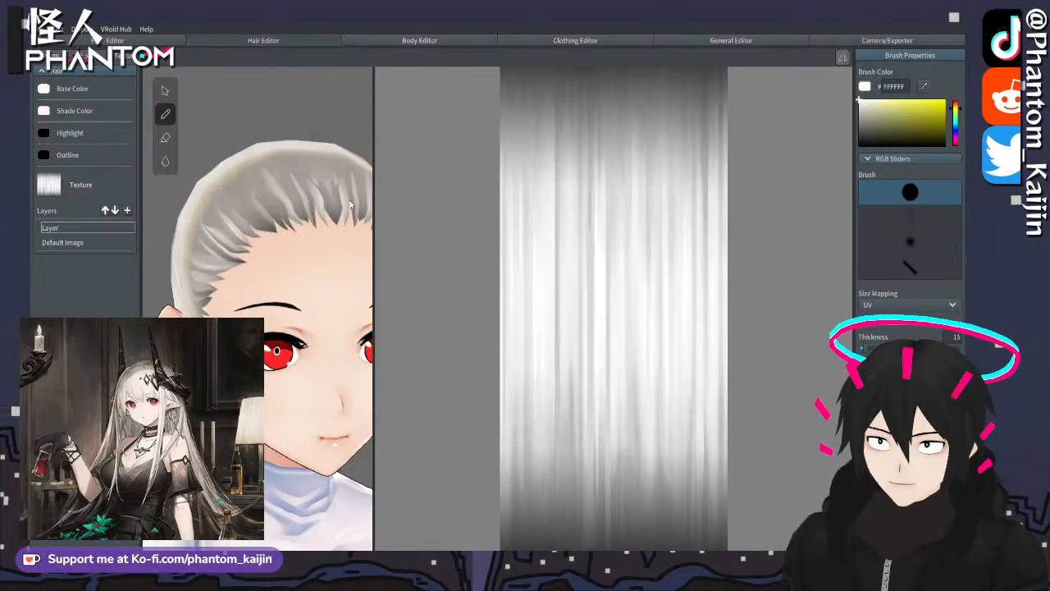
- Widen the 3D preview and review the hair's Outline colour on the head
drag(374, 210, 526, 212)
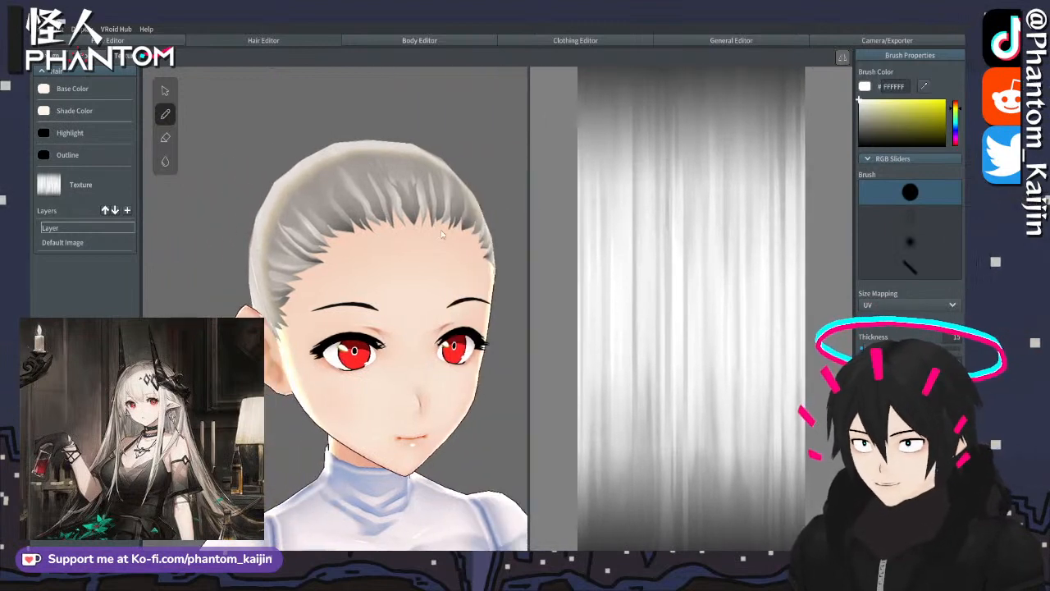
right_drag(433, 227, 219, 203)
click(43, 155)
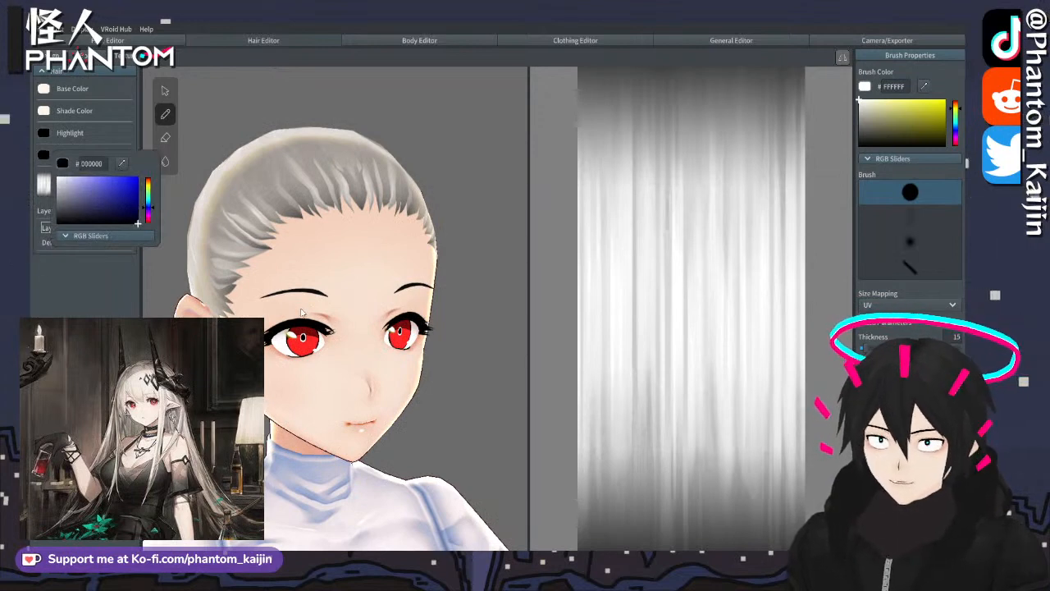
click(362, 127)
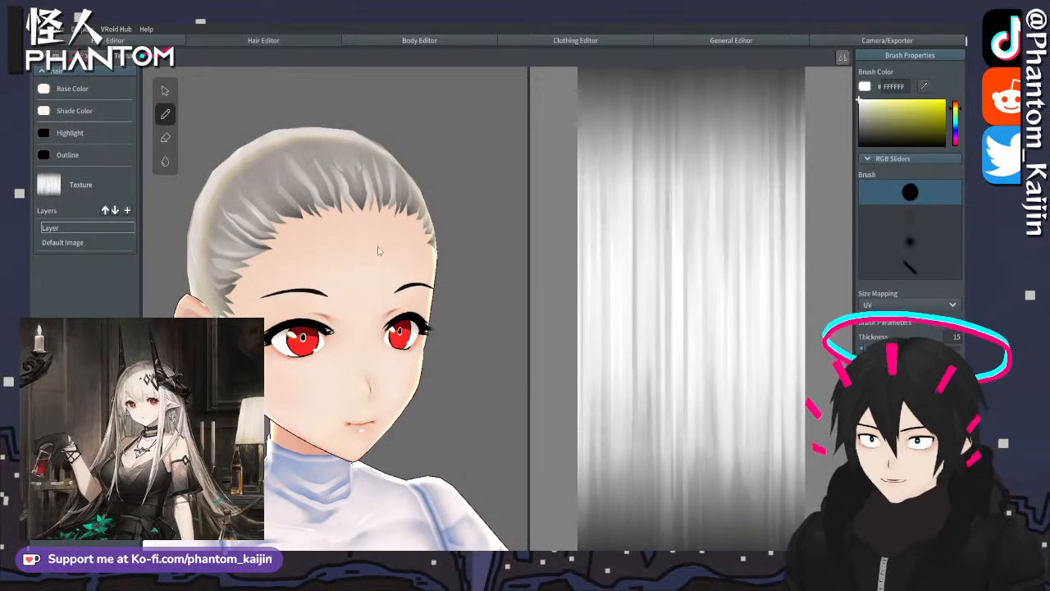
middle_drag(402, 272, 382, 239)
mouse_move(382, 239)
right_down()
mouse_move(291, 228)
mouse_move(309, 249)
mouse_move(294, 257)
mouse_move(379, 248)
right_up()
- Try a pinker Base Color of FFECE7 on the hair and check it from an angle
click(43, 89)
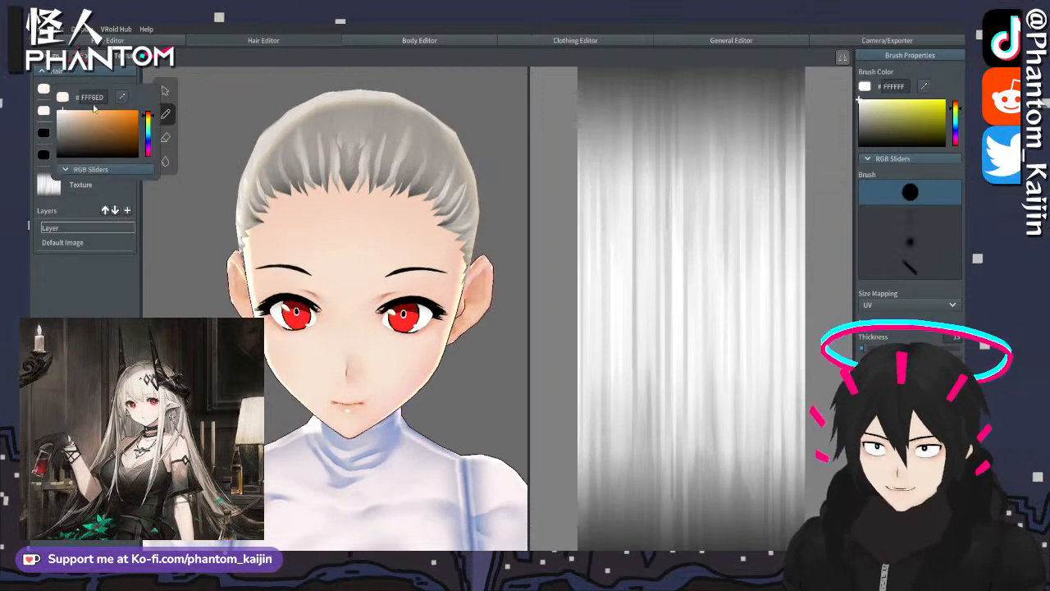
drag(149, 116, 148, 113)
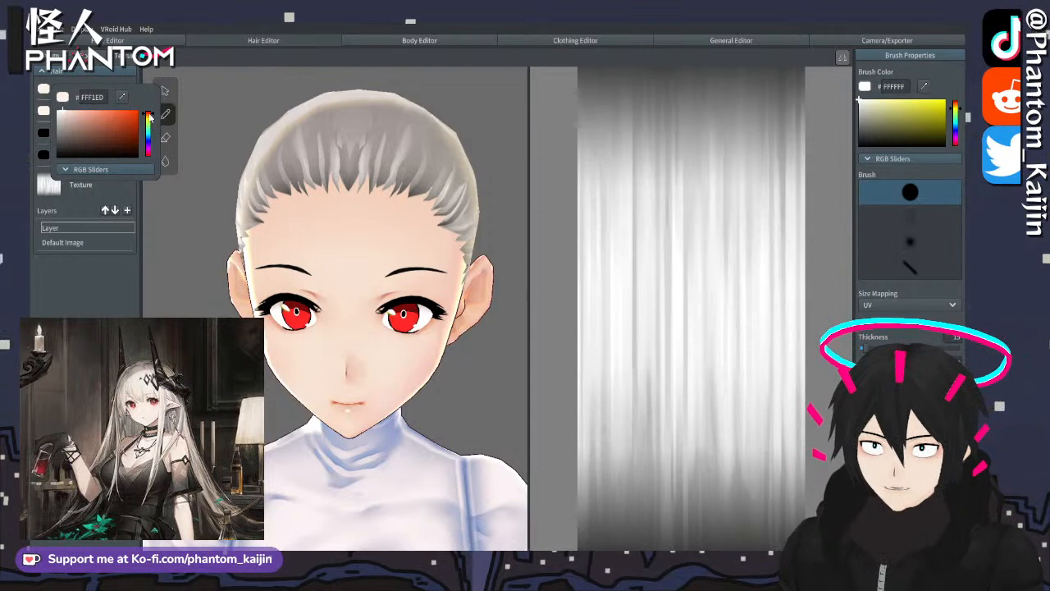
drag(71, 117, 65, 117)
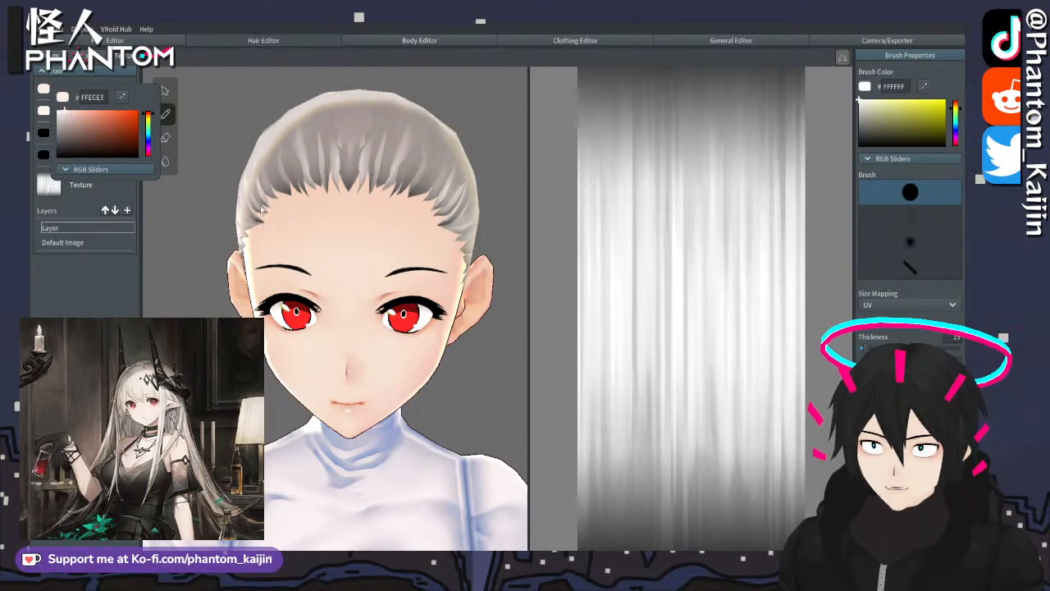
click(205, 215)
mouse_move(205, 215)
right_down()
mouse_move(264, 215)
mouse_move(196, 216)
right_up()
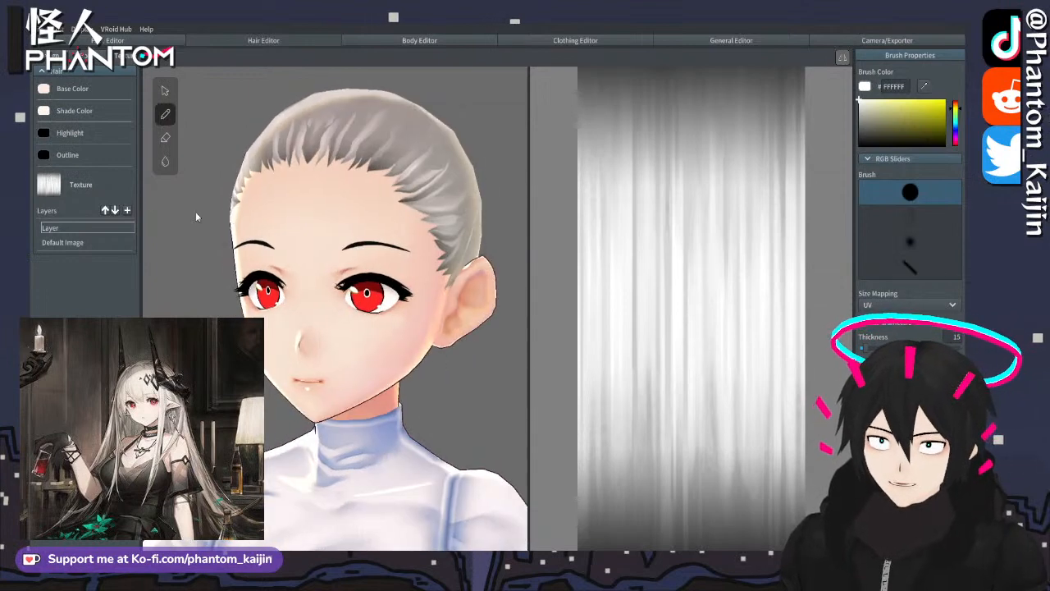
- Try picking the hair's Base Color with the eyedropper, sampling 303538 and 6B6B6B
click(44, 88)
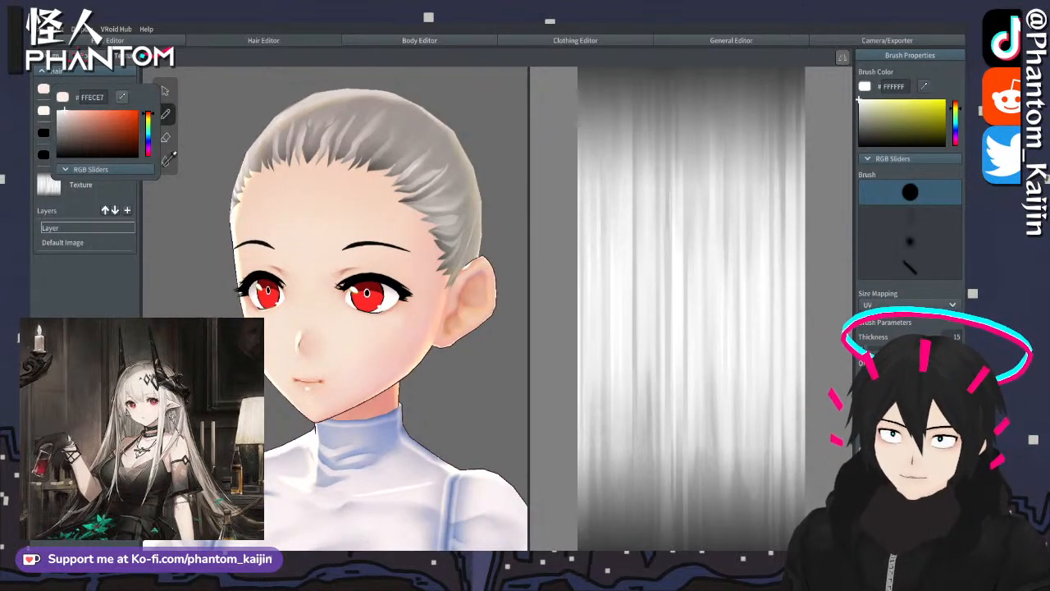
click(123, 94)
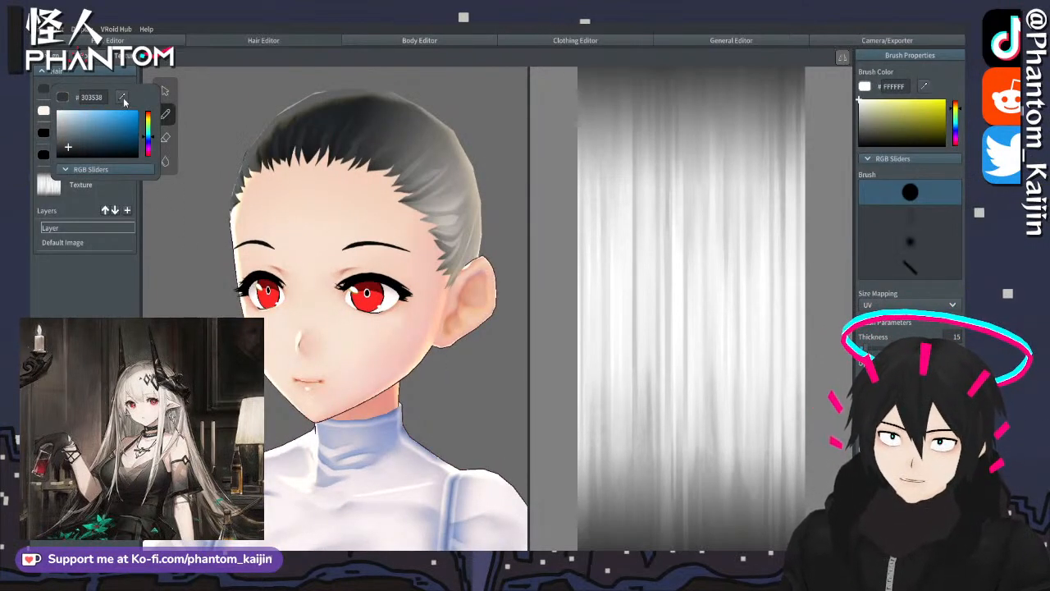
click(123, 96)
click(188, 220)
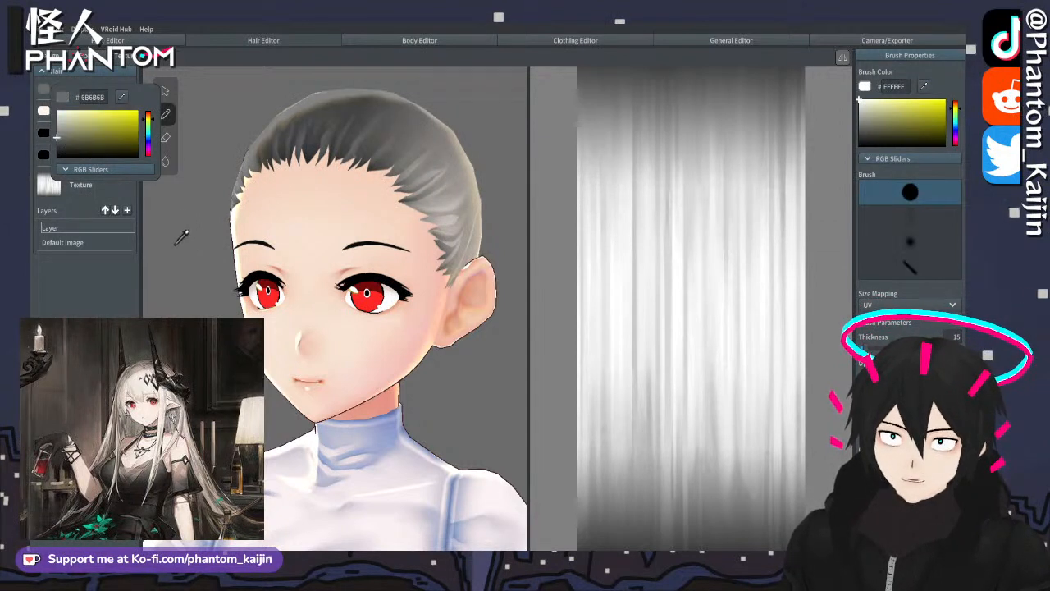
click(126, 303)
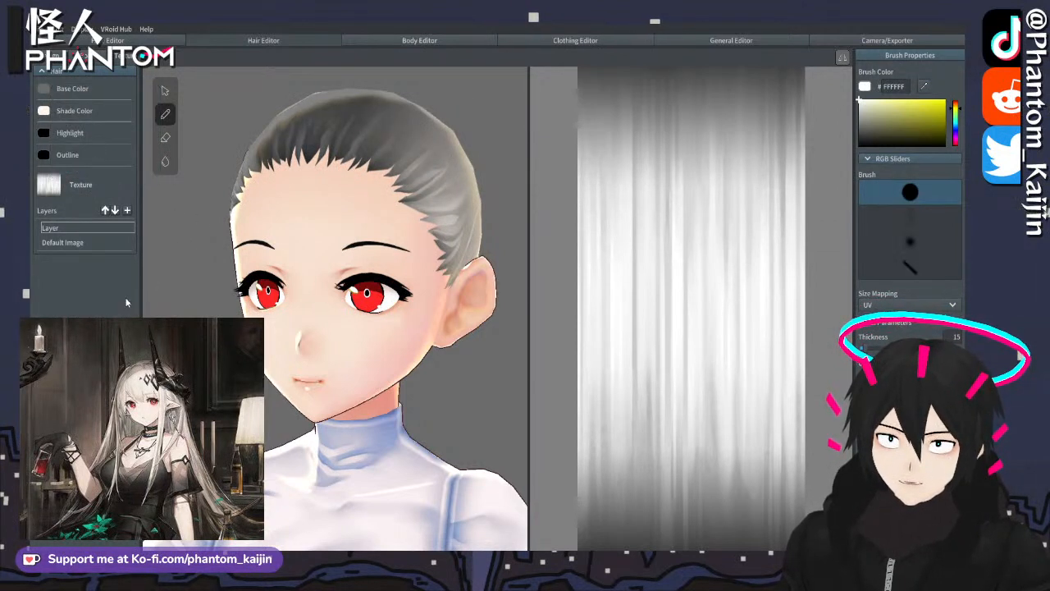
- Set the hair's Base Color to FFF6ED, reusing the Shade Color's value
click(44, 111)
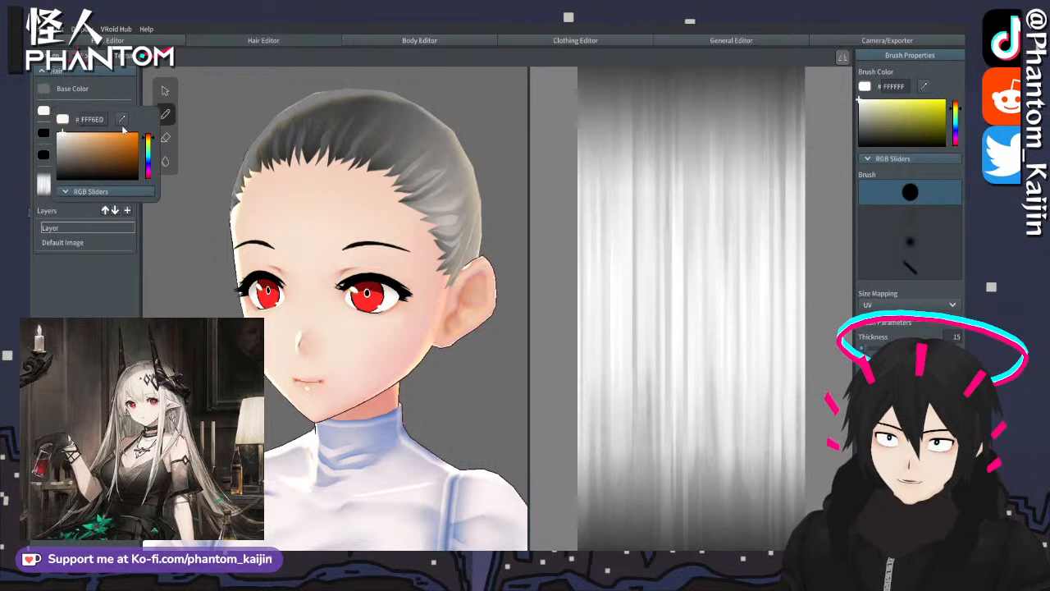
click(141, 299)
click(44, 89)
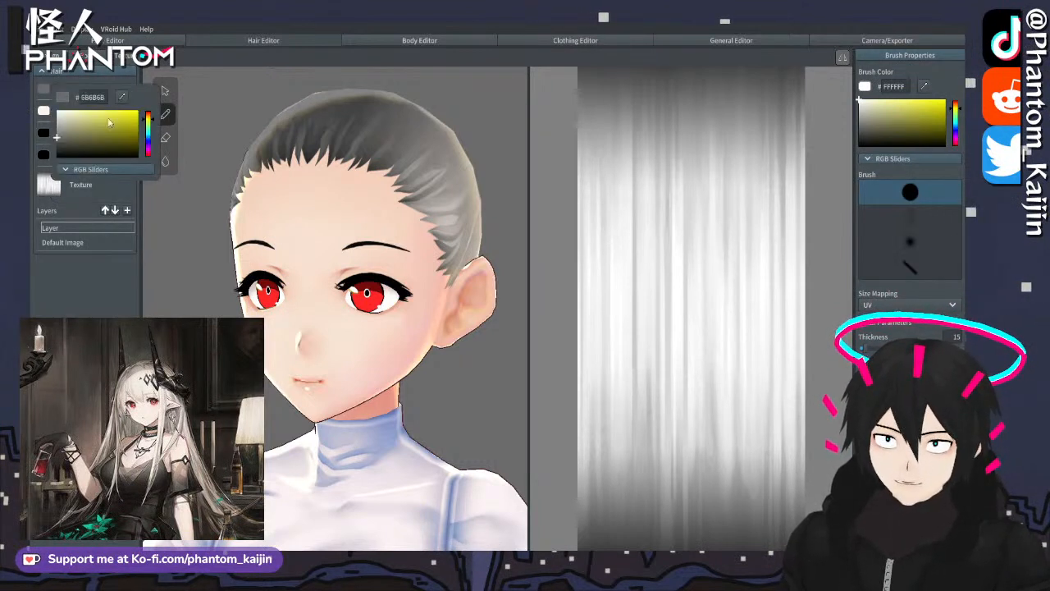
click(102, 99)
text(FFF6ED)
click(135, 302)
- Shift the hair's Base Color hue toward red and settle on a pale pinkish tone
click(44, 110)
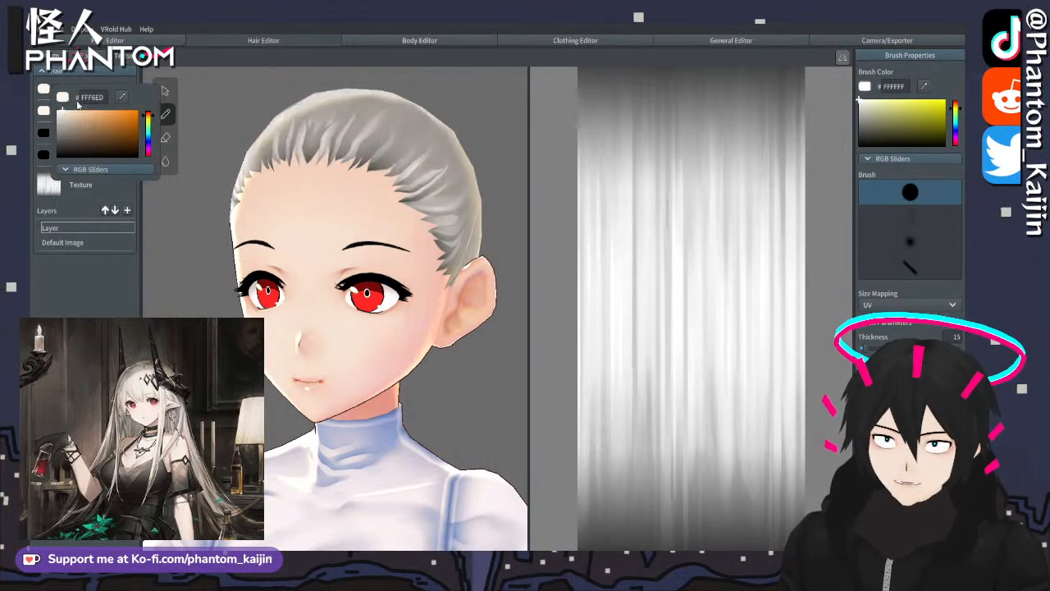
drag(149, 119, 149, 117)
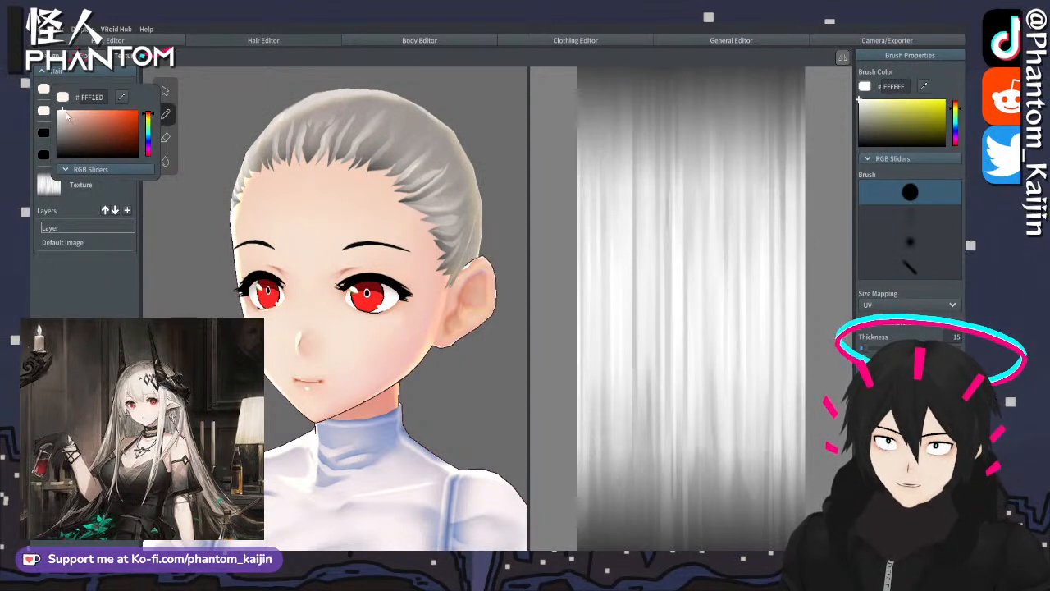
drag(67, 117, 65, 114)
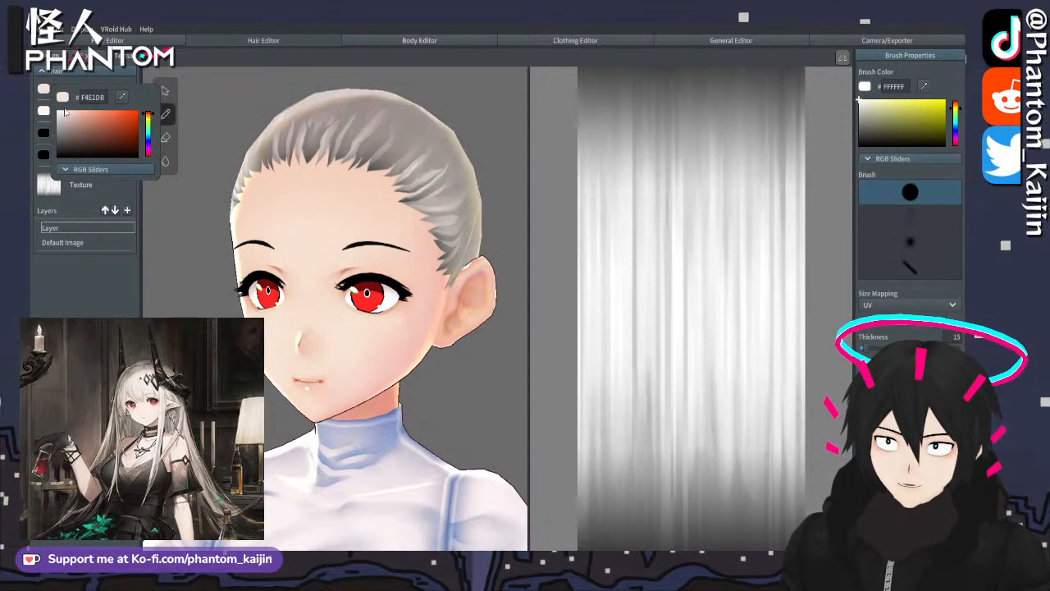
click(164, 191)
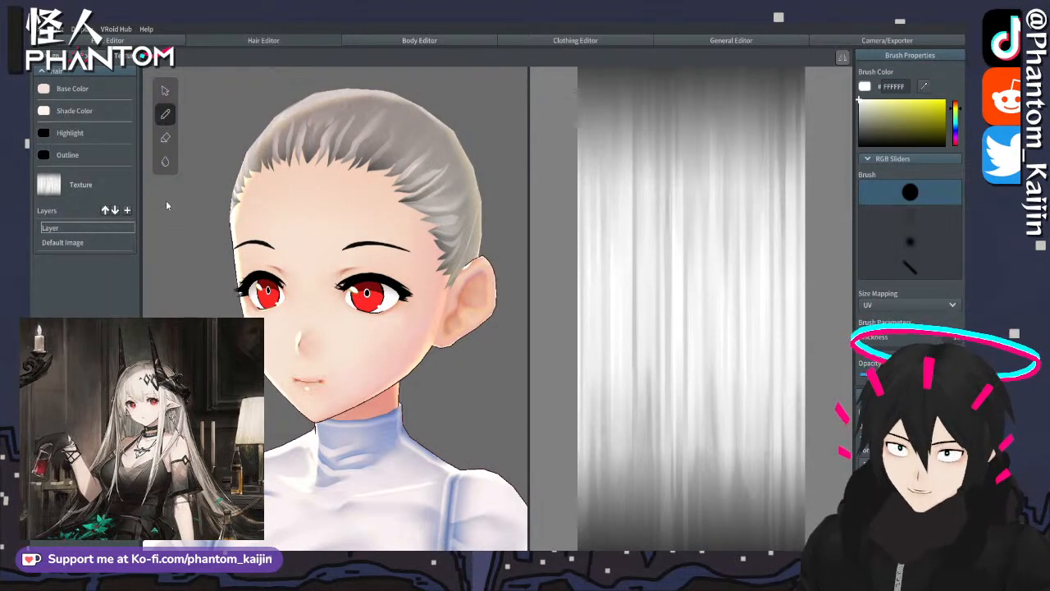
- Check the recoloured base hair from several angles and leave the hair texture editing view
middle_drag(320, 199, 323, 221)
mouse_move(323, 224)
right_down()
mouse_move(371, 229)
mouse_move(419, 212)
mouse_move(378, 197)
mouse_move(328, 221)
right_up()
mouse_move(329, 221)
middle_down()
mouse_move(350, 217)
mouse_move(330, 220)
middle_up()
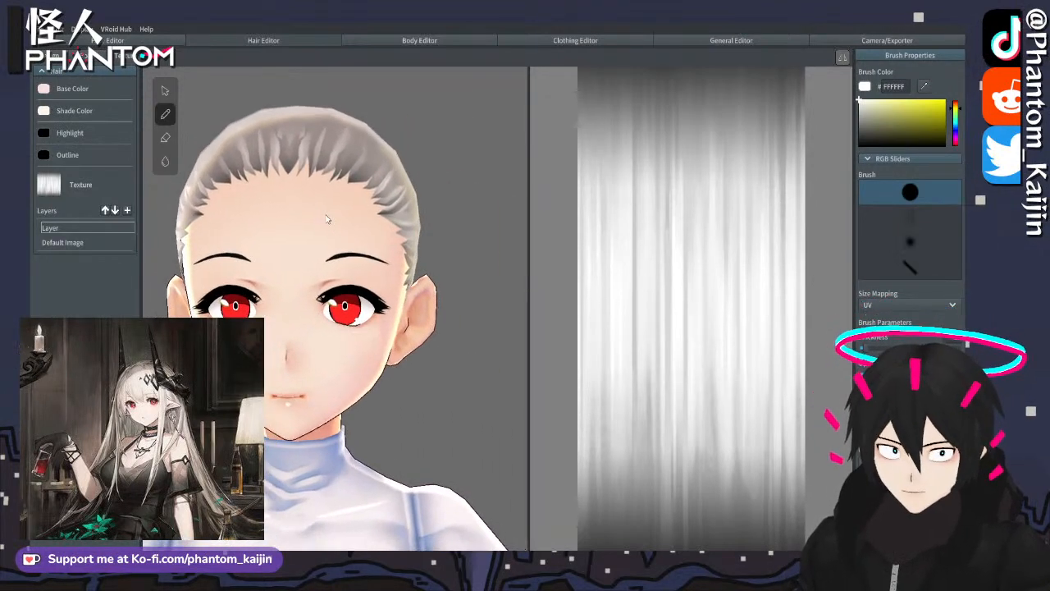
right_drag(331, 221, 334, 221)
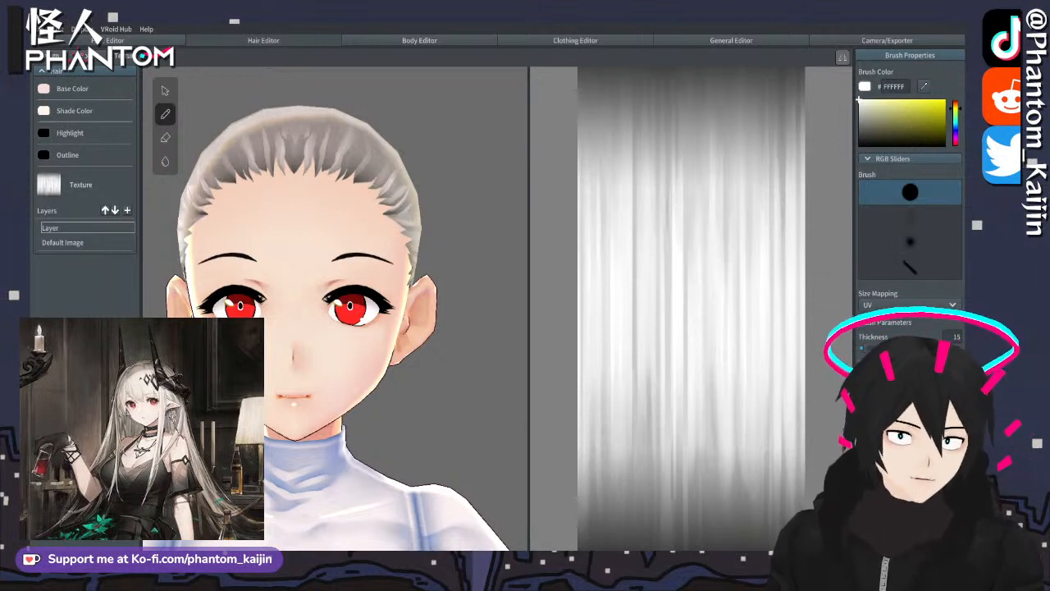
middle_drag(334, 320, 515, 272)
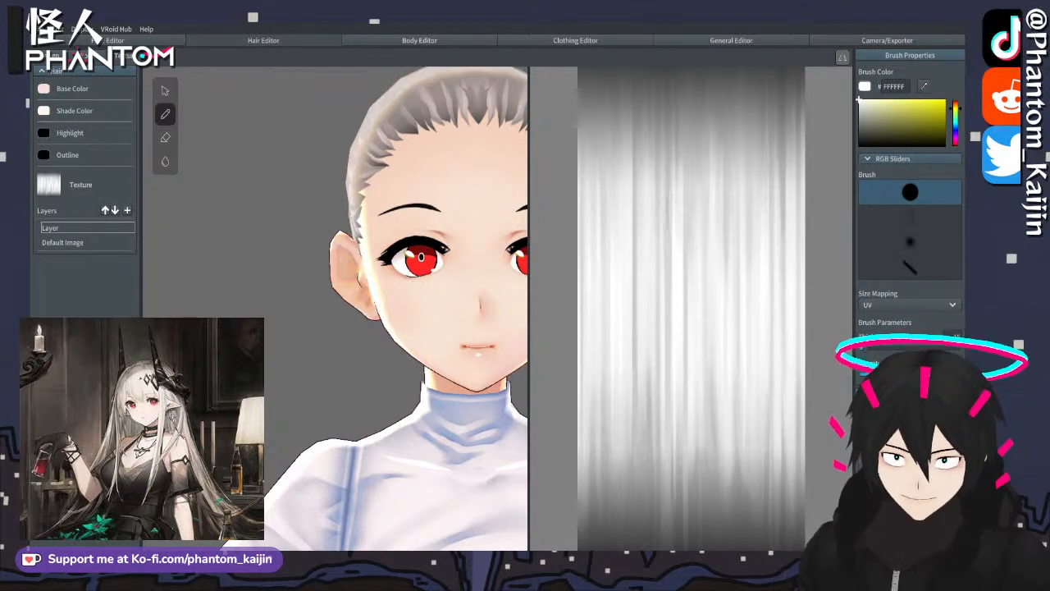
middle_drag(463, 143, 326, 224)
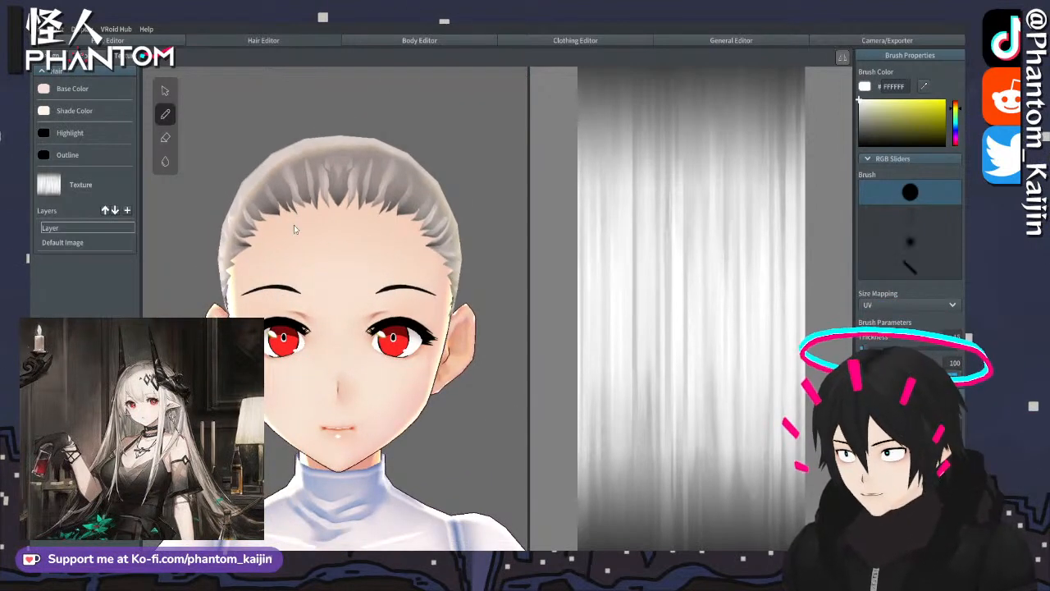
right_drag(247, 213, 417, 212)
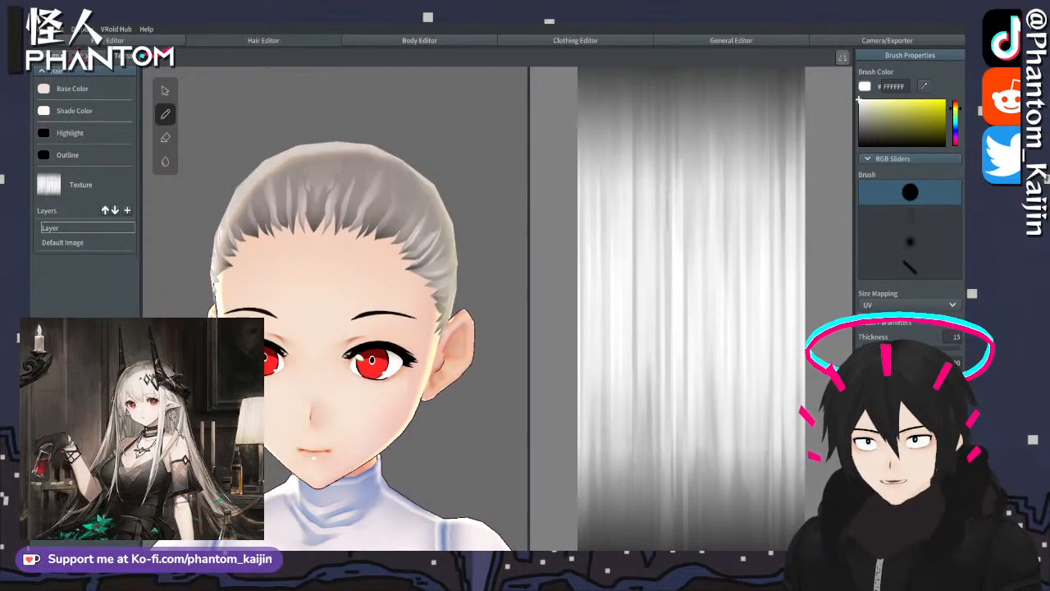
click(54, 55)
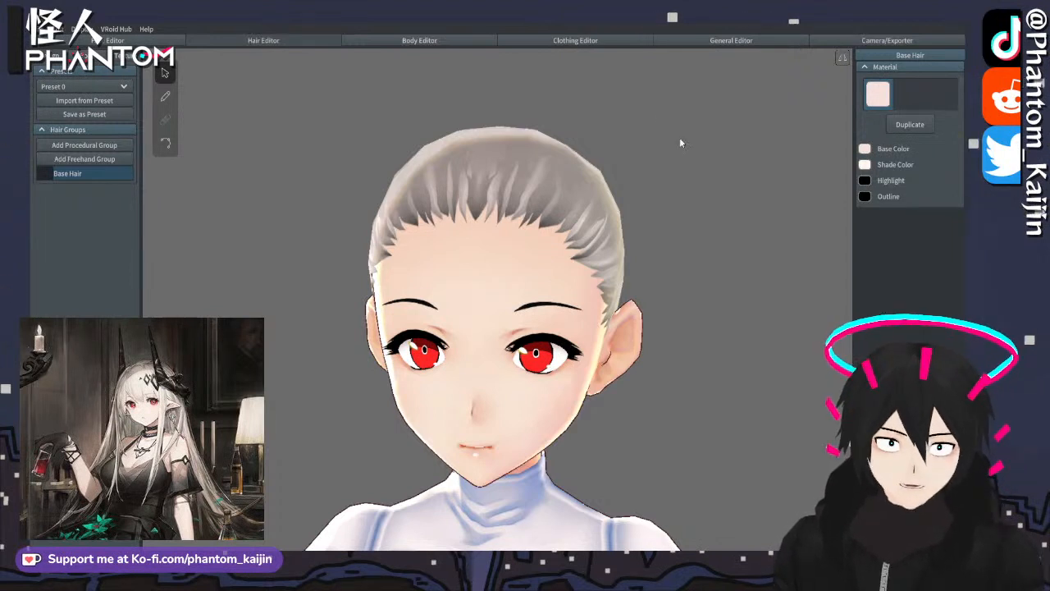
right_drag(451, 230, 456, 225)
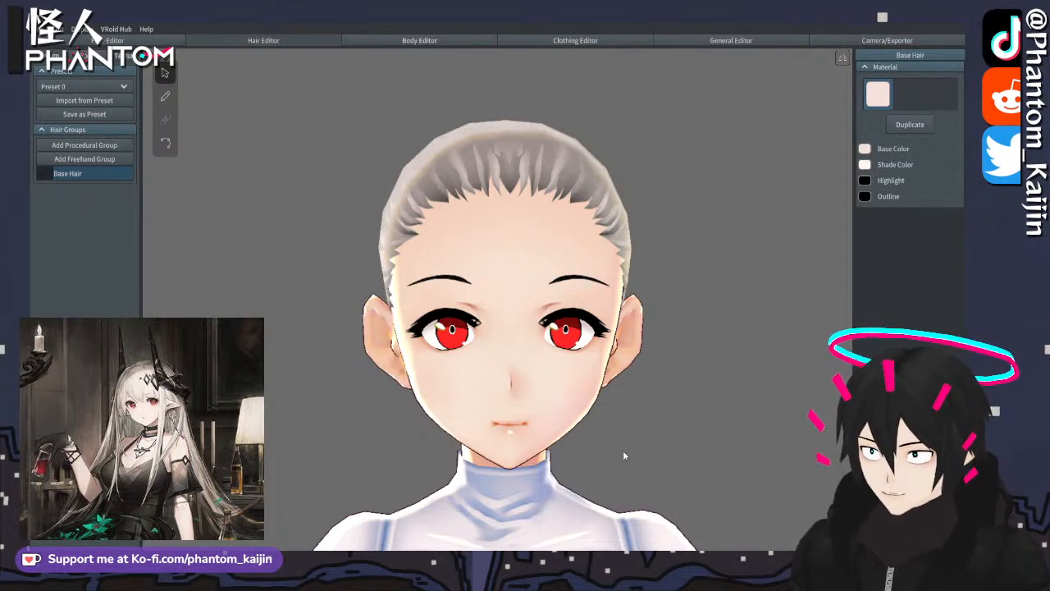
- Add a procedural hair group and review its shape from above along with its hair parameters
click(87, 146)
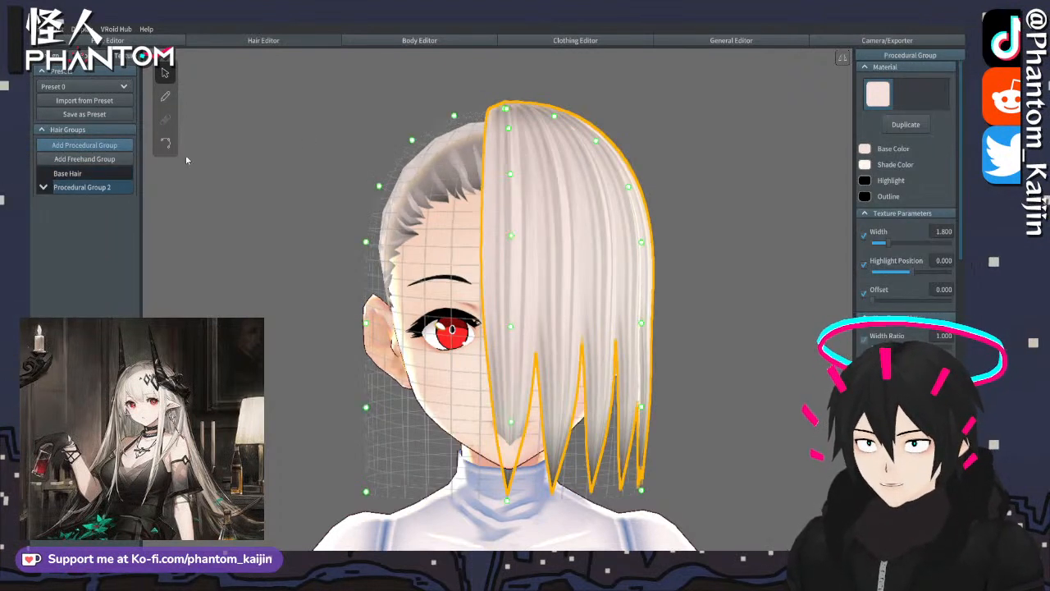
right_drag(301, 130, 323, 173)
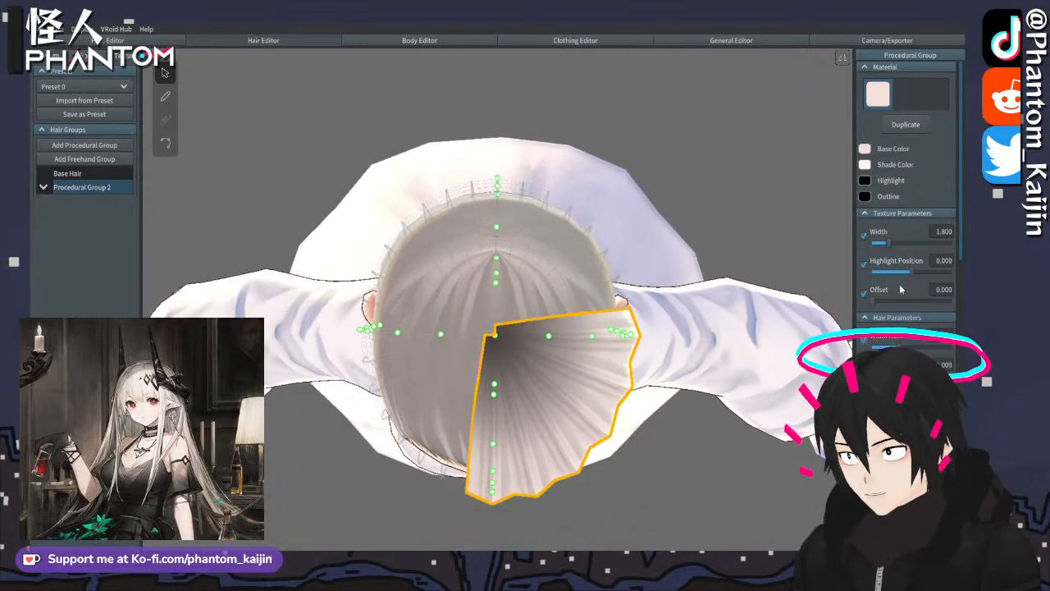
scroll(885, 339, down, 5)
scroll(907, 213, down, 6)
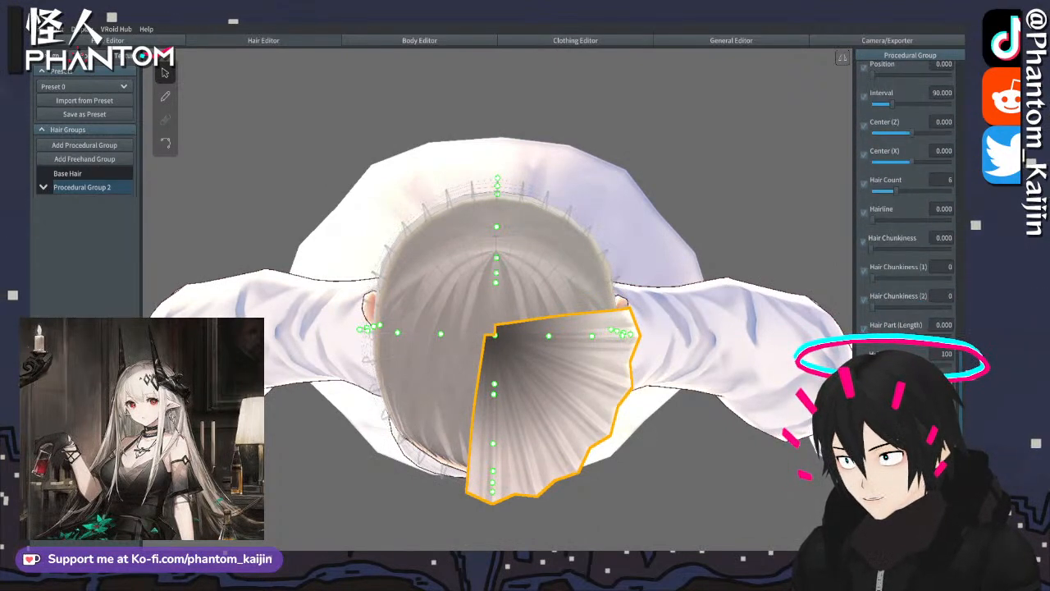
scroll(863, 170, up, 10)
scroll(256, 261, up, 2)
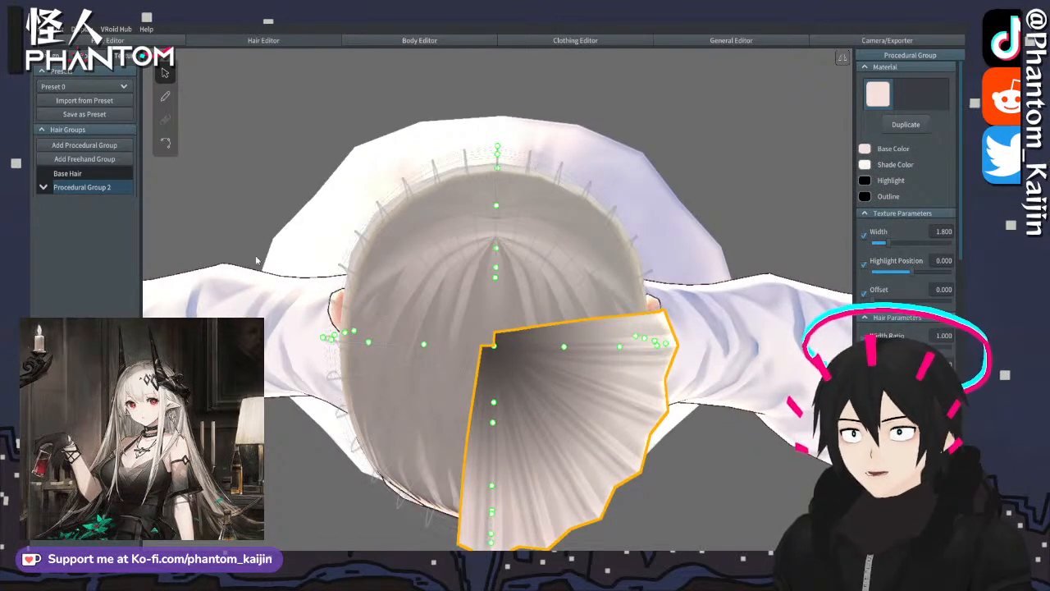
scroll(256, 261, down, 3)
right_drag(598, 296, 643, 257)
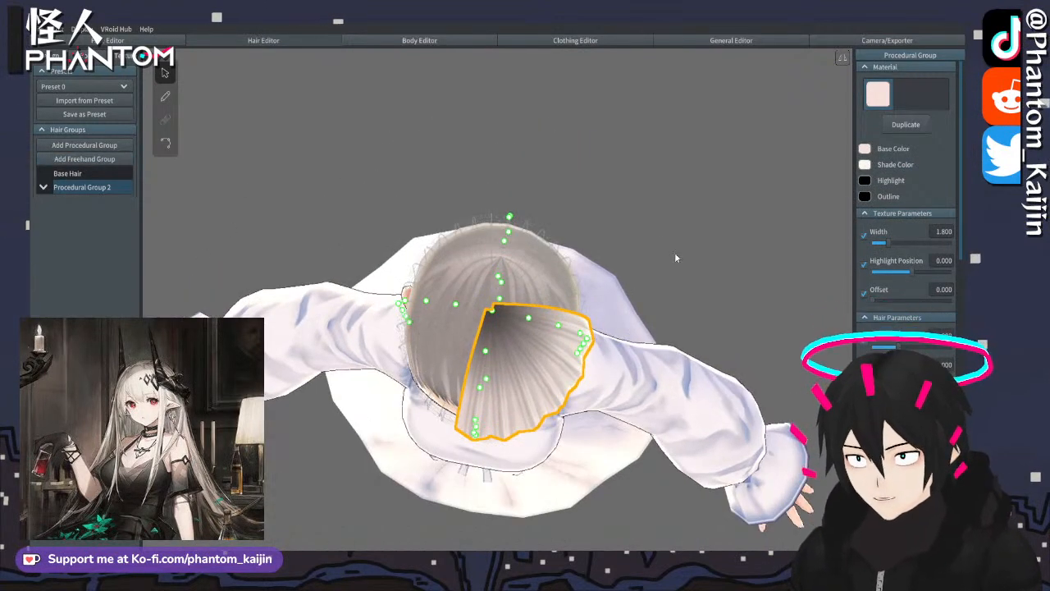
- Examine the procedural hair and its guide mesh control points from the front and side
right_click(71, 187)
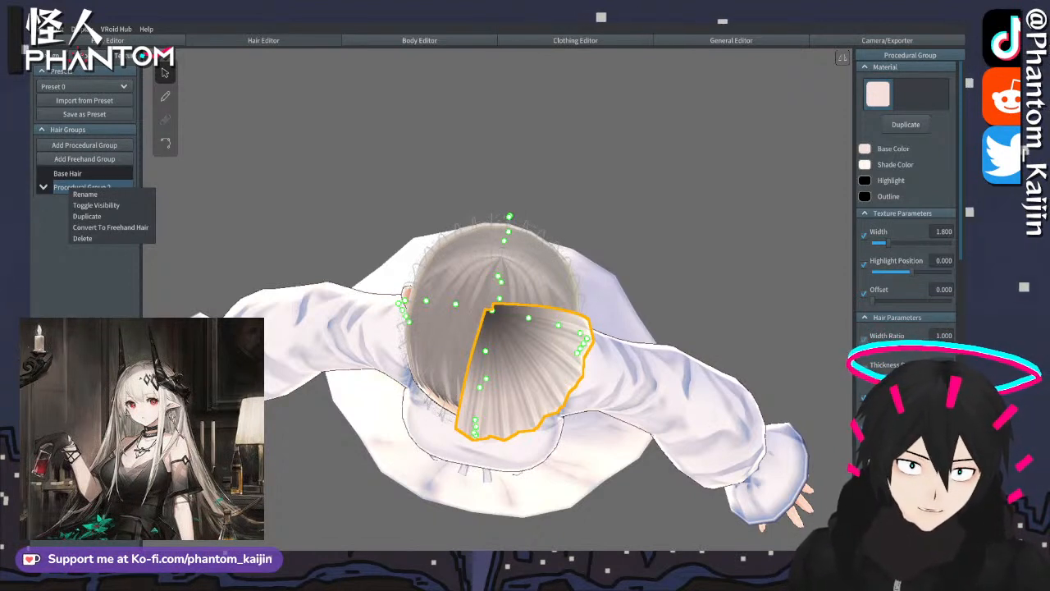
right_drag(362, 197, 390, 158)
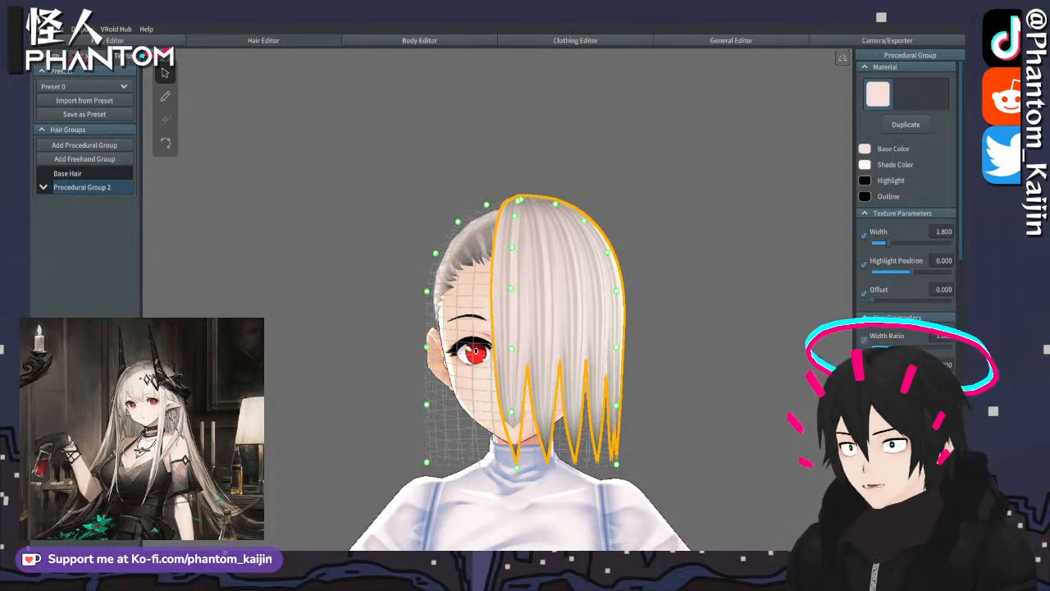
middle_drag(234, 316, 243, 316)
right_drag(243, 316, 349, 400)
drag(456, 447, 430, 445)
click(399, 328)
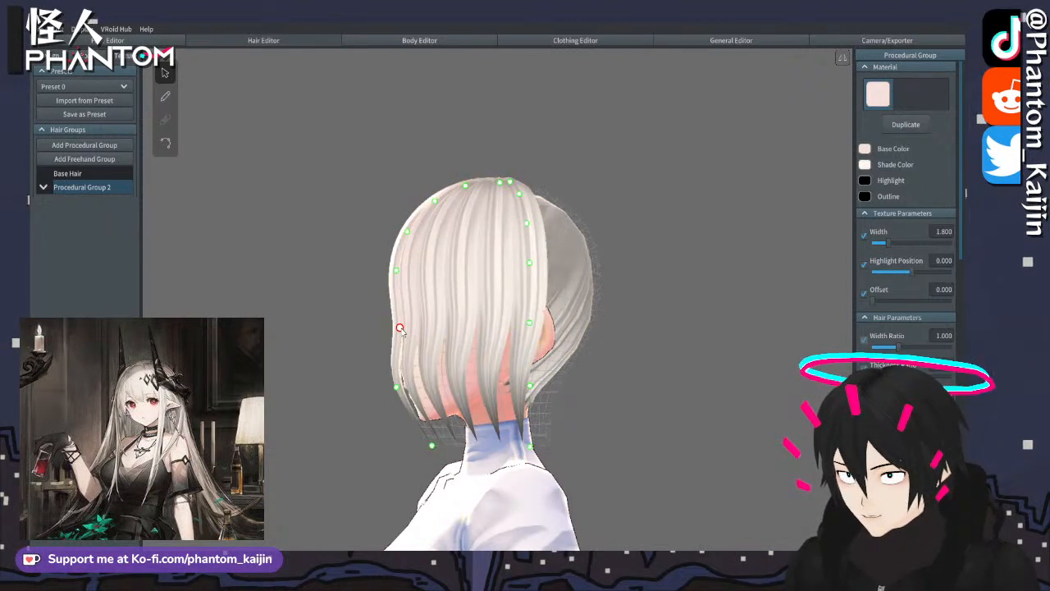
middle_drag(379, 329, 410, 331)
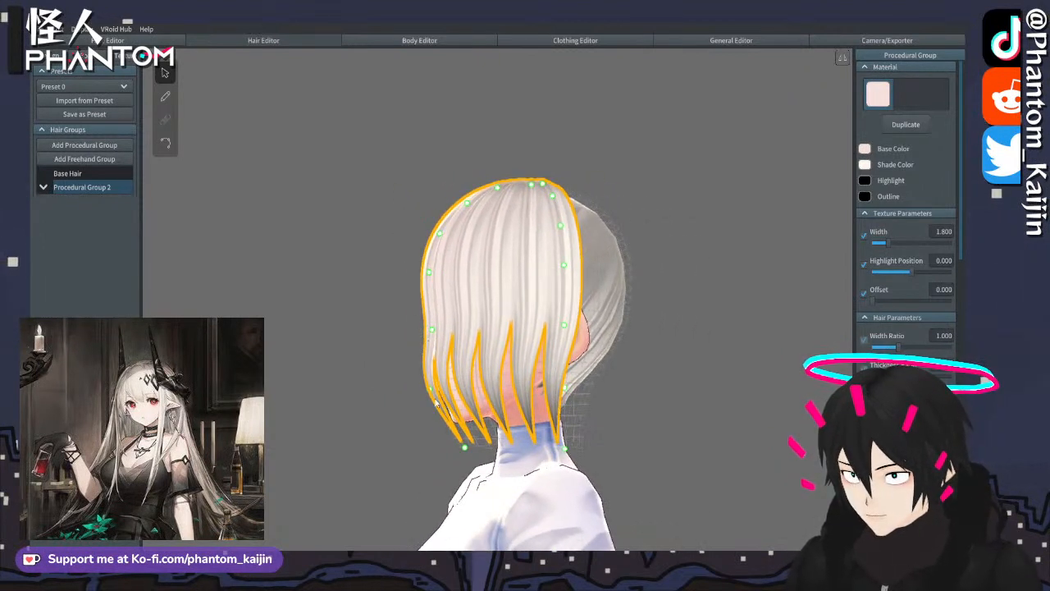
drag(429, 390, 428, 386)
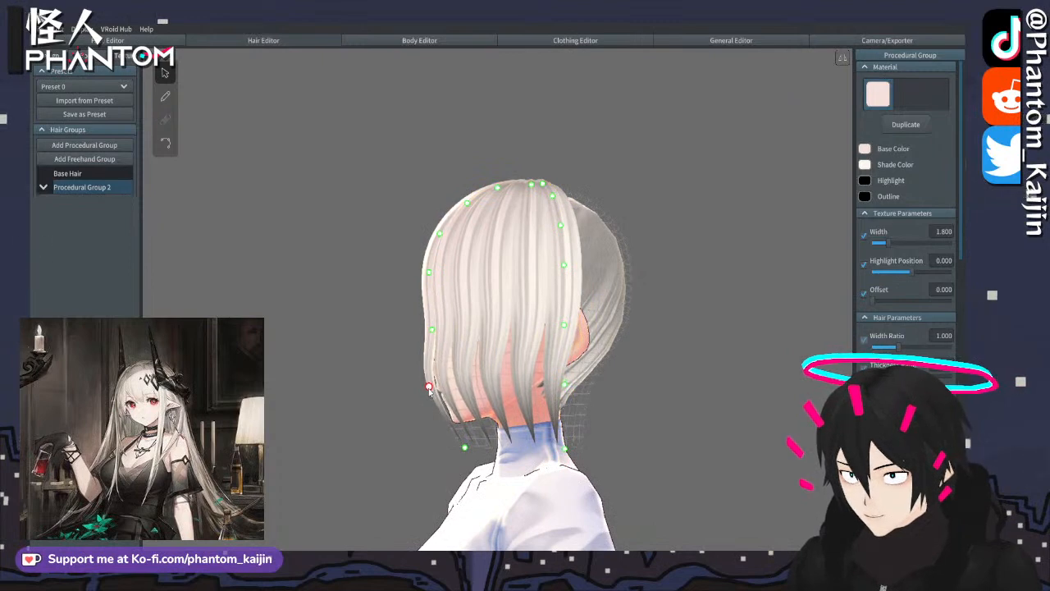
right_drag(428, 390, 496, 393)
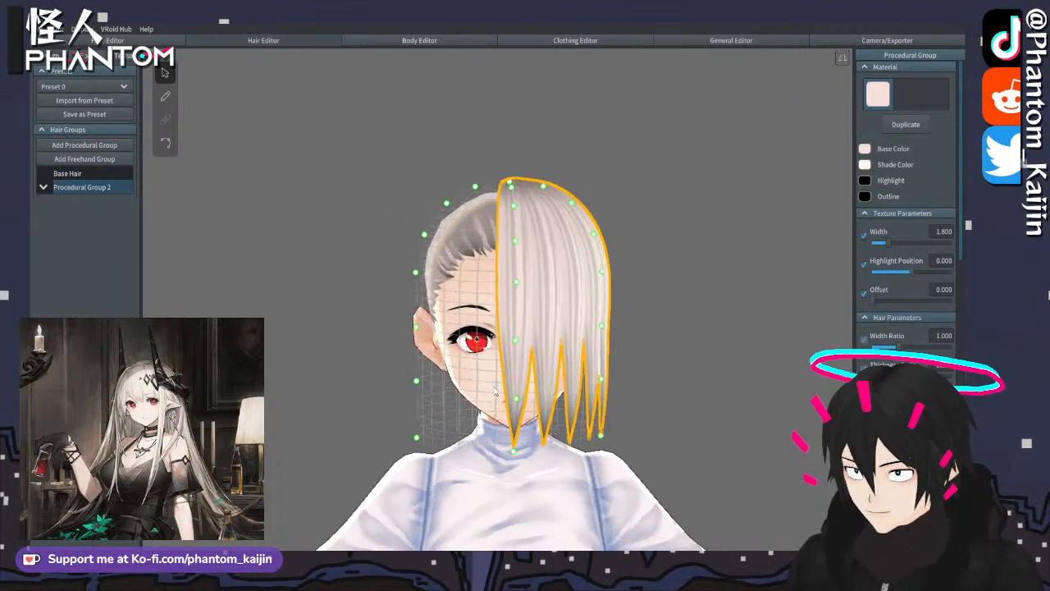
- Convert Procedural Group 2 to freehand hair and expand the resulting group's strand list
right_click(76, 189)
click(119, 233)
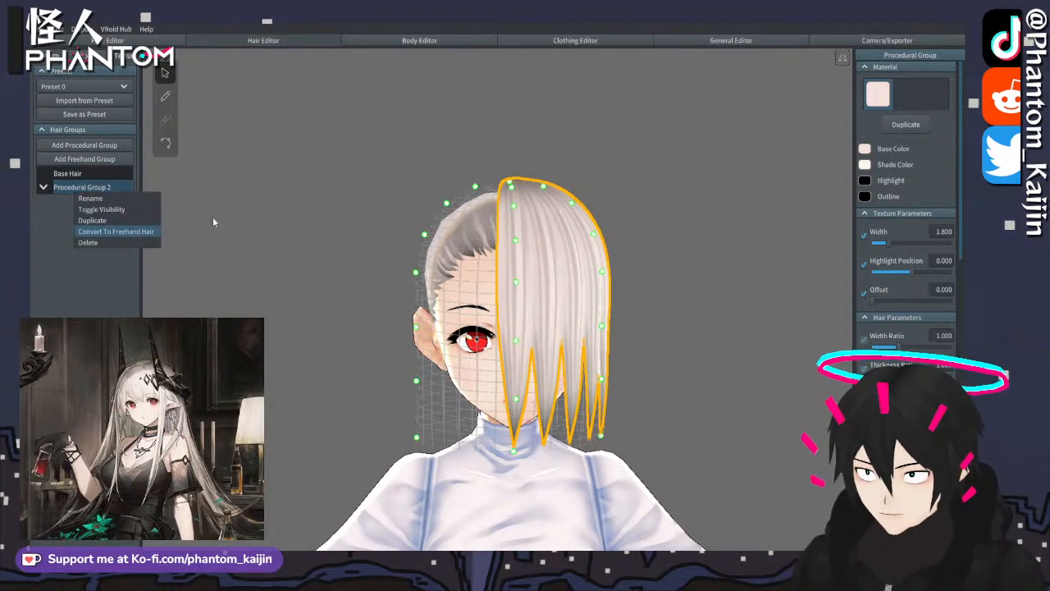
click(44, 188)
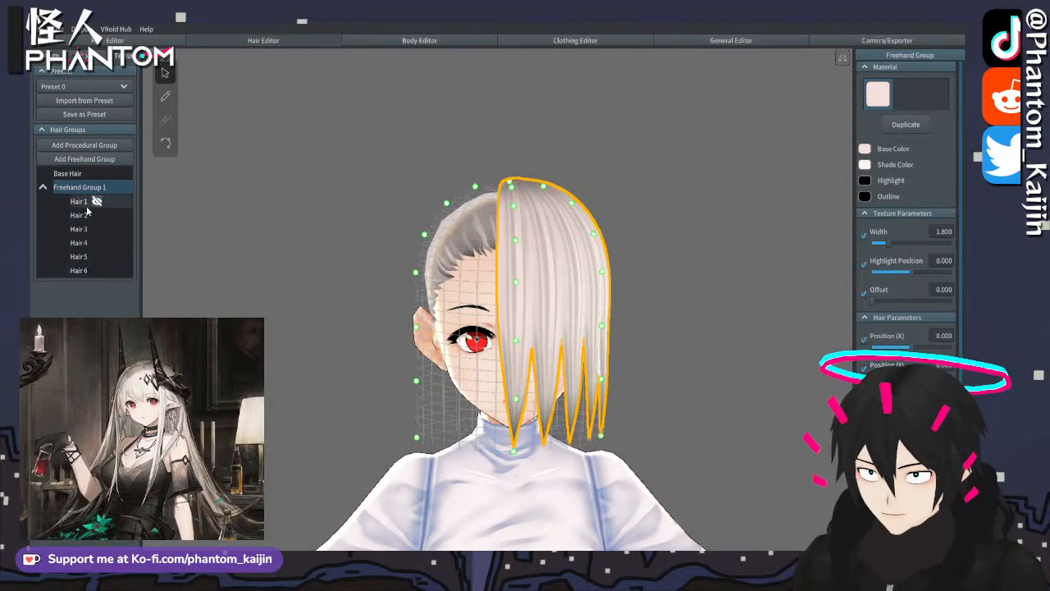
- Hide all six strands, Hair 1 to Hair 6, in Freehand Group 1
click(97, 202)
click(97, 215)
click(96, 229)
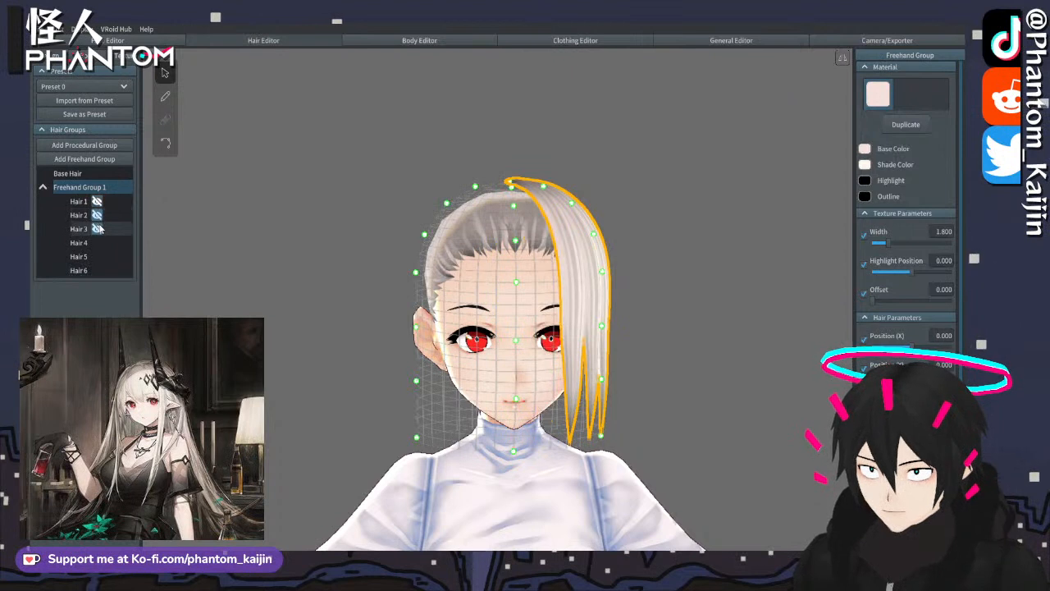
click(97, 243)
click(96, 256)
click(96, 271)
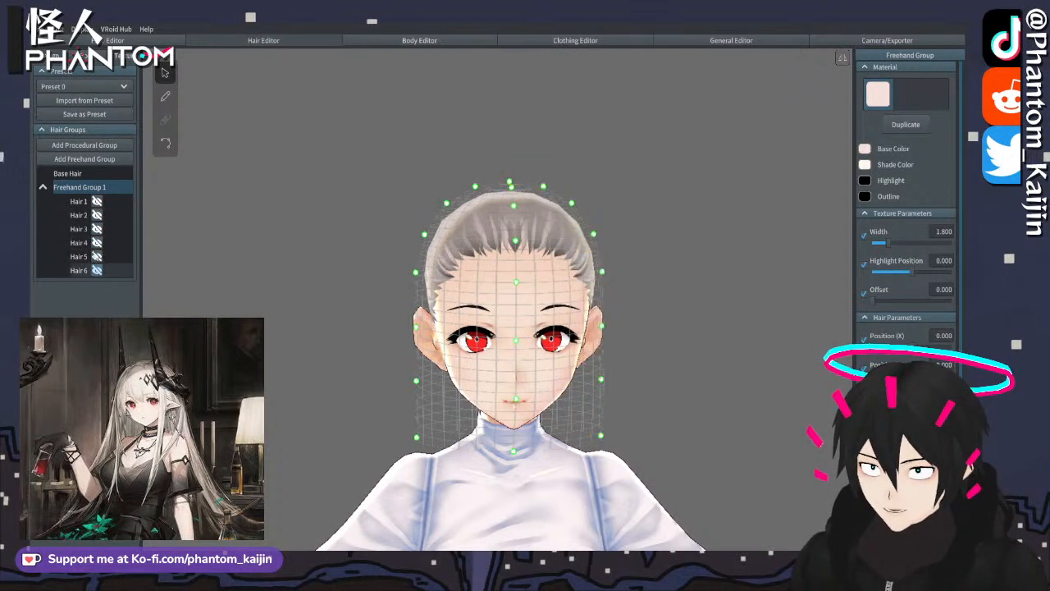
- Delete strands Hair 1 to Hair 6 from Freehand Group 1, leaving the group empty
click(81, 204)
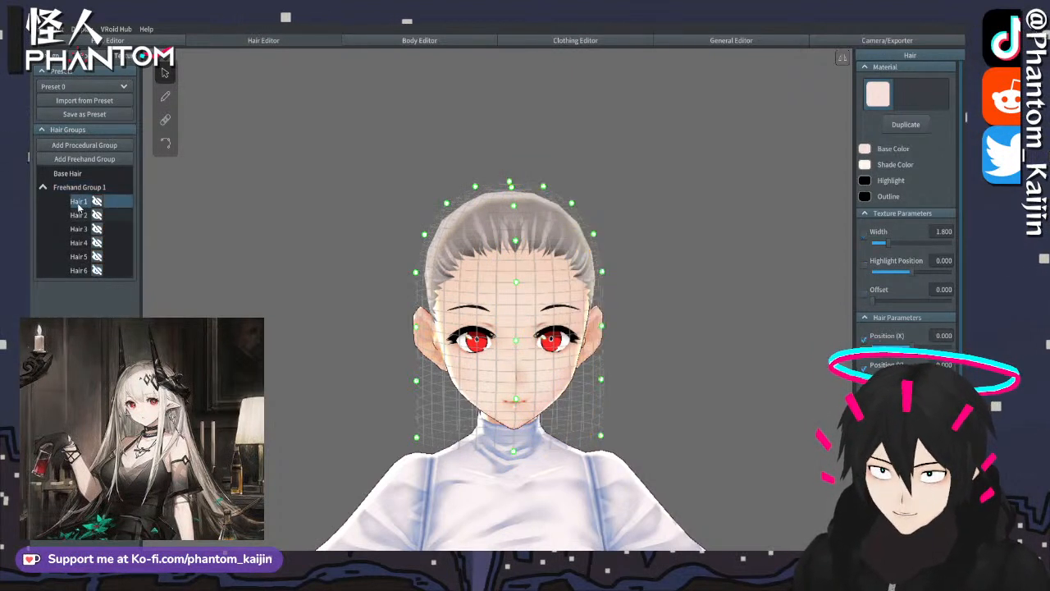
right_click(81, 204)
click(80, 187)
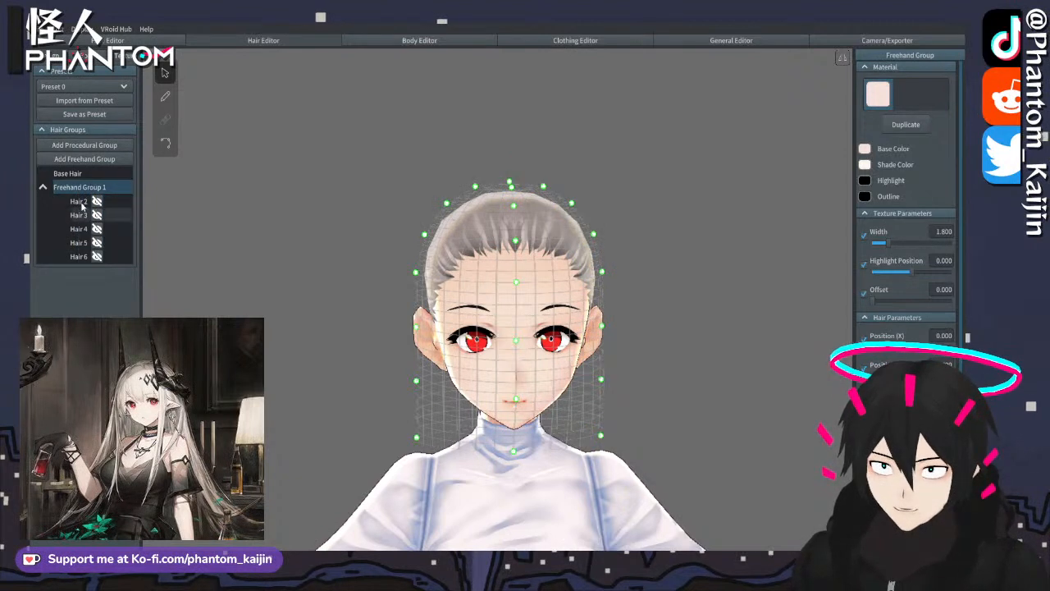
right_click(84, 204)
click(95, 263)
right_click(84, 203)
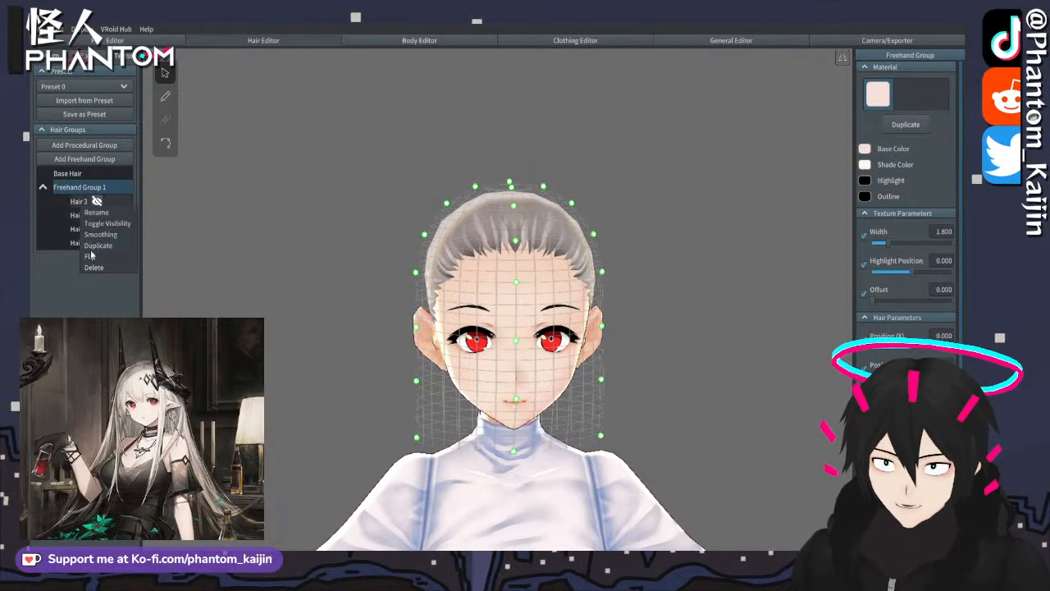
click(94, 267)
right_click(82, 203)
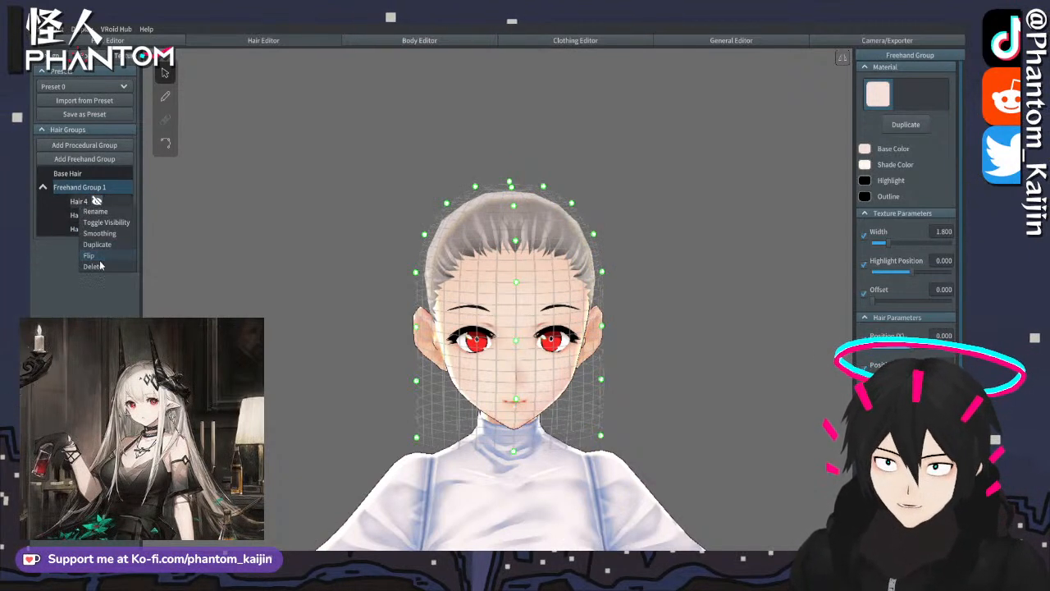
click(95, 263)
right_click(82, 202)
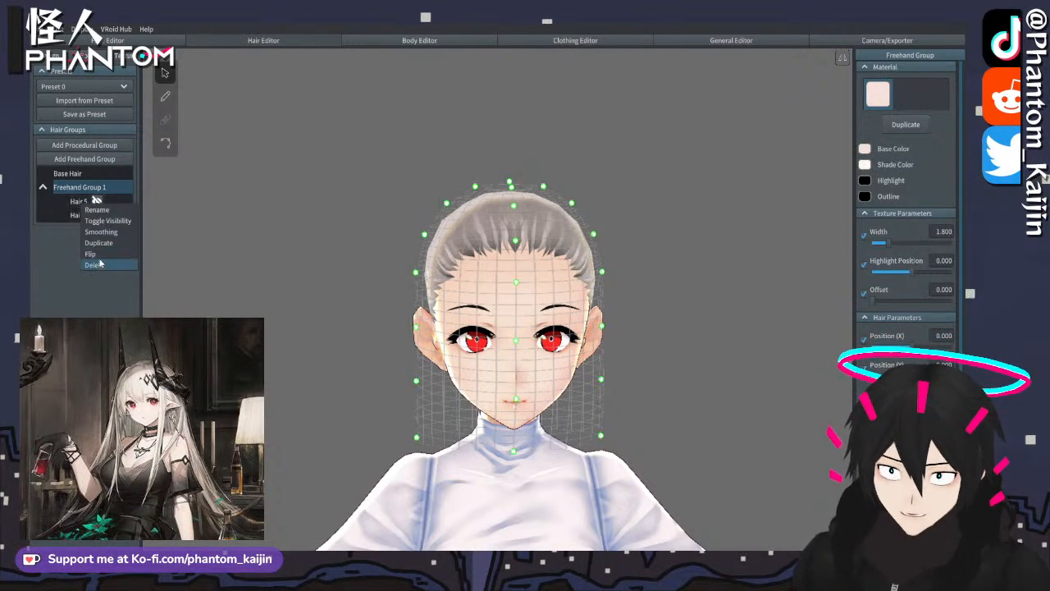
click(95, 263)
right_click(81, 202)
click(95, 263)
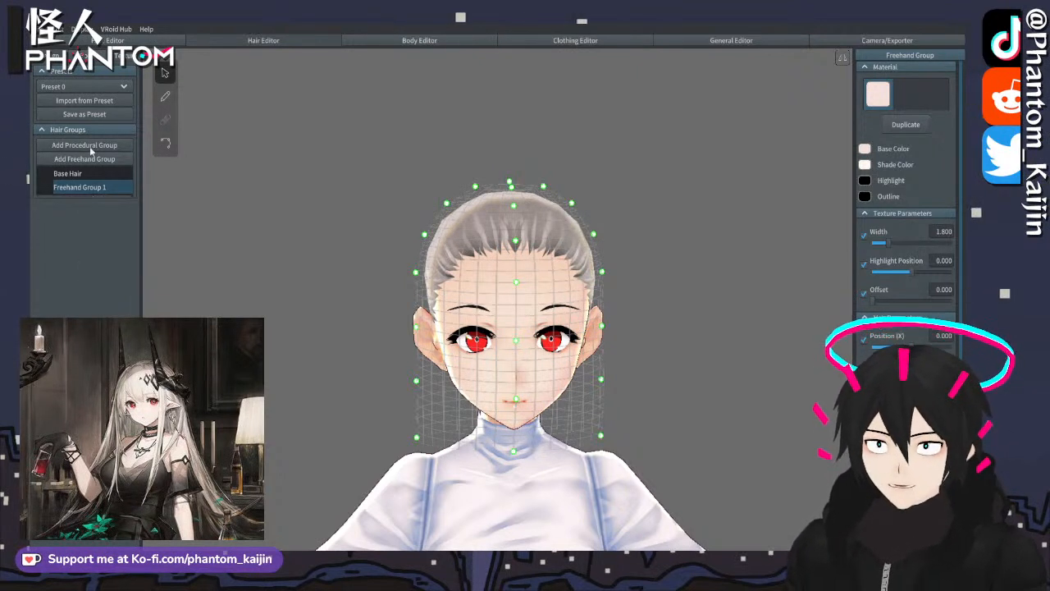
- Try drawing freehand hair strands down the centre of the forehead with the hair brush and undo them
click(165, 96)
mouse_move(494, 221)
mouse_down()
mouse_move(481, 271)
mouse_move(489, 329)
mouse_move(482, 345)
mouse_move(449, 359)
mouse_move(435, 387)
mouse_move(558, 328)
mouse_move(484, 361)
mouse_move(522, 384)
mouse_up()
key(ctrl+z)
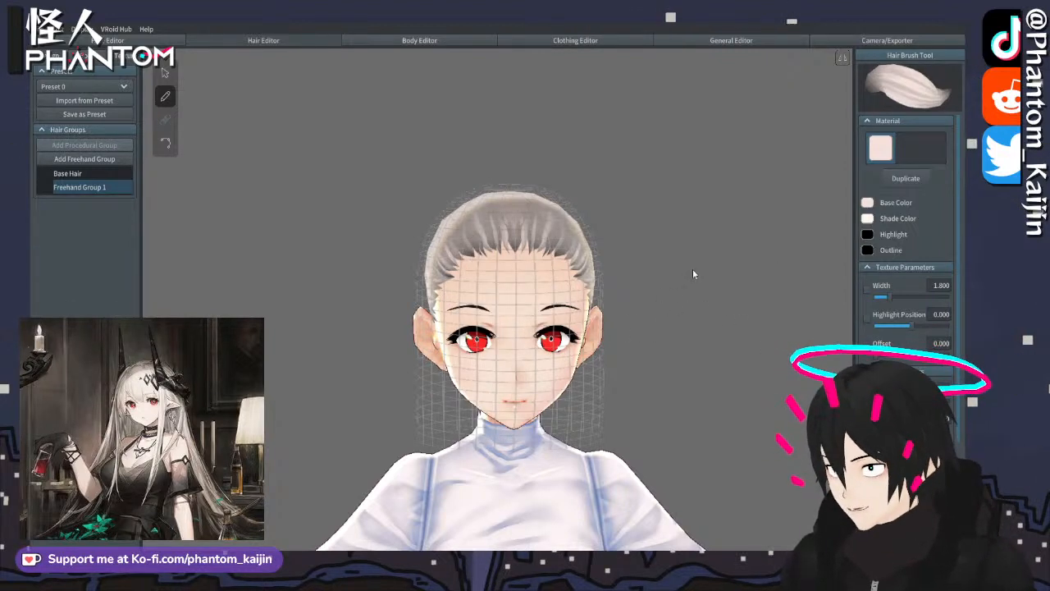
right_drag(693, 270, 673, 275)
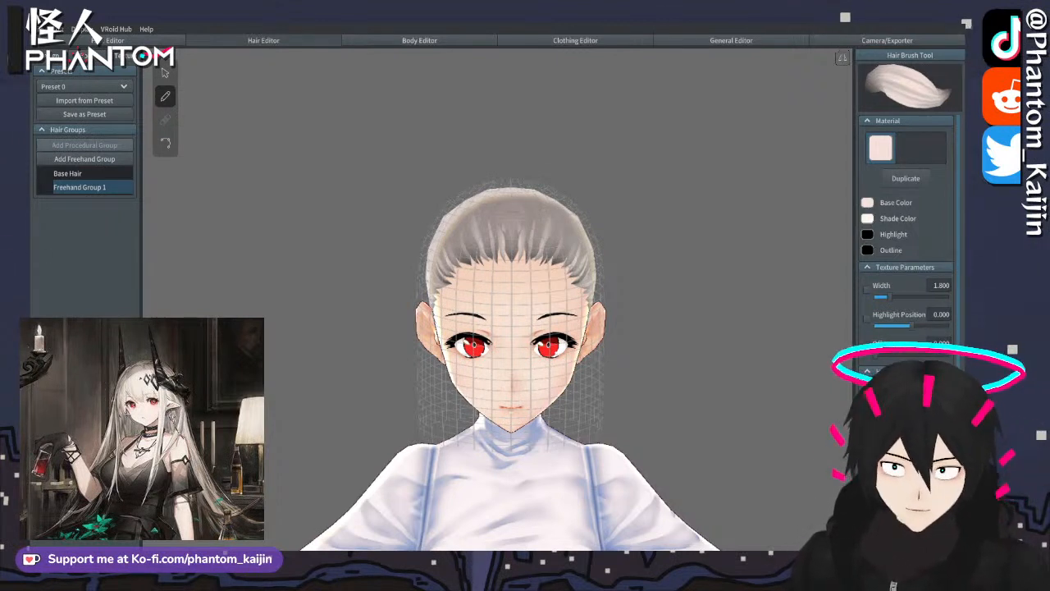
drag(519, 251, 518, 317)
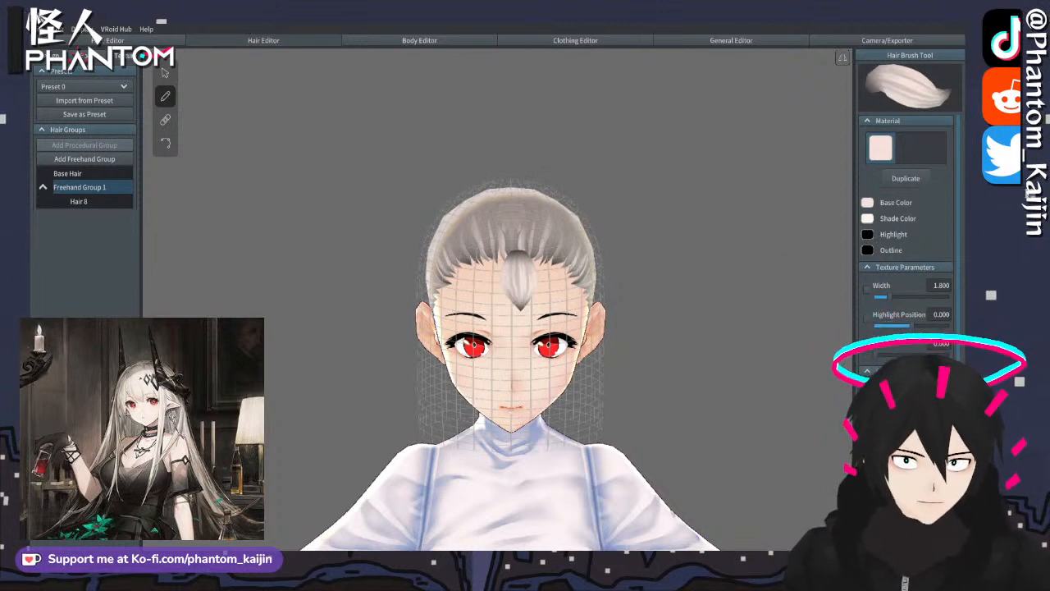
key(ctrl+z)
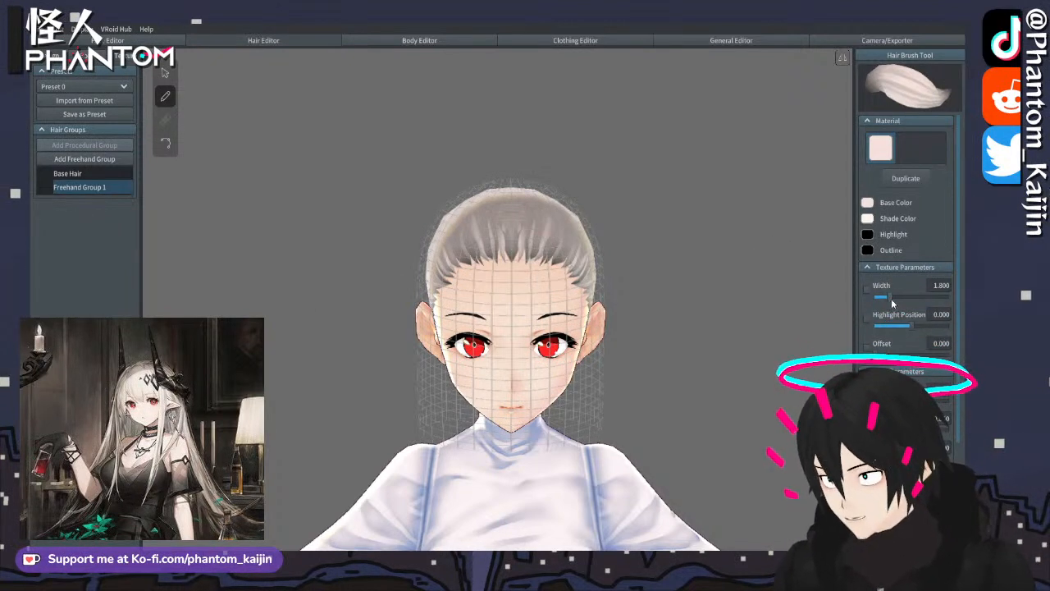
- Set the hair brush's texture Width to 1.221 and delete the restored Hair 6 strand
drag(889, 297, 879, 297)
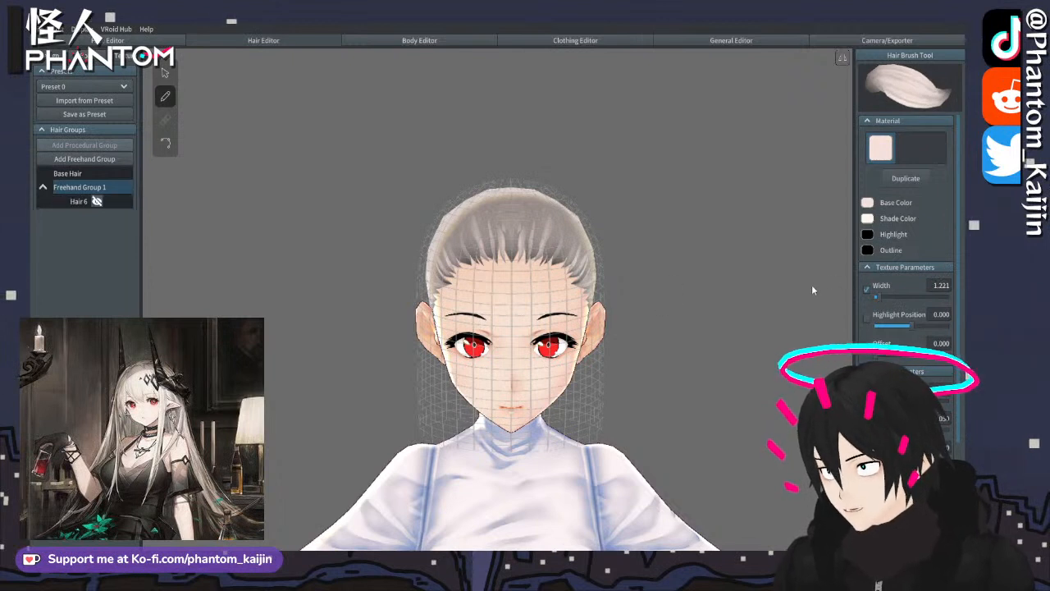
right_click(74, 201)
click(88, 261)
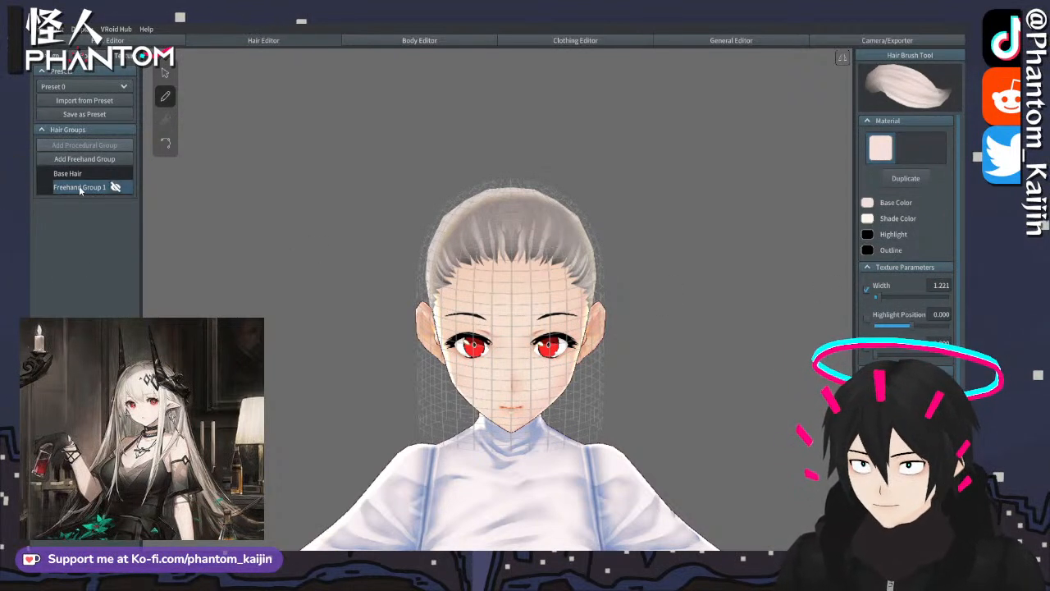
- Try a test strand down the forehead, undo it, and set the hair brush's texture Width to 1.885
drag(510, 247, 504, 332)
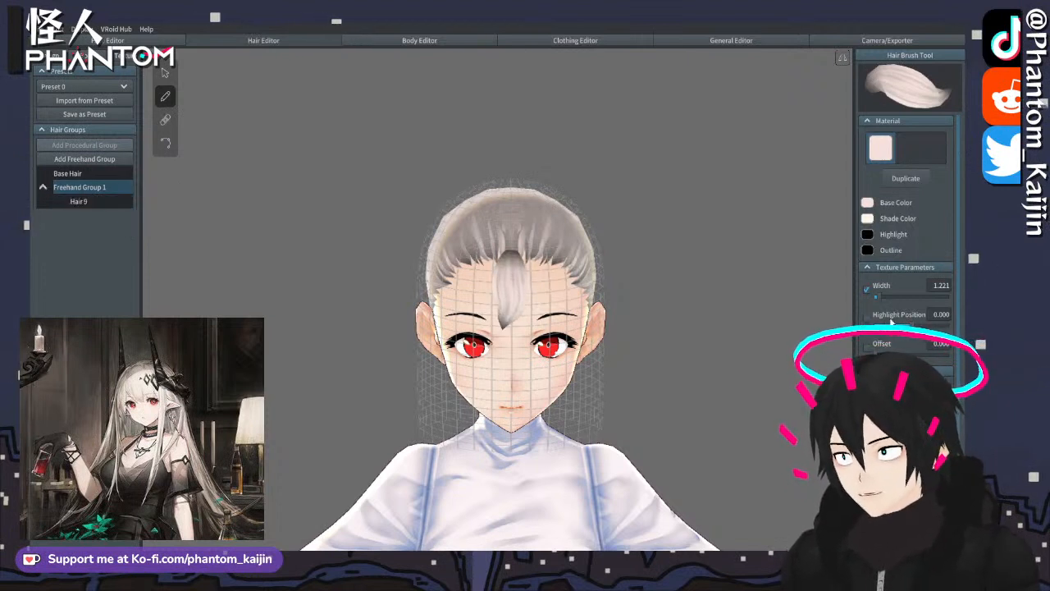
key(ctrl+z)
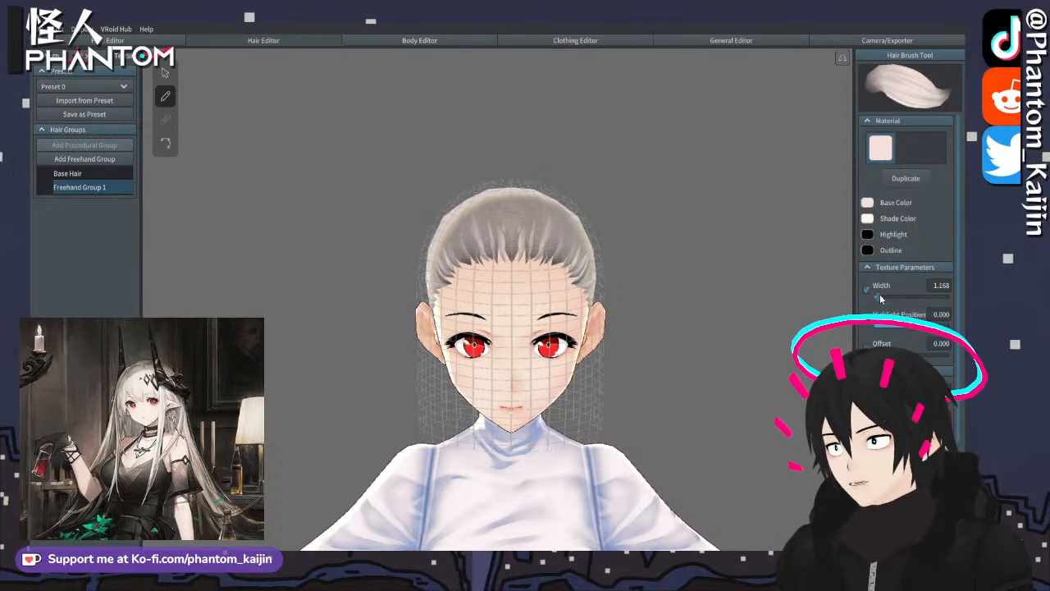
key(ctrl+z)
drag(880, 296, 891, 297)
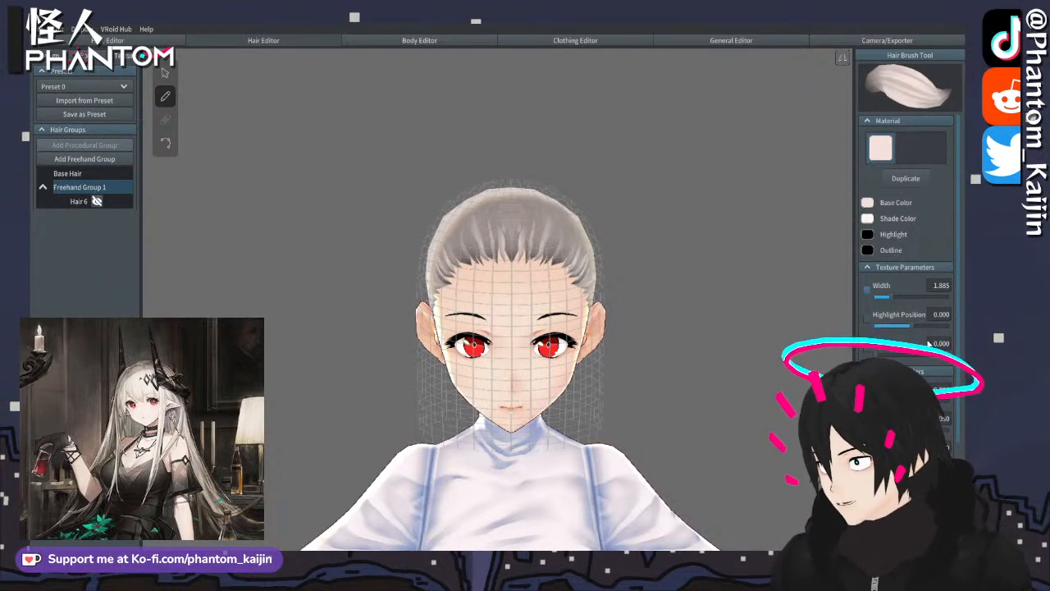
- Set the hair brush width to 0.027 and try a test strand down the centre of the forehead
scroll(906, 263, down, 2)
drag(915, 336, 886, 332)
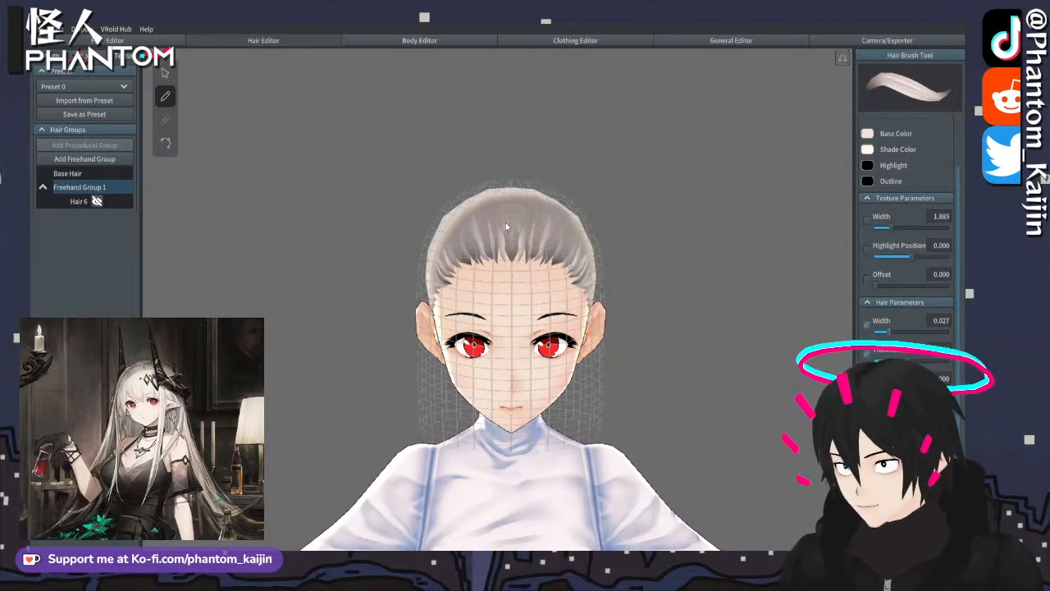
drag(509, 221, 515, 306)
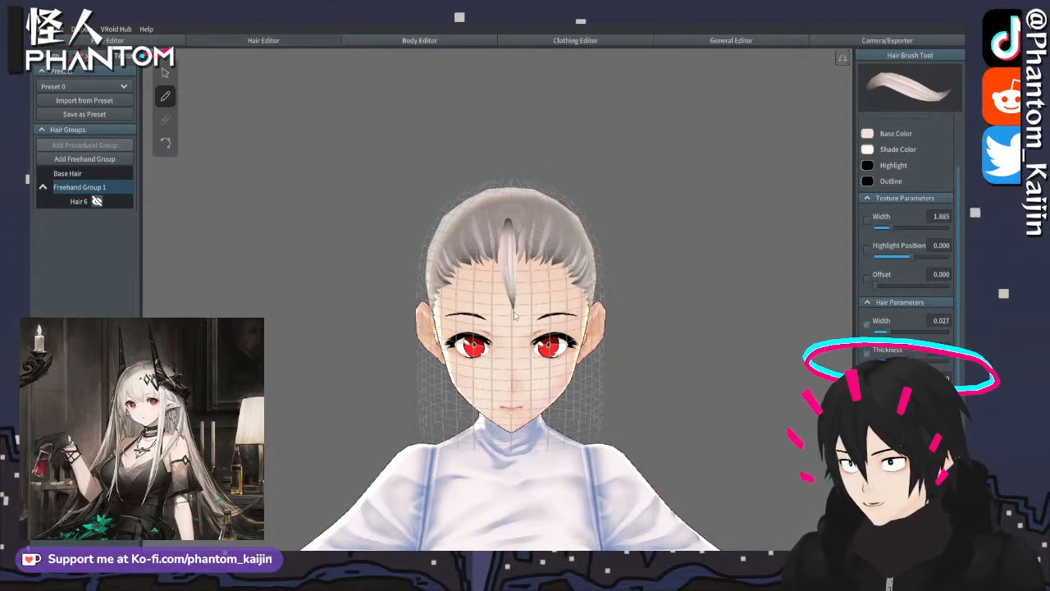
key(ctrl+z)
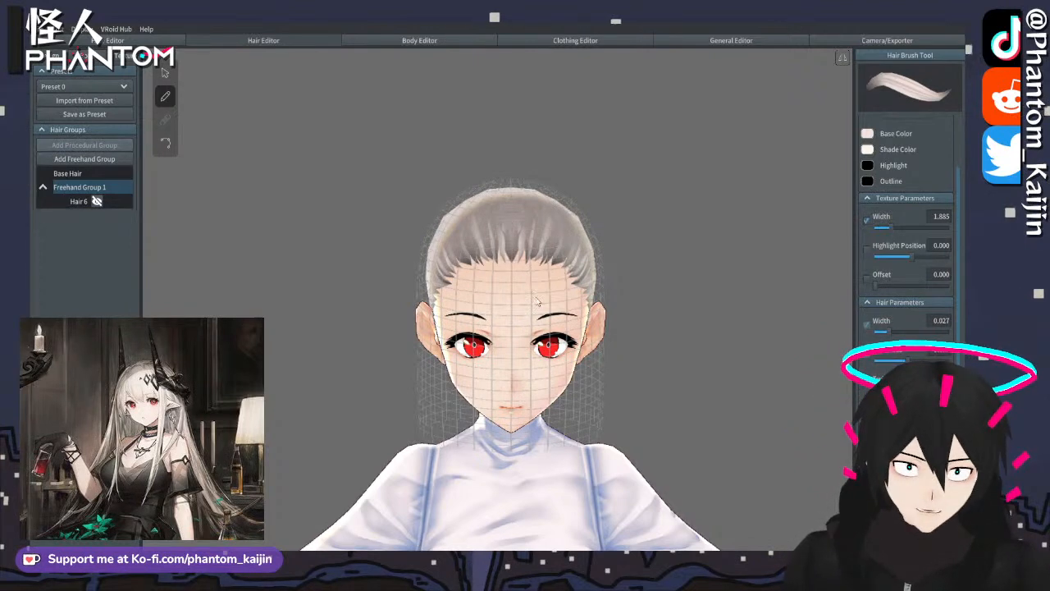
- Draw four short strands as a cross-shaped petal cluster on the crown of the head
right_drag(540, 290, 528, 293)
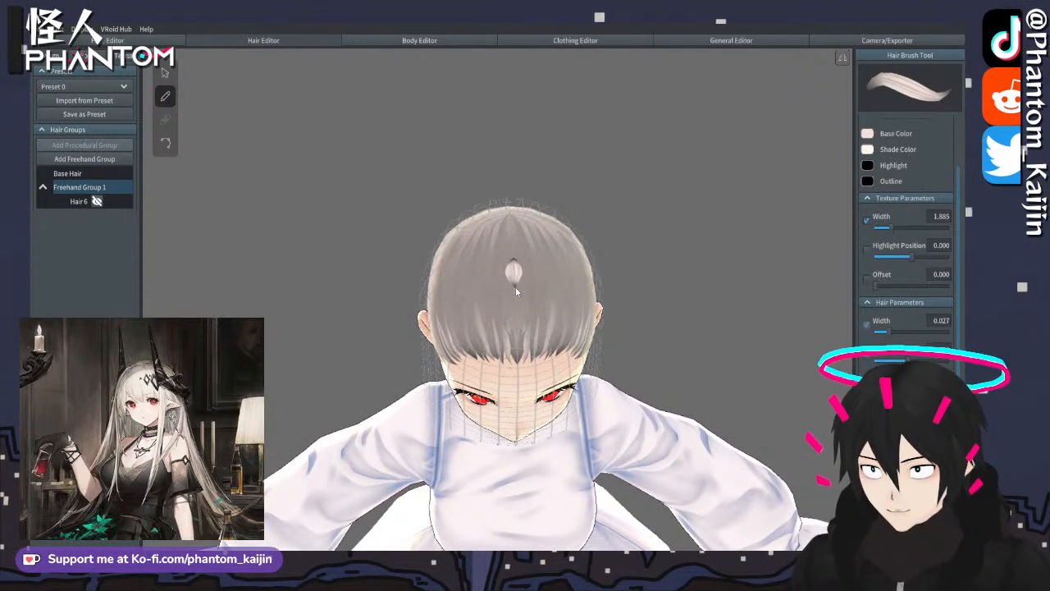
key(ctrl+z)
mouse_move(513, 236)
mouse_down()
mouse_move(515, 251)
mouse_move(494, 259)
mouse_move(515, 281)
mouse_move(546, 261)
mouse_up()
mouse_move(547, 261)
right_down()
mouse_move(551, 276)
mouse_move(558, 234)
mouse_move(553, 262)
right_up()
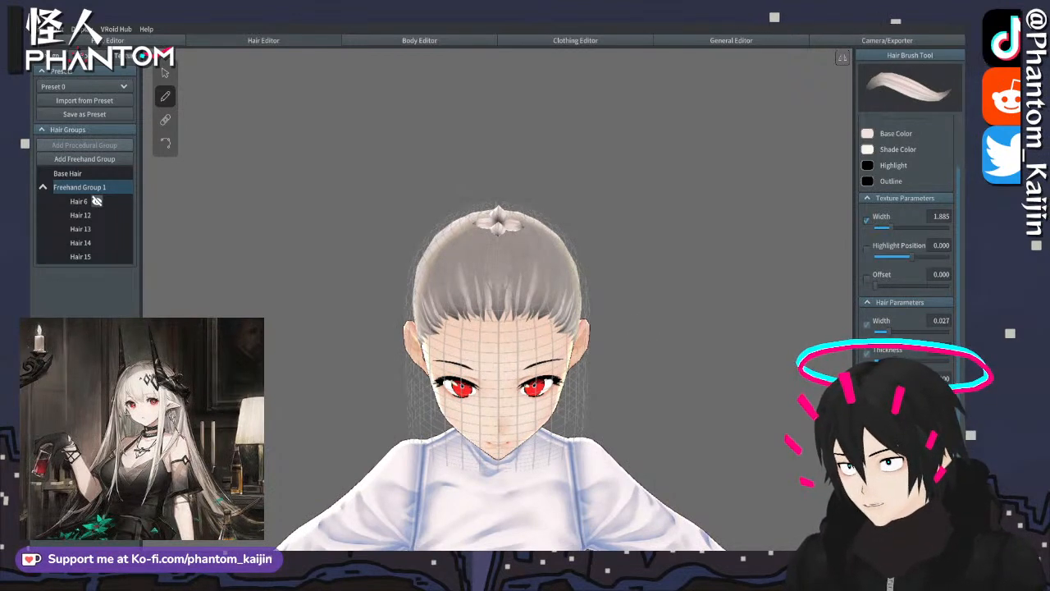
right_drag(606, 297, 604, 308)
right_drag(553, 287, 555, 292)
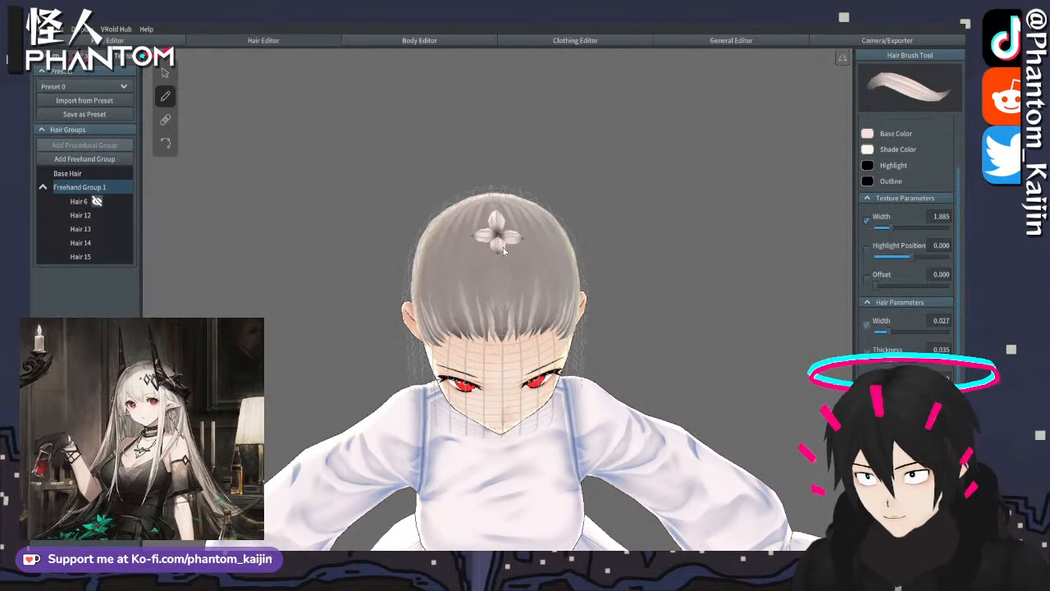
right_drag(491, 281, 485, 283)
drag(501, 242, 498, 369)
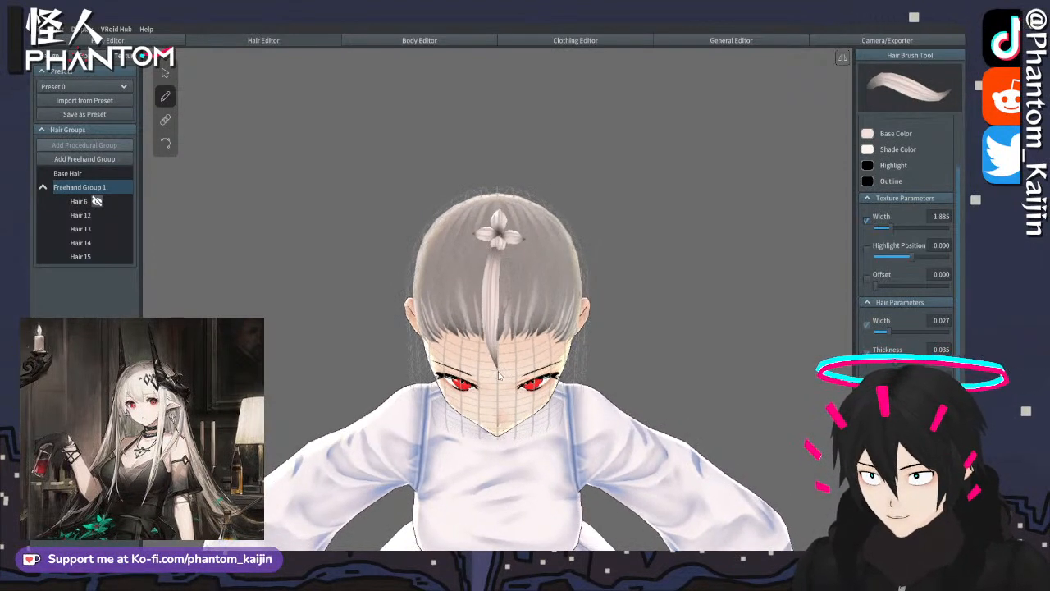
mouse_move(498, 371)
right_down()
mouse_move(499, 342)
mouse_move(504, 376)
right_up()
key(ctrl+z)
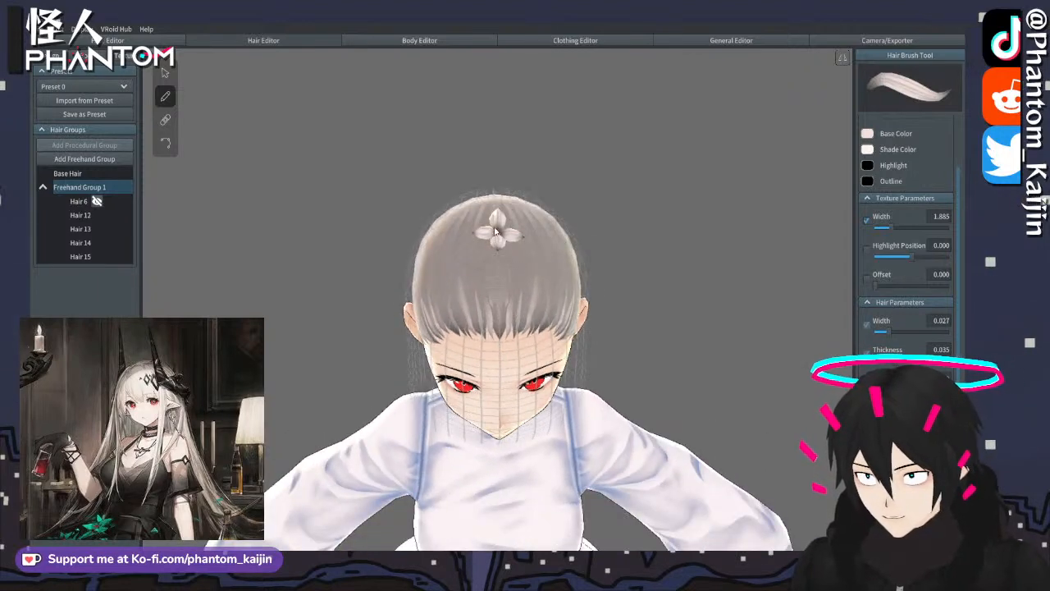
mouse_move(497, 240)
mouse_down()
mouse_move(485, 348)
mouse_move(492, 387)
mouse_up()
right_drag(492, 388, 489, 350)
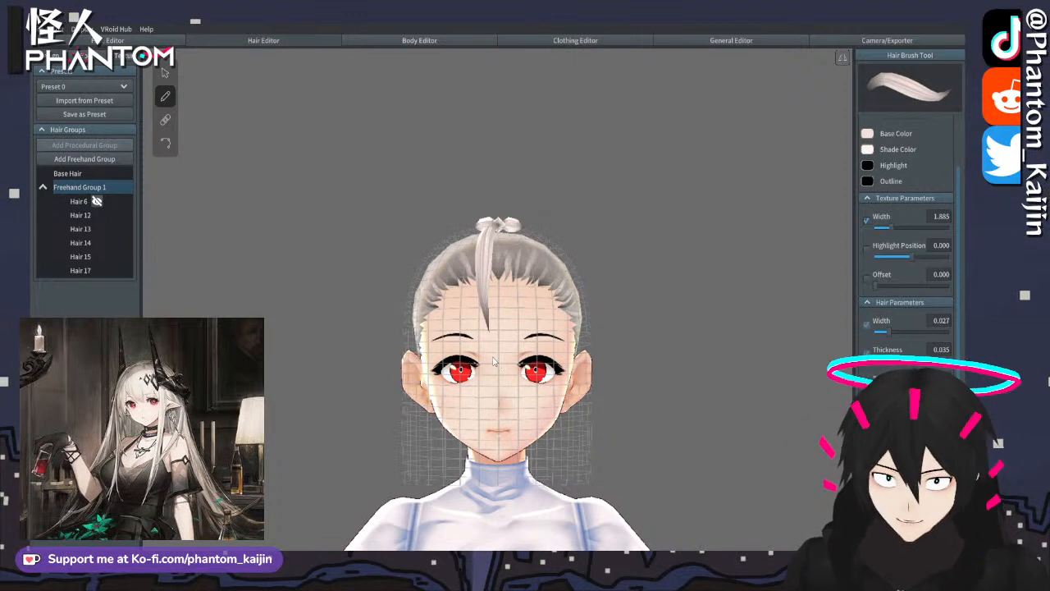
key(ctrl+z)
- Draw a bang strand from the front of the crown cluster down the centre of the forehead to eye level
right_drag(503, 332, 506, 316)
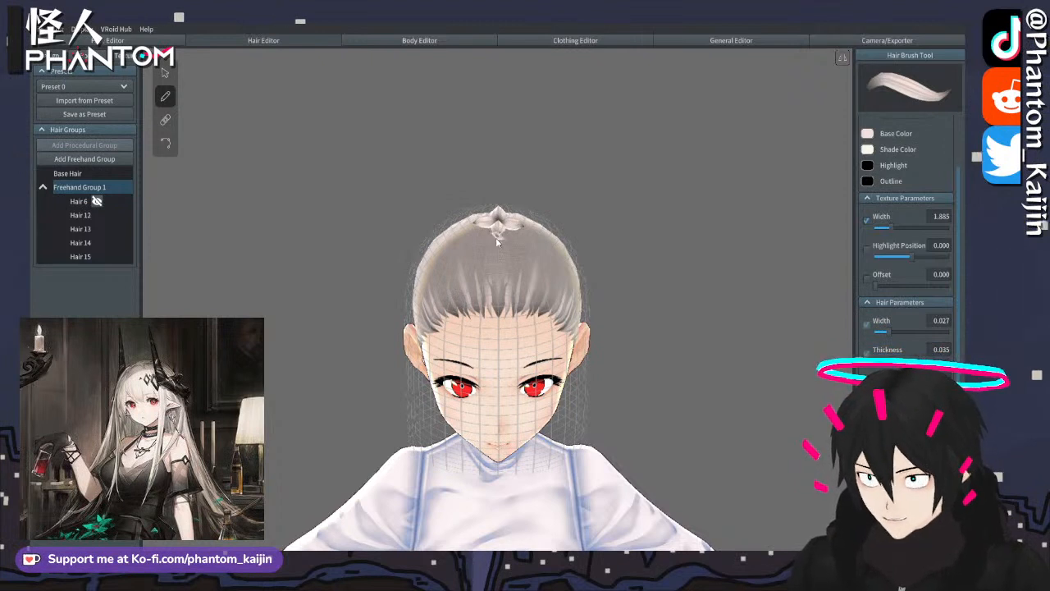
drag(495, 237, 497, 396)
right_drag(497, 396, 499, 382)
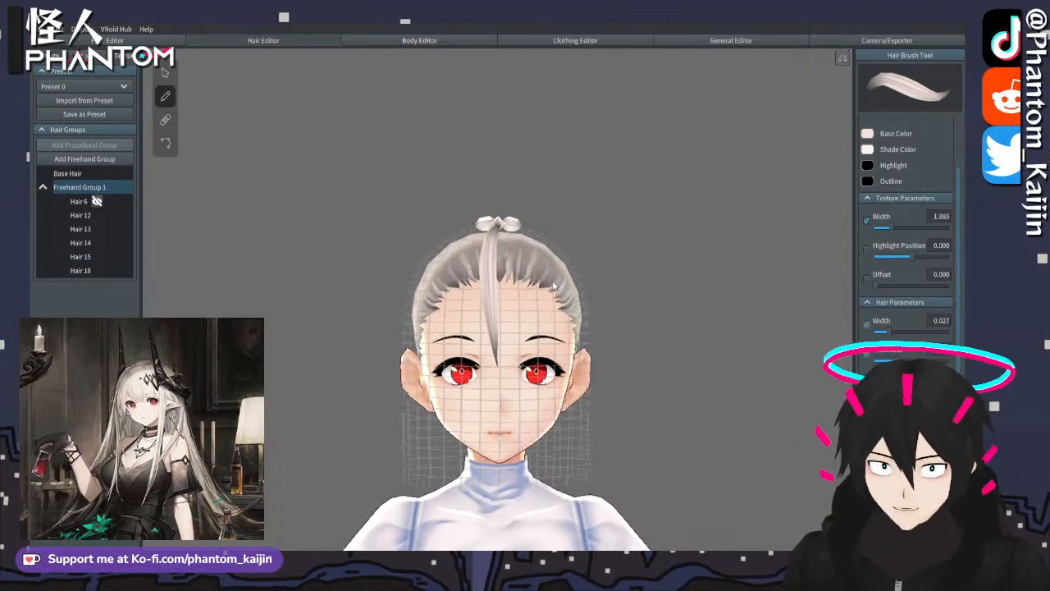
mouse_move(558, 281)
right_down()
mouse_move(506, 234)
mouse_move(498, 242)
right_up()
drag(497, 241, 503, 401)
right_drag(502, 400, 531, 359)
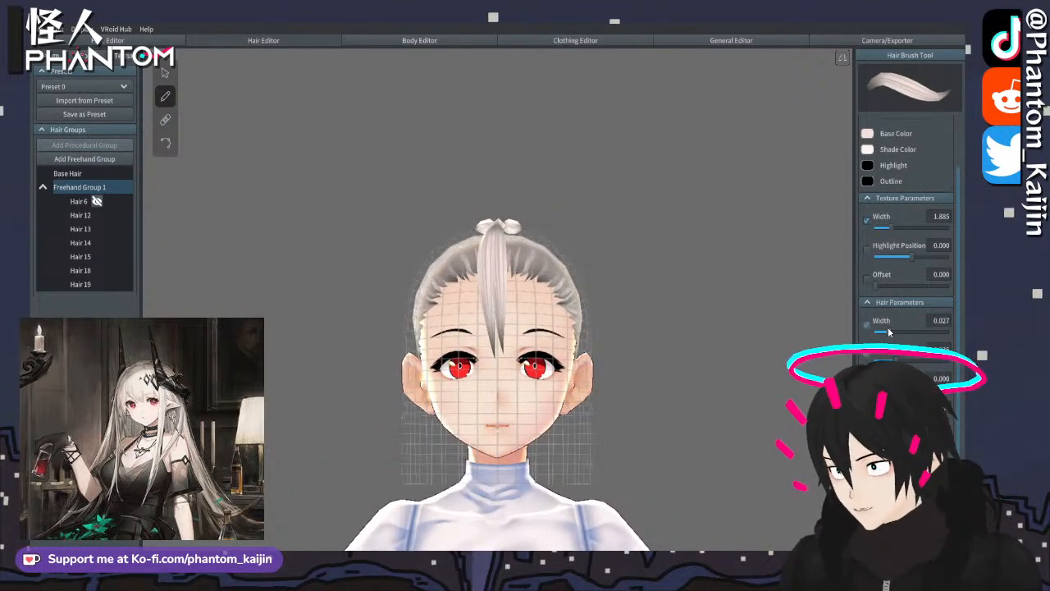
drag(889, 332, 896, 333)
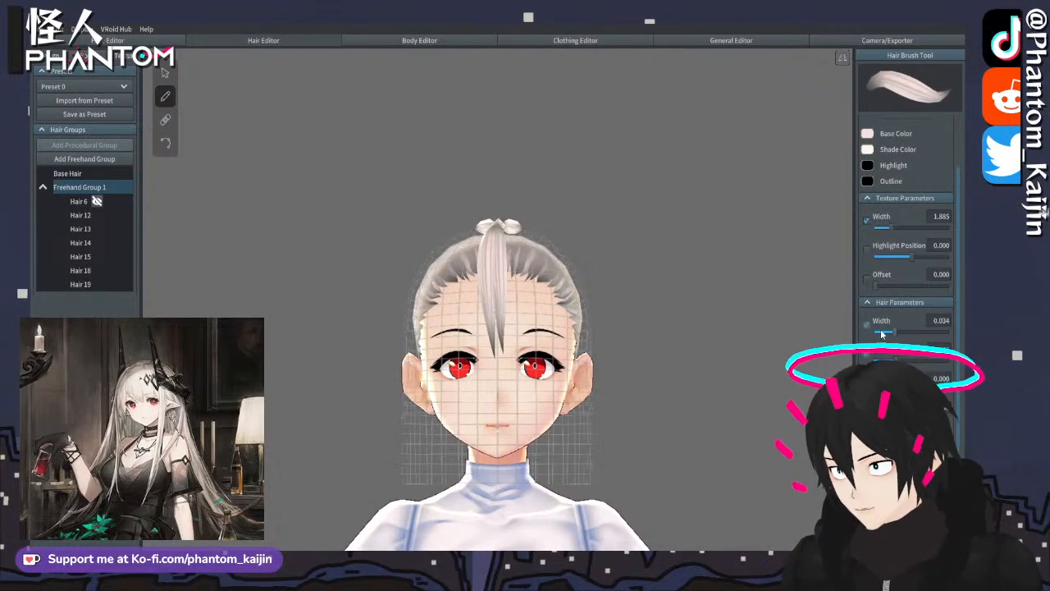
key(ctrl+z)
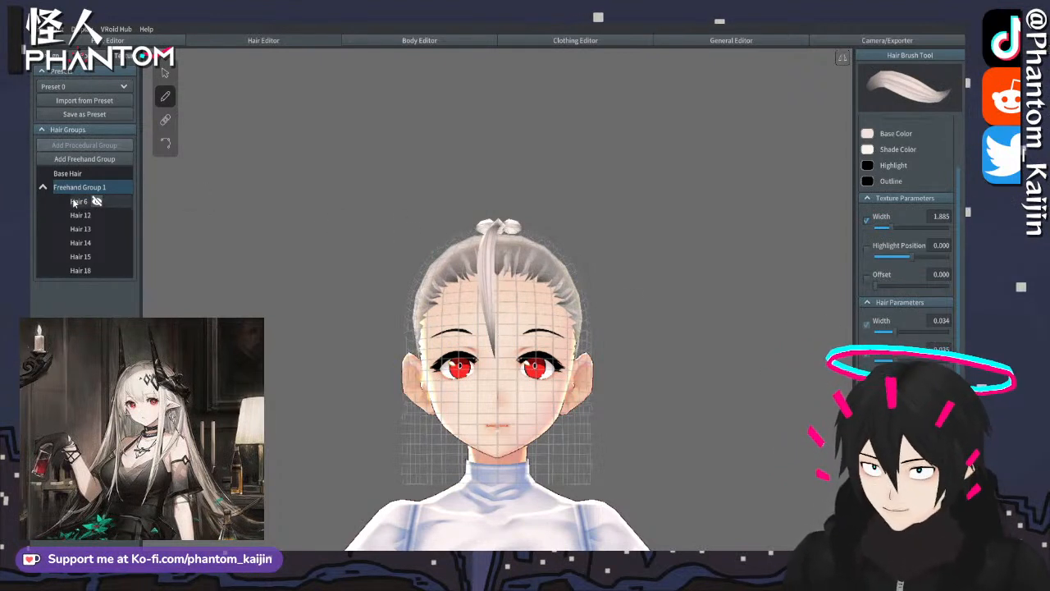
- Set the brush width to 0.028 and draw a second bang strand beside the first, from the crown cluster to eye level
click(100, 229)
right_drag(418, 230, 423, 256)
drag(897, 334, 891, 334)
click(941, 320)
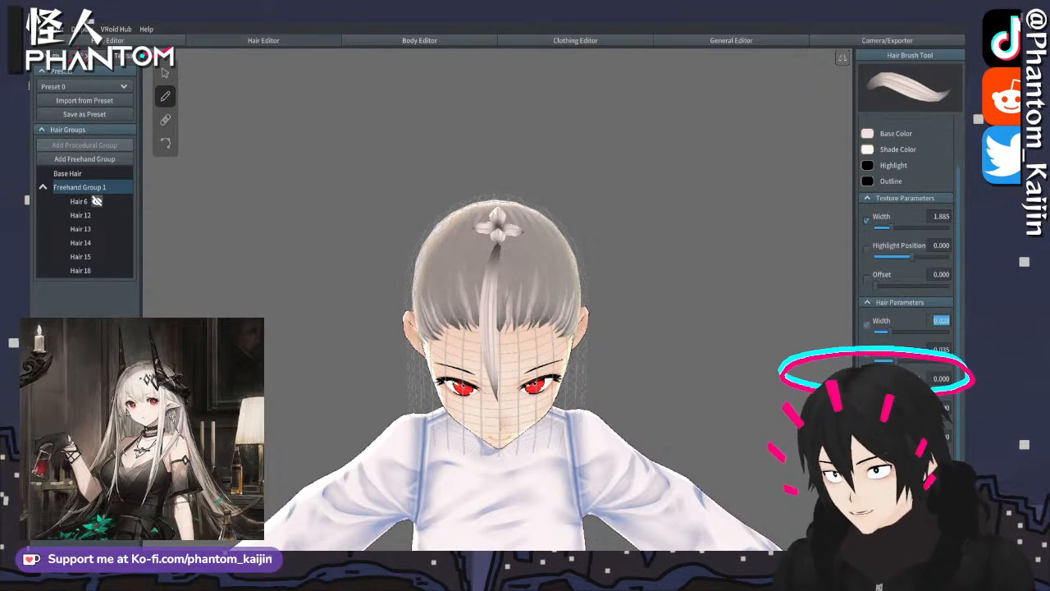
middle_drag(624, 304, 620, 288)
right_drag(621, 285, 615, 281)
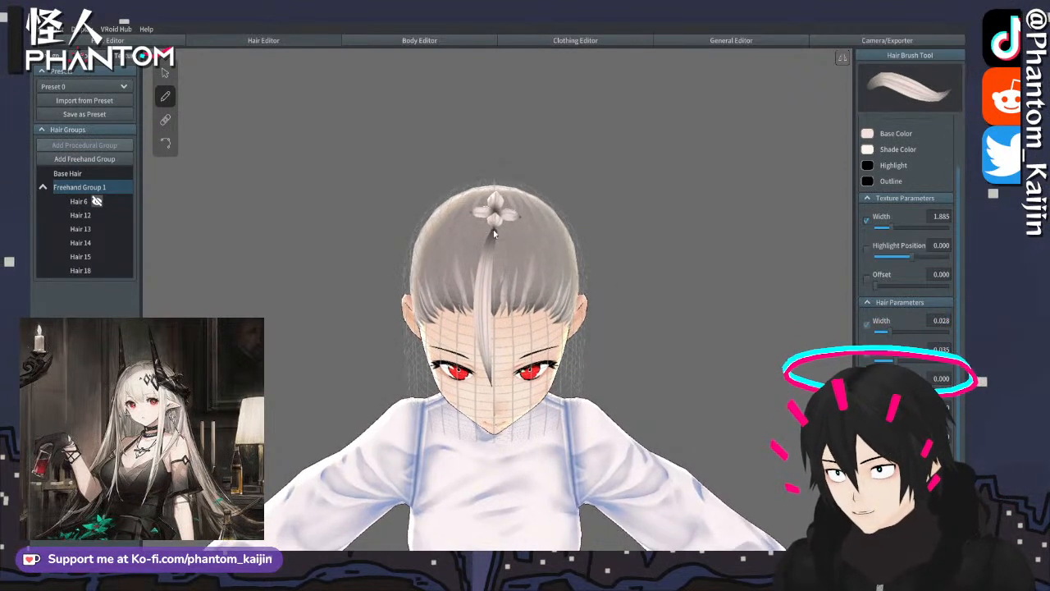
drag(495, 236, 501, 392)
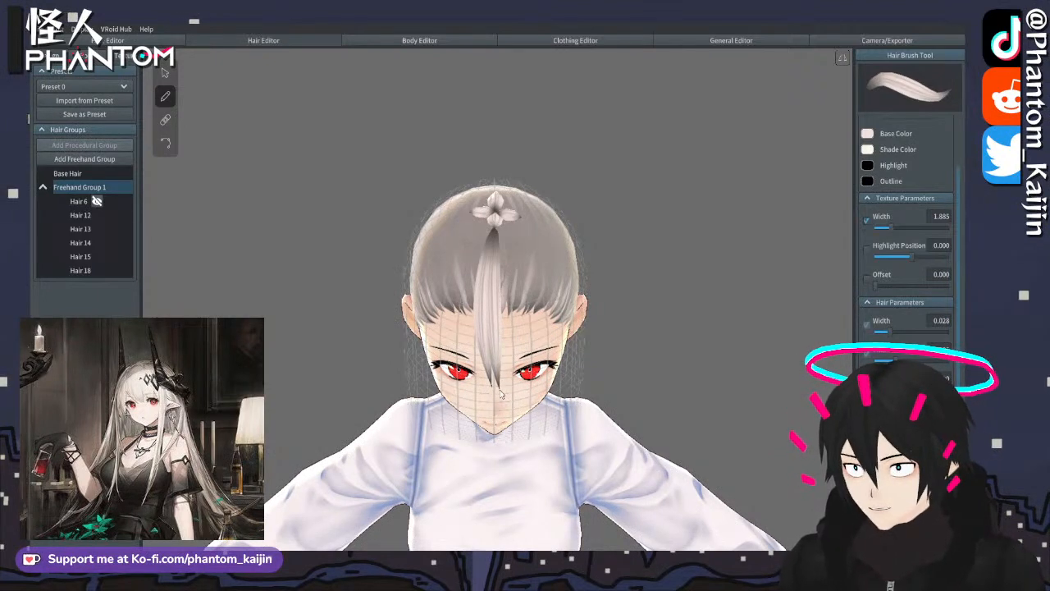
right_drag(522, 368, 522, 270)
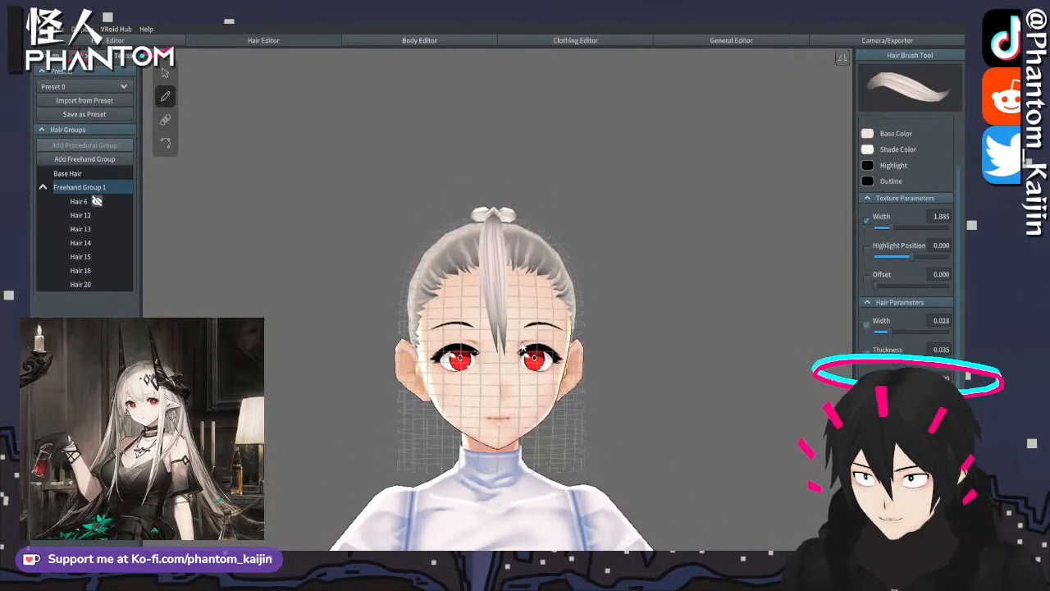
- Bend the tip of the second bang strand outward, away from the first strand, with its control points
click(165, 74)
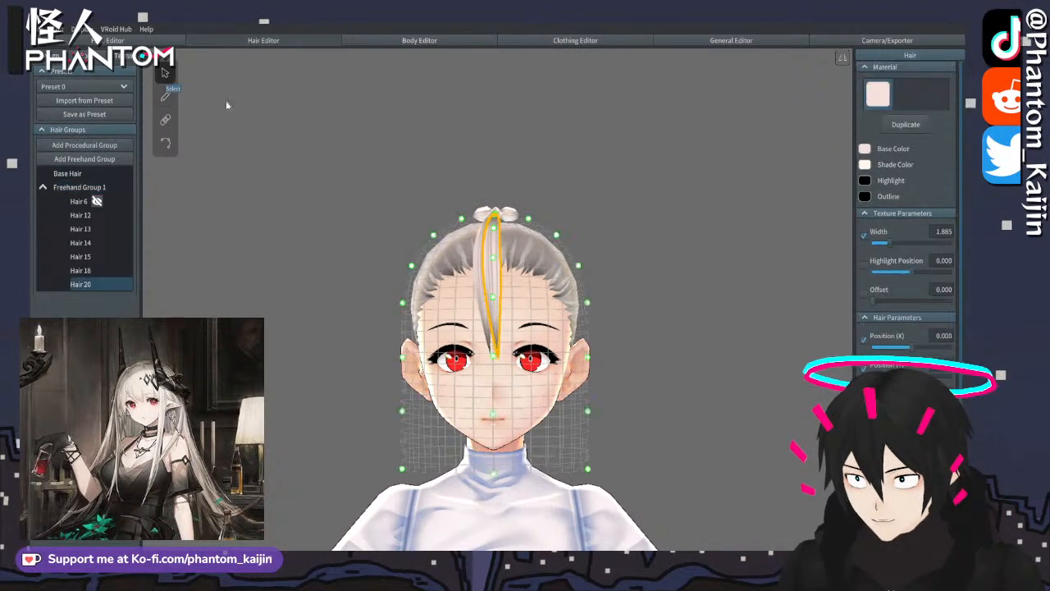
scroll(500, 396, up, 5)
scroll(479, 389, up, 1)
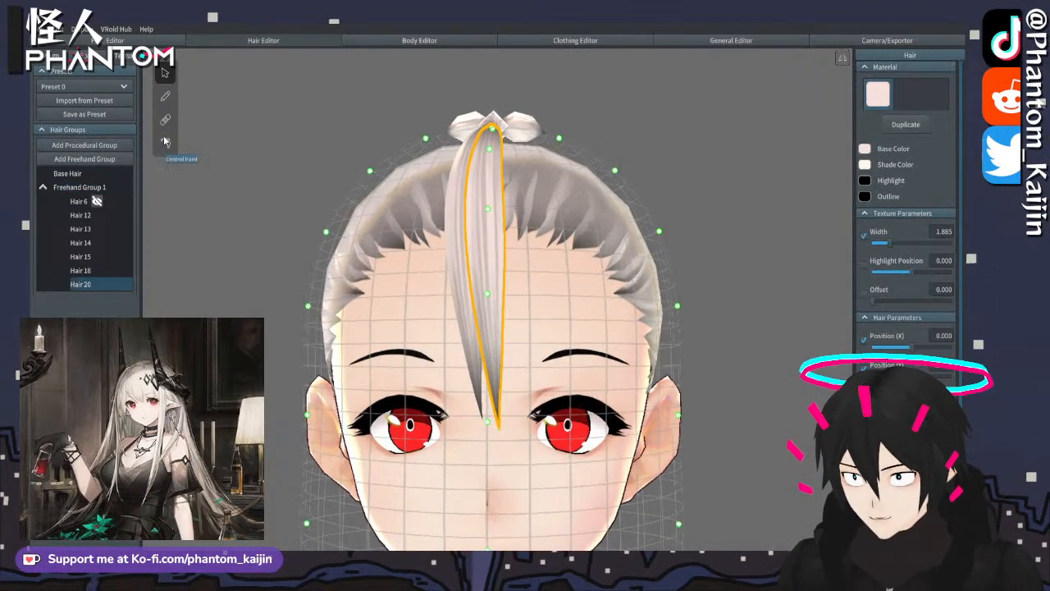
click(164, 141)
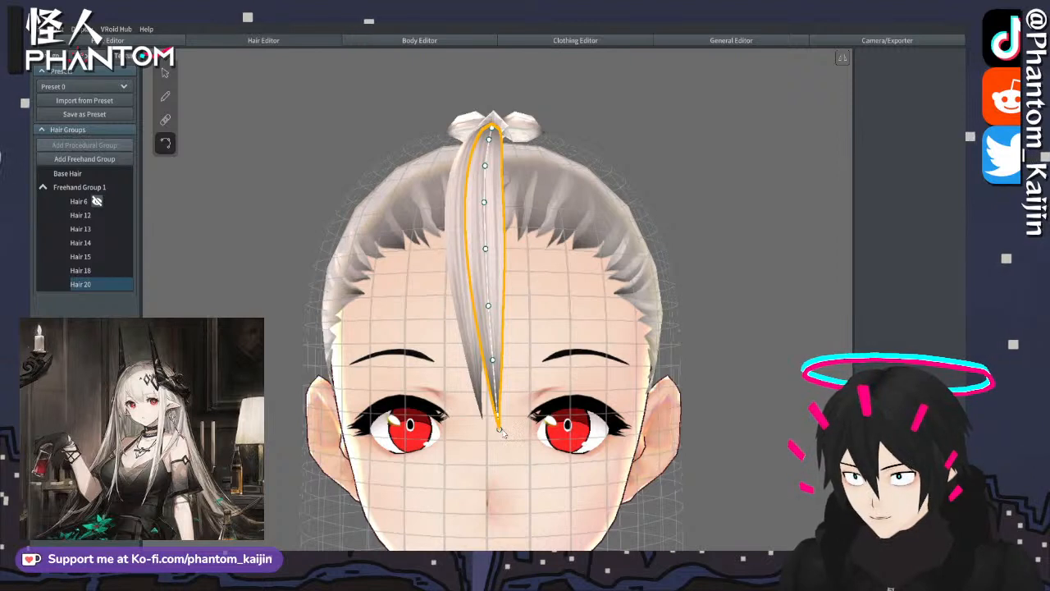
drag(500, 429, 497, 419)
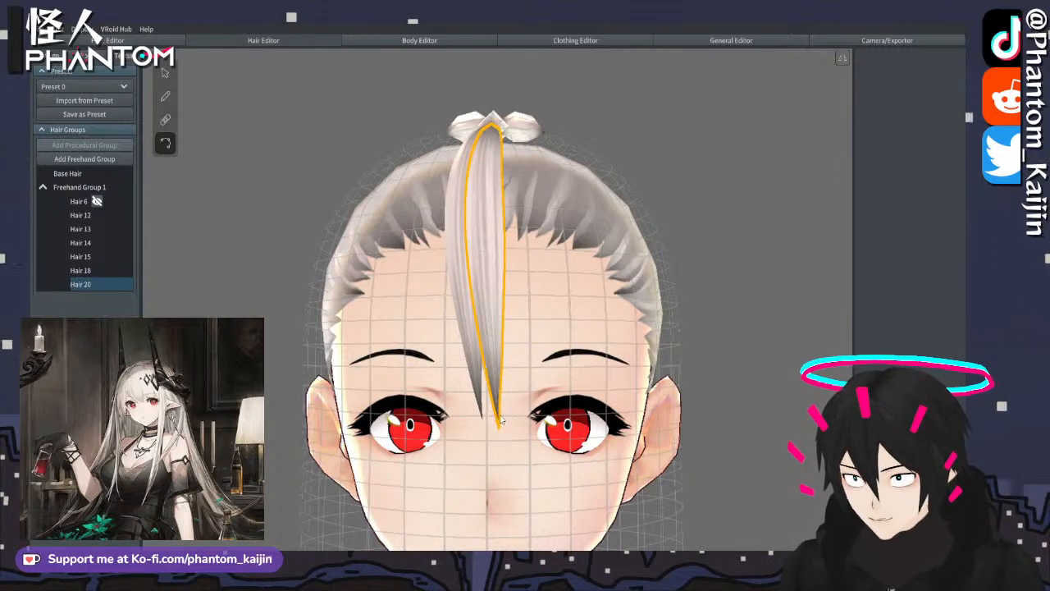
click(166, 144)
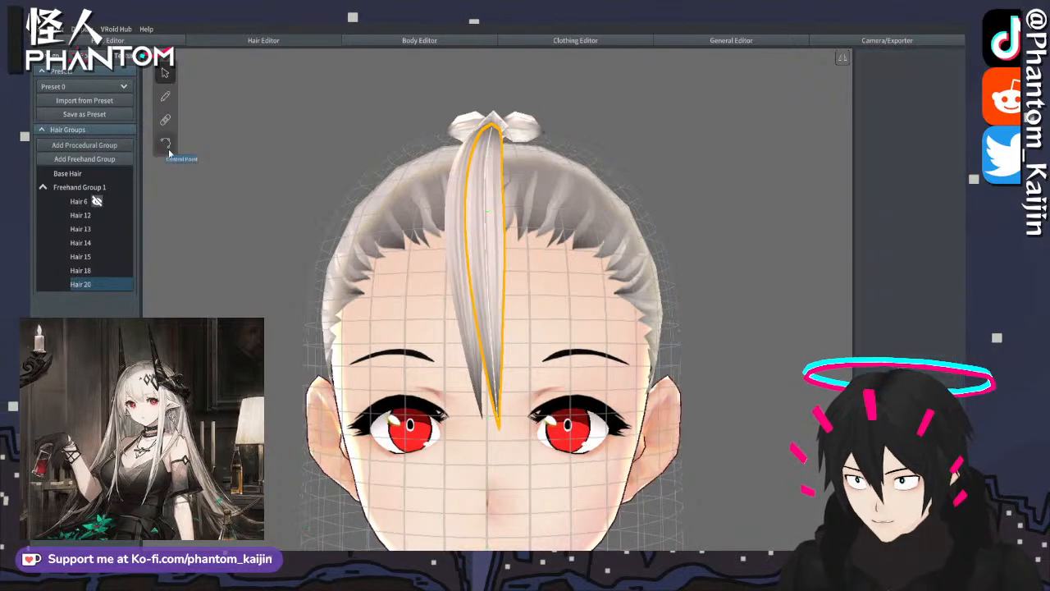
click(166, 146)
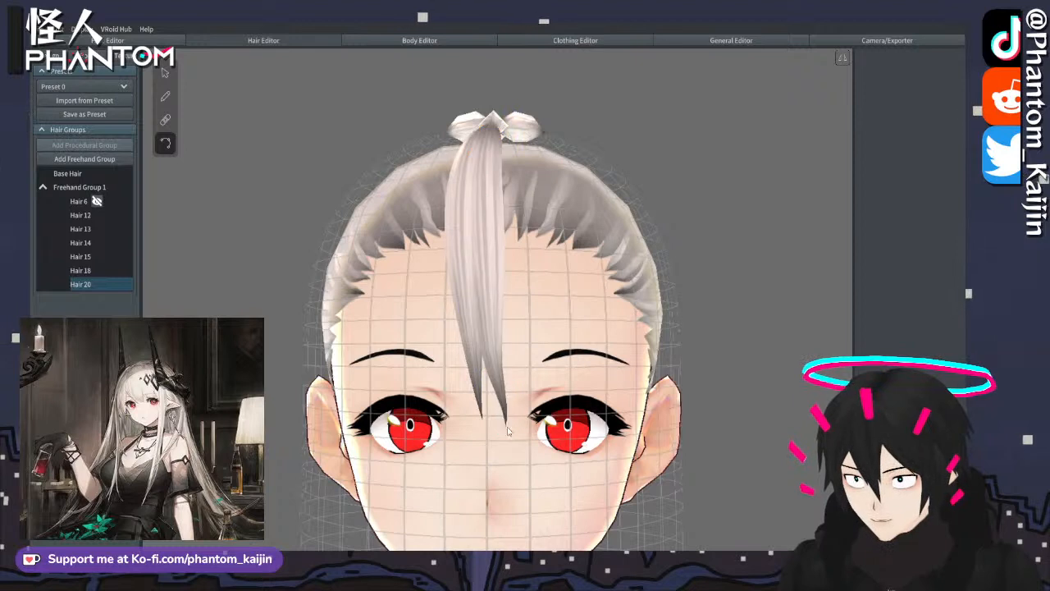
drag(509, 431, 515, 427)
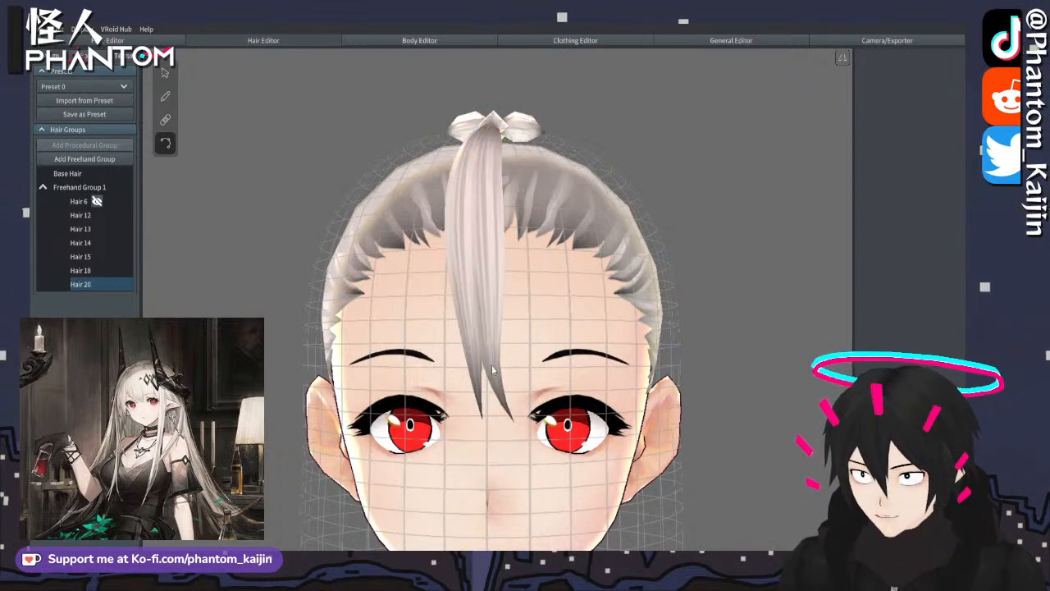
click(734, 302)
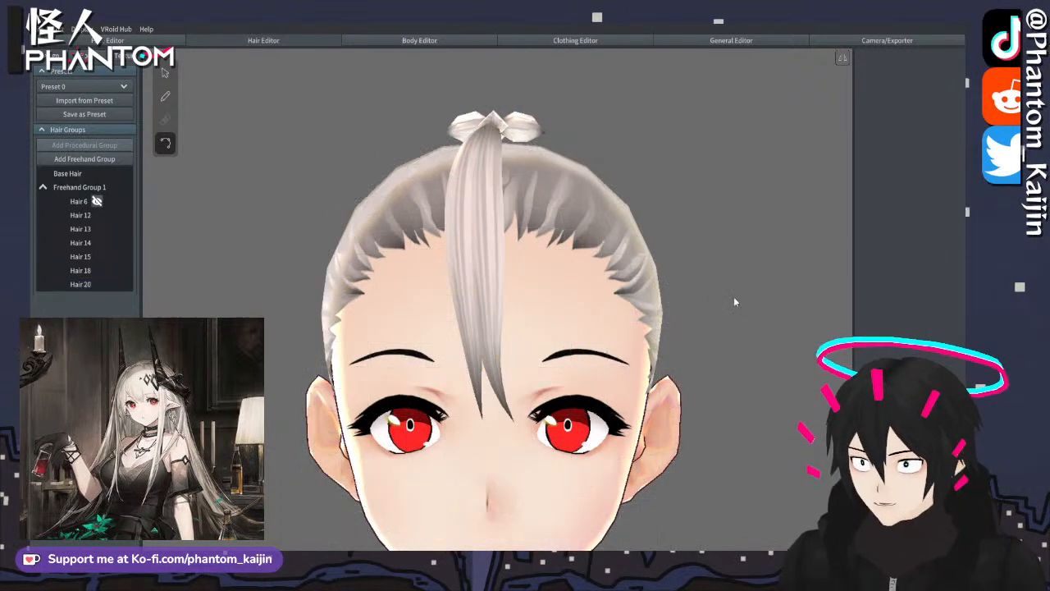
- Set the brush width to 0.042 and draw a wider strand in Freehand Group 1 over the centre bangs, from crown to between the eyes
scroll(691, 280, down, 3)
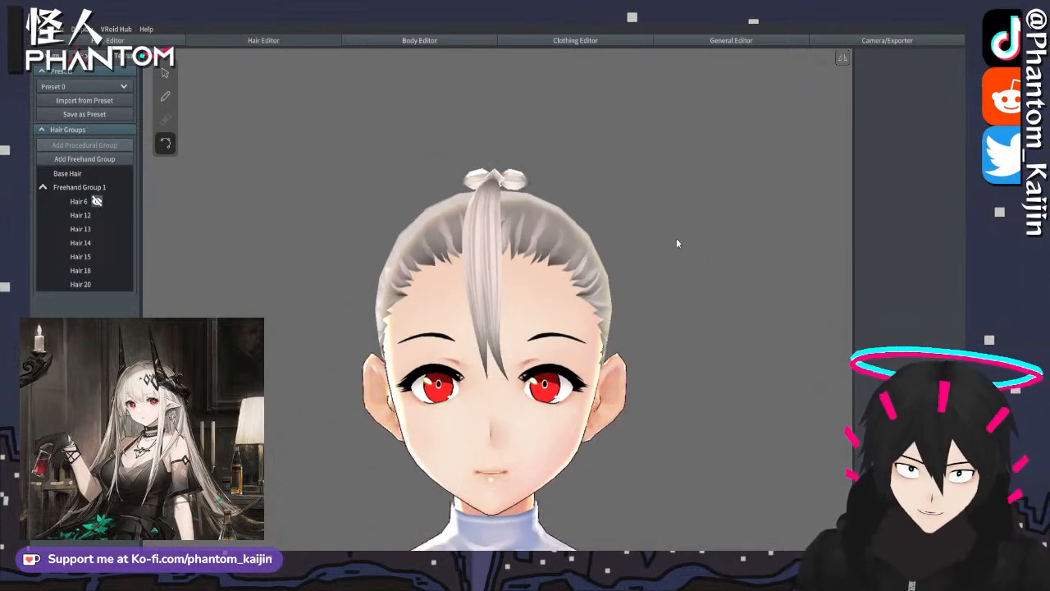
mouse_move(677, 238)
middle_down()
mouse_move(676, 250)
mouse_move(674, 239)
middle_up()
right_drag(674, 239, 675, 246)
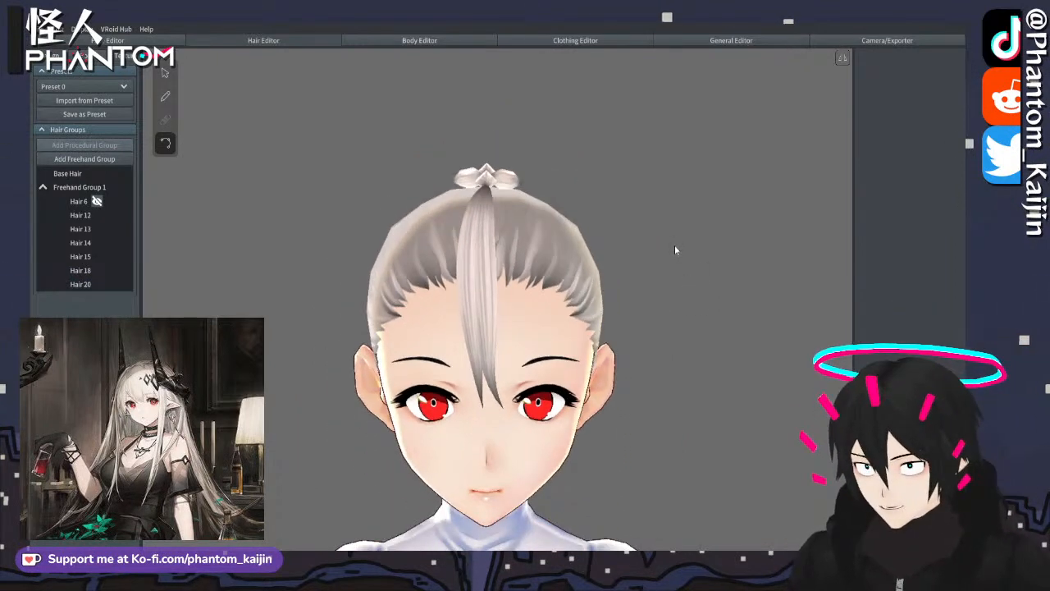
click(86, 188)
click(165, 96)
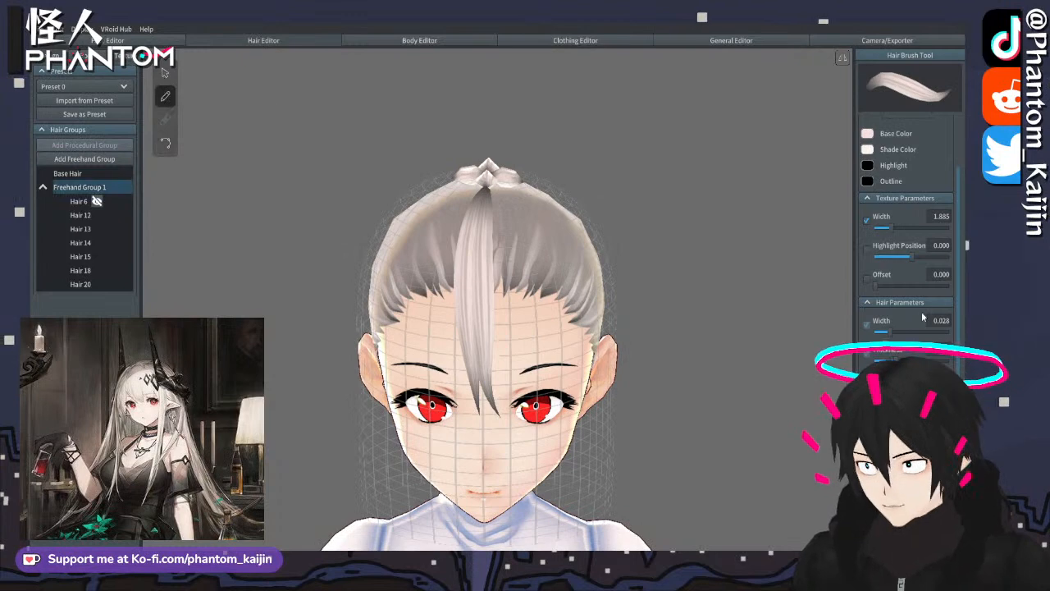
drag(889, 333, 901, 334)
middle_drag(740, 298, 741, 305)
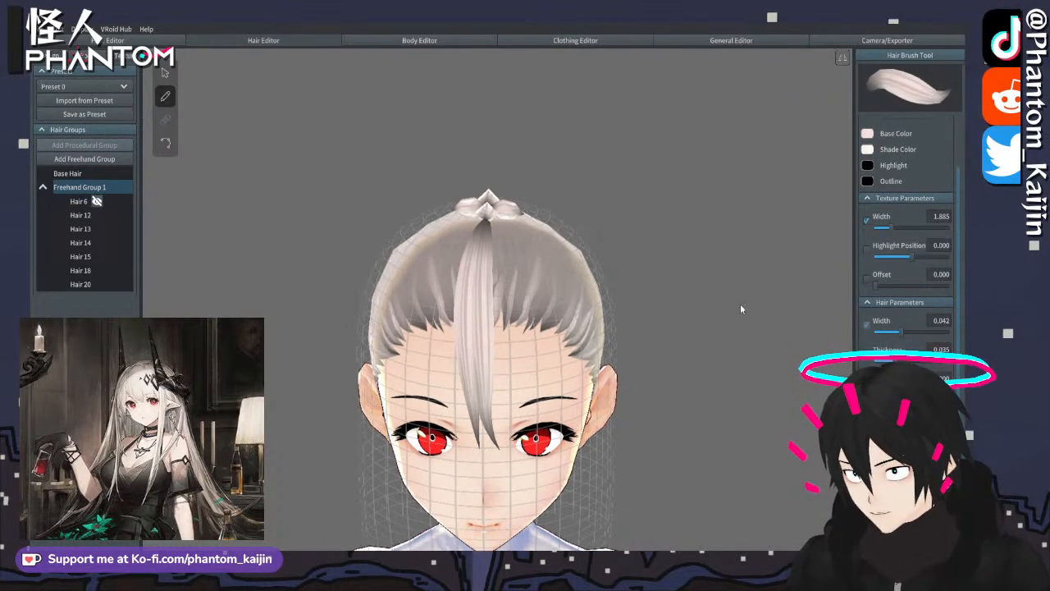
right_drag(741, 306, 741, 320)
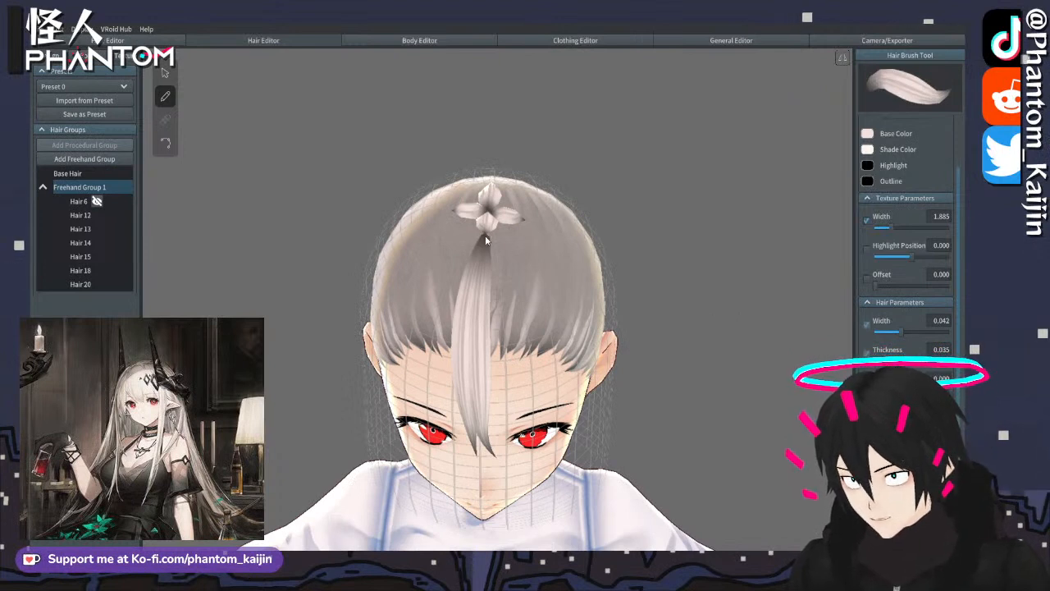
drag(486, 239, 502, 460)
mouse_move(502, 461)
right_down()
mouse_move(528, 417)
mouse_move(529, 444)
right_up()
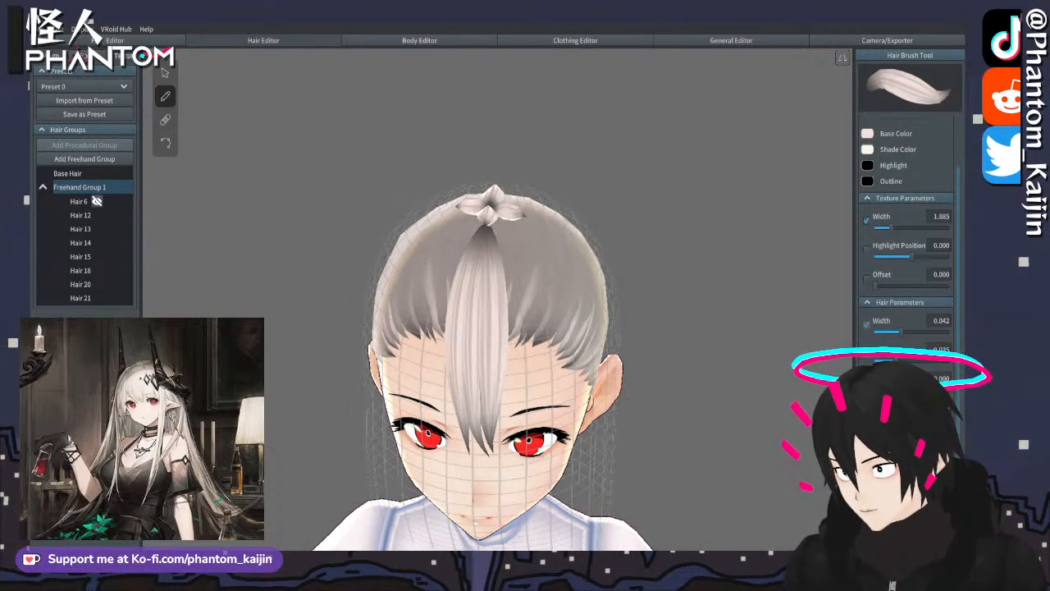
- Draw another bang strand beside the wide centre one, from the crown cluster down to between the eyes
scroll(907, 271, down, 3)
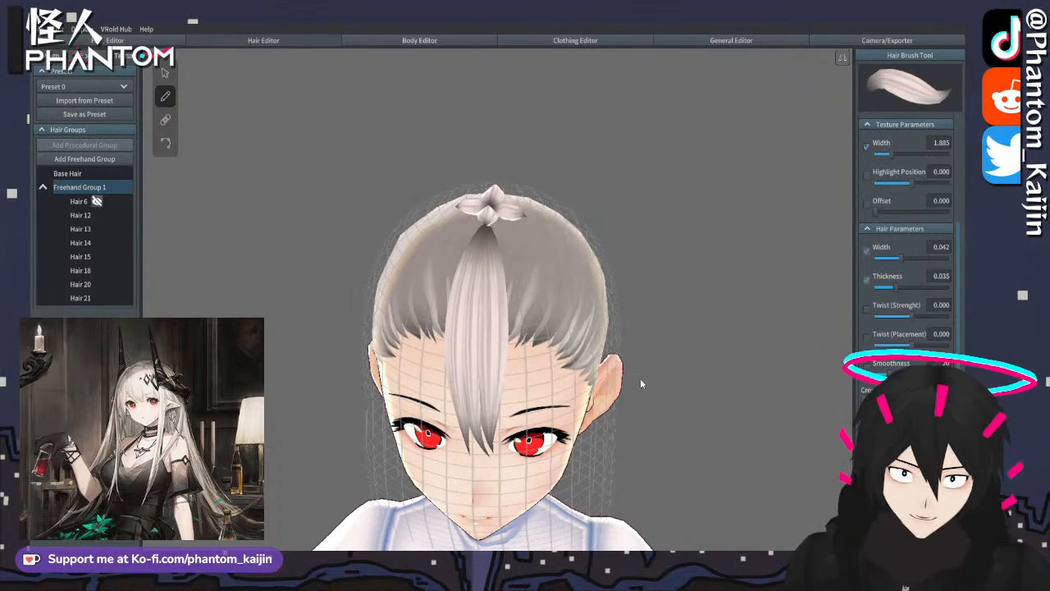
mouse_move(632, 375)
right_down()
mouse_move(639, 355)
mouse_move(638, 368)
right_up()
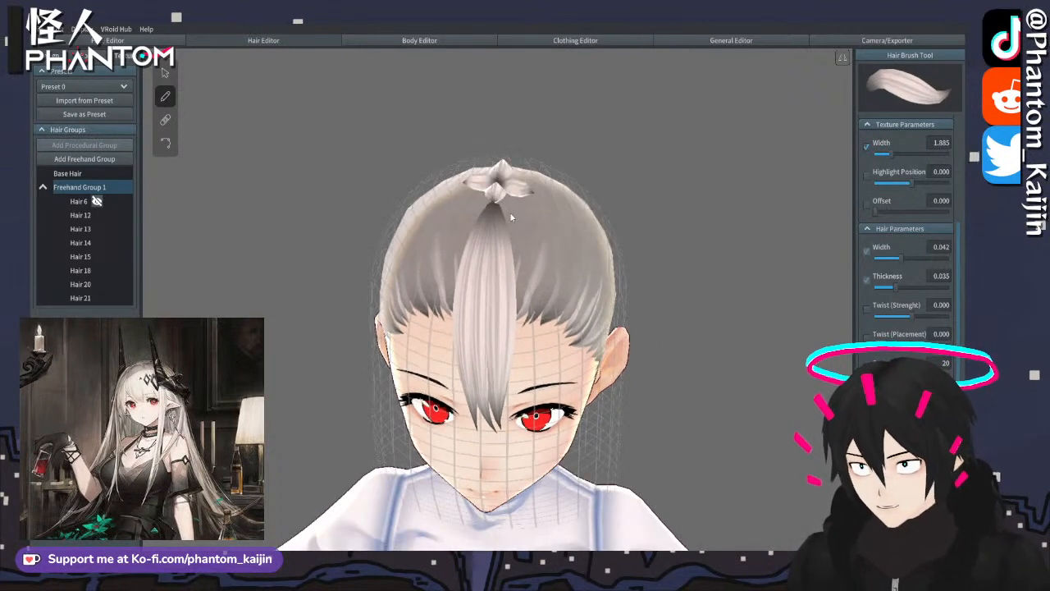
right_drag(499, 207, 488, 205)
drag(502, 210, 474, 427)
mouse_move(474, 423)
right_down()
mouse_move(492, 401)
mouse_move(551, 399)
right_up()
- Shift the new strand outward over the forehead and reposition its tip with its control points
click(167, 143)
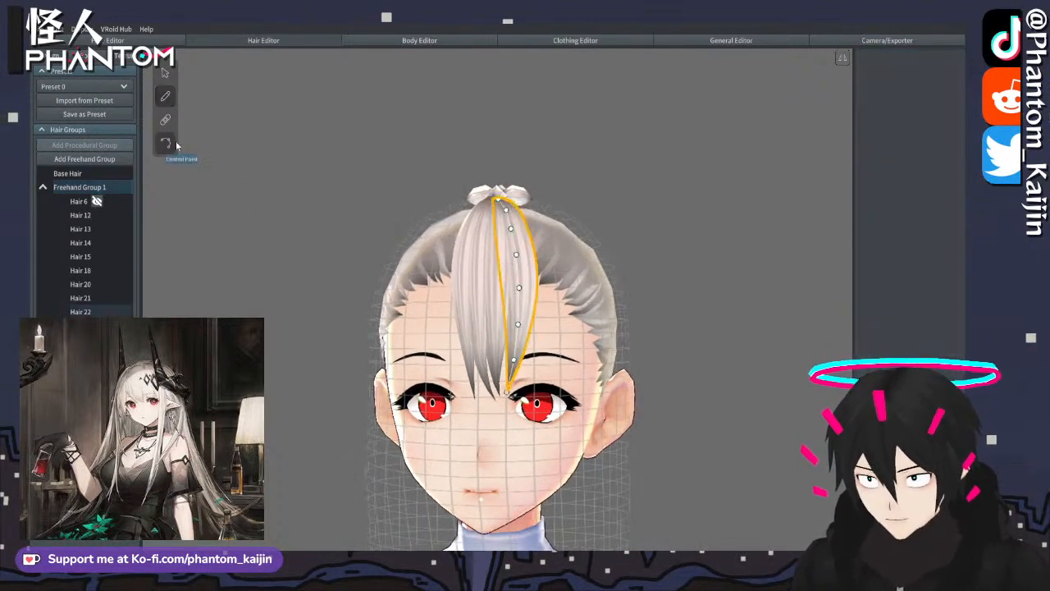
mouse_move(518, 215)
right_down()
mouse_move(549, 206)
mouse_move(515, 211)
right_up()
click(507, 213)
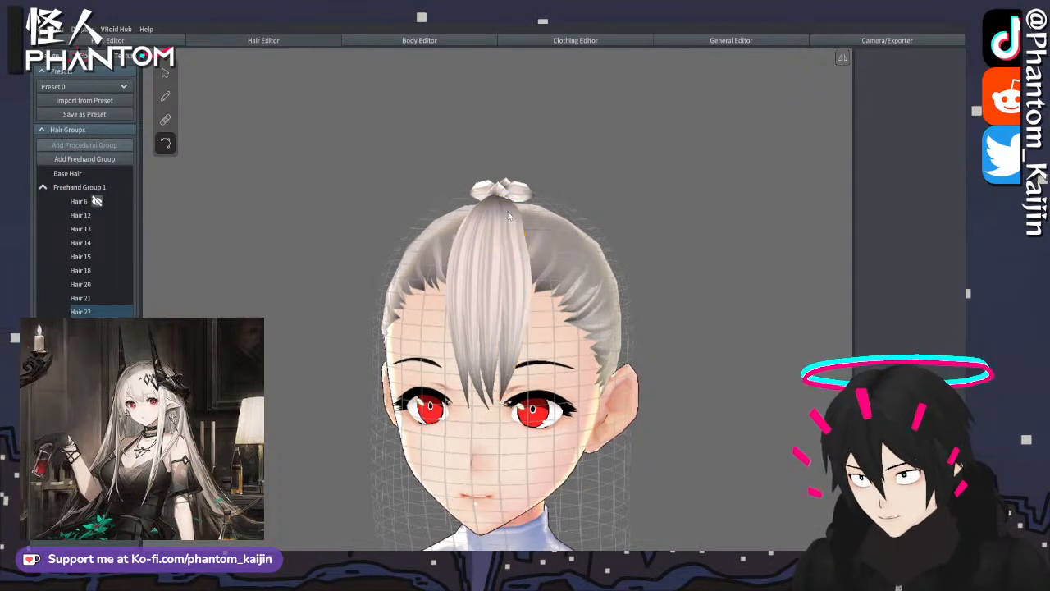
mouse_move(508, 234)
mouse_down()
mouse_move(517, 268)
mouse_move(514, 237)
mouse_up()
drag(514, 300, 502, 400)
- Adjust the lower control points of the two neighbouring bang strands, Hair 21 and Hair 20, and deselect them
click(487, 366)
drag(488, 362, 495, 364)
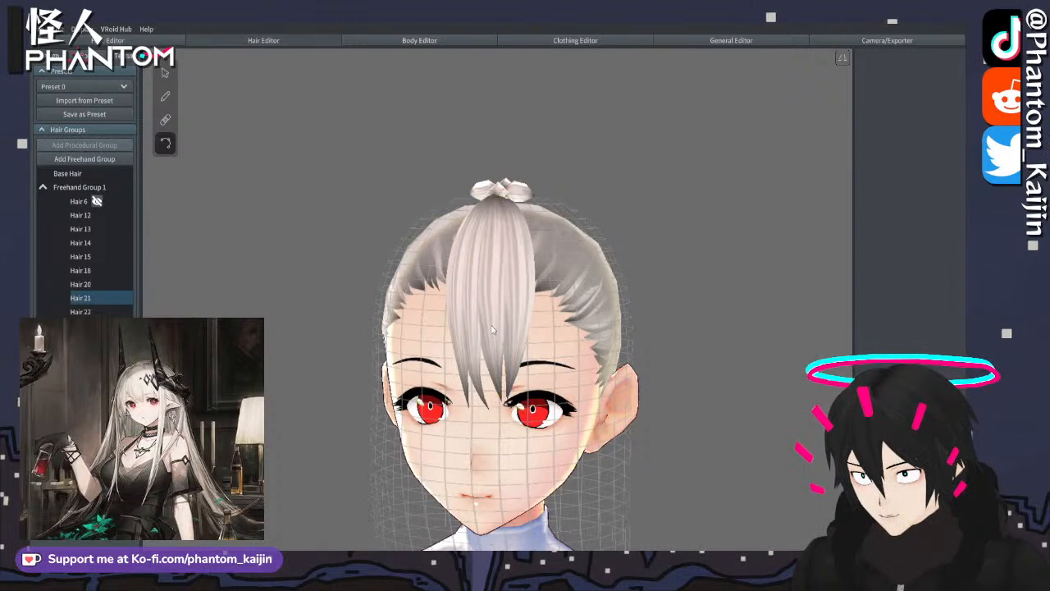
click(476, 376)
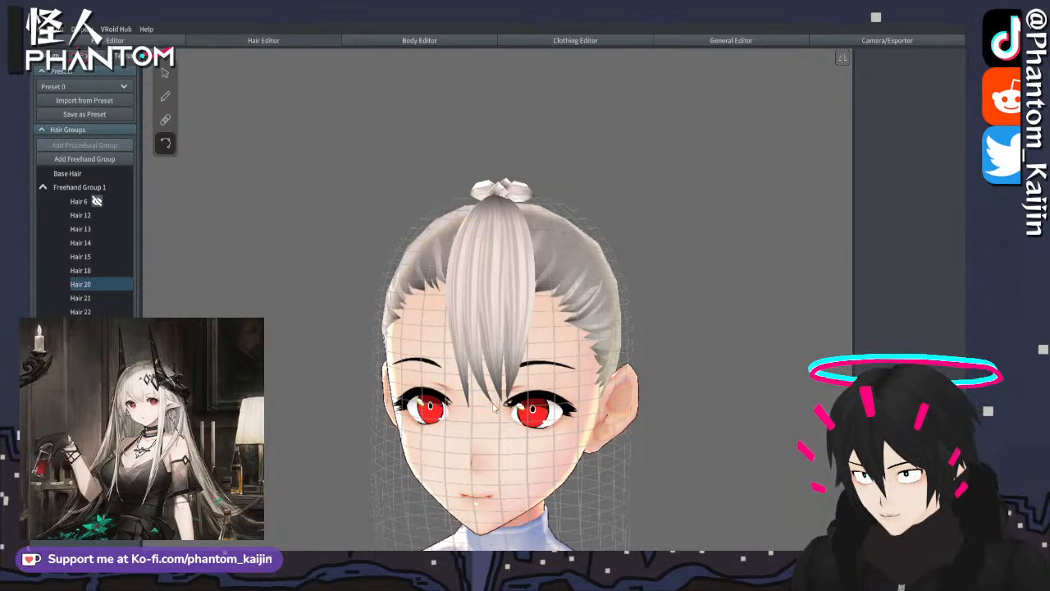
click(726, 409)
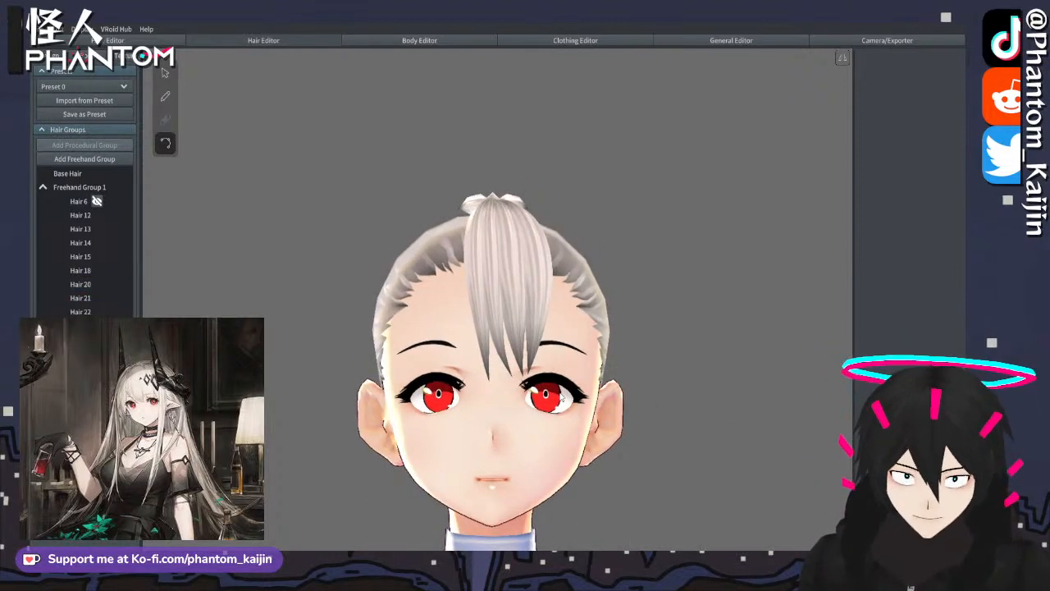
- Examine the parameters and outlines of bang strands Hair 22, Hair 21, Hair 20 and Hair 18, and how they overlap
click(542, 329)
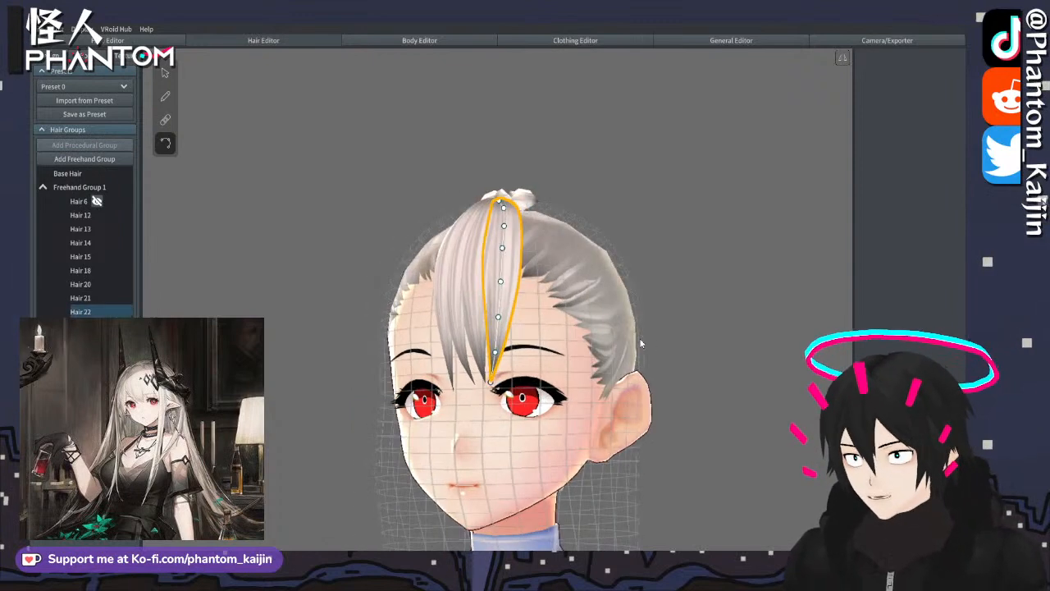
click(165, 73)
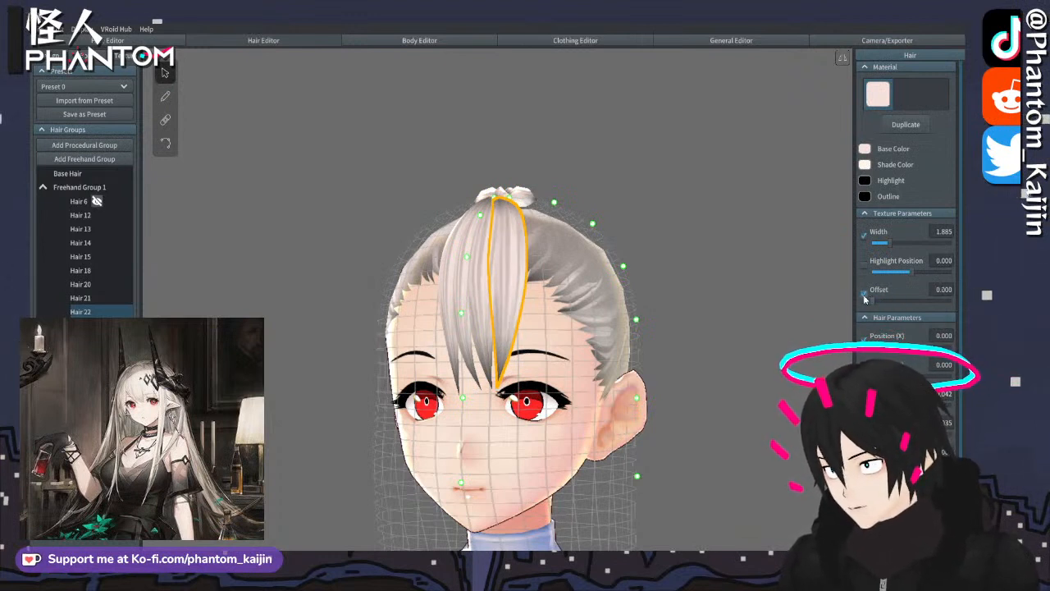
scroll(897, 304, down, 2)
scroll(906, 246, down, 1)
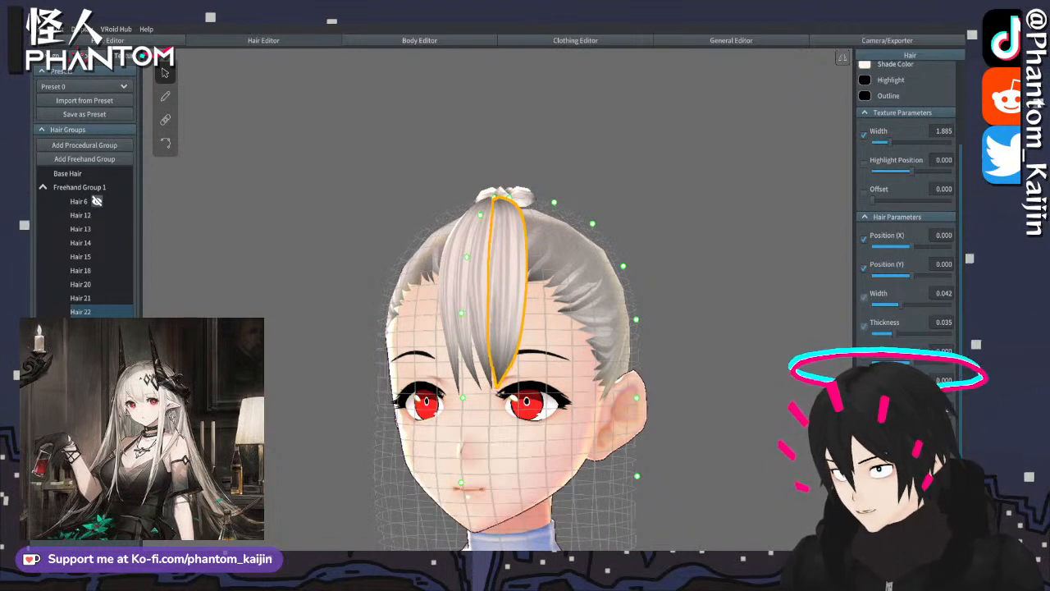
key(Up)
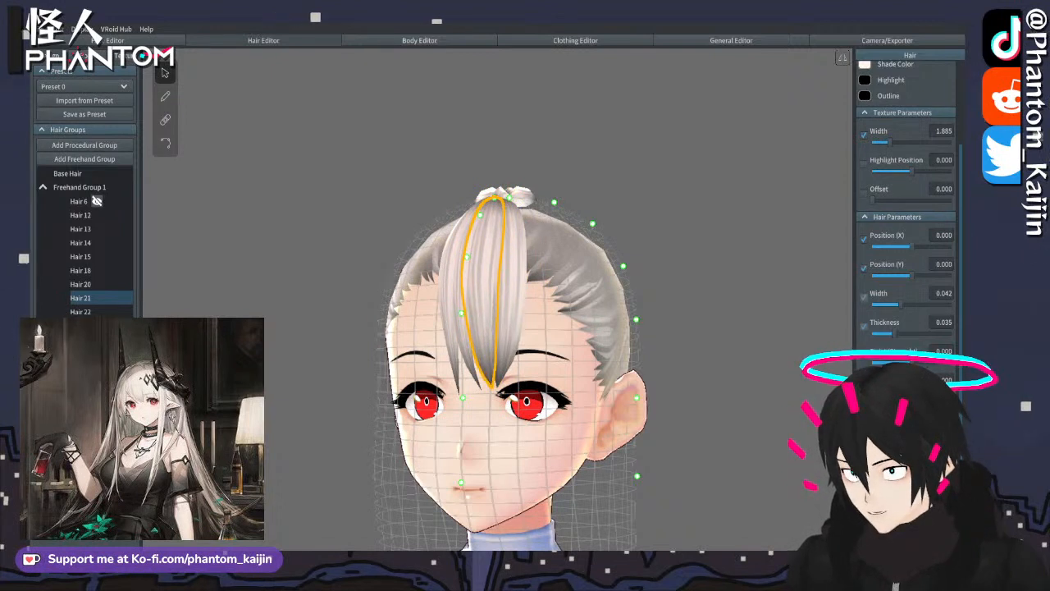
click(471, 369)
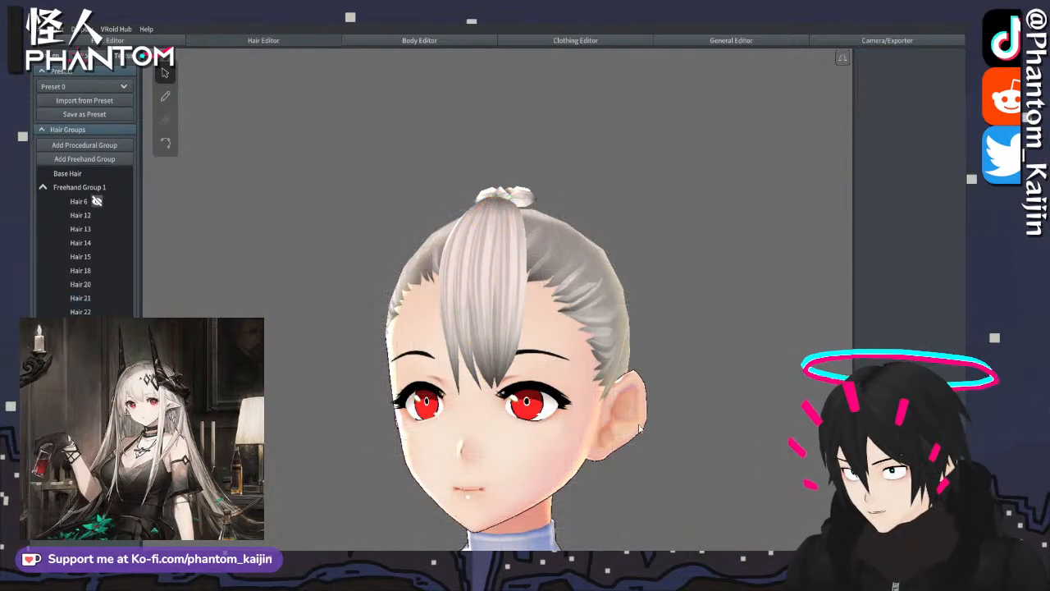
click(471, 369)
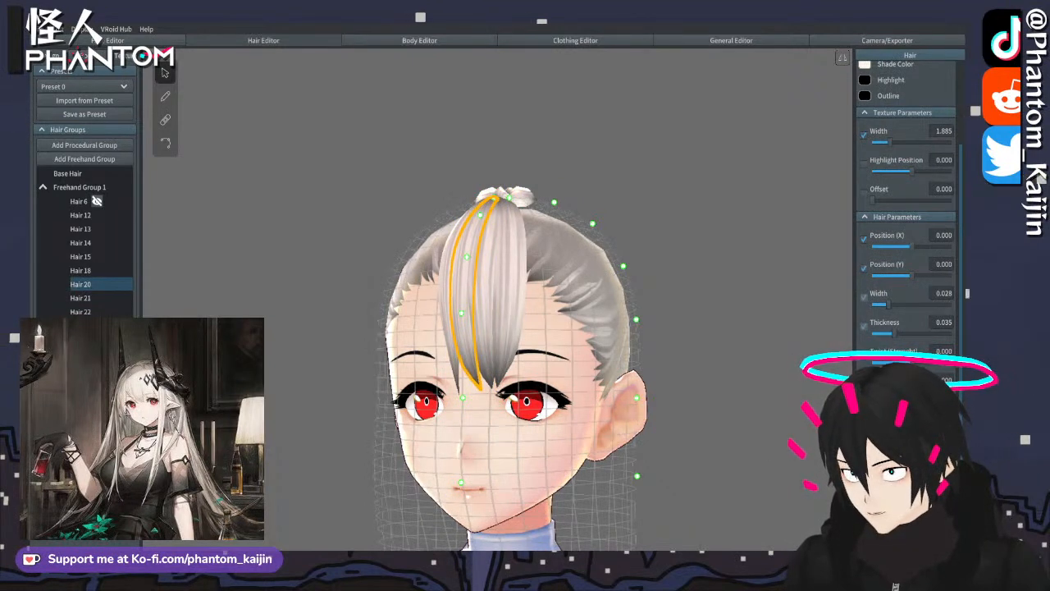
click(471, 368)
right_drag(471, 368, 483, 362)
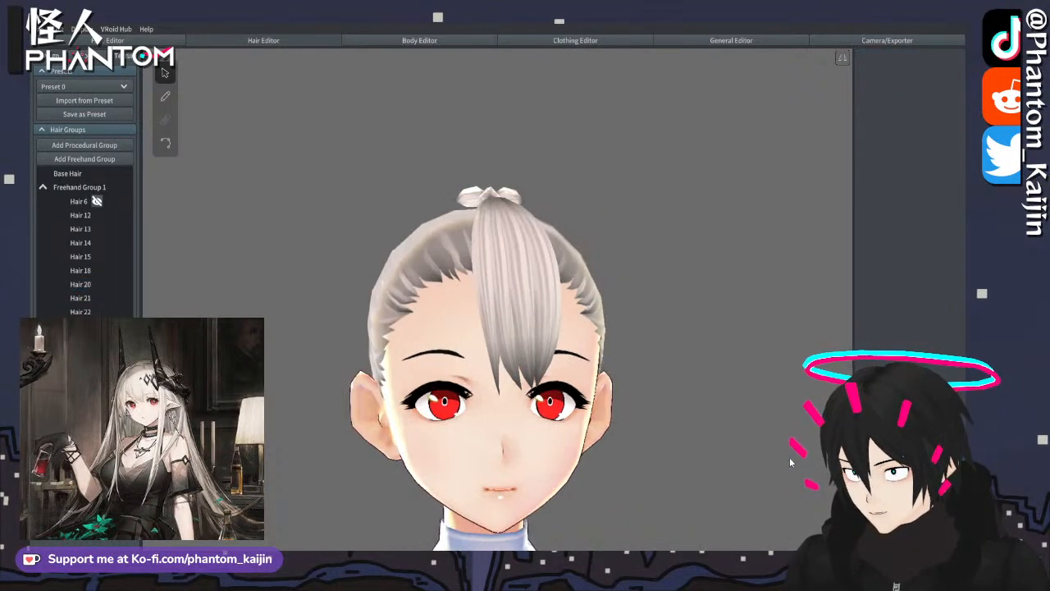
click(492, 357)
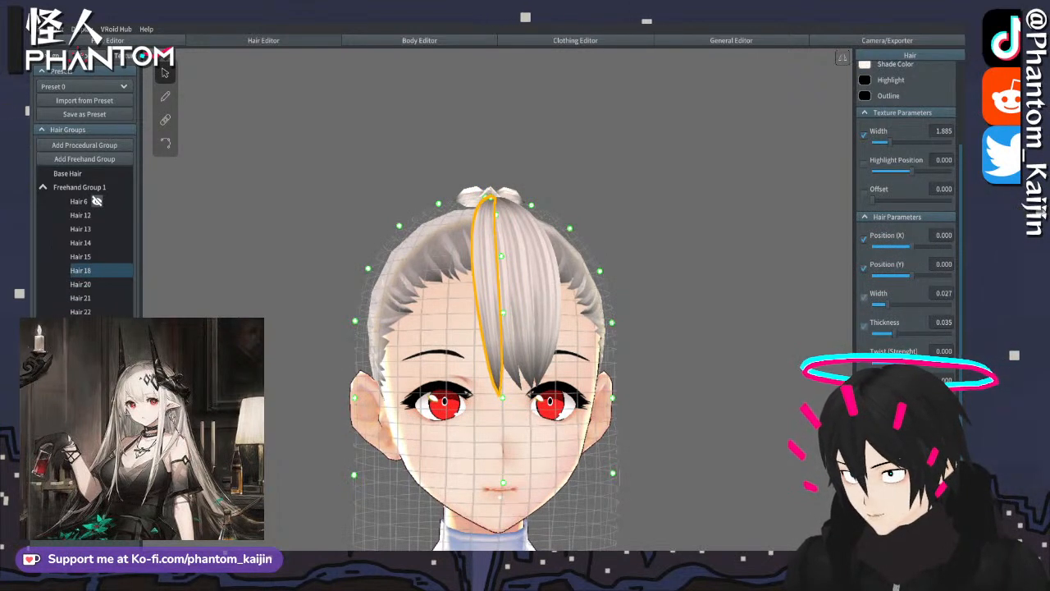
click(701, 439)
right_drag(702, 439, 724, 442)
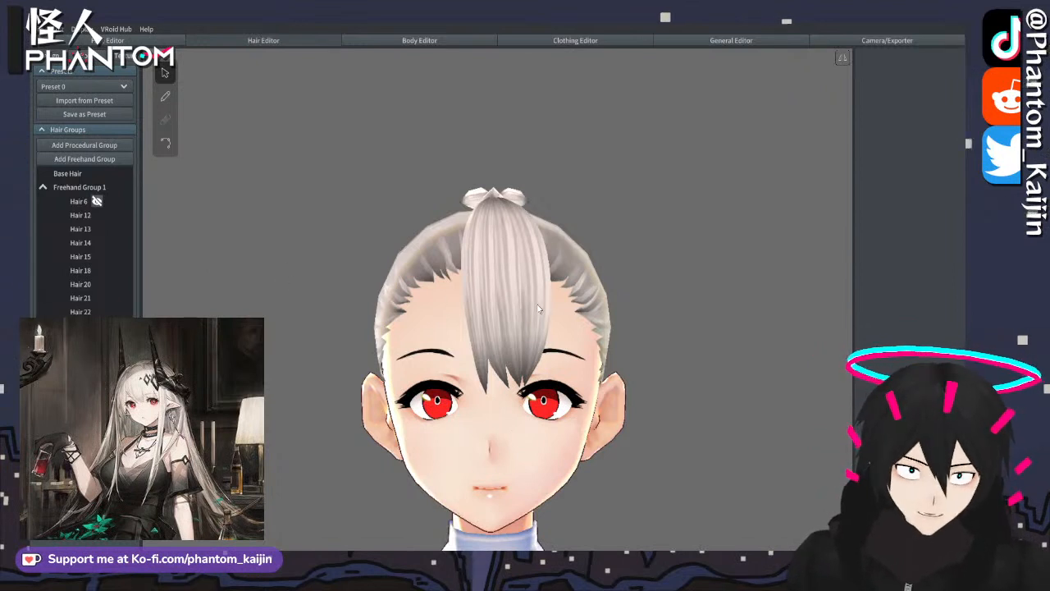
- Bow the outermost bang strand, Hair 22, outward from crown to tip by moving its control points
right_drag(539, 309, 519, 328)
click(519, 328)
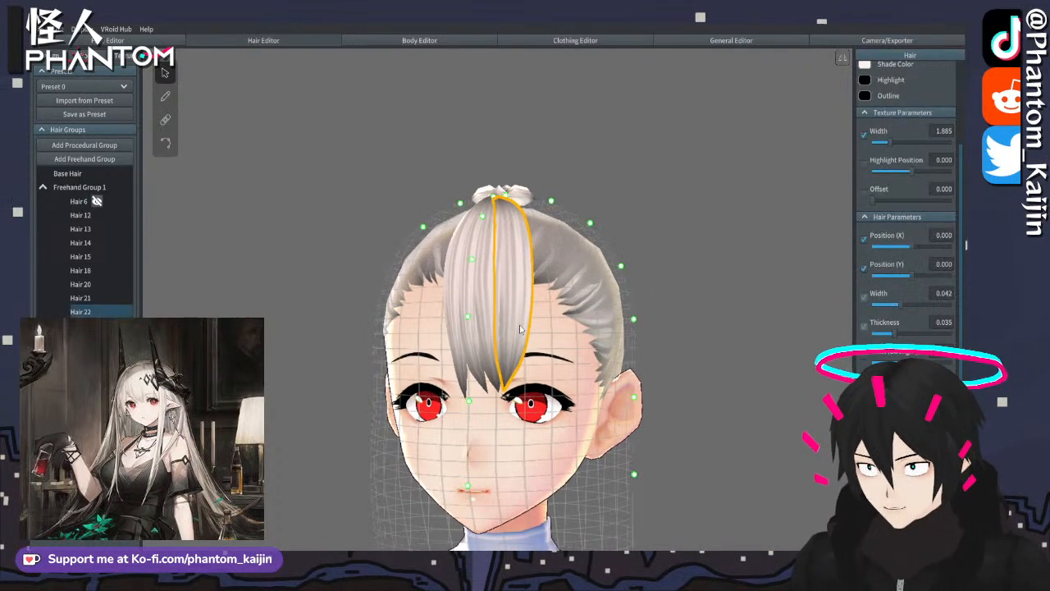
click(165, 142)
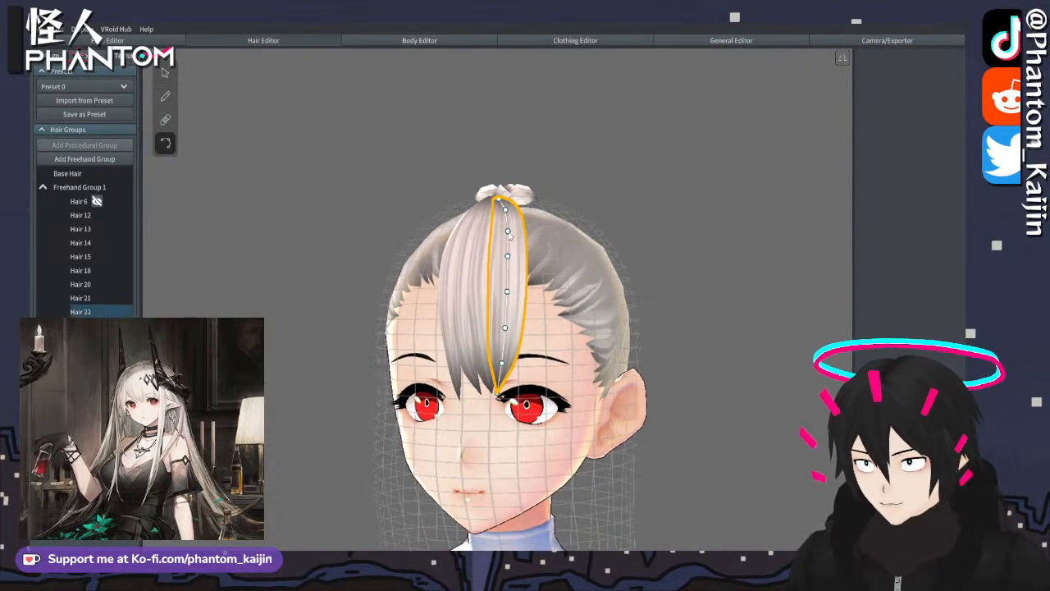
drag(508, 231, 516, 293)
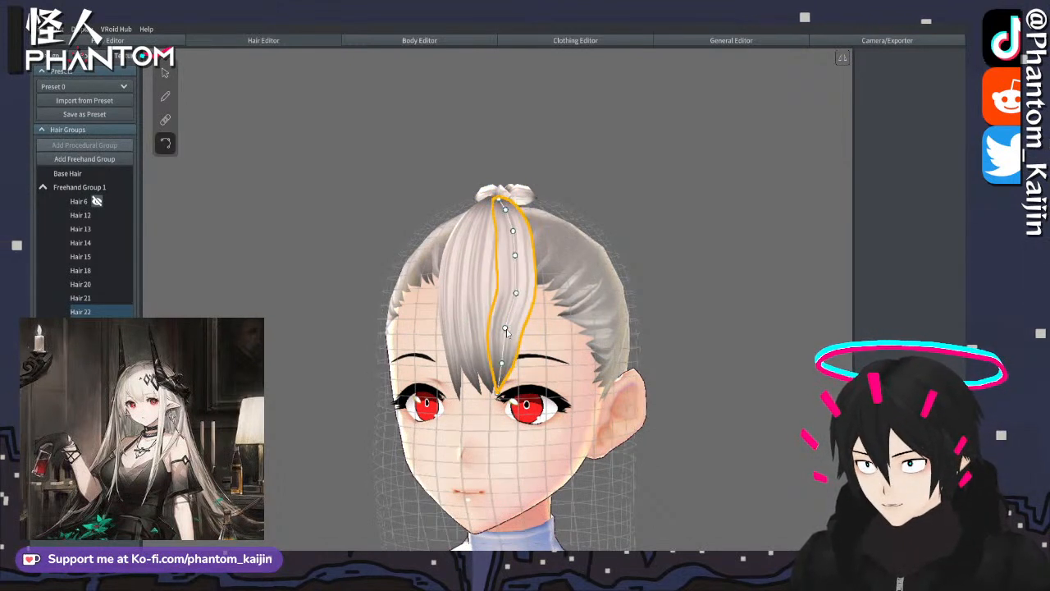
drag(506, 330, 504, 395)
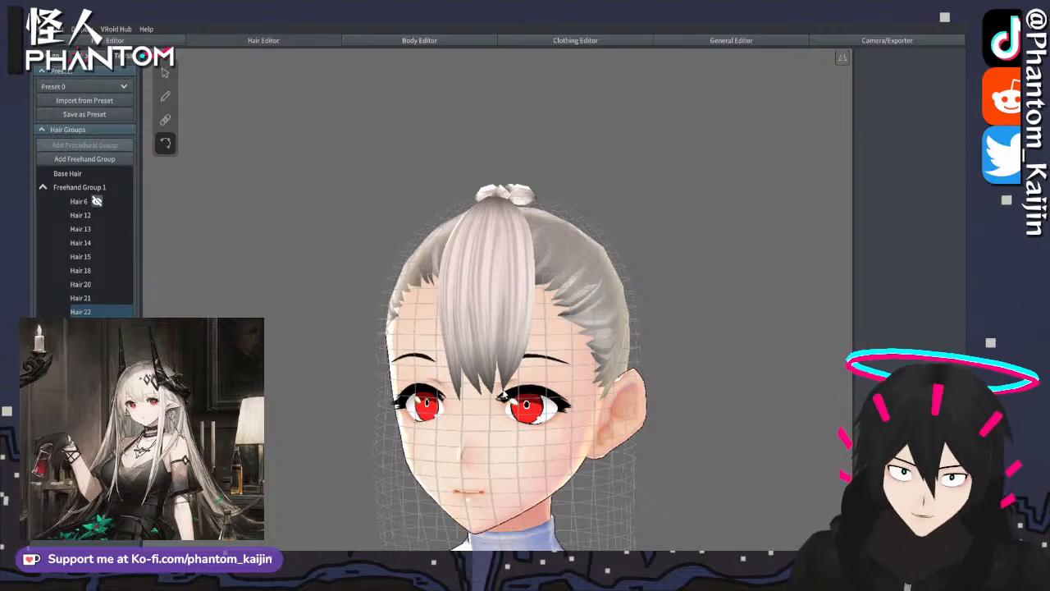
- Adjust the control points of the inner bang strand beside the outermost one to even out the centre bangs, and deselect
drag(506, 394, 489, 357)
click(488, 339)
drag(481, 318, 485, 289)
click(658, 262)
right_drag(658, 263, 676, 253)
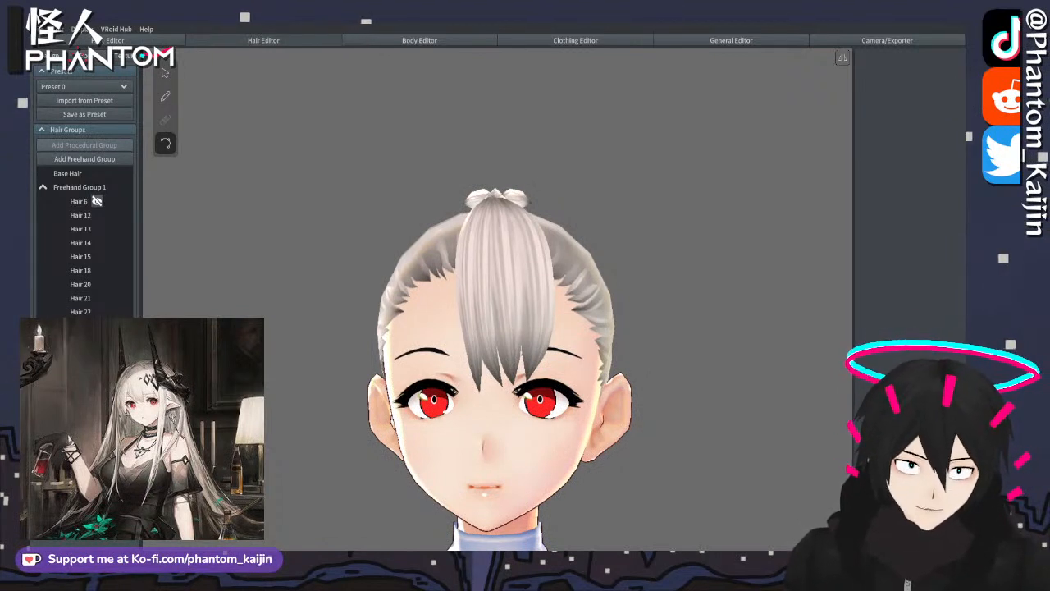
right_drag(601, 264, 612, 279)
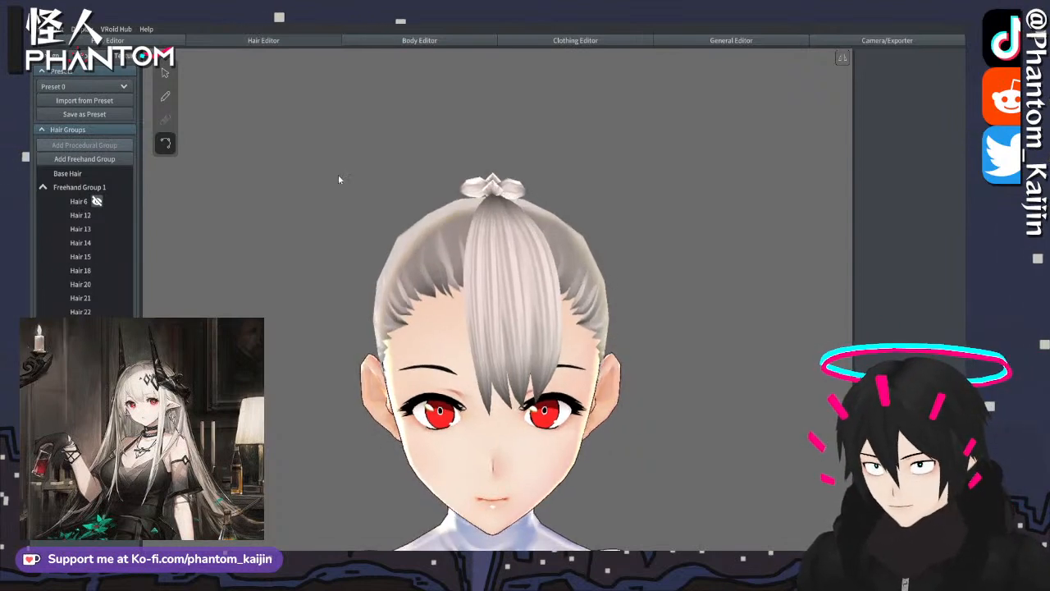
- Draw a strand in Freehand Group 1 sweeping from the crown cluster diagonally across the forehead to the character's right temple
click(165, 96)
click(79, 187)
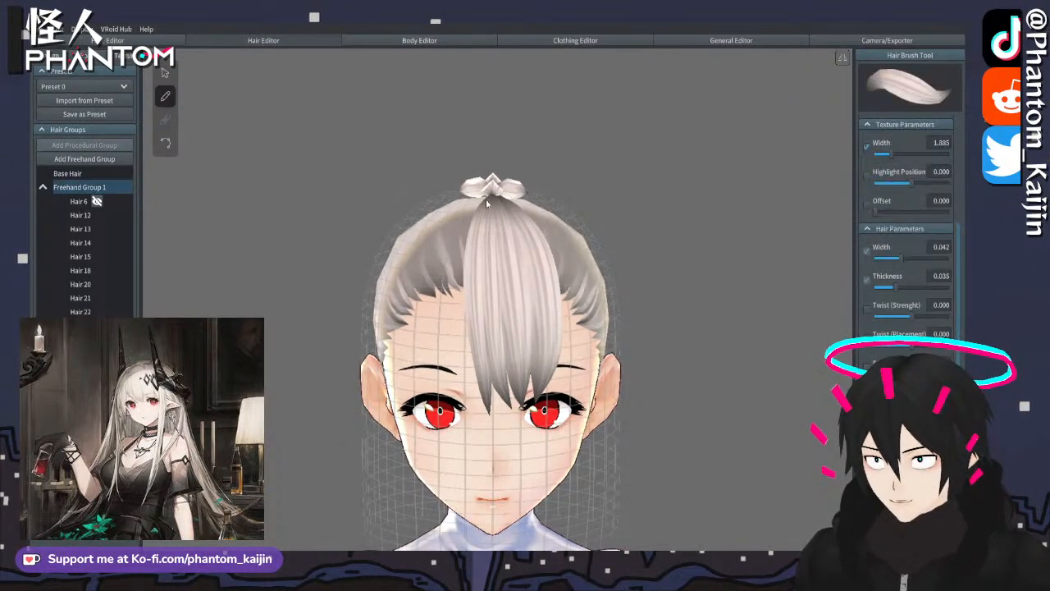
mouse_move(487, 204)
right_down()
mouse_move(487, 228)
mouse_move(491, 204)
right_up()
mouse_move(491, 197)
mouse_down()
mouse_move(441, 339)
mouse_move(383, 402)
mouse_up()
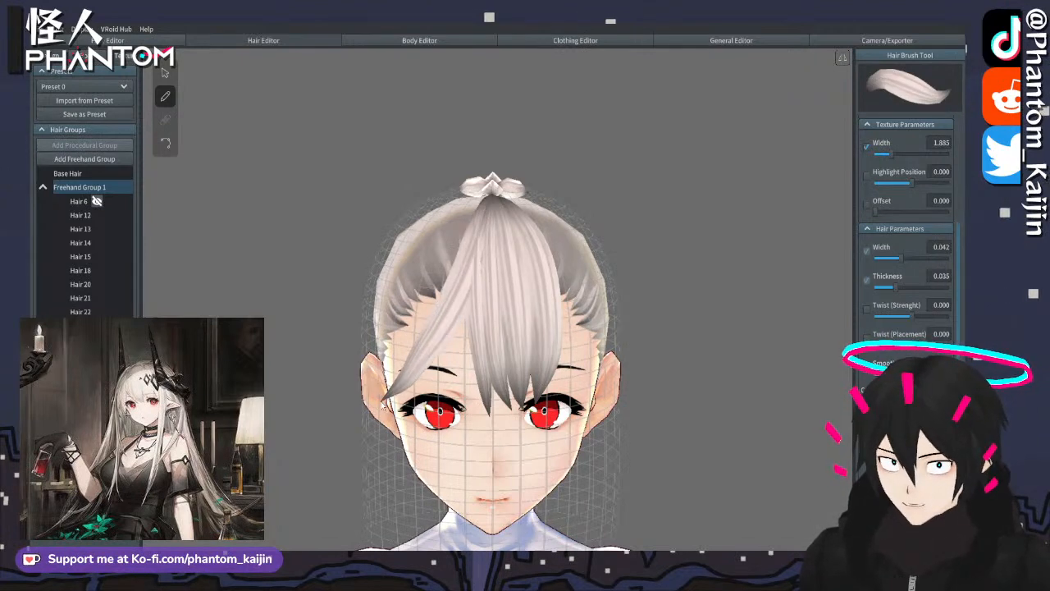
- Draw a long side strand from the crown cluster down in front of the character's right ear to below the jaw
right_drag(383, 402, 441, 376)
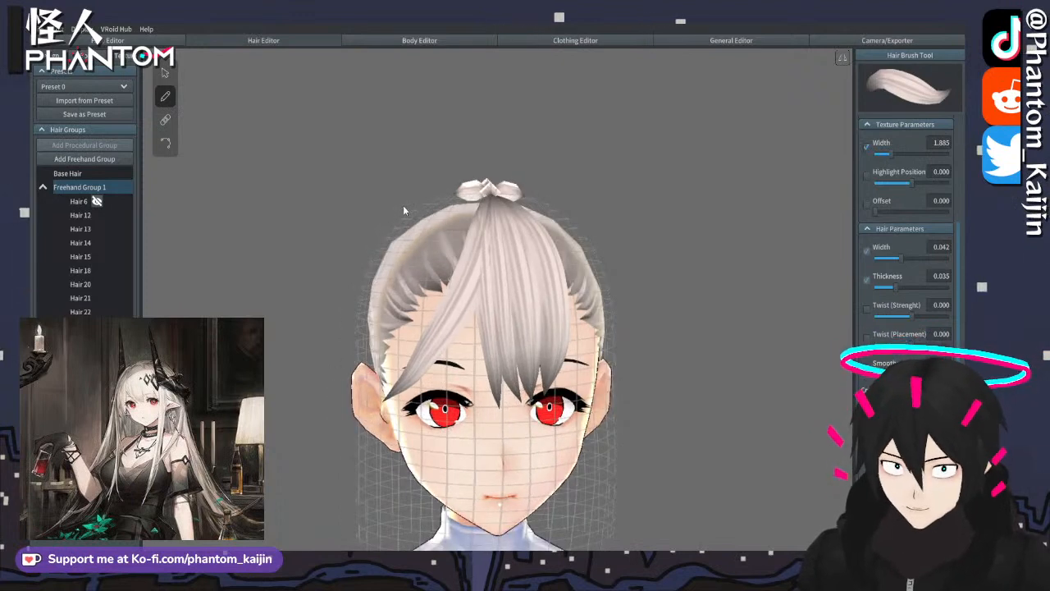
right_drag(407, 226, 483, 228)
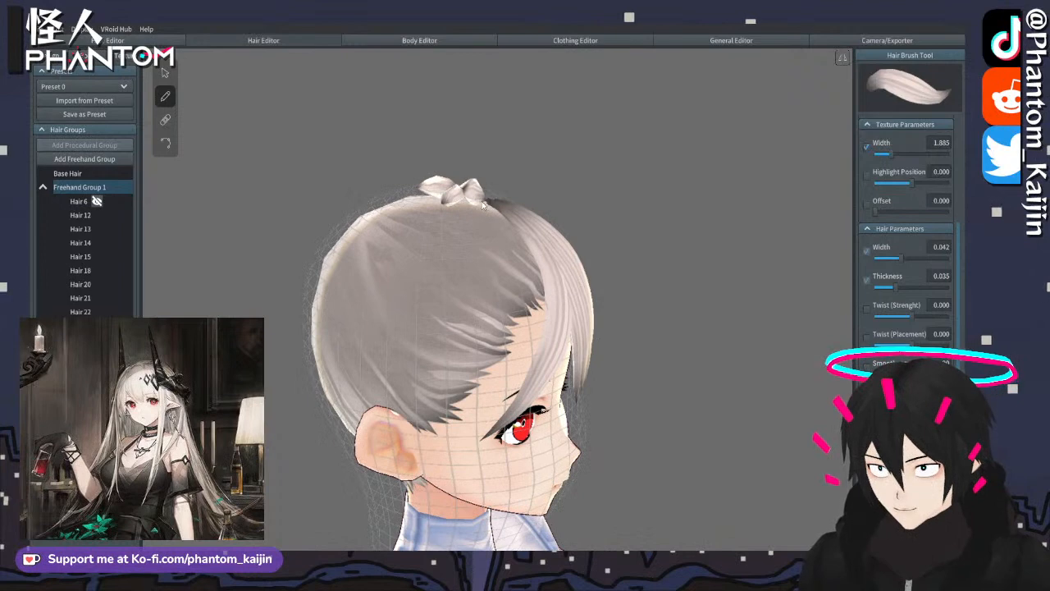
drag(481, 216, 479, 542)
right_drag(565, 443, 511, 439)
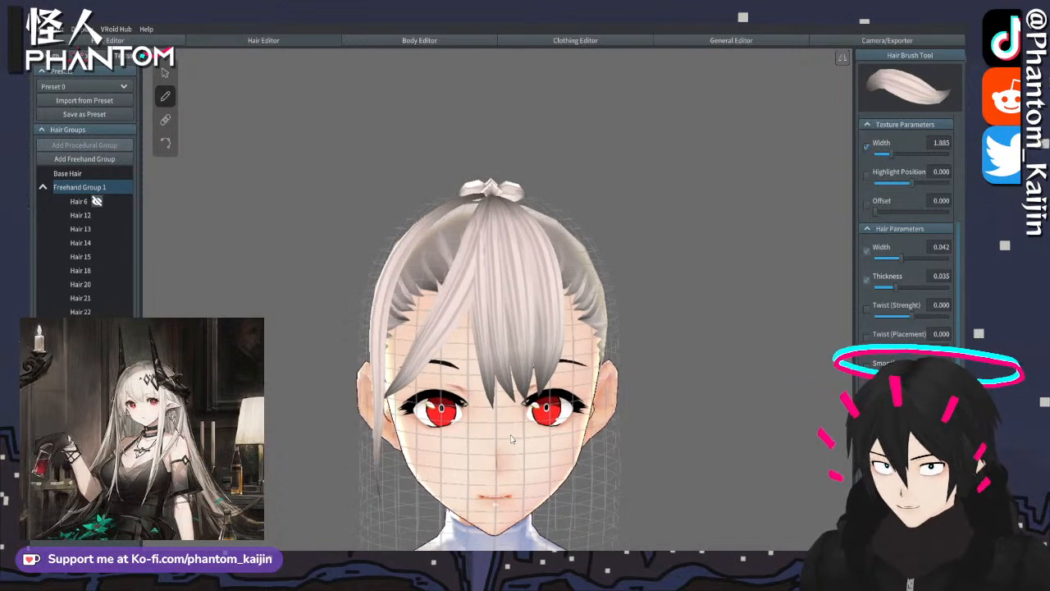
- Move the lowest control points of the long side strand forward from the ear onto the cheek
click(166, 143)
right_drag(355, 321, 407, 320)
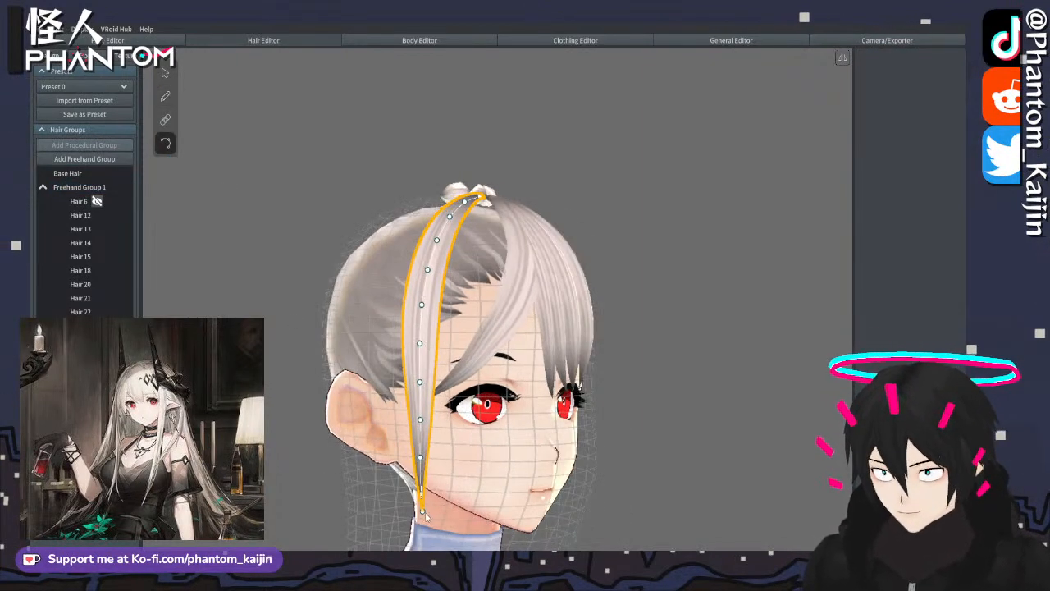
click(436, 515)
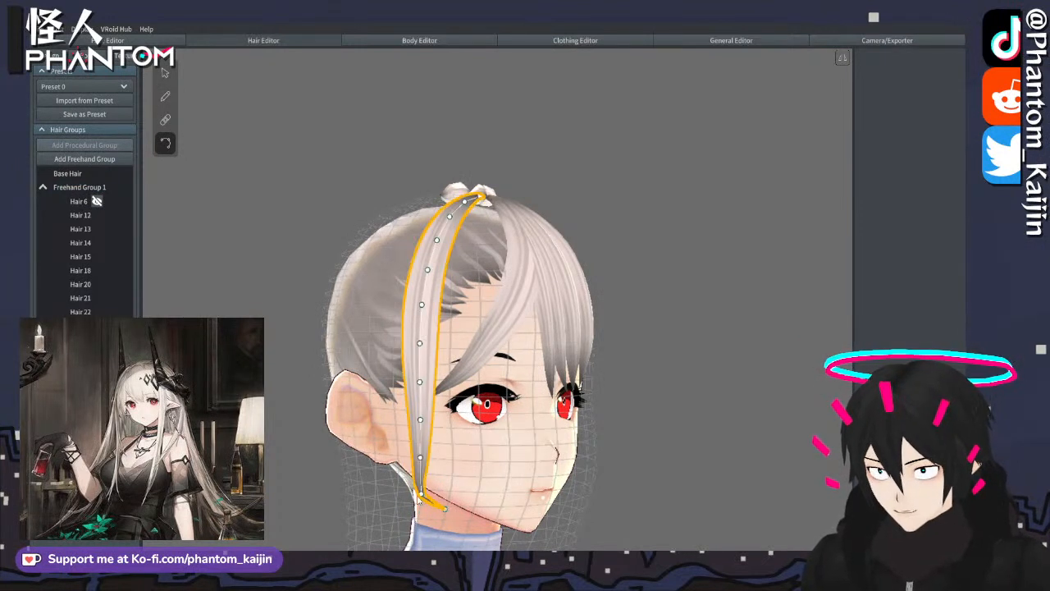
drag(428, 498, 445, 496)
click(427, 478)
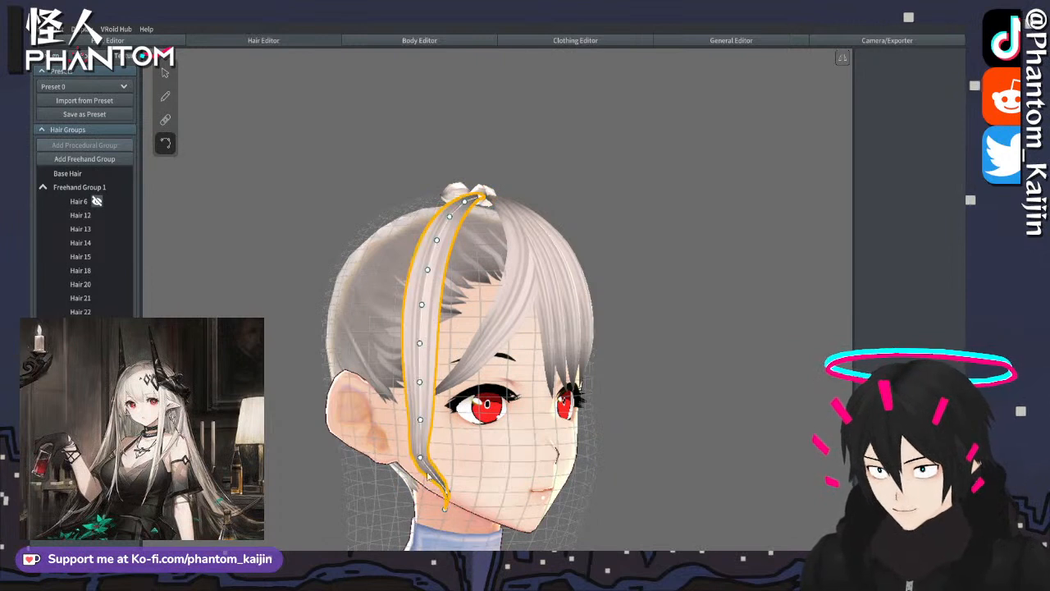
drag(421, 458, 448, 458)
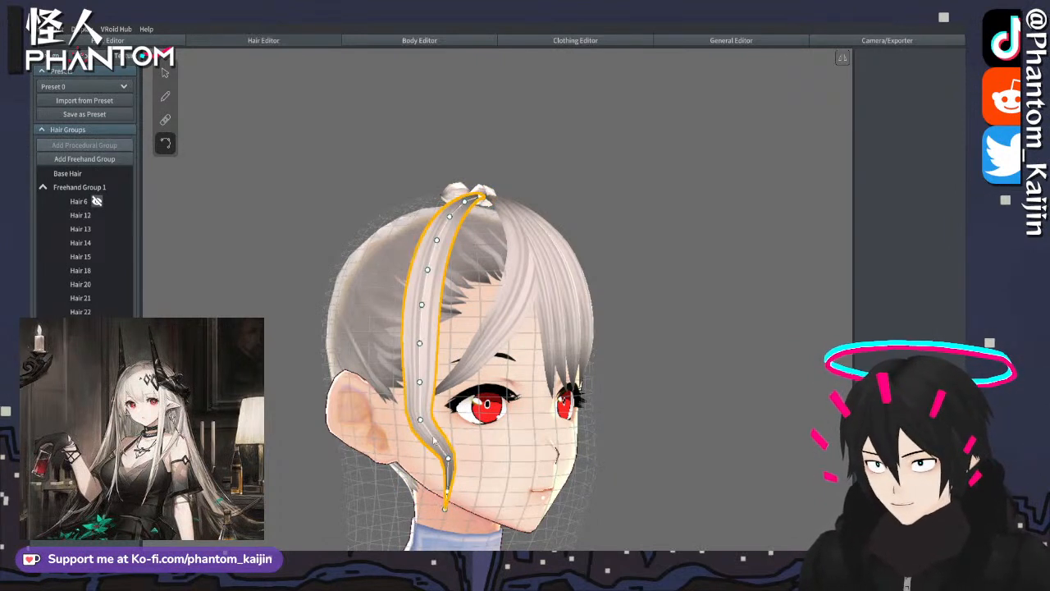
- Move the middle and upper control points of the side strand forward so it falls smoothly beside the eye
drag(420, 420, 441, 382)
drag(419, 346, 439, 340)
drag(422, 306, 439, 308)
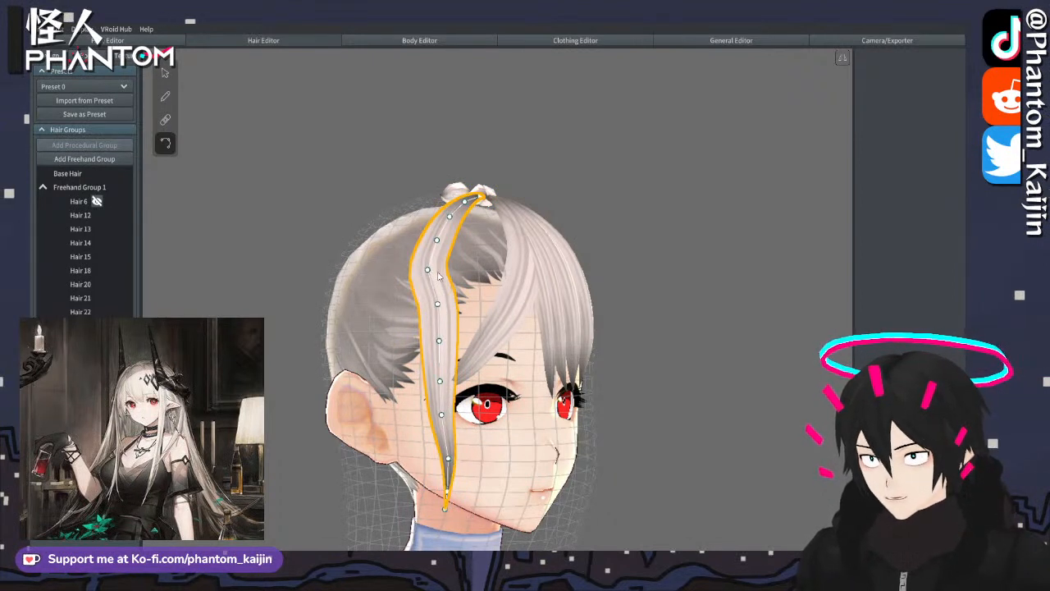
drag(428, 270, 443, 244)
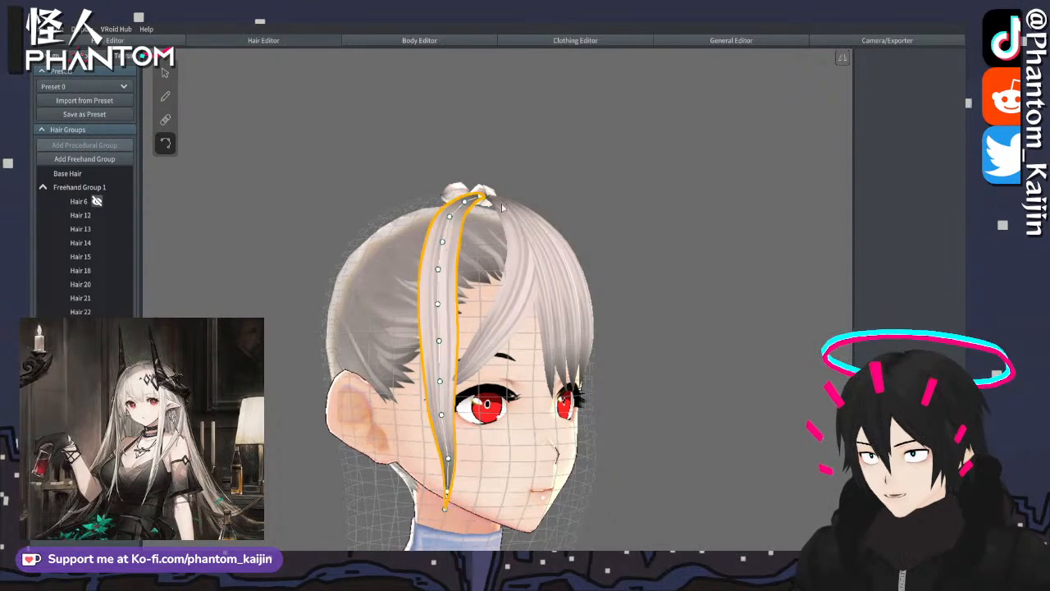
right_drag(484, 200, 510, 210)
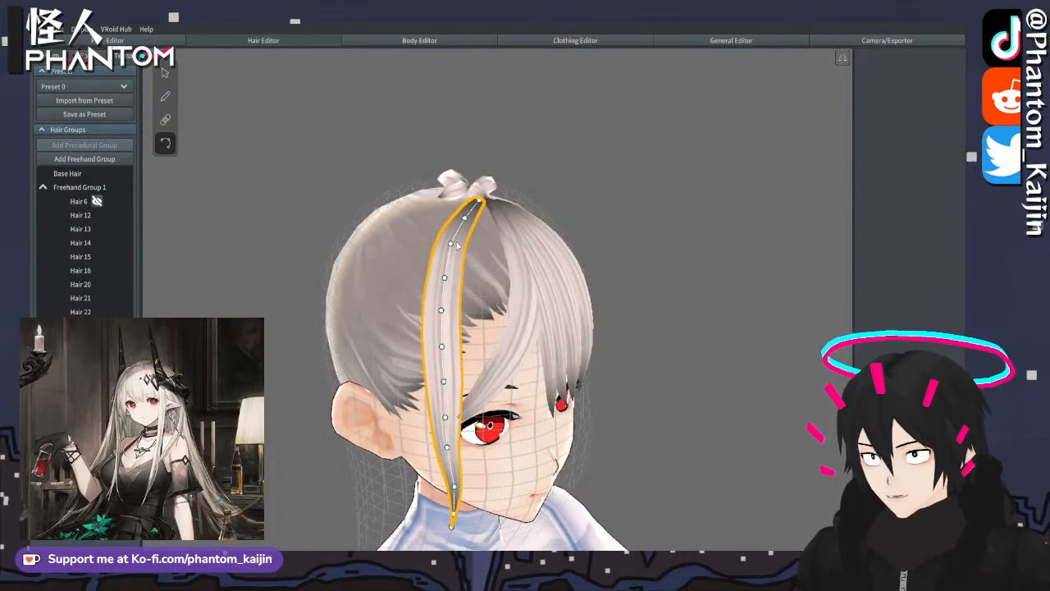
drag(451, 245, 453, 245)
drag(441, 310, 442, 315)
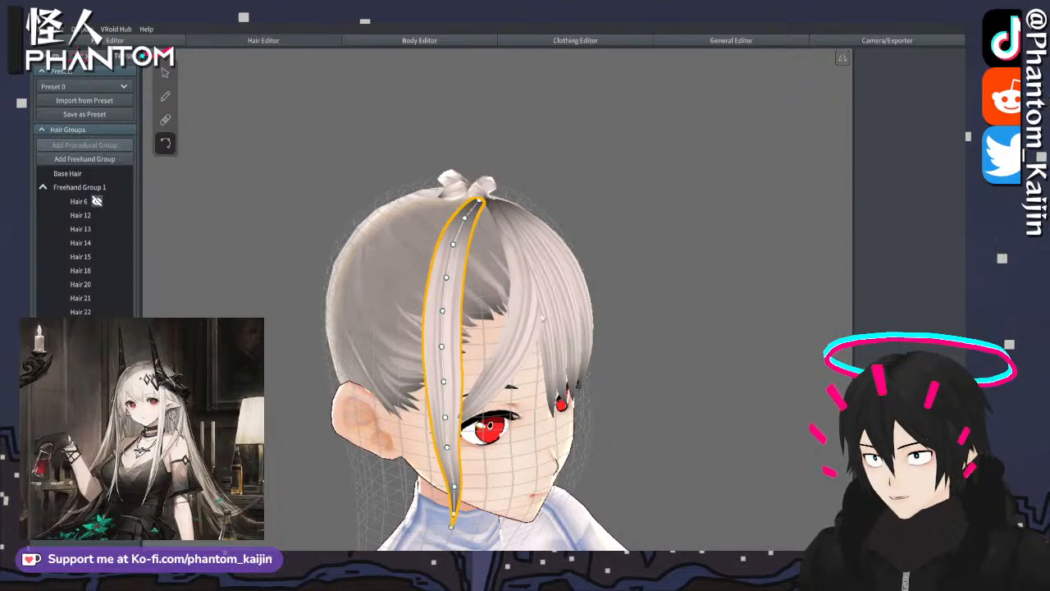
- Lengthen the side strand beside the character's right cheek by moving its tip down to neck level
click(631, 300)
right_drag(631, 302, 630, 295)
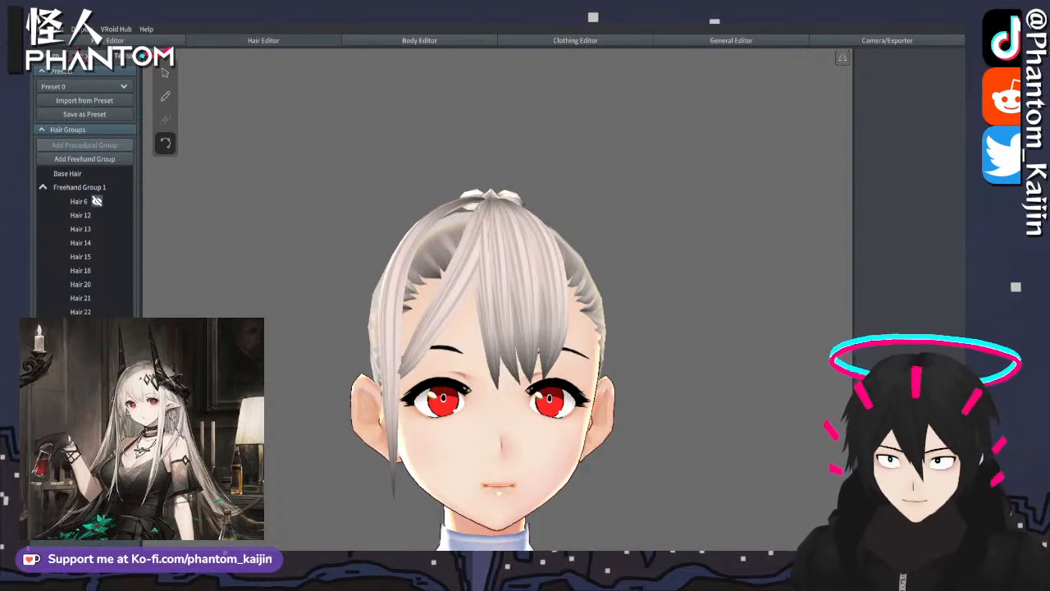
right_drag(275, 245, 341, 291)
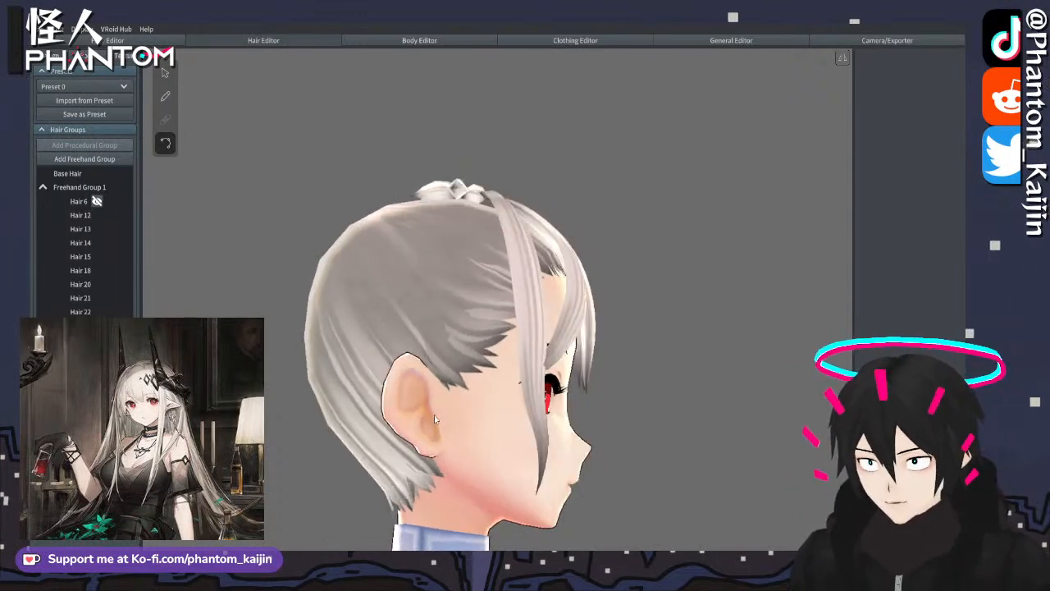
right_drag(466, 419, 369, 420)
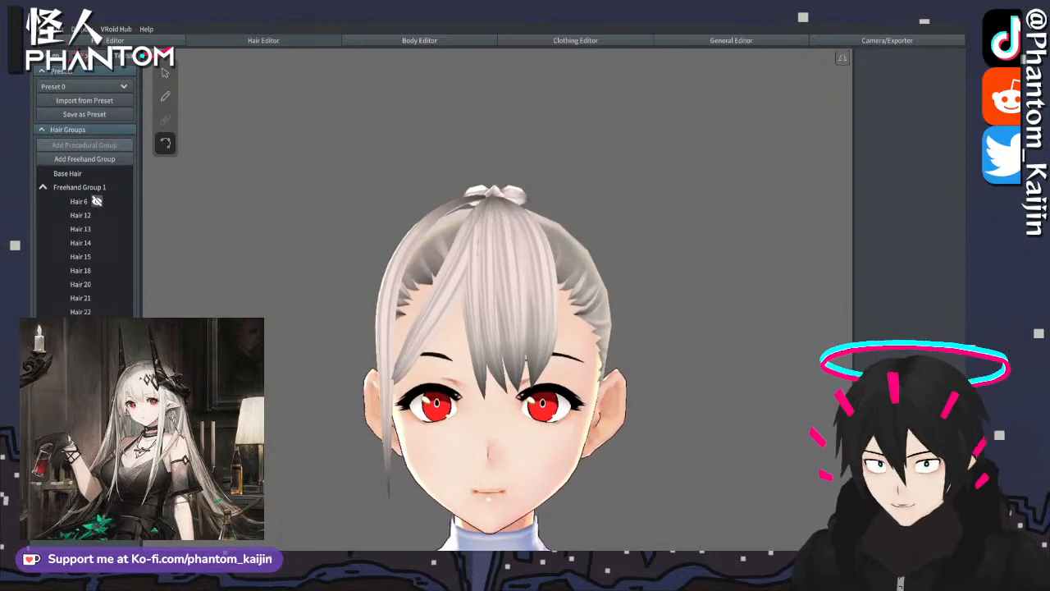
middle_drag(310, 358, 301, 329)
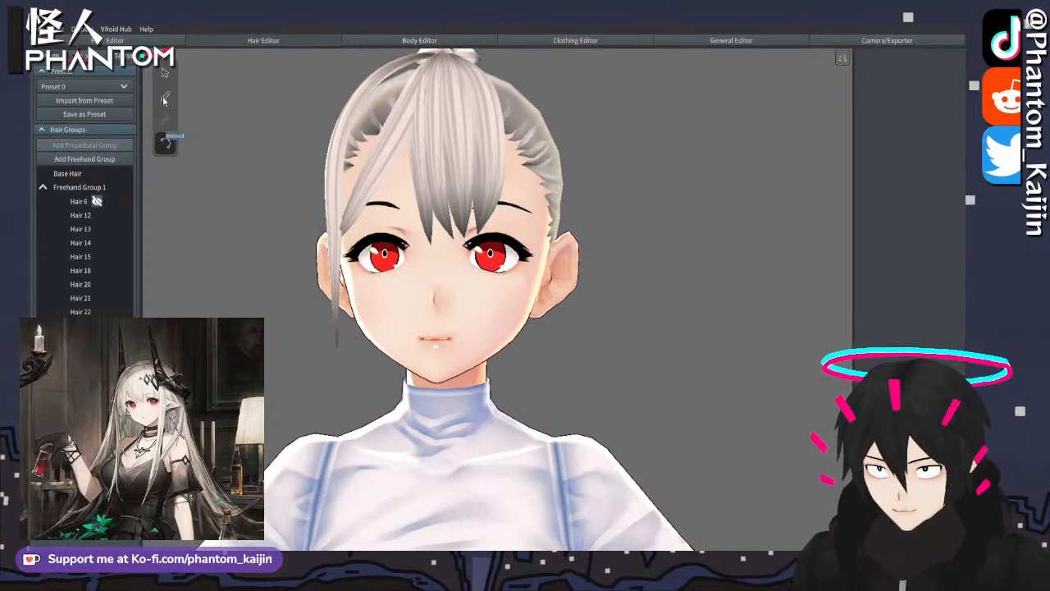
click(334, 262)
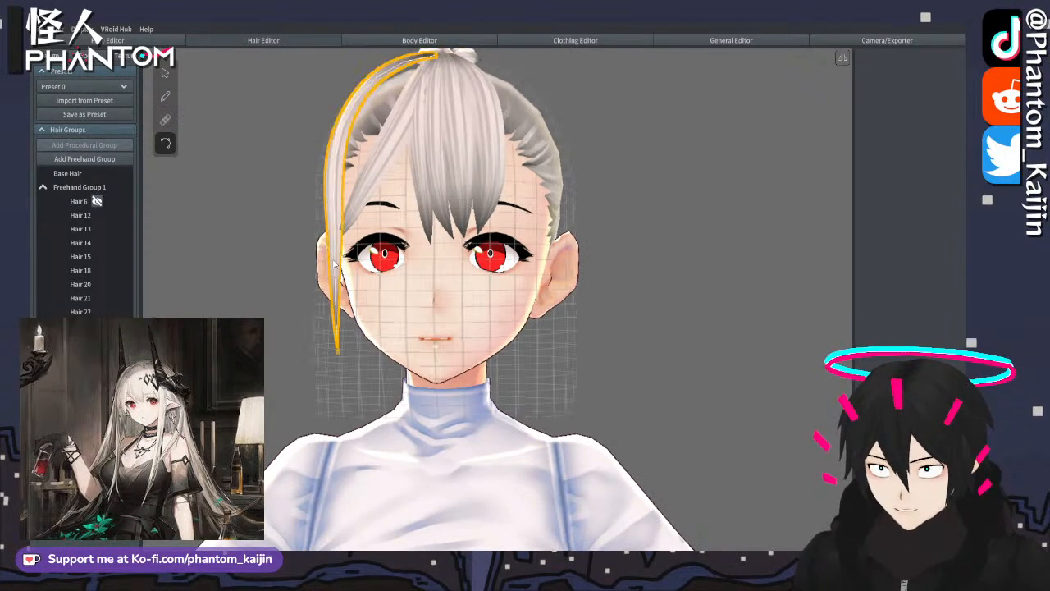
click(337, 360)
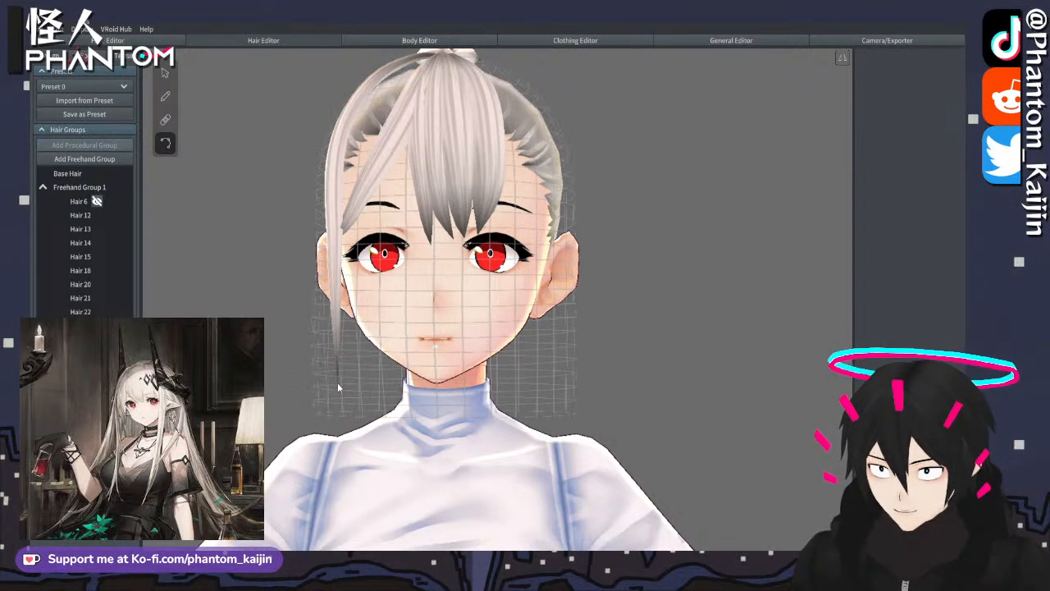
click(338, 384)
- Space the side strand's lower control points farther down and curve its tip slightly inward toward the neck
click(337, 345)
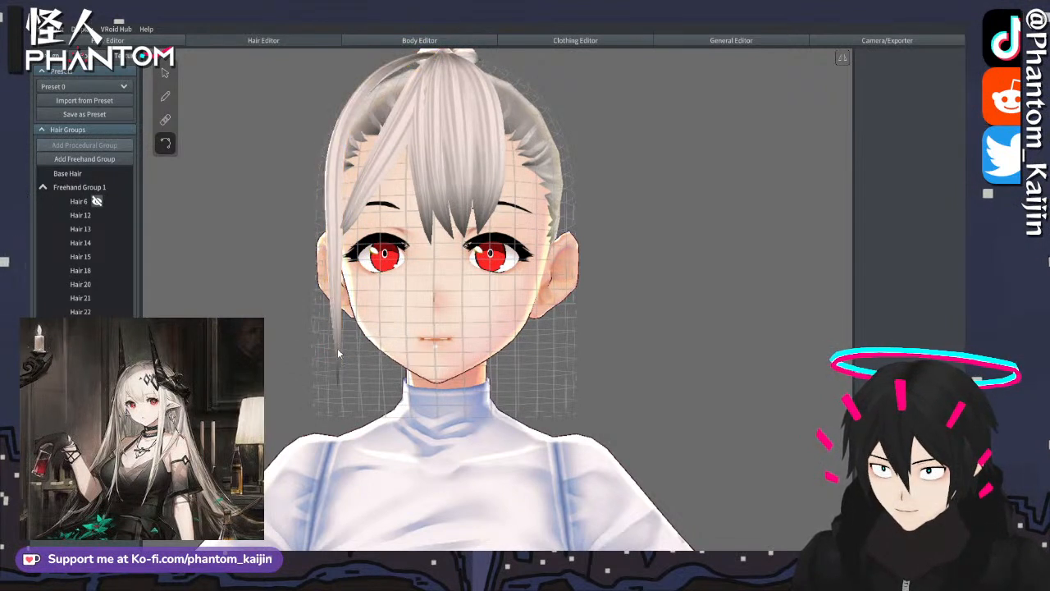
click(338, 336)
click(338, 313)
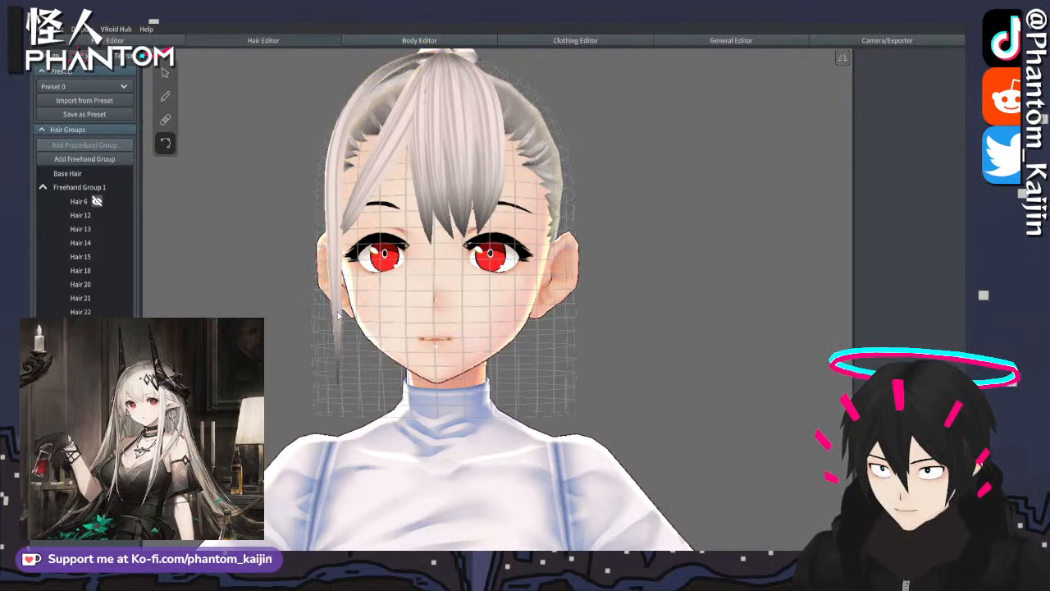
click(338, 314)
drag(368, 312, 379, 314)
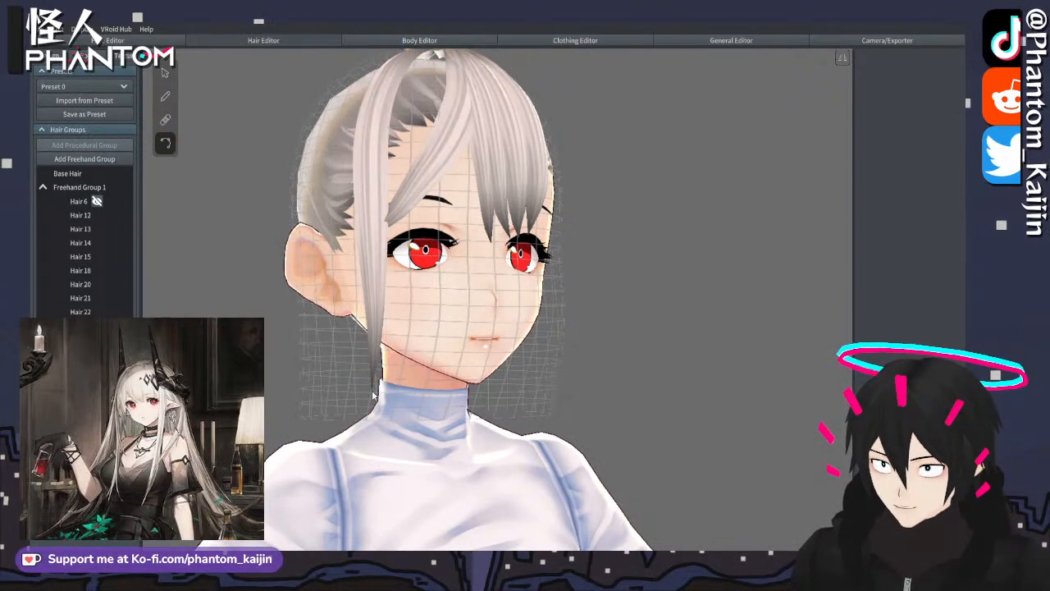
right_drag(379, 385, 382, 389)
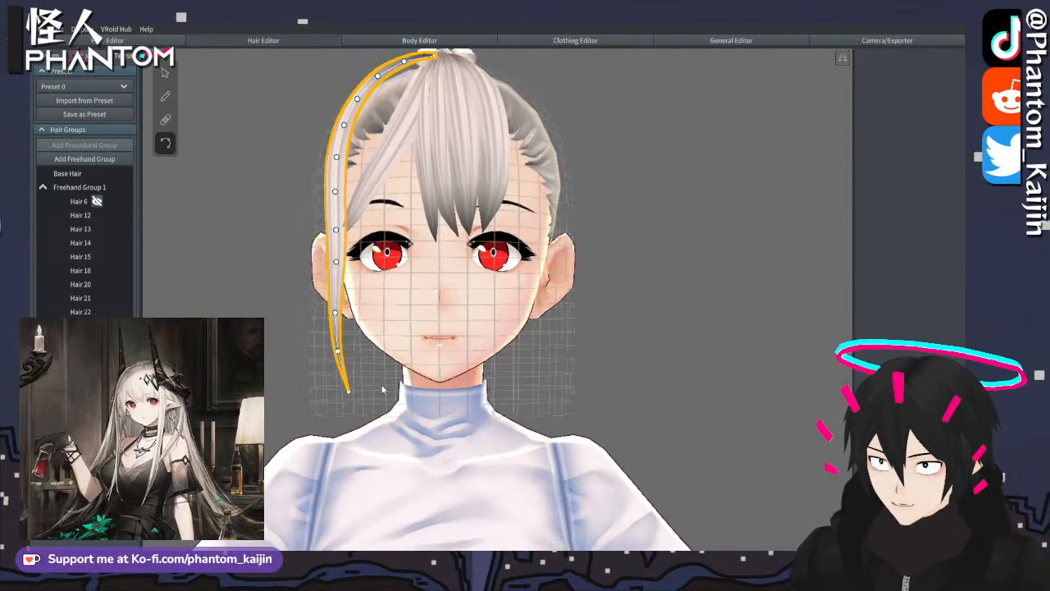
- Turn on mirroring and pull Freehand Group 1's jaw-level side guide points slightly toward the head
click(164, 72)
right_drag(386, 296, 509, 296)
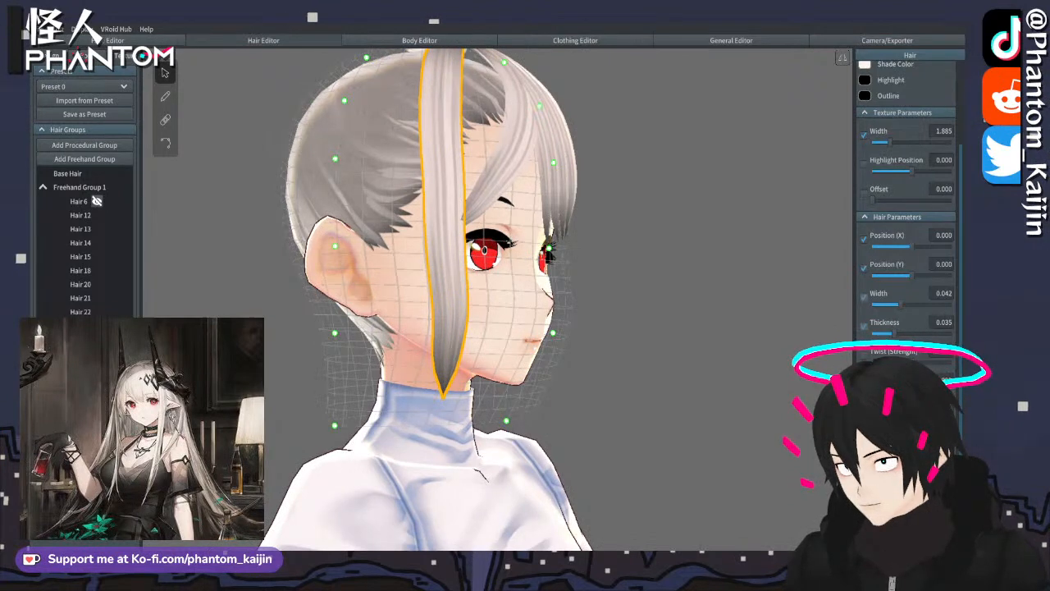
click(722, 433)
right_drag(722, 433, 689, 405)
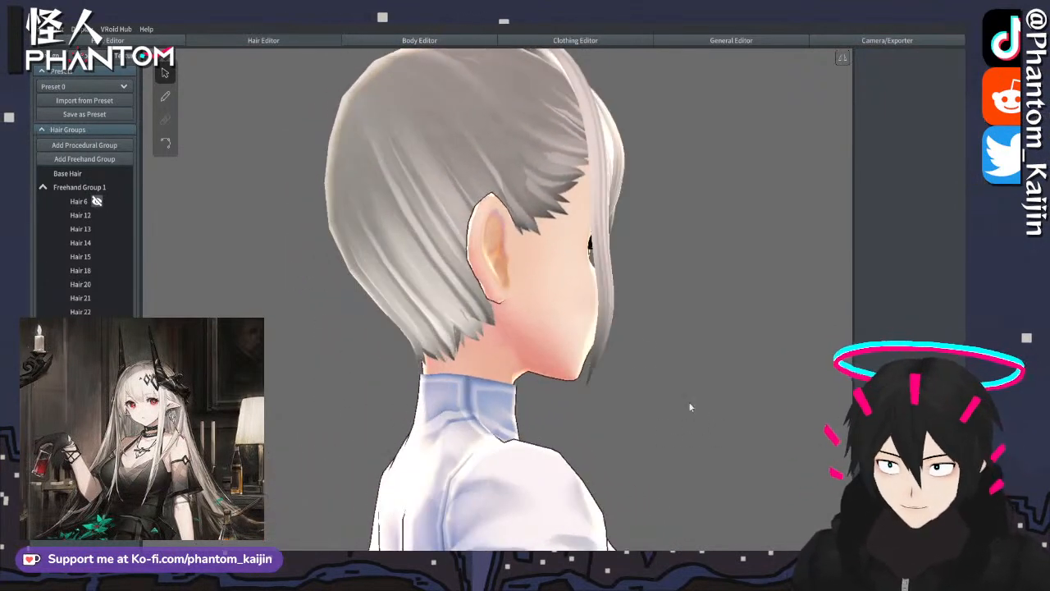
click(600, 299)
right_drag(703, 320, 748, 315)
drag(691, 336, 690, 334)
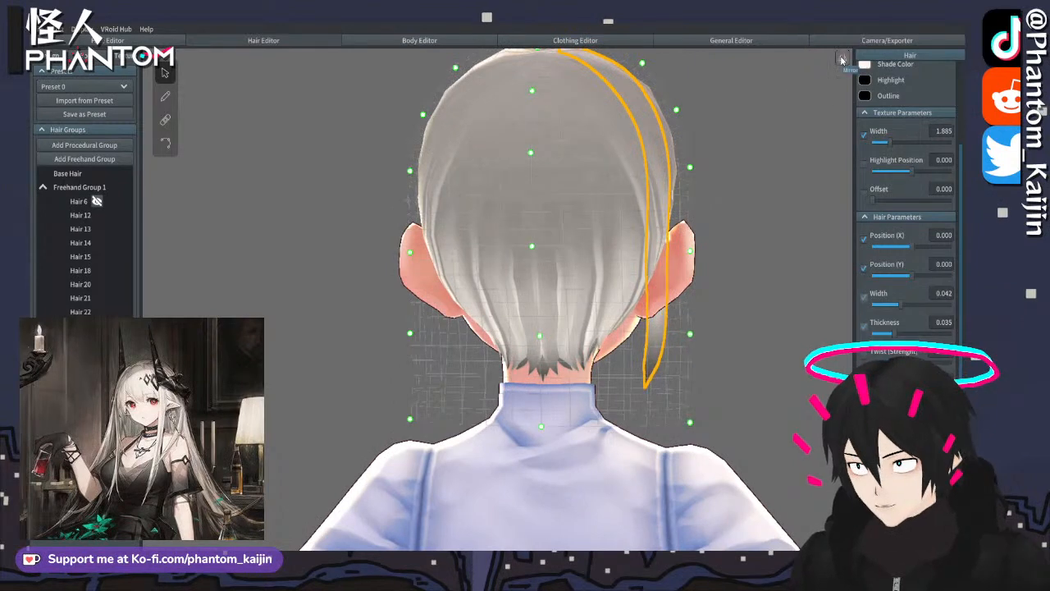
right_drag(748, 307, 710, 344)
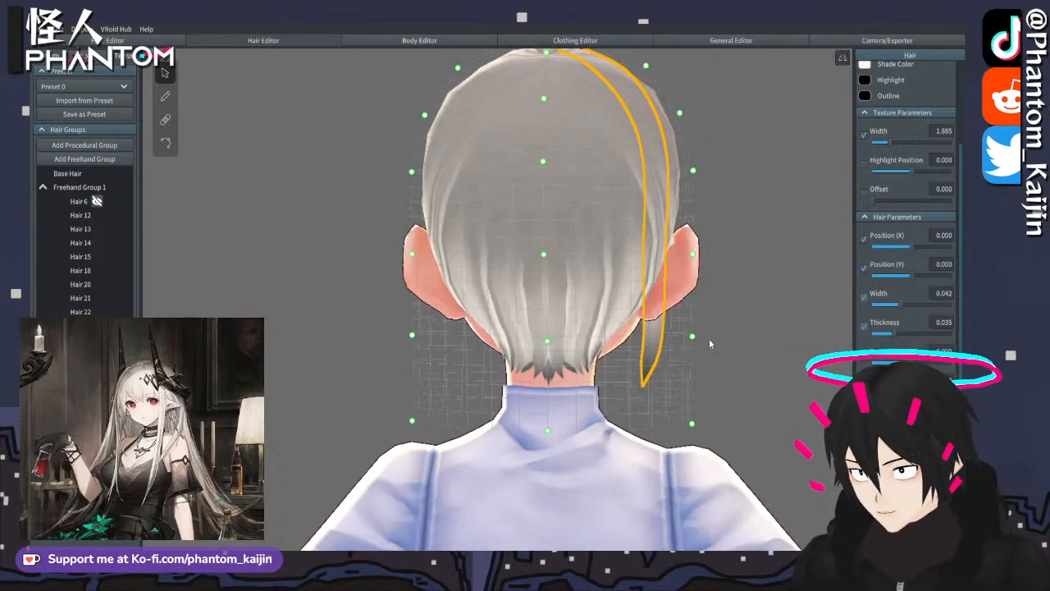
drag(692, 336, 685, 337)
- Tuck Freehand Group 1's mirrored side guide points closer to the head from ear level up to the crown
right_drag(722, 337, 318, 242)
drag(308, 254, 314, 254)
drag(310, 177, 316, 179)
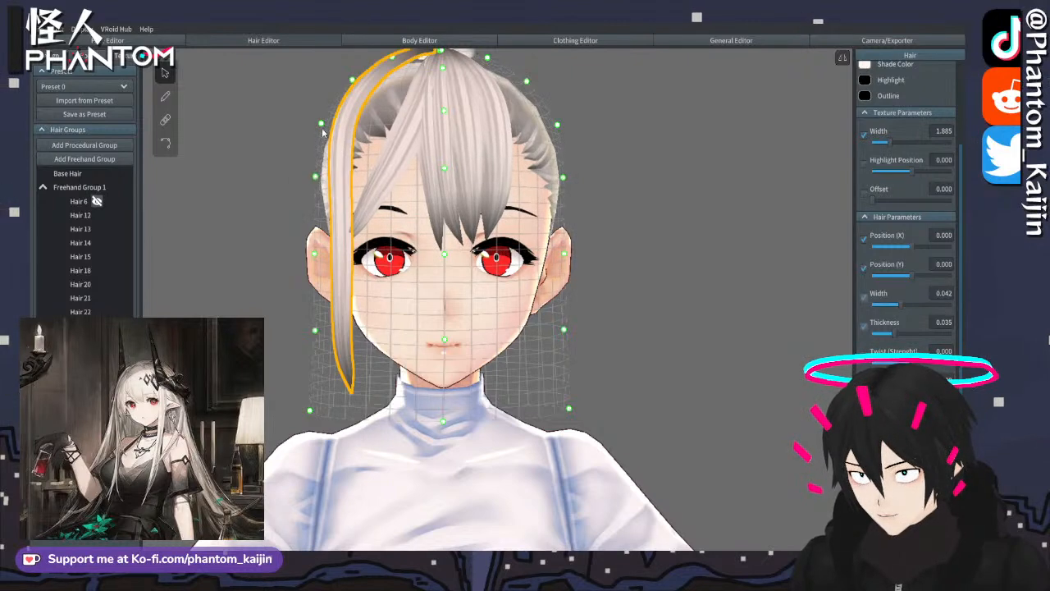
drag(320, 123, 324, 126)
right_drag(364, 104, 364, 107)
middle_drag(365, 107, 370, 118)
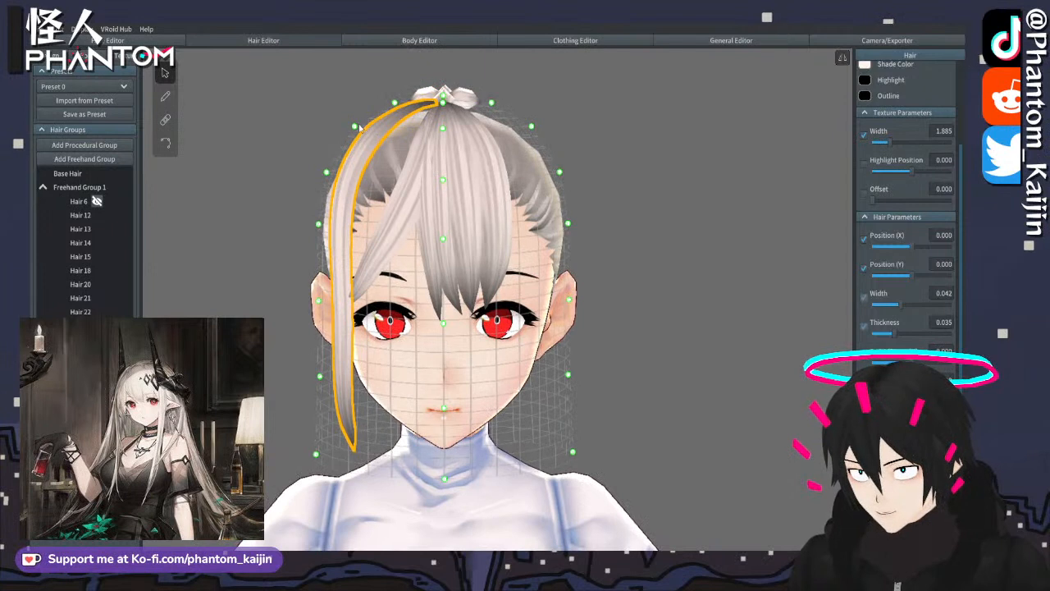
drag(355, 128, 396, 107)
click(723, 170)
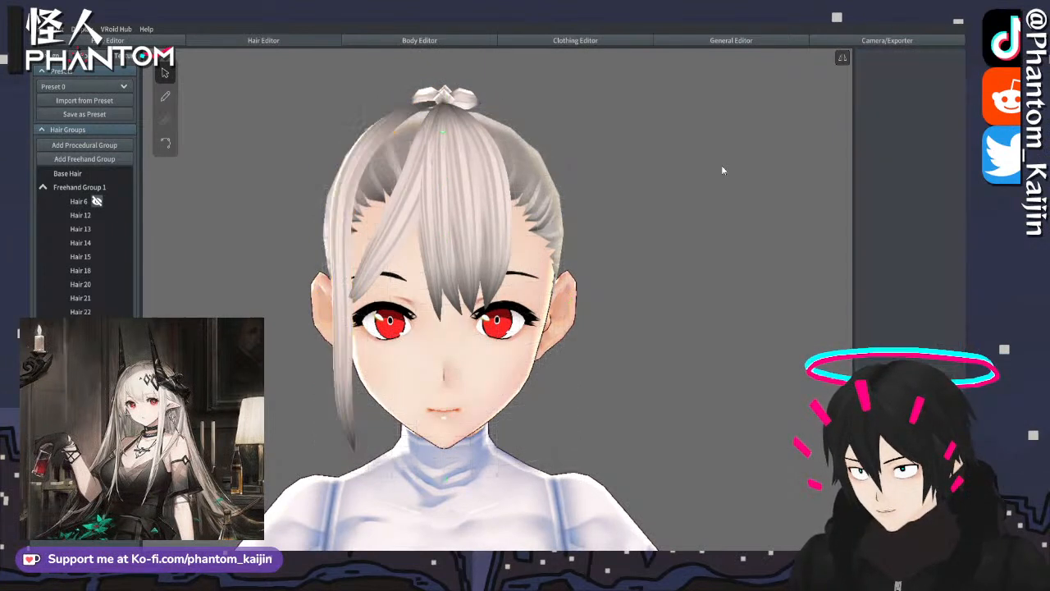
- Turn off mirroring and draw two strands from the crown cluster toward the right eye, filling the gap beside the bangs
right_drag(683, 244, 711, 246)
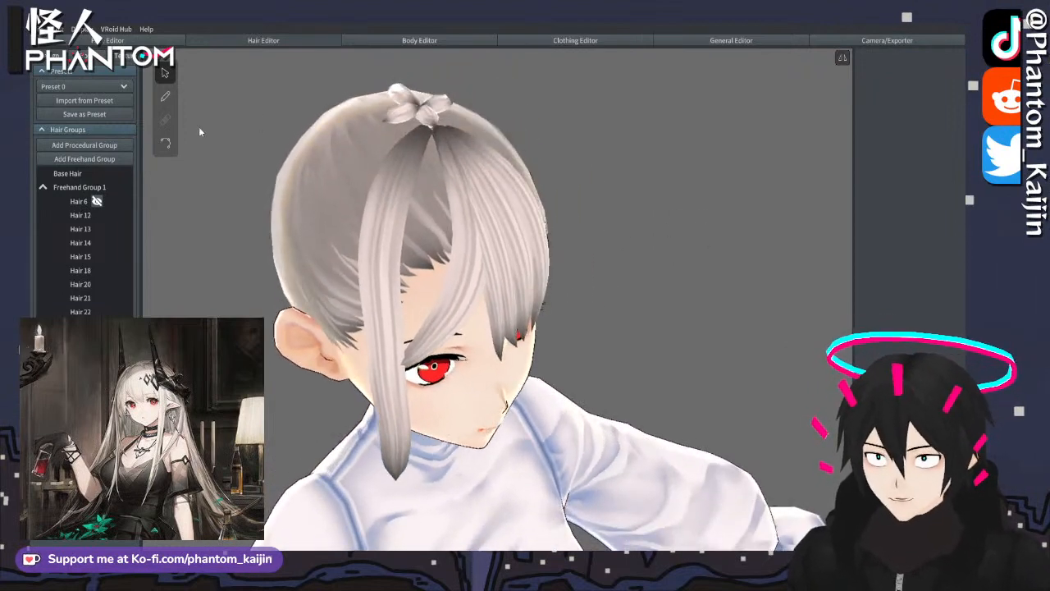
click(165, 95)
mouse_move(429, 129)
mouse_down()
mouse_move(440, 152)
mouse_move(439, 264)
mouse_up()
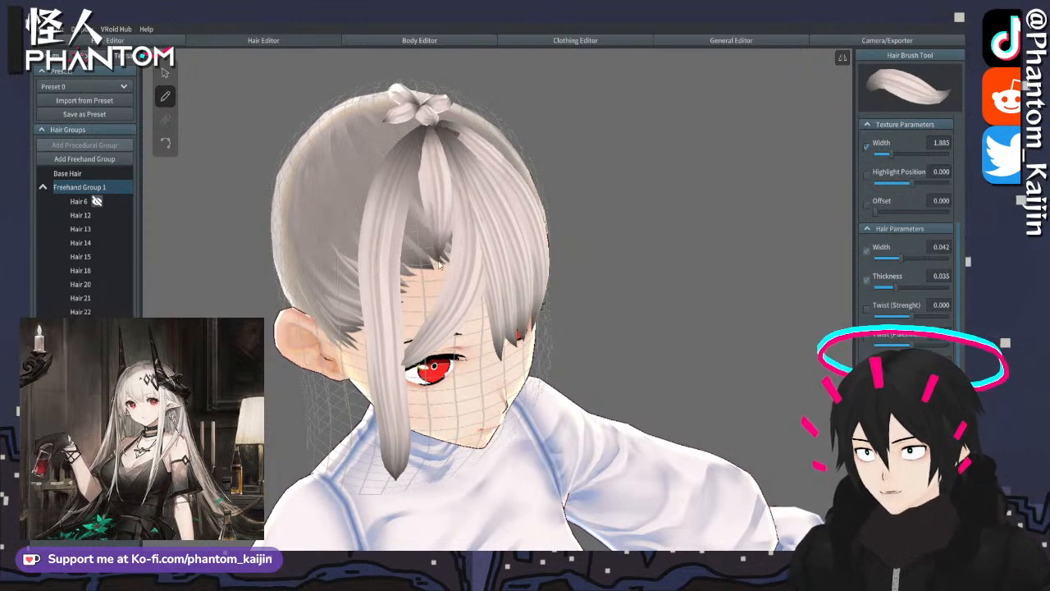
click(840, 60)
key(ctrl+z)
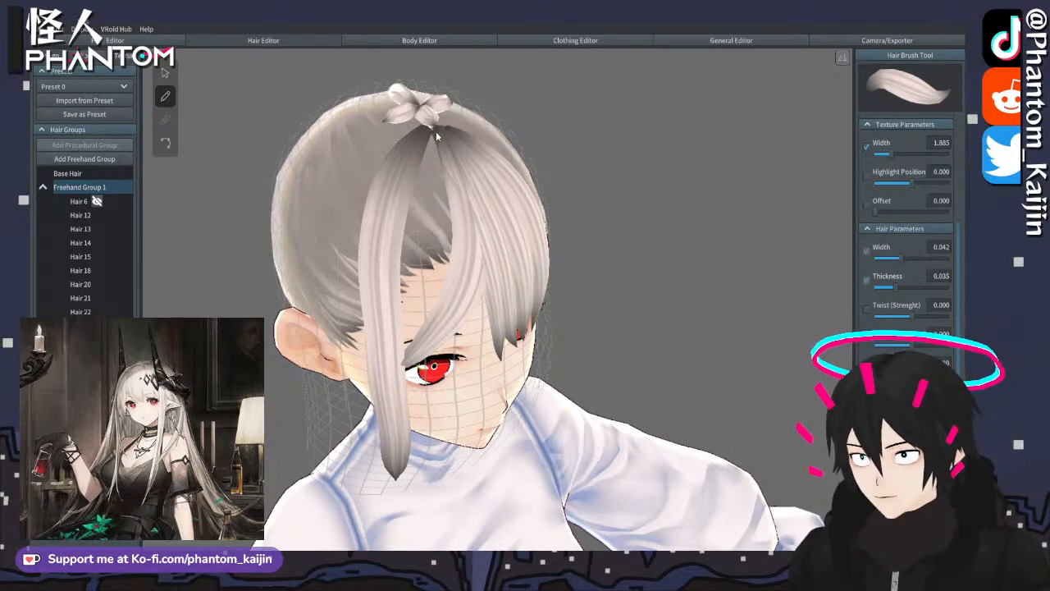
mouse_move(447, 167)
mouse_down()
mouse_move(435, 270)
mouse_move(415, 333)
mouse_move(383, 369)
mouse_up()
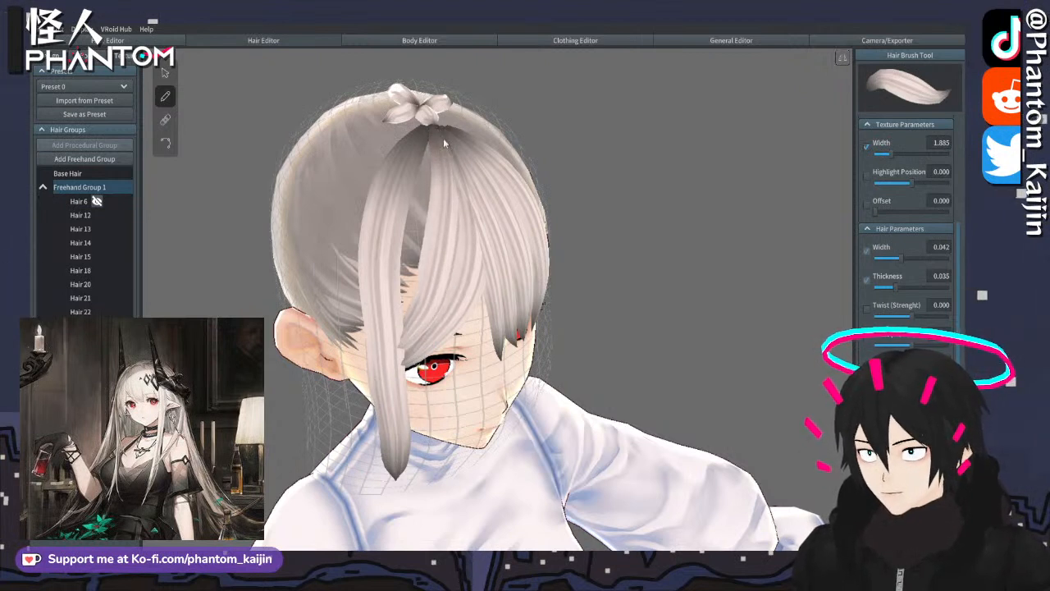
mouse_move(426, 131)
mouse_down()
mouse_move(415, 271)
mouse_move(373, 392)
mouse_up()
- Draw two long overlapping strands from the crown cluster down in front of the character's left ear to below the jaw
right_drag(373, 391, 549, 278)
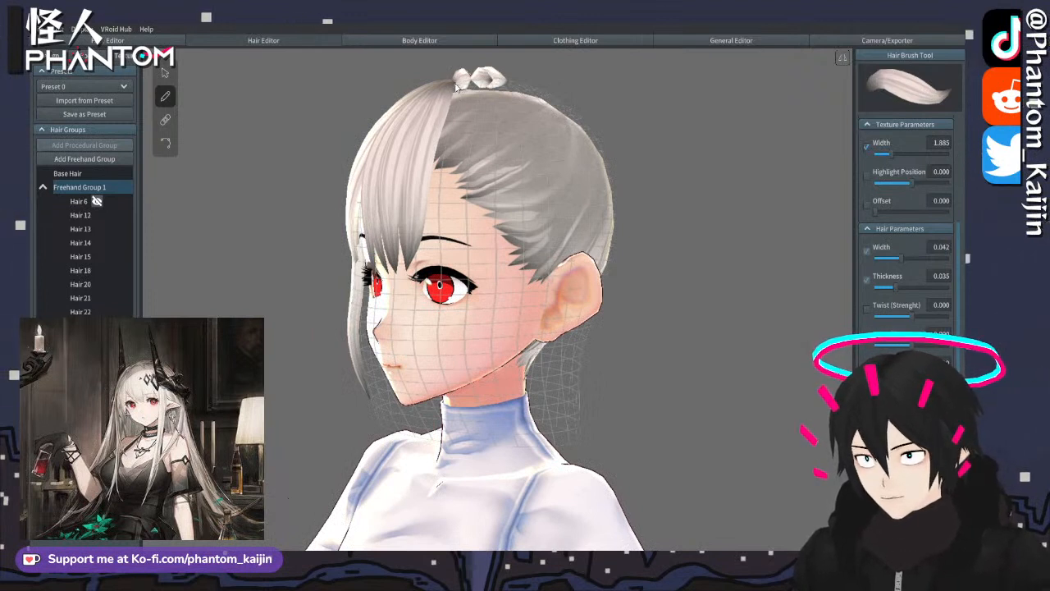
drag(458, 122, 465, 414)
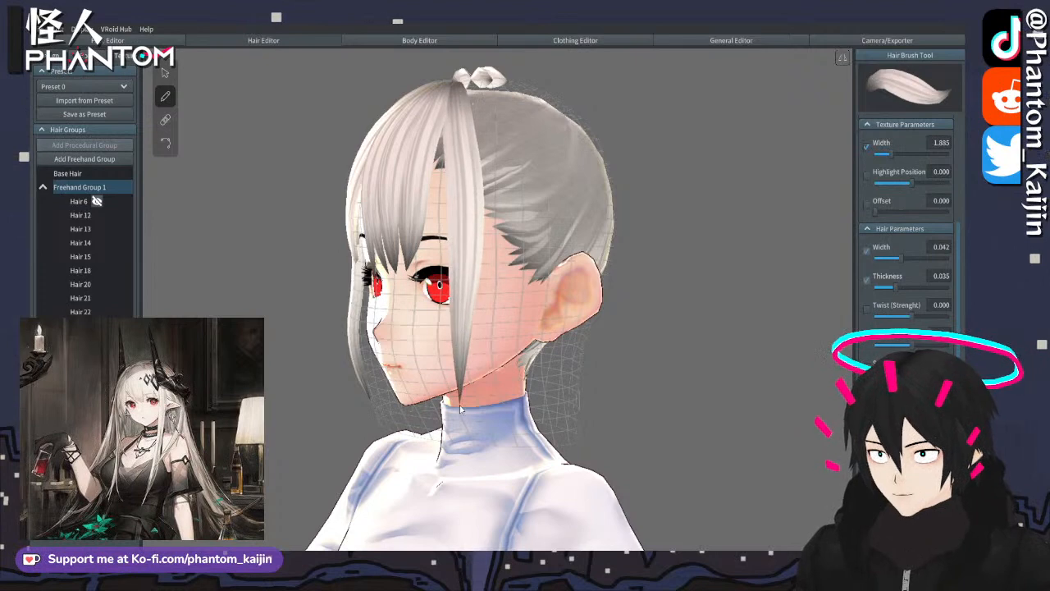
mouse_move(465, 415)
right_down()
mouse_move(494, 388)
mouse_move(510, 389)
mouse_move(520, 195)
right_up()
right_drag(450, 97, 438, 79)
mouse_move(439, 100)
mouse_down()
mouse_move(450, 240)
mouse_move(485, 408)
mouse_up()
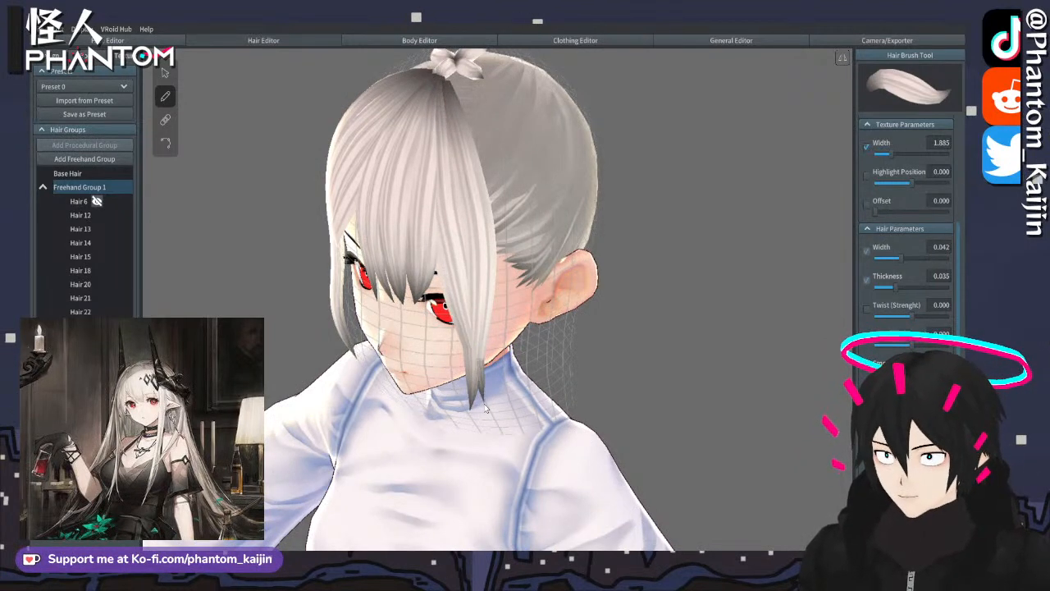
right_drag(509, 381, 531, 358)
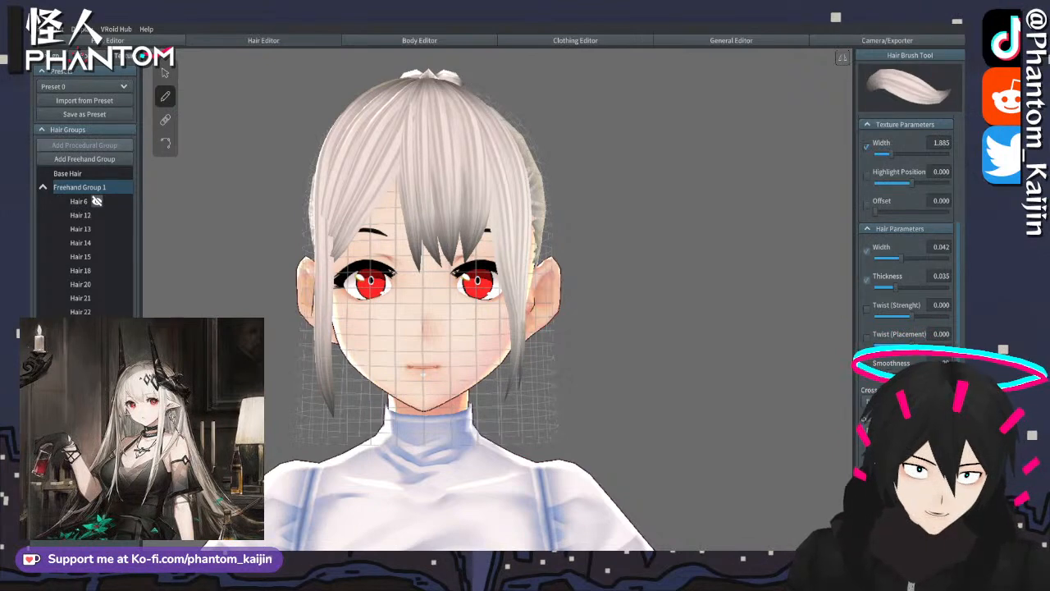
- Pull Freehand Group 1's two lowest rear guide points backward, away from the nape
right_drag(246, 249, 368, 250)
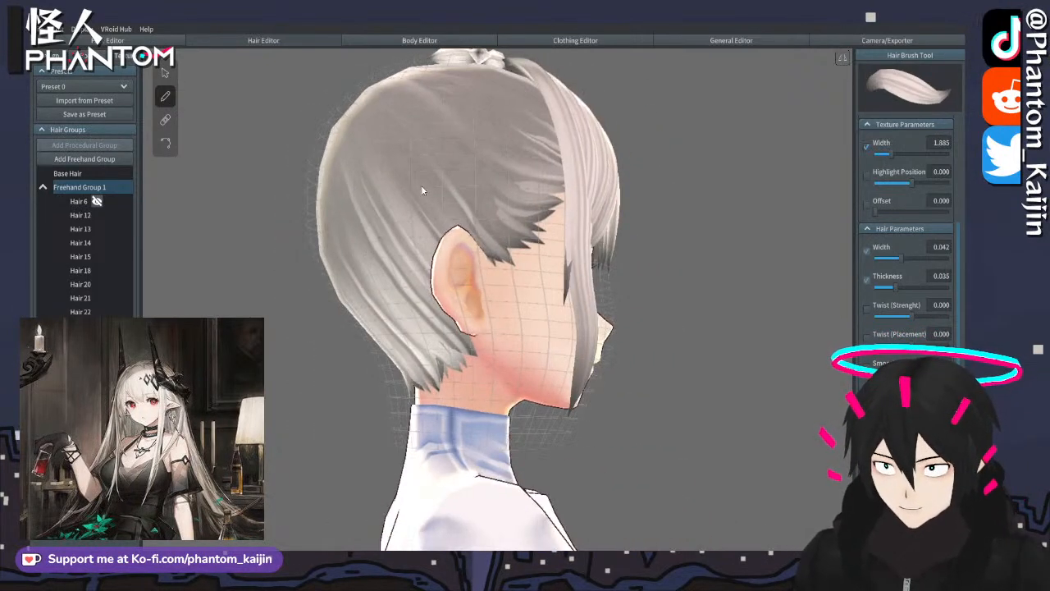
click(165, 69)
click(378, 357)
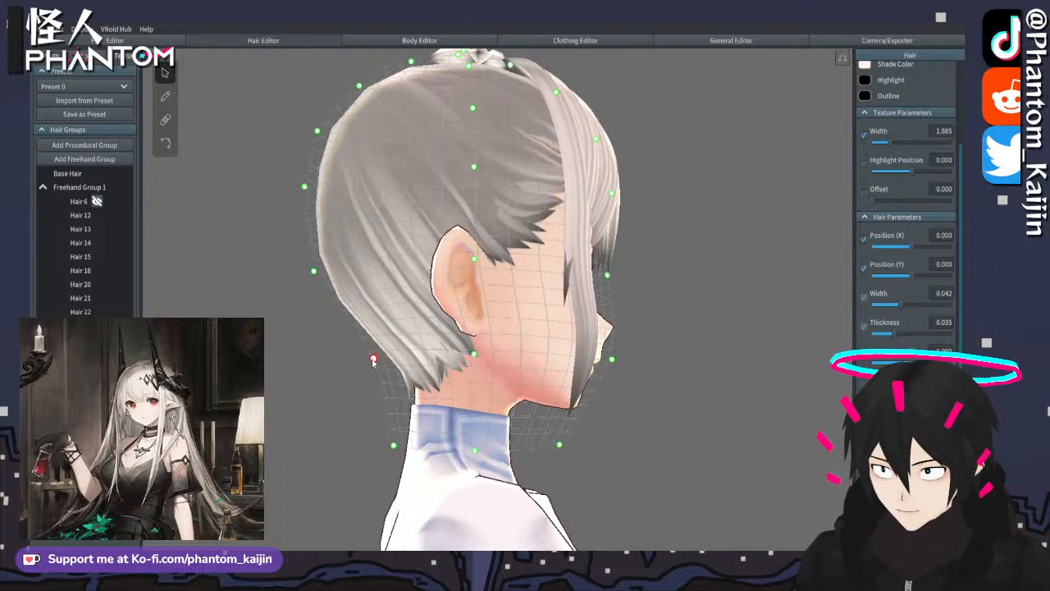
drag(373, 361, 352, 363)
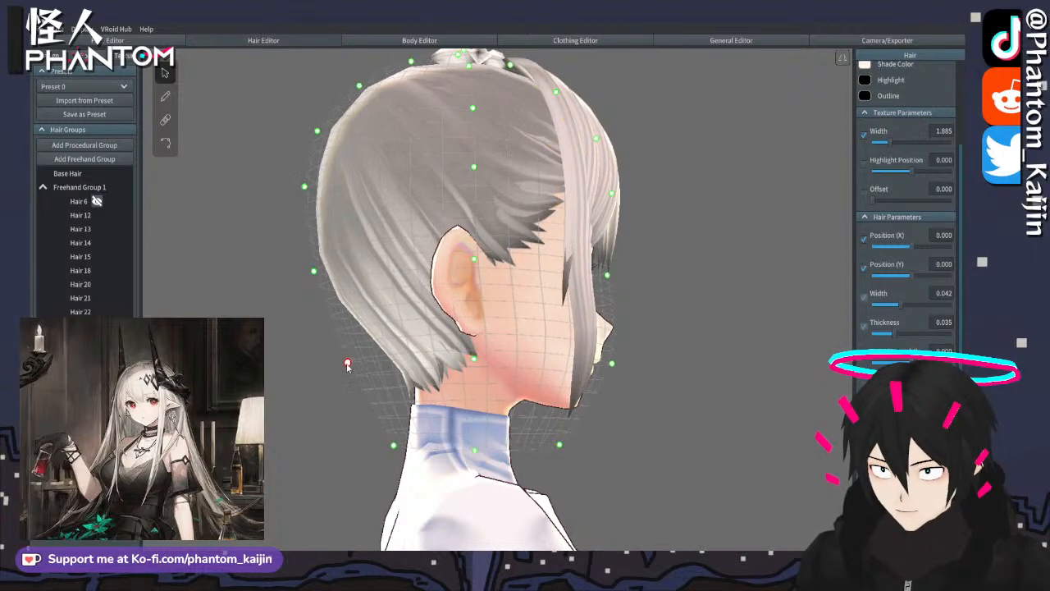
drag(393, 446, 366, 457)
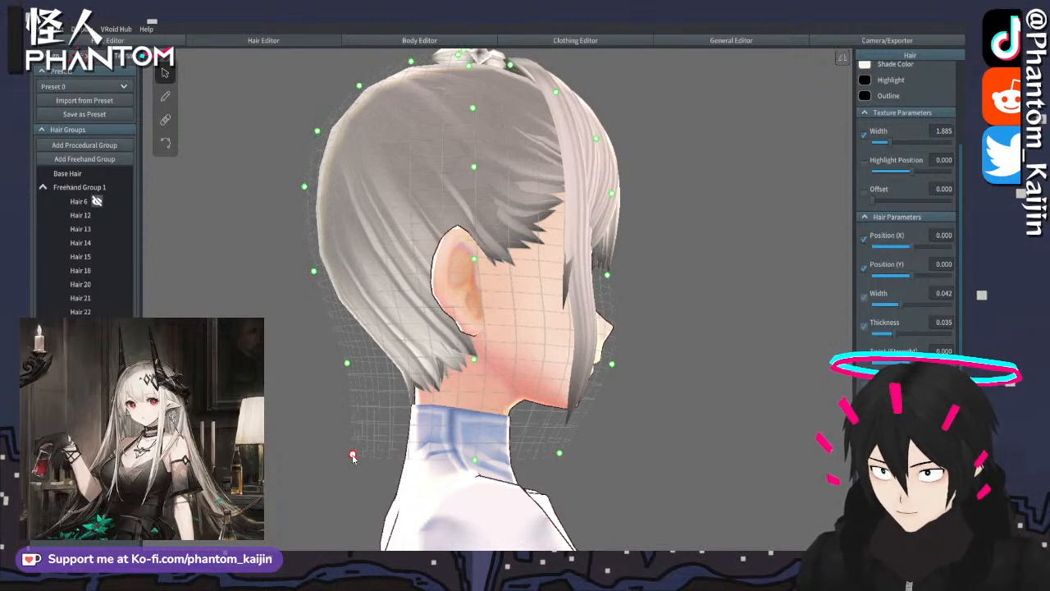
- Collapse Freehand Group 1 and add a second freehand hair group
scroll(605, 412, down, 5)
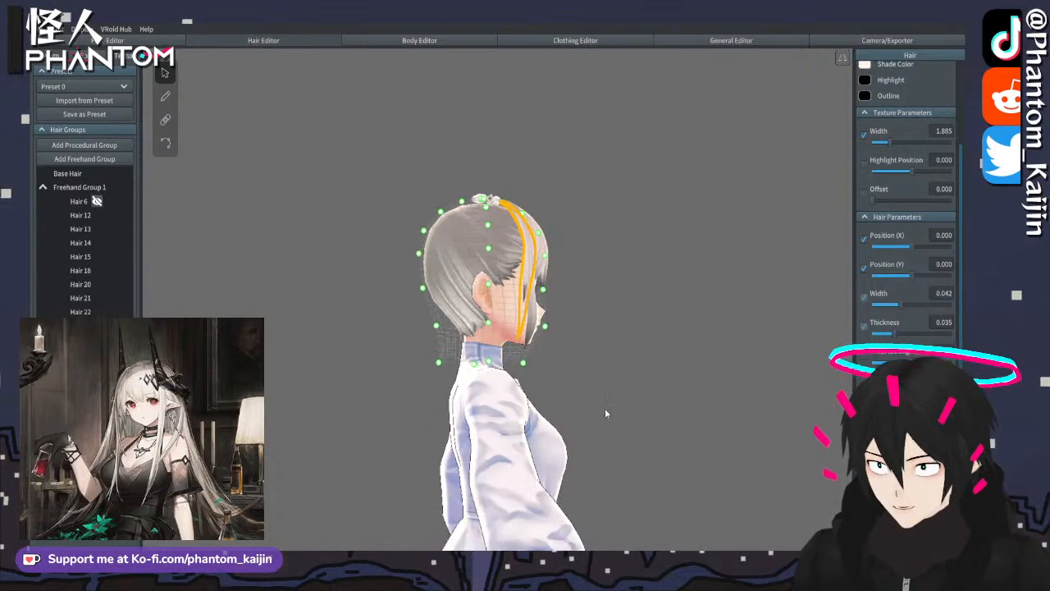
right_drag(606, 413, 560, 408)
click(606, 405)
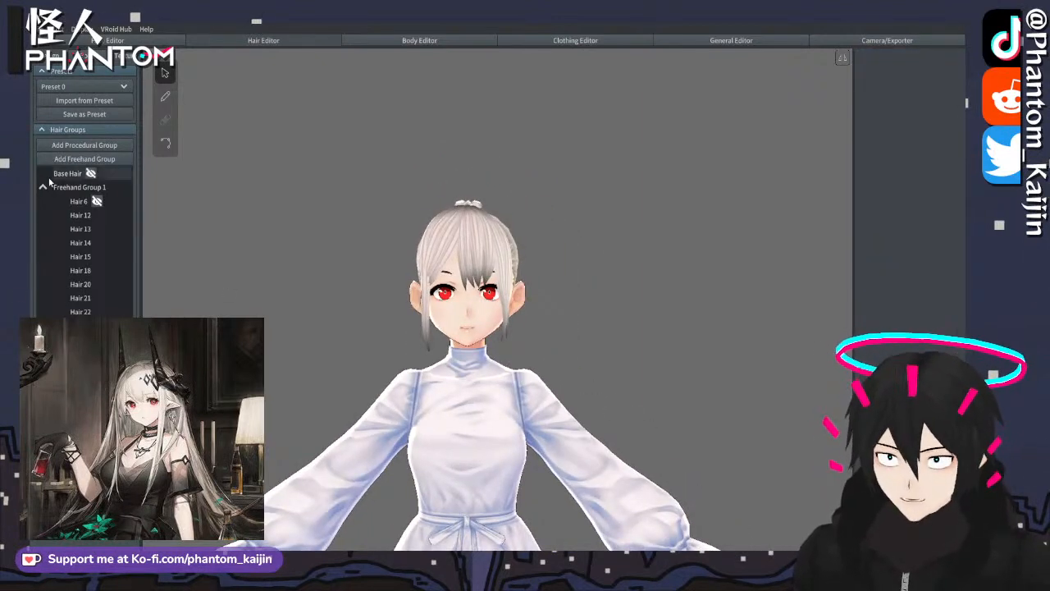
click(43, 187)
click(84, 159)
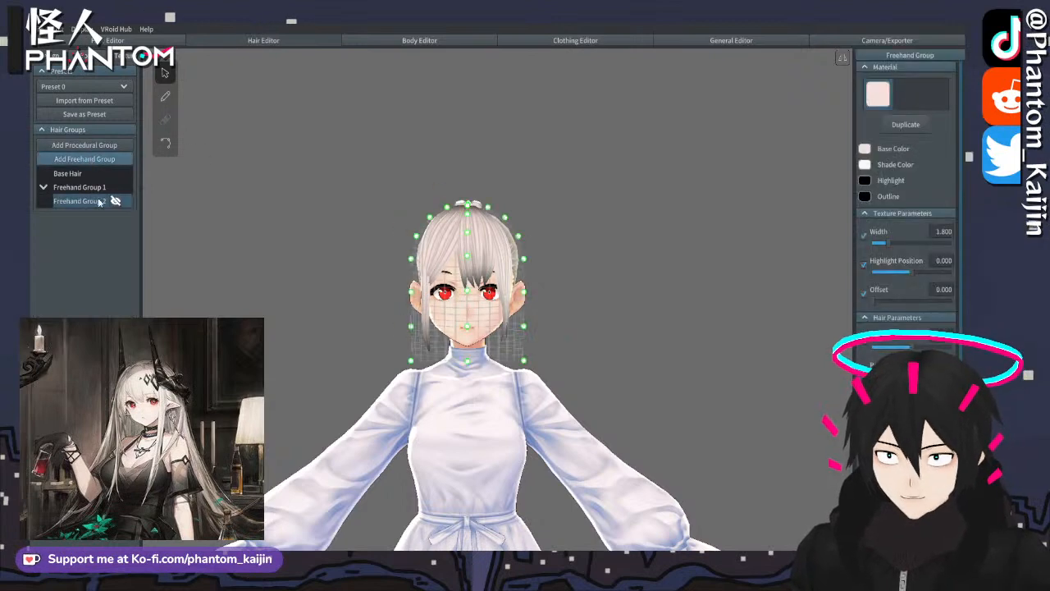
- Lengthen Freehand Group 2's guide mesh down the back by lowering its rear guide points and pulling the middle ones outward from the neck
mouse_move(402, 231)
right_down()
mouse_move(468, 228)
mouse_move(456, 239)
right_up()
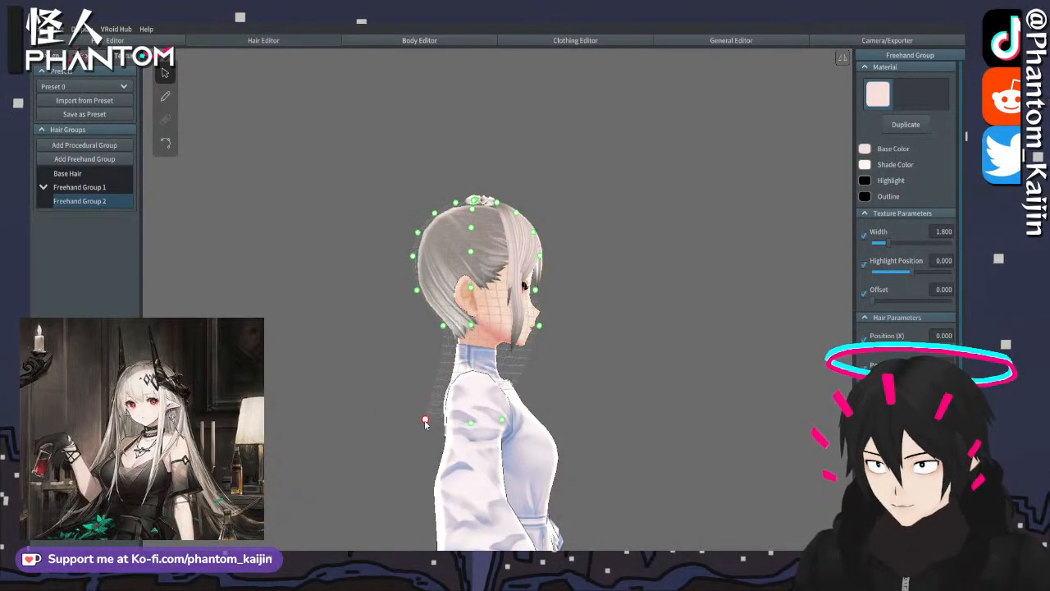
drag(442, 329, 425, 356)
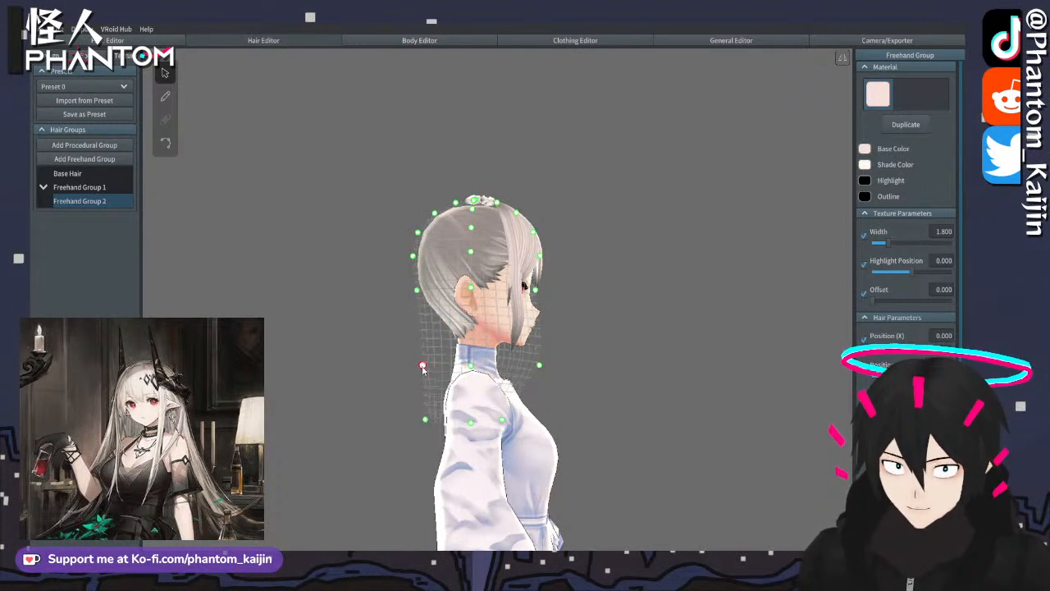
drag(423, 369, 418, 371)
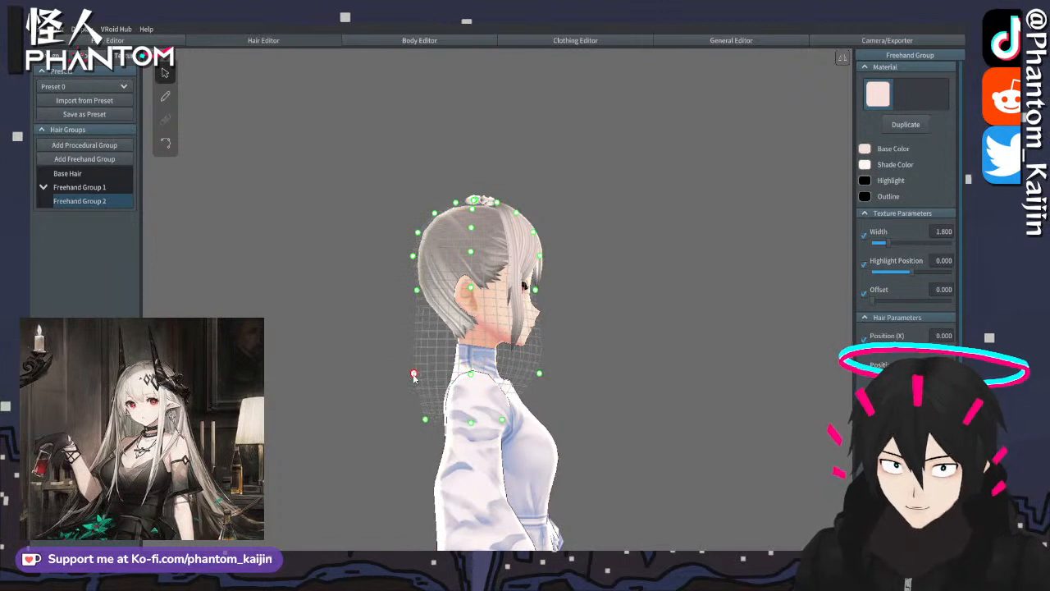
drag(425, 420, 424, 439)
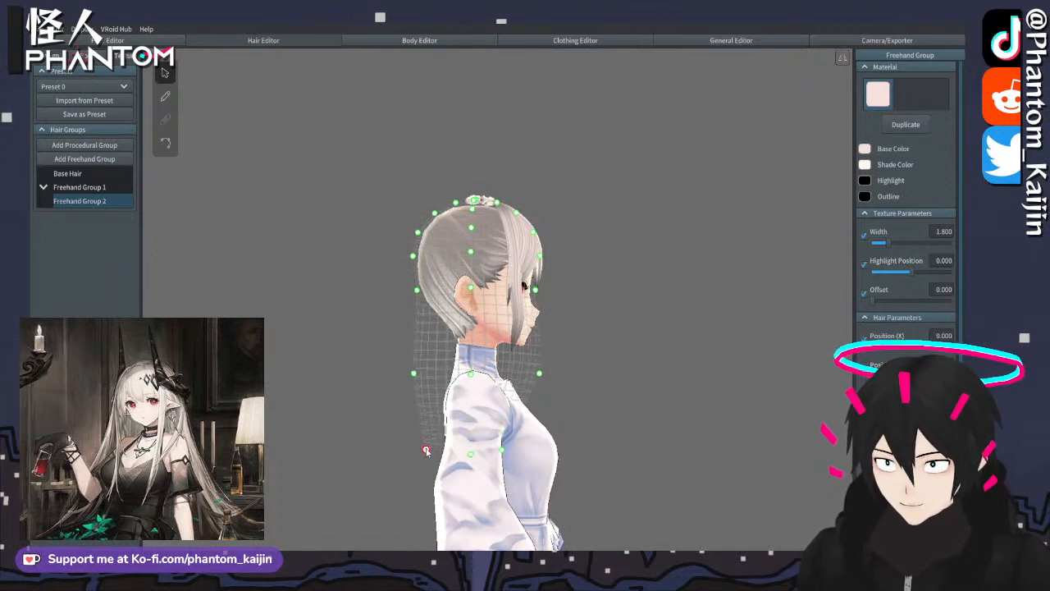
drag(415, 377, 408, 400)
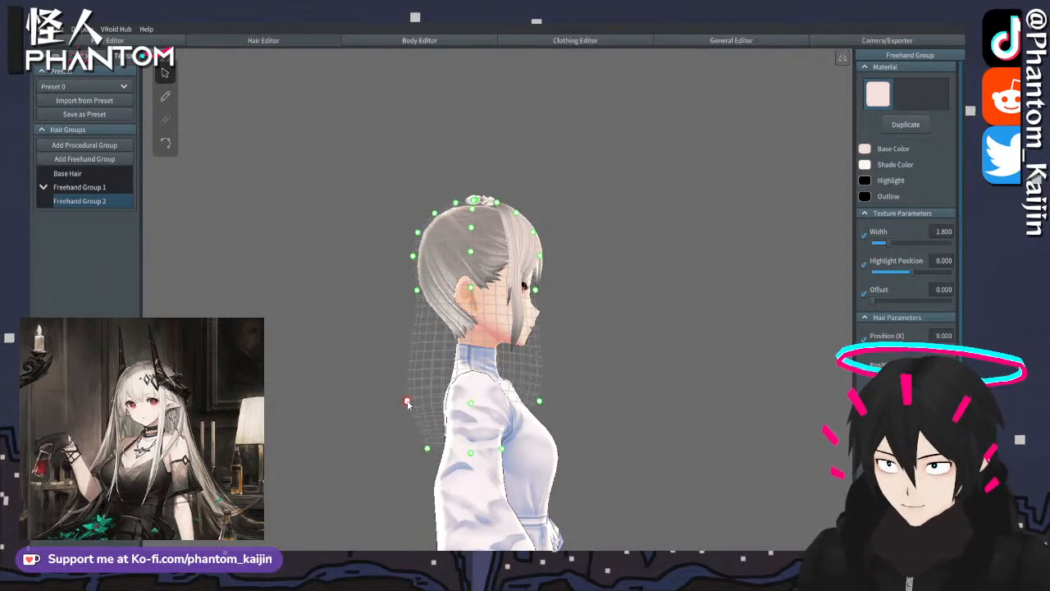
drag(414, 298, 410, 322)
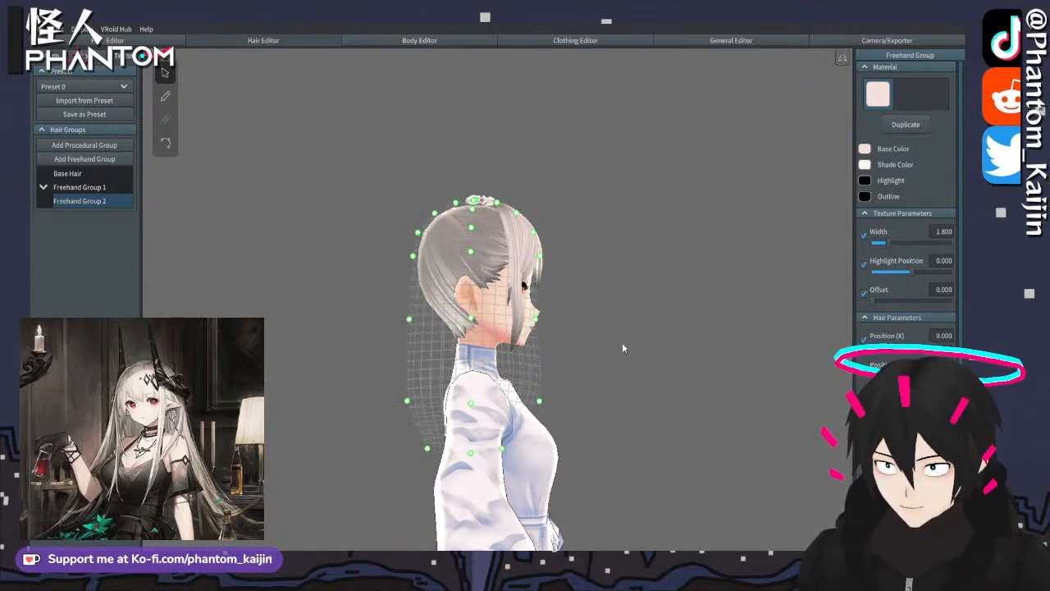
- Reselect Freehand Group 2 and activate the hair brush with the back of the head in view
right_drag(622, 348, 661, 344)
click(564, 250)
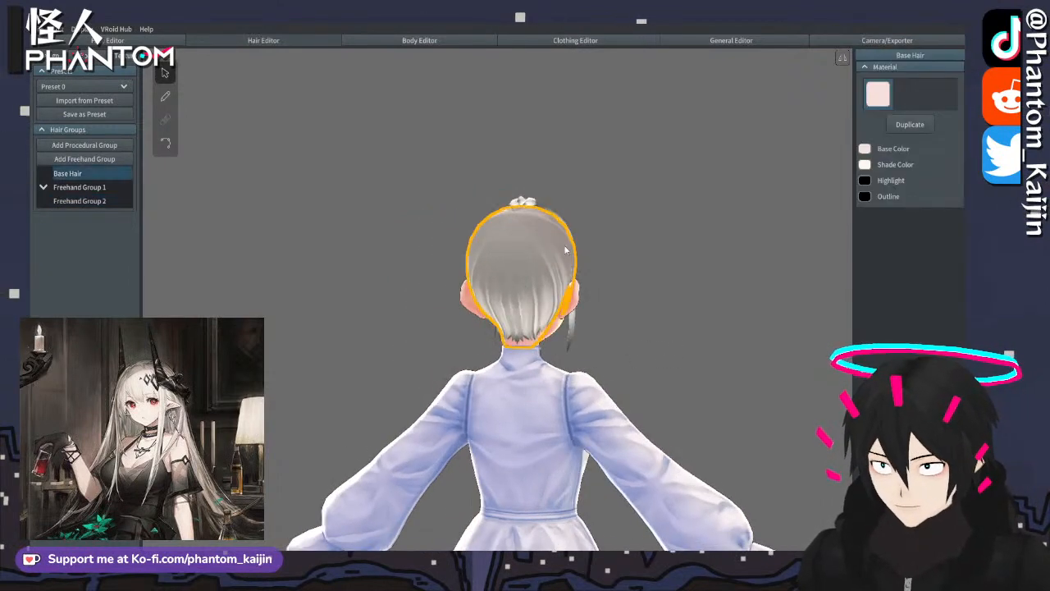
click(82, 201)
mouse_move(575, 287)
right_down()
mouse_move(676, 284)
mouse_move(535, 277)
right_up()
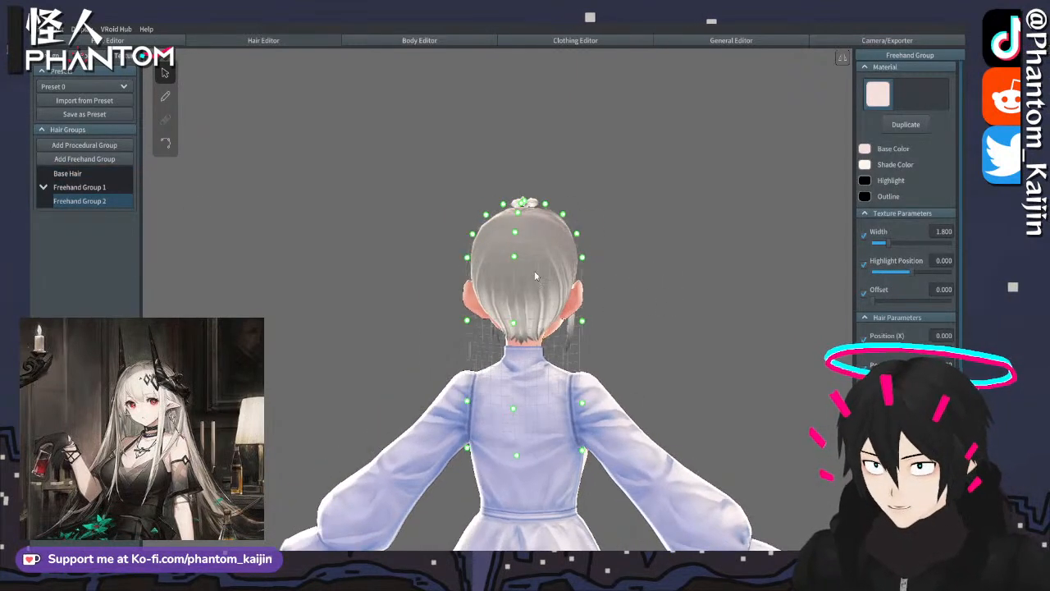
mouse_move(391, 115)
right_down()
mouse_move(394, 145)
mouse_move(394, 131)
right_up()
scroll(863, 67, down, 3)
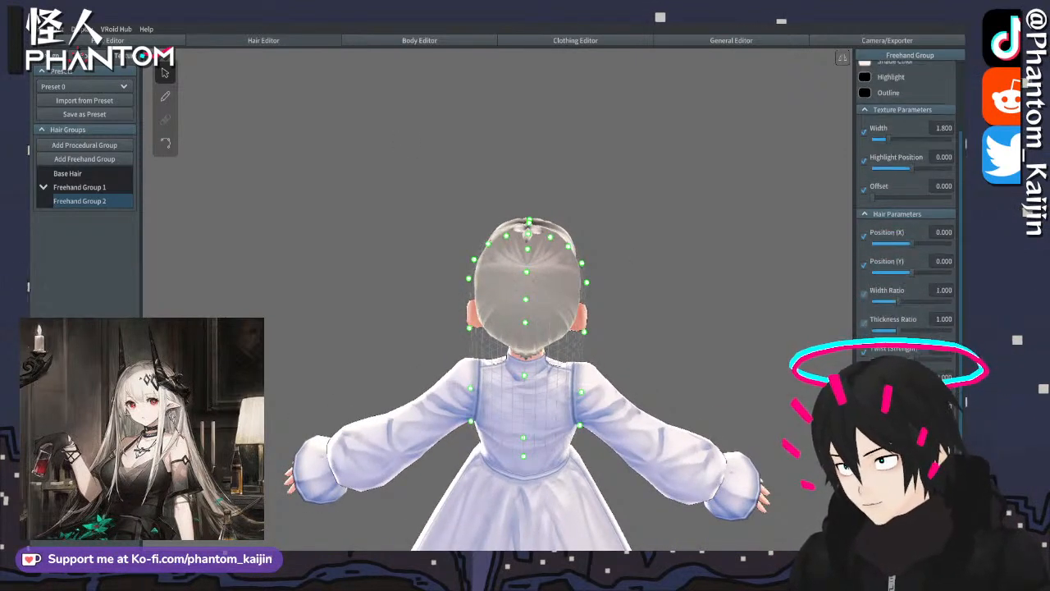
scroll(863, 66, down, 2)
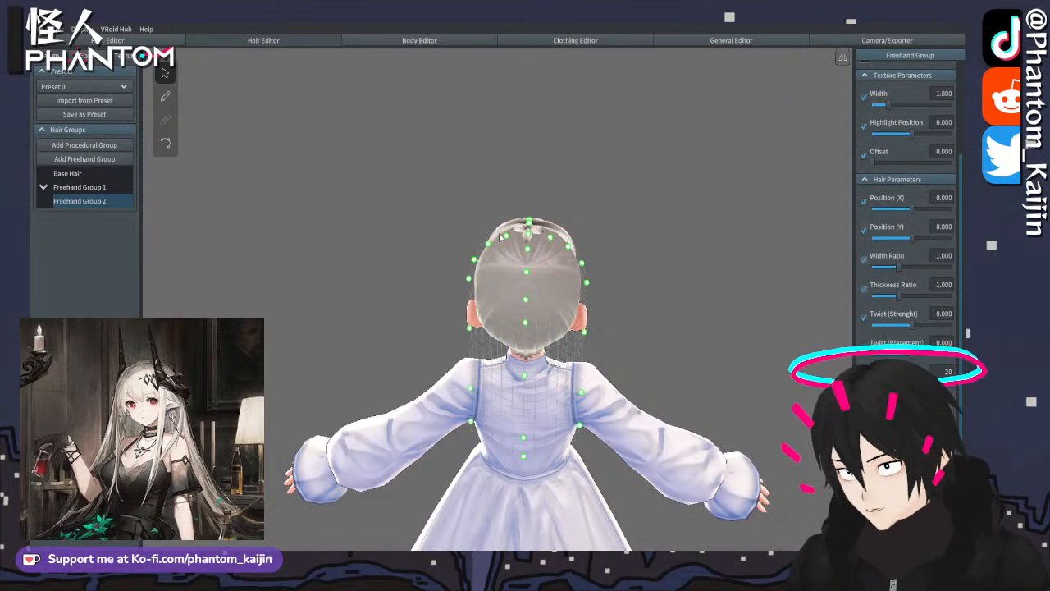
click(164, 96)
drag(519, 220, 521, 455)
mouse_move(521, 455)
right_down()
mouse_move(547, 415)
mouse_move(444, 436)
mouse_move(471, 432)
right_up()
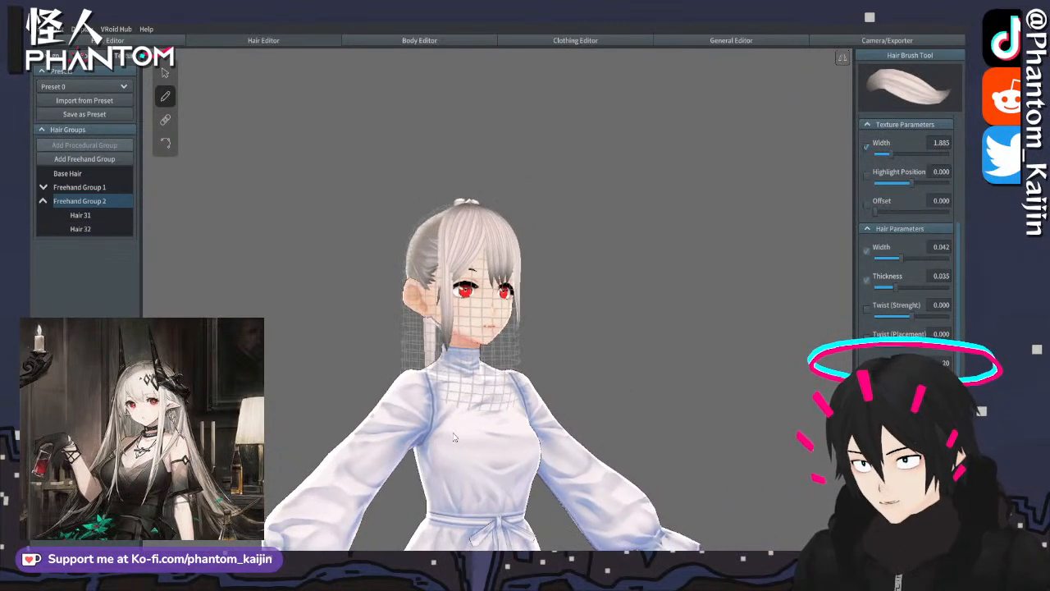
key(ctrl+z)
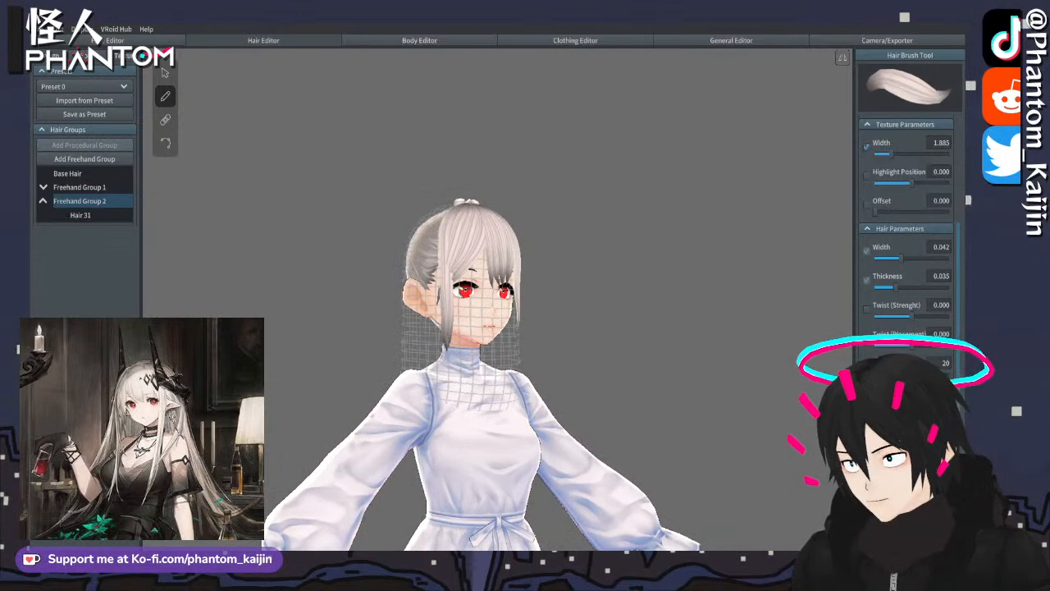
middle_drag(605, 420, 614, 395)
right_drag(615, 396, 687, 415)
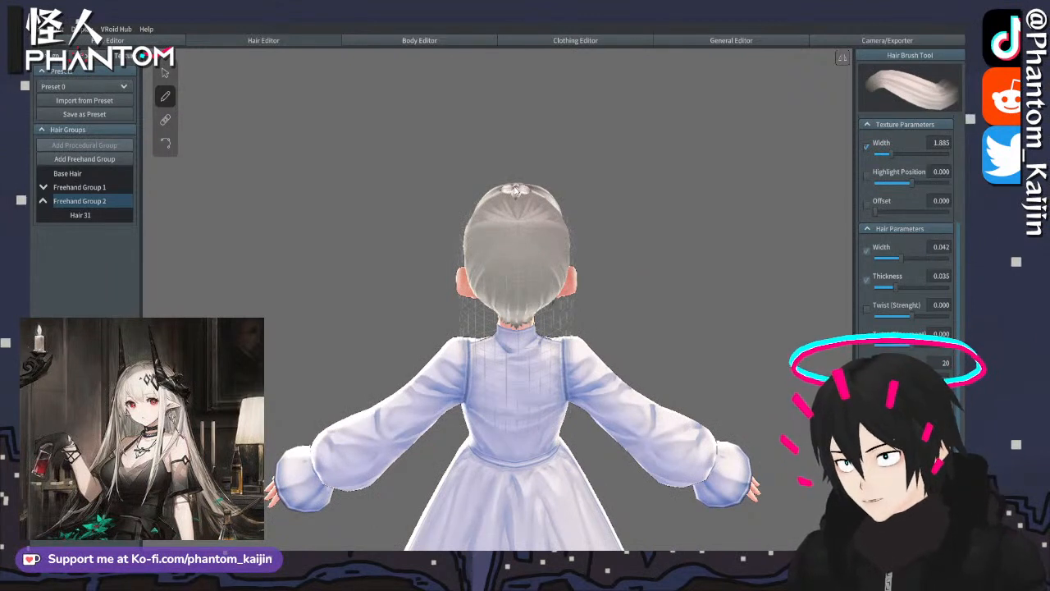
drag(517, 191, 515, 434)
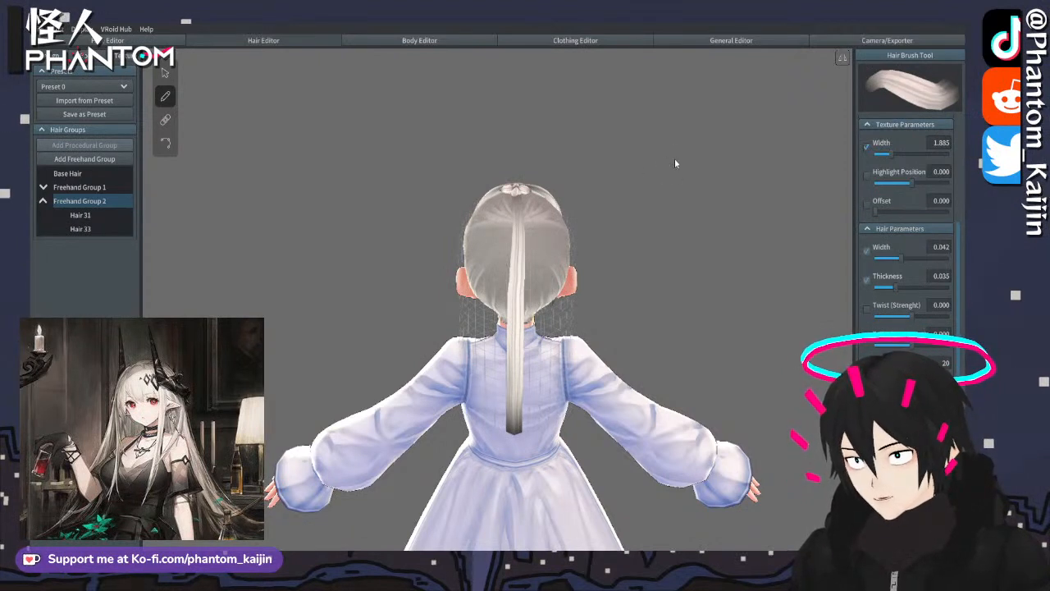
key(ctrl+z)
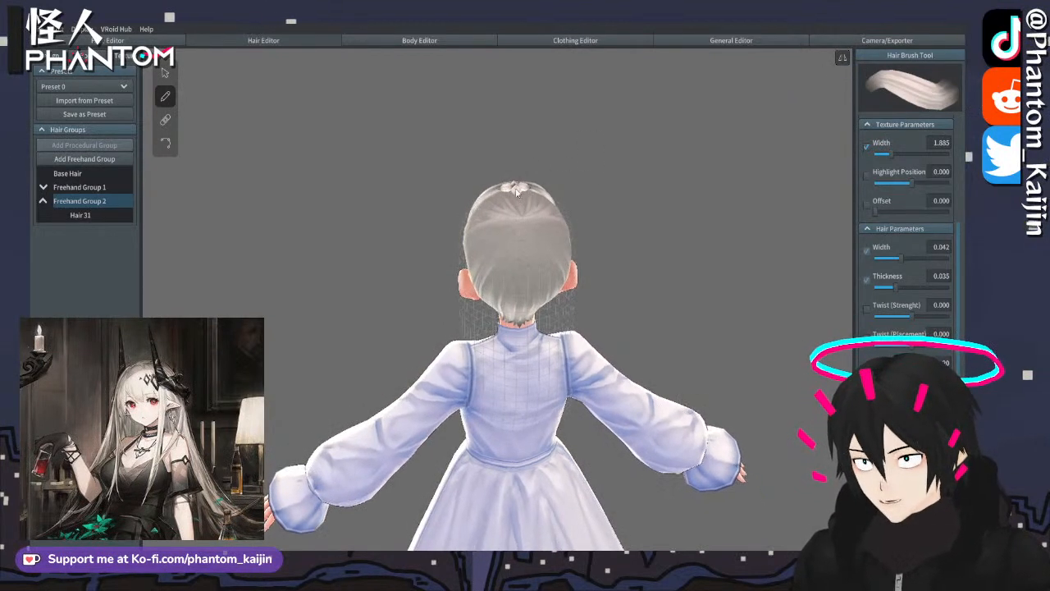
- With mirroring on, draw three pairs of long strands from the crown cluster down the middle of the back, redoing the misplaced one
drag(514, 236, 511, 425)
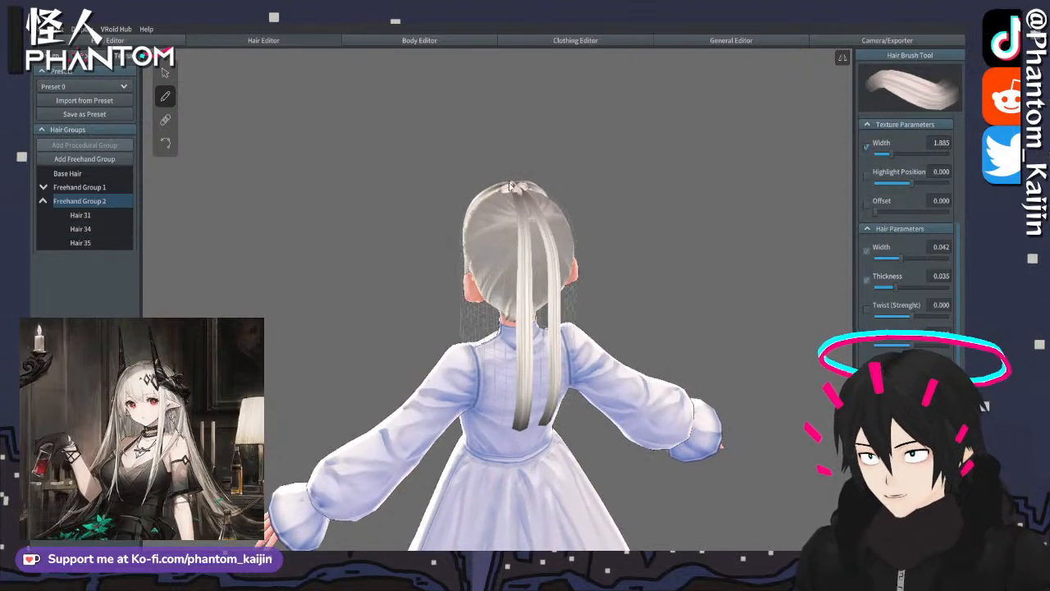
mouse_move(515, 207)
mouse_down()
mouse_move(505, 435)
mouse_move(505, 424)
mouse_up()
key(ctrl+z)
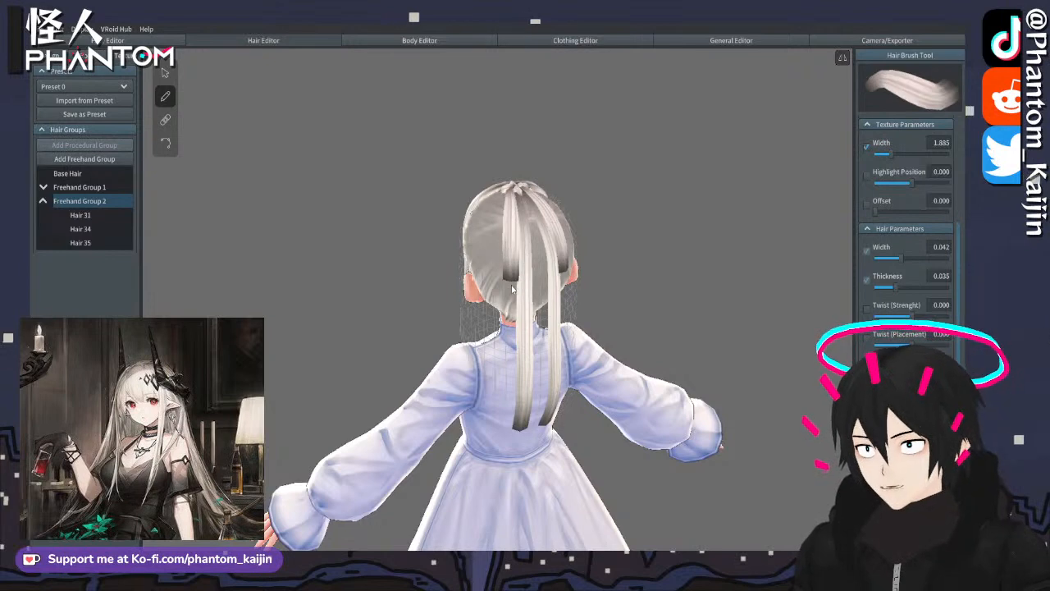
drag(512, 289, 509, 429)
mouse_move(509, 429)
right_down()
mouse_move(535, 412)
mouse_move(614, 411)
mouse_move(546, 417)
right_up()
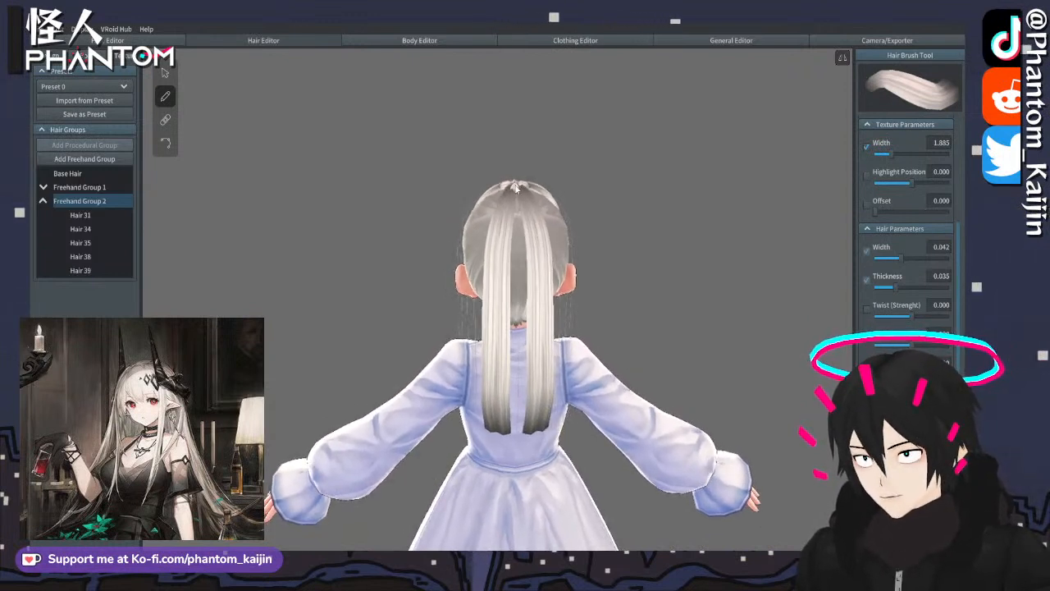
drag(516, 189, 514, 441)
mouse_move(514, 441)
right_down()
mouse_move(597, 406)
mouse_move(676, 412)
mouse_move(664, 409)
right_up()
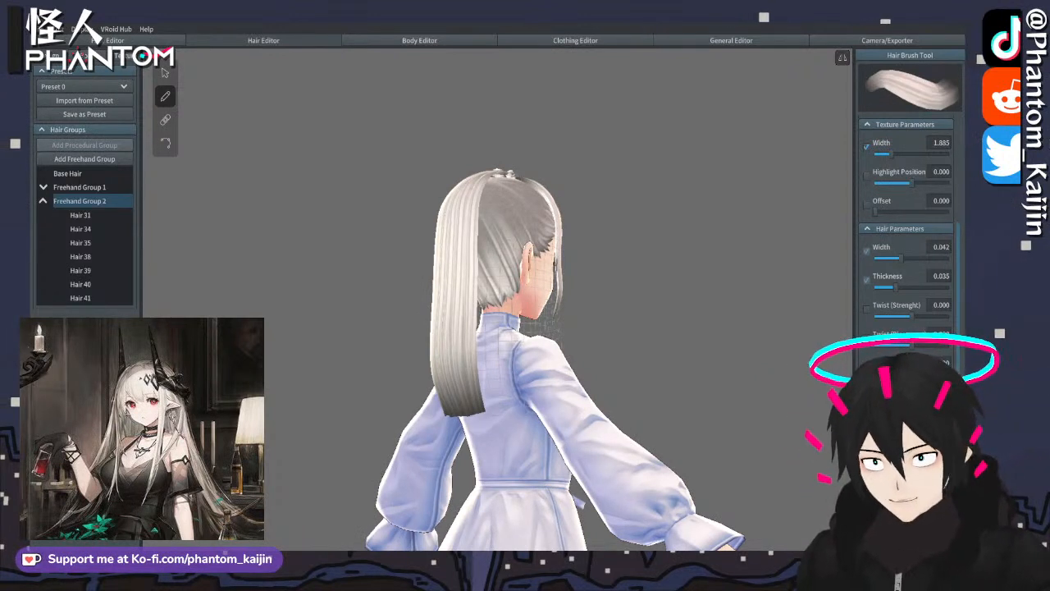
- Draw four more mirrored strand pairs from the crown cluster to the waist, filling the back hair outward toward the ears
mouse_move(578, 246)
right_down()
mouse_move(588, 247)
mouse_move(555, 248)
mouse_move(572, 246)
mouse_move(573, 265)
right_up()
drag(509, 192, 505, 442)
right_drag(502, 215, 502, 210)
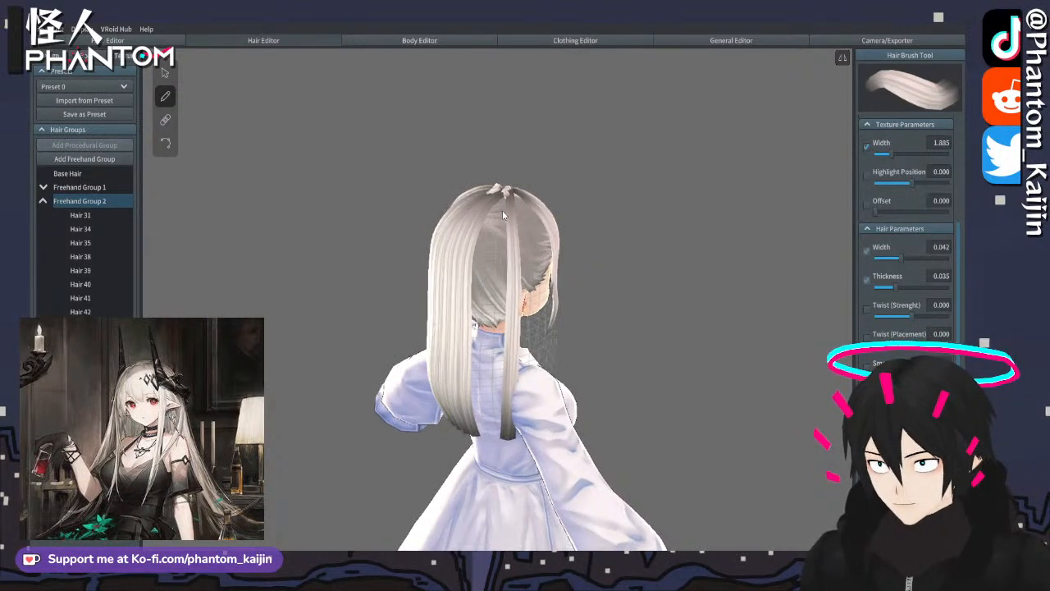
drag(506, 194, 496, 442)
right_drag(506, 423, 512, 349)
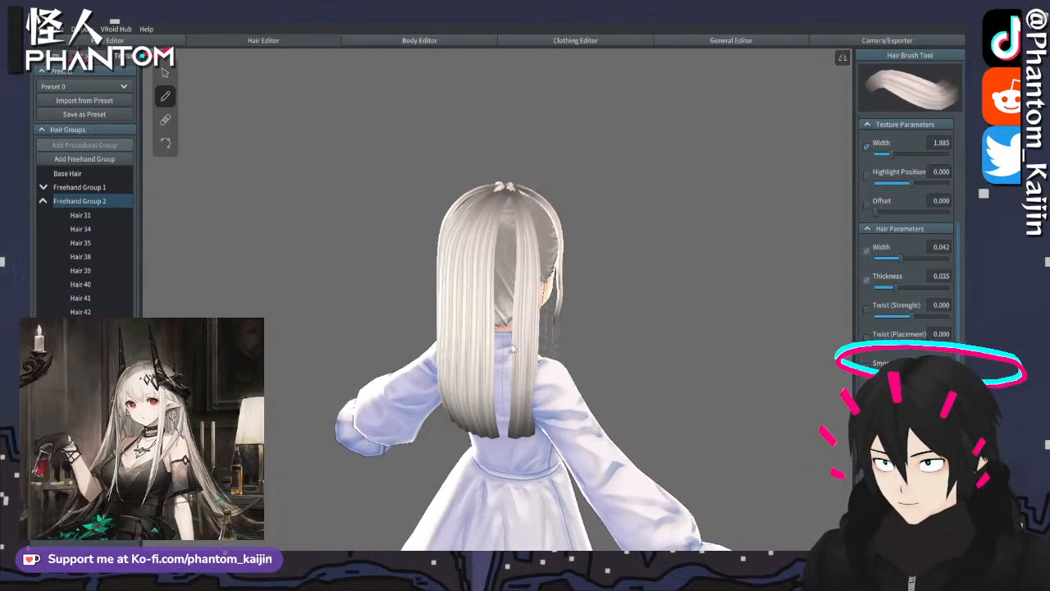
drag(511, 190, 506, 443)
right_drag(505, 420, 515, 272)
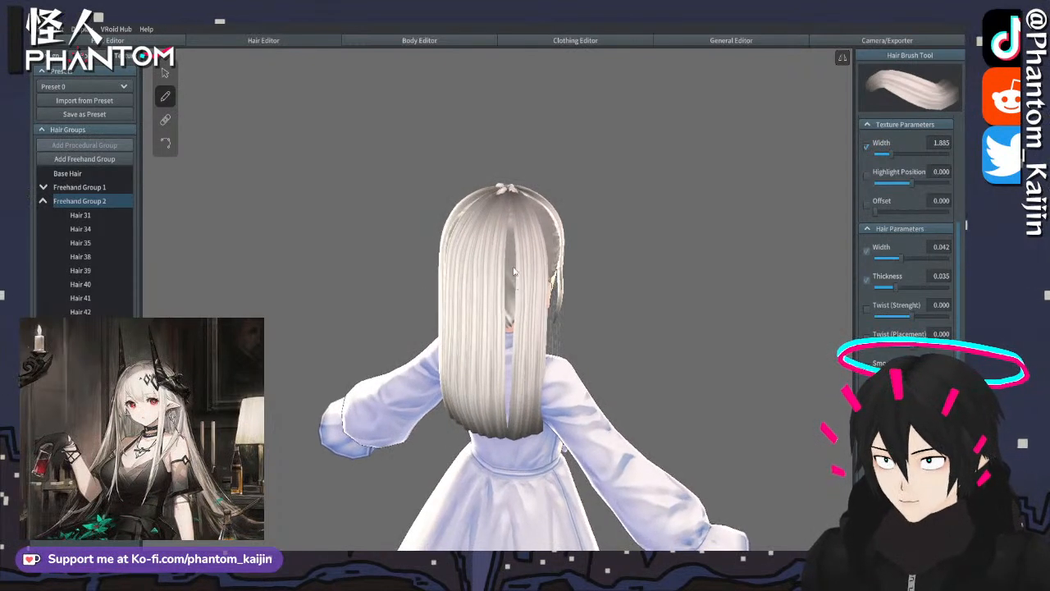
drag(509, 211, 508, 441)
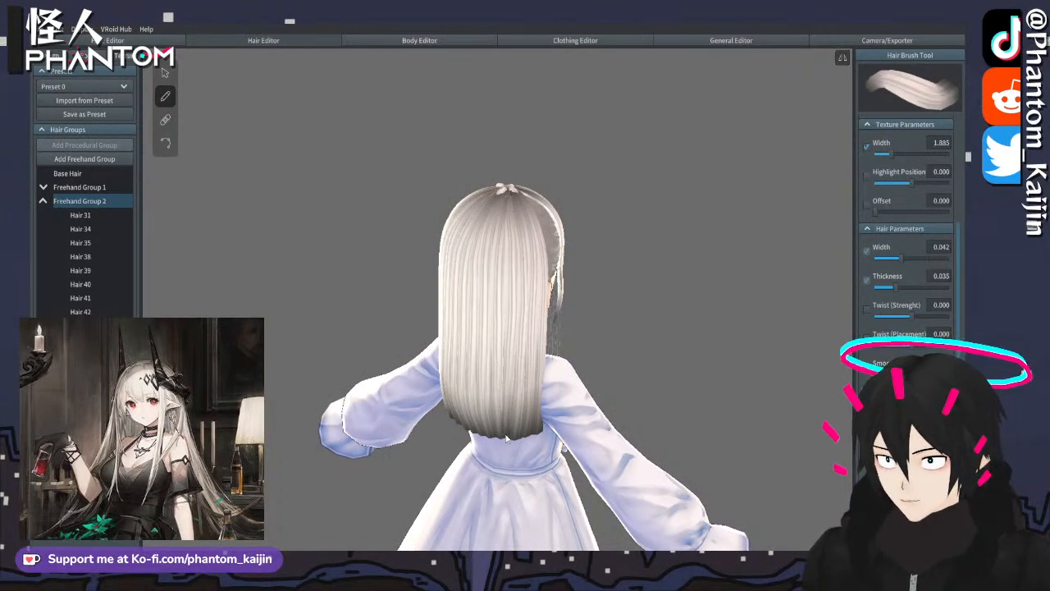
right_drag(549, 419, 500, 385)
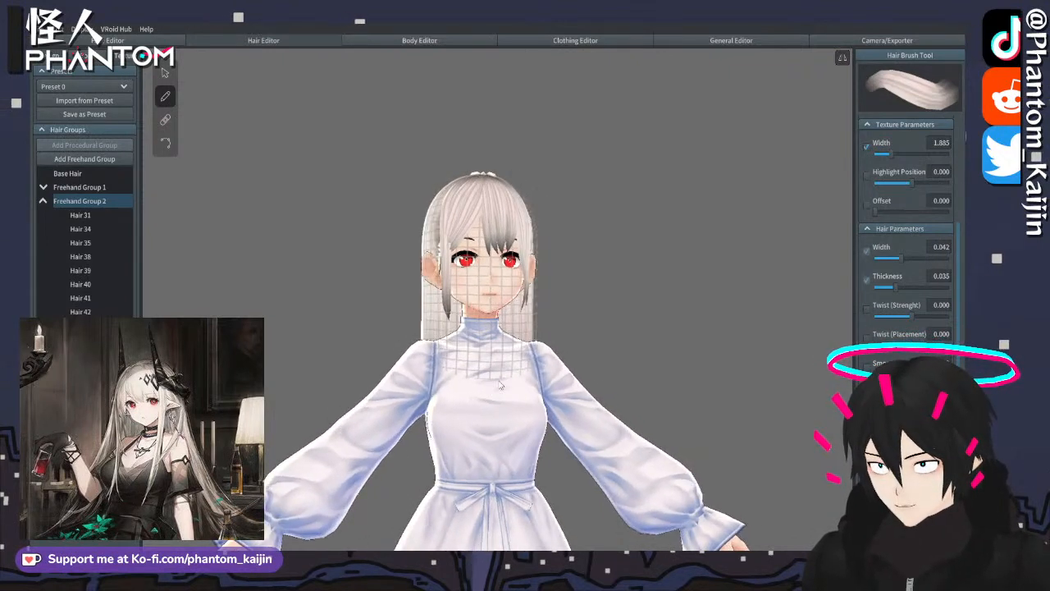
mouse_move(574, 253)
right_down()
mouse_move(590, 250)
mouse_move(574, 252)
right_up()
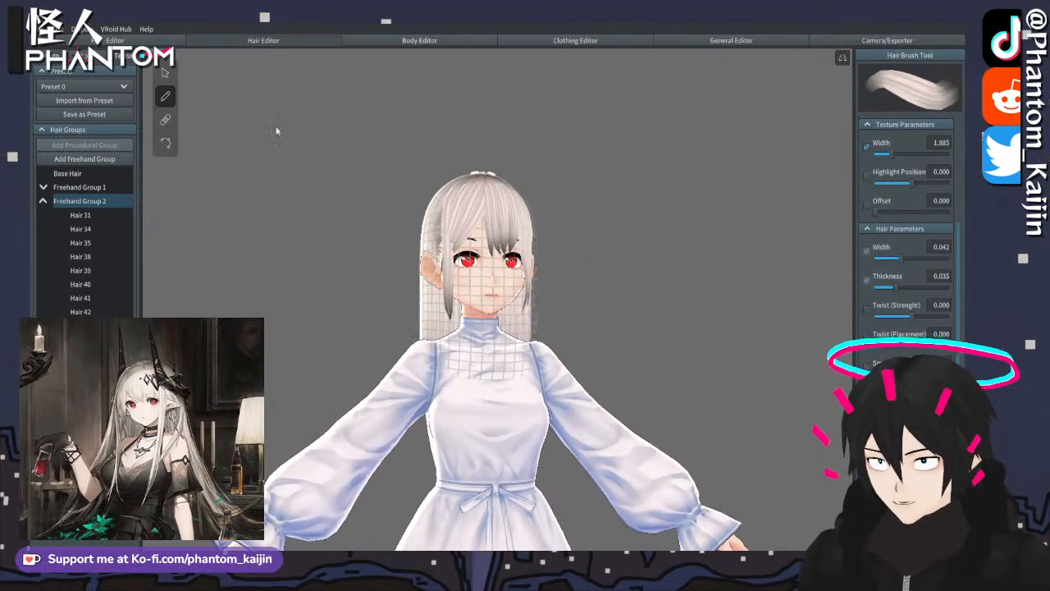
- Widen Freehand Group 2's guide mesh by pulling its side guide points outward from ear level down to the chest, then deselect
click(163, 74)
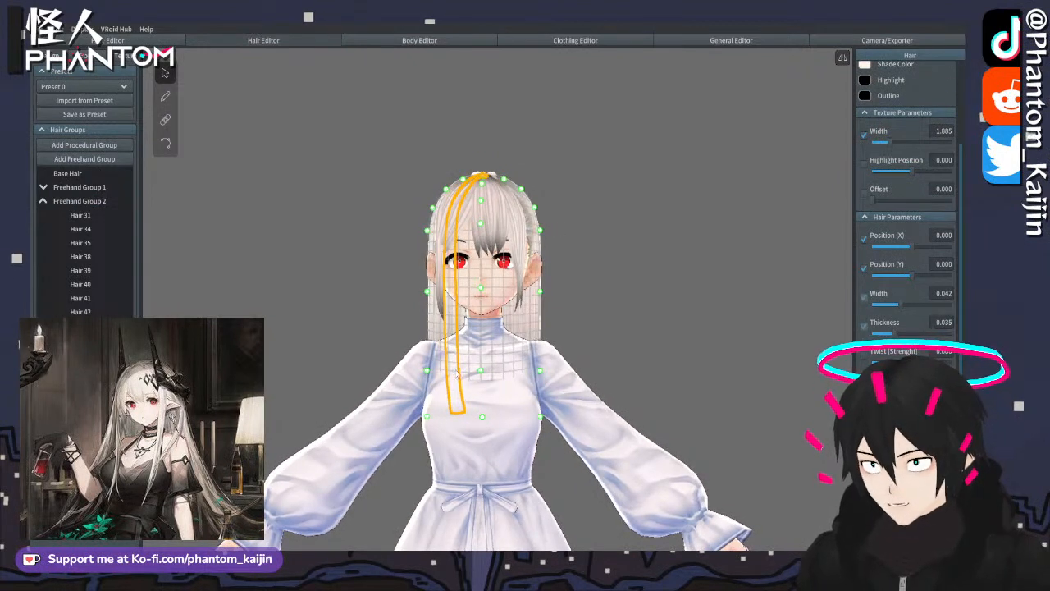
drag(426, 371, 421, 371)
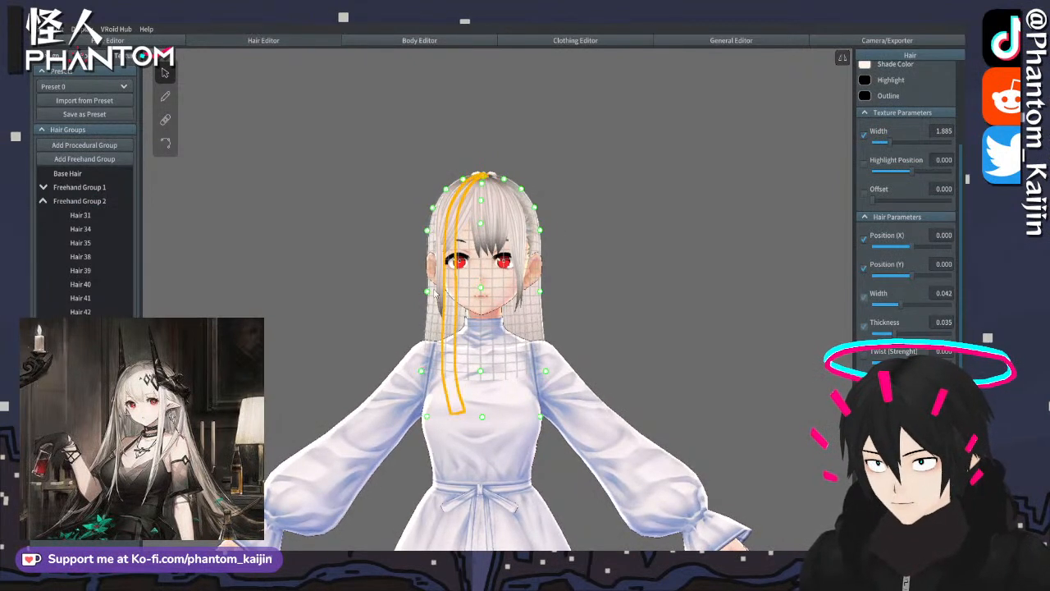
drag(427, 293, 425, 293)
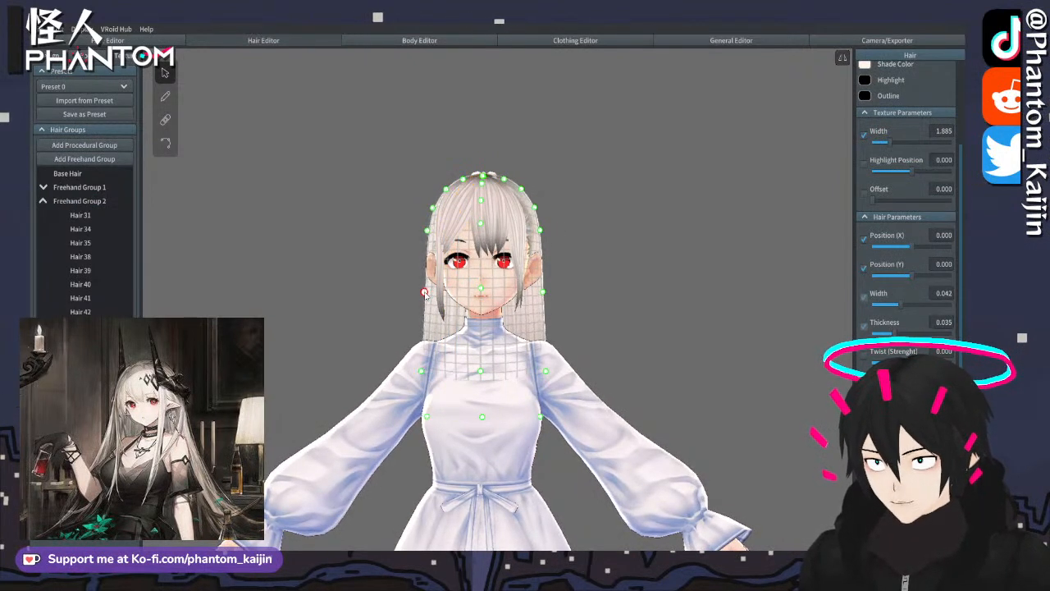
right_drag(425, 293, 439, 420)
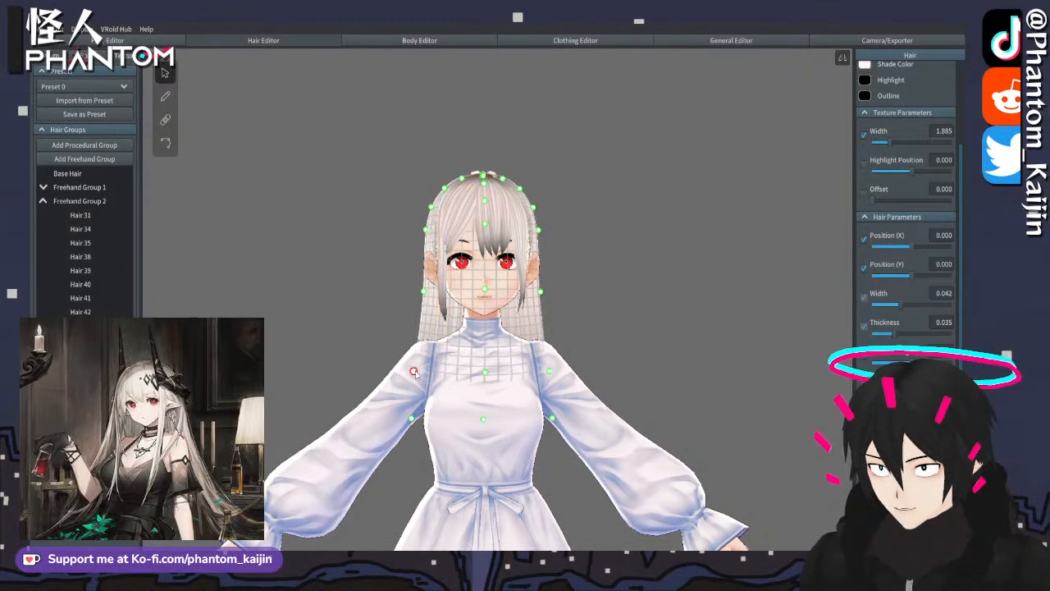
right_drag(409, 372, 582, 353)
click(371, 359)
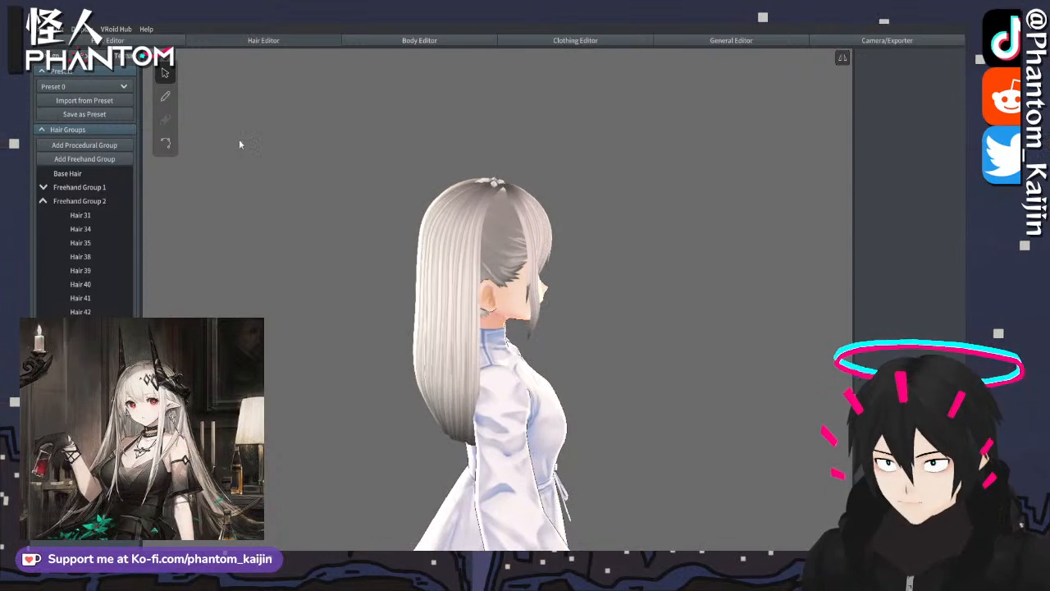
- Undo the stroke made in Freehand Group 1 and draw a mirrored long strand pair in Freehand Group 2 along the back hair's outer edges
click(164, 97)
right_drag(428, 143, 445, 145)
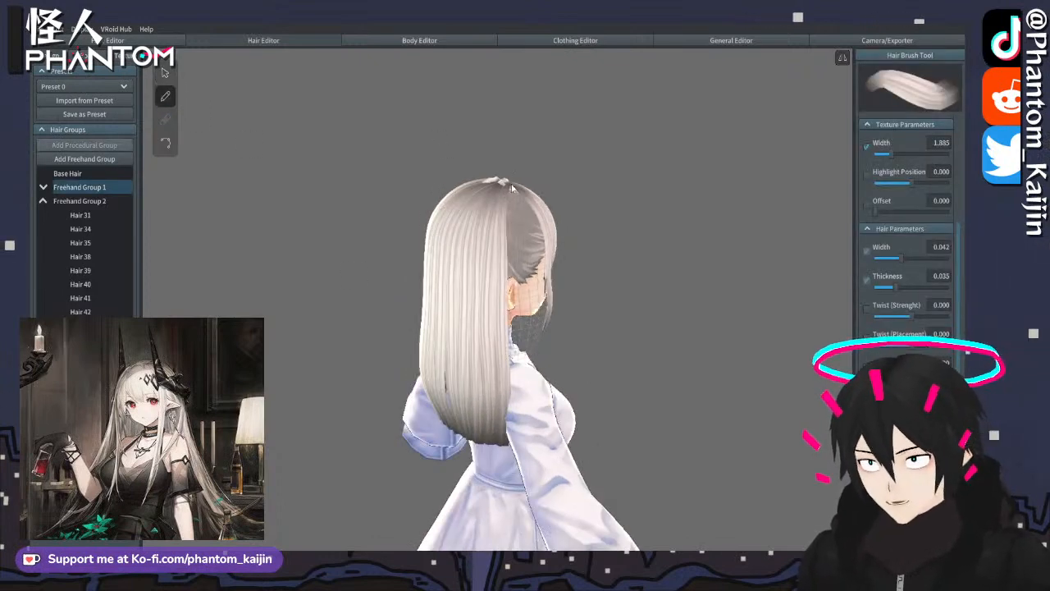
right_drag(510, 188, 510, 210)
key(ctrl+z)
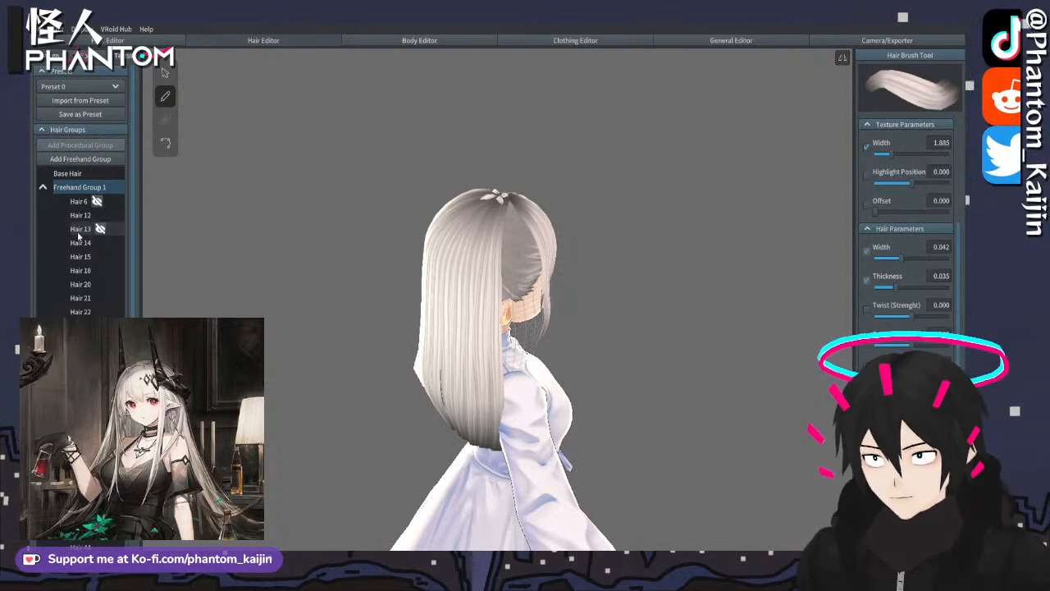
scroll(81, 236, down, 2)
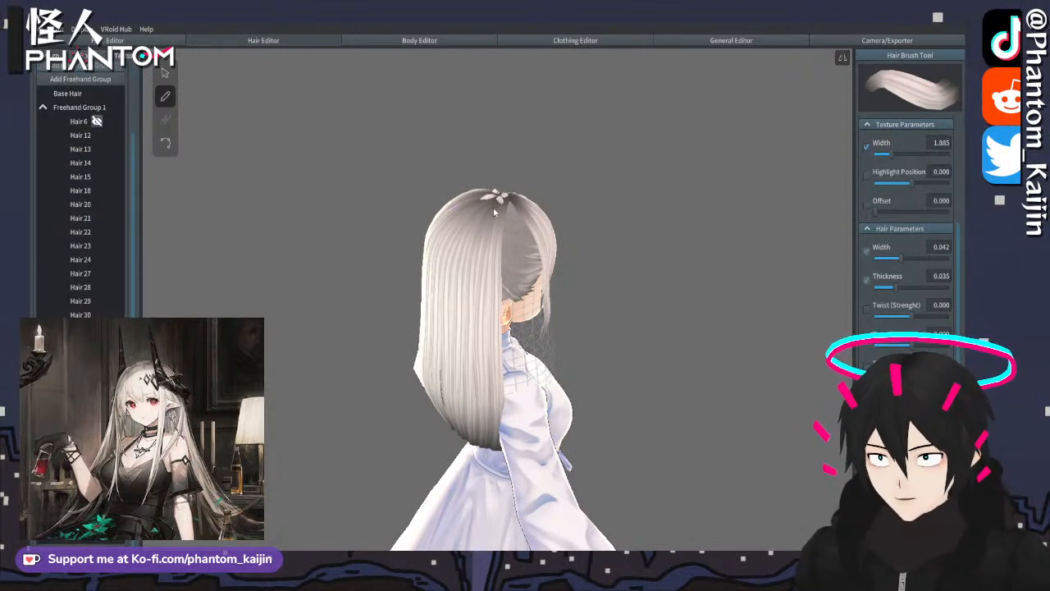
drag(509, 202, 506, 451)
mouse_move(506, 451)
right_down()
mouse_move(463, 424)
mouse_move(502, 416)
mouse_move(449, 351)
right_up()
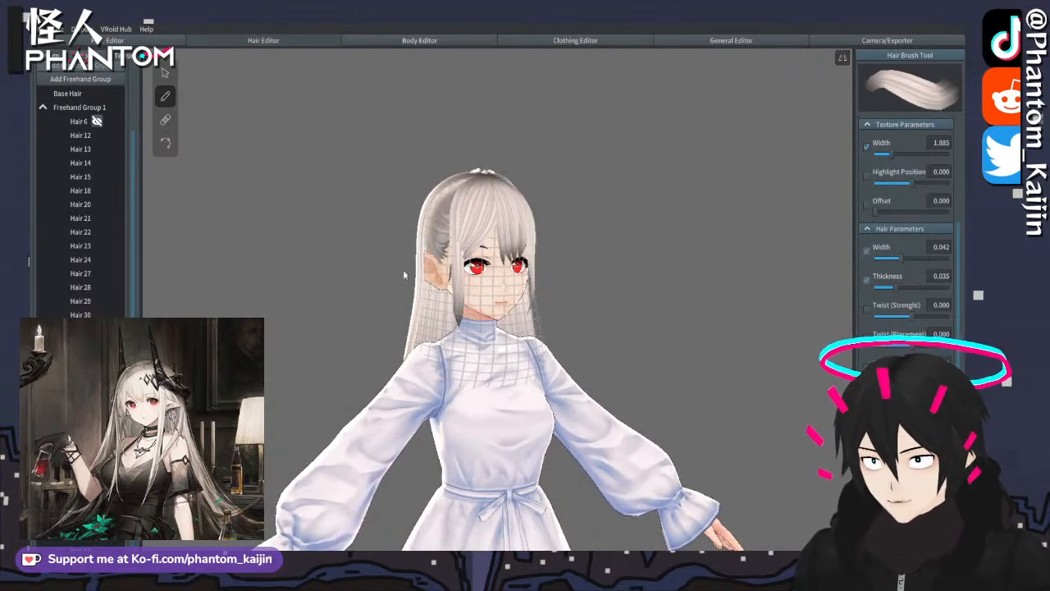
right_drag(402, 275, 470, 279)
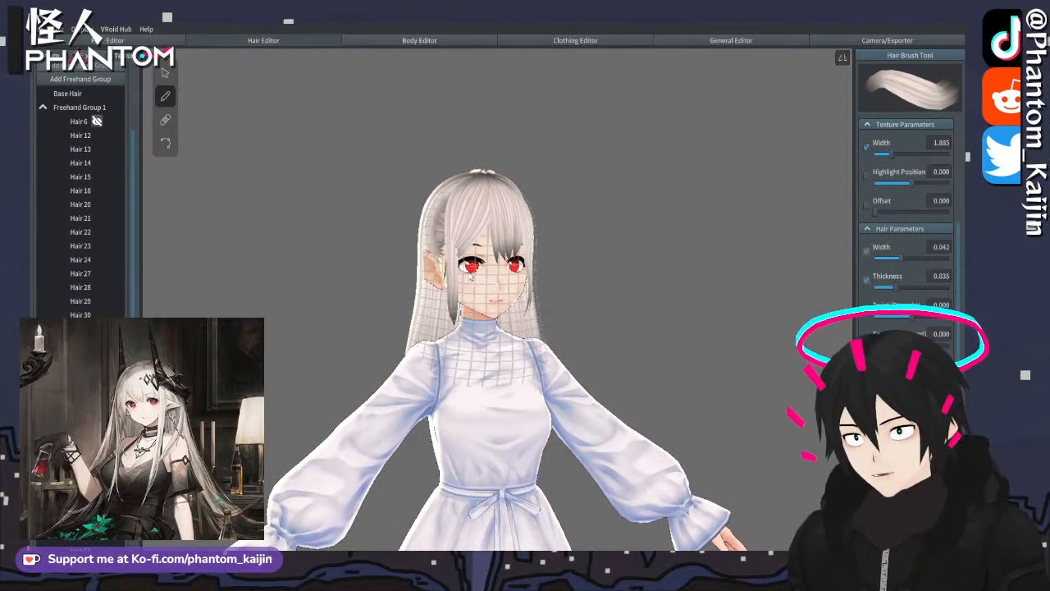
- Collapse Freehand Group 1 and Freehand Group 2 in the hair list and add a third freehand group
mouse_move(619, 325)
right_down()
mouse_move(642, 314)
mouse_move(617, 305)
mouse_move(685, 312)
mouse_move(621, 310)
right_up()
click(114, 108)
right_drag(557, 212, 599, 232)
scroll(584, 227, up, 8)
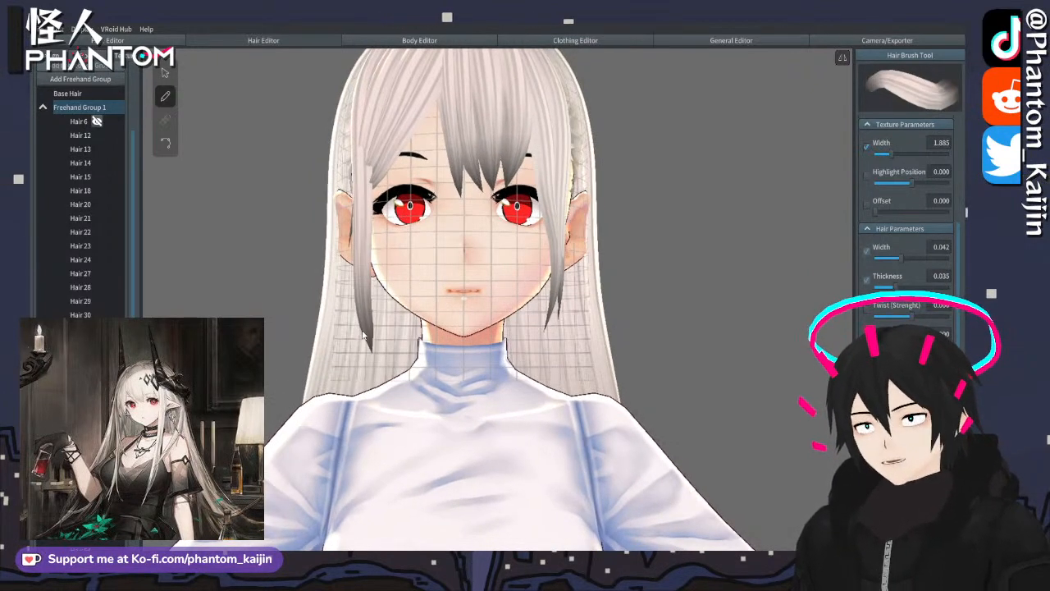
middle_drag(363, 334, 356, 379)
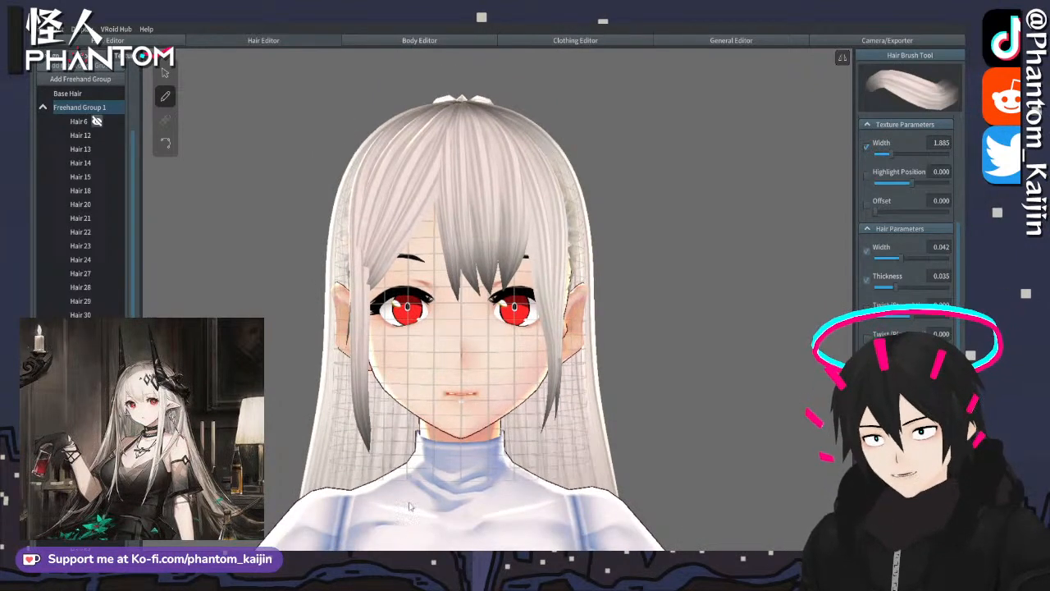
mouse_move(509, 310)
middle_down()
mouse_move(534, 414)
mouse_move(495, 359)
middle_up()
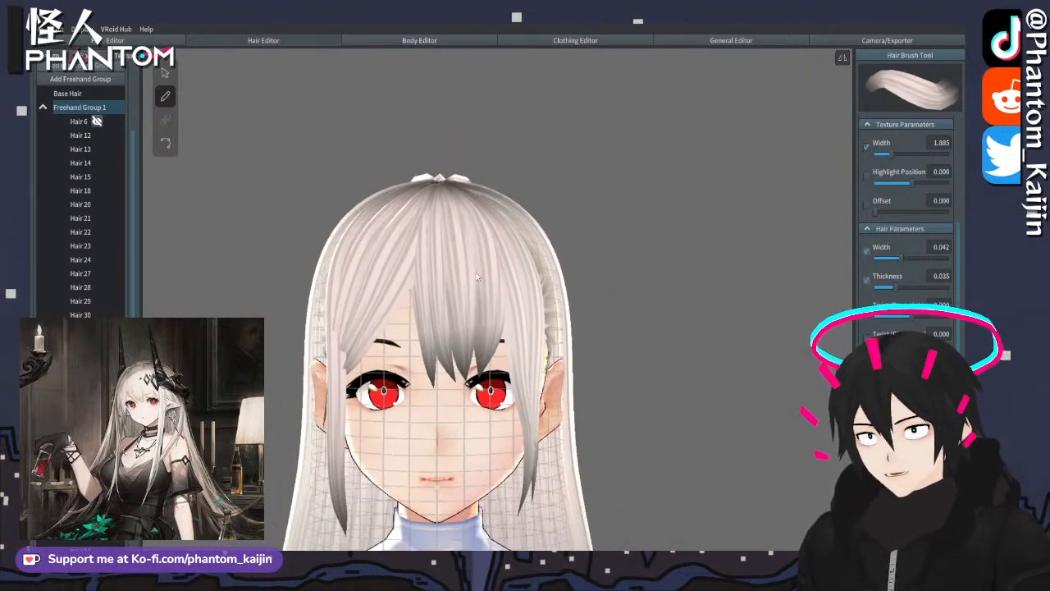
click(41, 107)
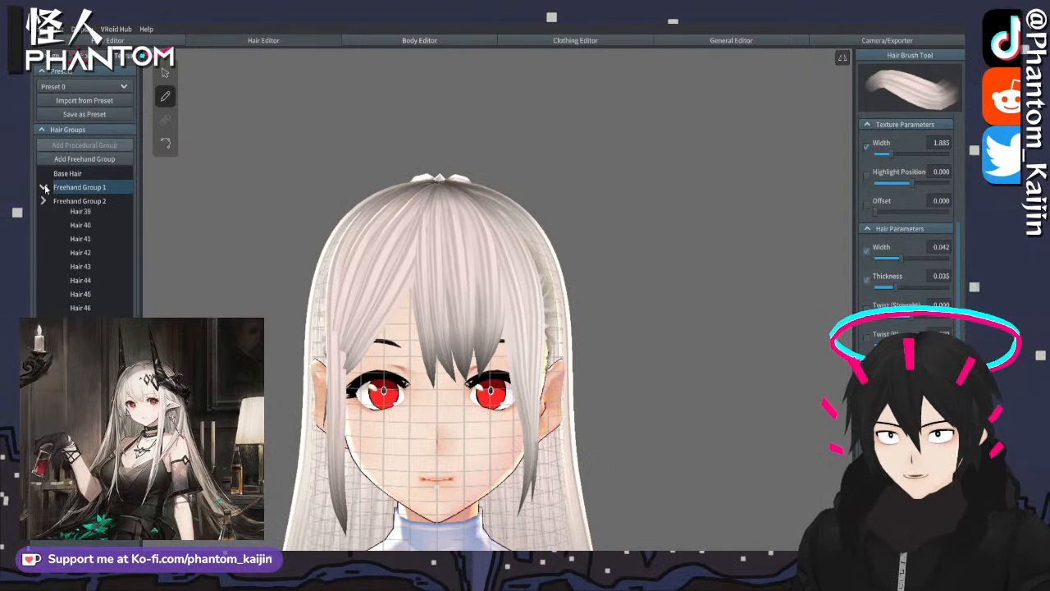
click(44, 201)
click(85, 159)
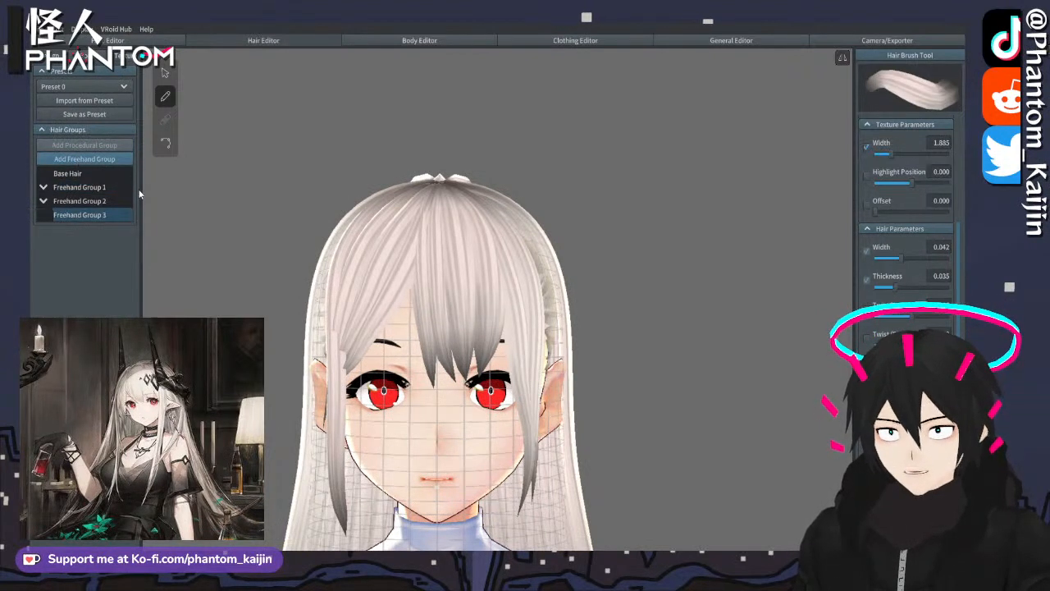
- Raise the top guide points of Freehand Group 3's mesh high above the crown and pull its upper side points outward
scroll(320, 192, down, 5)
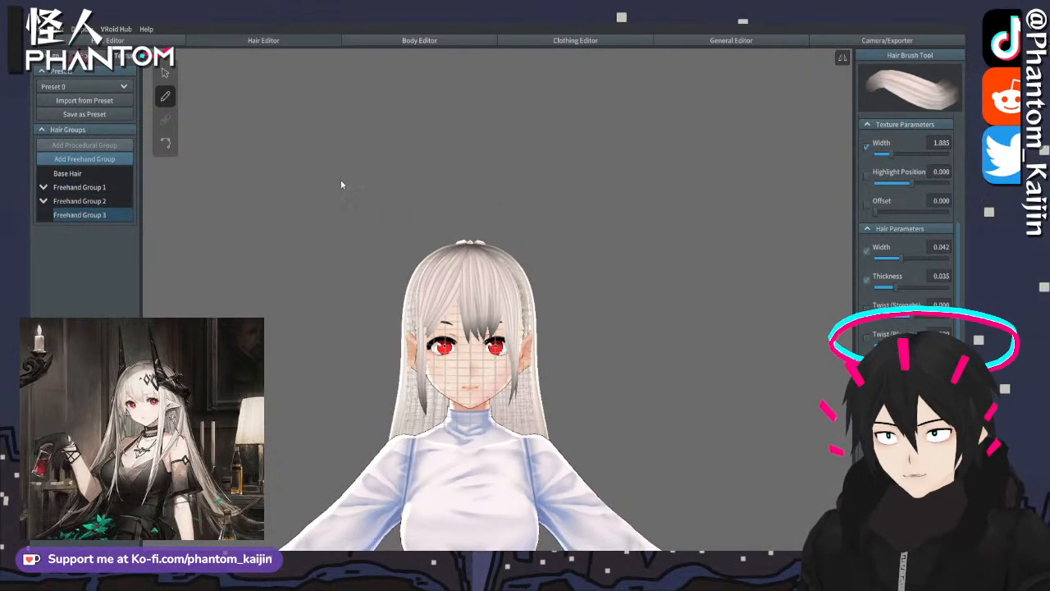
scroll(311, 184, up, 1)
scroll(251, 171, up, 2)
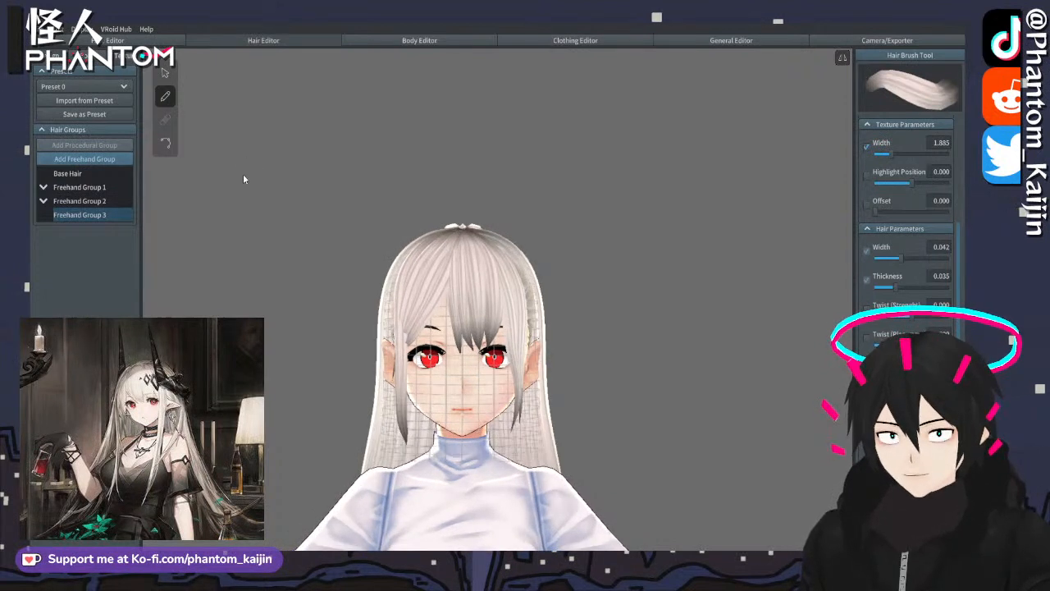
click(165, 72)
scroll(413, 180, up, 3)
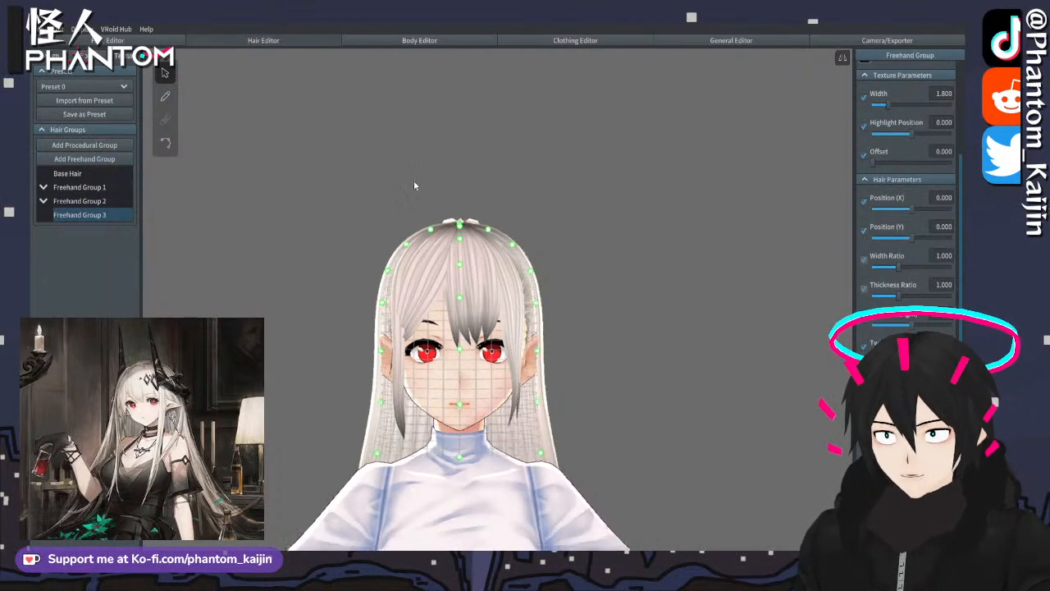
drag(414, 184, 407, 119)
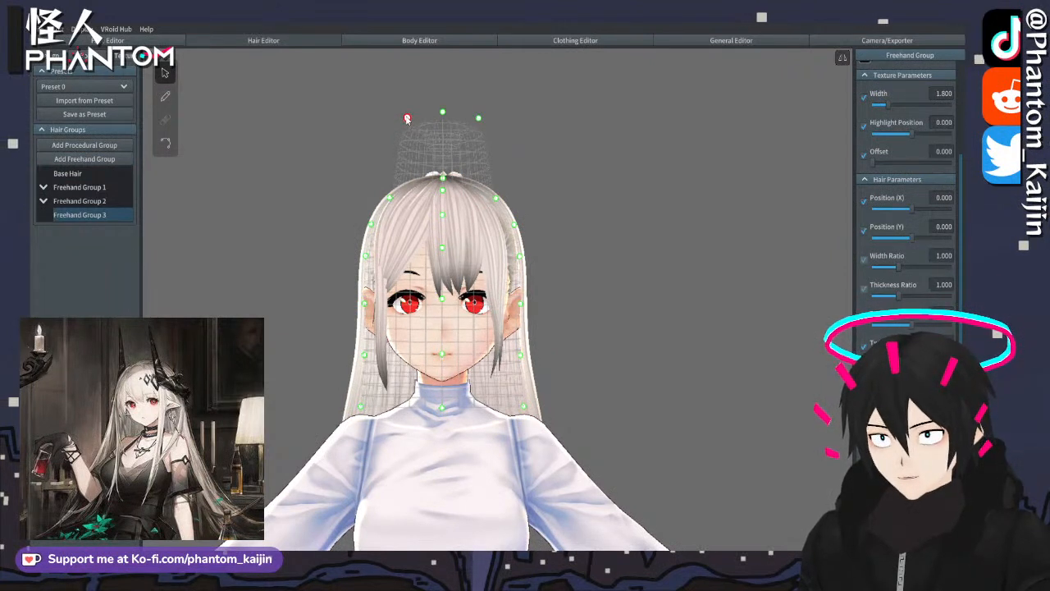
drag(388, 198, 382, 196)
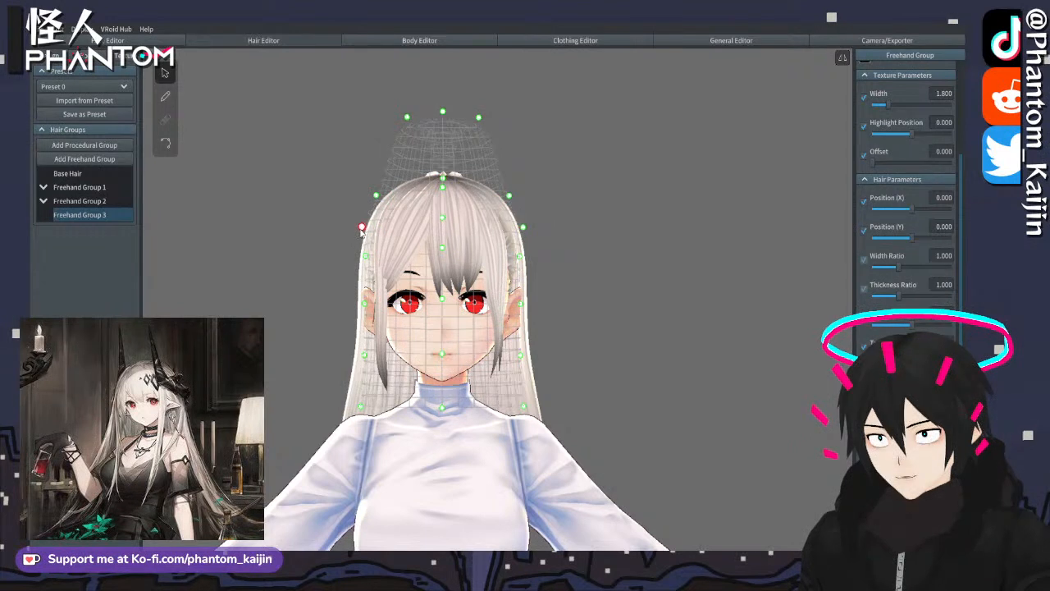
drag(364, 263, 355, 271)
- Pull the ear-level side points of Freehand Group 3's mesh outward, reverting accidental strand selections and collapsing Freehand Group 2
click(366, 308)
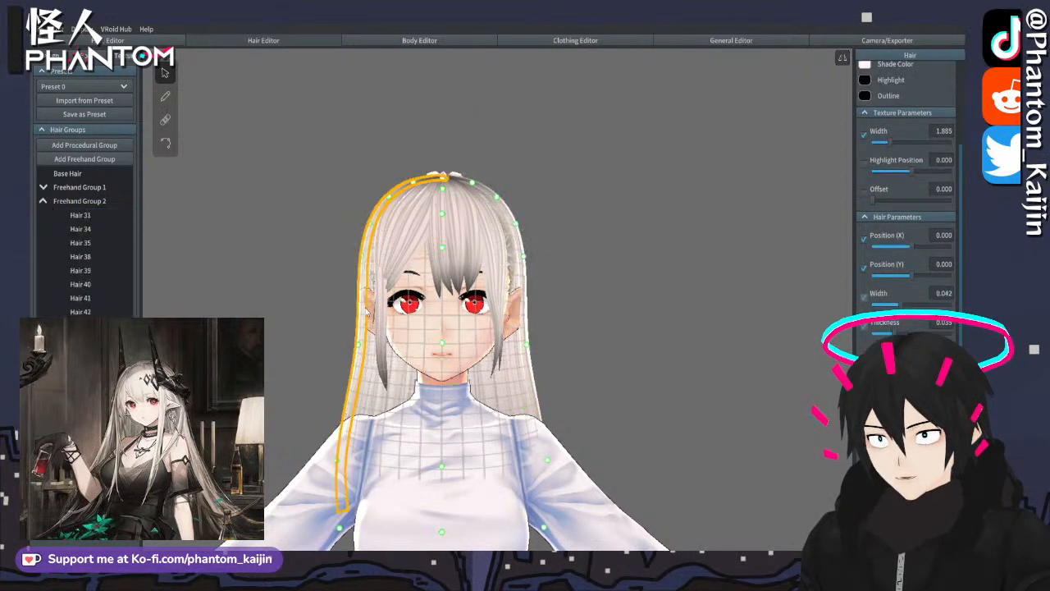
key(ctrl+z)
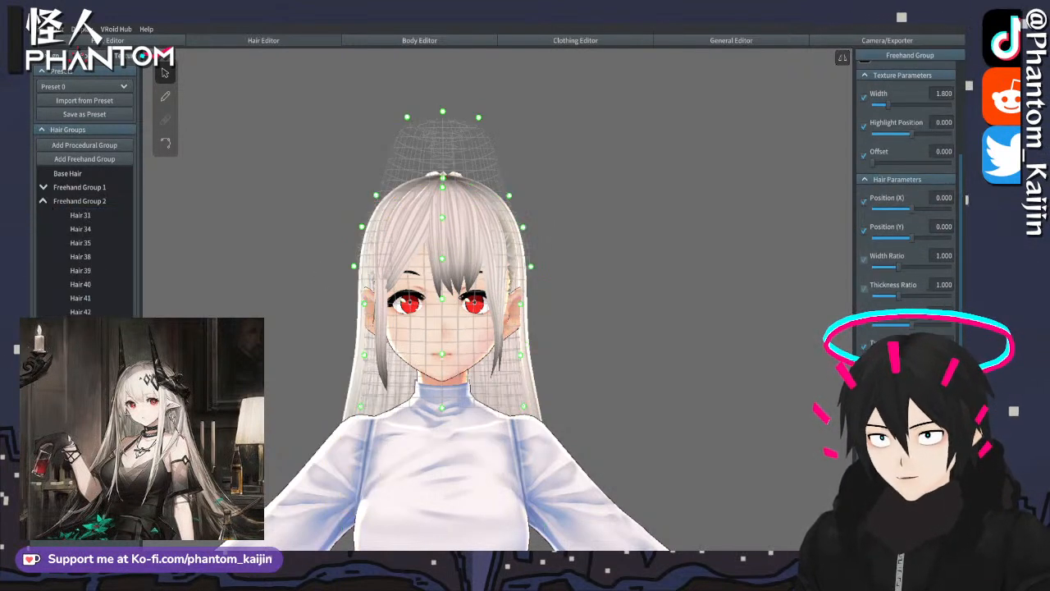
click(44, 202)
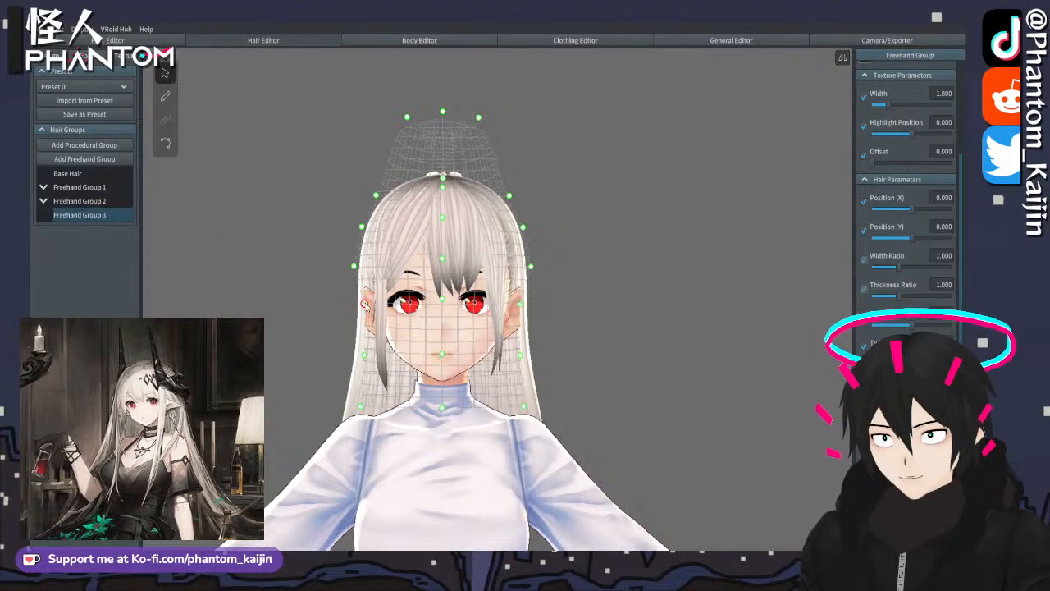
click(366, 362)
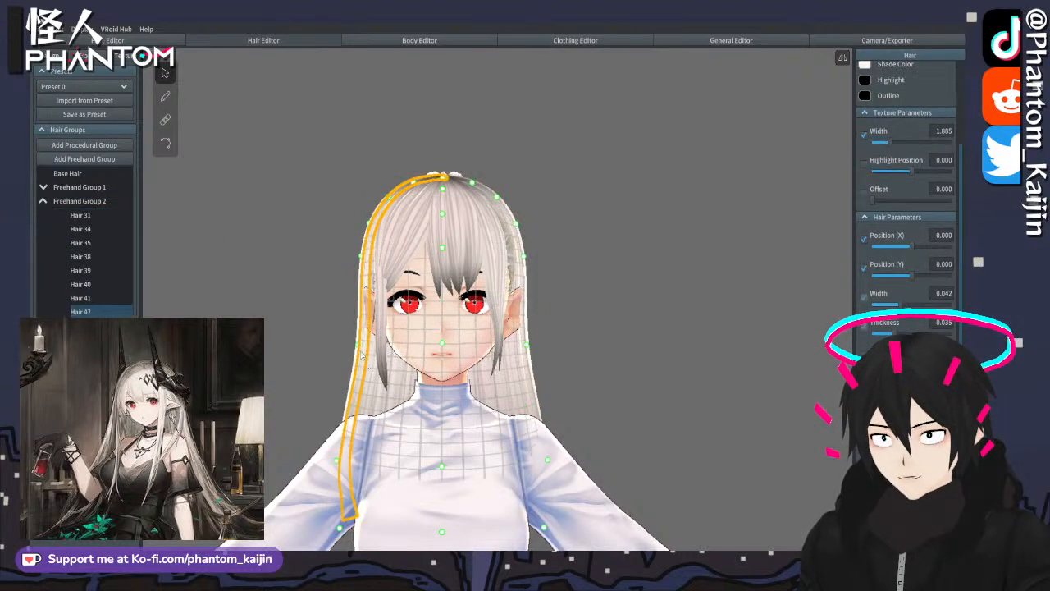
click(91, 326)
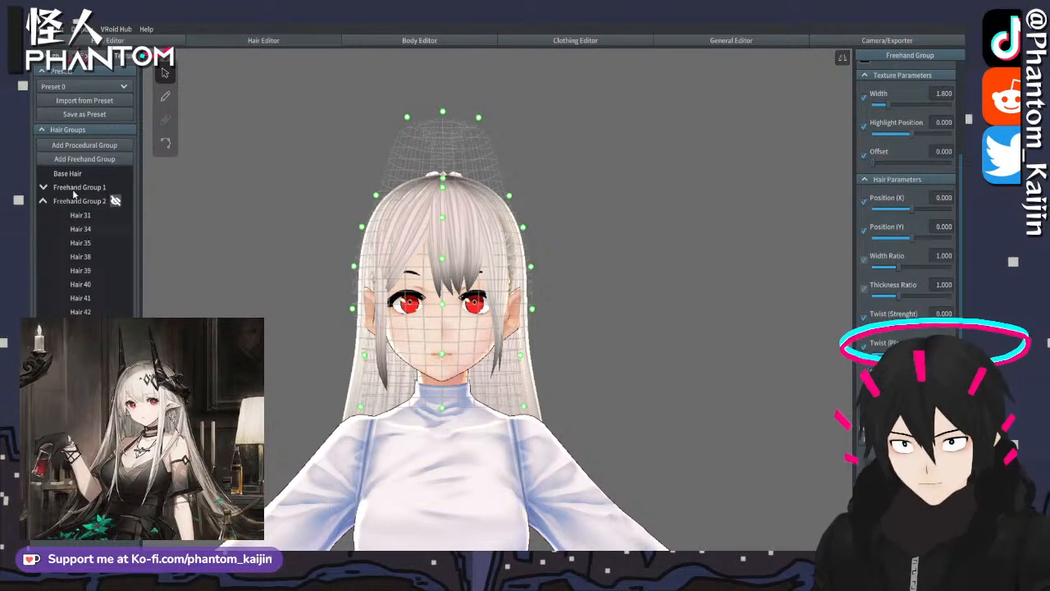
click(42, 201)
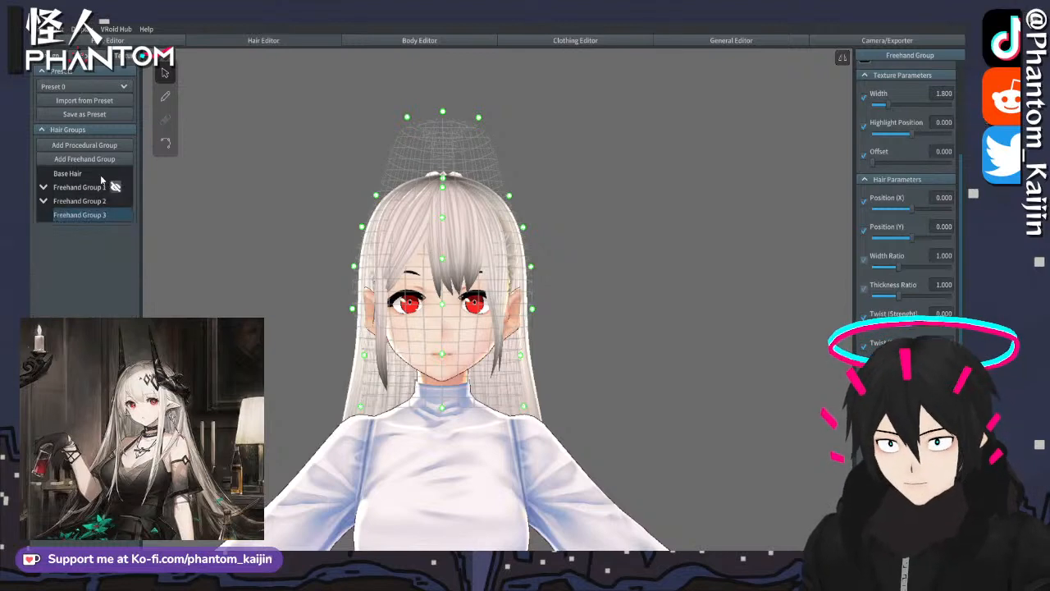
- Try drawing a mirrored strand pair from the back hair's sides forward and up past the crown as horns, and undo it
click(169, 97)
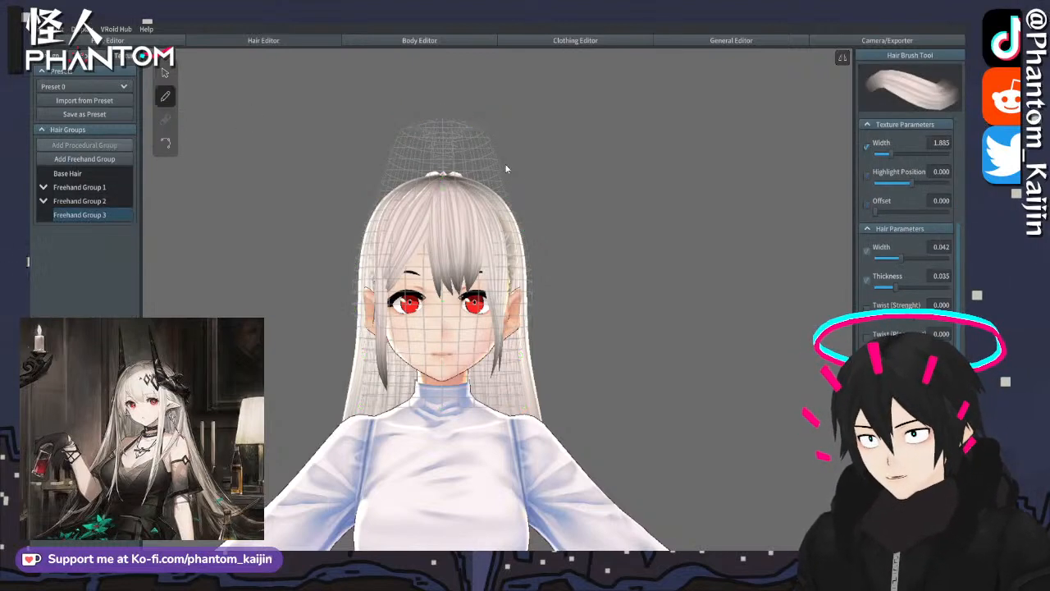
right_drag(504, 163, 365, 255)
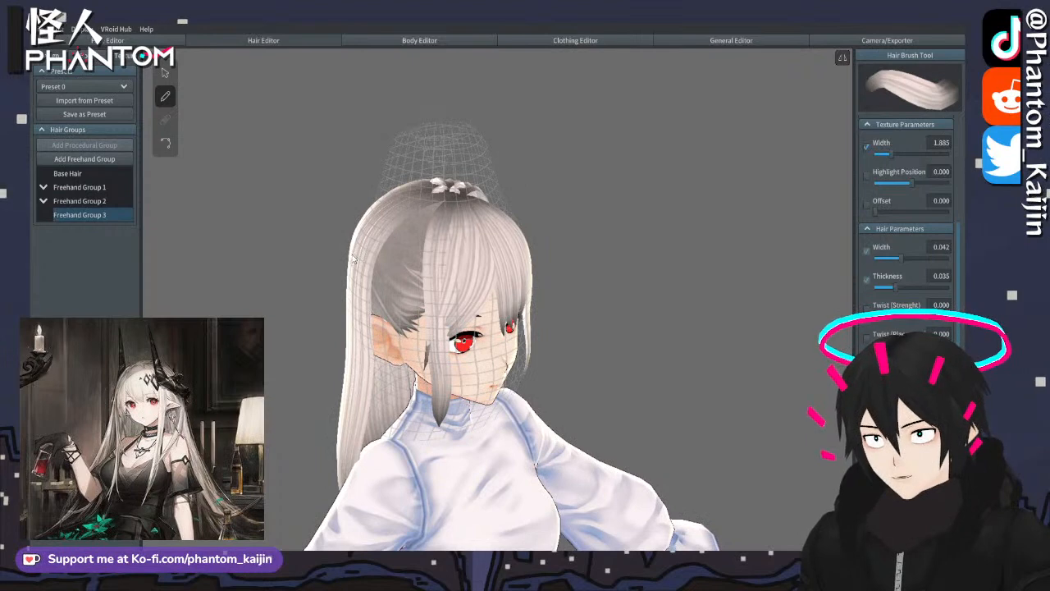
mouse_move(352, 259)
mouse_down()
mouse_move(389, 289)
mouse_move(446, 307)
mouse_move(465, 216)
mouse_up()
mouse_move(508, 194)
right_down()
mouse_move(506, 178)
mouse_move(511, 186)
right_up()
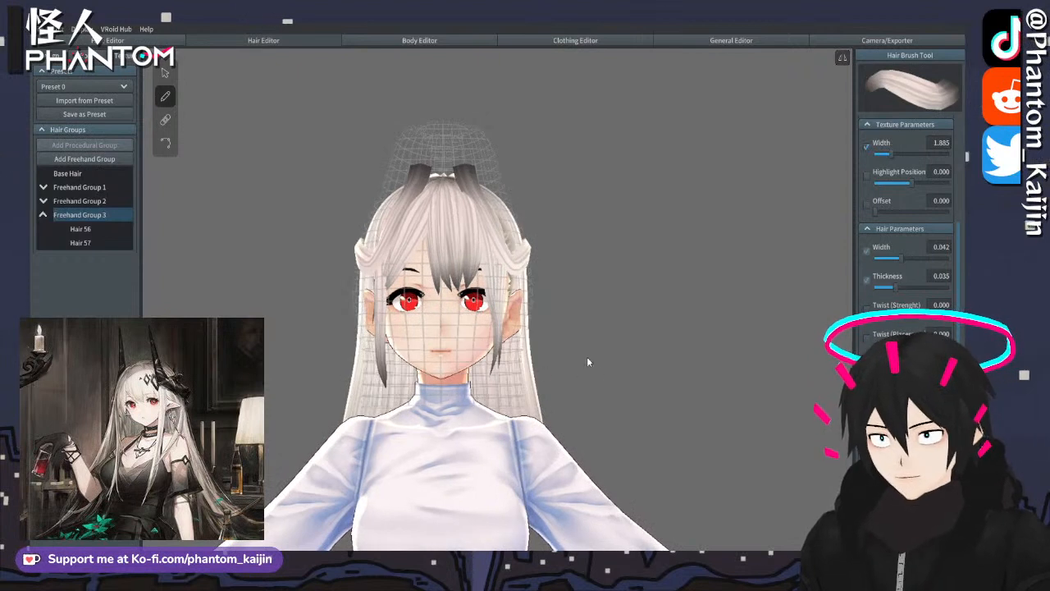
key(ctrl+z)
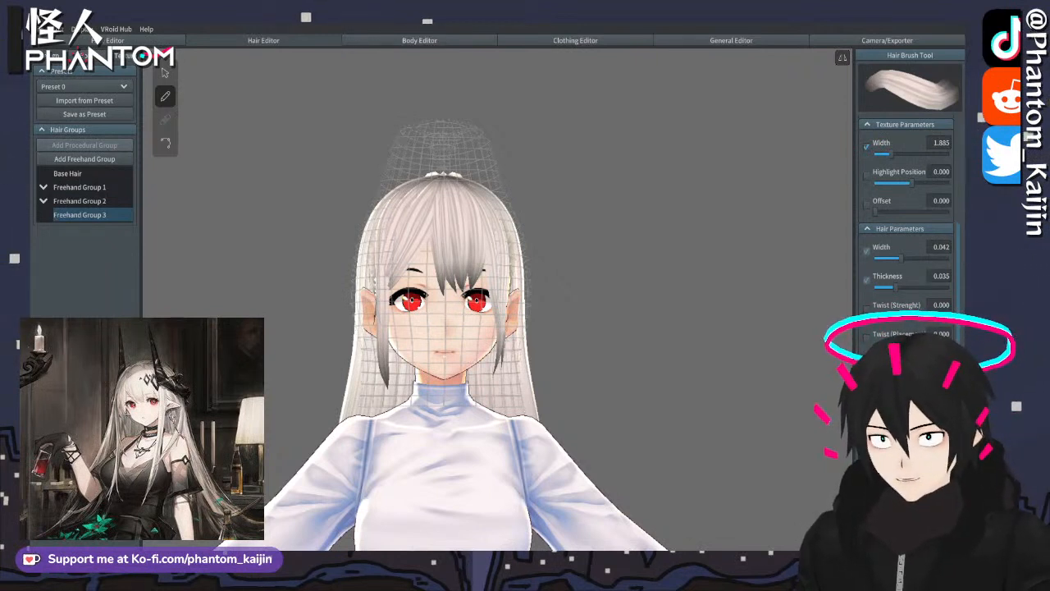
- Try the mirrored horn stroke again from a side view, starting on the back hair above the ear, and undo it
right_drag(279, 178, 359, 178)
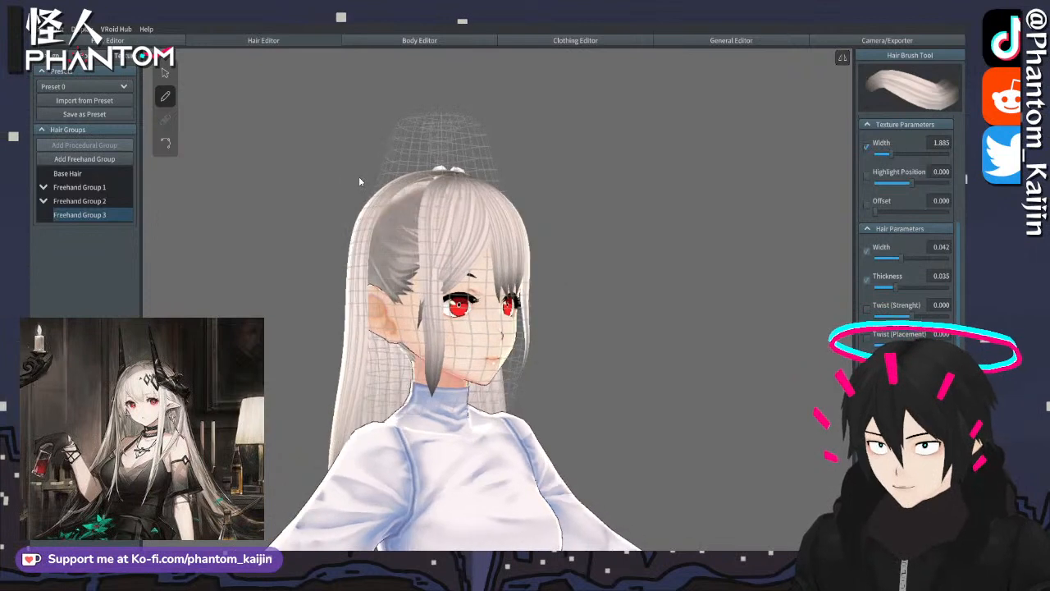
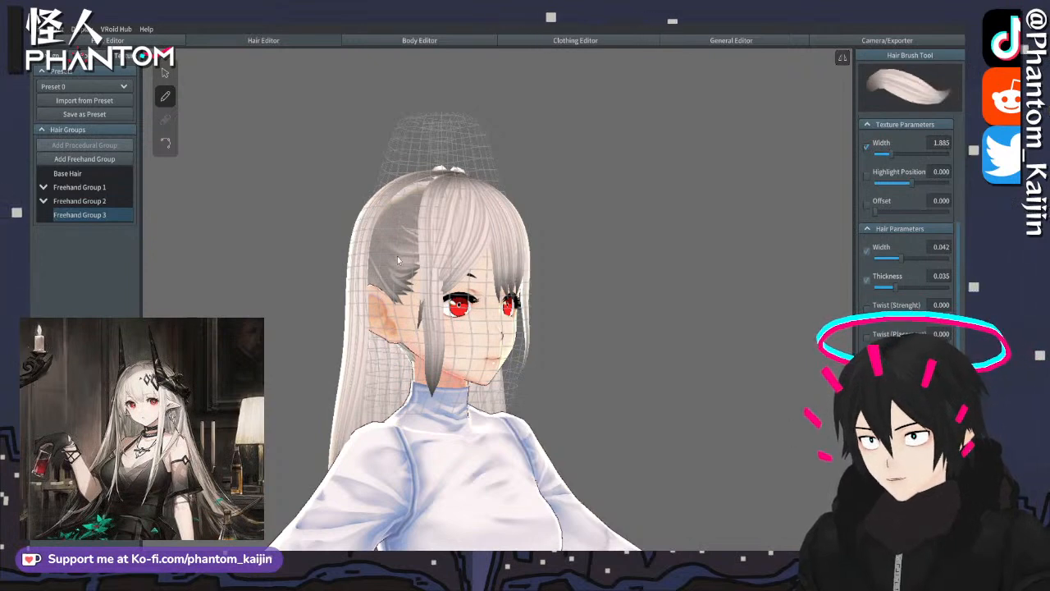
right_drag(464, 298, 414, 275)
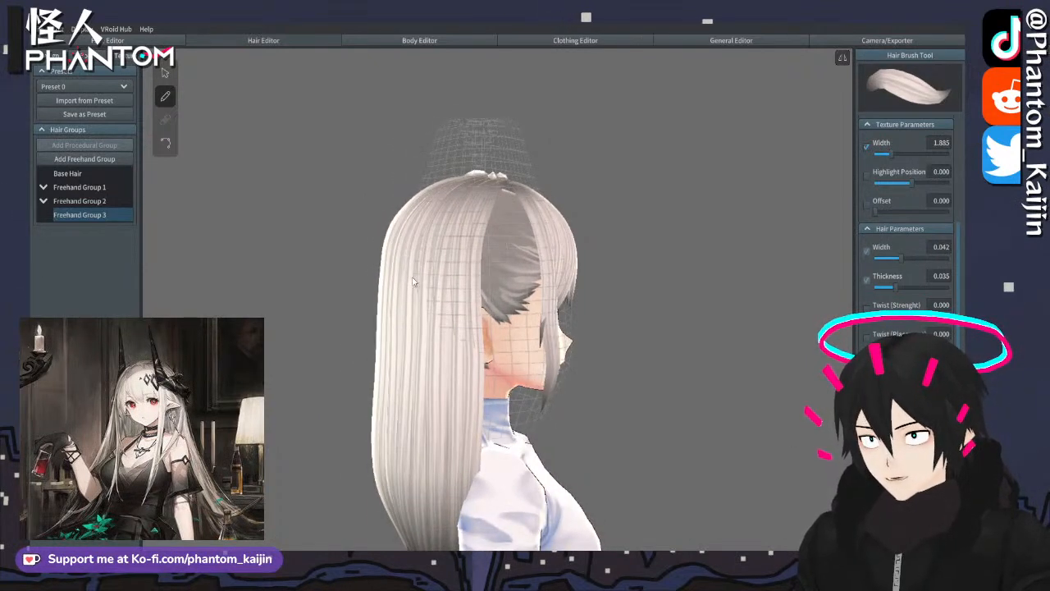
mouse_move(410, 284)
mouse_down()
mouse_move(548, 290)
mouse_move(550, 226)
mouse_move(517, 169)
mouse_up()
right_drag(517, 169, 572, 177)
key(ctrl+z)
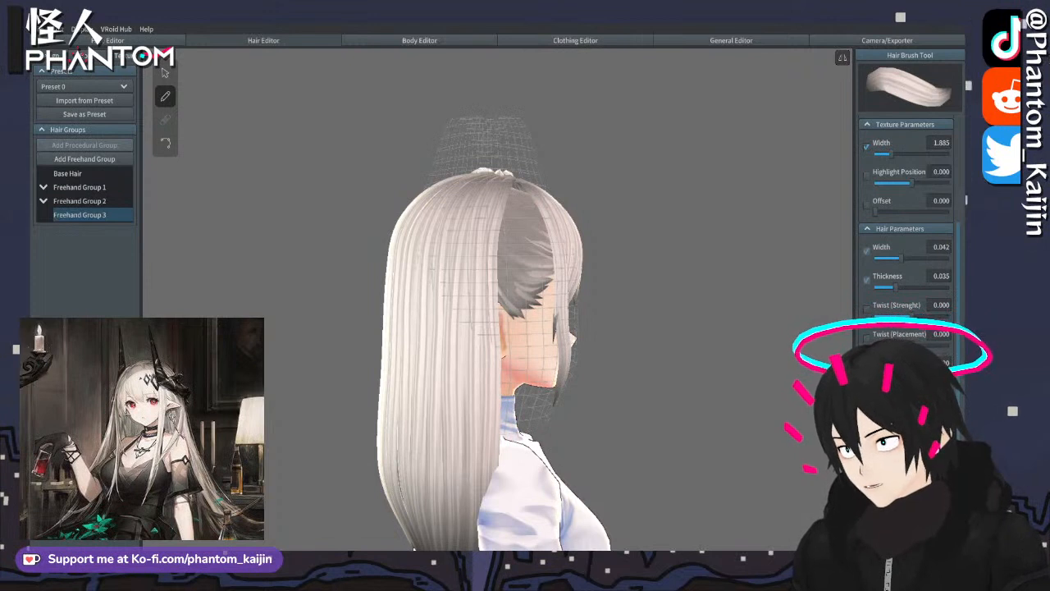
- Draw a mirrored horn strand pair from the back hair's sides forward and up above the crown, and nudge a front guide point outward
mouse_move(408, 274)
mouse_down()
mouse_move(563, 271)
mouse_move(561, 231)
mouse_move(530, 162)
mouse_up()
right_drag(556, 165, 528, 164)
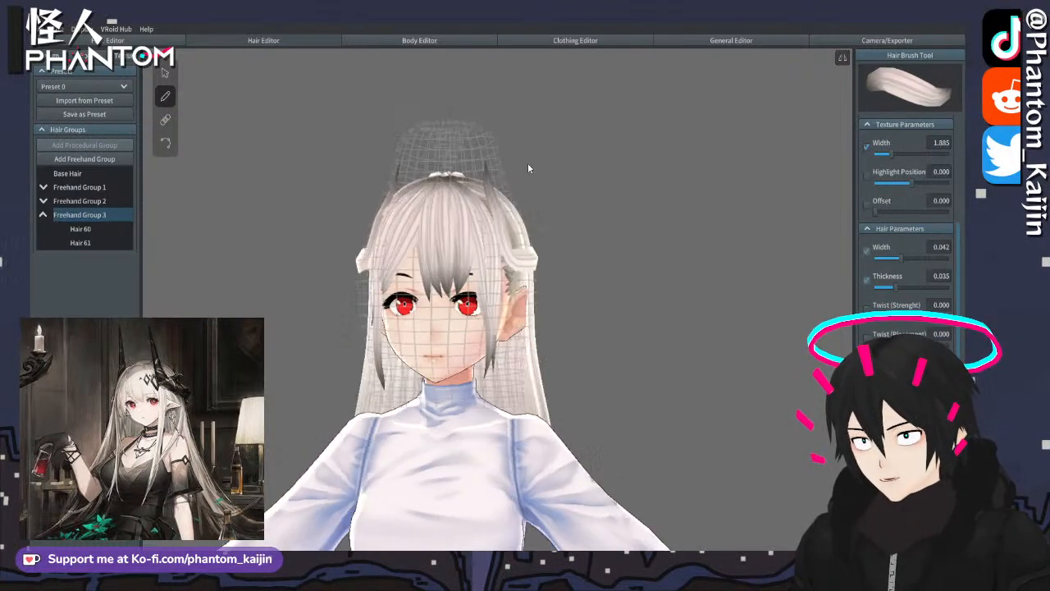
click(167, 75)
right_drag(351, 146, 443, 148)
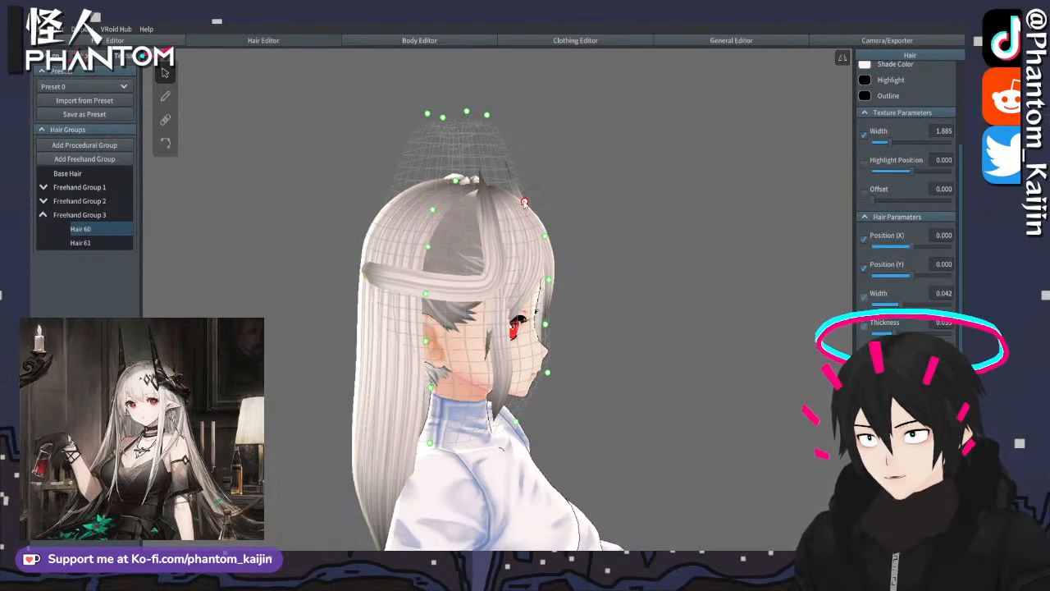
drag(525, 203, 528, 191)
click(595, 204)
right_drag(596, 204, 564, 196)
- Select the horn strand Hair 60, inspect it with the control point tool from several angles, and clear the selection
click(389, 218)
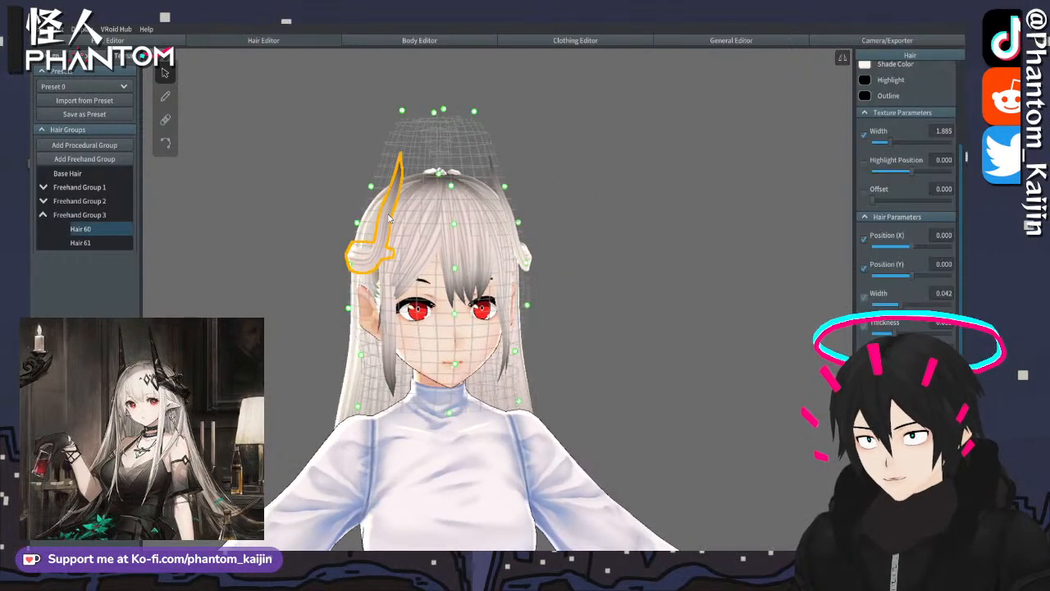
right_drag(389, 217, 420, 215)
click(165, 143)
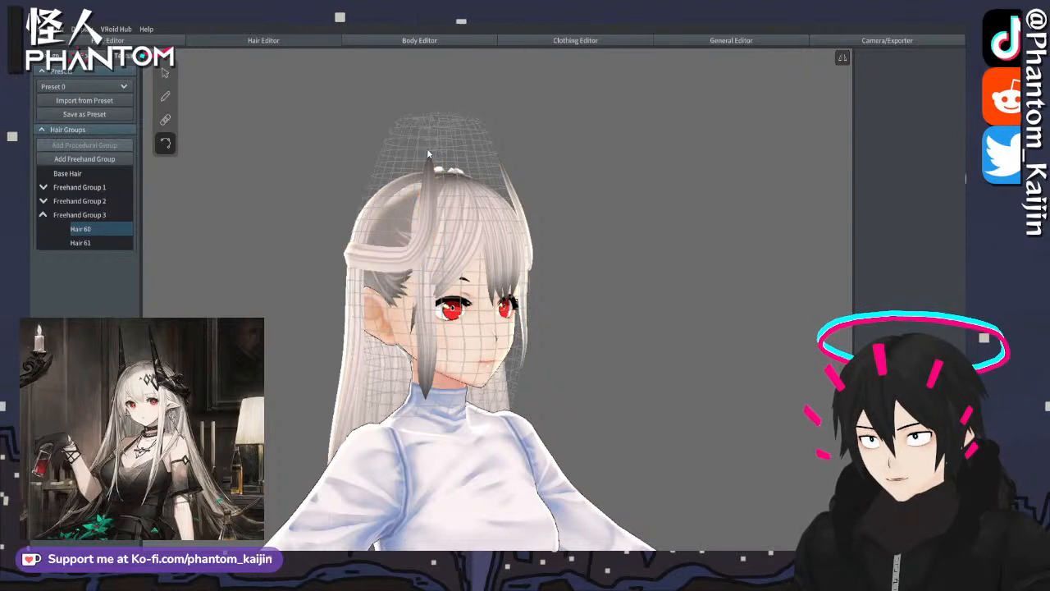
click(602, 167)
right_drag(603, 167, 578, 170)
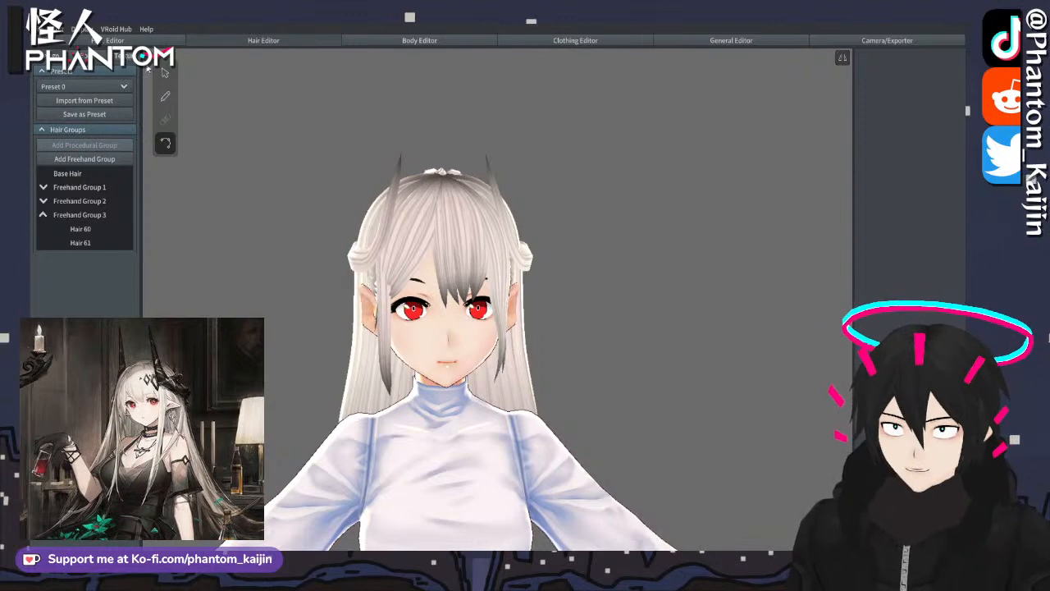
- Check the hair texture, and look at which horn strands Hair 60 and Hair 61 are in Freehand Group 3
click(124, 55)
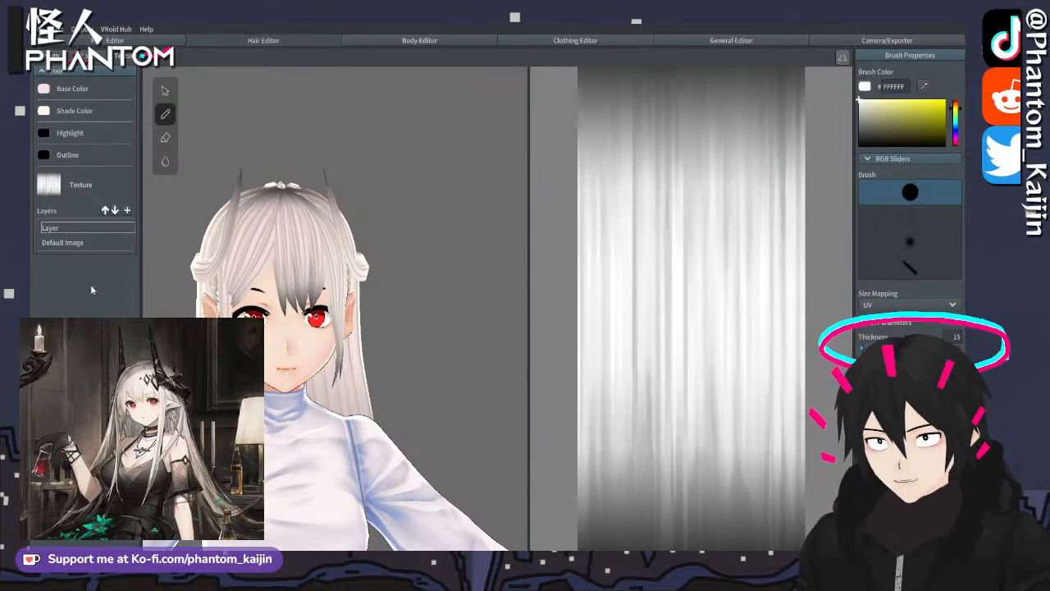
click(54, 55)
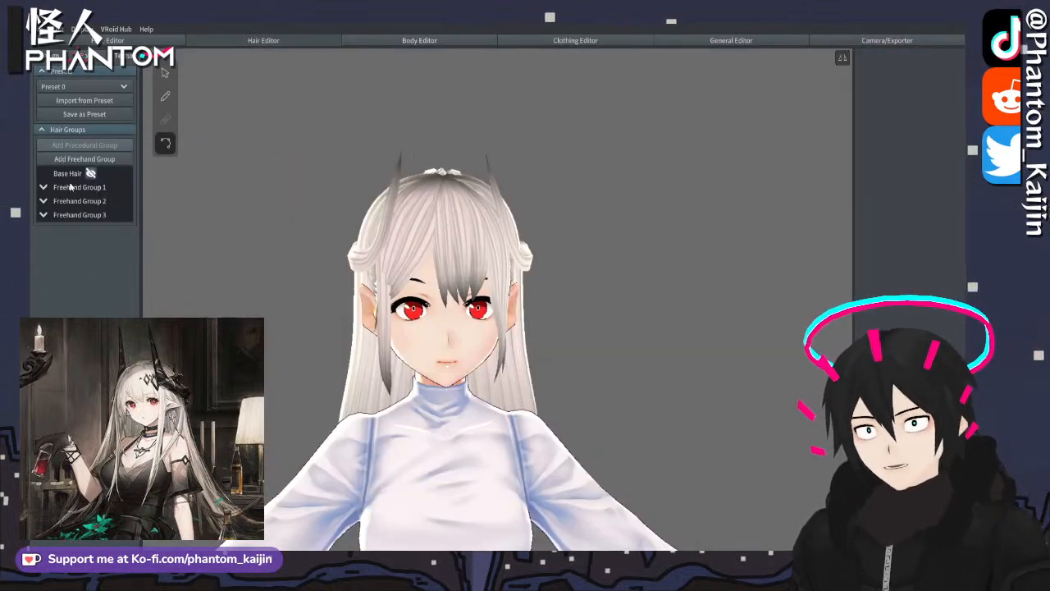
click(72, 215)
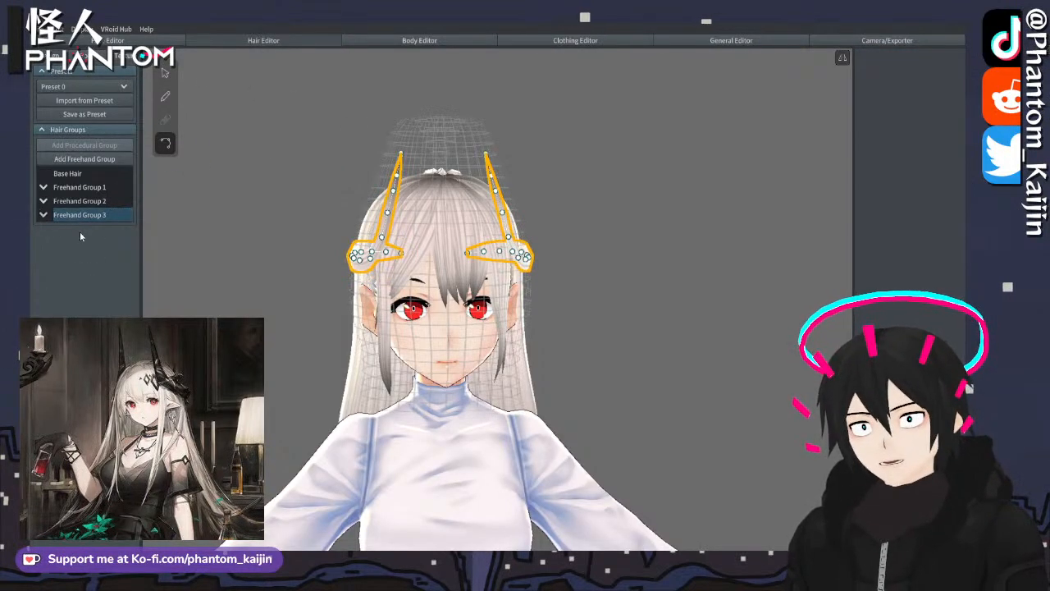
click(43, 215)
click(92, 229)
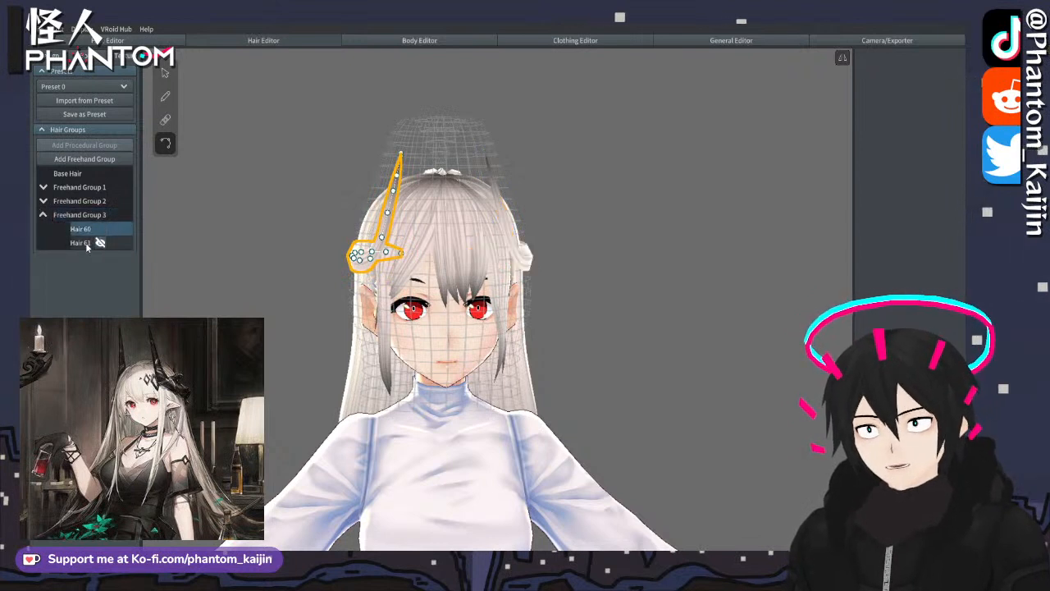
click(86, 242)
click(82, 229)
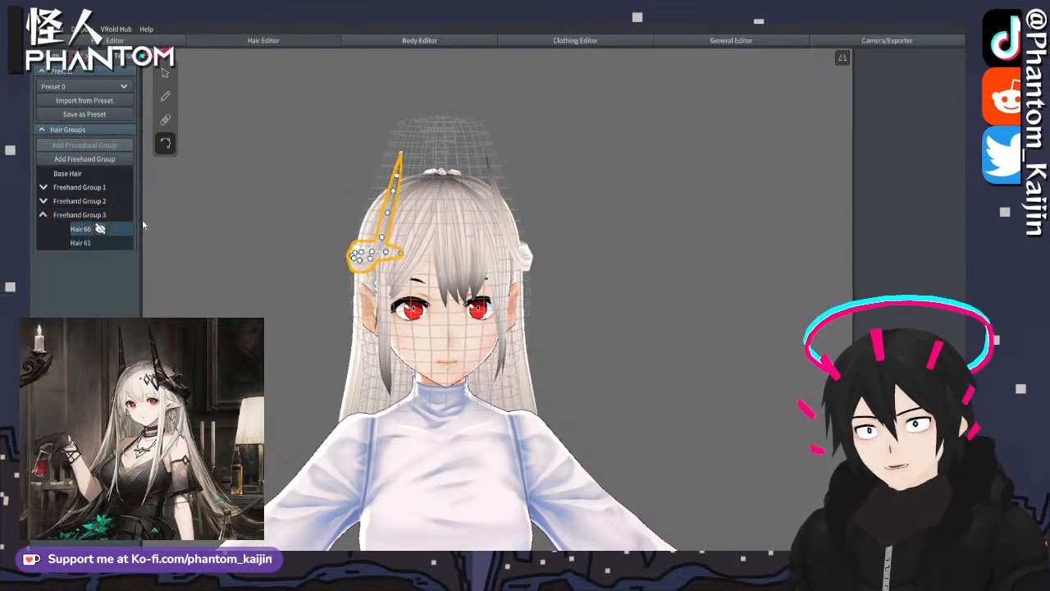
- Try setting the base color of Hair 60's shared material to black (#000000), and undo the change
click(165, 72)
scroll(902, 205, up, 2)
click(865, 117)
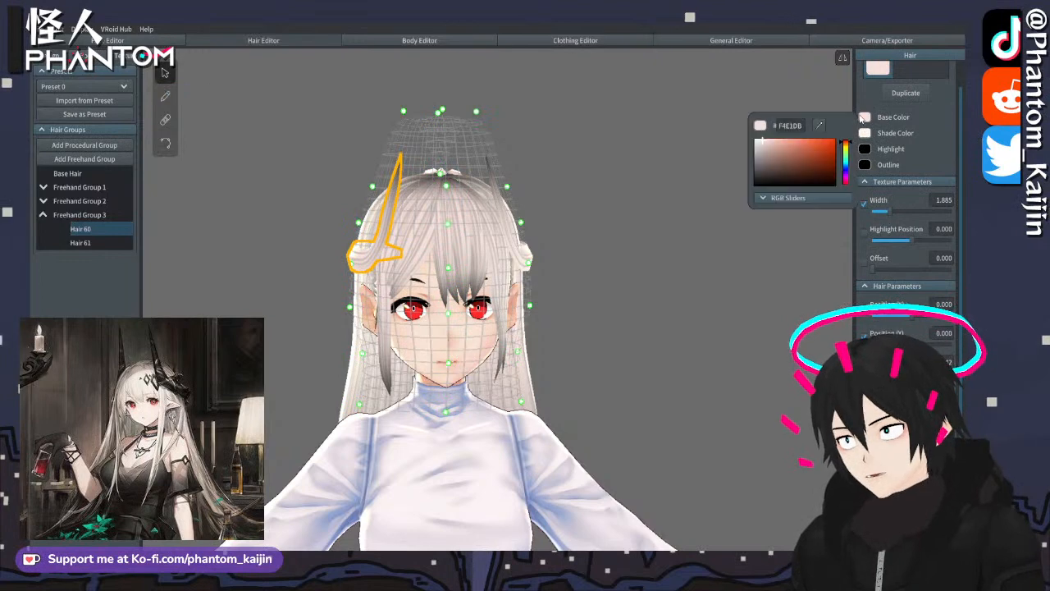
drag(778, 160, 753, 188)
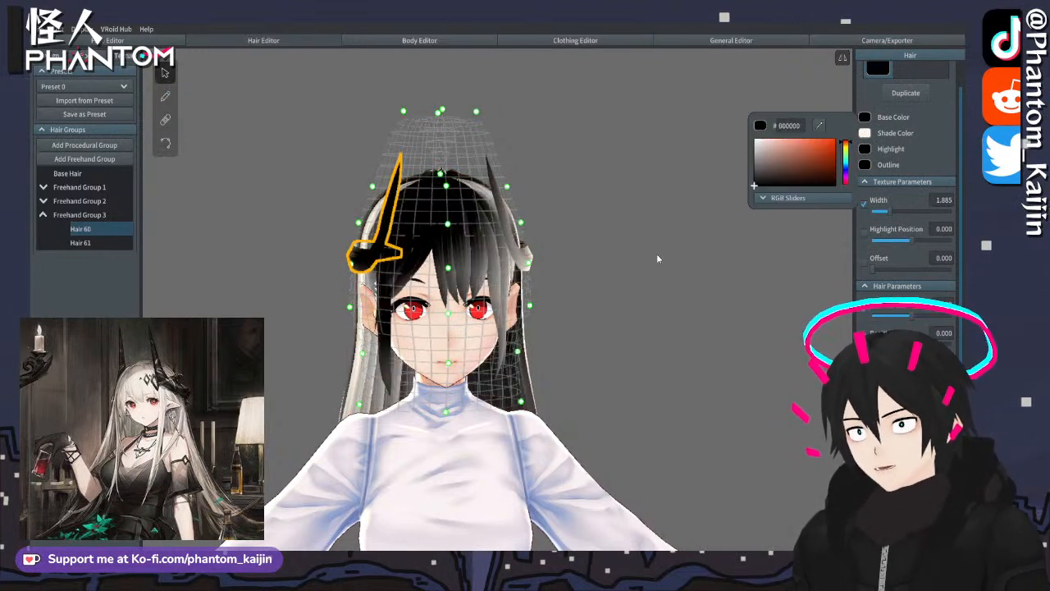
key(ctrl+z)
scroll(944, 148, up, 2)
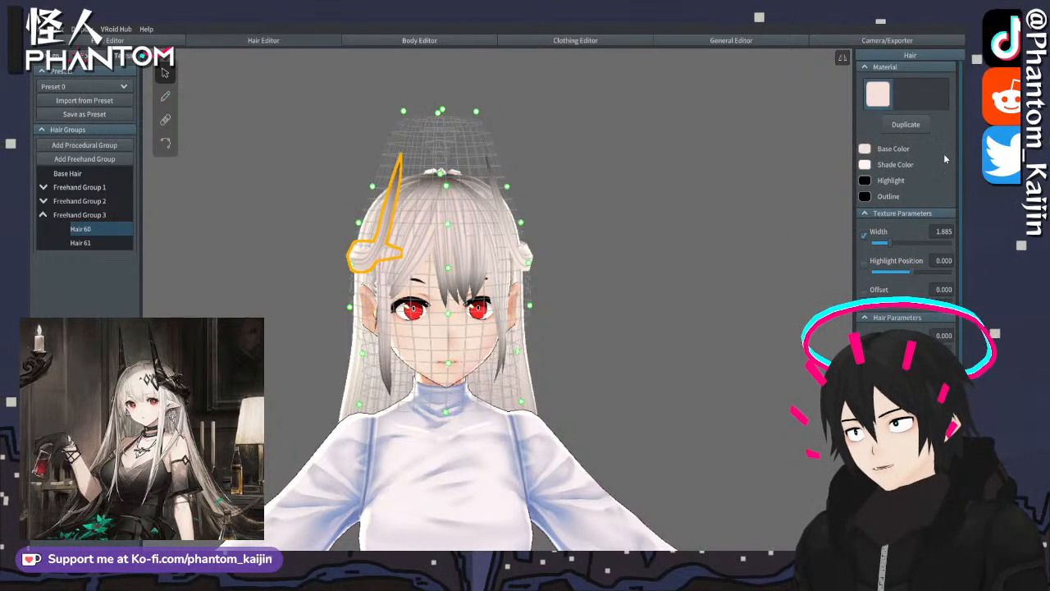
- Duplicate the hair material for the horn strand Hair 61, and set the copy's base color and shade color to black
click(81, 242)
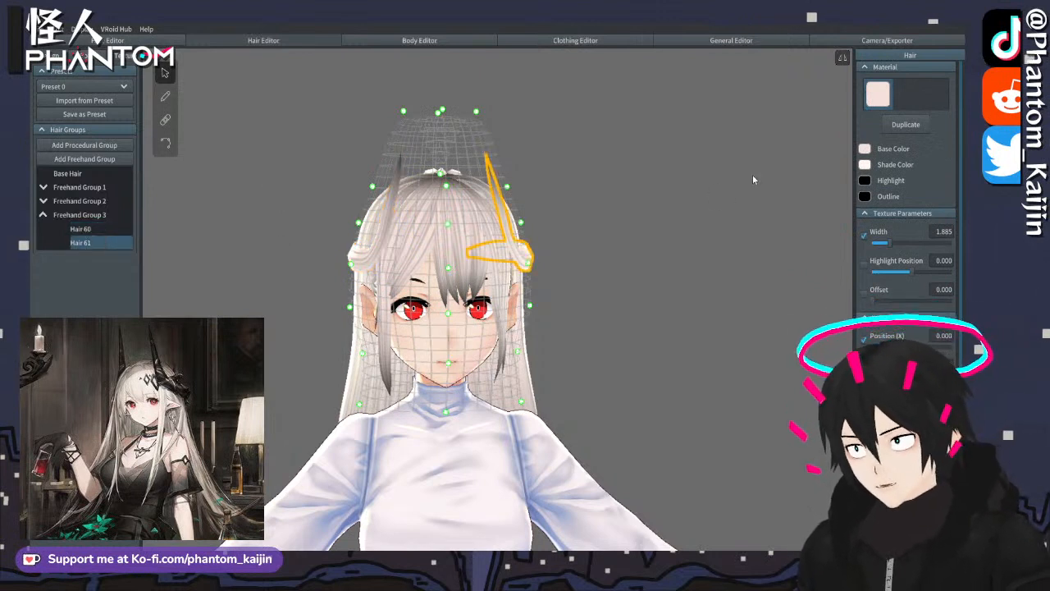
click(907, 125)
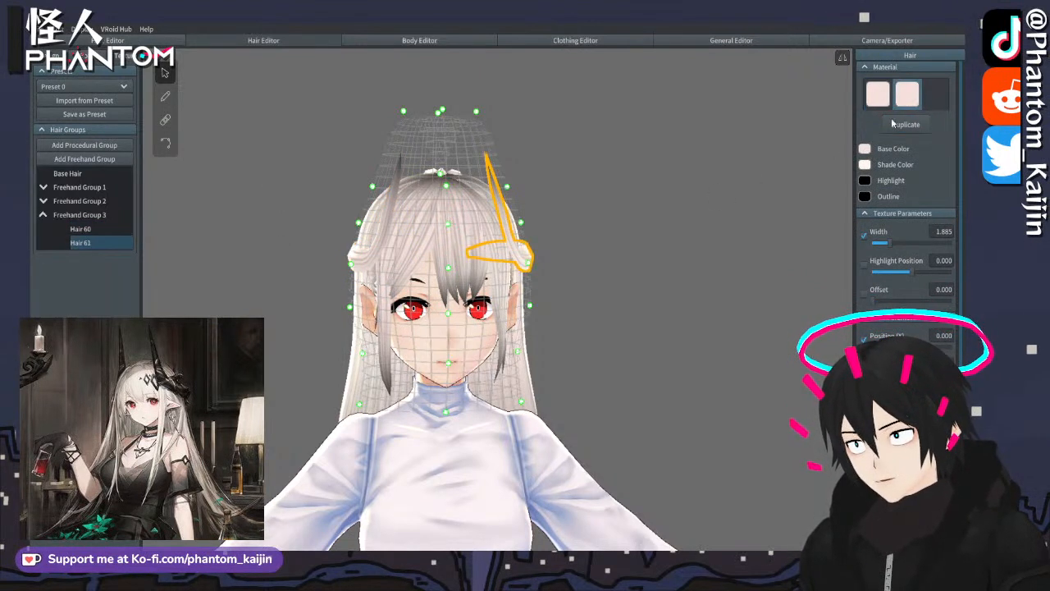
click(865, 148)
click(755, 217)
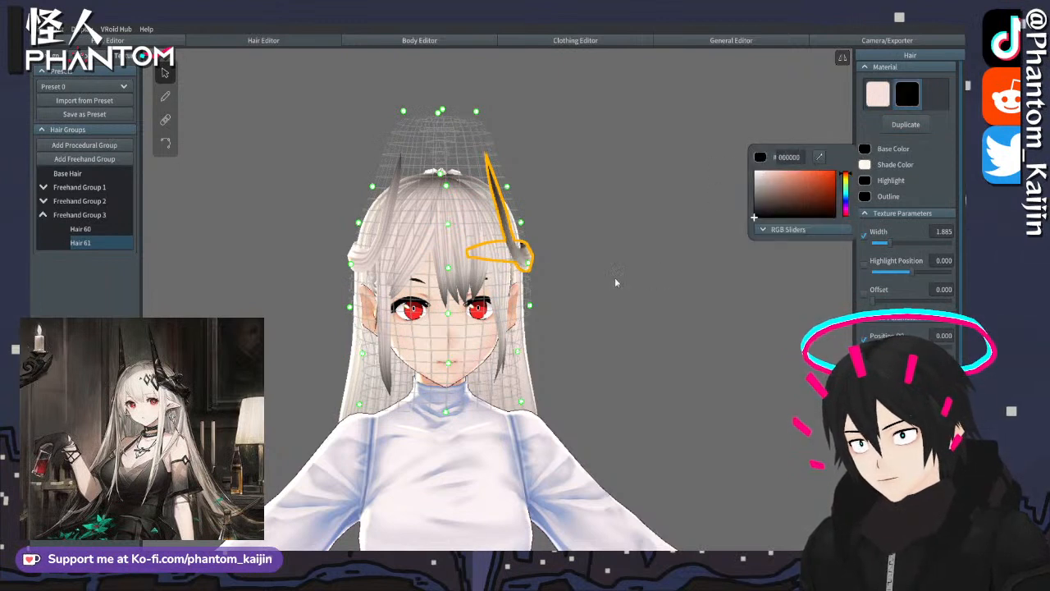
click(685, 269)
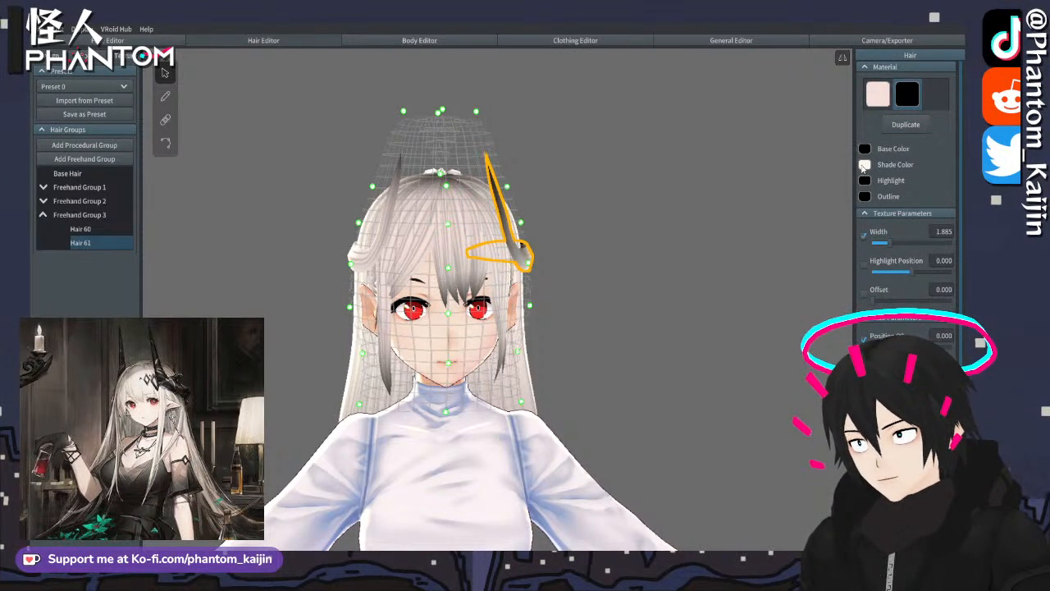
click(865, 164)
click(759, 220)
click(622, 302)
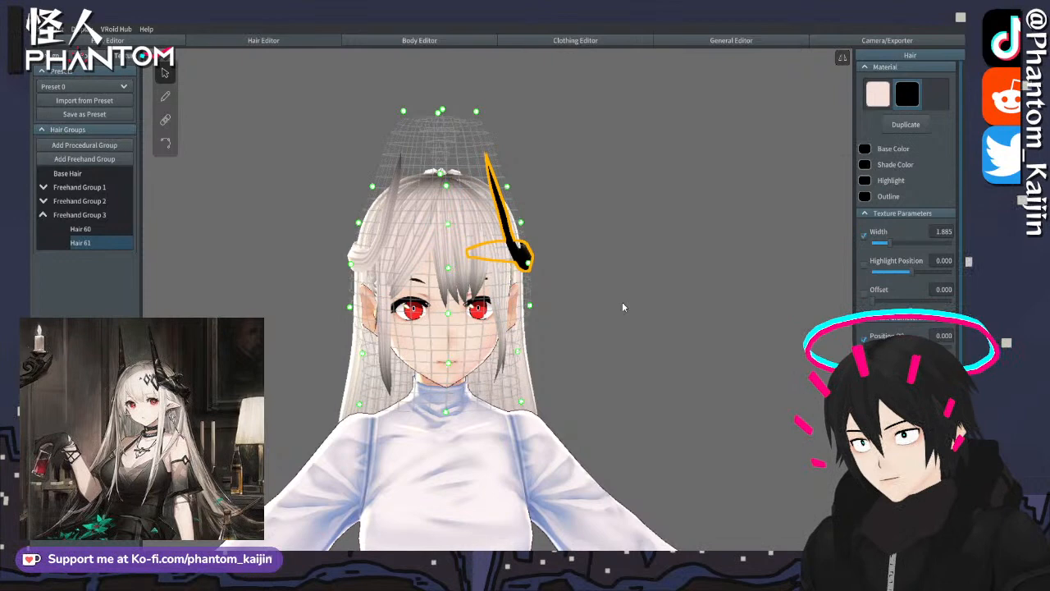
- Assign the black material to the other horn strand, Hair 60, and clear the selection
click(81, 229)
click(910, 95)
click(708, 182)
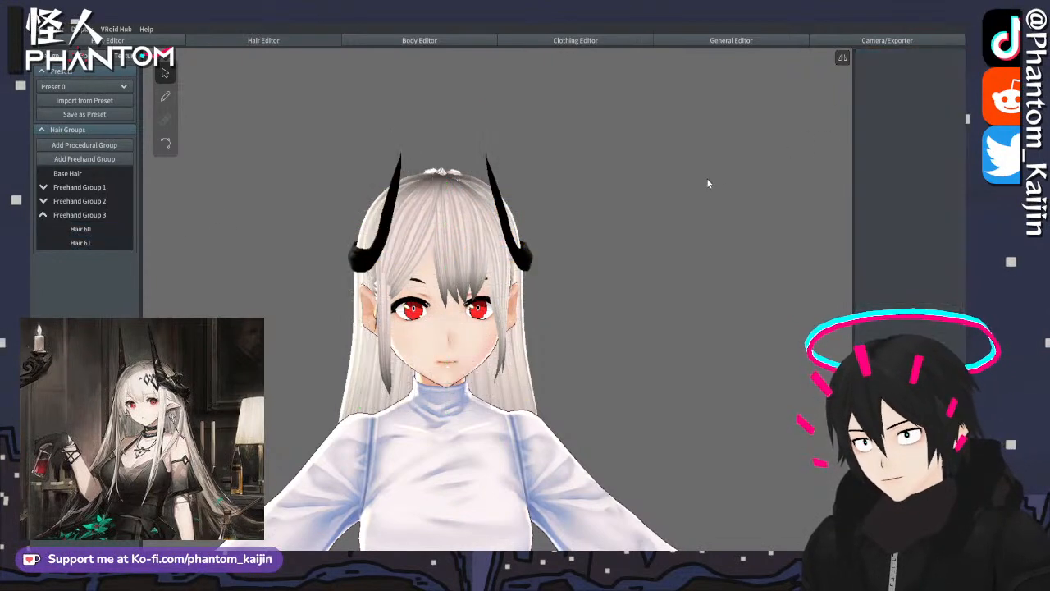
- Reshape the mirrored horns by adjusting Hair 60's guide points around the bend above the ear, and clear the selection
mouse_move(708, 182)
right_down()
mouse_move(690, 183)
mouse_move(718, 181)
right_up()
click(415, 252)
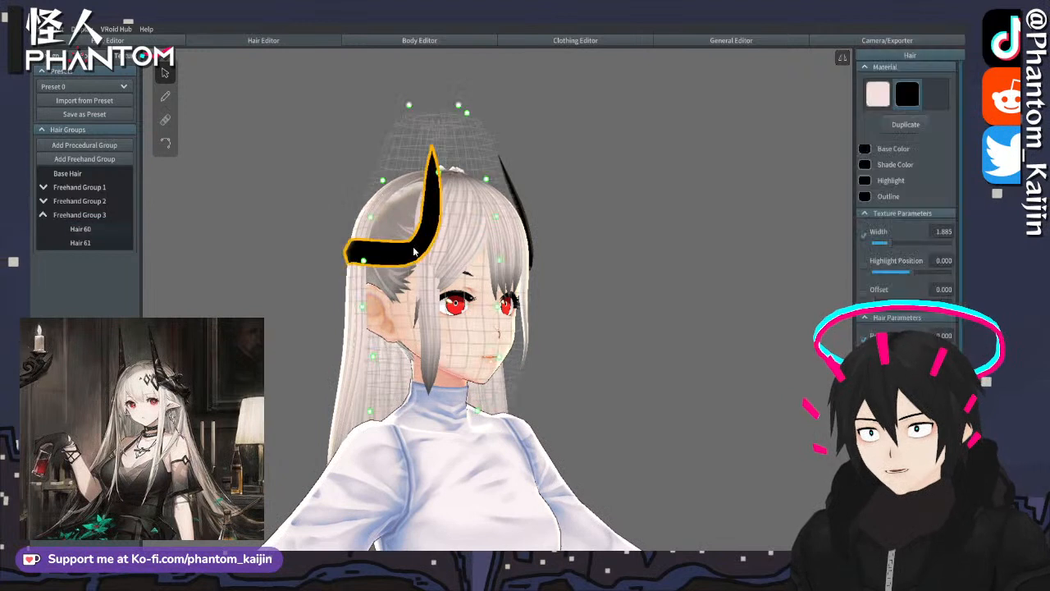
click(165, 143)
drag(413, 251, 437, 144)
click(561, 168)
right_drag(561, 168, 516, 215)
click(484, 251)
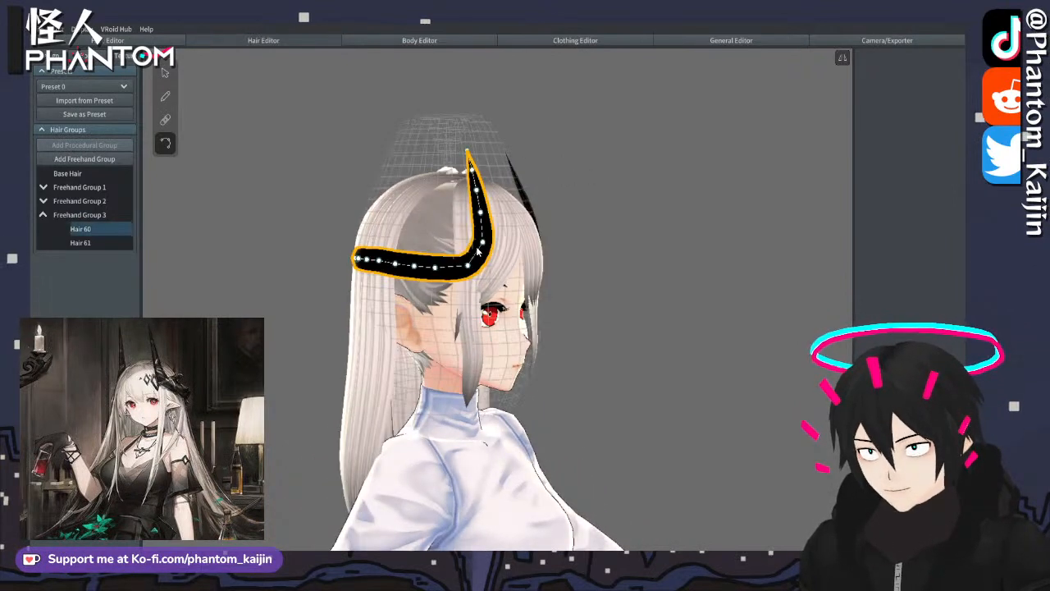
drag(470, 267, 456, 272)
click(652, 263)
right_drag(652, 263, 629, 260)
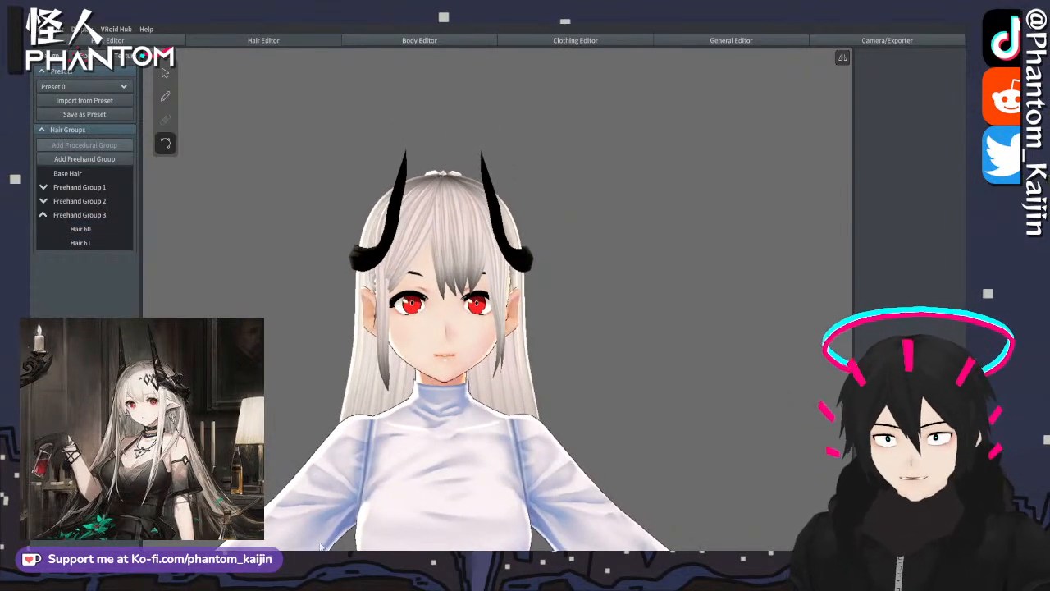
- Lengthen the mirrored horns by raising the guide points at Hair 60's tip and upper shaft, and clear the selection
mouse_move(655, 316)
right_down()
mouse_move(666, 311)
mouse_move(656, 316)
right_up()
middle_drag(576, 319, 673, 309)
right_drag(673, 313, 678, 314)
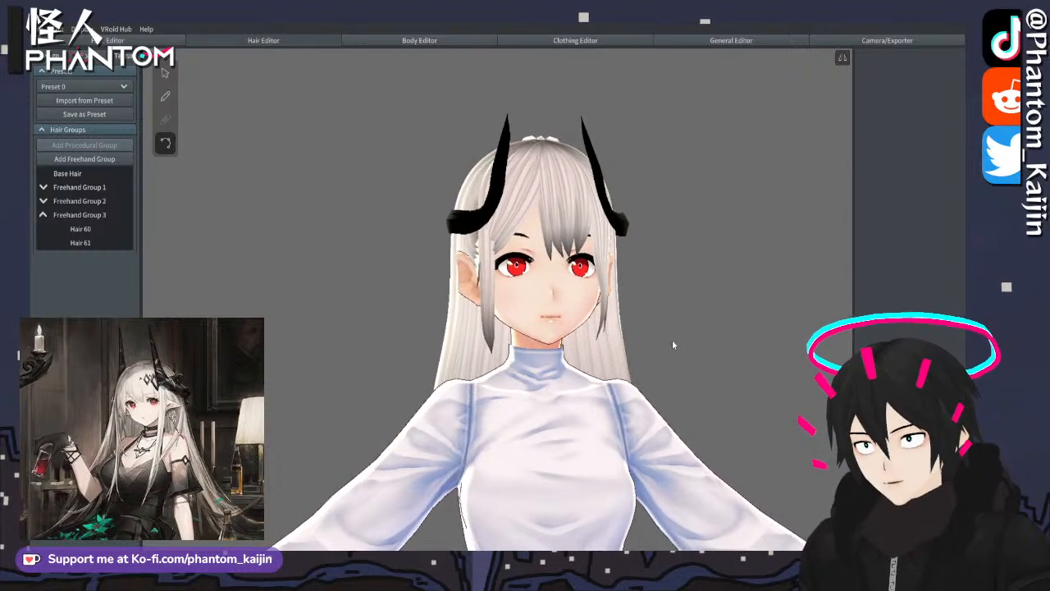
middle_drag(672, 384, 624, 396)
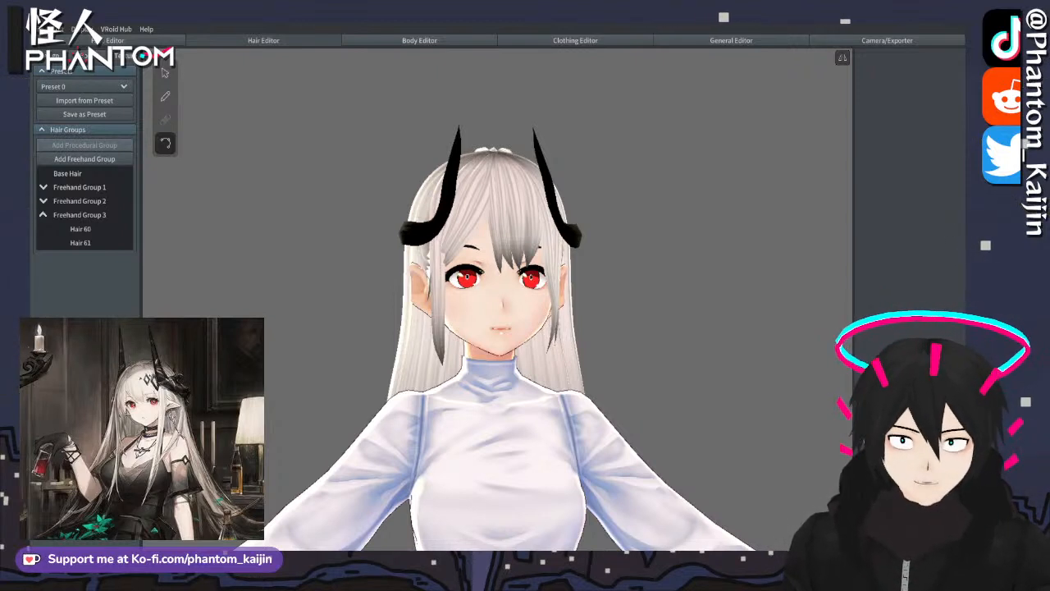
middle_drag(583, 160, 530, 235)
click(163, 72)
click(405, 227)
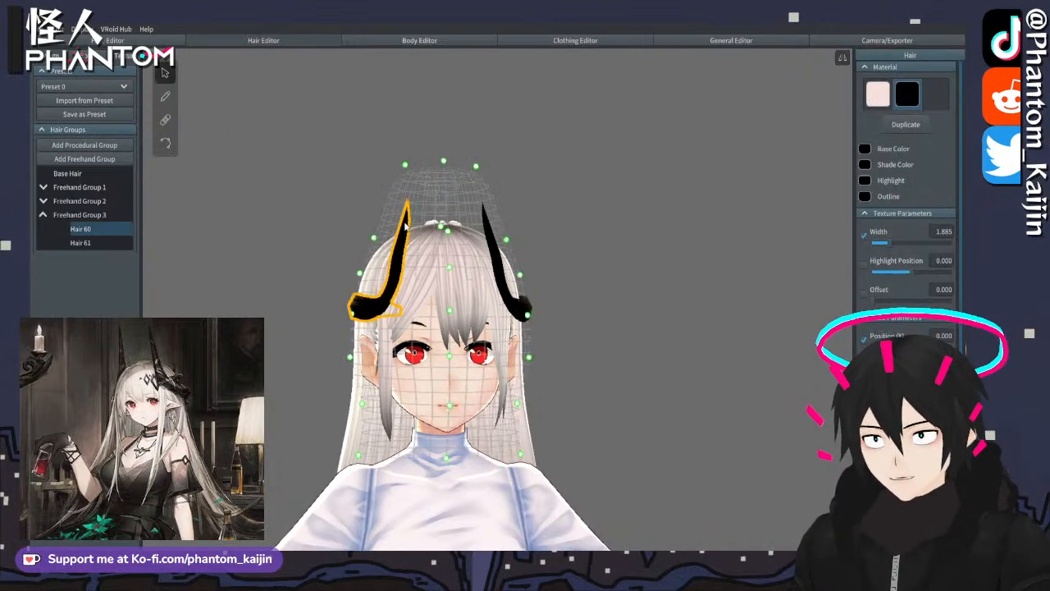
click(166, 145)
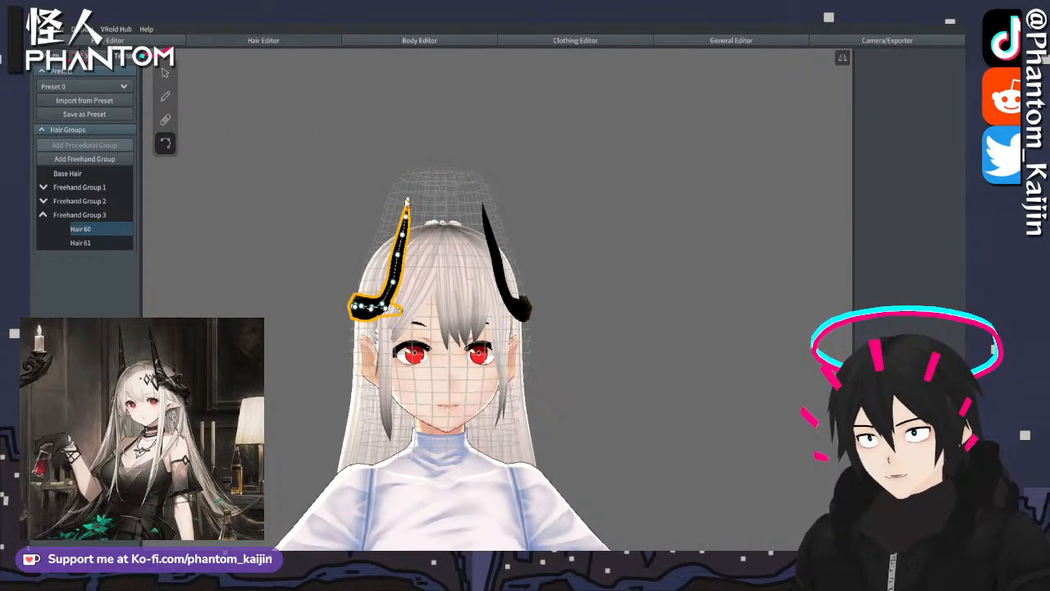
drag(407, 200, 412, 181)
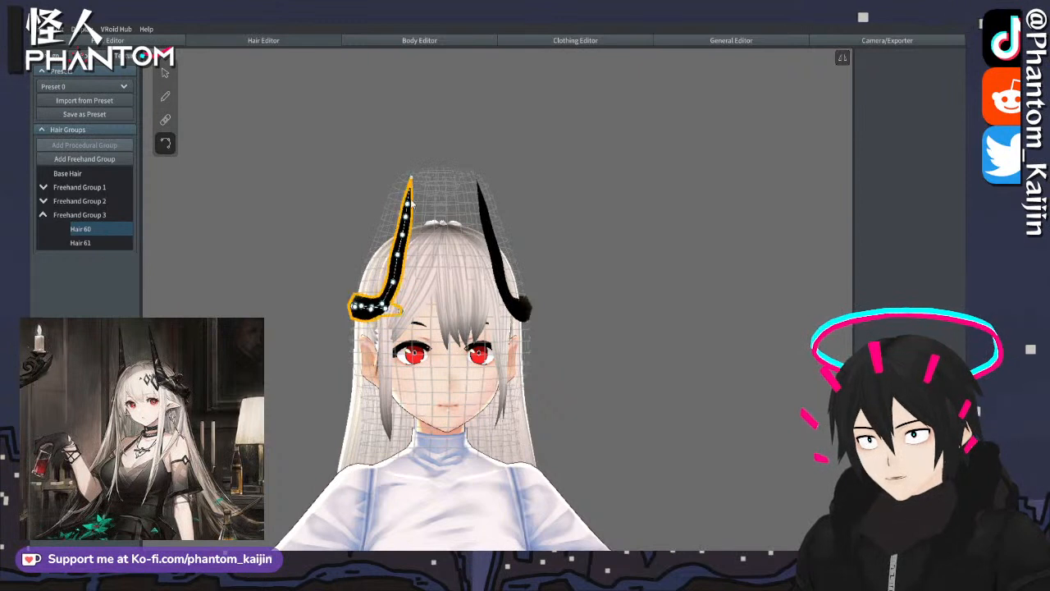
drag(398, 254, 409, 209)
click(547, 222)
click(394, 287)
right_drag(394, 288, 356, 297)
click(277, 299)
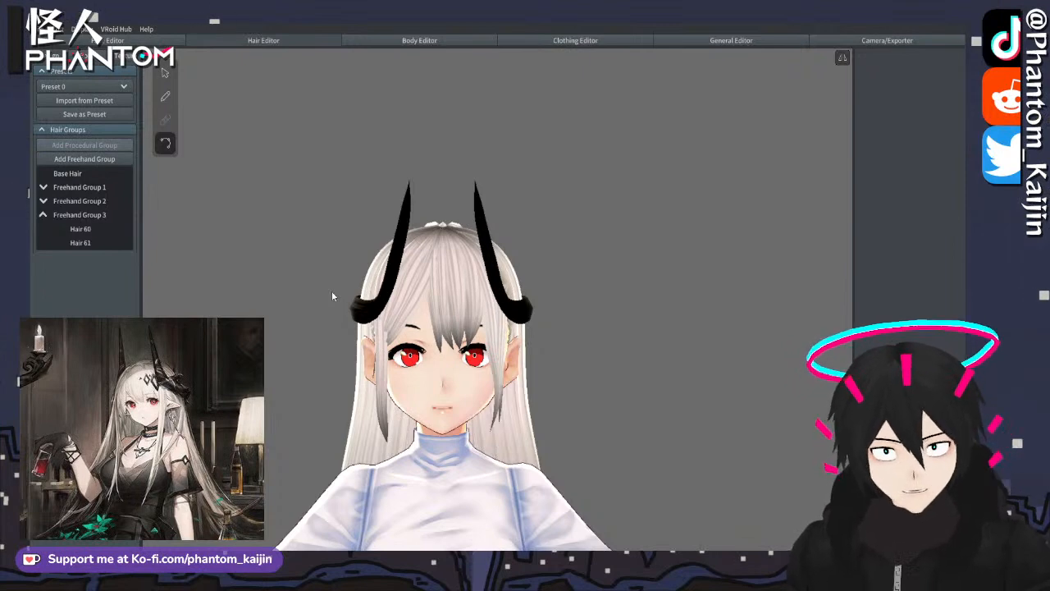
- In Freehand Group 1, draw two short mirrored strand pairs at the horns' side sections, one rising above and one hanging below
click(164, 99)
right_drag(299, 149, 379, 187)
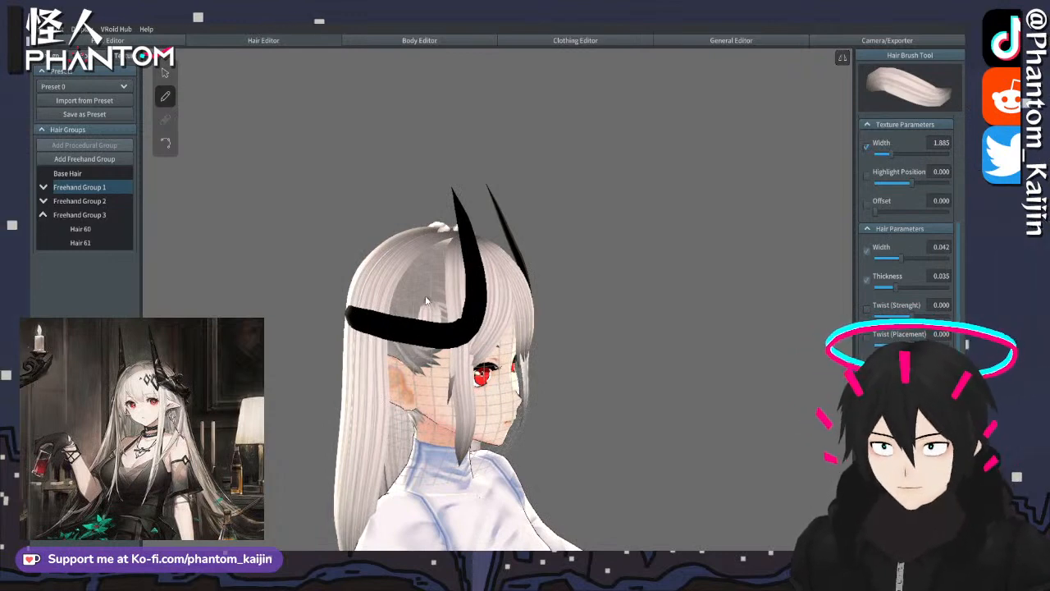
drag(426, 297, 417, 293)
mouse_move(417, 293)
right_down()
mouse_move(476, 297)
mouse_move(485, 341)
right_up()
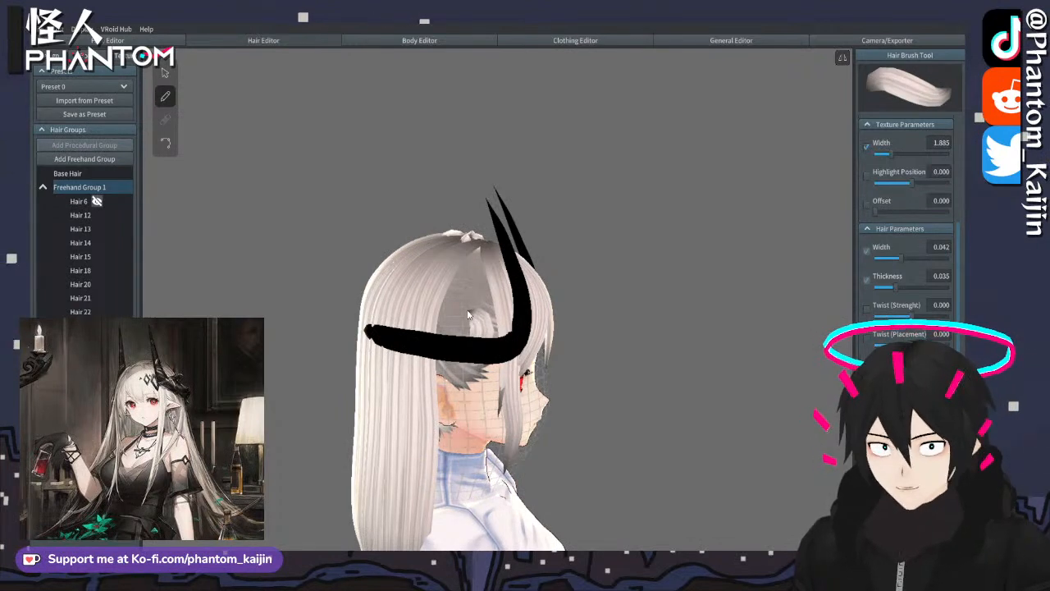
right_drag(471, 315, 487, 312)
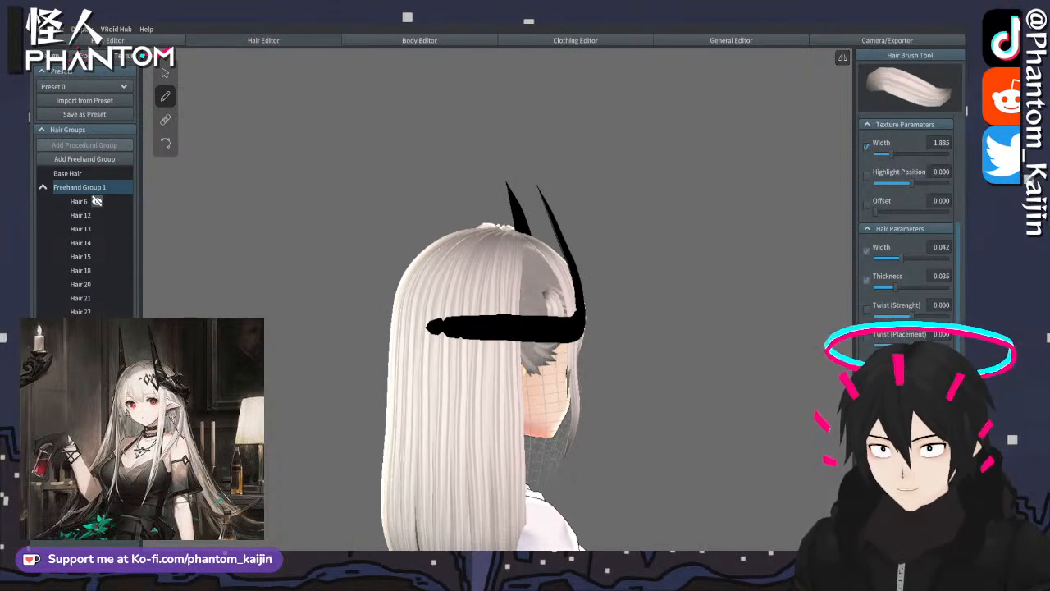
click(505, 347)
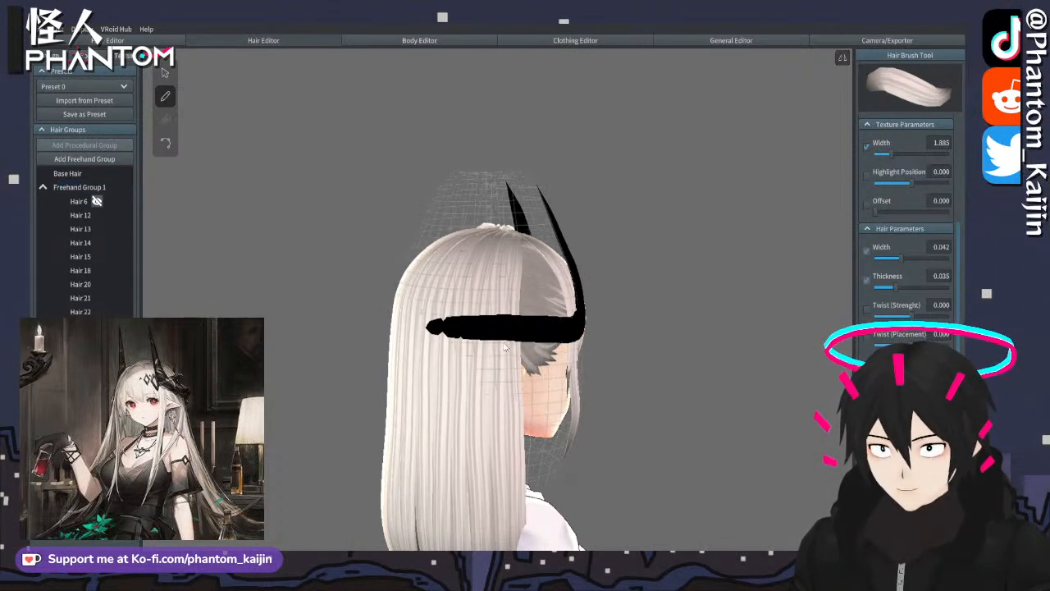
right_drag(631, 308, 609, 310)
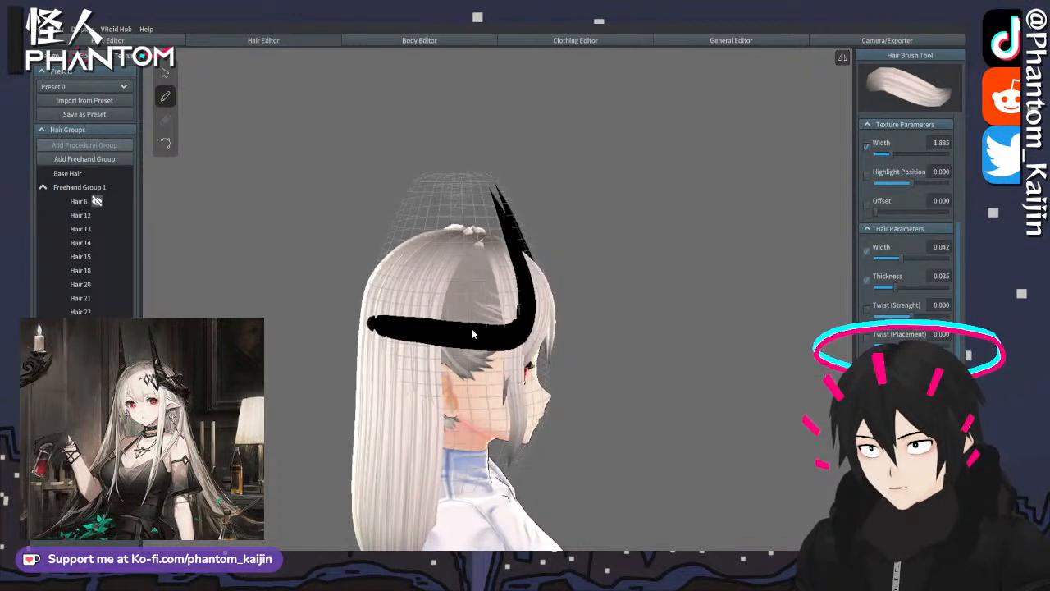
drag(470, 299, 469, 325)
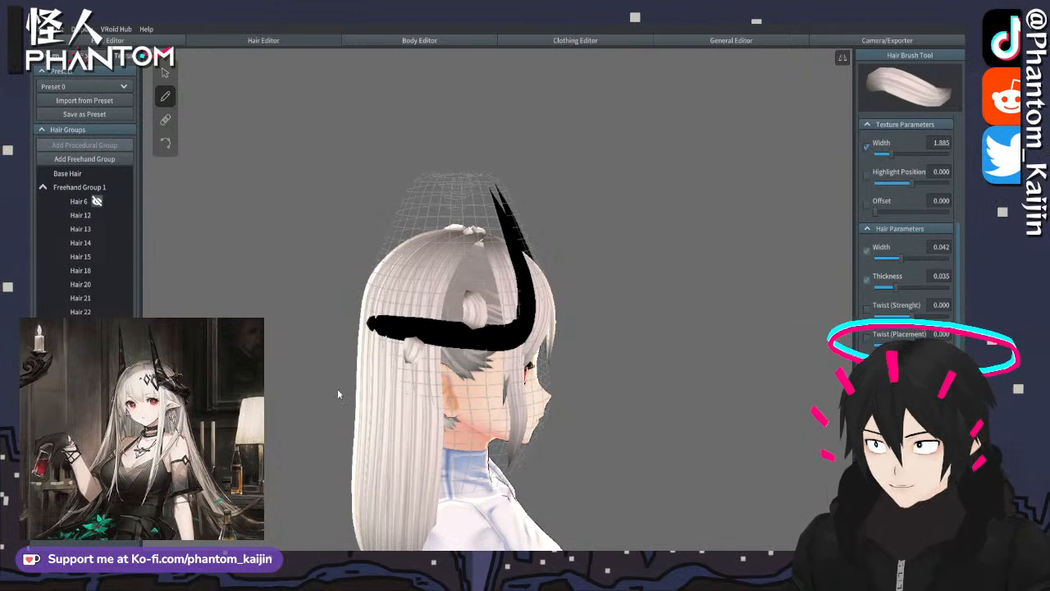
- Assign the black material to all four short strands around the horns, and clear the selection
click(167, 76)
click(909, 96)
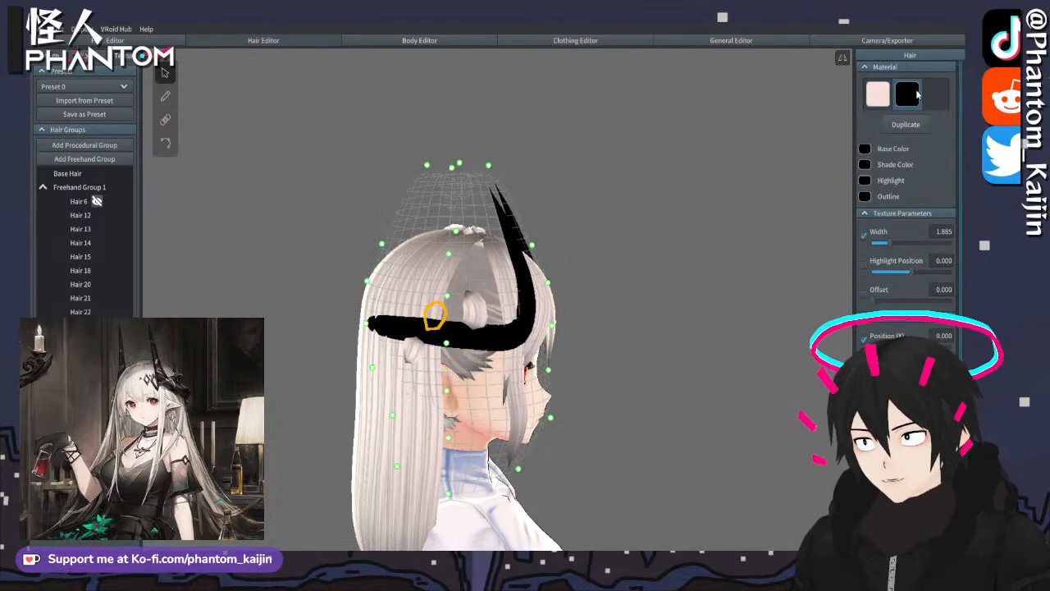
click(414, 348)
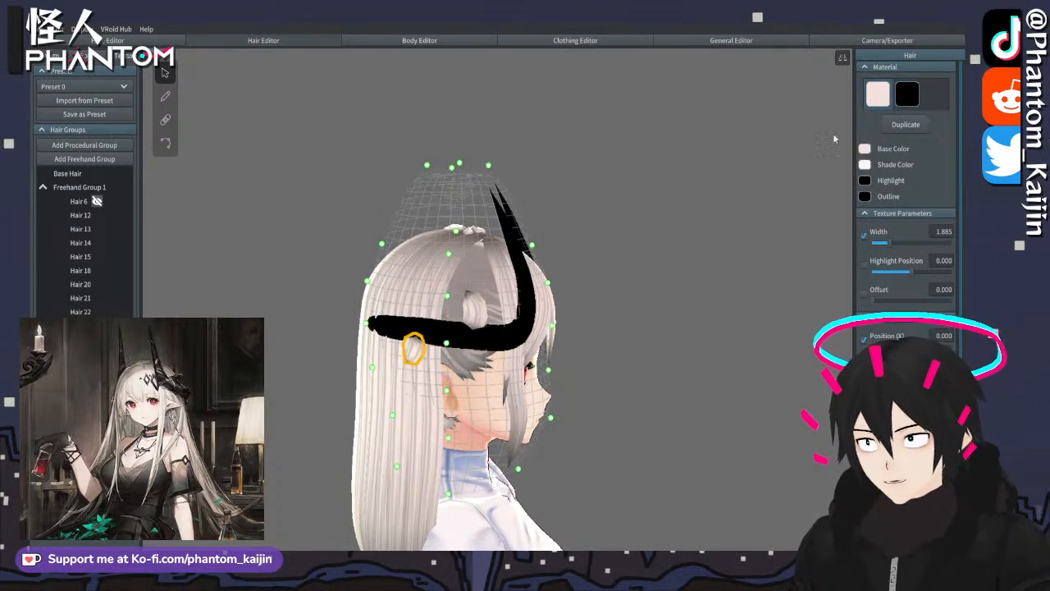
click(912, 95)
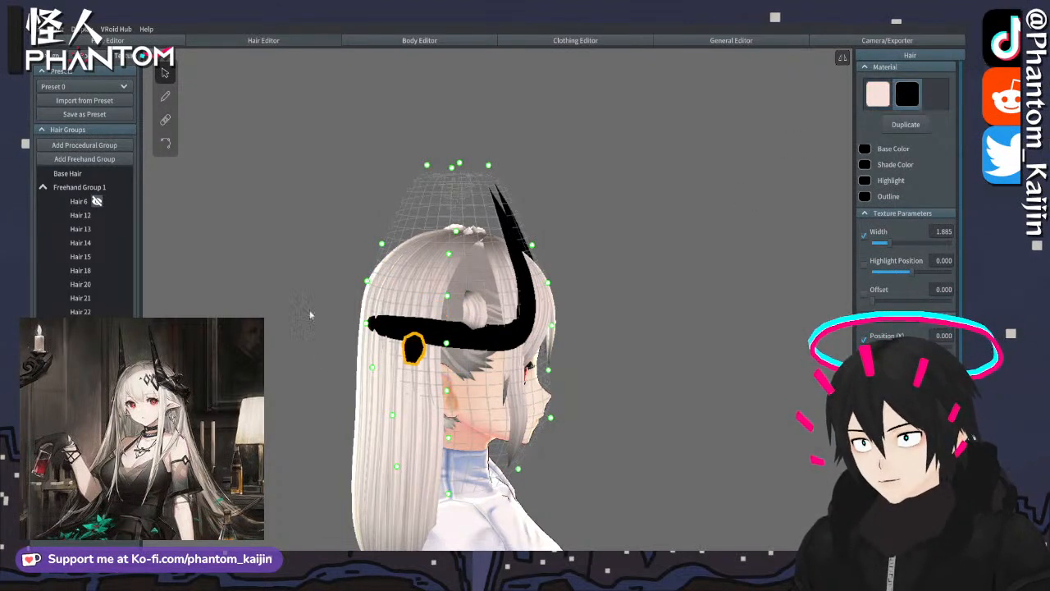
click(489, 284)
click(914, 94)
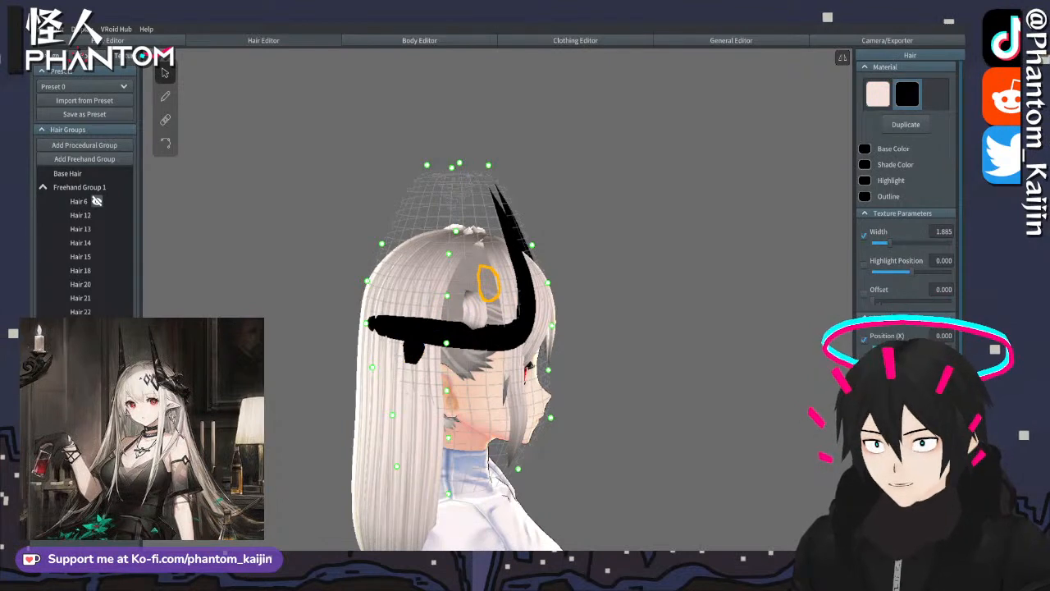
click(474, 311)
click(909, 94)
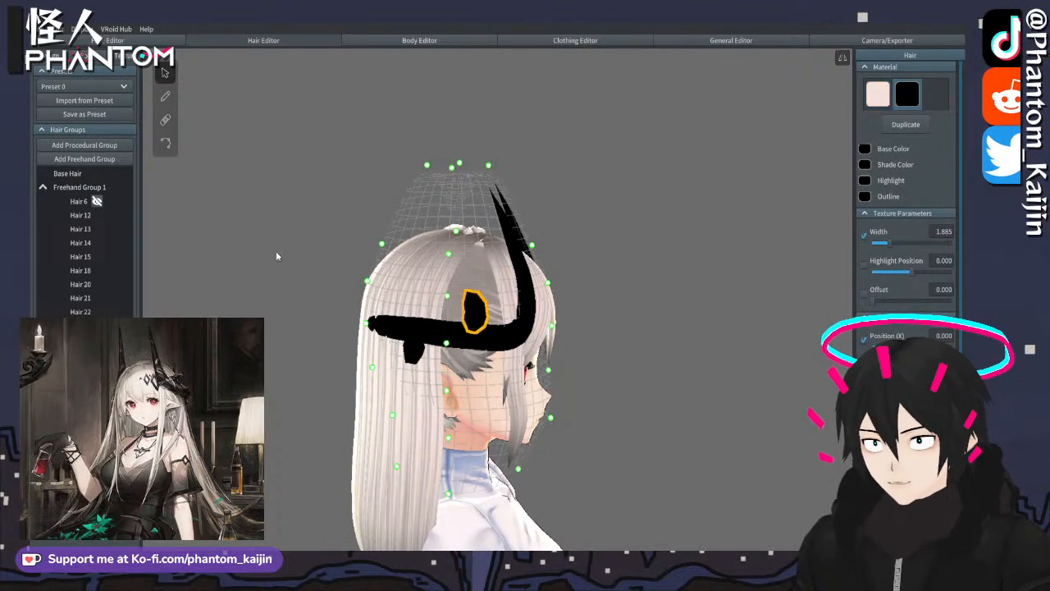
click(644, 280)
right_drag(643, 281, 606, 241)
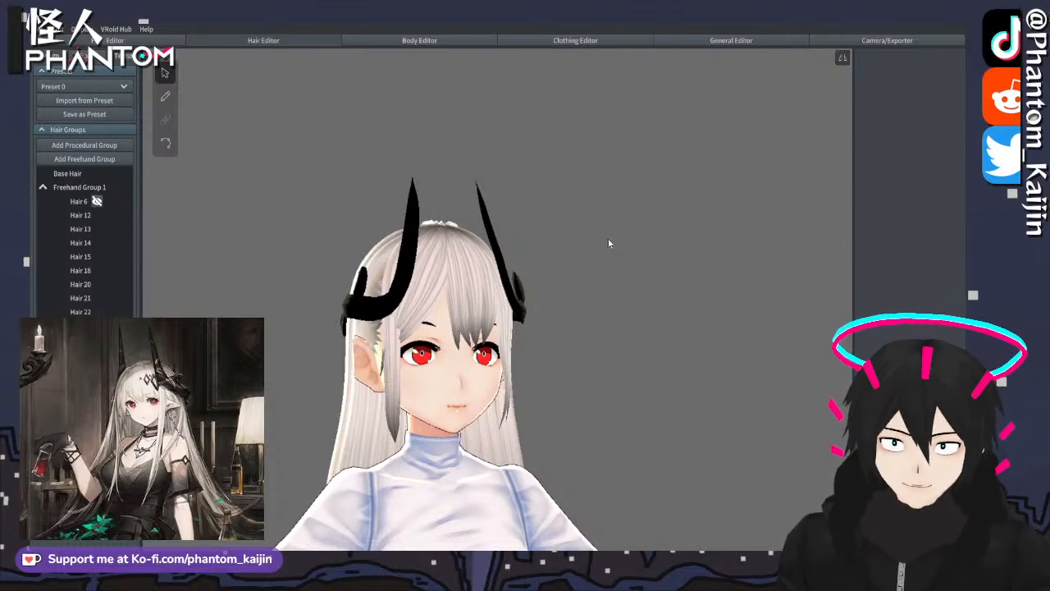
- Delete the two long face-framing strands hanging over the character's left cheek
middle_drag(608, 238, 610, 226)
mouse_move(609, 234)
right_down()
mouse_move(585, 240)
mouse_move(634, 242)
mouse_move(597, 244)
right_up()
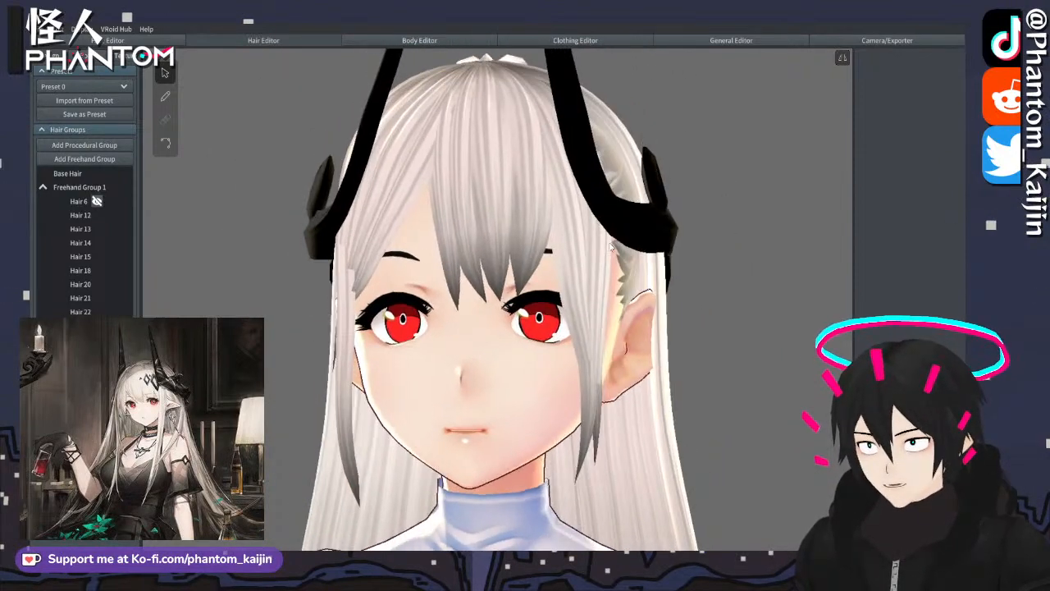
click(598, 246)
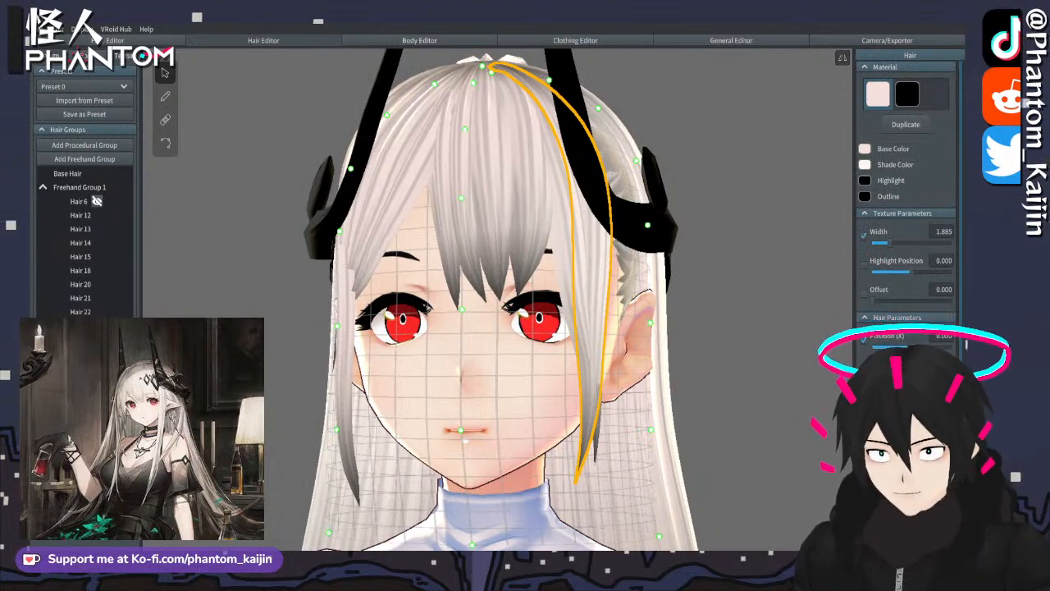
click(86, 339)
click(86, 325)
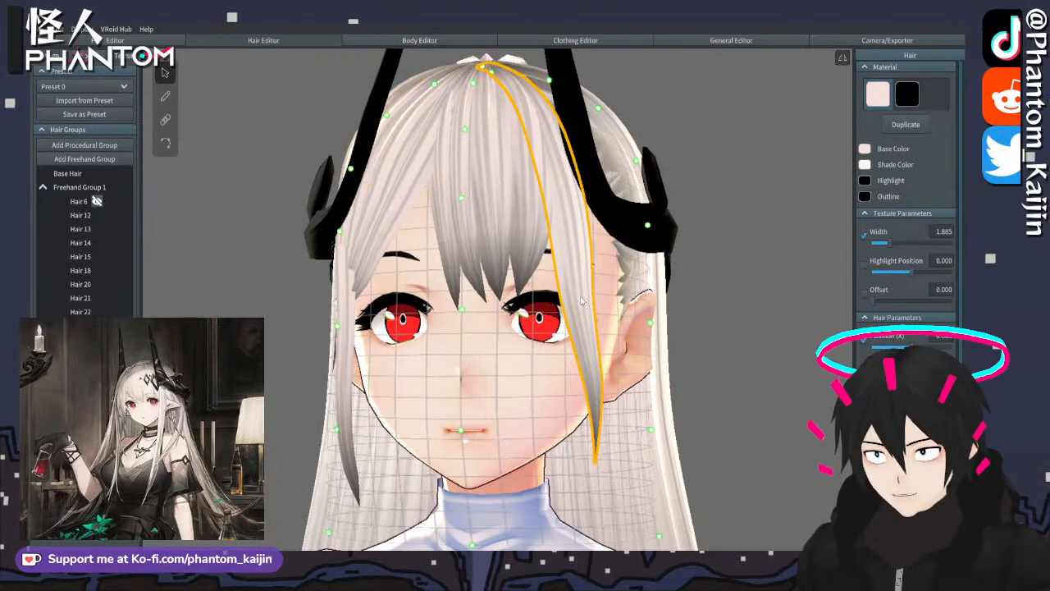
right_click(86, 325)
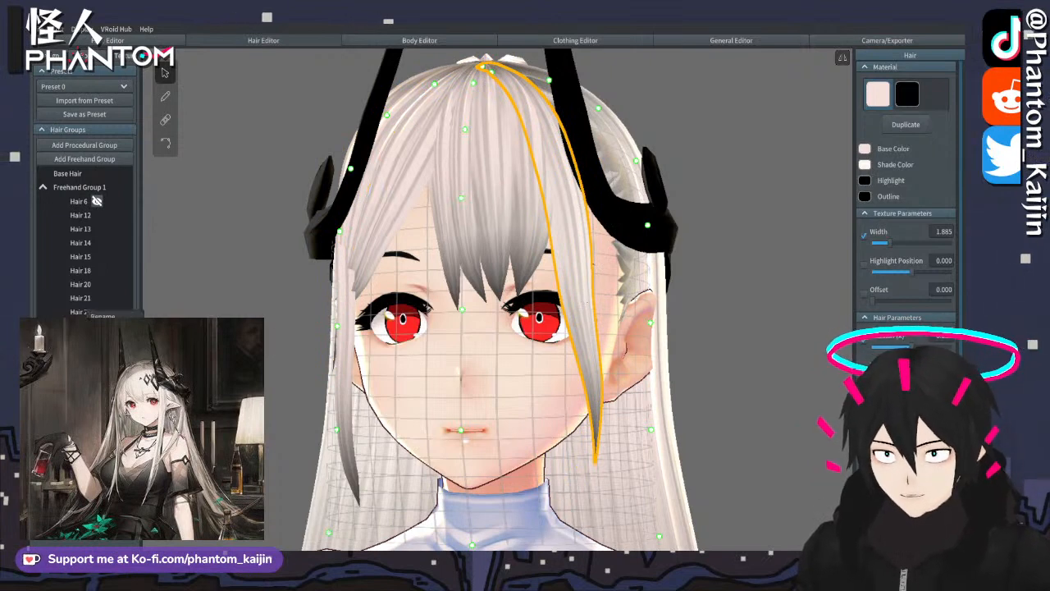
click(102, 344)
- Delete the long face-framing strand in front of the character's right ear, and clear the selection
right_drag(400, 362, 430, 359)
right_click(84, 271)
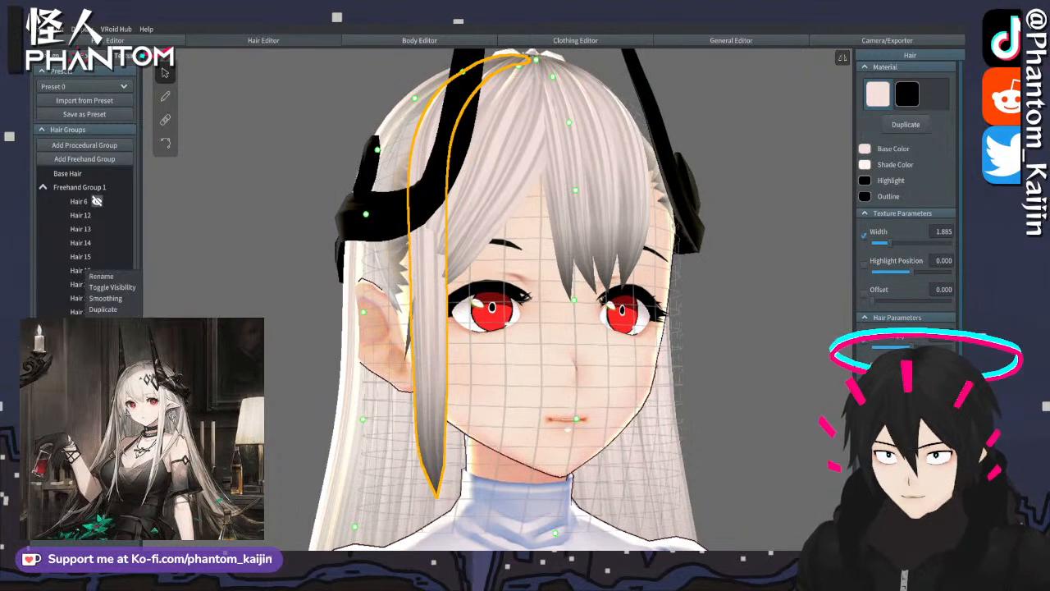
click(416, 333)
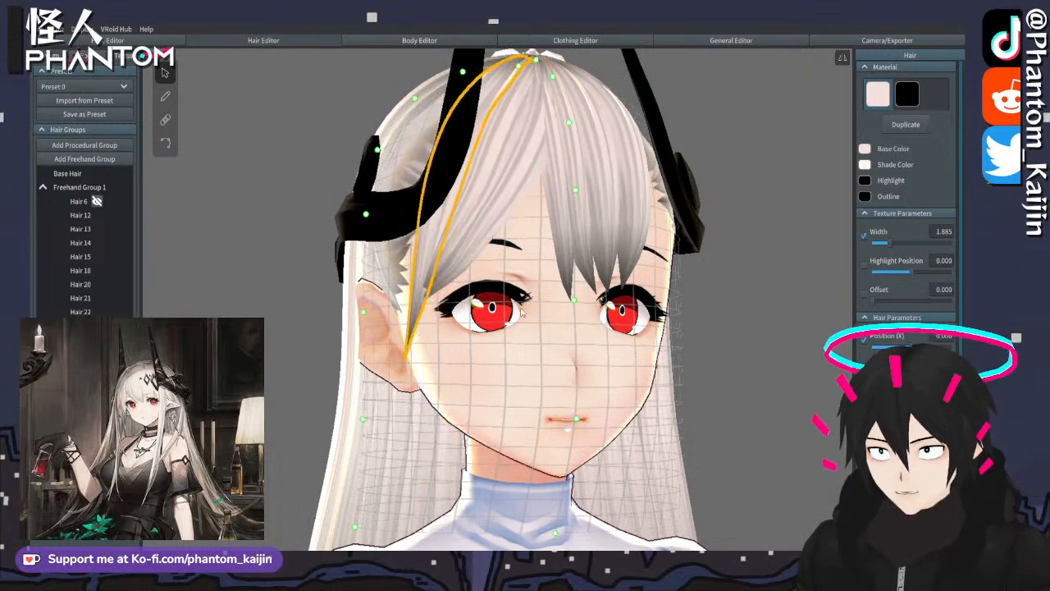
mouse_move(516, 274)
right_down()
mouse_move(484, 275)
mouse_move(500, 279)
right_up()
click(683, 291)
- Select the long side strand behind the ear with the body seen in profile
scroll(668, 289, down, 3)
right_drag(667, 288, 704, 300)
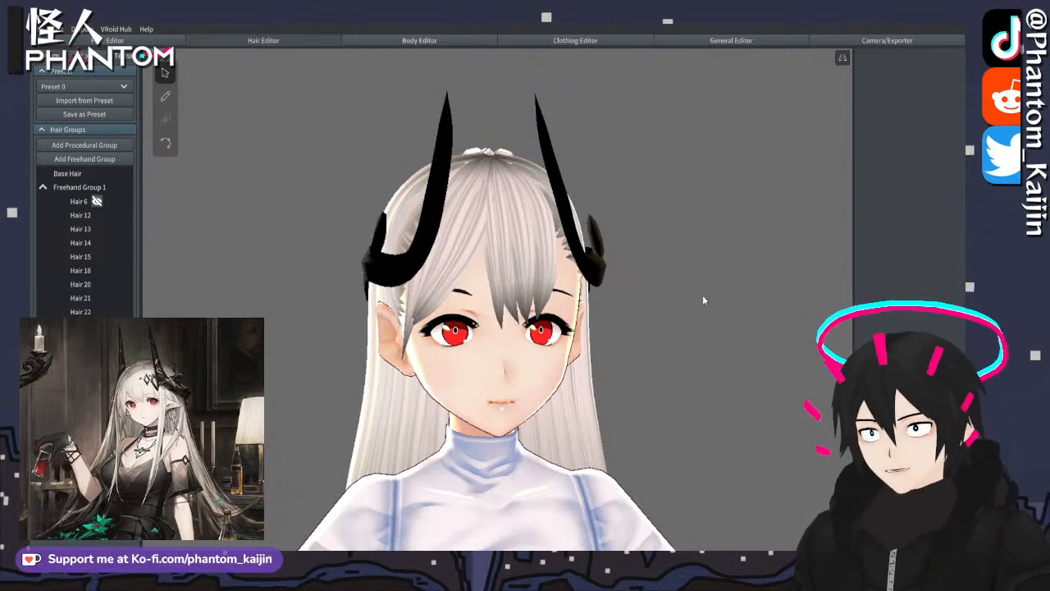
right_drag(703, 301, 644, 258)
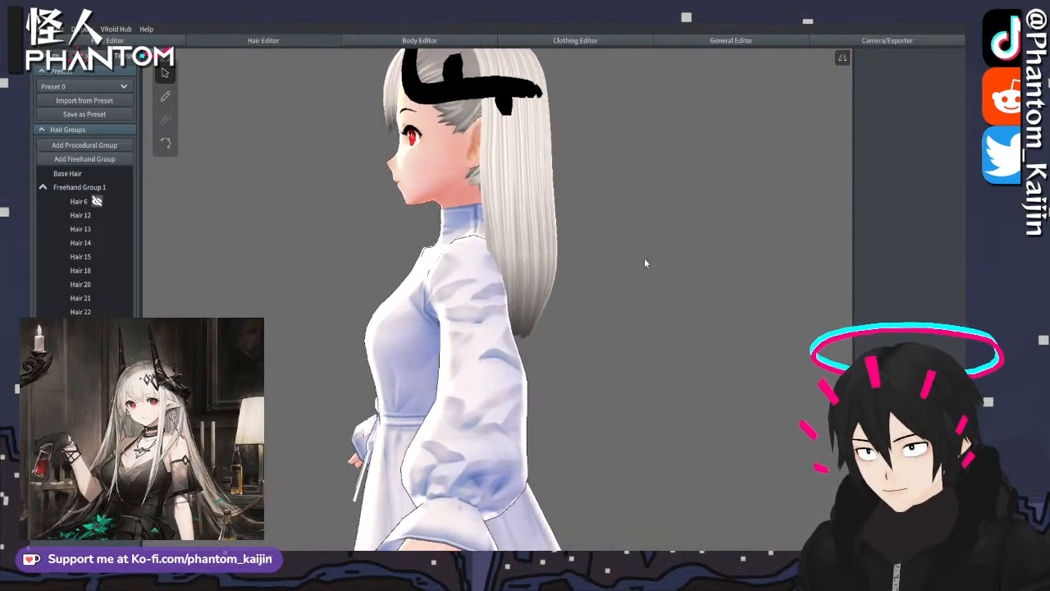
click(497, 214)
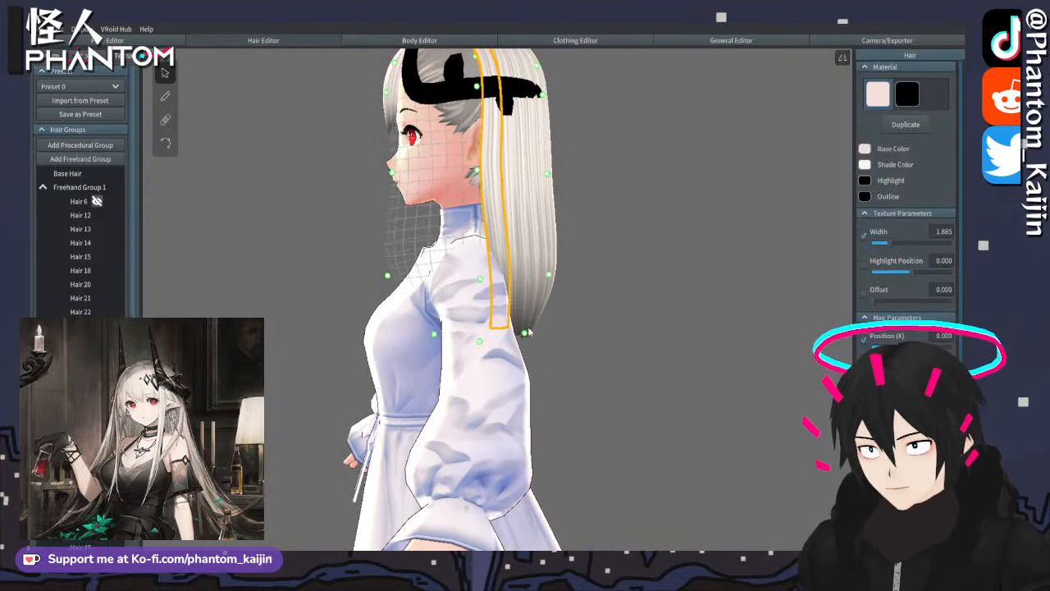
drag(526, 332, 545, 337)
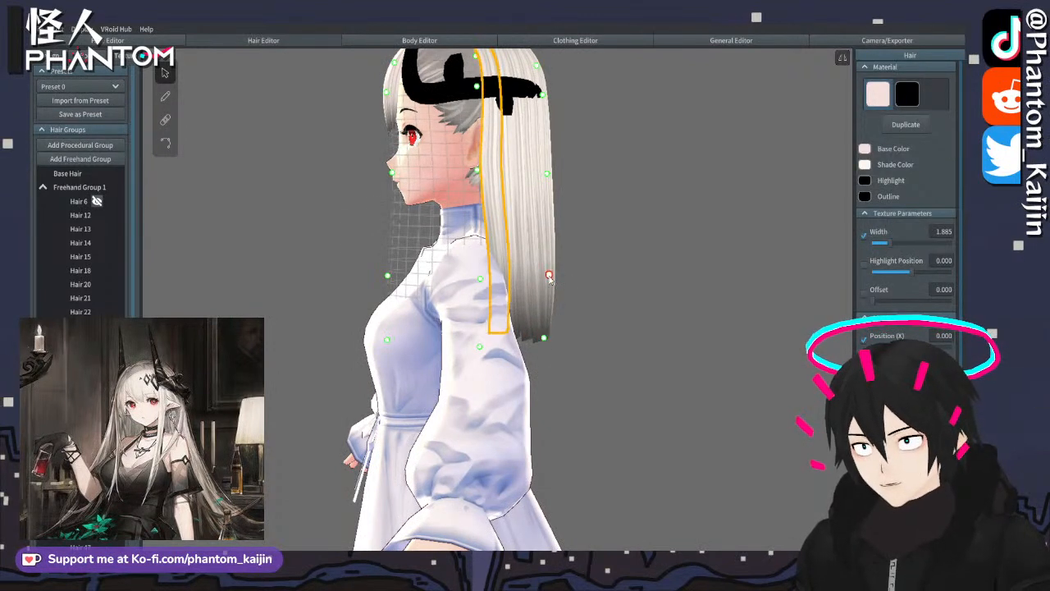
drag(549, 277, 570, 277)
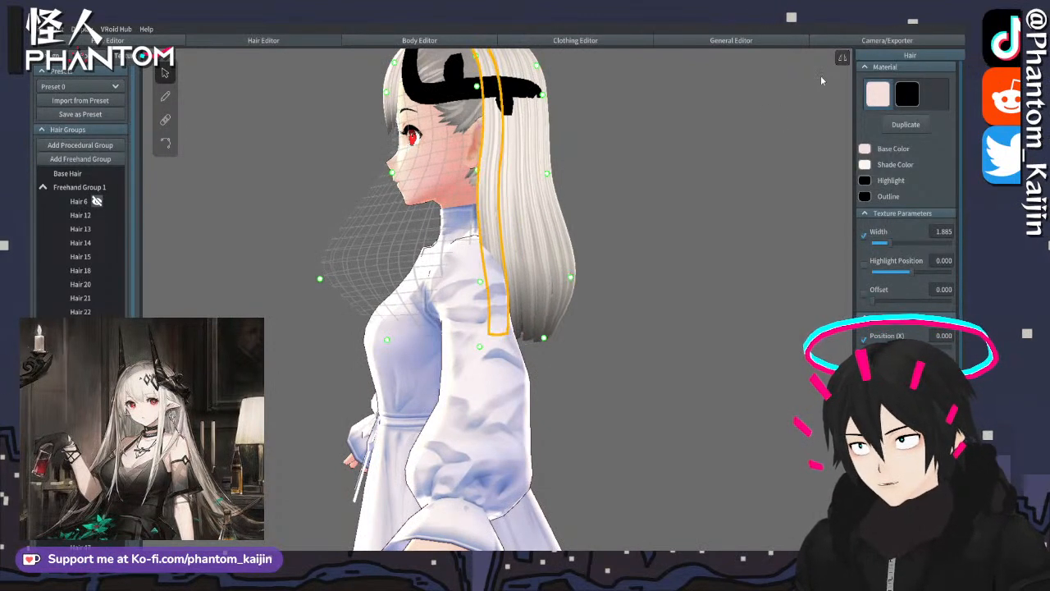
key(ctrl+z)
key(ctrl+z)
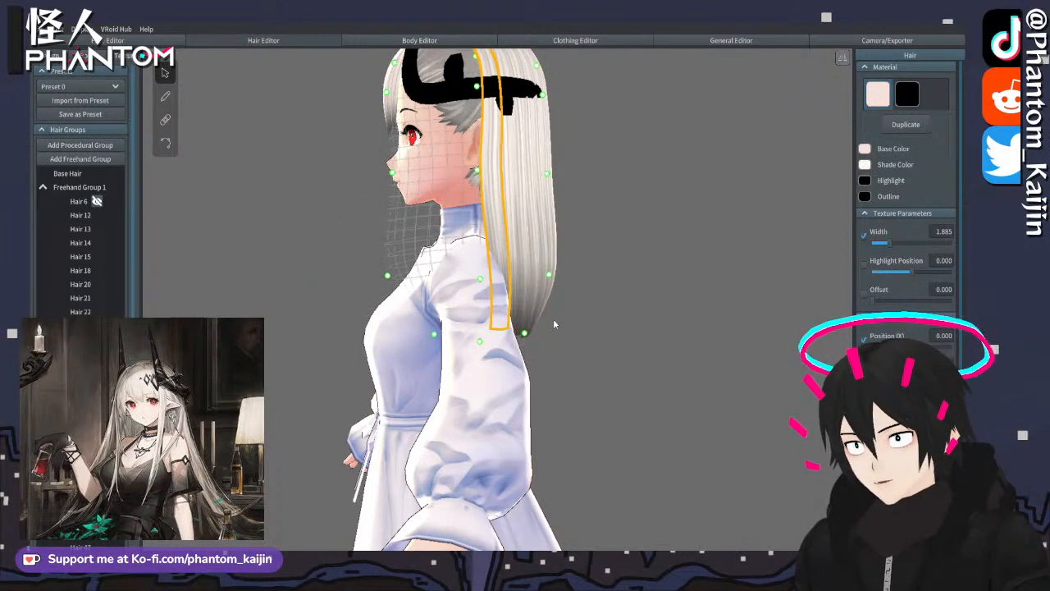
- Flare the long hair outward over the shoulders by moving its two lowest rows of guide points, and clear the selection
drag(524, 333, 541, 334)
drag(549, 275, 570, 284)
right_drag(517, 297, 562, 298)
drag(561, 287, 570, 285)
key(ctrl+z)
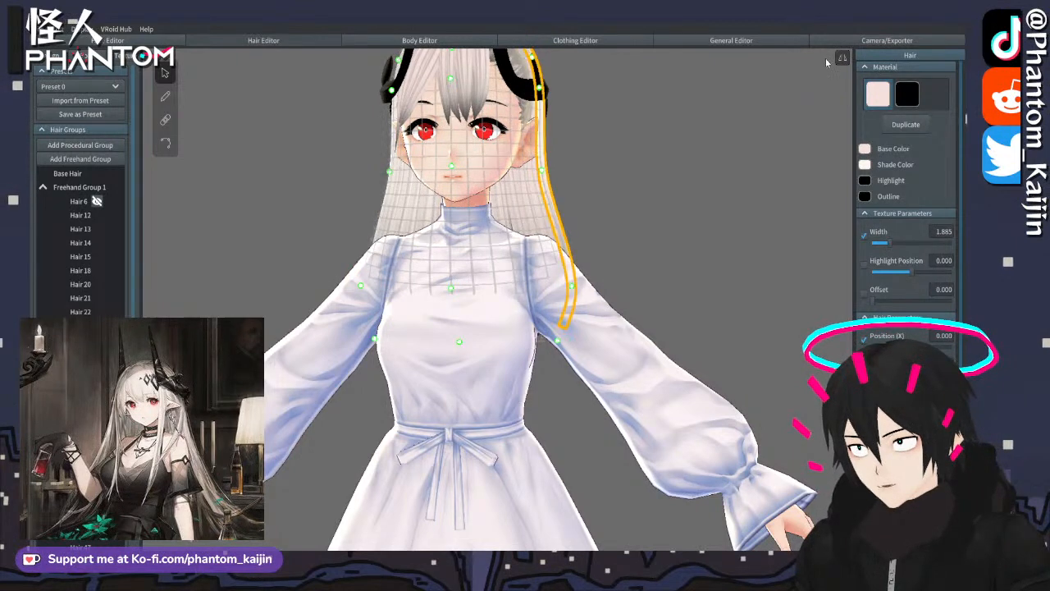
click(752, 96)
- Examine the flared long hair and the horns from the front and from slight angles
middle_drag(622, 169, 627, 209)
mouse_move(627, 209)
right_down()
mouse_move(681, 211)
mouse_move(642, 209)
right_up()
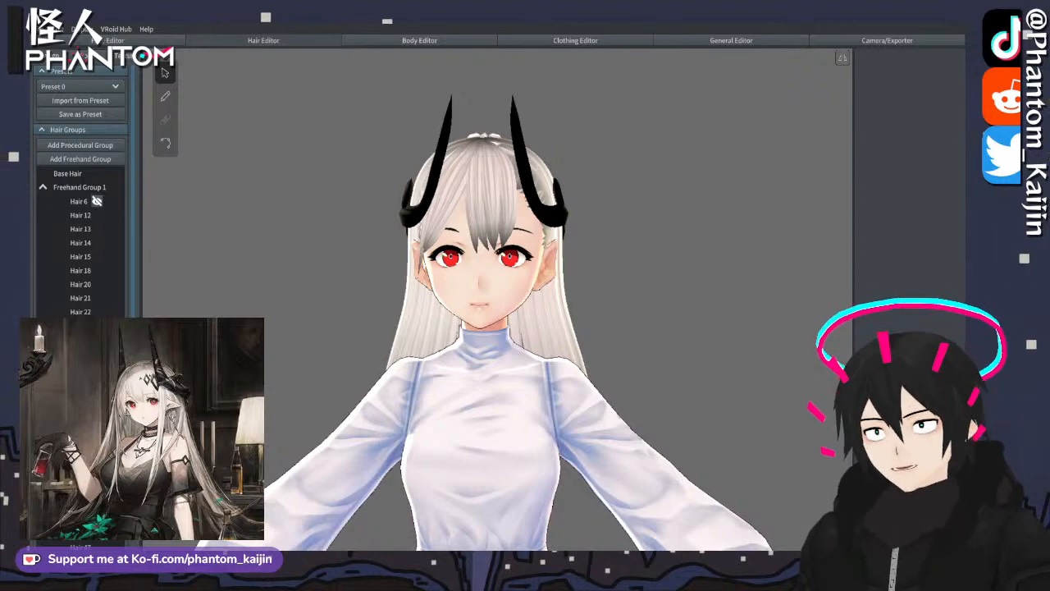
middle_drag(655, 274, 623, 242)
right_drag(599, 236, 605, 235)
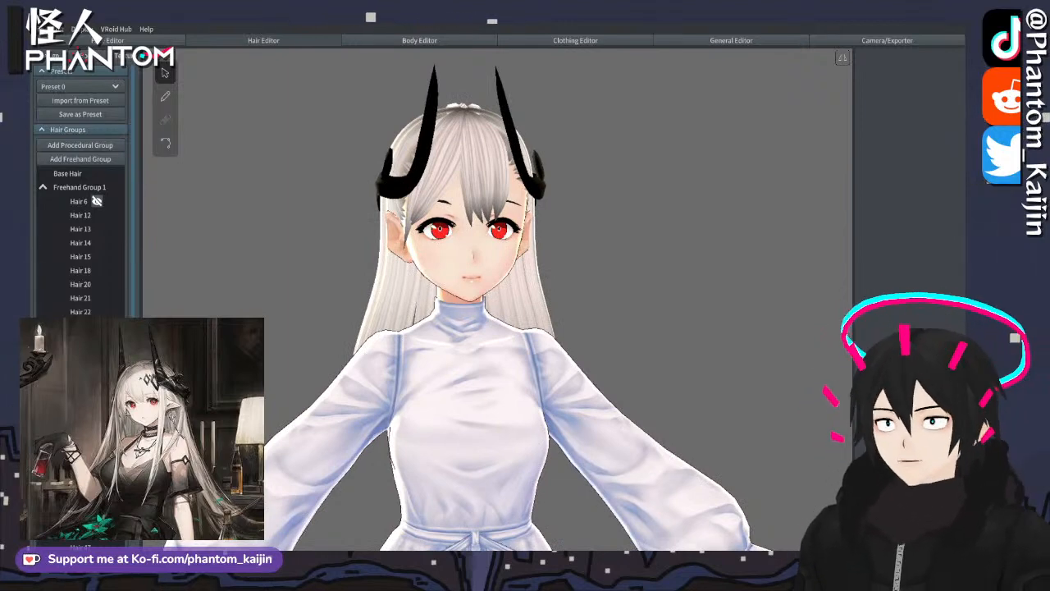
right_drag(598, 243, 650, 267)
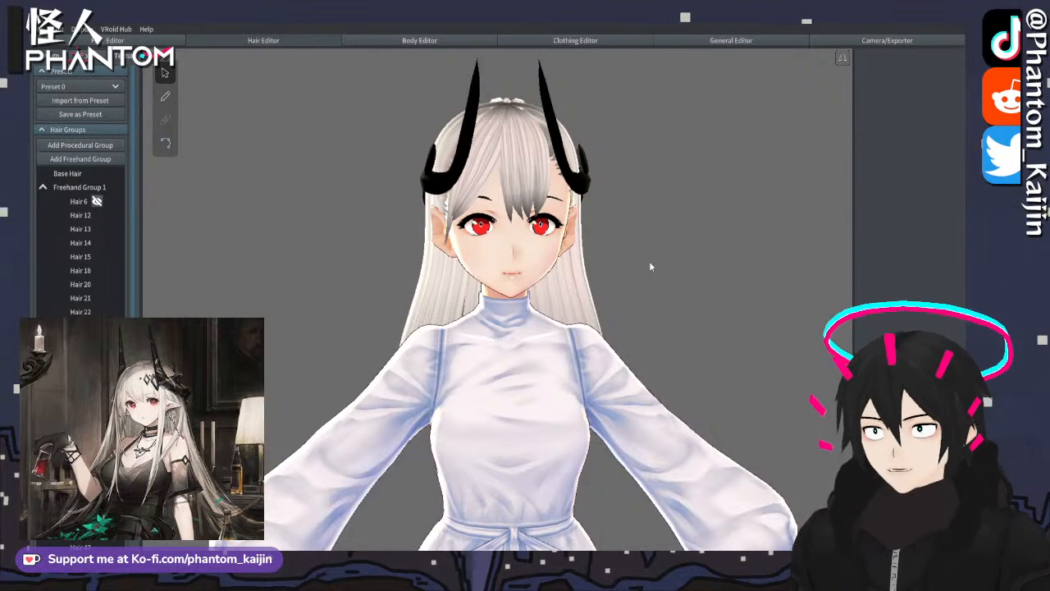
scroll(598, 217, up, 5)
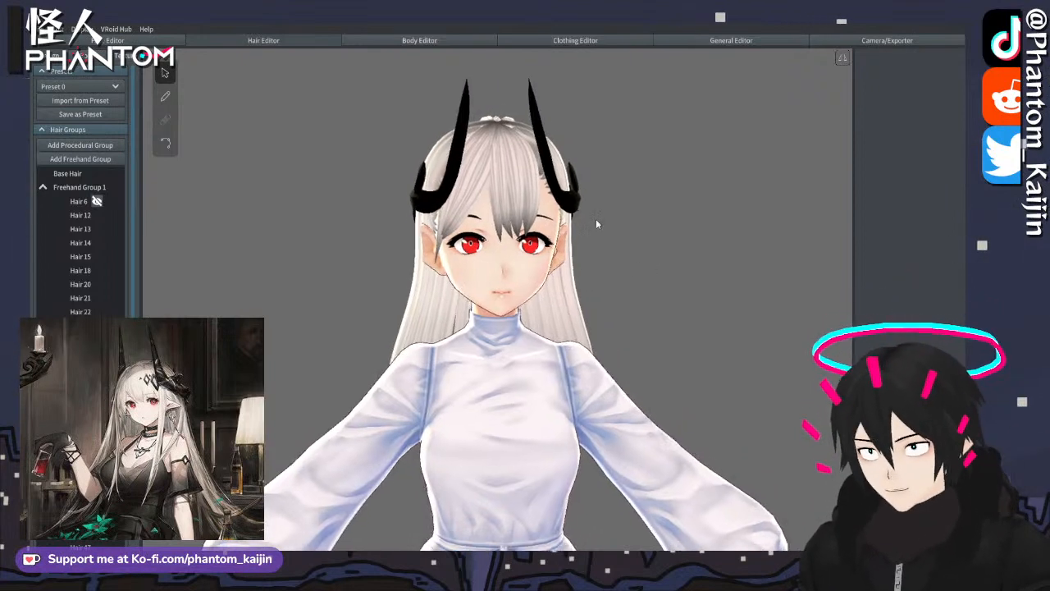
scroll(618, 256, up, 3)
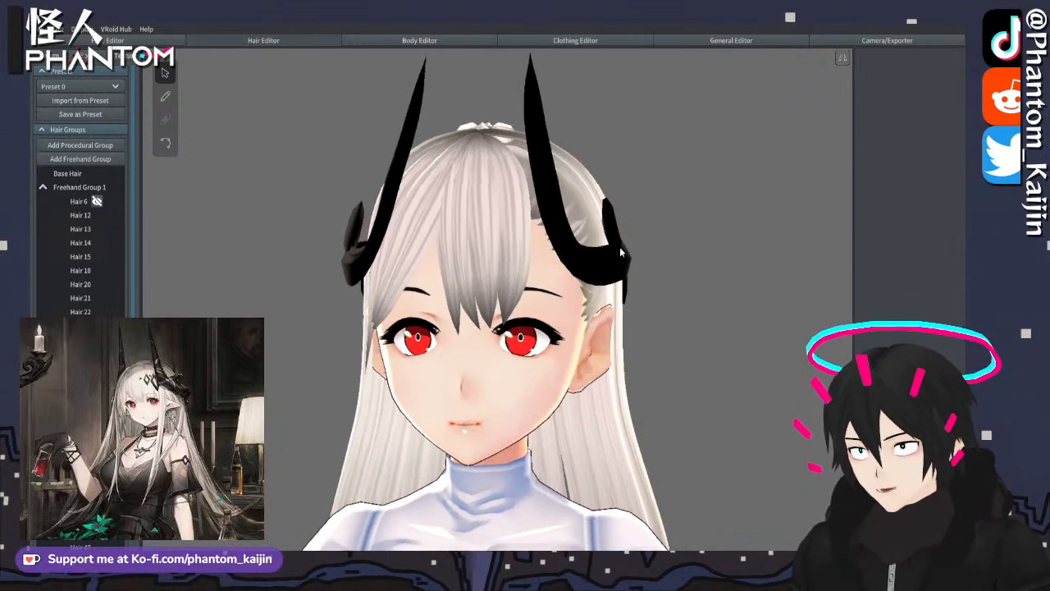
- Delete the four small strands on top of the head, Hair 15, Hair 14, Hair 13 and Hair 12, from Freehand Group 1
right_drag(620, 247, 513, 218)
click(513, 217)
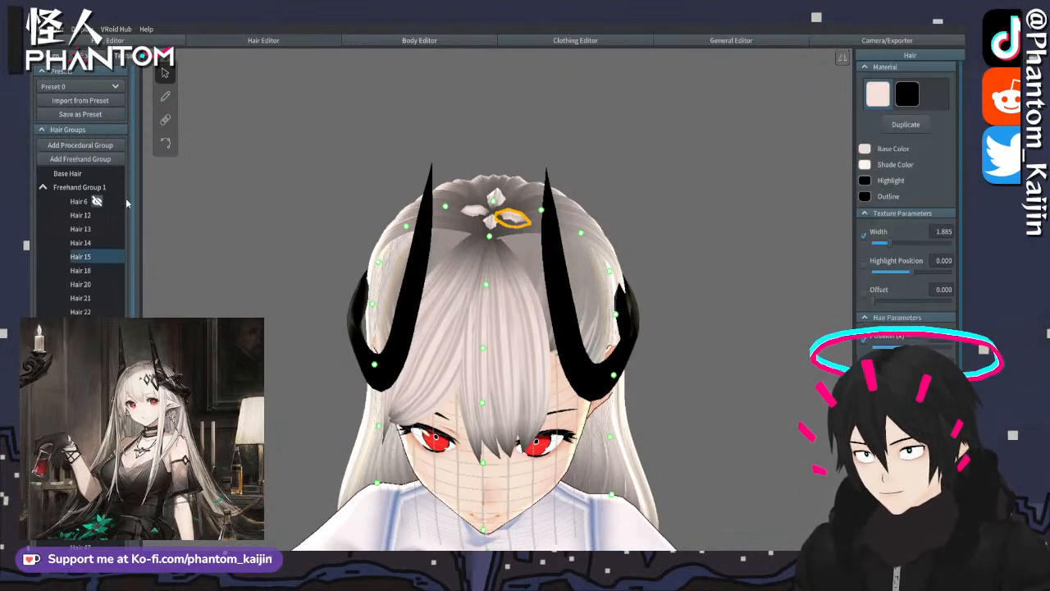
right_click(86, 258)
click(104, 322)
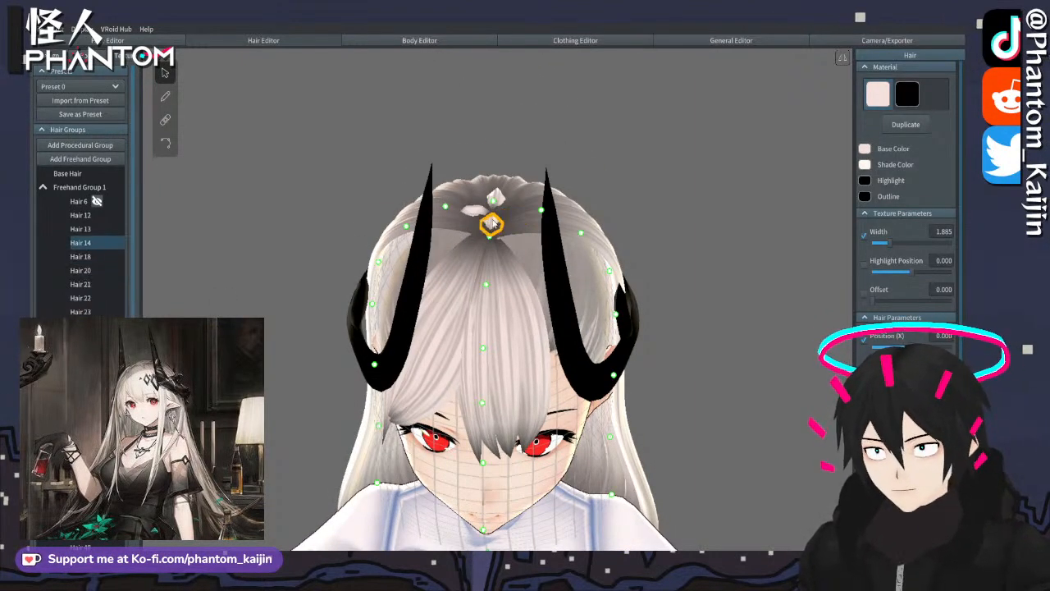
right_click(85, 243)
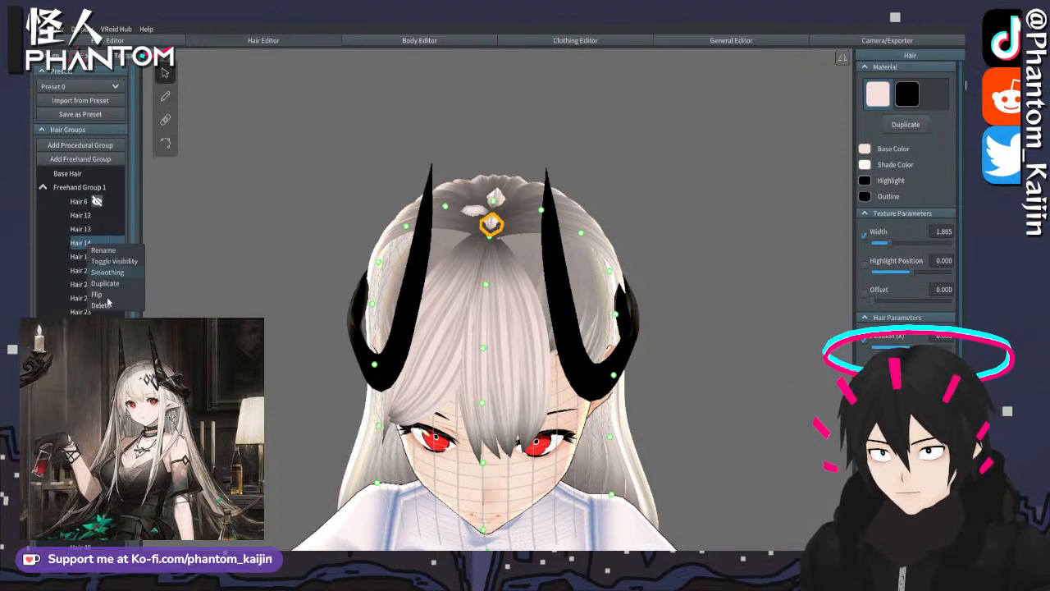
click(102, 302)
right_click(86, 229)
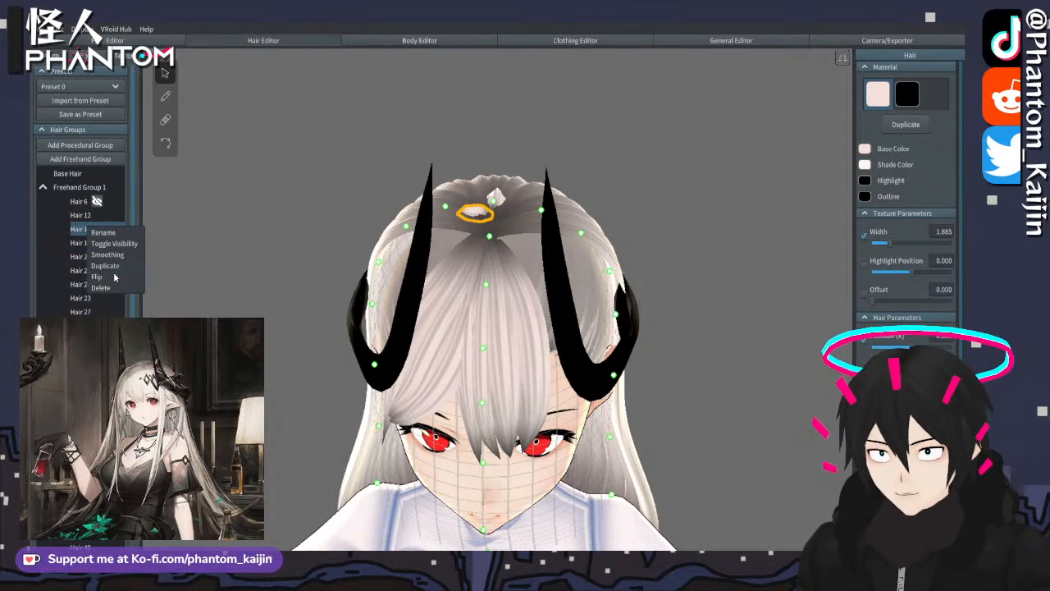
click(101, 288)
right_click(86, 215)
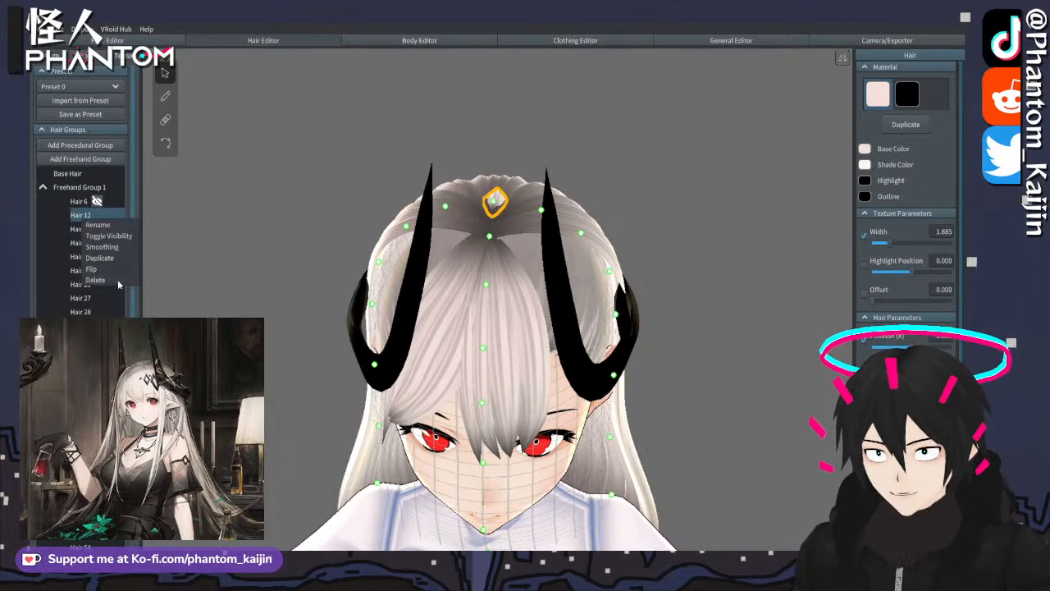
click(101, 274)
- Delete the hidden strand Hair 6 from Freehand Group 1, and clear the selection
right_drag(273, 304, 291, 279)
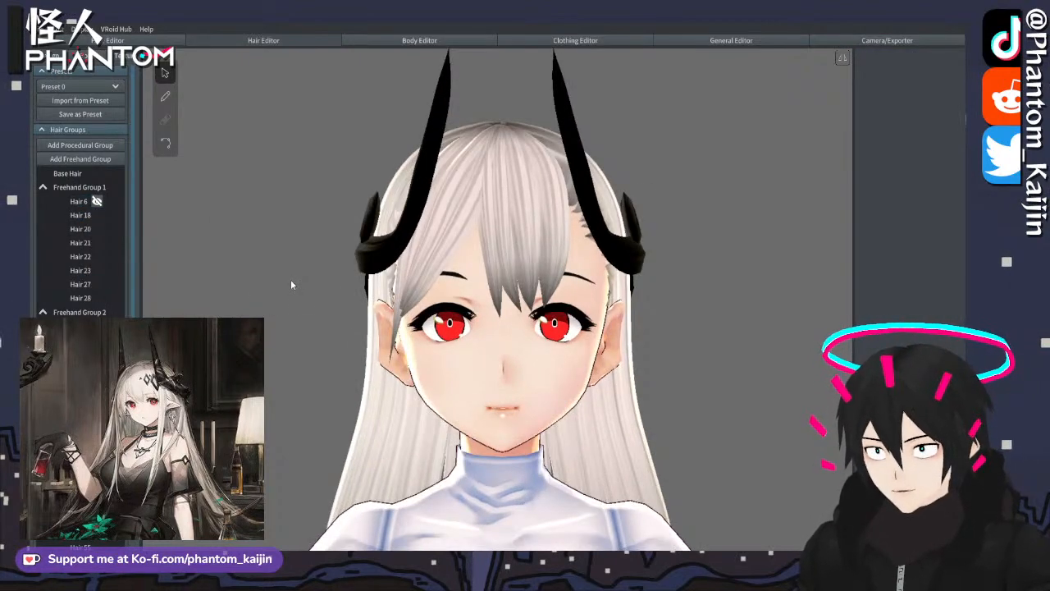
middle_drag(494, 415, 407, 277)
right_drag(406, 281, 500, 292)
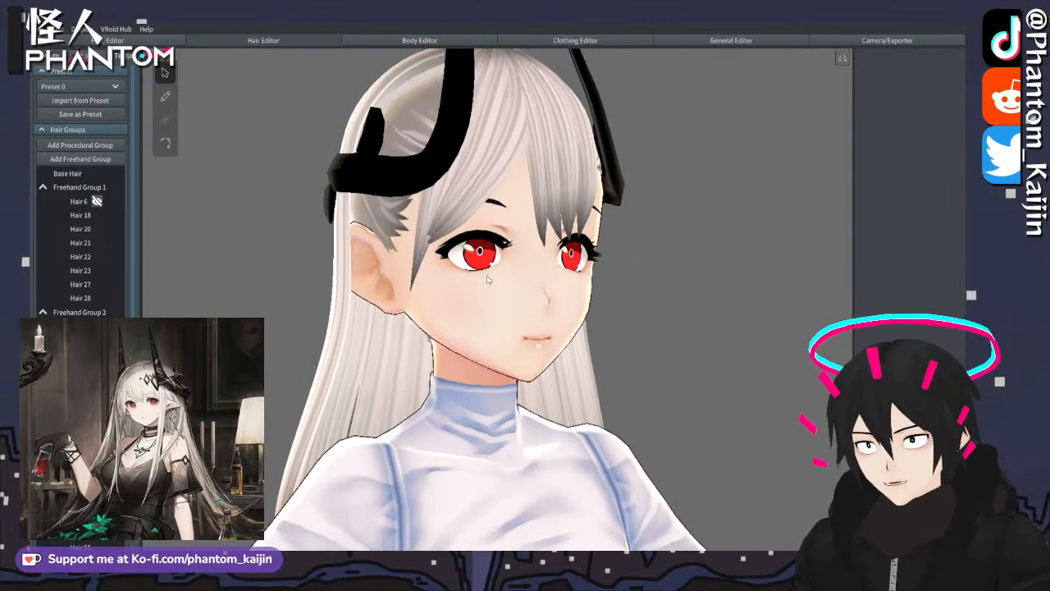
mouse_move(564, 287)
right_down()
mouse_move(569, 305)
mouse_move(588, 298)
mouse_move(585, 289)
mouse_move(639, 294)
right_up()
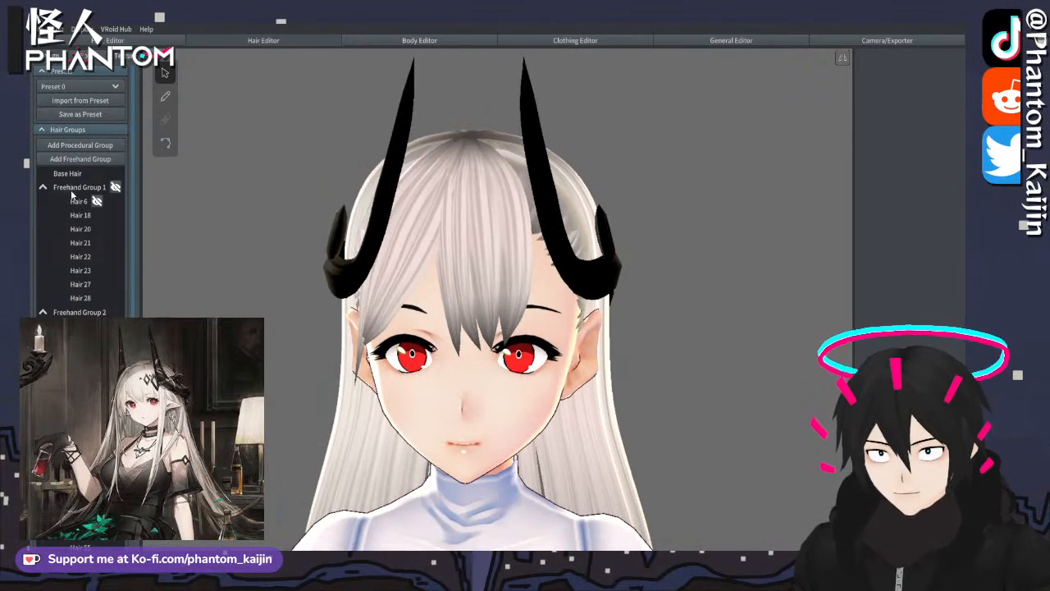
scroll(487, 276, down, 5)
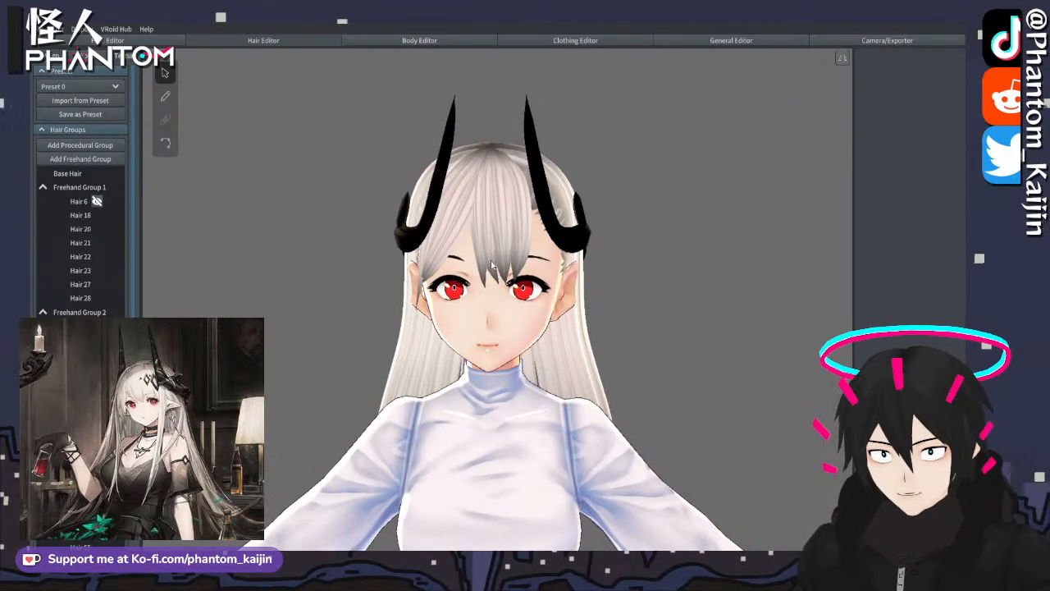
mouse_move(492, 265)
right_down()
mouse_move(471, 264)
mouse_move(517, 265)
mouse_move(500, 271)
right_up()
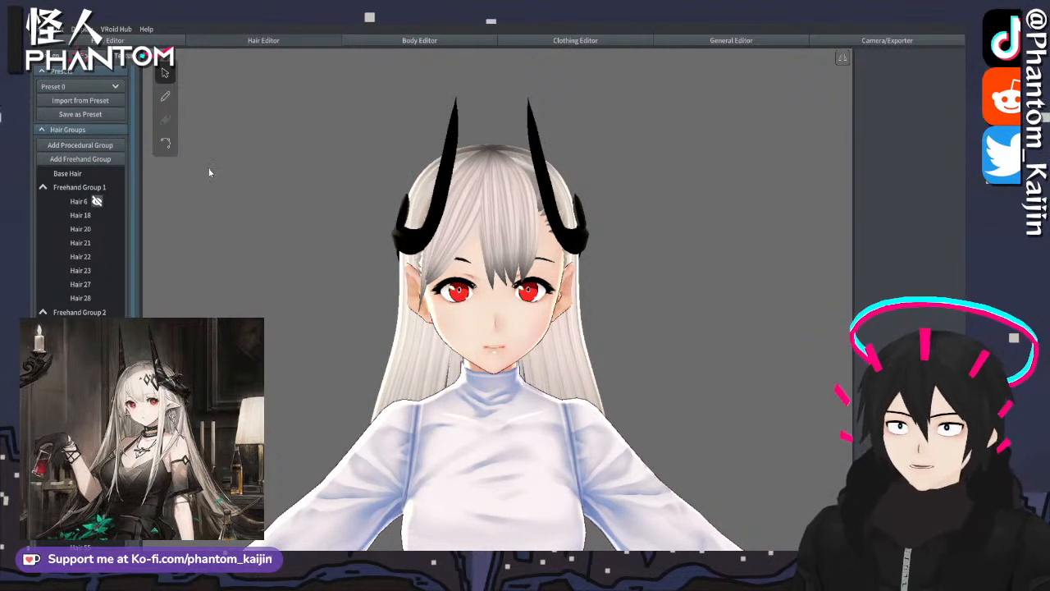
click(89, 203)
right_click(90, 204)
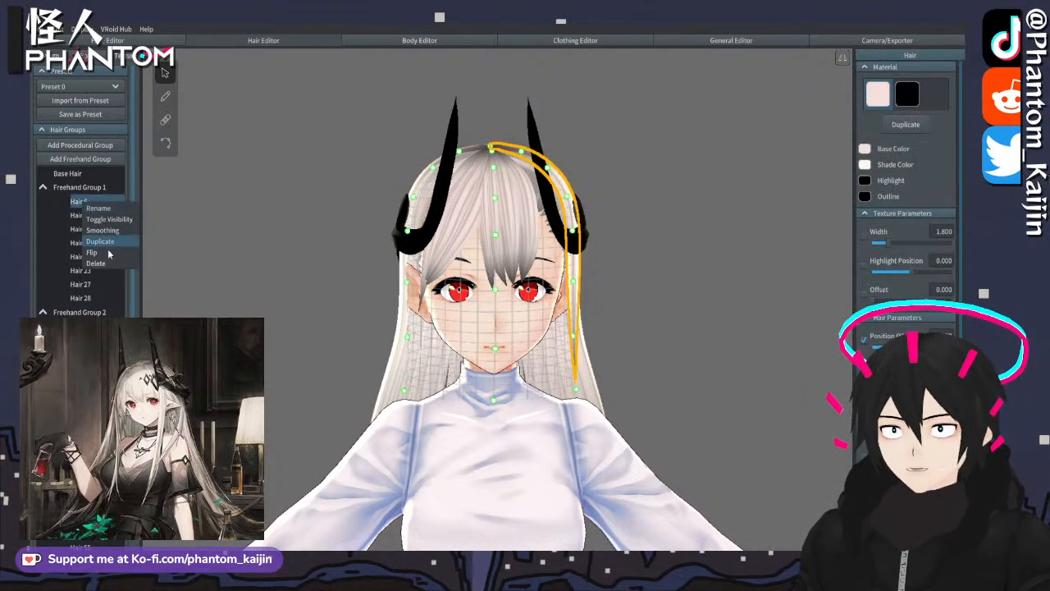
click(97, 261)
click(711, 267)
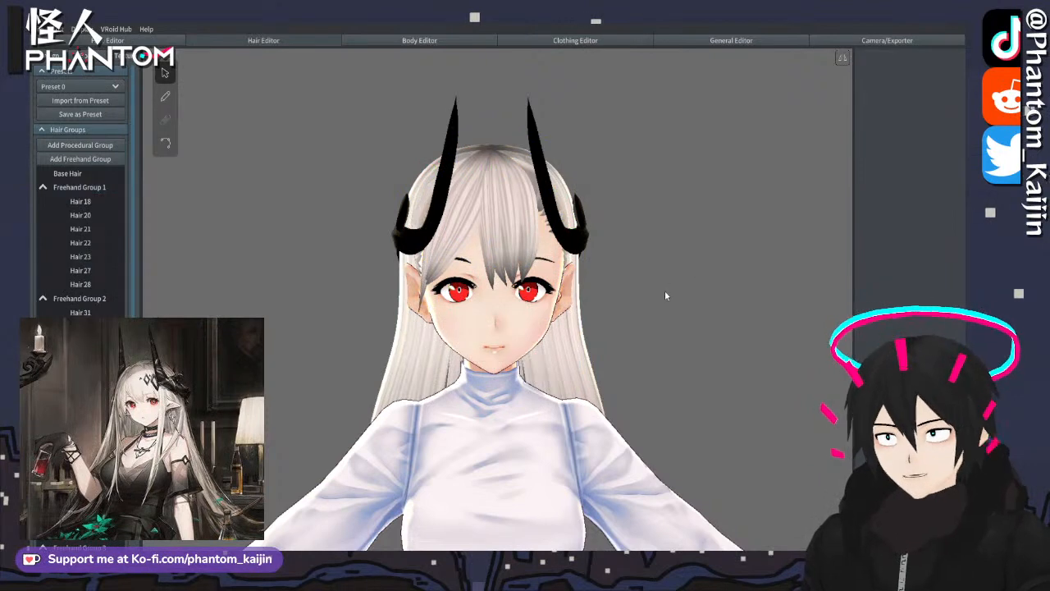
- In Freehand Group 1, draw a long face-framing strand down the character's left side with the hair brush
middle_drag(667, 305, 663, 283)
click(165, 100)
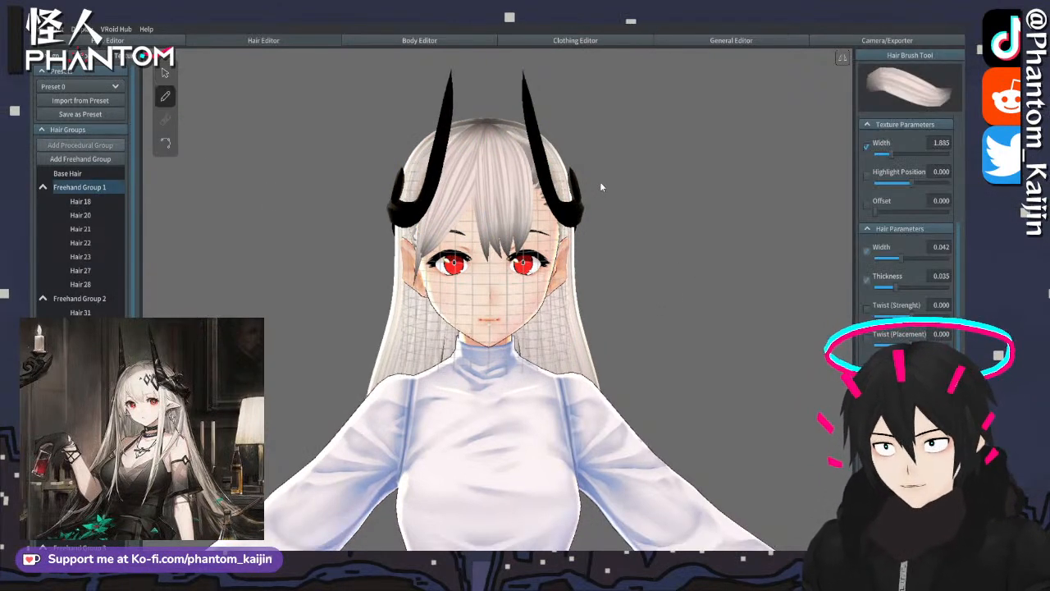
right_drag(600, 182, 588, 187)
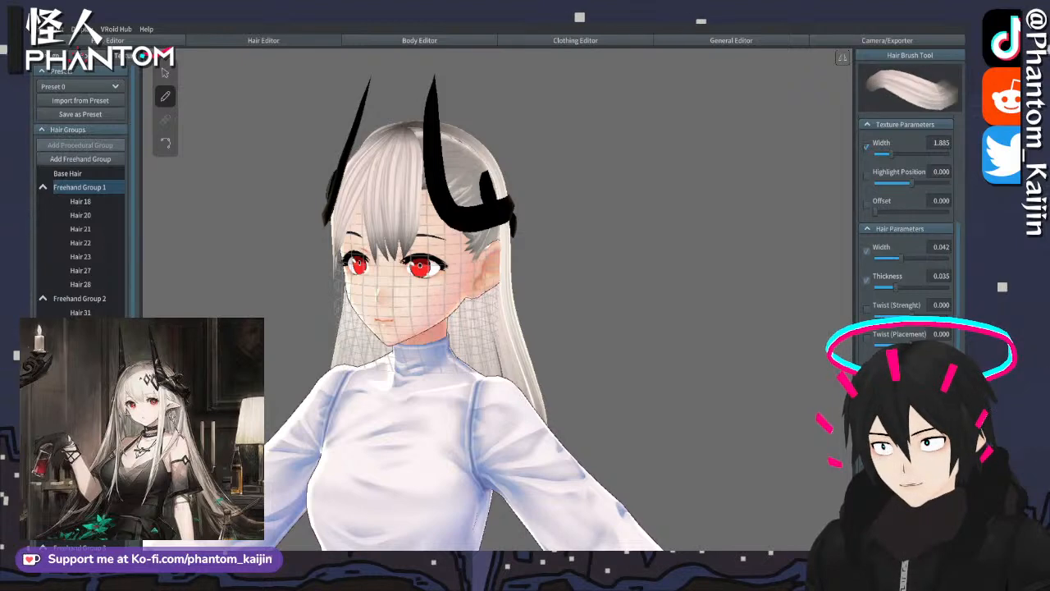
middle_drag(566, 234, 563, 233)
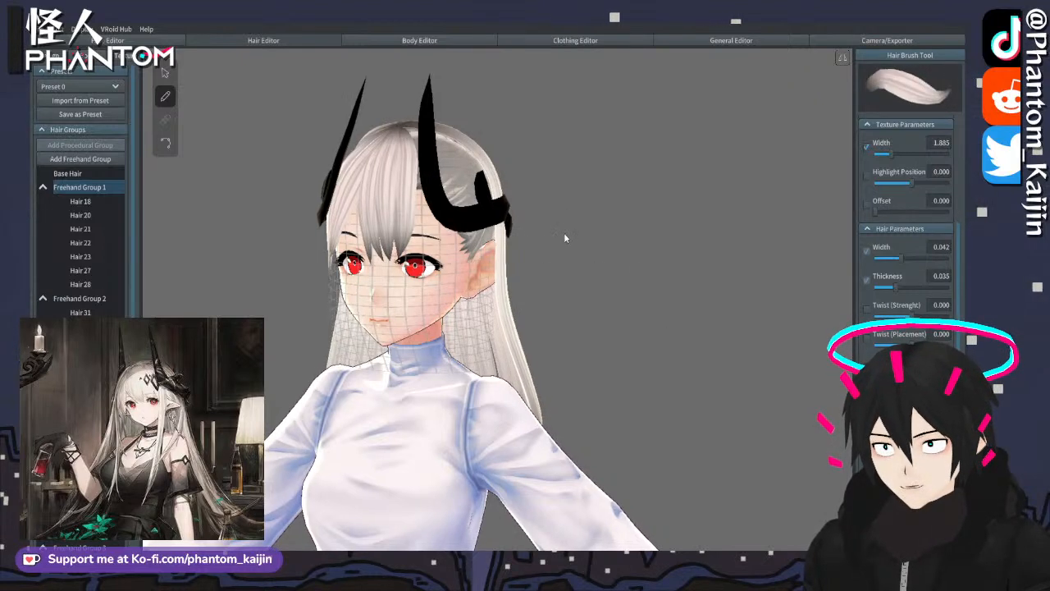
right_drag(557, 165, 613, 175)
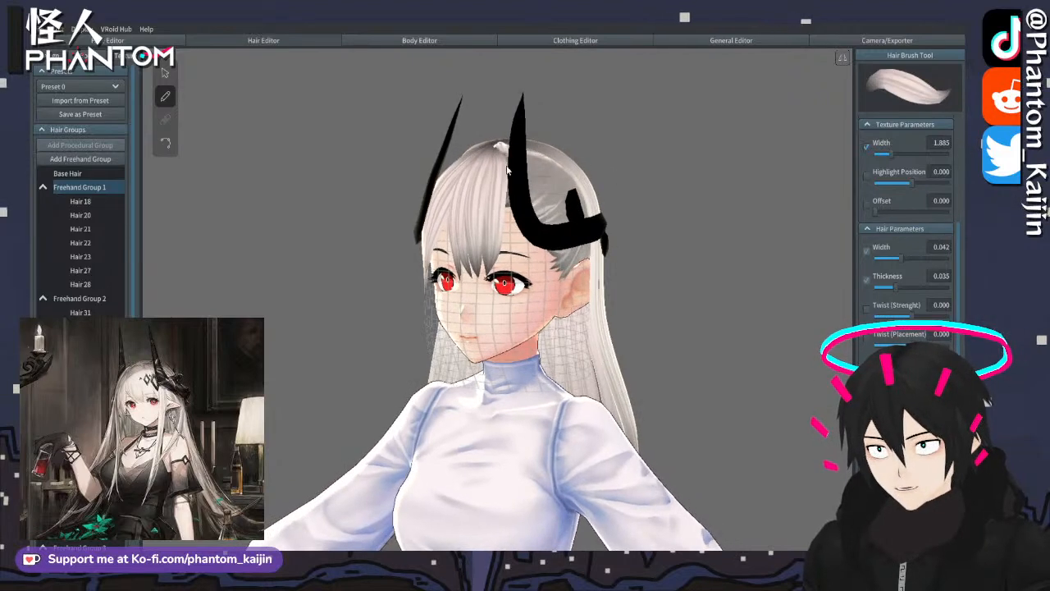
drag(524, 239, 539, 388)
right_drag(540, 388, 581, 318)
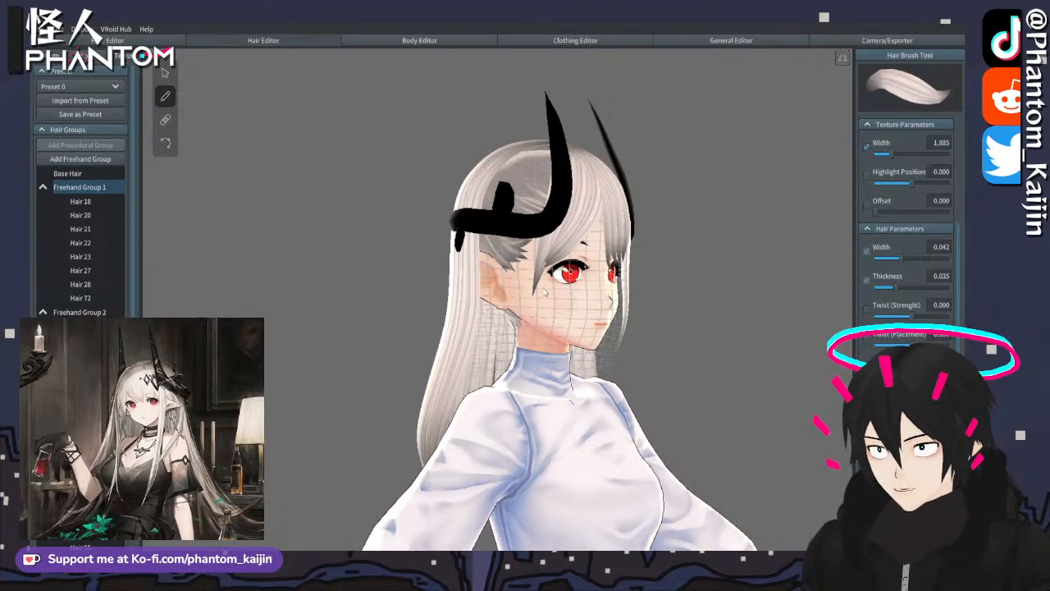
- Undo the long face-framing strand in Freehand Group 1 and add a new freehand group, checking how its guide mesh surrounds the face
mouse_move(605, 296)
right_down()
mouse_move(635, 261)
mouse_move(653, 266)
right_up()
key(ctrl+z)
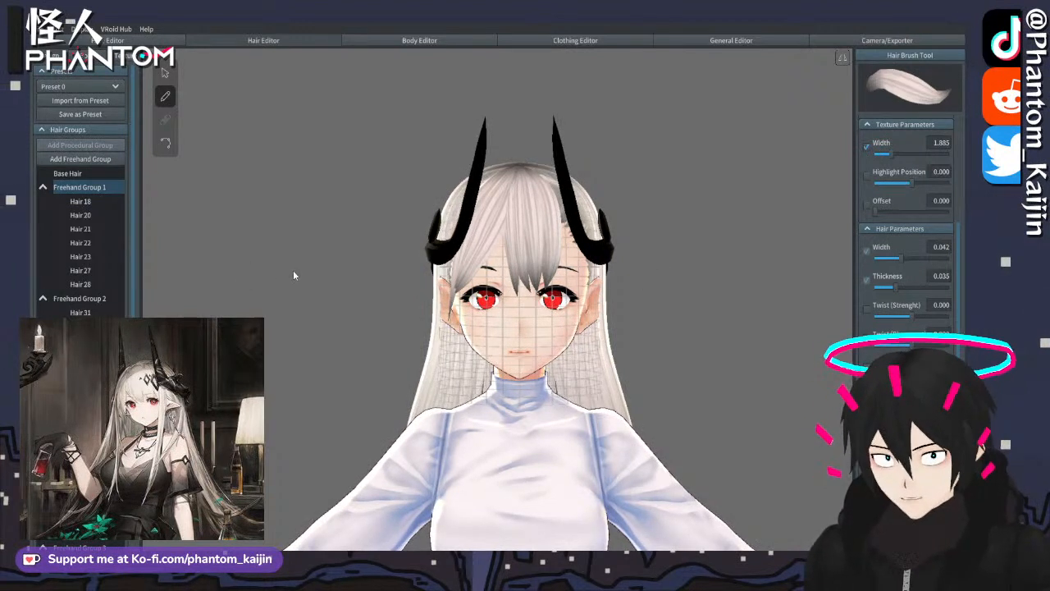
click(66, 162)
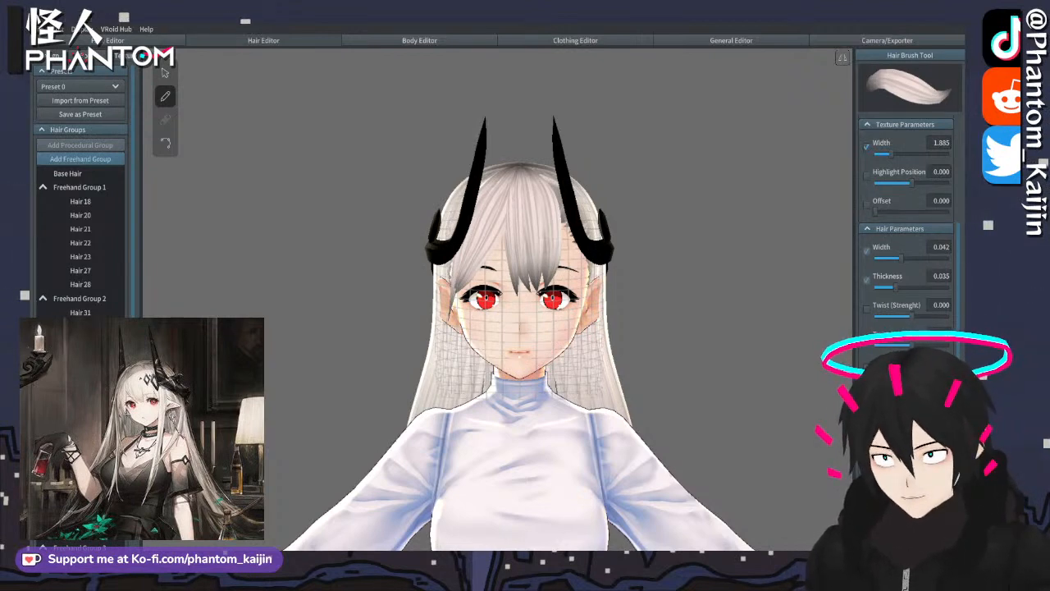
mouse_move(722, 306)
right_down()
mouse_move(534, 306)
mouse_move(563, 306)
mouse_move(460, 271)
right_up()
click(164, 72)
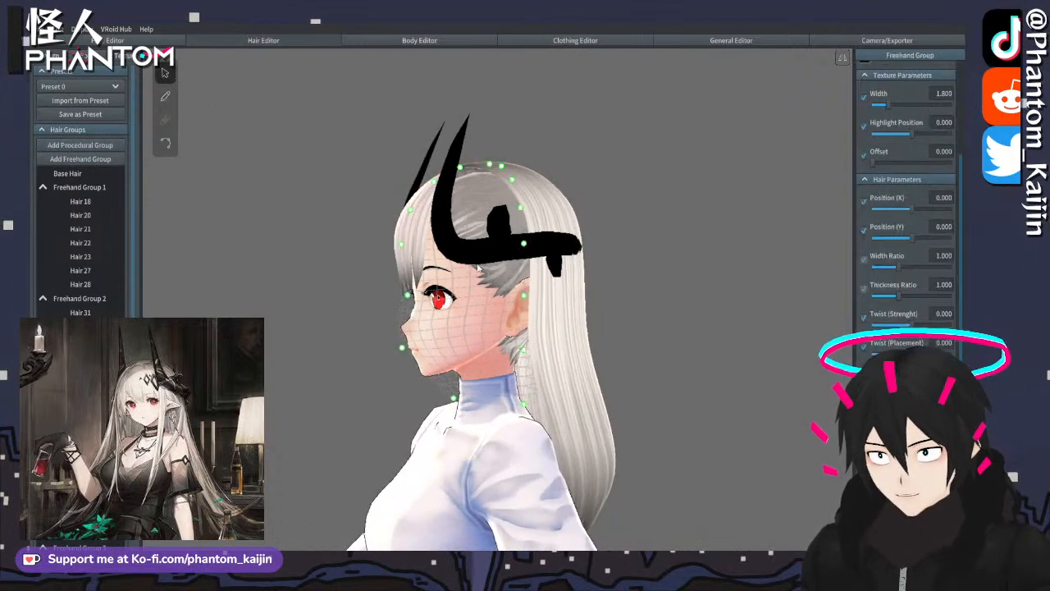
right_drag(507, 343, 459, 369)
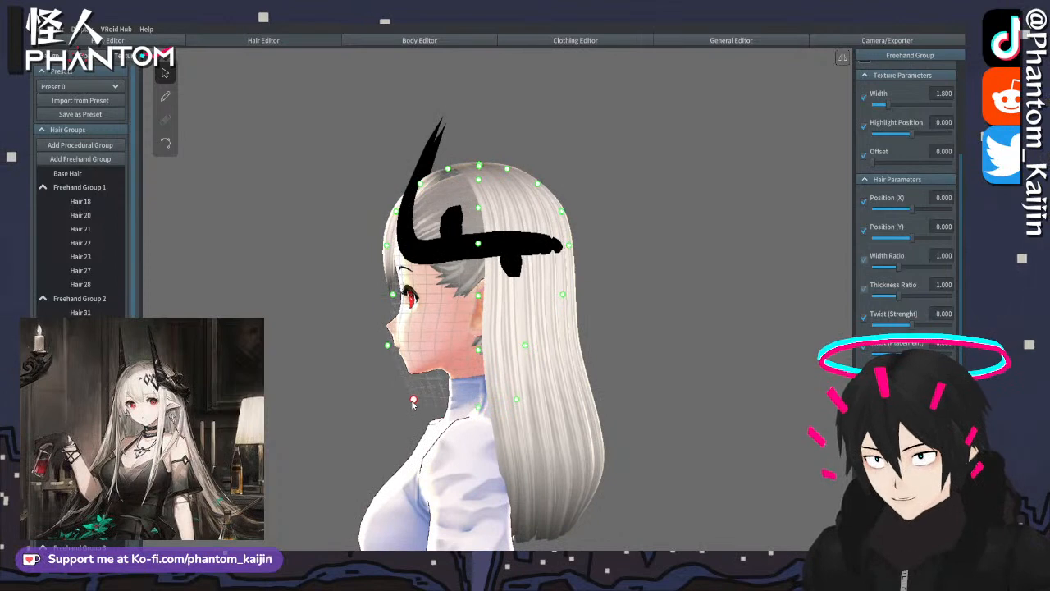
right_drag(404, 398, 447, 397)
right_drag(402, 298, 268, 184)
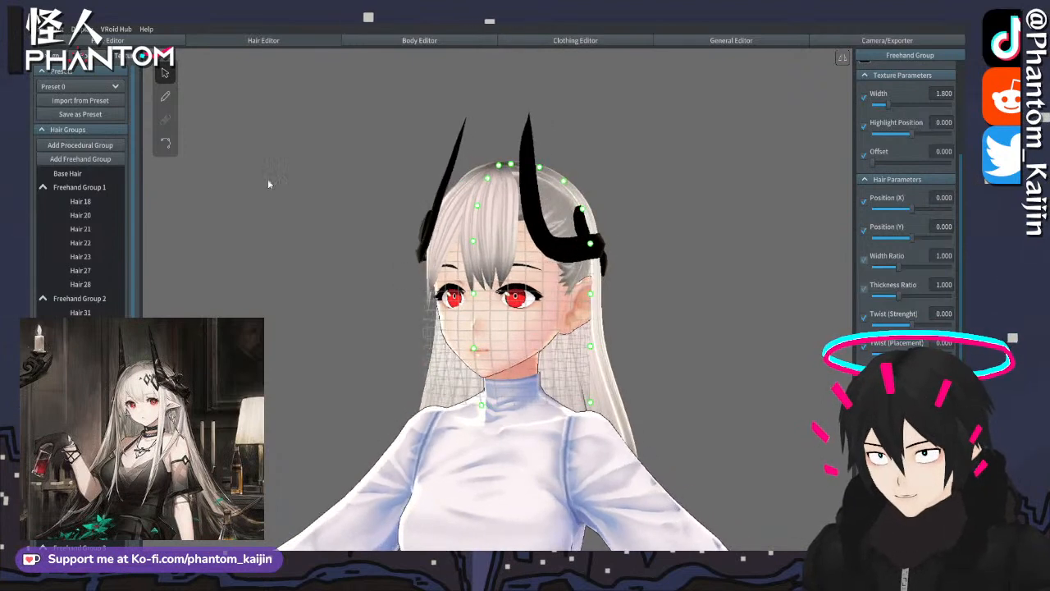
- Try to draw a long face-framing strand down the character's left side in the new freehand group
click(164, 97)
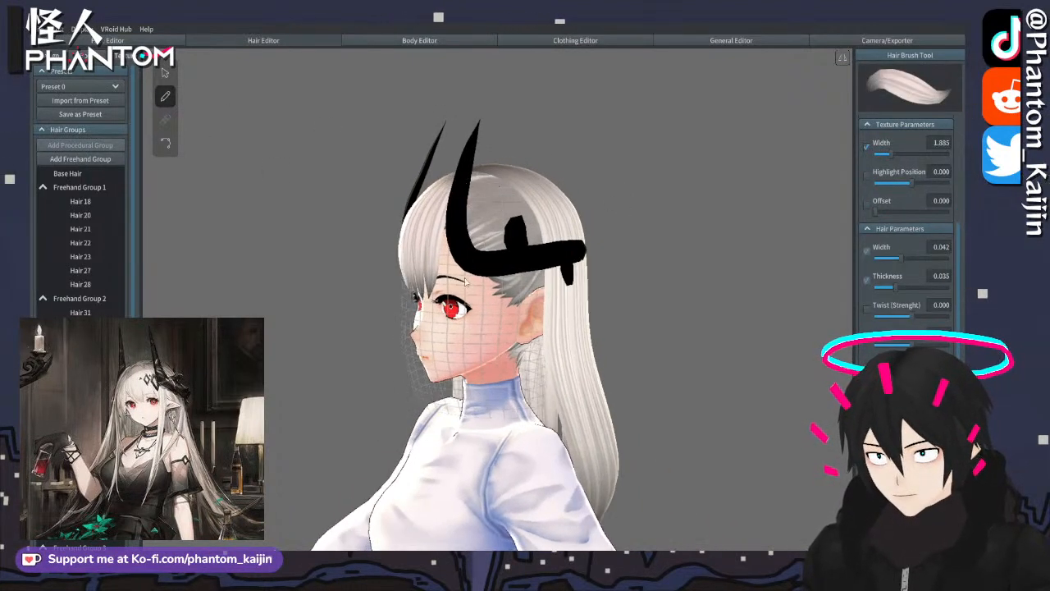
right_drag(486, 178, 472, 195)
drag(469, 238, 470, 427)
right_drag(470, 427, 494, 419)
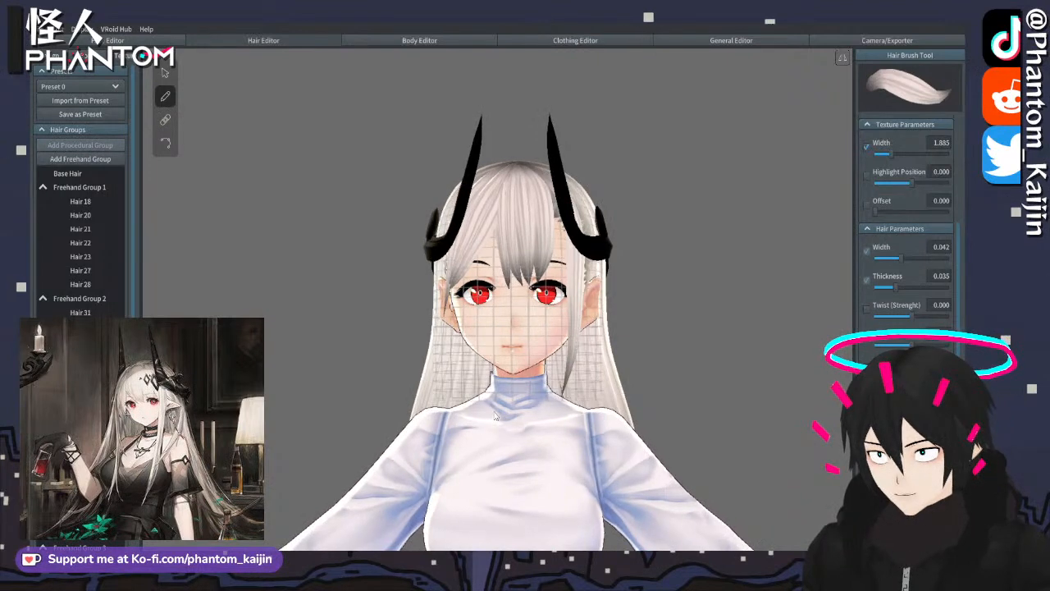
right_drag(627, 298, 518, 233)
right_drag(480, 181, 481, 187)
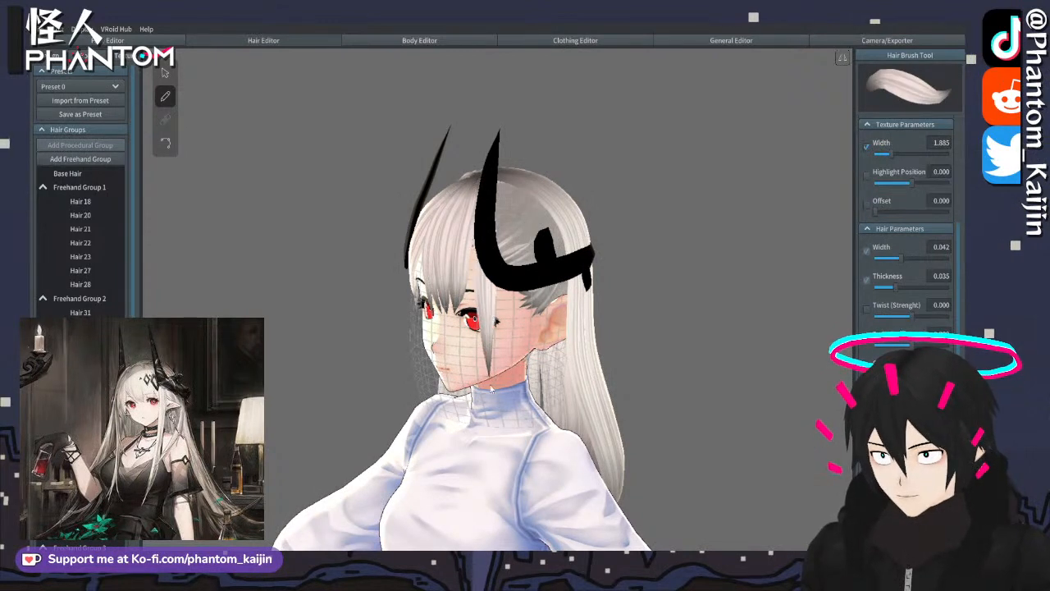
right_drag(486, 385, 515, 410)
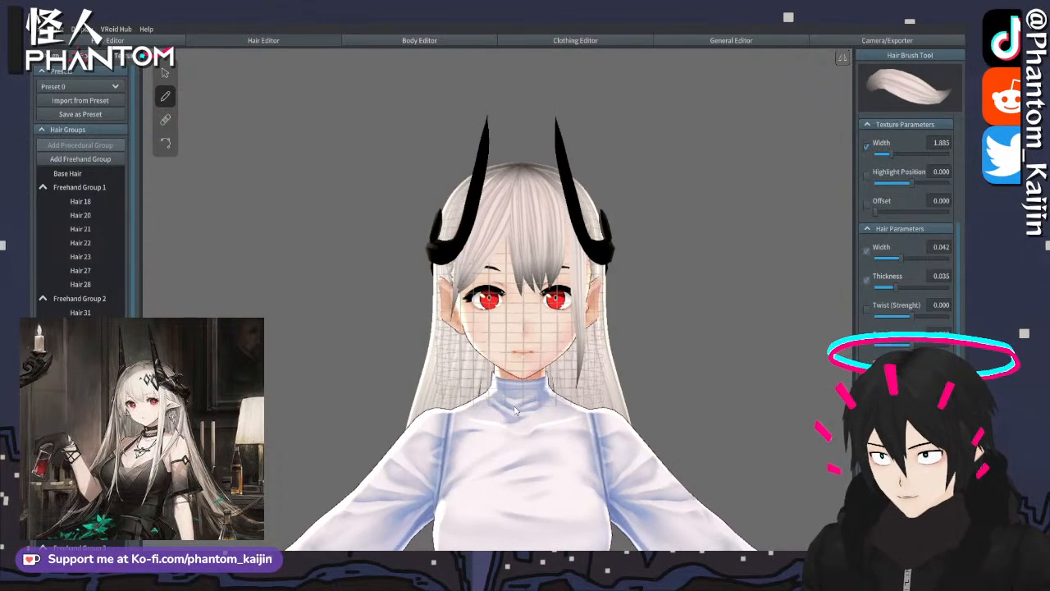
right_drag(776, 124, 745, 134)
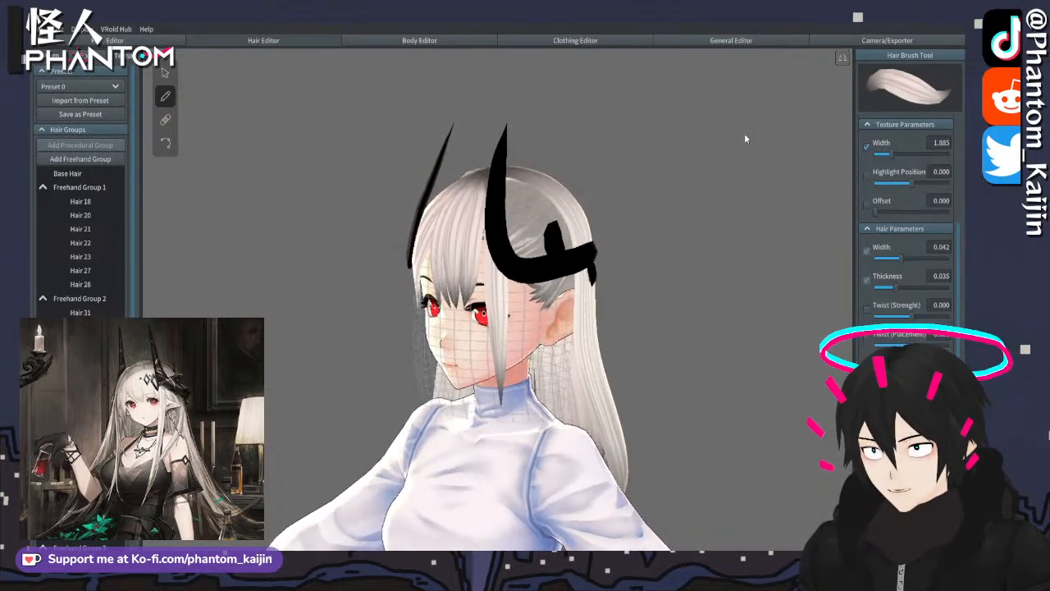
key(ctrl+z)
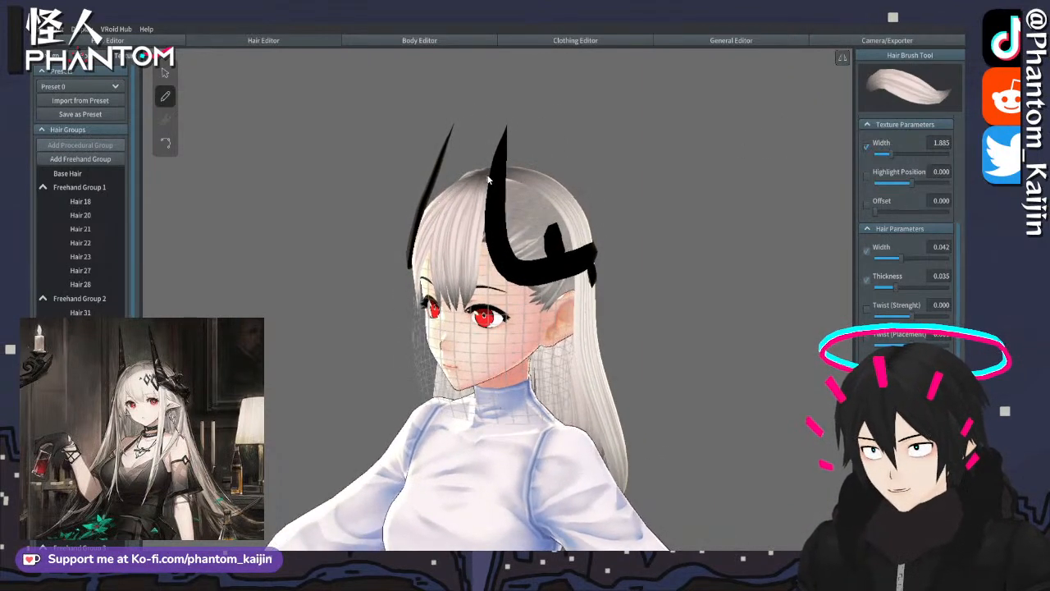
- Try to draw the long face-framing strand beside the eye again, starting near the top of the head with mirroring on
drag(496, 280, 505, 415)
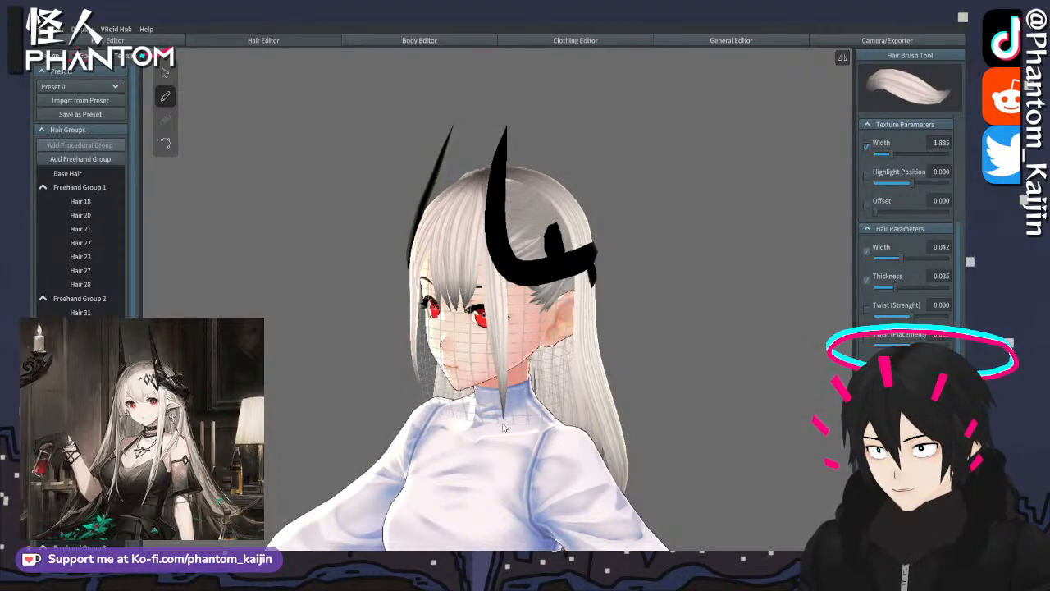
right_drag(505, 414, 595, 328)
right_drag(506, 229, 504, 224)
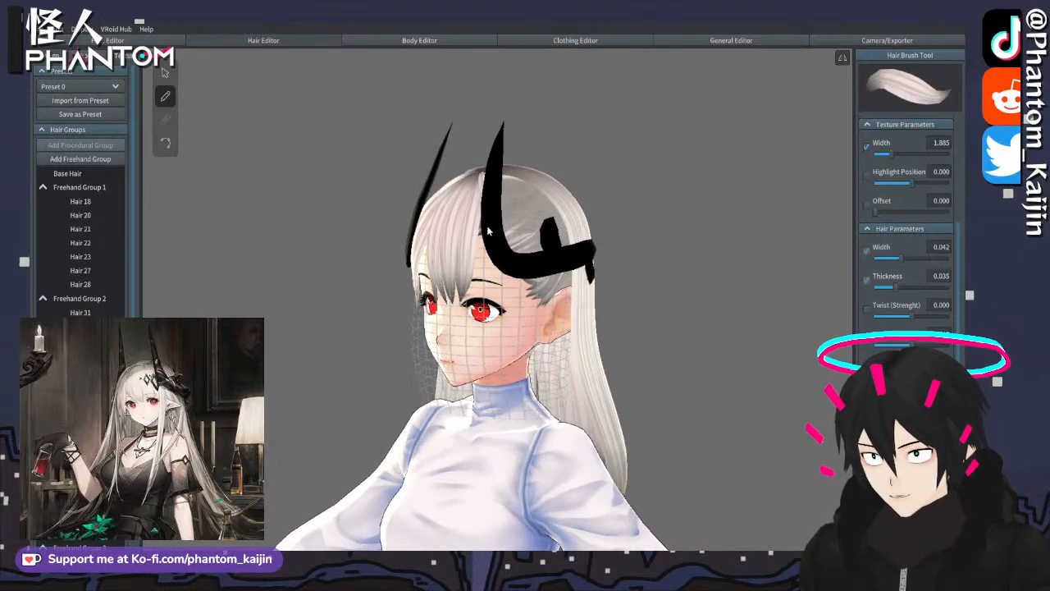
drag(484, 174, 496, 412)
right_drag(496, 412, 541, 383)
right_drag(548, 348, 524, 344)
middle_drag(529, 254, 607, 251)
key(ctrl+z)
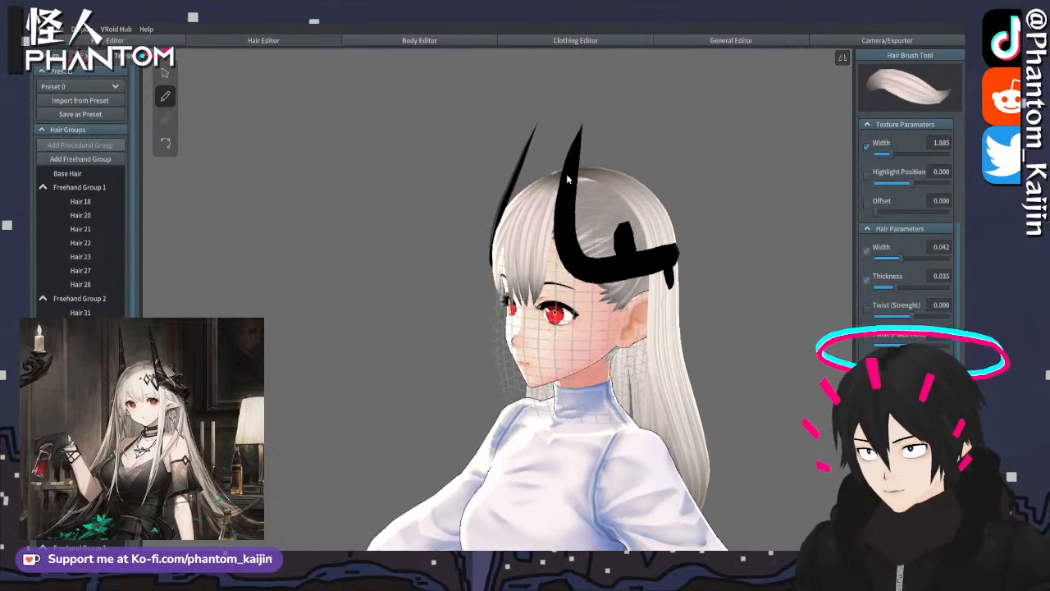
- Draw a mirrored face-framing strand from the crown past the jaw, and lengthen the group's guide mesh down to the shoulders
mouse_move(568, 214)
mouse_down()
mouse_move(578, 238)
mouse_move(572, 411)
mouse_up()
right_drag(573, 411, 599, 413)
scroll(597, 393, up, 3)
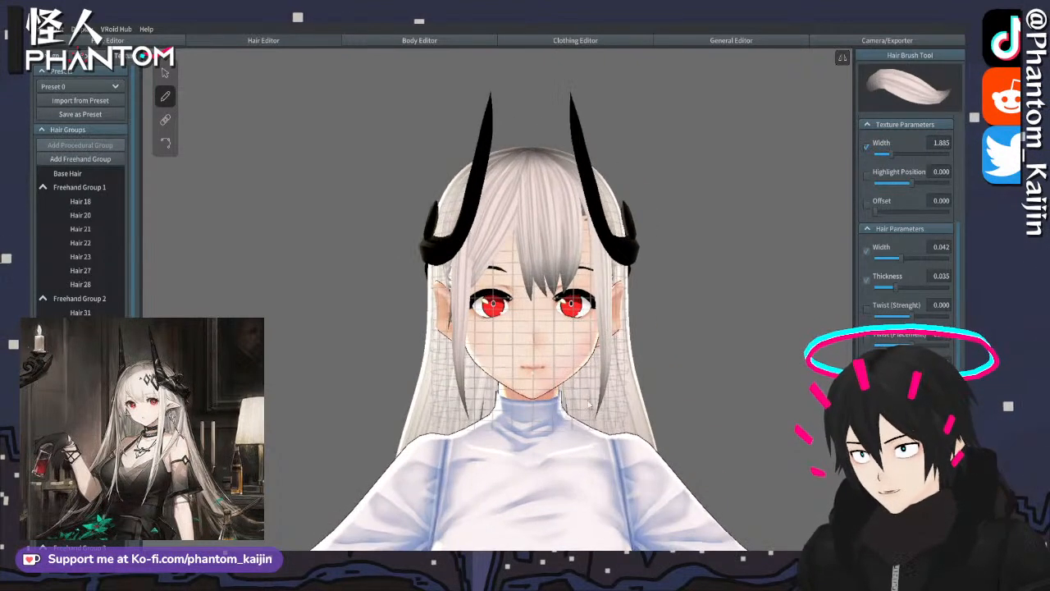
click(165, 73)
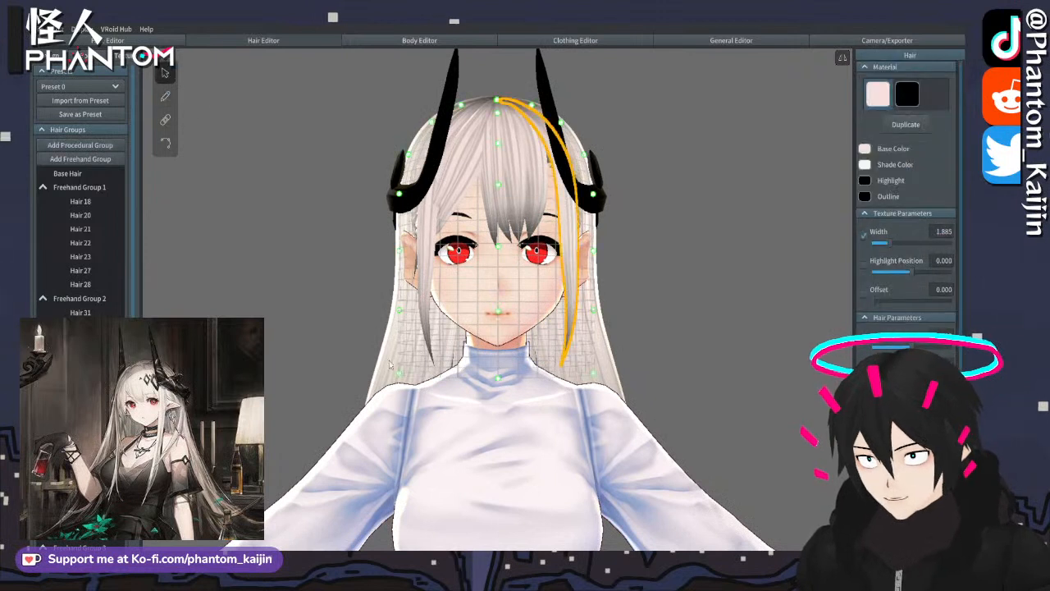
drag(400, 374, 397, 404)
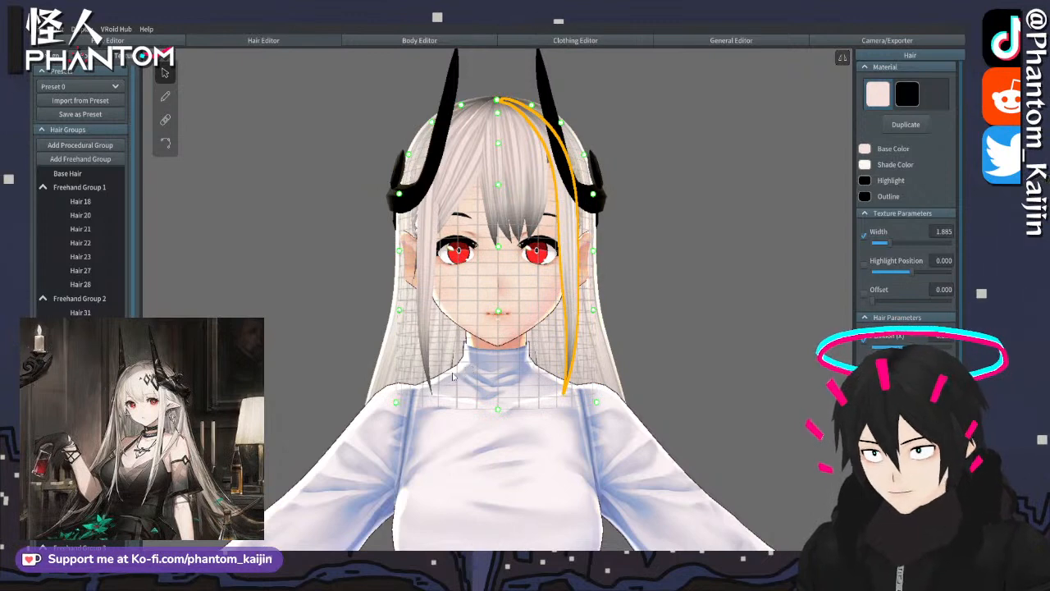
right_drag(440, 404, 246, 415)
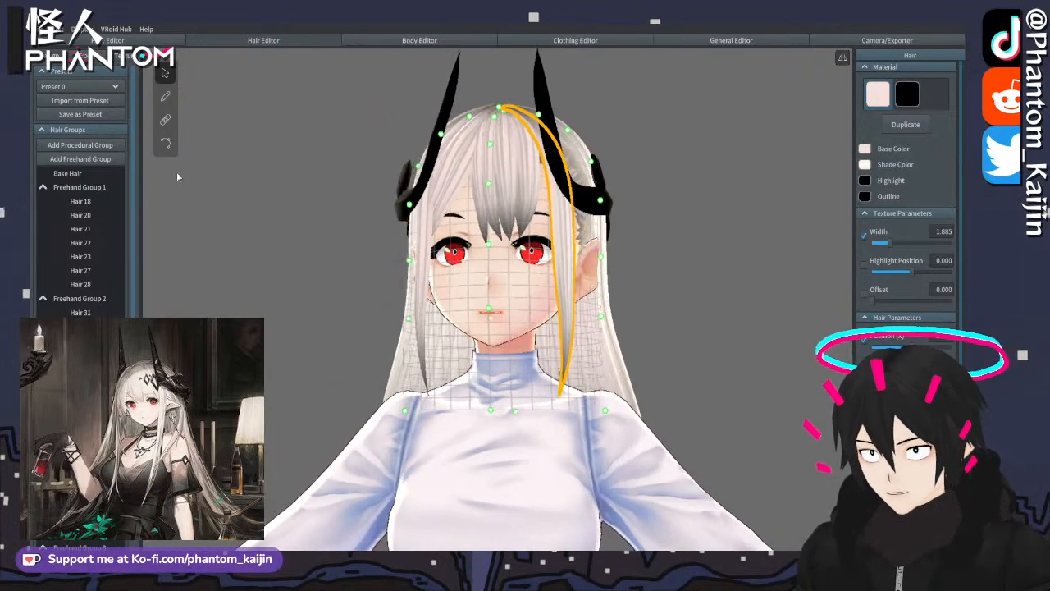
- Draw wide, blunt-ended mirrored strands from the crown down the side of the face behind the face-framing strand
click(169, 97)
right_drag(270, 147, 433, 169)
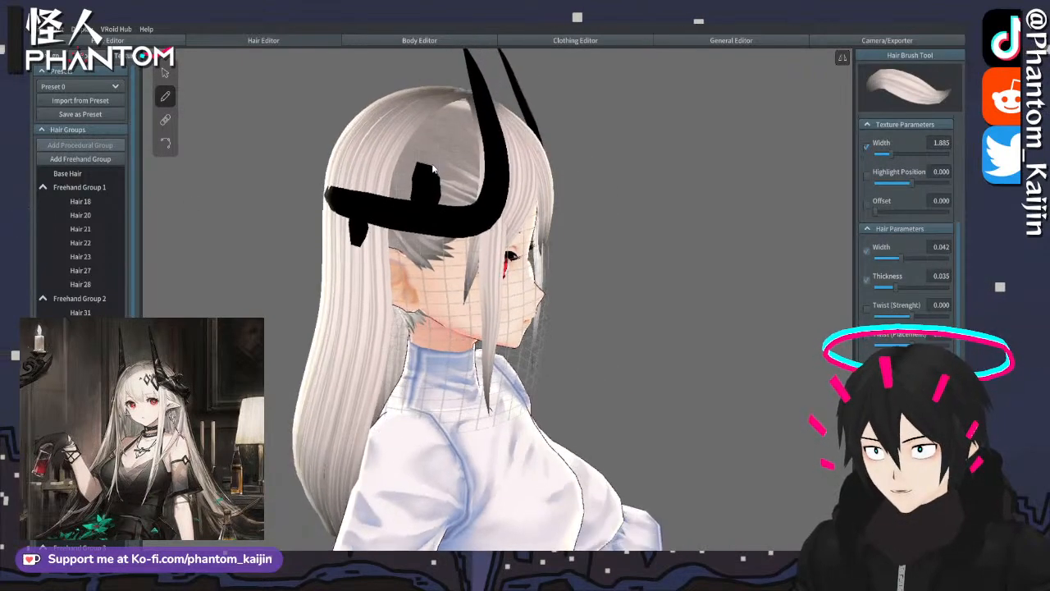
right_drag(465, 111, 763, 345)
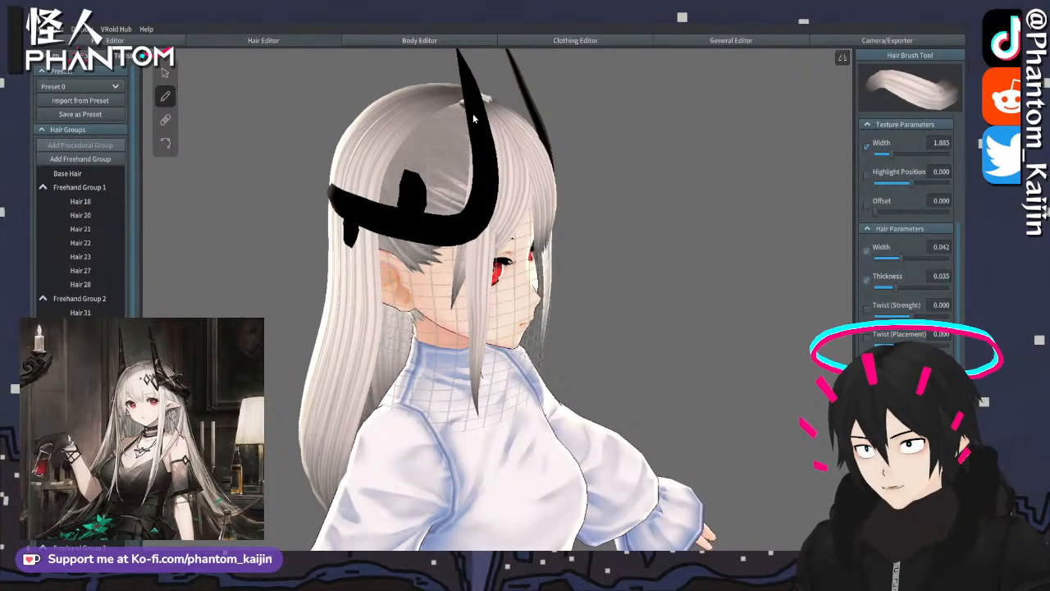
right_drag(513, 142, 471, 107)
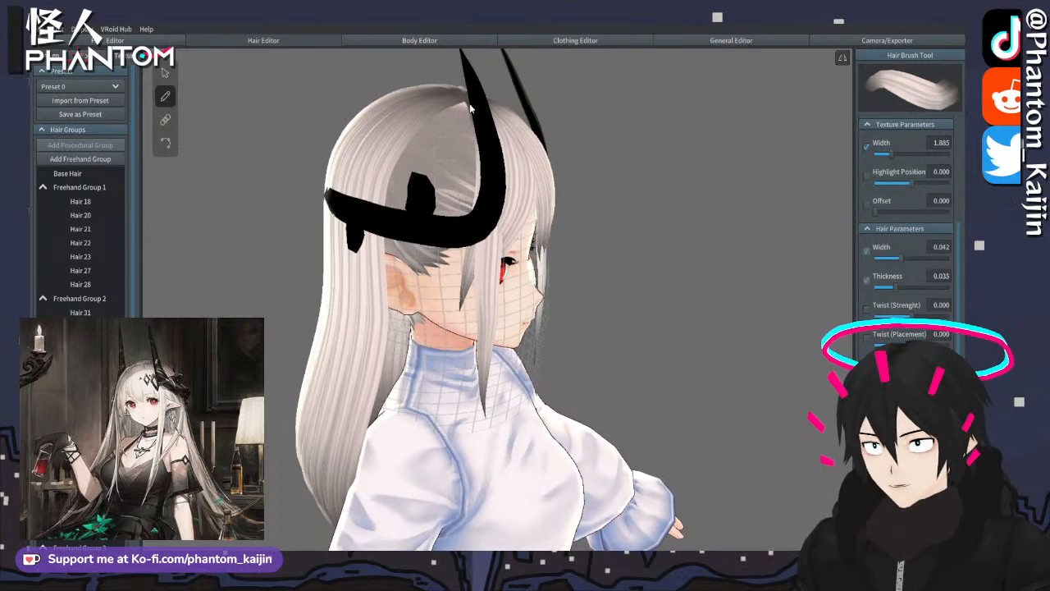
drag(465, 103, 472, 424)
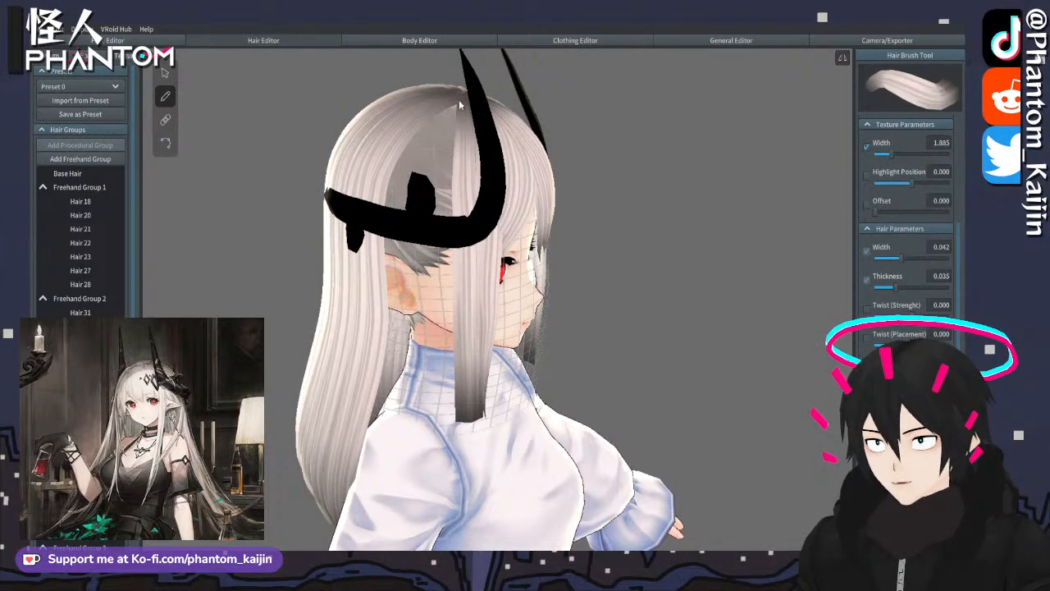
right_drag(457, 106, 463, 103)
drag(464, 101, 471, 433)
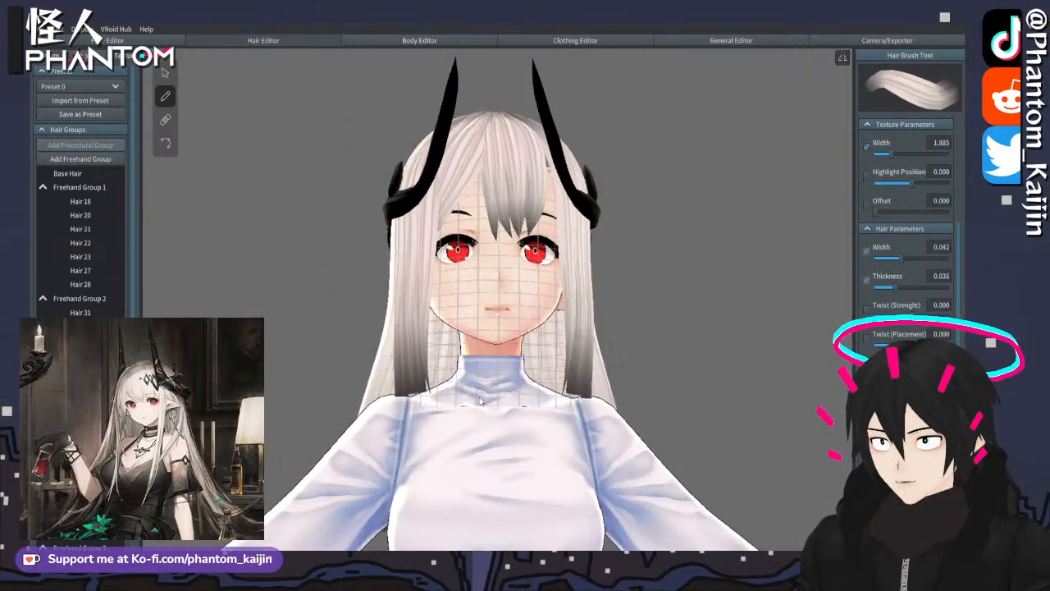
right_drag(481, 400, 512, 410)
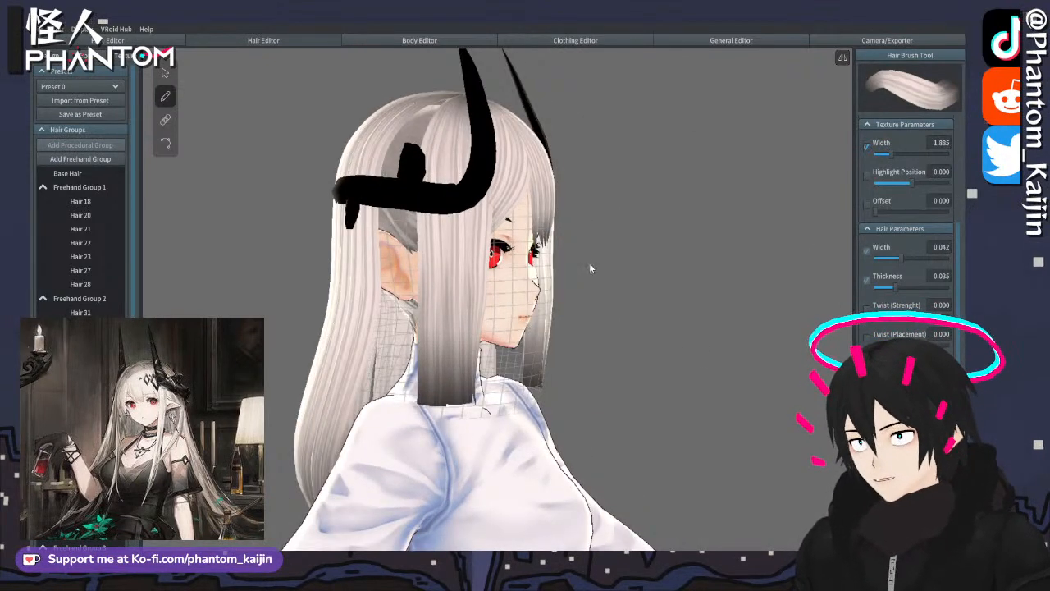
- Draw more mirrored strands from the crown over the ear to fill the gap between the side strands and the back hair
right_drag(589, 267, 608, 261)
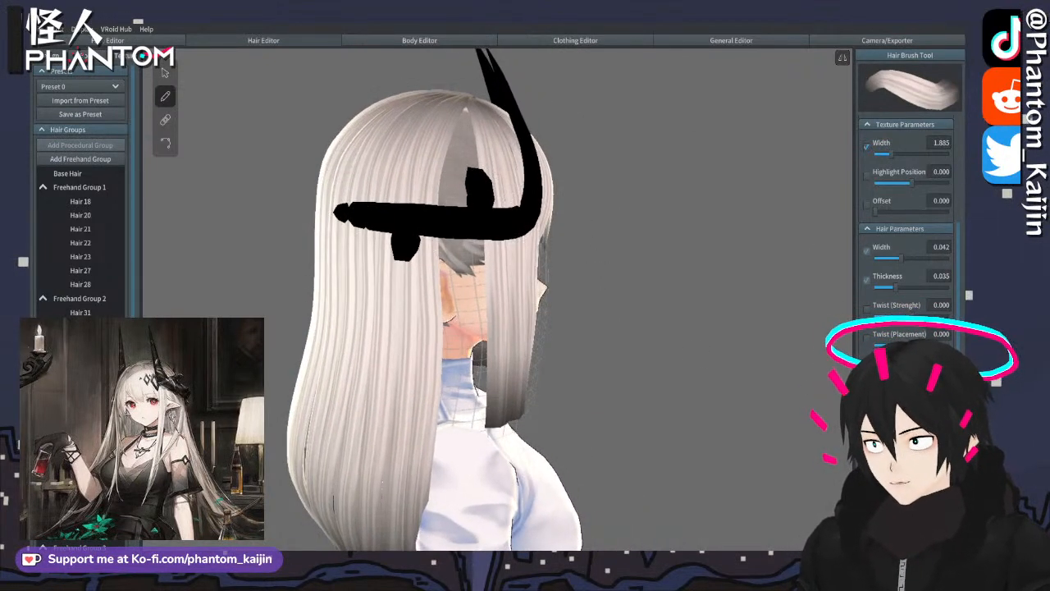
right_drag(515, 129, 515, 131)
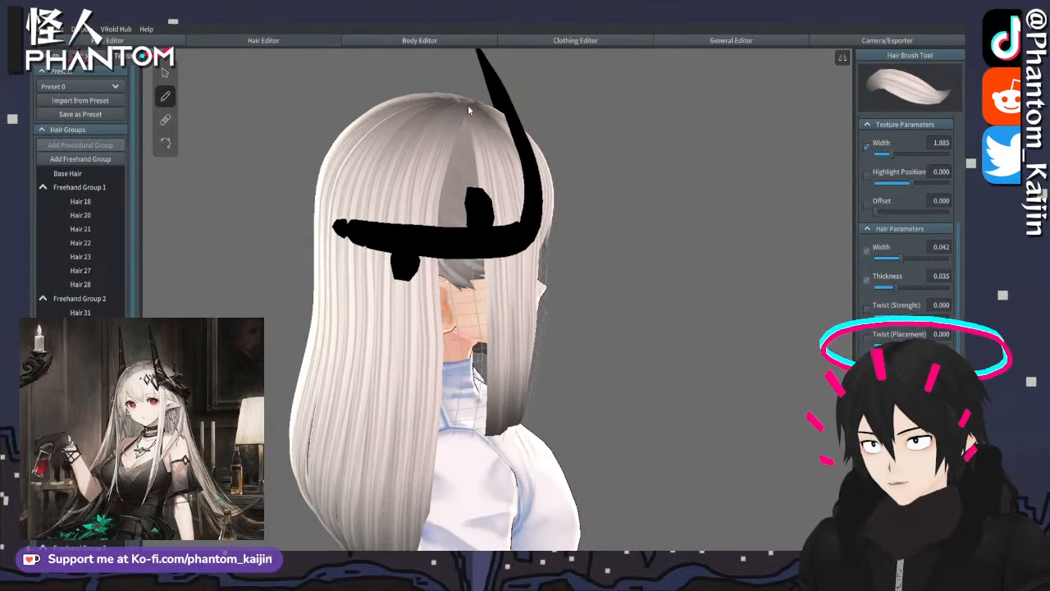
drag(471, 126, 481, 441)
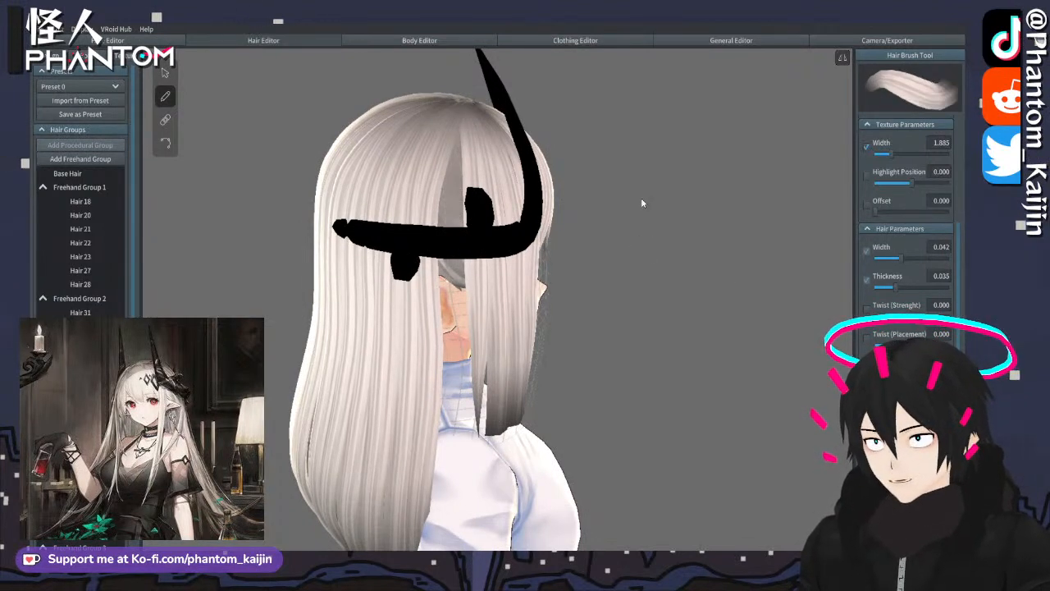
right_drag(642, 198, 649, 197)
drag(472, 112, 487, 452)
right_drag(508, 431, 657, 330)
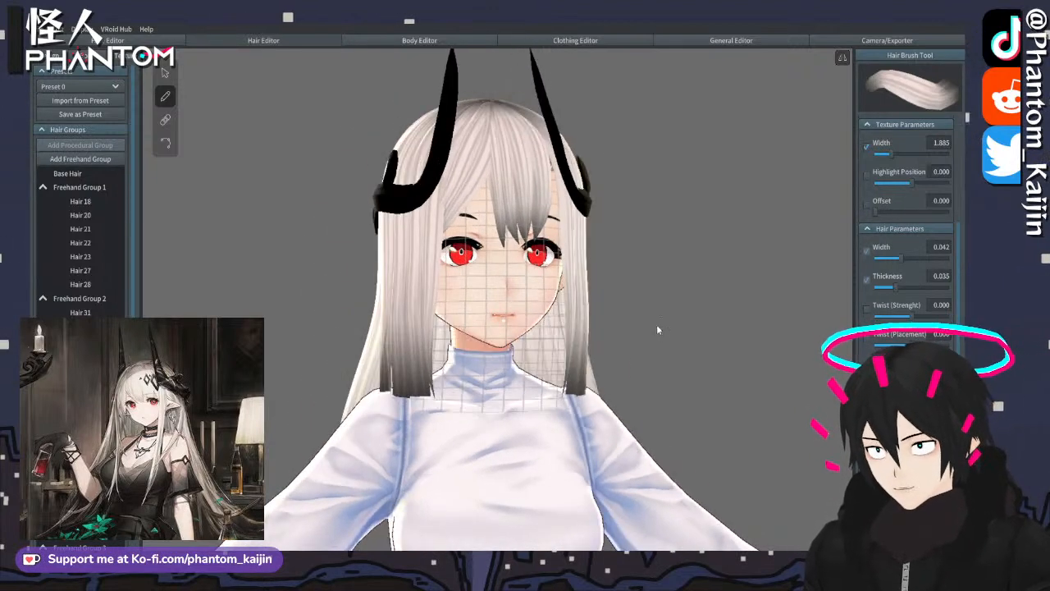
- Select a side strand in the new group and pull the lower side points of its guide mesh slightly outward
click(165, 72)
click(303, 166)
right_drag(315, 168, 394, 197)
scroll(310, 170, down, 4)
scroll(394, 197, up, 5)
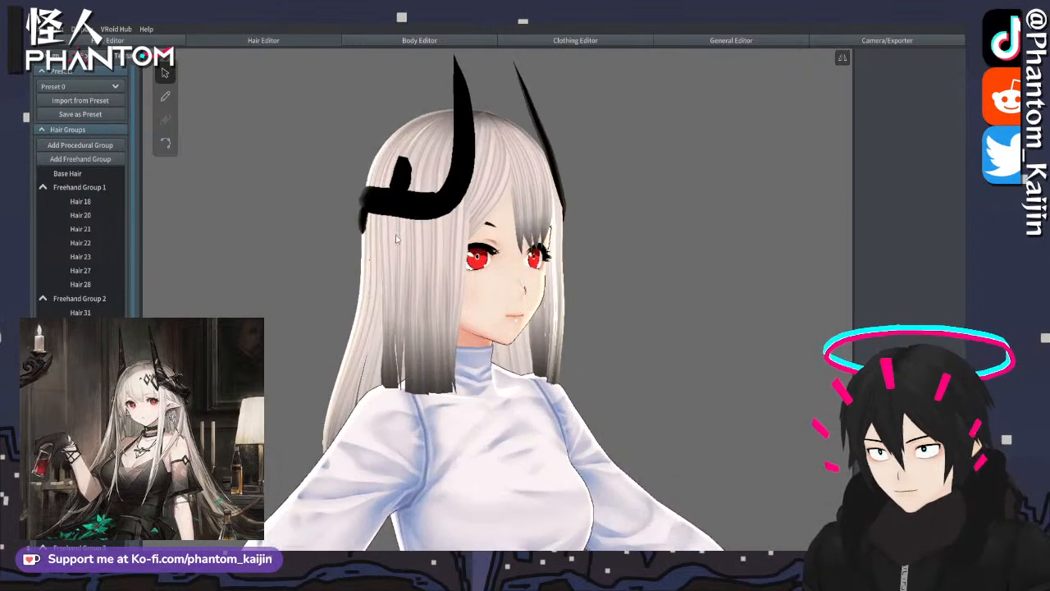
click(406, 272)
middle_drag(391, 267, 560, 215)
scroll(530, 258, up, 1)
right_drag(559, 215, 527, 257)
drag(557, 258, 550, 258)
drag(553, 358, 538, 361)
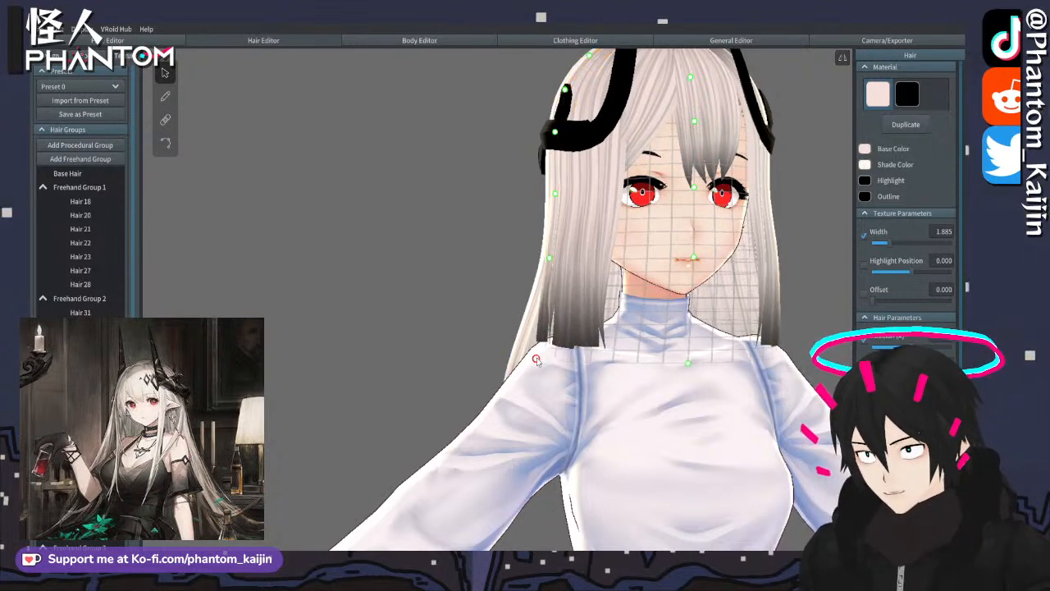
right_drag(537, 359, 561, 353)
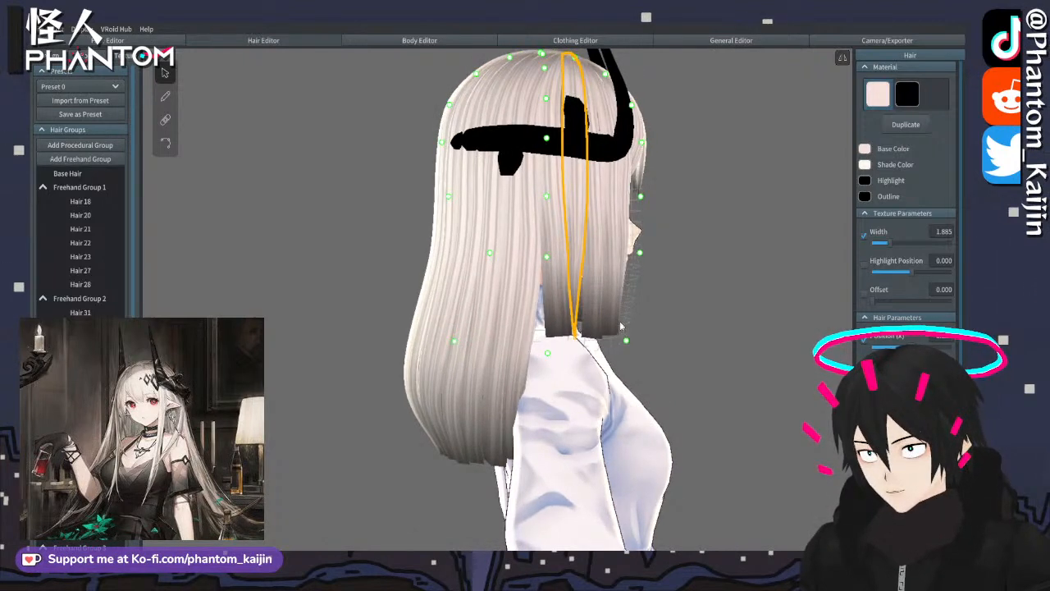
right_drag(621, 326, 352, 169)
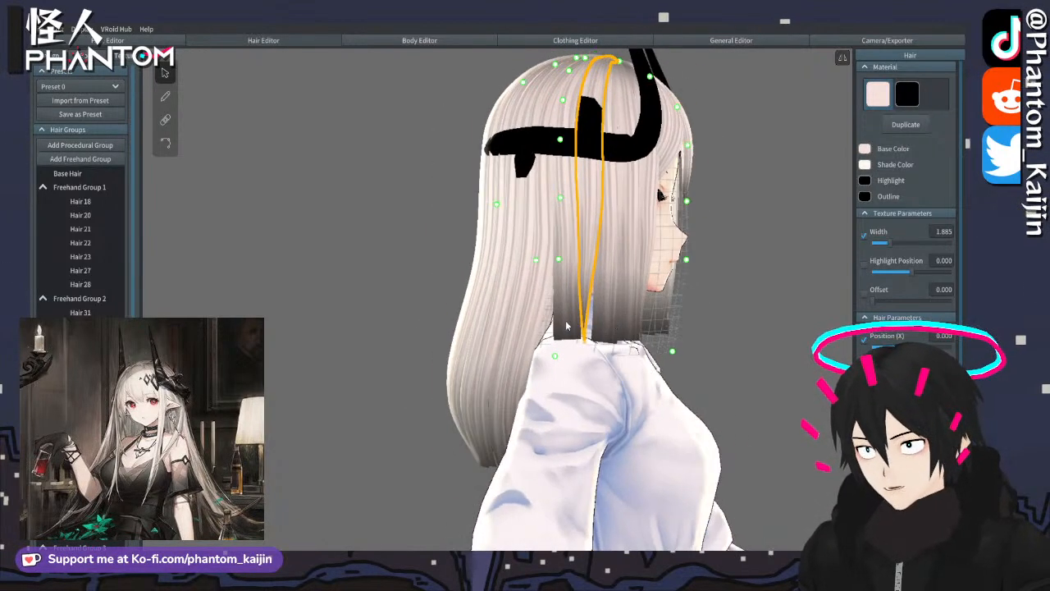
click(167, 147)
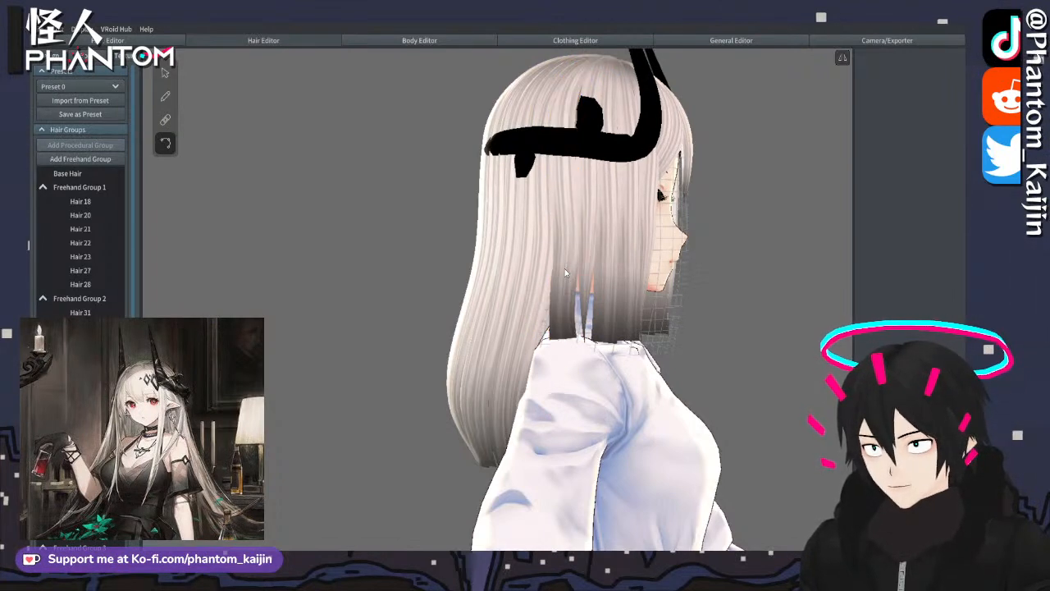
right_drag(725, 277, 502, 279)
click(533, 152)
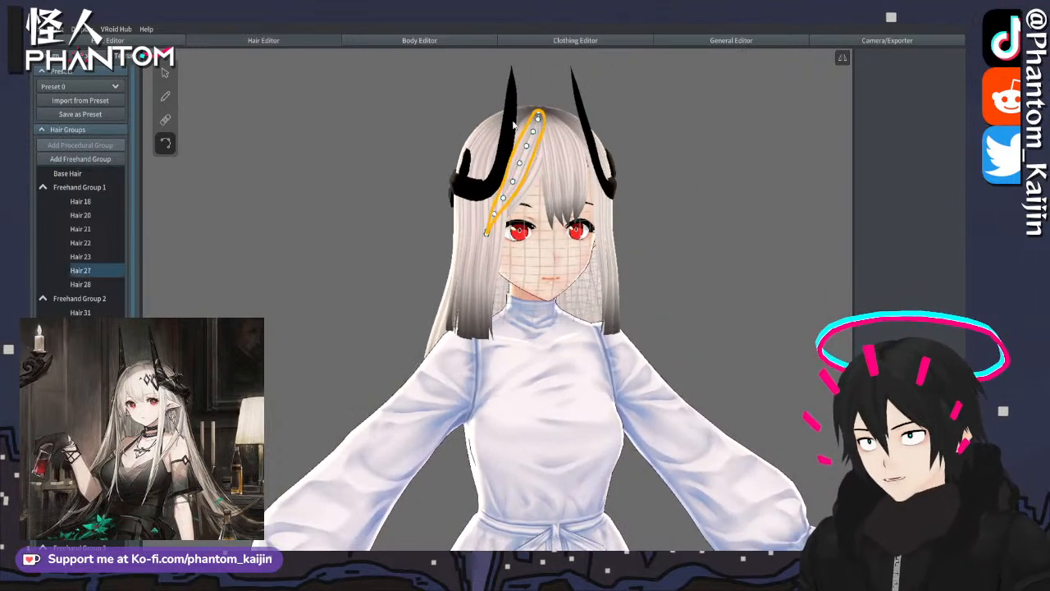
- Open the hair material's texture settings and set its outline color to white (FFFFFF)
click(122, 55)
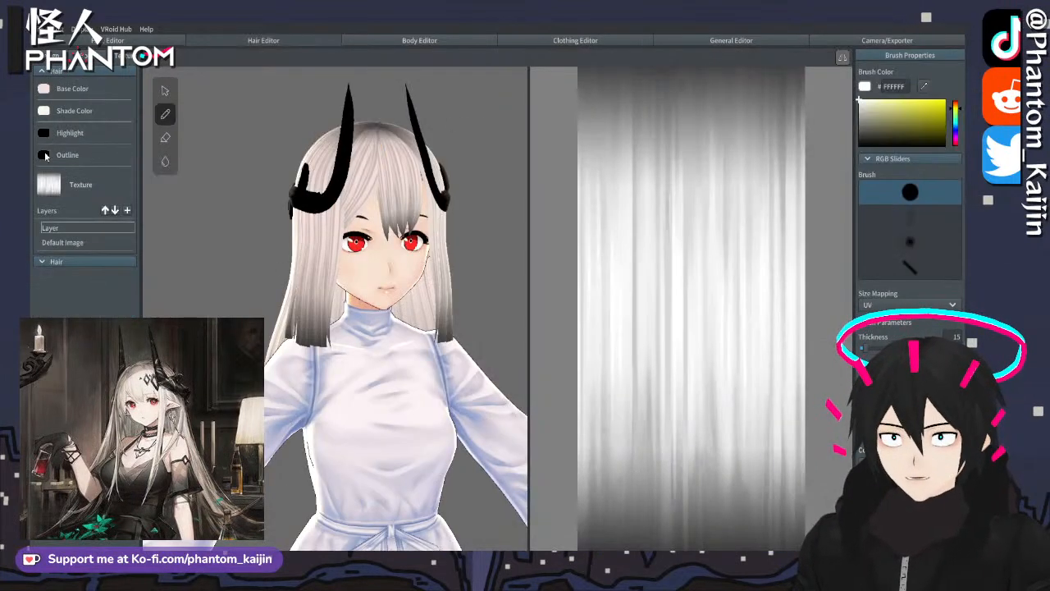
click(45, 155)
drag(108, 193, 57, 177)
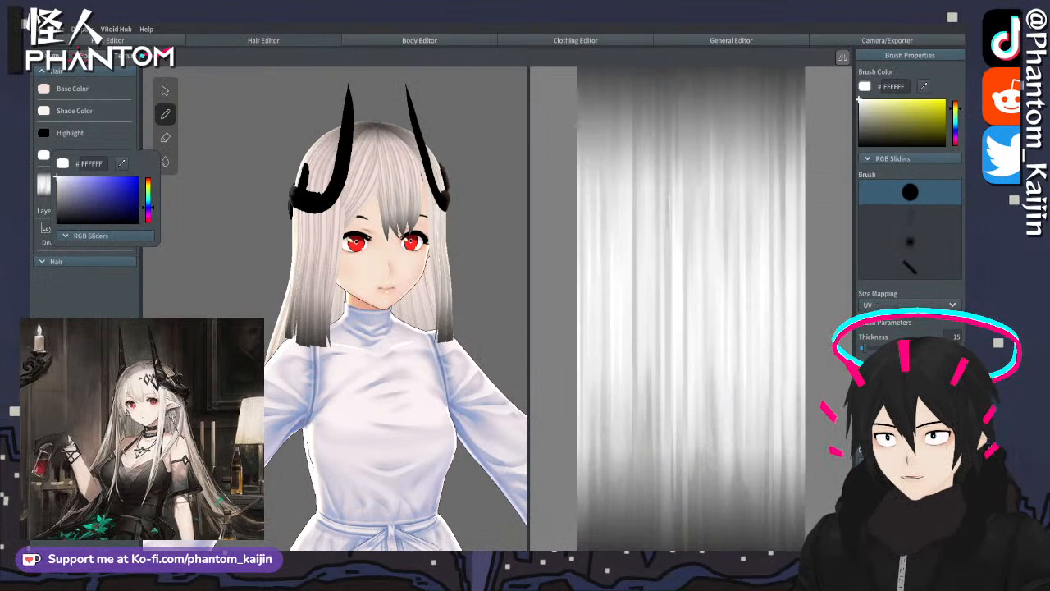
click(260, 166)
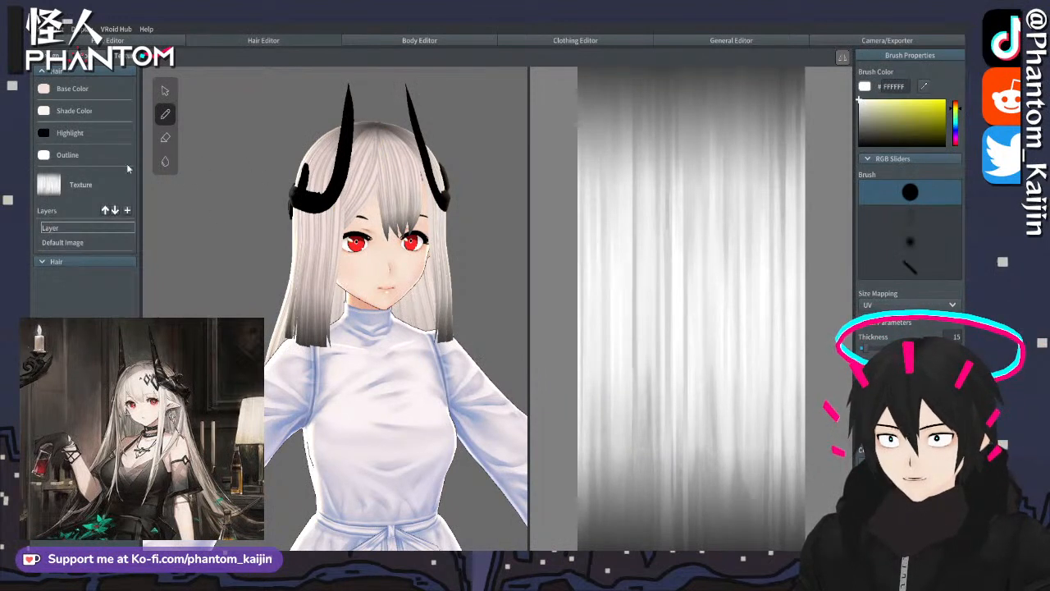
- Try grey and olive highlight colors on the hair material, then return the highlight to black
click(43, 133)
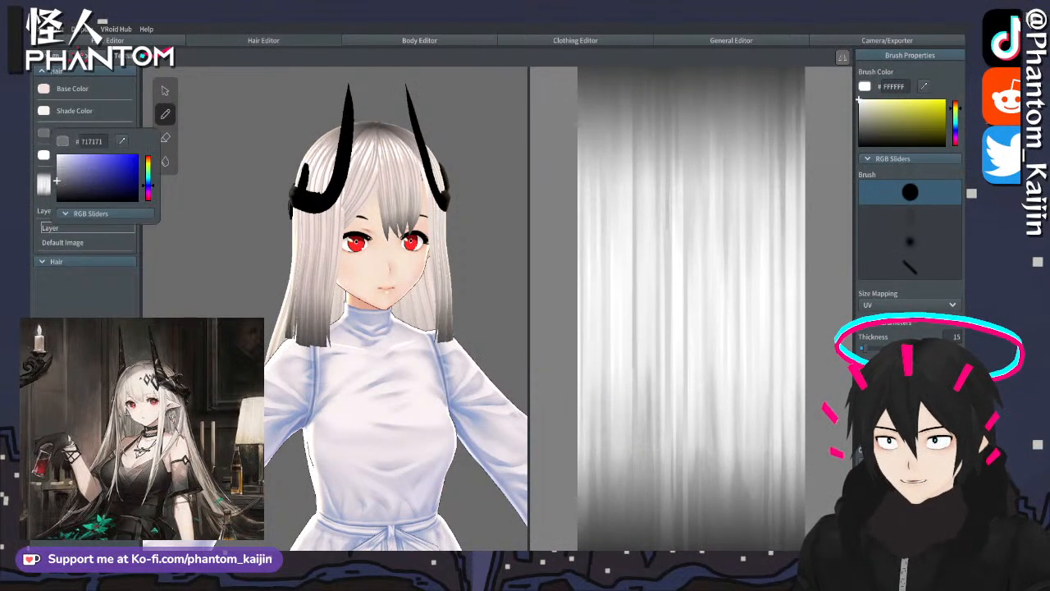
click(215, 248)
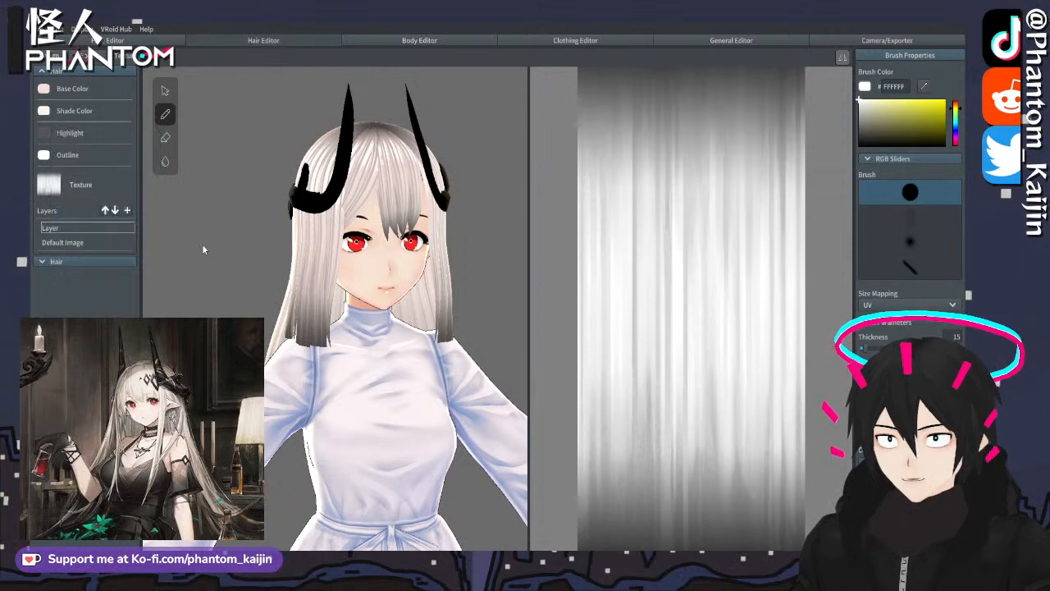
click(44, 133)
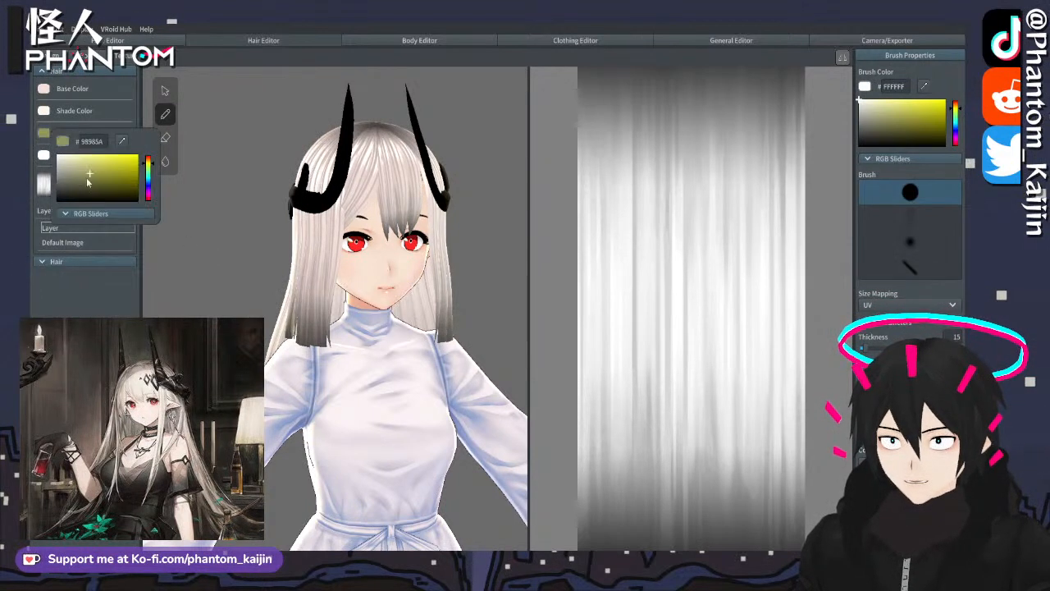
drag(86, 177, 173, 287)
click(229, 284)
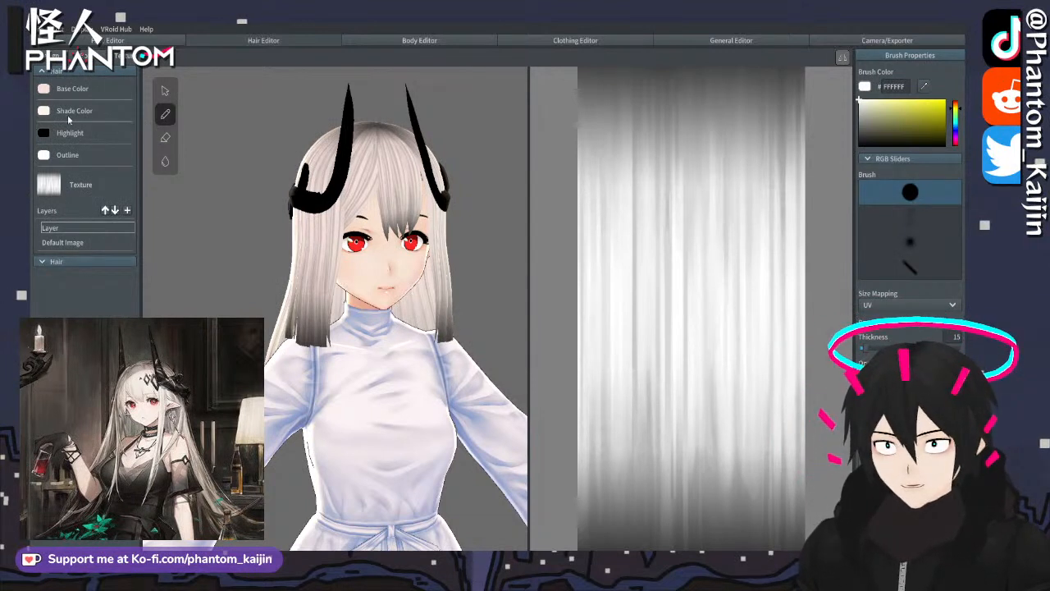
- Return to hair editing, expand Freehand Group 4 and select the blunt-ended strand running over the side of the head
click(42, 263)
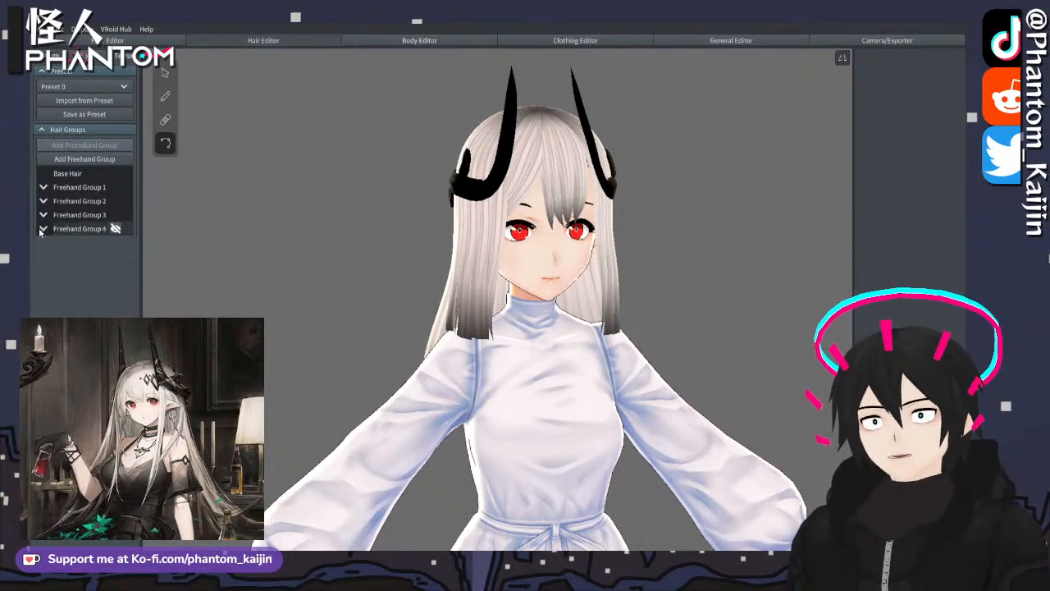
click(42, 229)
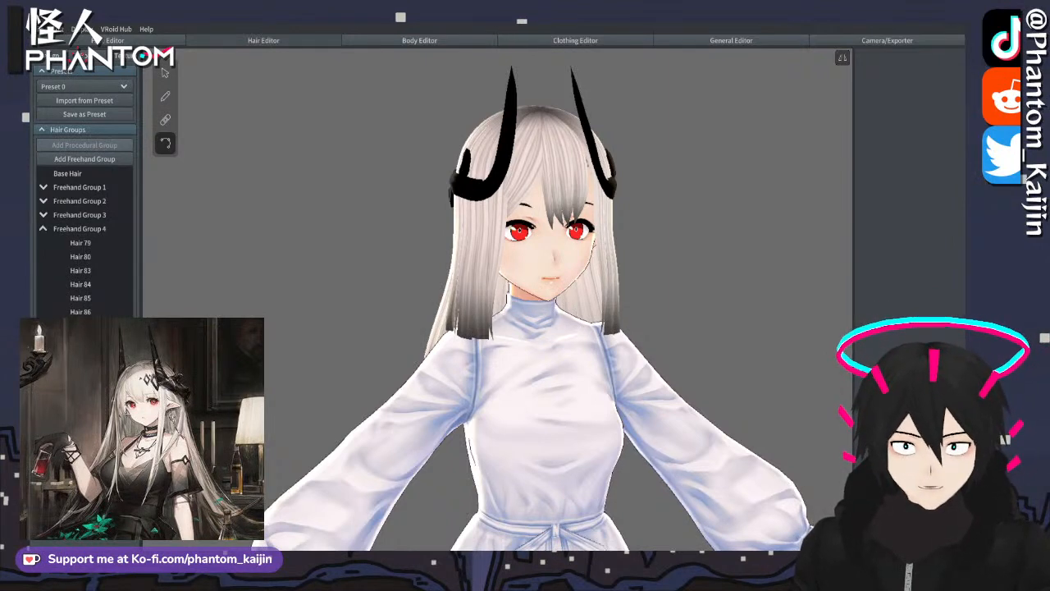
right_drag(438, 255, 477, 259)
click(469, 319)
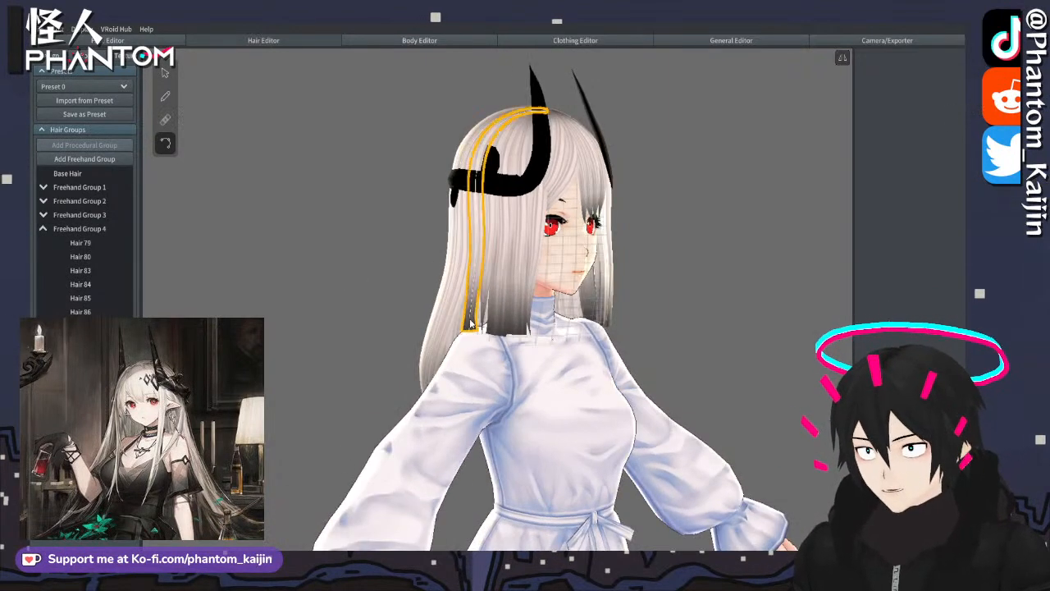
right_drag(470, 319, 547, 305)
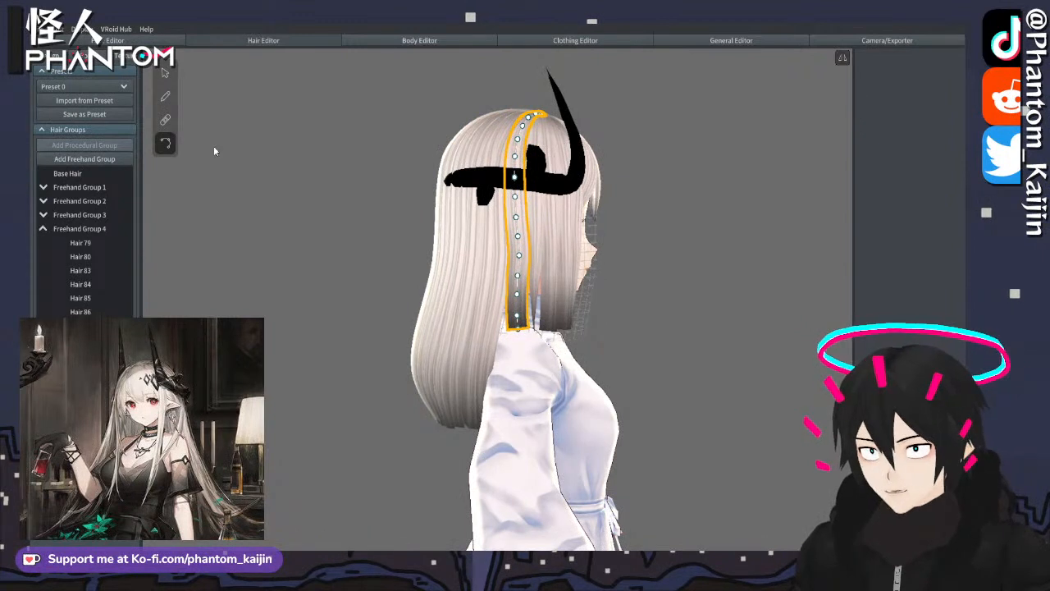
- Duplicate the hair material and assign the copy to the selected side strand
click(164, 73)
scroll(920, 250, down, 2)
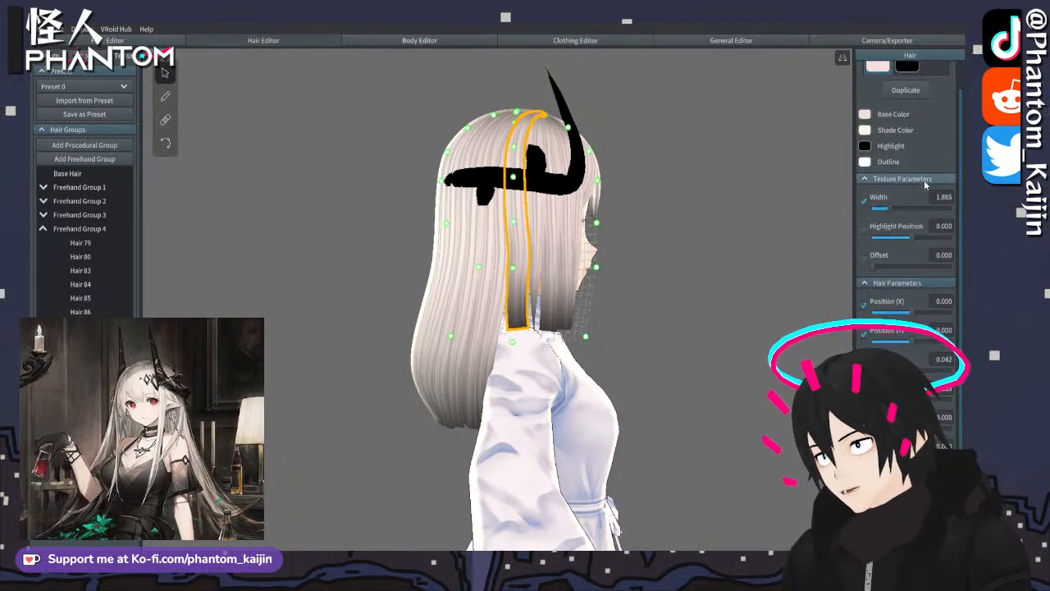
scroll(903, 123, up, 2)
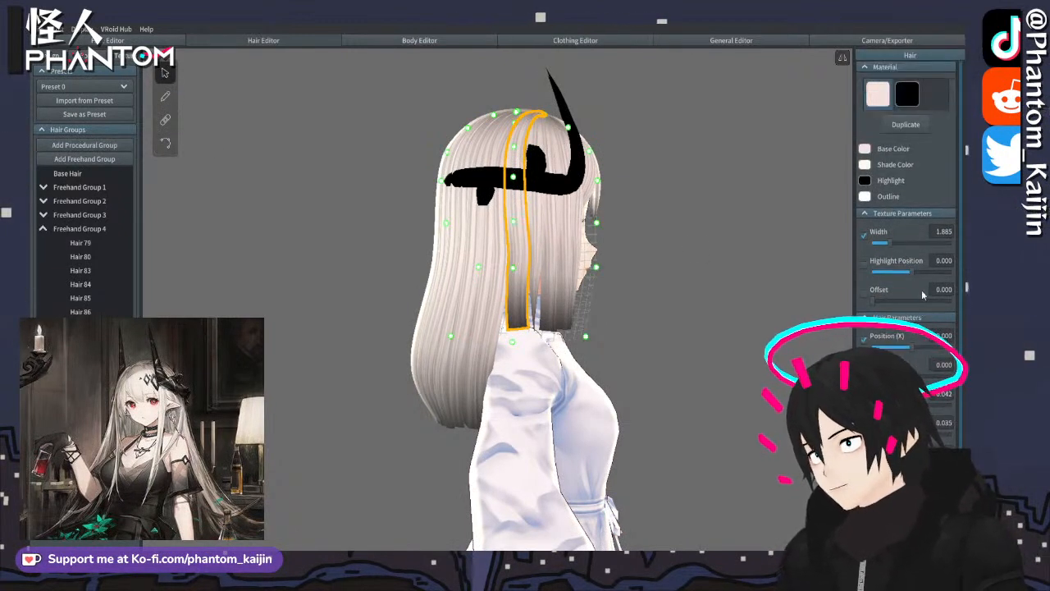
click(903, 124)
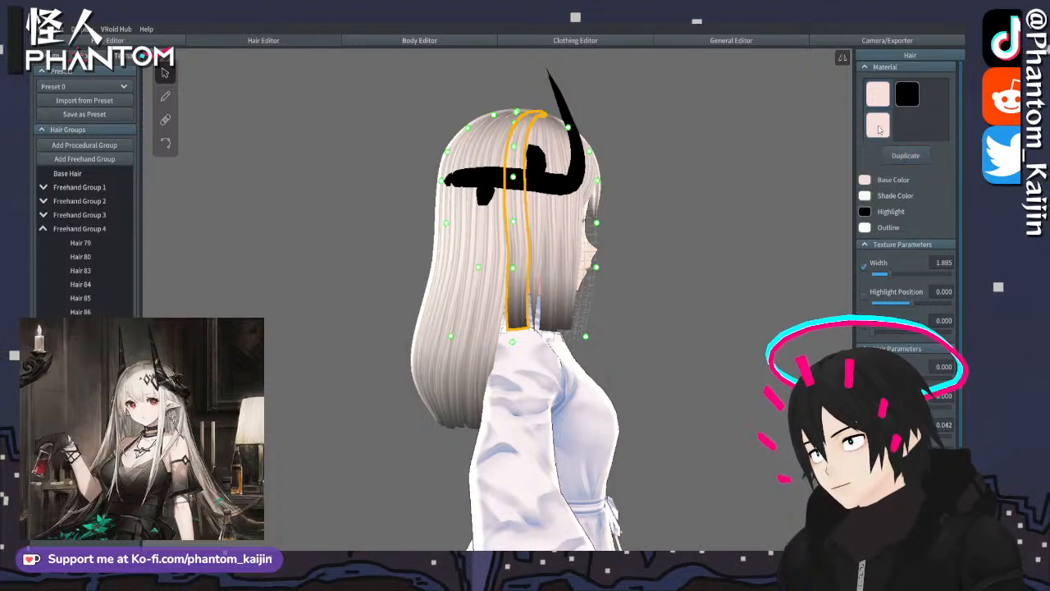
scroll(893, 283, down, 6)
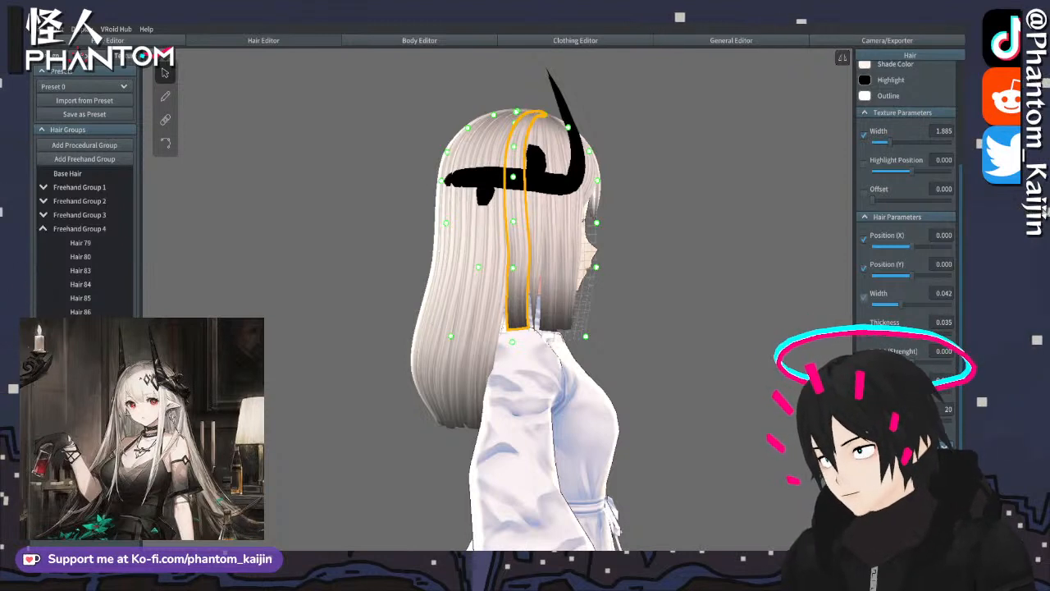
scroll(878, 329, up, 6)
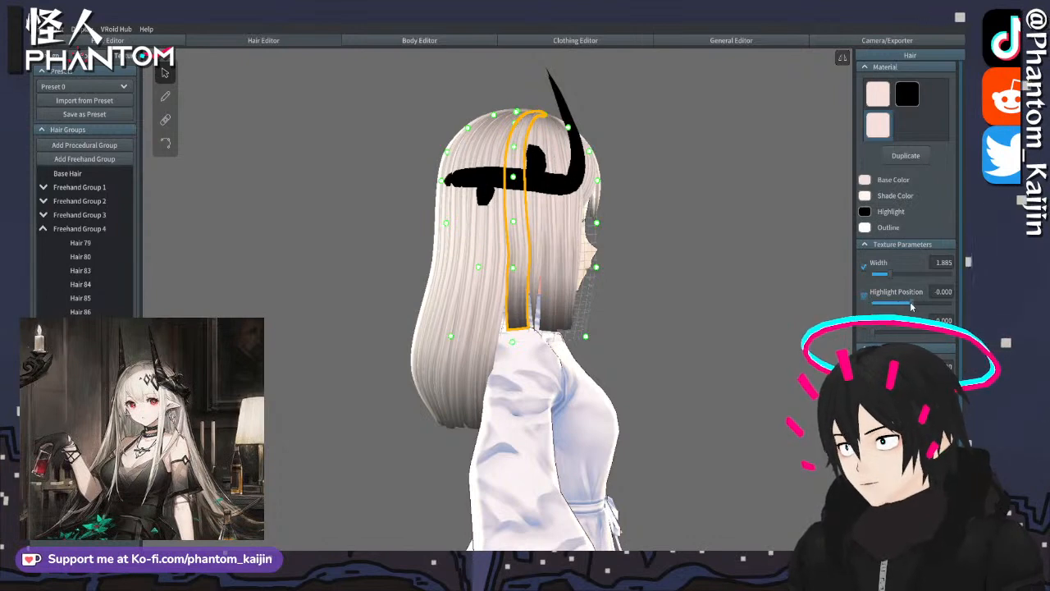
click(752, 317)
mouse_move(752, 318)
right_down()
mouse_move(712, 319)
mouse_move(739, 315)
right_up()
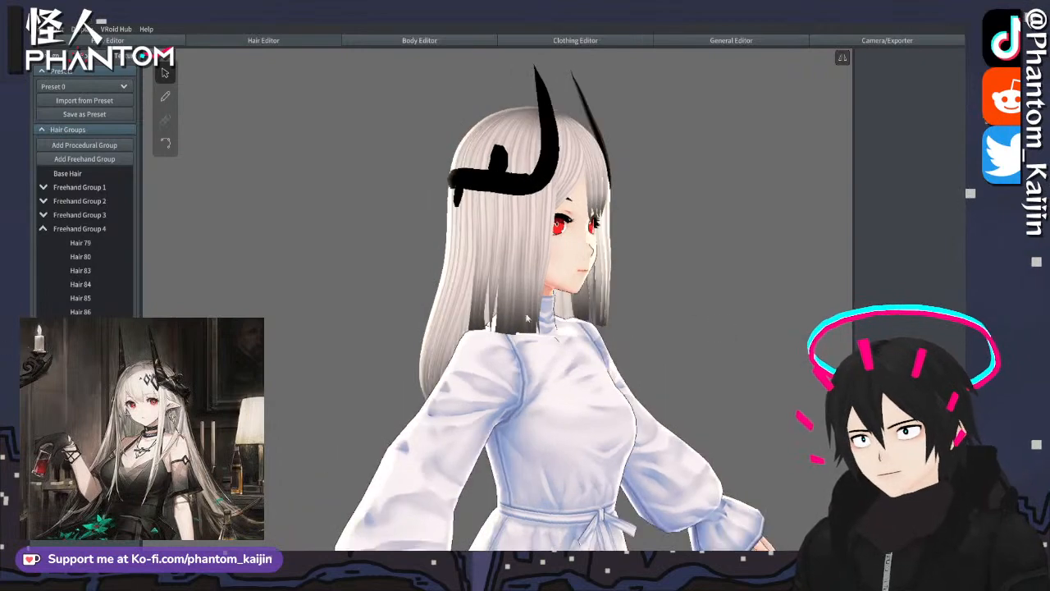
- Shift the control points of two neighboring fringe strands near the center of the forehead to reshape the bangs
click(475, 312)
mouse_move(490, 315)
right_down()
mouse_move(504, 315)
mouse_move(485, 306)
mouse_move(495, 312)
mouse_move(486, 315)
right_up()
click(686, 316)
right_drag(687, 315, 558, 231)
click(527, 197)
scroll(527, 196, up, 3)
middle_drag(527, 197, 493, 320)
click(164, 145)
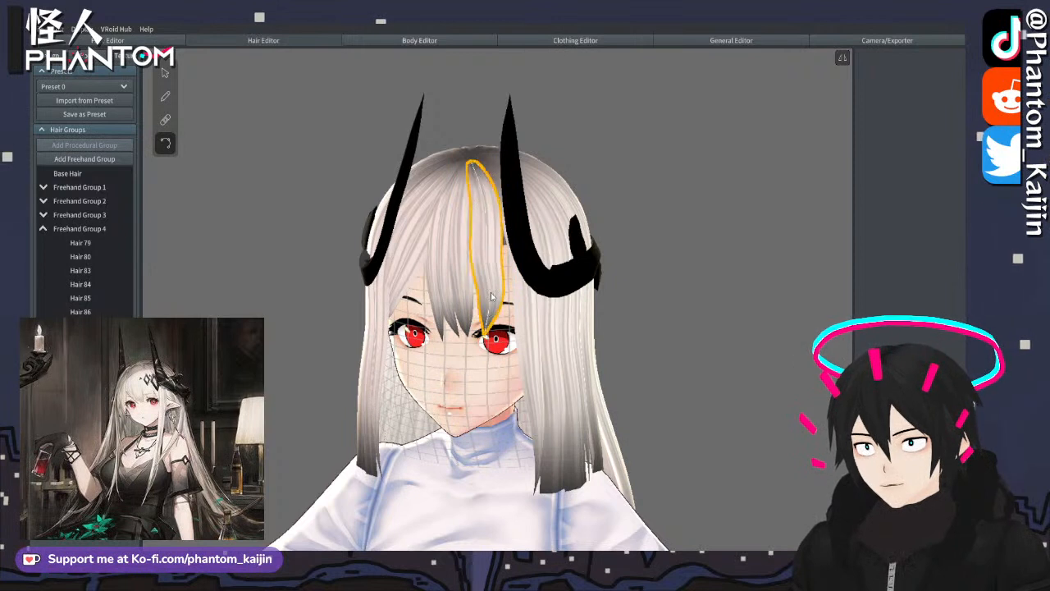
drag(486, 260, 491, 226)
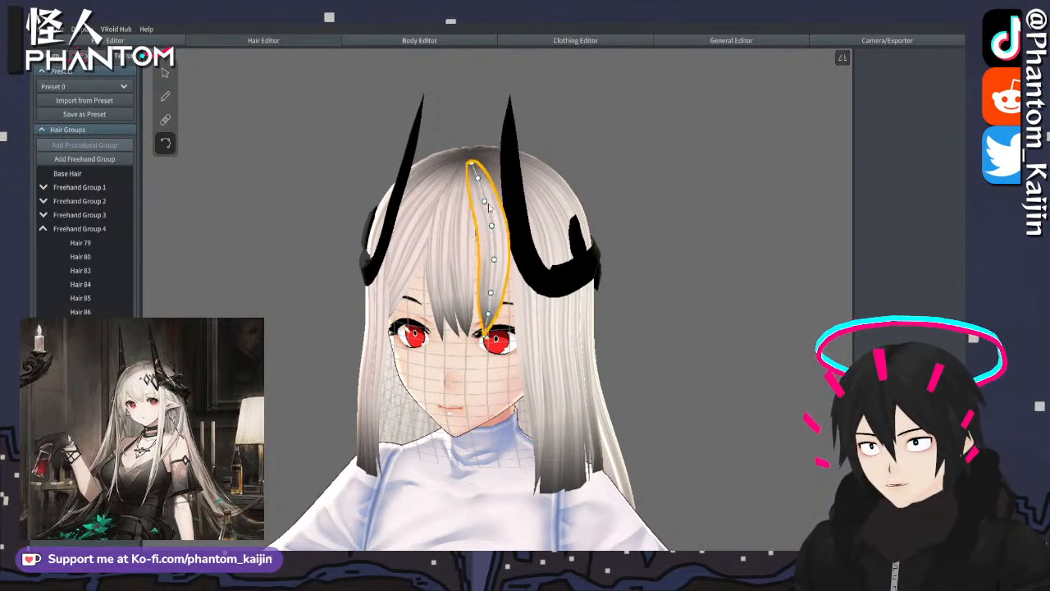
click(468, 254)
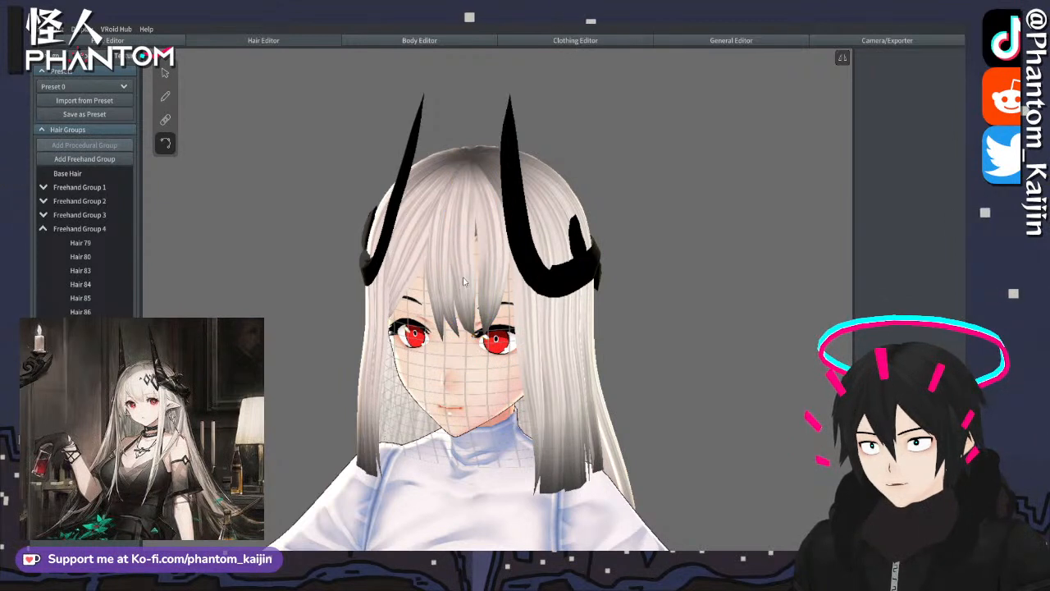
drag(460, 252, 465, 195)
- Widen the selected central fringe strand slightly to close the gap in the bangs
click(165, 72)
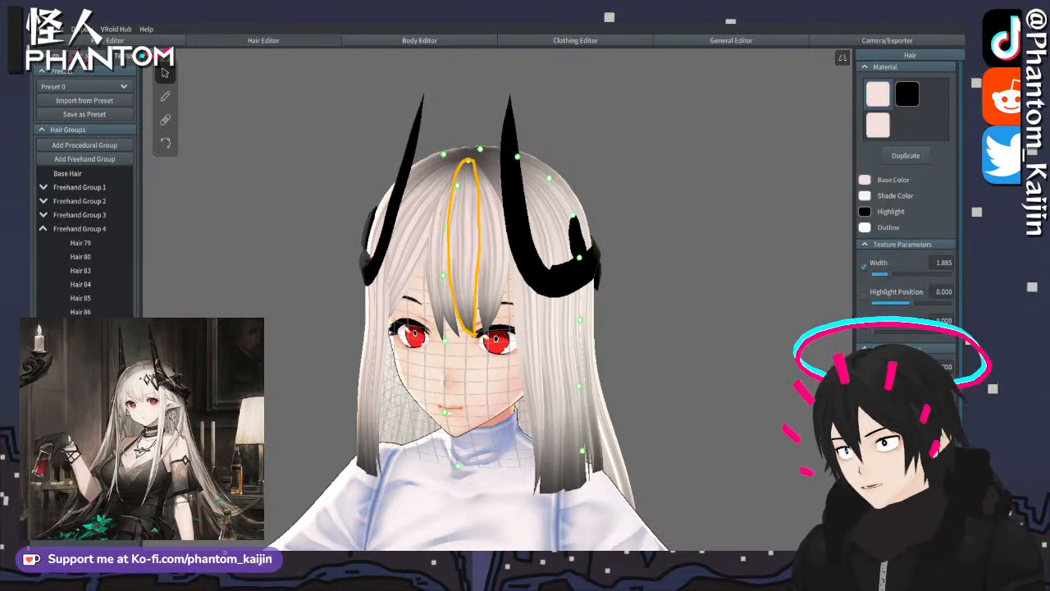
scroll(907, 206, down, 3)
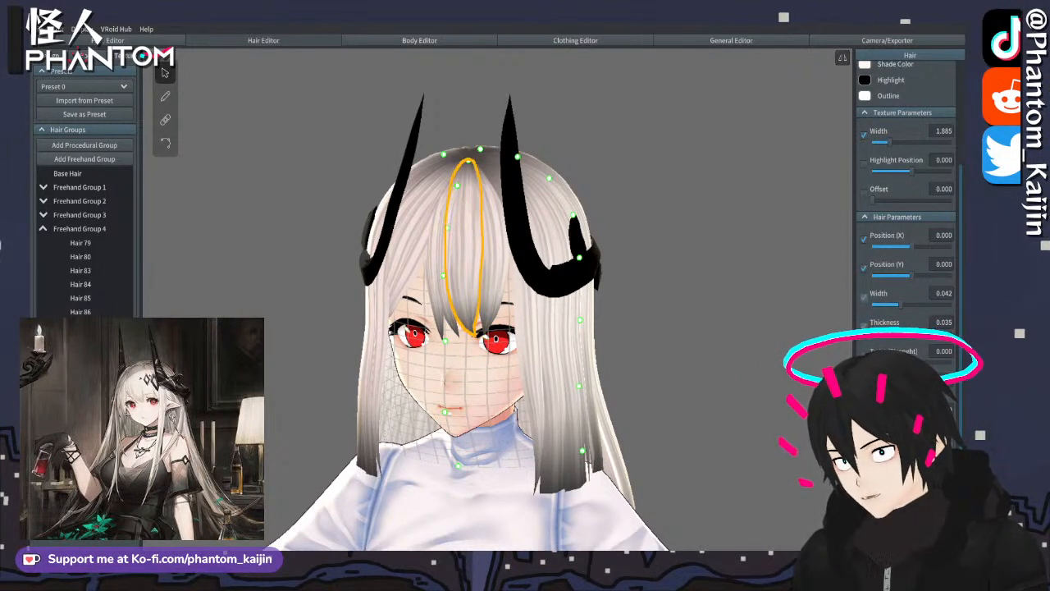
click(718, 425)
right_drag(718, 425, 725, 415)
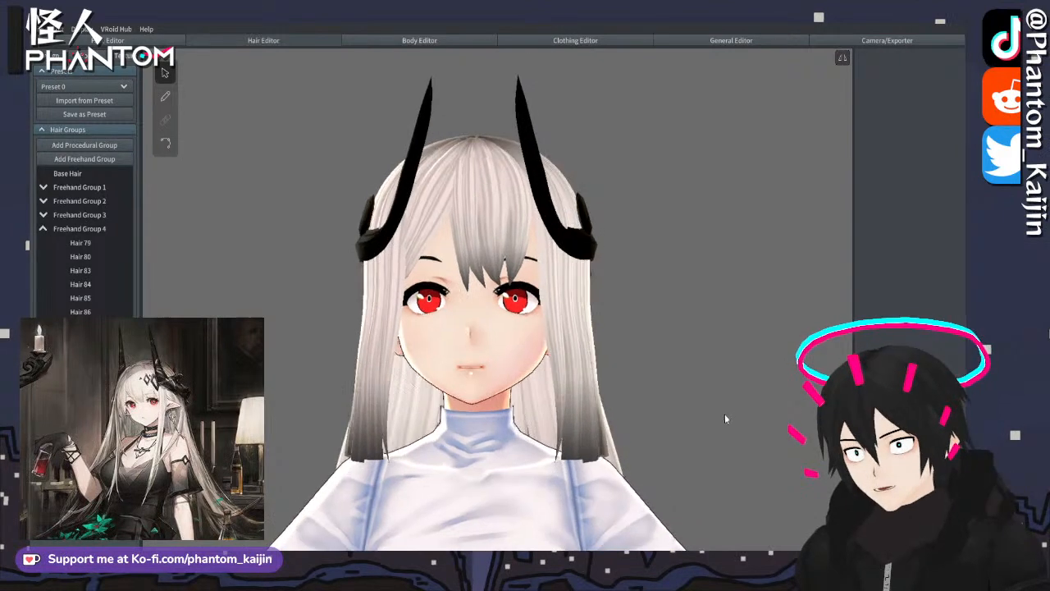
middle_drag(716, 332, 713, 340)
right_drag(713, 345, 698, 347)
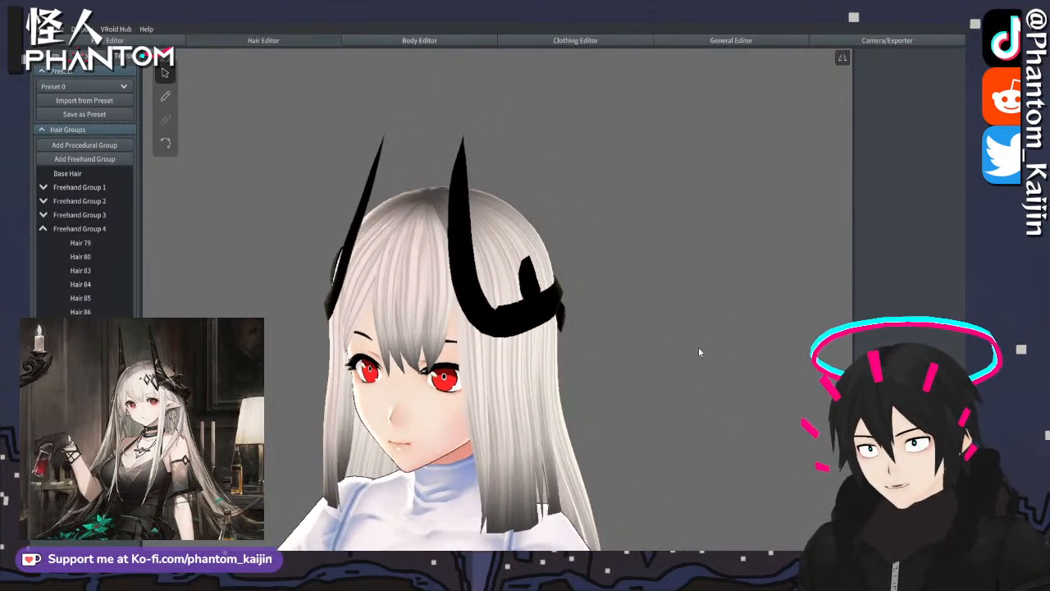
- Add a pointed strand to Freehand Group 1, drawn from the crown past the character's left temple to eye level
click(73, 187)
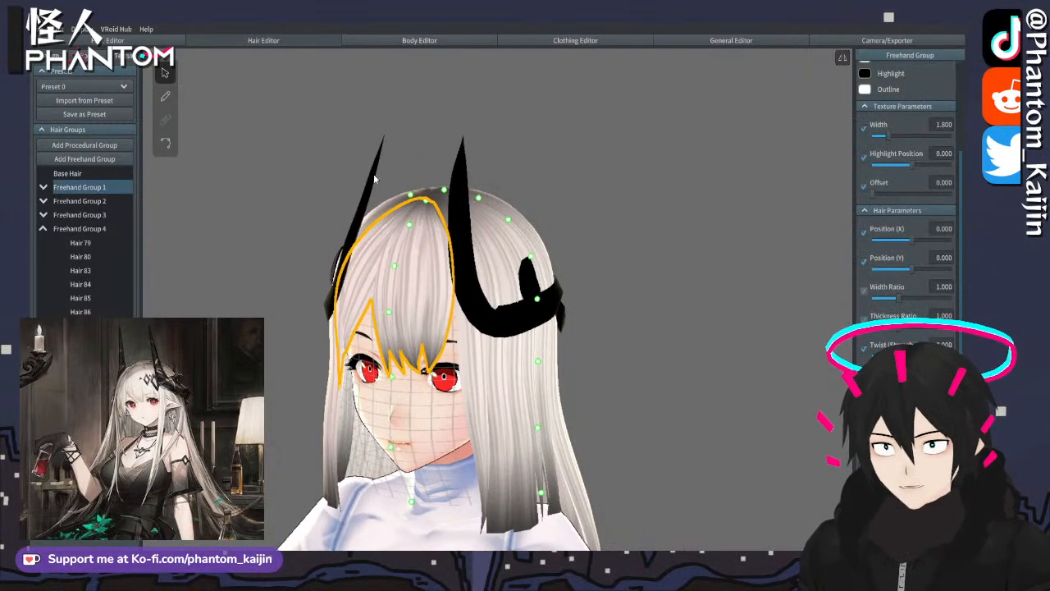
click(164, 96)
right_drag(481, 159, 430, 223)
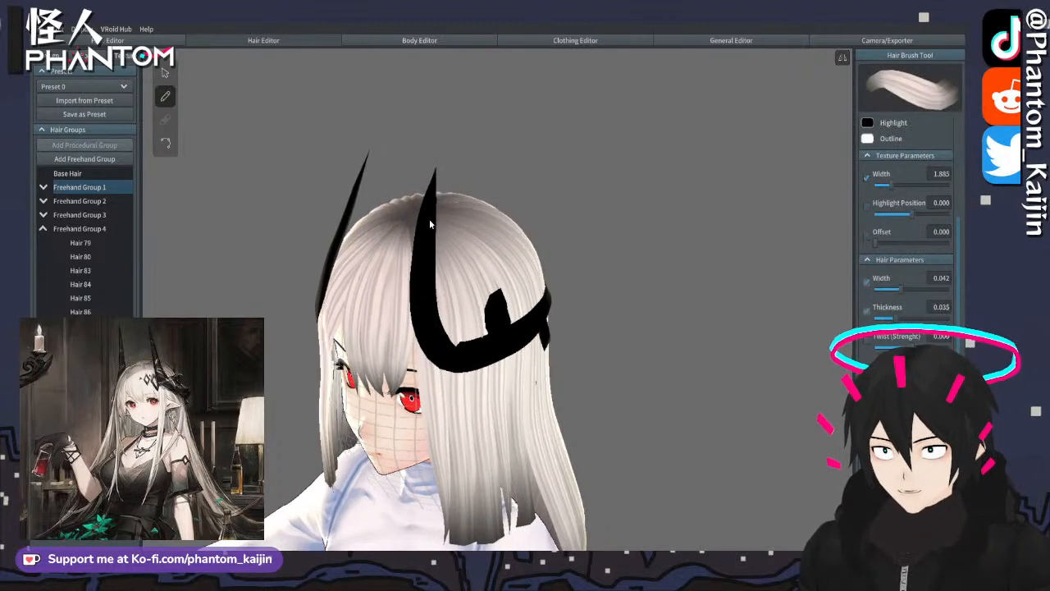
drag(412, 261, 419, 338)
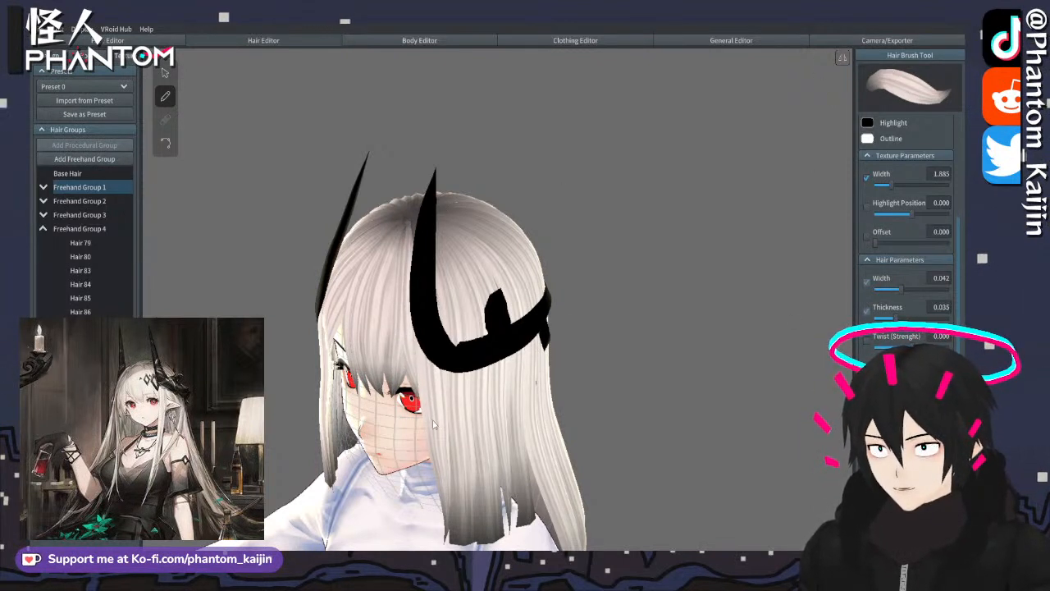
mouse_move(448, 447)
right_down()
mouse_move(497, 410)
mouse_move(453, 269)
right_up()
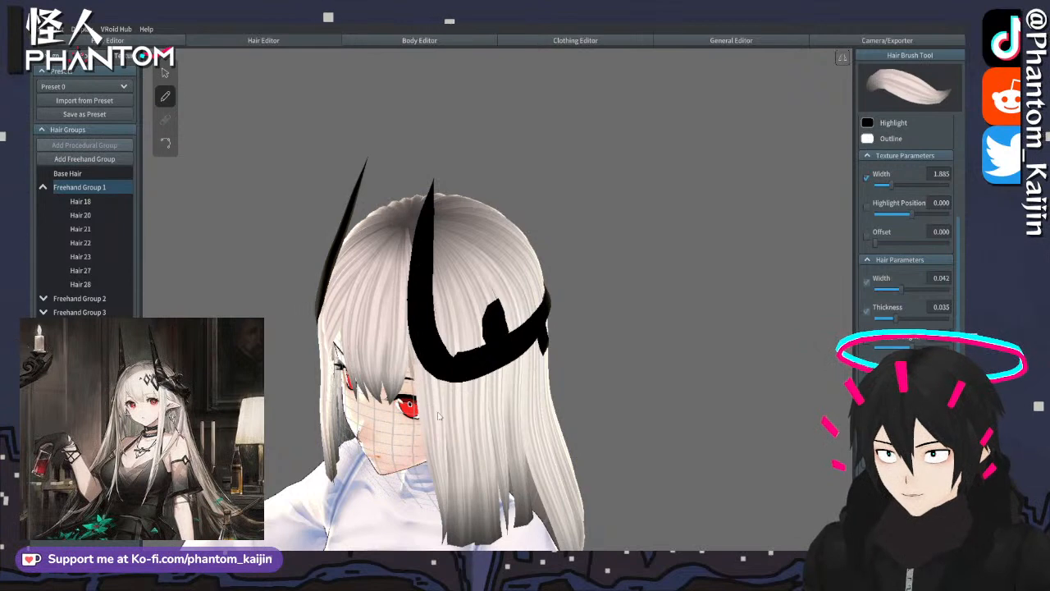
right_drag(447, 427, 673, 377)
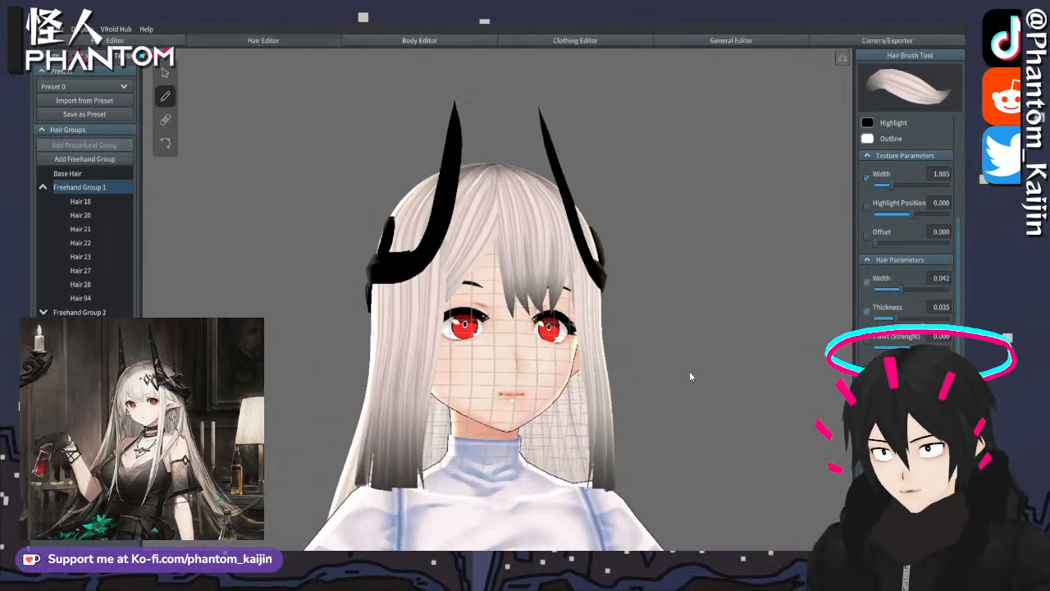
- Adjust the lower control points and tip of the fringe strand between the eyes, beside the forehead gap
scroll(683, 377, up, 3)
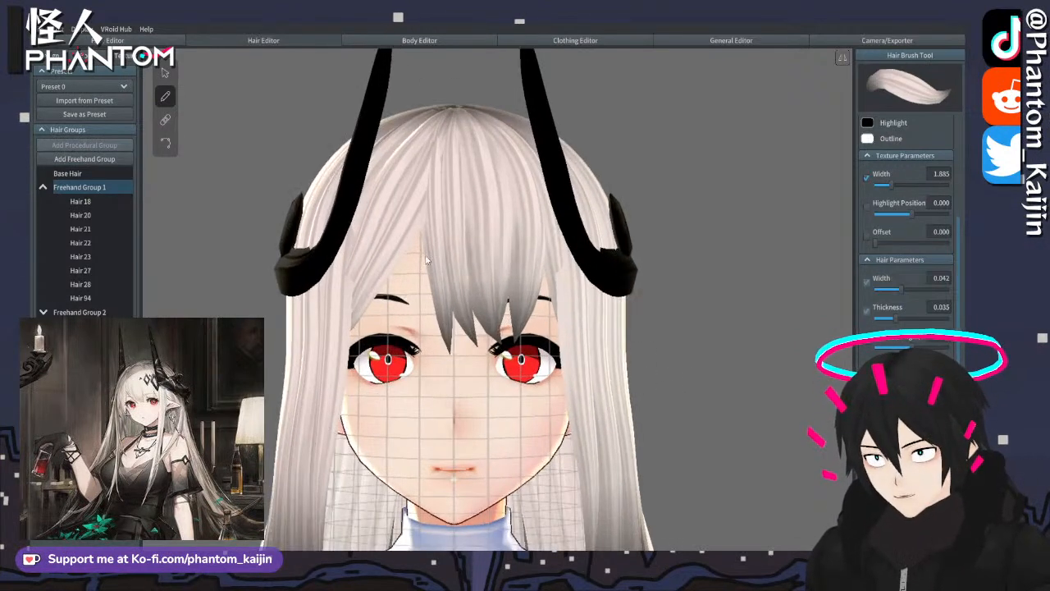
click(165, 143)
click(442, 307)
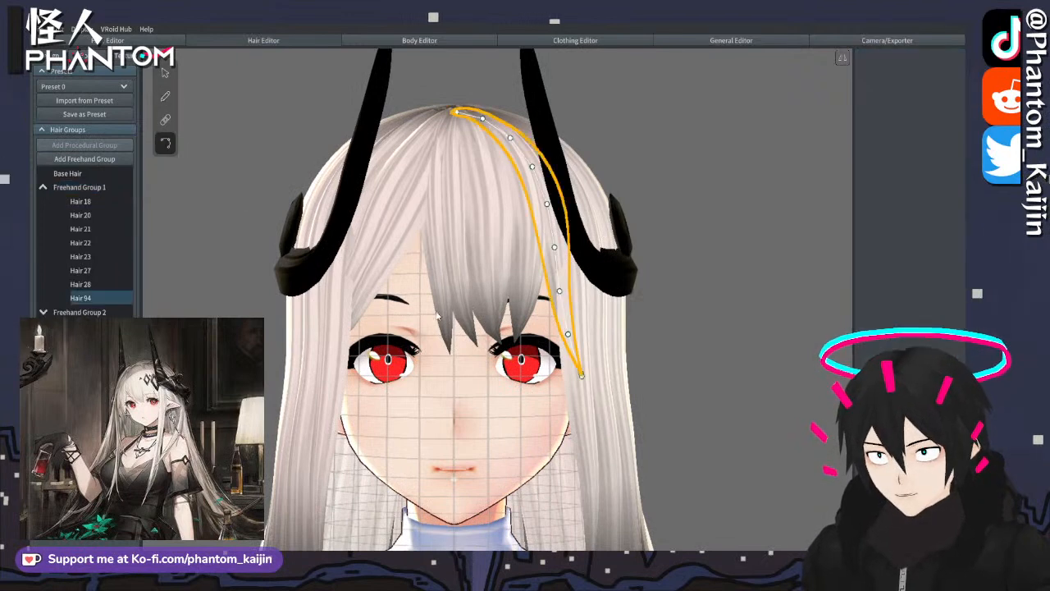
drag(440, 296, 436, 296)
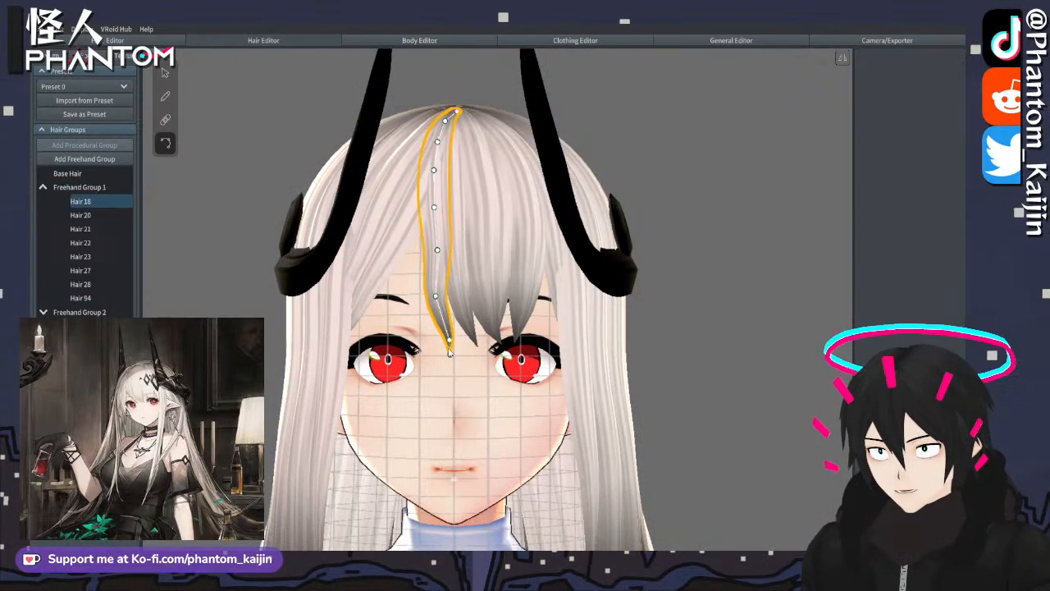
drag(451, 356, 455, 351)
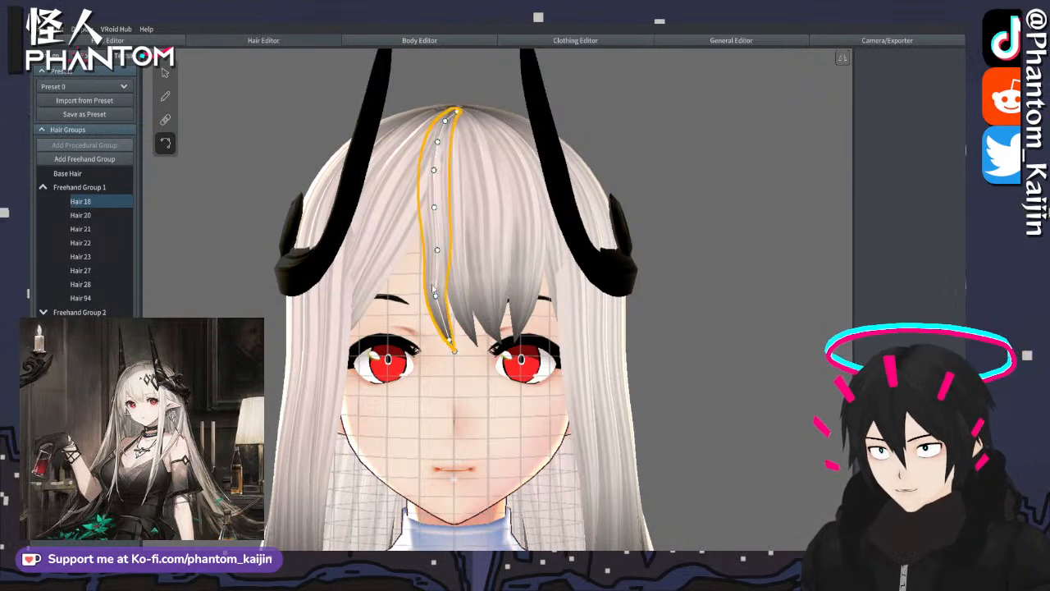
- Shift the middle control points of the fringe strand beside the forehead gap slightly outward toward the gap, and finish strand editing
drag(437, 252, 431, 250)
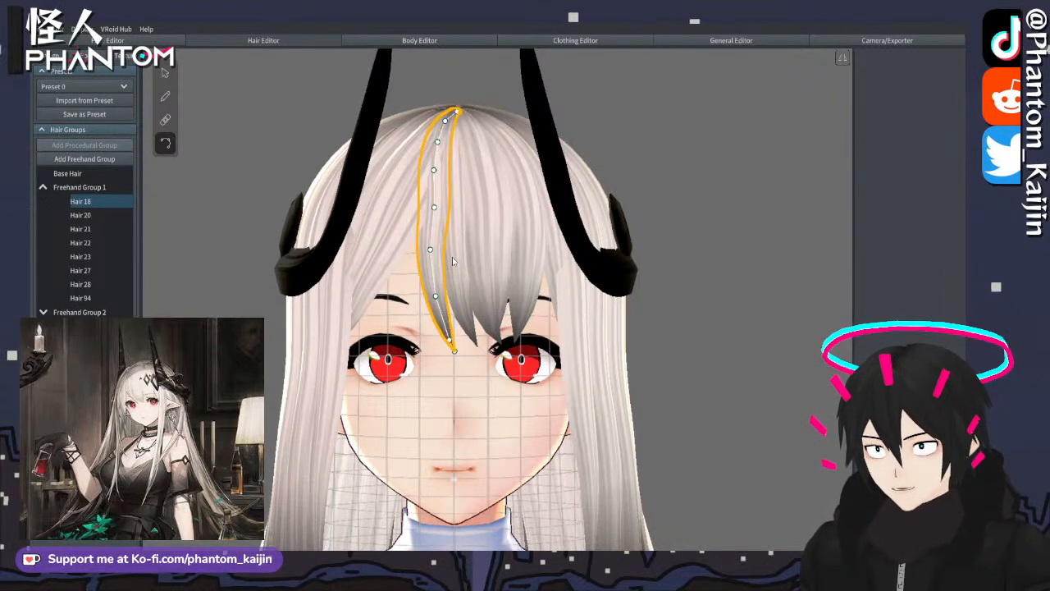
drag(434, 209, 432, 209)
click(452, 213)
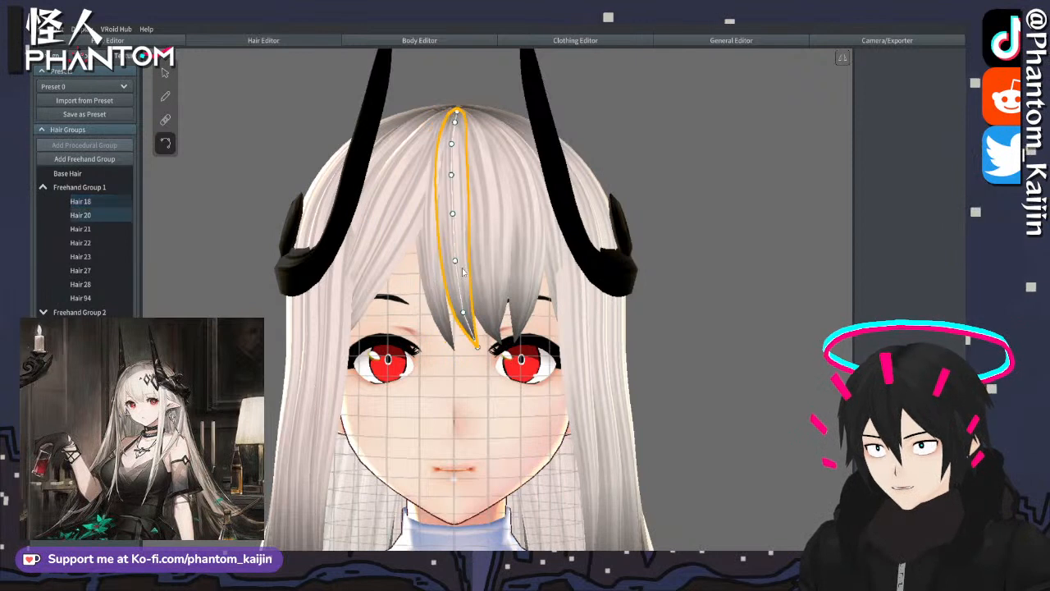
click(165, 73)
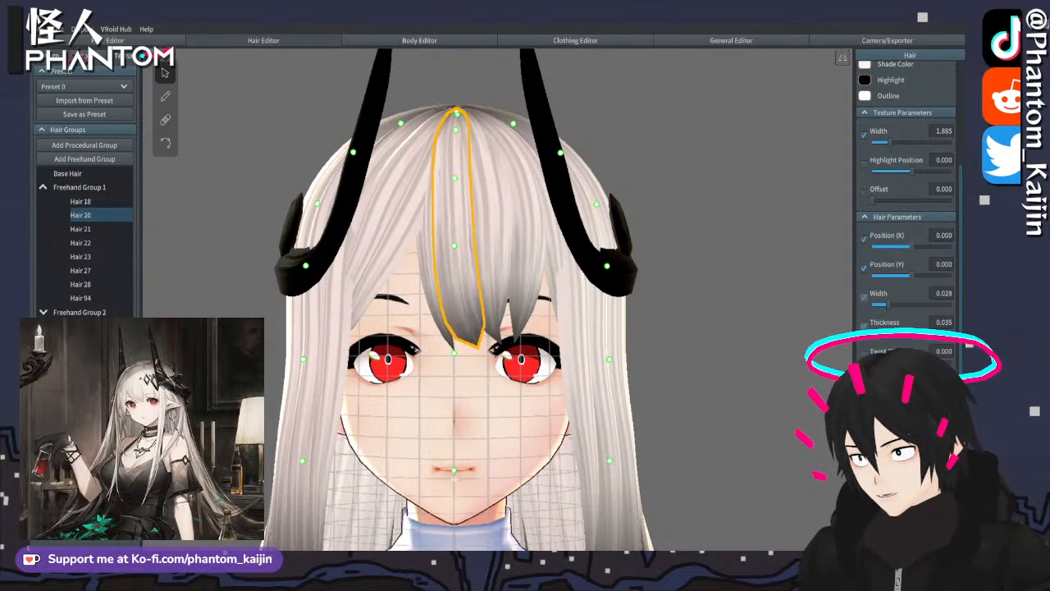
click(716, 430)
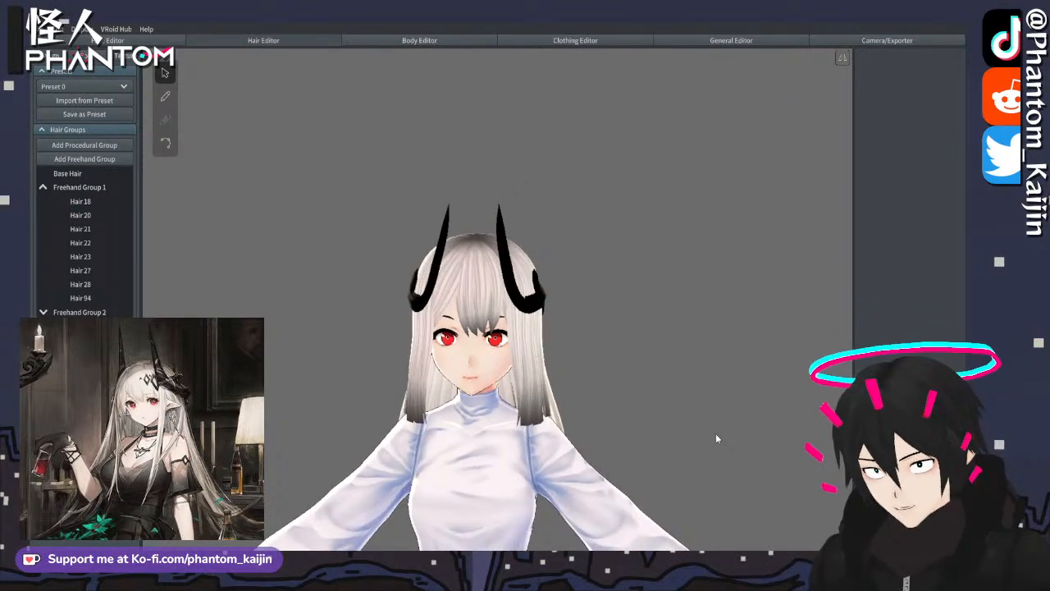
- Examine the side strands' ends and the overall hairstyle from the front and the side
scroll(679, 418, up, 5)
middle_drag(511, 374, 511, 344)
scroll(511, 345, down, 3)
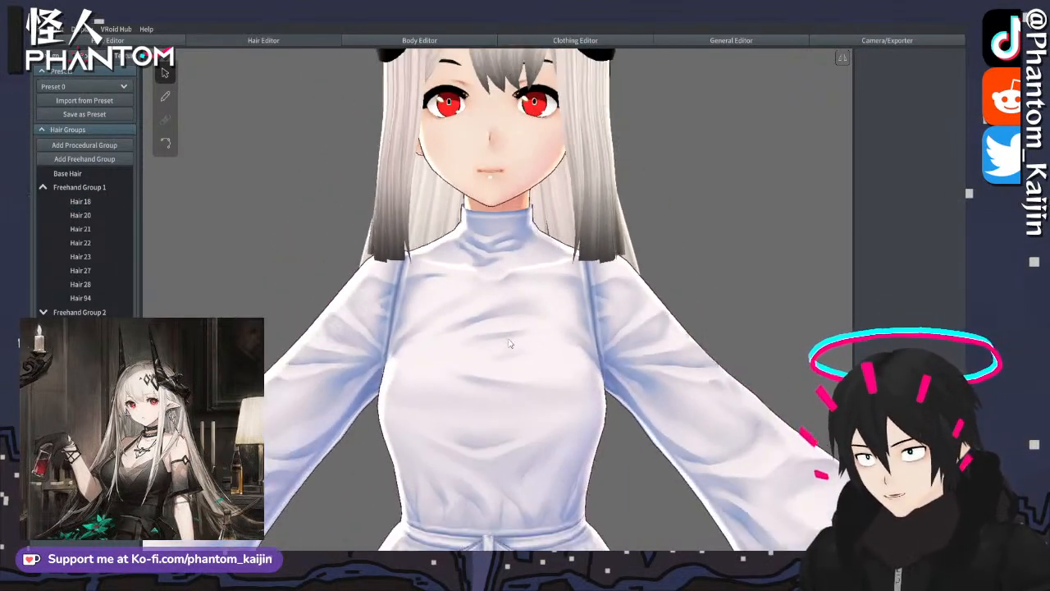
middle_drag(532, 295, 531, 336)
right_drag(509, 332, 577, 323)
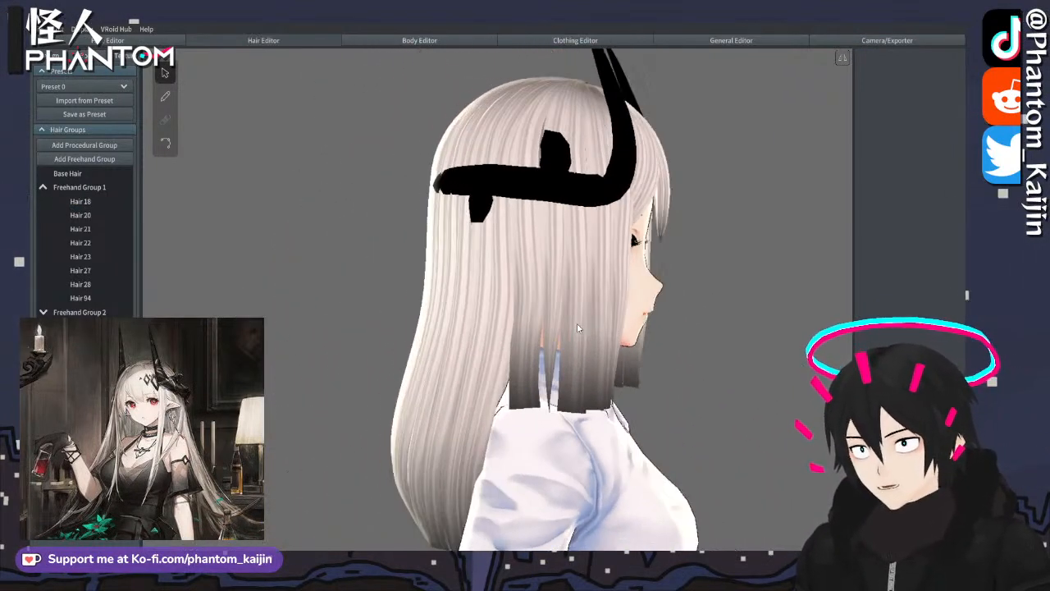
scroll(575, 323, up, 5)
click(528, 412)
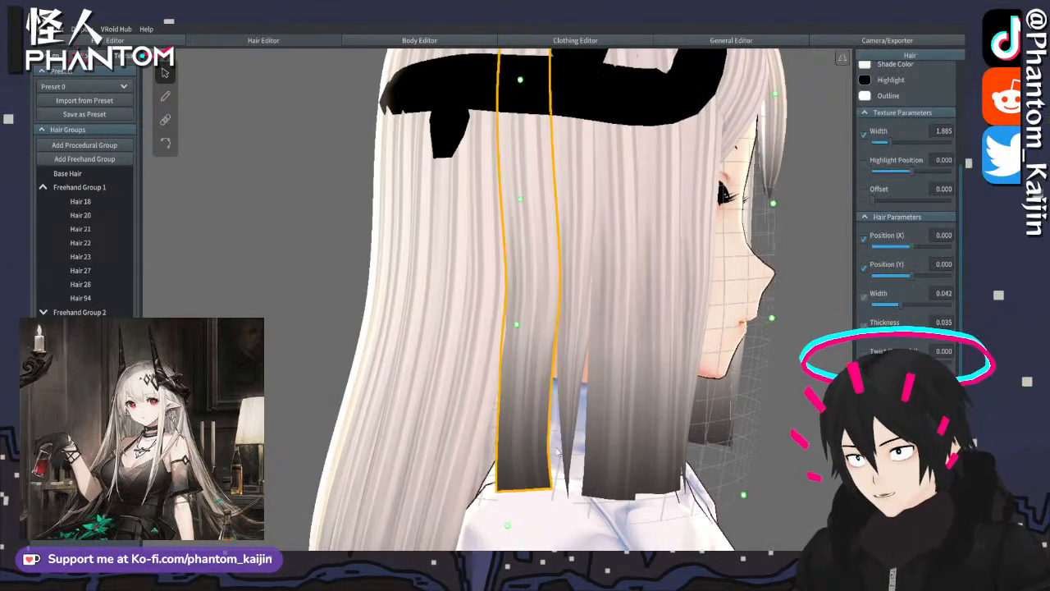
click(793, 408)
scroll(793, 408, down, 5)
right_drag(794, 408, 742, 399)
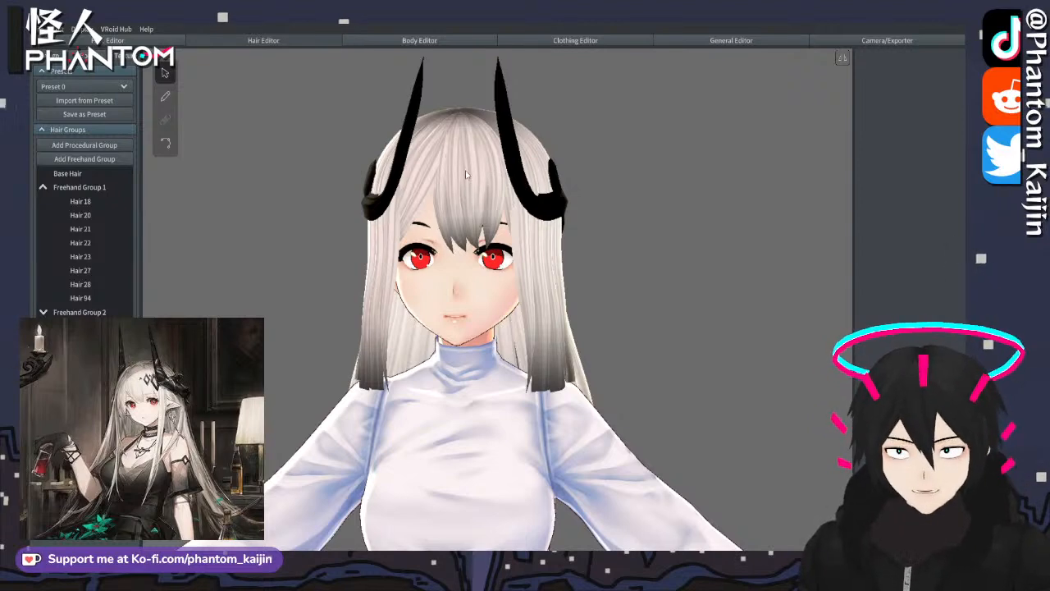
right_drag(502, 170, 579, 182)
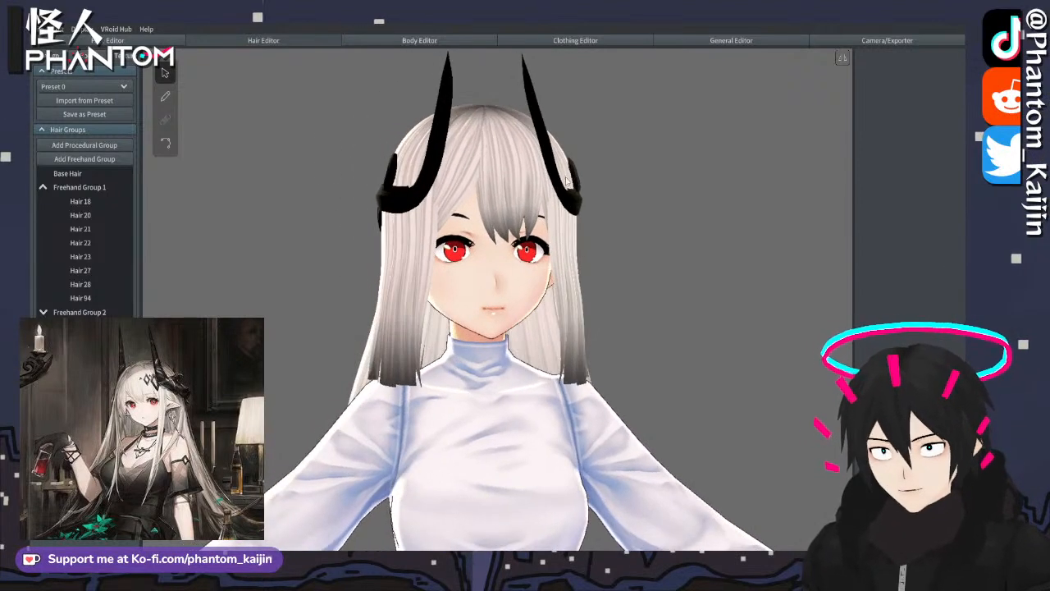
- Give the character small pointed ears with Ear Tip Position (Downward) at 0.54 and Ear Size (Smaller) at 1.00
click(115, 40)
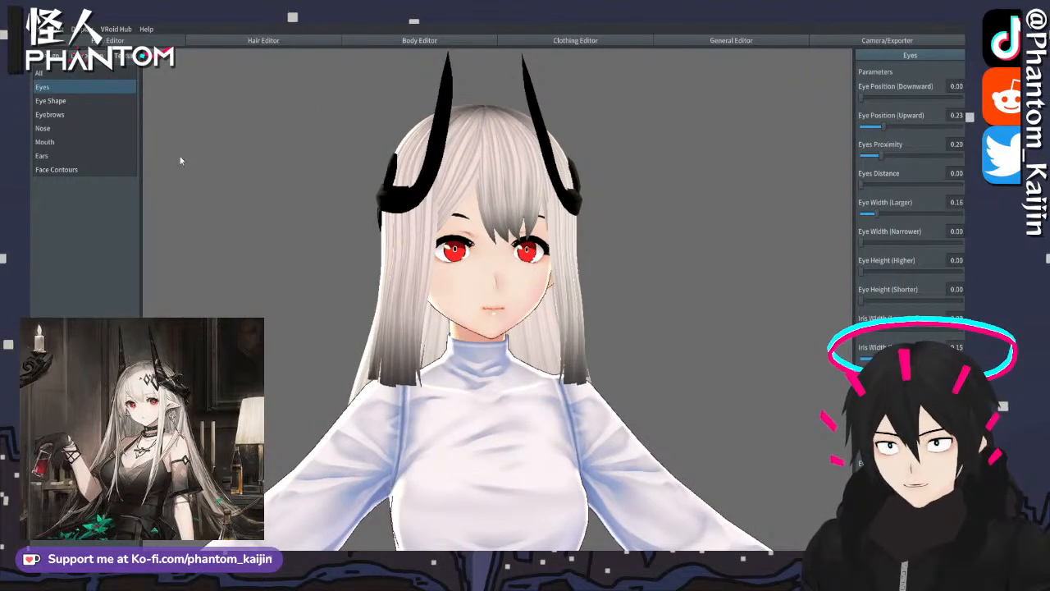
click(49, 169)
click(45, 155)
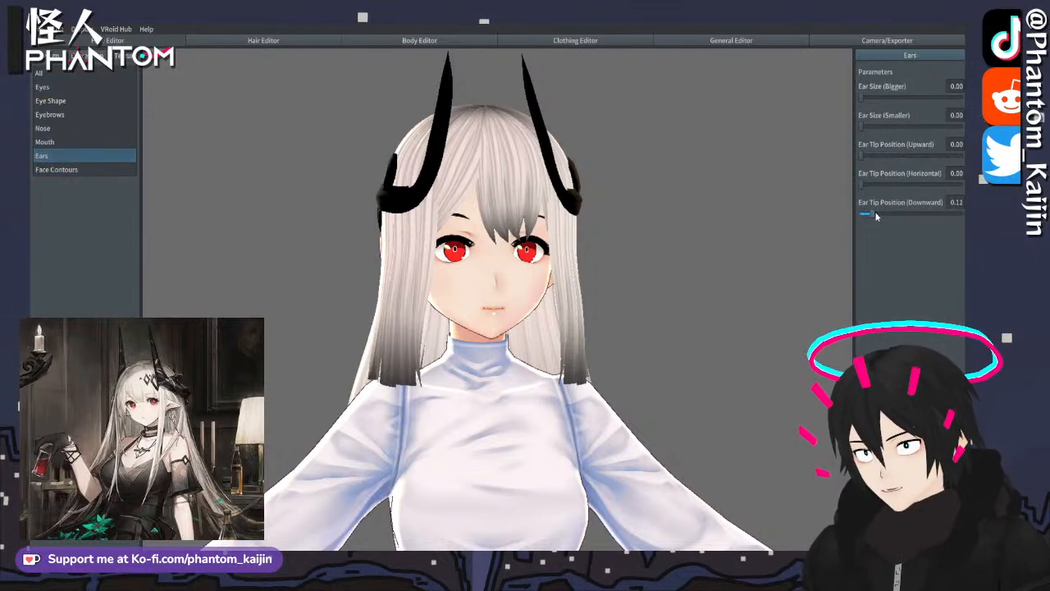
drag(863, 213, 907, 215)
right_drag(824, 224, 783, 228)
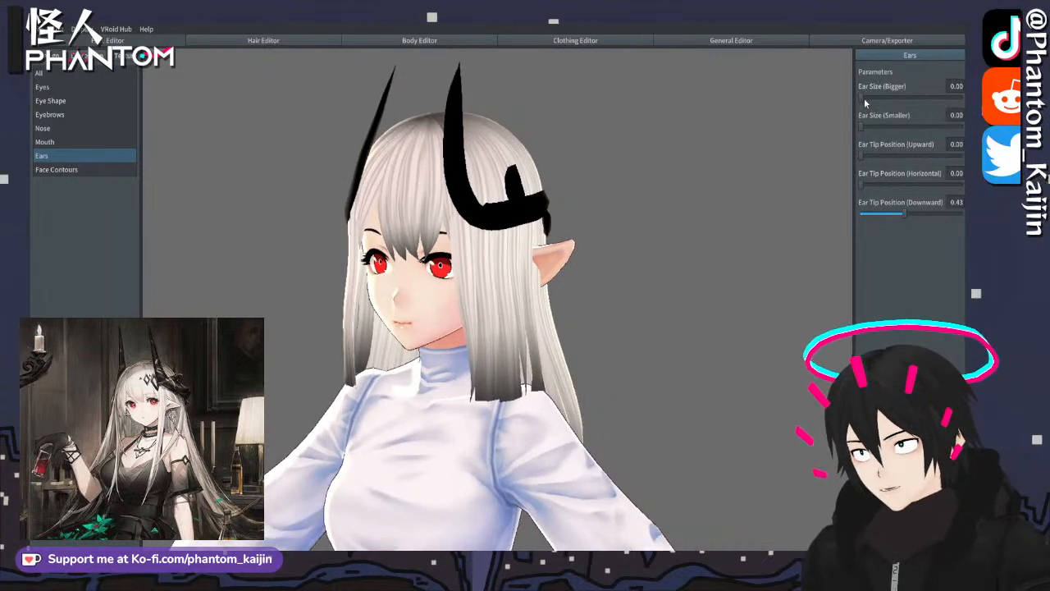
drag(892, 127, 962, 127)
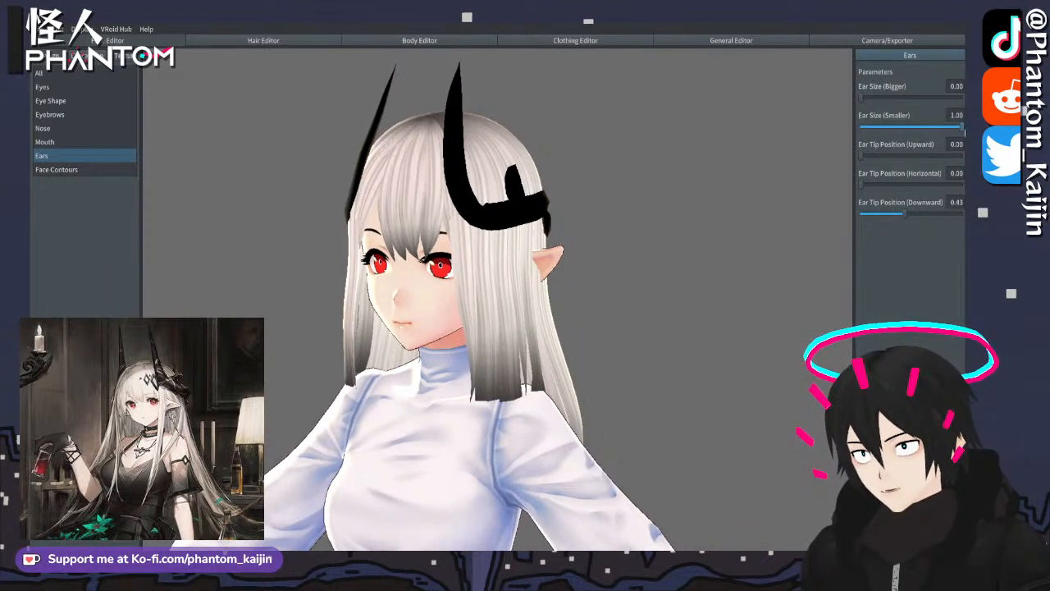
drag(907, 217, 916, 212)
- Inspect the pointed ears and the face from below, from the front and up close
drag(732, 230, 760, 209)
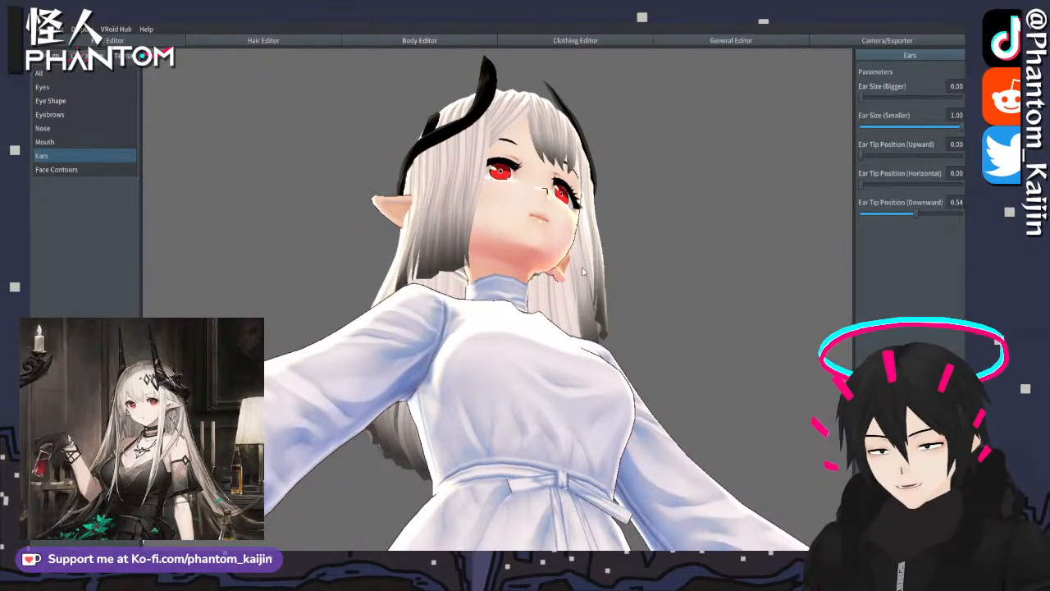
mouse_move(583, 272)
mouse_down()
mouse_move(608, 278)
mouse_move(575, 286)
mouse_up()
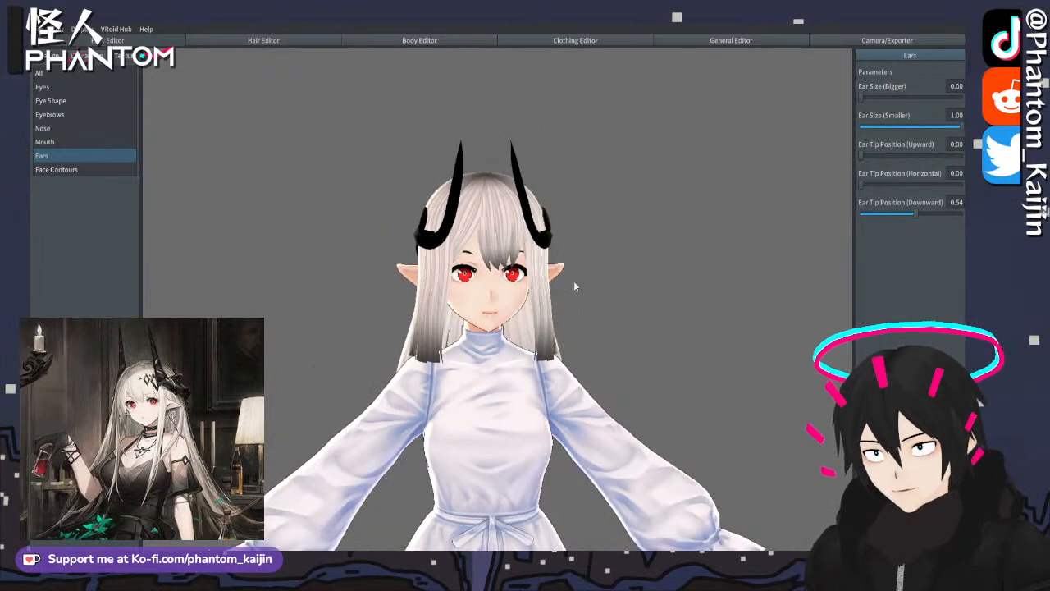
middle_drag(575, 281, 574, 236)
scroll(573, 236, down, 3)
right_drag(572, 237, 551, 212)
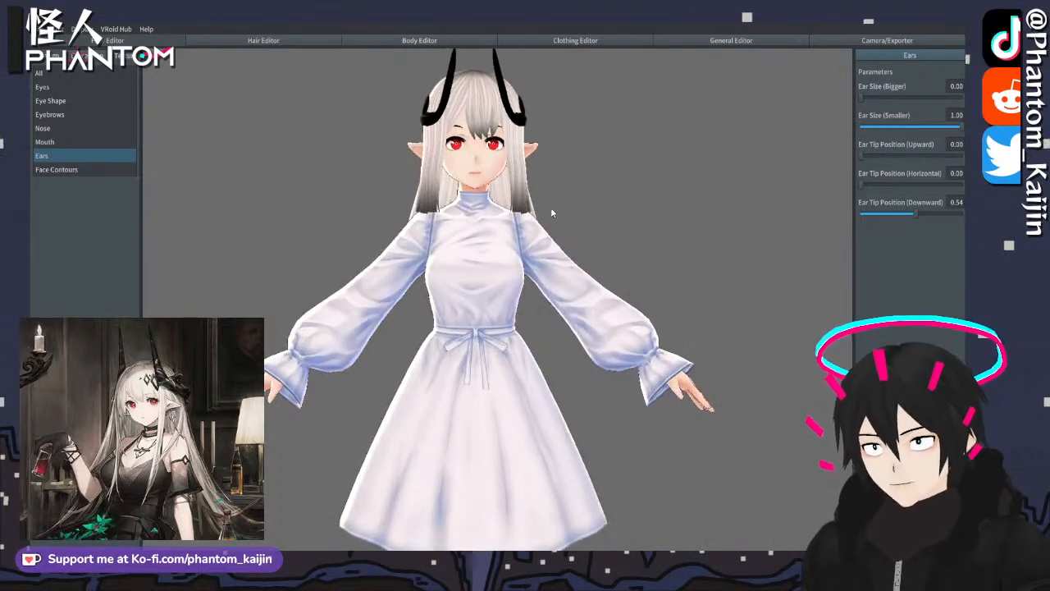
scroll(552, 212, up, 5)
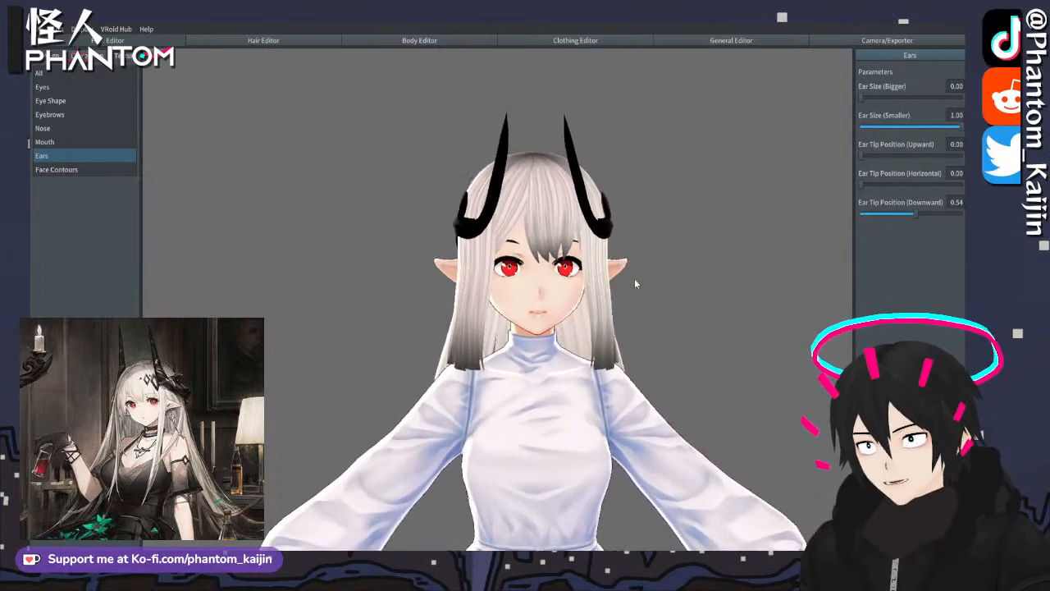
middle_drag(636, 284, 626, 283)
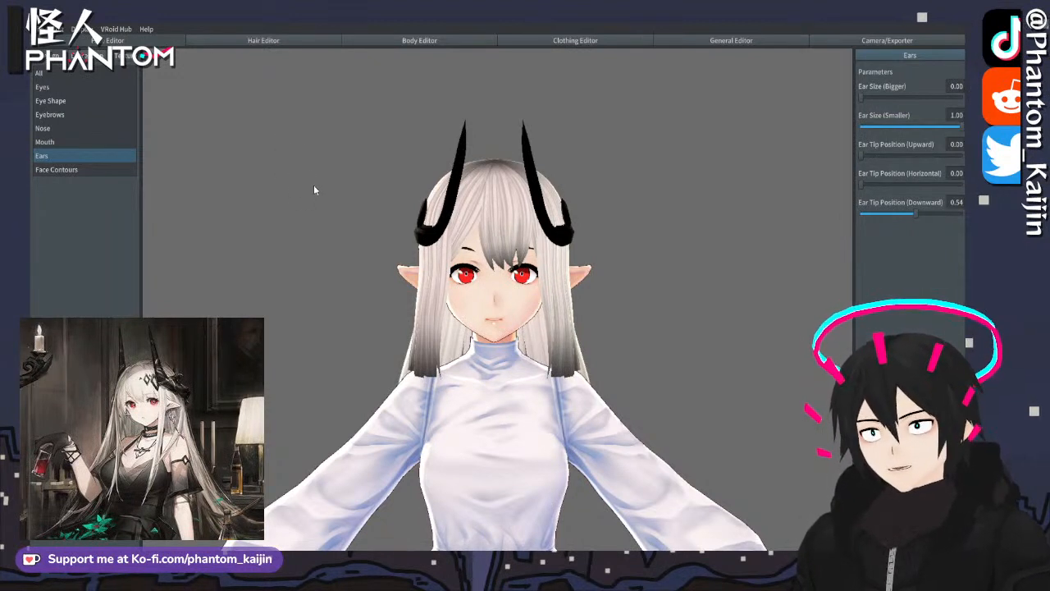
scroll(460, 277, up, 10)
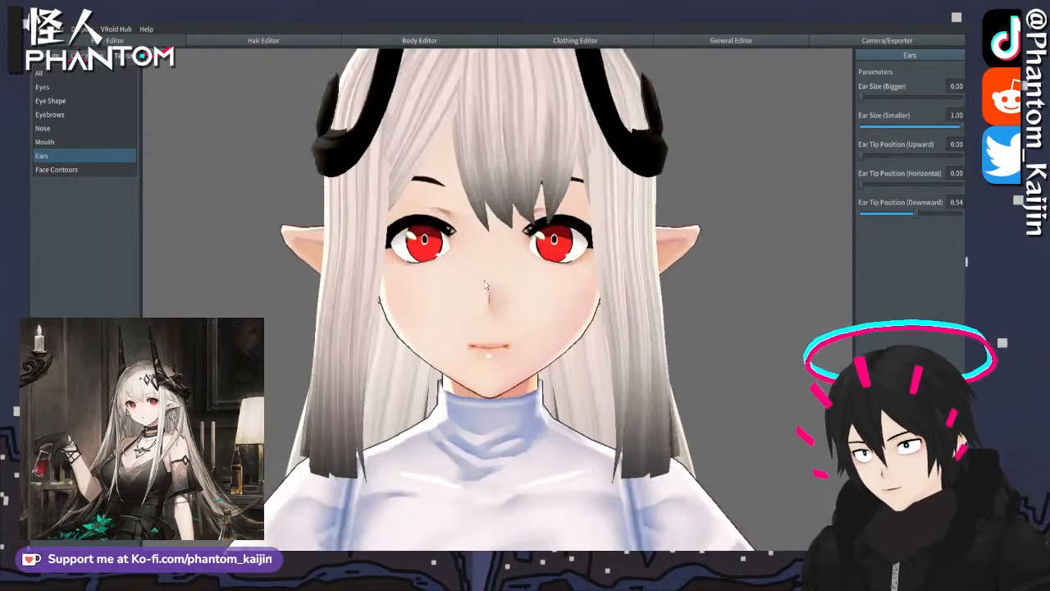
right_drag(489, 282, 504, 293)
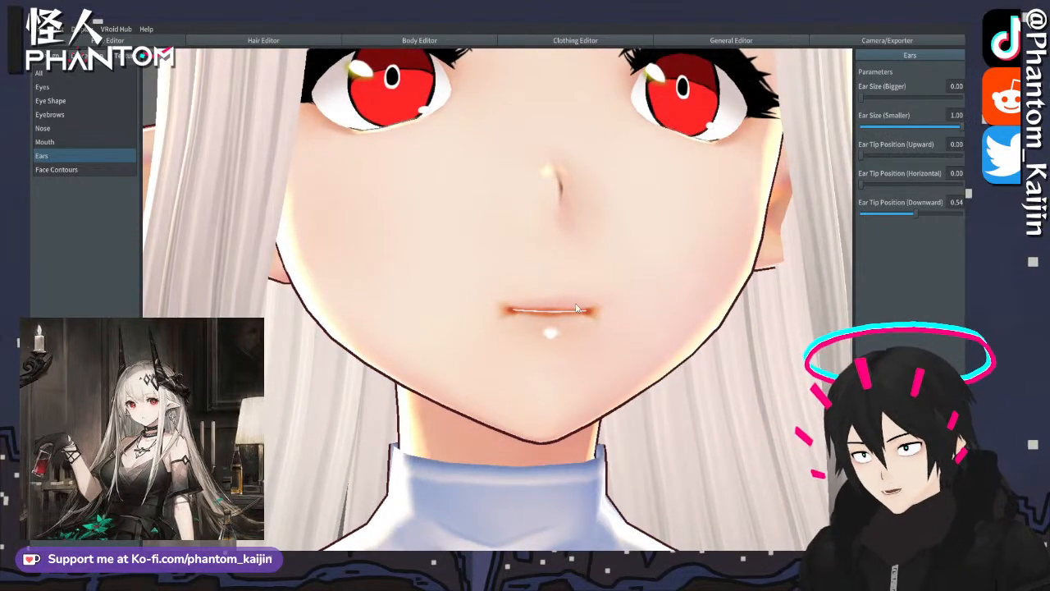
- Check the mouth parameters and how the face looks together with the horns and fringe from several angles
click(59, 143)
scroll(720, 168, down, 5)
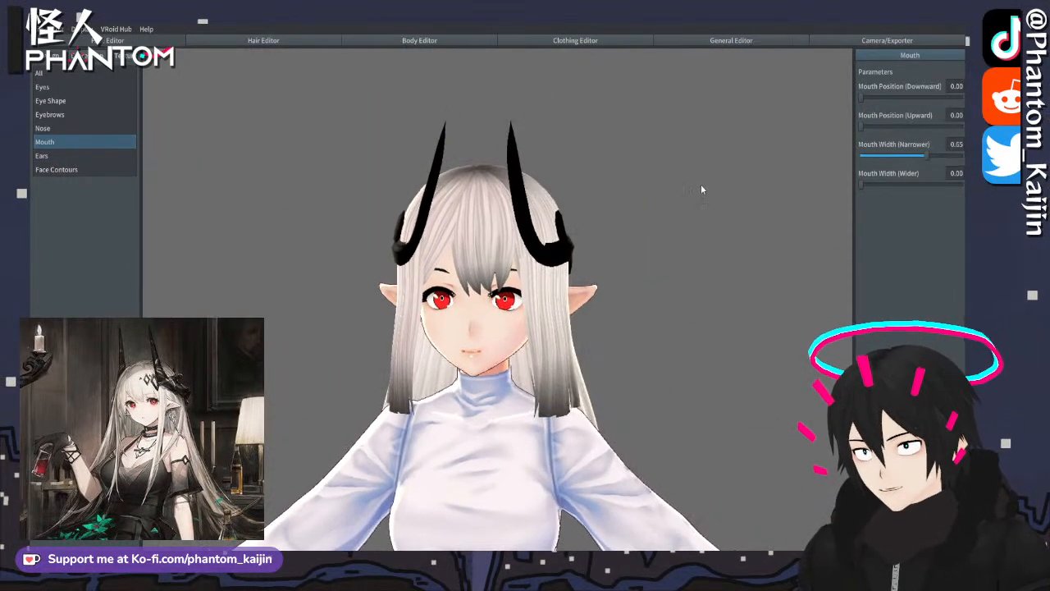
scroll(635, 201, up, 5)
scroll(634, 201, down, 3)
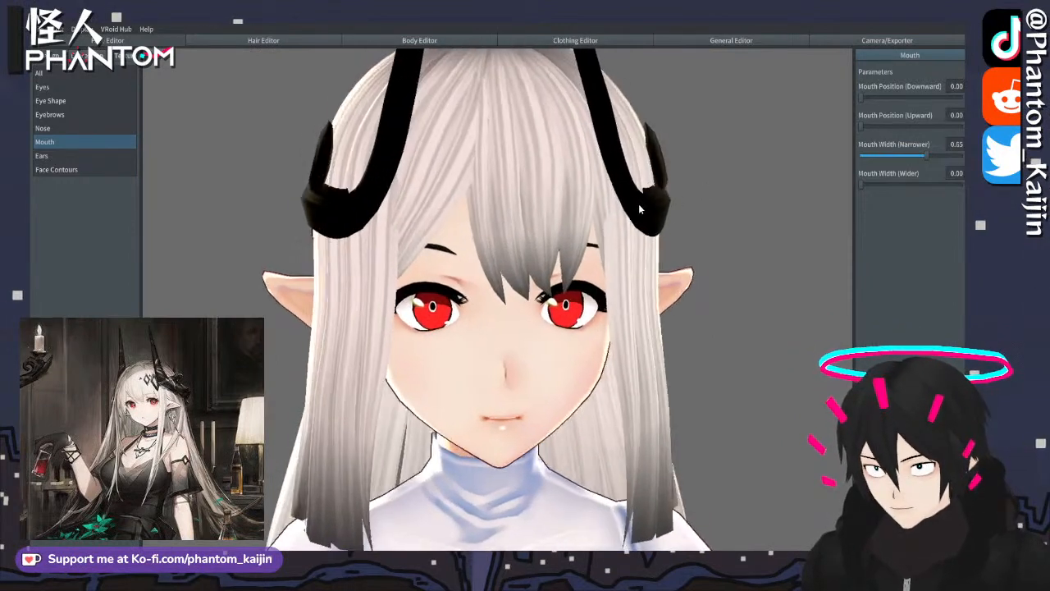
scroll(559, 218, down, 2)
scroll(559, 217, up, 2)
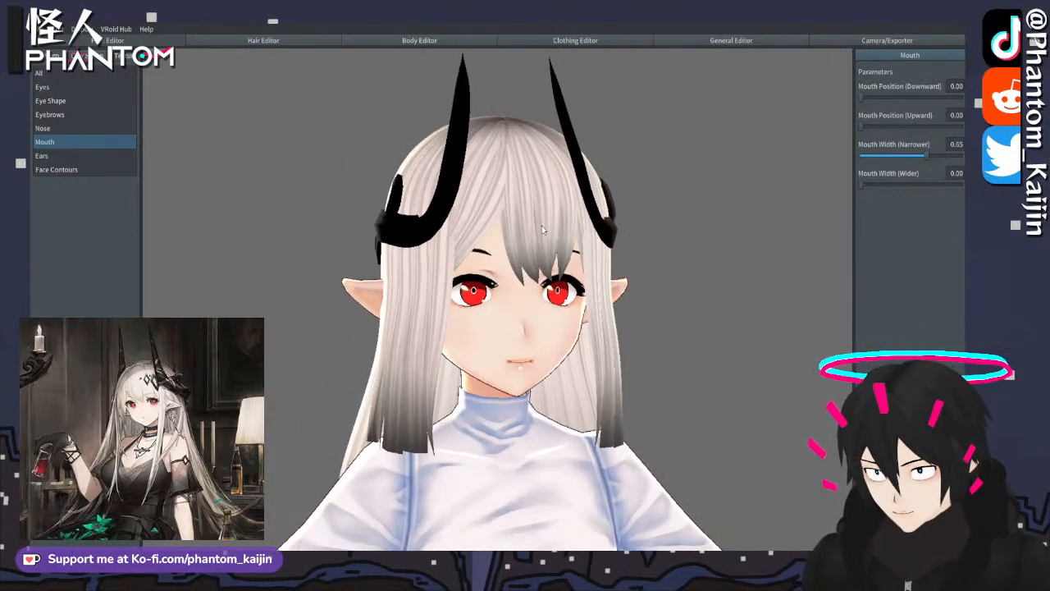
scroll(542, 229, down, 2)
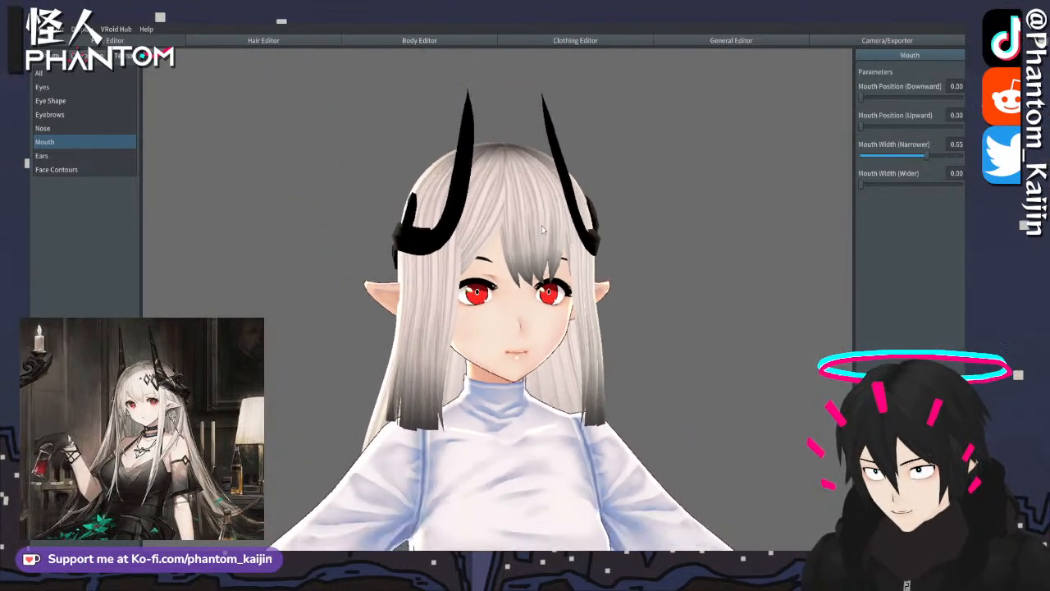
- Export the Default Image layer of the first hair material's texture as an image file
click(316, 43)
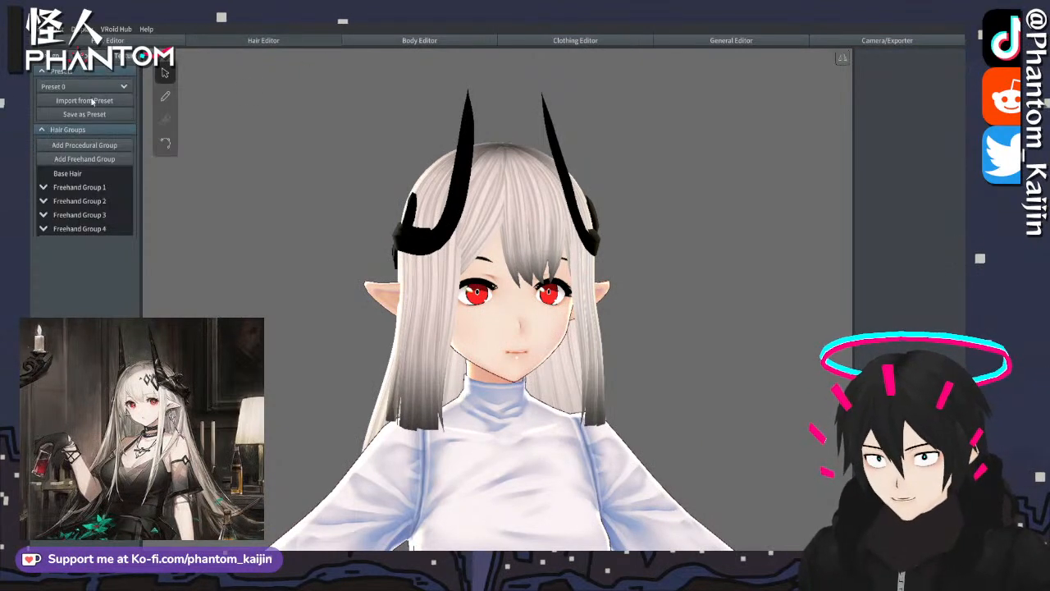
click(124, 55)
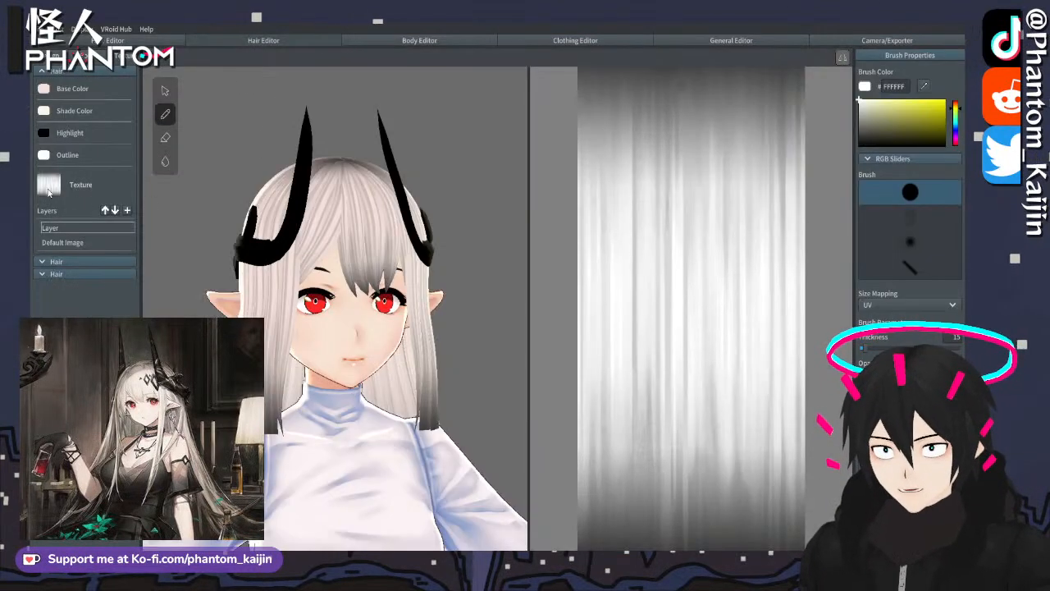
click(62, 244)
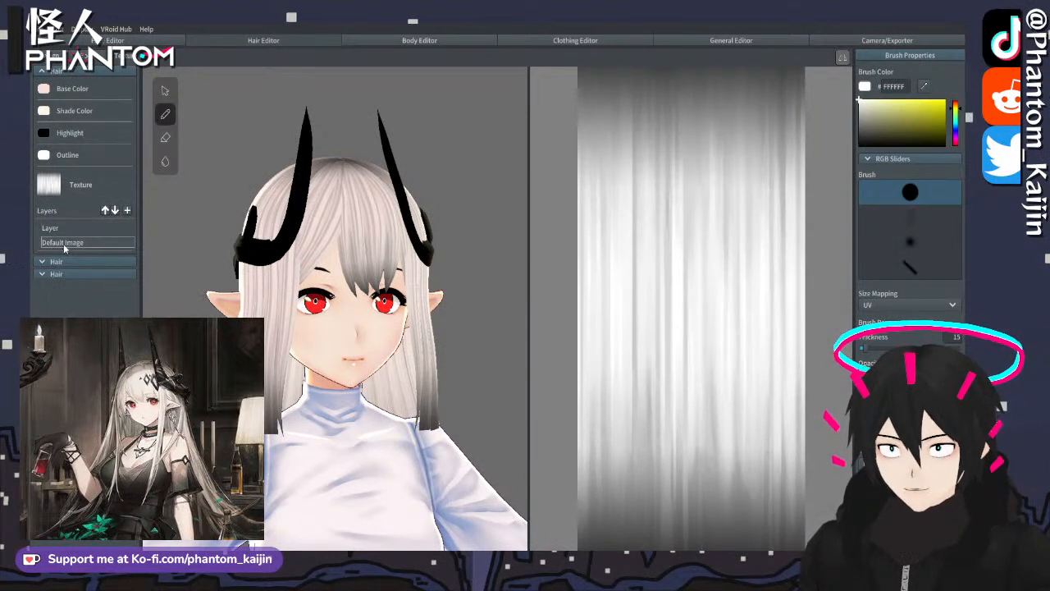
scroll(645, 260, down, 3)
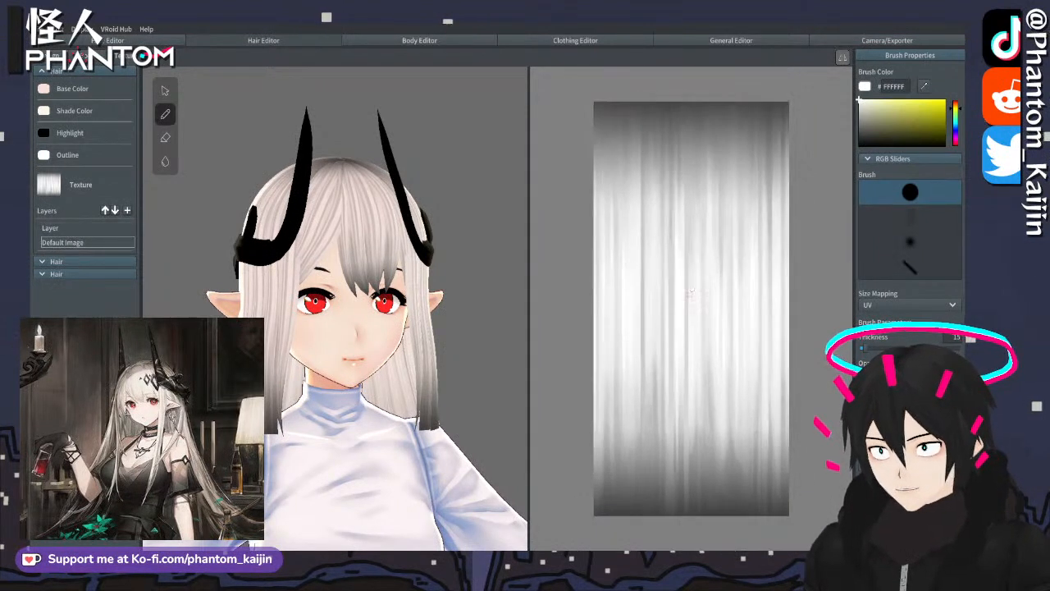
scroll(682, 301, up, 2)
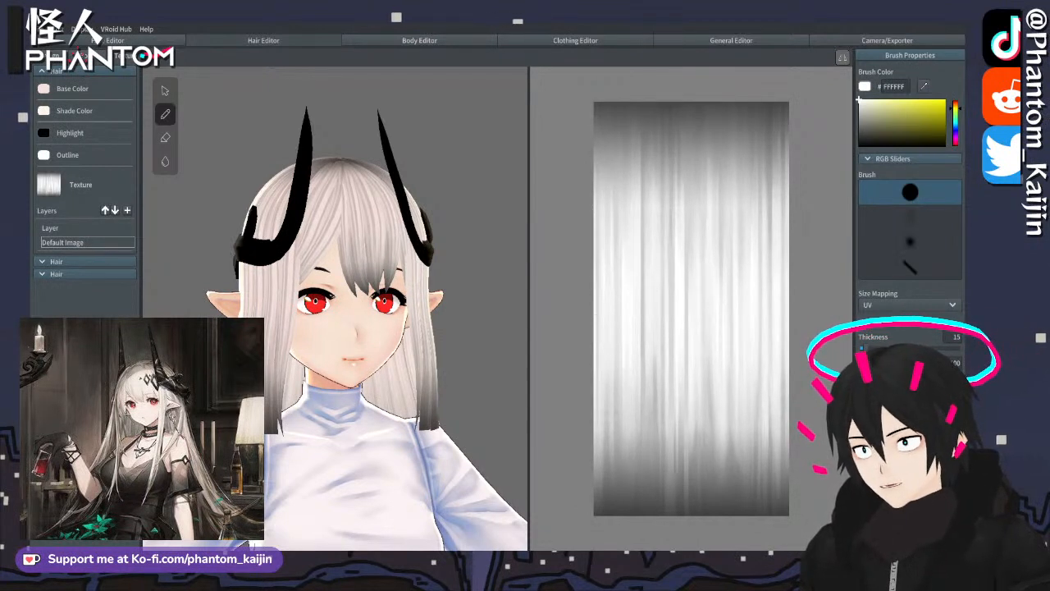
right_click(72, 244)
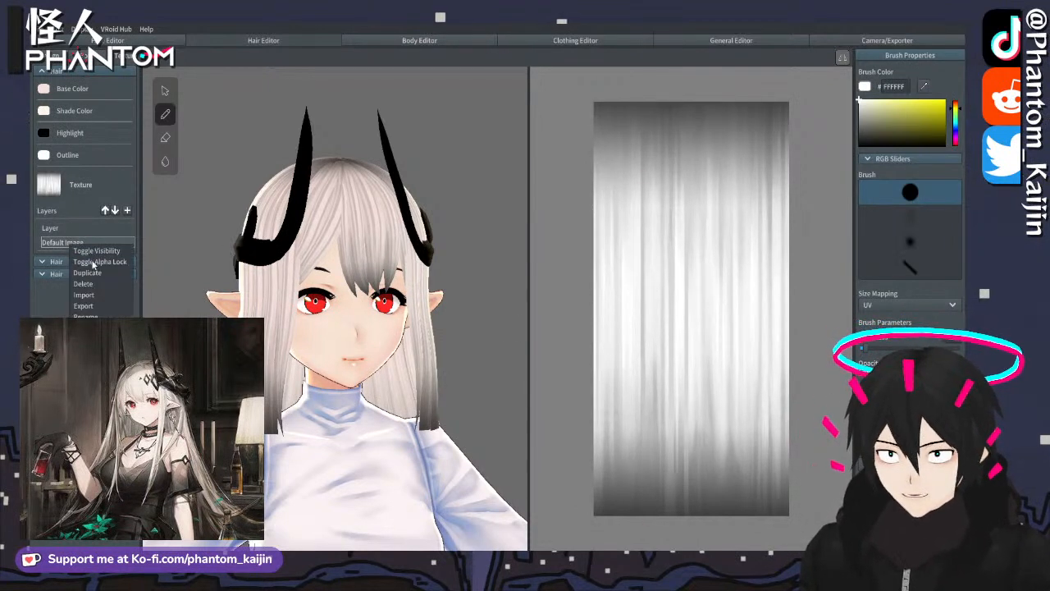
click(104, 306)
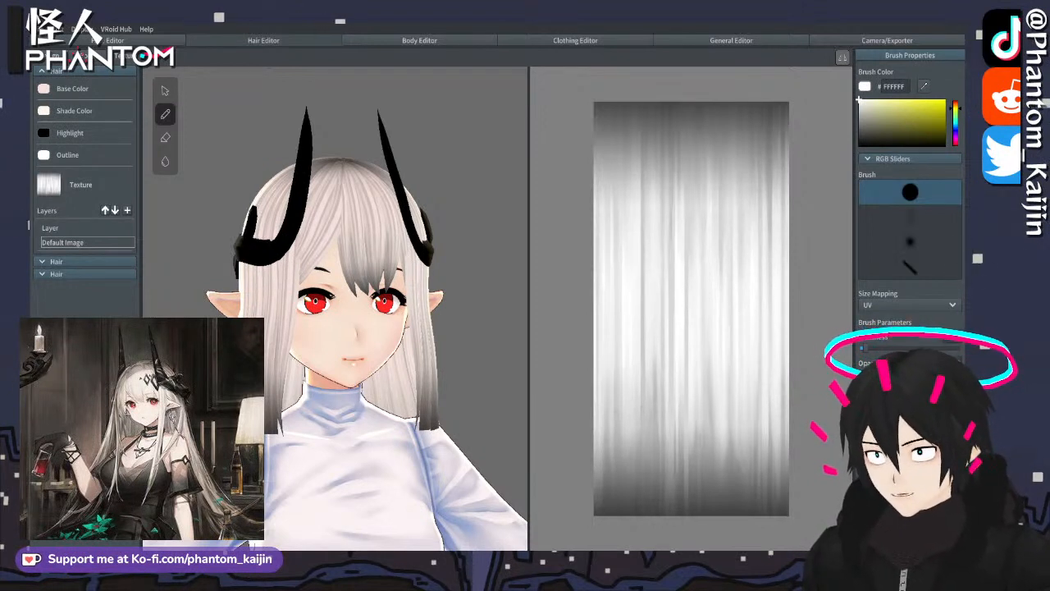
- Add a layer above Default Image in the hair texture and import the evenly white strand texture into it
click(127, 210)
click(54, 243)
right_click(56, 242)
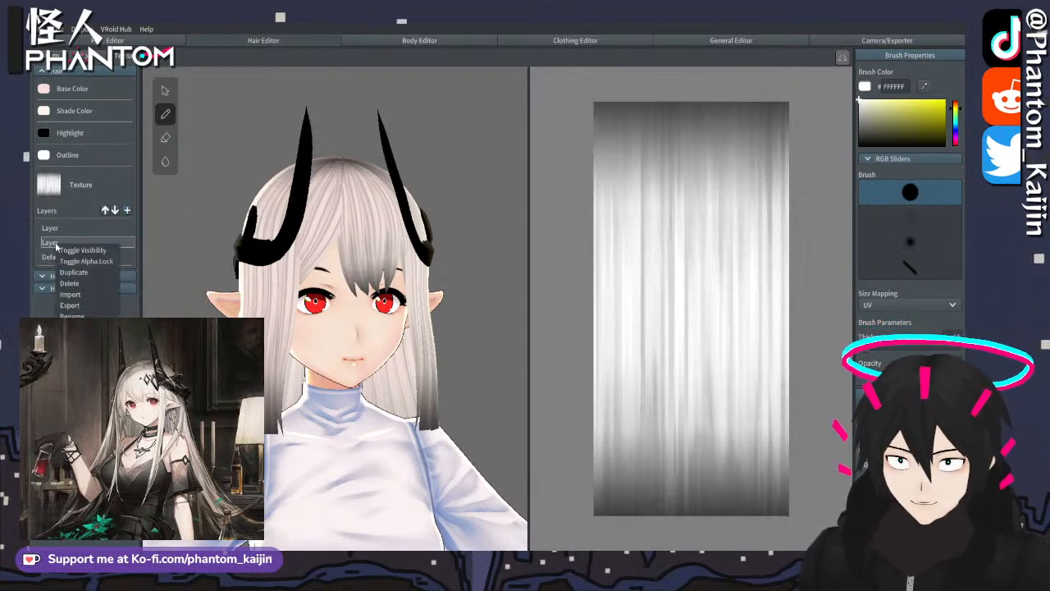
click(79, 295)
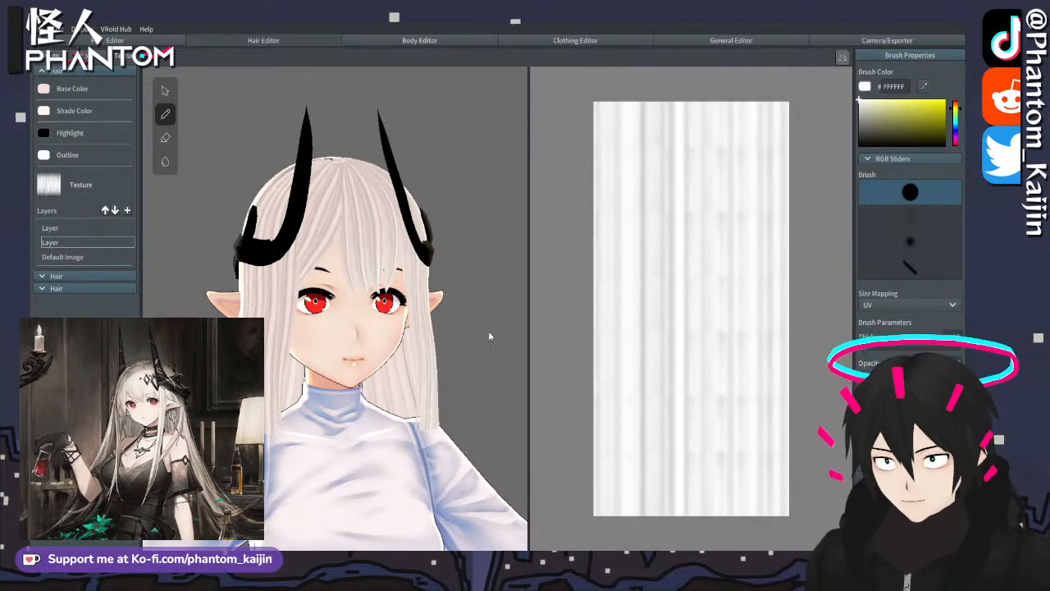
mouse_move(498, 330)
right_down()
mouse_move(409, 338)
mouse_move(480, 349)
mouse_move(500, 333)
mouse_move(480, 328)
right_up()
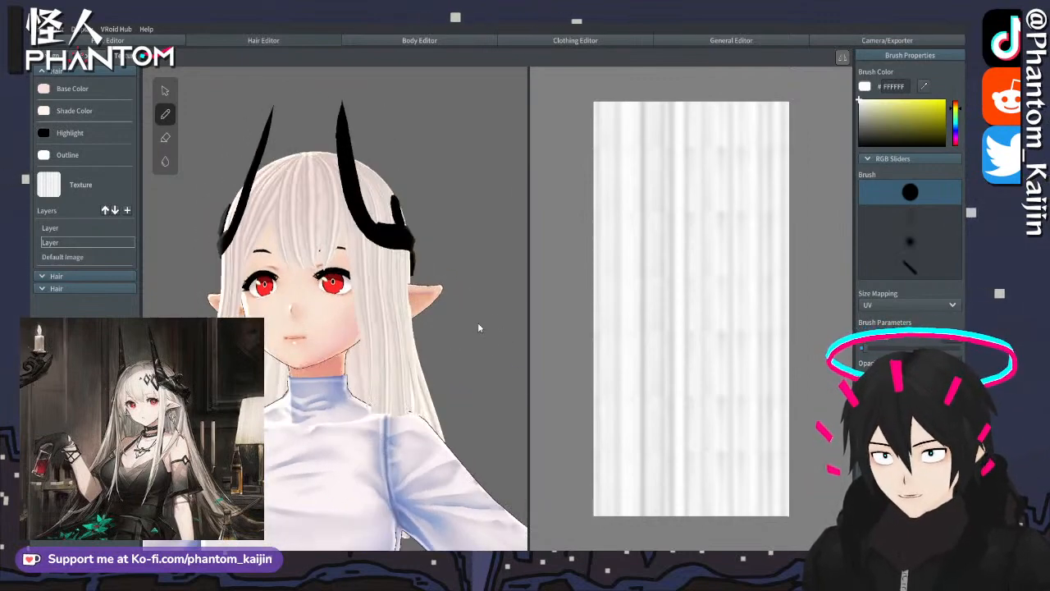
- Assign the first light hair material to the dark gradient strand behind the ear
click(67, 277)
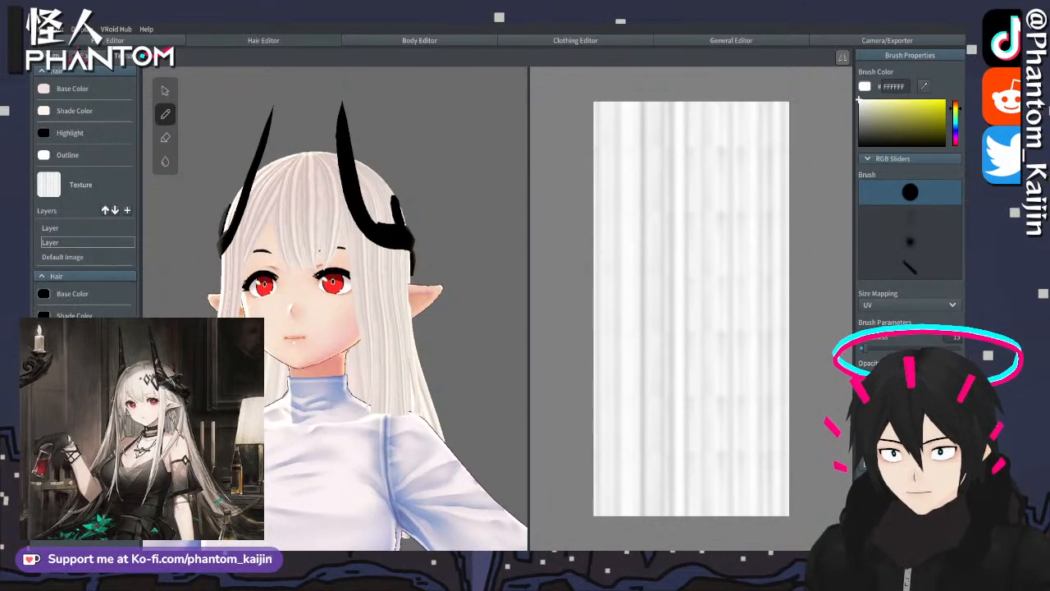
click(80, 390)
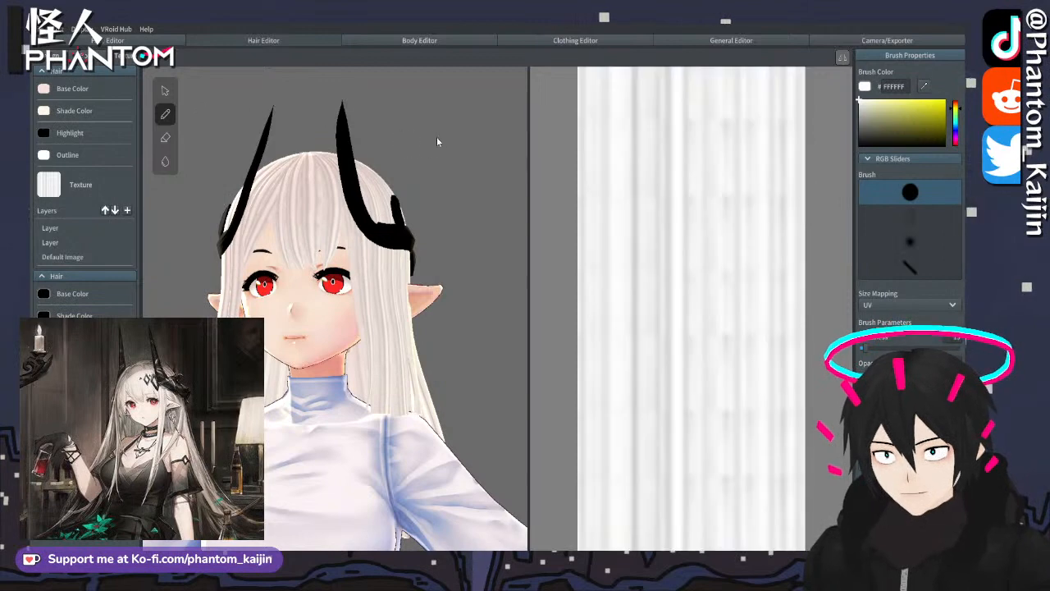
right_drag(437, 136, 478, 161)
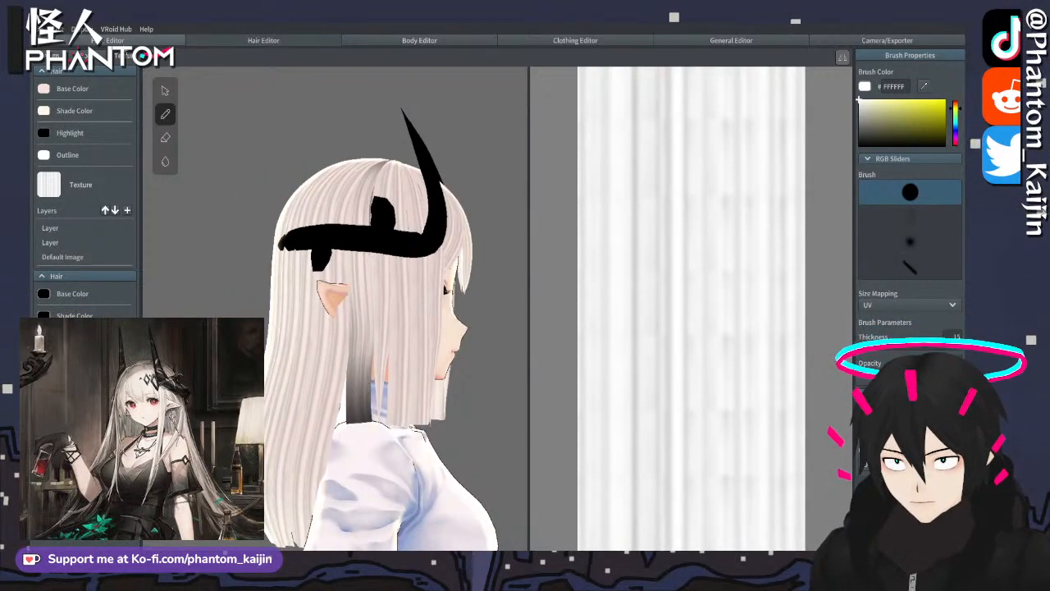
click(51, 55)
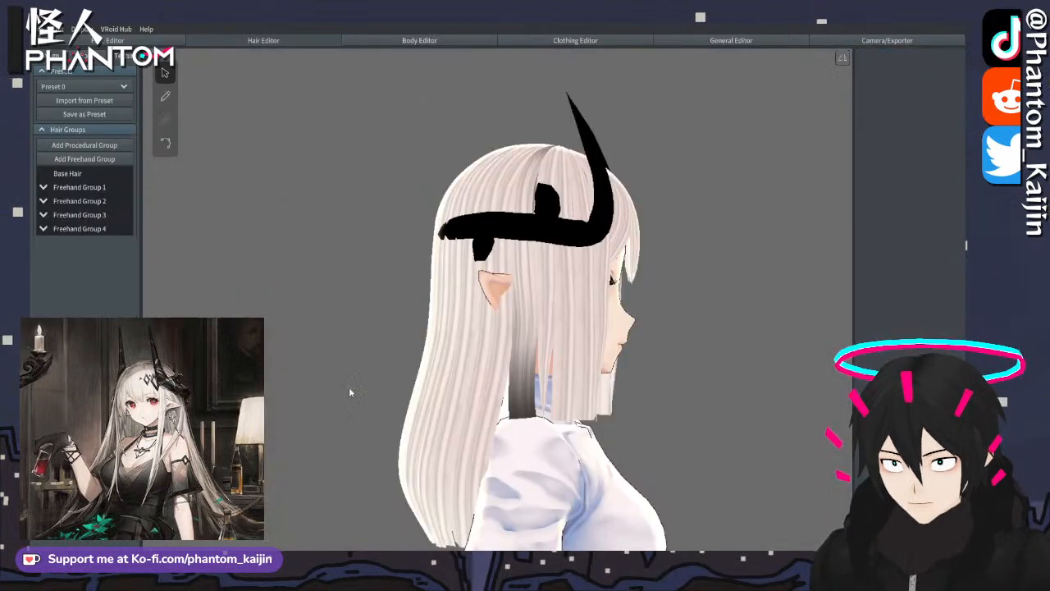
click(525, 376)
scroll(864, 115, up, 3)
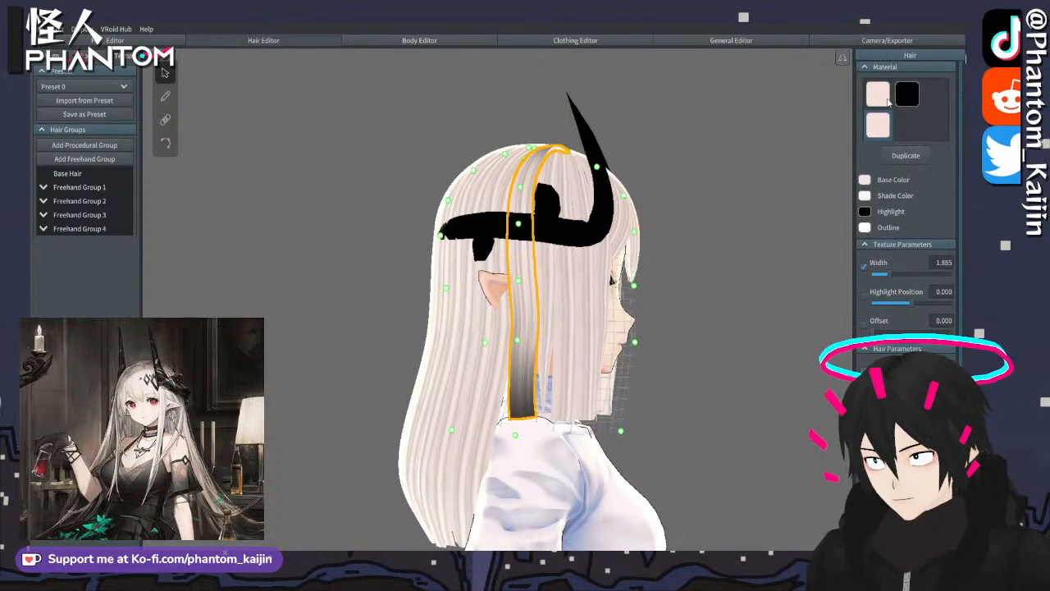
right_drag(771, 252, 686, 250)
click(715, 257)
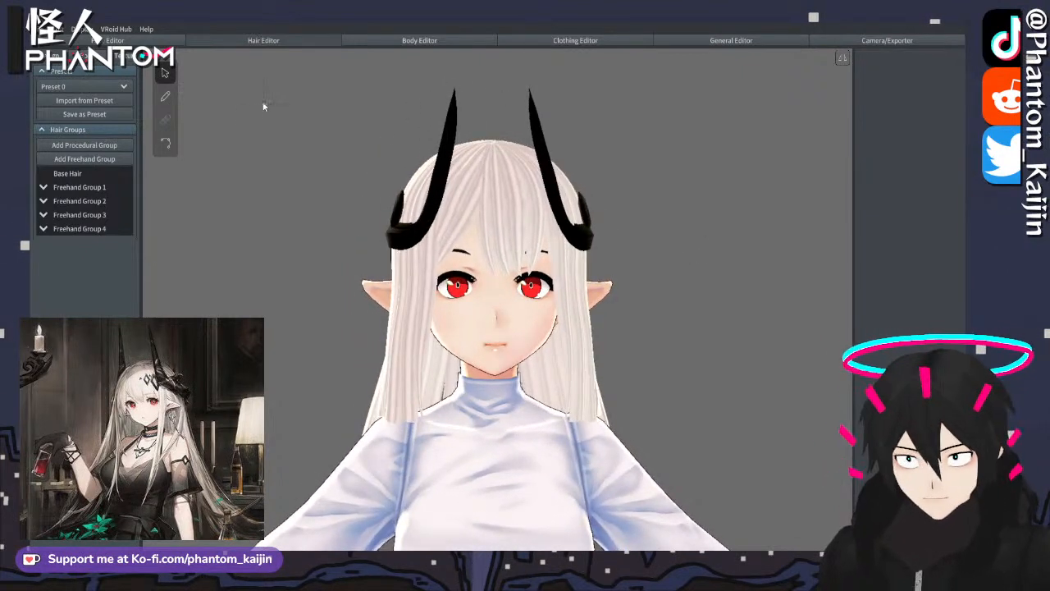
- Compare the hair materials' textures and check which material the front side strand uses
click(127, 168)
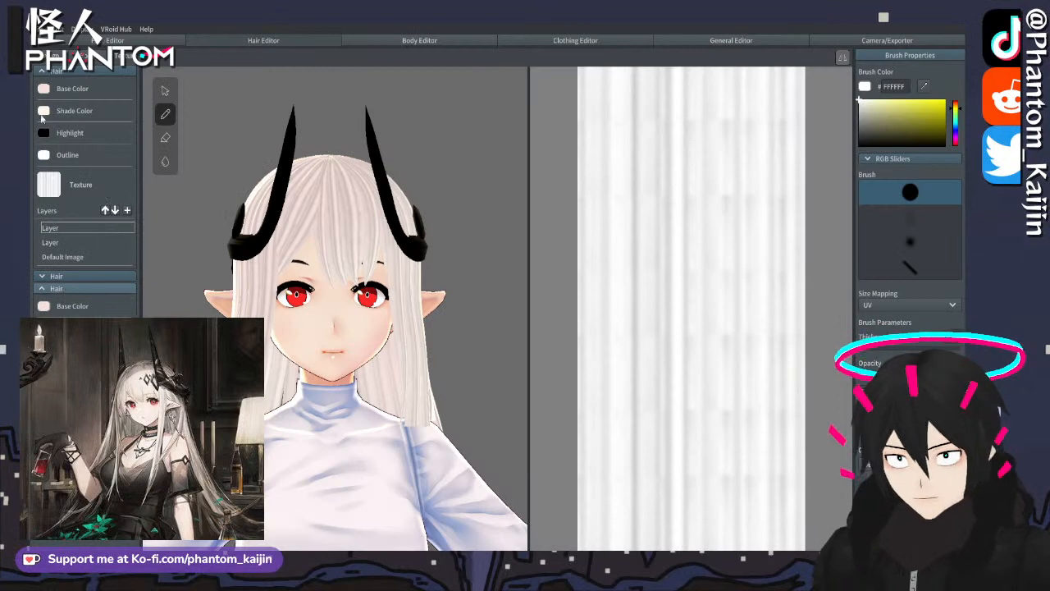
click(51, 56)
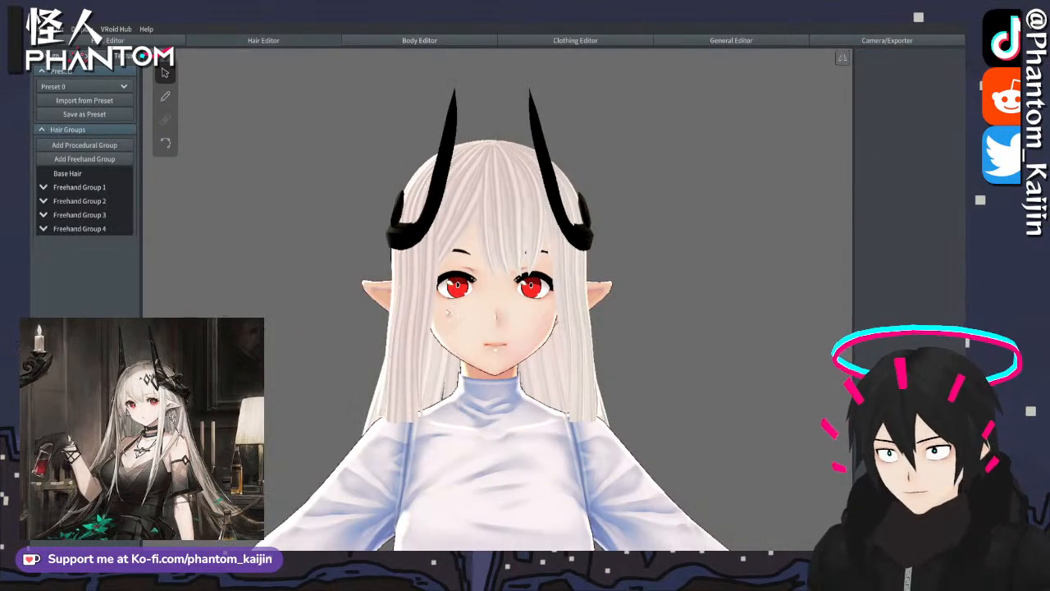
click(427, 197)
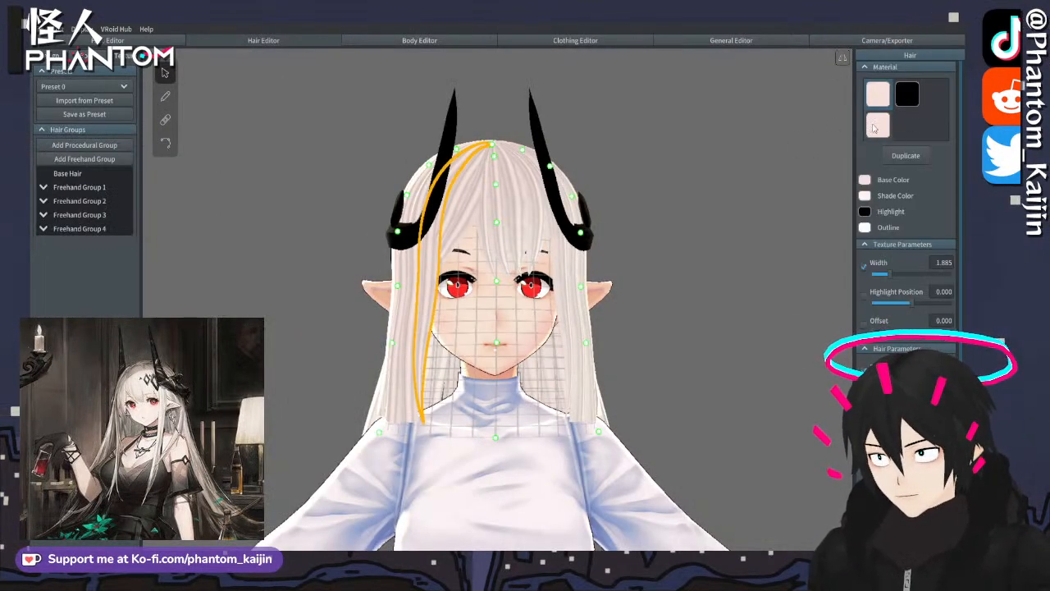
click(712, 234)
- Select the back strand beside the gap and shift its lower control points sideways to cover the gap
right_drag(711, 234, 794, 236)
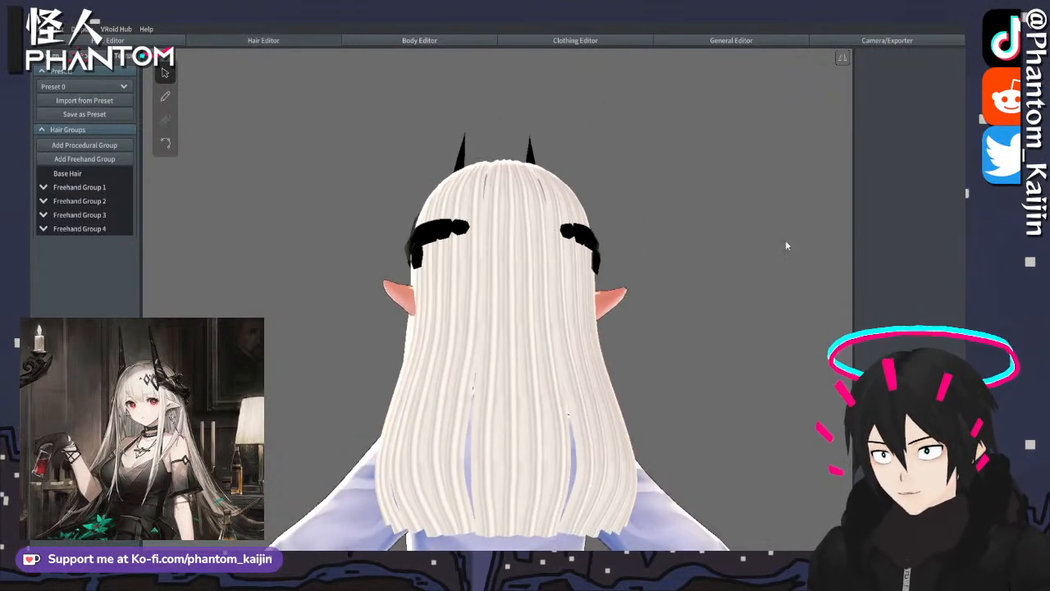
click(454, 456)
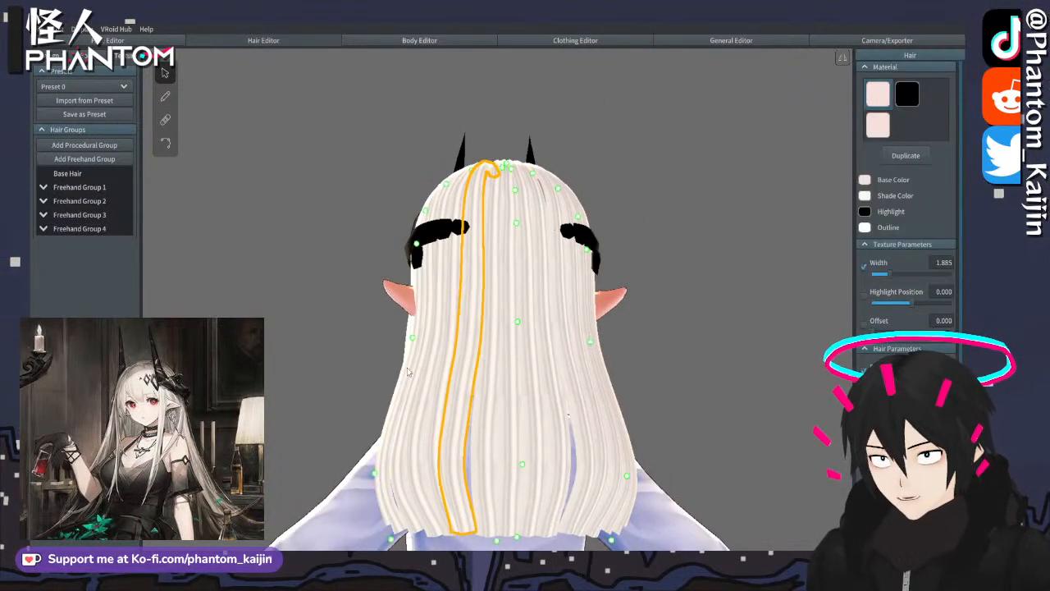
right_drag(492, 448, 515, 448)
click(165, 142)
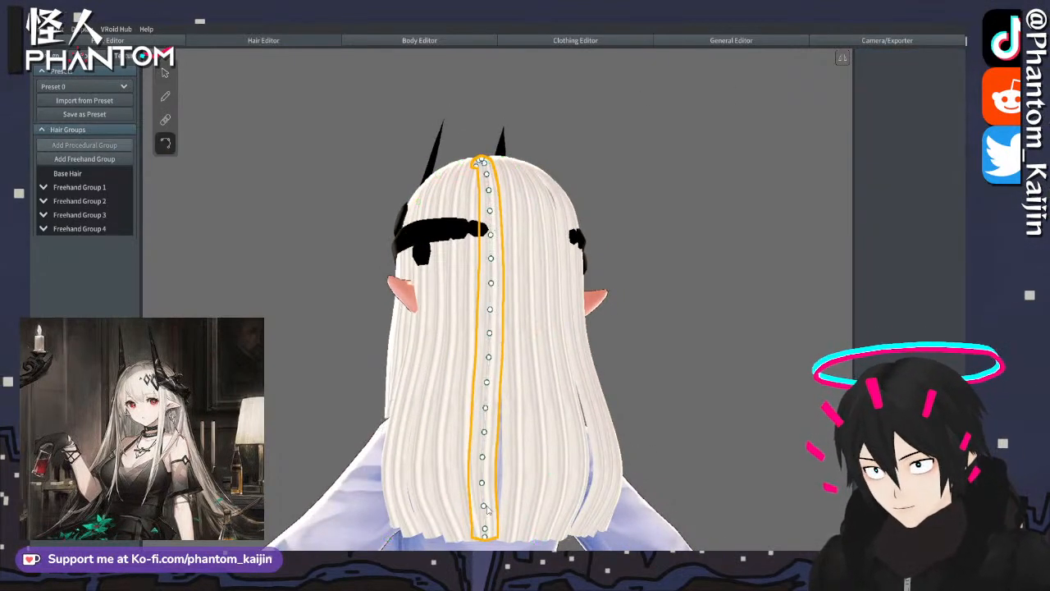
key(Delete)
key(ctrl+z)
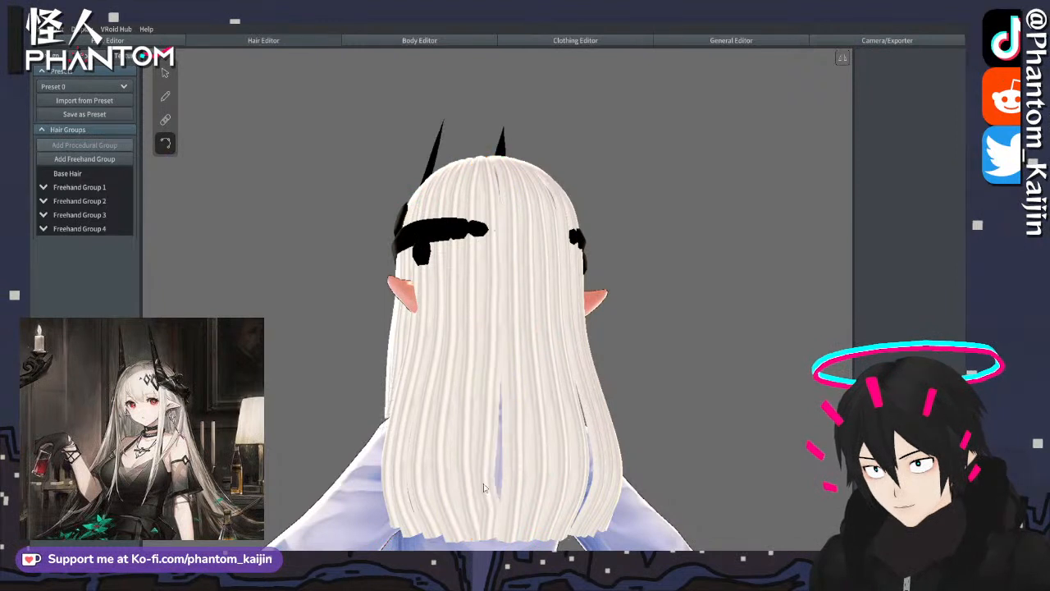
drag(484, 459, 492, 461)
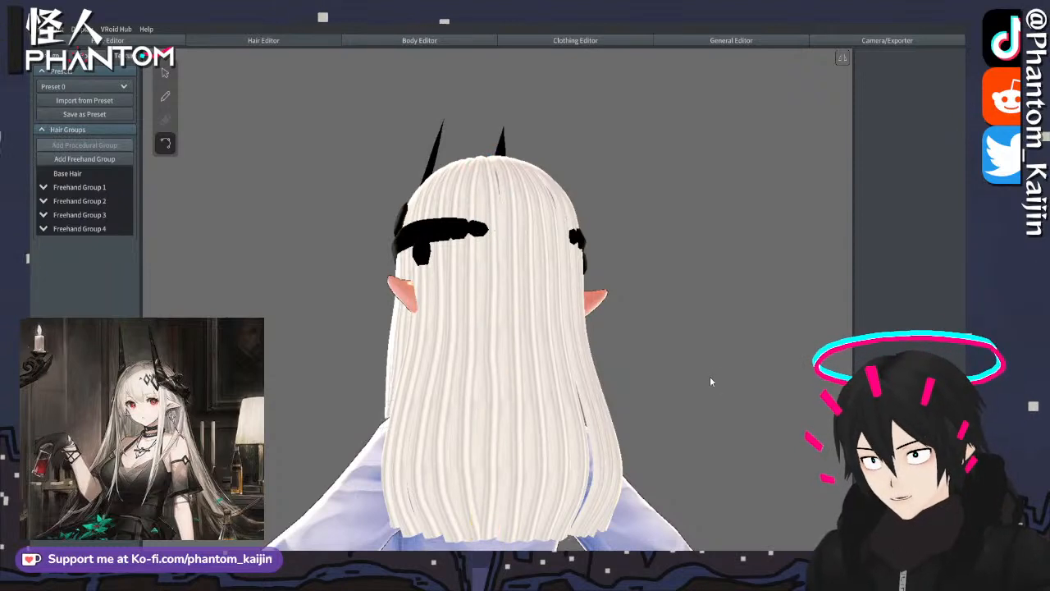
- Close the matching gap on the other half of the back hair by shifting that strand's lower and middle control points
right_drag(711, 379, 640, 382)
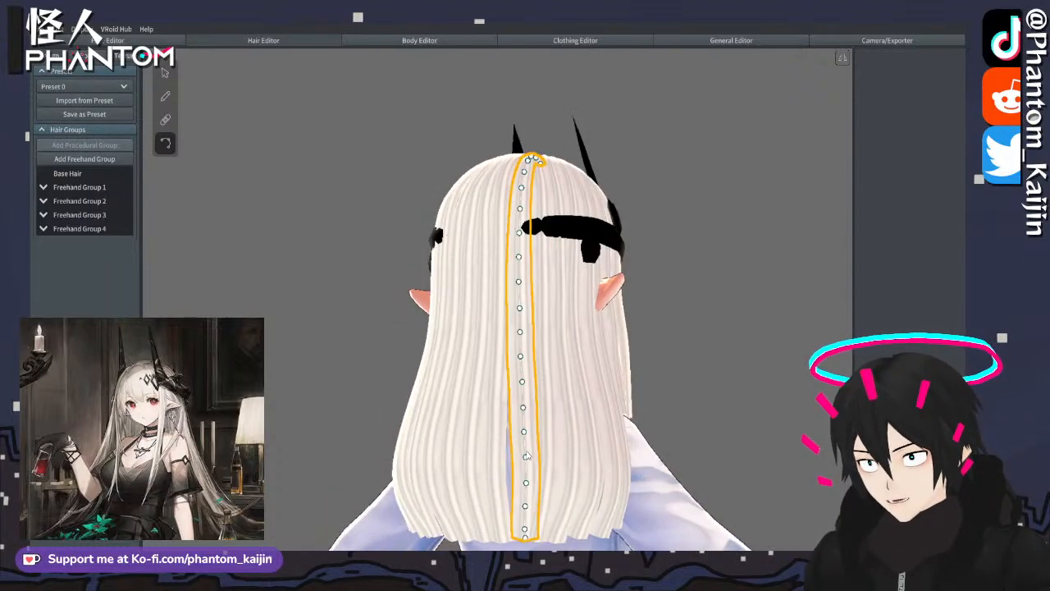
right_drag(529, 520, 524, 521)
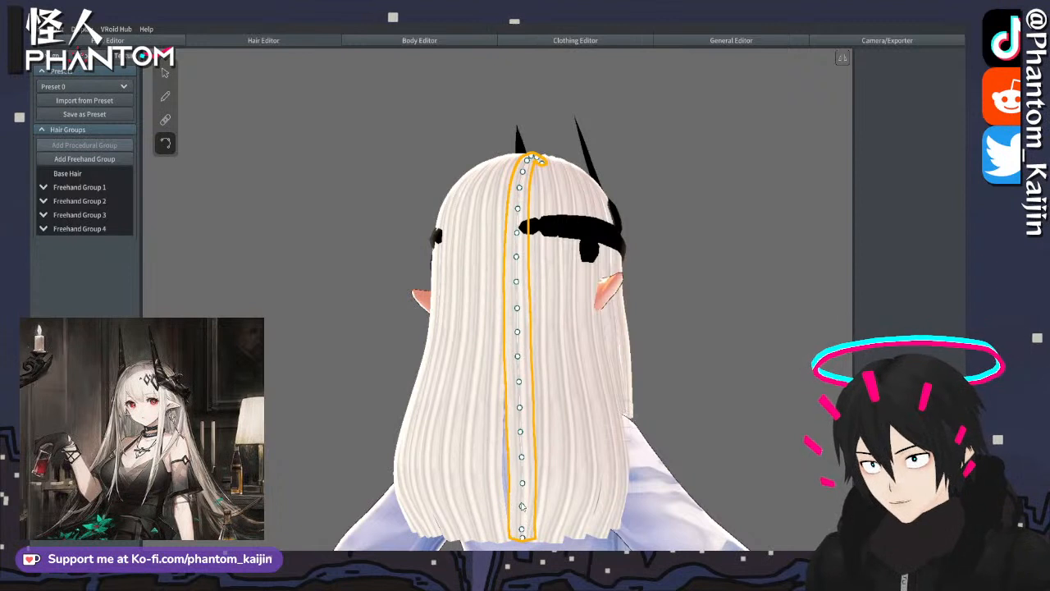
mouse_move(522, 506)
mouse_down()
mouse_move(520, 457)
mouse_move(519, 488)
mouse_up()
drag(518, 436, 517, 357)
click(677, 348)
click(509, 493)
right_drag(506, 497, 507, 519)
drag(502, 501, 504, 427)
right_drag(504, 427, 519, 458)
click(515, 439)
click(681, 428)
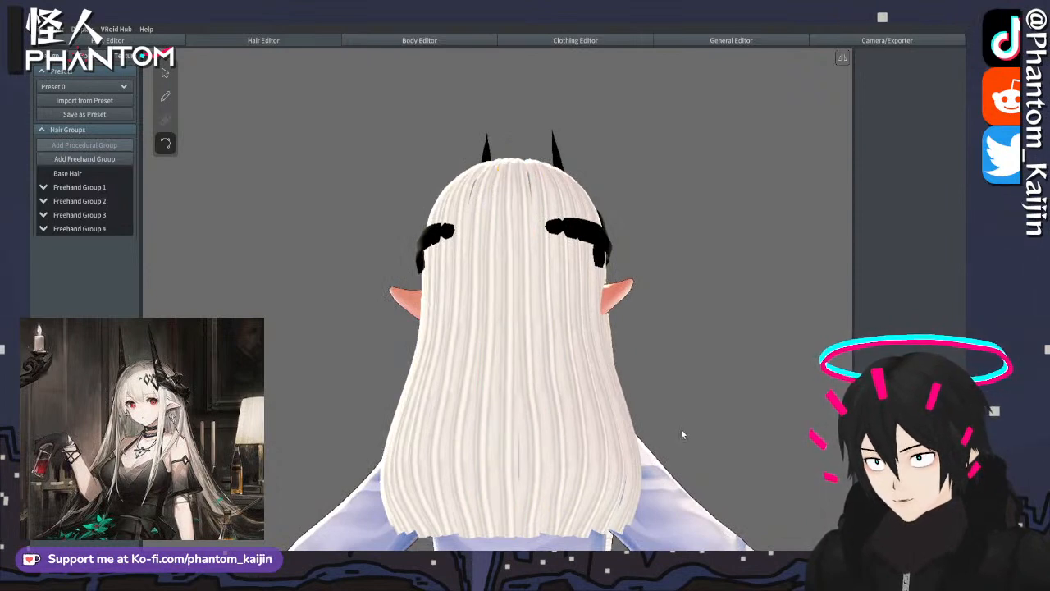
- Examine the centre back strand's control points and hair parameters, and check the back and side hair for remaining gaps
right_drag(681, 428, 664, 423)
mouse_move(523, 472)
right_down()
mouse_move(555, 471)
mouse_move(529, 458)
right_up()
click(525, 457)
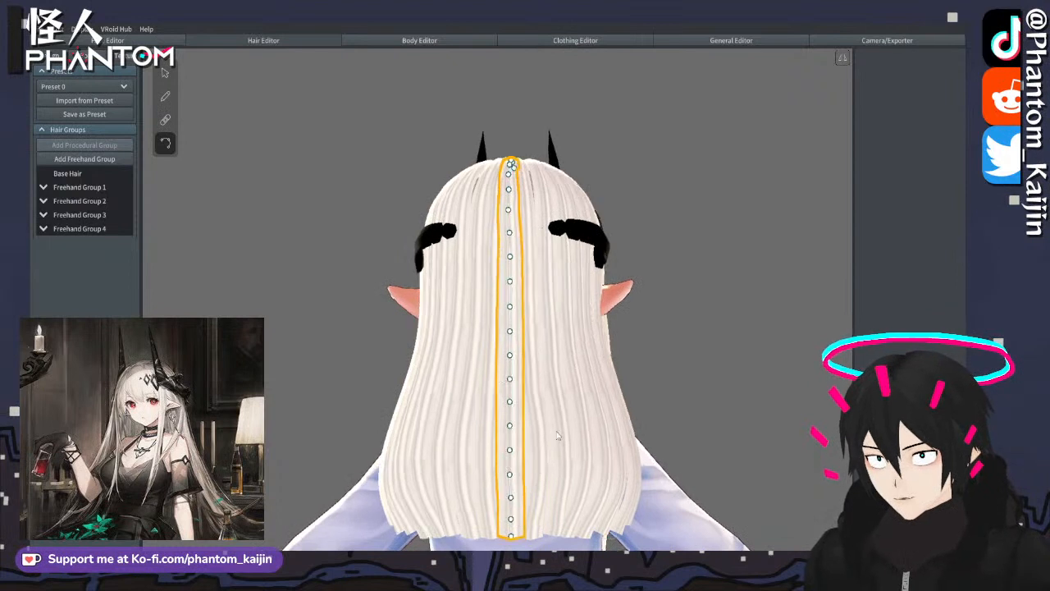
click(165, 72)
scroll(906, 205, down, 3)
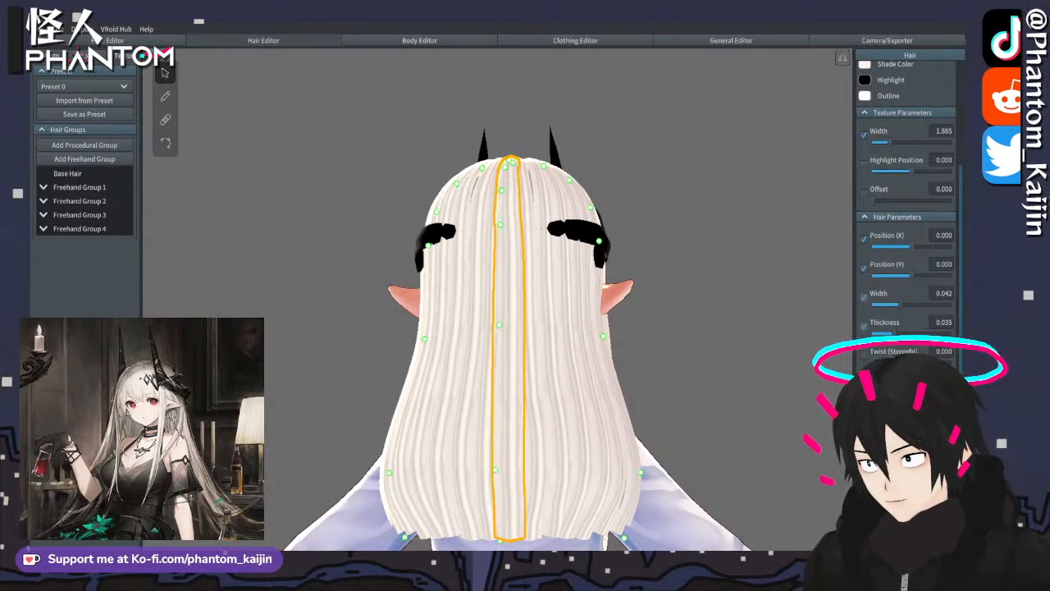
click(722, 405)
right_drag(722, 406, 639, 385)
right_drag(649, 333, 628, 339)
- Move the front hair guide's side point beside the cheek slightly inward and up
click(484, 353)
right_drag(535, 353, 514, 353)
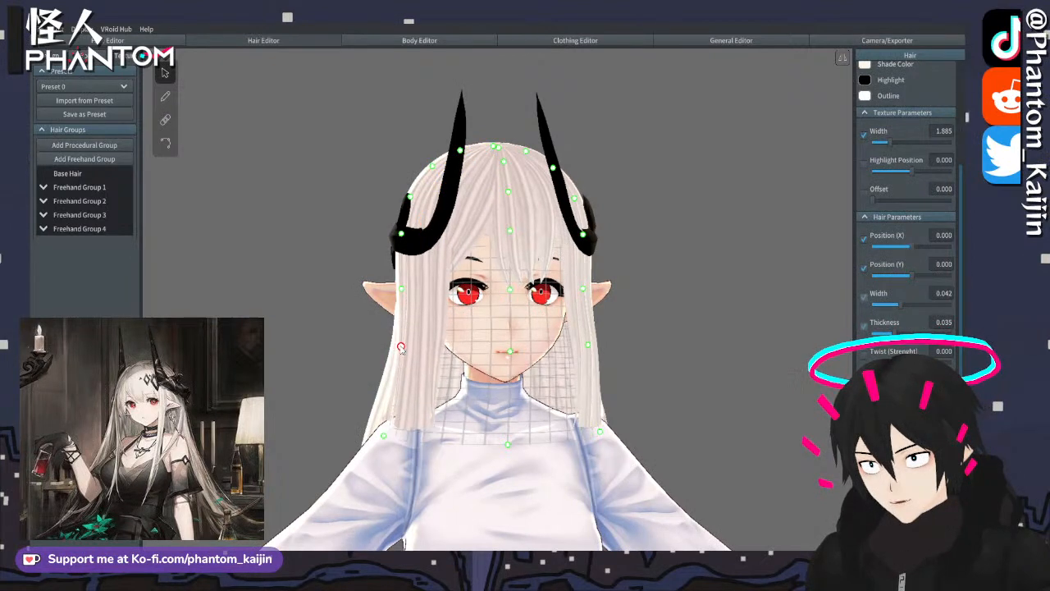
right_drag(757, 161, 747, 166)
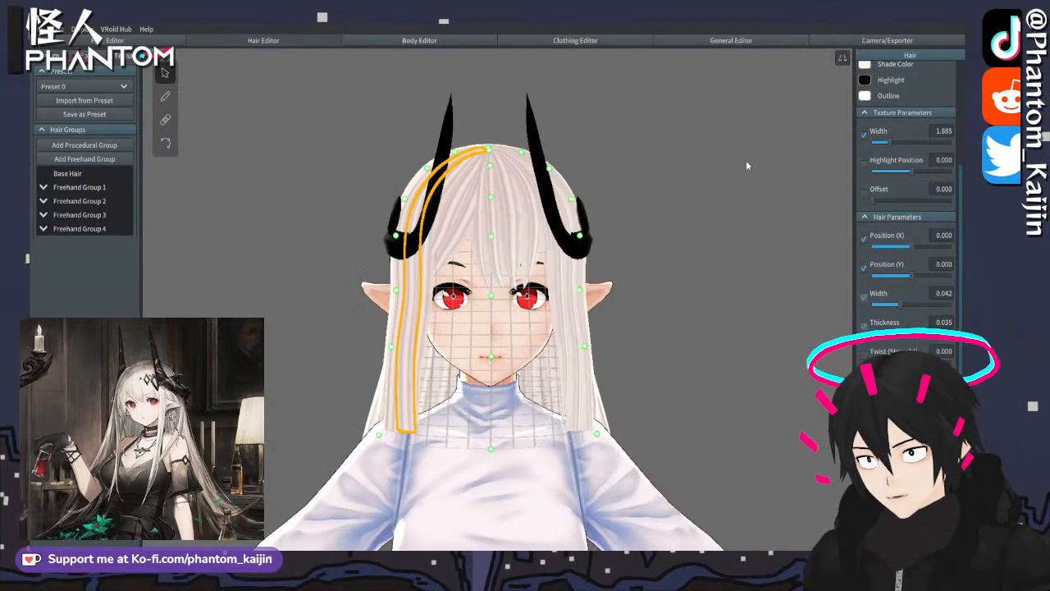
drag(390, 347, 398, 336)
click(383, 389)
click(332, 356)
- Select a front side strand and pull the bottom edge of its guide mesh down to lengthen the side hair over the shoulders
right_drag(331, 355, 517, 383)
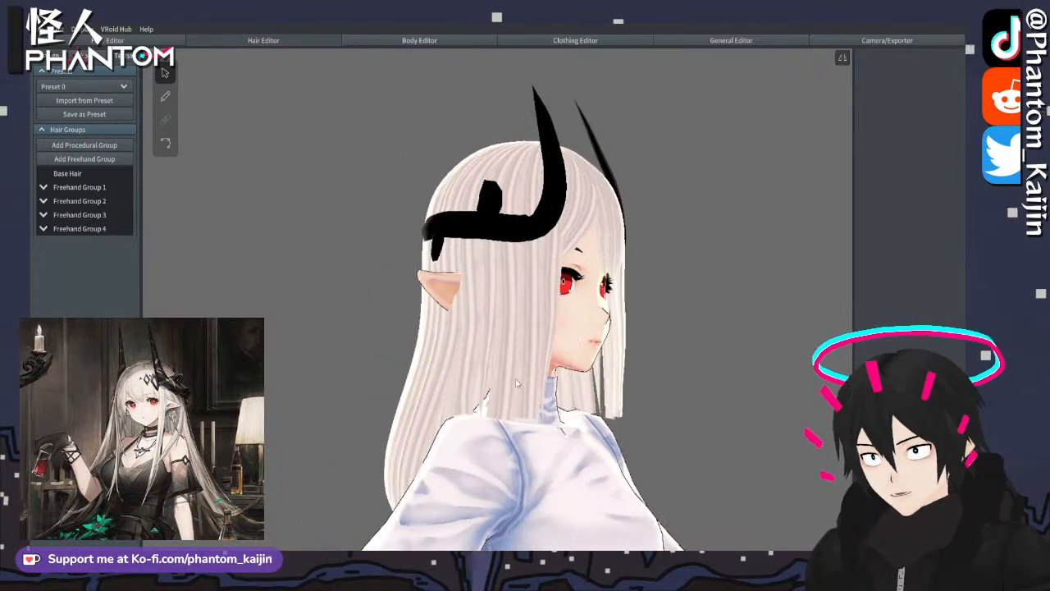
click(517, 383)
scroll(519, 384, up, 3)
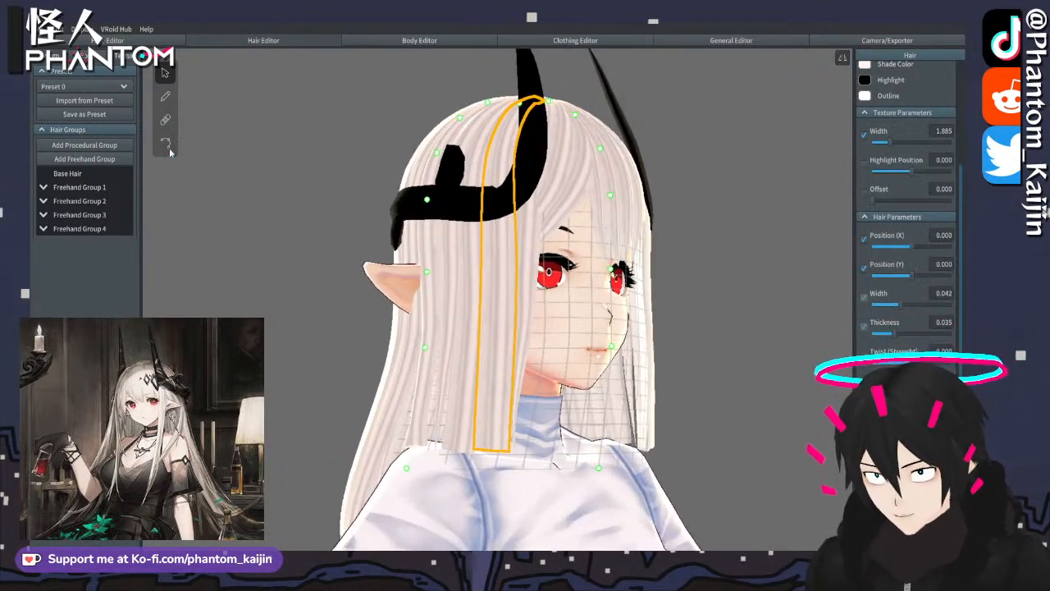
click(166, 145)
click(165, 74)
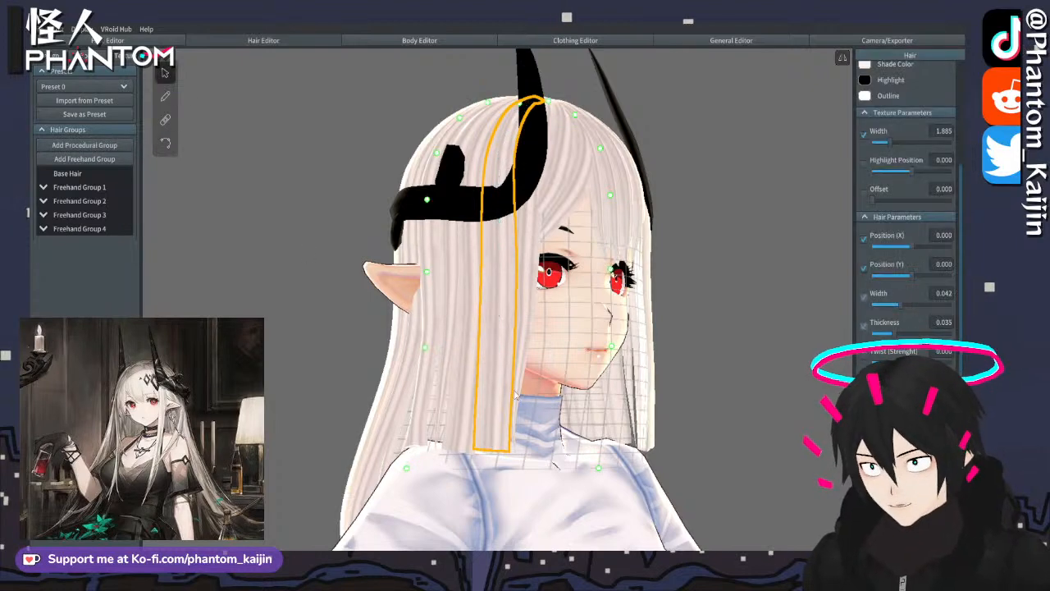
click(598, 470)
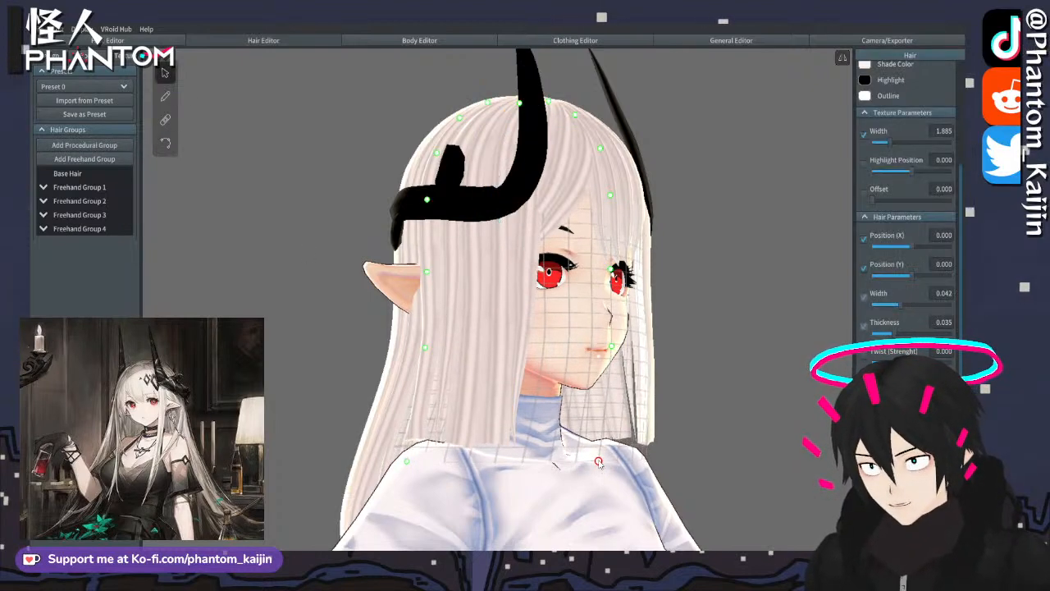
click(708, 428)
mouse_move(707, 428)
right_down()
mouse_move(696, 430)
mouse_move(716, 435)
right_up()
click(447, 439)
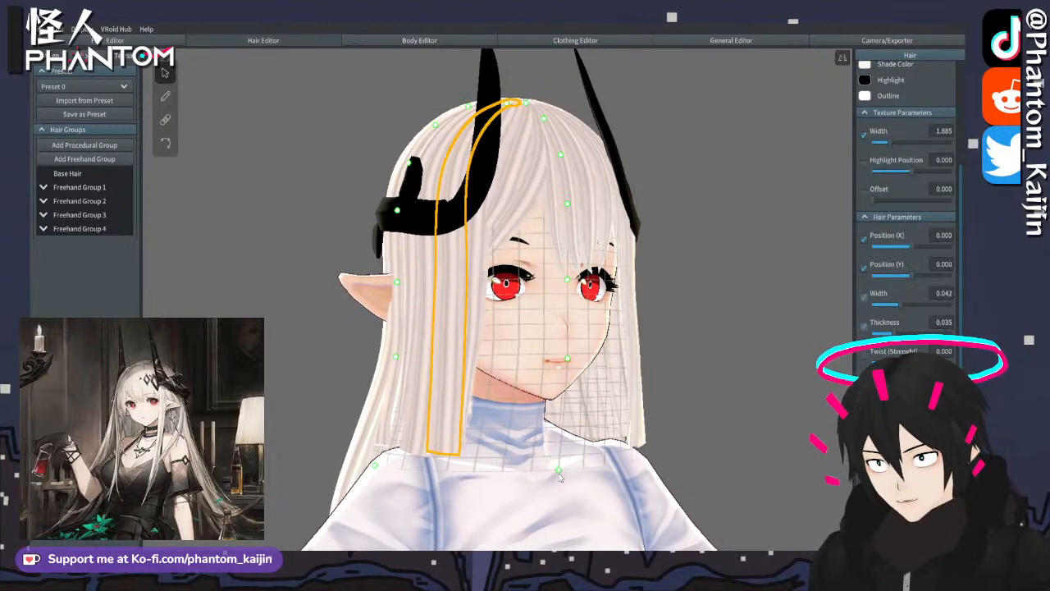
drag(559, 471, 559, 489)
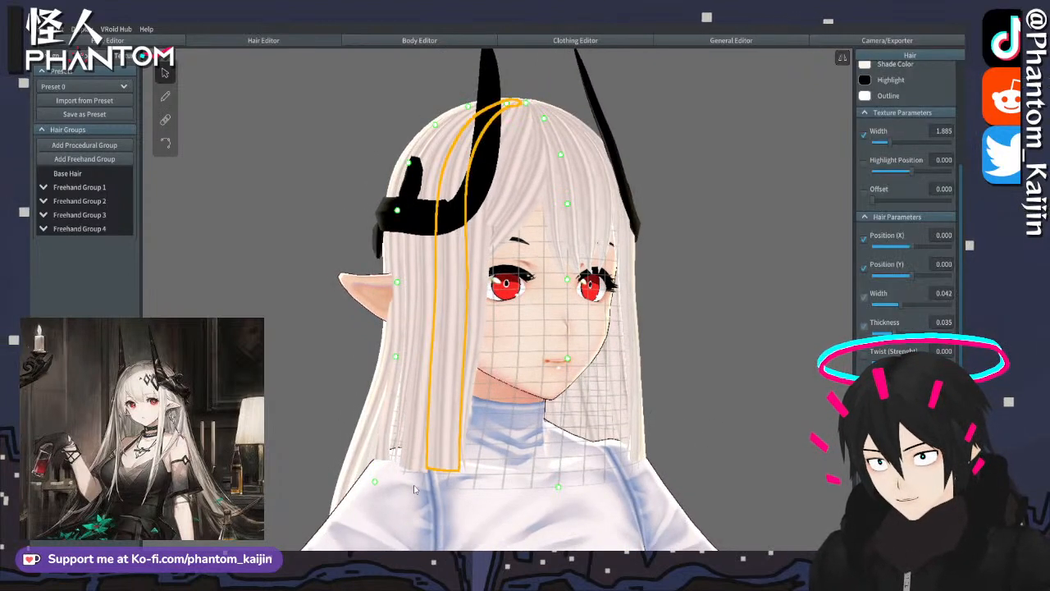
- Pull the front guide's lower point outward in side view so the side strands flare at their ends, and check the result
right_drag(414, 490, 661, 370)
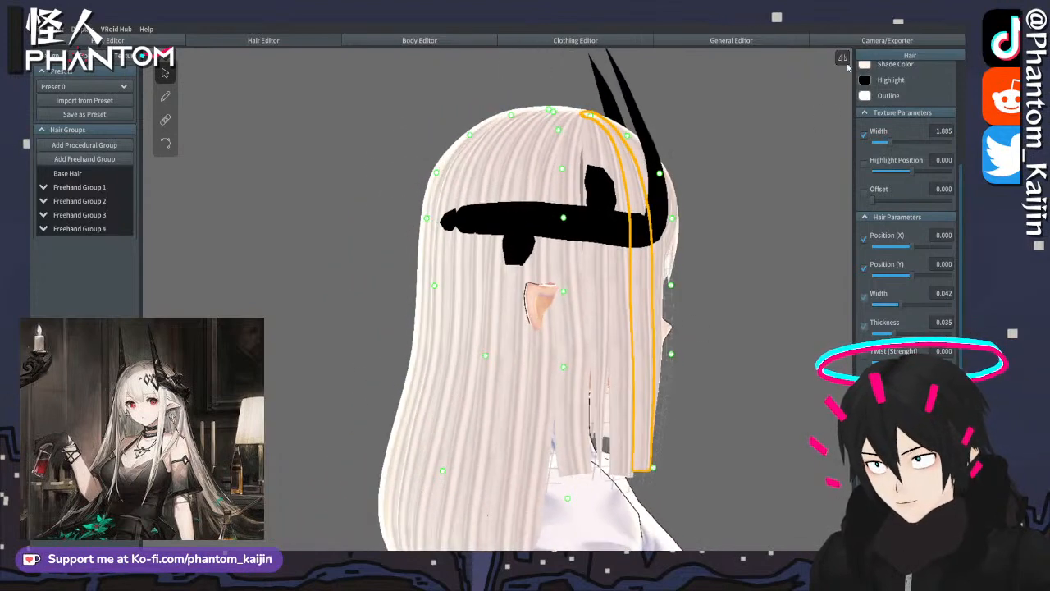
shift+right_drag(701, 239, 675, 427)
drag(655, 474, 679, 471)
click(713, 467)
right_drag(713, 467, 660, 438)
scroll(686, 459, down, 5)
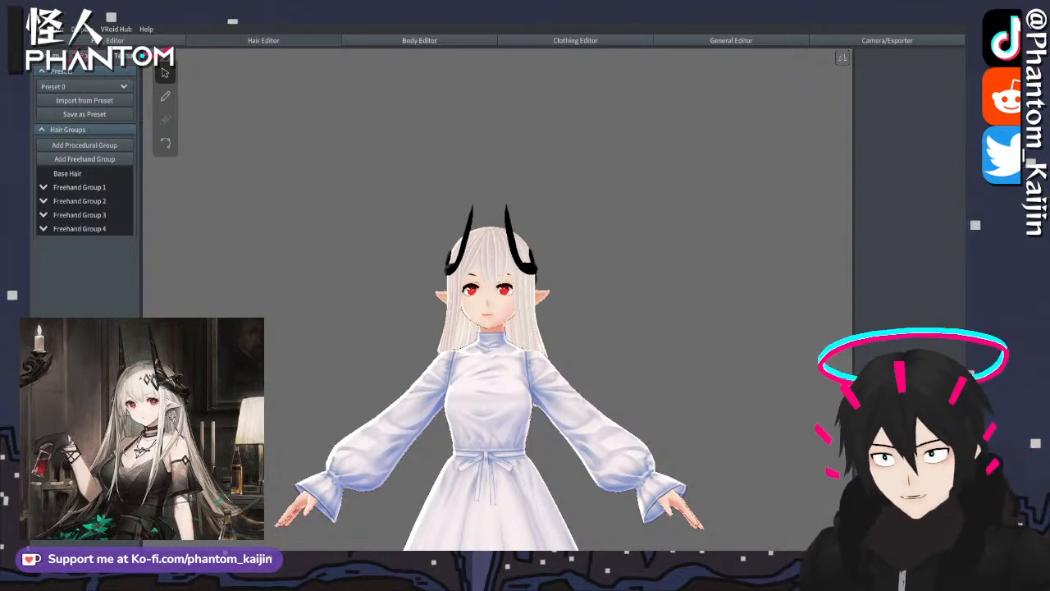
scroll(385, 346, up, 8)
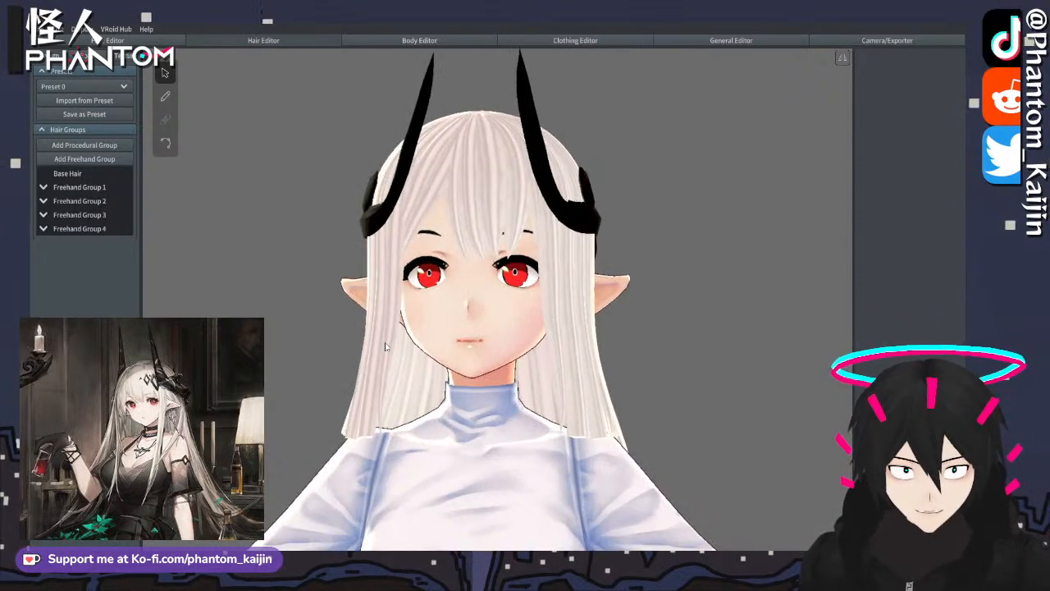
right_drag(385, 346, 432, 301)
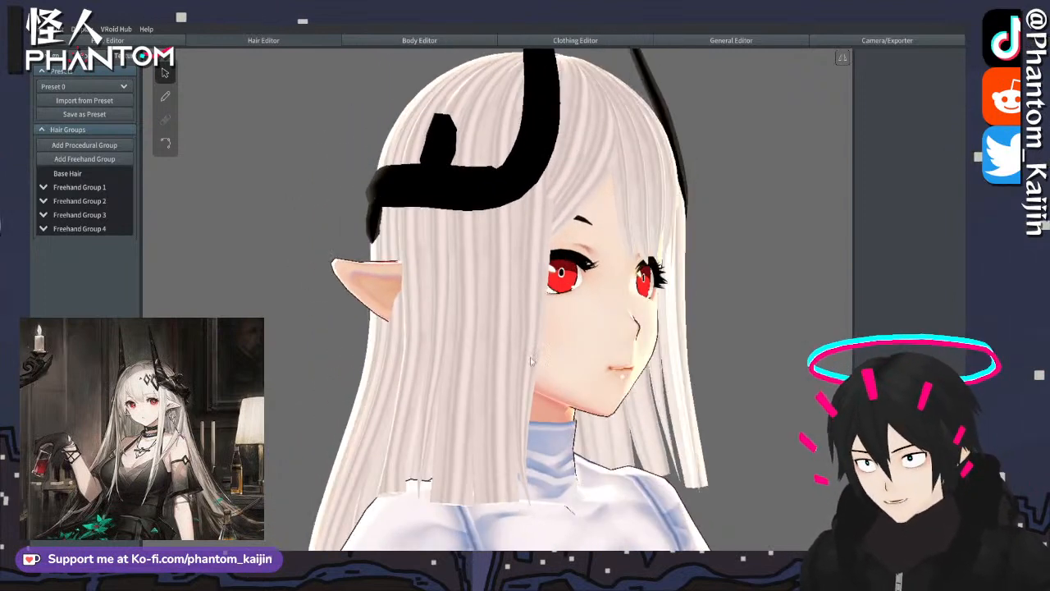
- Duplicate Freehand Group 4, which holds the front side strands, and expand the group's list of hairs
right_drag(518, 343, 462, 310)
click(463, 312)
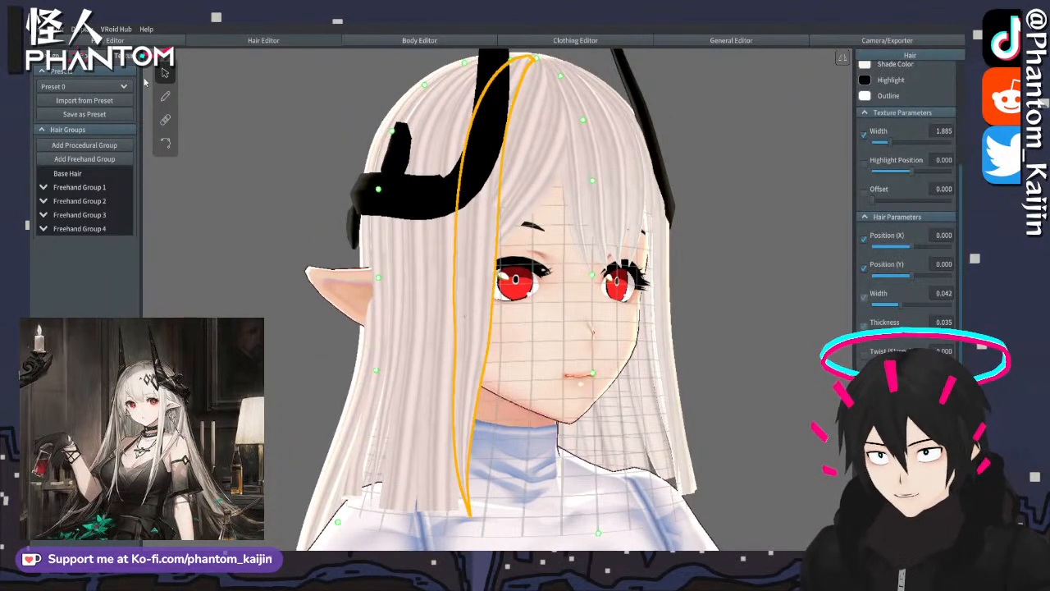
click(165, 98)
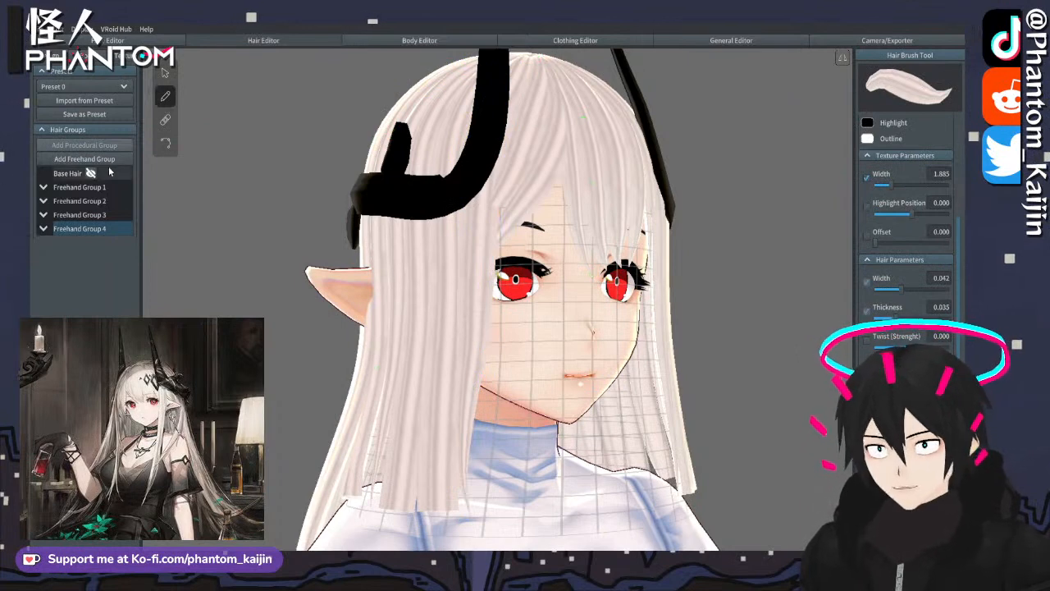
right_click(79, 228)
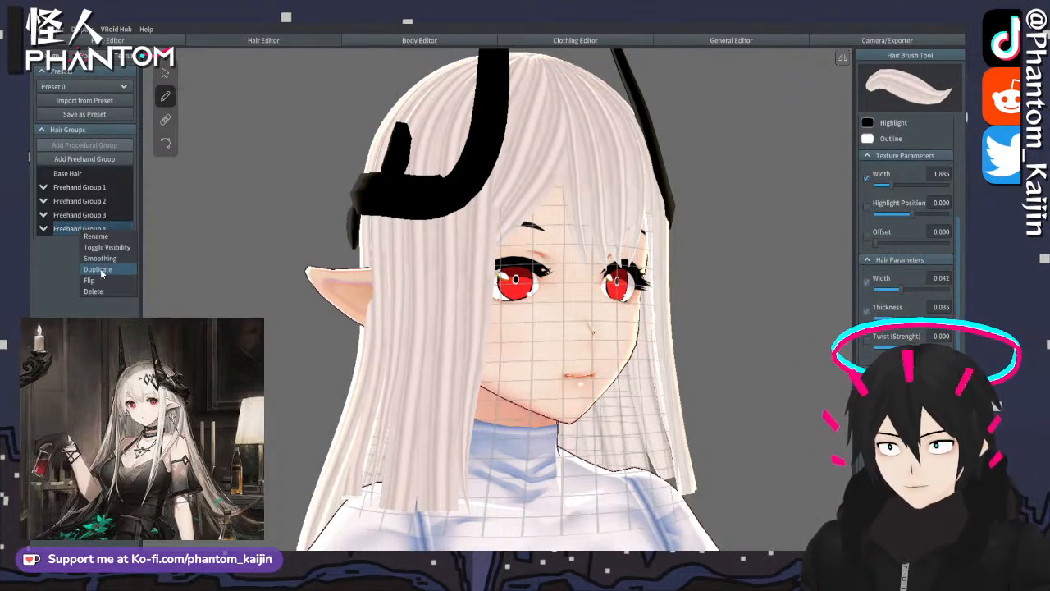
click(92, 267)
click(43, 244)
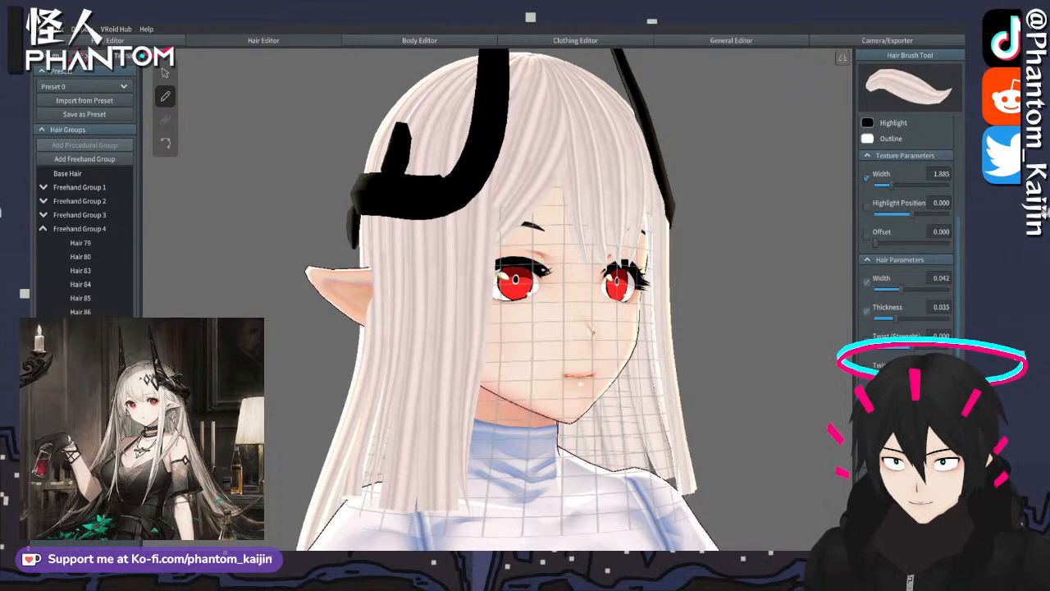
- Show the Freehand Group 4 guide's control points and move its side points at ear and jaw height outward in front view
click(165, 73)
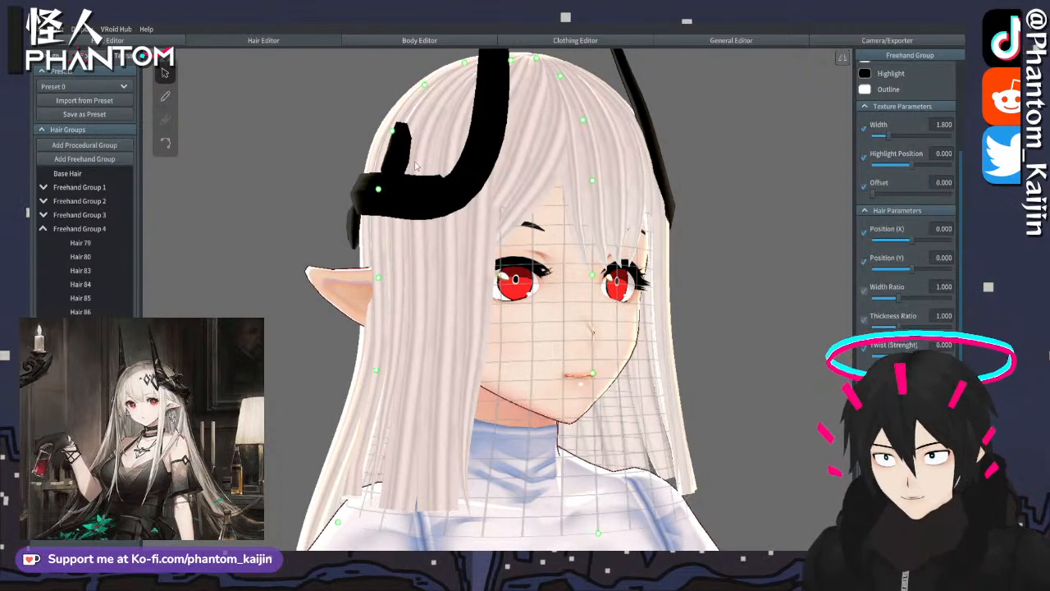
mouse_move(476, 166)
right_down()
mouse_move(399, 167)
mouse_move(350, 249)
right_up()
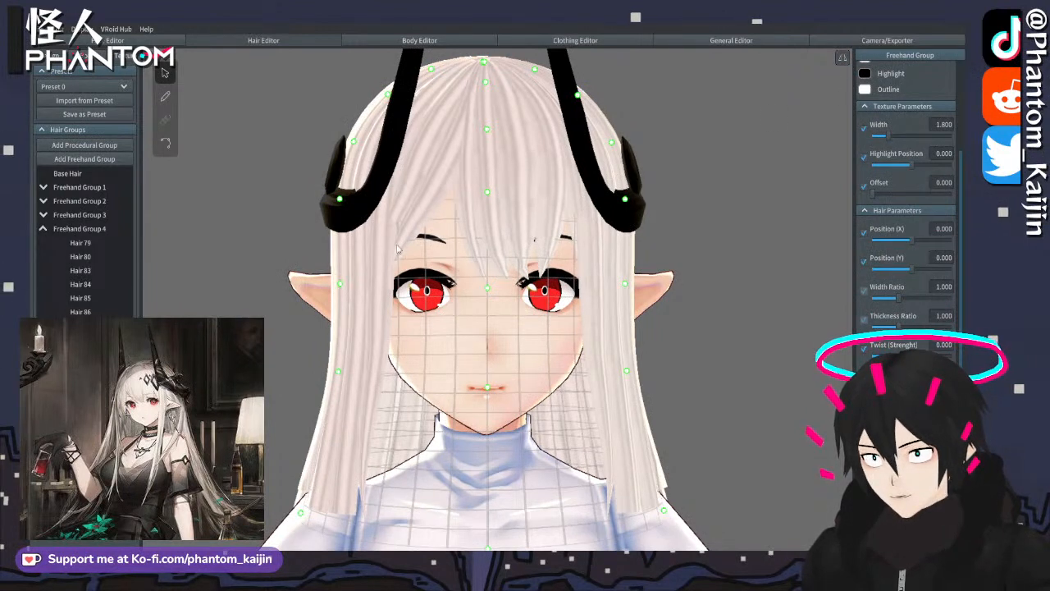
drag(333, 285, 329, 285)
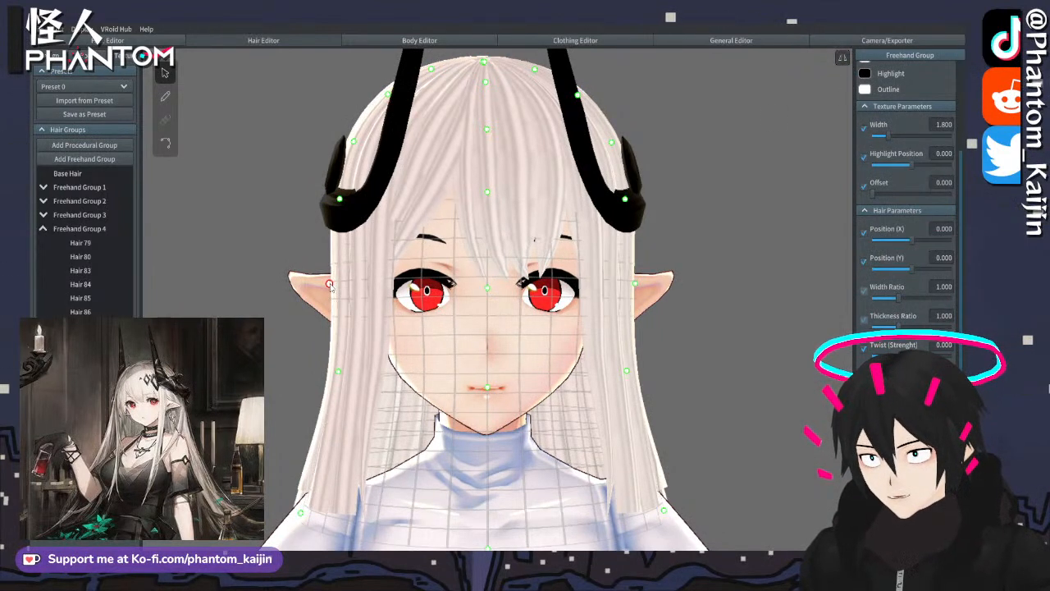
drag(338, 374, 326, 371)
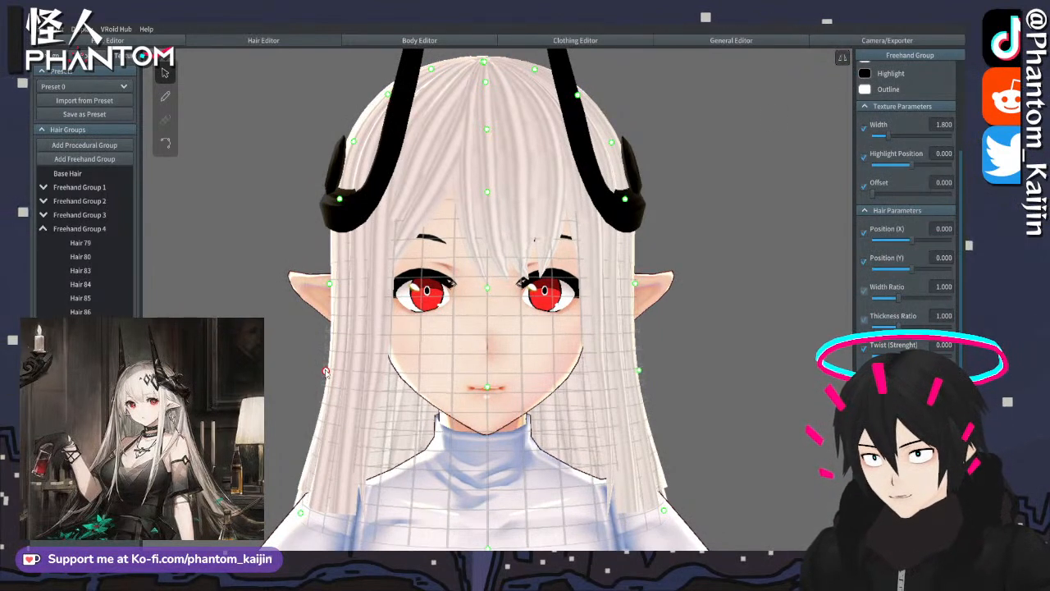
- Move the guide's front points at mouth and eye height slightly forward, away from the face, in side view
right_drag(416, 354, 538, 361)
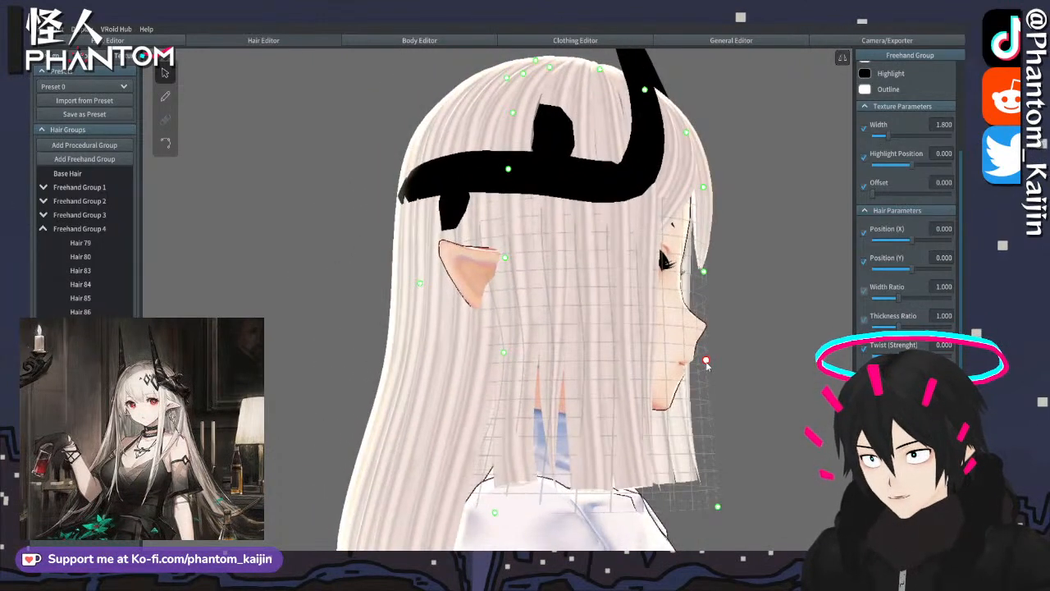
drag(707, 365, 712, 364)
drag(706, 273, 711, 276)
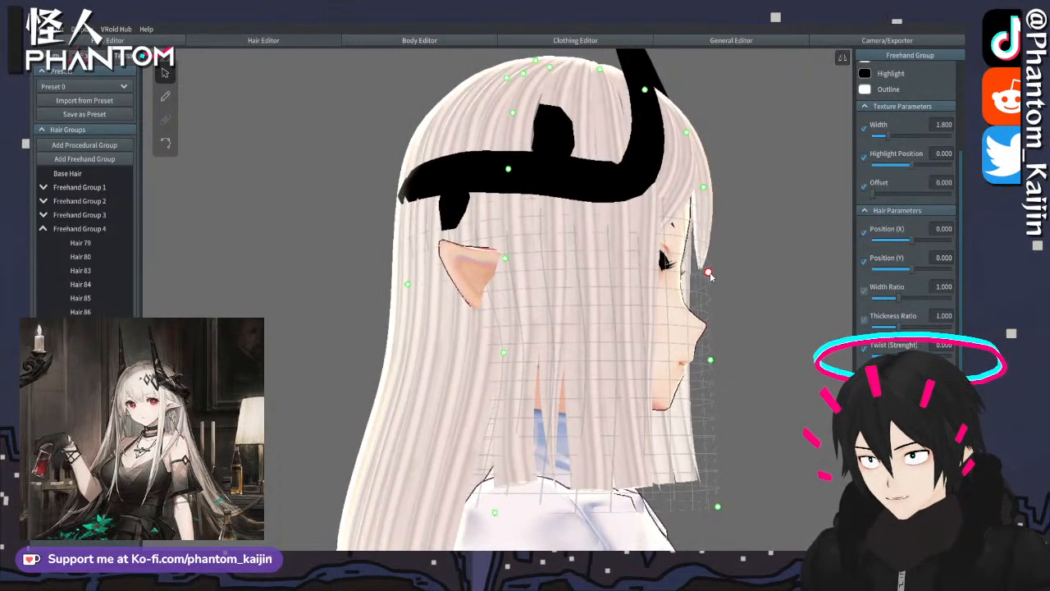
right_drag(628, 339, 649, 345)
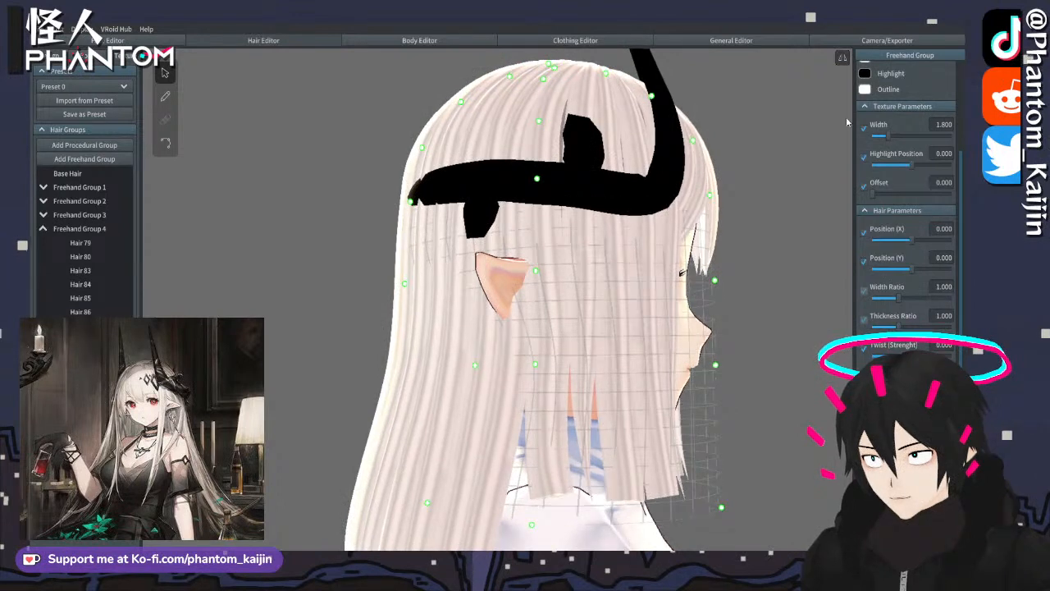
- Draw a long hair strand from the crown down the side of the face beside the character's right horn
right_drag(816, 80, 657, 222)
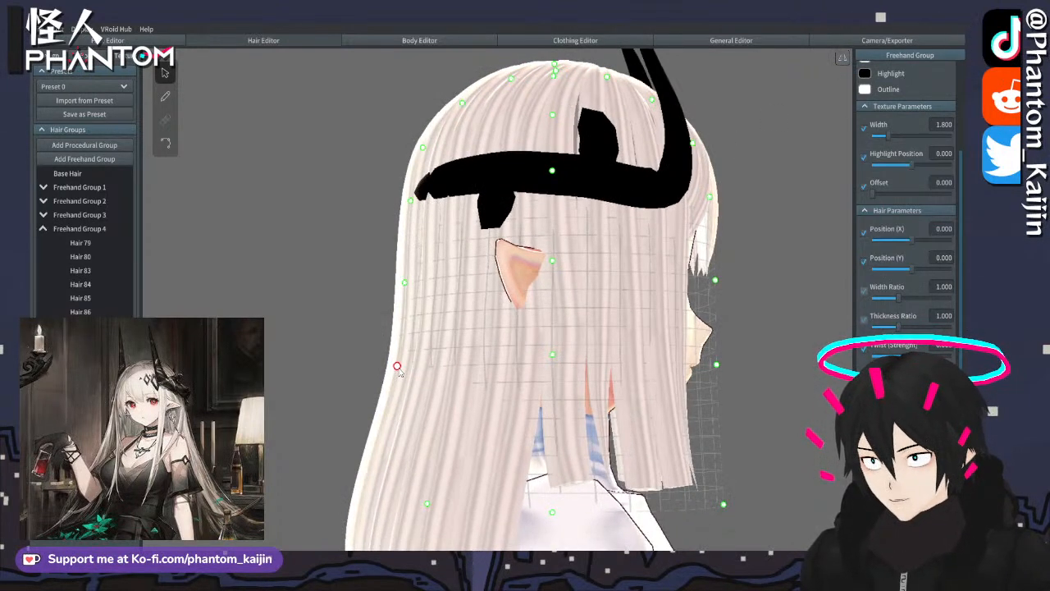
right_drag(666, 350, 310, 228)
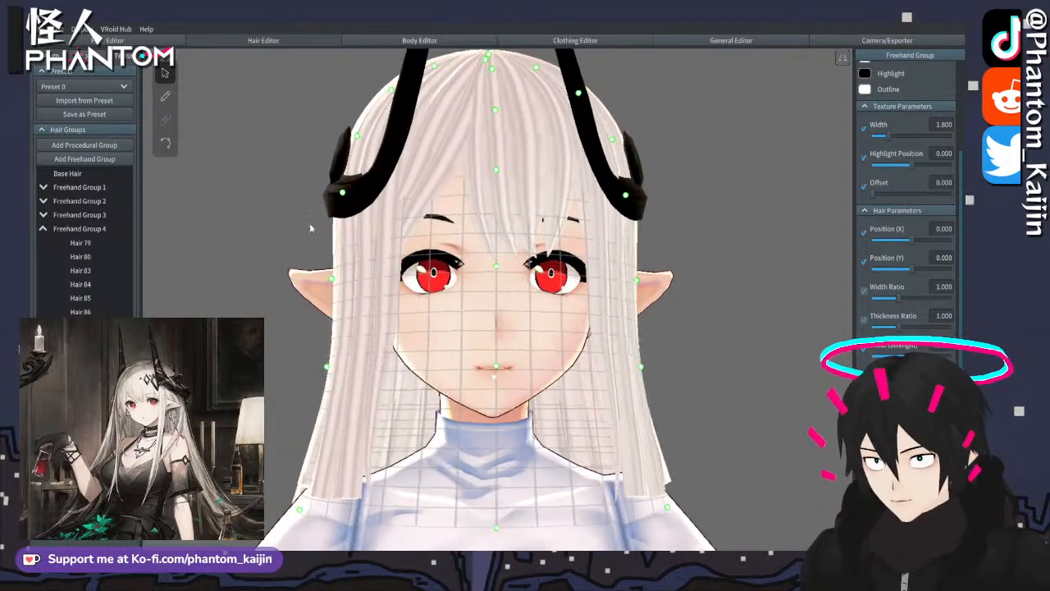
click(165, 96)
right_drag(728, 174, 526, 130)
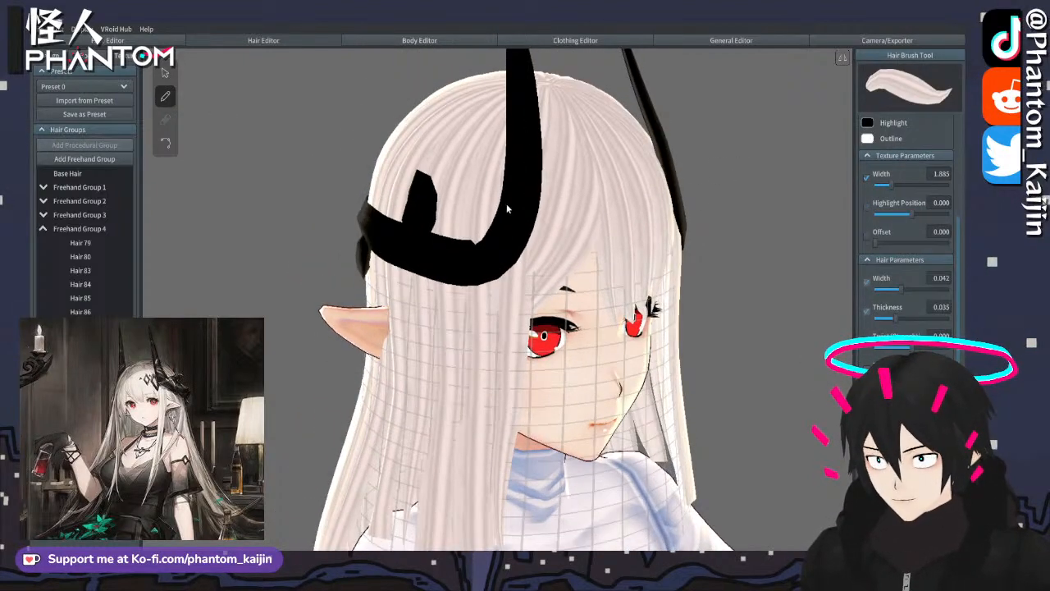
drag(507, 326, 514, 493)
right_drag(514, 492, 528, 444)
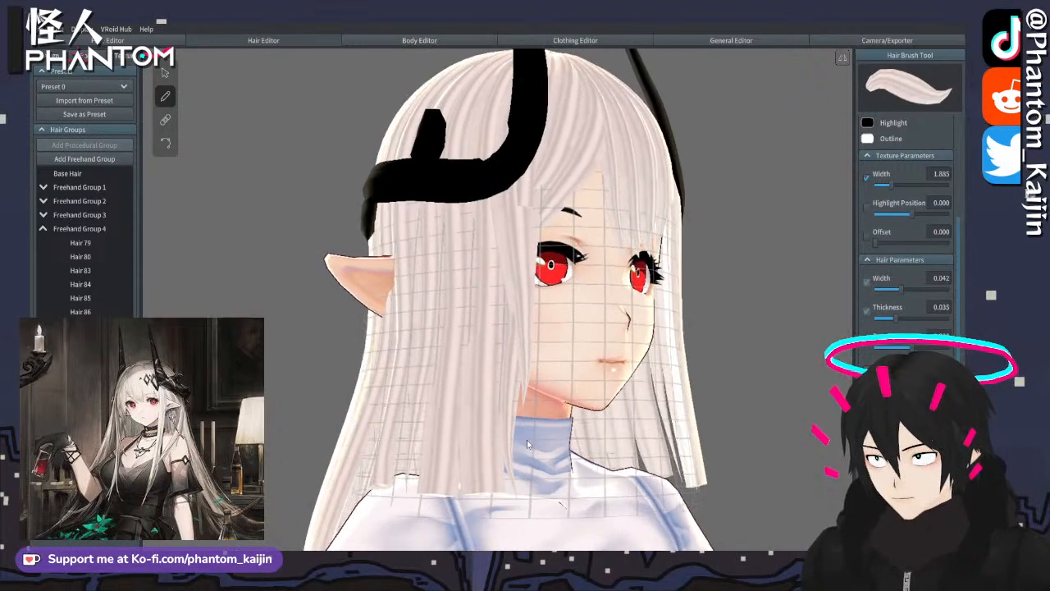
- Select the new side strand and pull its guide points outward in front view so the hair overlaps the horn
right_drag(548, 379, 588, 359)
scroll(578, 363, down, 3)
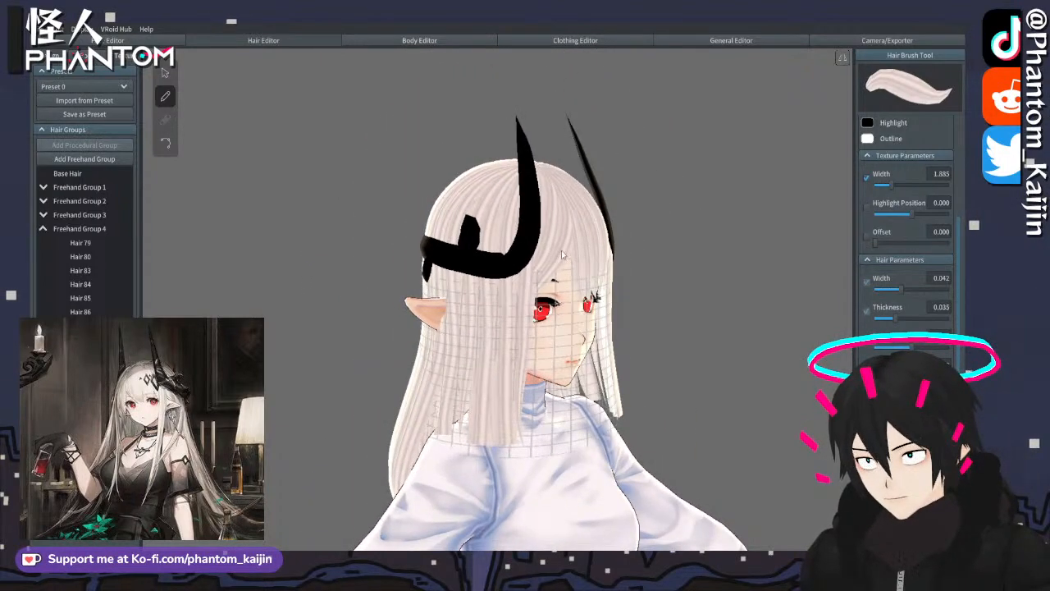
right_drag(549, 206, 561, 207)
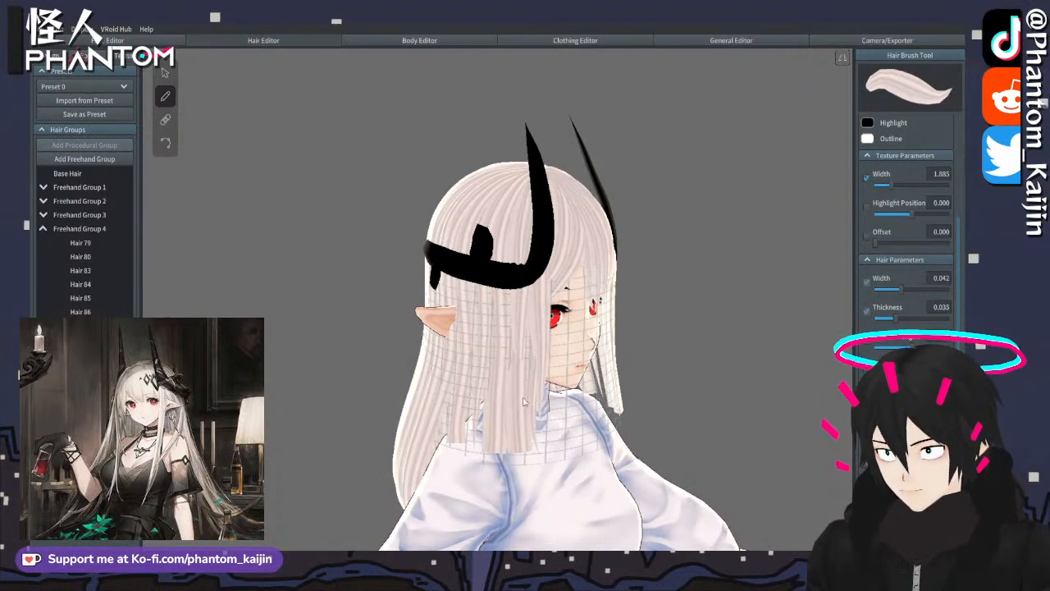
right_drag(530, 409, 361, 402)
click(165, 73)
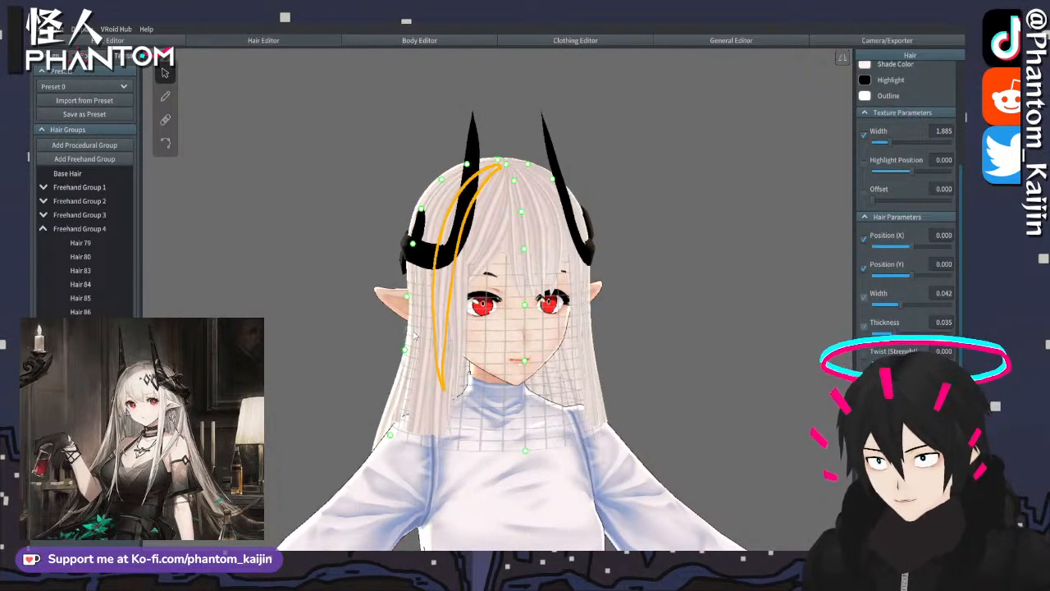
click(433, 355)
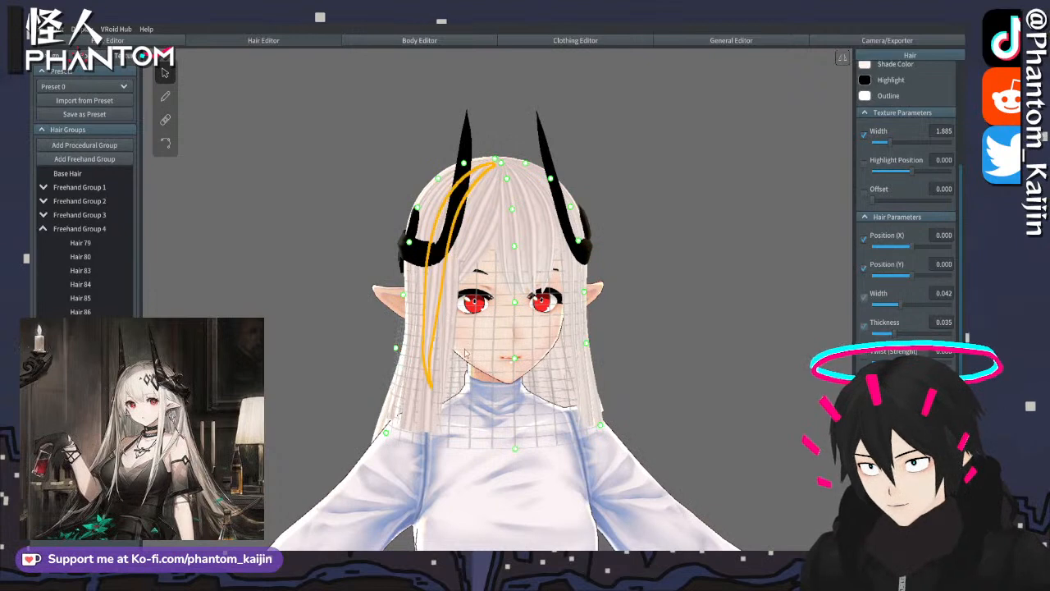
right_drag(516, 361, 543, 354)
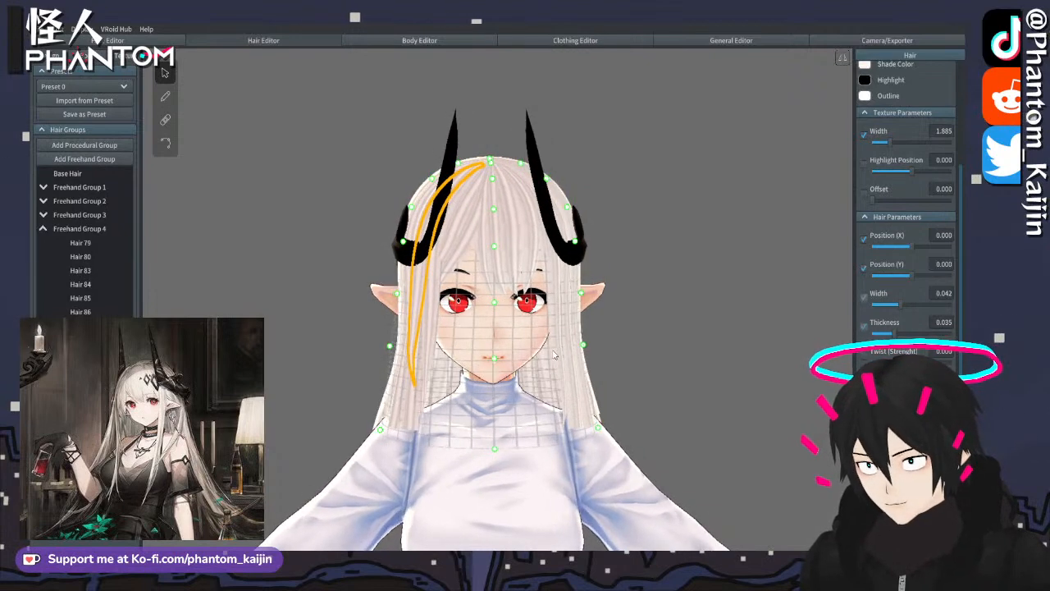
drag(395, 347, 391, 347)
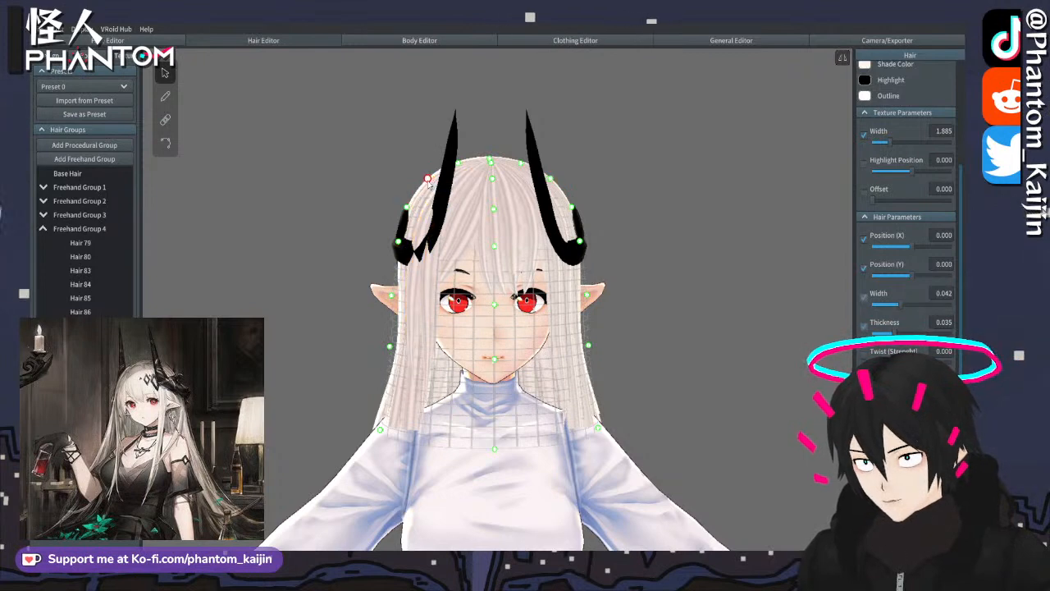
- Adjust the front guide points of the hair guide in side view so the strand lies over the horn's base
right_drag(433, 184, 482, 188)
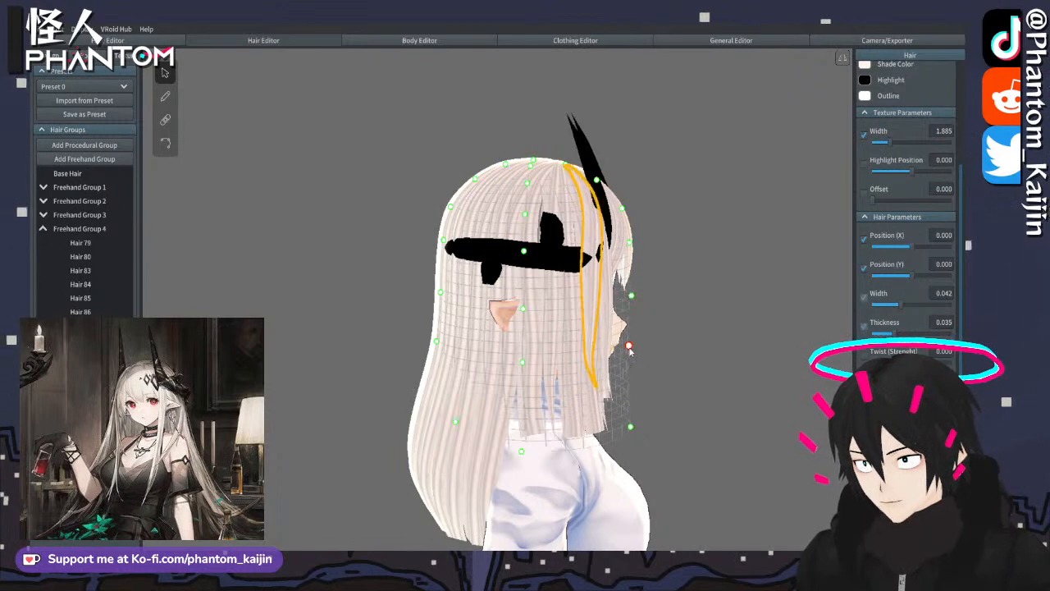
click(655, 347)
right_drag(655, 348, 563, 345)
scroll(574, 347, up, 4)
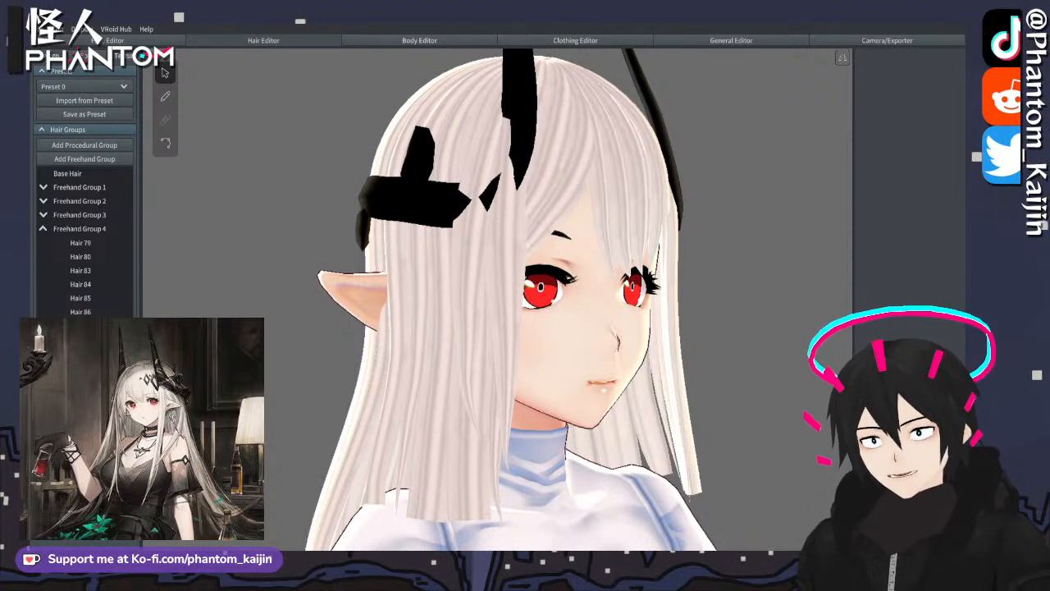
- Examine from several angles how the side strand overlaps the character's right horn
right_drag(591, 324, 507, 323)
click(403, 314)
right_drag(418, 315, 394, 315)
click(732, 335)
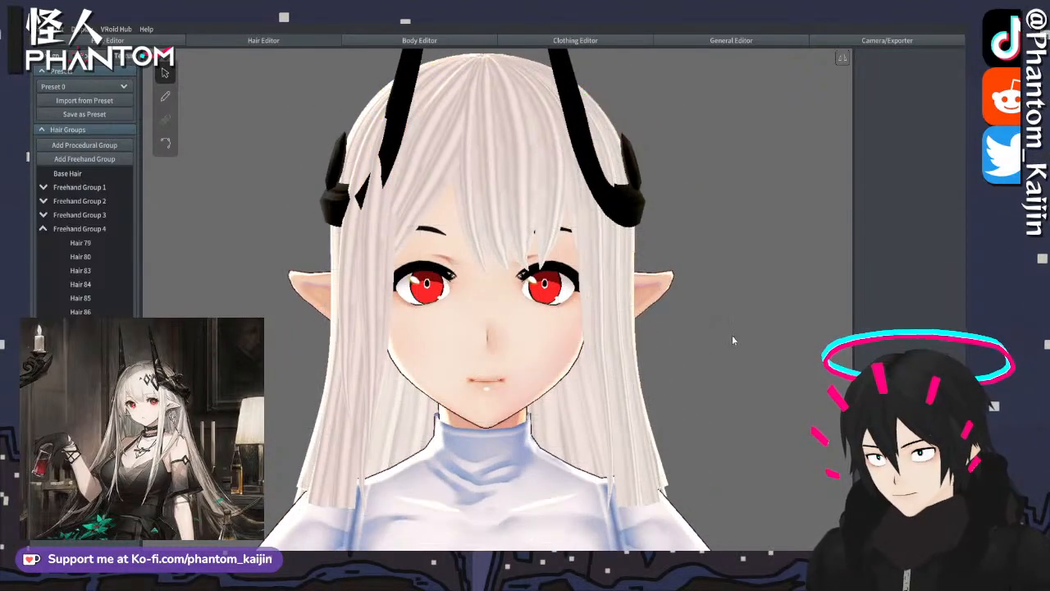
right_drag(732, 335, 661, 337)
click(419, 223)
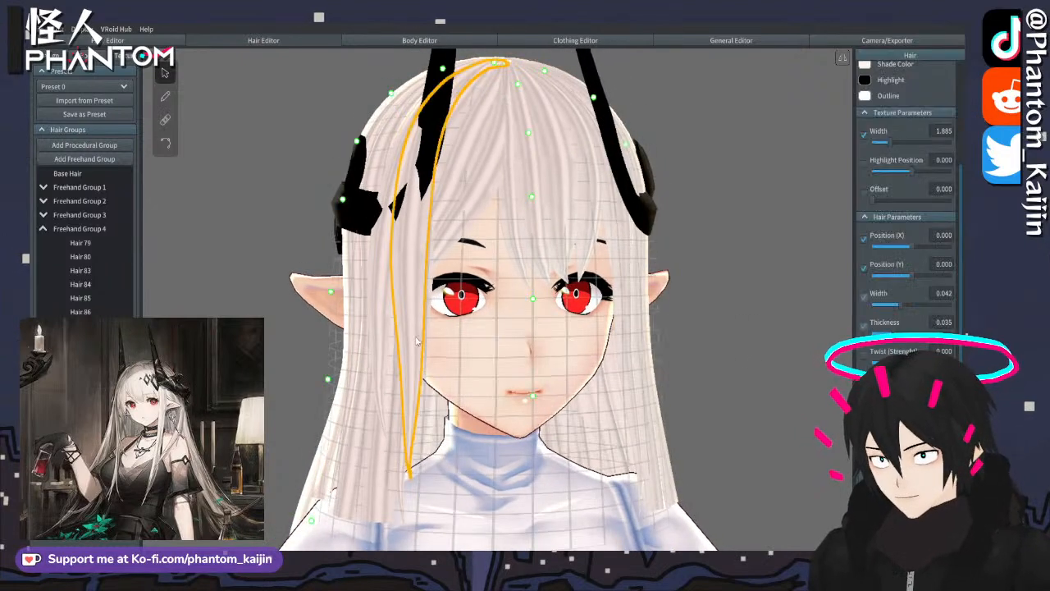
right_drag(328, 214, 245, 212)
- Draw matching hair strands from the crown down over the opposite horn, undoing the first stroke and redrawing it
click(166, 97)
mouse_move(526, 173)
right_down()
mouse_move(484, 169)
mouse_move(441, 145)
right_up()
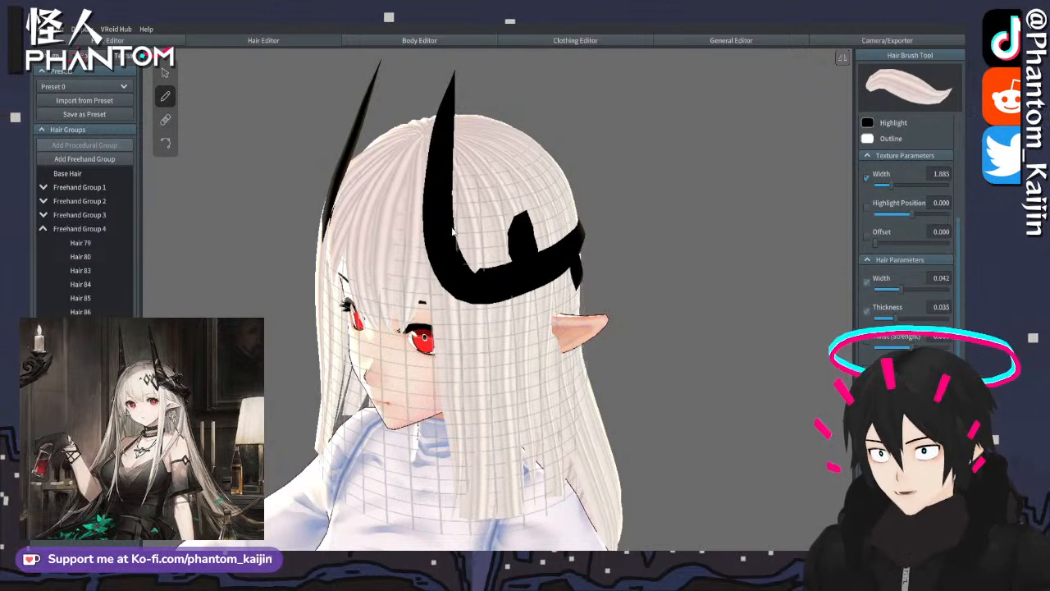
mouse_move(437, 143)
mouse_down()
mouse_move(461, 351)
mouse_move(449, 423)
mouse_up()
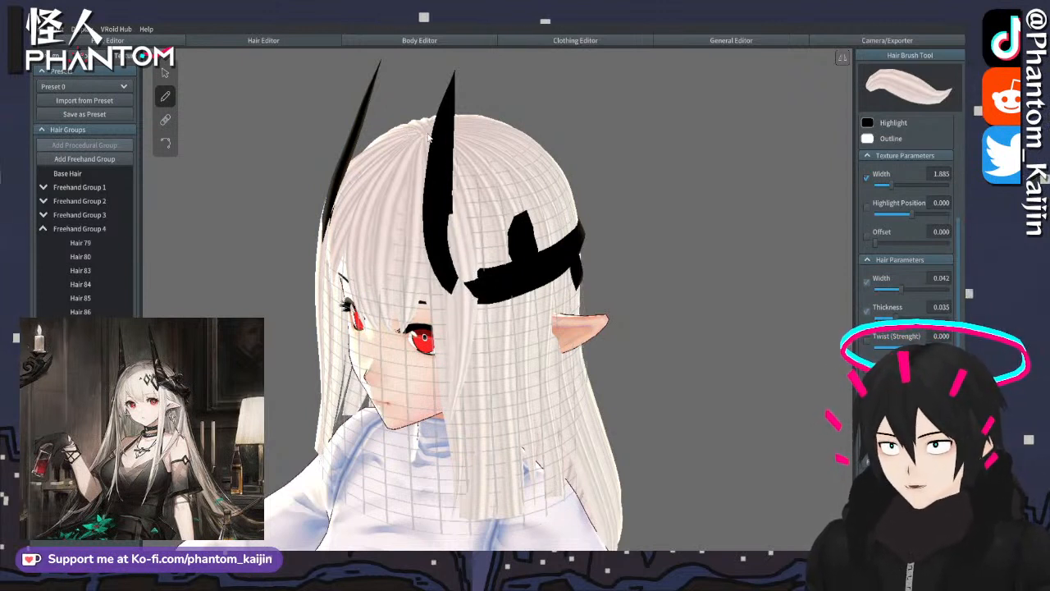
key(ctrl+z)
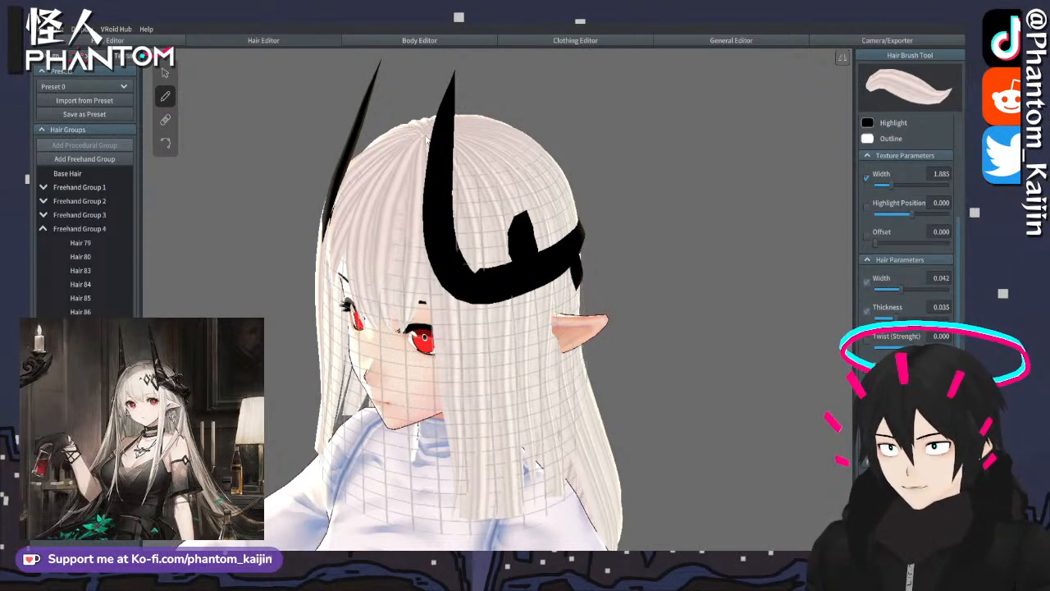
mouse_move(425, 141)
mouse_down()
mouse_move(453, 369)
mouse_move(446, 463)
mouse_up()
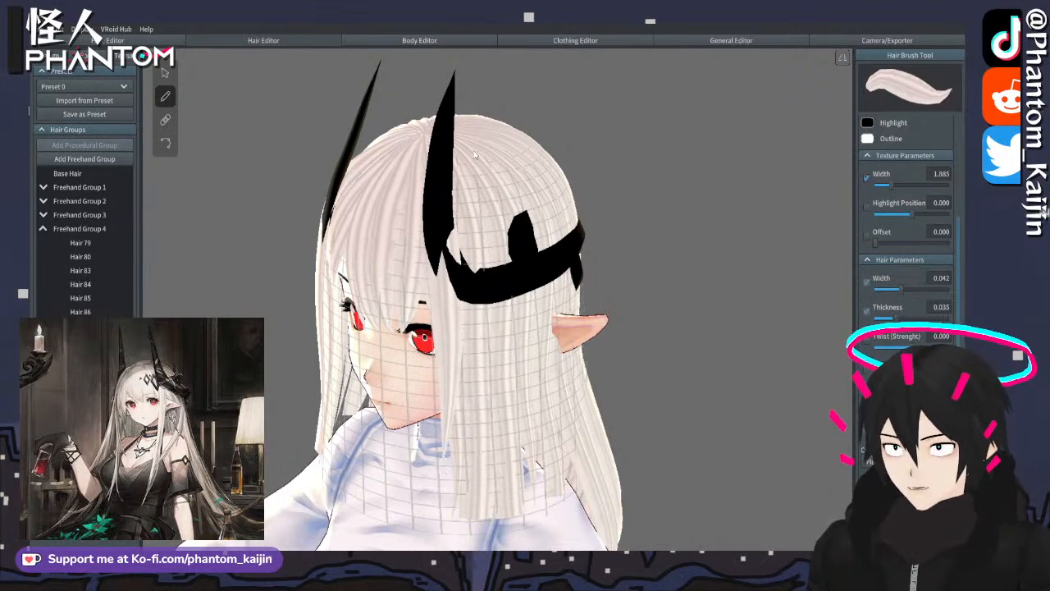
right_drag(474, 154, 428, 146)
mouse_move(428, 147)
mouse_down()
mouse_move(436, 384)
mouse_move(421, 475)
mouse_up()
mouse_move(421, 475)
right_down()
mouse_move(703, 368)
mouse_move(692, 368)
right_up()
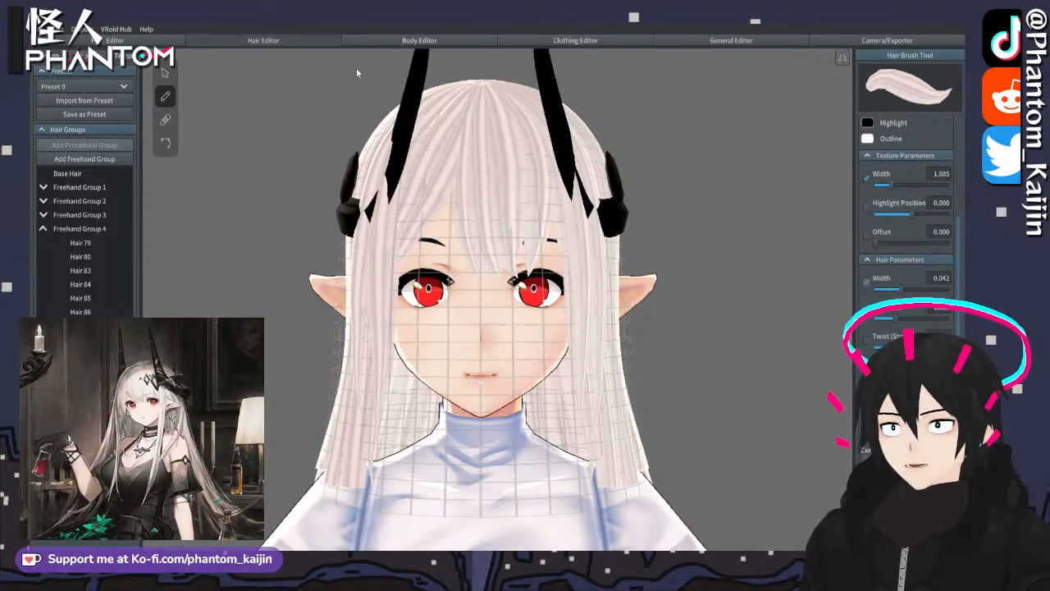
- Select the horn and widen its hair guide at the temples in front view to push the horns outward
click(165, 73)
click(375, 235)
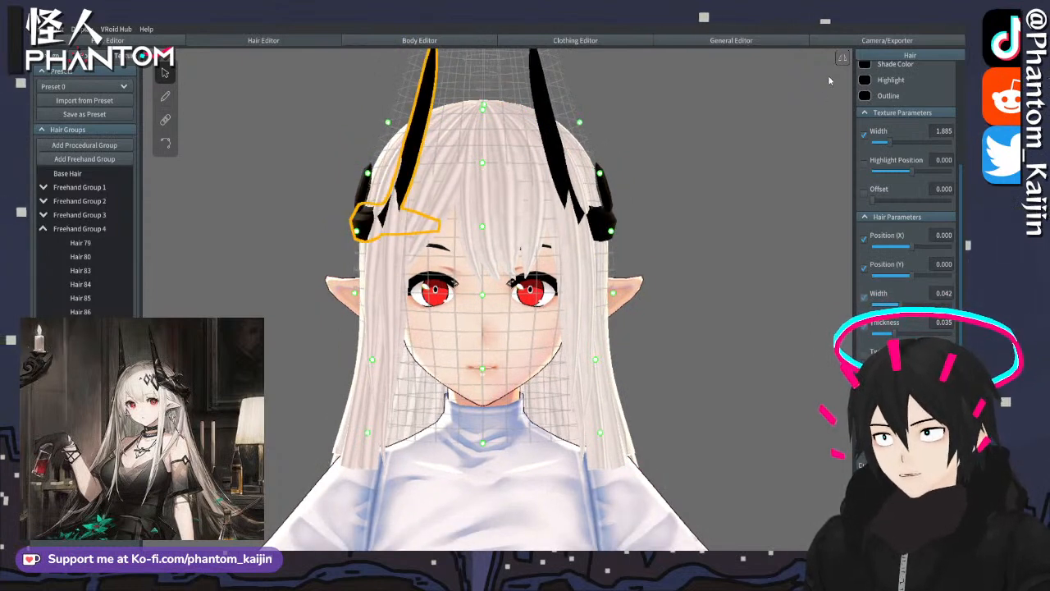
drag(356, 231, 352, 233)
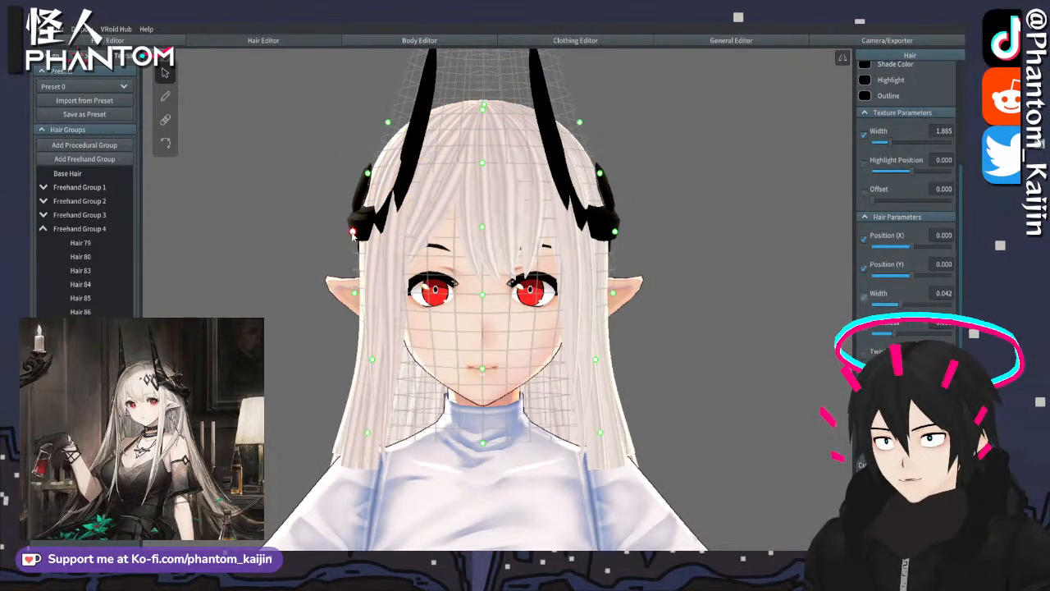
drag(369, 172, 362, 172)
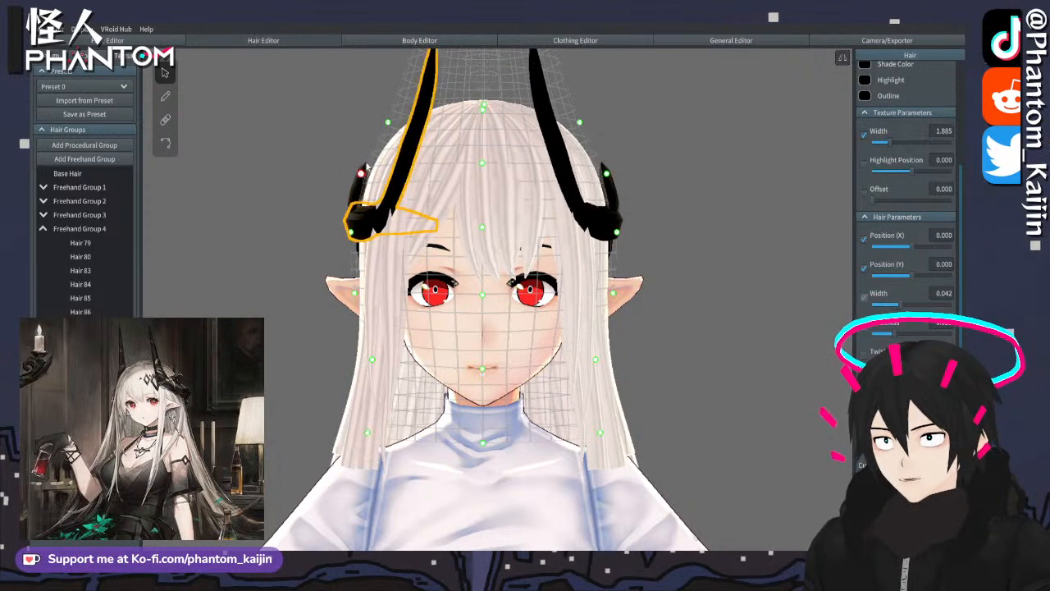
- Pull the horn guide's front points forward in side view so the horns sit in front of the hair
right_drag(386, 122, 644, 139)
drag(670, 234, 679, 235)
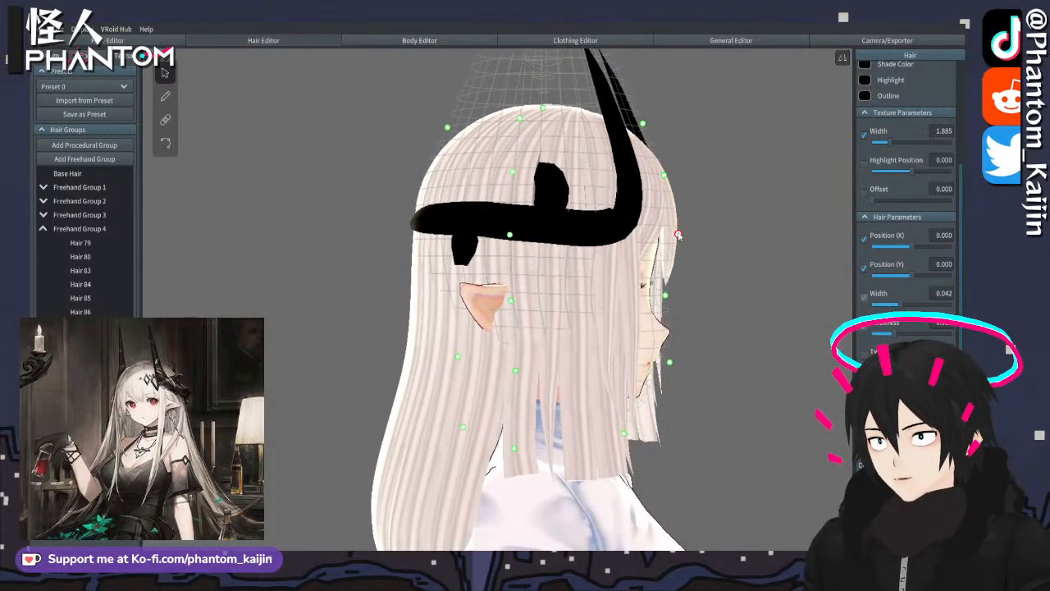
drag(665, 175, 669, 175)
drag(642, 123, 649, 122)
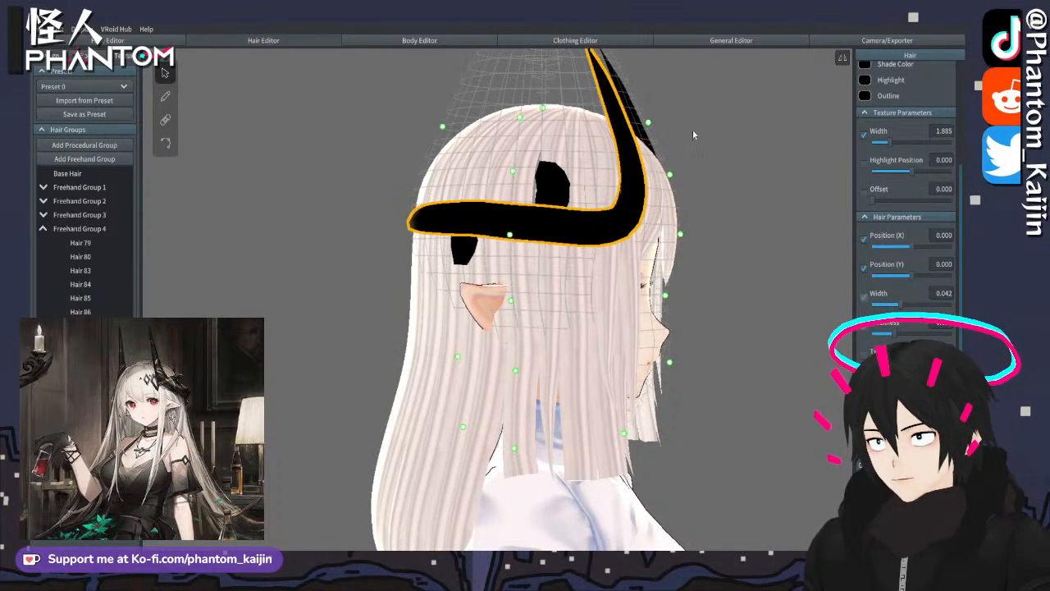
click(693, 130)
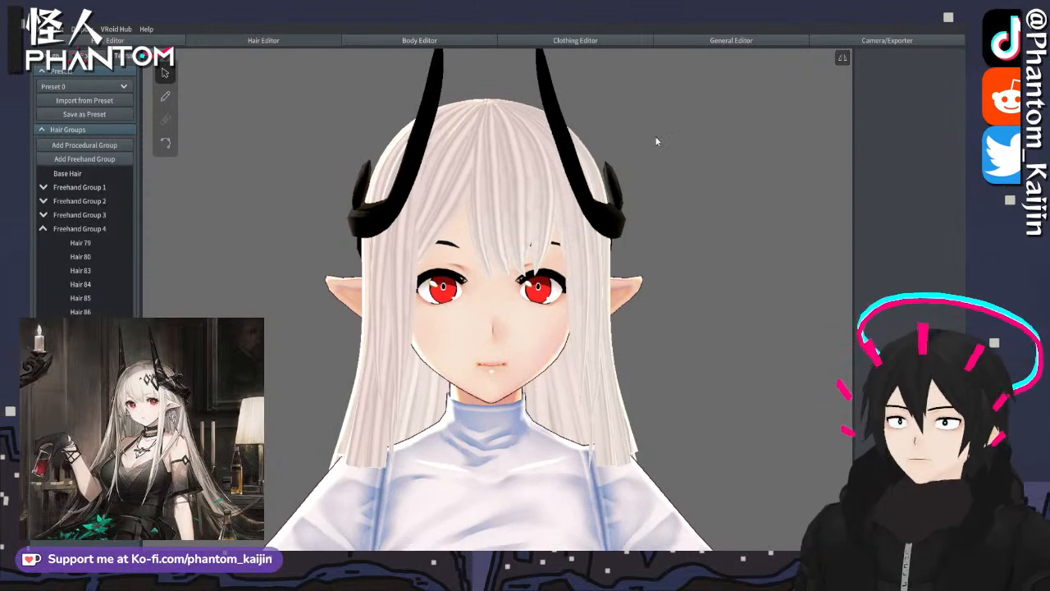
- Set the Width of the character's right horn to 0.060 and widen the opposite horn to match
click(608, 215)
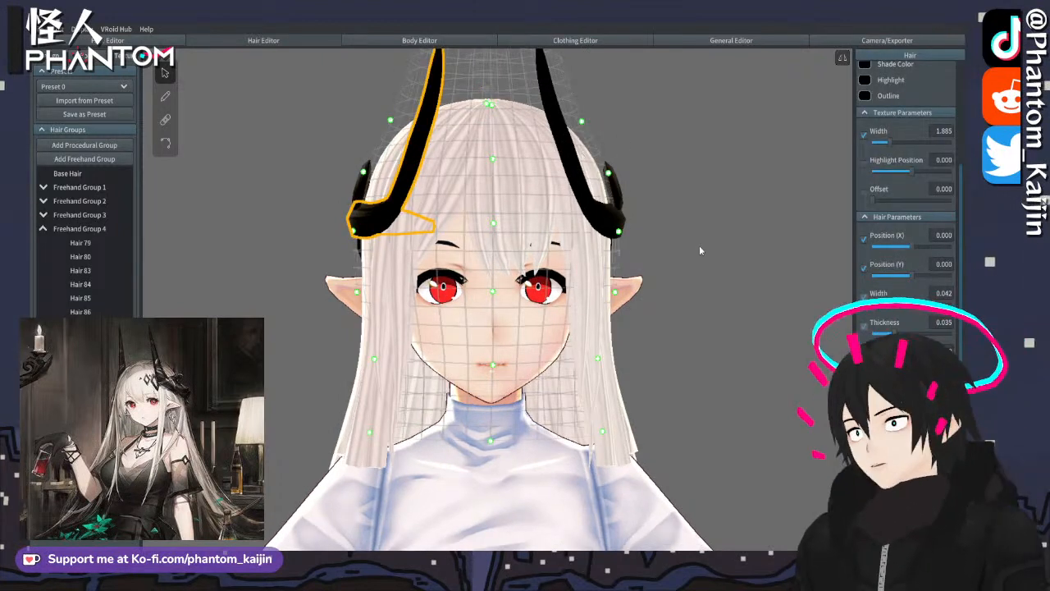
drag(901, 304, 915, 304)
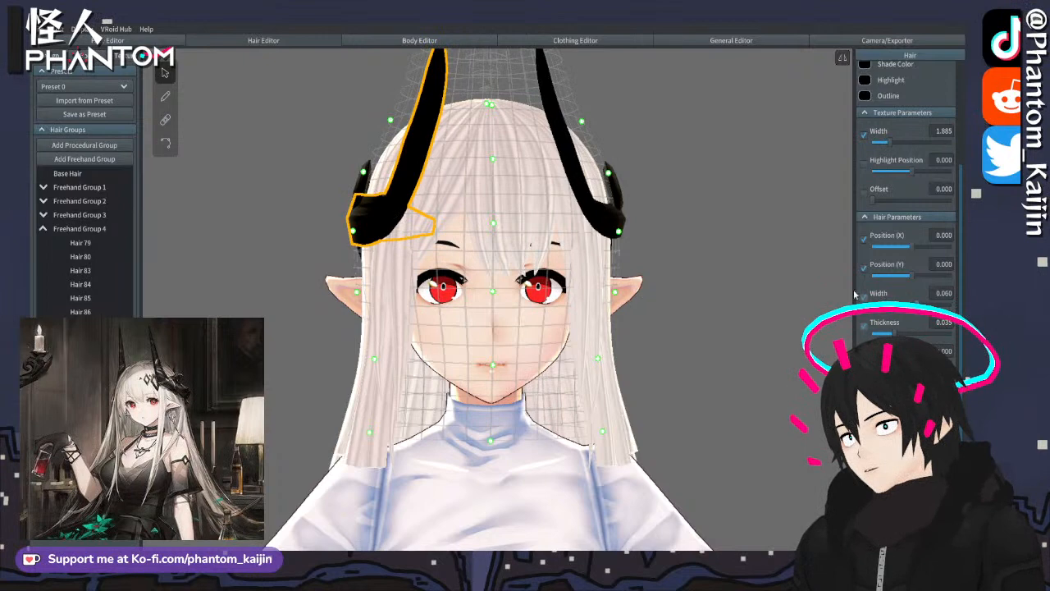
click(595, 211)
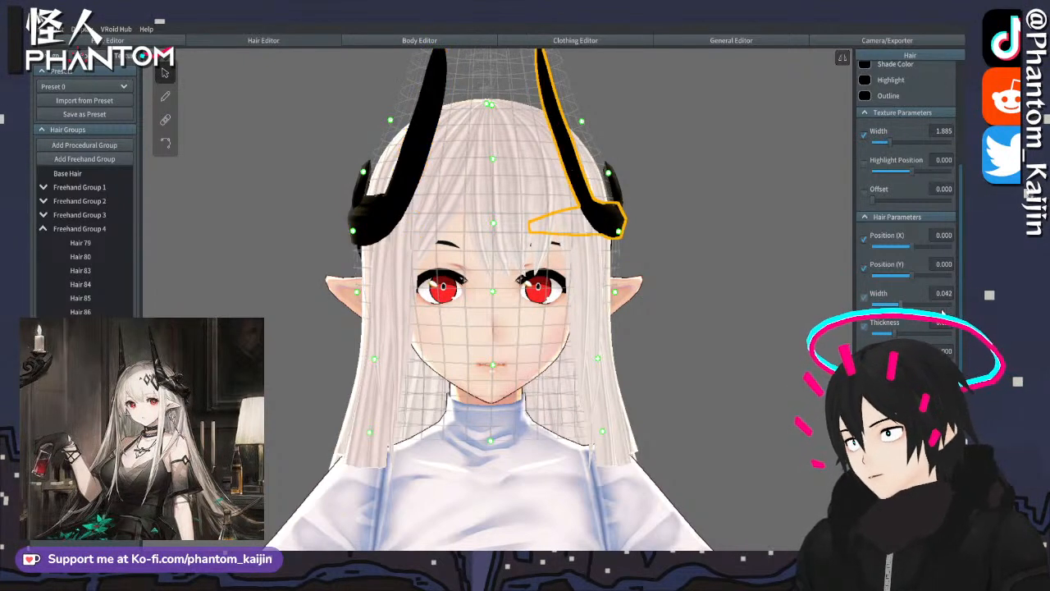
click(748, 312)
right_drag(748, 311, 714, 309)
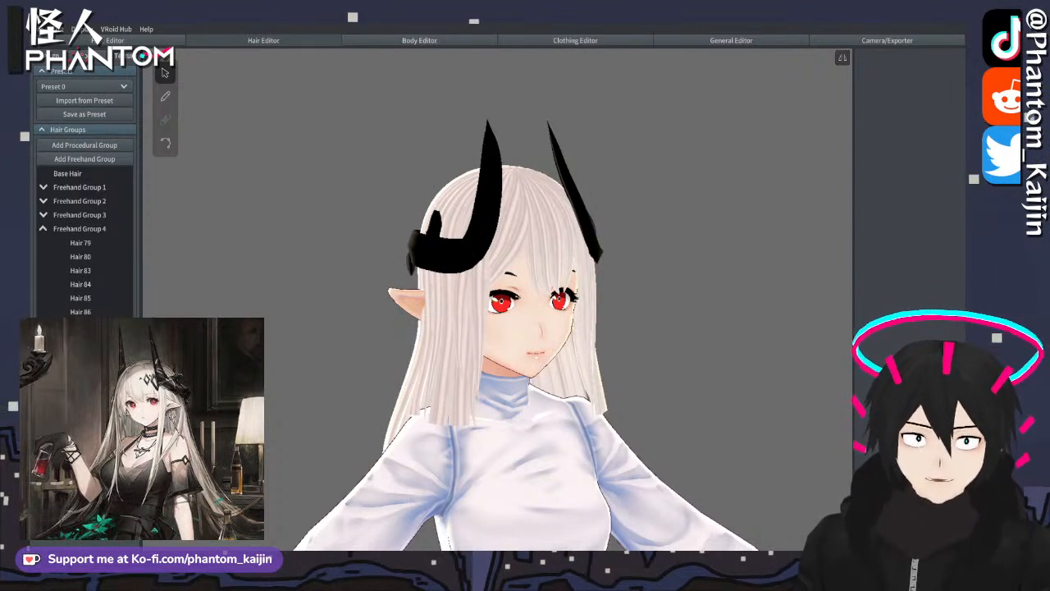
- Switch from hair editing to the body and open its skin texture for editing
right_drag(402, 301, 441, 327)
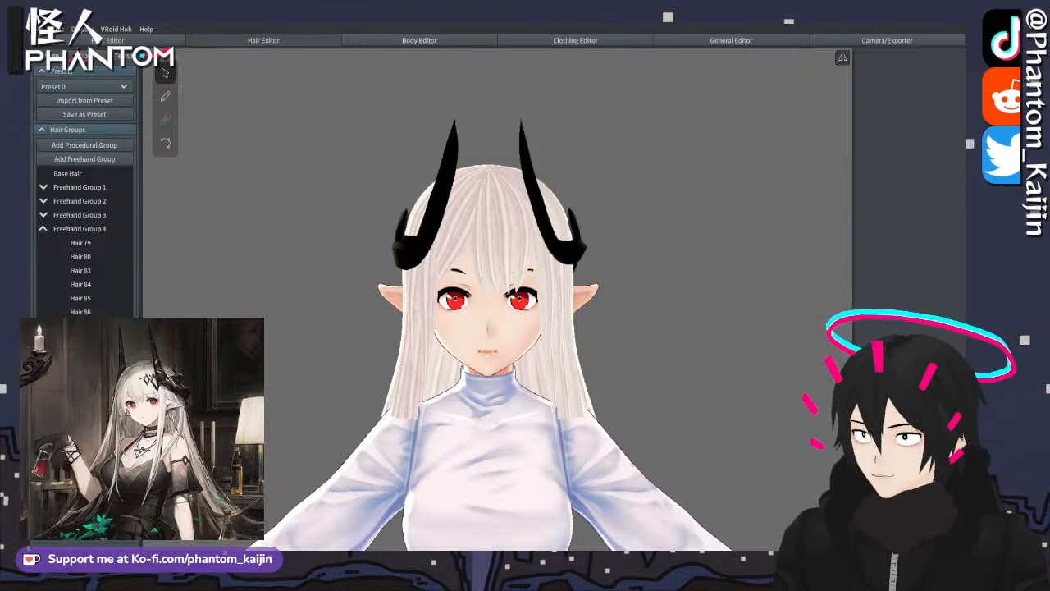
mouse_move(386, 332)
right_down()
mouse_move(356, 316)
mouse_move(403, 315)
mouse_move(364, 315)
mouse_move(387, 318)
mouse_move(375, 320)
right_up()
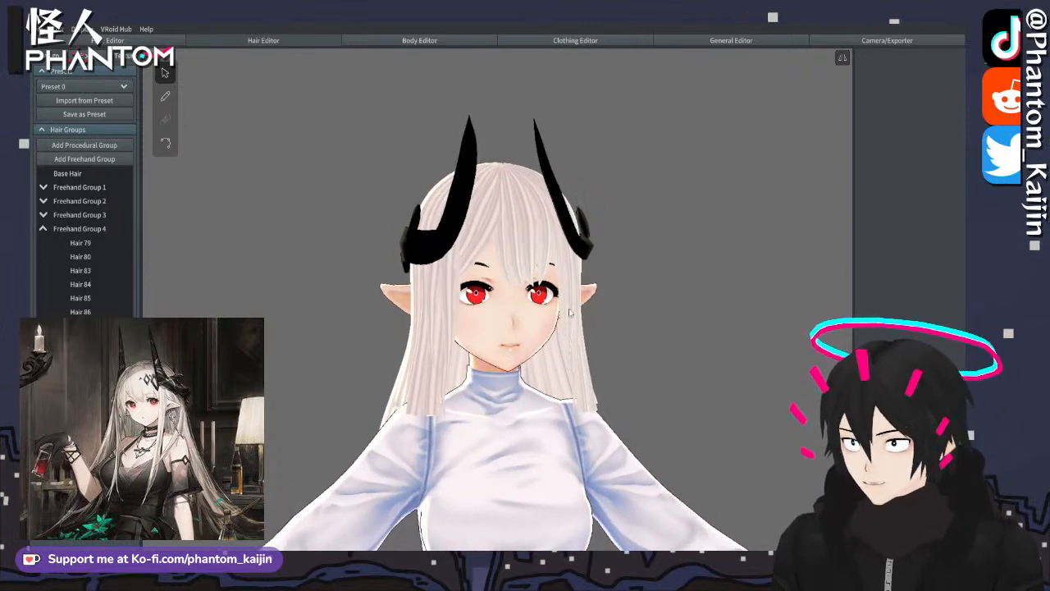
click(411, 41)
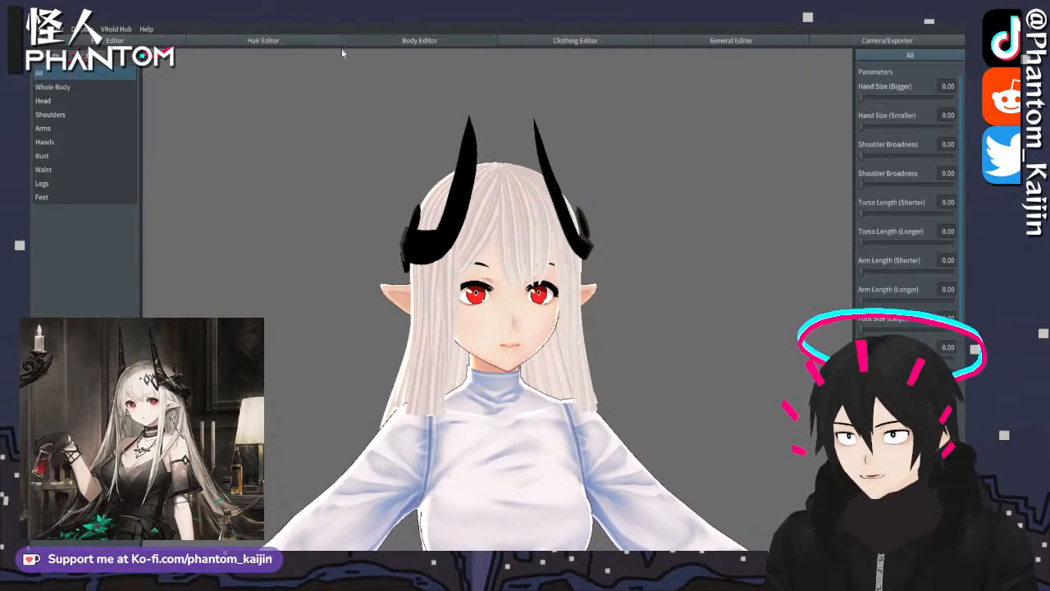
click(94, 66)
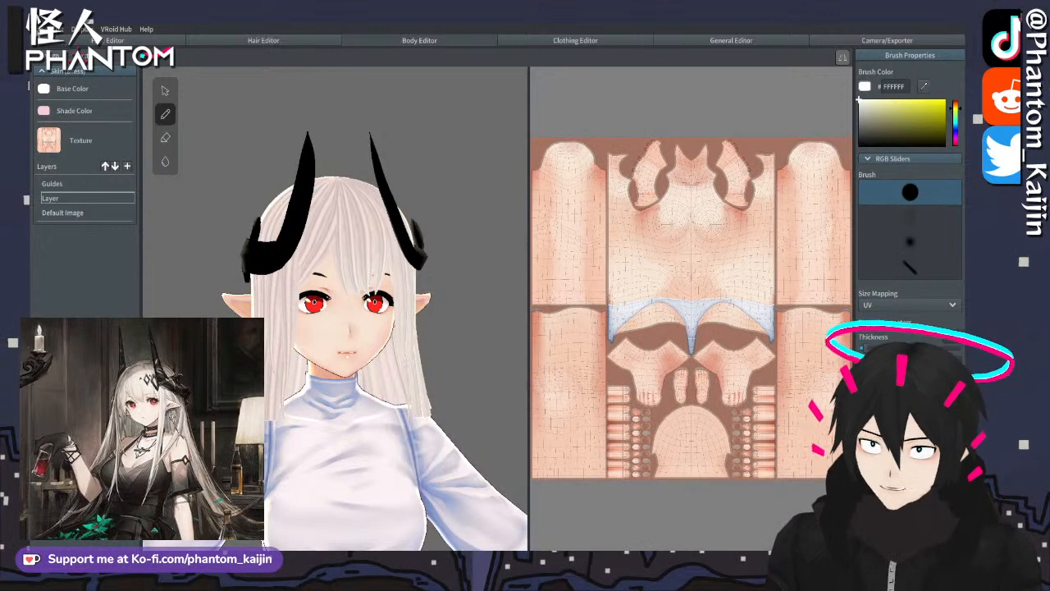
- Save the avatar under the name Mudbonk
click(65, 51)
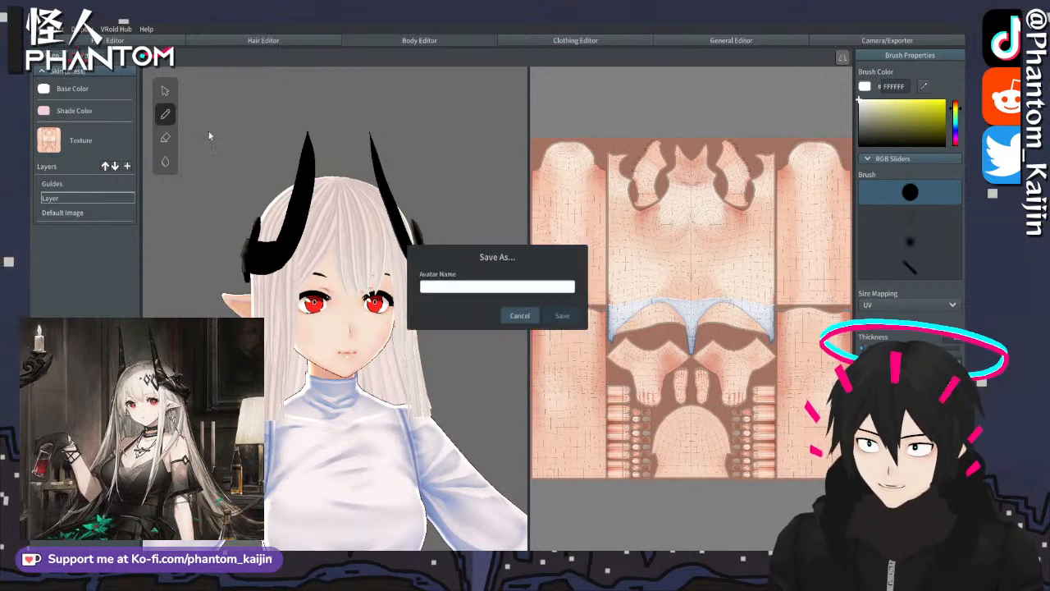
click(455, 290)
text(Mudbonk)
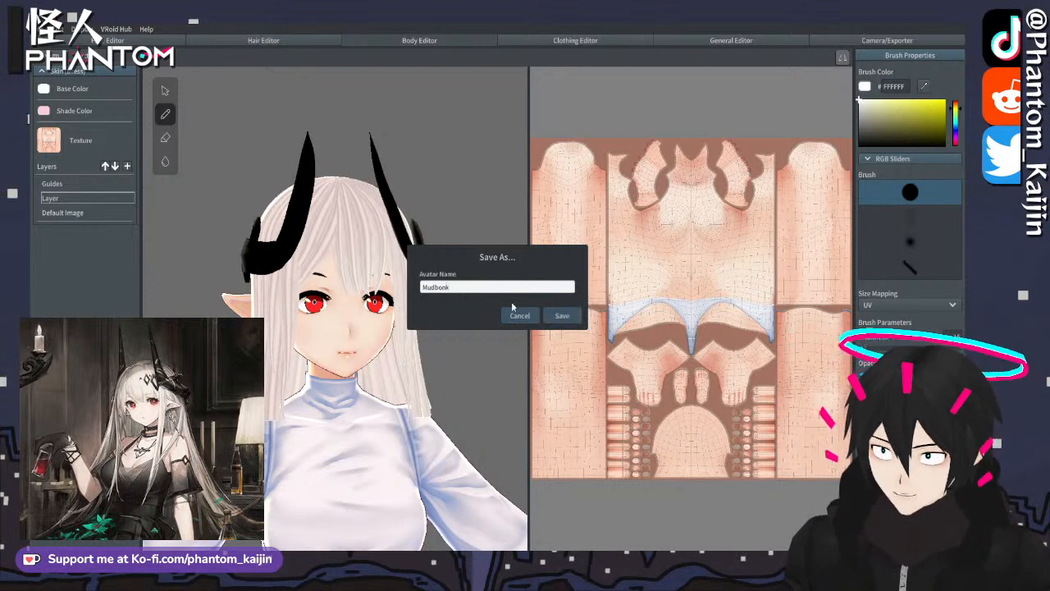
click(569, 319)
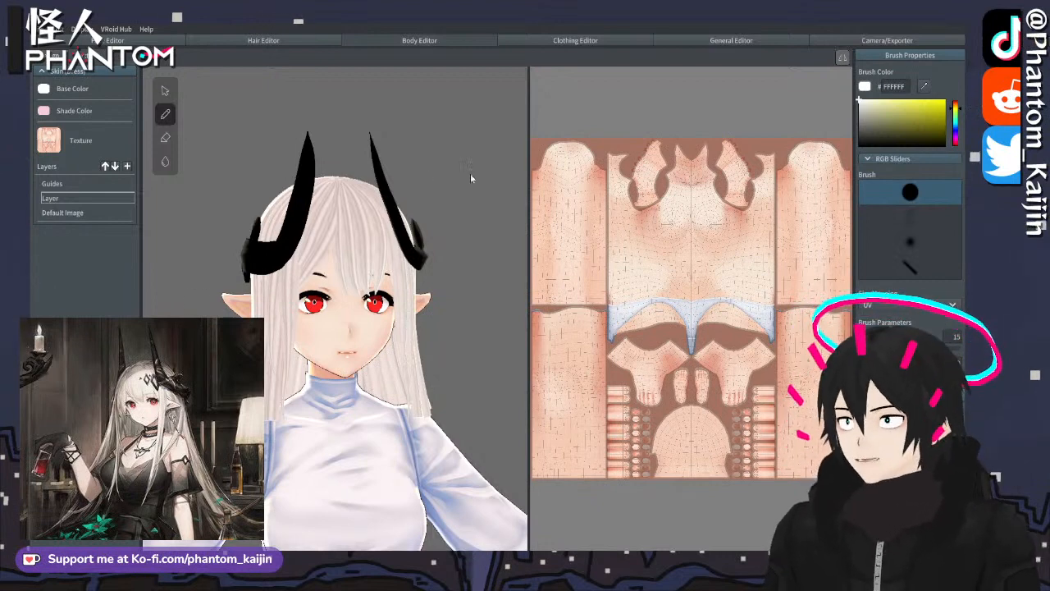
- Export the Default Image layer of the body skin texture as an image
click(72, 213)
right_click(74, 223)
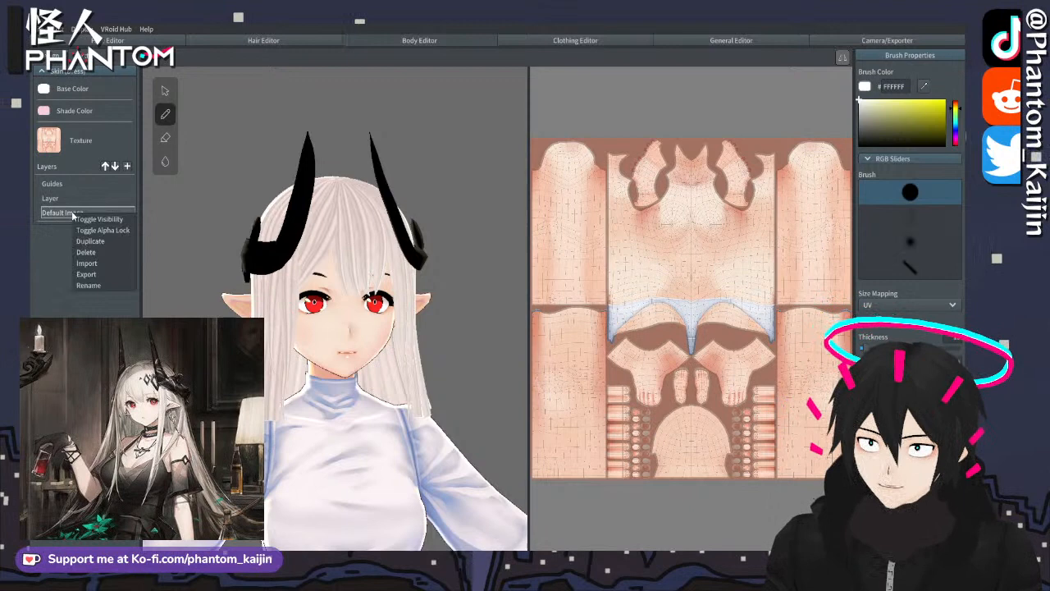
click(96, 275)
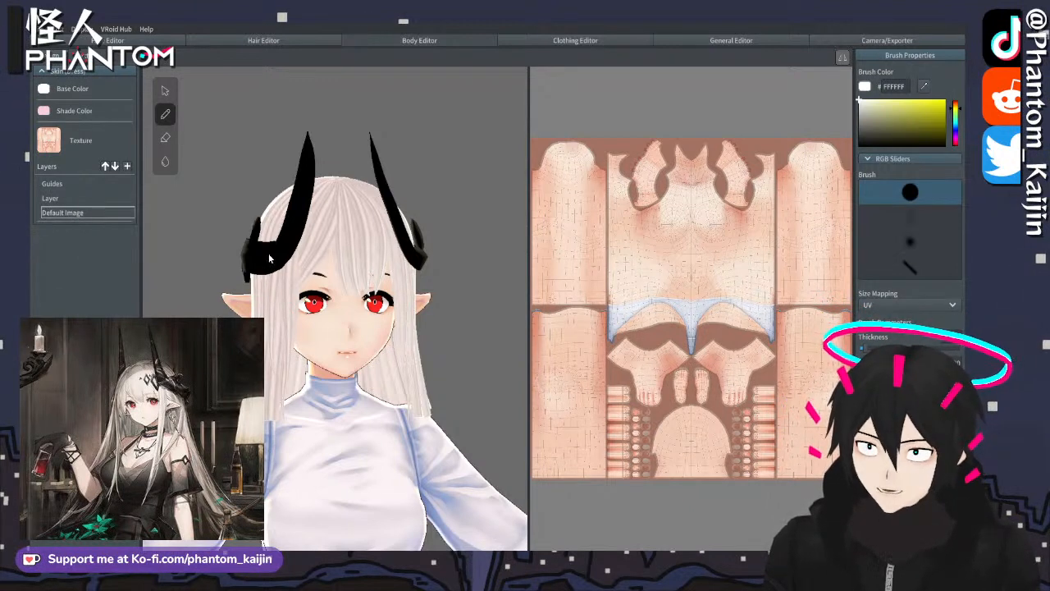
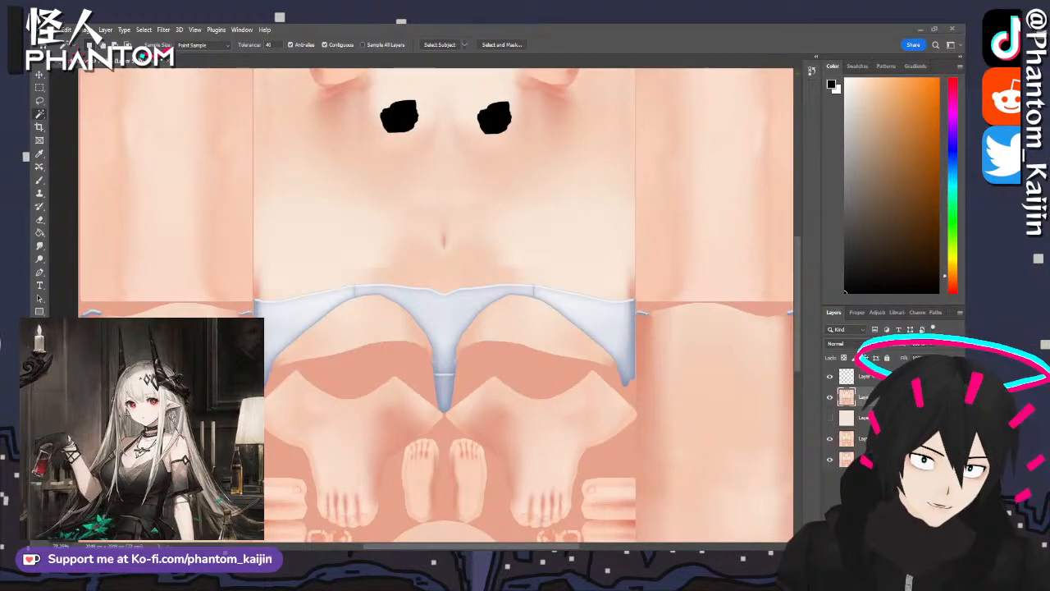
- Select the right-hand black patch on the chest of the skin texture and move it slightly inward and up
scroll(290, 305, down, 1)
scroll(288, 303, up, 2)
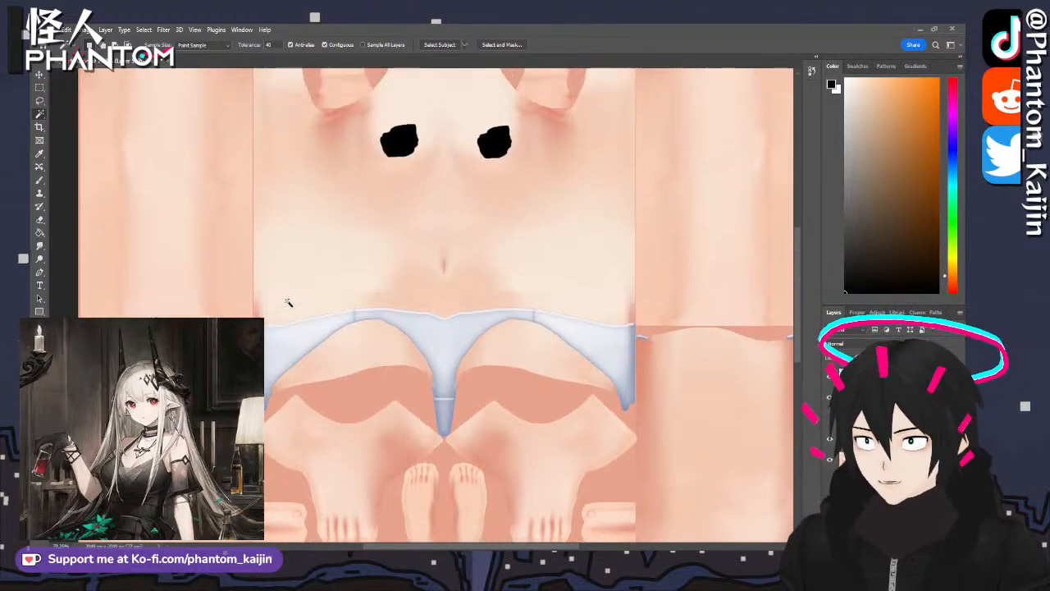
scroll(288, 303, up, 1)
alt+scroll(292, 301, down, 4)
scroll(300, 298, up, 2)
alt+scroll(328, 292, up, 6)
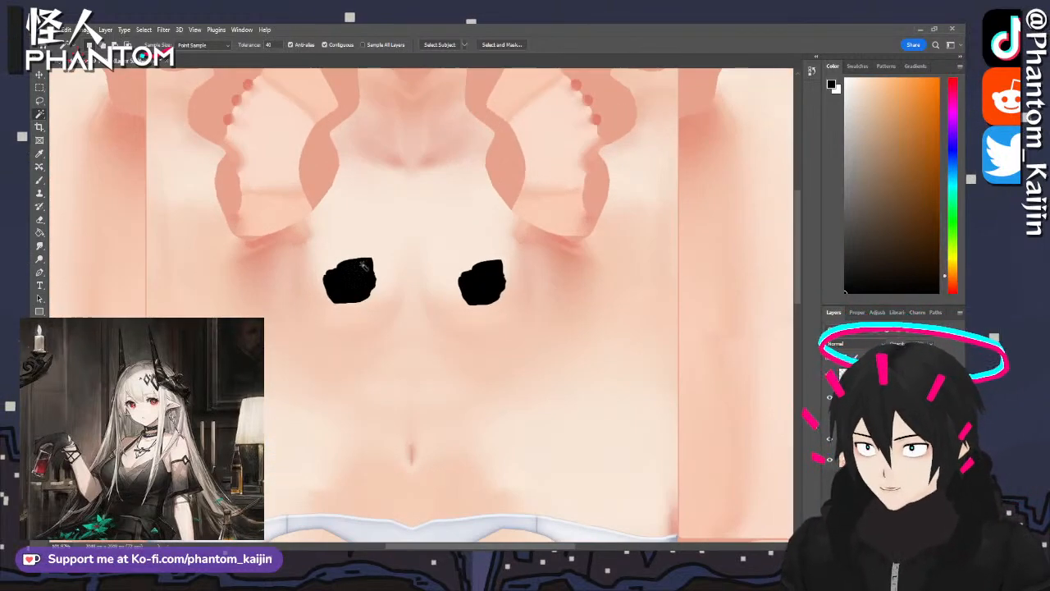
click(38, 75)
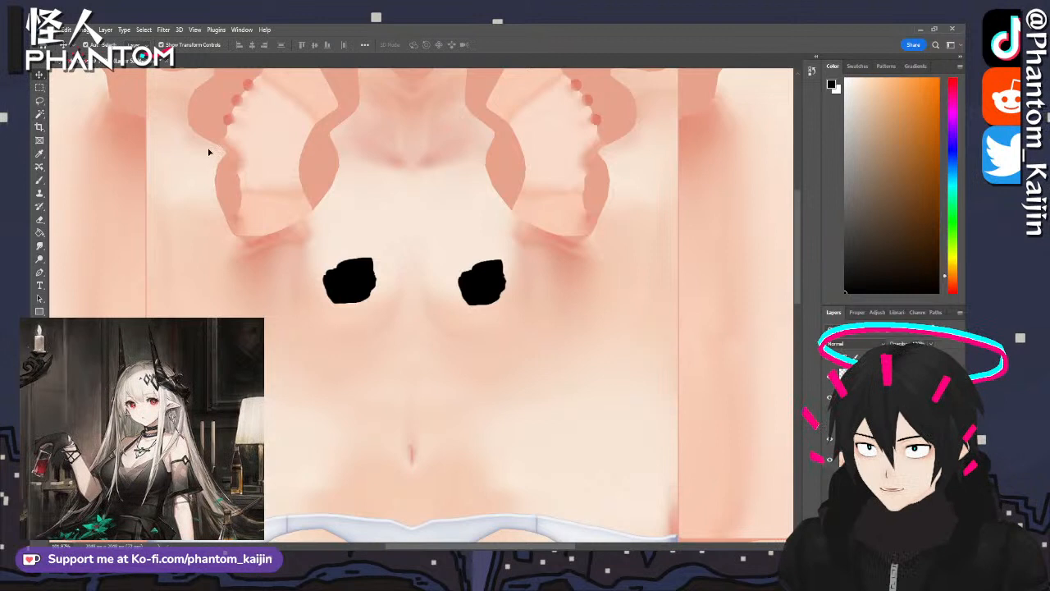
click(473, 283)
click(39, 87)
drag(412, 229, 537, 325)
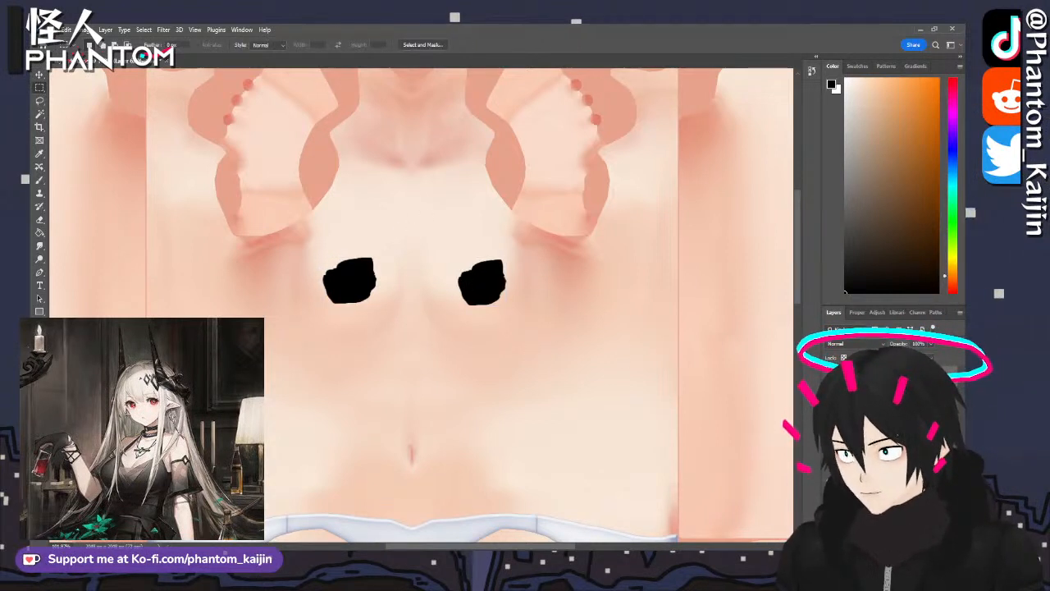
click(39, 75)
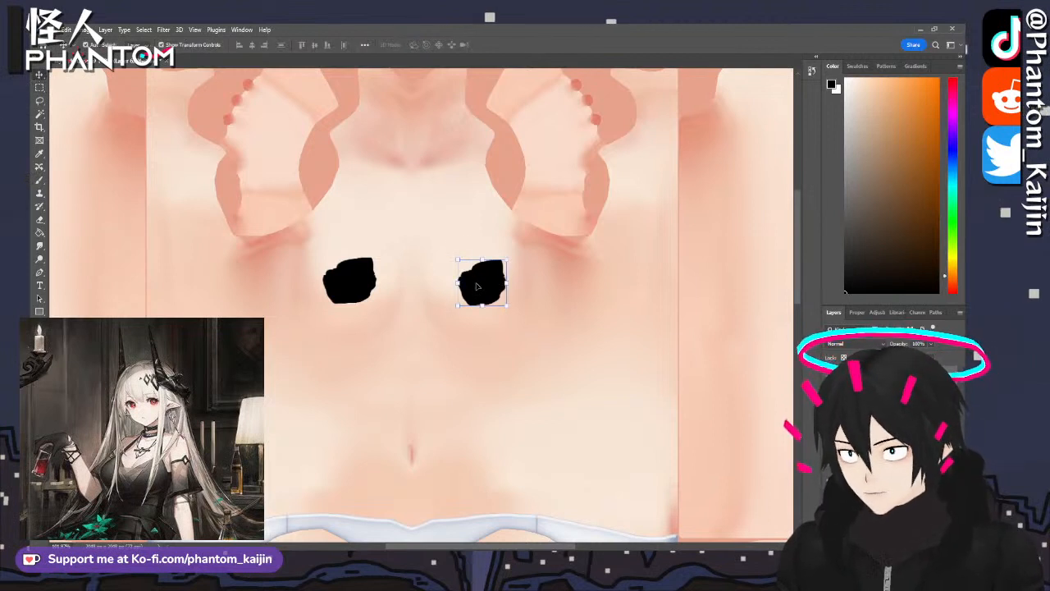
drag(476, 285, 467, 284)
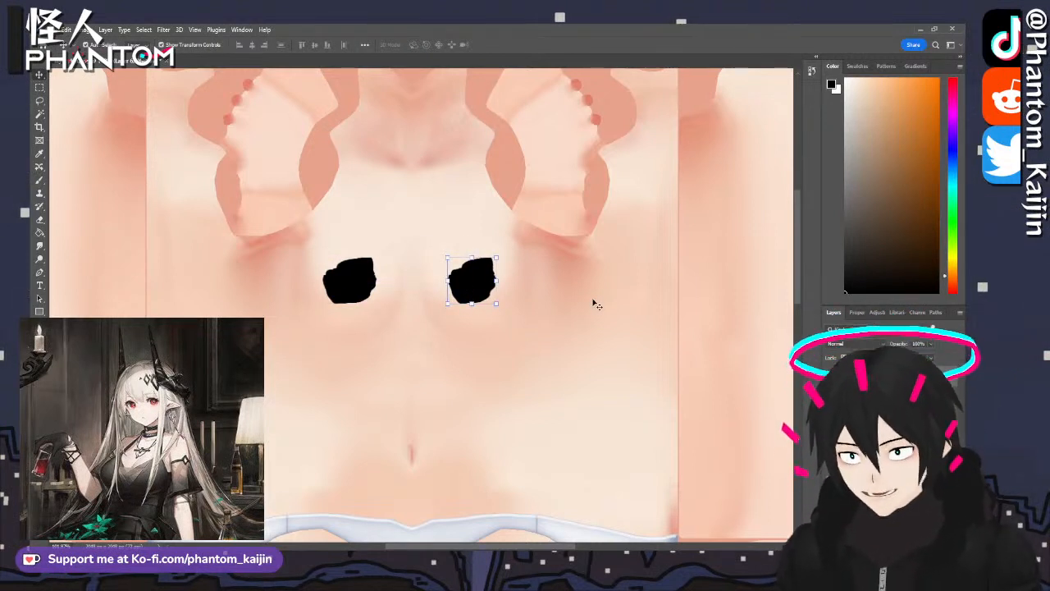
- Overlay the skin texture with the pale beige layer at 59% opacity to lighten the skin
scroll(586, 311, down, 3)
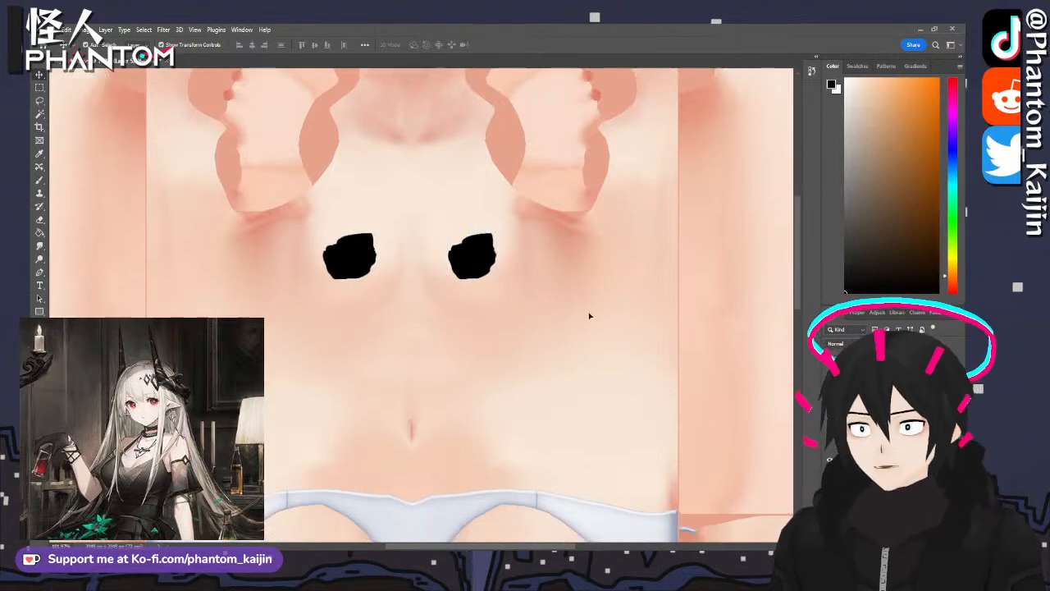
scroll(504, 358, down, 2)
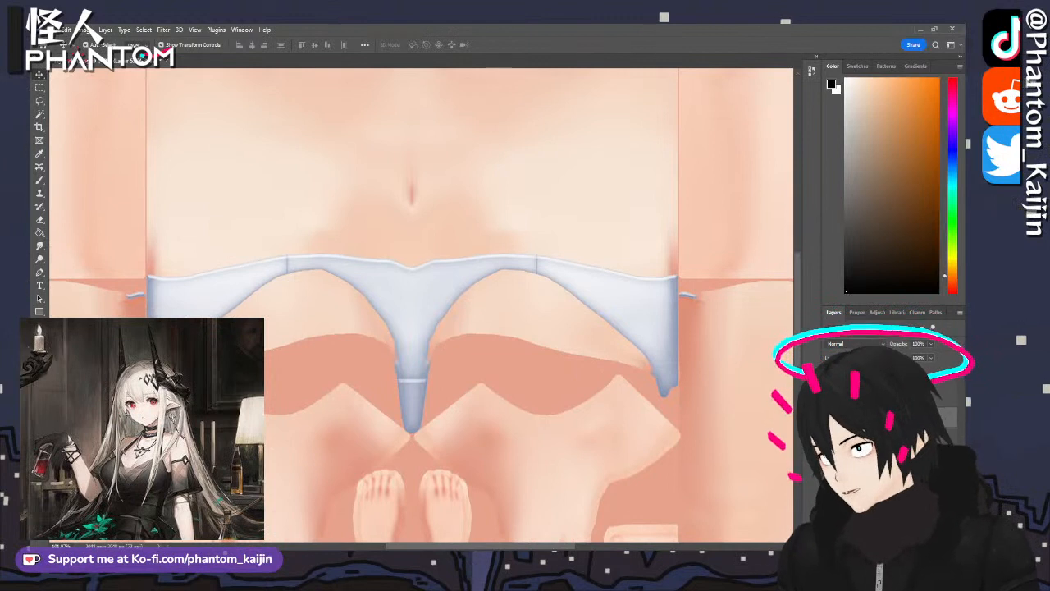
key(5)
key(9)
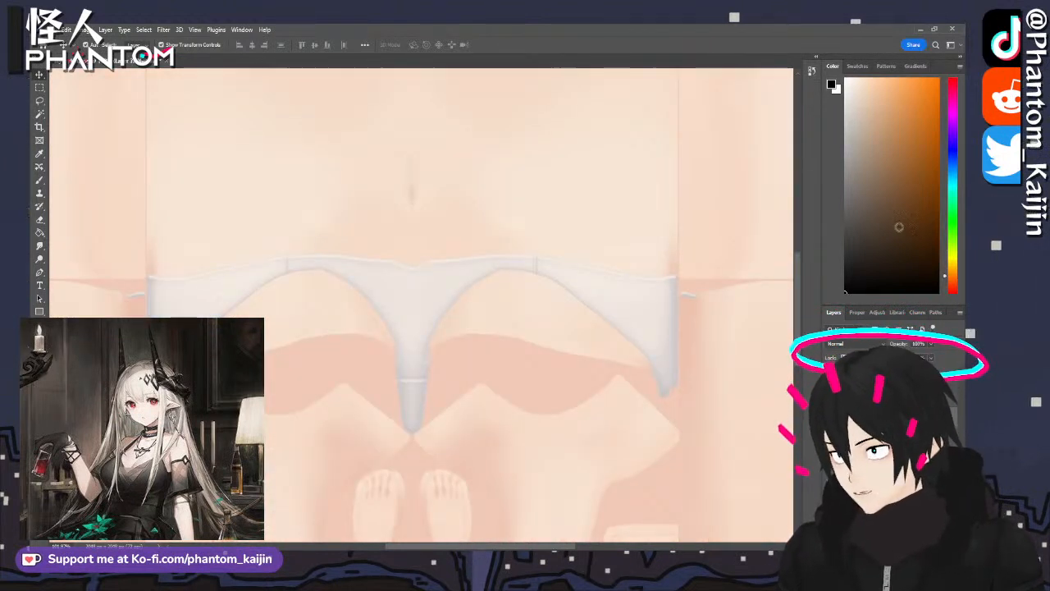
- Brush solid black over the underwear area across the hips of the torso texture
click(40, 180)
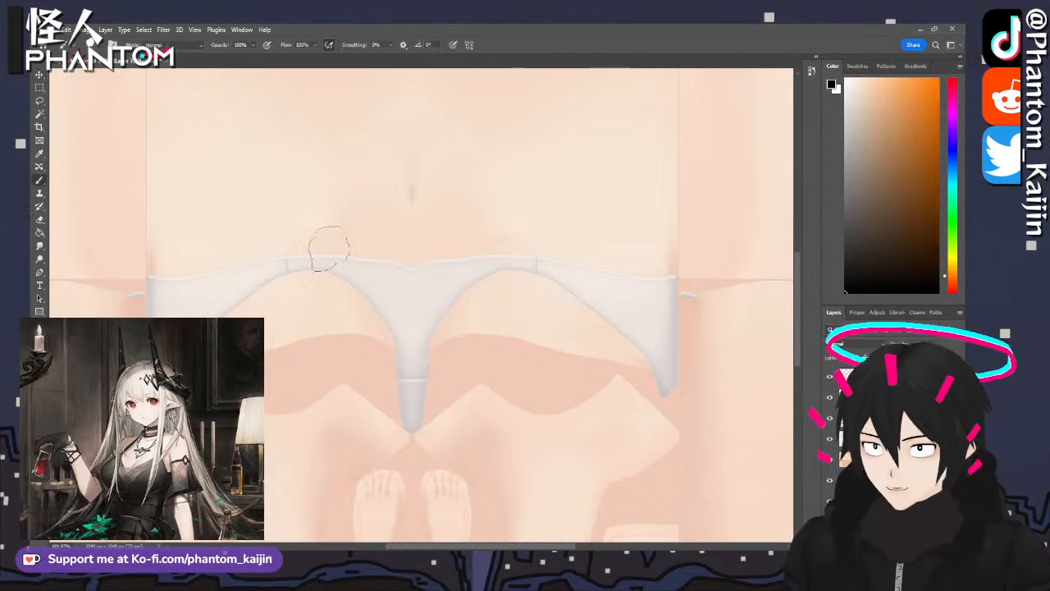
mouse_move(278, 277)
mouse_down()
mouse_move(545, 276)
mouse_move(656, 291)
mouse_up()
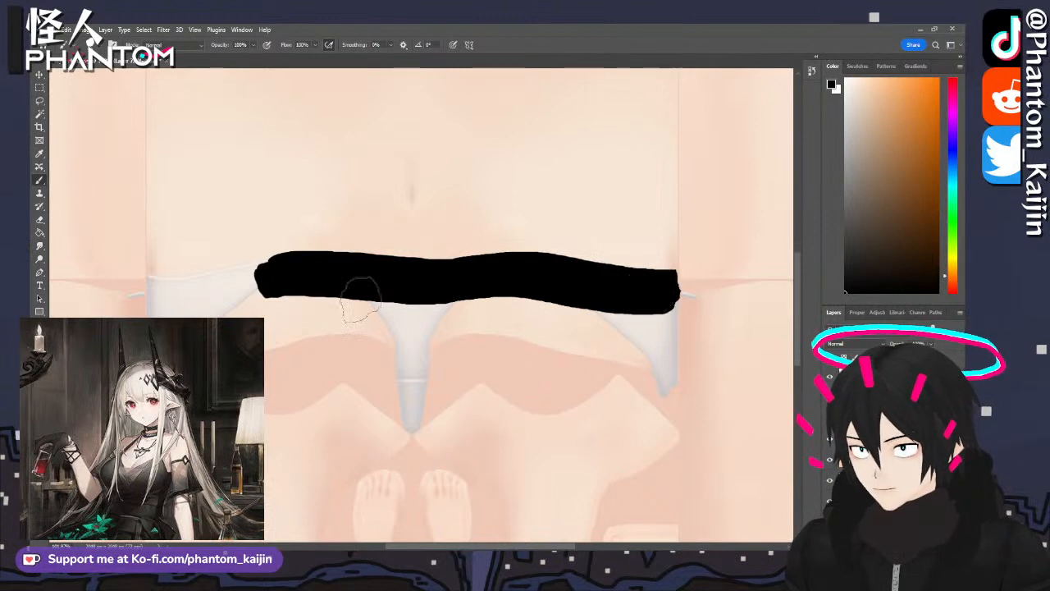
mouse_move(292, 279)
mouse_down()
mouse_move(153, 287)
mouse_move(160, 309)
mouse_move(242, 288)
mouse_move(197, 305)
mouse_move(347, 288)
mouse_move(387, 305)
mouse_move(406, 343)
mouse_move(413, 415)
mouse_move(417, 336)
mouse_move(434, 298)
mouse_move(469, 281)
mouse_move(533, 281)
mouse_move(632, 312)
mouse_move(668, 368)
mouse_move(664, 296)
mouse_up()
- Delete the black paint spilling past the torso's left edge using a rectangular selection aligned to the texture seam
alt+scroll(657, 330, down, 5)
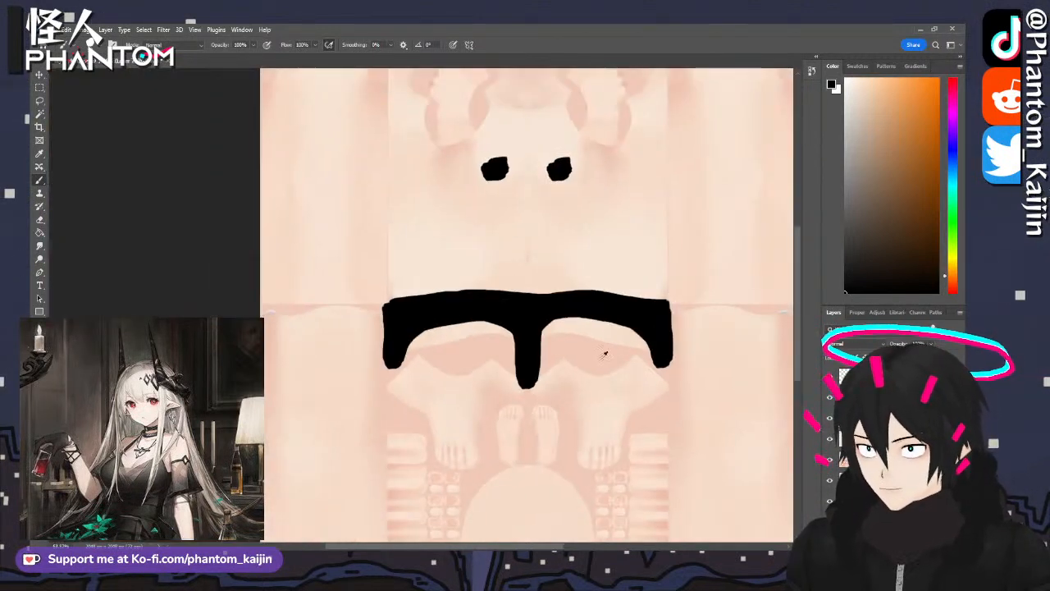
alt+scroll(273, 318, up, 5)
drag(272, 318, 178, 278)
alt+scroll(349, 257, up, 4)
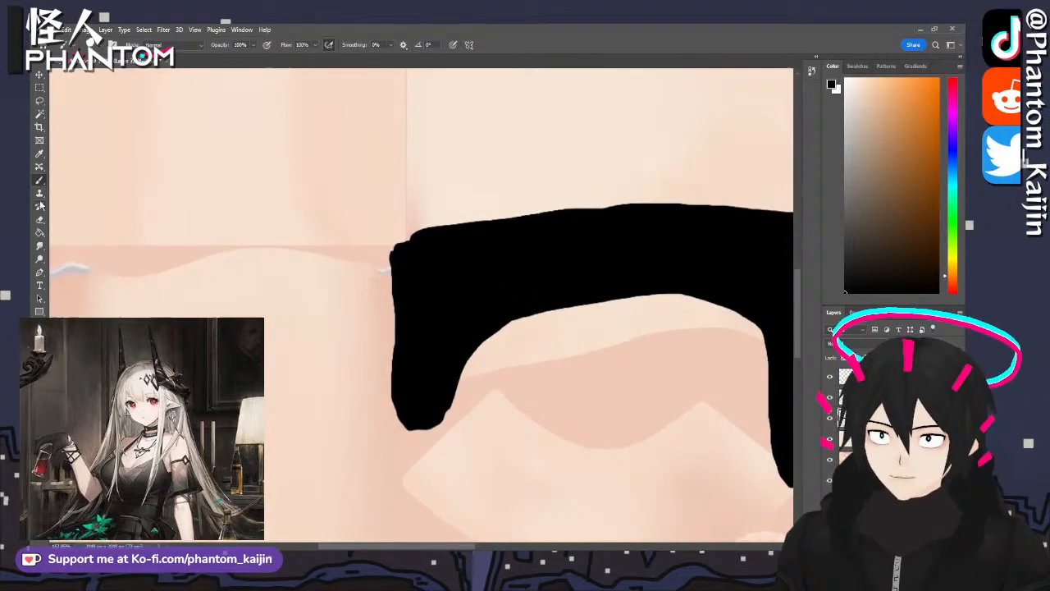
key(e)
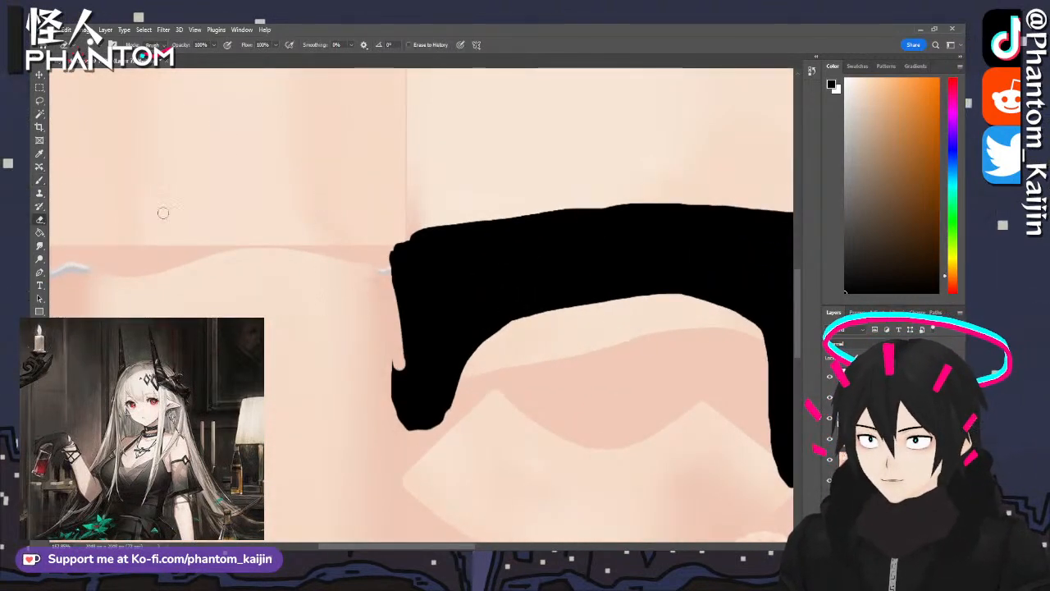
click(39, 87)
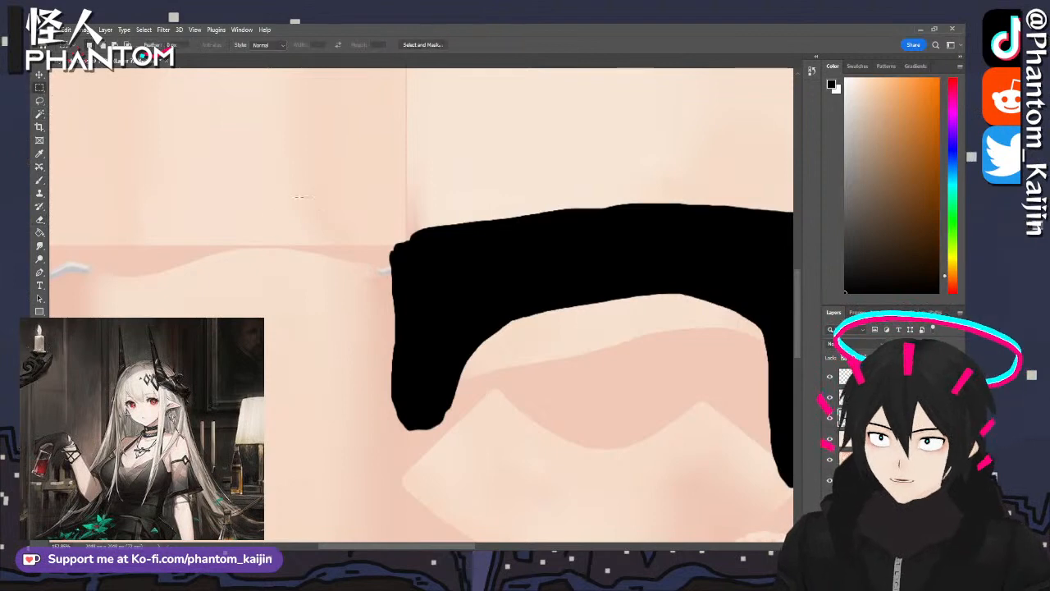
drag(403, 437, 405, 477)
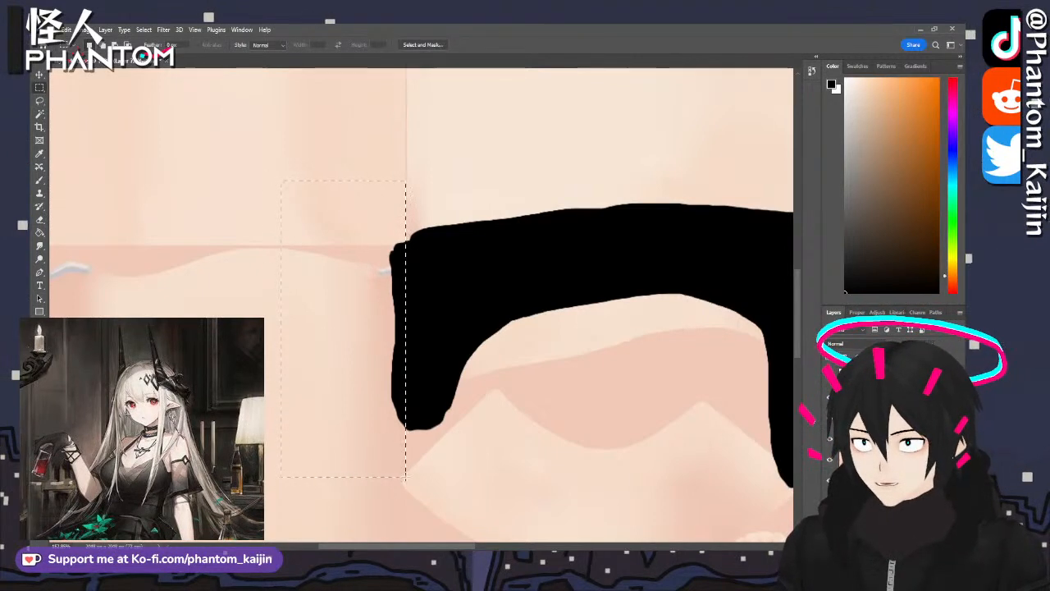
key(Delete)
- Delete the black paint spilling past the torso's right edge using a rectangular selection along the seam
alt+scroll(291, 427, down, 6)
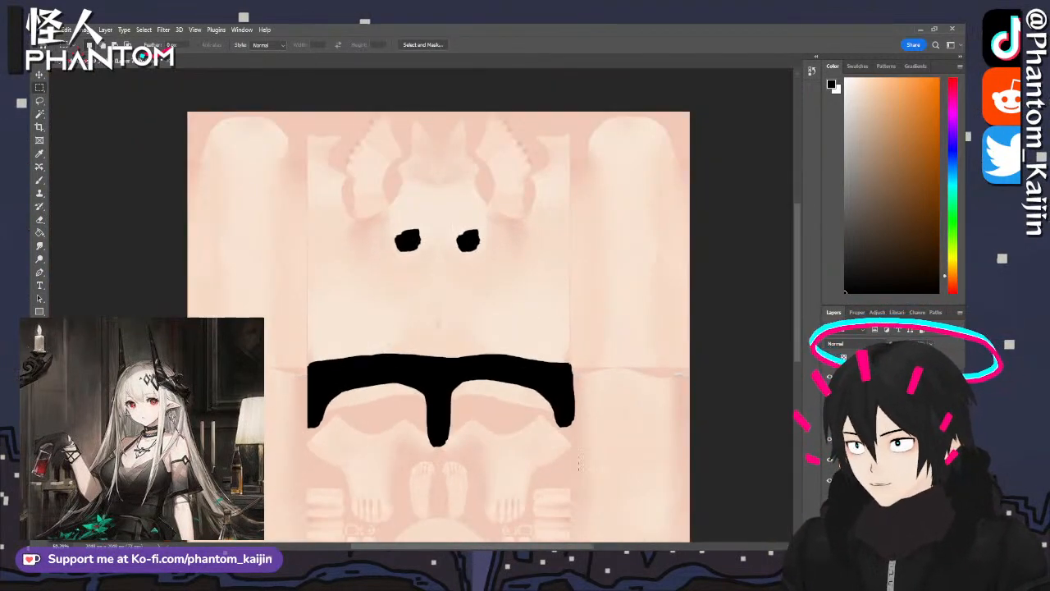
alt+scroll(579, 447, up, 7)
scroll(581, 400, up, 2)
drag(691, 114, 538, 481)
key(Delete)
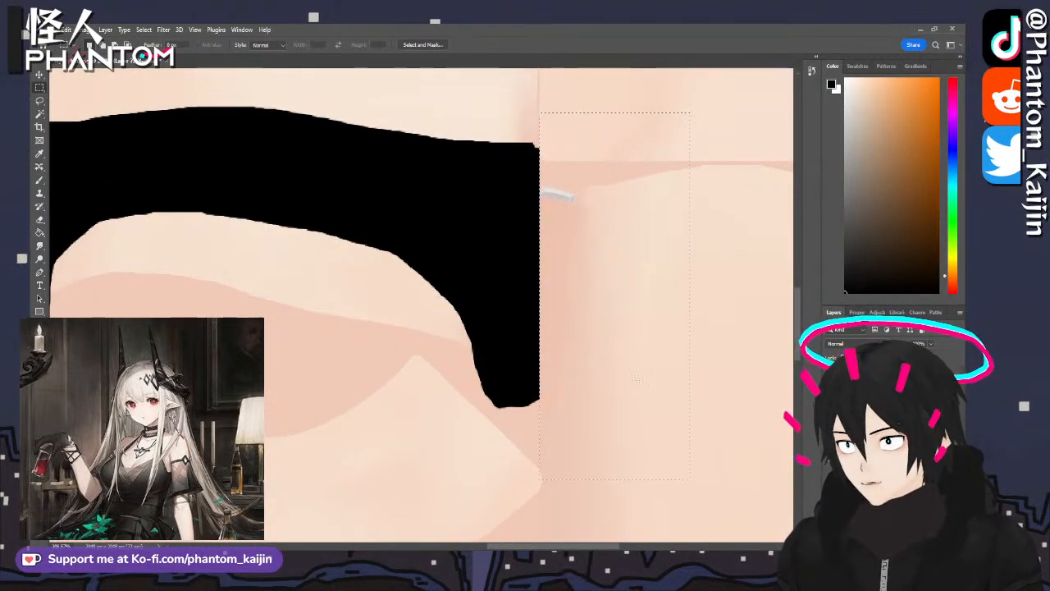
- Shrink the brush and paint black over the pale underwear fragment at the left leg texture's outer edge
alt+scroll(668, 359, down, 6)
alt+scroll(197, 289, up, 7)
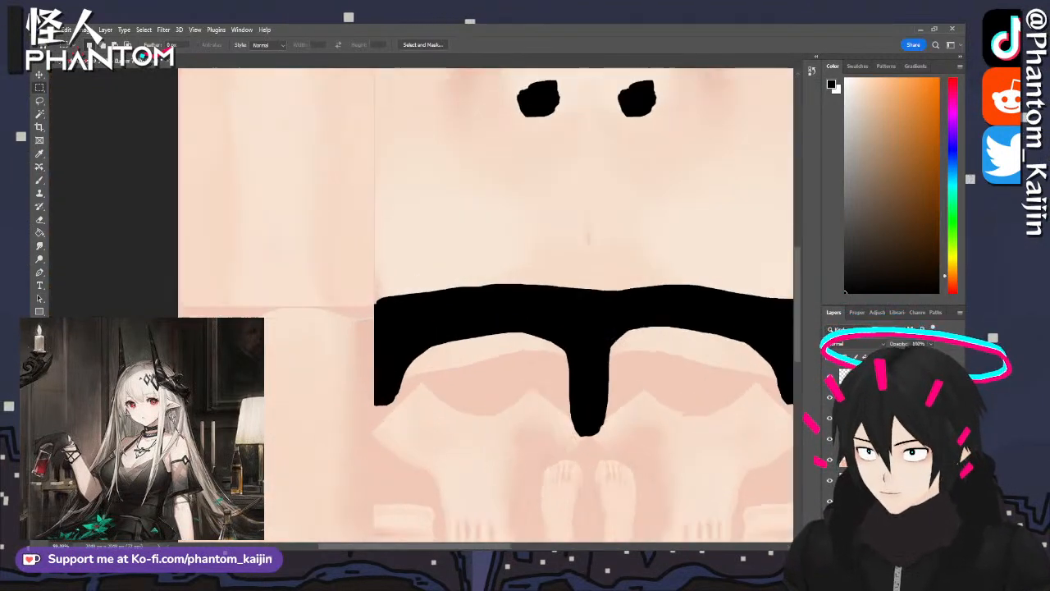
click(39, 179)
alt+scroll(274, 302, down, 3)
alt+scroll(164, 292, up, 6)
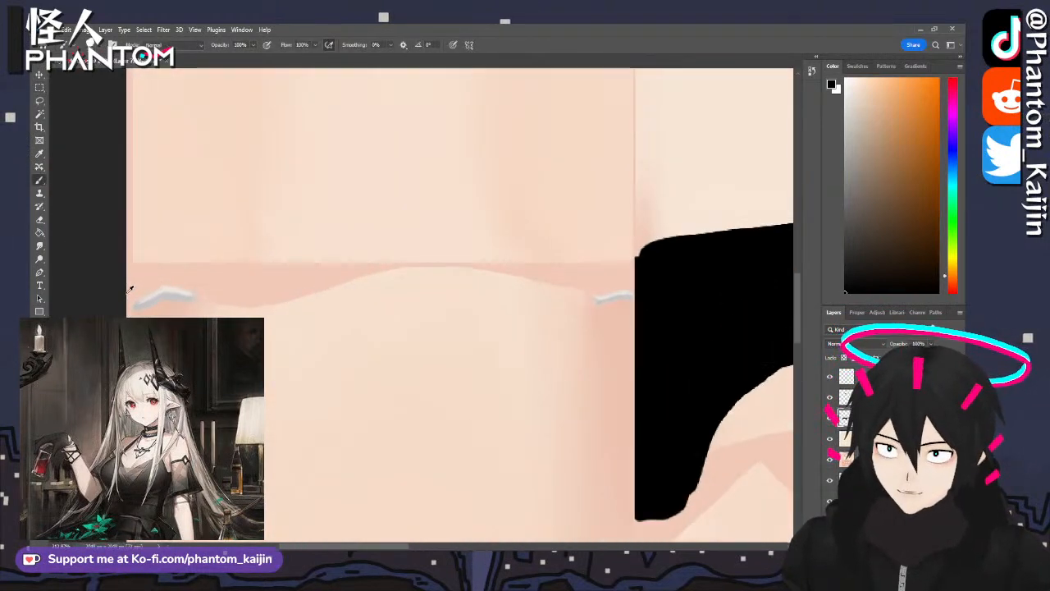
key(bracketleft)
key(bracketleft)
key(bracketleft)
key(bracketleft)
key(bracketleft)
key(bracketleft)
key(bracketleft)
key(bracketleft)
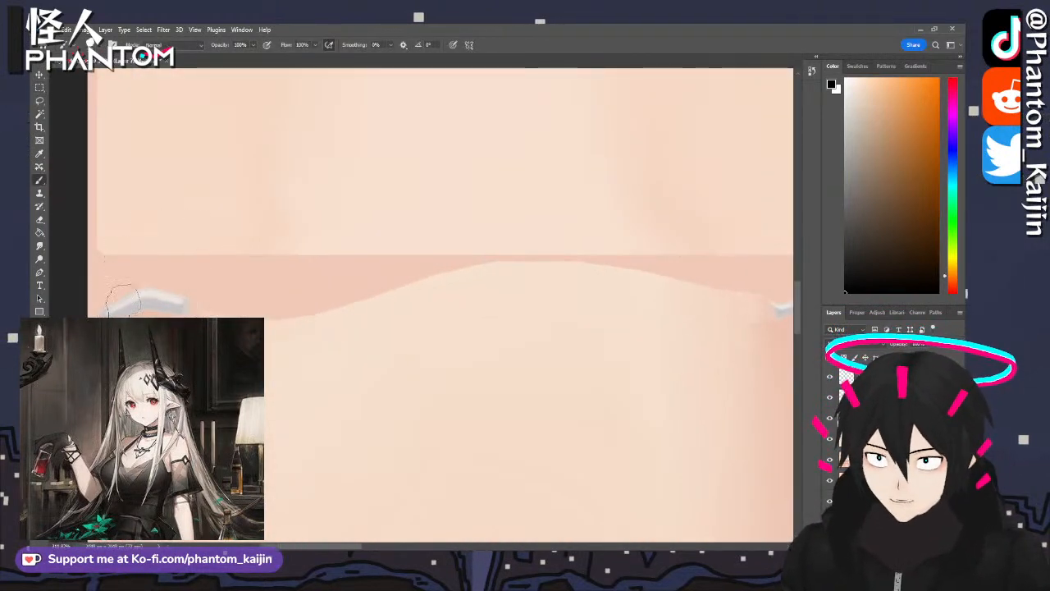
mouse_move(102, 313)
mouse_down()
mouse_move(187, 303)
mouse_move(139, 297)
mouse_move(111, 307)
mouse_move(147, 289)
mouse_move(164, 304)
mouse_move(121, 309)
mouse_up()
- Paint black over the pale underwear fragment where the left leg texture meets the torso
alt+scroll(102, 313, down, 6)
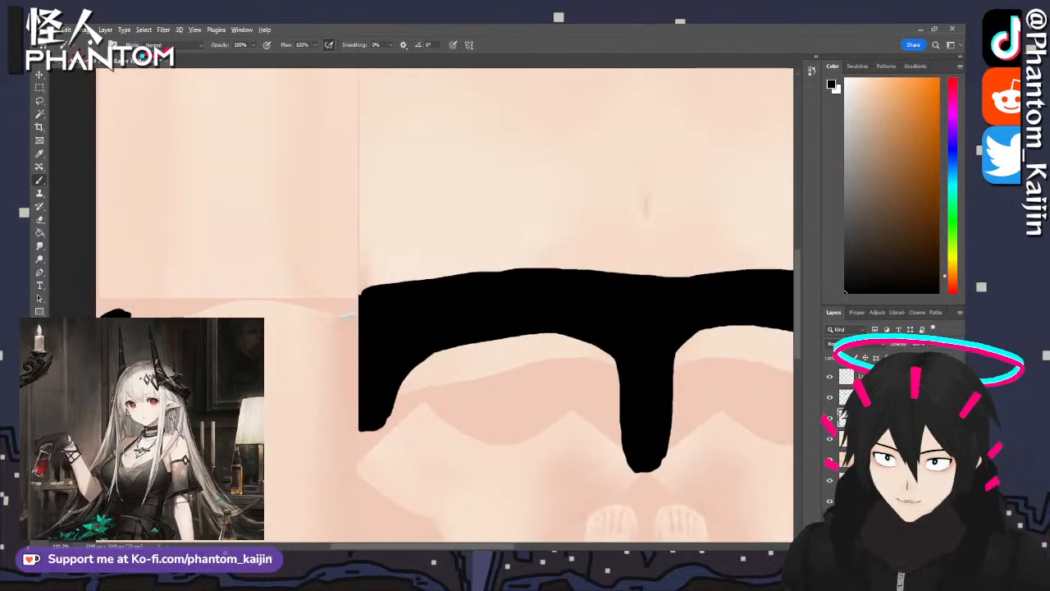
alt+scroll(267, 333, up, 2)
alt+scroll(321, 312, up, 4)
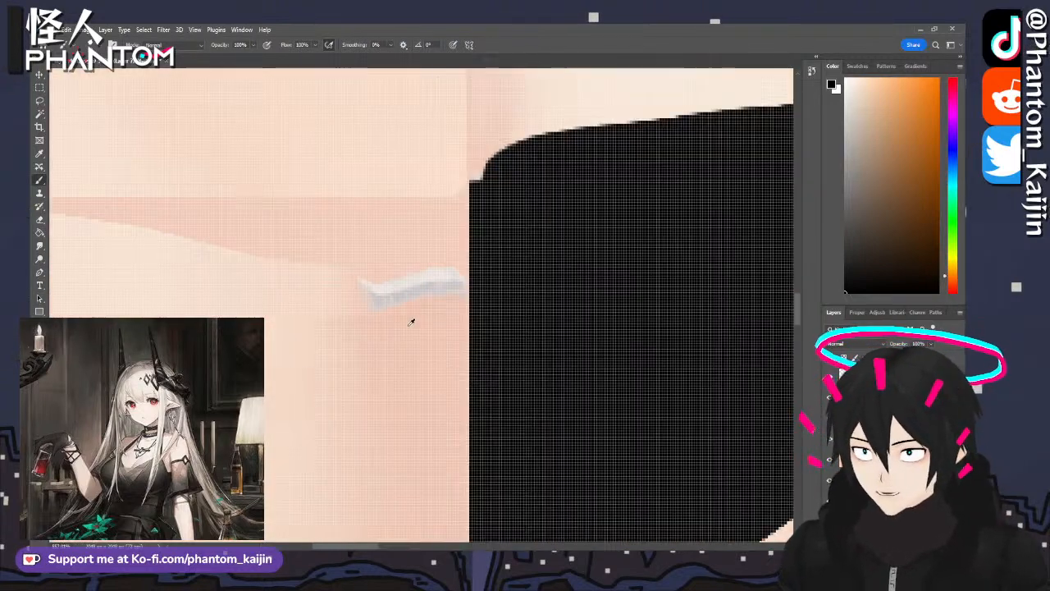
mouse_move(337, 263)
mouse_down()
mouse_move(379, 299)
mouse_move(460, 279)
mouse_move(431, 275)
mouse_move(379, 308)
mouse_up()
- Paint black over the two pale underwear fragments on the right leg texture, beside the torso and at the outer edge
alt+scroll(321, 298, down, 5)
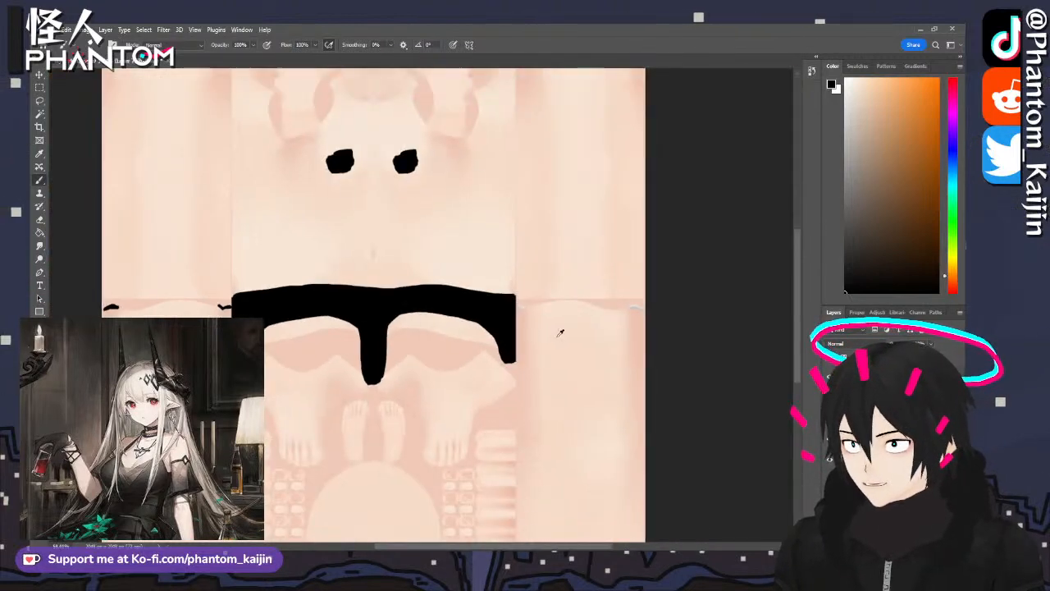
alt+scroll(469, 297, up, 5)
alt+scroll(469, 297, down, 1)
mouse_move(481, 276)
mouse_down()
mouse_move(459, 294)
mouse_move(397, 282)
mouse_move(461, 293)
mouse_up()
alt+scroll(294, 287, down, 6)
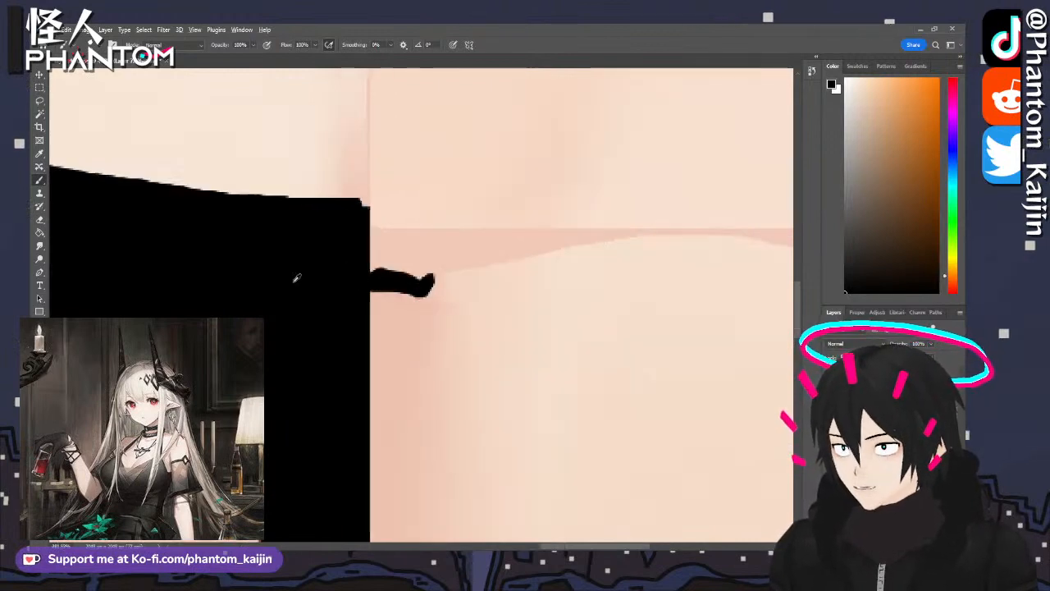
alt+scroll(668, 281, up, 4)
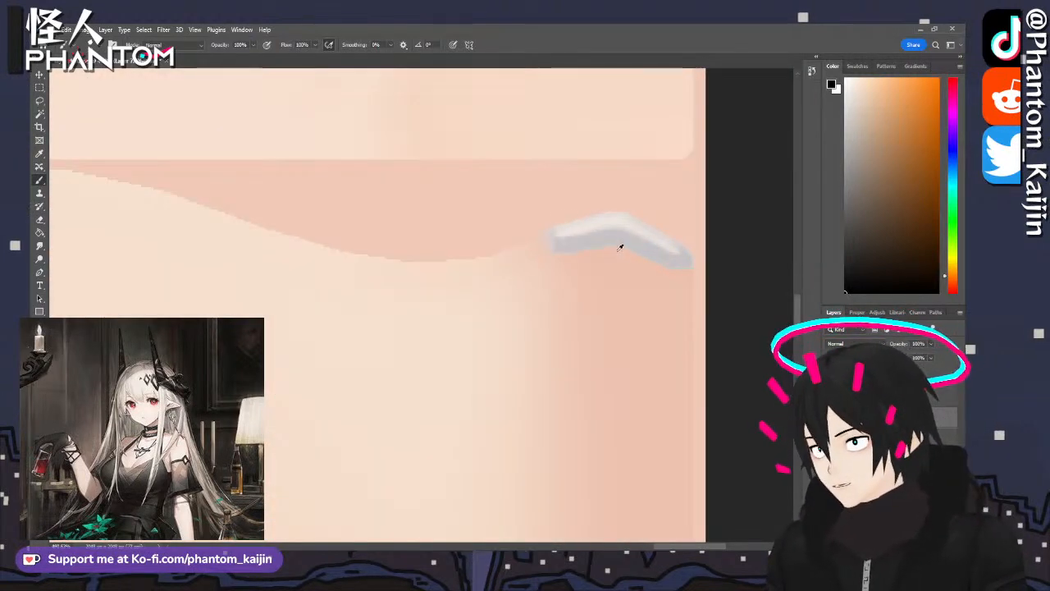
mouse_move(551, 236)
mouse_down()
mouse_move(647, 215)
mouse_move(689, 259)
mouse_move(629, 238)
mouse_move(552, 240)
mouse_up()
- Hide the black painted layers covering the chest and underwear of the skin texture
alt+scroll(588, 243, down, 6)
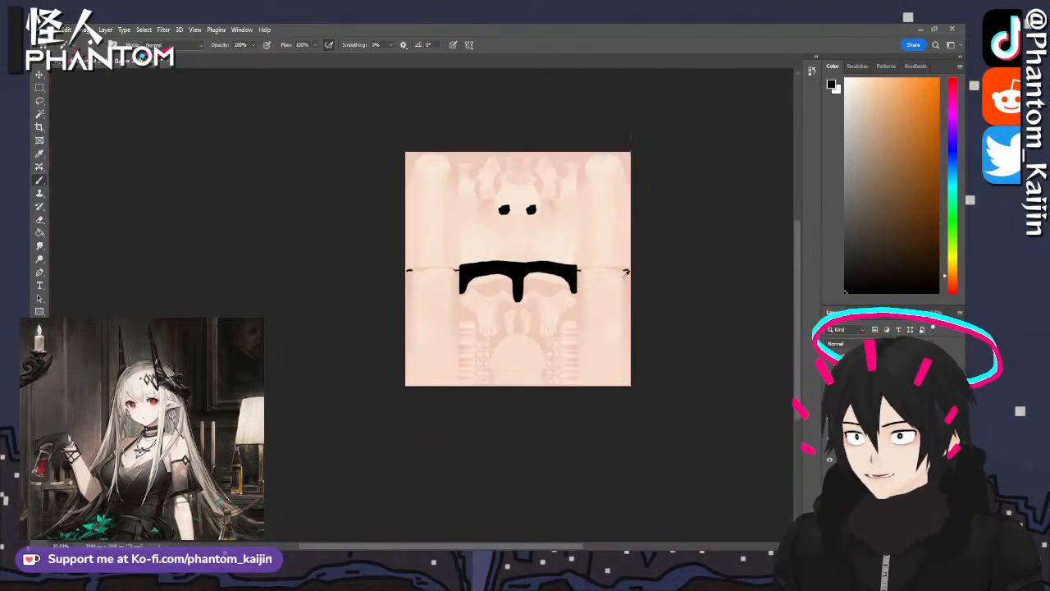
alt+scroll(693, 334, up, 2)
alt+scroll(352, 359, down, 3)
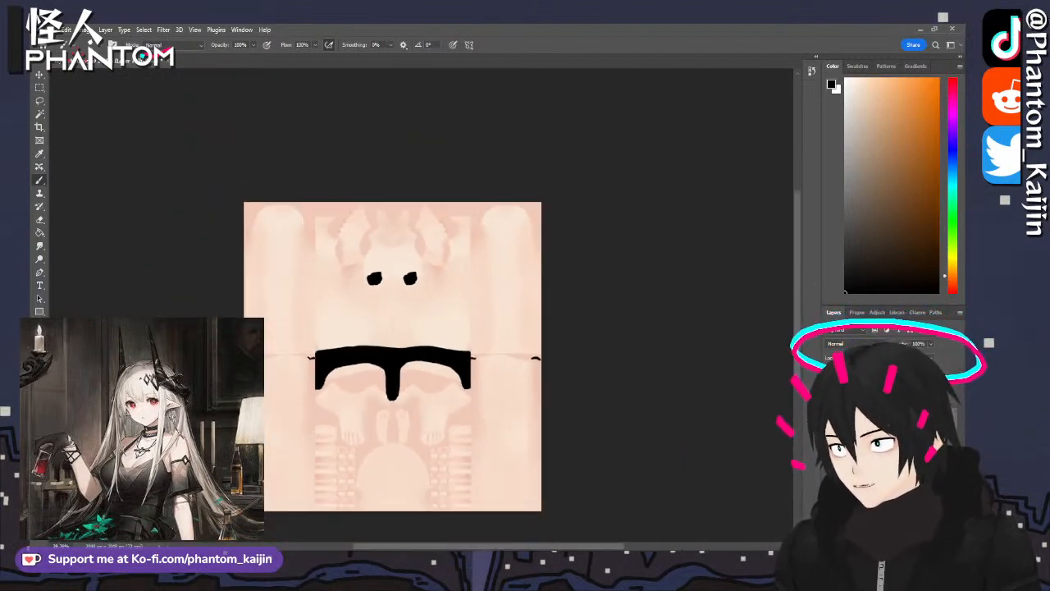
key(ctrl+z)
key(ctrl+z)
key(ctrl+z)
key(ctrl+z)
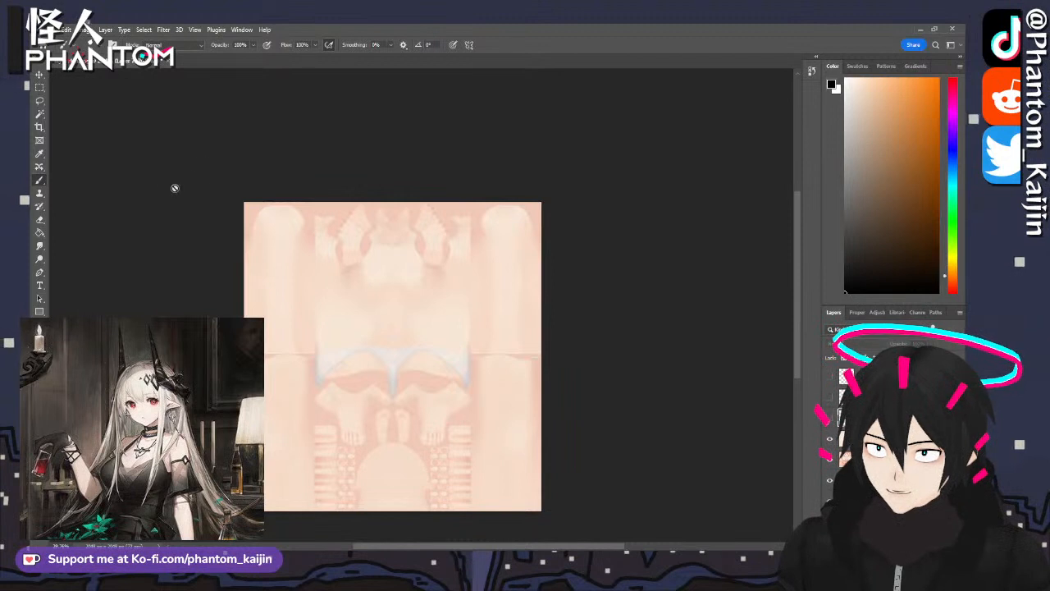
- Save the paler body skin texture with the black layers hidden, and cancel placing the face texture into the body document
click(438, 356)
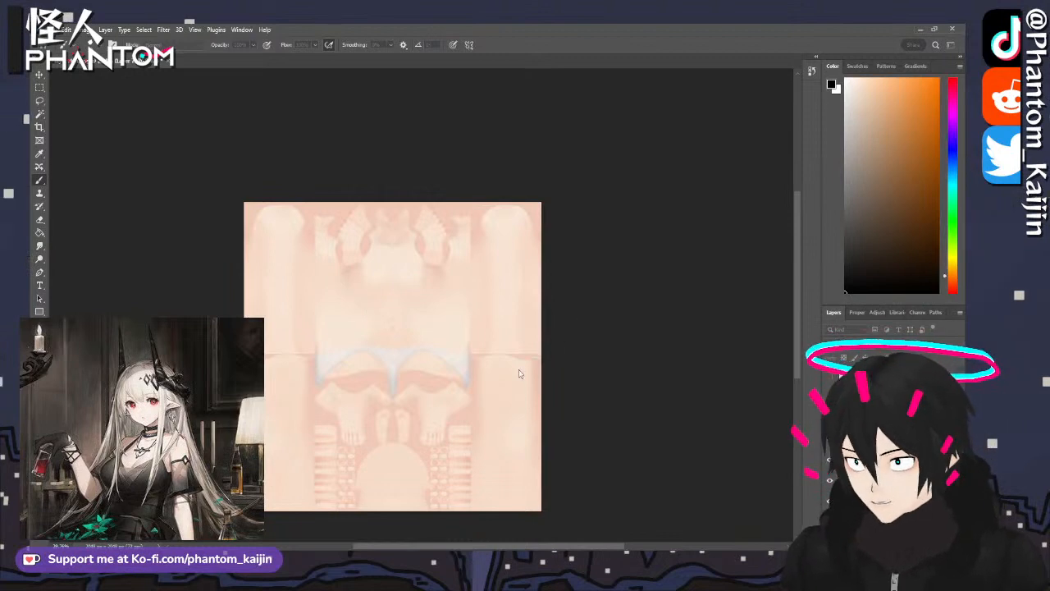
click(597, 460)
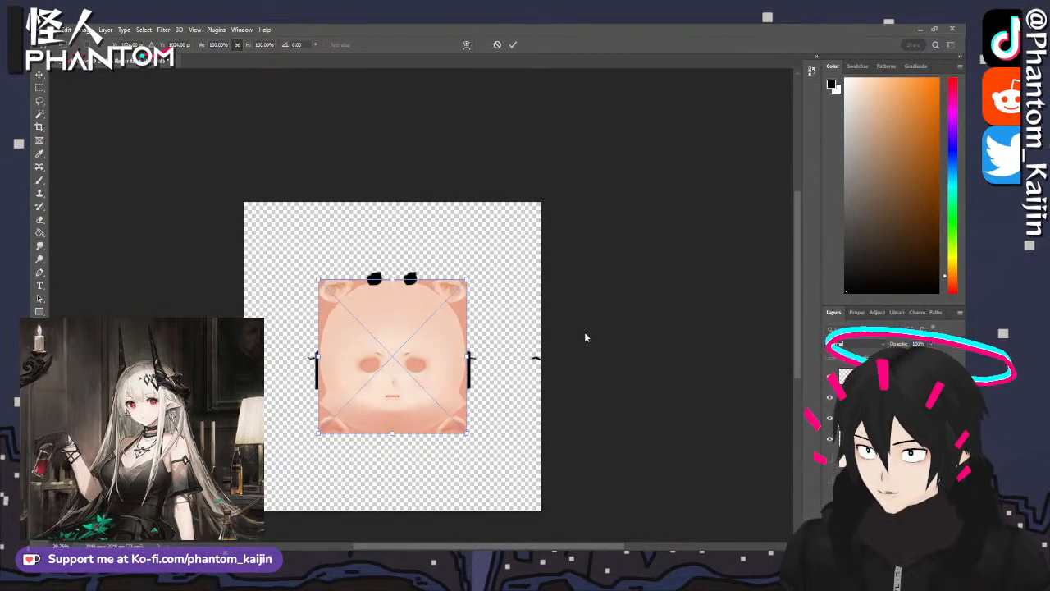
key(Escape)
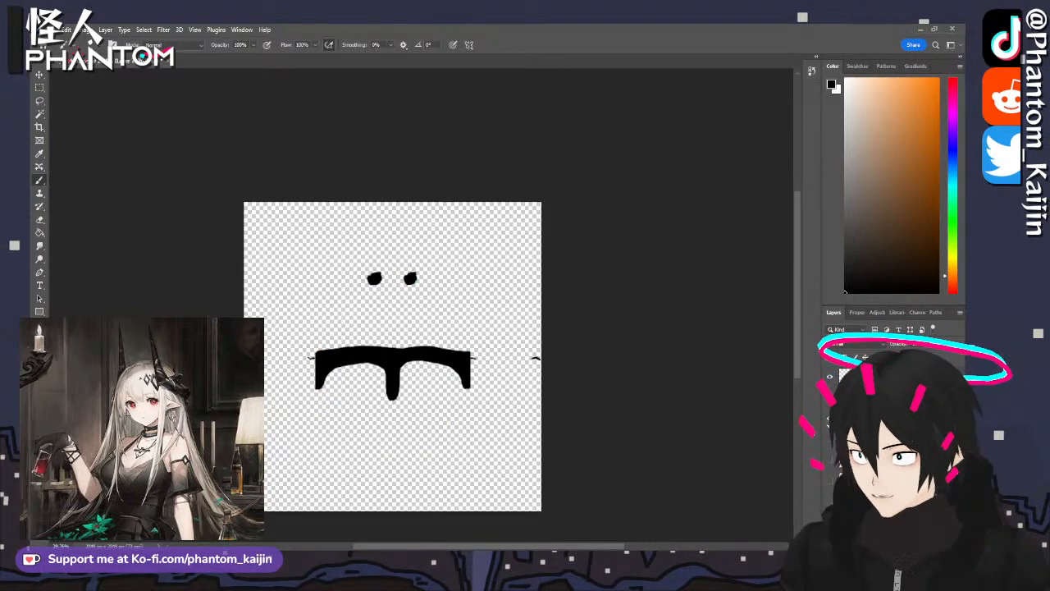
- Isolate the pale skin-tone layer at 100% opacity, save it as the image "filter", and hide the layer
key(ctrl+z)
key(ctrl+z)
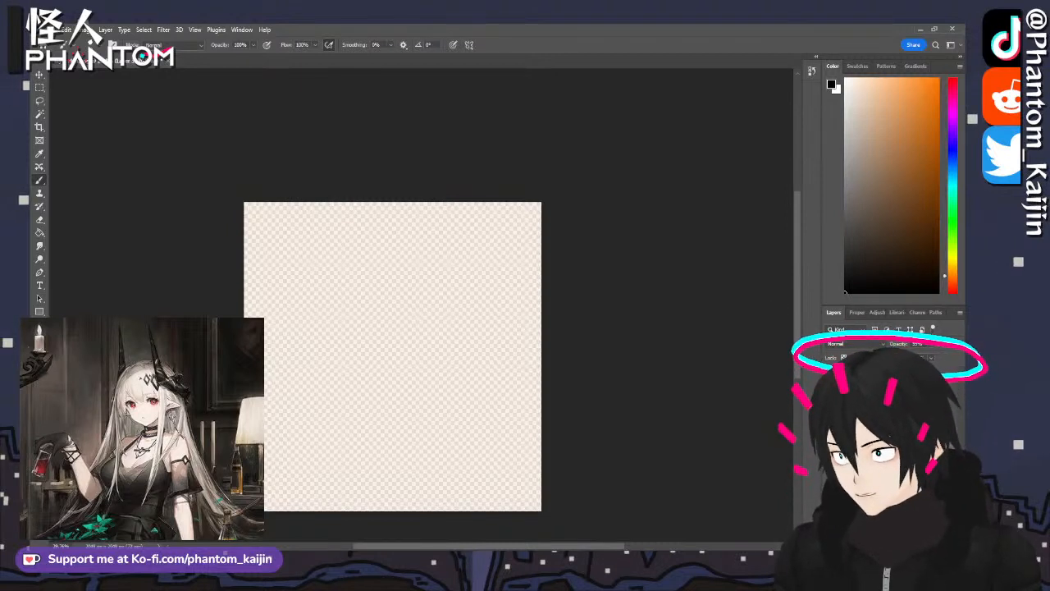
key(ctrl+z)
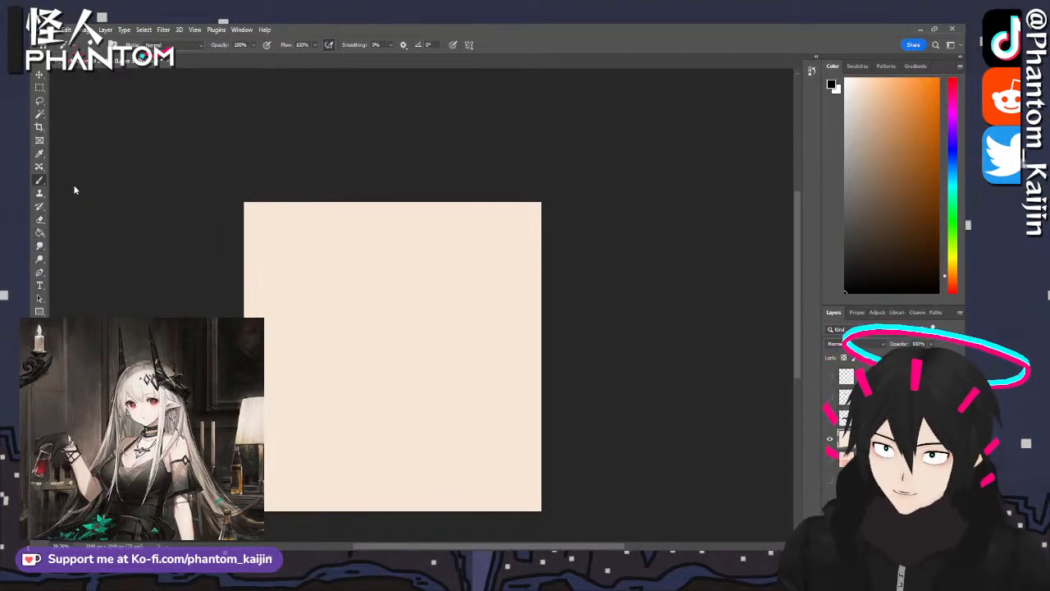
click(410, 324)
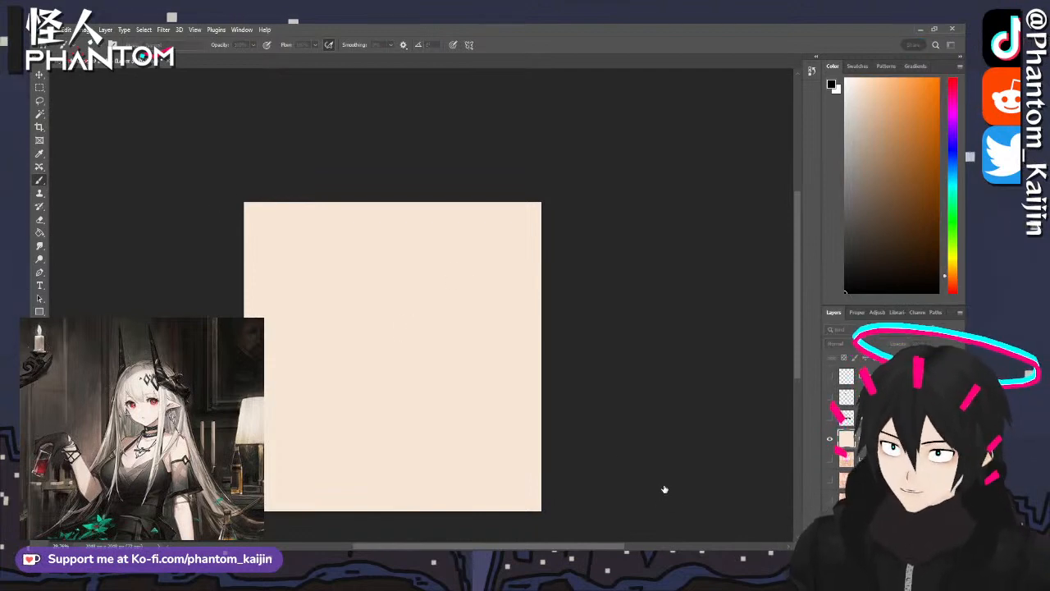
click(830, 438)
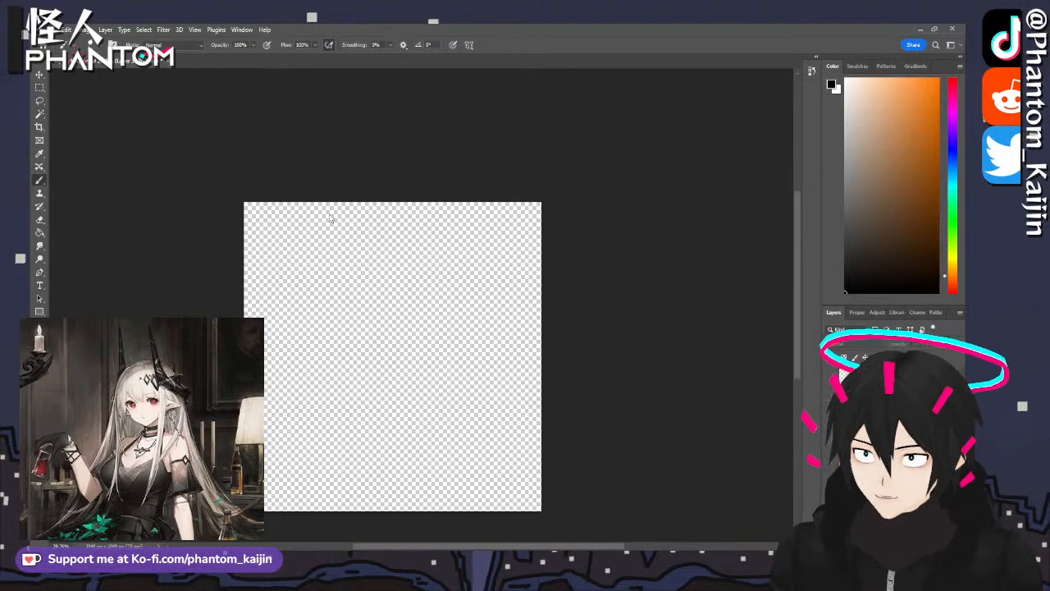
- Place the filter image across the whole layer face.png texture and lower its opacity so the face shows through
click(232, 61)
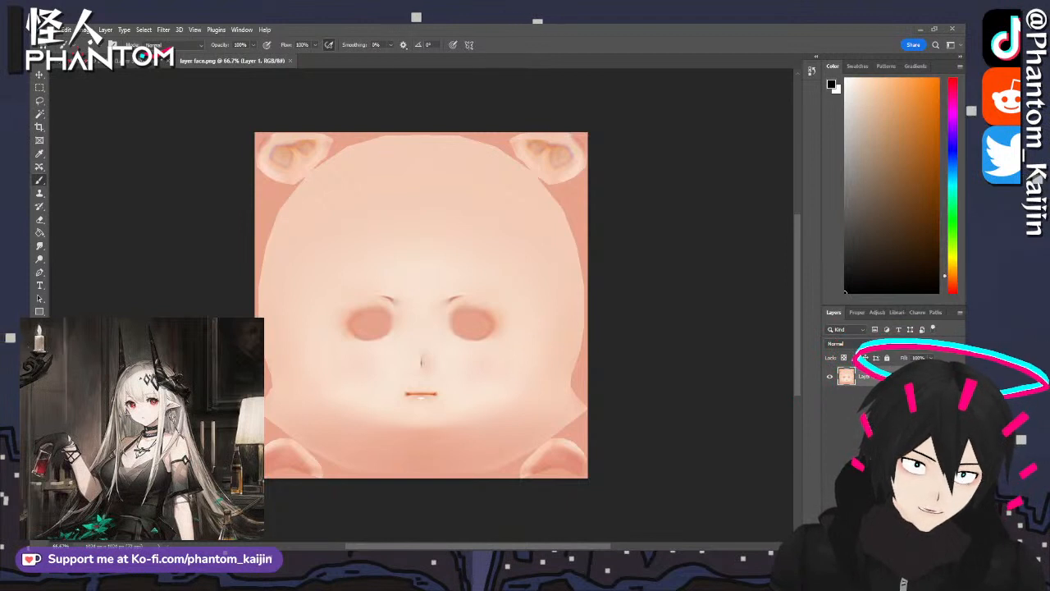
drag(1049, 311, 593, 311)
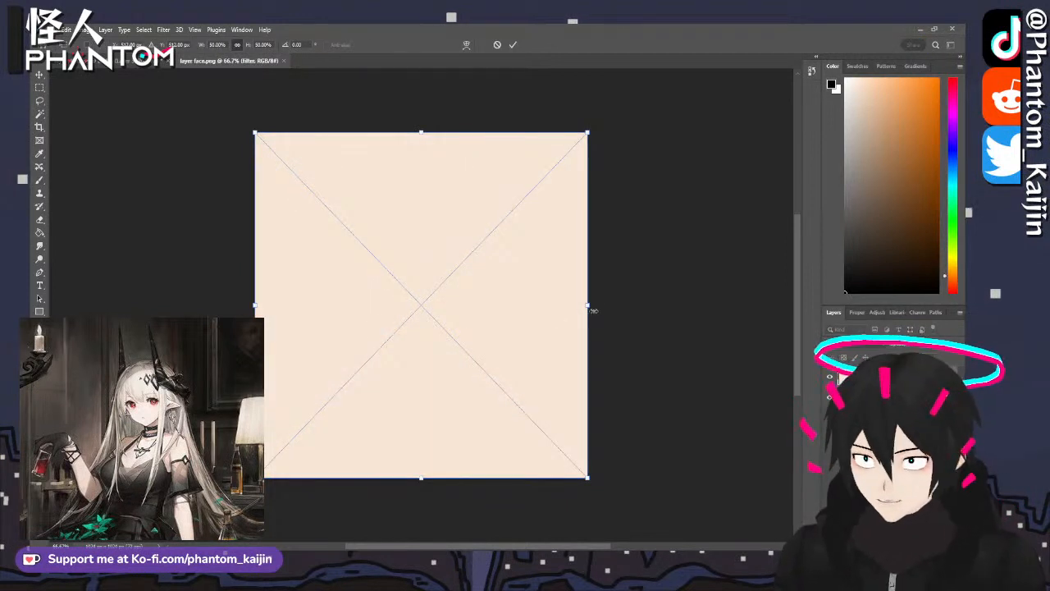
key(Return)
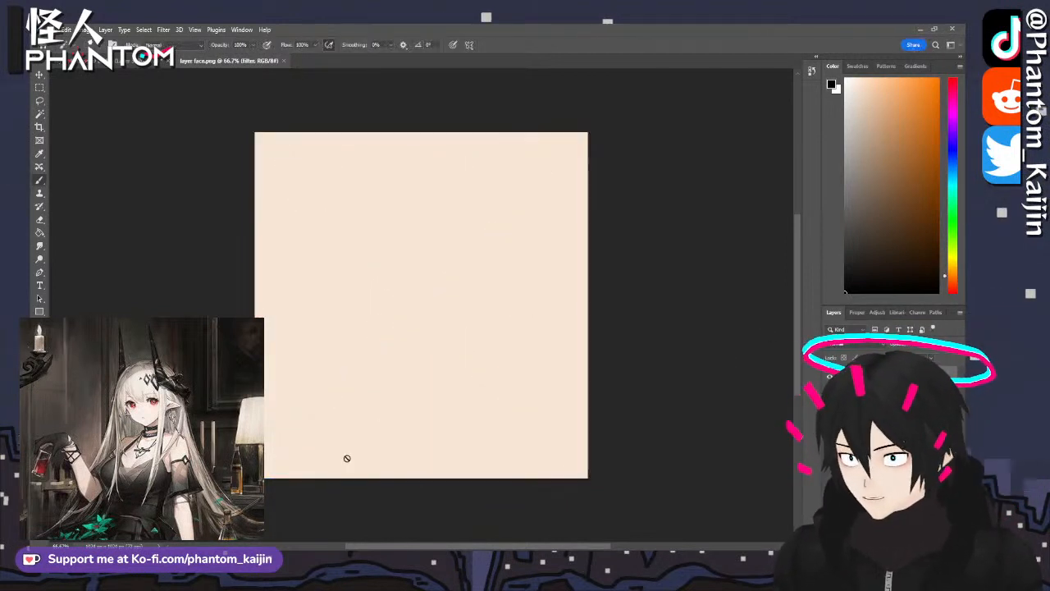
key(b)
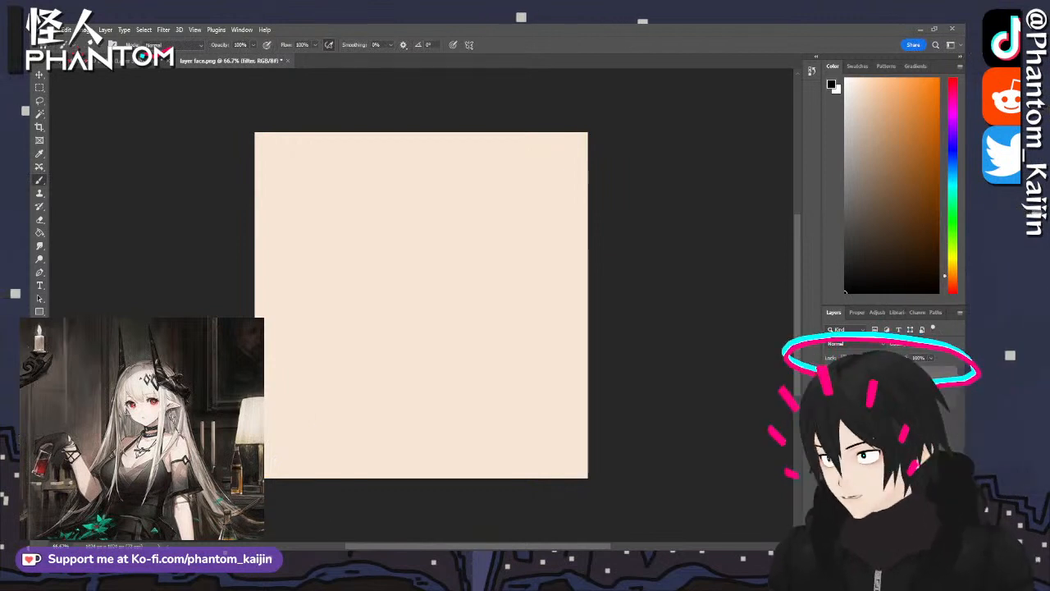
click(836, 351)
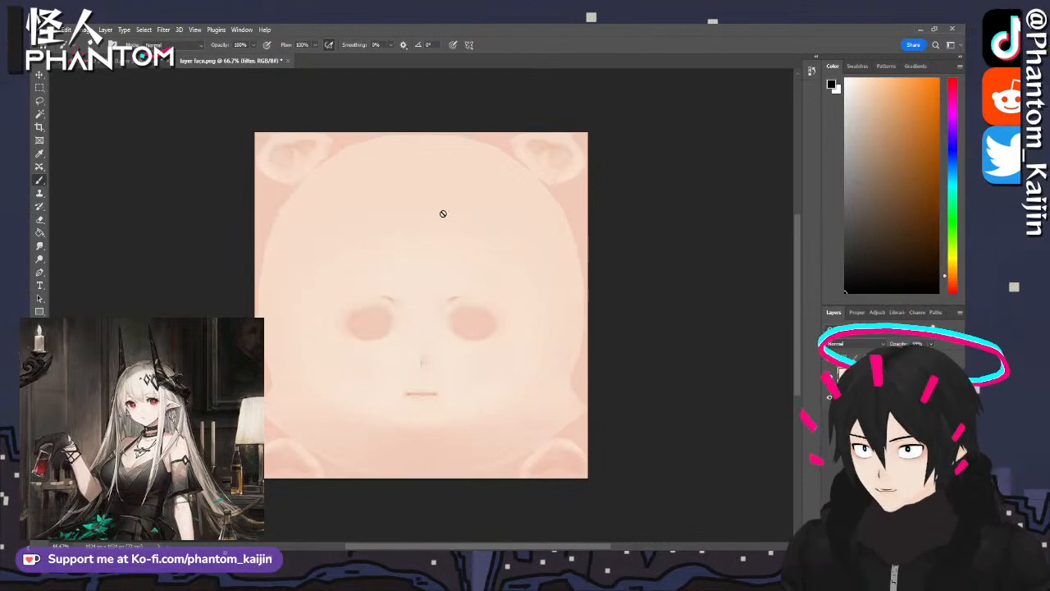
- Hide the pale filter layer and select the face texture layer for painting around the mouth
click(40, 74)
click(175, 181)
alt+scroll(418, 399, up, 10)
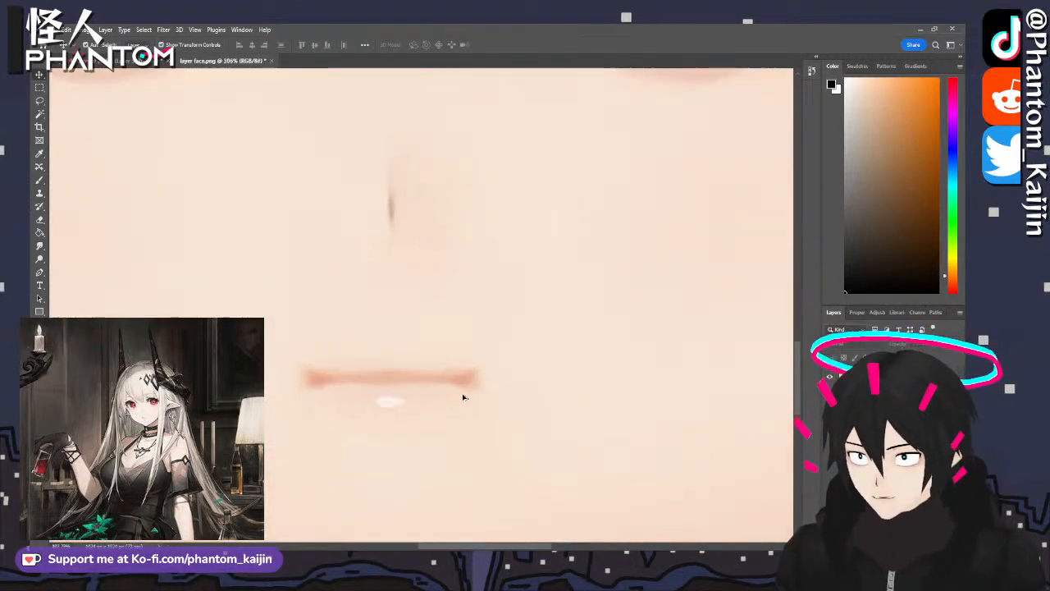
scroll(464, 398, down, 1)
key(b)
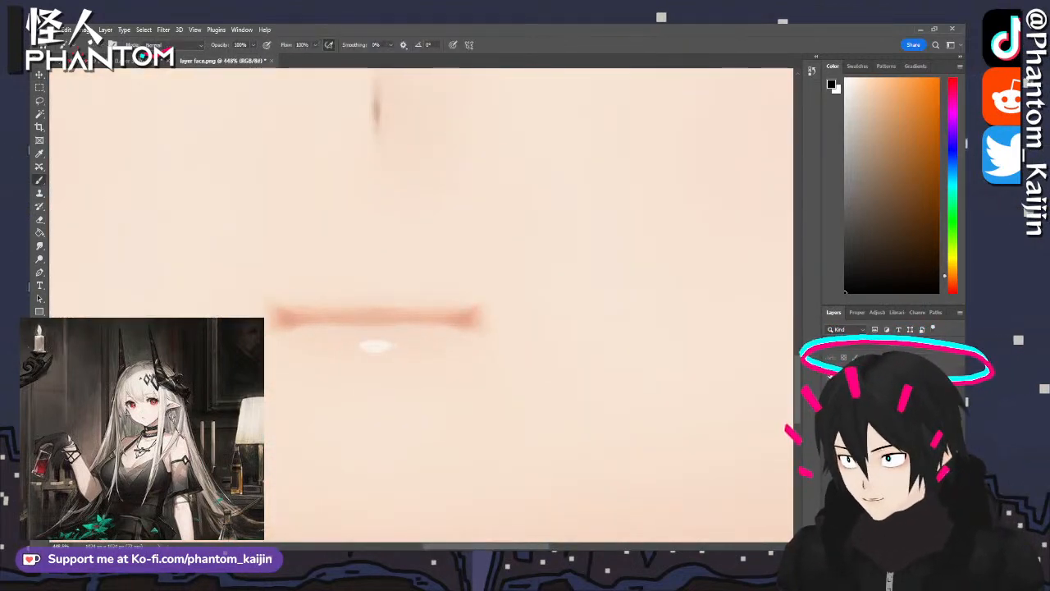
click(831, 375)
click(878, 398)
- Paint over the mouth line and the lip highlight below it with a sampled skin tone
alt+click(340, 375)
mouse_move(267, 307)
mouse_down()
mouse_move(291, 303)
mouse_move(302, 321)
mouse_move(441, 324)
mouse_move(485, 316)
mouse_move(332, 307)
mouse_move(469, 299)
mouse_up()
mouse_move(307, 293)
mouse_down()
mouse_move(279, 293)
mouse_move(291, 303)
mouse_move(293, 336)
mouse_move(473, 332)
mouse_move(305, 348)
mouse_up()
- Cover the visible edges of the painted mouth patch with skin tones sampled from the surrounding face
alt+click(205, 320)
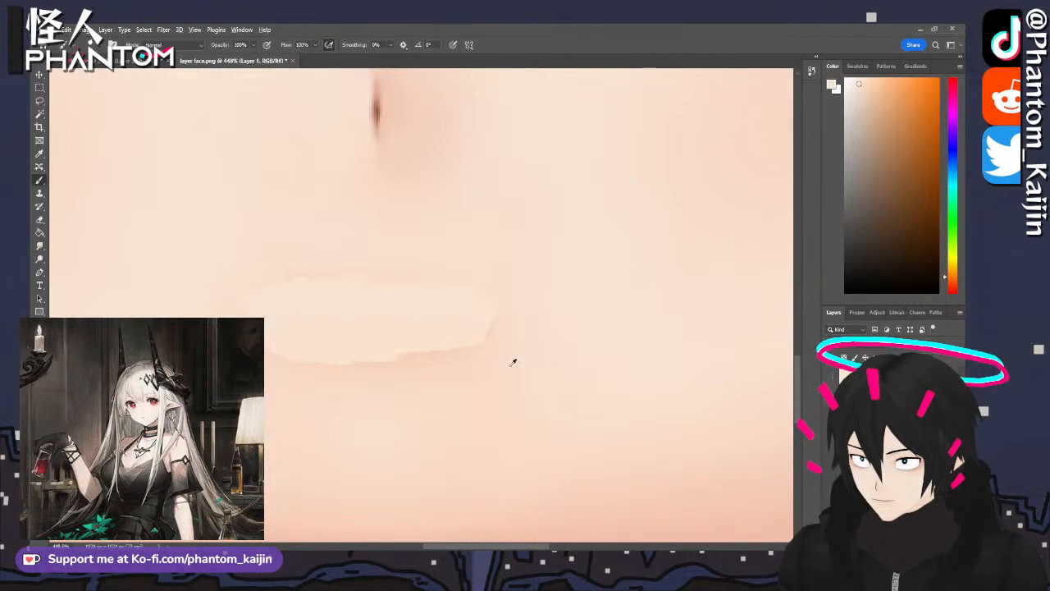
alt+click(543, 360)
drag(446, 398, 458, 361)
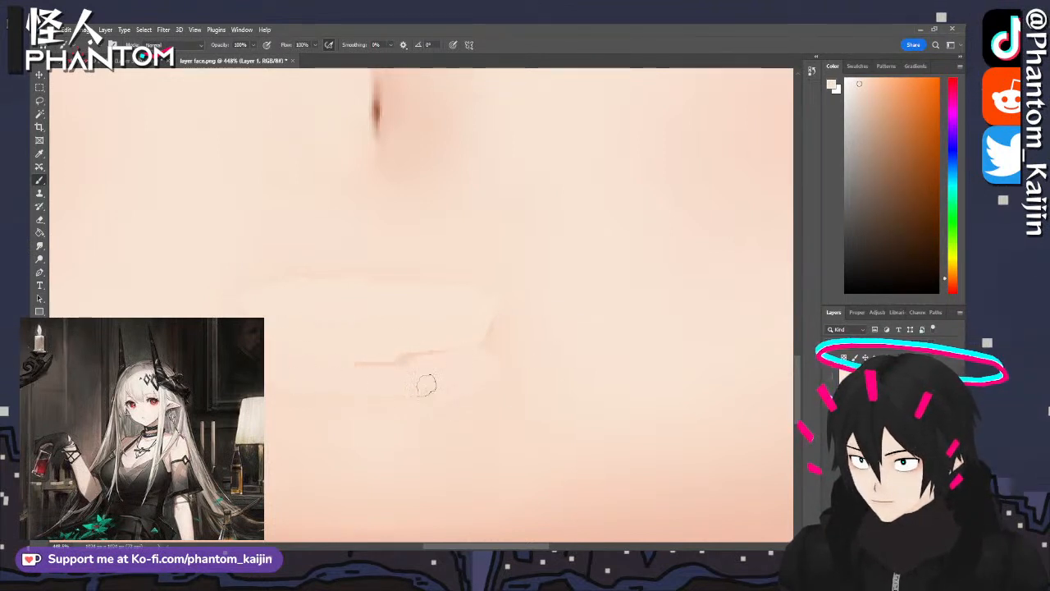
mouse_move(403, 362)
mouse_down()
mouse_move(493, 333)
mouse_move(502, 312)
mouse_up()
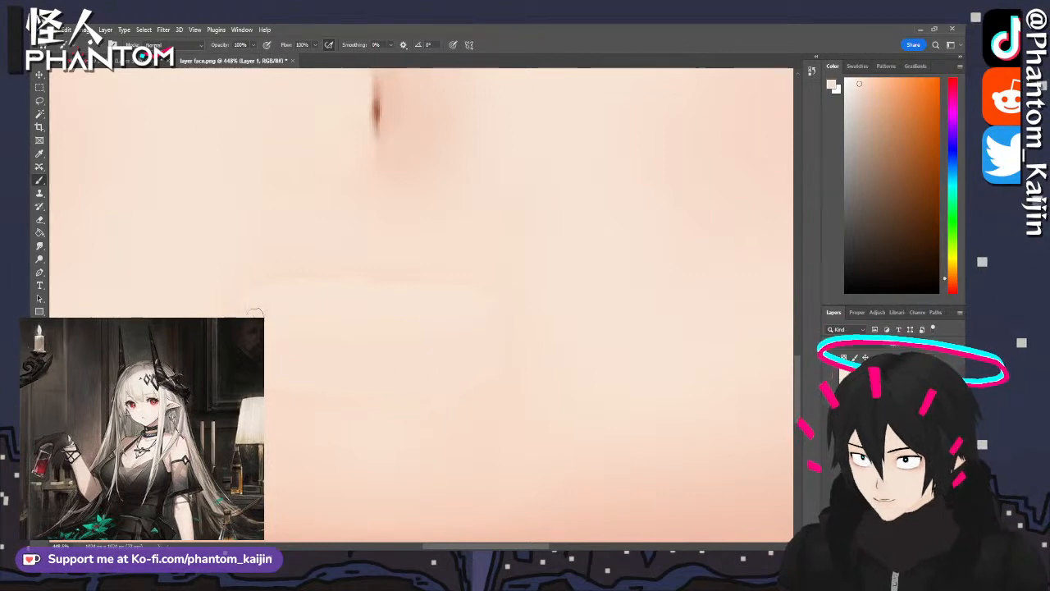
alt+scroll(392, 331, down, 10)
alt+scroll(328, 349, up, 9)
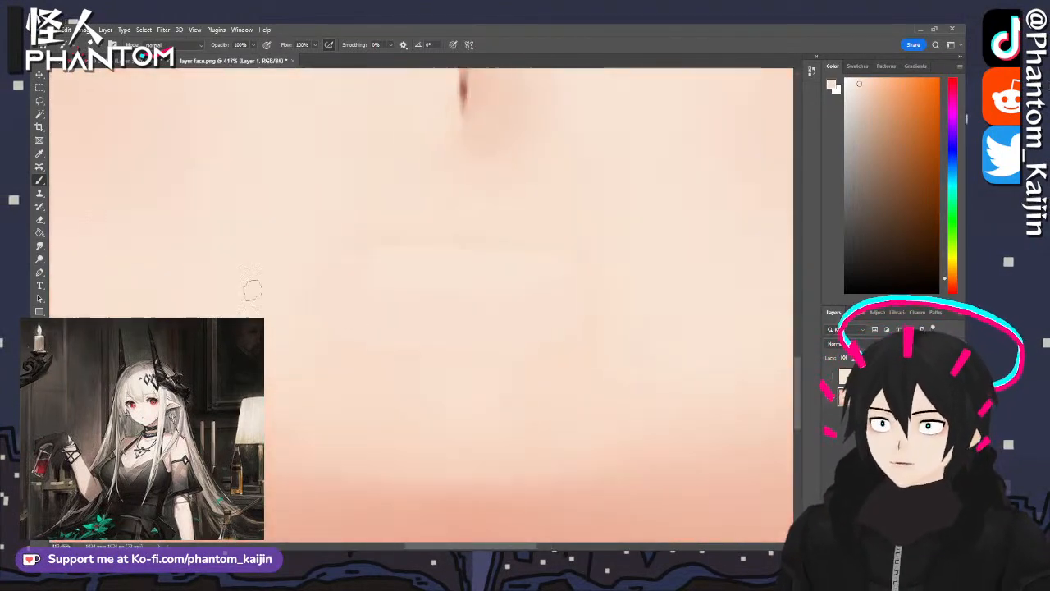
- Shrink the Smudge tool's brush and blend the painted mouth area into the surrounding skin
click(38, 246)
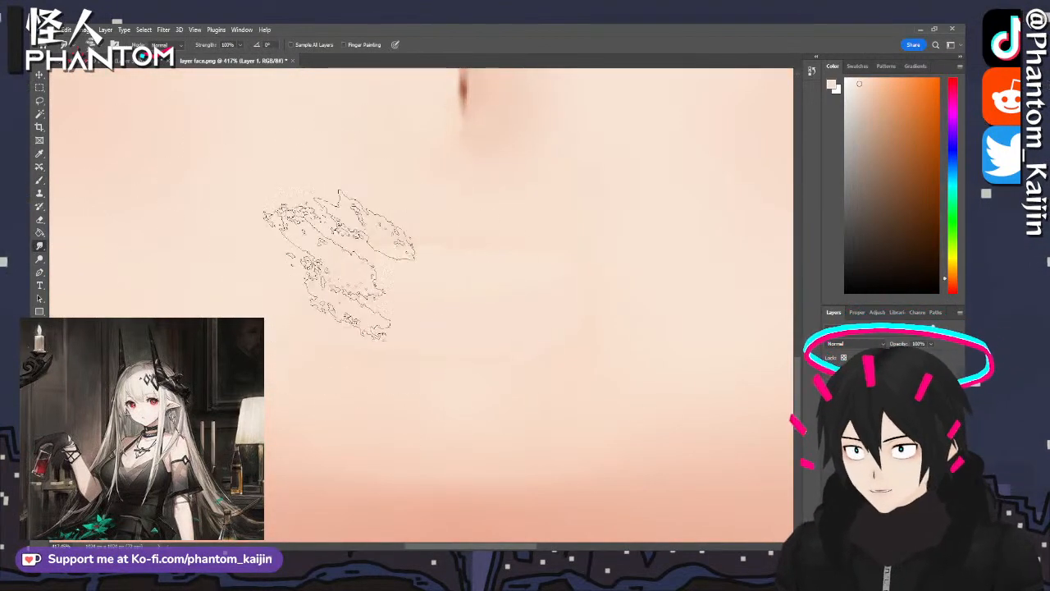
key(bracketleft)
key(bracketleft)
key(bracketleft)
key(bracketleft)
key(bracketleft)
key(bracketleft)
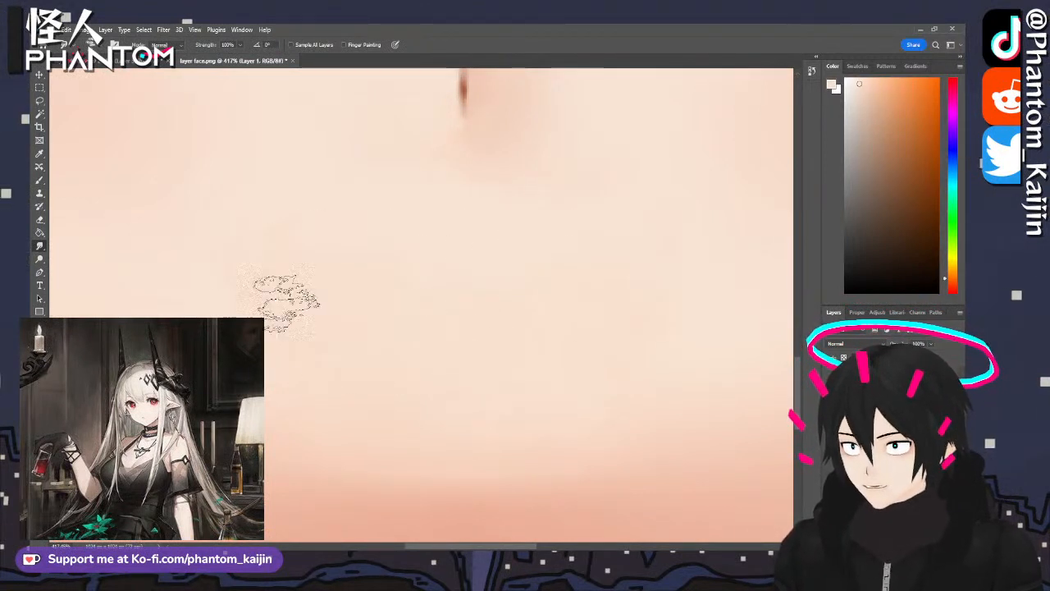
- Paint over the red crease mark above the inner corner of the left eye with sampled skin tones
alt+scroll(201, 273, down, 6)
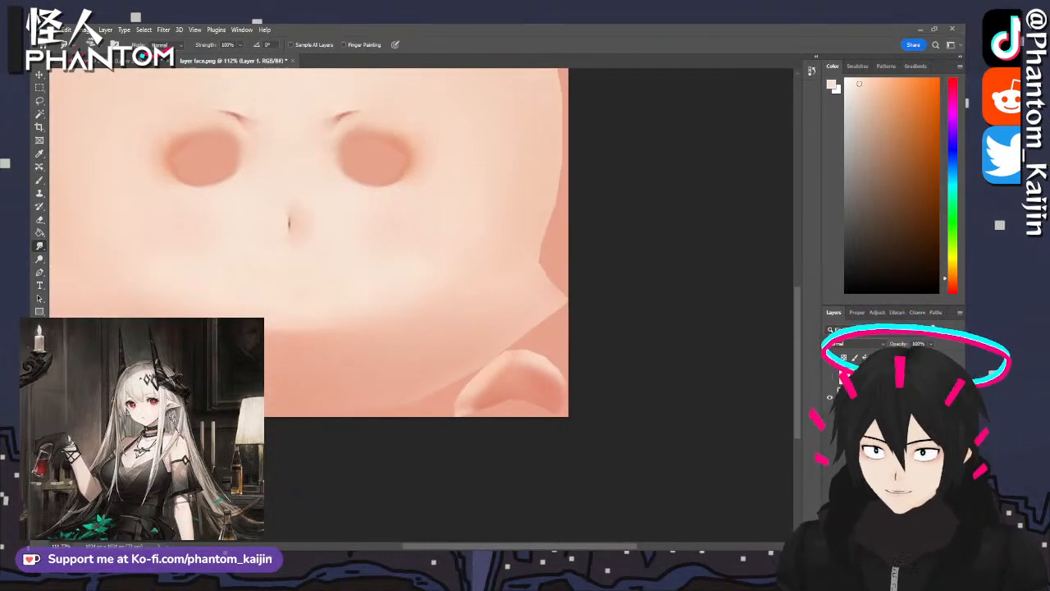
scroll(410, 271, up, 3)
scroll(206, 215, up, 1)
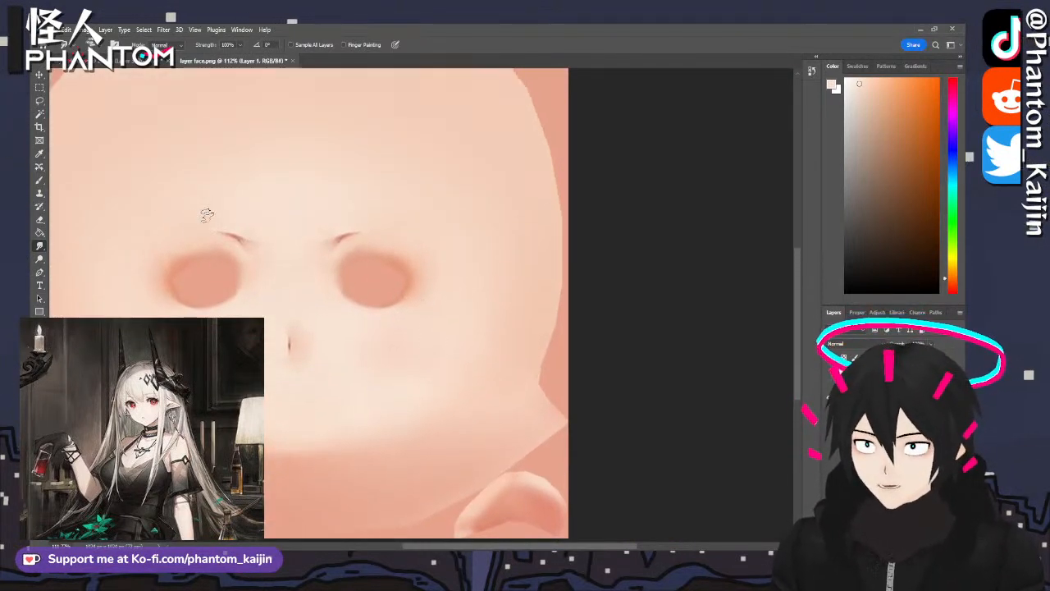
scroll(201, 220, down, 1)
alt+scroll(197, 213, up, 6)
key(b)
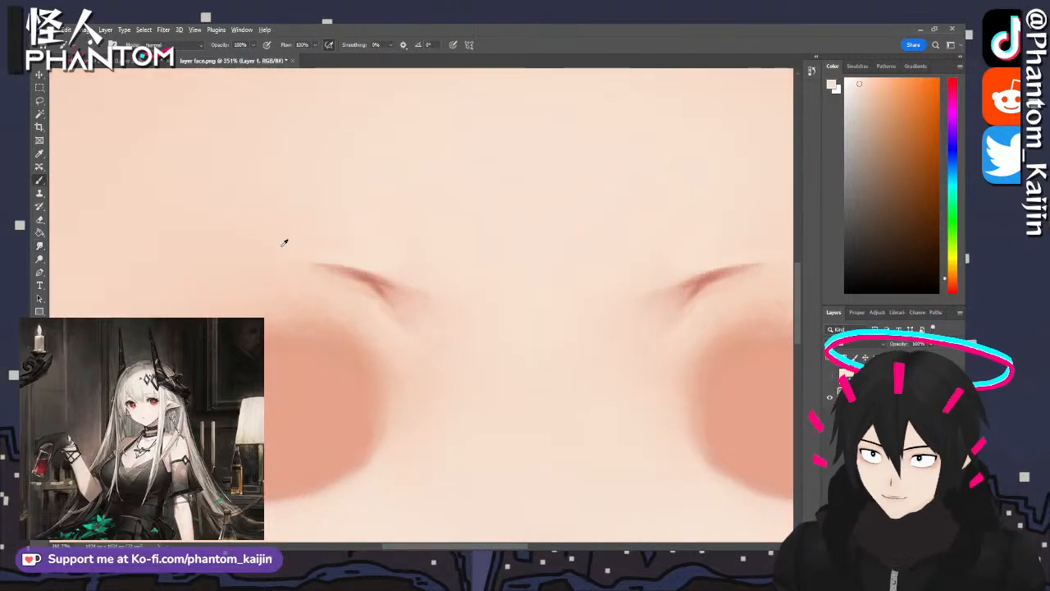
mouse_move(298, 263)
mouse_down()
mouse_move(352, 274)
mouse_move(424, 334)
mouse_move(382, 279)
mouse_move(363, 274)
mouse_up()
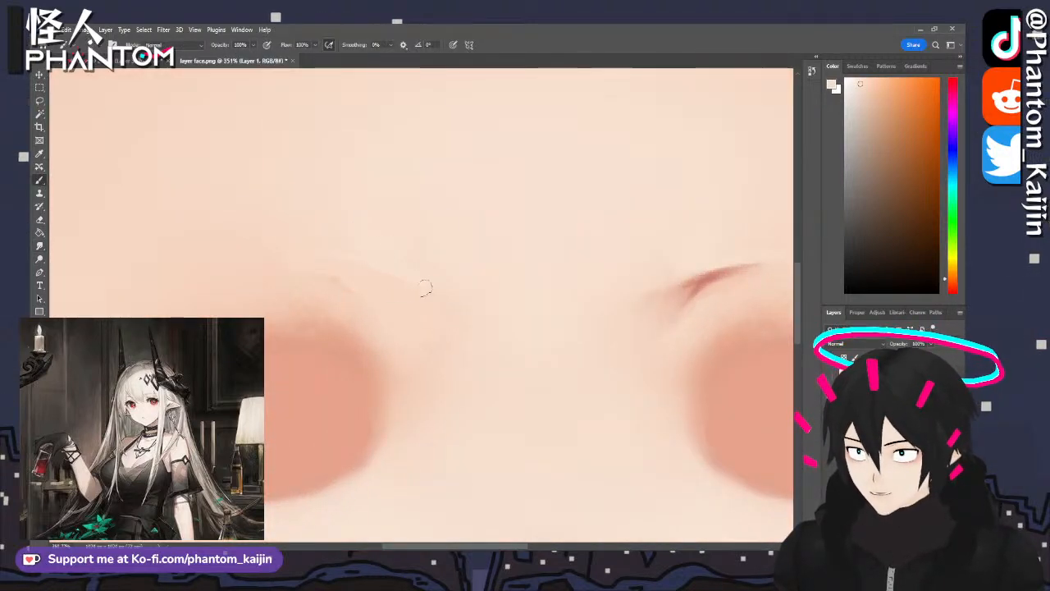
mouse_move(425, 288)
mouse_down()
mouse_move(417, 297)
mouse_move(450, 333)
mouse_move(440, 324)
mouse_up()
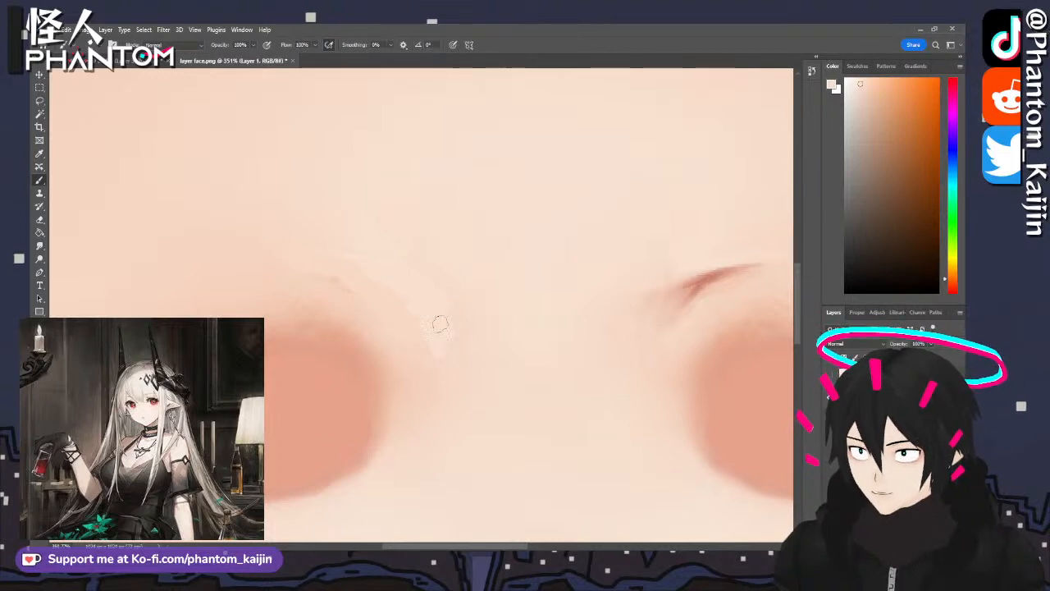
- Paint over the red crease mark above the inner corner of the right eye with sampled skin tones
alt+scroll(238, 320, down, 4)
alt+scroll(533, 313, up, 4)
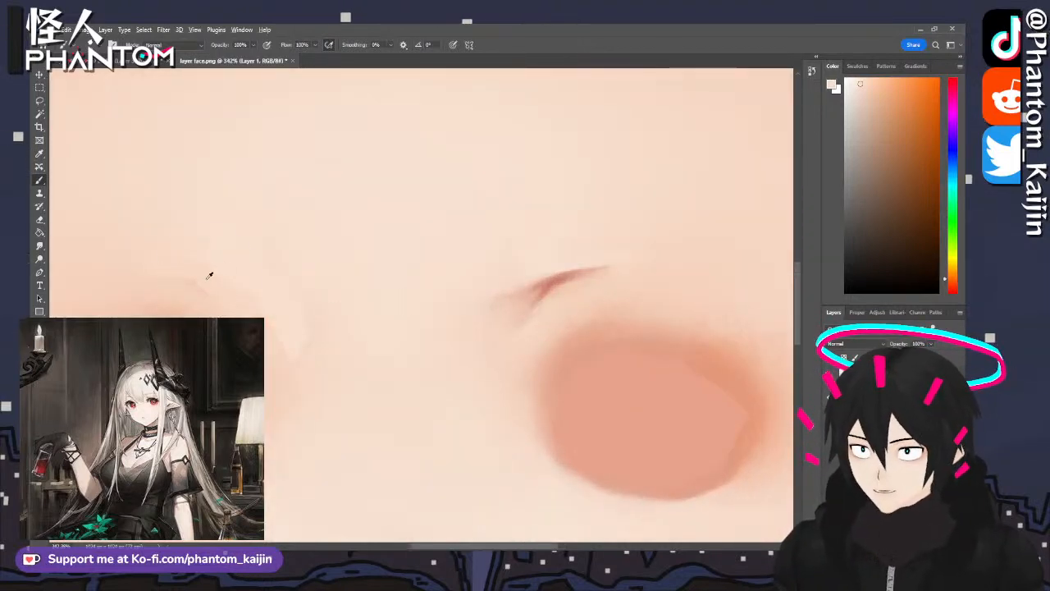
drag(518, 307, 602, 266)
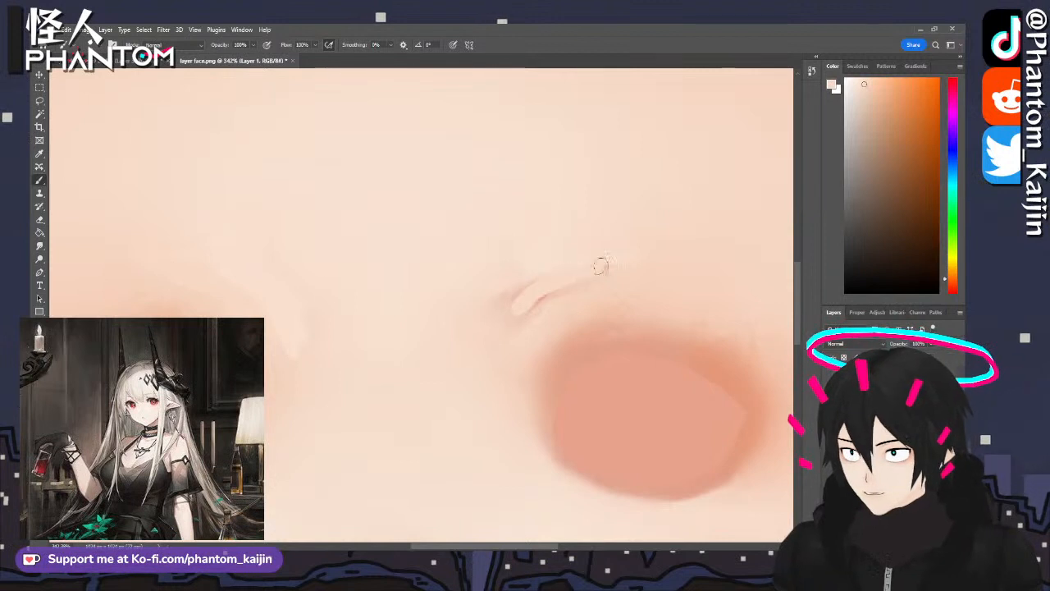
drag(534, 288, 506, 331)
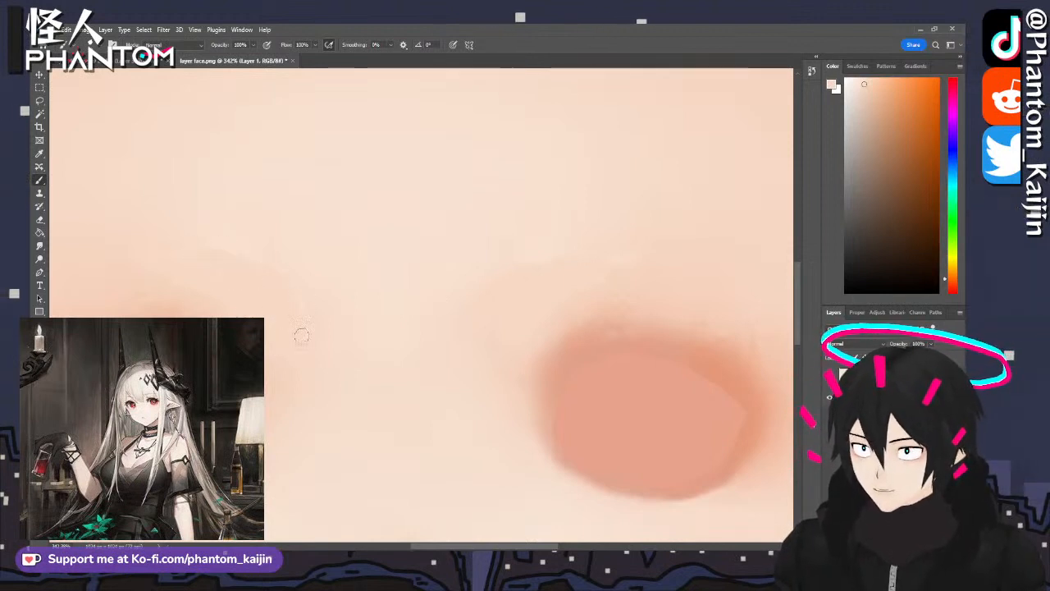
- Smudge the repainted skin above and between the eyes into the face, reducing the Smudge tool's strength for a softer blend
click(40, 246)
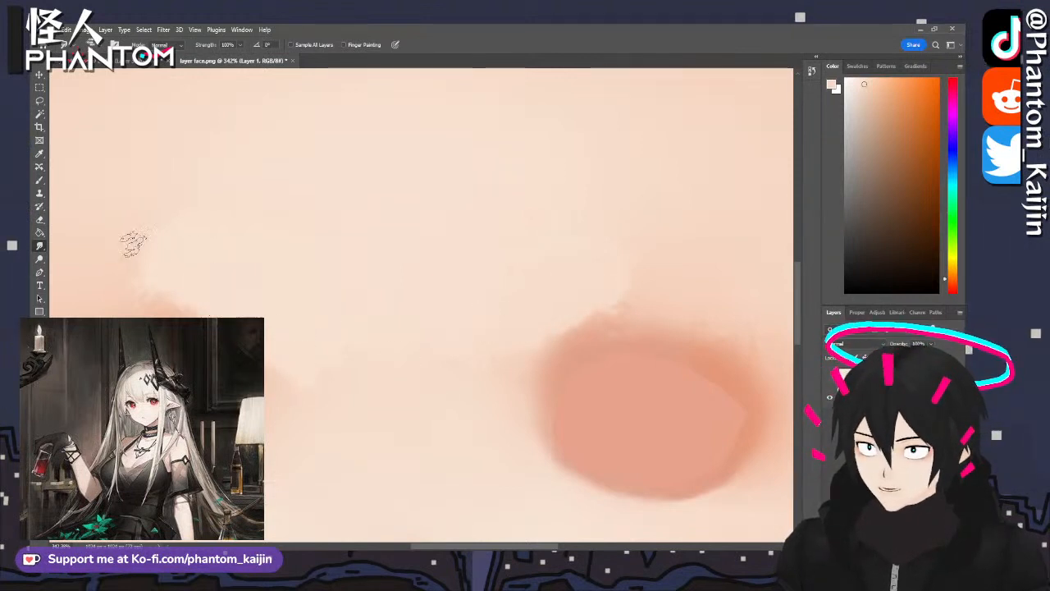
alt+scroll(399, 298, down, 5)
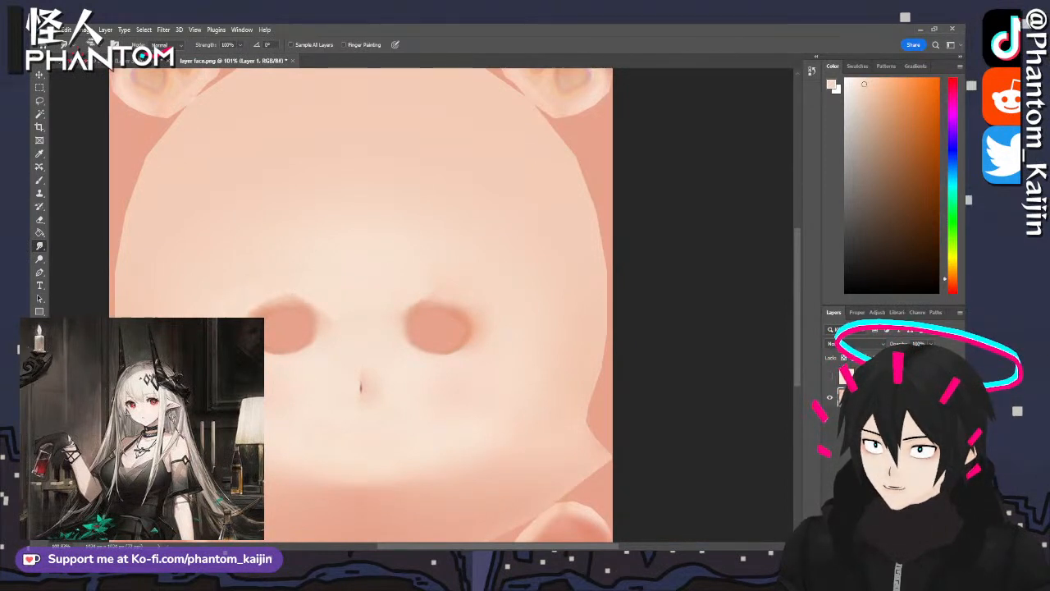
alt+scroll(299, 280, up, 3)
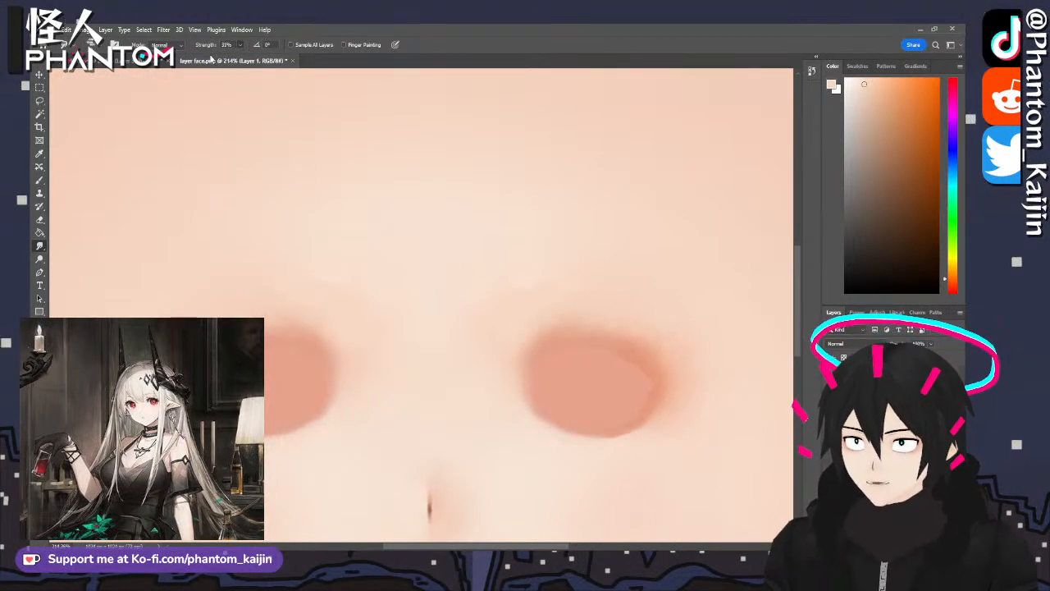
alt+scroll(361, 246, up, 3)
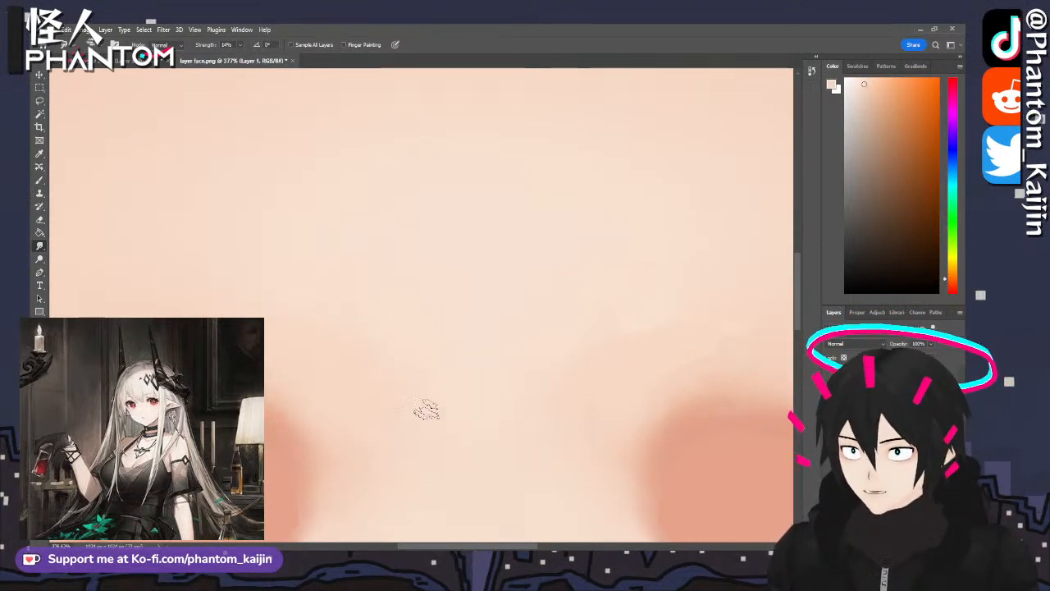
alt+scroll(282, 318, down, 3)
alt+scroll(488, 325, up, 3)
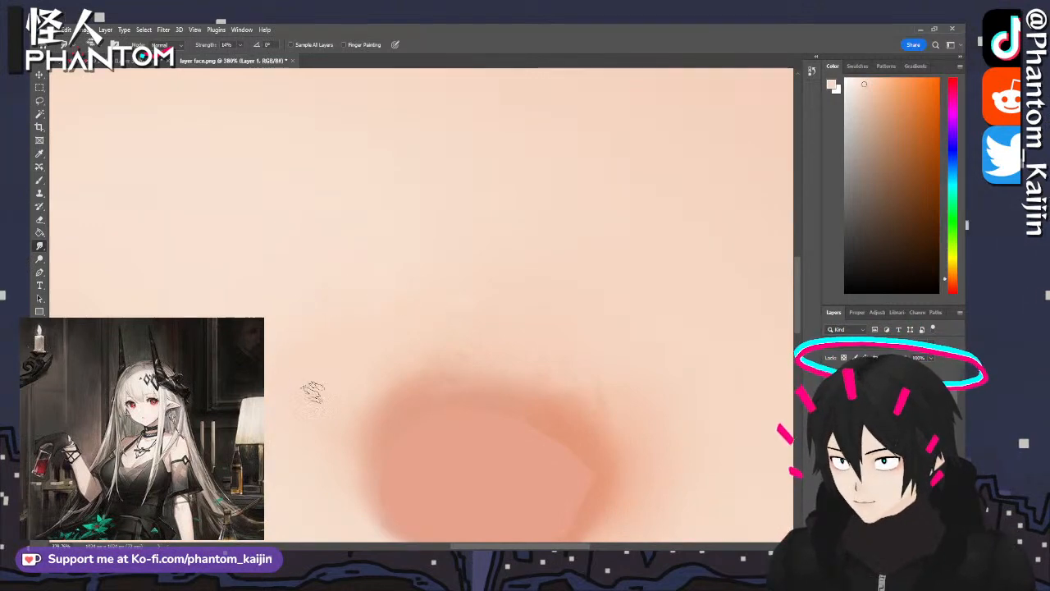
alt+scroll(448, 429, down, 4)
alt+scroll(451, 431, down, 3)
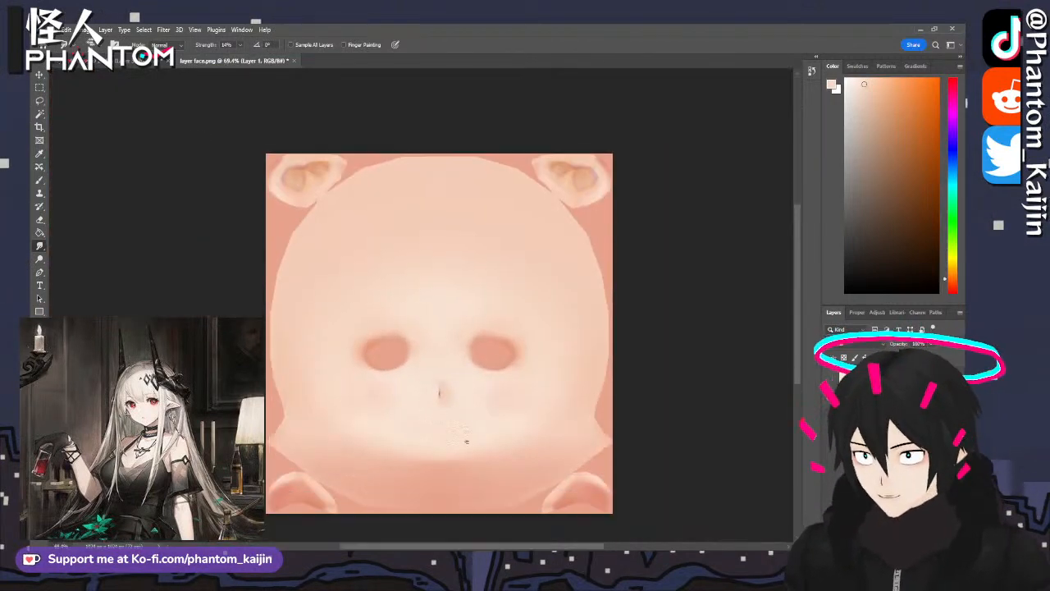
alt+scroll(536, 312, up, 2)
alt+scroll(382, 303, down, 1)
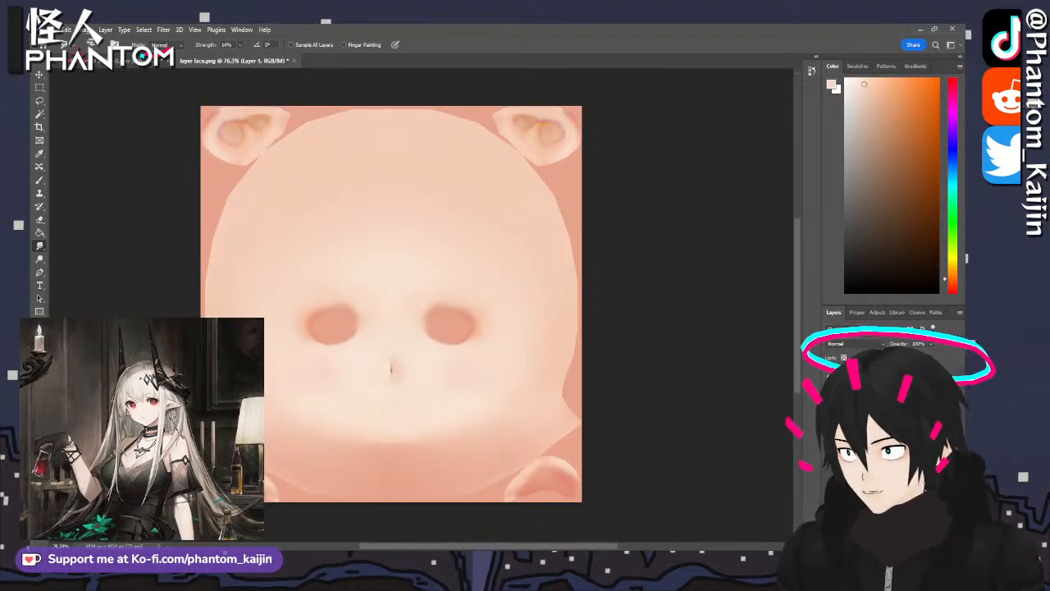
- Show the pale overlay layer above the face texture, and save and close the file
click(829, 376)
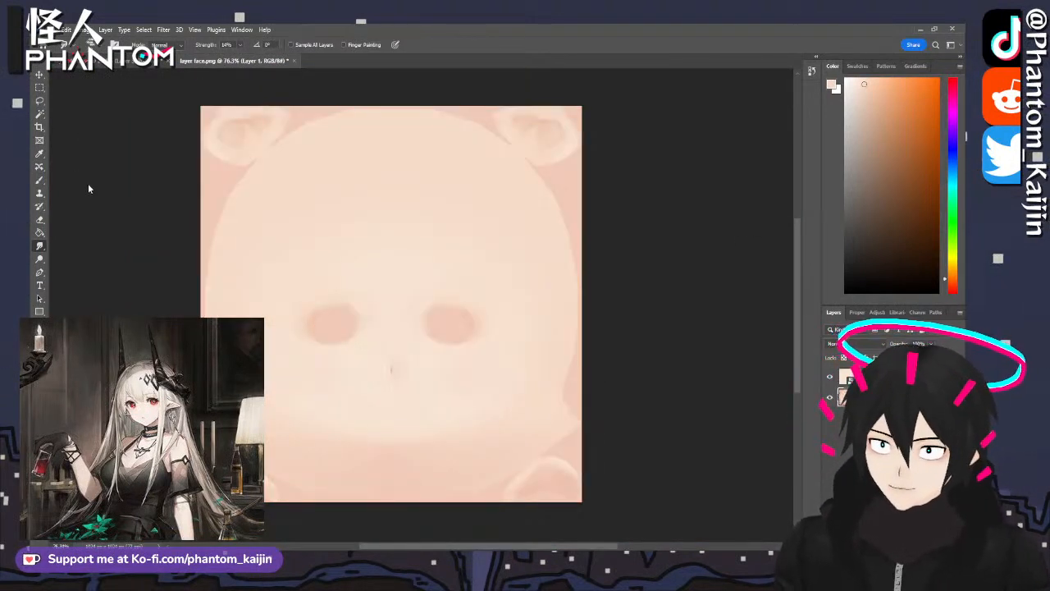
key(ctrl+s)
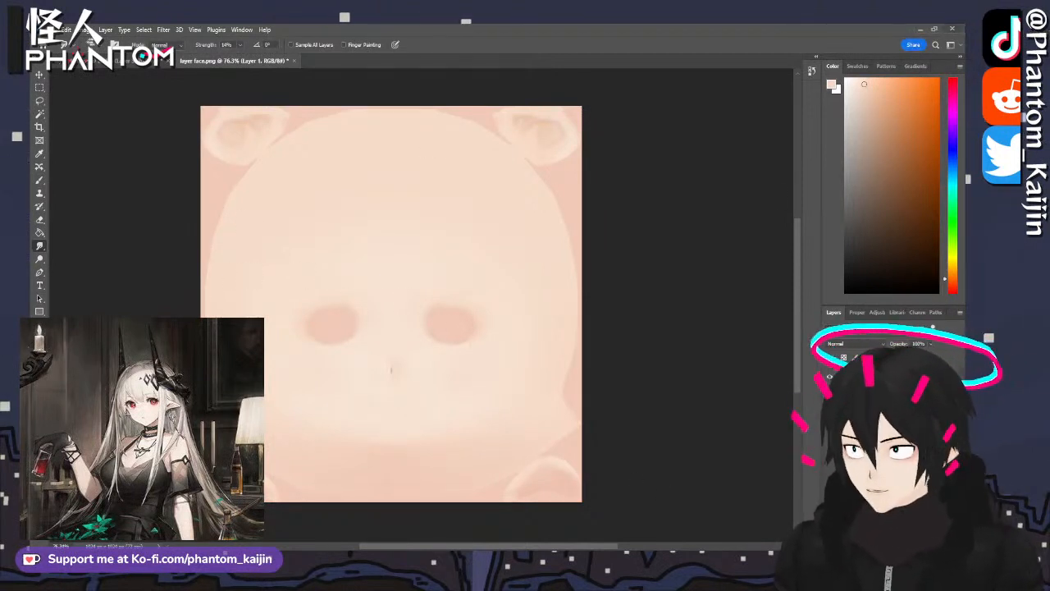
key(ctrl+w)
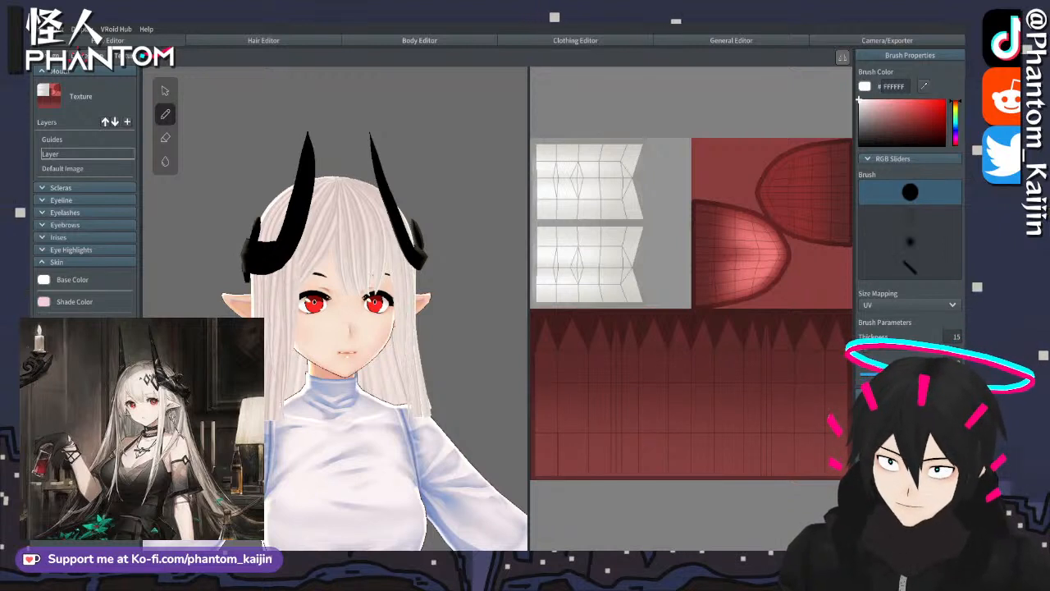
click(127, 122)
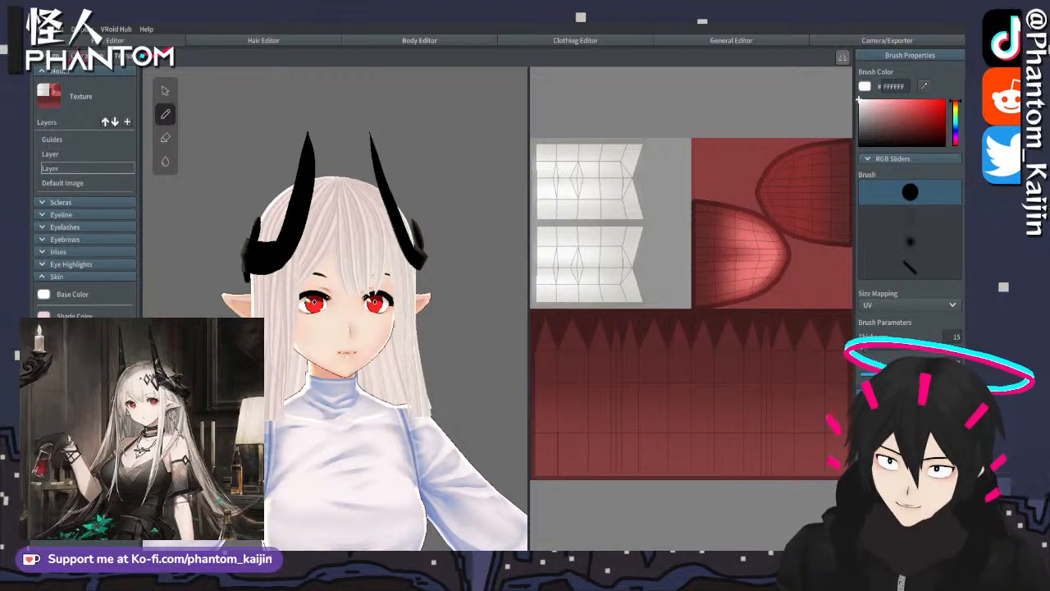
right_click(67, 169)
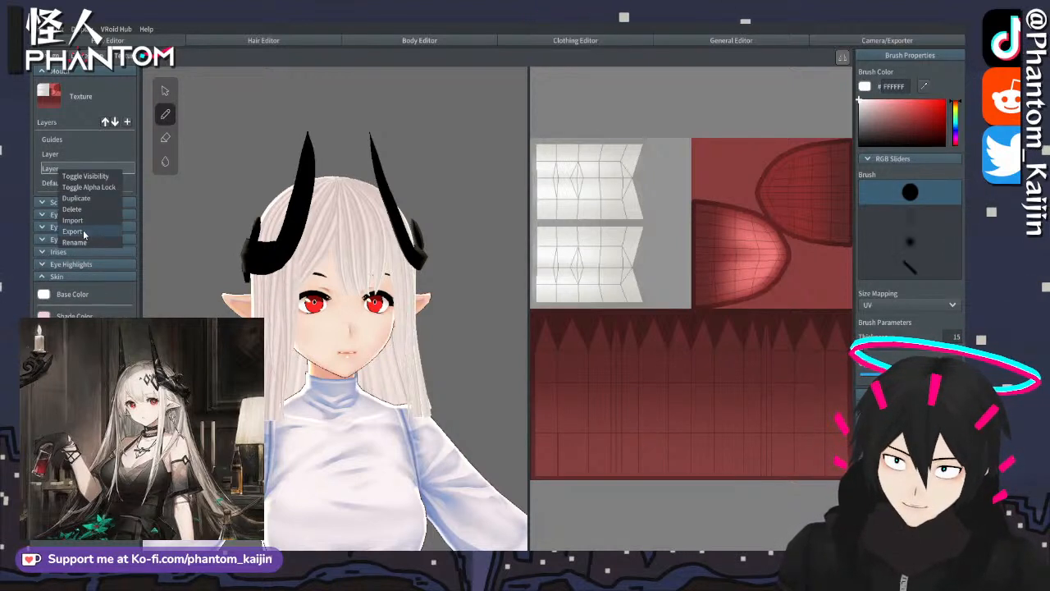
click(71, 209)
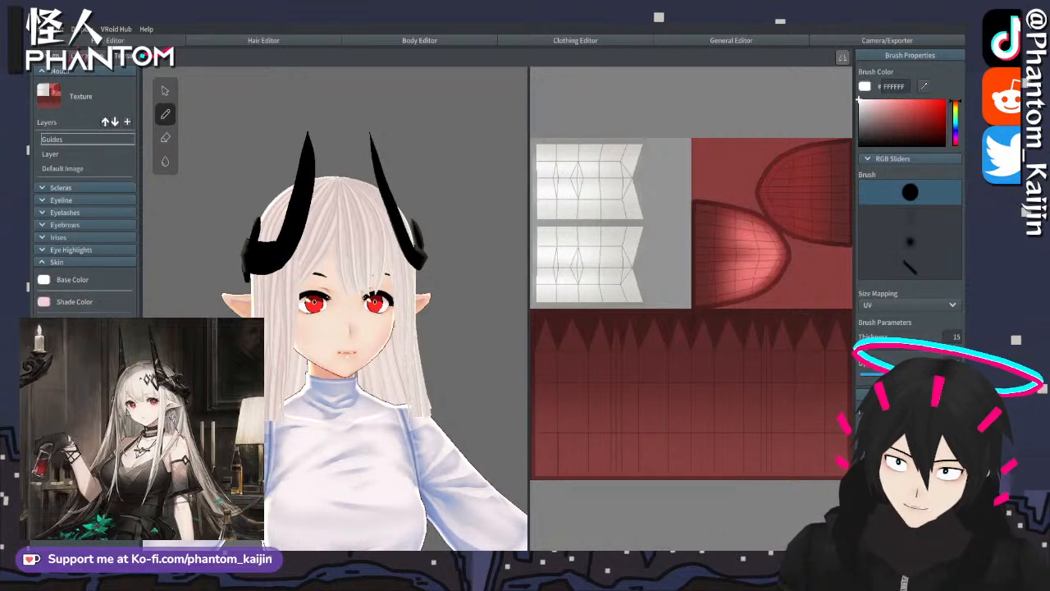
- In VRoid Studio, import the repainted pale face texture into the face skin and collapse the skin settings
click(66, 376)
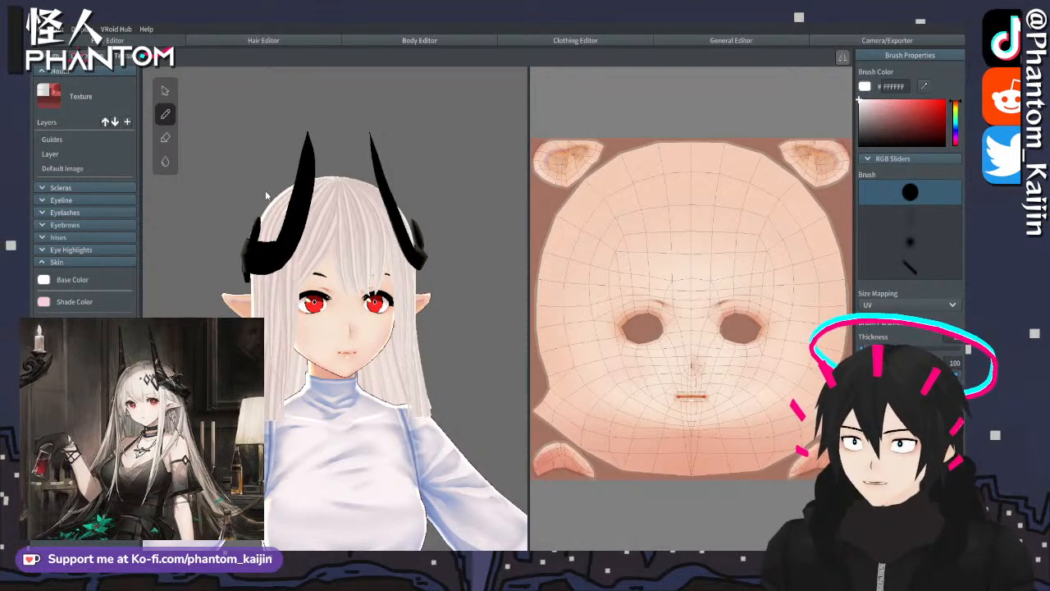
key(ctrl+z)
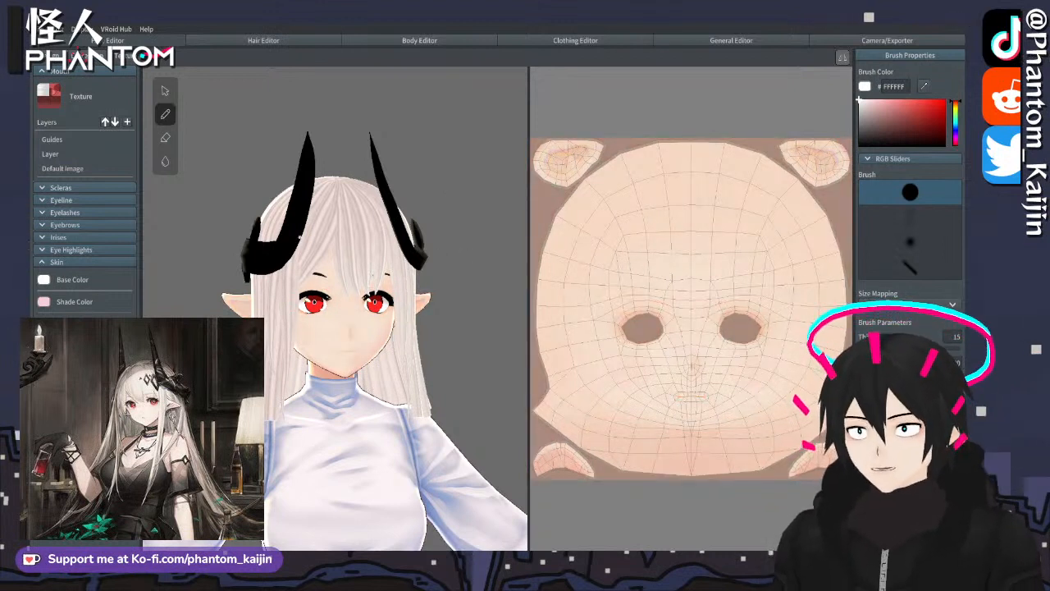
click(43, 263)
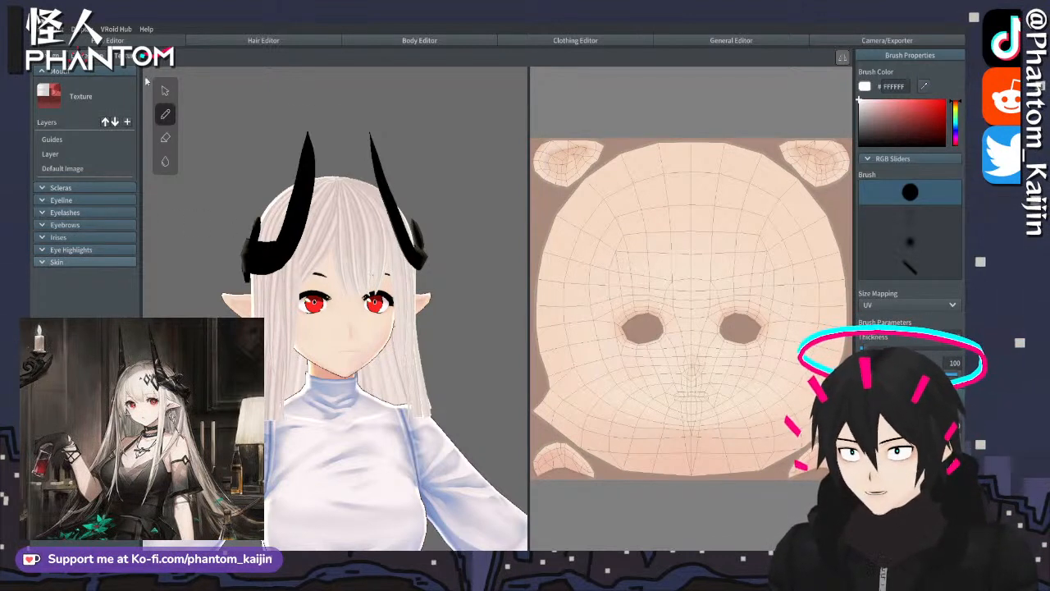
- Add a layer to the dress outfit's body skin texture and import the pale body texture into it
click(380, 39)
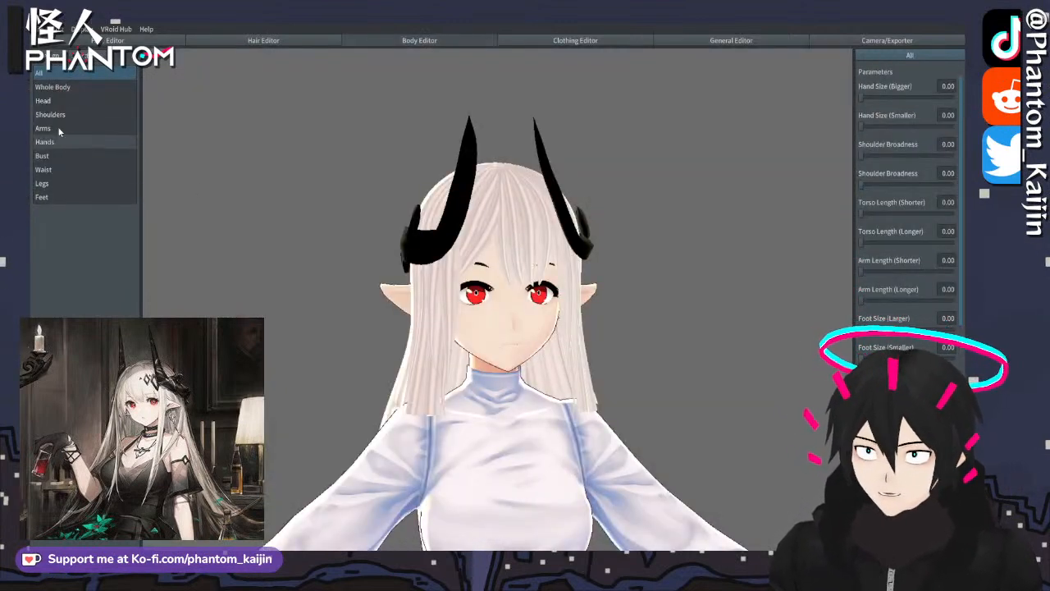
click(107, 56)
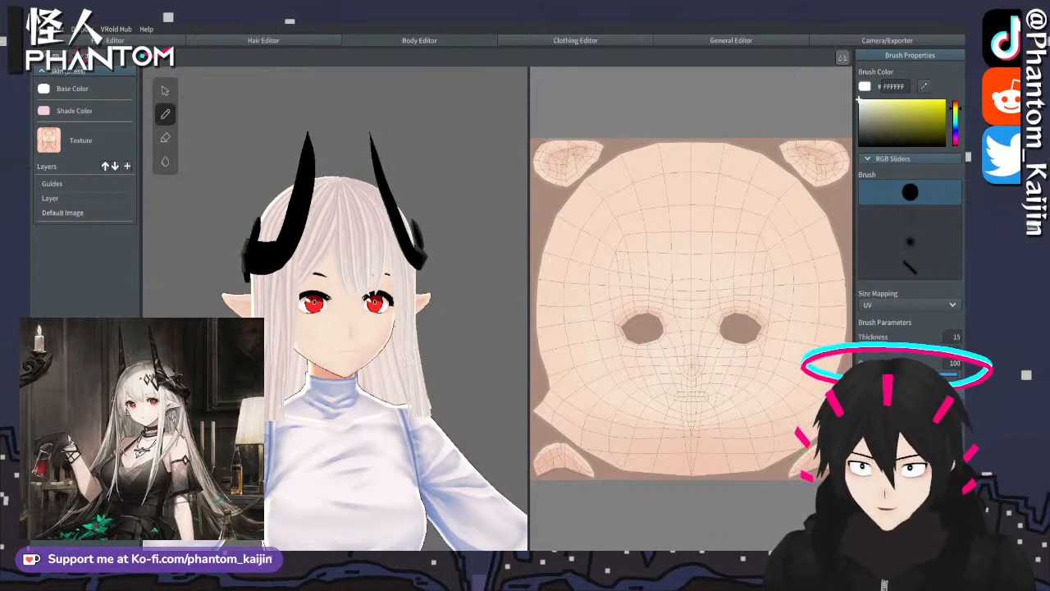
click(50, 197)
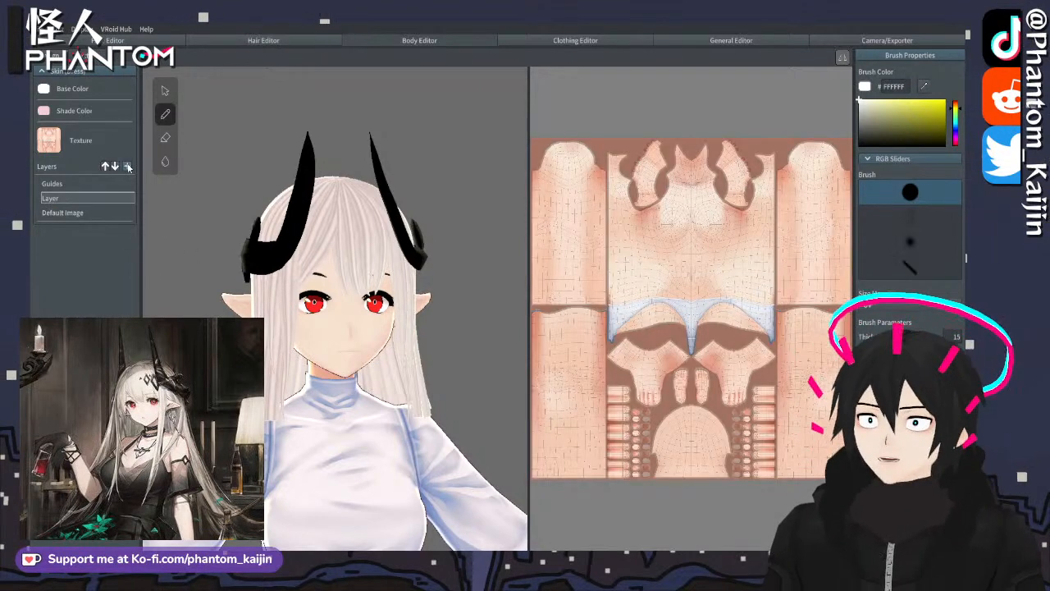
click(128, 166)
right_click(51, 213)
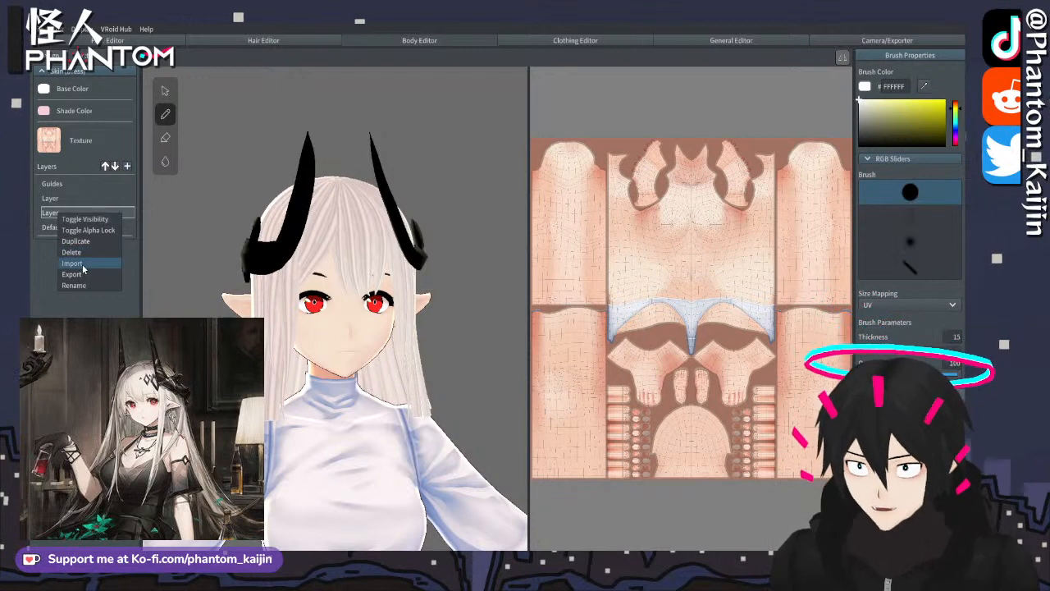
click(127, 246)
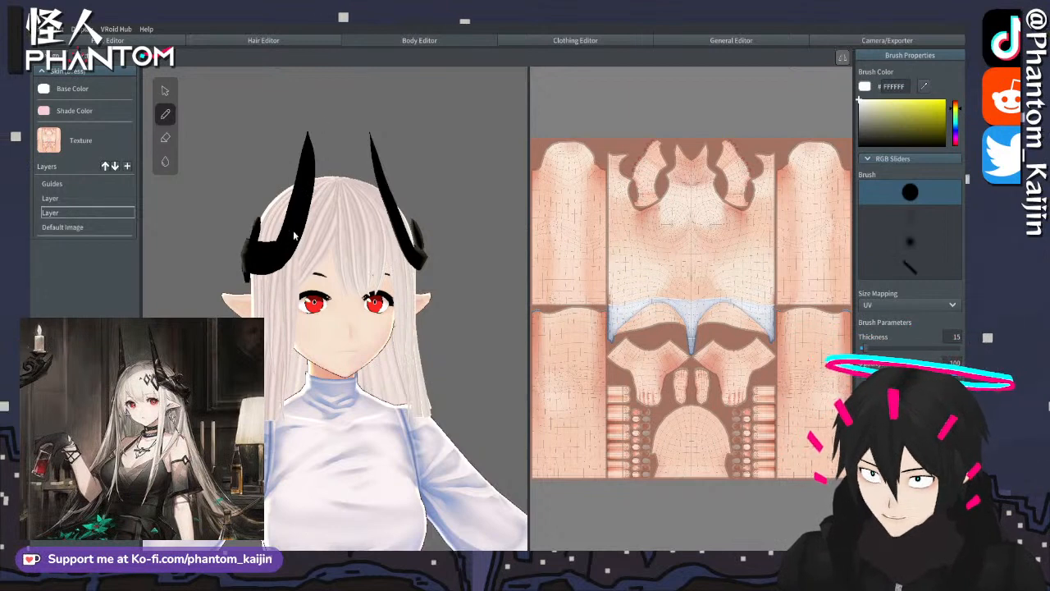
- Import the texture with black underwear and chest patches into the upper layer of the dress outfit's skin
click(50, 199)
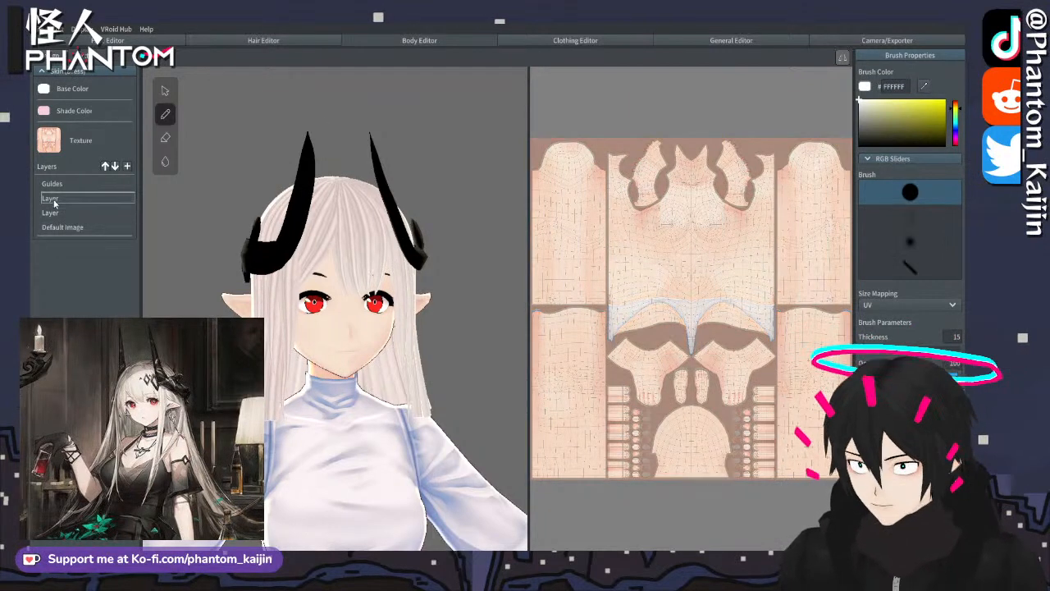
right_click(50, 199)
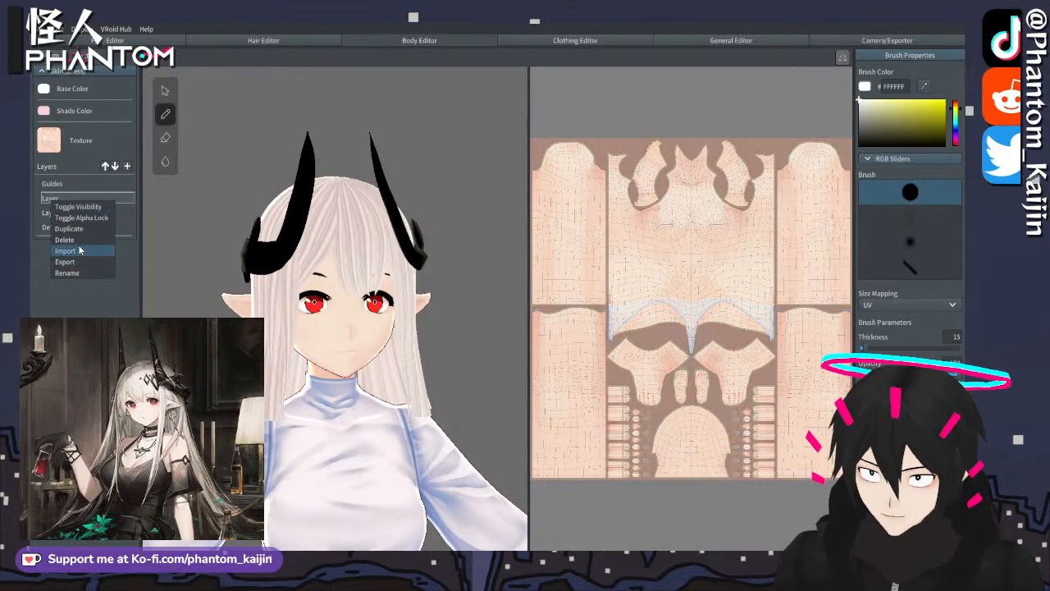
click(78, 249)
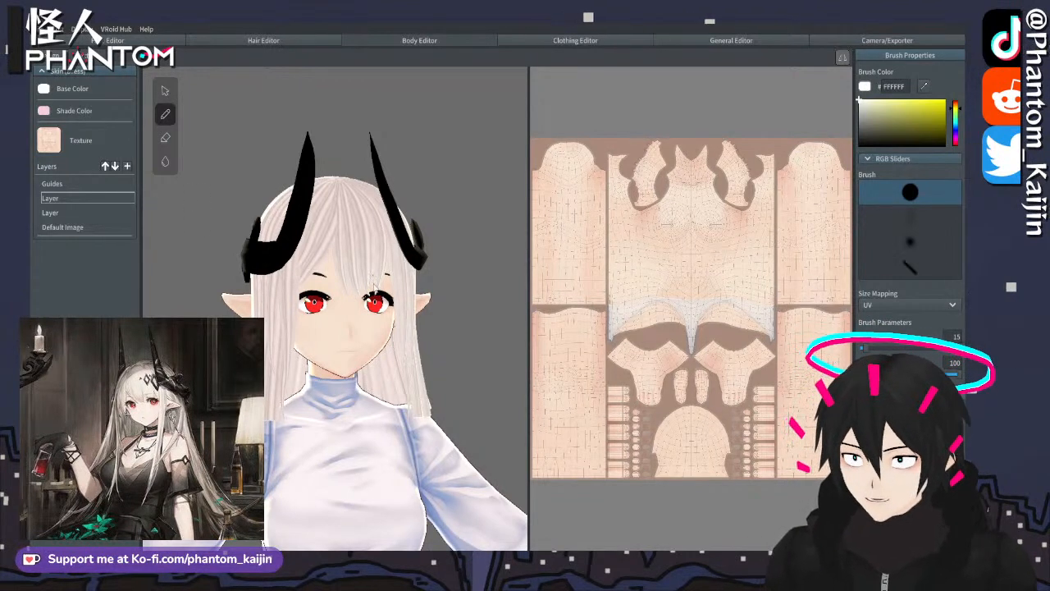
- Switch the clothing preset from the edited dress to Base Model and view the bare body at an angle
scroll(423, 281, down, 4)
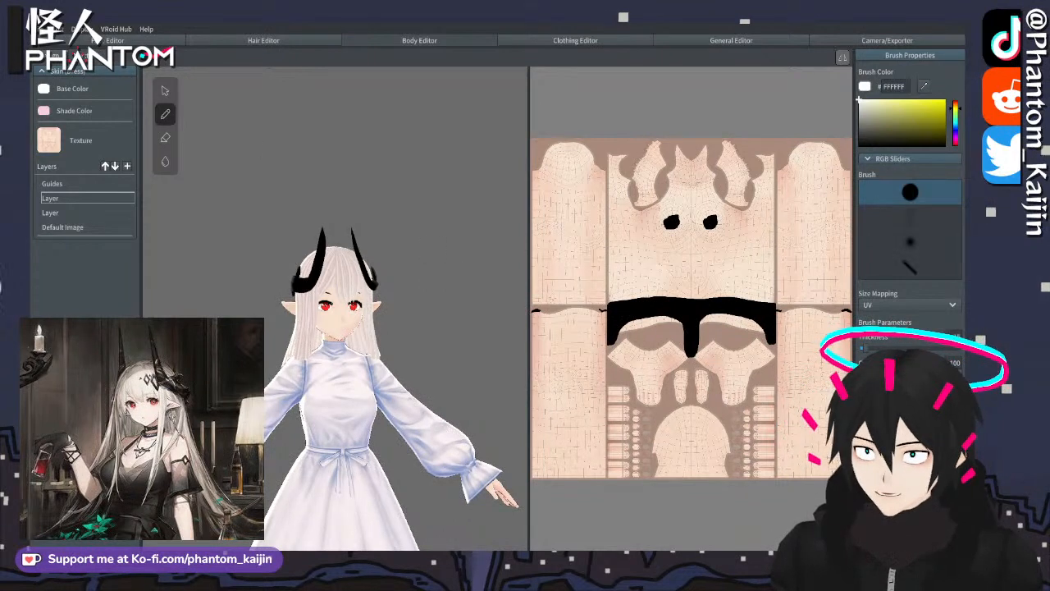
click(420, 40)
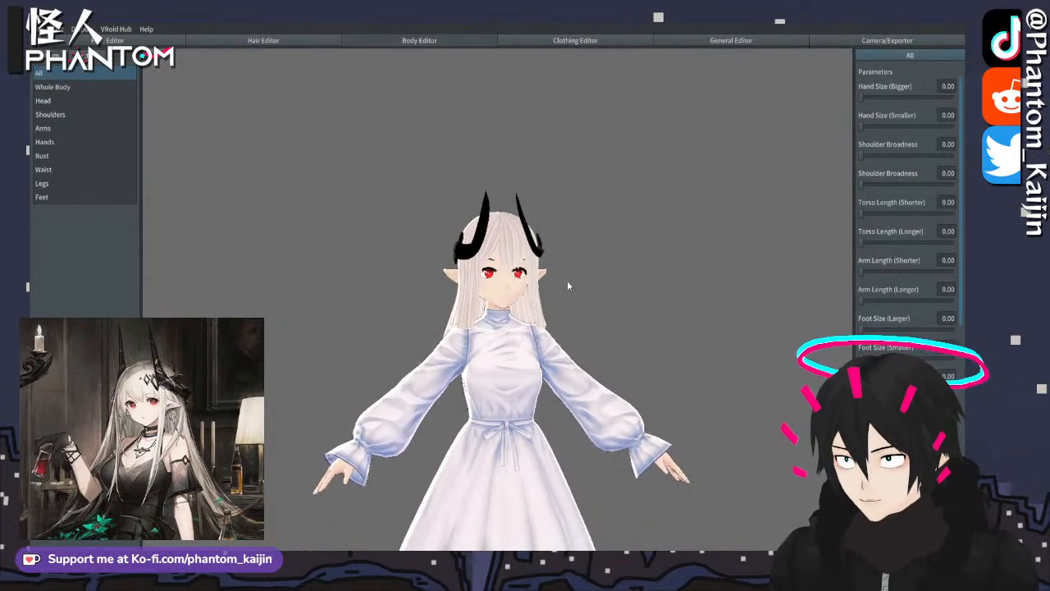
click(576, 40)
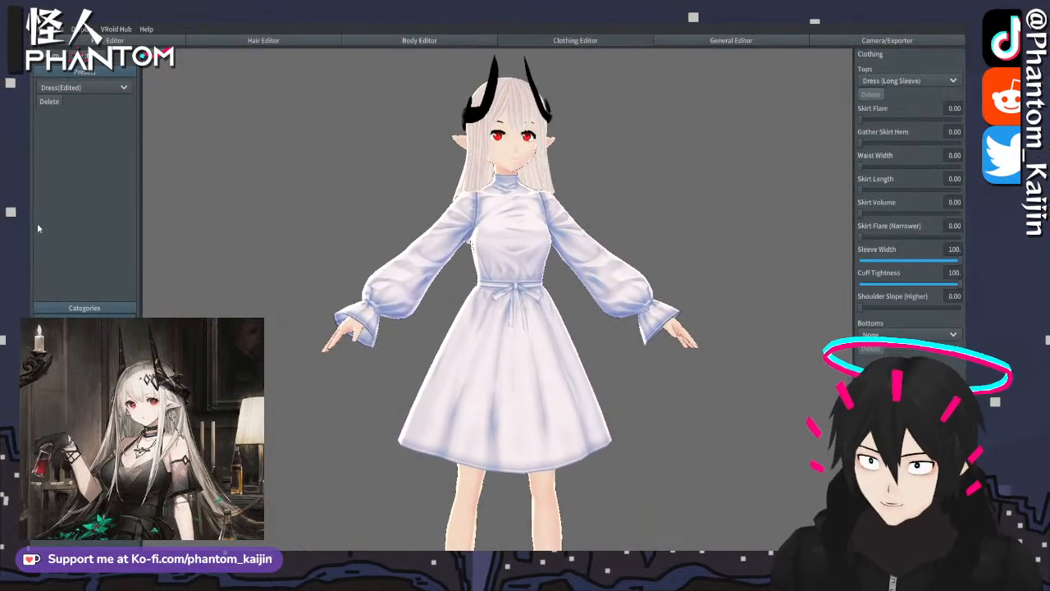
click(87, 88)
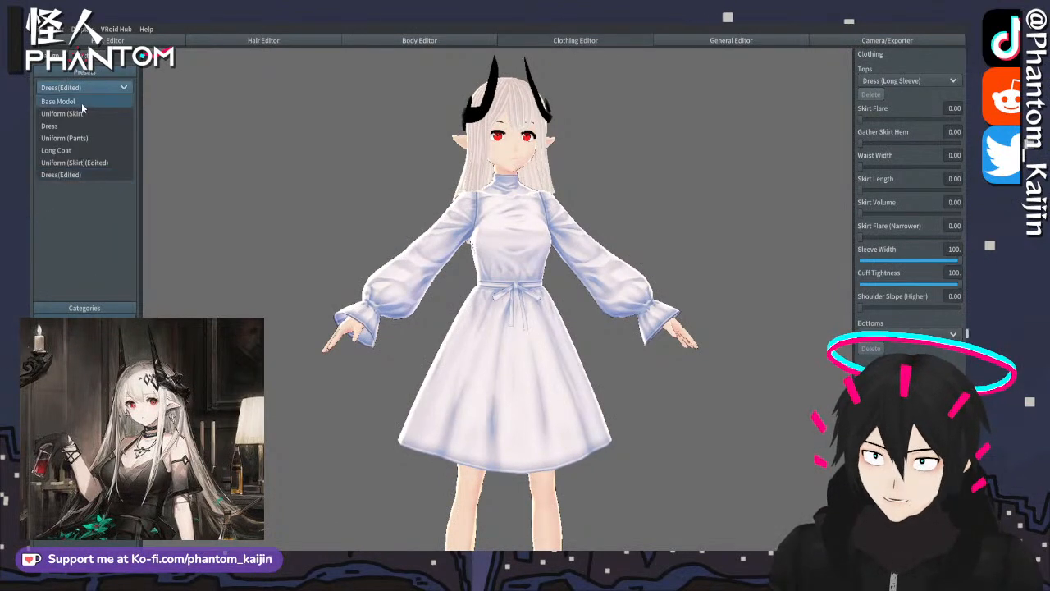
click(82, 104)
right_drag(331, 163, 412, 172)
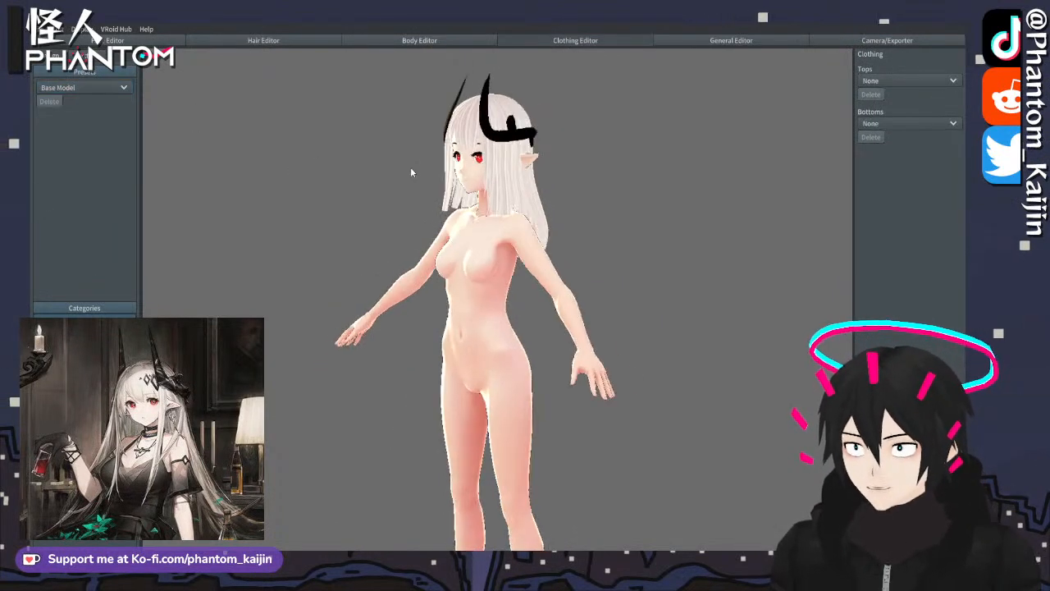
click(442, 42)
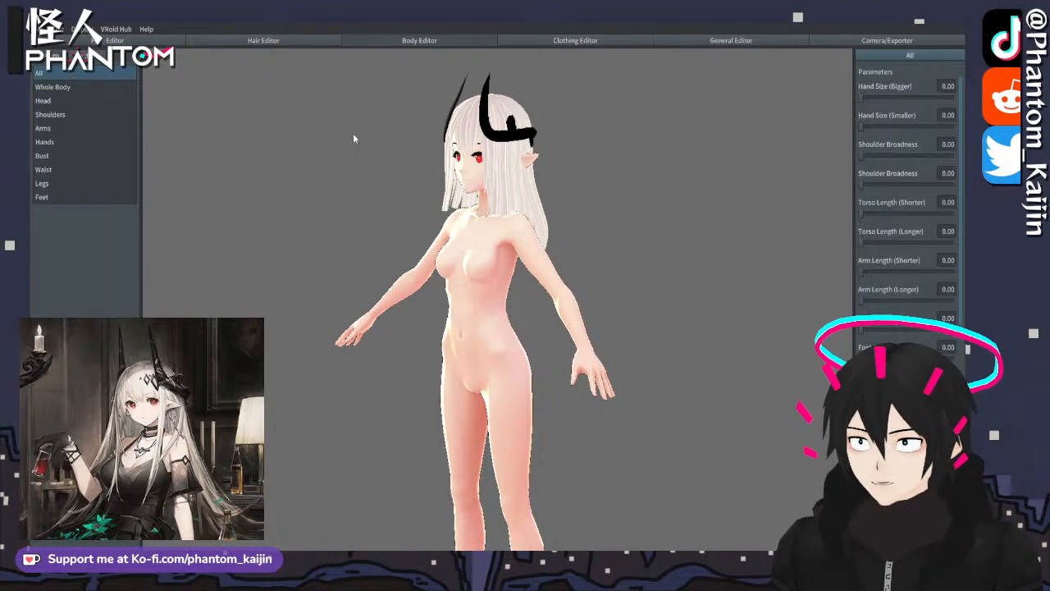
scroll(556, 130, up, 10)
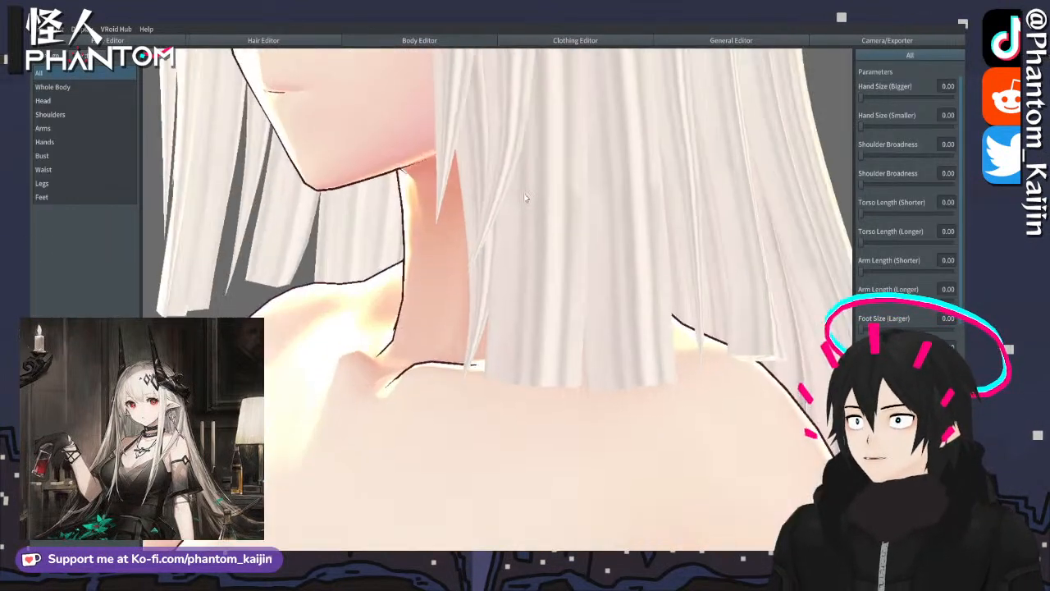
middle_drag(525, 193, 529, 227)
scroll(530, 228, down, 4)
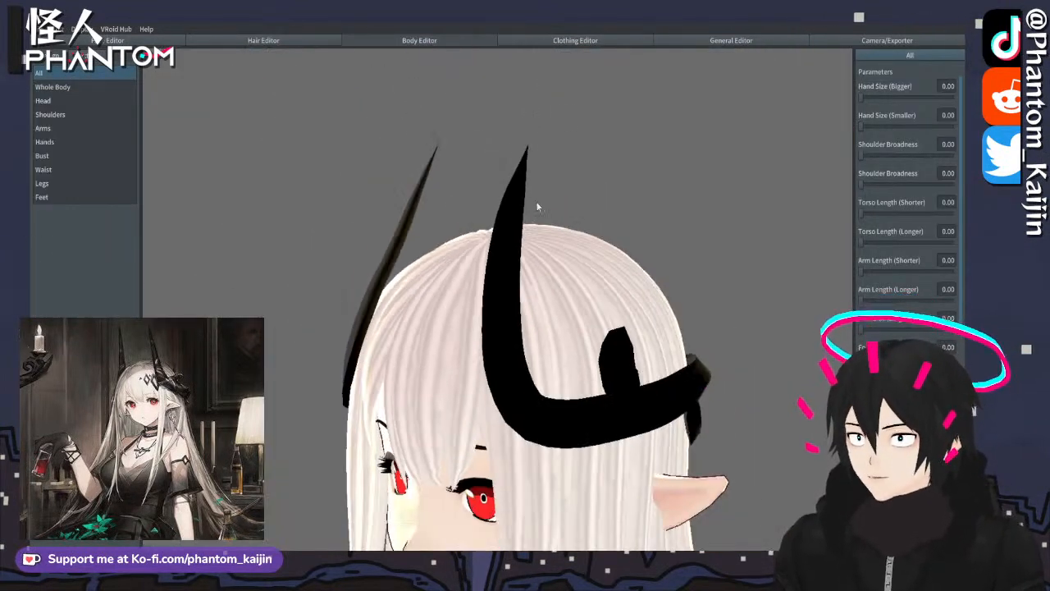
click(574, 42)
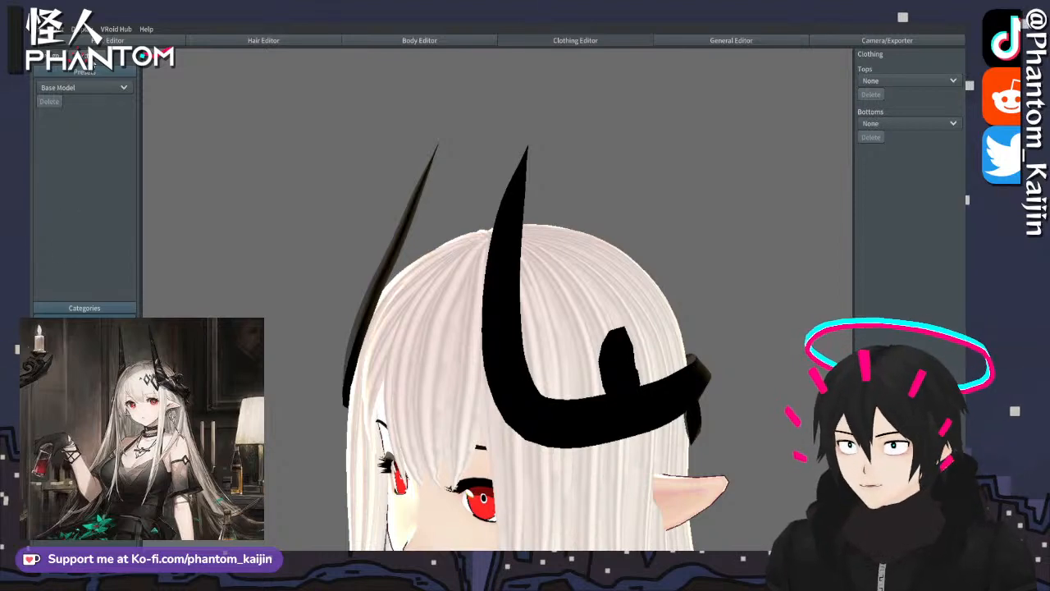
click(390, 36)
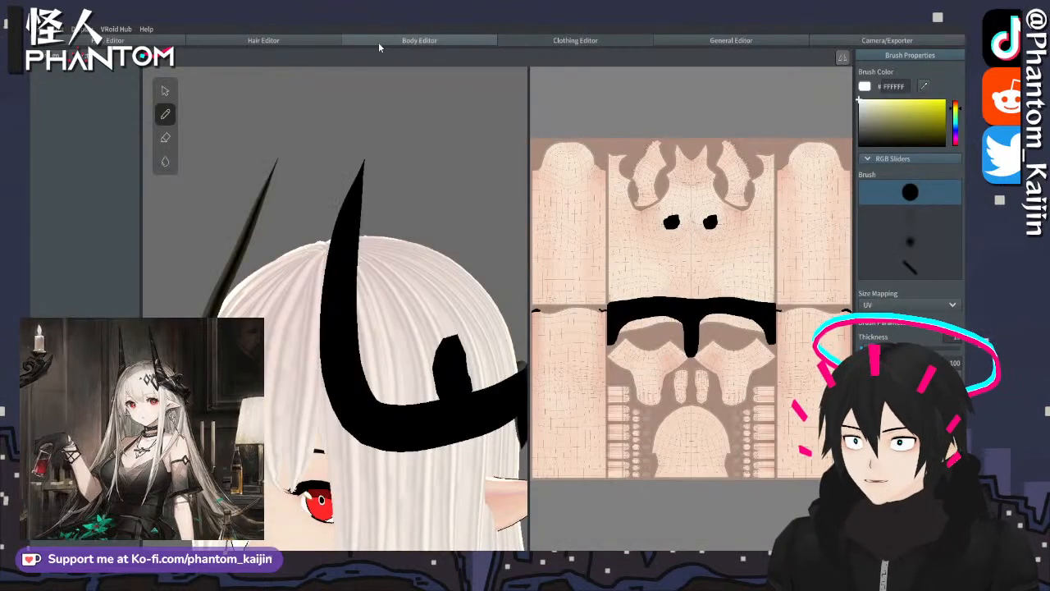
- Open the Base Model's body skin for texture editing and import the pale body texture
click(379, 45)
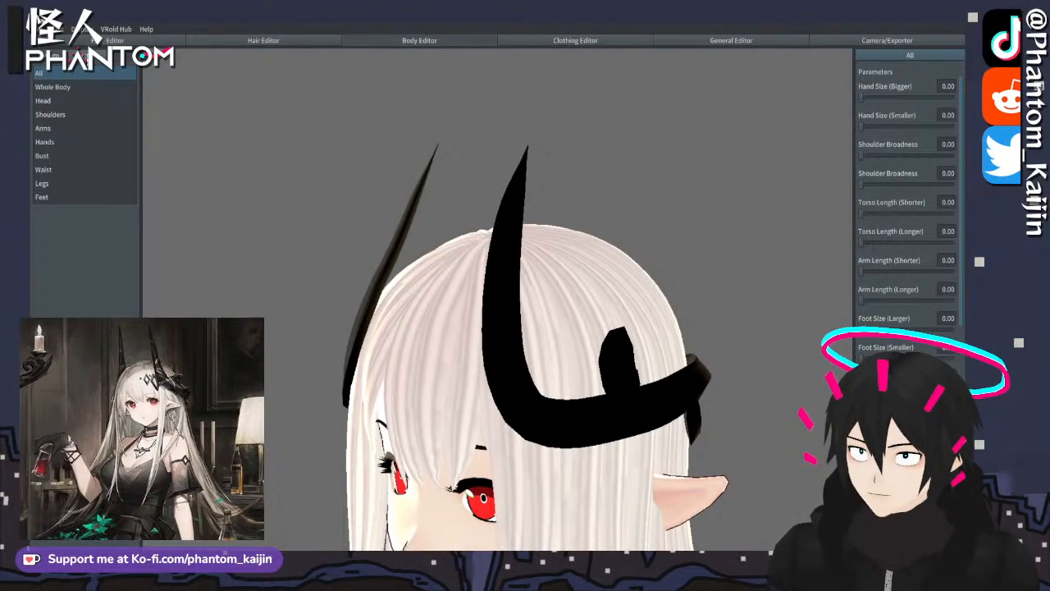
click(87, 55)
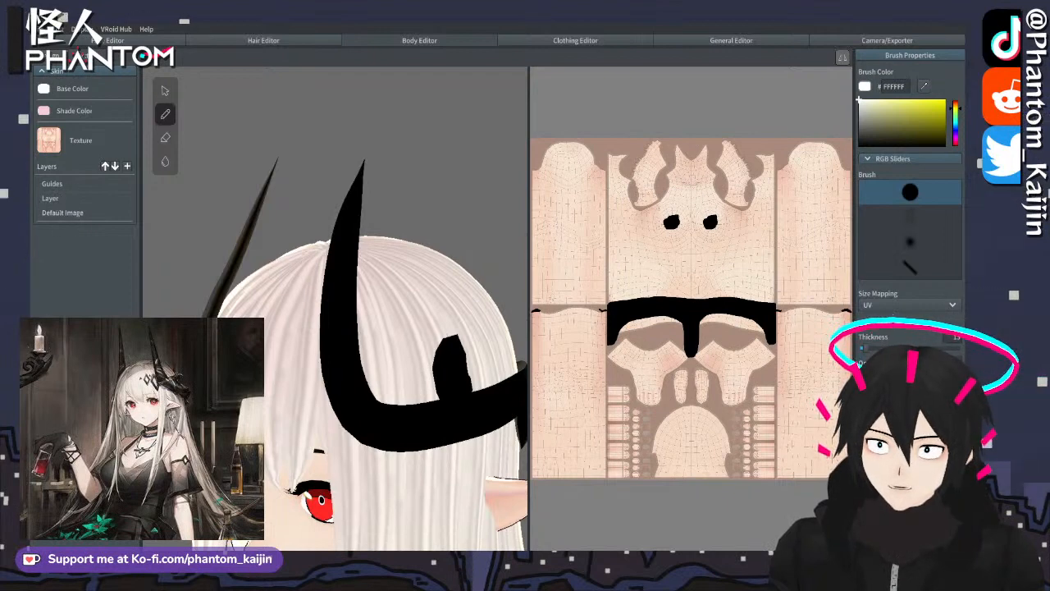
click(59, 200)
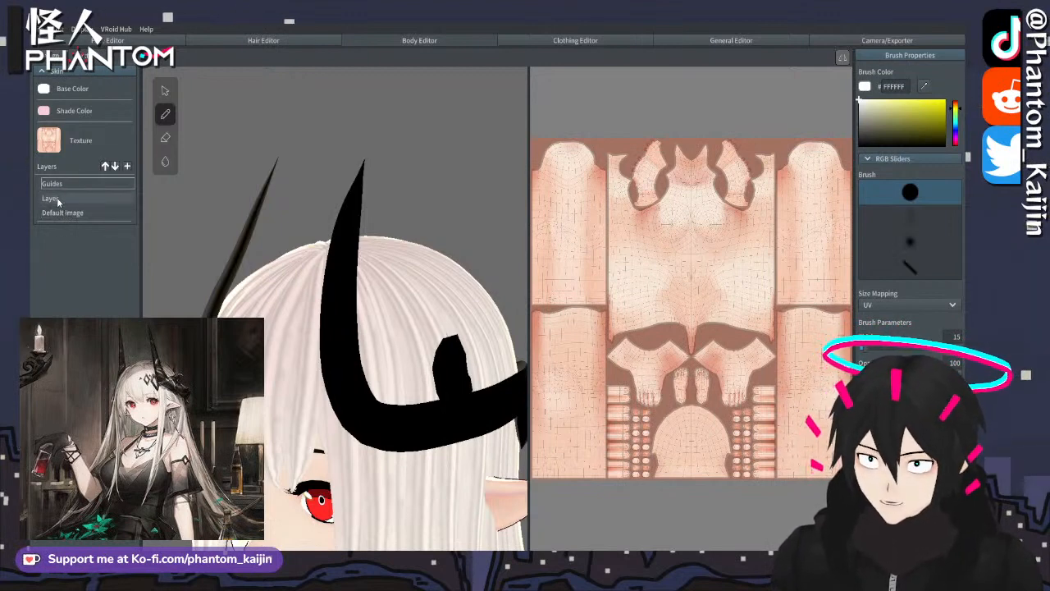
right_click(58, 200)
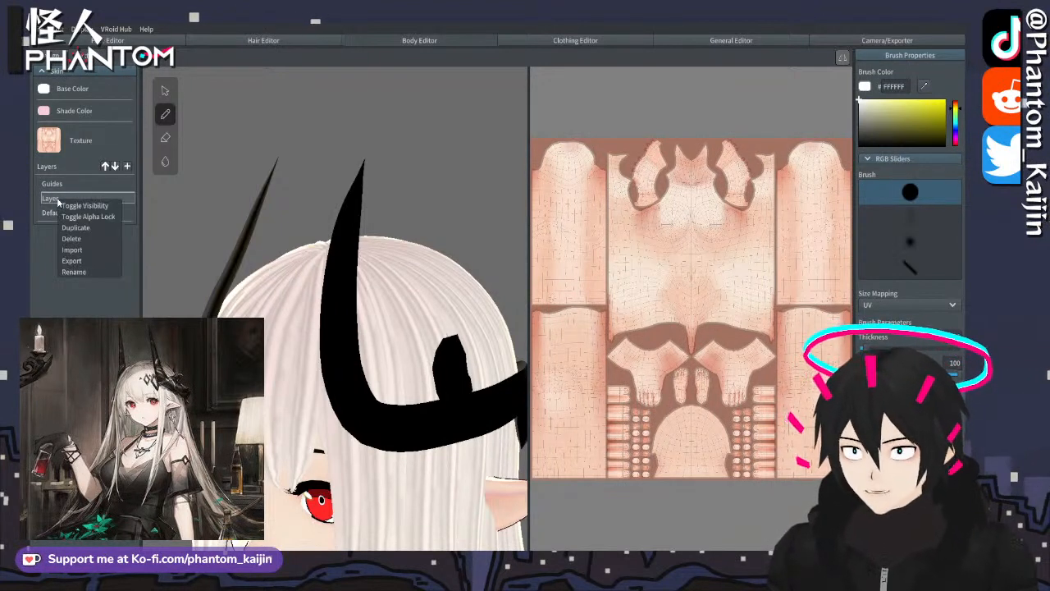
click(85, 252)
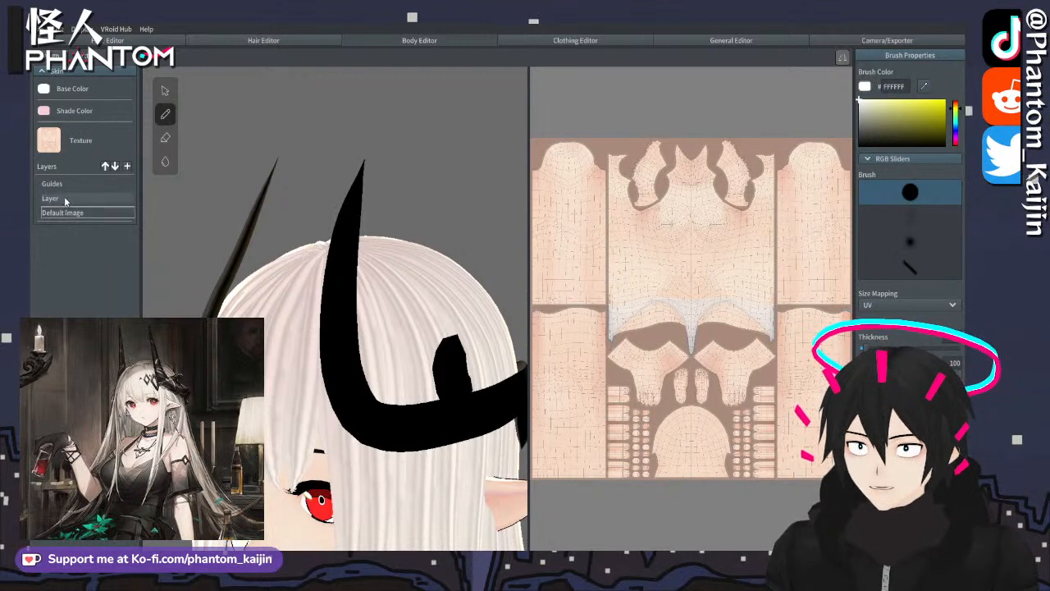
- Add another layer to the Base Model's skin and import the black underwear texture into the upper layer
click(128, 167)
click(114, 167)
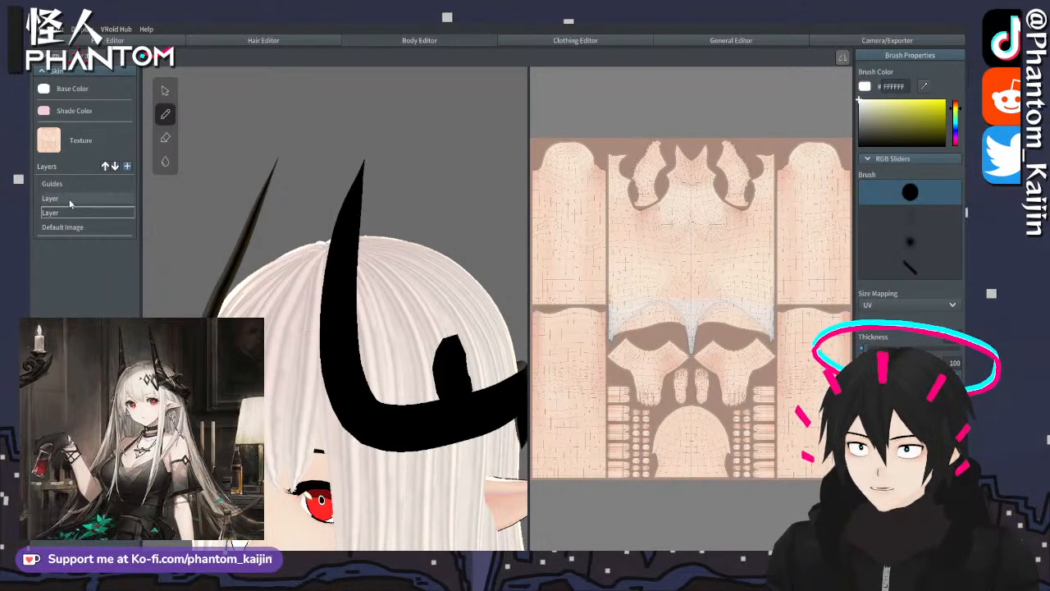
click(70, 201)
right_click(69, 200)
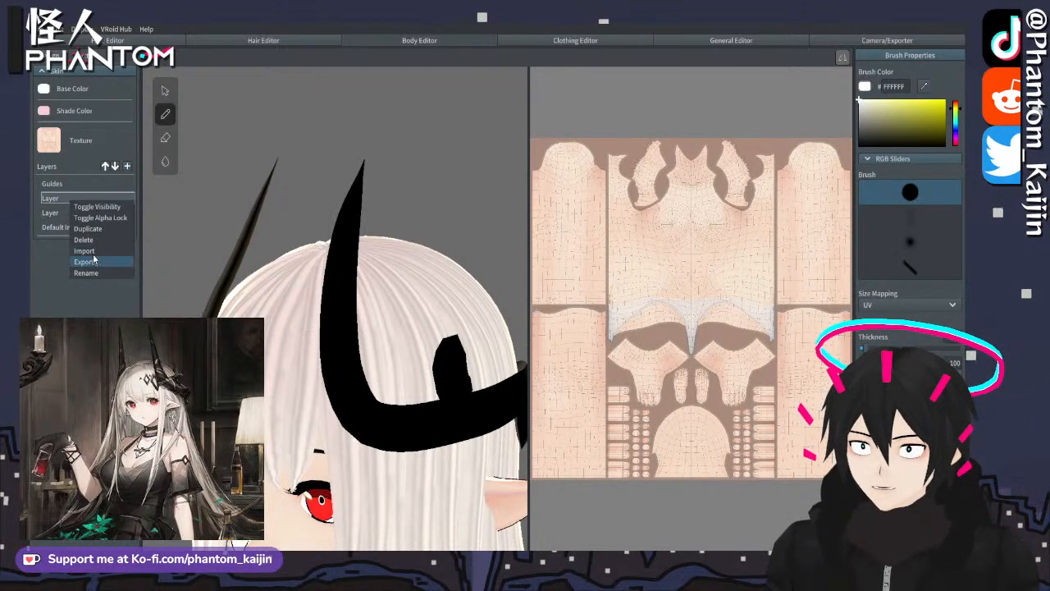
click(92, 251)
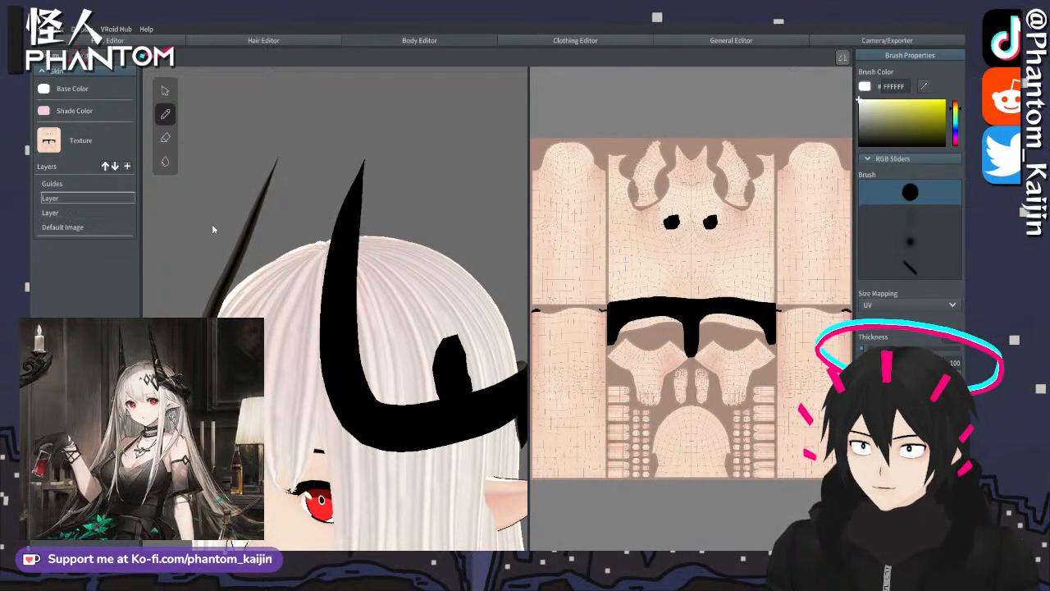
- Examine the skin textures on the bare model at an angle and from the front, from the horns down to the underwear
scroll(213, 224, down, 2)
middle_drag(213, 224, 224, 167)
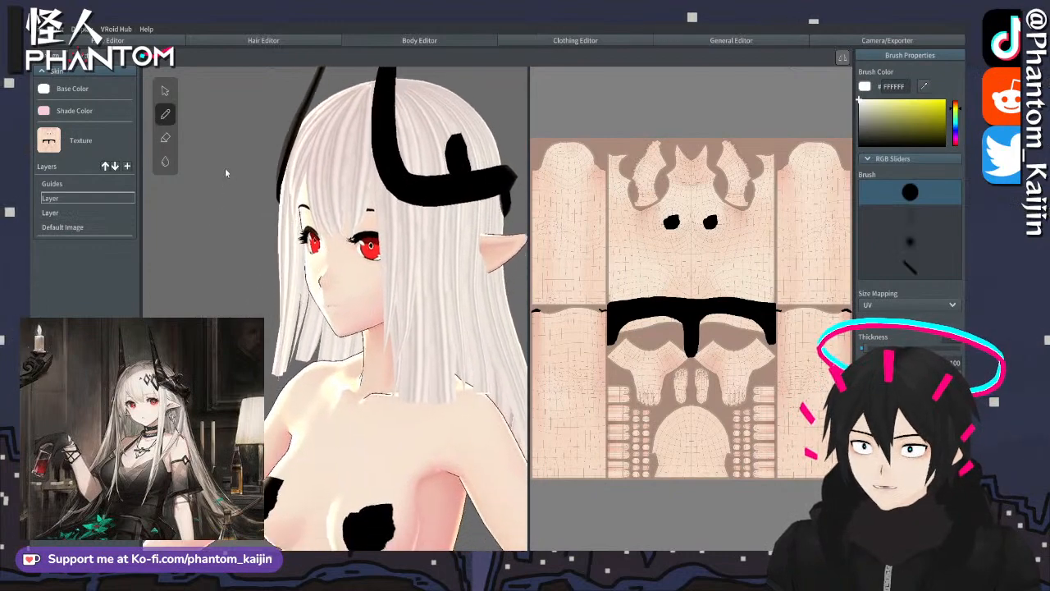
scroll(225, 168, down, 2)
scroll(245, 190, down, 3)
right_drag(294, 242, 331, 254)
middle_drag(391, 238, 361, 256)
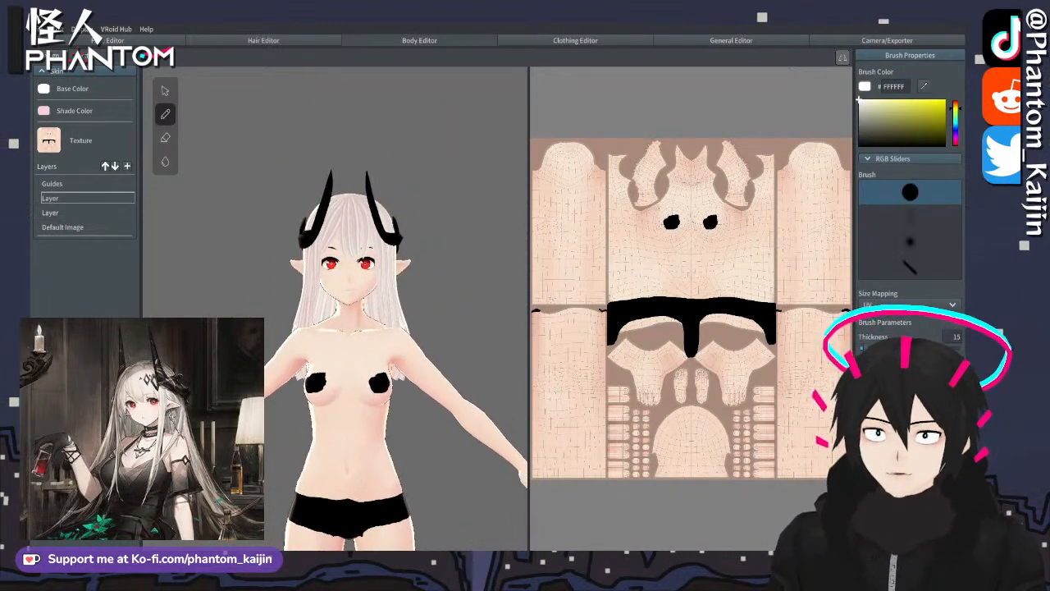
middle_drag(389, 296, 389, 276)
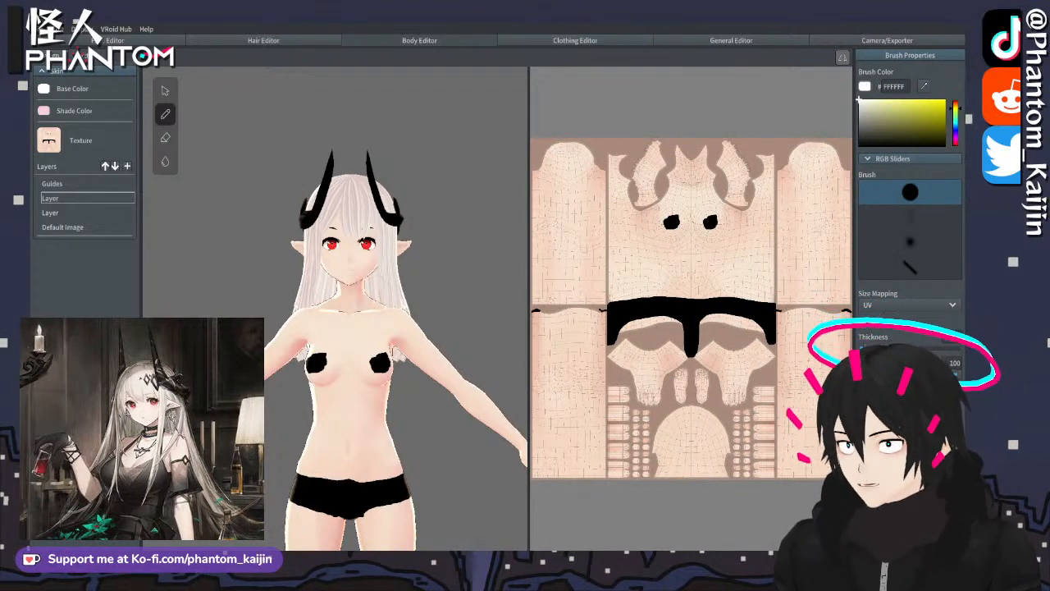
scroll(300, 493, up, 2)
scroll(468, 87, up, 3)
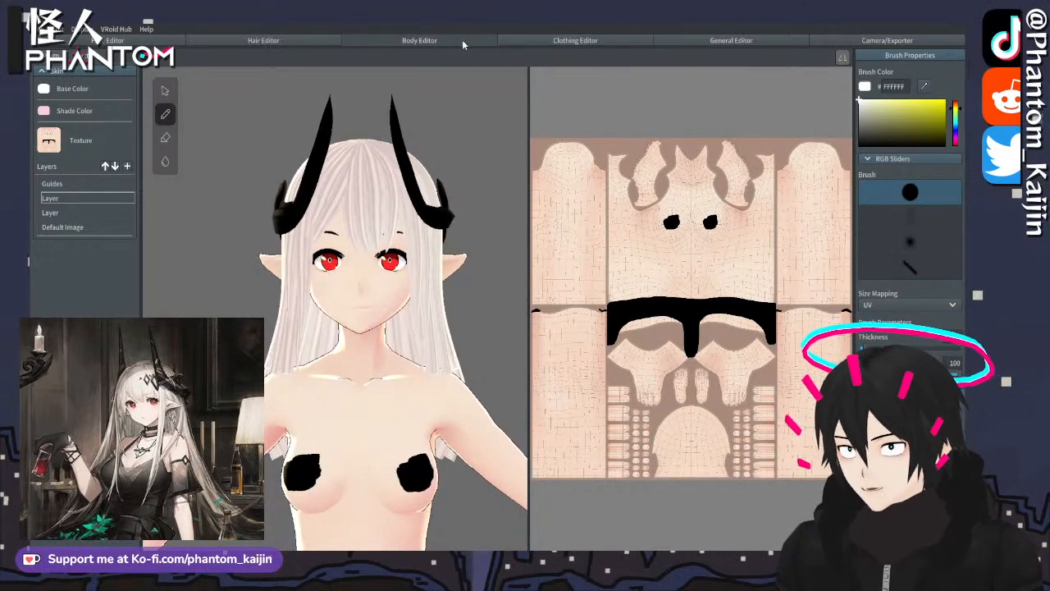
- Leave the skin texture editing and set the whole body's Height (Taller) to 0.50
click(50, 55)
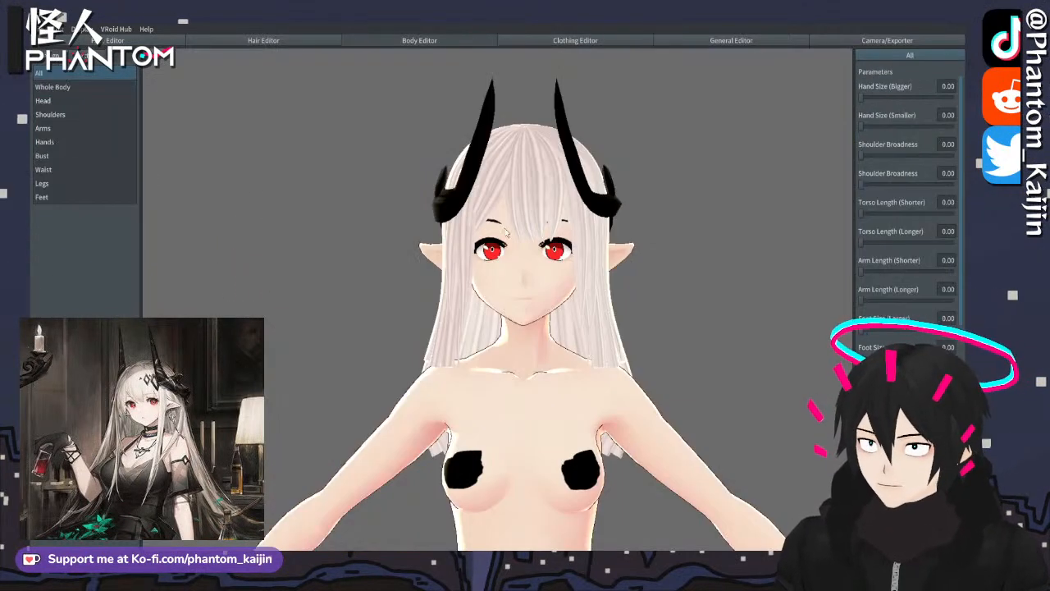
scroll(506, 233, down, 5)
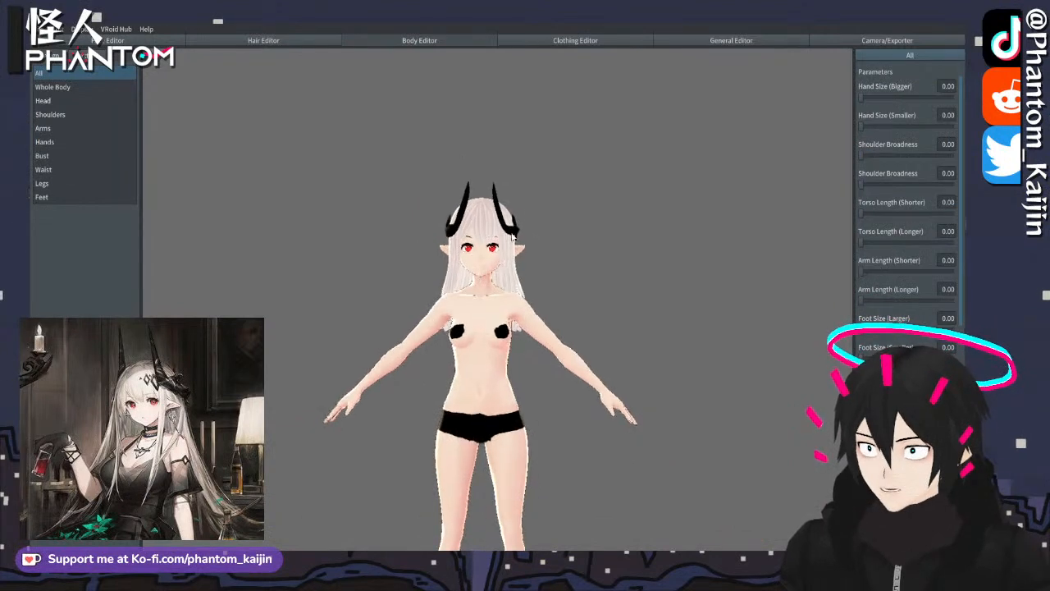
middle_drag(512, 236, 485, 103)
scroll(535, 220, down, 1)
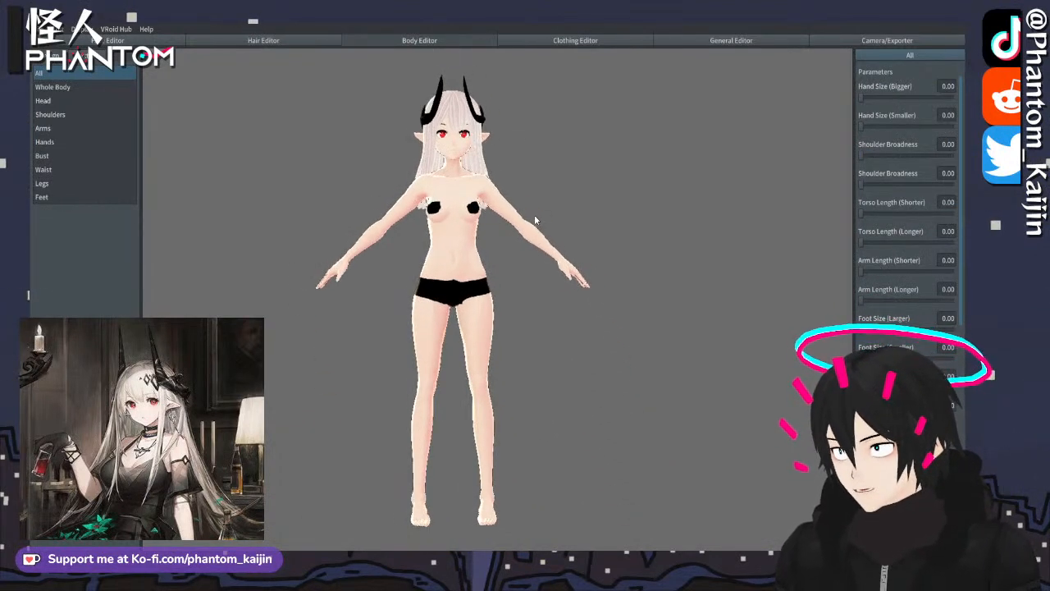
scroll(907, 246, down, 5)
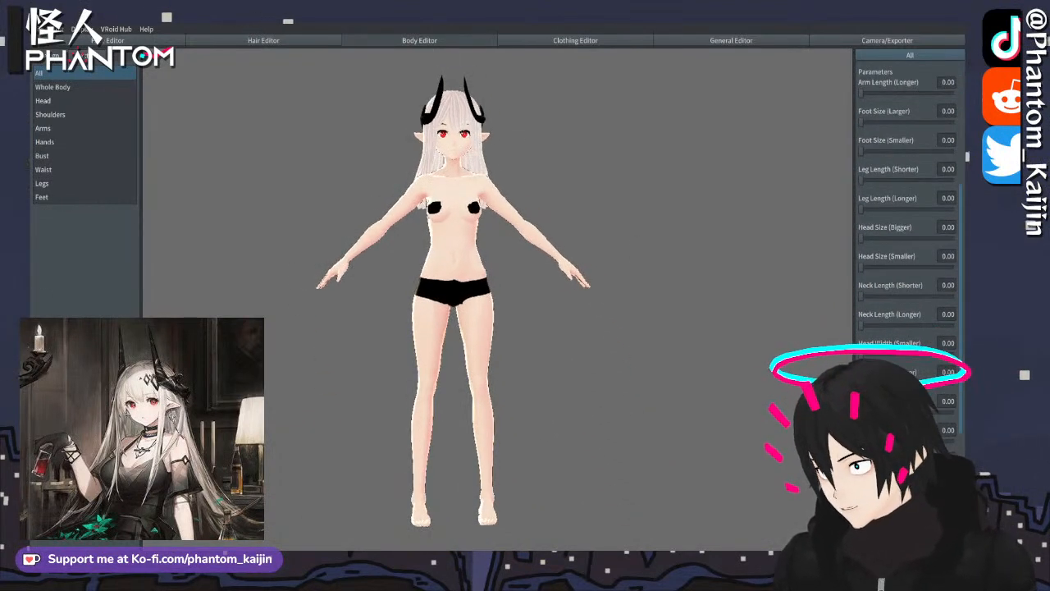
scroll(907, 205, up, 3)
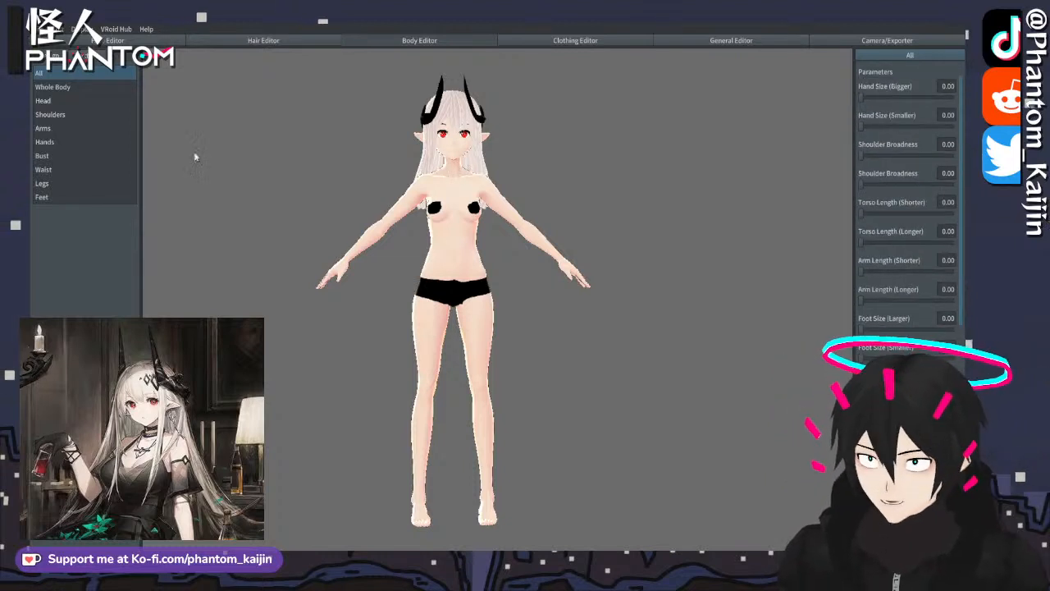
click(52, 87)
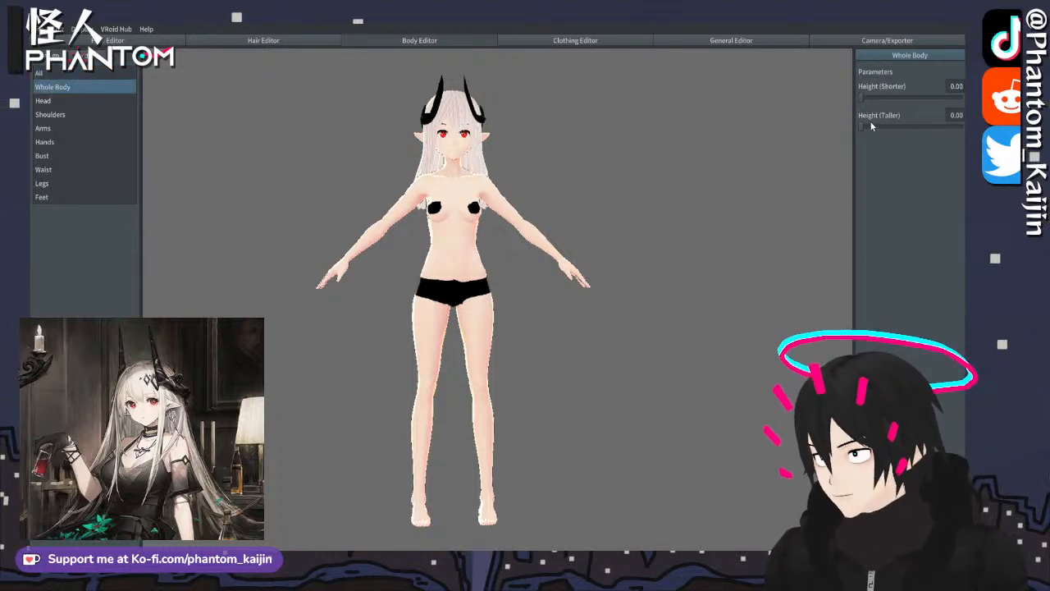
drag(863, 125, 913, 130)
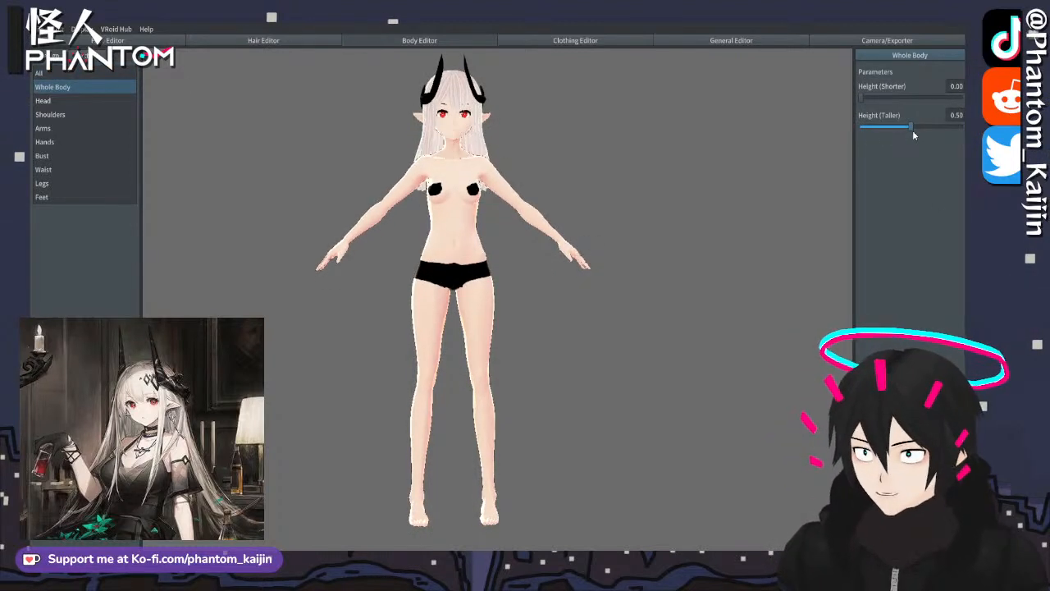
- Try Head Size (Smaller) and leave it at 0.00, and set Shoulder Broadness (Larger) to 0.20
click(69, 100)
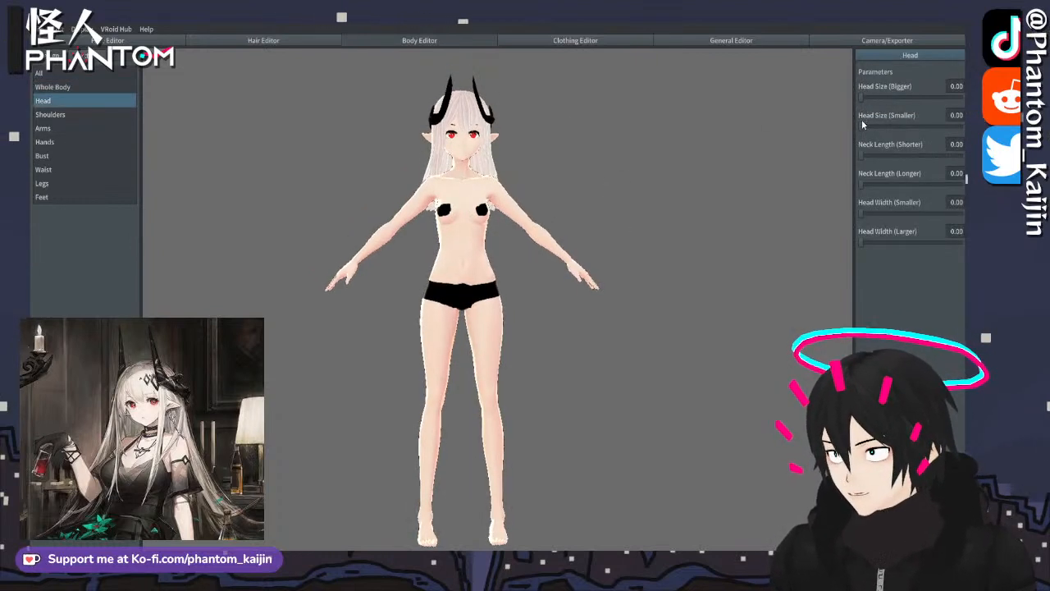
drag(862, 127, 870, 128)
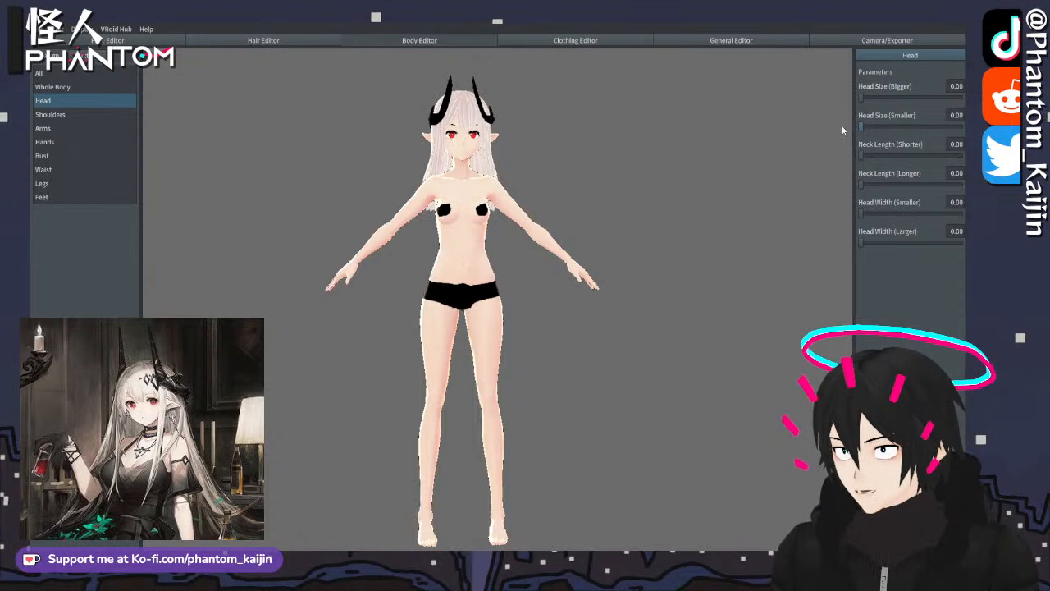
click(59, 116)
scroll(574, 190, up, 2)
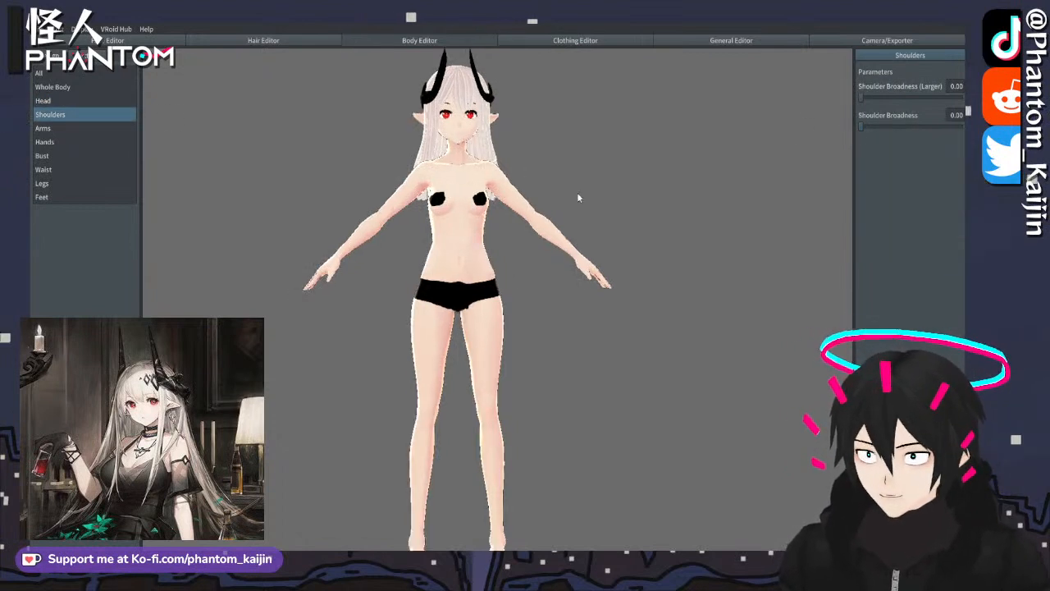
middle_drag(577, 192, 553, 349)
scroll(553, 349, up, 1)
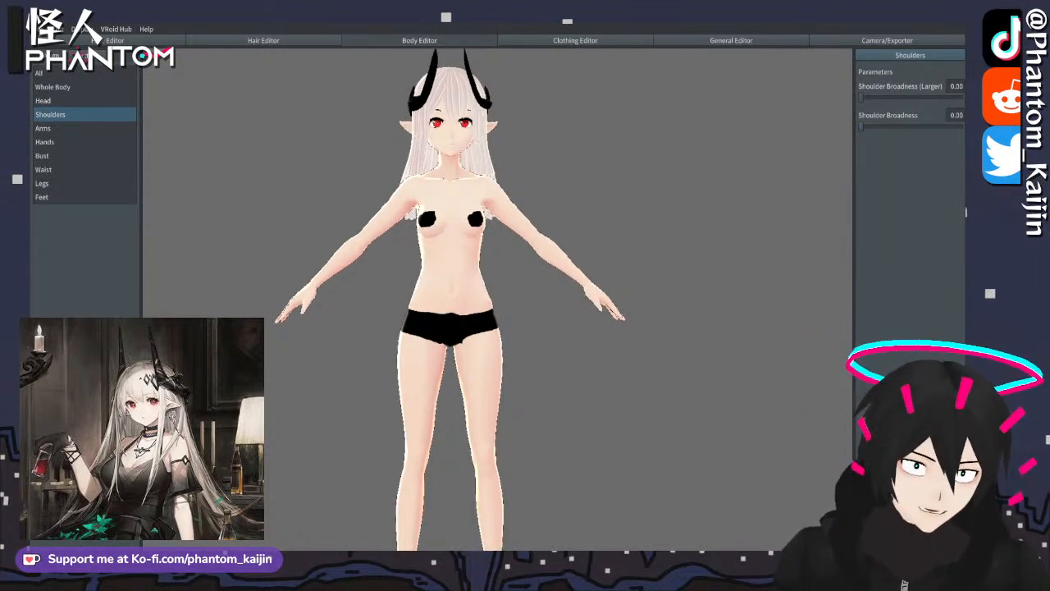
scroll(357, 148, up, 1)
scroll(398, 177, up, 2)
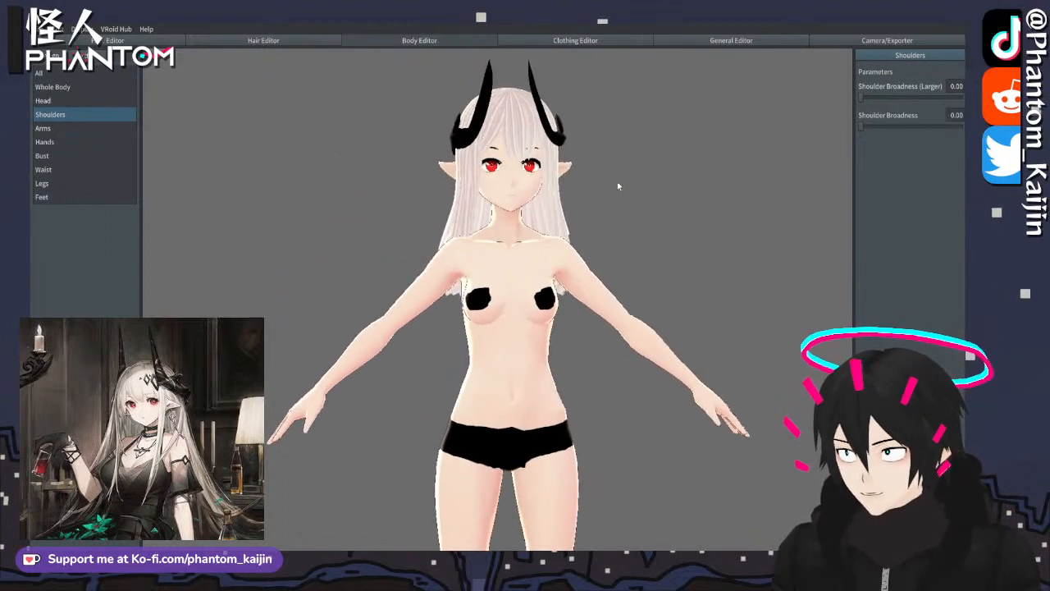
scroll(739, 132, up, 2)
drag(860, 98, 883, 99)
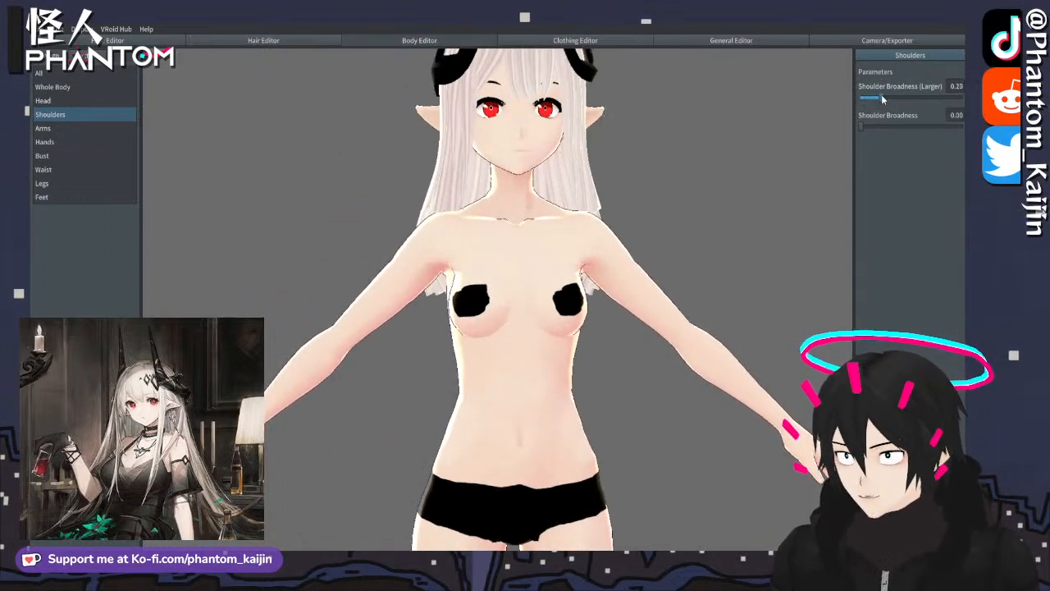
- Set Arm Length (Longer) to 0.10 and look over the size parameters for the hands and fingers
click(74, 127)
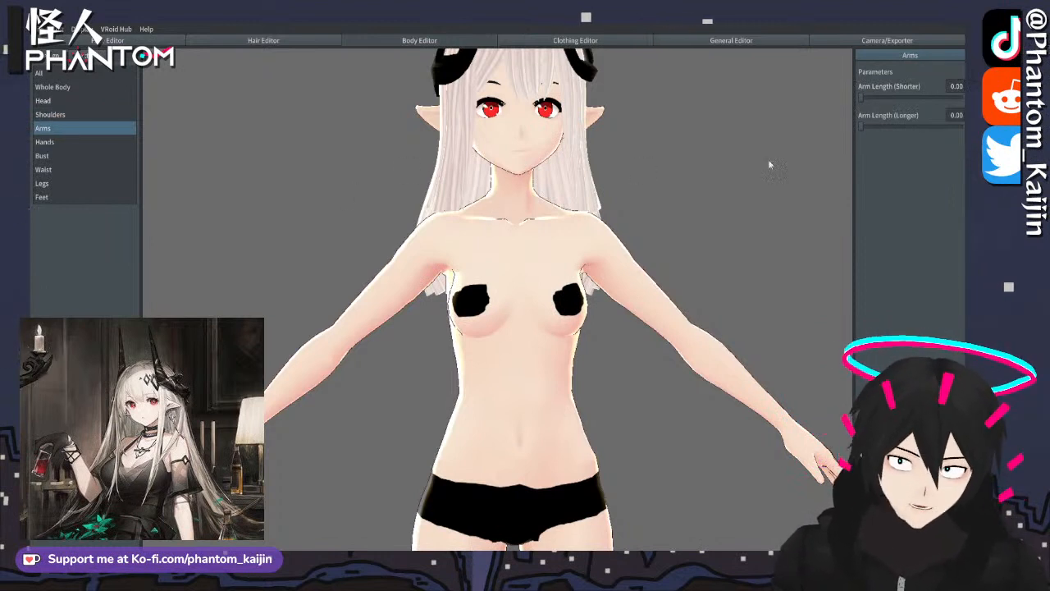
drag(863, 127, 870, 127)
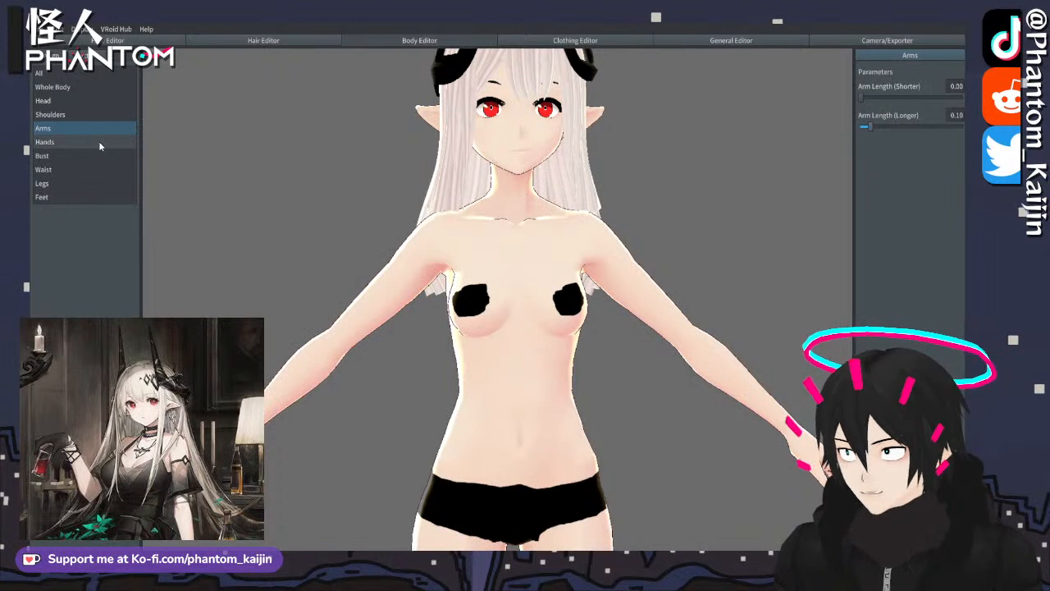
click(98, 141)
scroll(549, 189, down, 1)
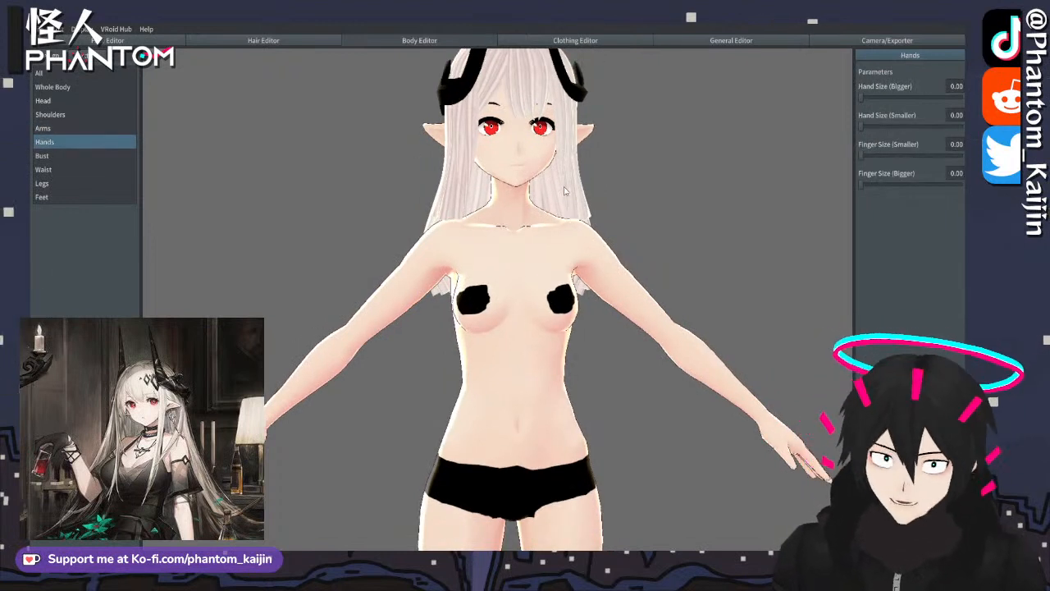
scroll(549, 190, down, 1)
middle_drag(563, 209, 563, 175)
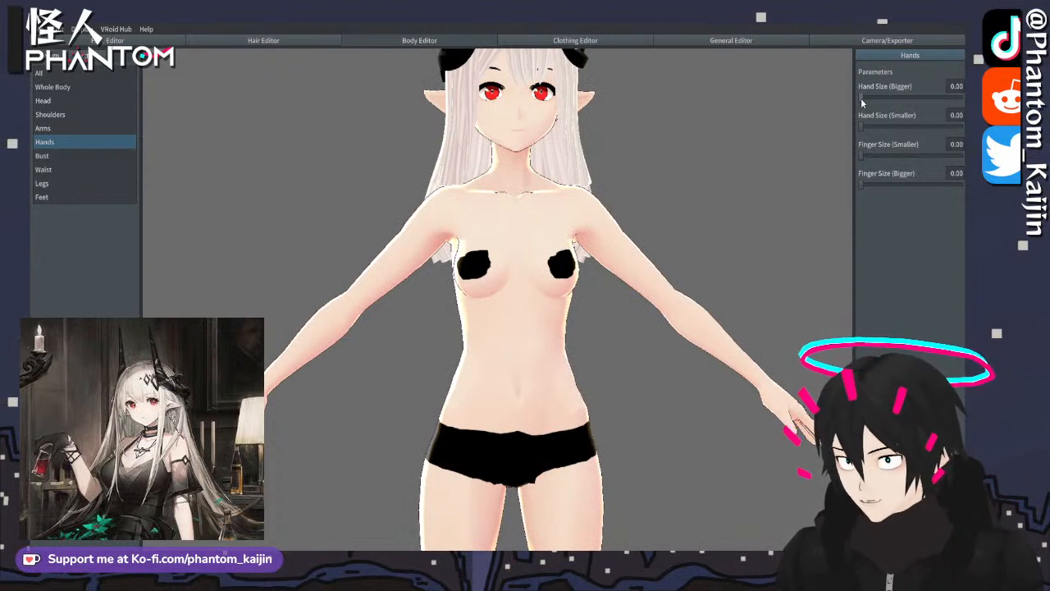
- Try several values for the bust's Breasts Size, ending at 0.47
click(69, 155)
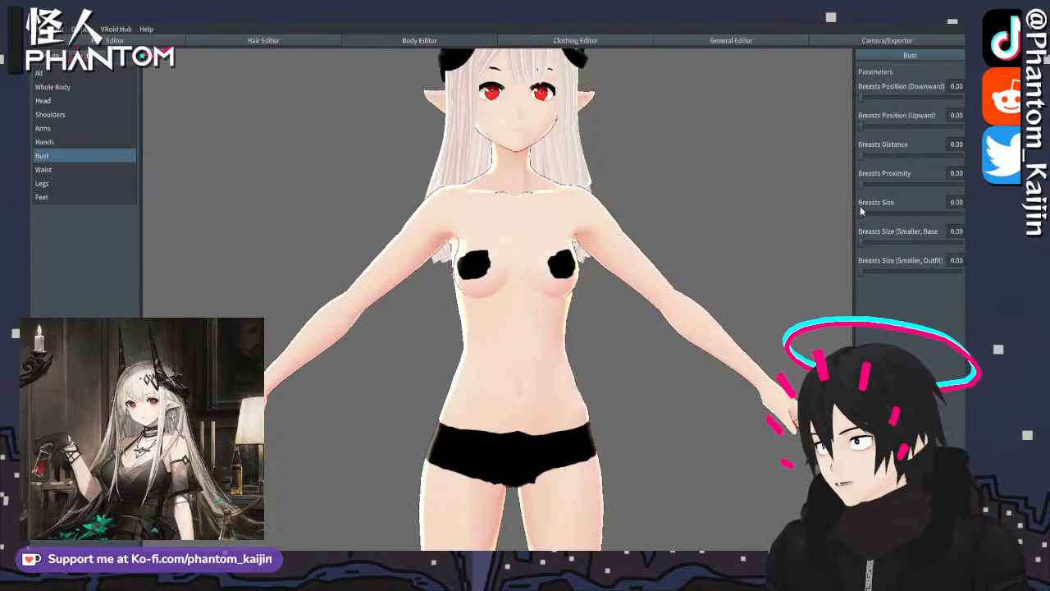
drag(861, 213, 889, 215)
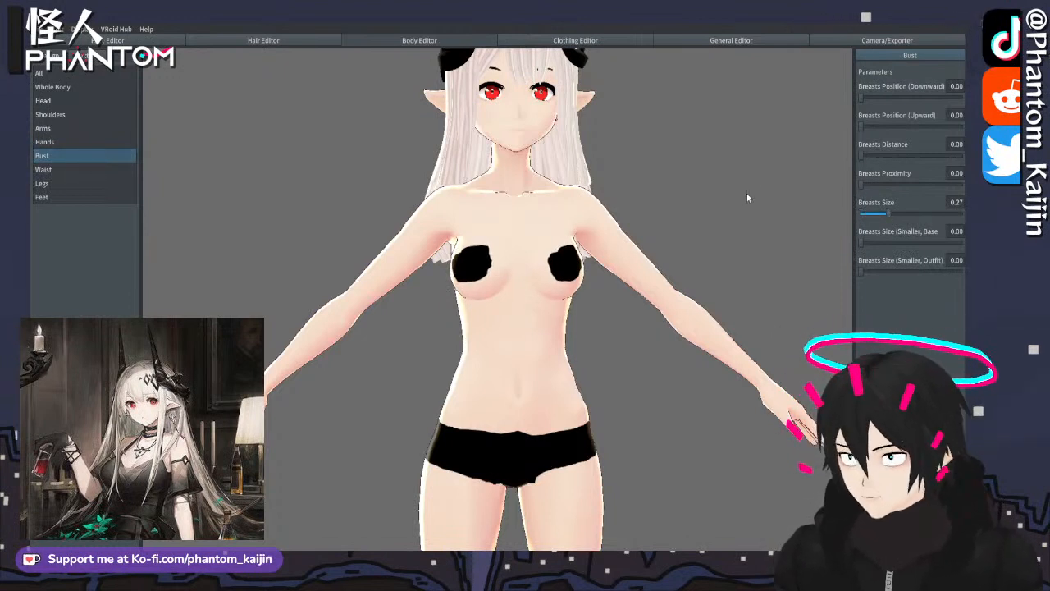
drag(888, 214, 784, 217)
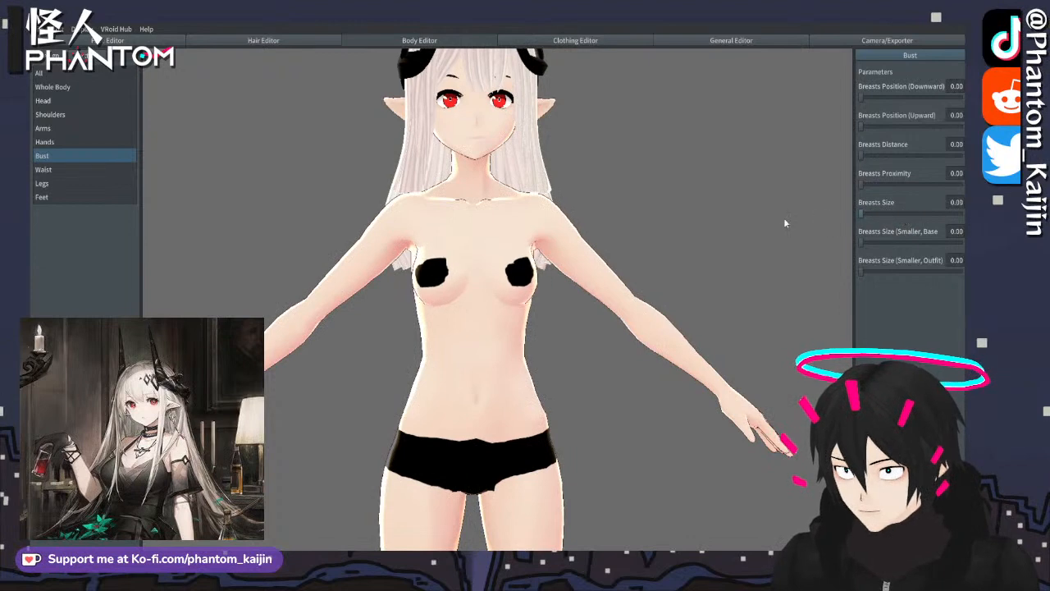
drag(861, 214, 897, 213)
middle_drag(662, 152, 666, 202)
scroll(662, 239, up, 5)
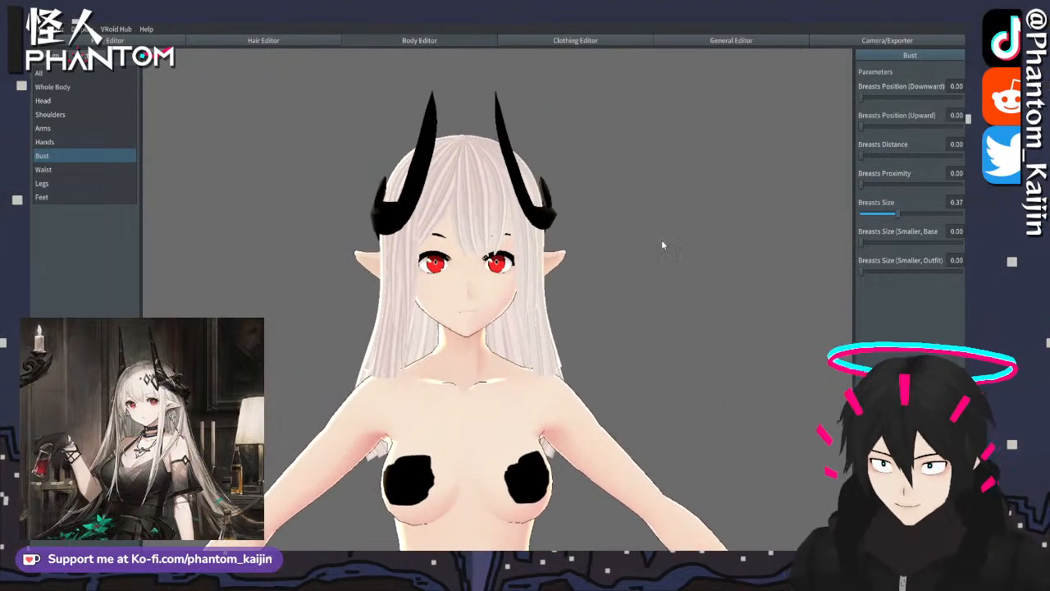
drag(898, 213, 908, 214)
scroll(603, 289, down, 2)
- Bring the lower body into view and set the waist's Hips Size (Bigger) to 0.21
middle_drag(668, 468, 639, 224)
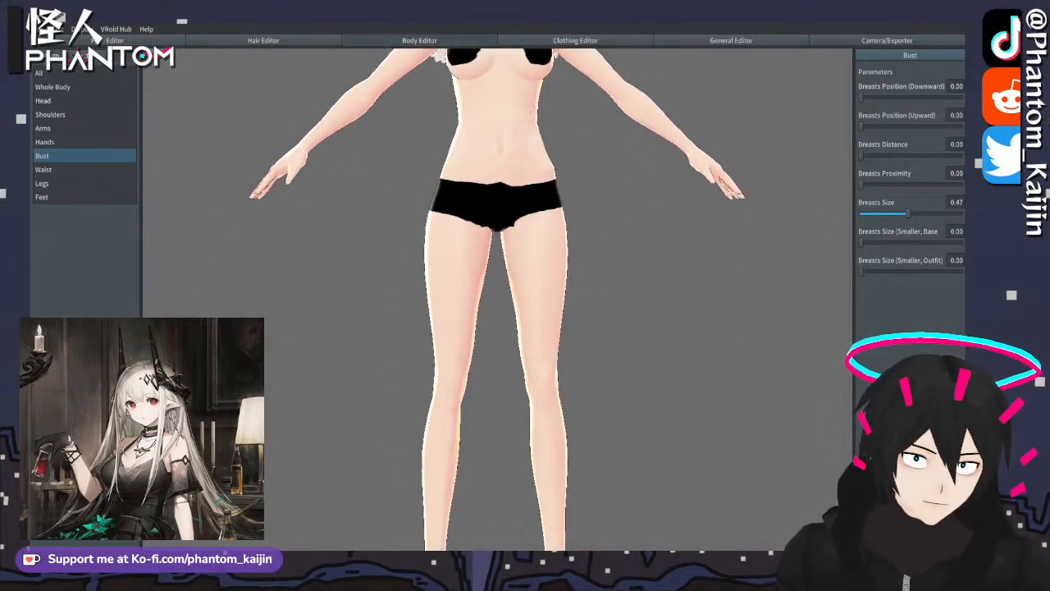
middle_drag(335, 153, 326, 168)
click(66, 169)
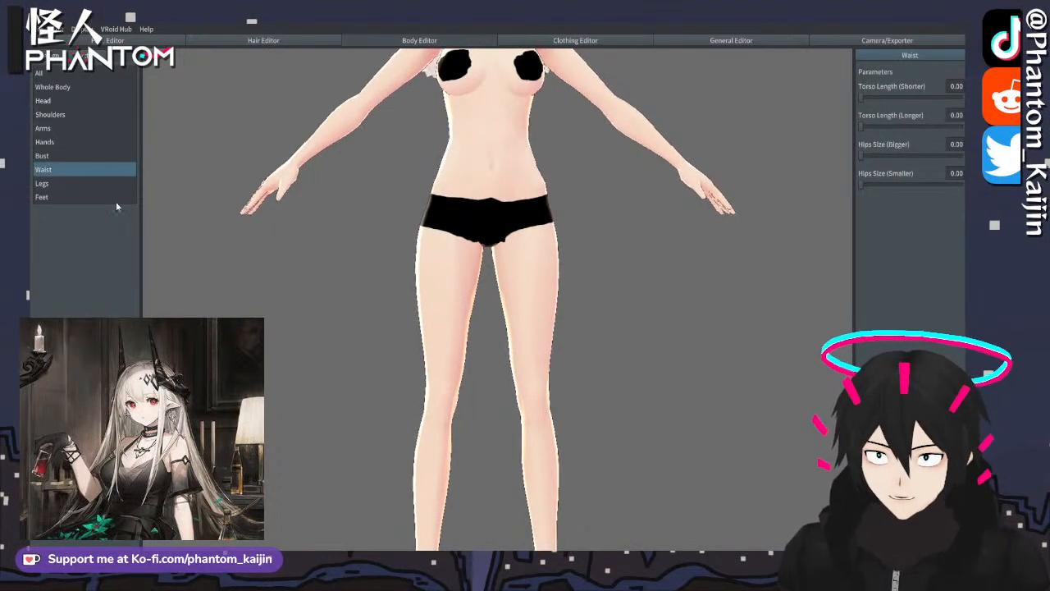
drag(861, 156, 884, 159)
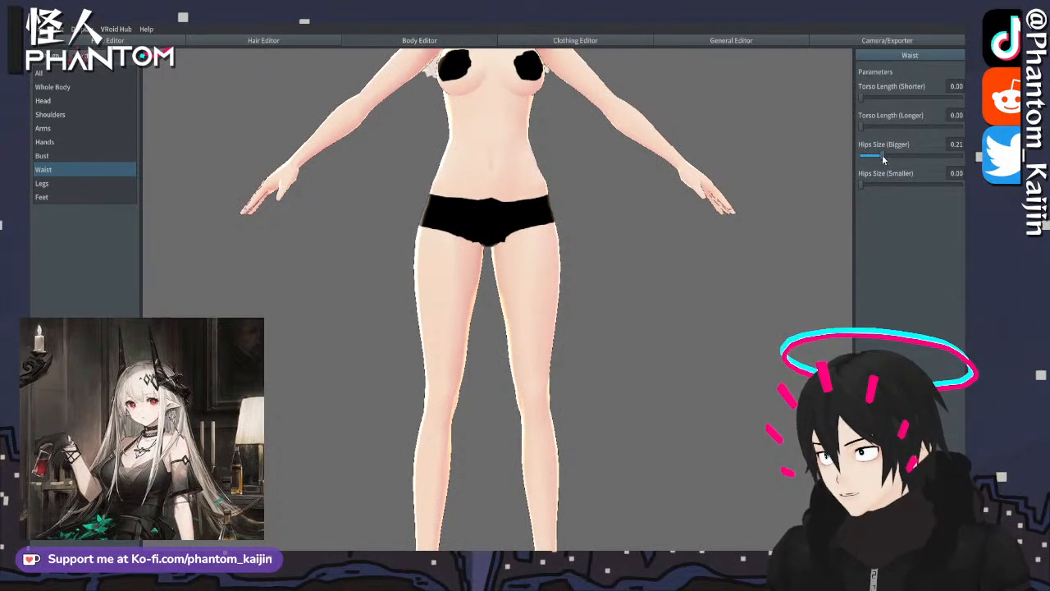
- Set Torso Length (Shorter) to 0.04 and Leg Length (Longer) to 0.03
click(866, 98)
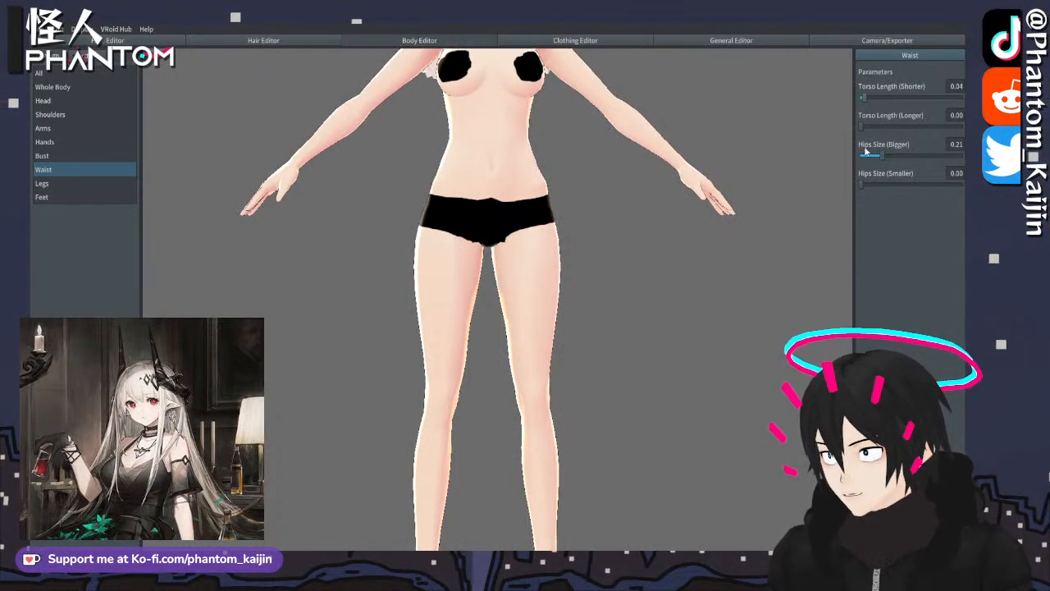
click(46, 183)
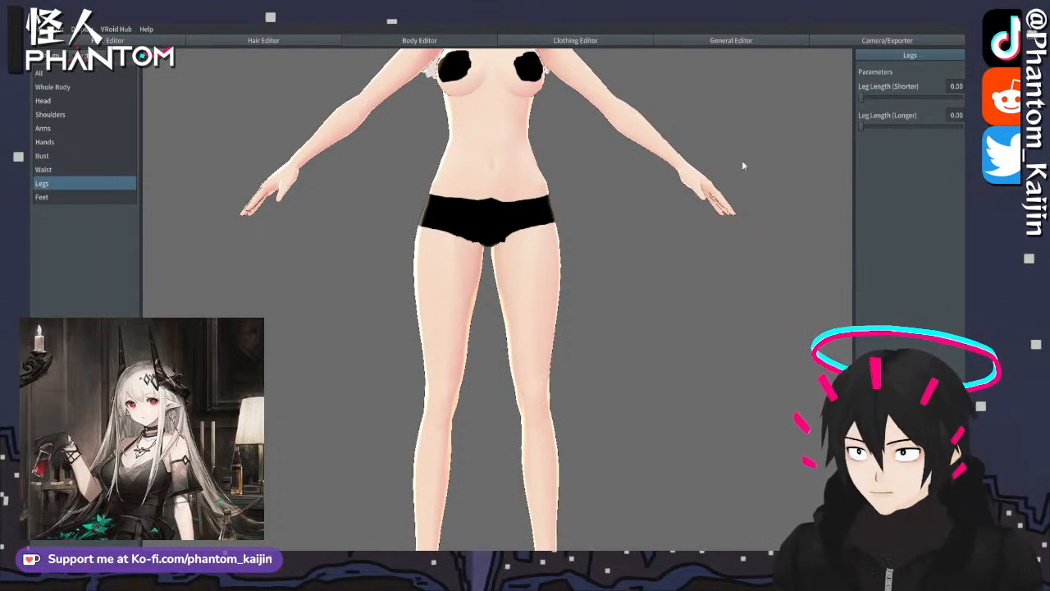
click(864, 127)
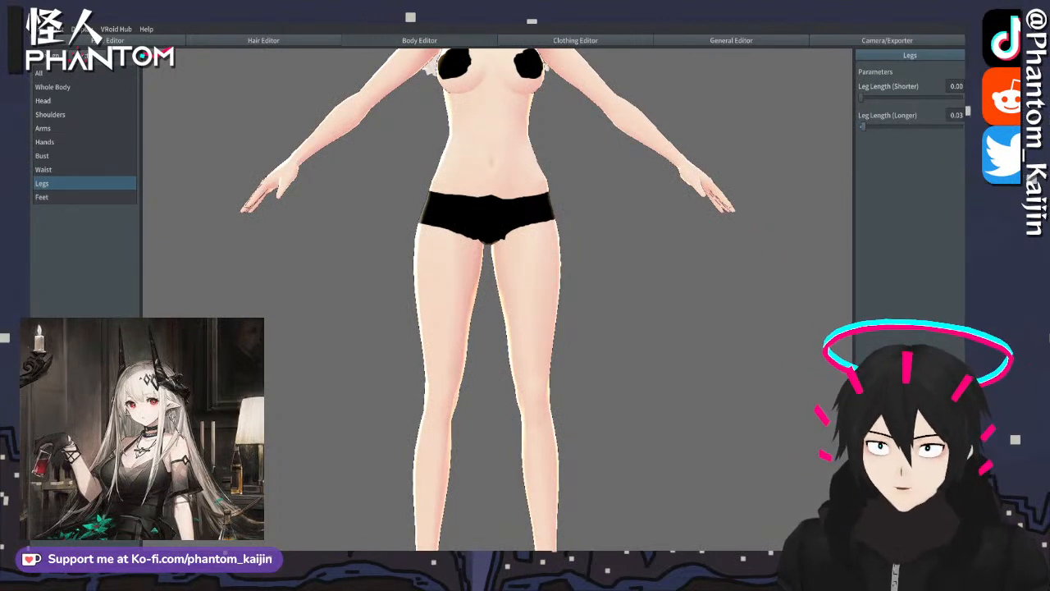
- Set the bust's Breasts Size to 0.51 and check the body's proportions from the side
click(82, 153)
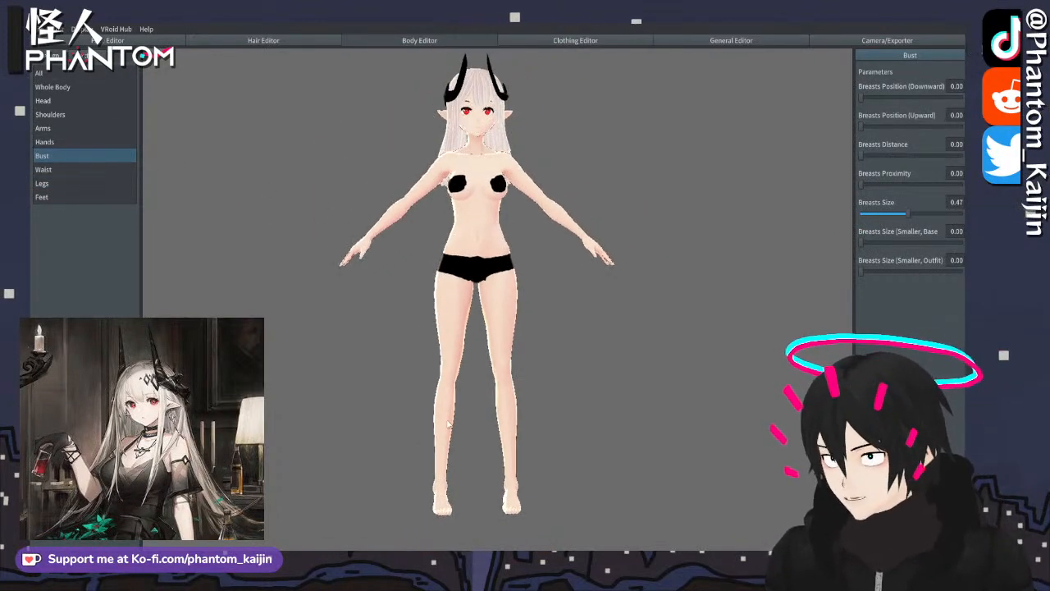
scroll(462, 328, up, 5)
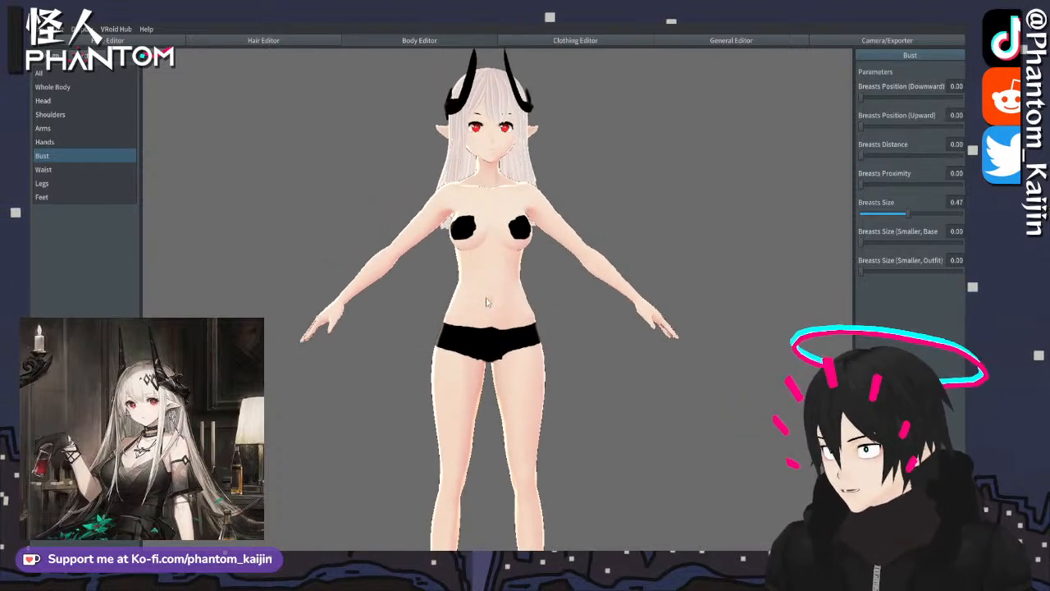
middle_drag(487, 218, 493, 304)
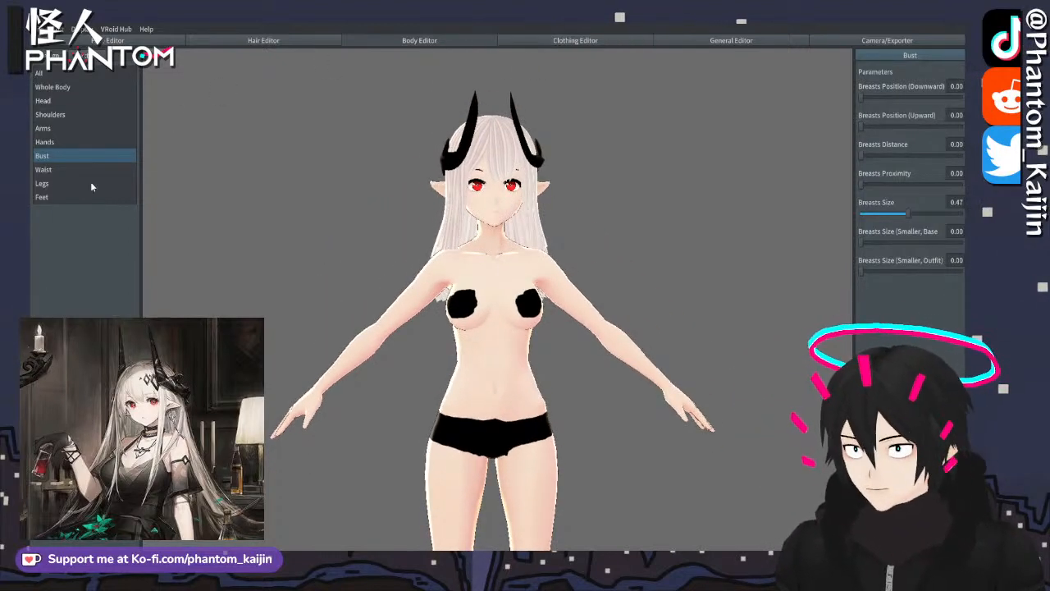
drag(906, 215, 916, 212)
right_drag(750, 225, 709, 228)
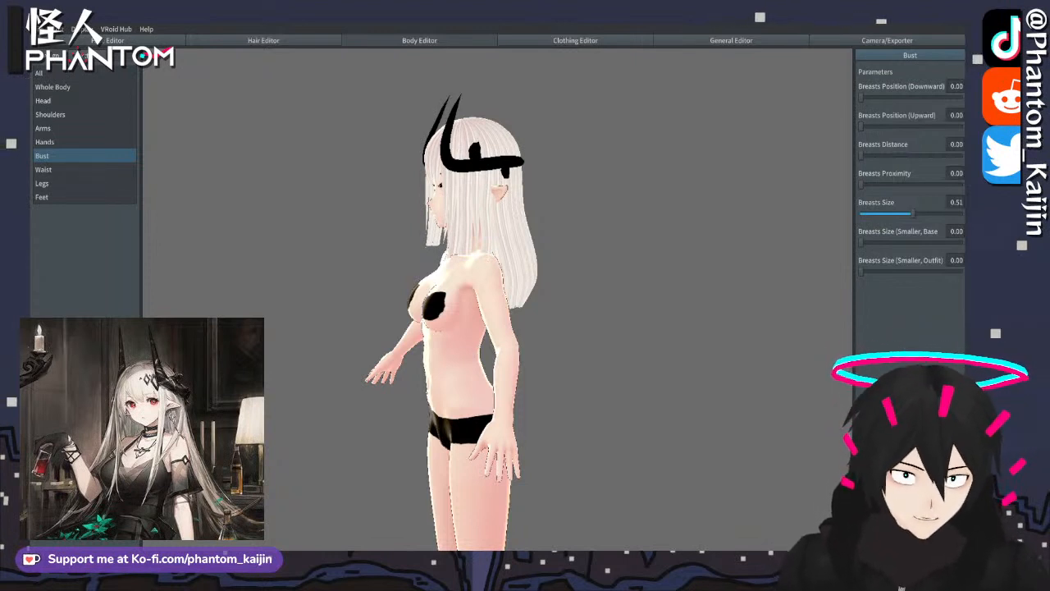
- Set the bust's Breasts Position (Downward) to 0.20 and Breasts Size to 0.61, checking the figure from the front
right_drag(246, 285, 445, 227)
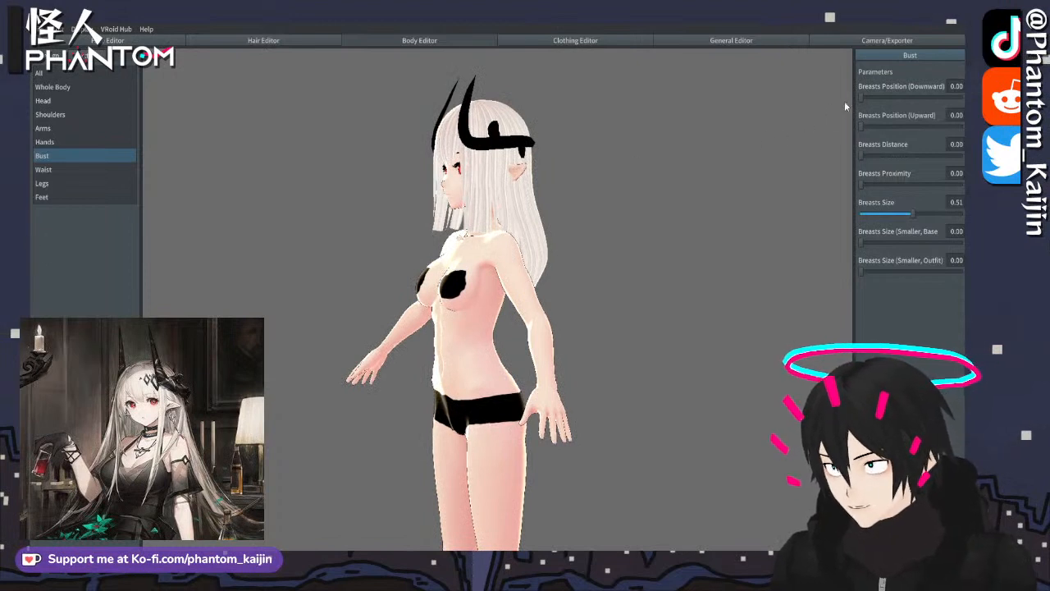
drag(865, 99, 892, 104)
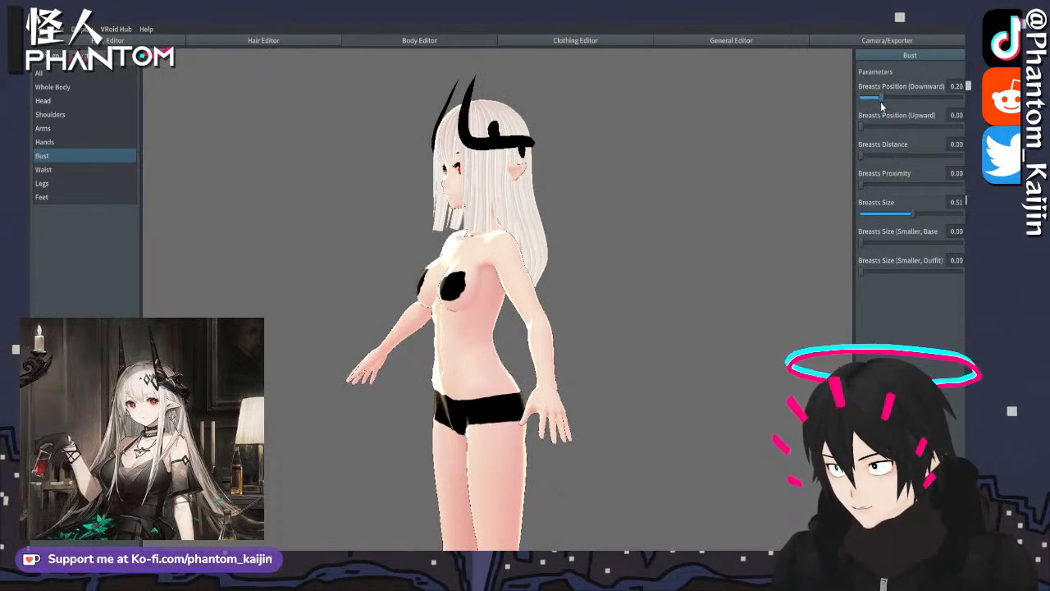
drag(913, 218, 922, 213)
drag(662, 219, 688, 220)
right_drag(690, 222, 702, 222)
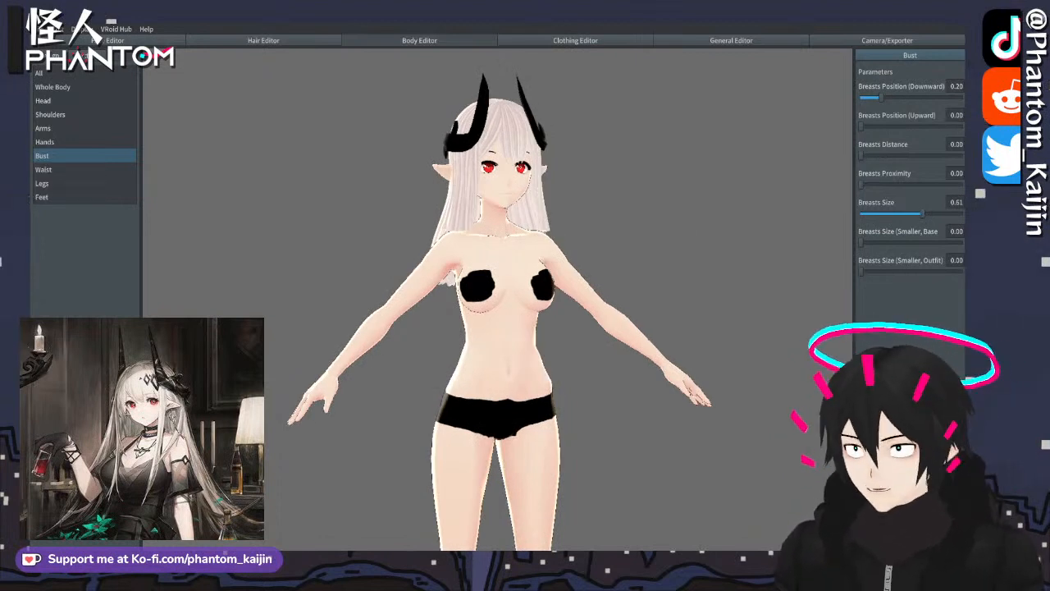
- Switch to editing clothing and apply the Dress preset to the character
click(575, 40)
click(115, 87)
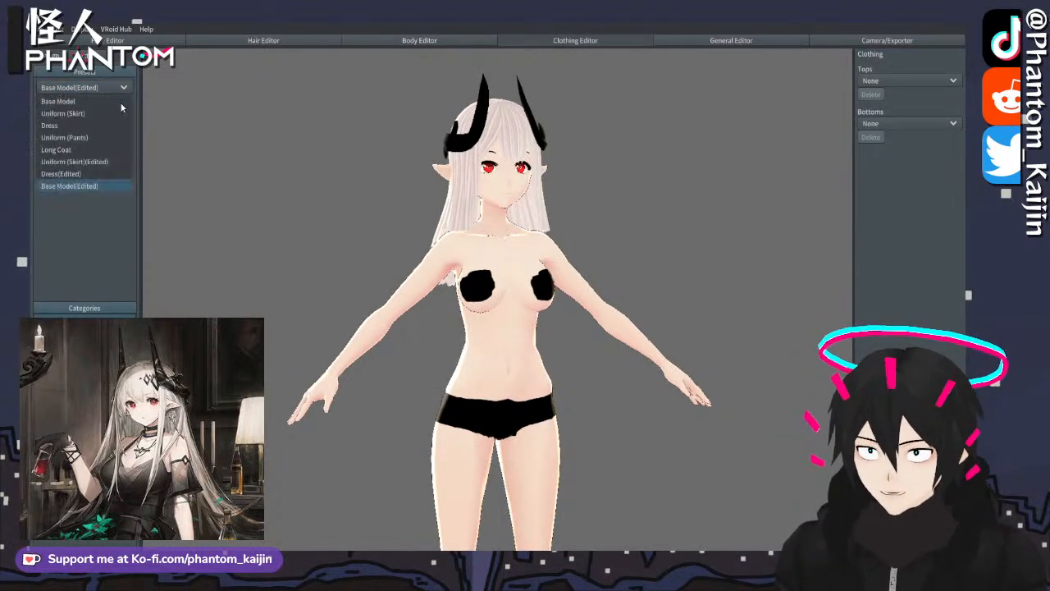
click(80, 126)
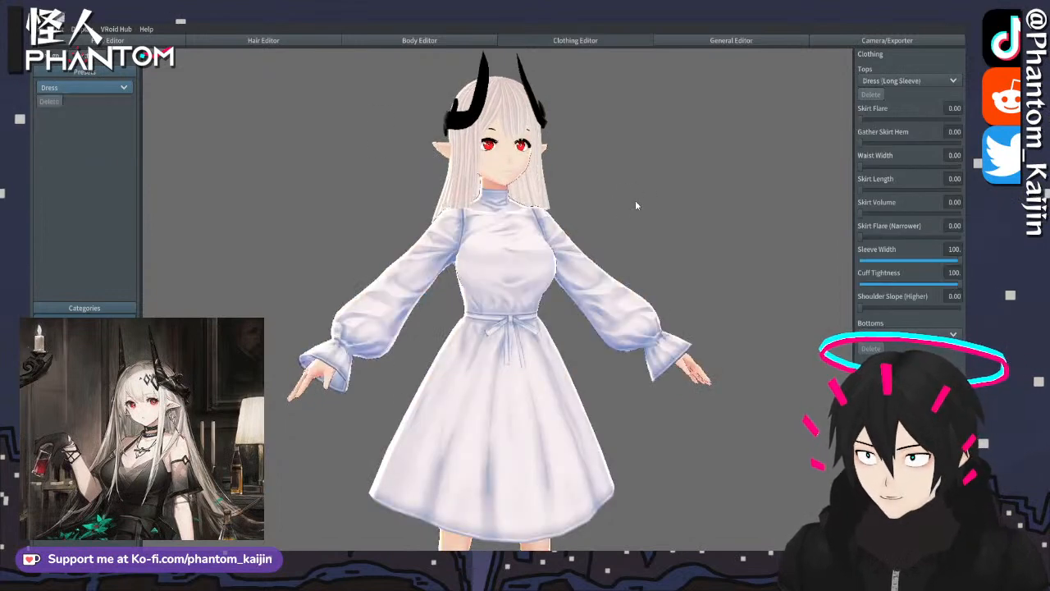
right_drag(635, 200, 139, 192)
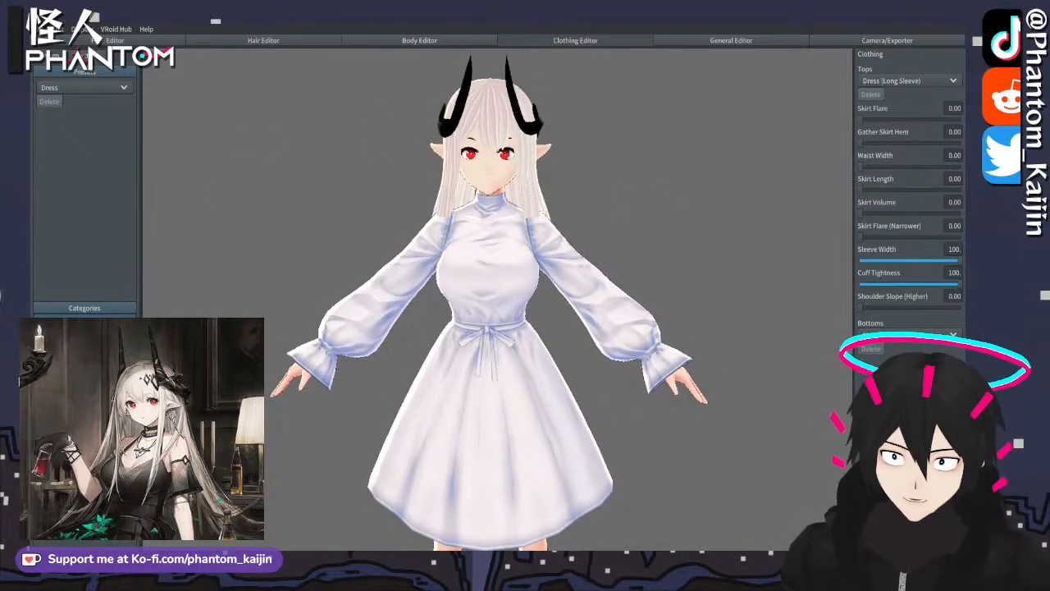
click(91, 89)
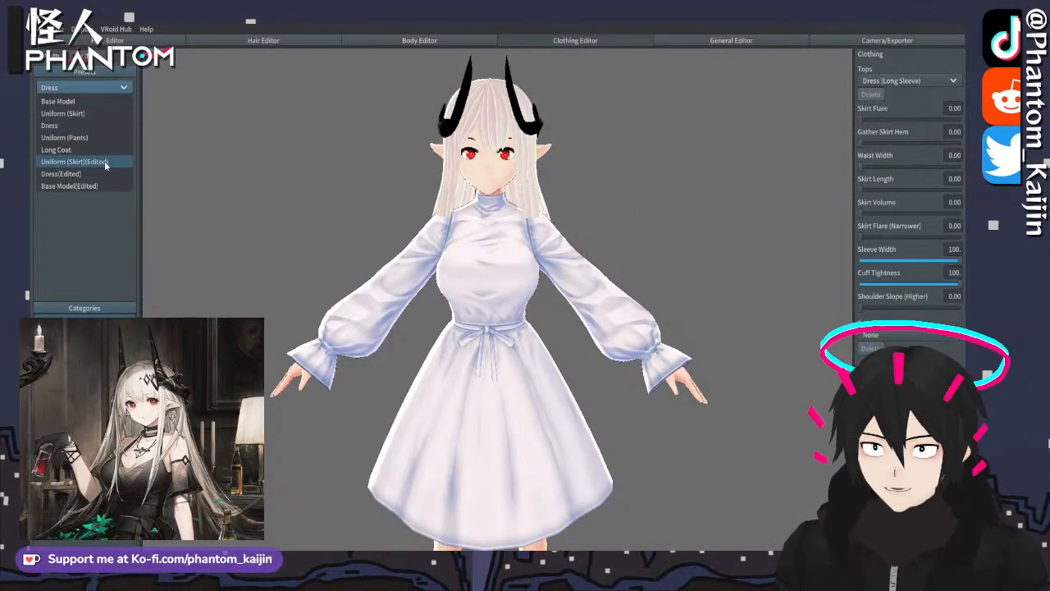
- Try the short-sleeve and long-sleeve Uniform Vest as the character's top
click(883, 82)
click(886, 81)
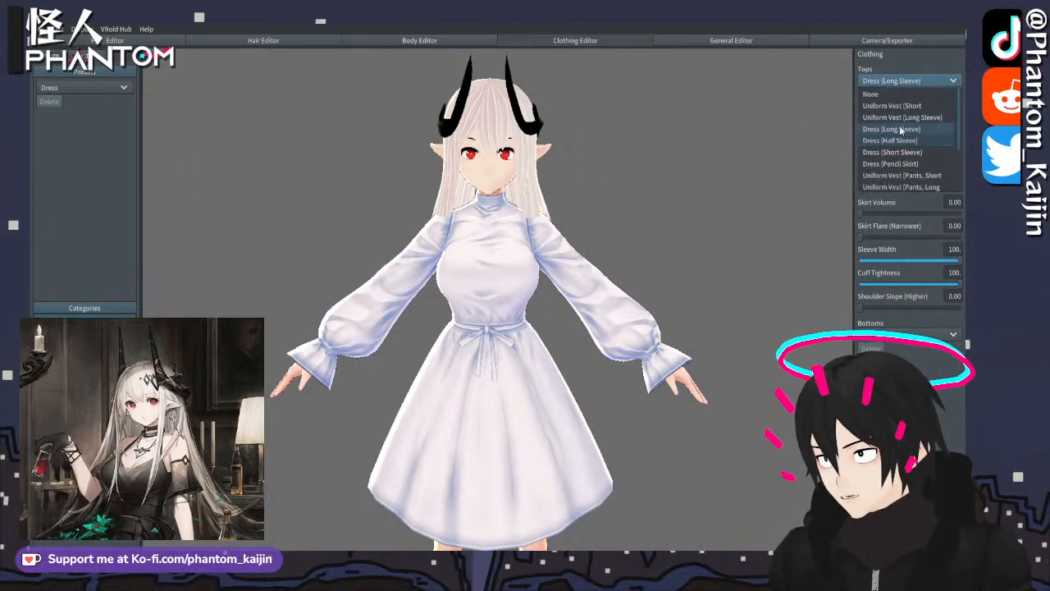
click(892, 106)
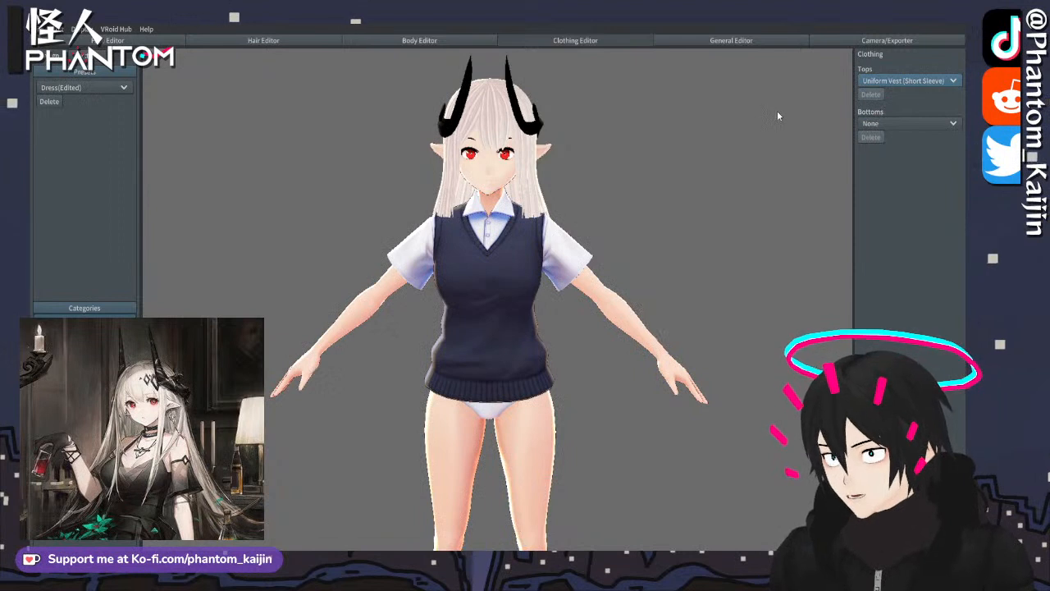
click(917, 81)
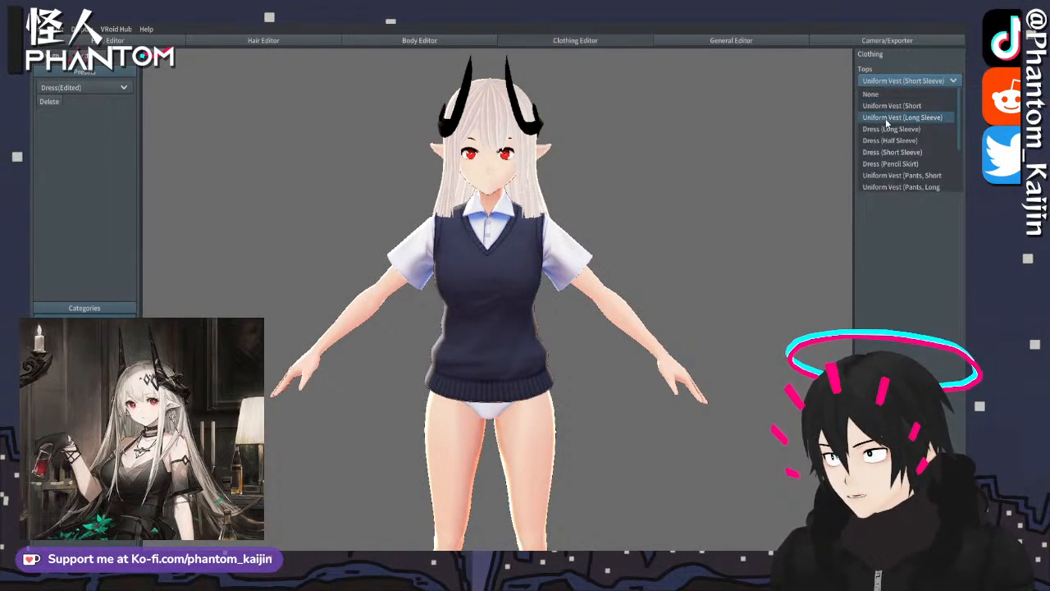
click(893, 108)
- Try the Dress (Long Sleeve) and the short-sleeve pants version of the Uniform Vest as the top
click(896, 81)
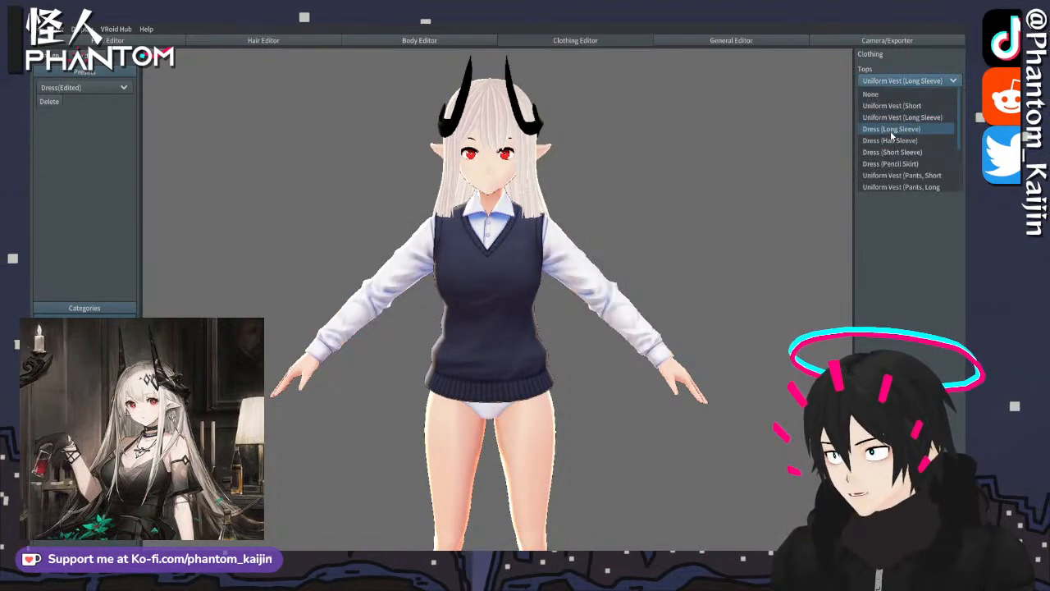
click(891, 129)
click(906, 80)
click(901, 175)
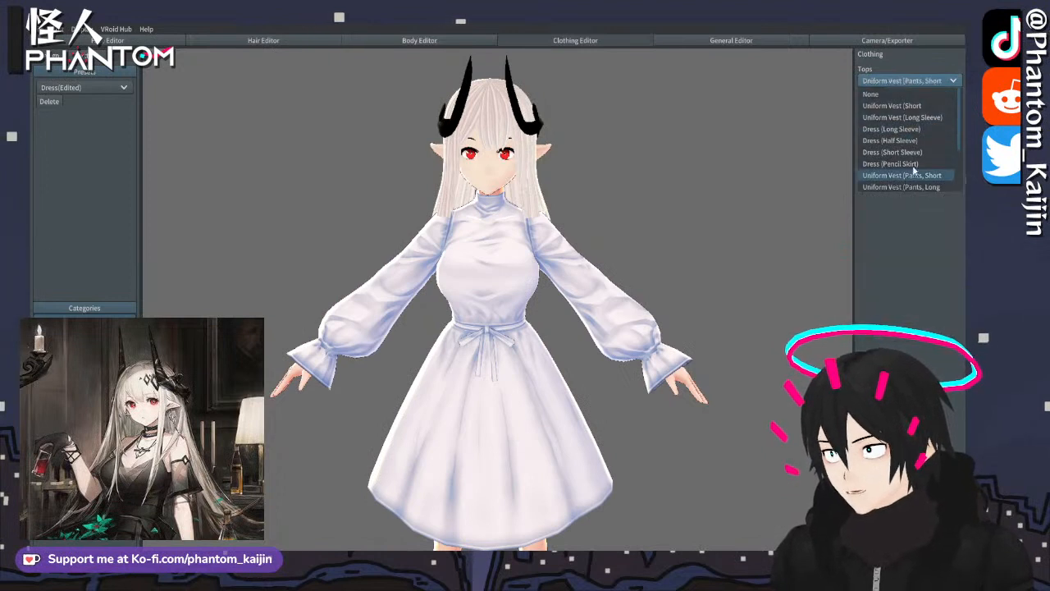
- Try the Hoodie and the T-Shirt as the character's top
click(899, 80)
scroll(908, 138, down, 3)
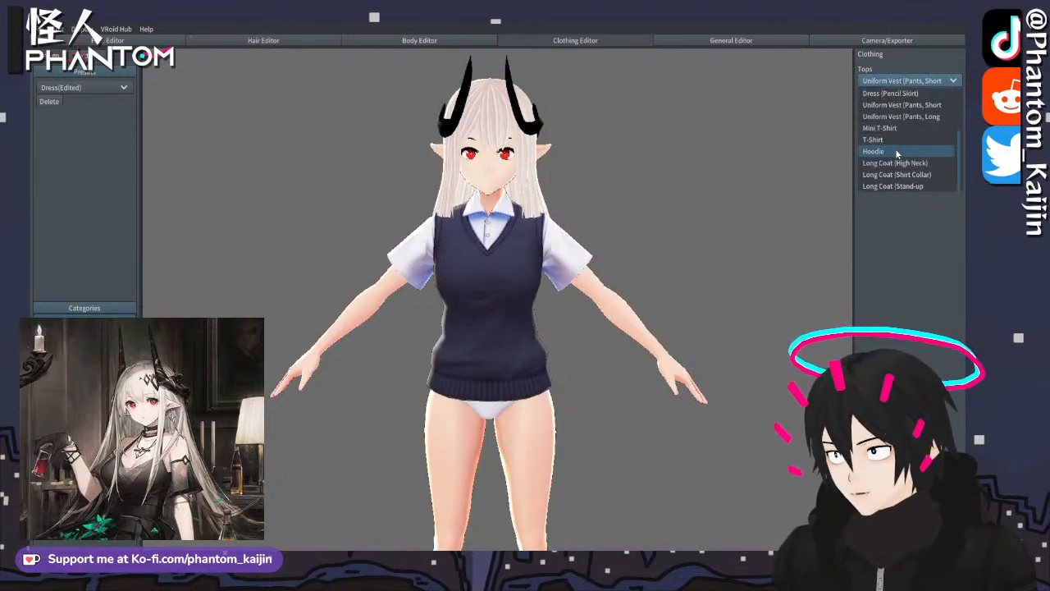
click(896, 149)
click(895, 81)
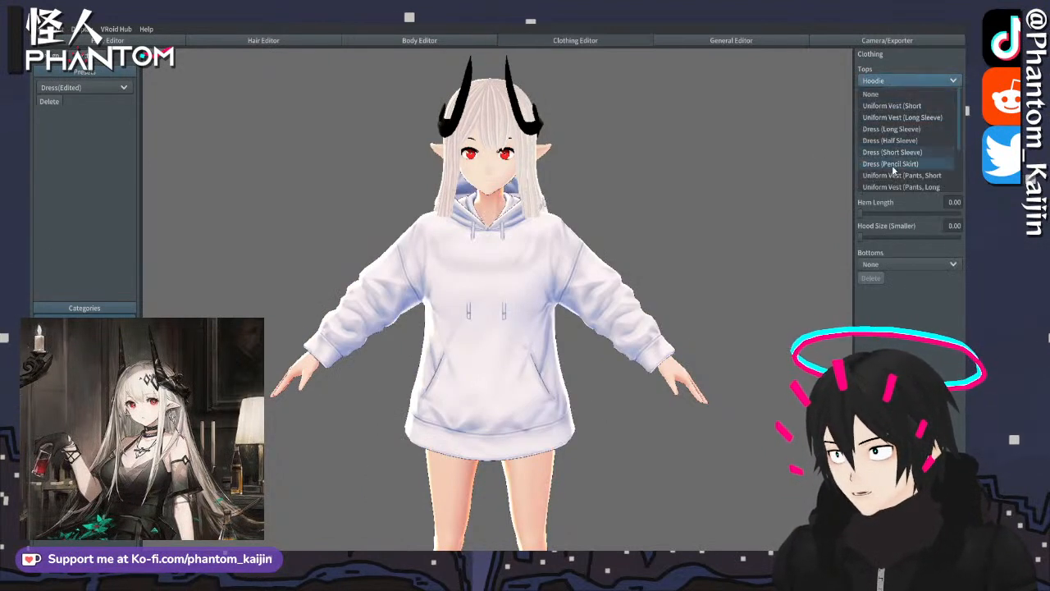
click(888, 141)
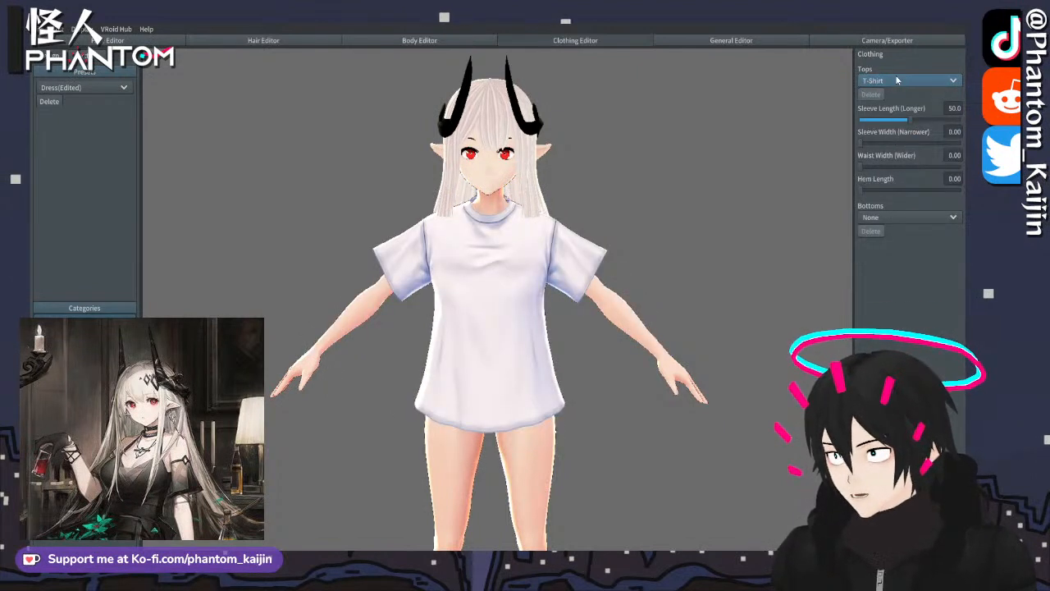
- Dress the character in the Mini T-Shirt top and the Pants bottoms, and check the outfit from an angle
click(897, 80)
click(894, 128)
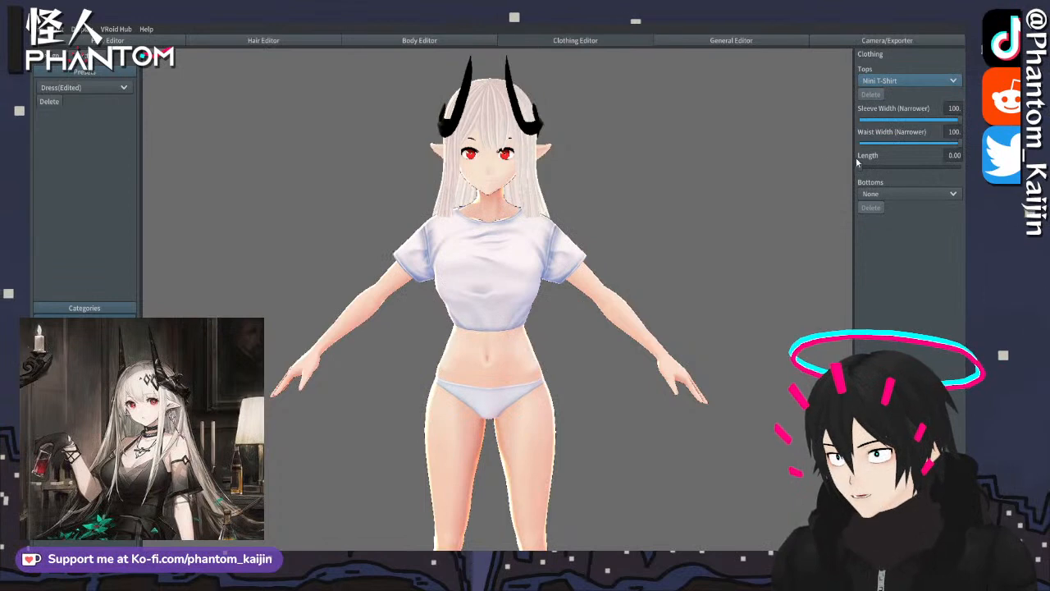
click(898, 192)
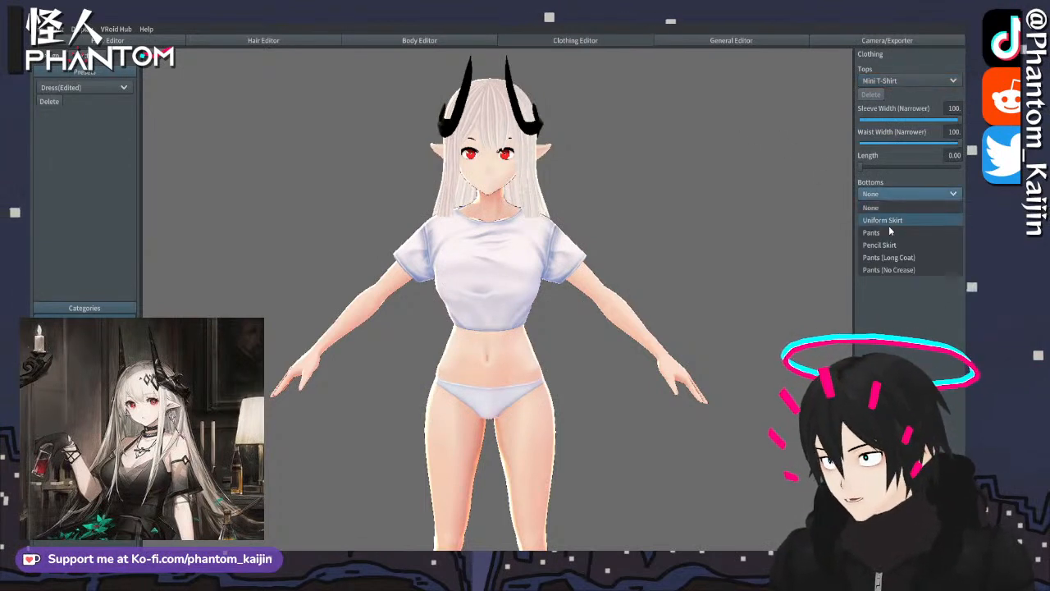
click(890, 233)
mouse_move(664, 169)
right_down()
mouse_move(715, 164)
mouse_move(603, 155)
mouse_move(697, 167)
mouse_move(671, 167)
right_up()
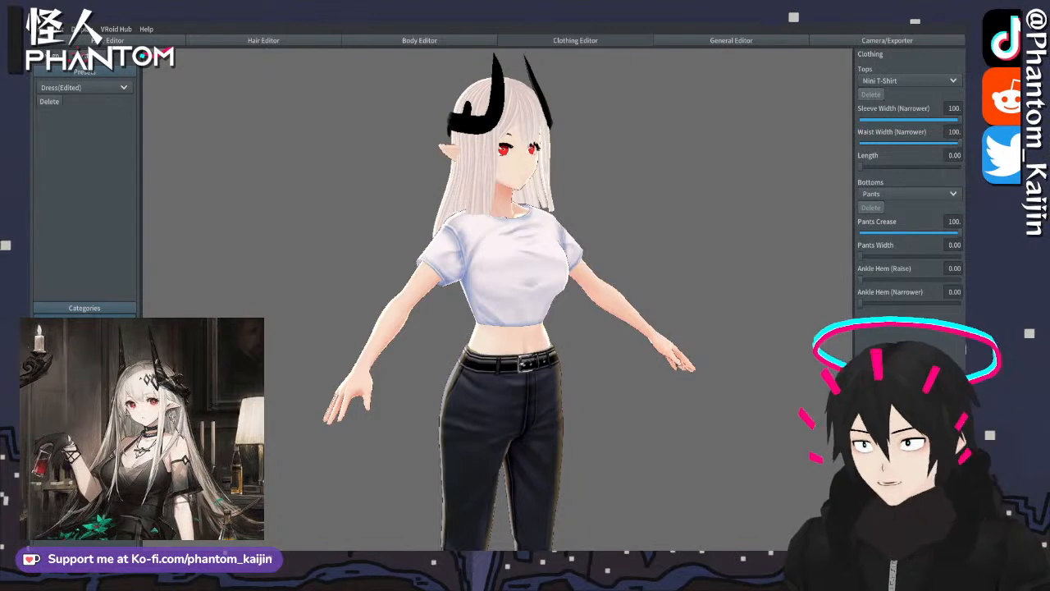
right_drag(812, 204, 731, 204)
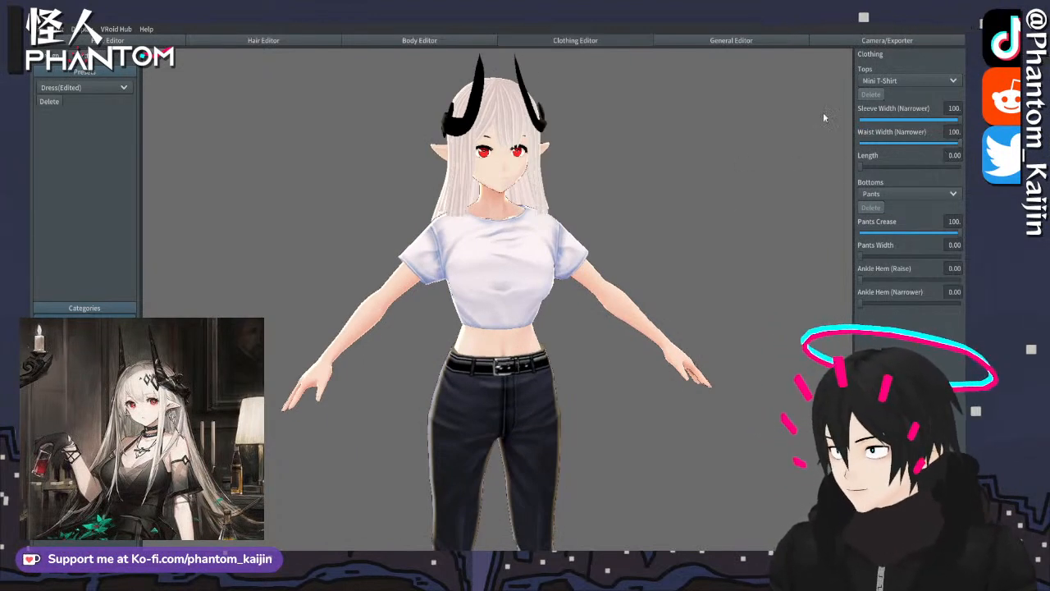
- Try the Long Coat tops with stand-up collar, shirt collar and high neck, and return to the Mini T-Shirt
click(907, 81)
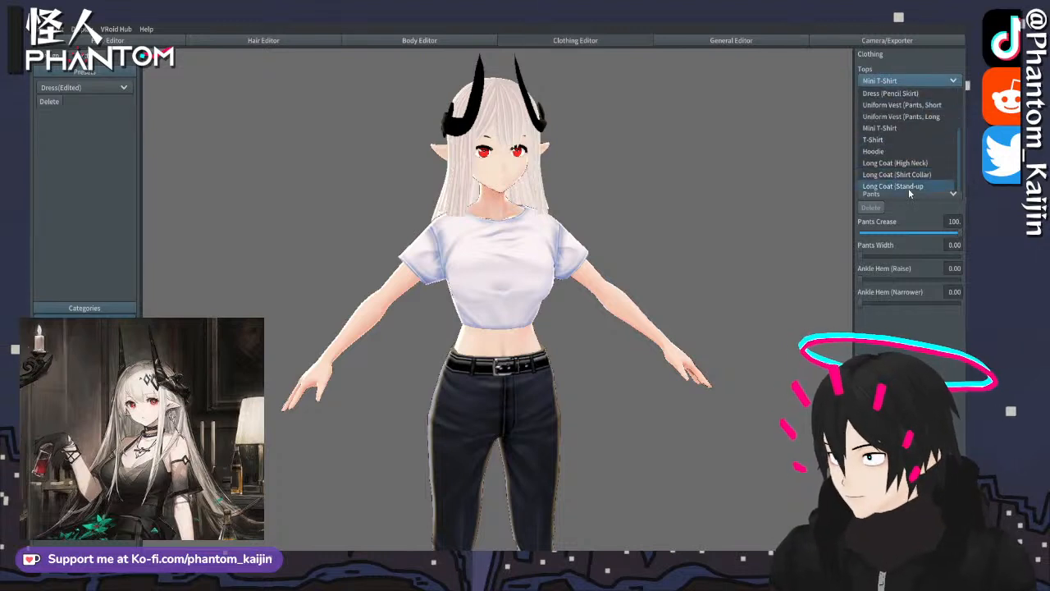
click(893, 185)
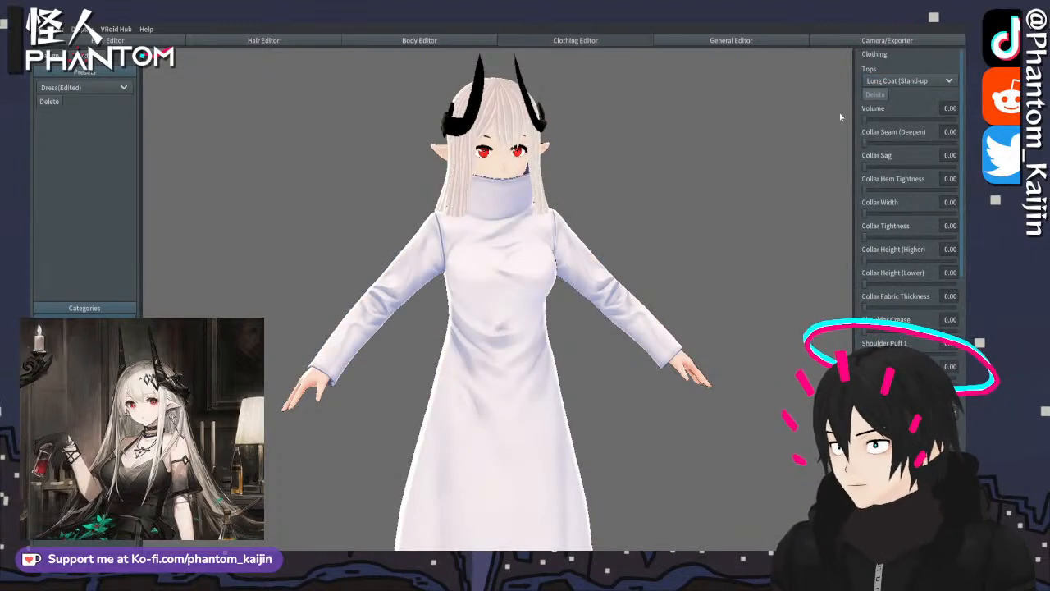
click(906, 80)
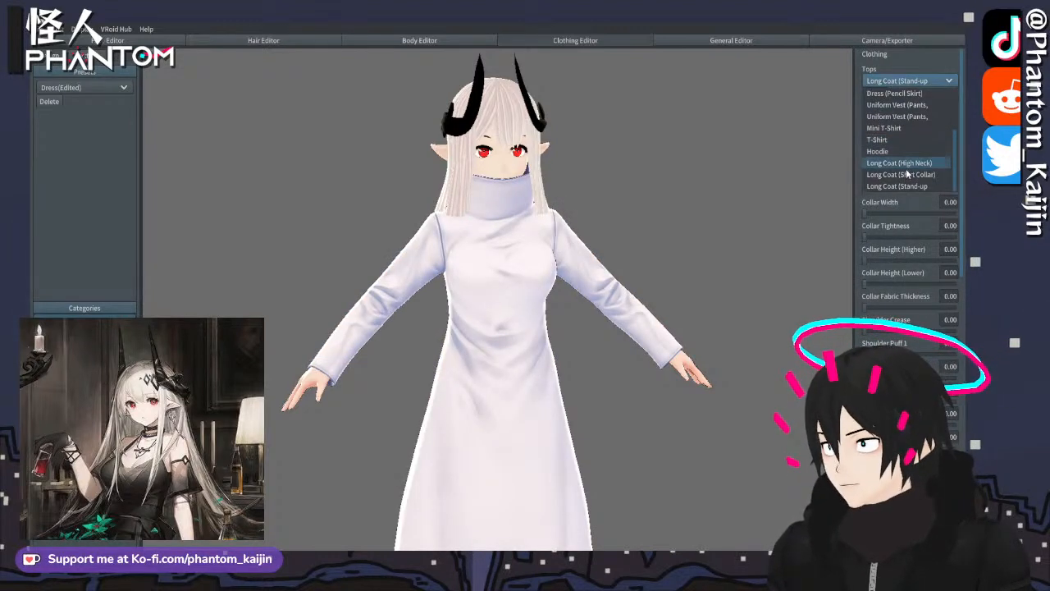
click(901, 174)
click(907, 80)
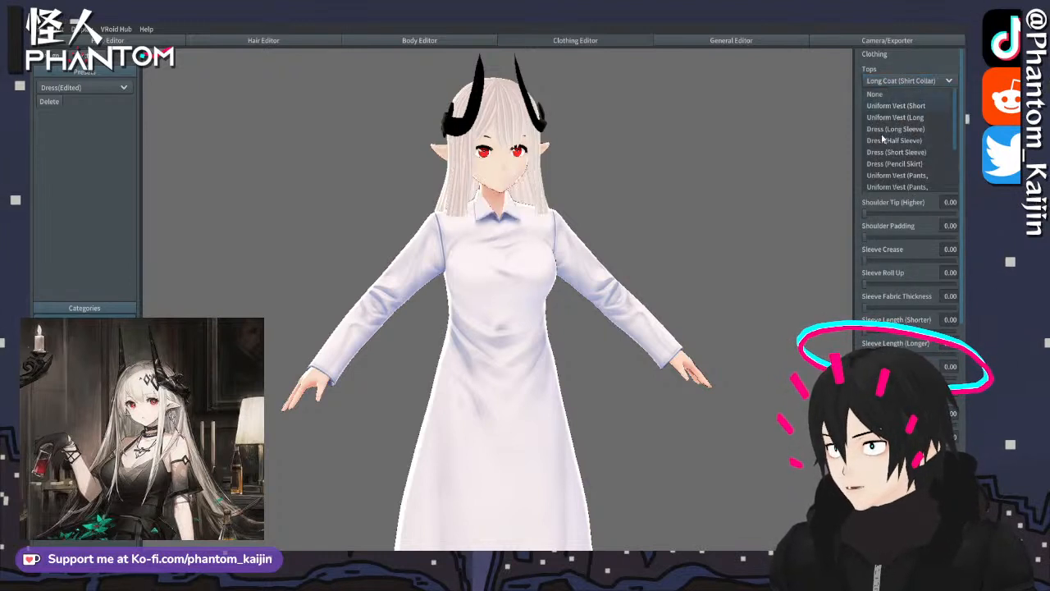
click(900, 163)
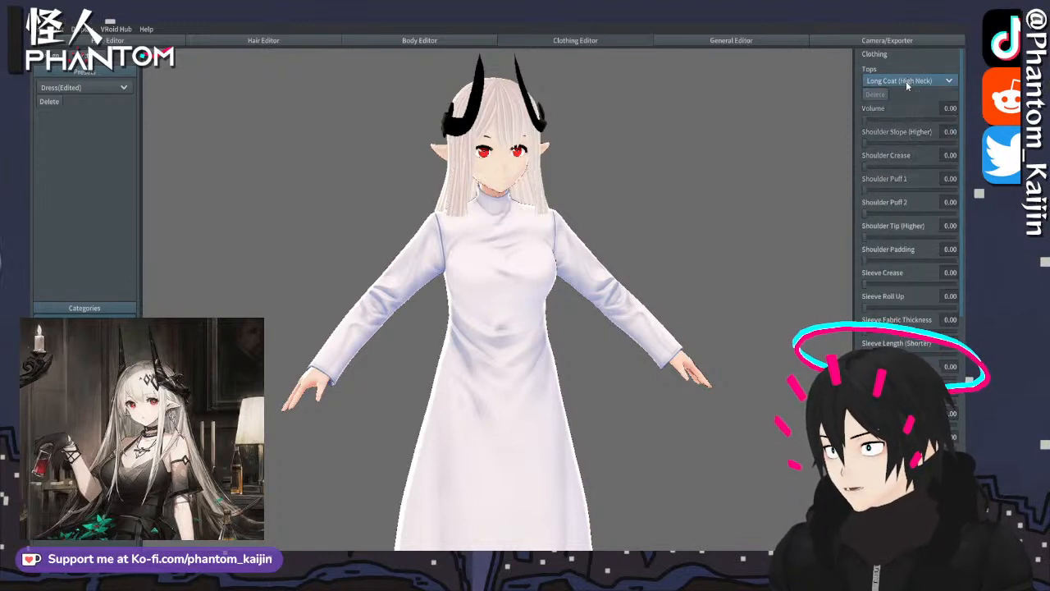
click(907, 81)
scroll(903, 154, up, 3)
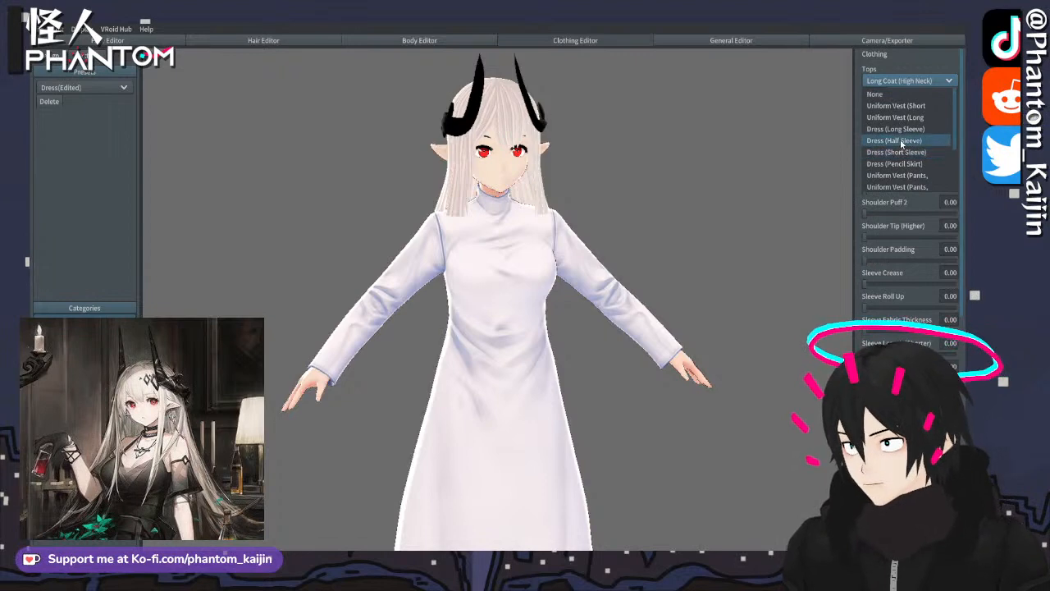
scroll(902, 140, down, 3)
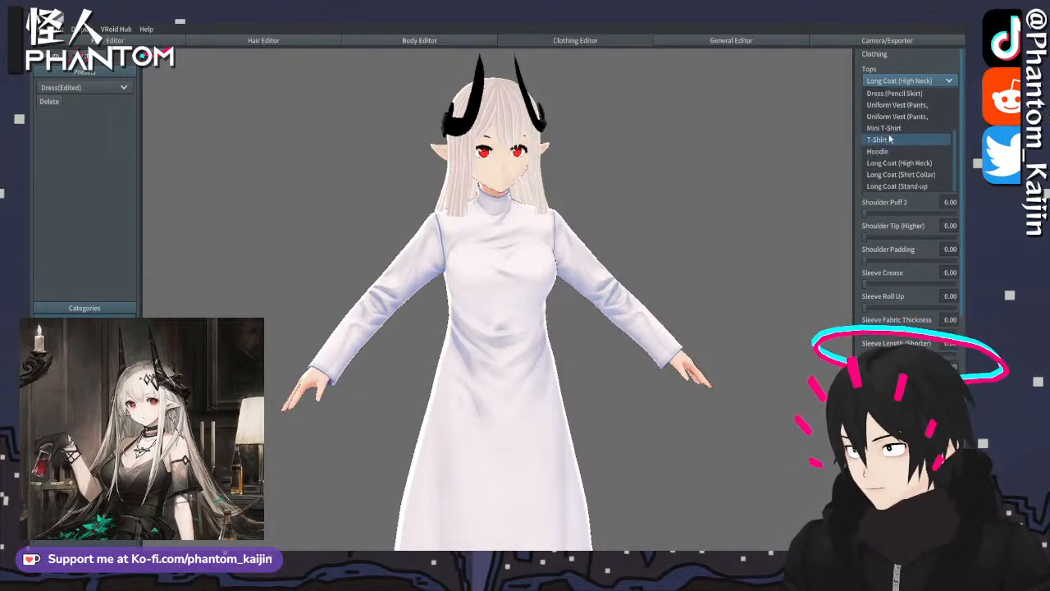
scroll(711, 150, down, 5)
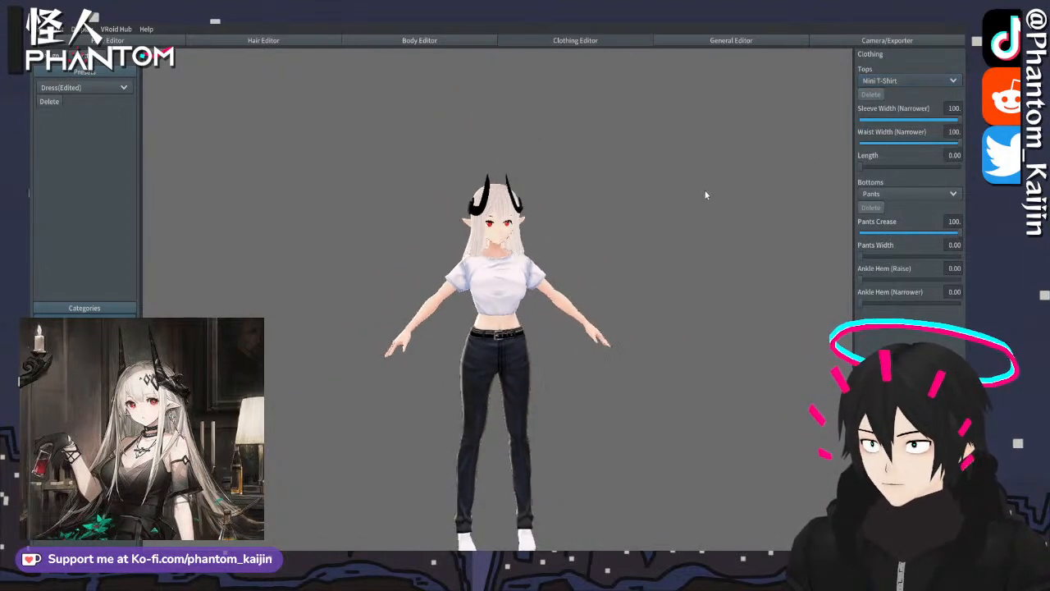
- Examine the dressed character as a whole and inspect the face and eyes up close from several angles
right_drag(706, 195, 676, 192)
scroll(677, 192, up, 6)
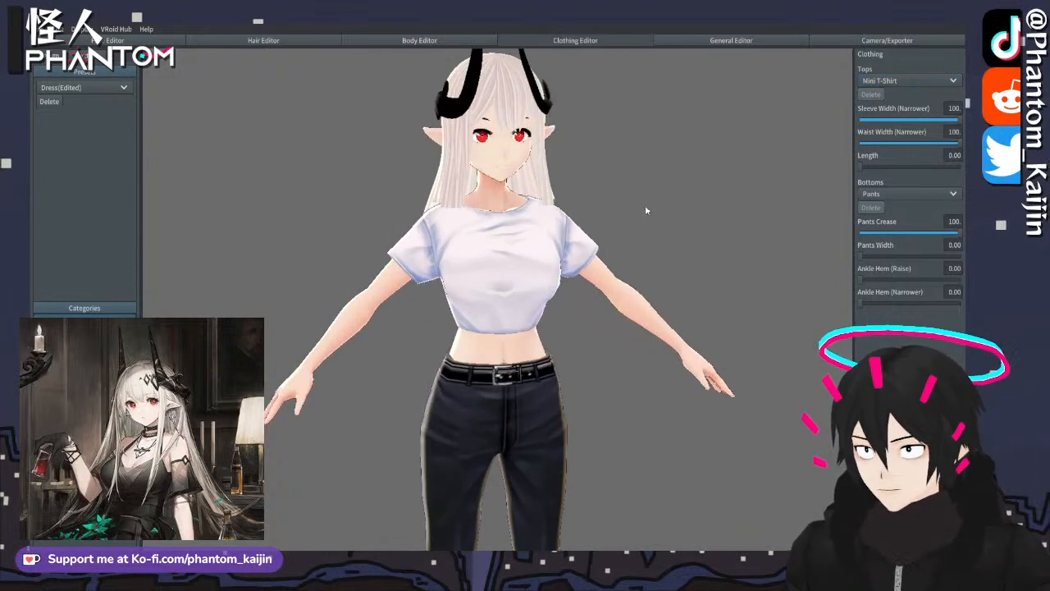
scroll(646, 207, up, 5)
middle_drag(646, 208, 644, 249)
scroll(631, 342, up, 4)
mouse_move(628, 350)
middle_down()
mouse_move(626, 314)
mouse_move(621, 342)
middle_up()
scroll(621, 342, down, 4)
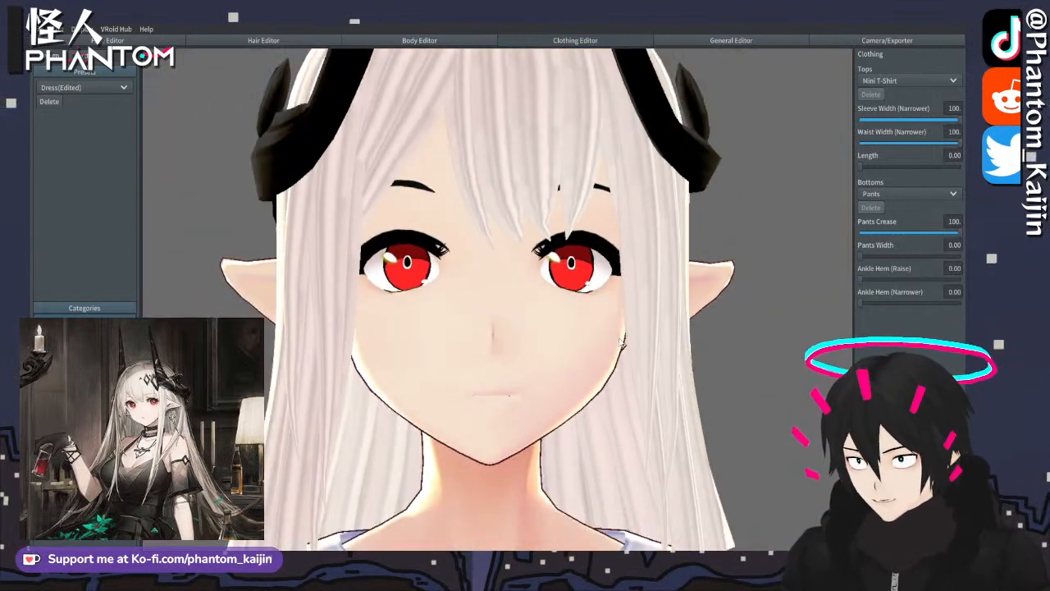
scroll(621, 342, up, 4)
right_drag(549, 469, 566, 476)
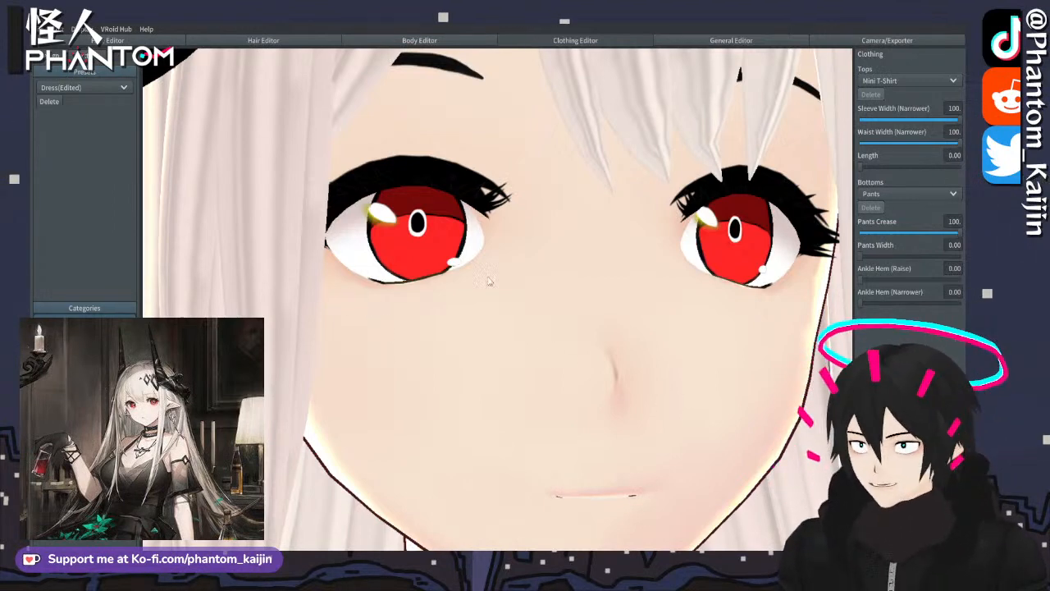
scroll(368, 115, down, 5)
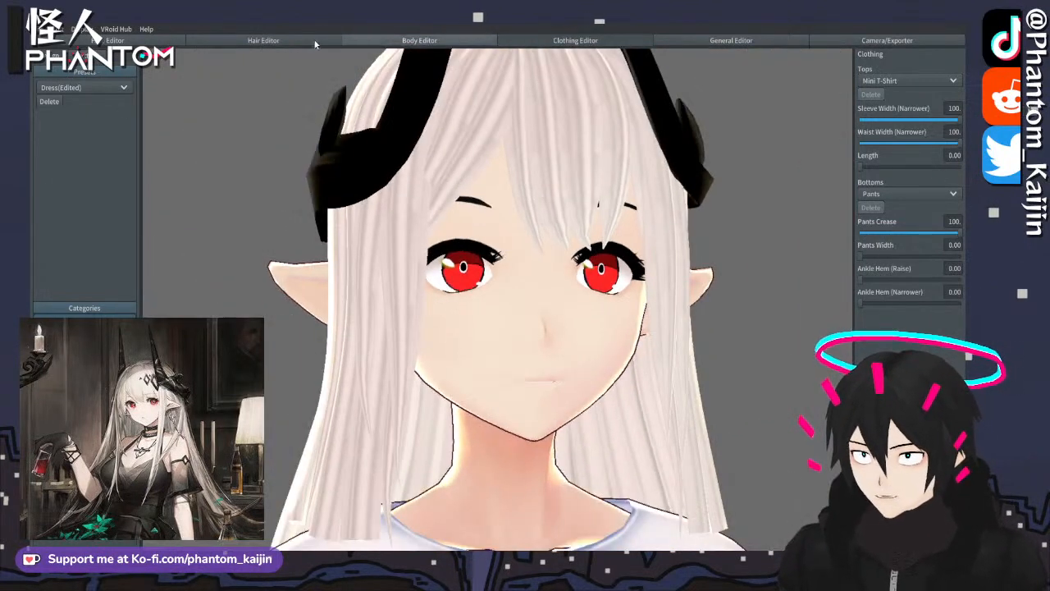
- Open the face textures, select the layer of the spiky lash strands in the eyeline group and enlarge its texture view
click(115, 41)
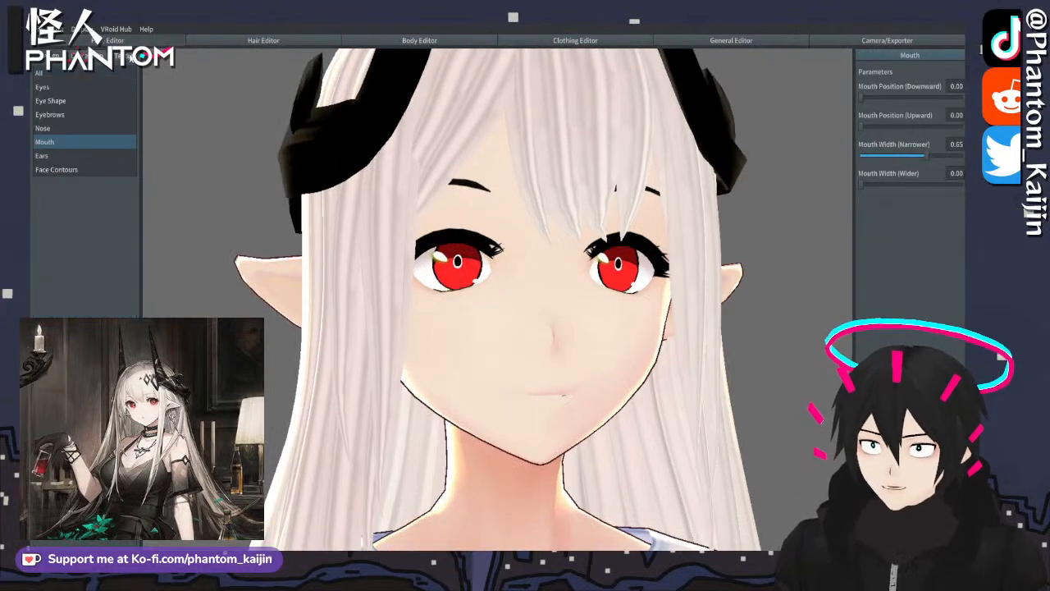
click(124, 55)
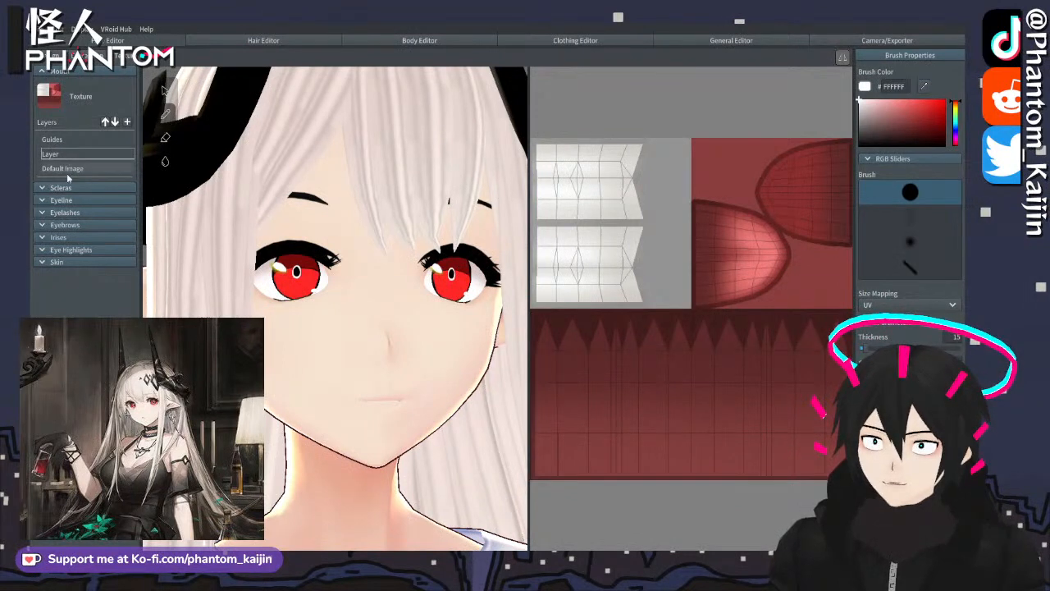
click(59, 188)
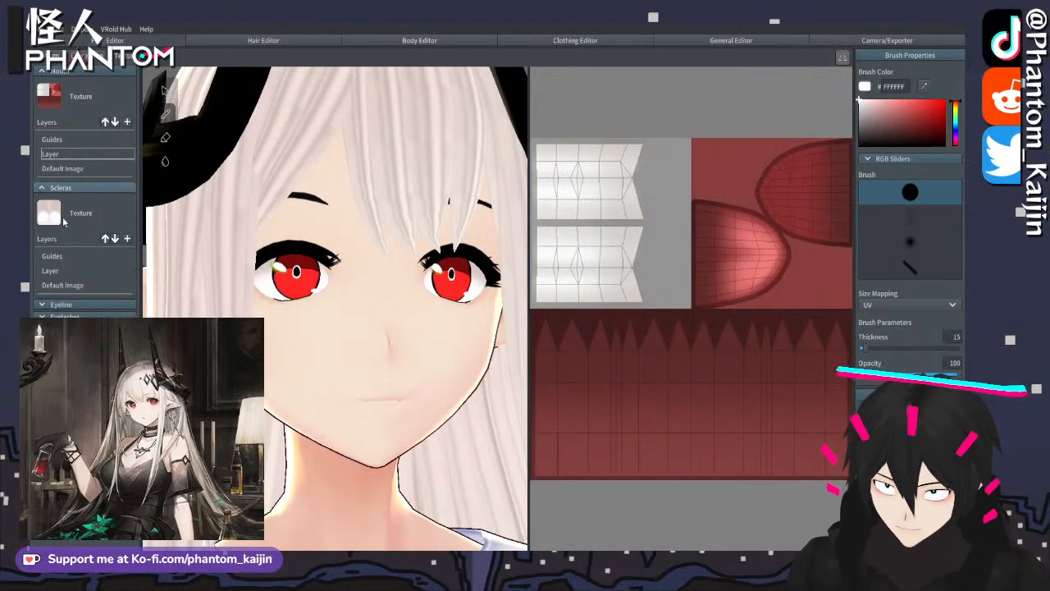
click(43, 188)
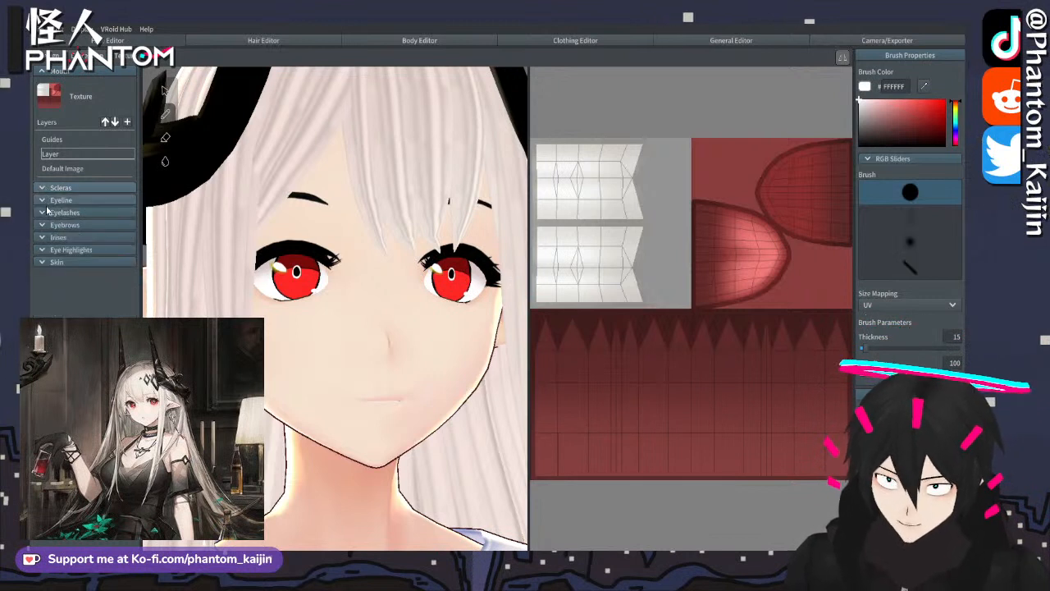
click(50, 199)
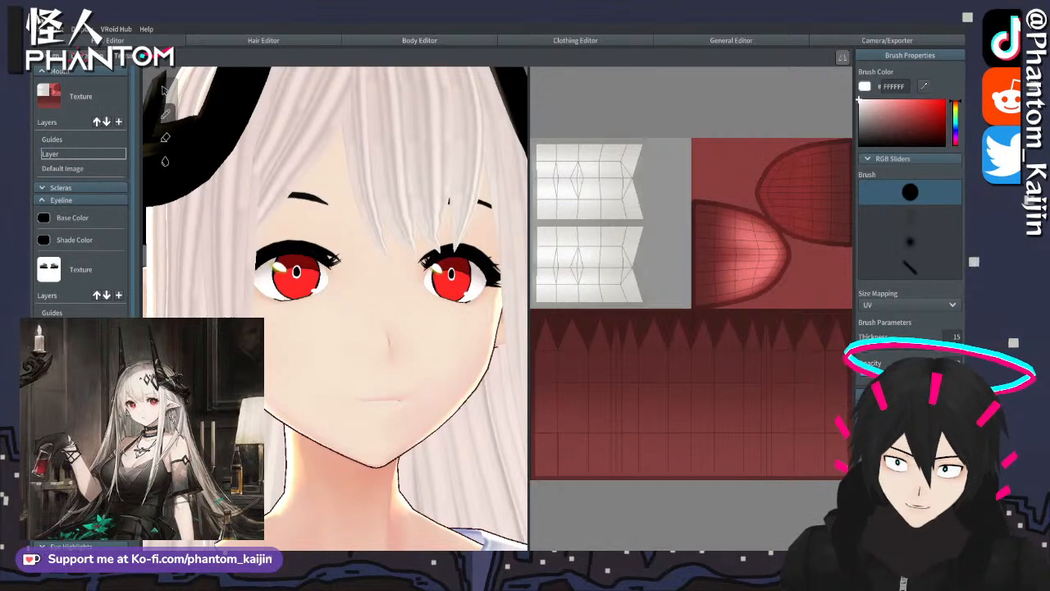
click(82, 327)
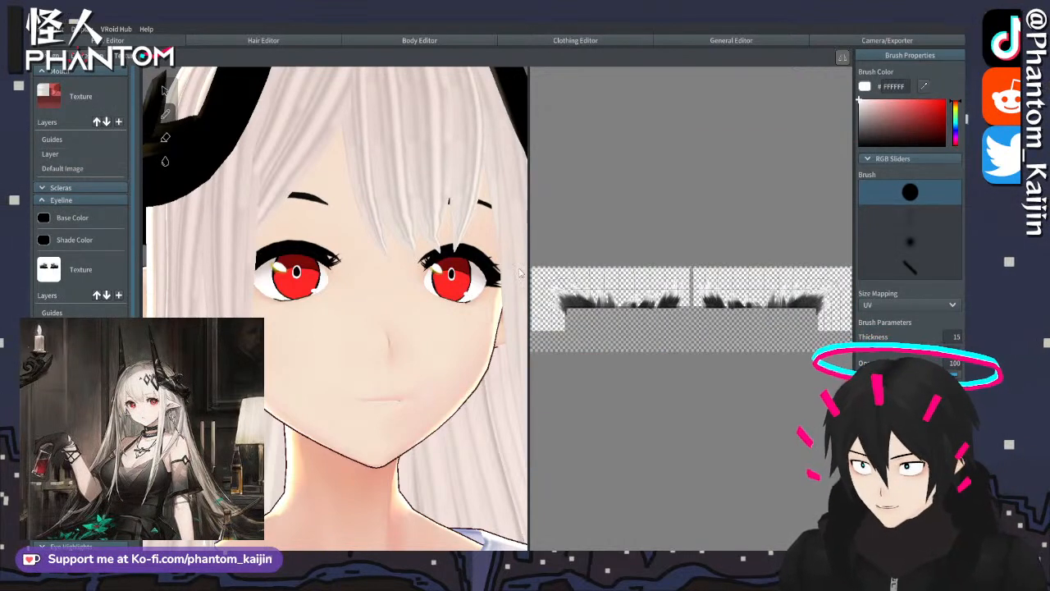
drag(530, 295, 369, 295)
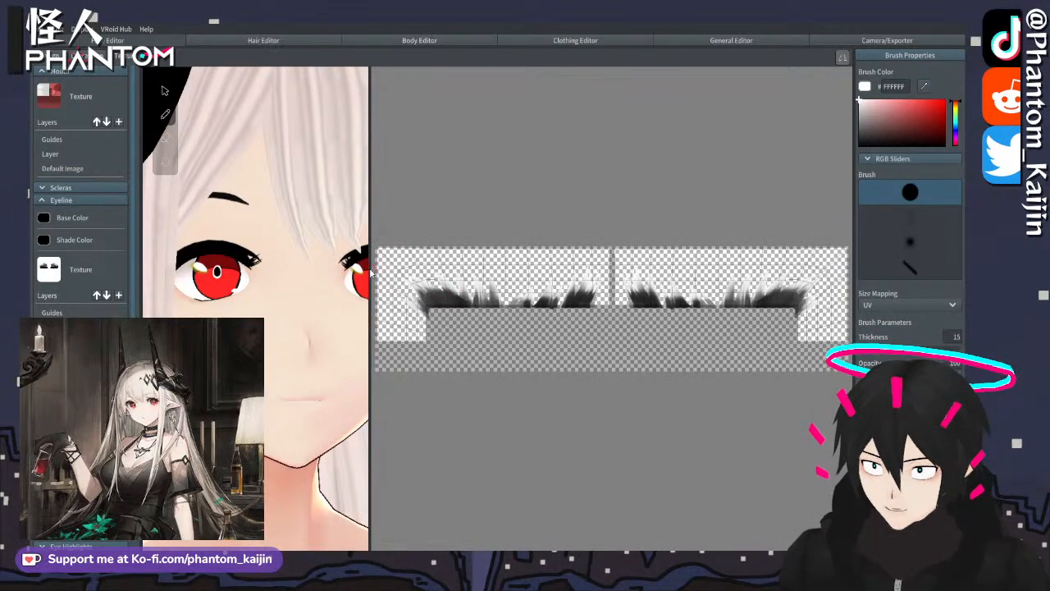
drag(371, 275, 164, 304)
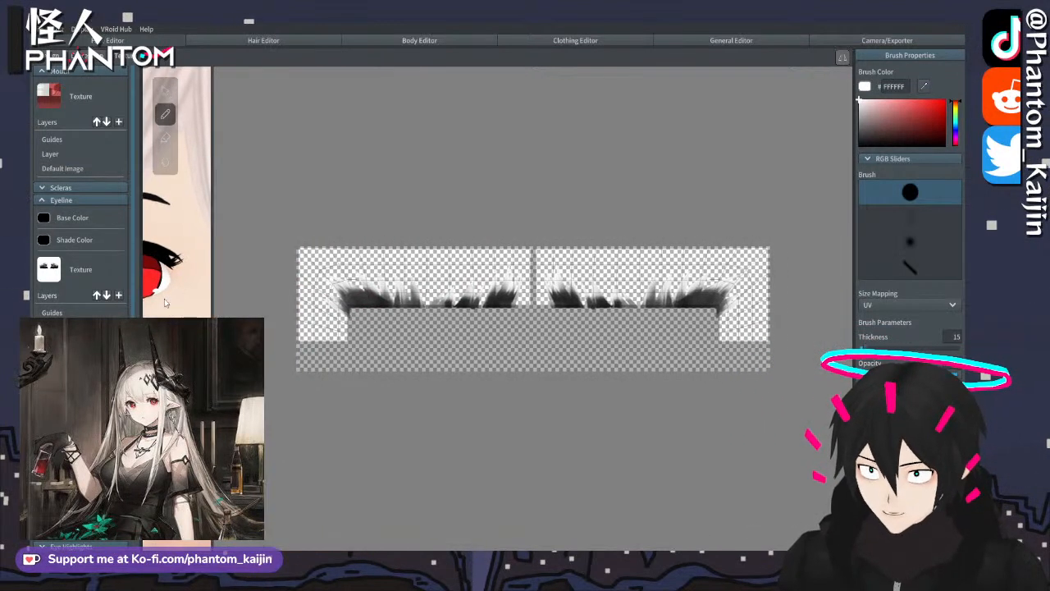
scroll(284, 278, up, 4)
scroll(335, 272, down, 3)
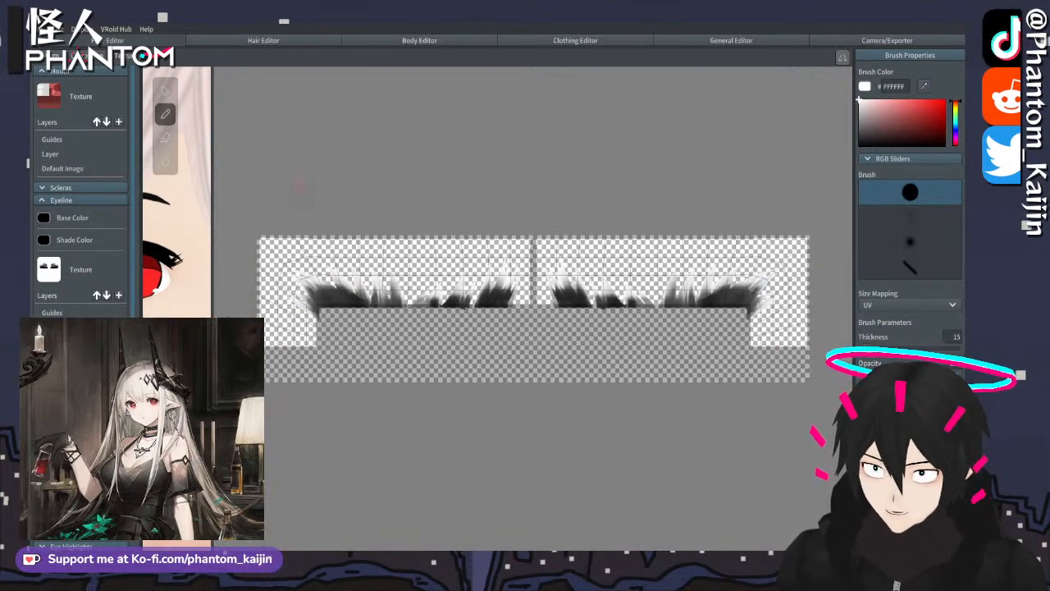
- Try trimming the lash spikes at the inner eye corners with the Eraser, and undo the trimming
click(165, 137)
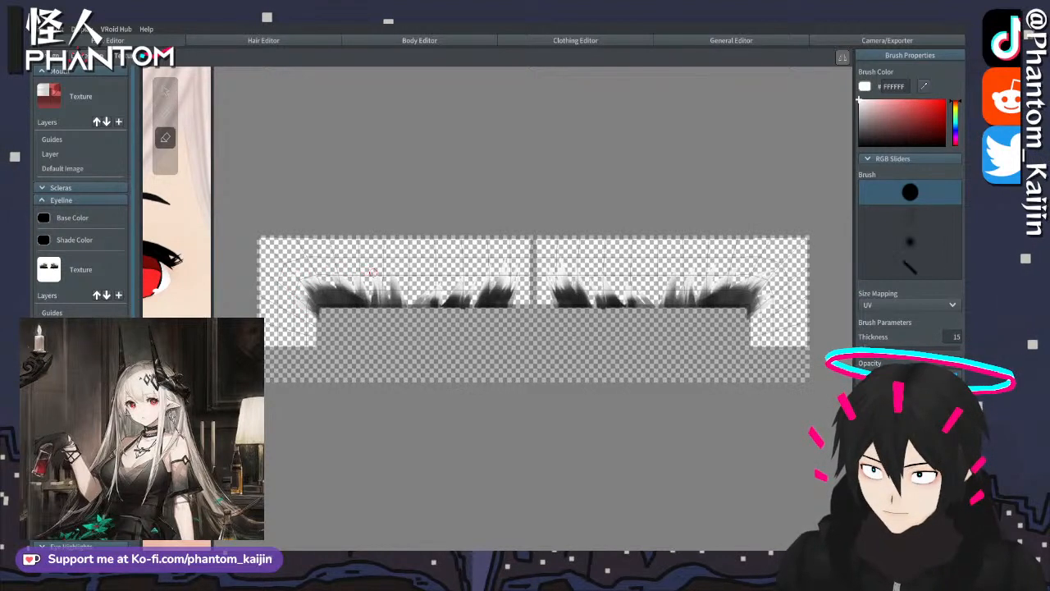
scroll(177, 282, down, 3)
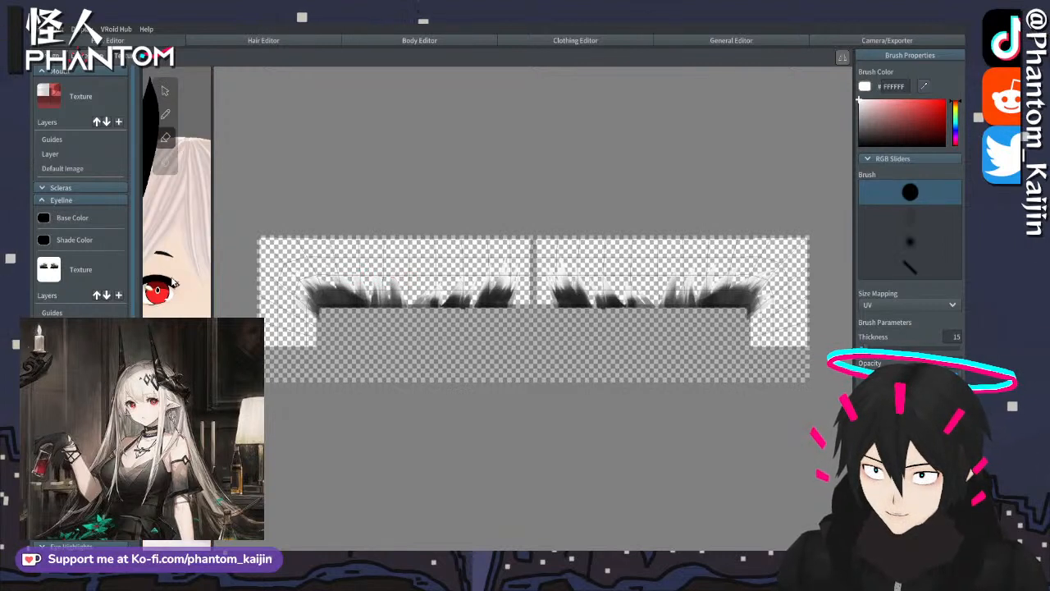
mouse_move(177, 282)
middle_down()
mouse_move(171, 287)
mouse_move(193, 276)
middle_up()
scroll(189, 279, up, 5)
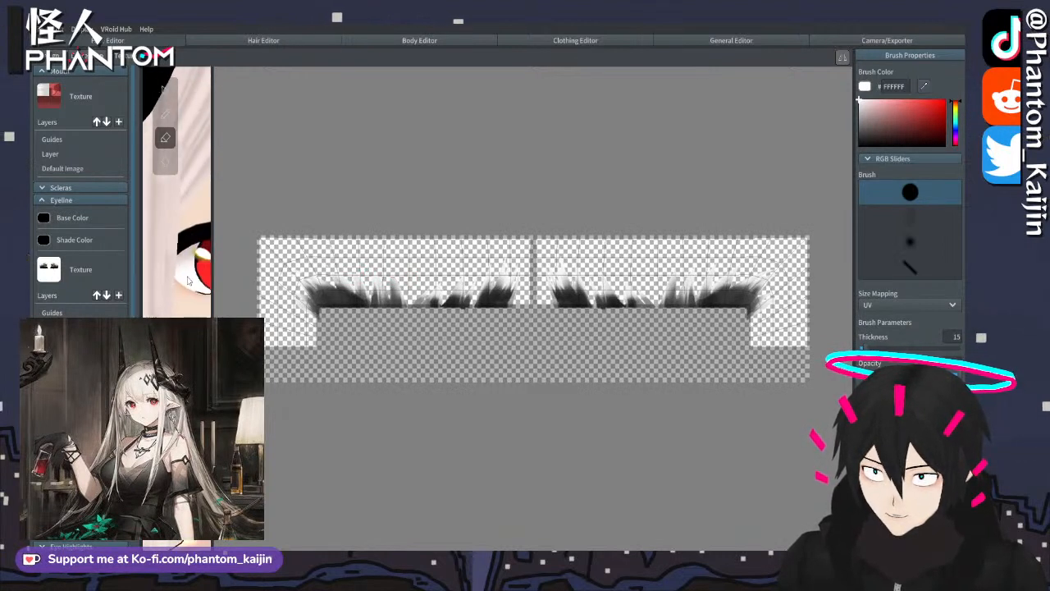
scroll(183, 281, down, 4)
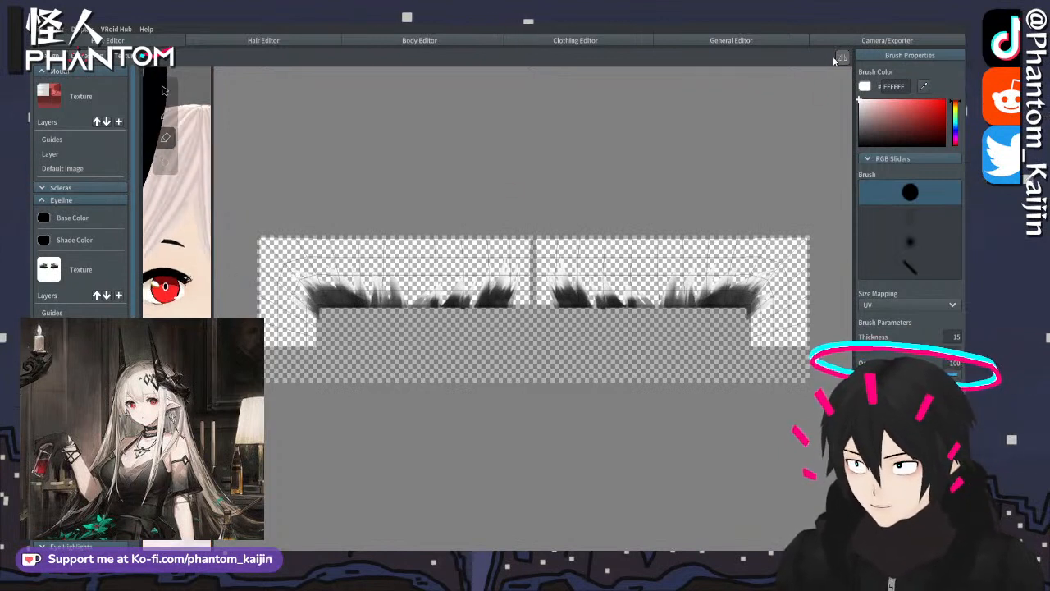
scroll(193, 289, up, 2)
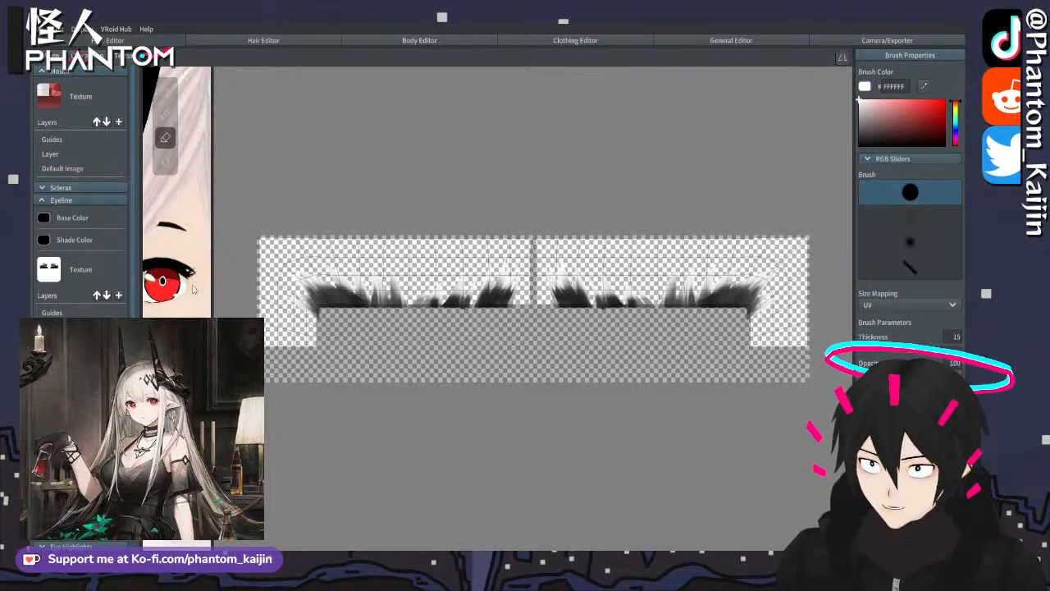
scroll(194, 288, up, 5)
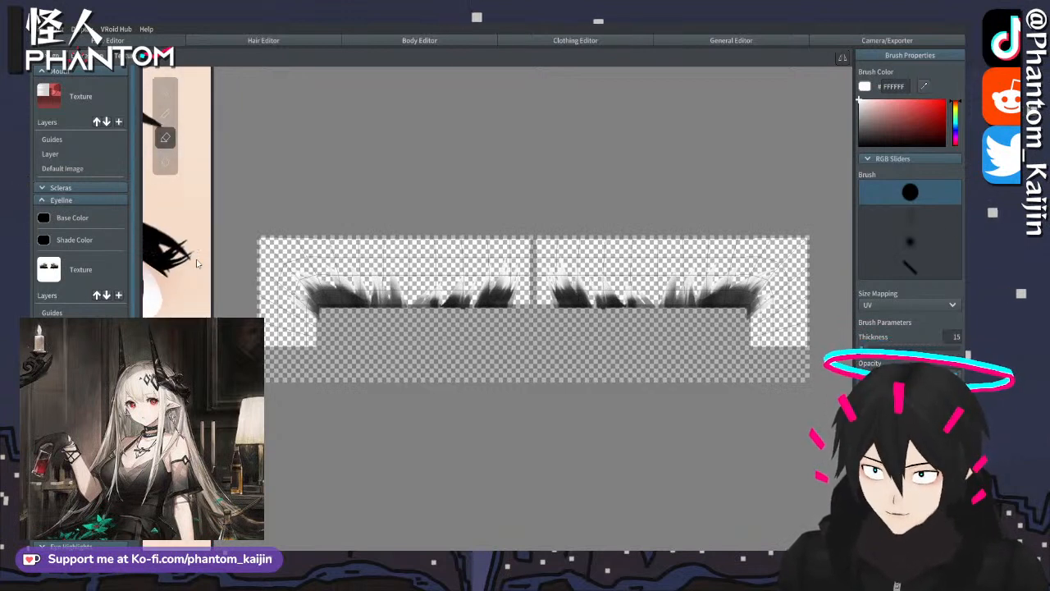
middle_drag(197, 262, 188, 265)
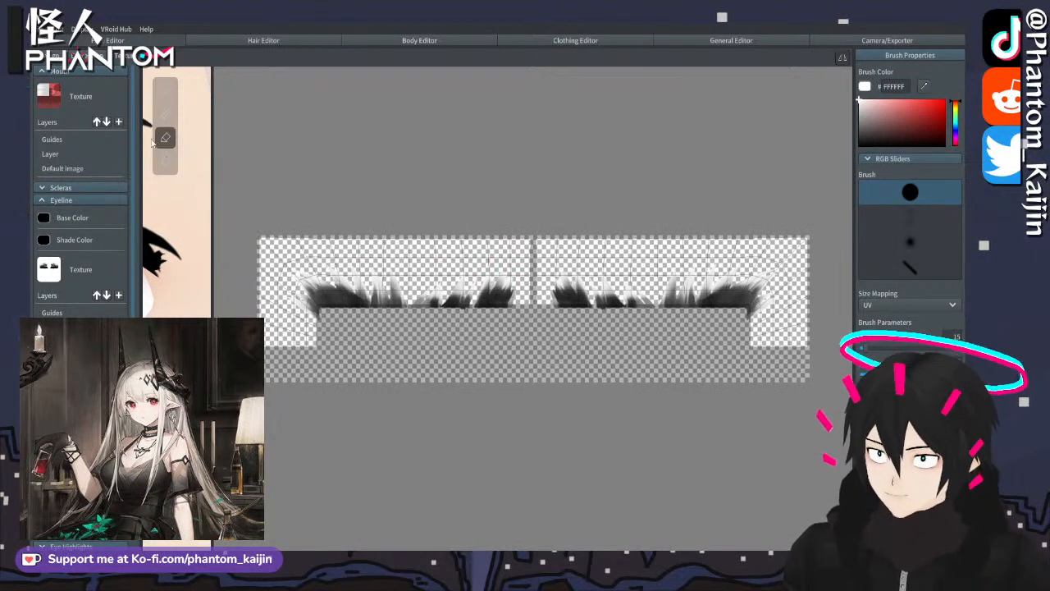
scroll(476, 254, up, 3)
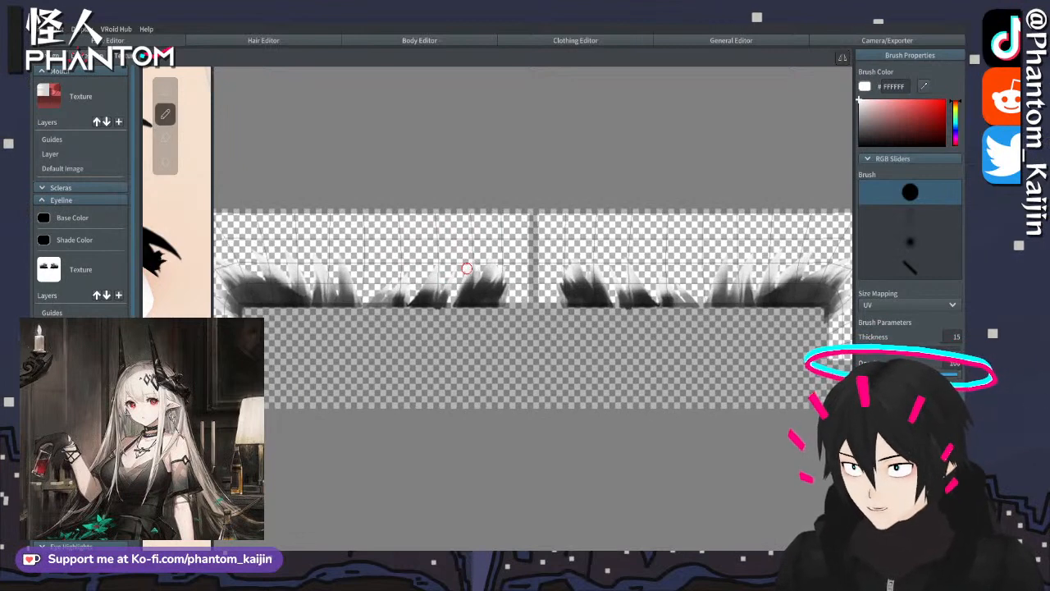
scroll(478, 255, up, 2)
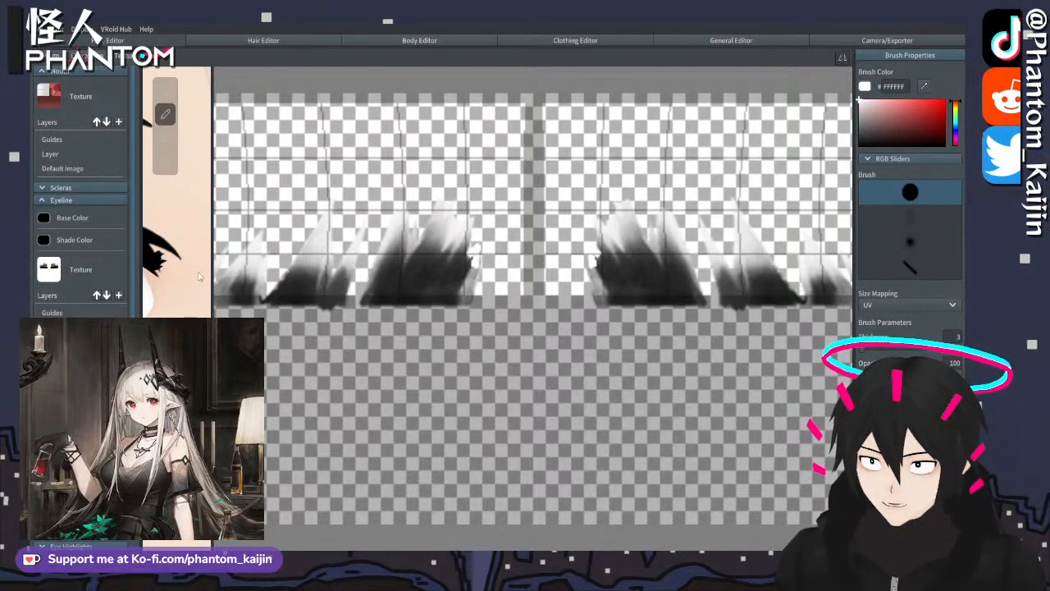
key(ctrl+z)
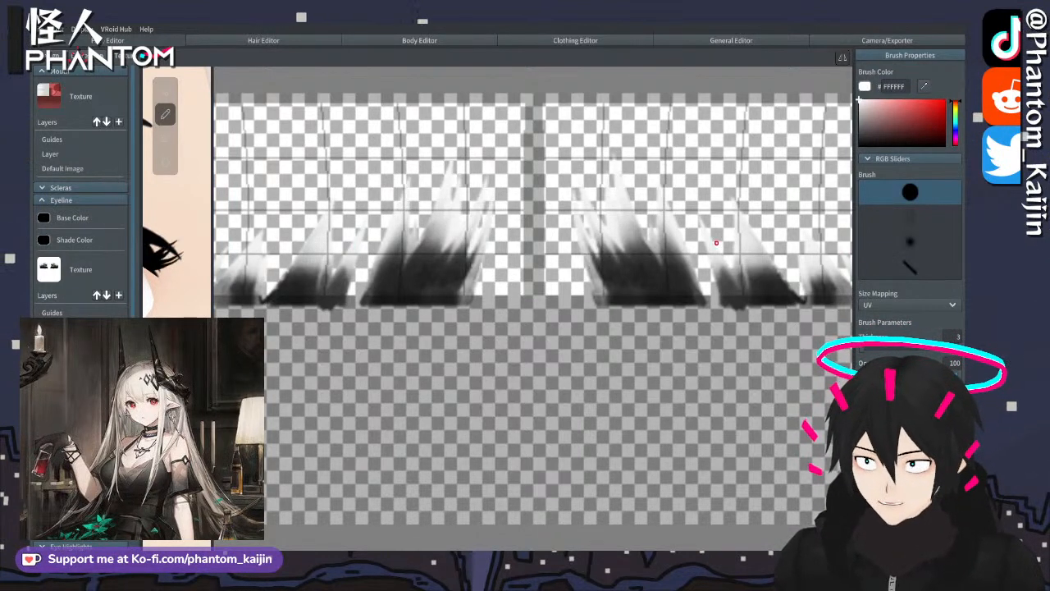
- Erase the lash tufts at the inner eye corners on both halves of the texture with the Eraser at thickness 8
key(e)
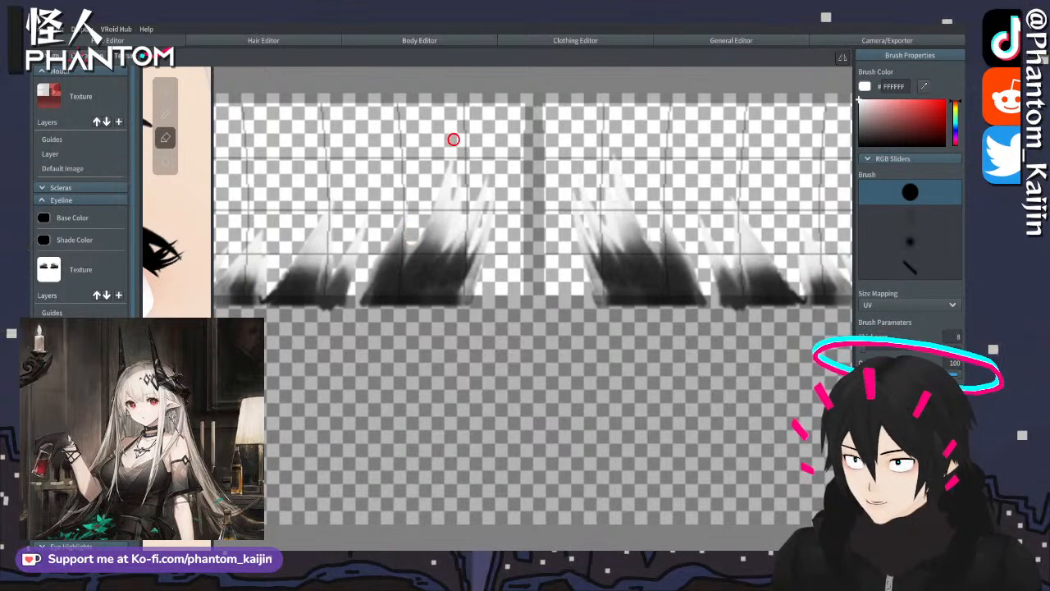
drag(456, 141, 439, 203)
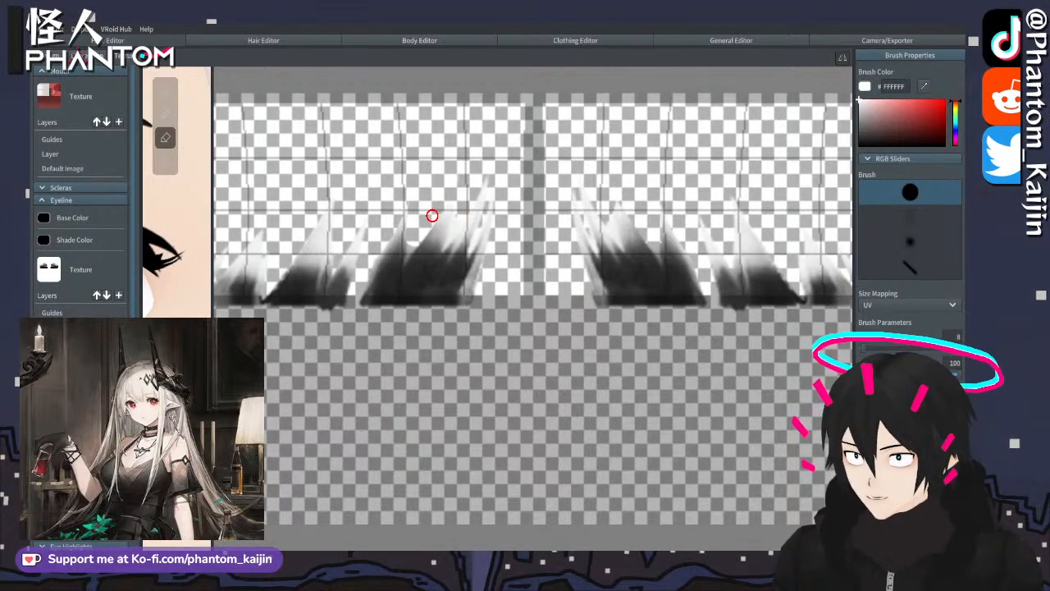
mouse_move(490, 164)
mouse_down()
mouse_move(463, 226)
mouse_move(485, 188)
mouse_move(479, 238)
mouse_move(495, 197)
mouse_move(485, 262)
mouse_up()
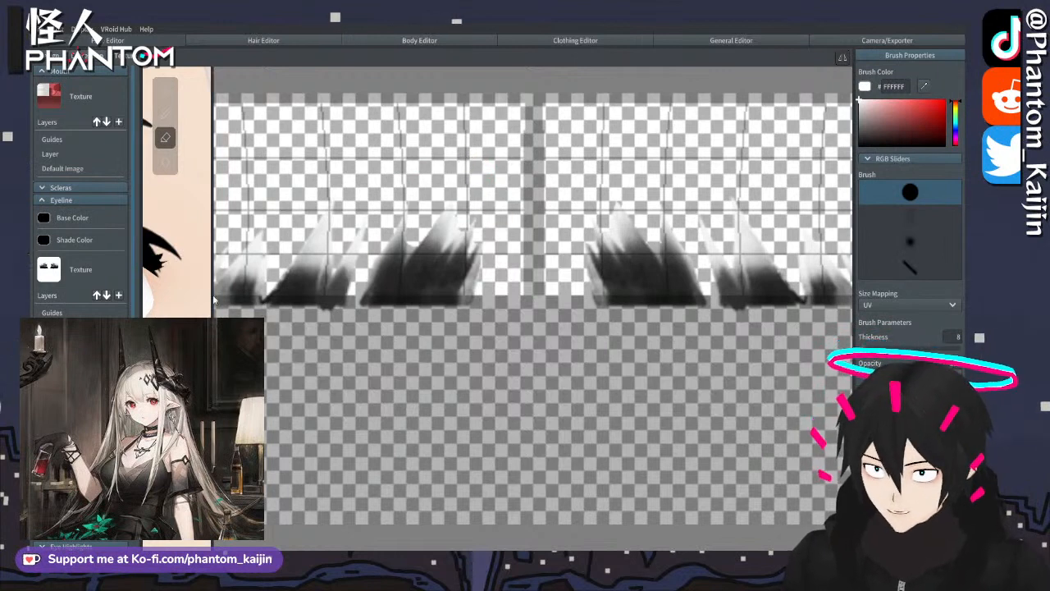
mouse_move(411, 200)
mouse_down()
mouse_move(367, 304)
mouse_move(382, 253)
mouse_move(371, 342)
mouse_move(436, 197)
mouse_move(361, 325)
mouse_move(467, 201)
mouse_move(396, 348)
mouse_move(479, 216)
mouse_move(440, 347)
mouse_move(490, 239)
mouse_move(429, 352)
mouse_move(462, 196)
mouse_move(403, 326)
mouse_move(426, 284)
mouse_up()
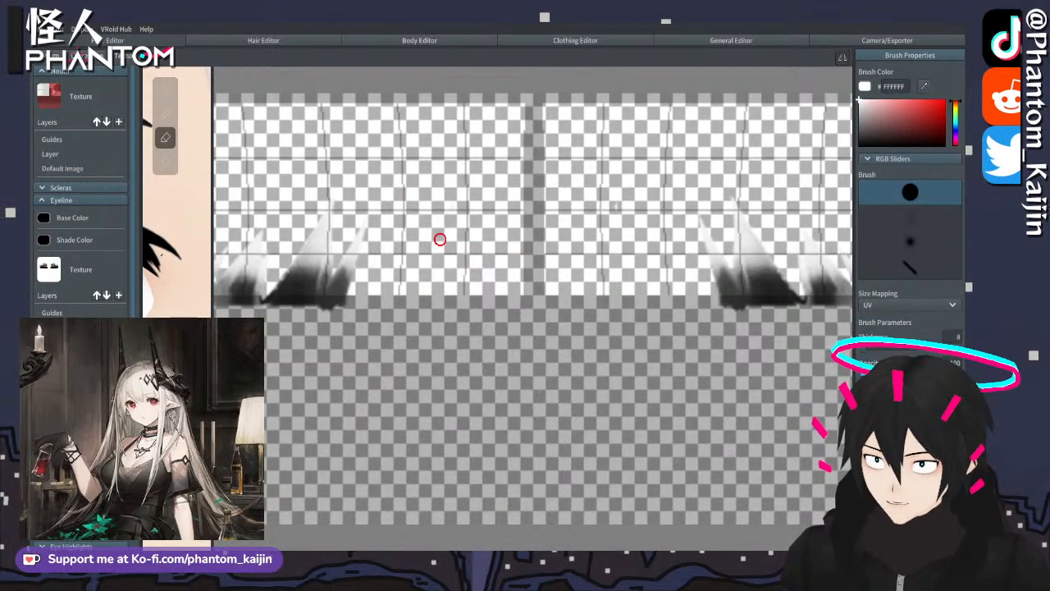
- Trim the faint spiky strokes at the inner ends of the eyeline texture and check the face on the model
scroll(177, 192, down, 4)
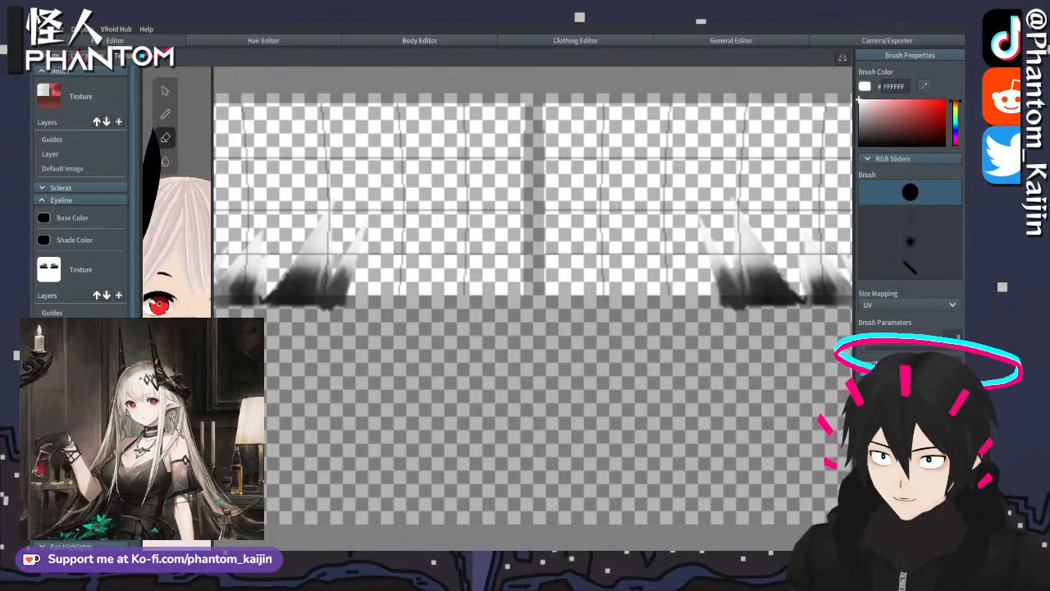
scroll(176, 192, up, 1)
drag(215, 310, 498, 312)
scroll(281, 315, up, 2)
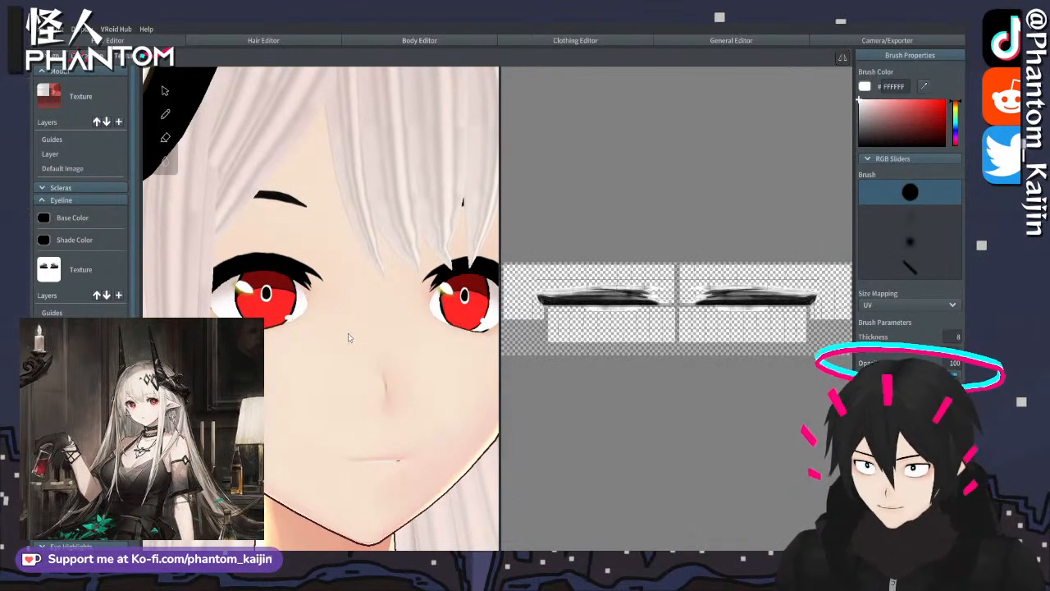
scroll(653, 280, up, 2)
scroll(629, 239, up, 3)
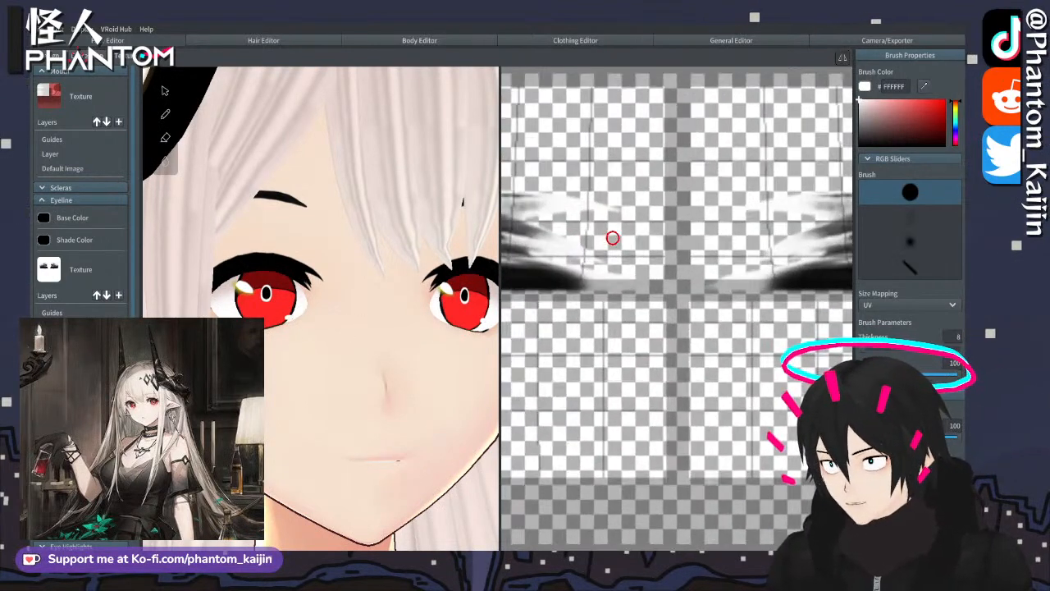
scroll(663, 241, down, 2)
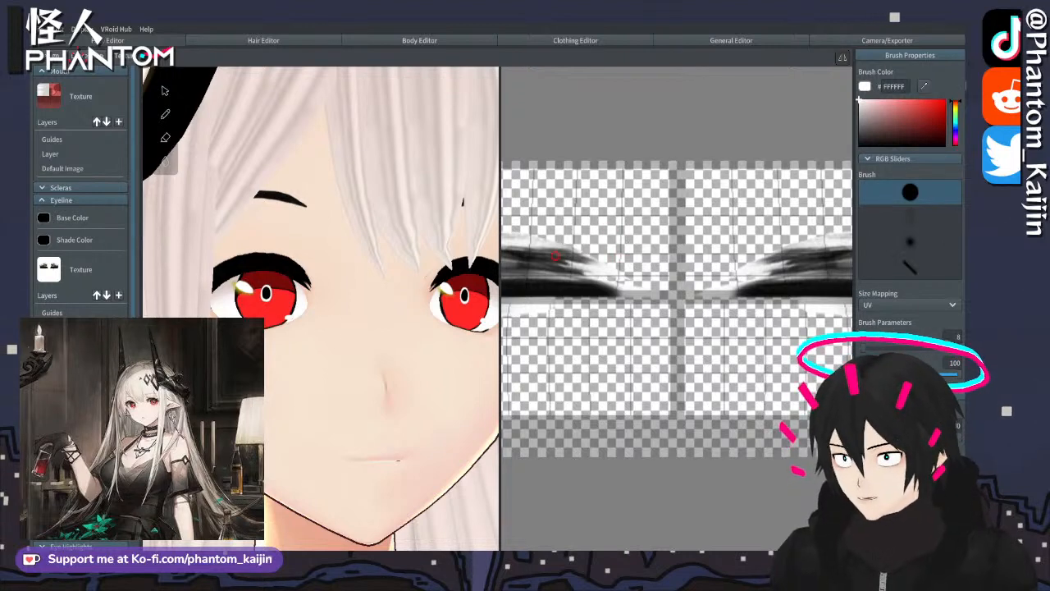
scroll(380, 333, down, 5)
right_drag(411, 329, 387, 263)
scroll(407, 331, down, 5)
scroll(407, 278, up, 5)
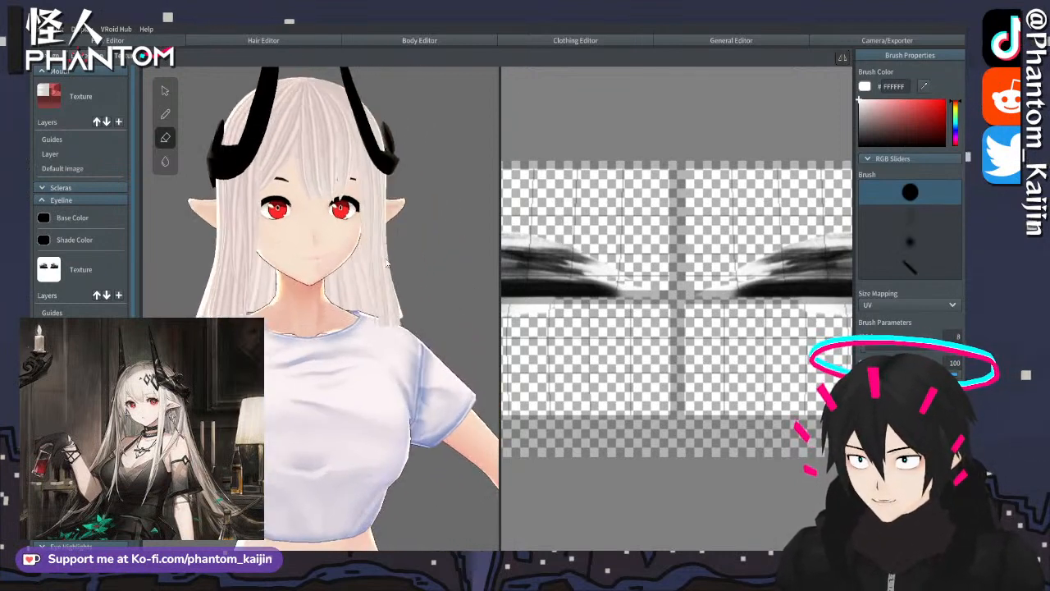
- Inspect the body skin texture's Layer and its options, and return to the face parameters with more of the figure in view
click(474, 42)
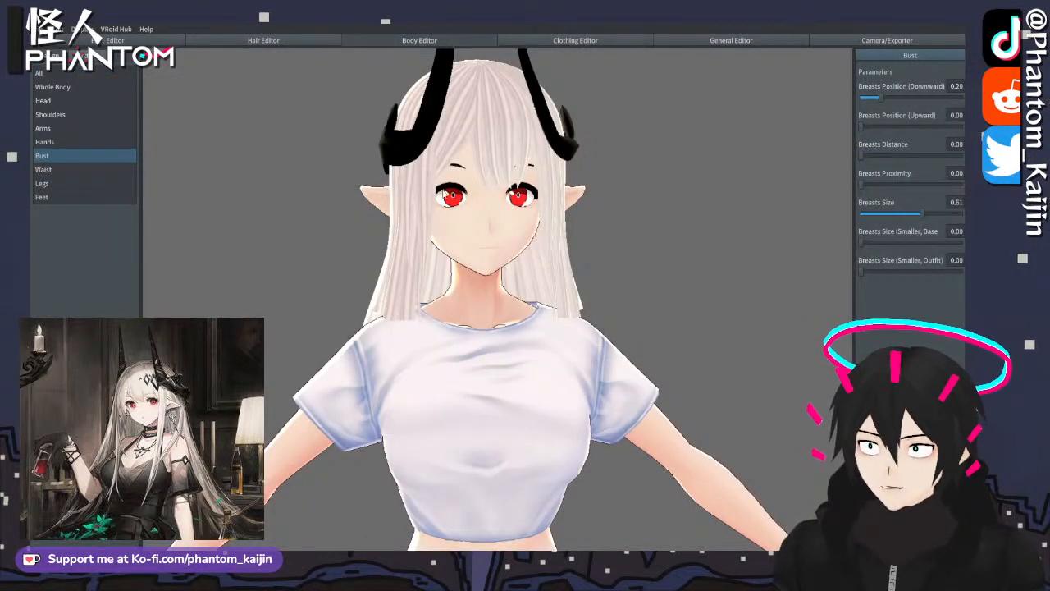
click(92, 57)
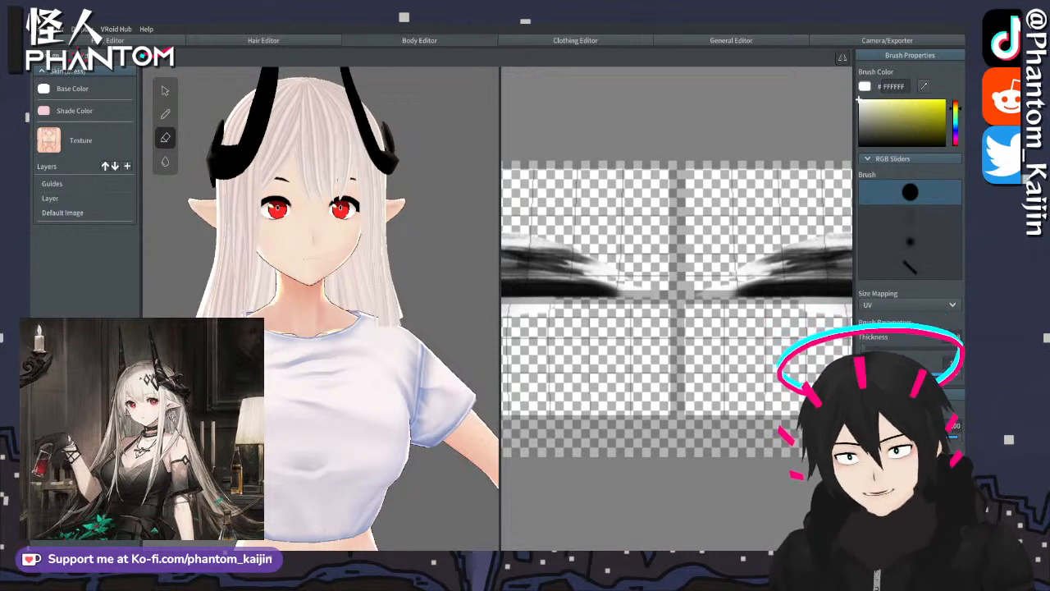
click(57, 200)
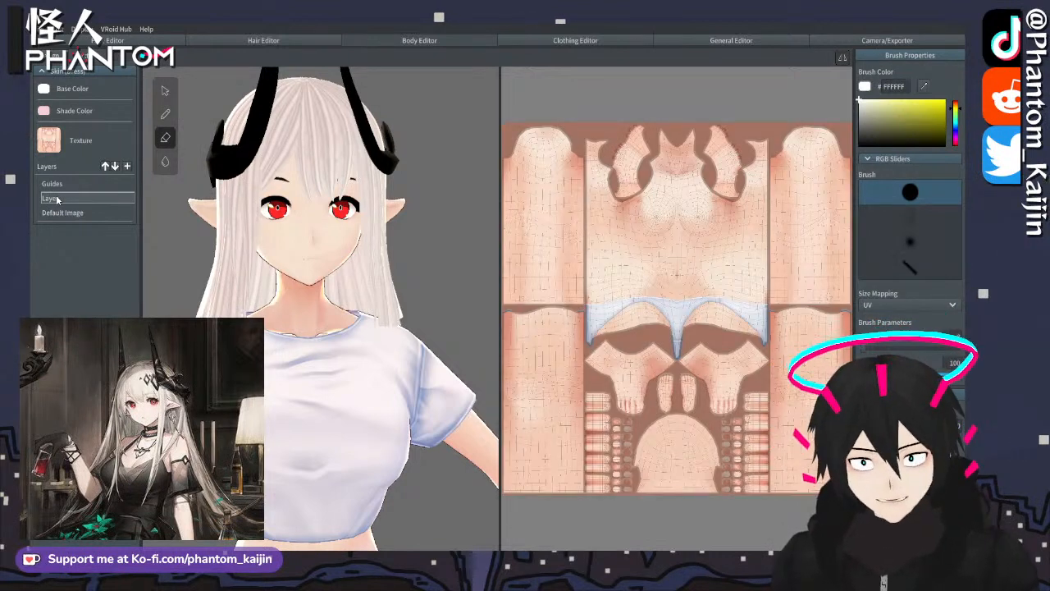
right_click(61, 201)
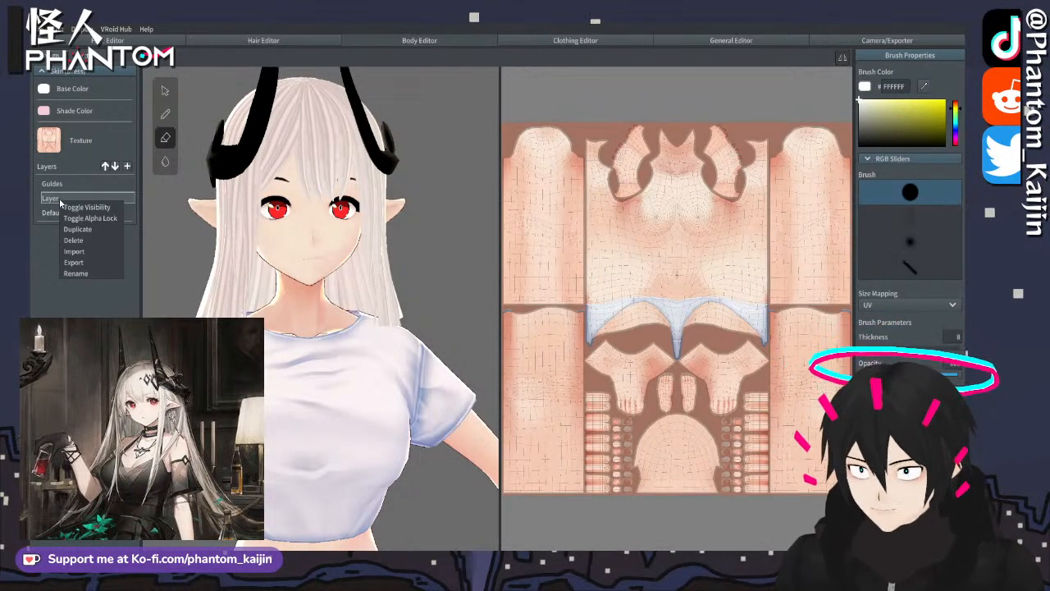
click(75, 274)
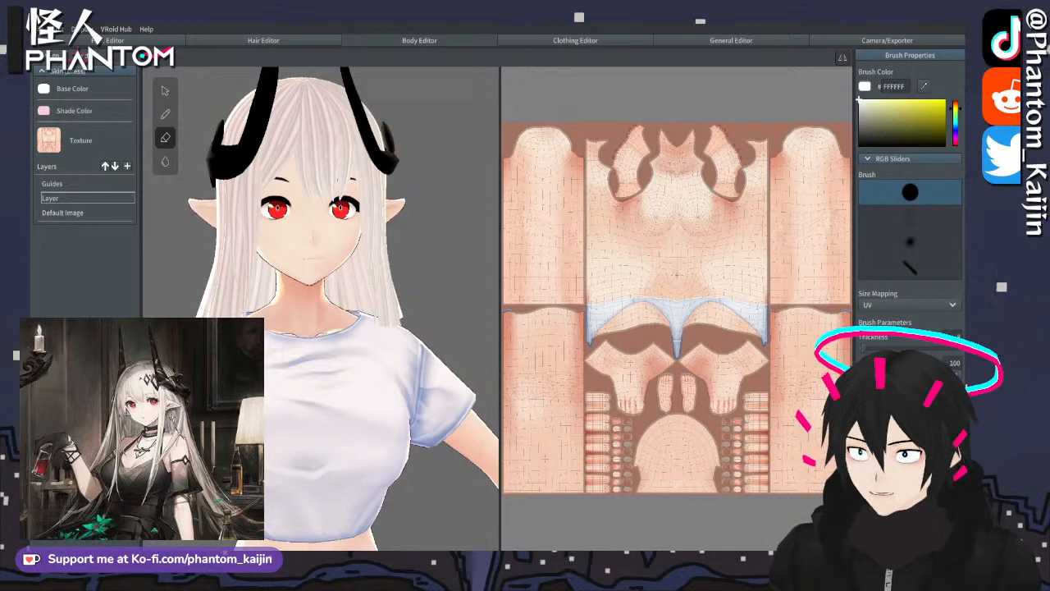
mouse_move(415, 238)
right_down()
mouse_move(373, 237)
mouse_move(410, 237)
right_up()
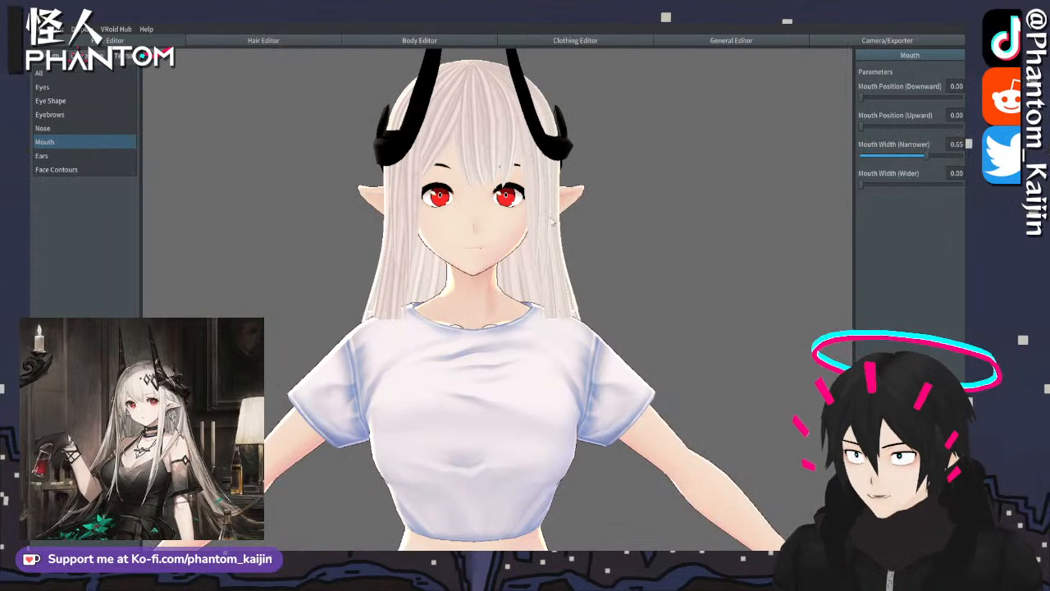
scroll(552, 220, down, 6)
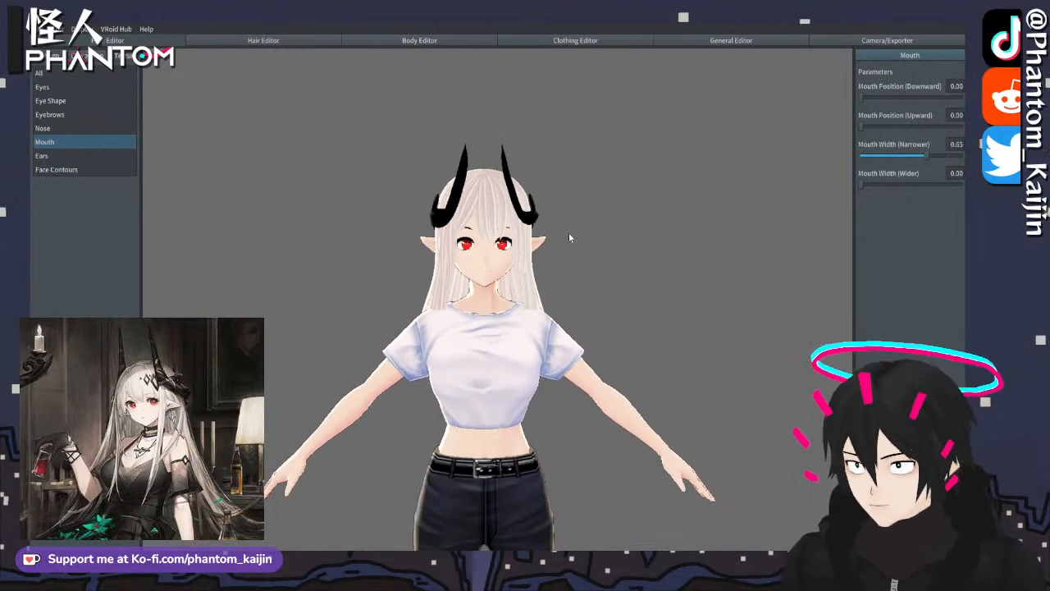
- Check the head, hair and horns from the front, side and back
scroll(530, 264, up, 4)
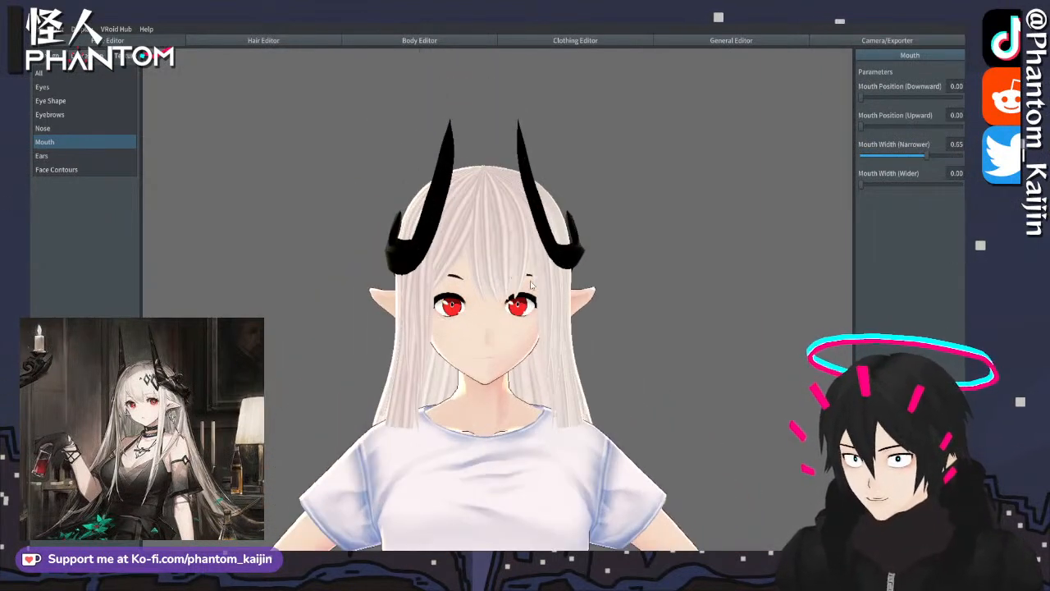
right_drag(532, 286, 674, 271)
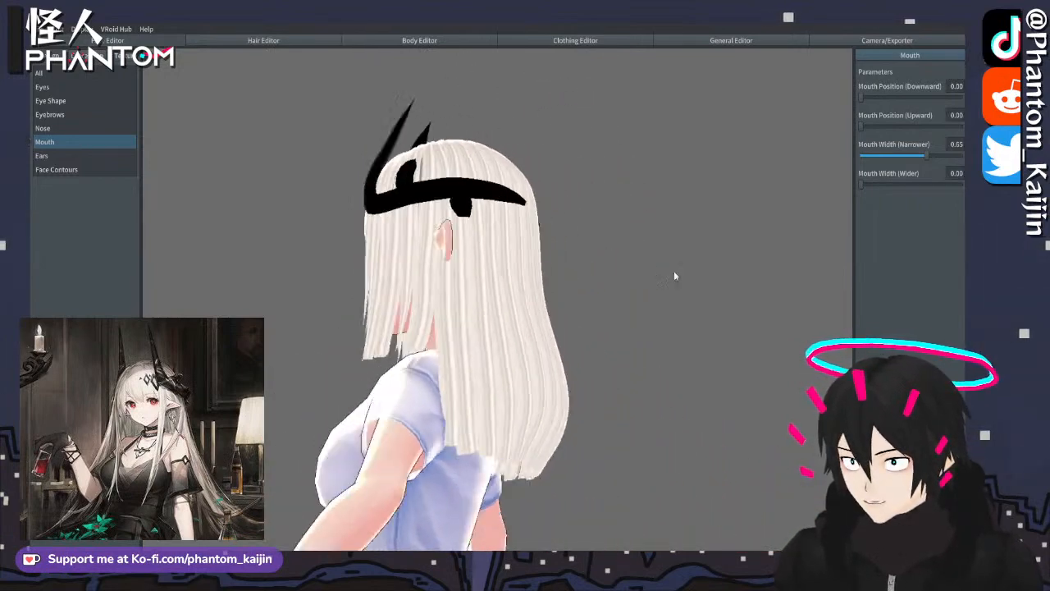
right_drag(459, 279, 564, 325)
scroll(520, 302, down, 2)
scroll(564, 325, up, 5)
scroll(580, 315, down, 4)
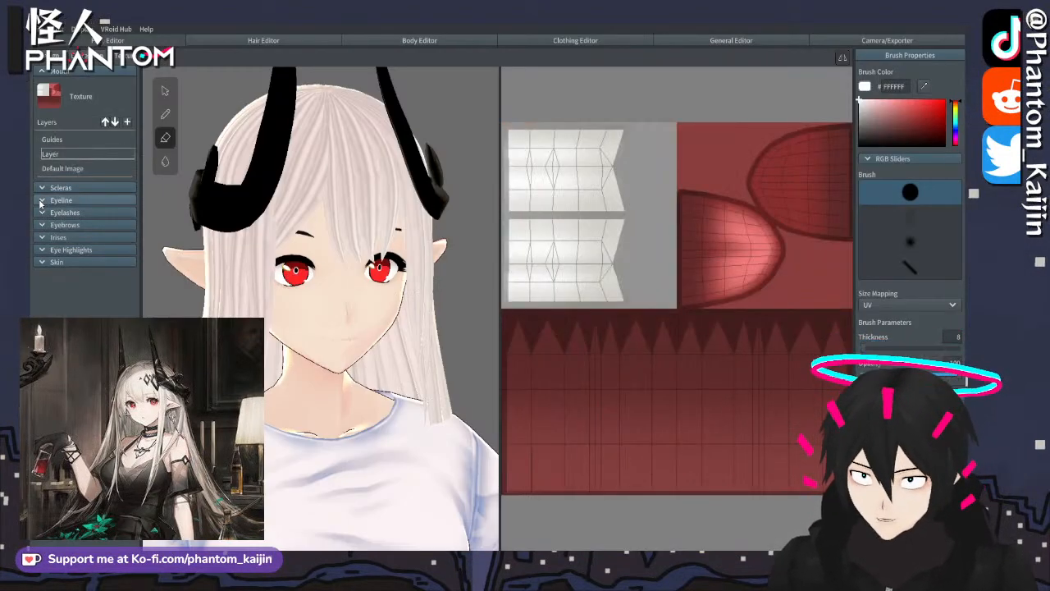
- Rework the Eye Highlights texture's layers: duplicate the layer, add a new one, and delete the extra layer
click(43, 250)
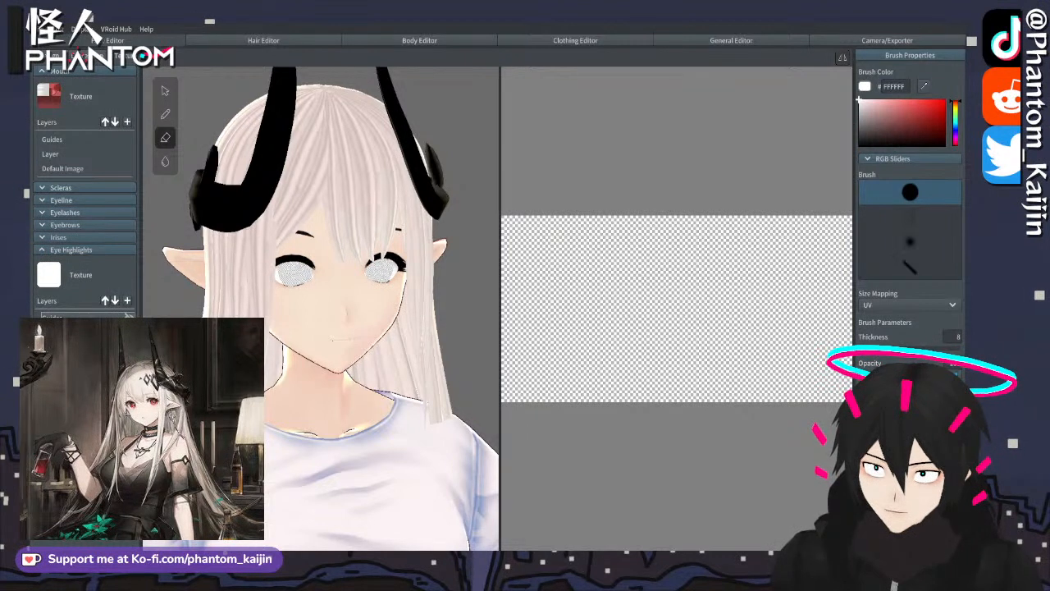
click(44, 250)
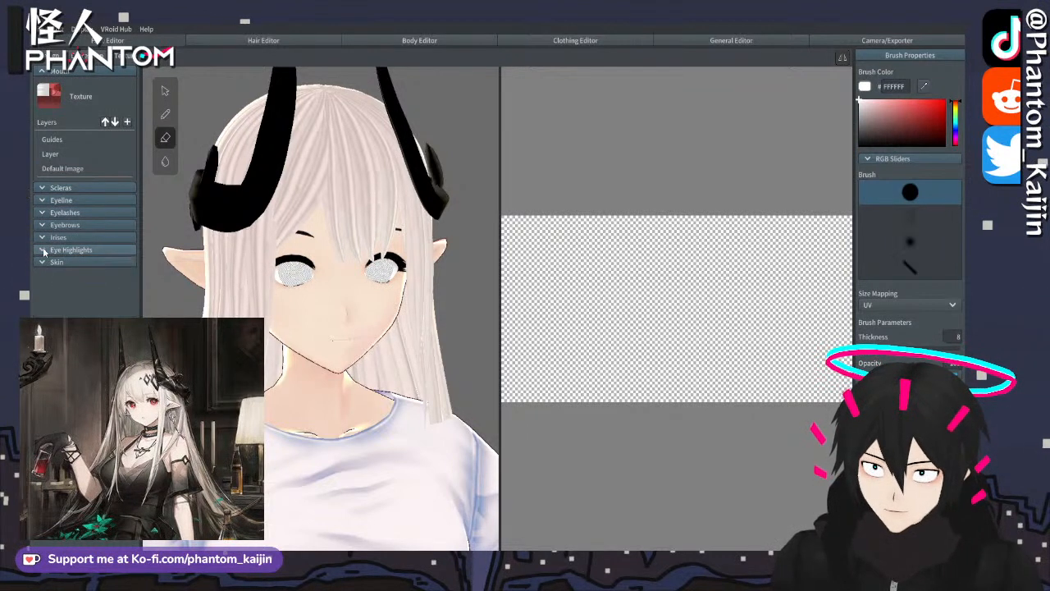
click(44, 250)
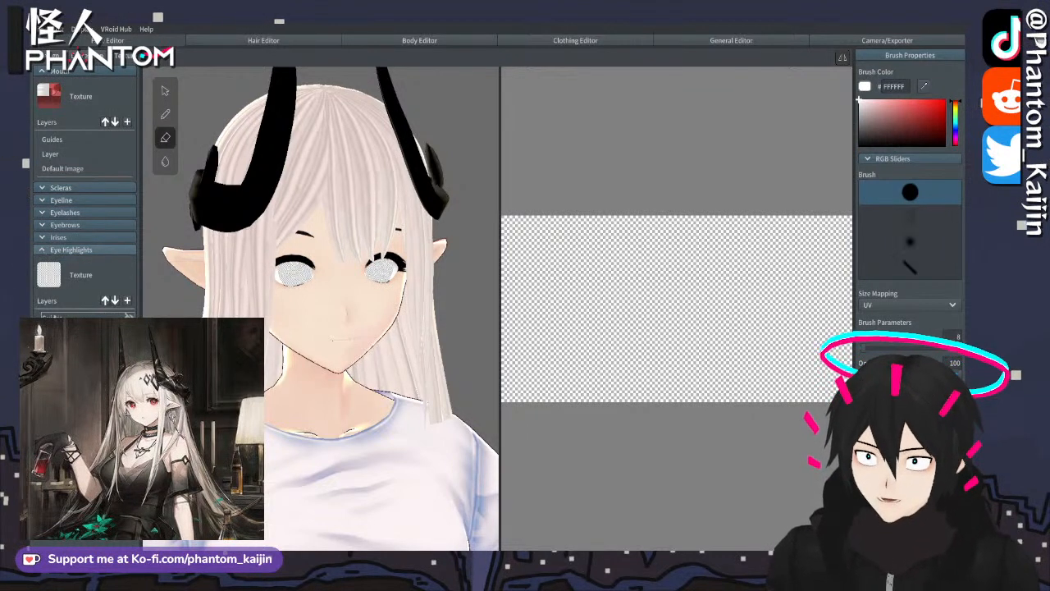
right_click(71, 323)
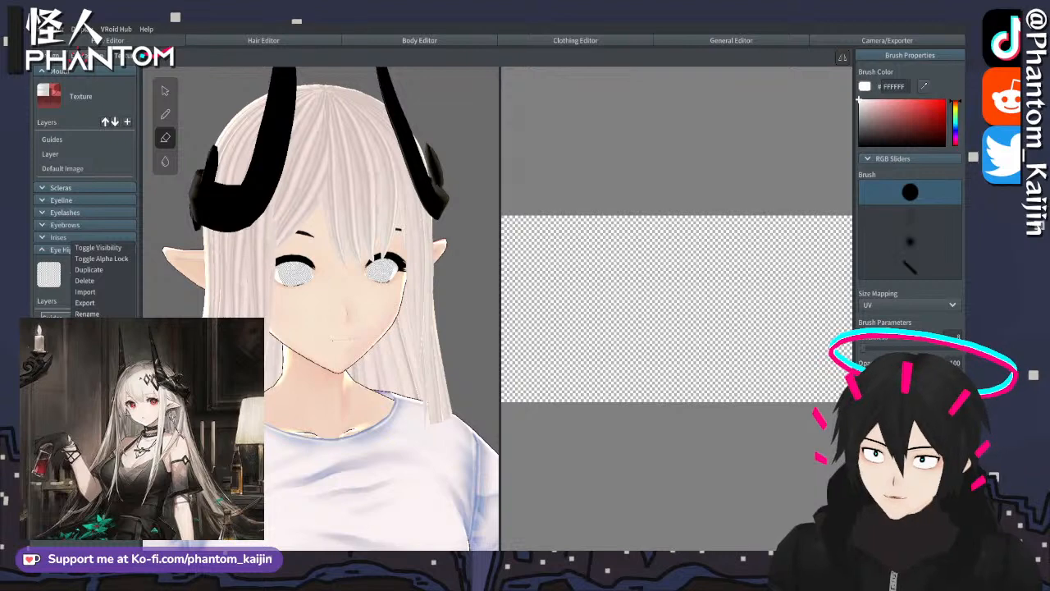
click(92, 270)
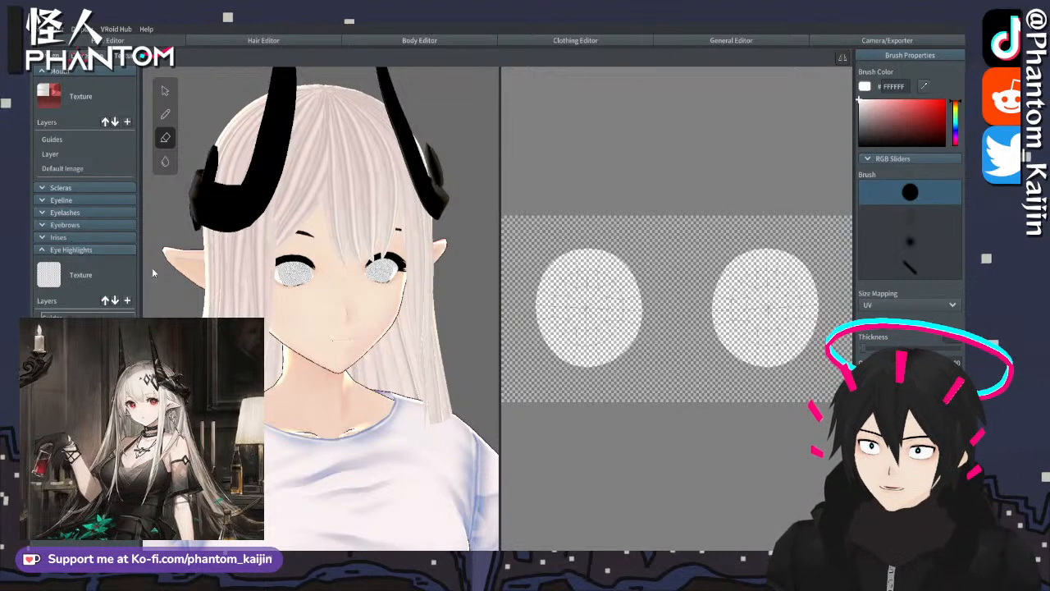
click(126, 303)
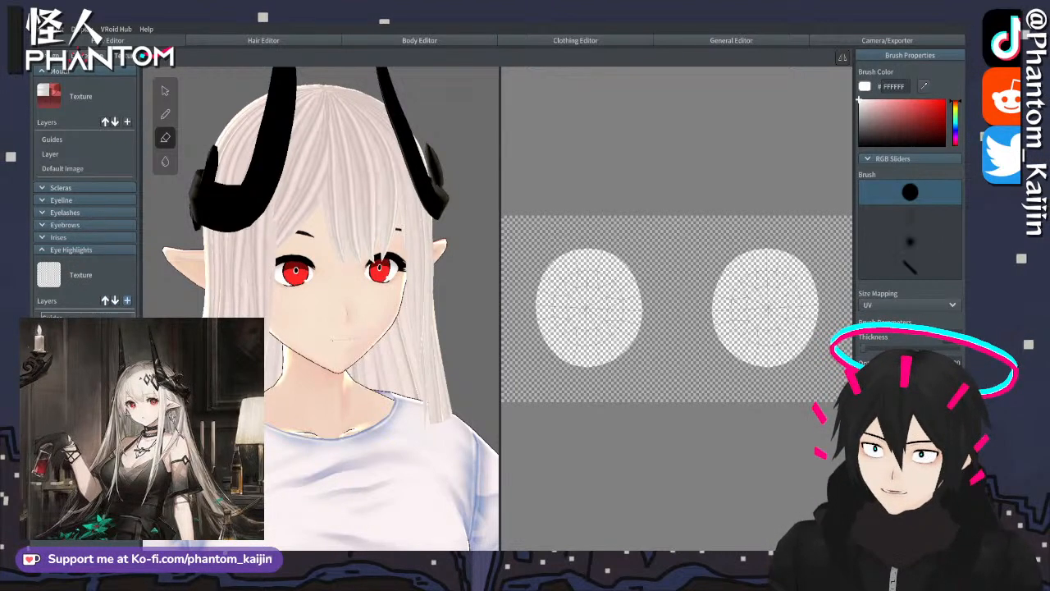
right_click(61, 245)
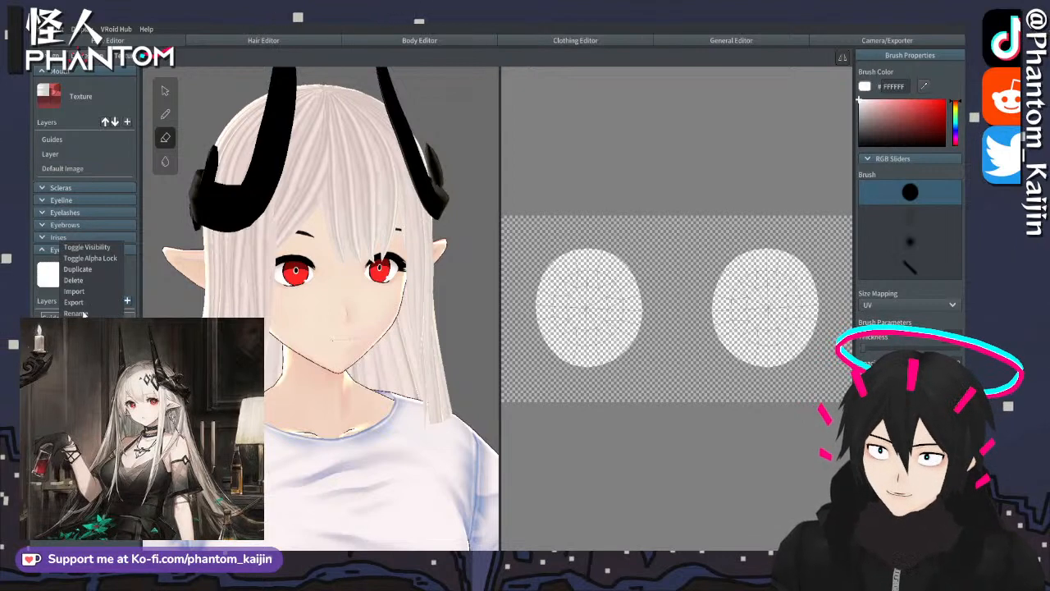
click(72, 281)
- Examine the red eyes and face up close and from a distance, at an angle and from the front
scroll(349, 294, up, 6)
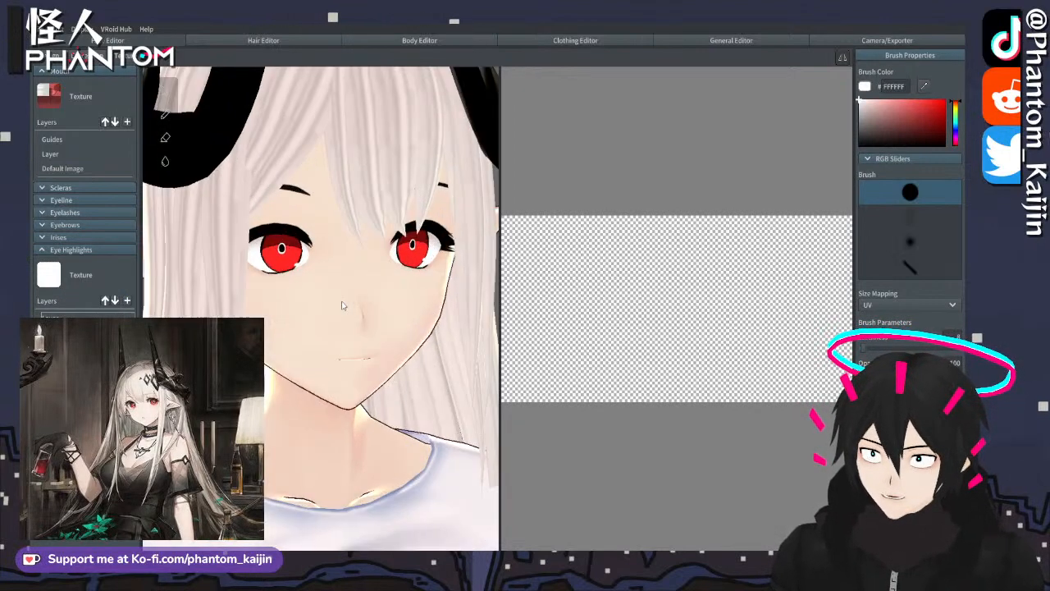
scroll(349, 293, down, 5)
right_drag(349, 294, 371, 288)
scroll(371, 288, down, 1)
scroll(371, 288, up, 1)
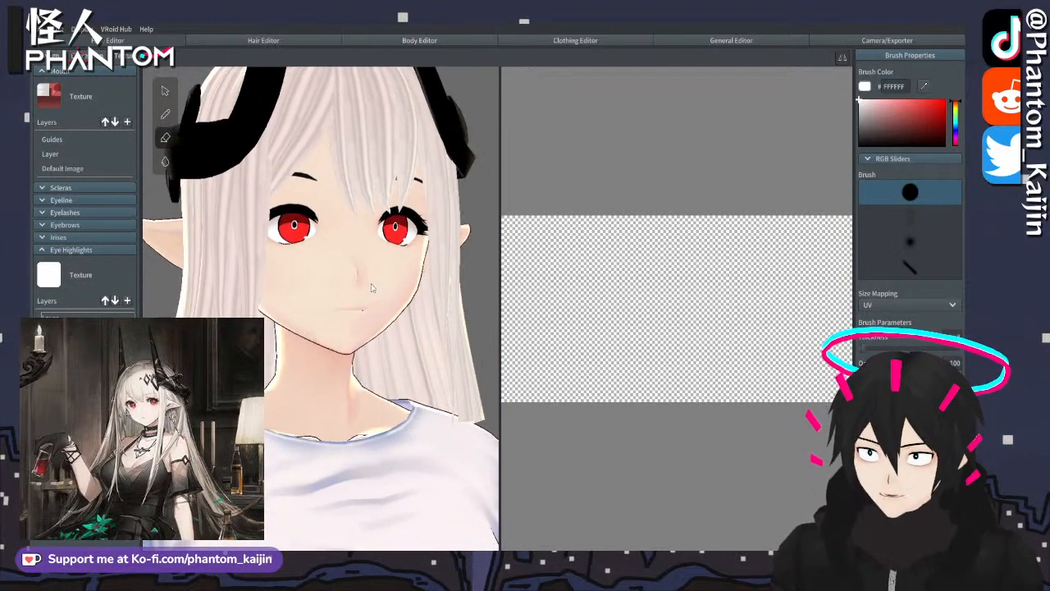
scroll(370, 286, down, 3)
scroll(369, 285, up, 1)
scroll(369, 285, up, 6)
middle_drag(296, 115, 310, 199)
scroll(321, 308, down, 7)
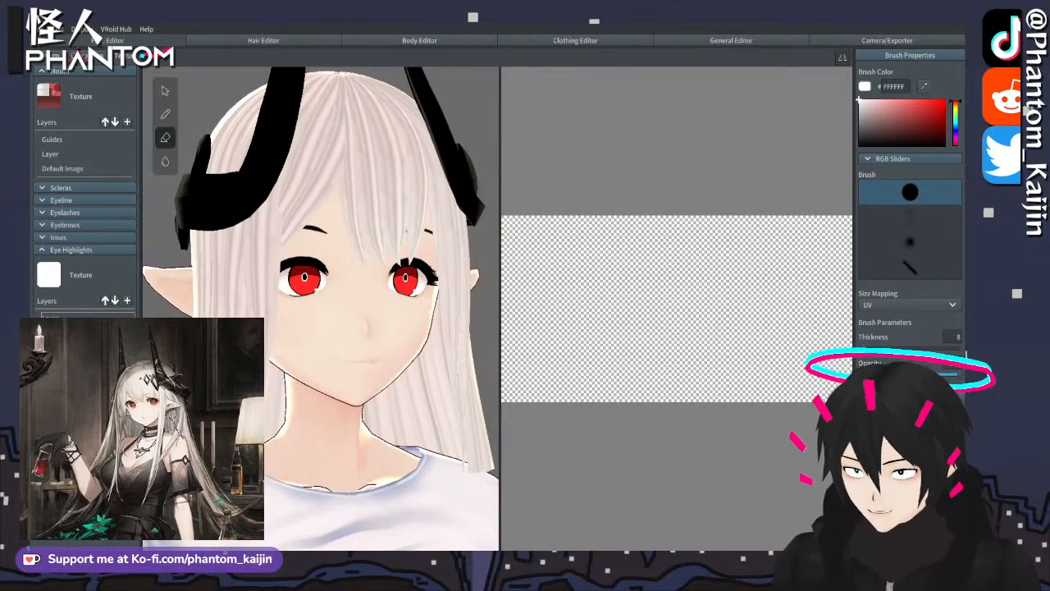
right_drag(485, 279, 424, 279)
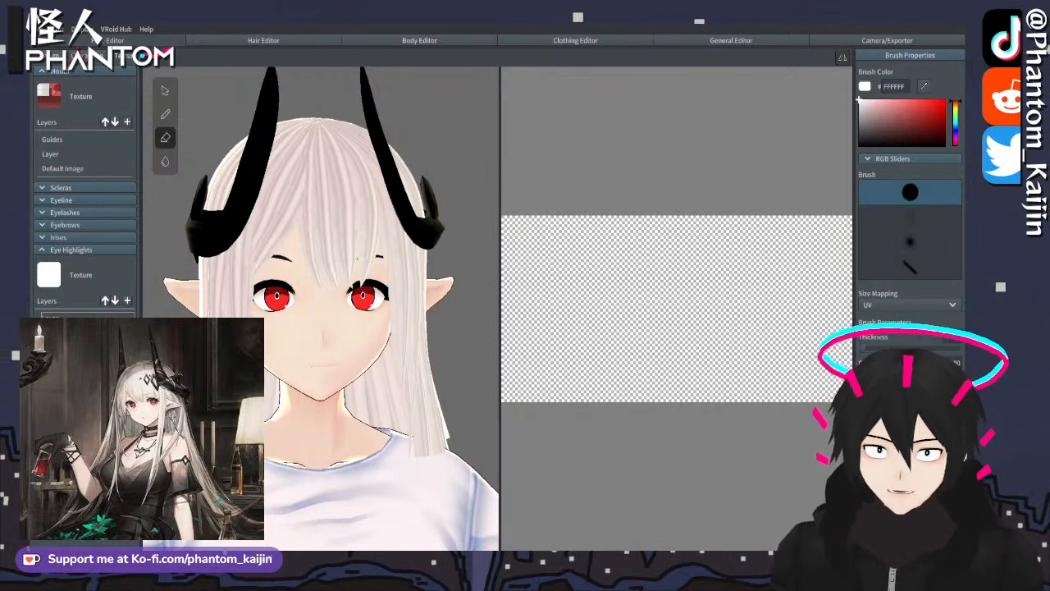
scroll(470, 179, down, 2)
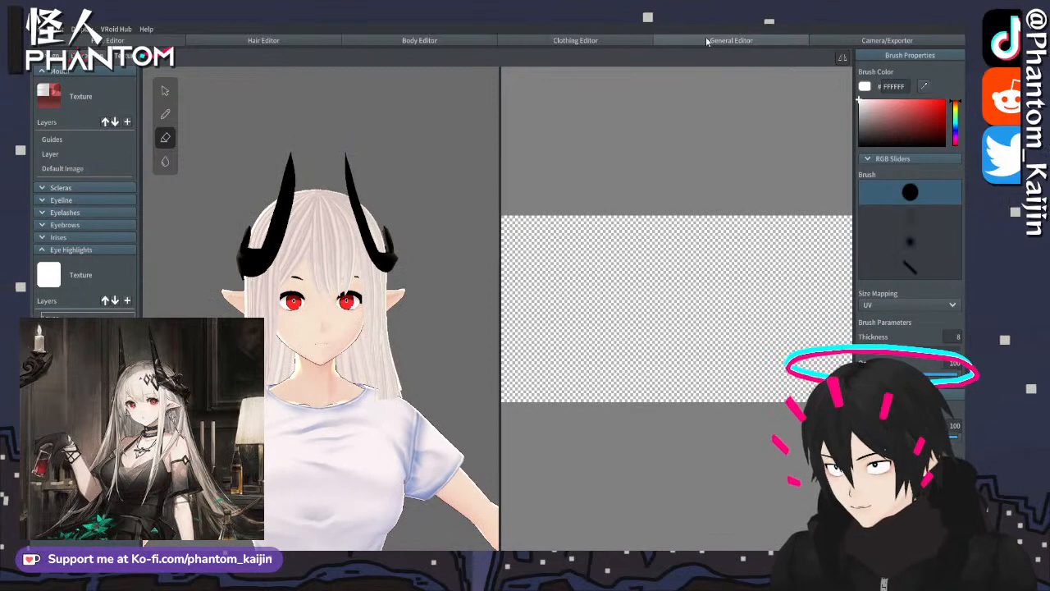
- Open the General Editor's shading settings and set Shading Area to -1.00 for hair, face and body
click(638, 52)
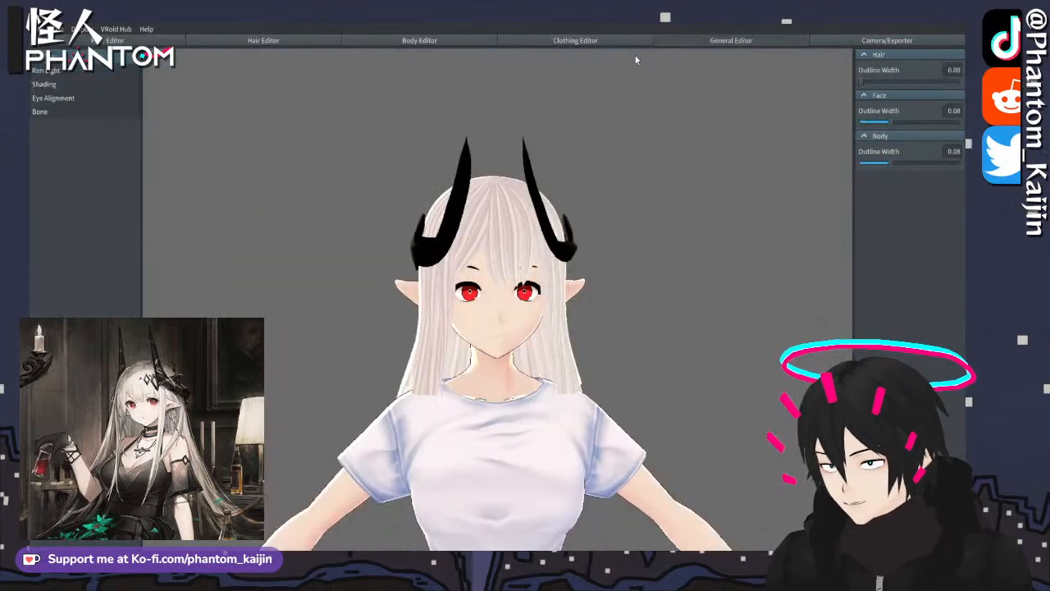
click(50, 84)
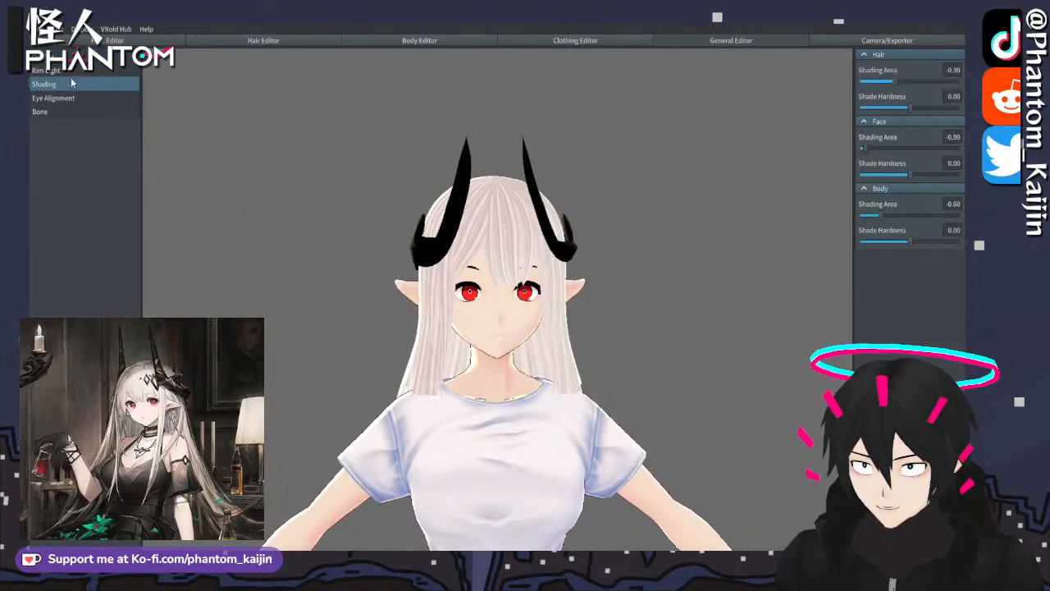
drag(895, 82, 830, 81)
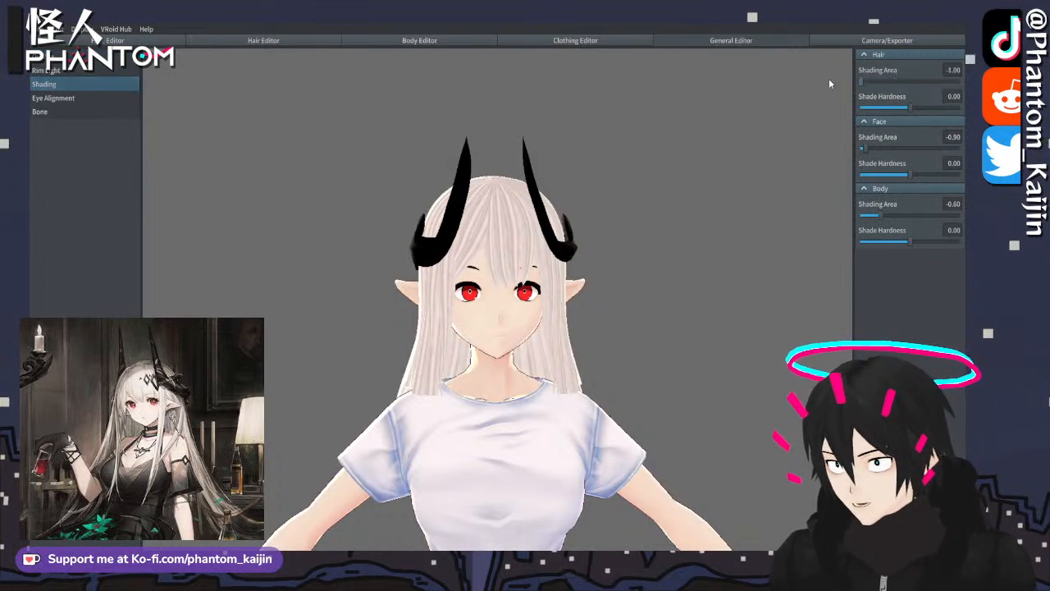
drag(912, 82, 803, 82)
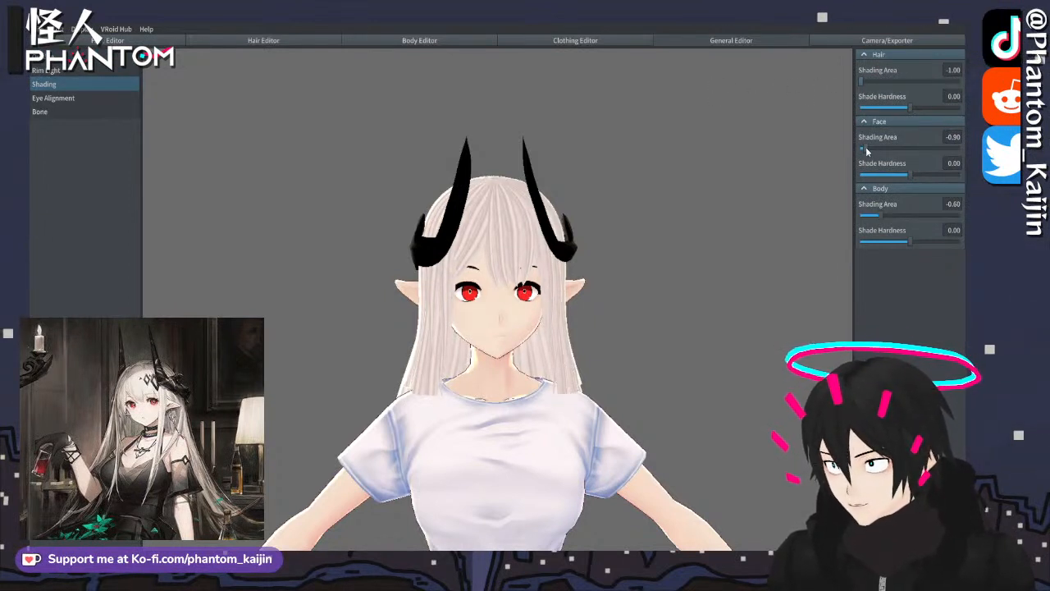
drag(883, 217, 789, 218)
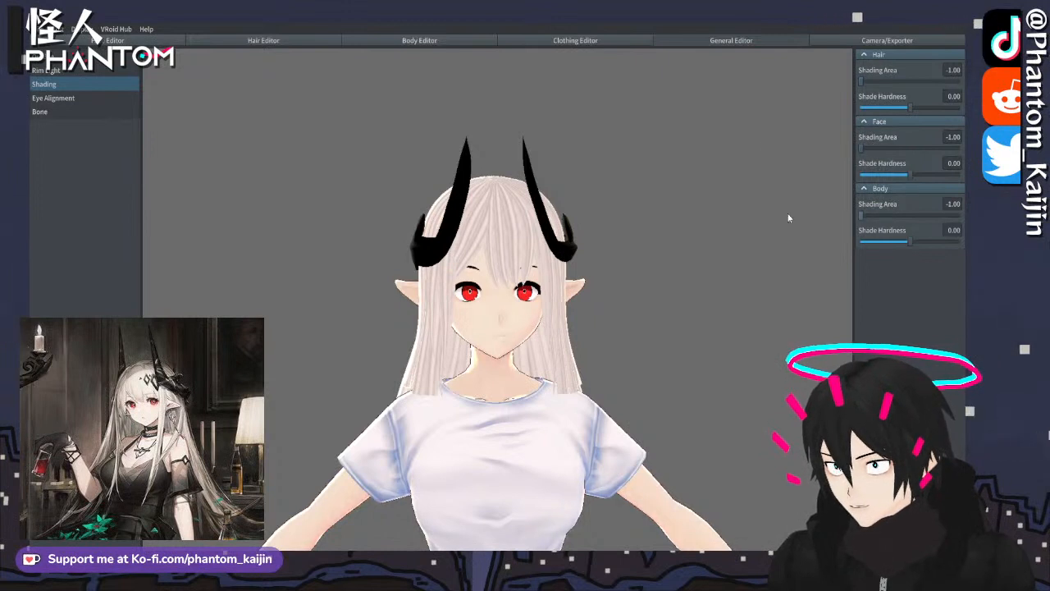
- Try Shading Area at 1.00 for the body and face and -0.80 for the hair
drag(864, 217, 973, 217)
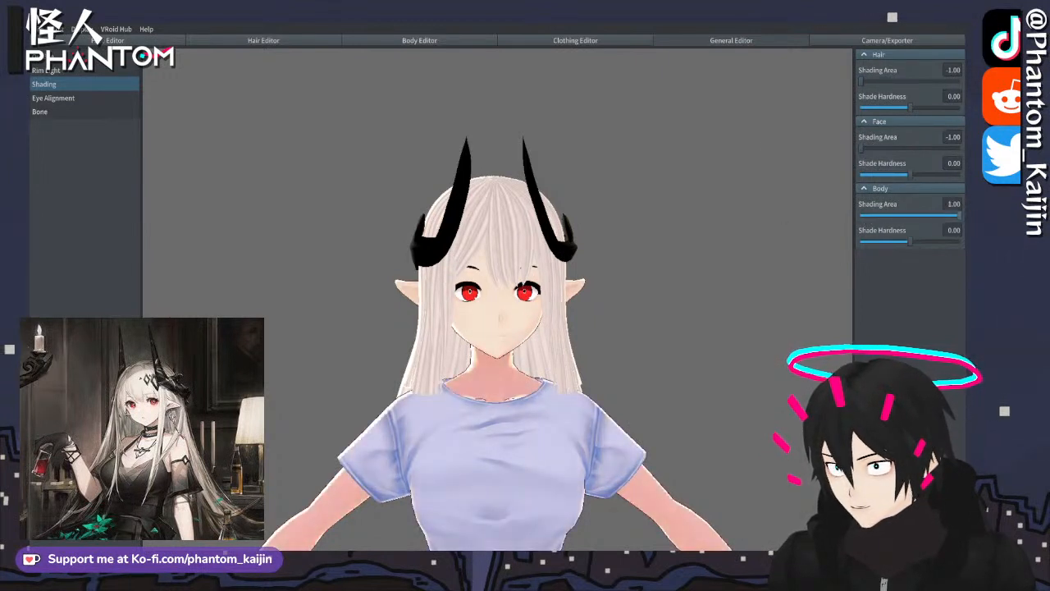
drag(862, 151, 961, 149)
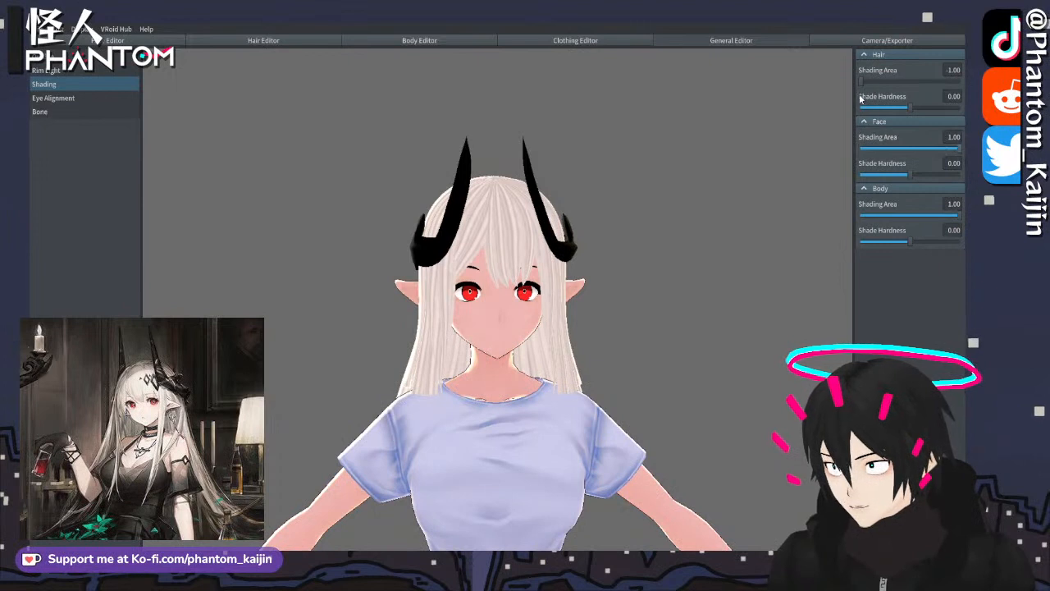
mouse_move(889, 82)
mouse_down()
mouse_move(973, 82)
mouse_move(882, 82)
mouse_up()
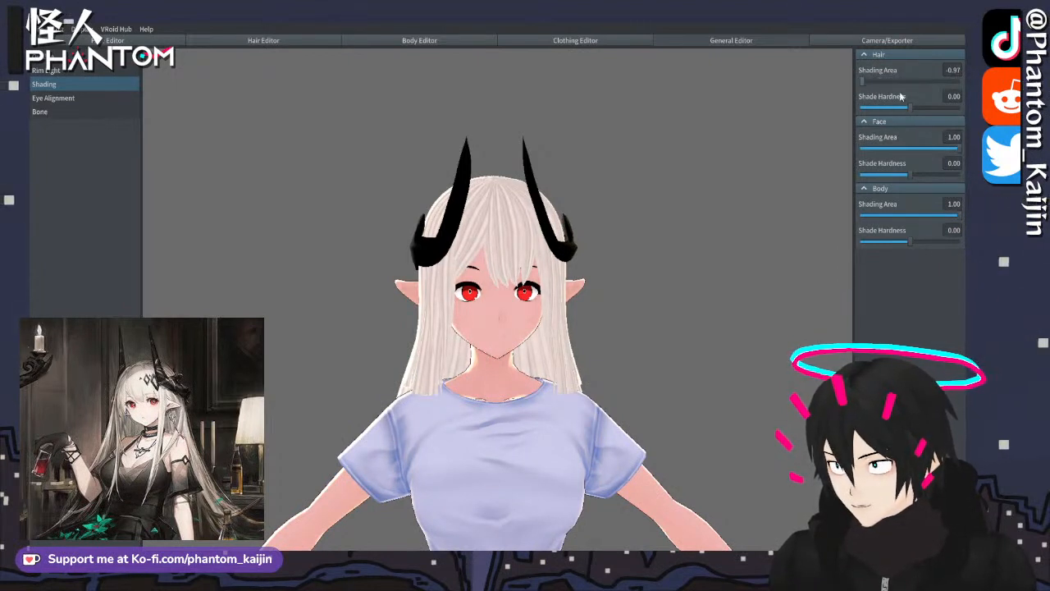
drag(864, 82, 870, 82)
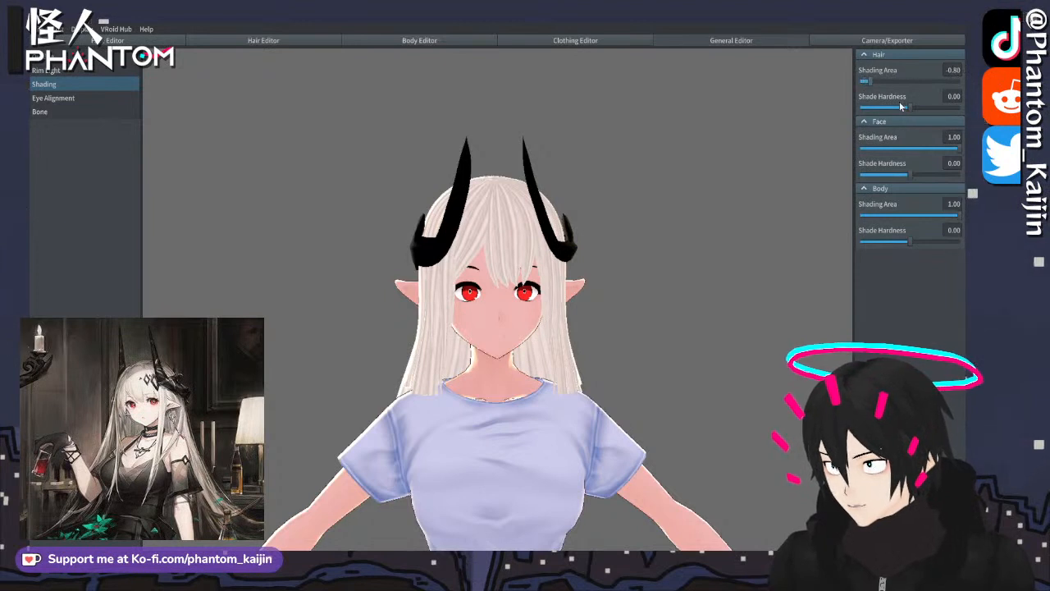
- Set Shade Hardness to -1.00 for hair, face and body, and return all three Shading Area values to -1.00
drag(957, 107, 747, 102)
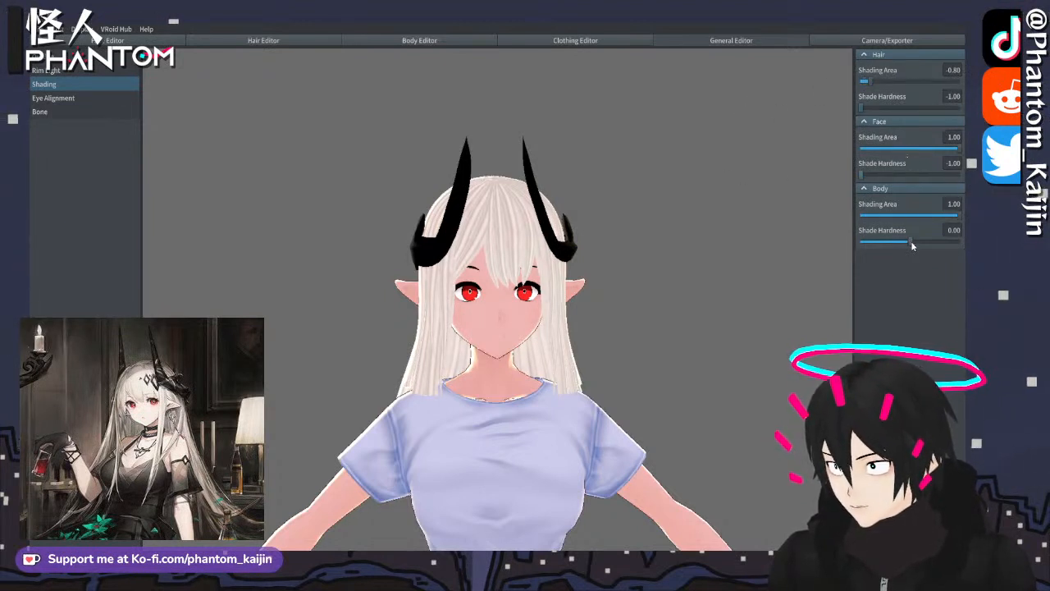
drag(911, 242, 668, 225)
drag(870, 82, 985, 86)
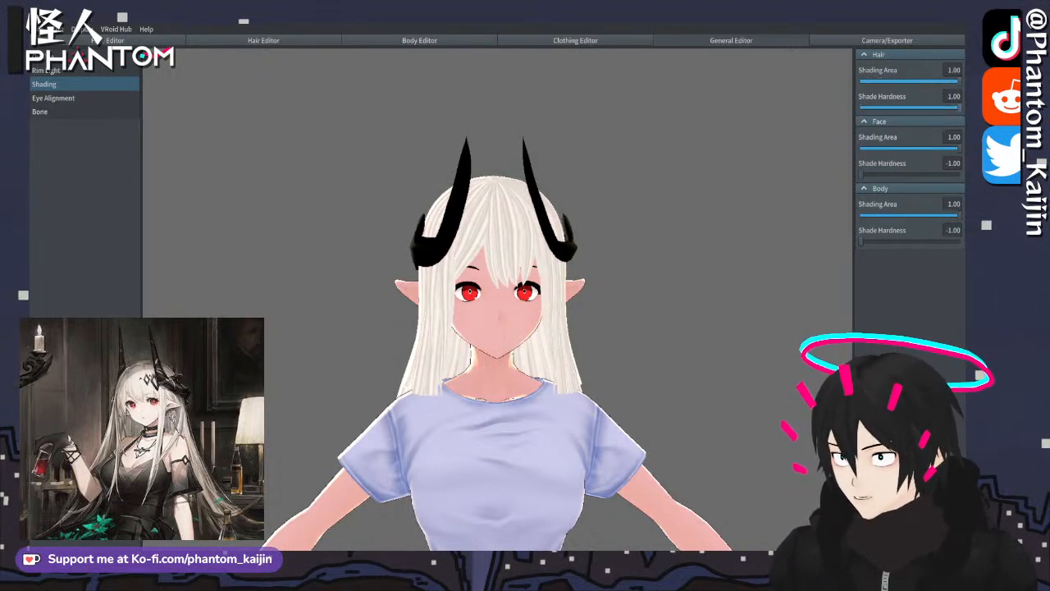
drag(960, 82, 793, 115)
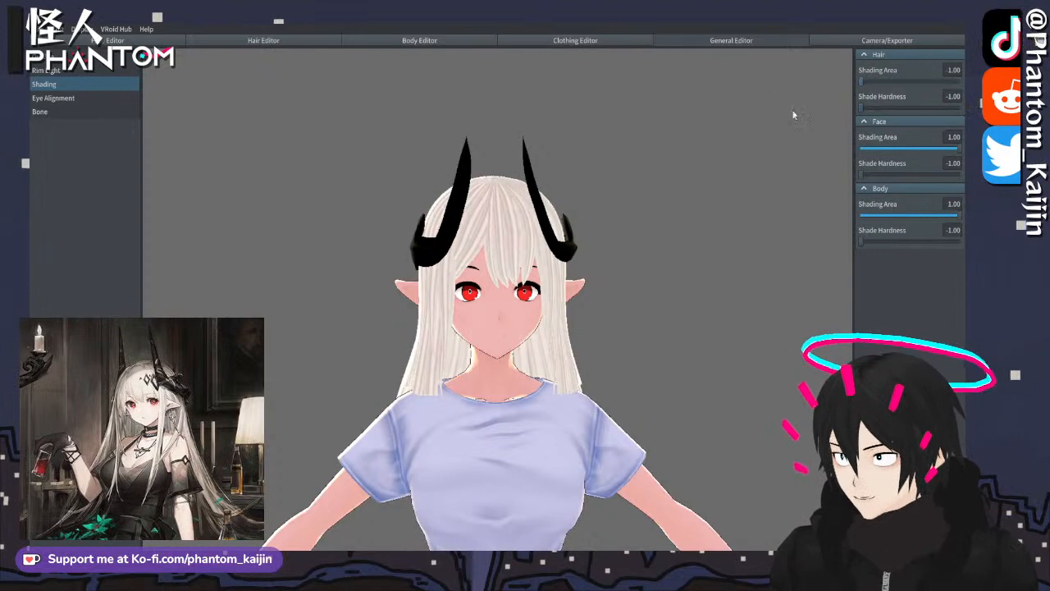
drag(960, 148, 661, 134)
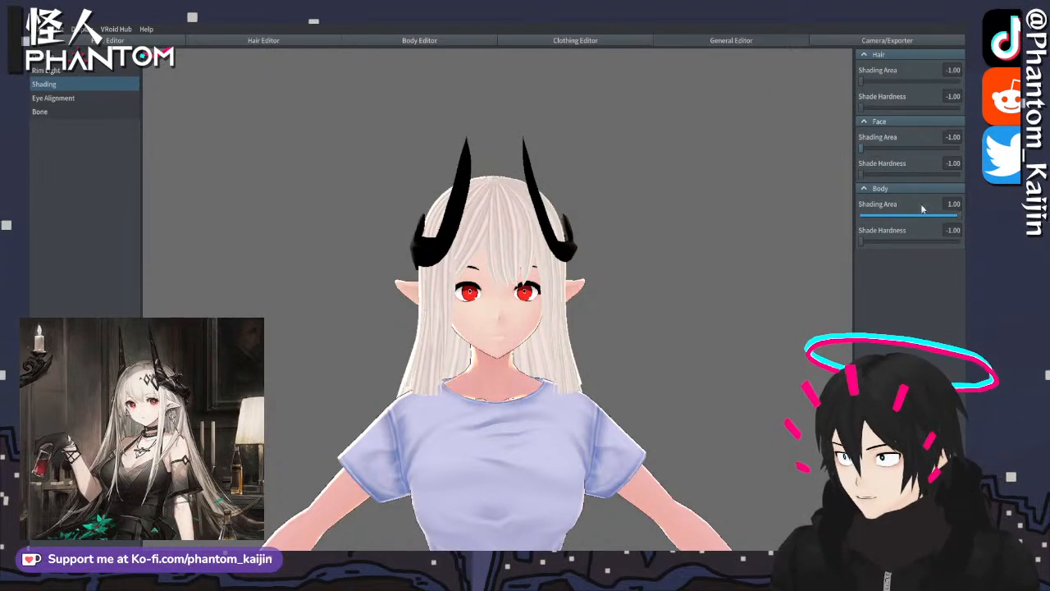
drag(957, 215, 767, 203)
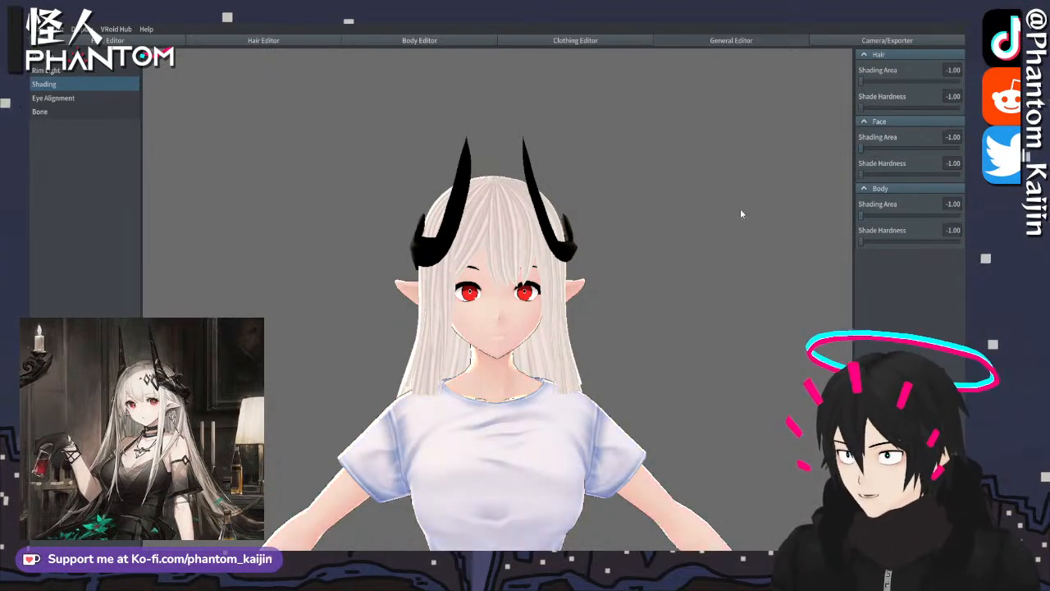
mouse_move(741, 213)
right_down()
mouse_move(703, 228)
mouse_move(736, 215)
right_up()
- Set the hair rim light's Strength and Compression to 0.00, and lower the body rim light's Strength to its minimum
click(57, 71)
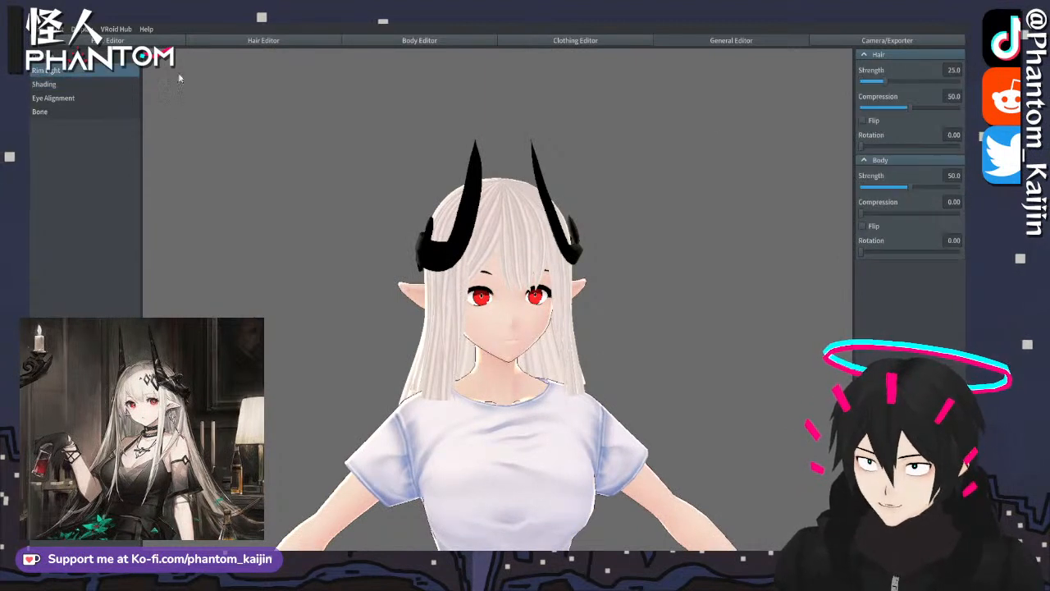
drag(885, 81, 925, 81)
drag(839, 98, 600, 108)
mouse_move(755, 119)
right_down()
mouse_move(656, 124)
mouse_move(767, 119)
right_up()
drag(908, 111, 711, 106)
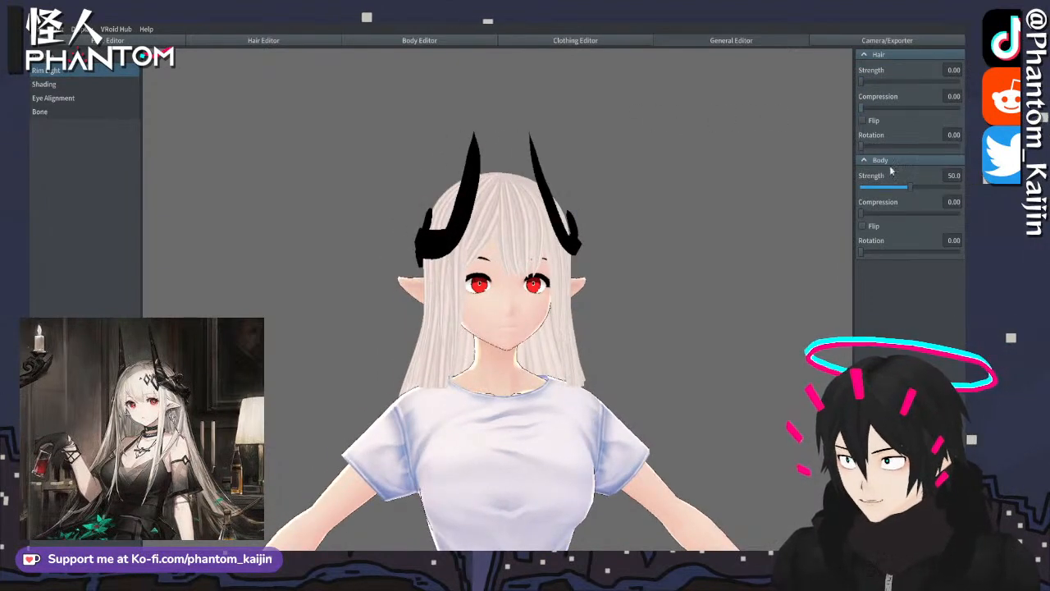
drag(908, 189, 596, 170)
mouse_move(662, 178)
right_down()
mouse_move(626, 174)
mouse_move(689, 183)
mouse_move(307, 129)
mouse_move(368, 116)
right_up()
- Review the shading values and the eye alignment settings
click(104, 84)
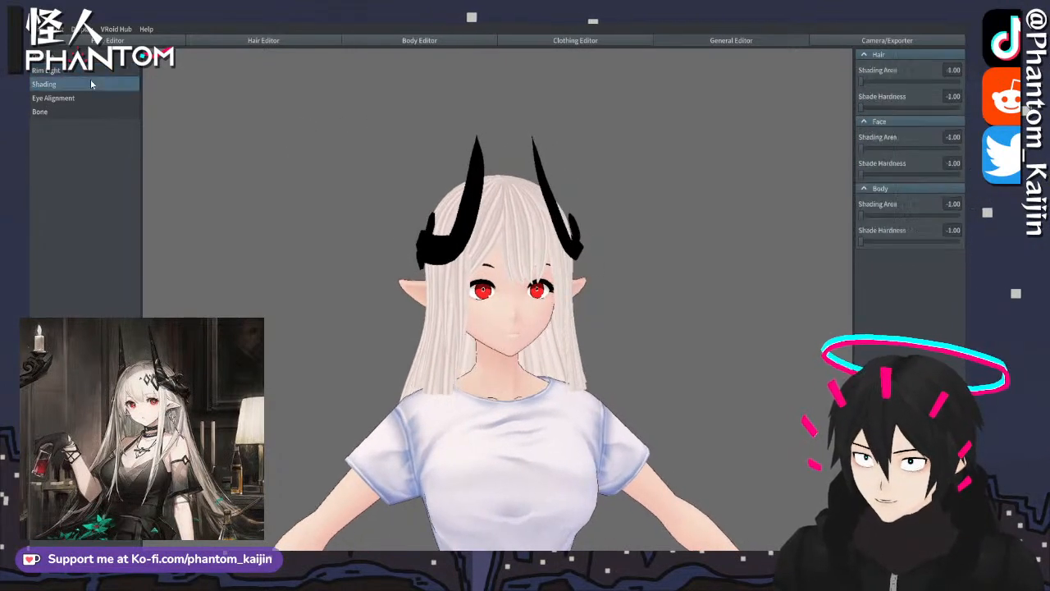
click(82, 98)
mouse_move(592, 145)
right_down()
mouse_move(569, 150)
mouse_move(609, 147)
mouse_move(574, 153)
mouse_move(597, 151)
right_up()
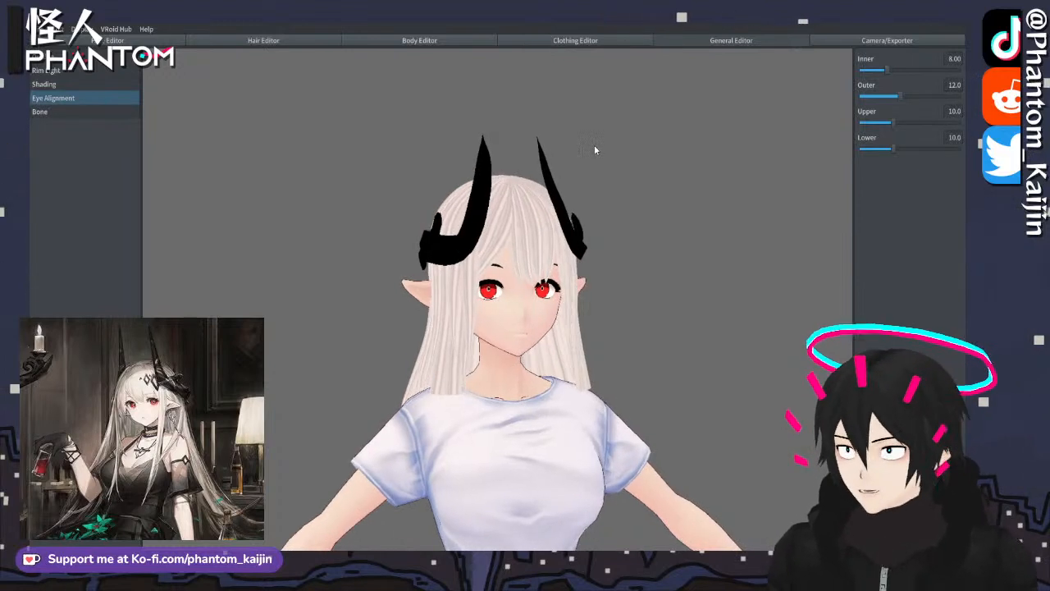
- Return to hair editing, select a front side strand and pull its guide mesh slightly outward at eye and mouth height
click(295, 40)
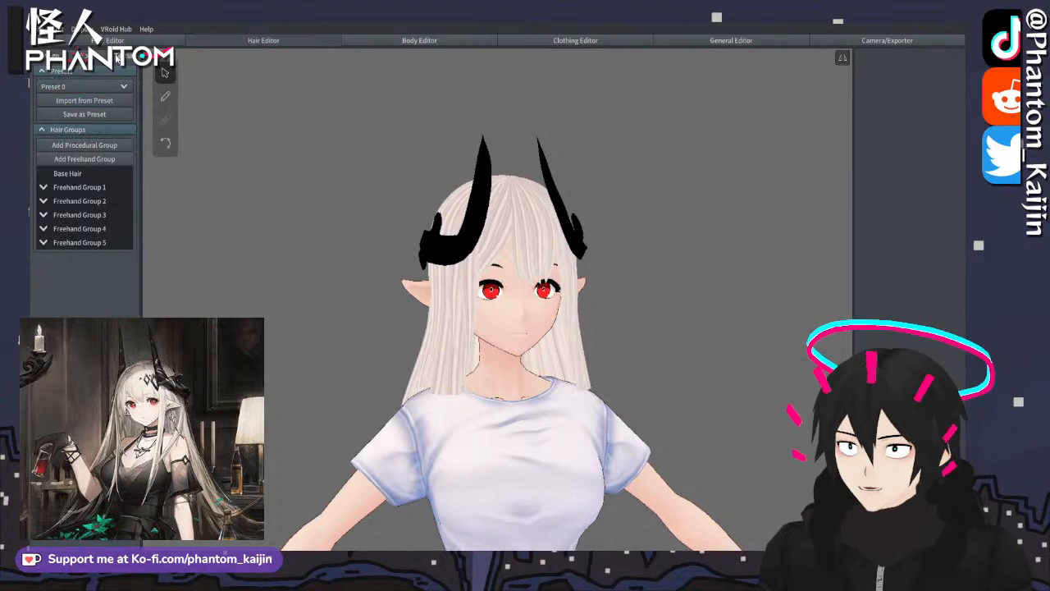
click(476, 295)
right_drag(476, 295, 431, 283)
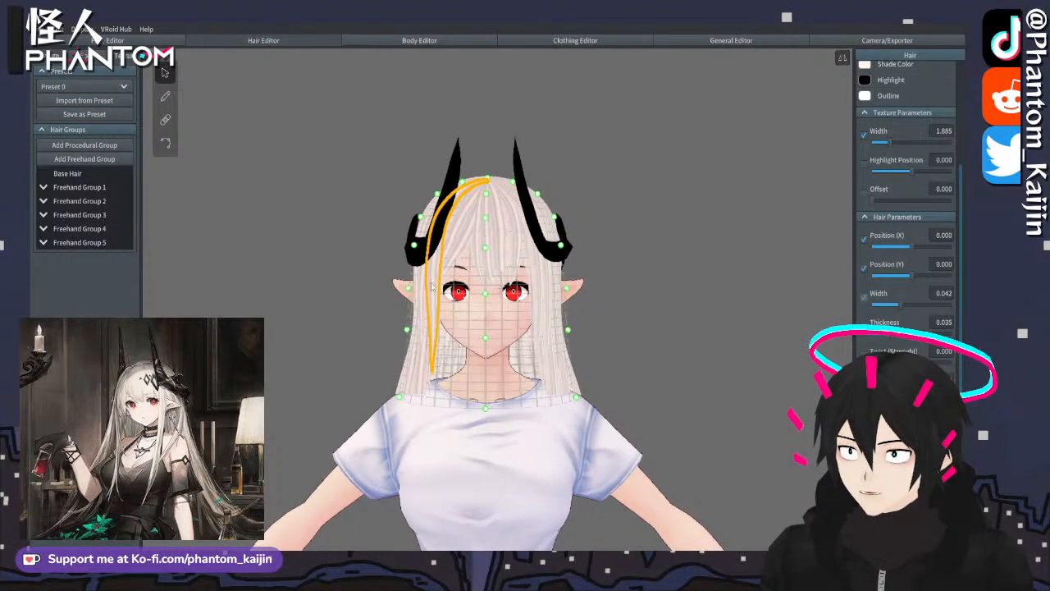
drag(409, 288, 405, 290)
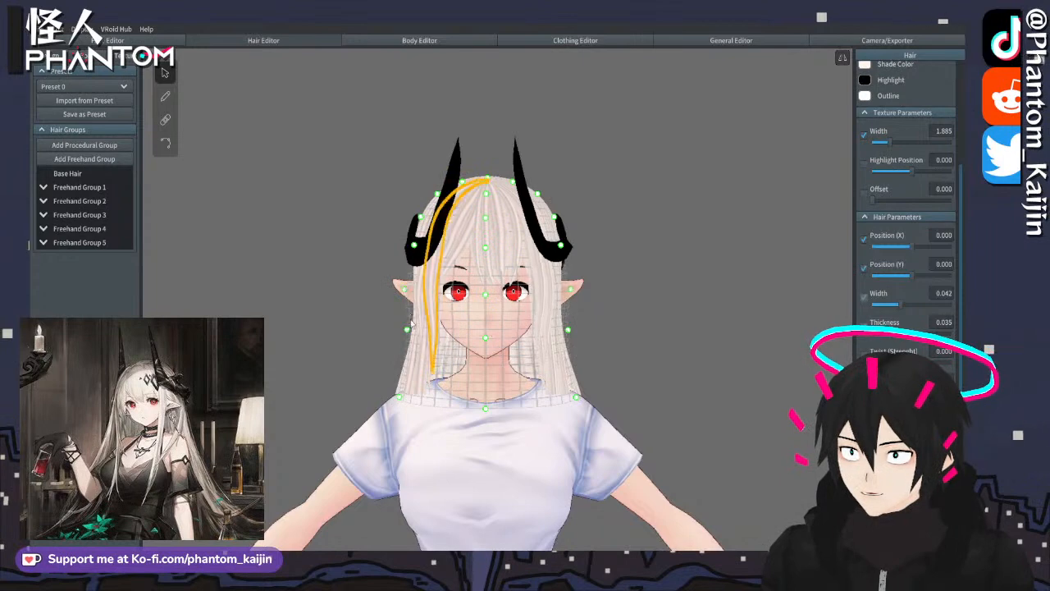
drag(408, 328, 405, 330)
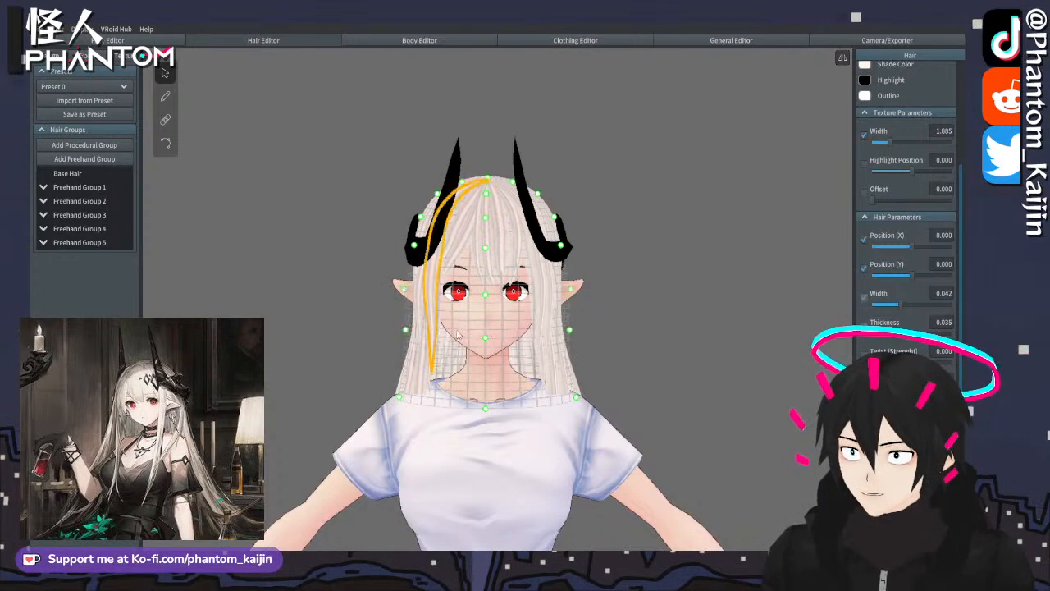
- Select the outer side strand and pull its guide mesh slightly outward beside the ear
click(673, 281)
scroll(539, 281, up, 3)
click(385, 375)
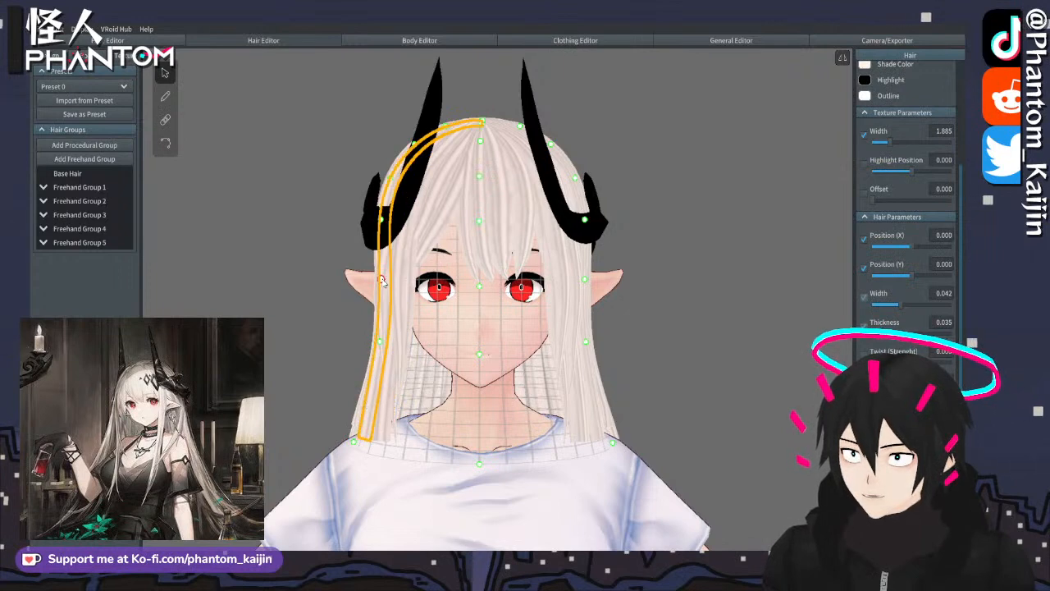
drag(382, 278, 376, 278)
click(748, 298)
- Examine the reshaped side hair from below, the front and both three-quarter angles
right_drag(748, 297, 645, 262)
scroll(723, 291, down, 5)
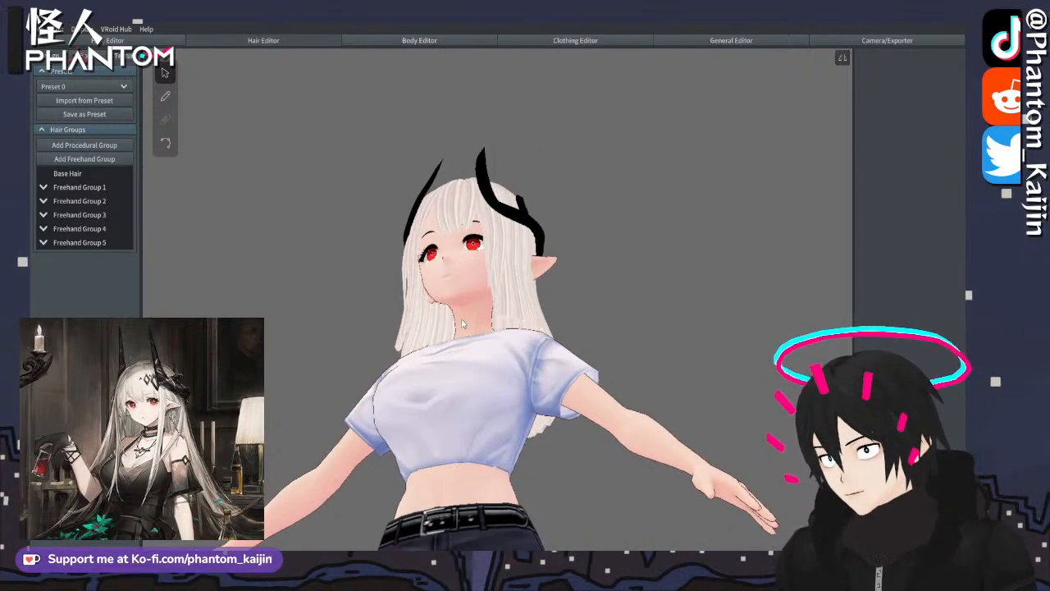
right_drag(463, 324, 579, 322)
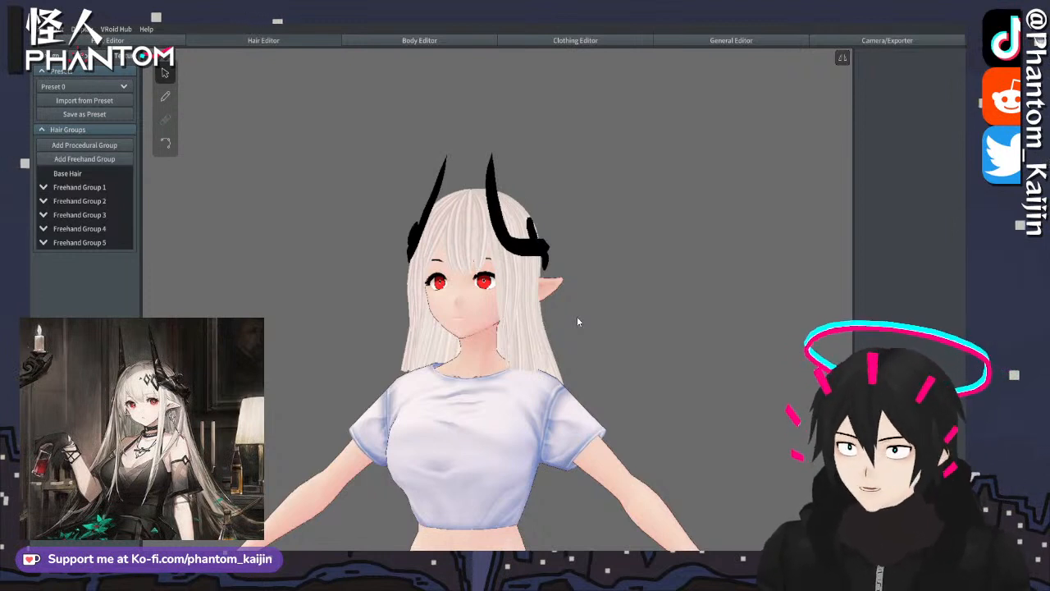
right_drag(348, 230, 359, 242)
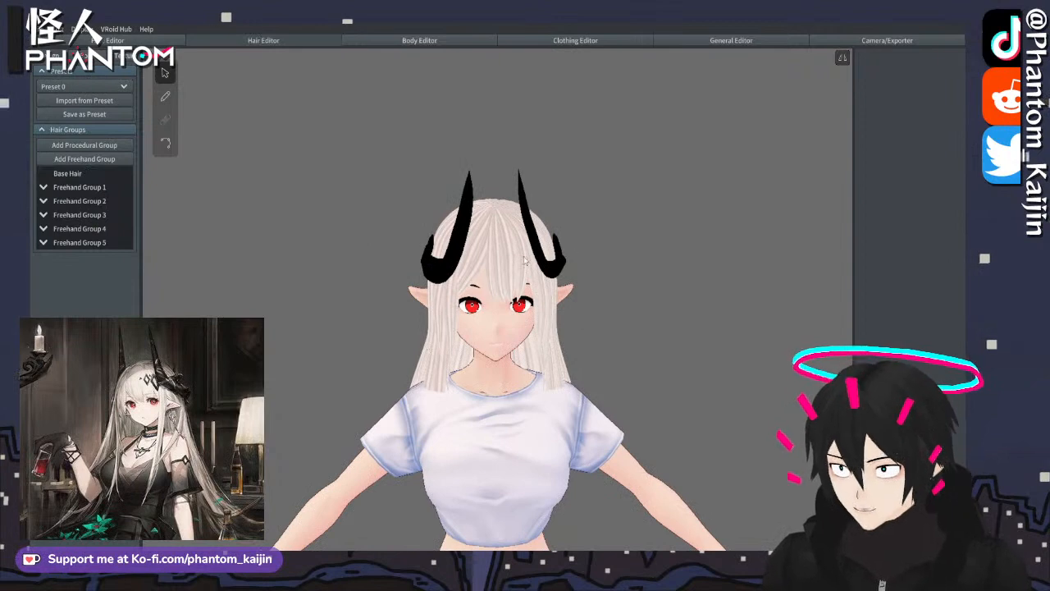
right_drag(580, 322, 730, 325)
right_drag(613, 316, 518, 246)
right_drag(382, 262, 342, 247)
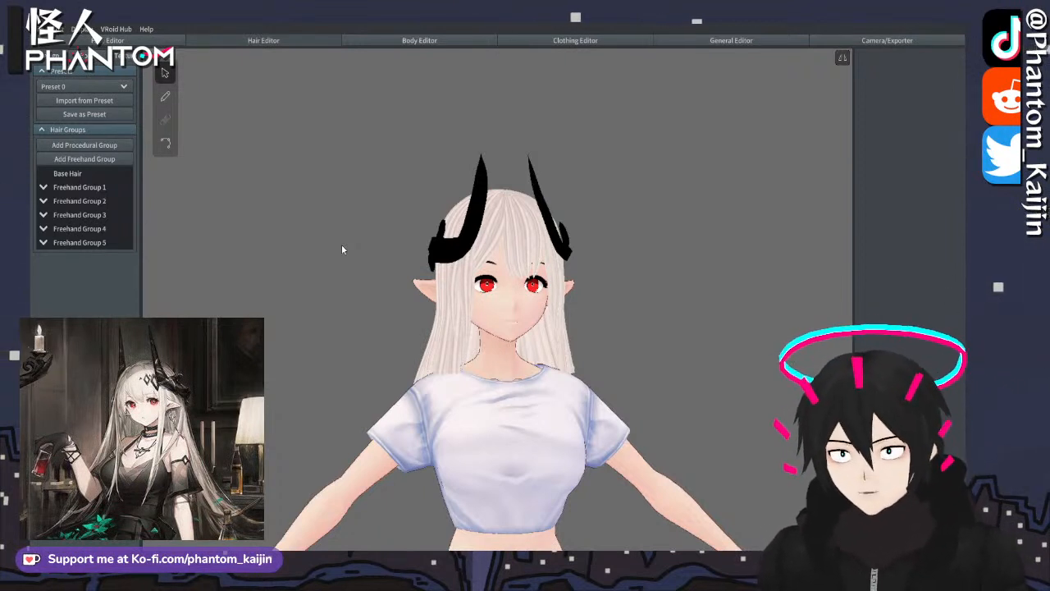
- Select the strand beside one of the two gaps in the hair at the back of the head
right_drag(343, 242, 507, 347)
scroll(503, 360, up, 6)
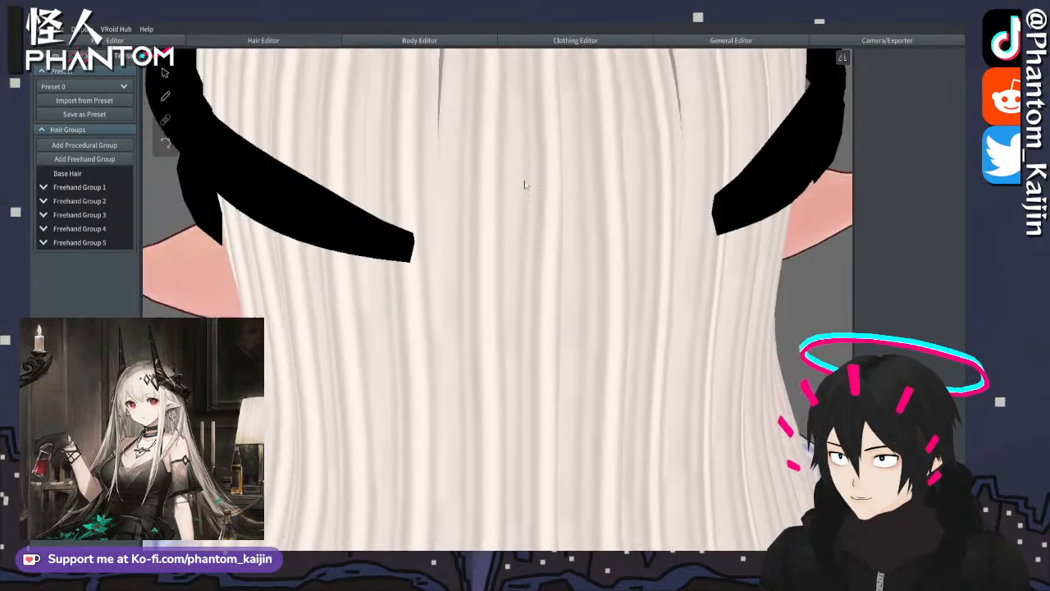
scroll(526, 186, down, 4)
scroll(526, 186, up, 5)
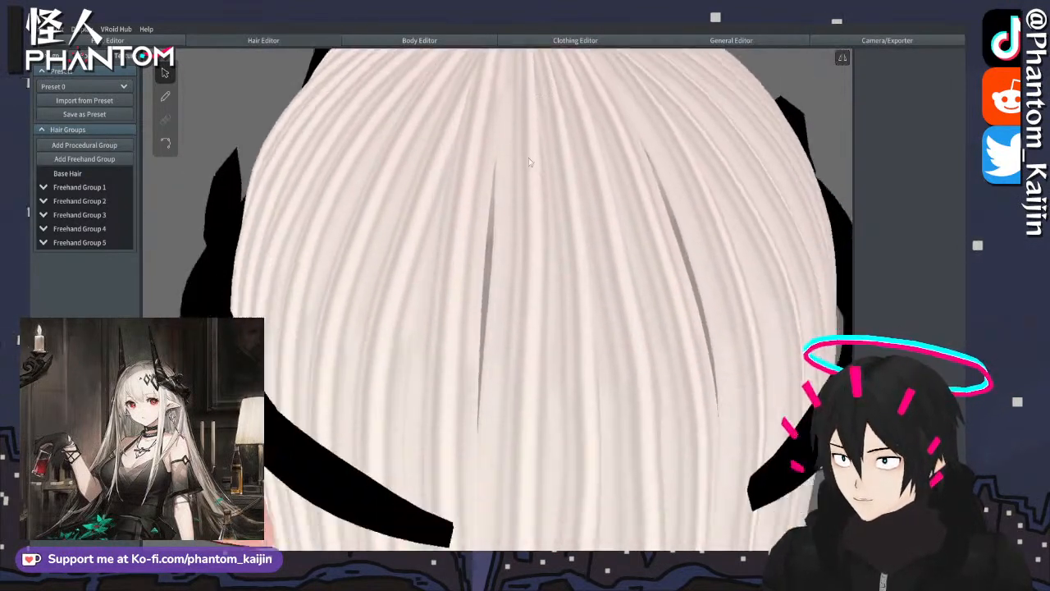
scroll(493, 183, down, 1)
click(482, 182)
scroll(484, 184, down, 4)
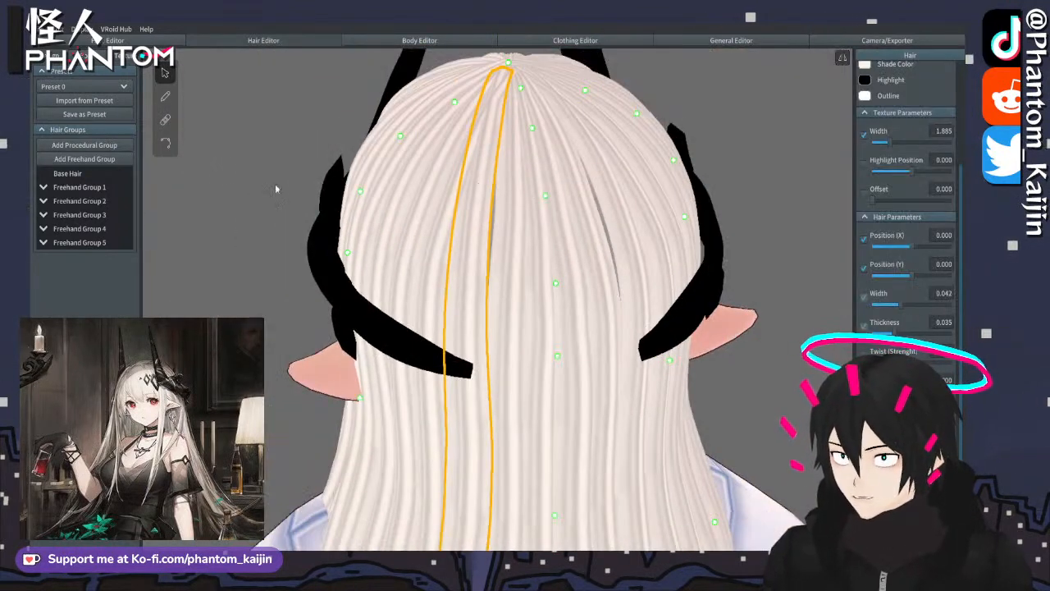
- Shift the selected back strand's upper control points slightly toward the gap to cover it
click(166, 144)
drag(469, 273, 480, 275)
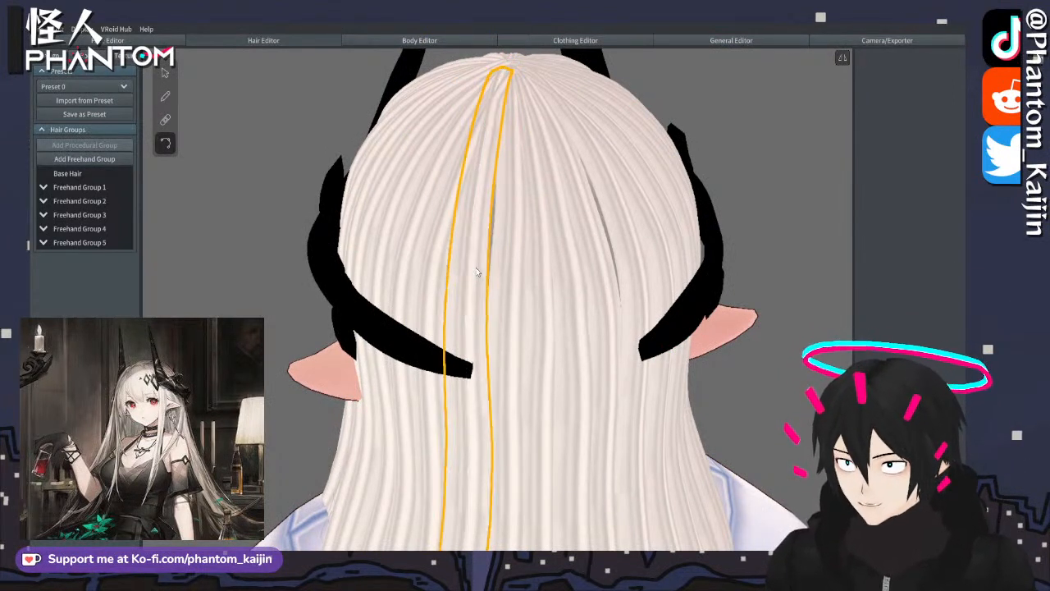
key(ctrl+z)
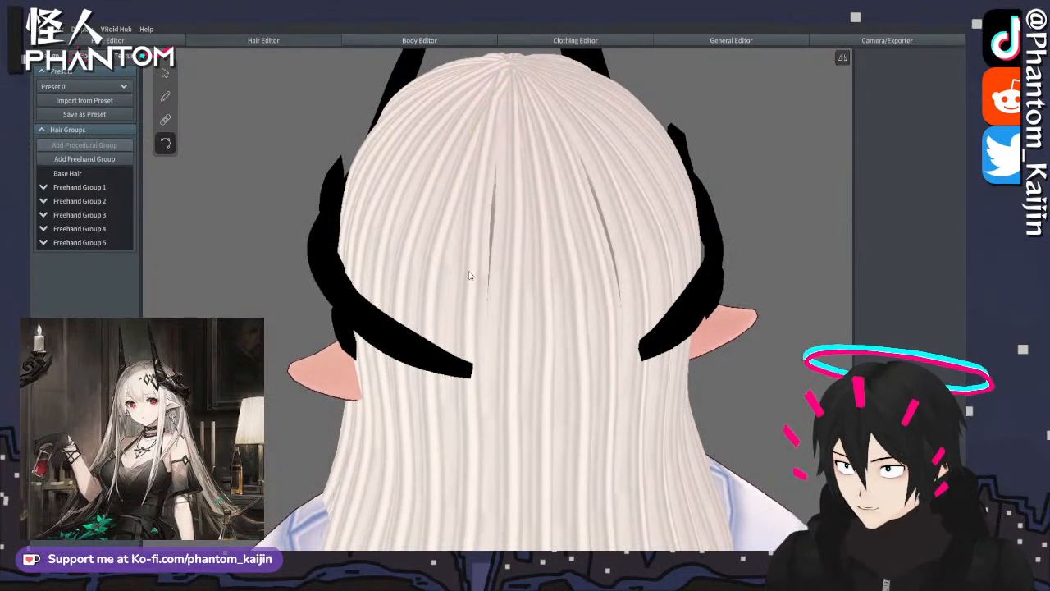
click(472, 276)
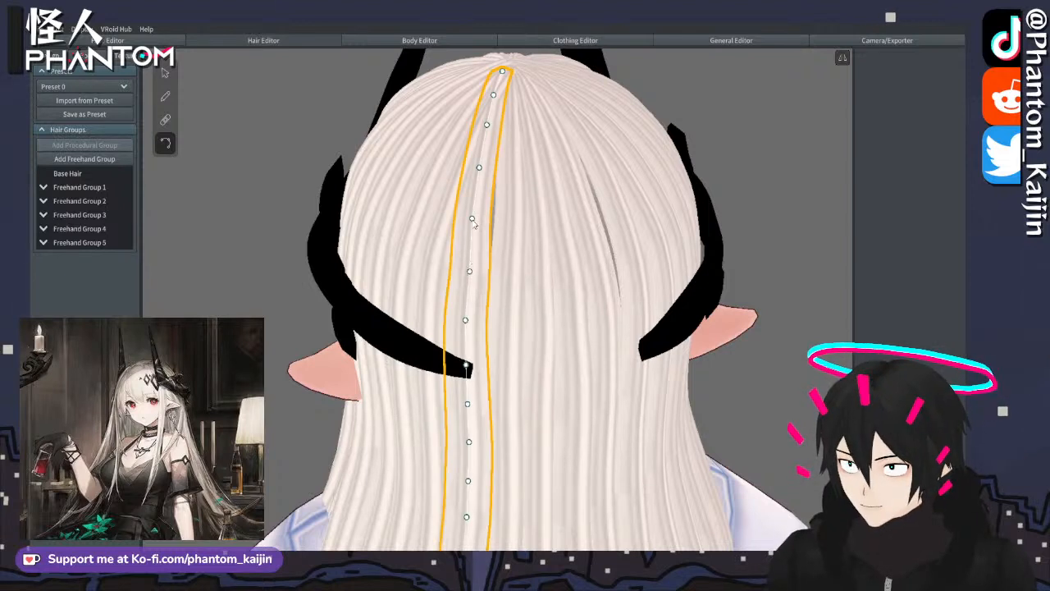
drag(473, 220, 475, 220)
click(477, 223)
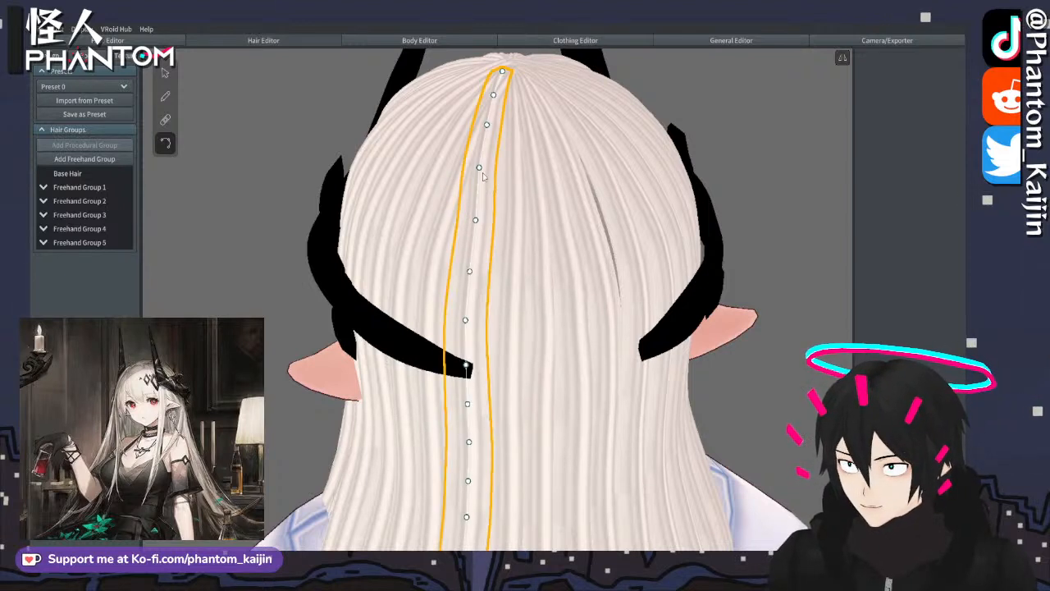
drag(480, 170, 483, 173)
- Fine-tune the same back strand from another angle by nudging its upper control points slightly sideways
right_drag(648, 315, 561, 323)
click(561, 323)
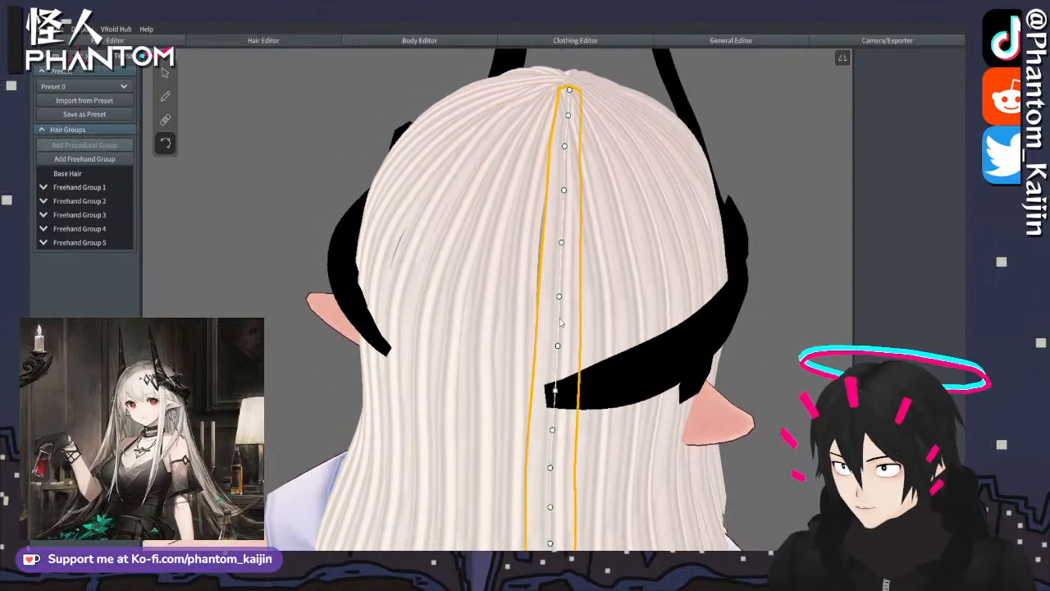
drag(559, 302, 561, 274)
drag(562, 244, 559, 244)
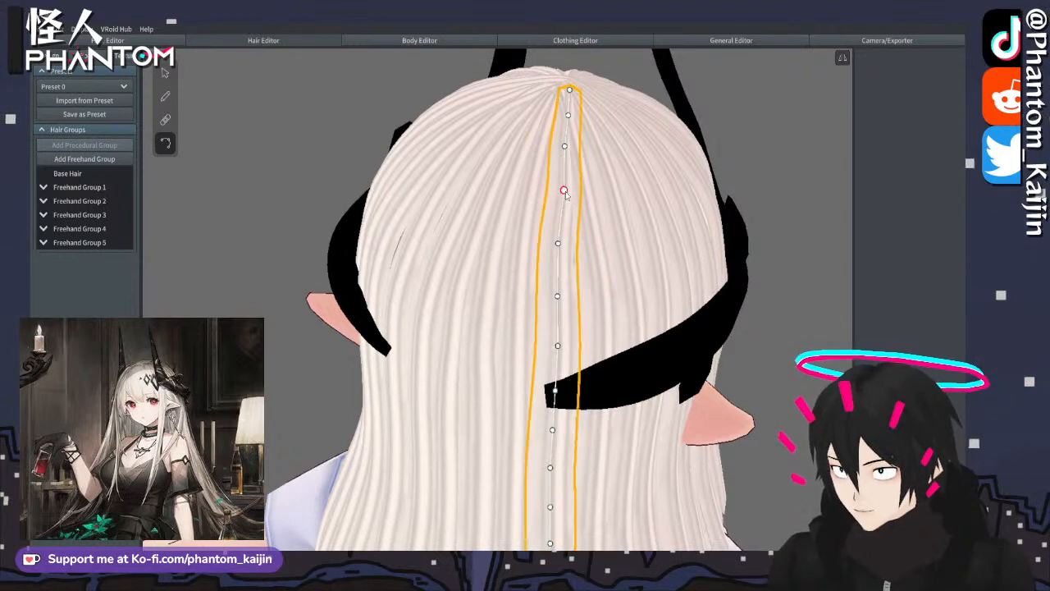
drag(564, 189, 563, 192)
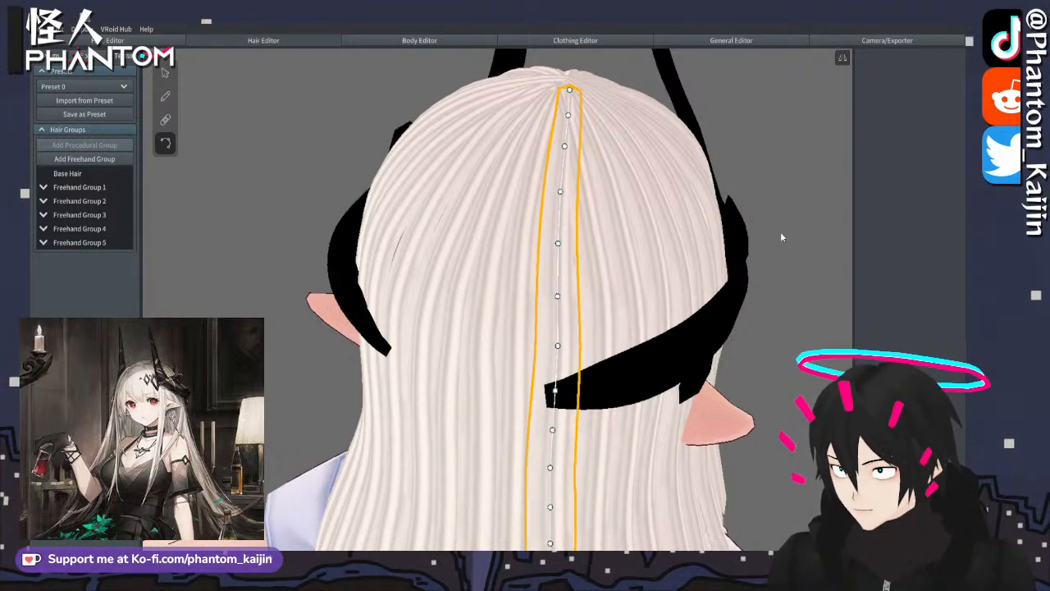
scroll(719, 257, down, 3)
scroll(697, 271, up, 2)
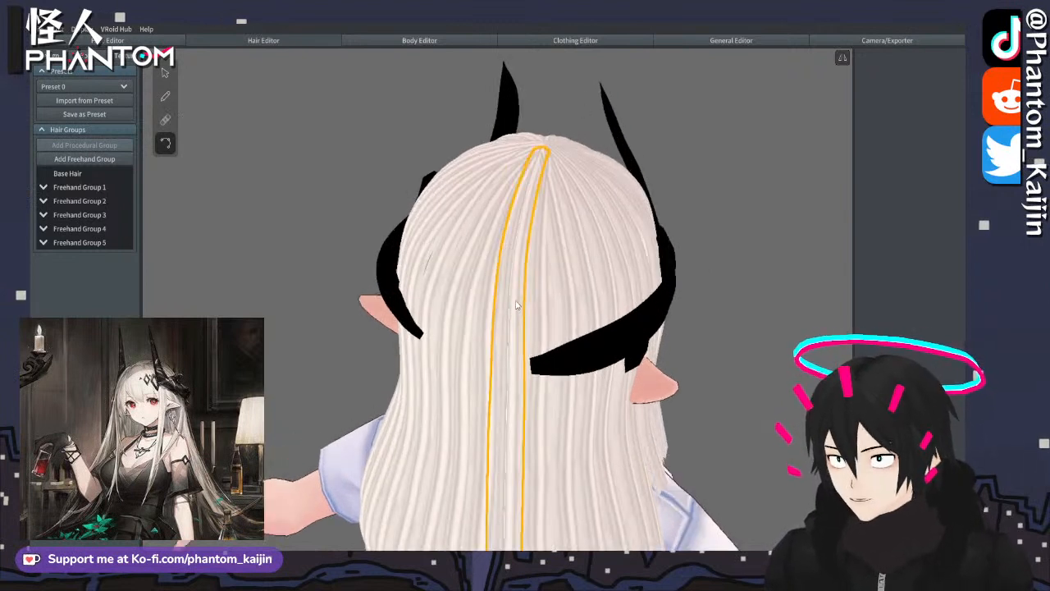
- Inspect the back and side strands around the head for remaining gaps, selecting individual strands along the way
click(166, 74)
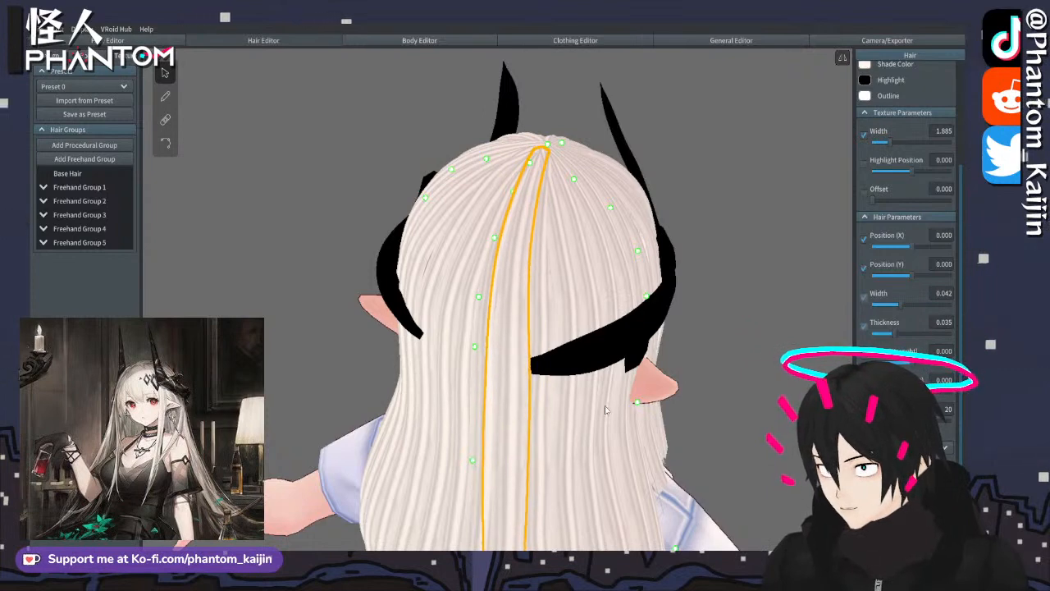
right_drag(605, 408, 628, 408)
click(484, 304)
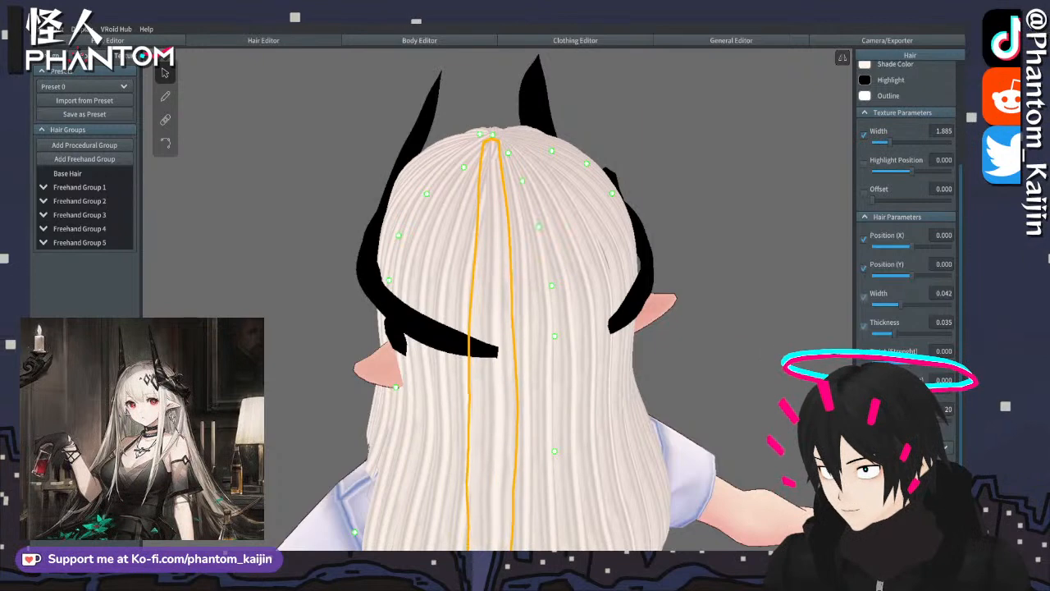
click(613, 264)
right_drag(705, 293, 636, 293)
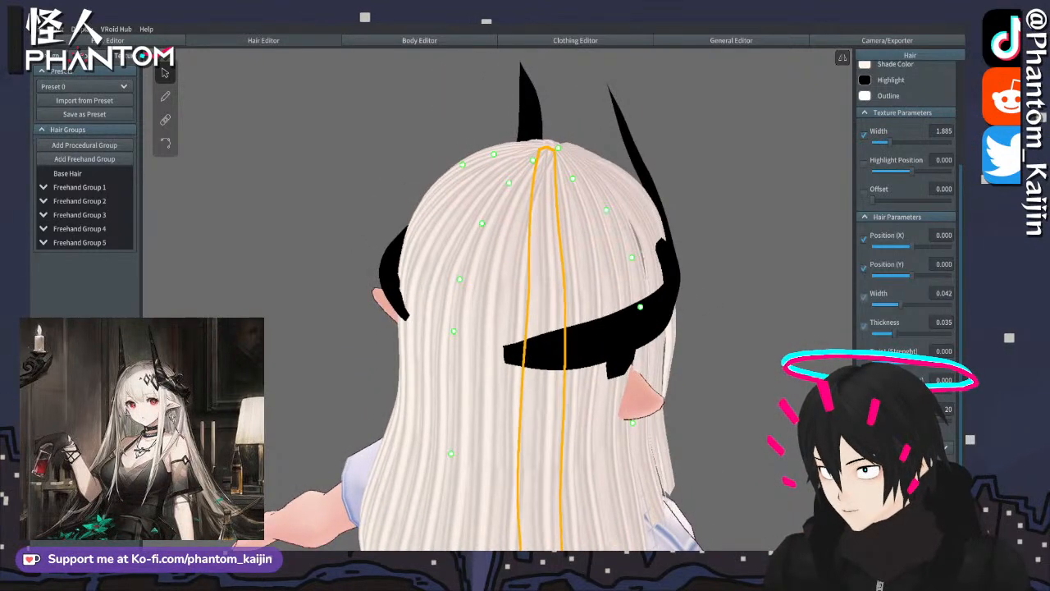
click(732, 419)
right_drag(731, 420, 805, 418)
click(425, 256)
right_drag(425, 256, 431, 263)
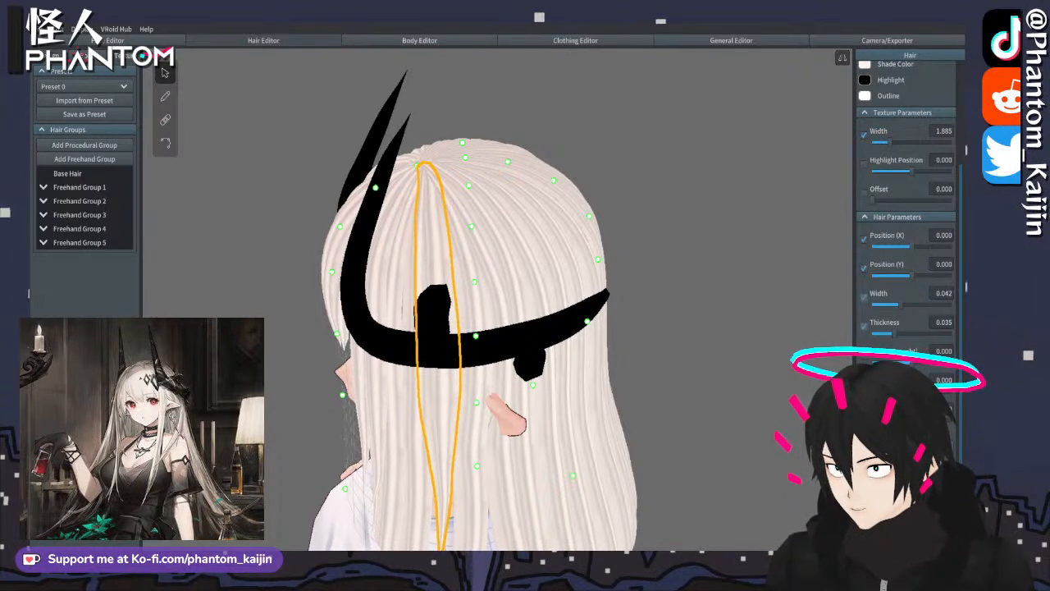
right_drag(784, 415, 602, 331)
click(599, 257)
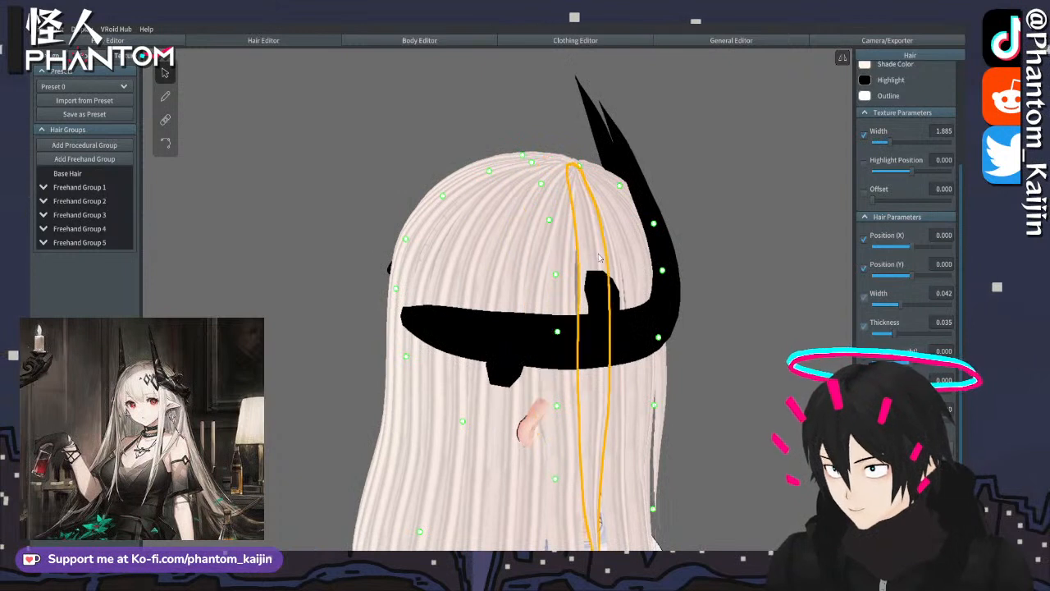
right_drag(688, 327, 675, 329)
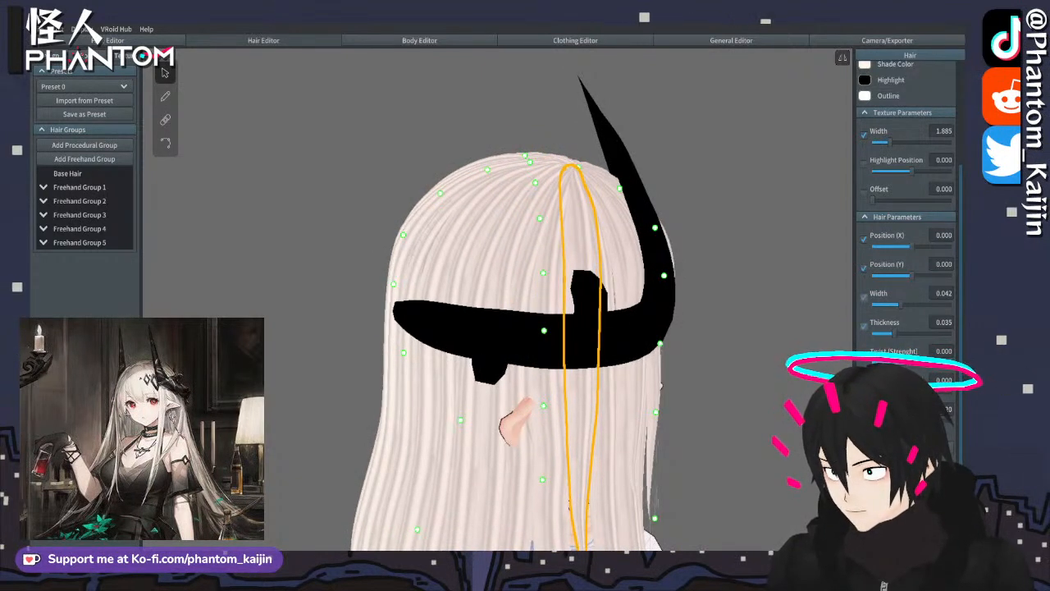
click(749, 444)
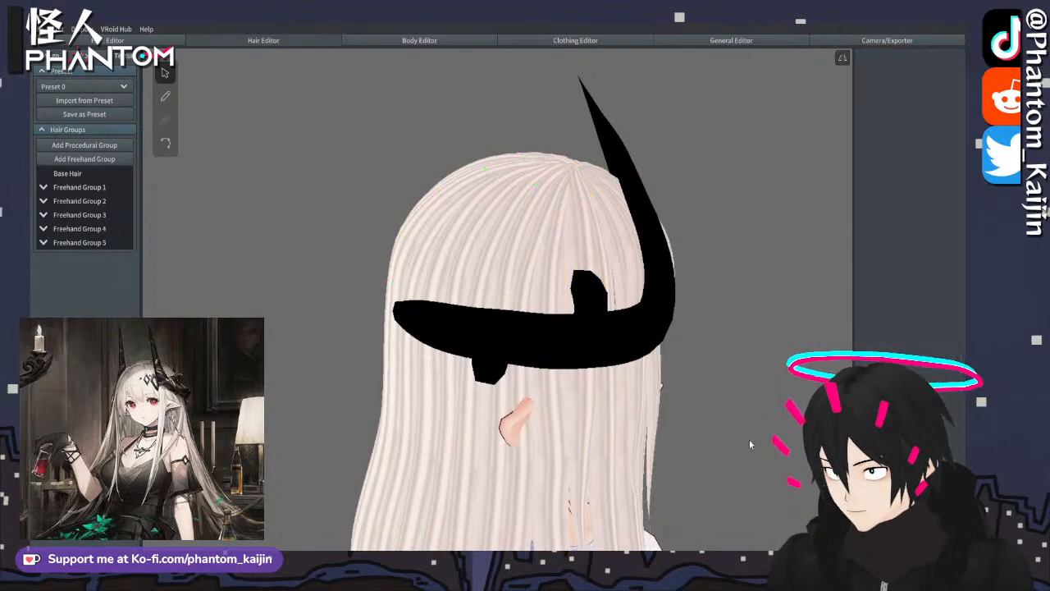
- Review the finished hair, horns and bangs over the eyes from the front, both close up and at a distance
right_drag(750, 444, 714, 411)
scroll(710, 433, down, 3)
scroll(714, 427, down, 2)
scroll(669, 370, up, 2)
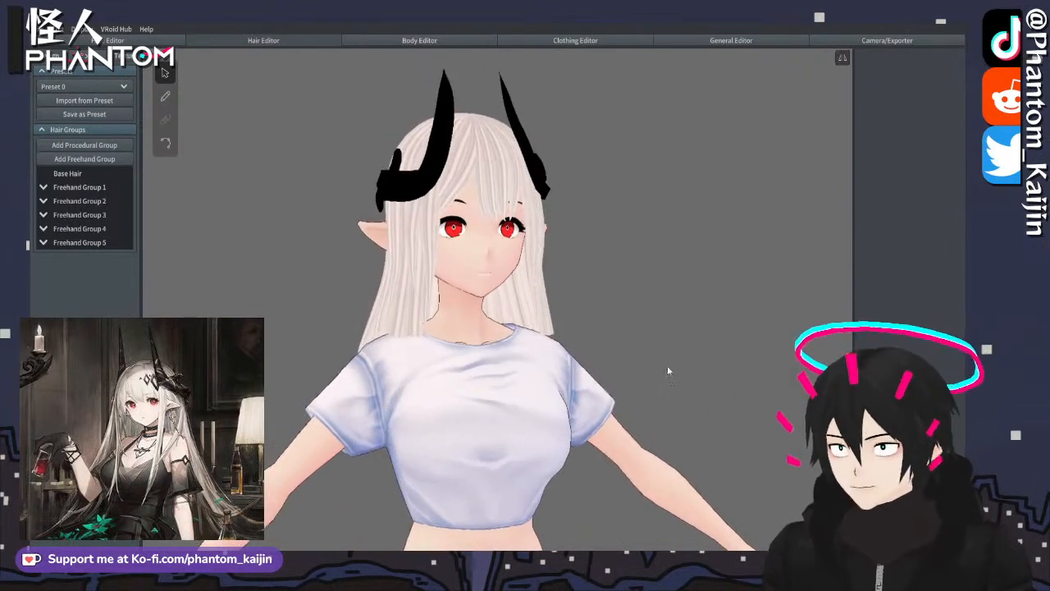
scroll(694, 382, up, 4)
scroll(699, 371, down, 2)
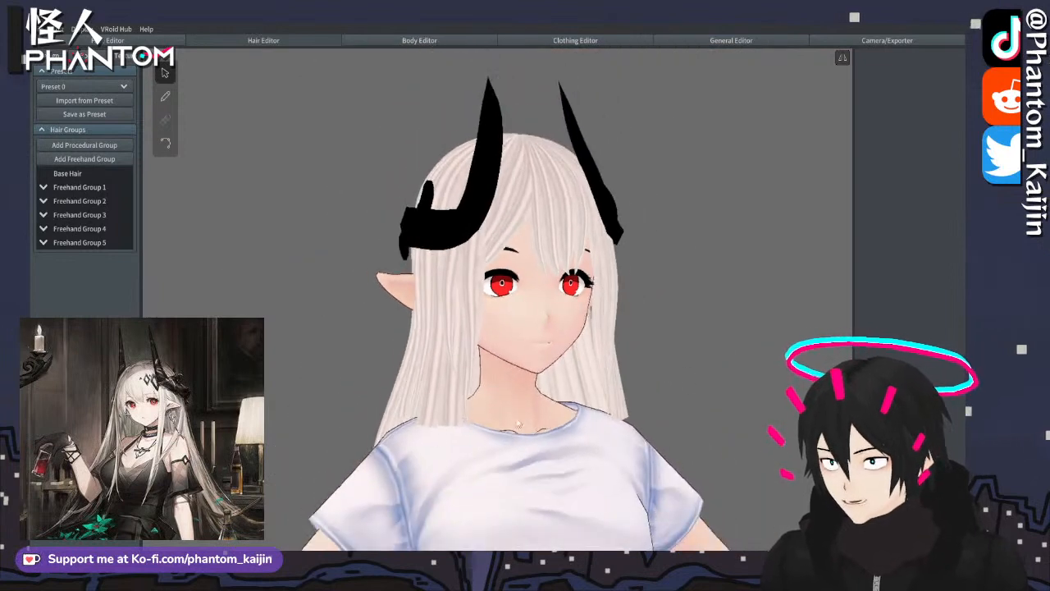
mouse_move(676, 409)
right_down()
mouse_move(660, 419)
mouse_move(742, 405)
mouse_move(683, 409)
right_up()
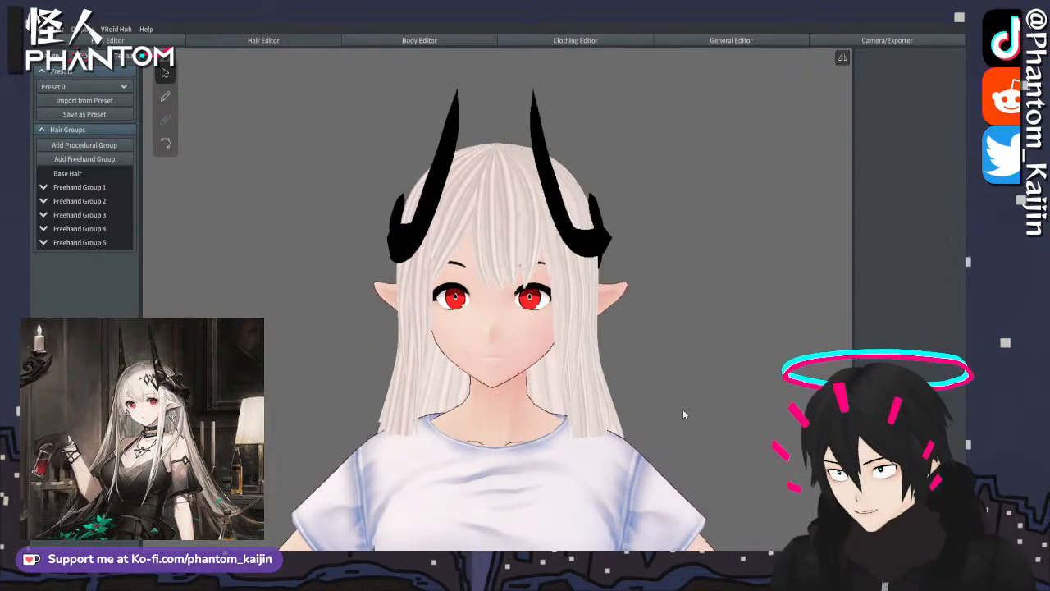
scroll(635, 336, up, 5)
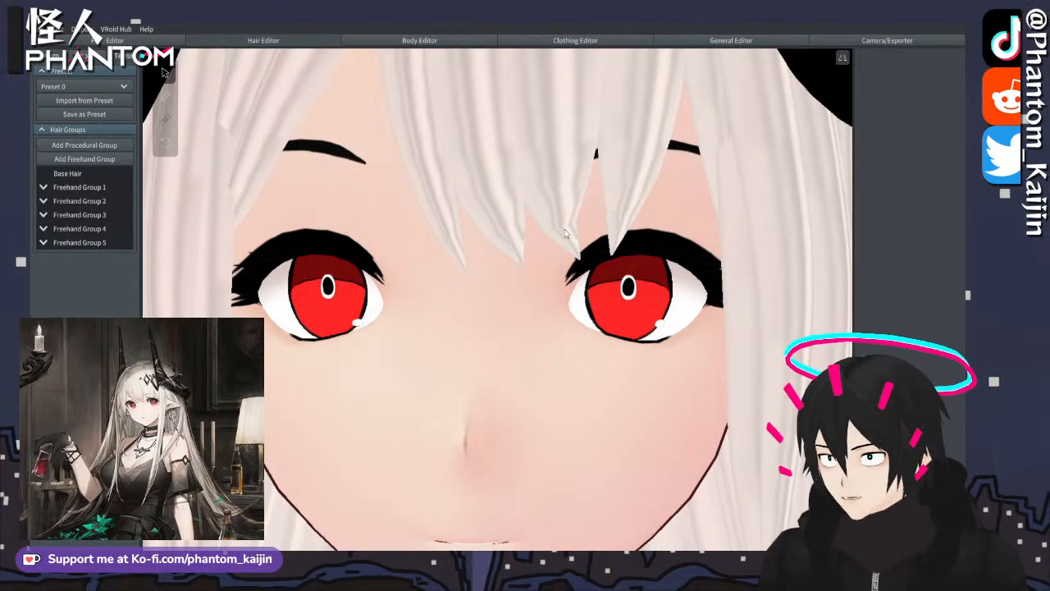
scroll(565, 233, down, 5)
right_drag(659, 409, 699, 404)
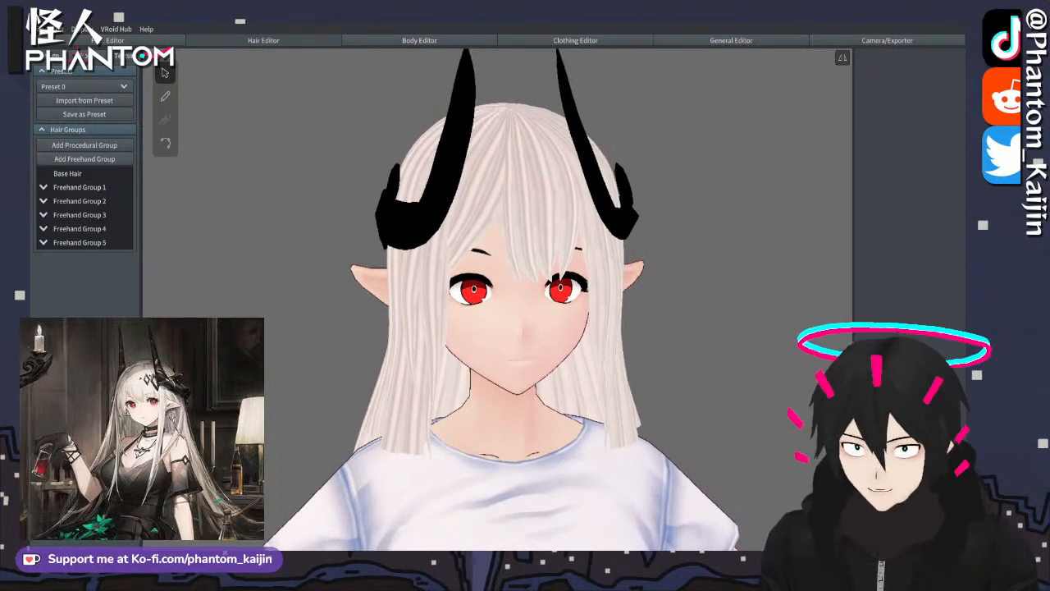
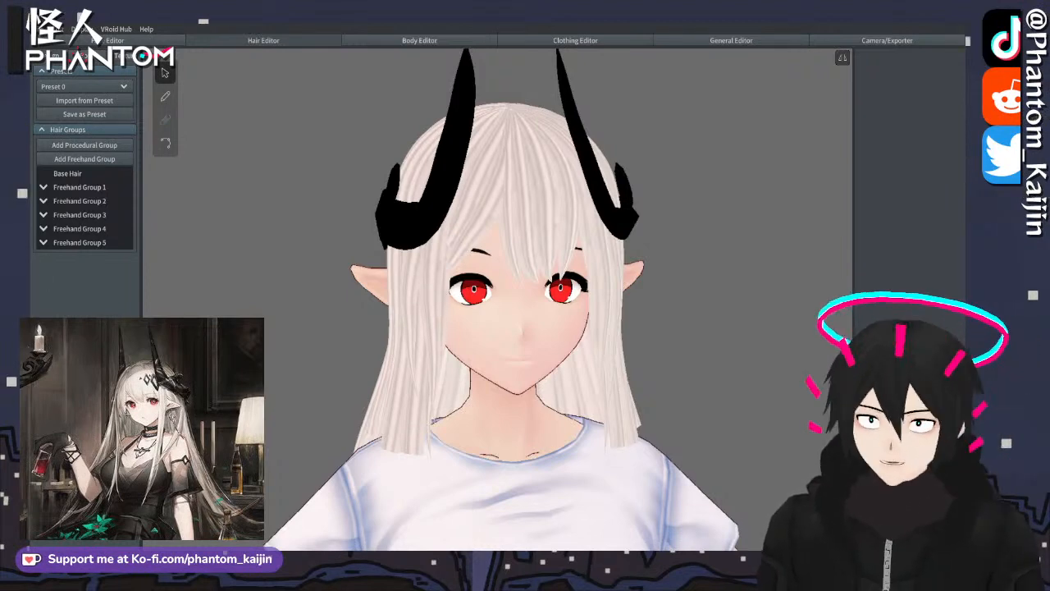
- Frame the upper body at a three-quarter angle and open the General Editor's eye alignment settings
right_drag(745, 272, 700, 301)
scroll(690, 292, down, 2)
scroll(686, 294, up, 4)
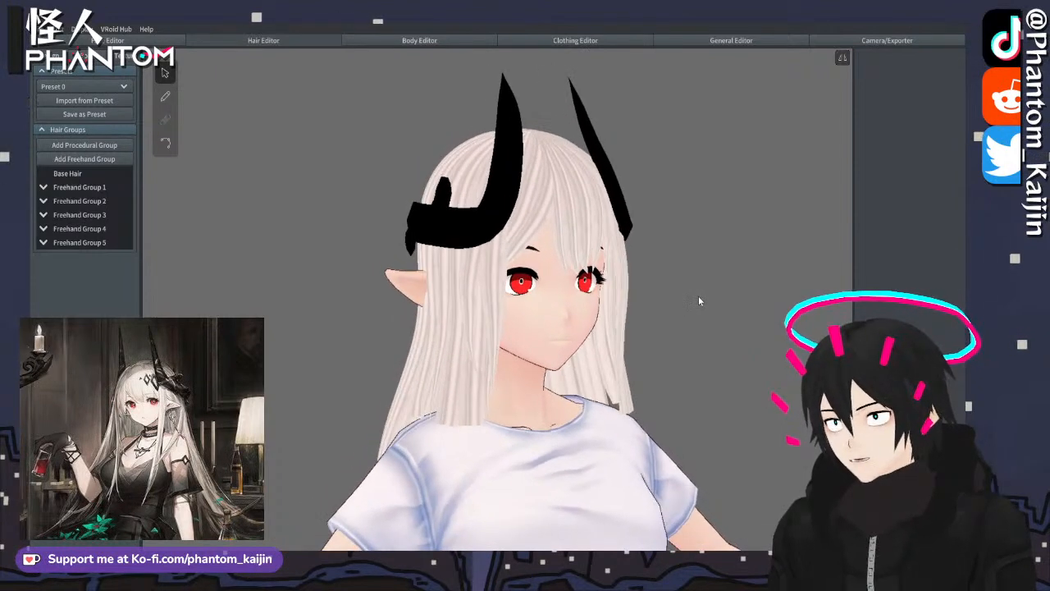
middle_drag(698, 296, 681, 313)
click(718, 37)
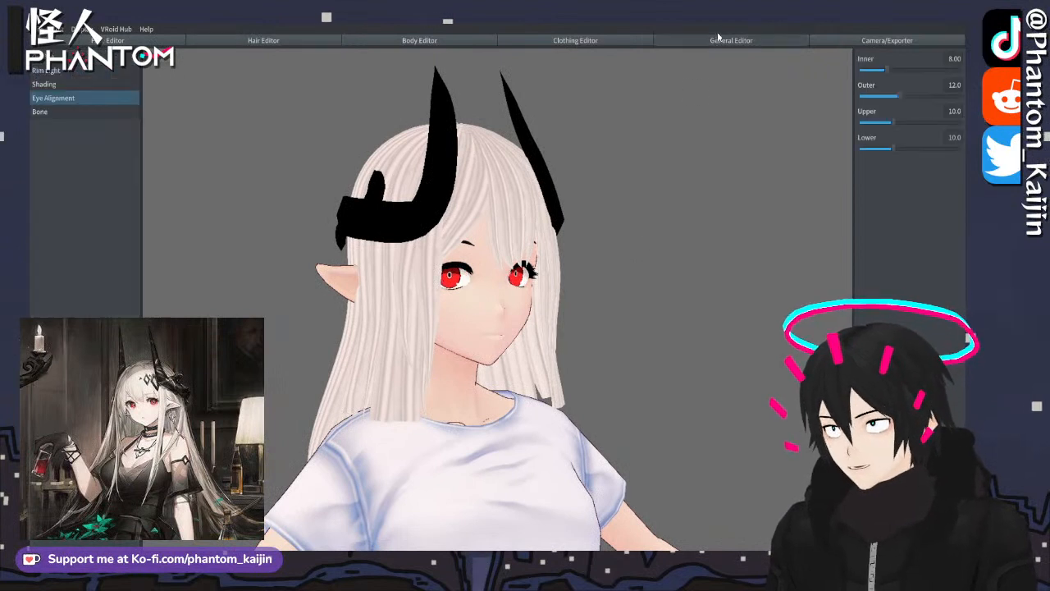
- Frame the character's head and chest in the Camera/Exporter and turn off automatic blinking
middle_drag(686, 135, 699, 134)
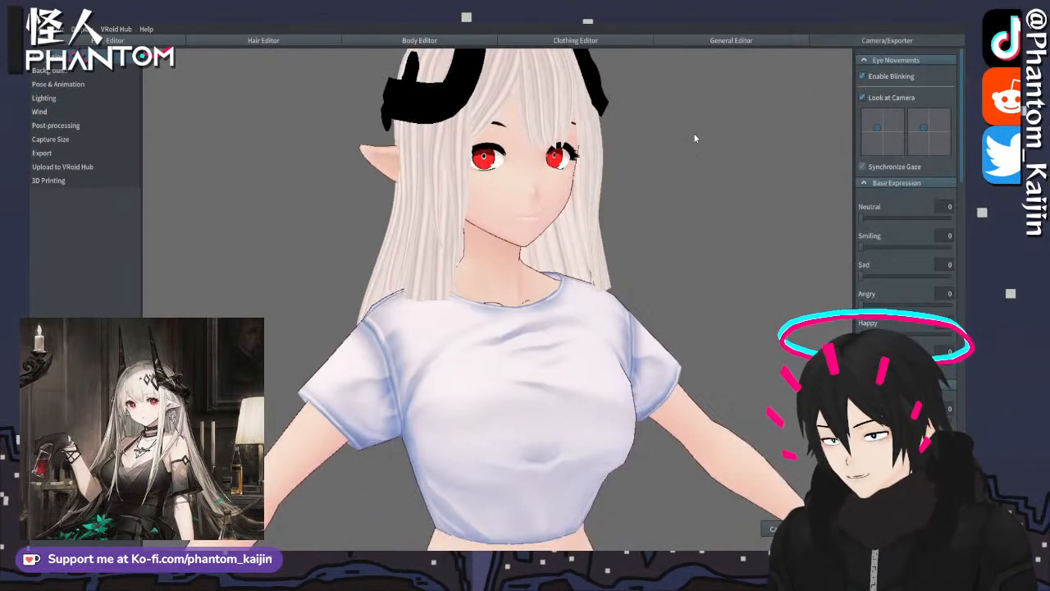
middle_drag(696, 133, 702, 166)
right_drag(701, 165, 696, 159)
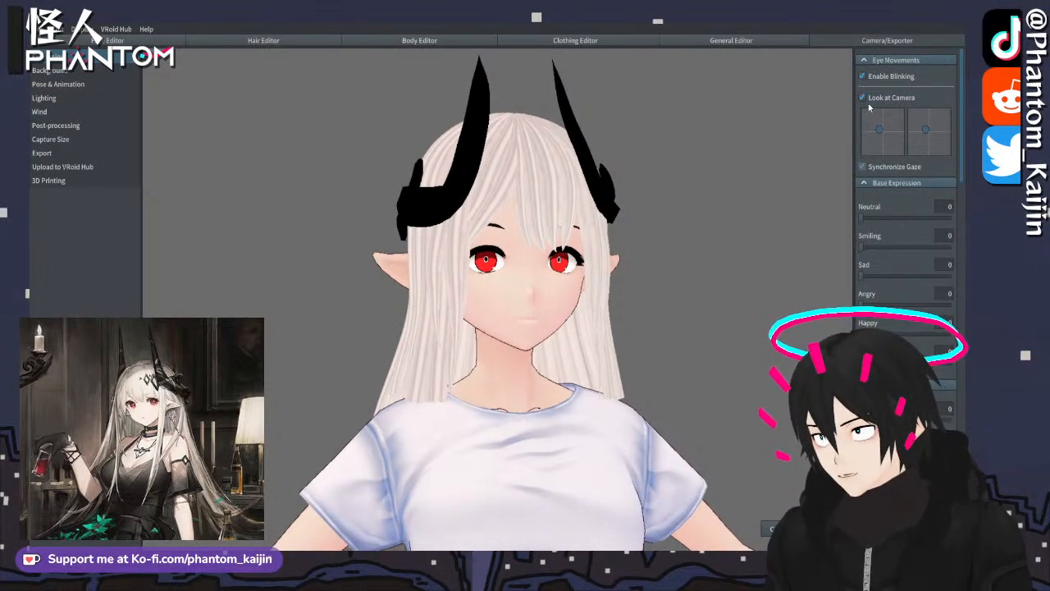
click(863, 76)
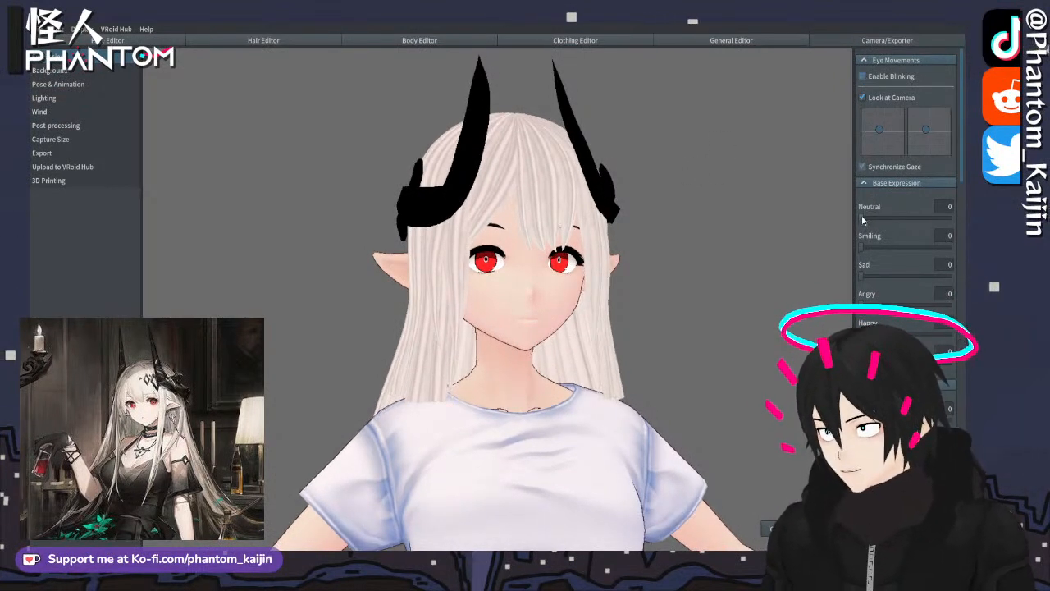
- Try out the neutral, smiling and surprised base expressions on the character
drag(861, 218, 812, 218)
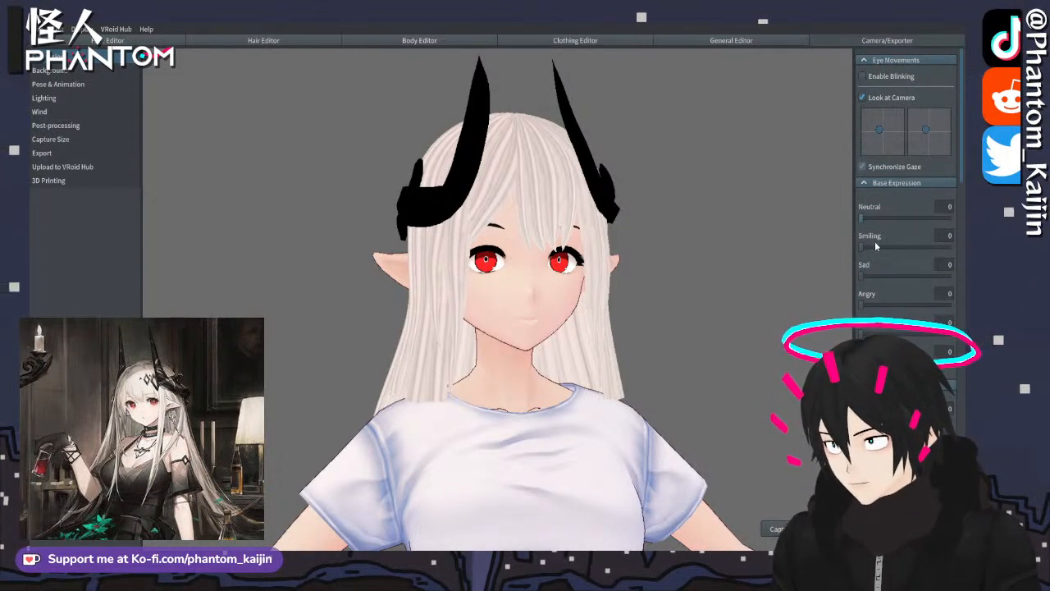
mouse_move(862, 247)
mouse_down()
mouse_move(893, 248)
mouse_move(844, 249)
mouse_move(874, 250)
mouse_up()
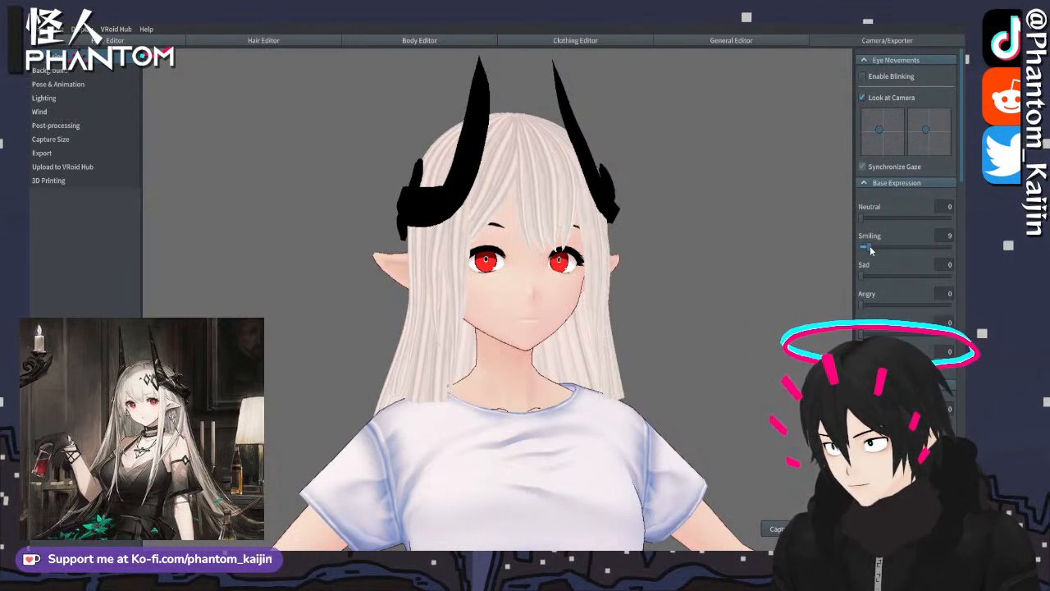
mouse_move(861, 363)
mouse_down()
mouse_move(951, 363)
mouse_move(862, 363)
mouse_up()
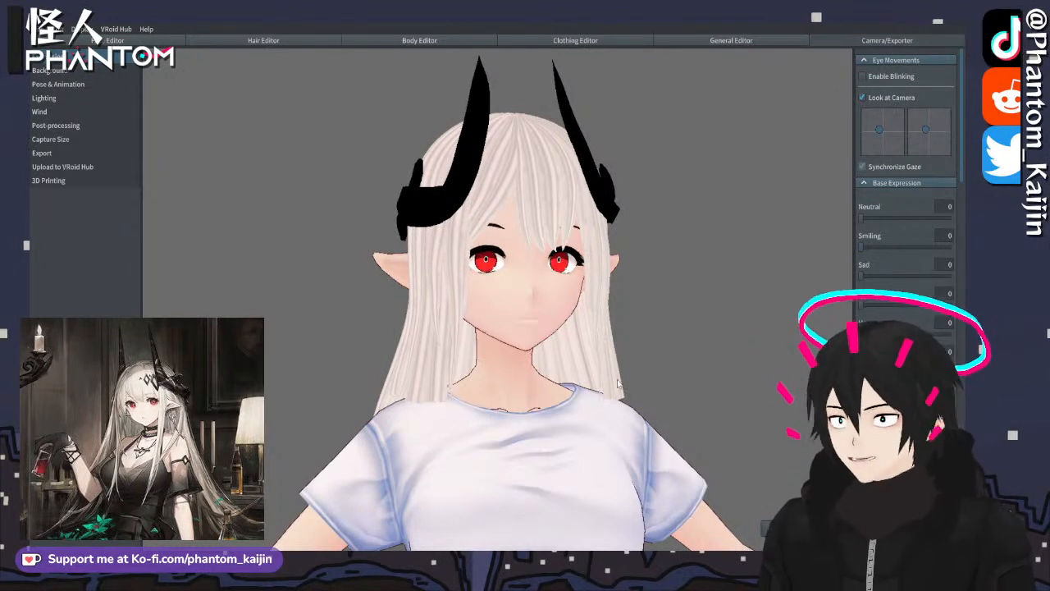
- Set the sad eyebrows to 10 and the closed eyes to 5, and try out a mouth expression
scroll(903, 328, down, 3)
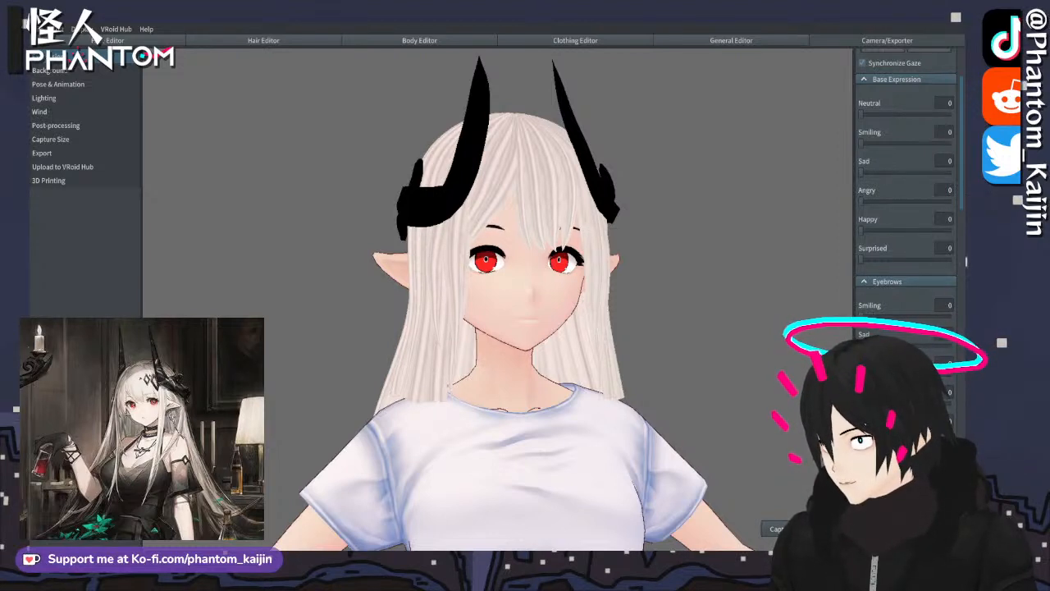
scroll(906, 246, down, 2)
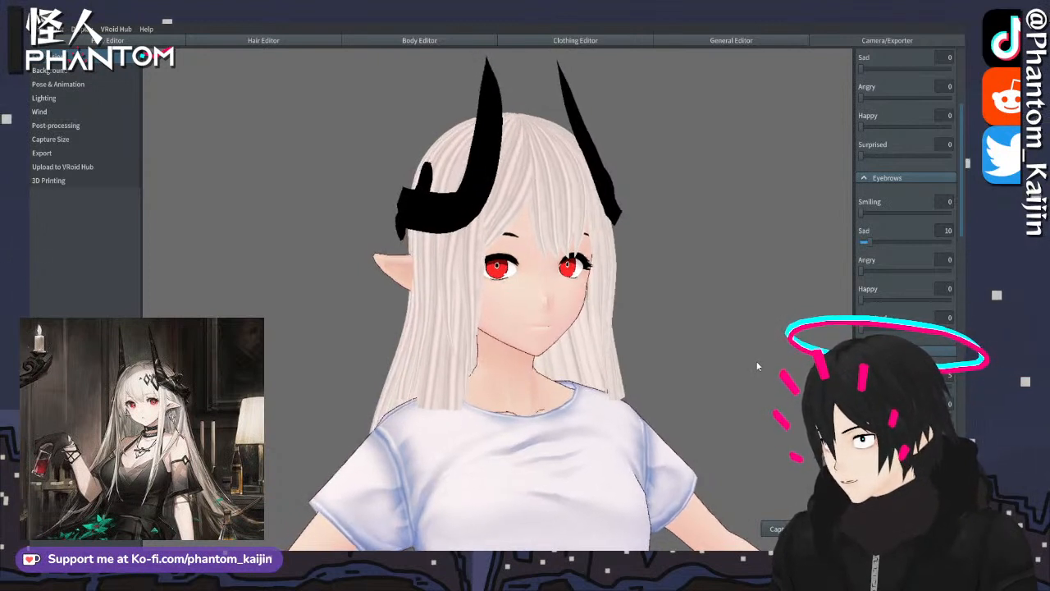
scroll(906, 205, down, 6)
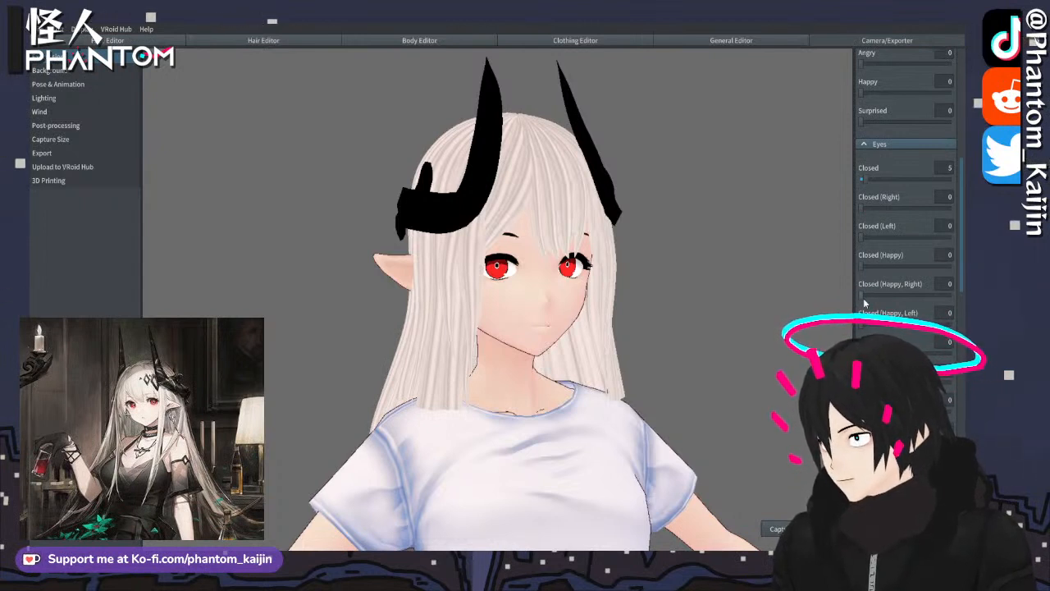
scroll(906, 205, down, 5)
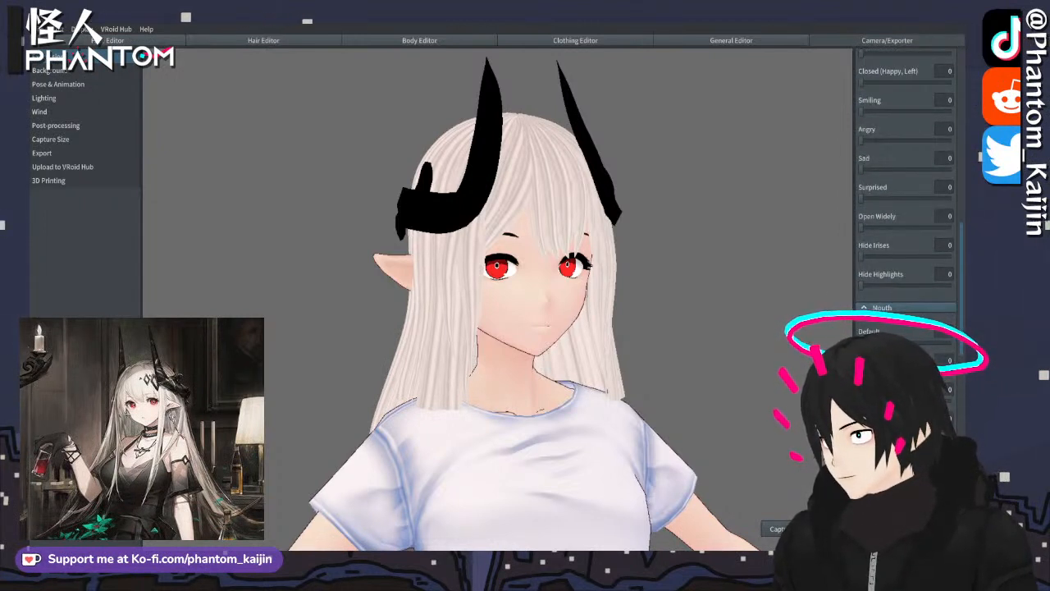
drag(862, 371, 952, 371)
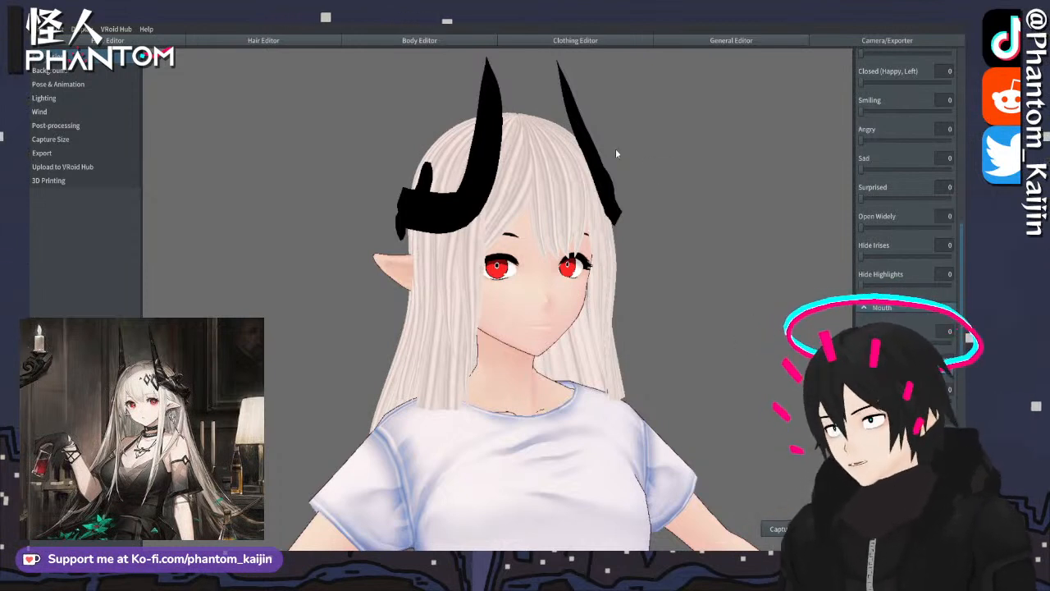
- Remove the Mini T-Shirt top from the character's clothing
click(570, 42)
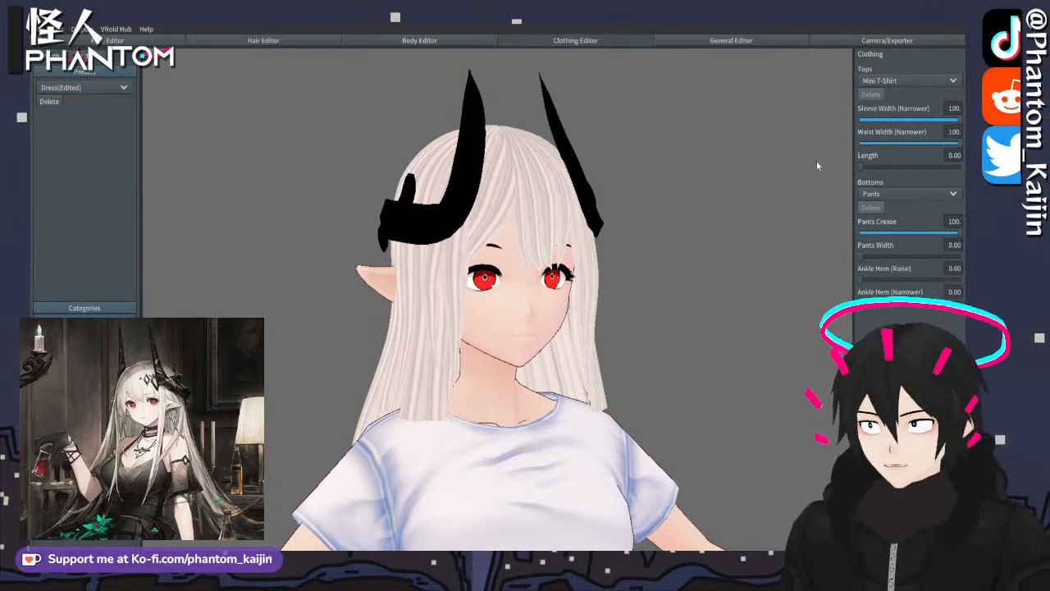
click(897, 81)
click(886, 94)
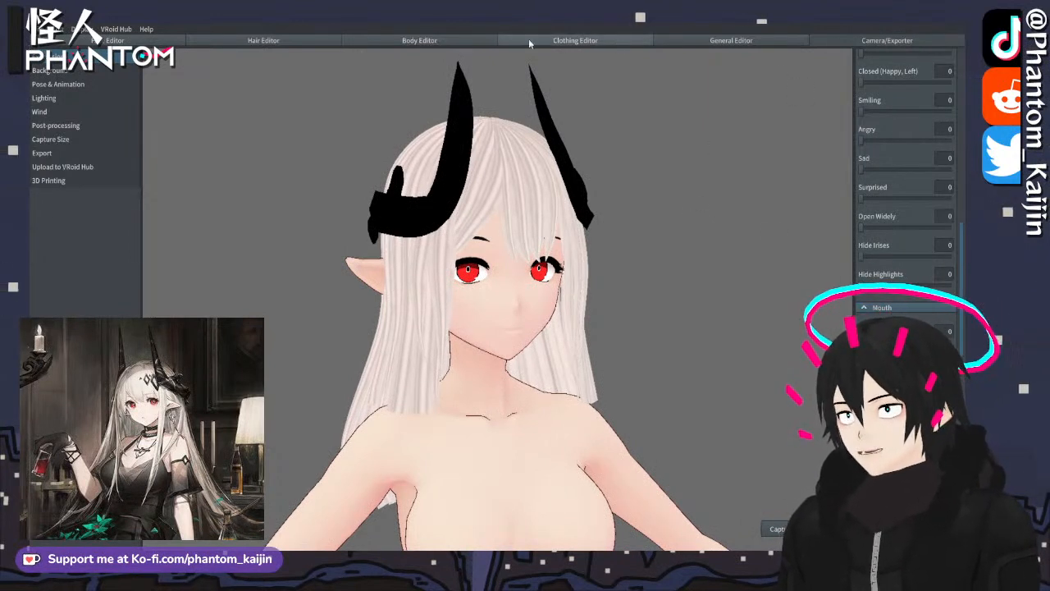
- Preview the FUN expression in the Face Editor and view the face from the front
click(131, 40)
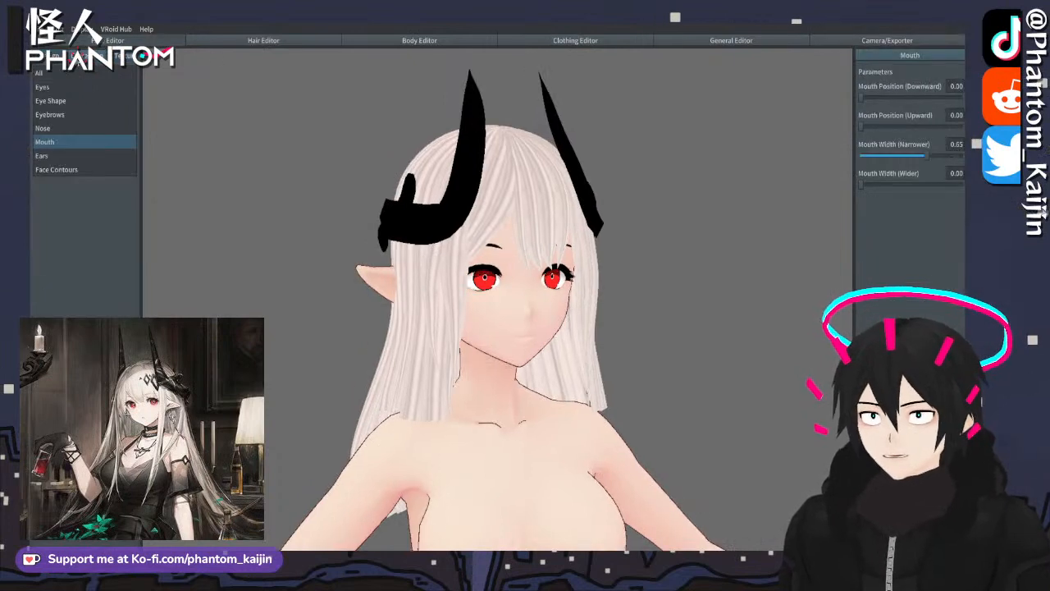
click(99, 55)
click(55, 88)
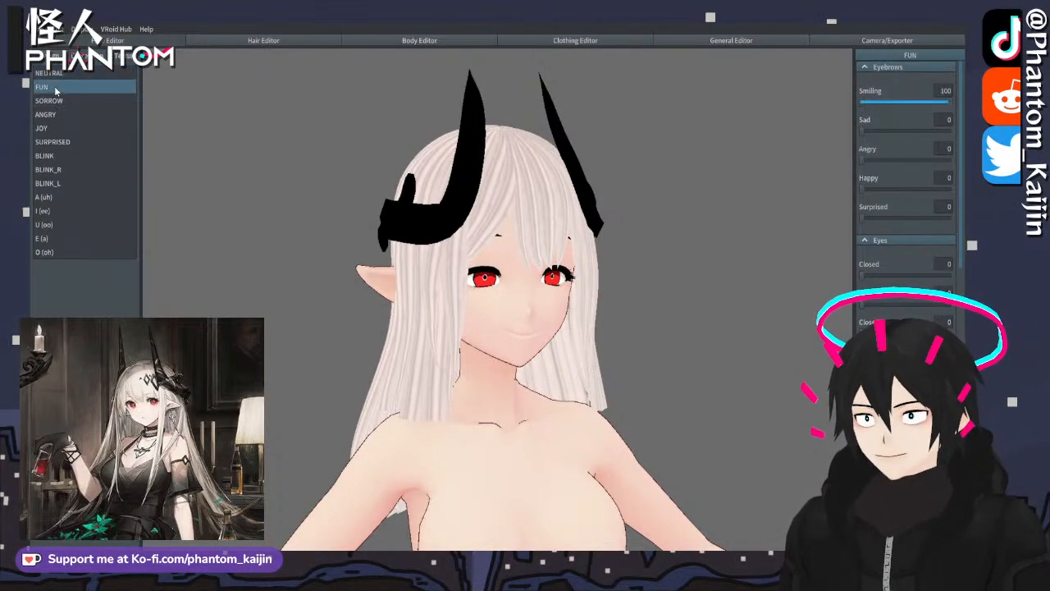
right_drag(393, 140, 386, 140)
scroll(419, 150, up, 4)
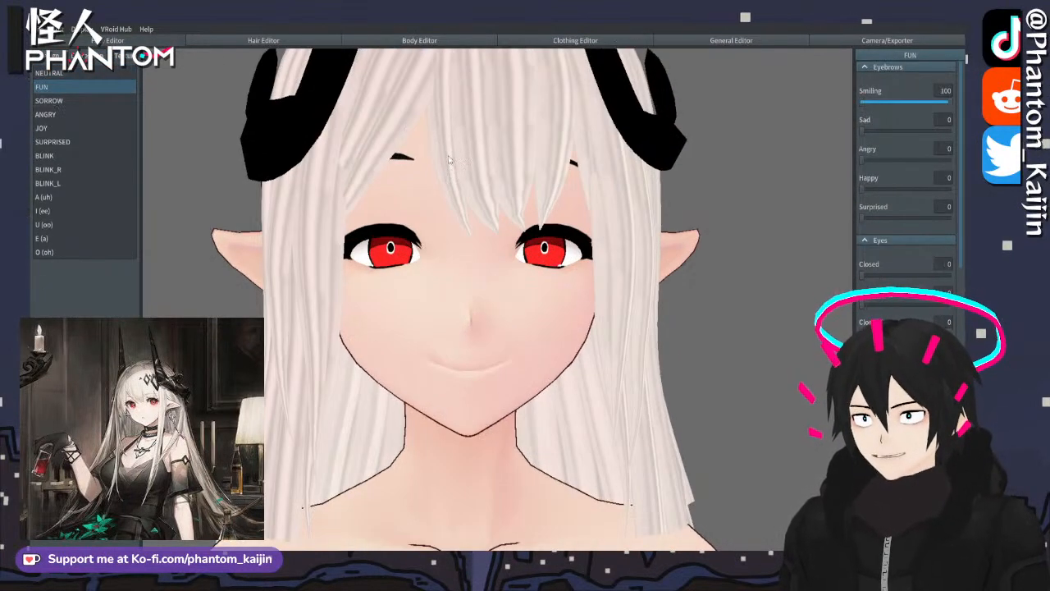
middle_drag(483, 161, 509, 169)
scroll(510, 168, down, 3)
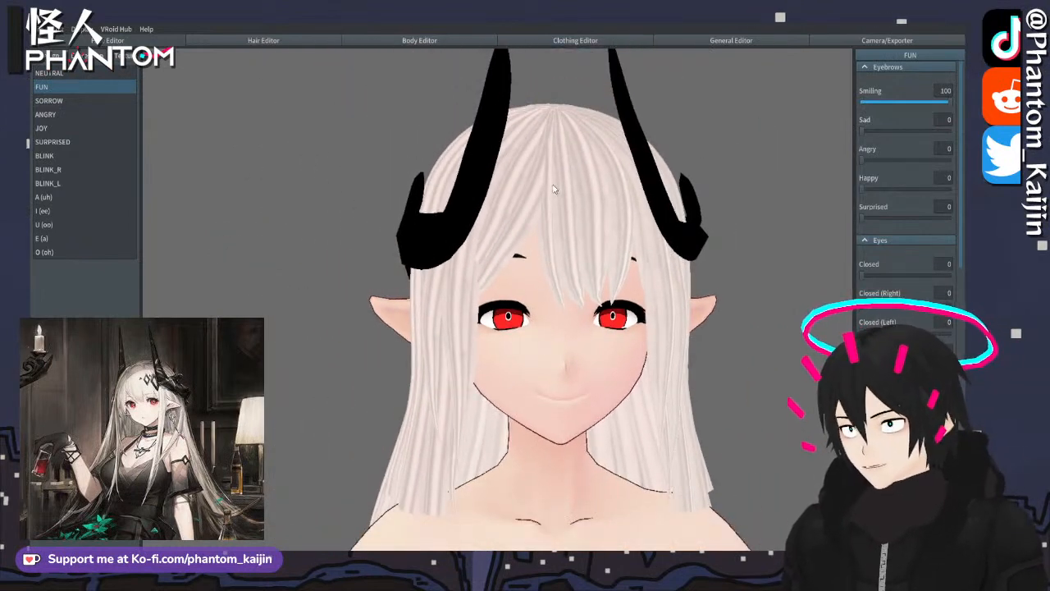
- Examine the FUN expression's mouth, eyes and brows close up and from a three-quarter angle
right_drag(554, 188, 587, 278)
scroll(612, 248, up, 3)
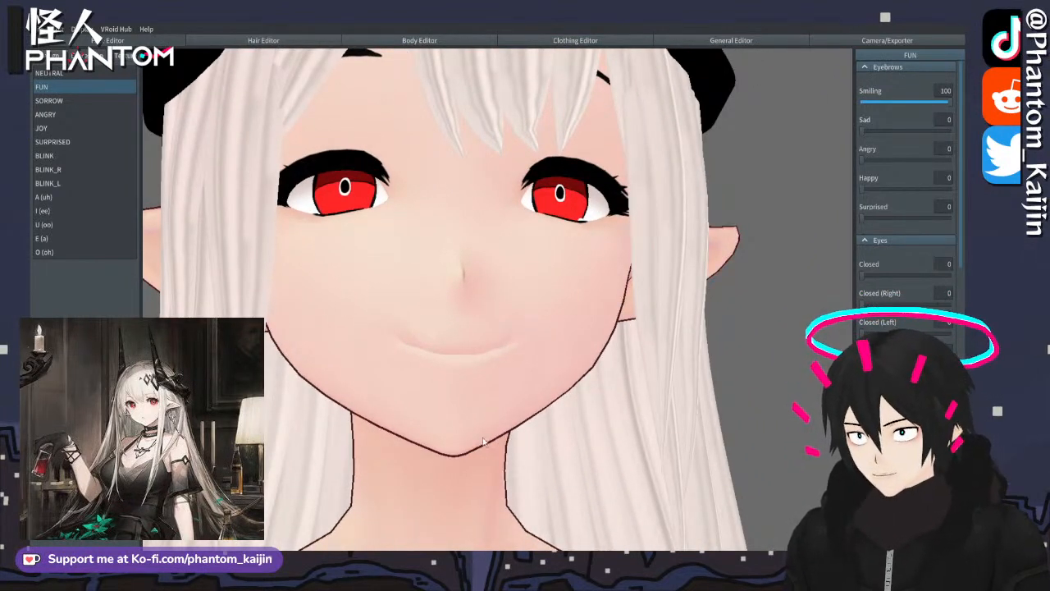
scroll(484, 442, down, 3)
right_drag(464, 304, 473, 300)
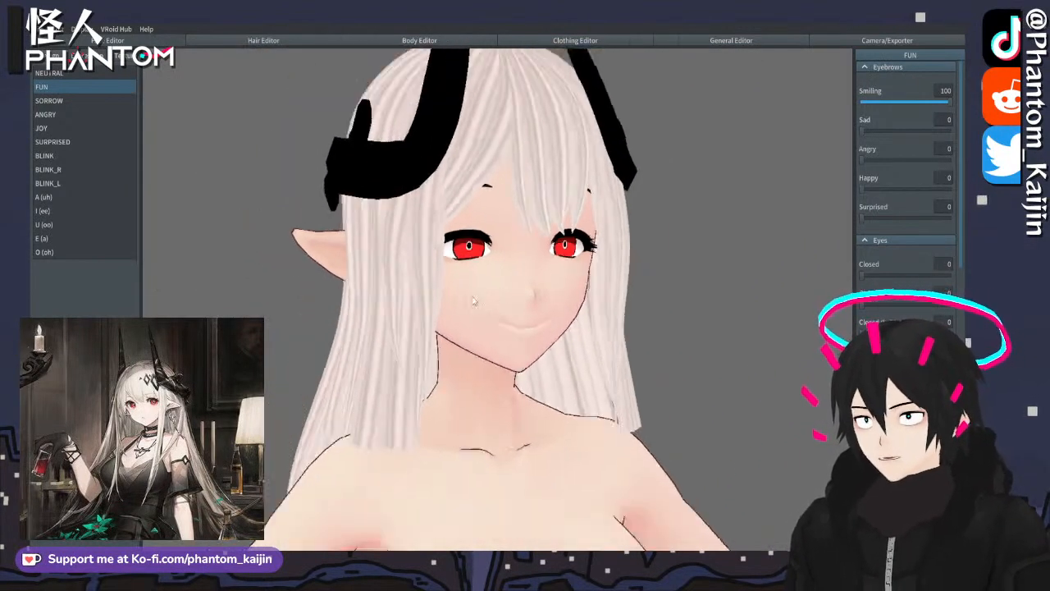
scroll(473, 301, down, 3)
scroll(537, 326, up, 5)
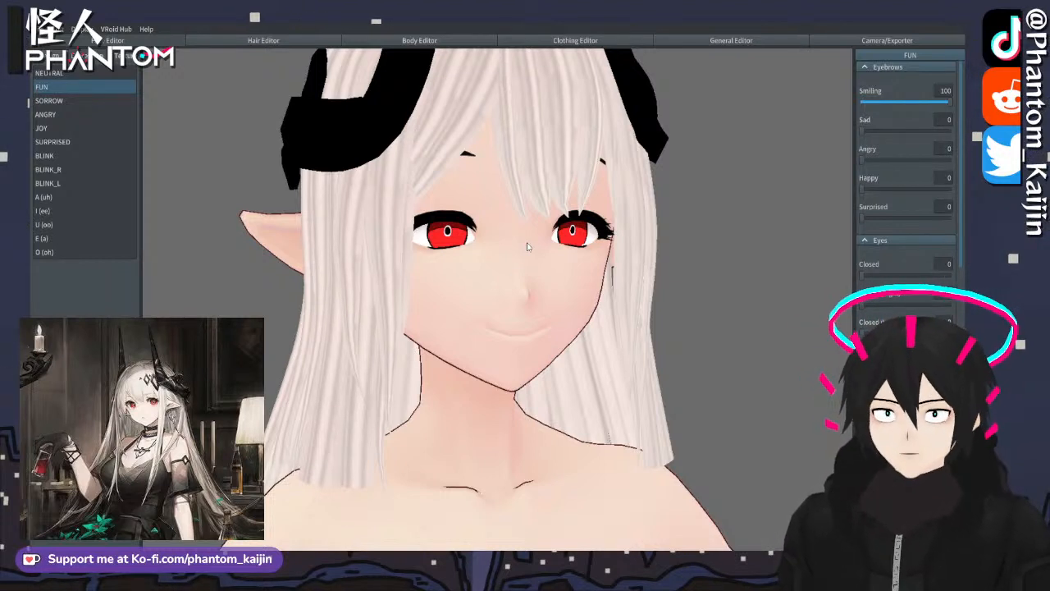
scroll(528, 246, down, 4)
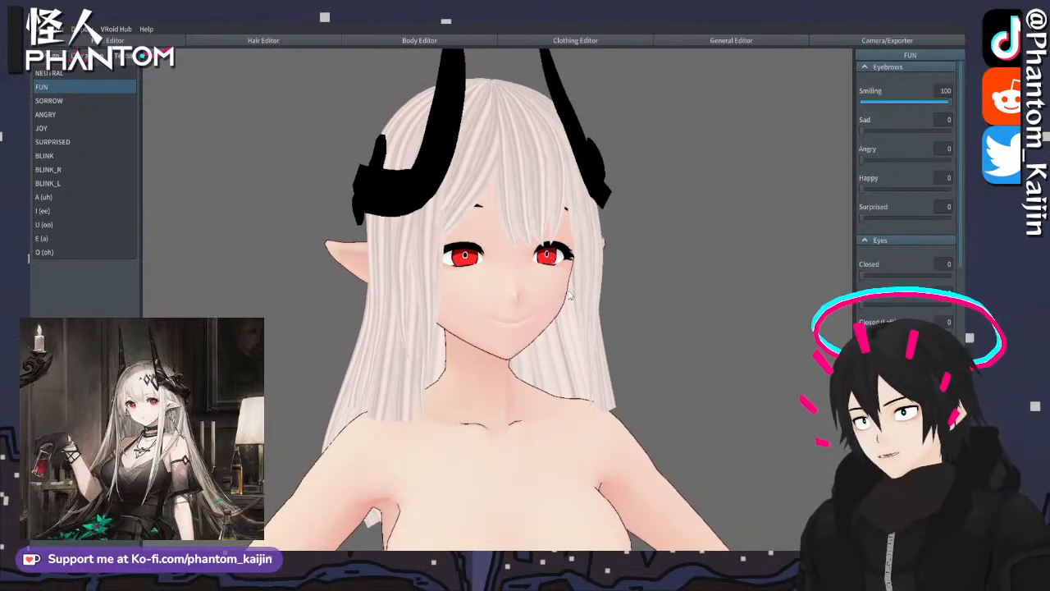
- Try the smiling eyes at 100 and the smiling base expression at about 31 in the Camera/Exporter
click(721, 41)
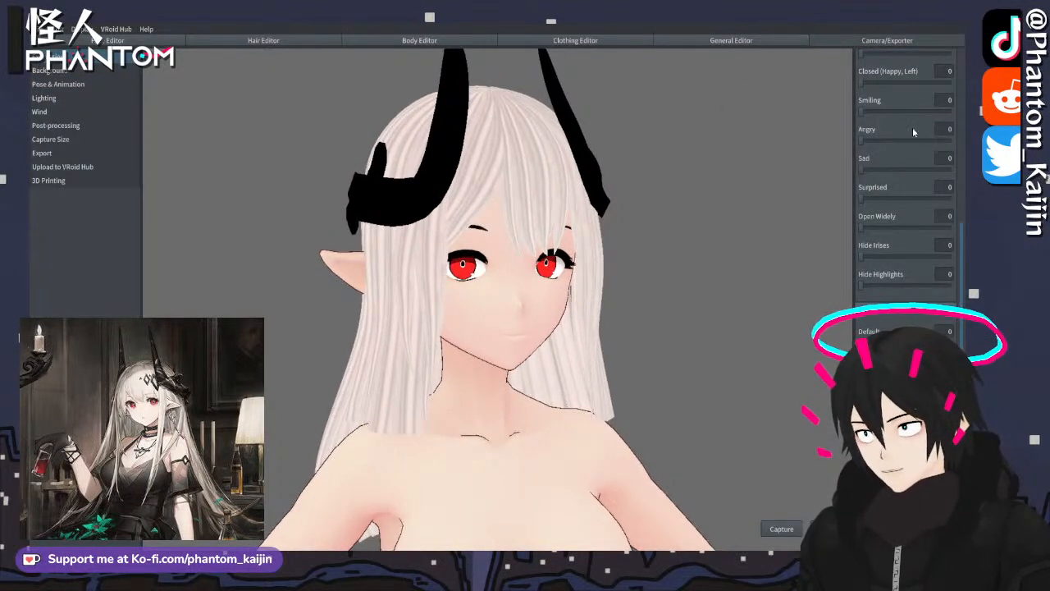
drag(865, 114, 952, 112)
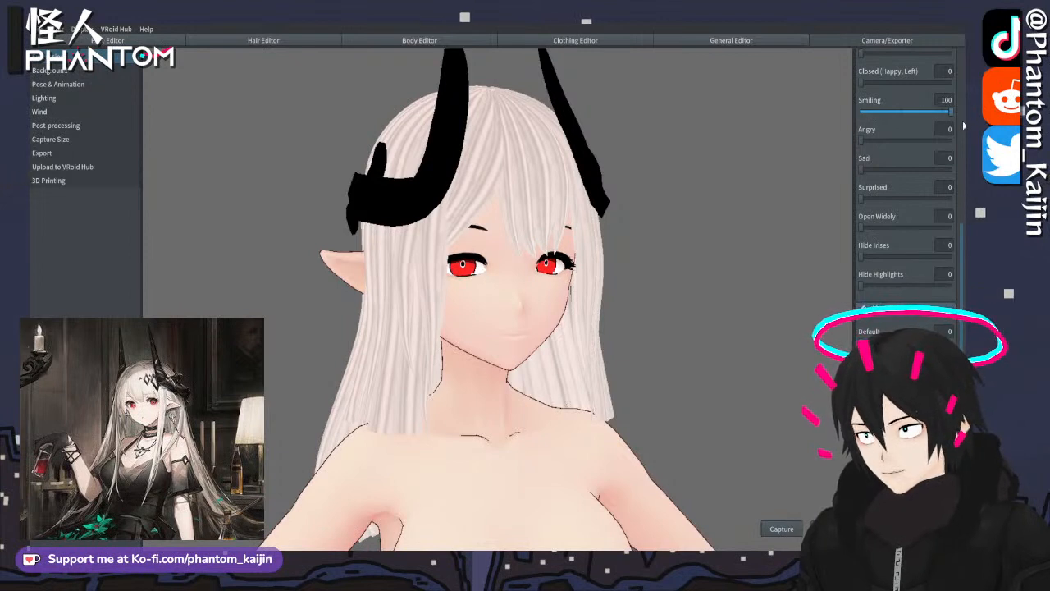
scroll(879, 205, up, 6)
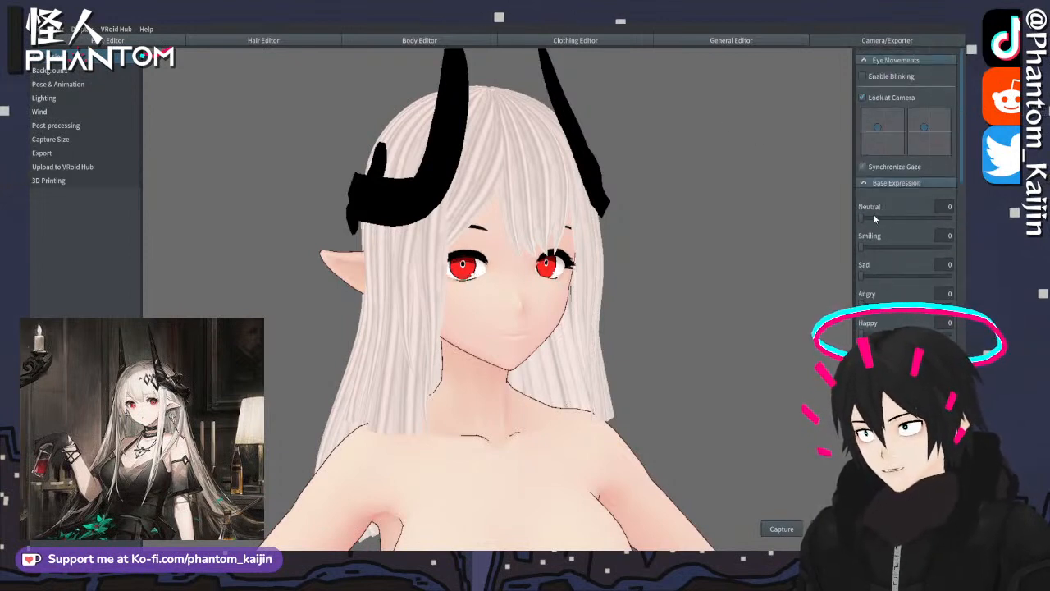
mouse_move(862, 246)
mouse_down()
mouse_move(952, 246)
mouse_move(881, 253)
mouse_up()
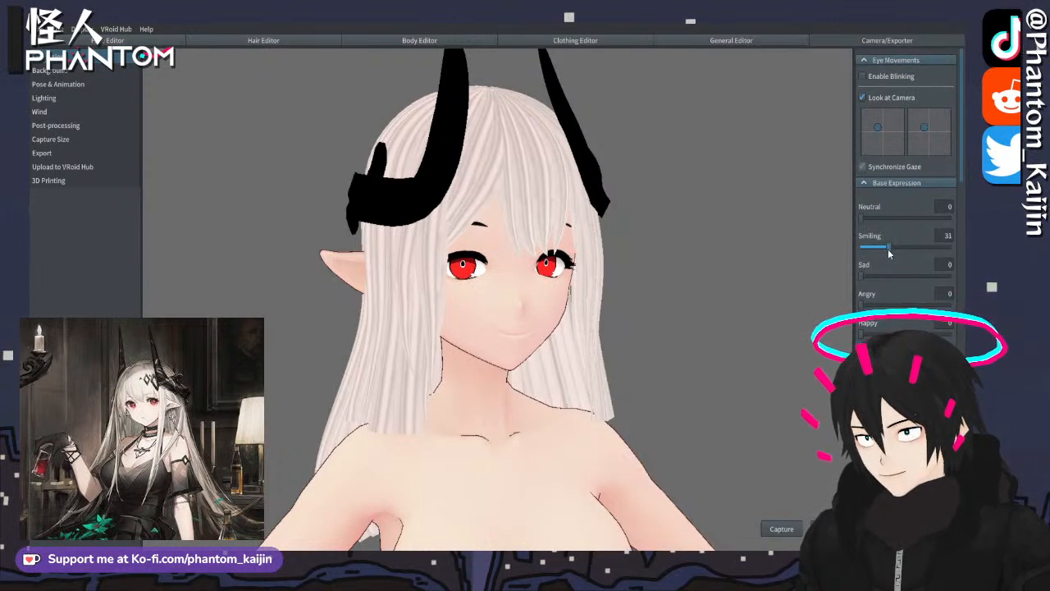
drag(889, 248, 795, 249)
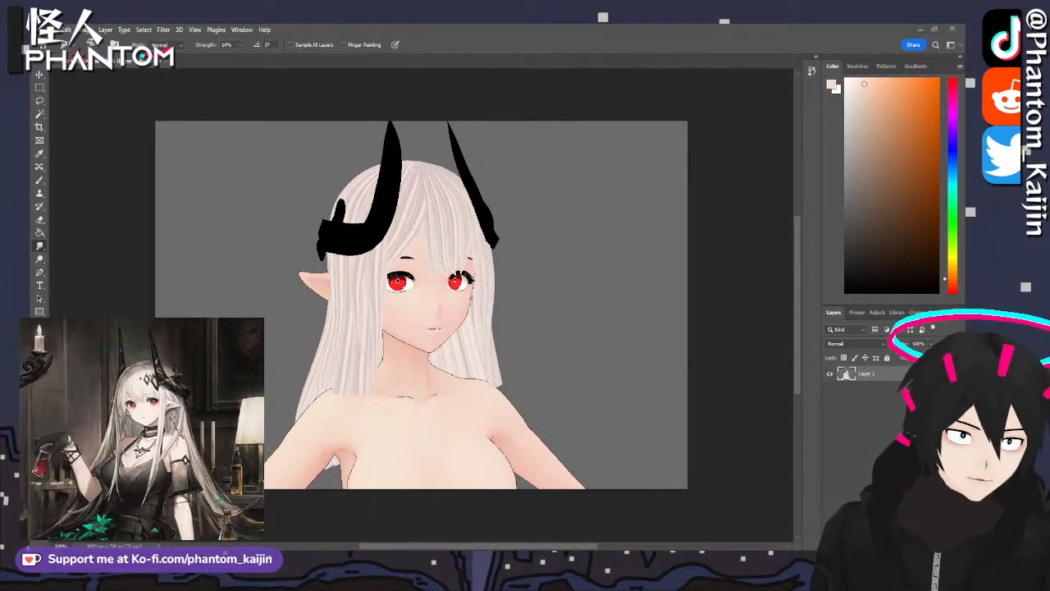
- Switch to Photoshop and, on a new layer over the captured character image, brush the horn's small prong into a pointed black tip
scroll(353, 296, up, 1)
scroll(352, 295, down, 1)
alt+scroll(353, 295, up, 6)
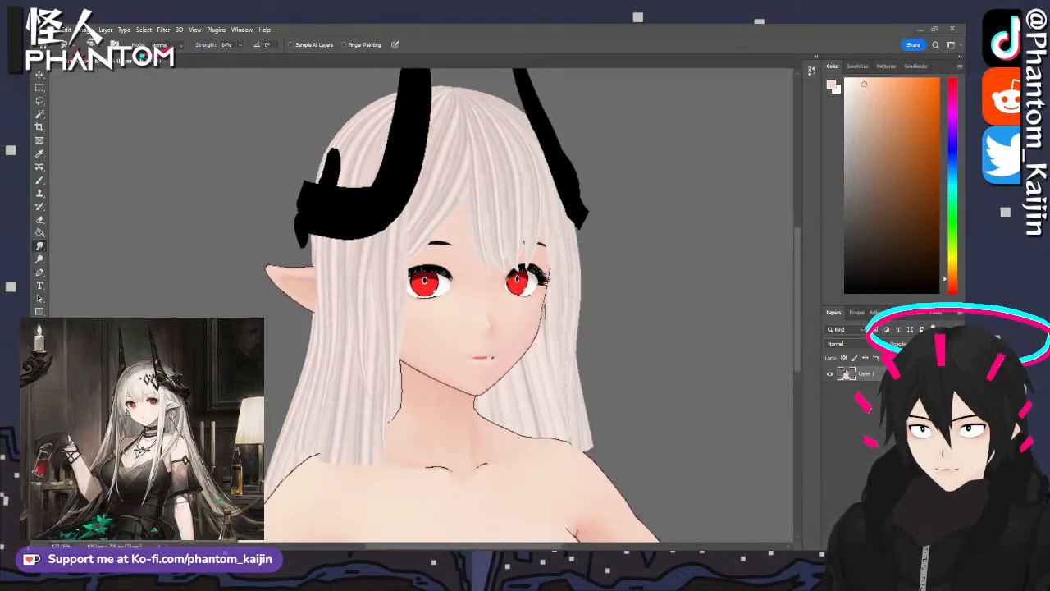
alt+scroll(385, 296, down, 2)
alt+scroll(365, 312, down, 6)
alt+scroll(435, 246, up, 2)
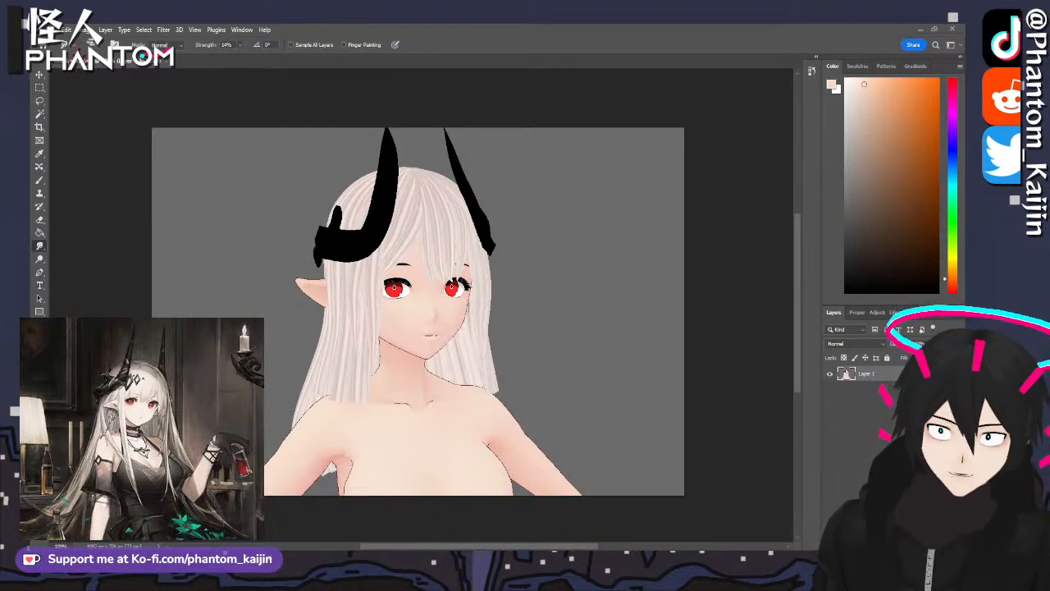
click(39, 181)
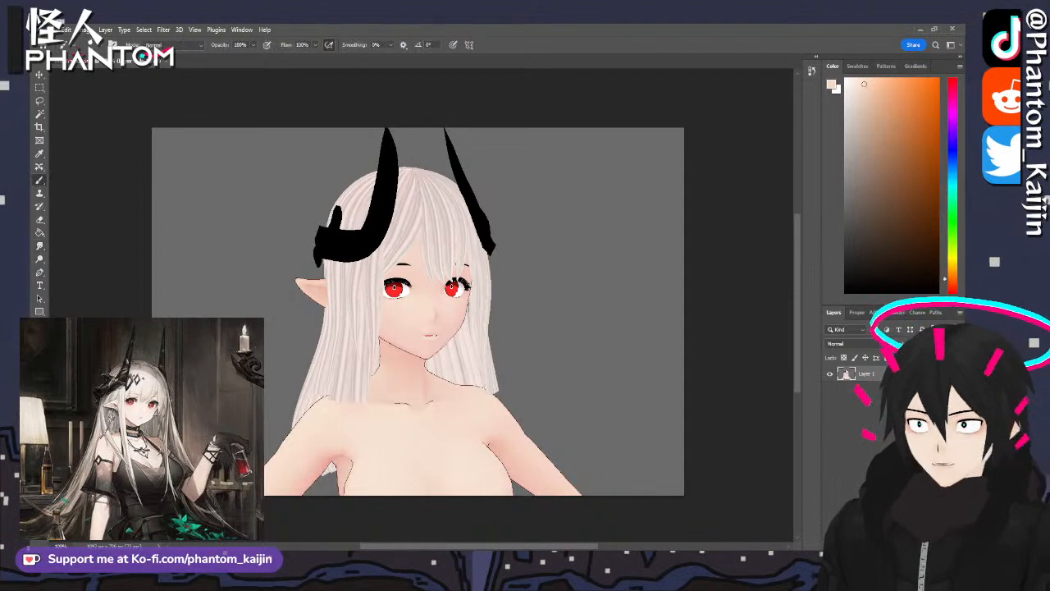
alt+scroll(333, 220, up, 10)
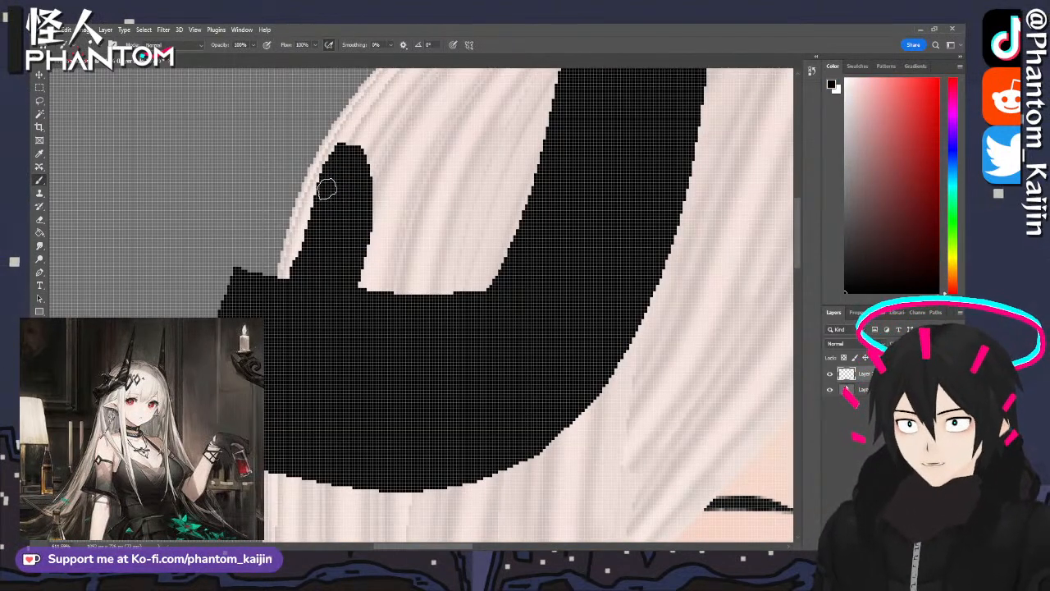
mouse_move(323, 190)
mouse_down()
mouse_move(348, 115)
mouse_move(361, 179)
mouse_up()
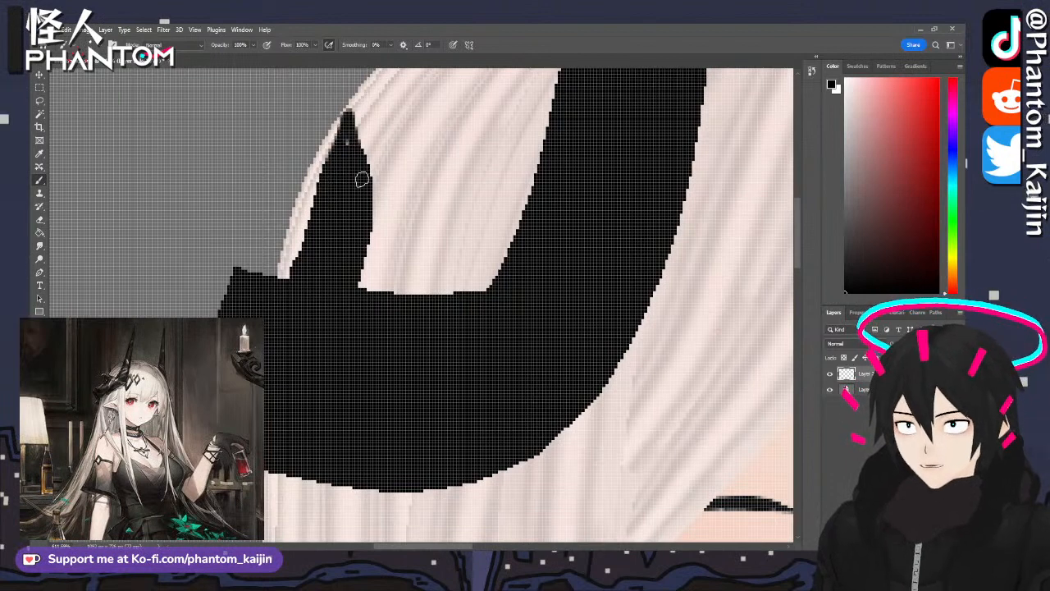
alt+scroll(335, 194, down, 8)
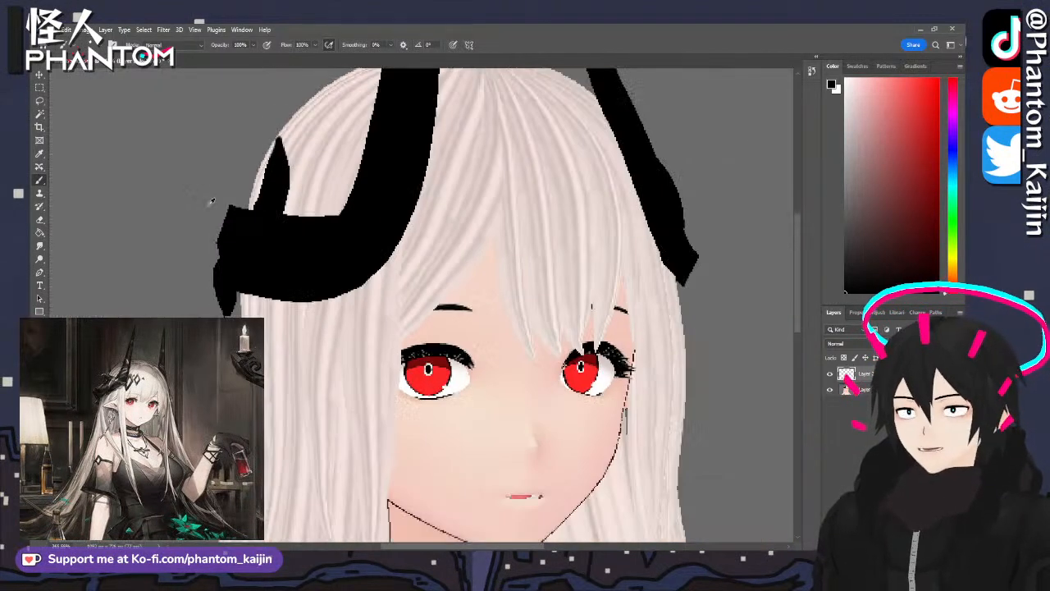
- Touch up the outer and upper edges of the same horn's base with black brush strokes, undoing a stray stroke
alt+scroll(241, 221, up, 6)
drag(211, 227, 203, 243)
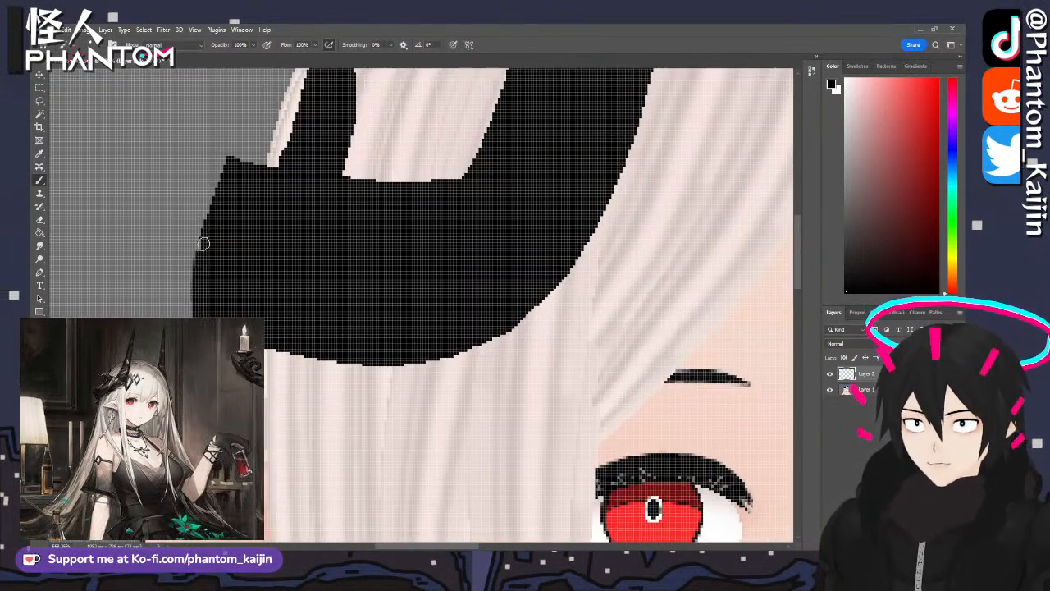
mouse_move(273, 161)
mouse_down()
mouse_move(235, 159)
mouse_move(264, 162)
mouse_up()
key(ctrl+z)
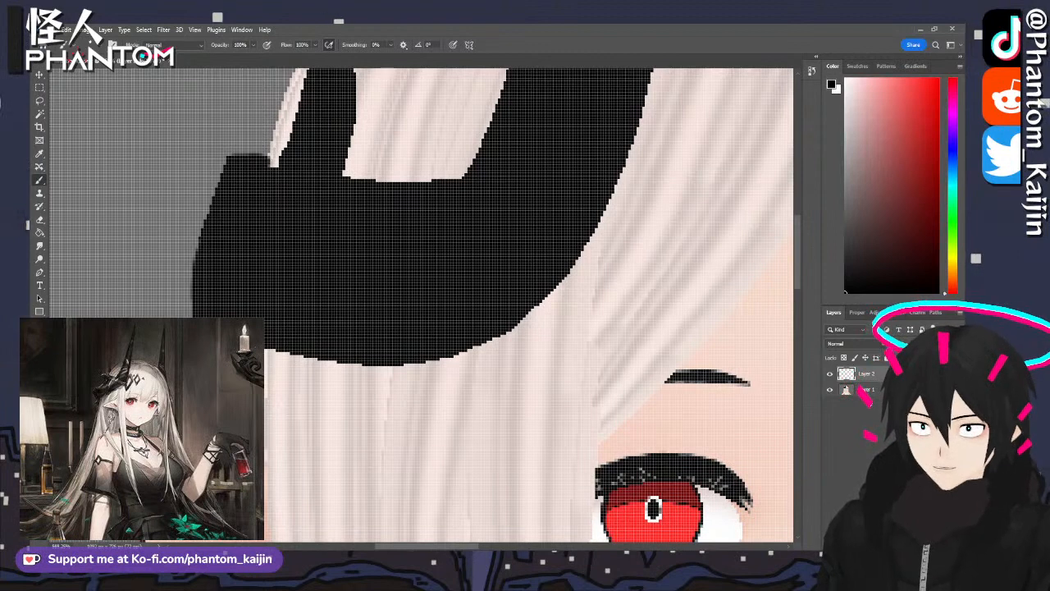
alt+scroll(188, 339, down, 6)
scroll(261, 238, up, 2)
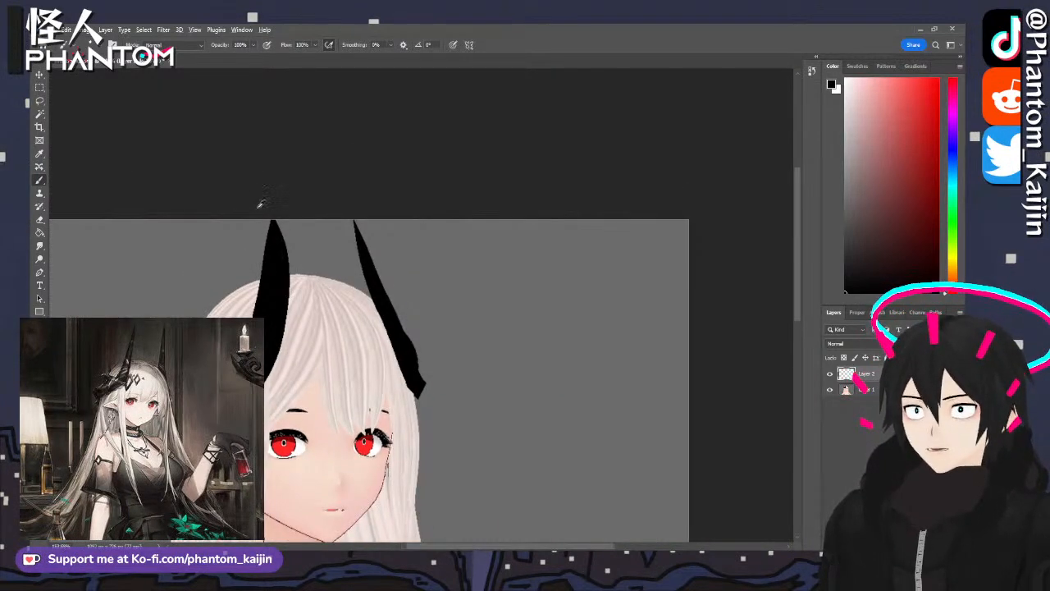
- Thicken the thin upper tip of the slimmer horn along its inner edge with a black brush stroke
alt+scroll(258, 215, up, 4)
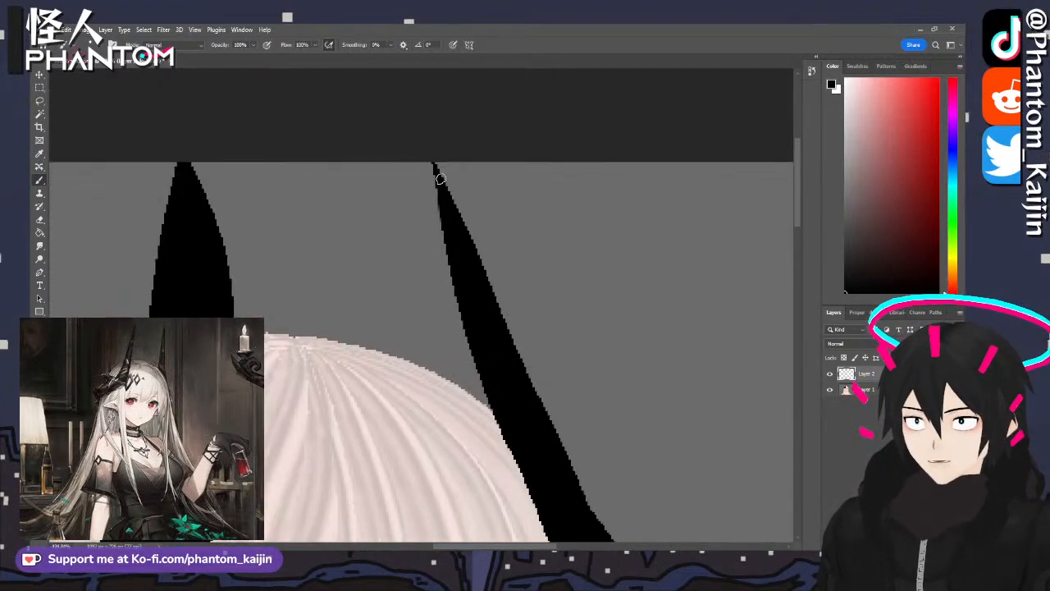
drag(443, 236, 429, 165)
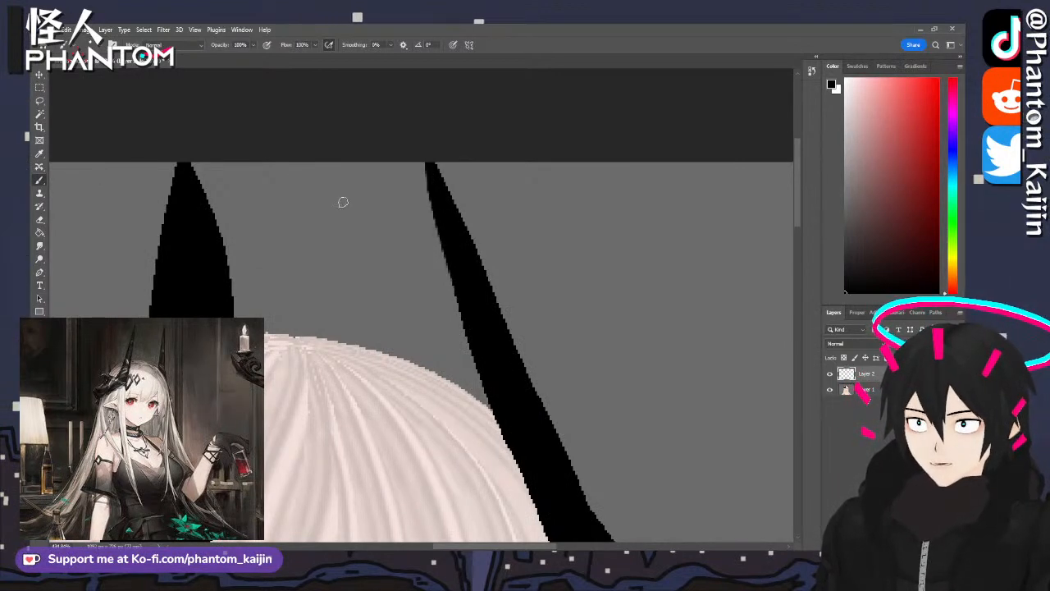
alt+scroll(233, 258, down, 4)
- Brush a small black diamond outline with a short hooked end onto the fringe beside the slimmer horn, redoing a misplaced stroke
scroll(468, 265, down, 3)
alt+scroll(459, 312, up, 3)
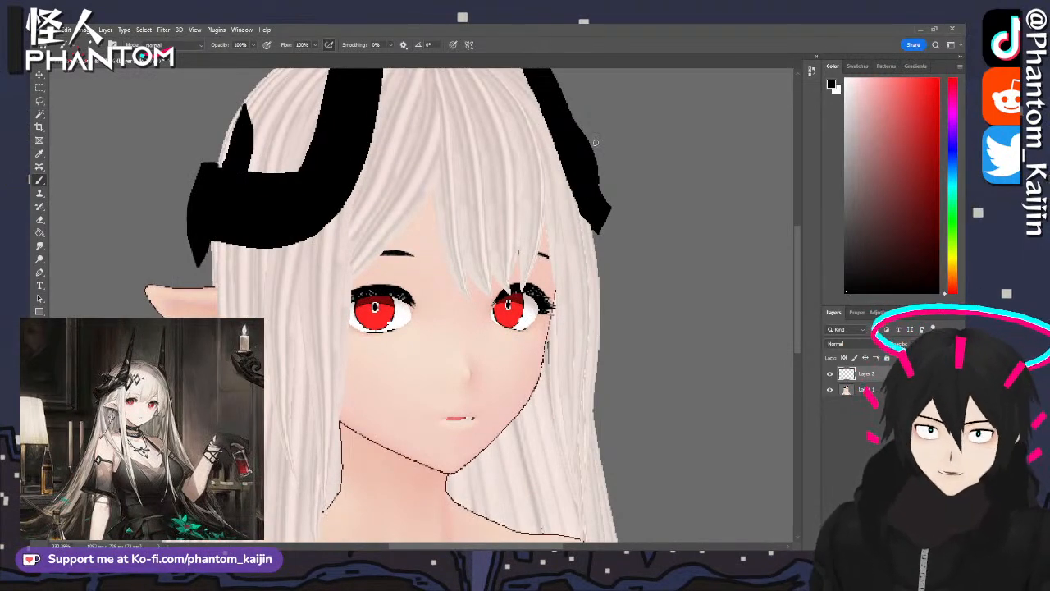
alt+scroll(542, 197, up, 2)
alt+scroll(497, 246, up, 3)
scroll(480, 191, up, 3)
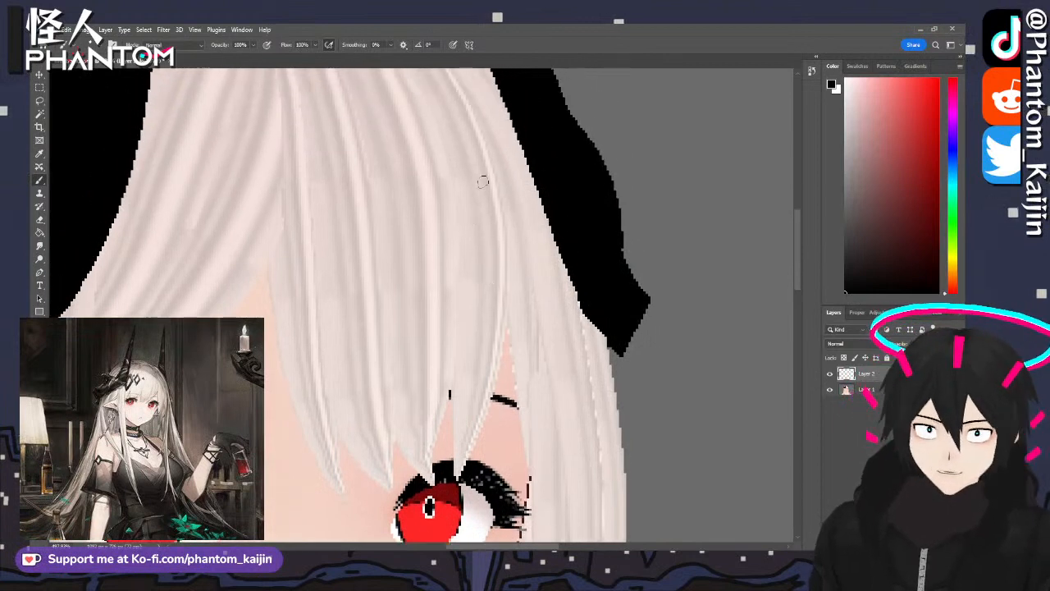
scroll(469, 254, up, 1)
alt+scroll(468, 254, up, 3)
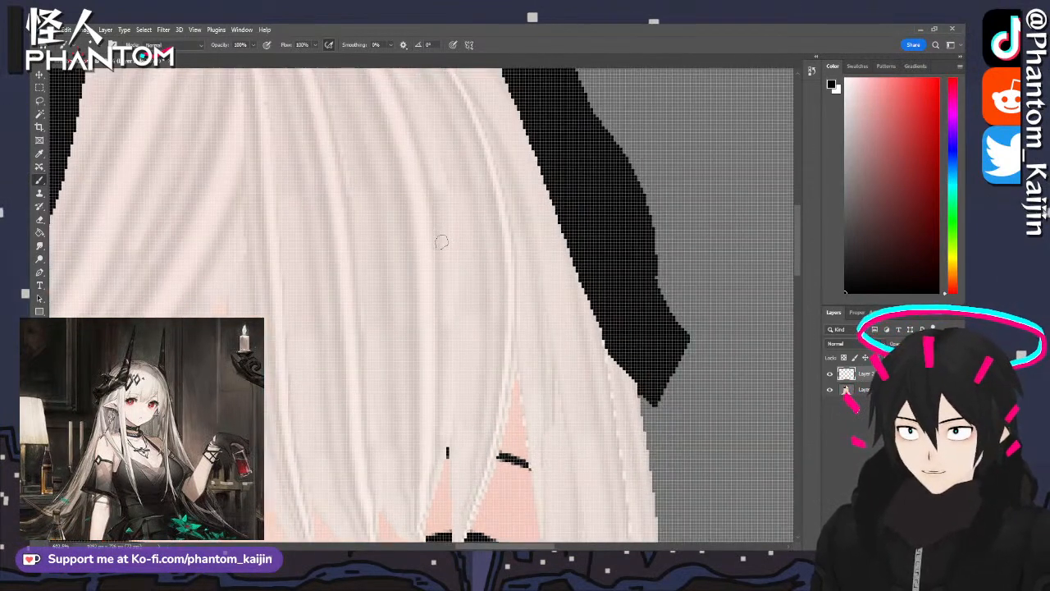
alt+scroll(443, 238, down, 4)
scroll(436, 214, up, 1)
scroll(440, 222, up, 1)
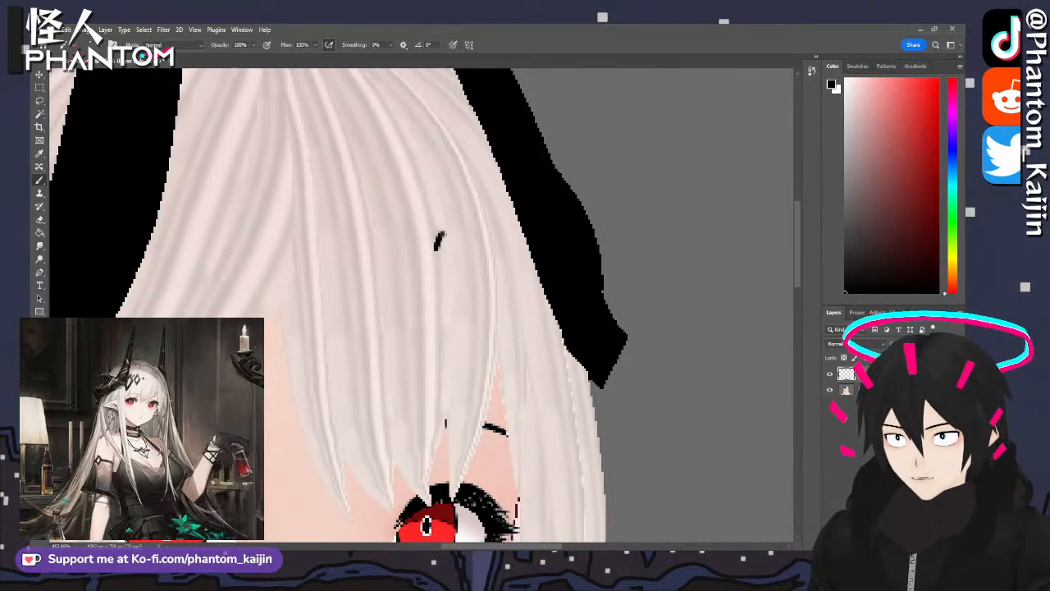
drag(442, 235, 445, 253)
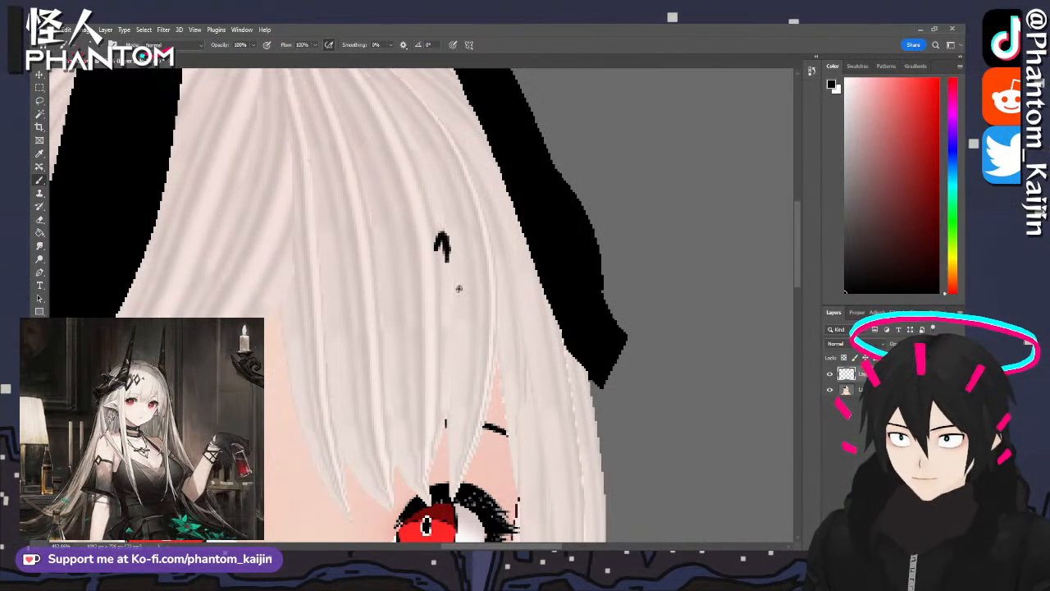
mouse_move(448, 261)
mouse_down()
mouse_move(459, 288)
mouse_move(451, 264)
mouse_move(471, 220)
mouse_move(472, 253)
mouse_up()
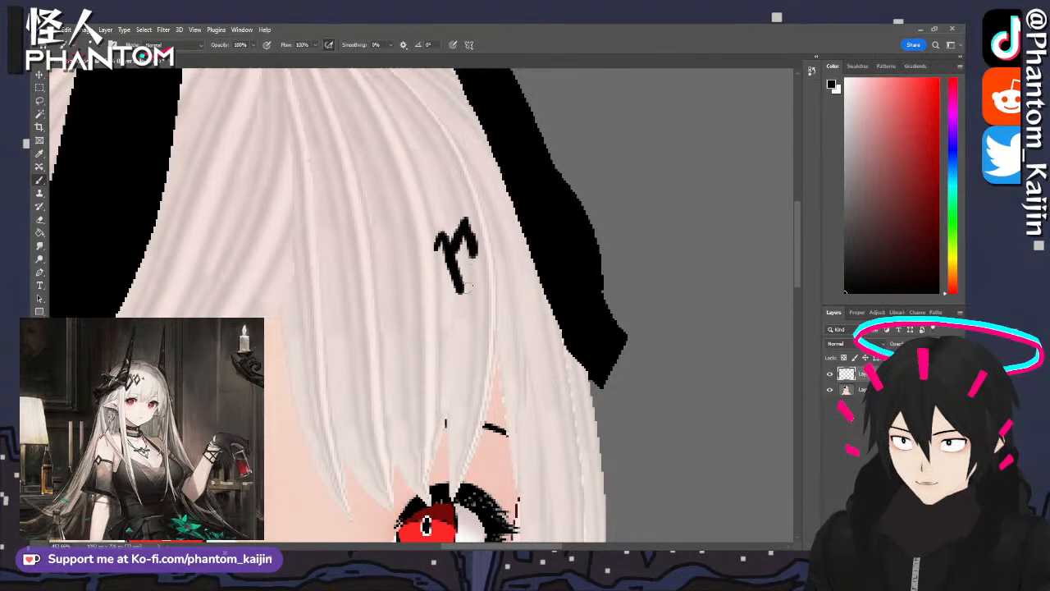
key(ctrl+z)
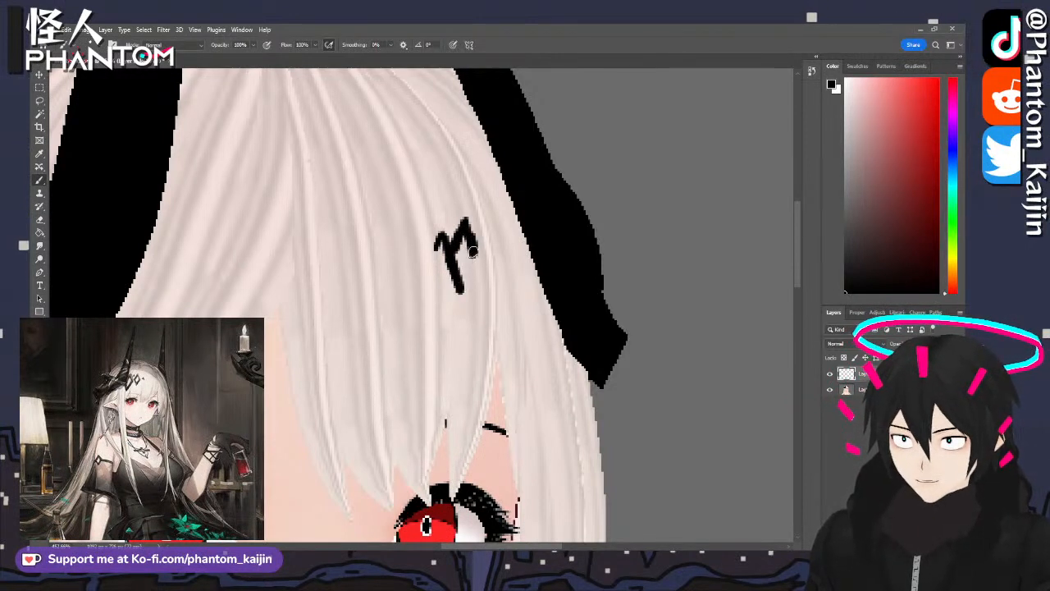
drag(474, 249, 463, 289)
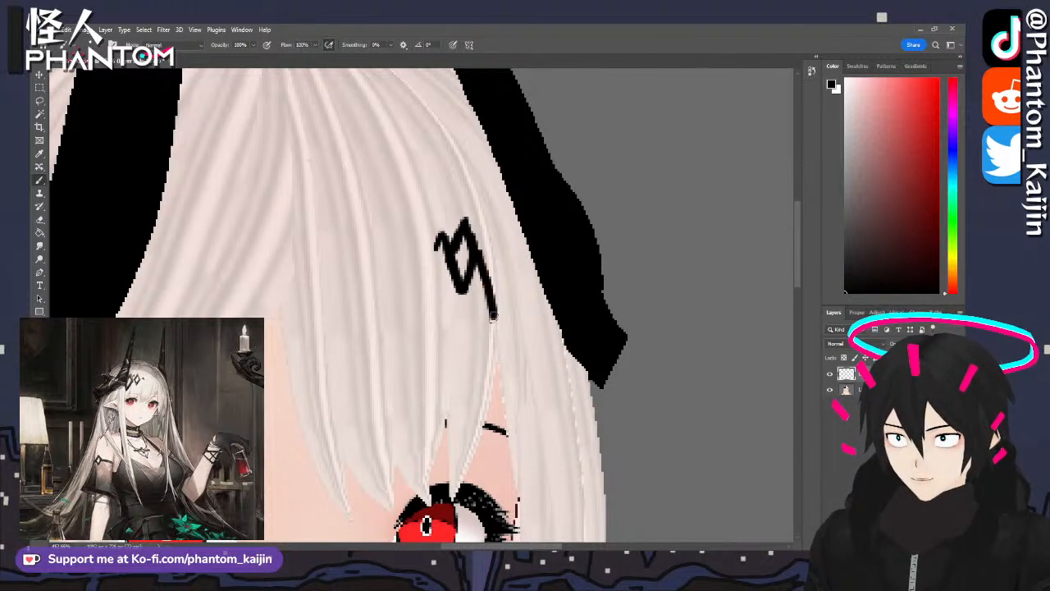
key(ctrl+z)
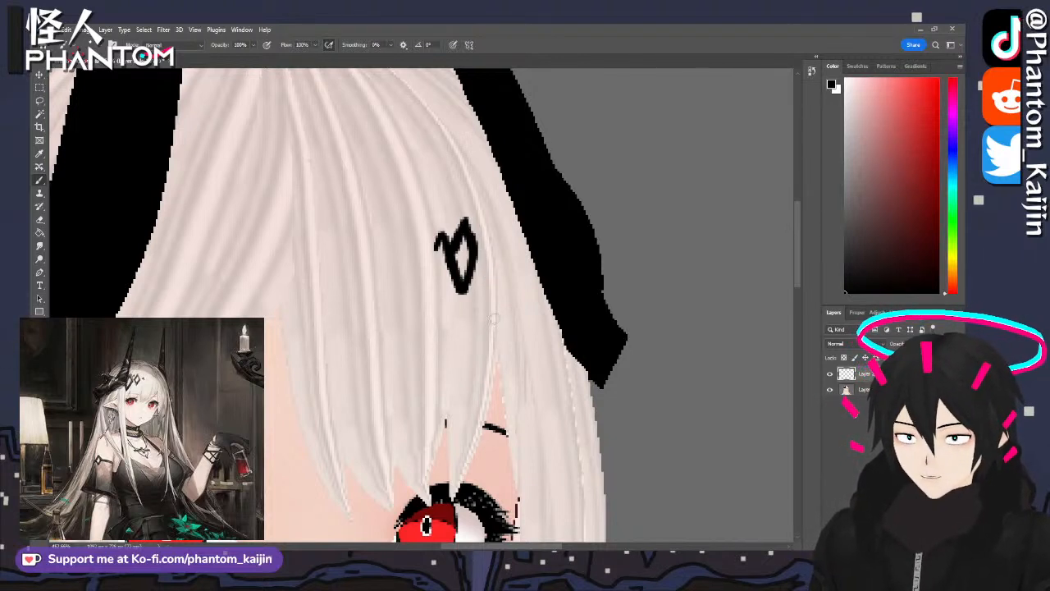
drag(486, 298, 495, 320)
mouse_move(475, 264)
mouse_down()
mouse_move(494, 312)
mouse_move(487, 299)
mouse_up()
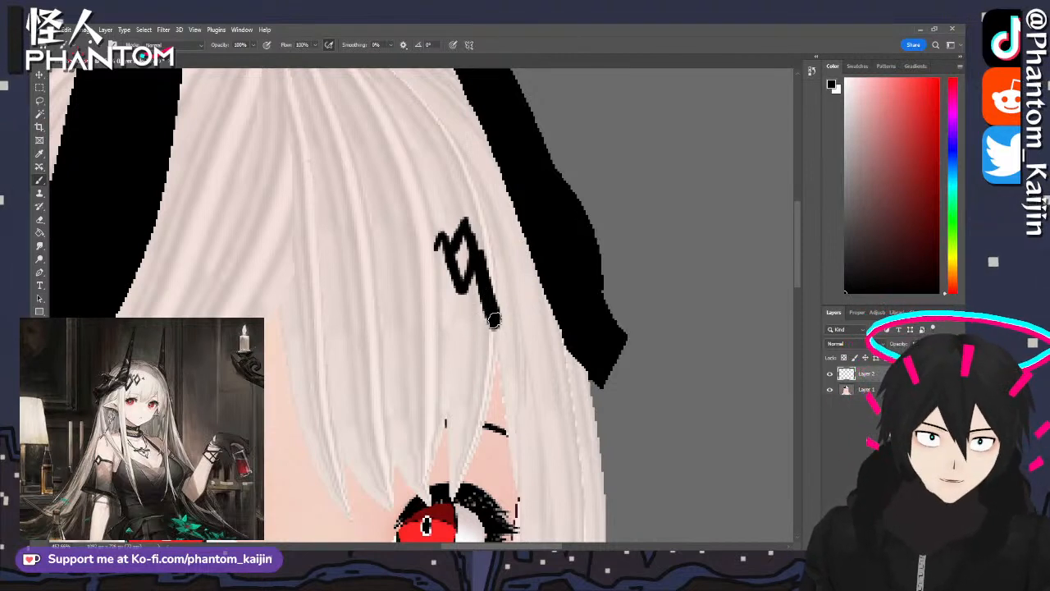
key(ctrl+z)
drag(479, 255, 500, 326)
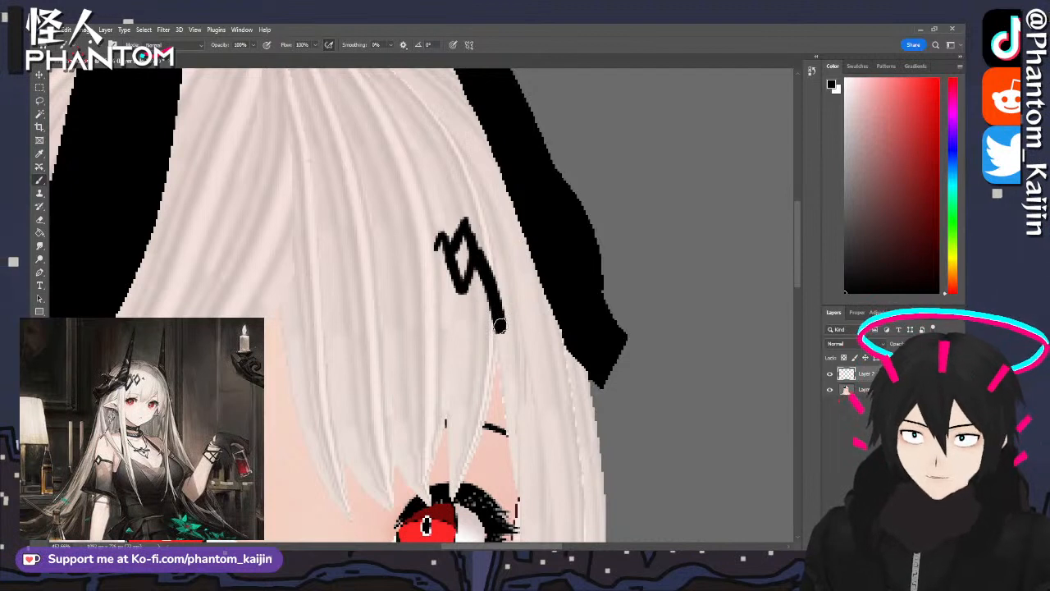
key(ctrl+z)
- Paint a larger black diamond outline between the small diamond and the horn, with a small dab above them
mouse_move(484, 263)
mouse_down()
mouse_move(510, 321)
mouse_move(525, 253)
mouse_move(522, 275)
mouse_move(486, 230)
mouse_move(491, 192)
mouse_move(522, 252)
mouse_up()
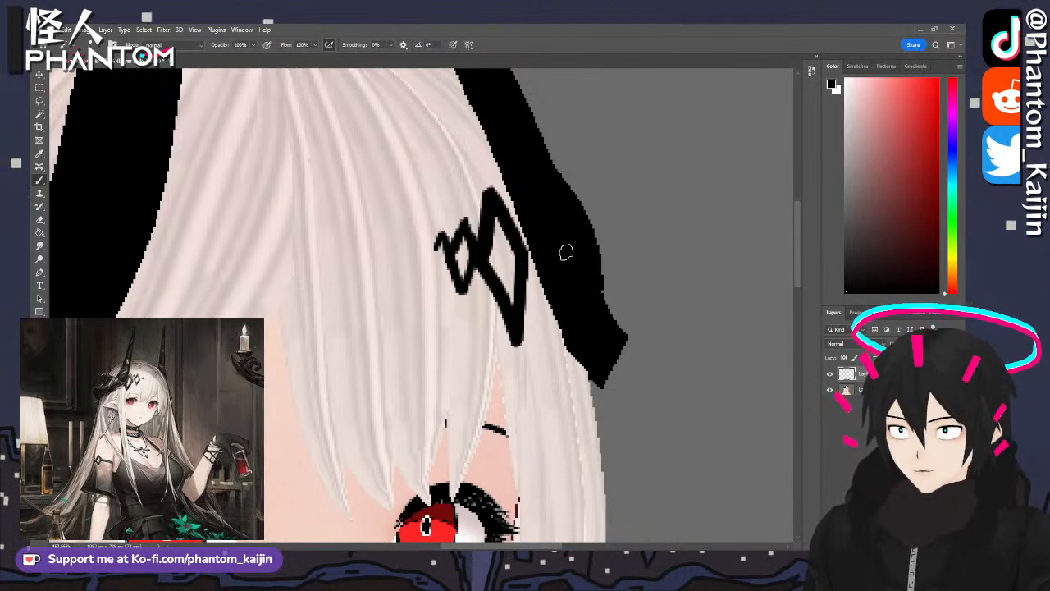
alt+scroll(581, 260, down, 8)
alt+scroll(655, 304, up, 3)
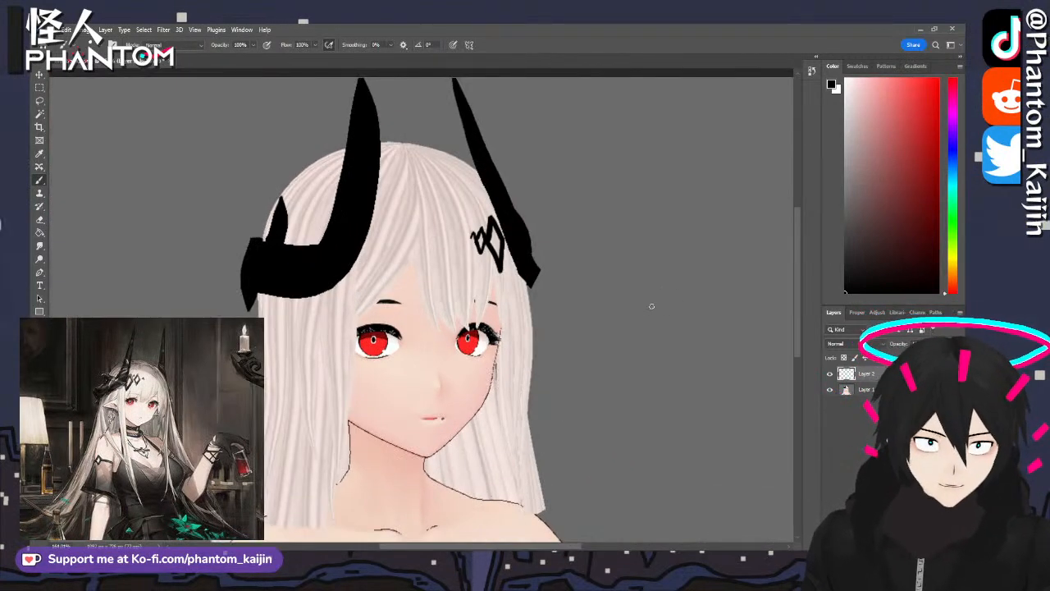
alt+scroll(453, 246, up, 5)
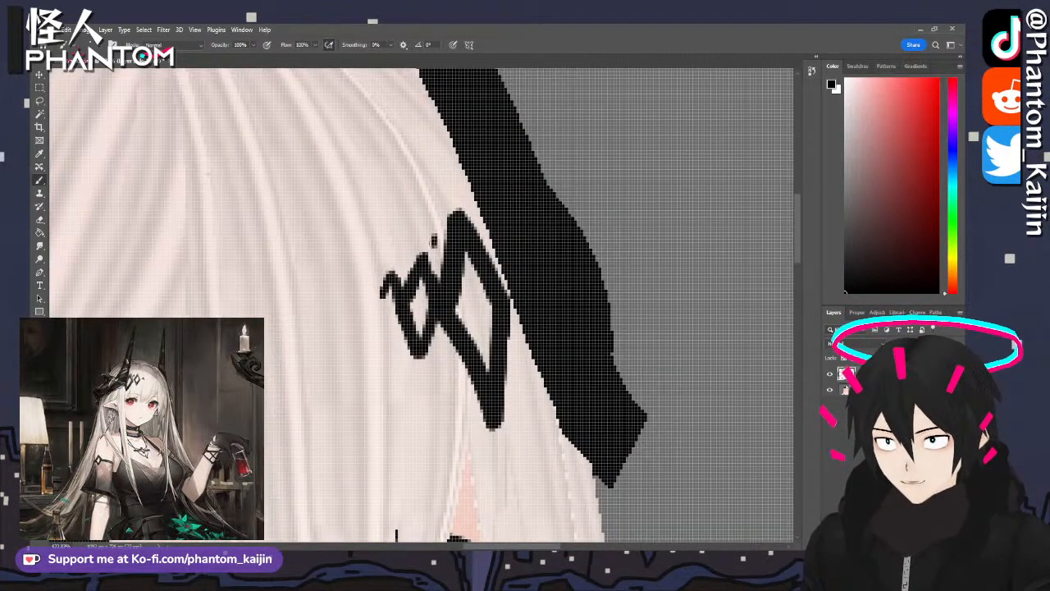
alt+scroll(427, 284, down, 4)
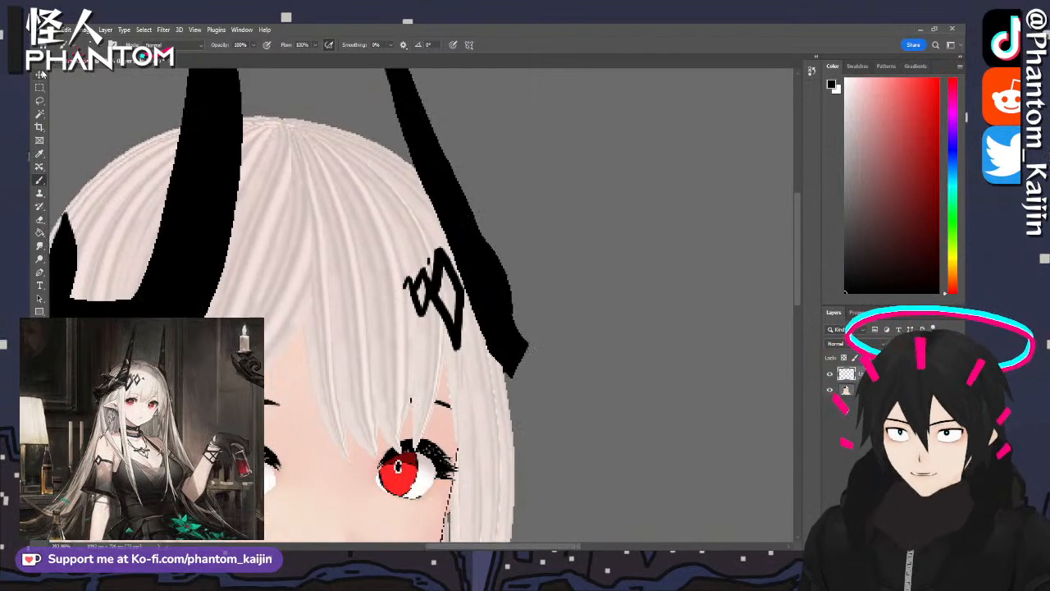
click(39, 73)
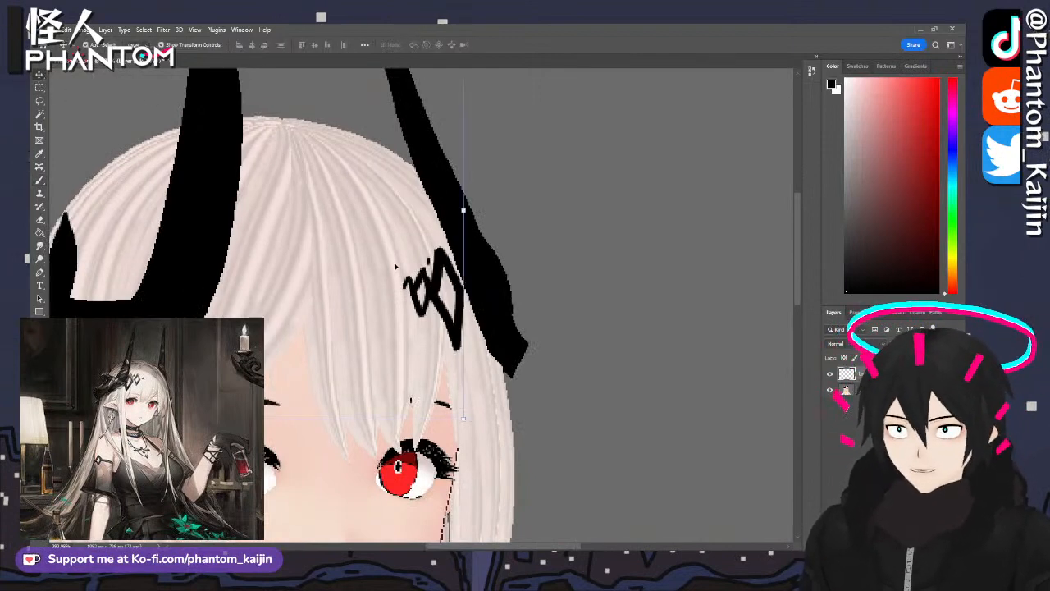
drag(395, 267, 446, 328)
key(ctrl+z)
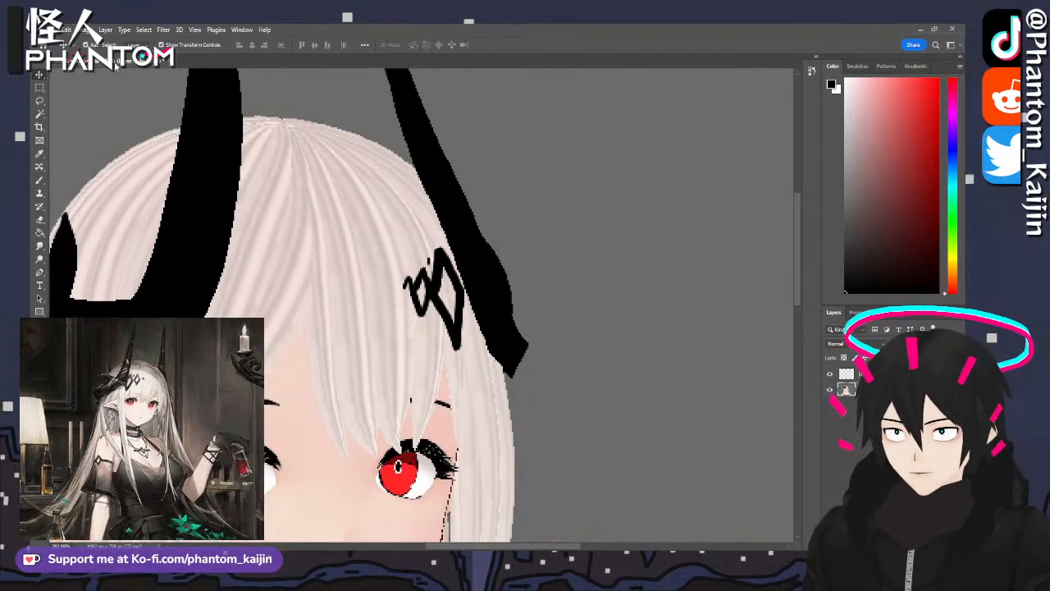
- Lasso the diamond ornament and put it on its own layer, undoing the copy made from the wrong layer
click(39, 100)
mouse_move(410, 211)
mouse_down()
mouse_move(379, 324)
mouse_move(472, 258)
mouse_move(414, 211)
mouse_up()
key(ctrl+j)
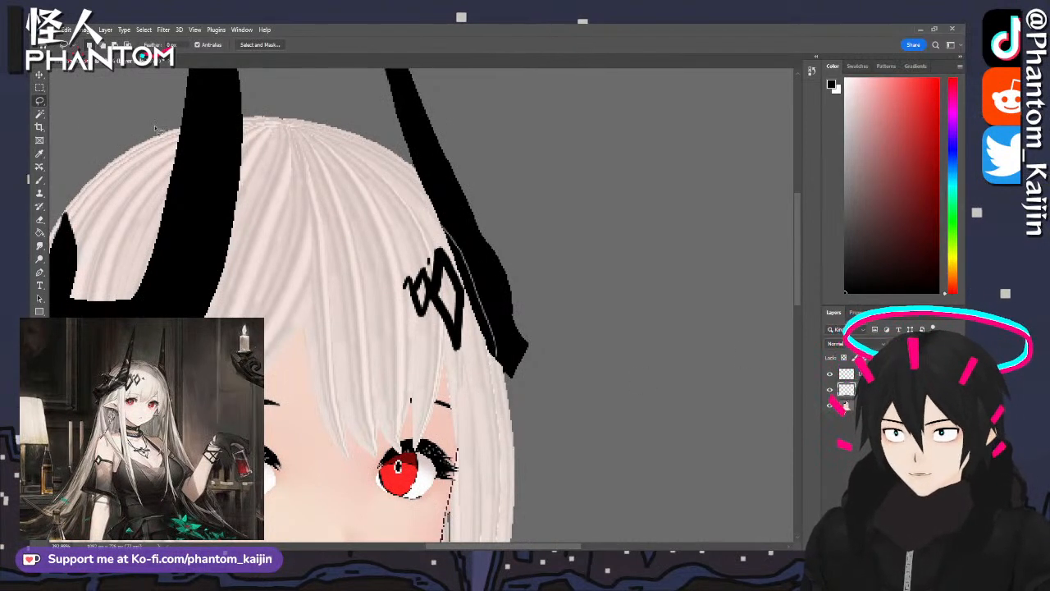
key(ctrl+z)
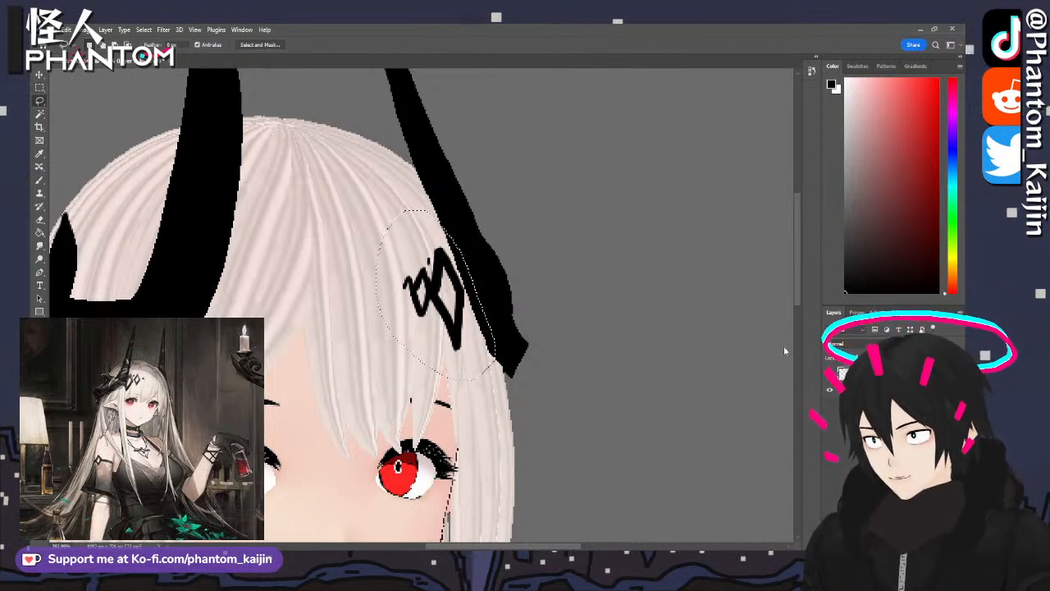
key(ctrl+j)
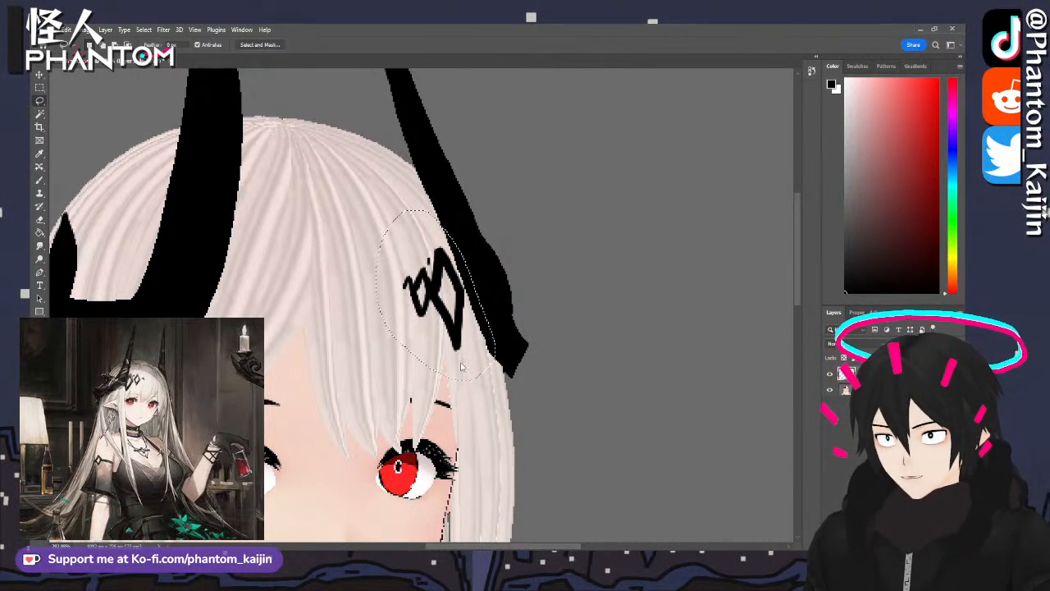
- Move the separated diamond ornament so that its larger diamond touches the base of the slimmer horn
key(v)
drag(463, 299, 442, 319)
key(Return)
click(665, 277)
alt+scroll(667, 276, down, 5)
alt+scroll(488, 329, down, 2)
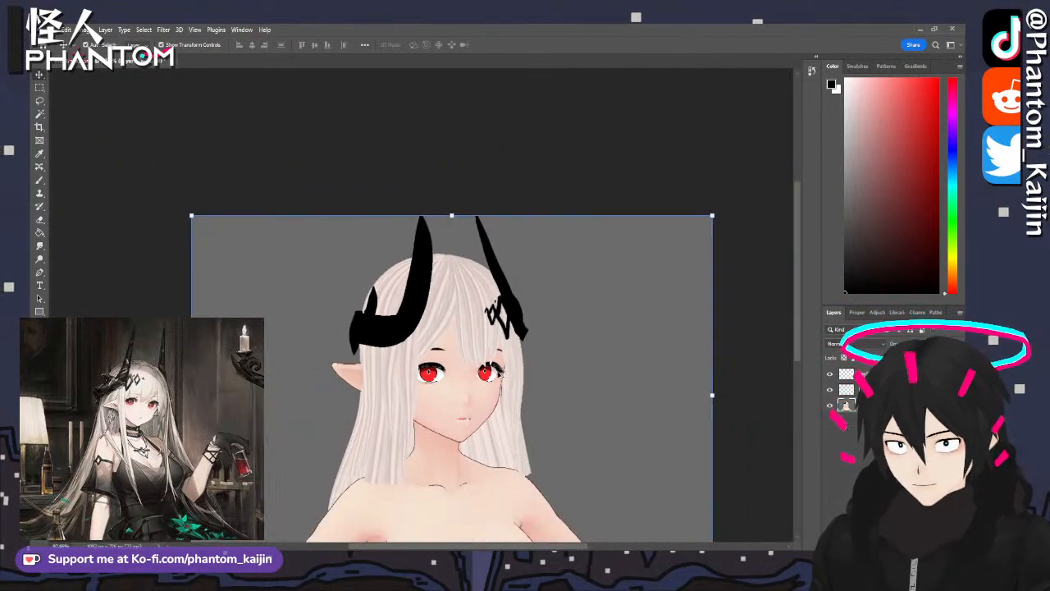
- Sample the grey background colour and paint over the elf ear's upper edge and tip to make it slimmer and more pointed
alt+scroll(582, 358, up, 4)
alt+scroll(566, 367, up, 4)
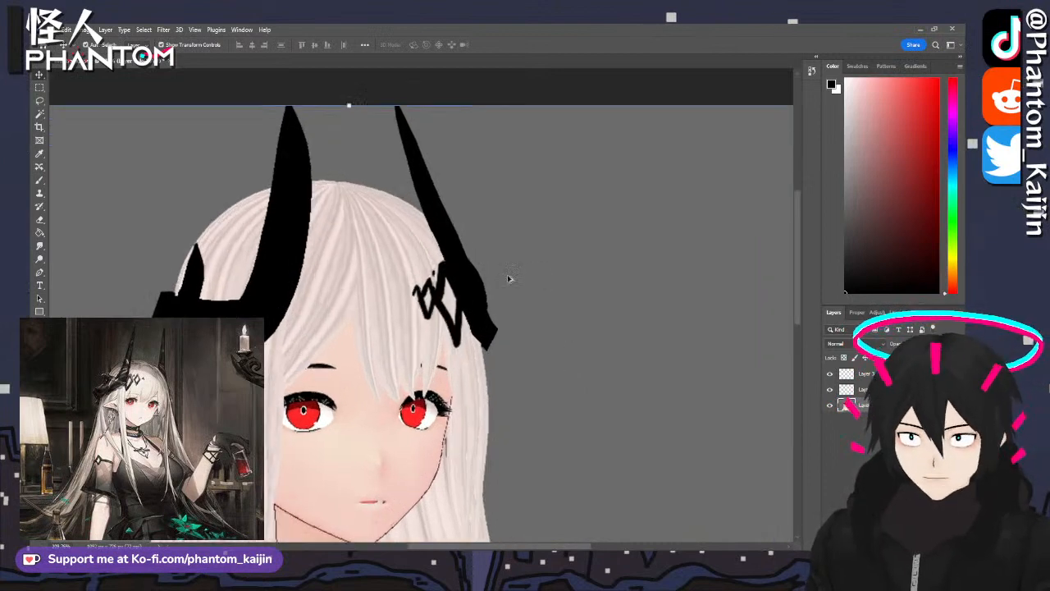
alt+scroll(476, 271, down, 3)
alt+scroll(246, 279, up, 5)
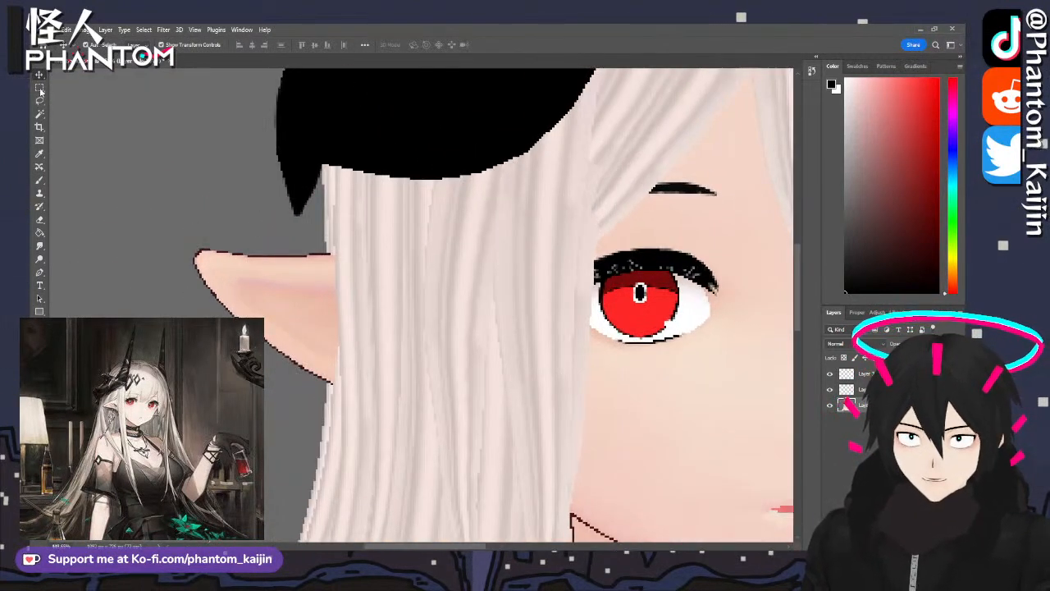
key(b)
alt+click(216, 214)
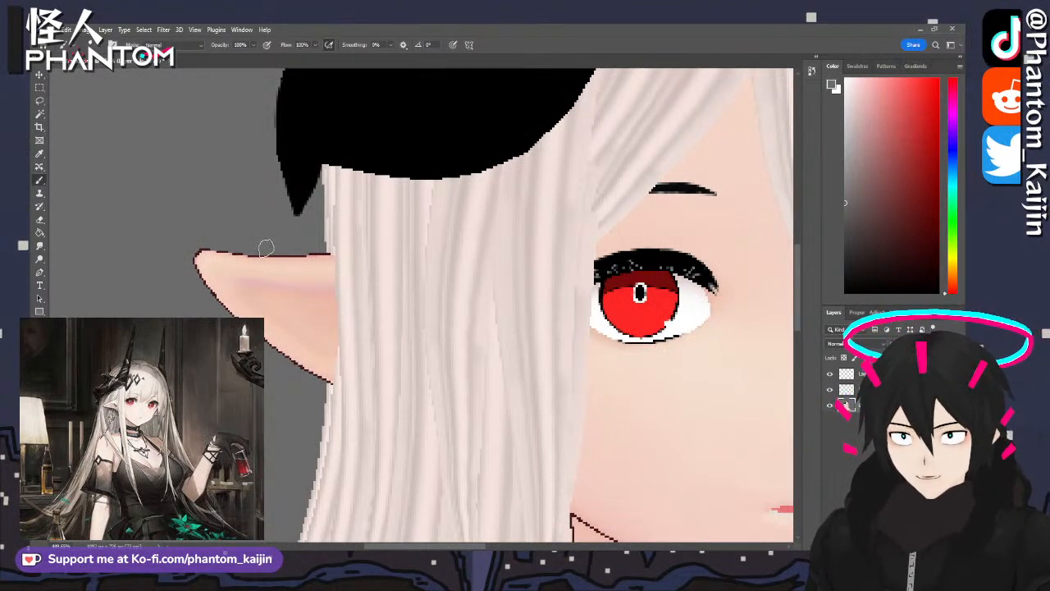
mouse_move(261, 253)
mouse_down()
mouse_move(183, 268)
mouse_move(201, 254)
mouse_up()
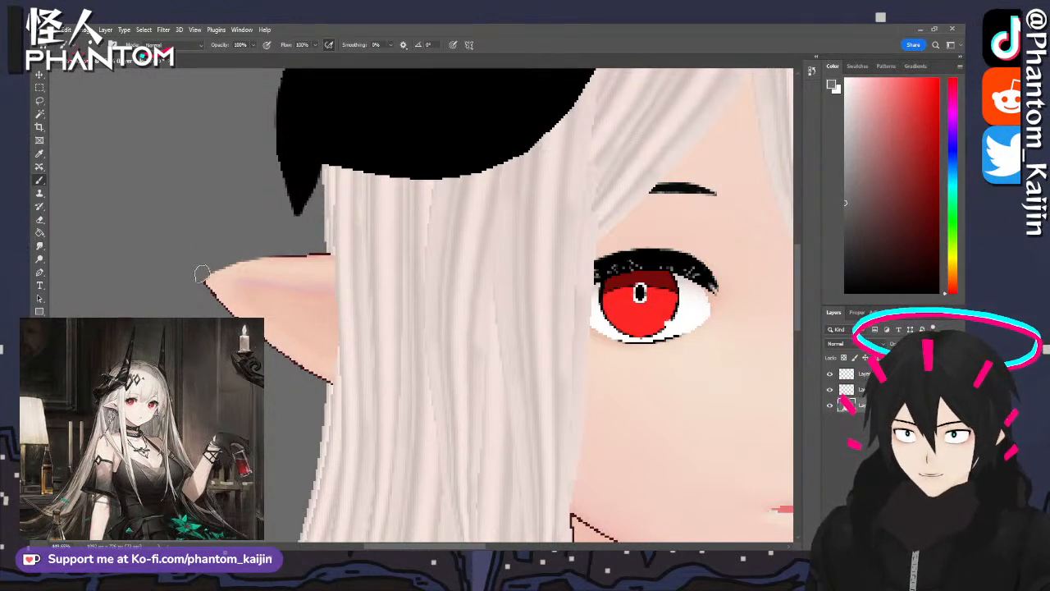
- Lasso the elf ear, copy it to a new layer and move the copy inward over the side hair
click(39, 100)
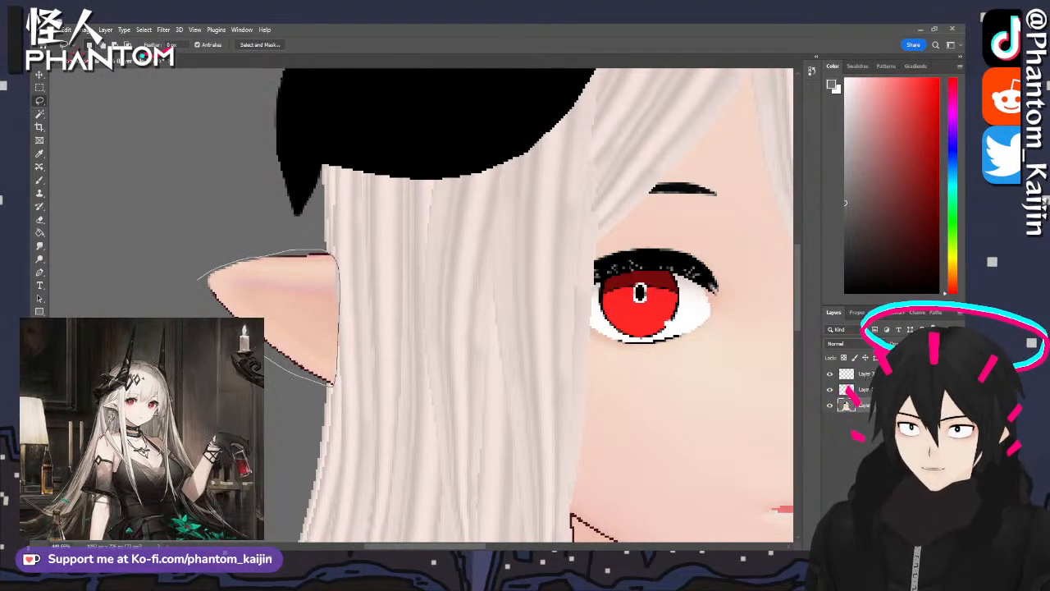
drag(197, 280, 195, 280)
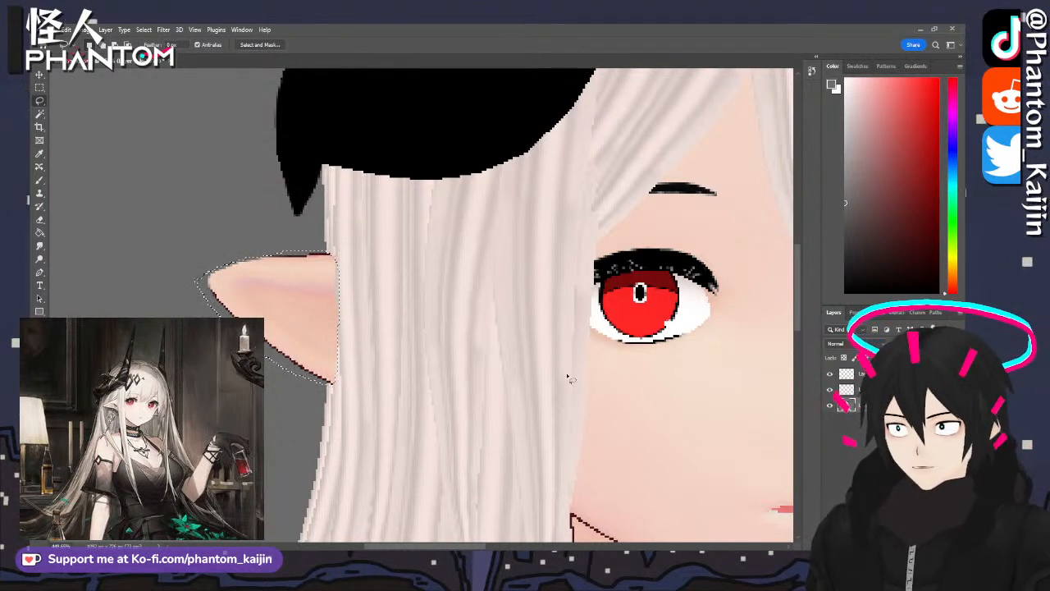
key(ctrl+j)
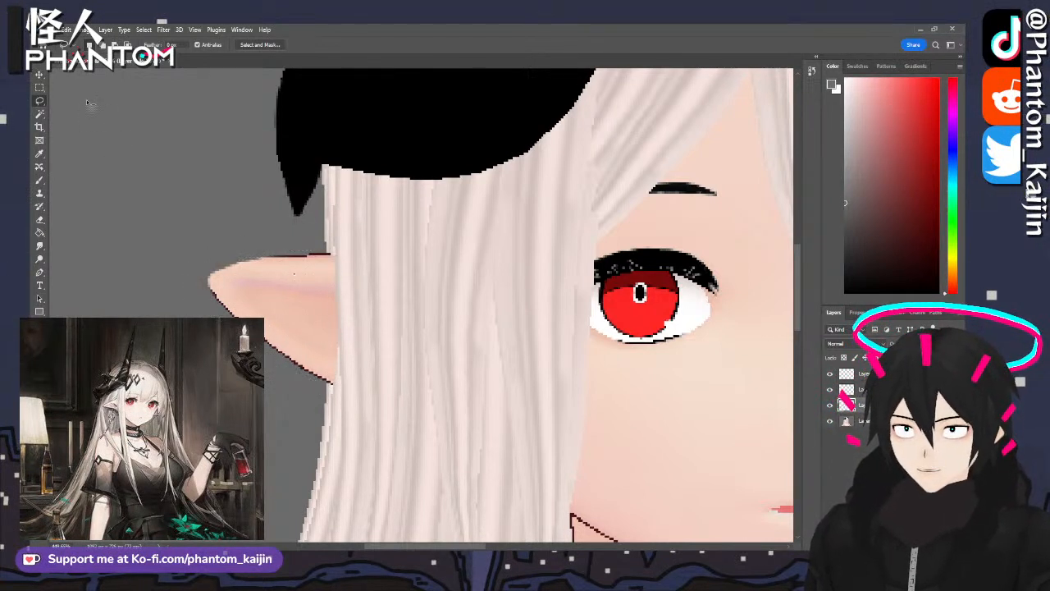
click(41, 76)
drag(284, 284, 321, 310)
alt+scroll(240, 288, down, 1)
alt+scroll(241, 292, down, 5)
alt+scroll(224, 304, up, 3)
click(217, 244)
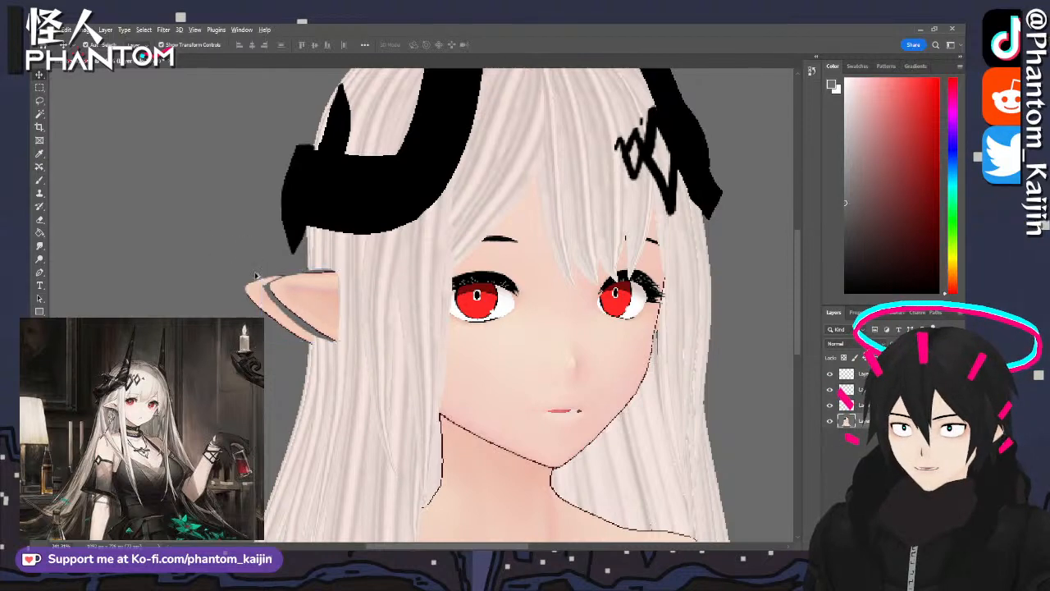
- Erase the grey fringe along the upper edge of the copied ear
alt+scroll(263, 273, up, 5)
key(e)
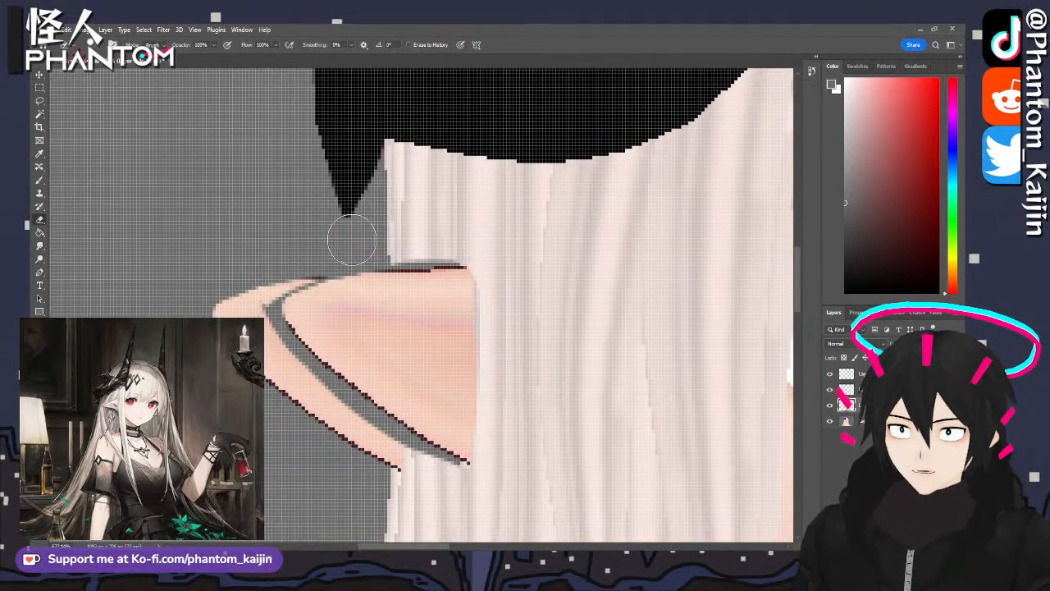
drag(354, 248, 473, 254)
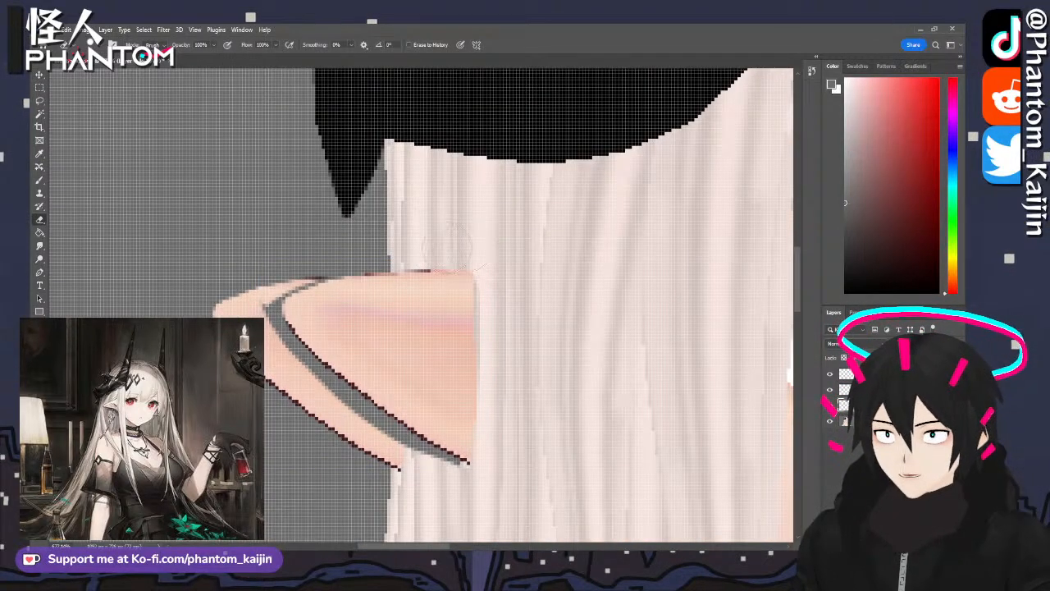
- Remove the old outer ear shape around the new pointed ear, erasing the leftover band and painting the rest background grey
mouse_move(472, 485)
mouse_down()
mouse_move(369, 420)
mouse_move(382, 439)
mouse_up()
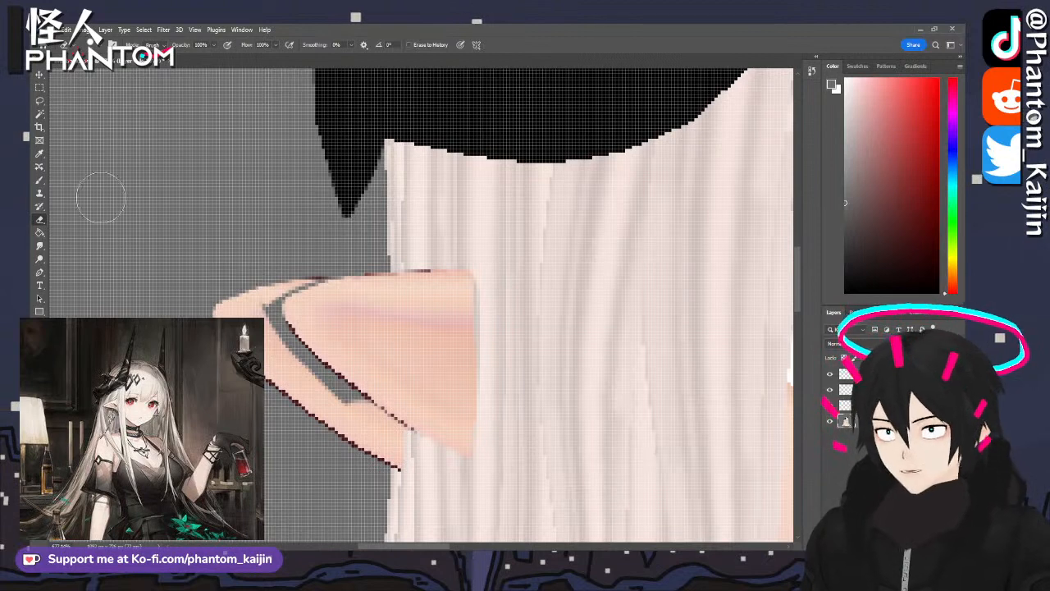
click(39, 180)
mouse_move(230, 307)
mouse_down()
mouse_move(251, 297)
mouse_move(270, 332)
mouse_move(302, 282)
mouse_up()
mouse_move(275, 349)
mouse_down()
mouse_move(281, 368)
mouse_move(361, 427)
mouse_move(388, 472)
mouse_up()
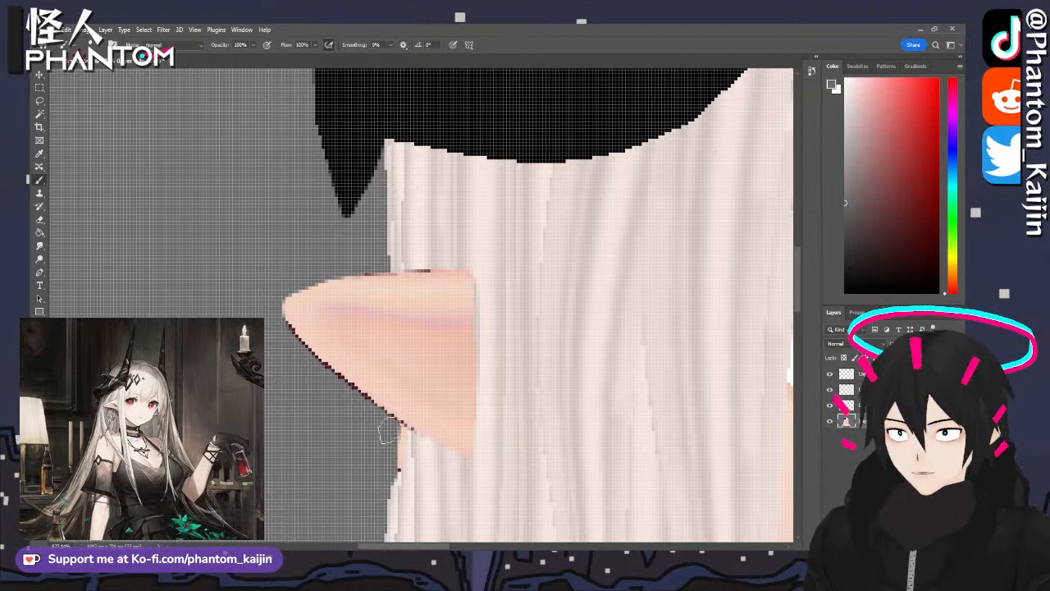
- Sample the light hair colour and paint it along the hair's outer edge below the ear, covering the leftover skin and dark pixels
alt+scroll(418, 447, up, 1)
alt+click(411, 484)
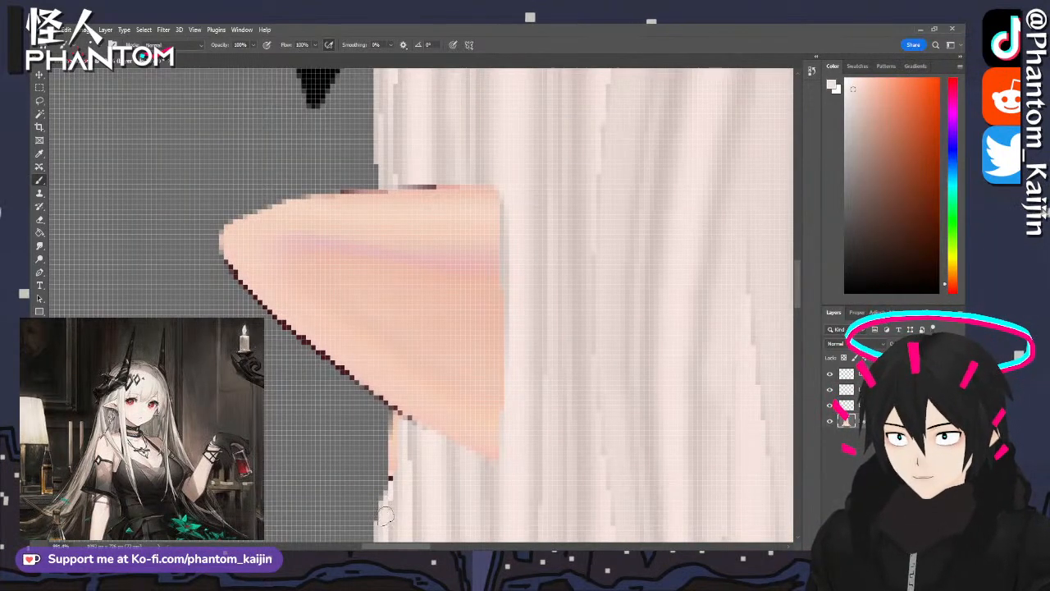
mouse_move(386, 516)
mouse_down()
mouse_move(388, 410)
mouse_move(387, 484)
mouse_up()
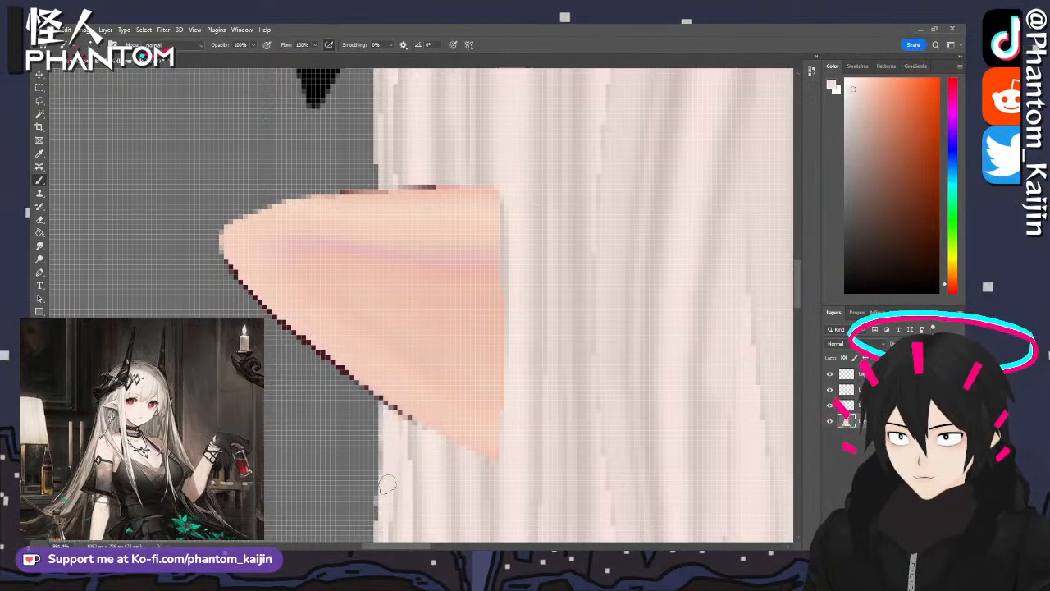
drag(383, 522, 382, 437)
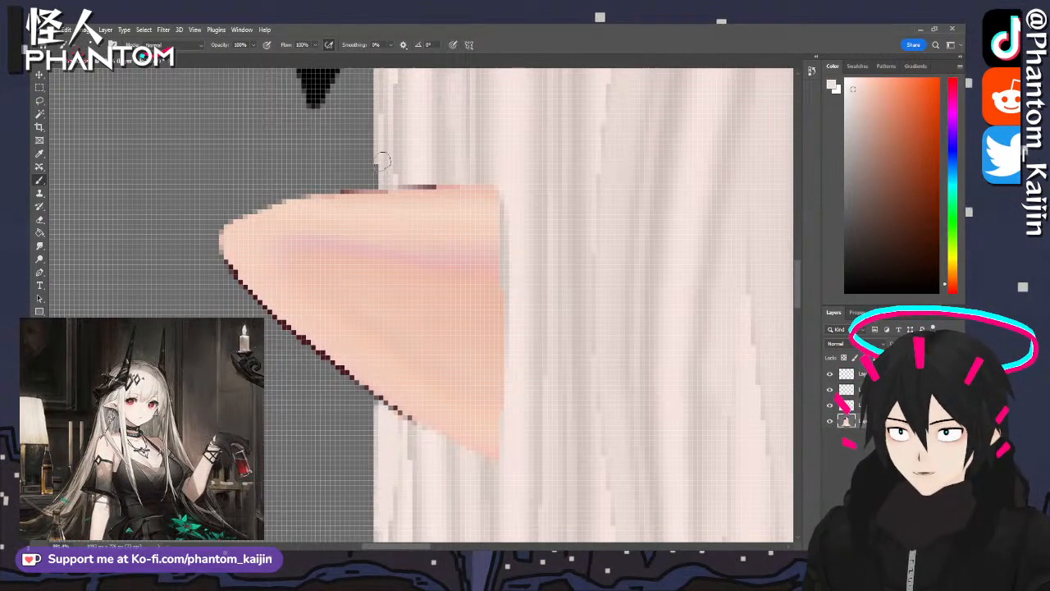
alt+scroll(375, 206, down, 10)
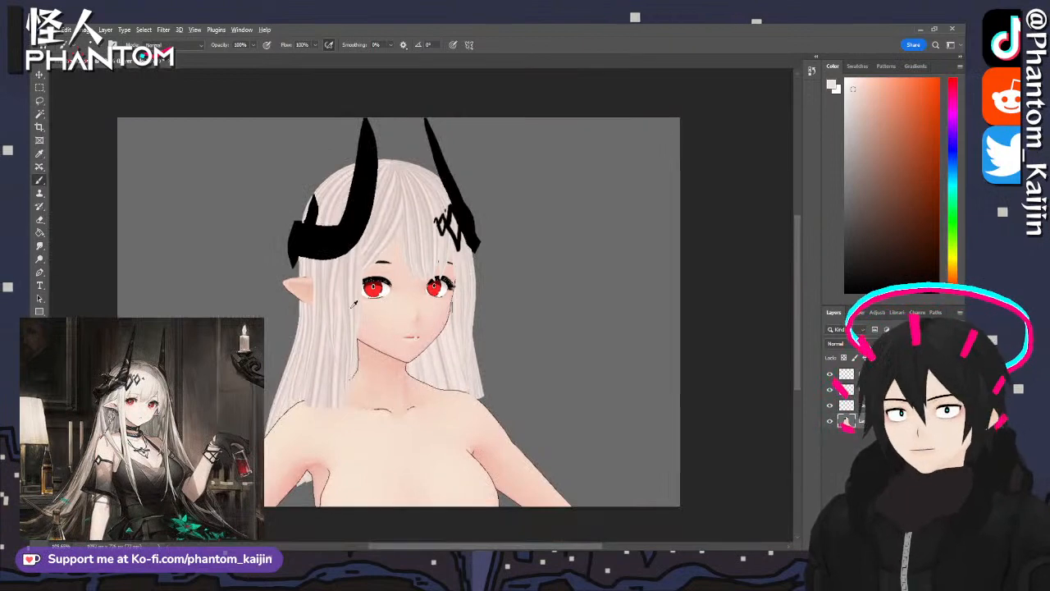
- Sample the ear's skin tone and, on a new layer, extend the ear's base inward over the hair
alt+scroll(355, 304, up, 10)
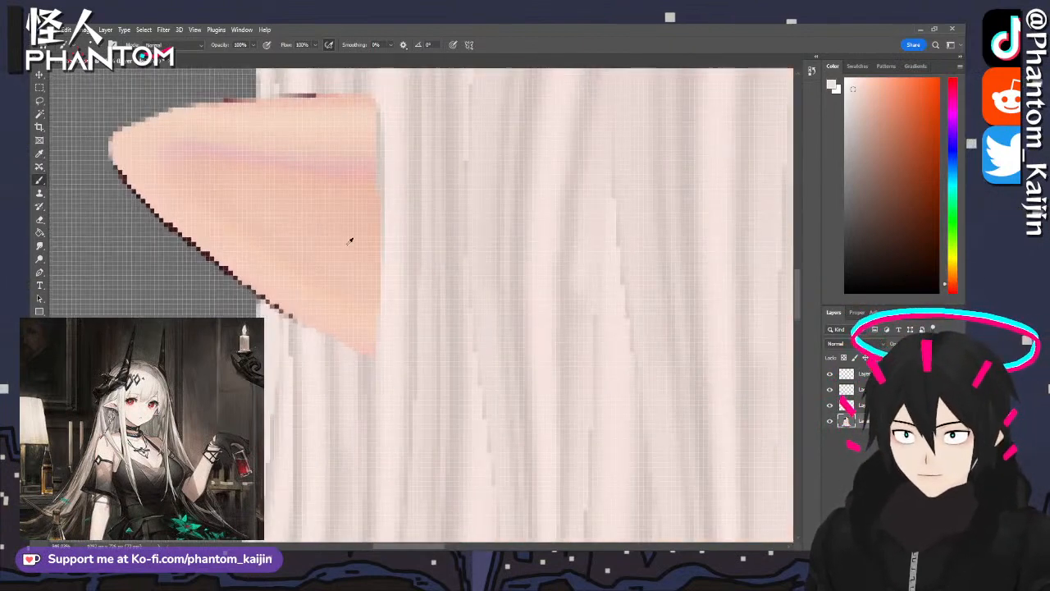
alt+click(350, 240)
scroll(350, 240, up, 1)
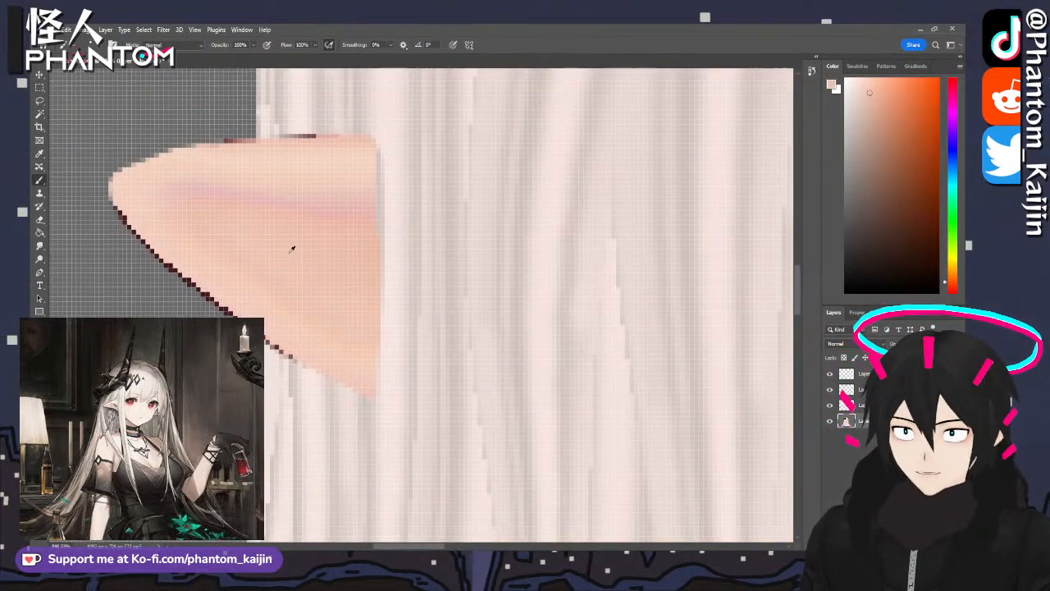
key(ctrl+shift+alt+n)
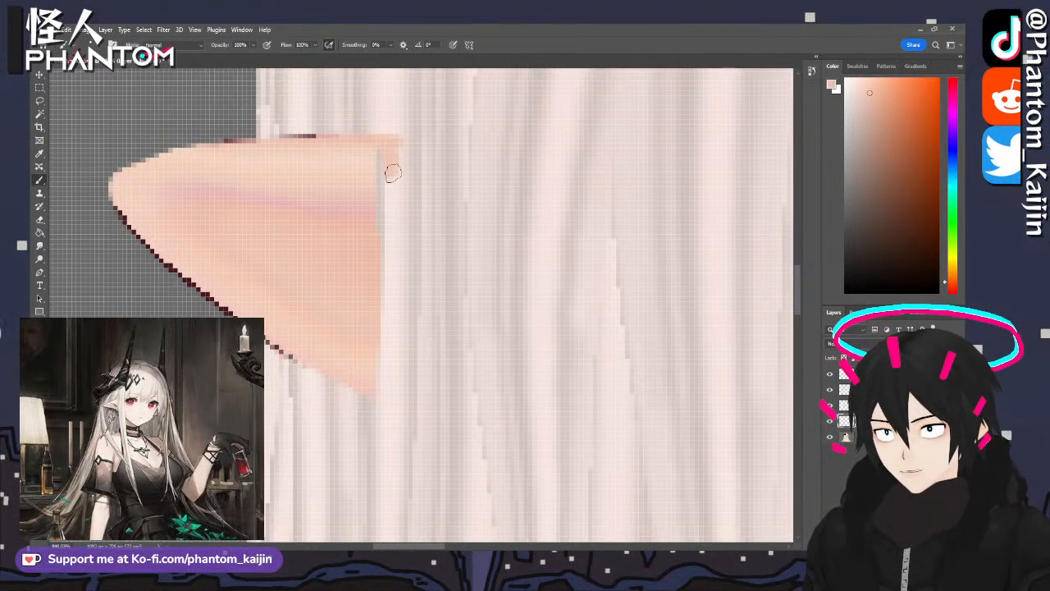
drag(397, 153, 410, 209)
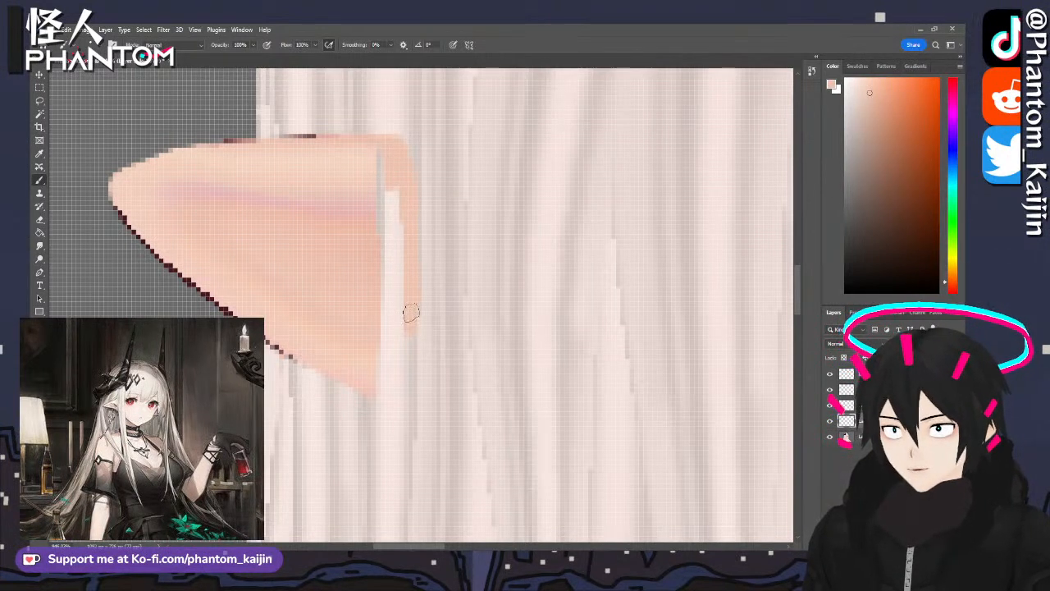
mouse_move(408, 397)
mouse_down()
mouse_move(378, 392)
mouse_move(394, 271)
mouse_move(386, 197)
mouse_up()
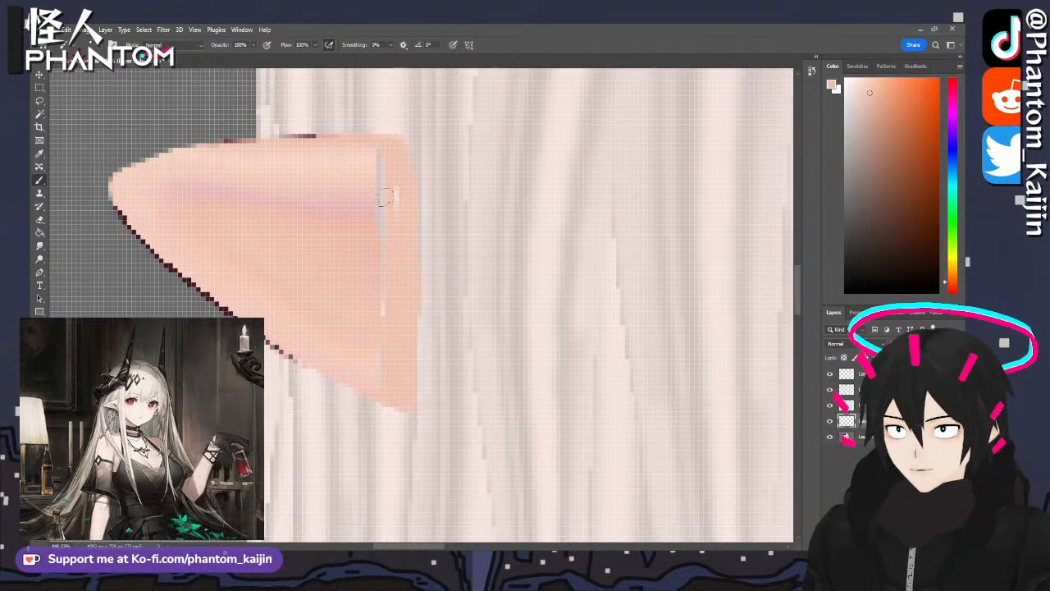
- Select the original ear's layer and fill the pale vertical seam between the ear and its extension with skin tone
click(831, 405)
click(830, 405)
click(845, 405)
drag(376, 381, 371, 366)
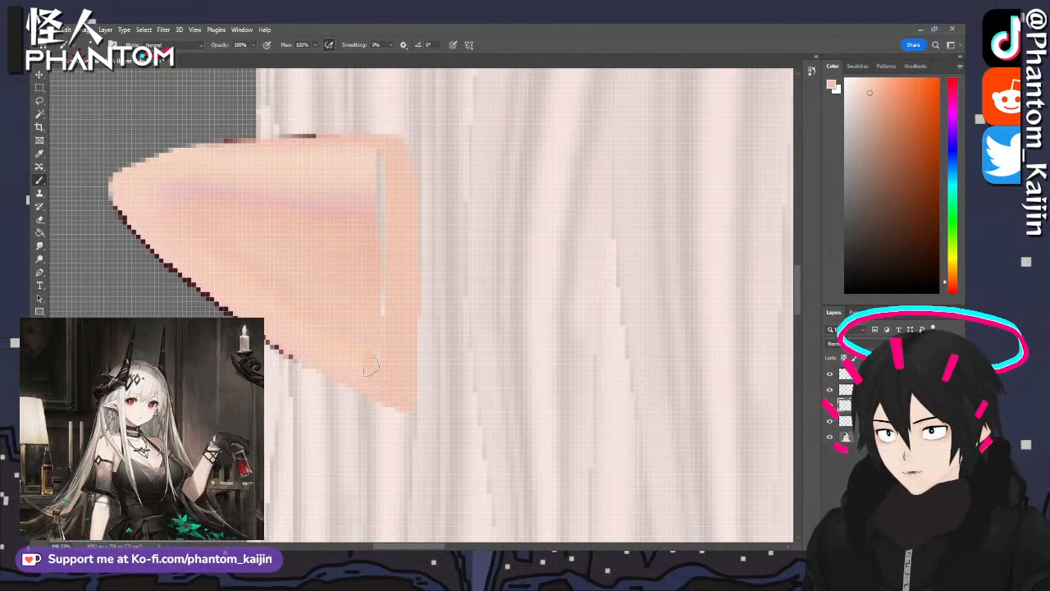
drag(384, 320, 382, 205)
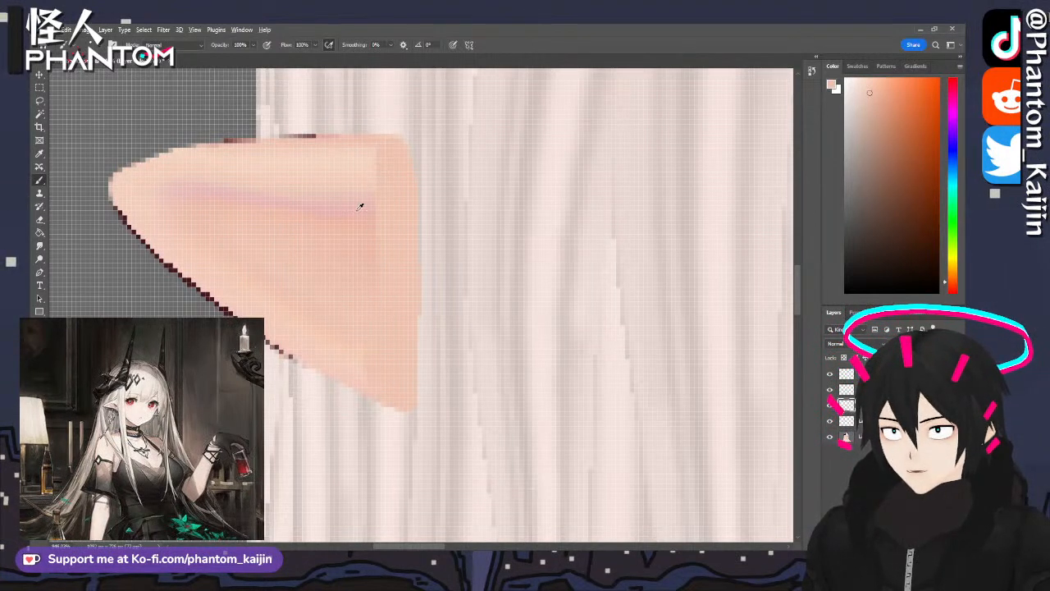
- Sample the ear's inner shading colours and continue the purplish shadow line across the extended base
alt+click(359, 207)
alt+click(356, 236)
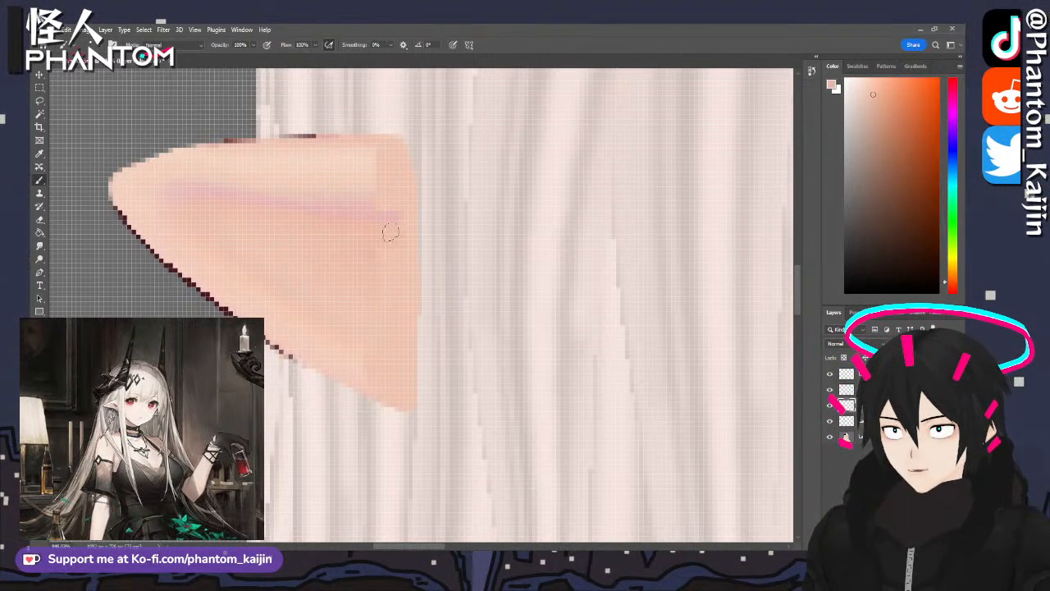
alt+scroll(357, 261, down, 15)
alt+scroll(372, 366, up, 3)
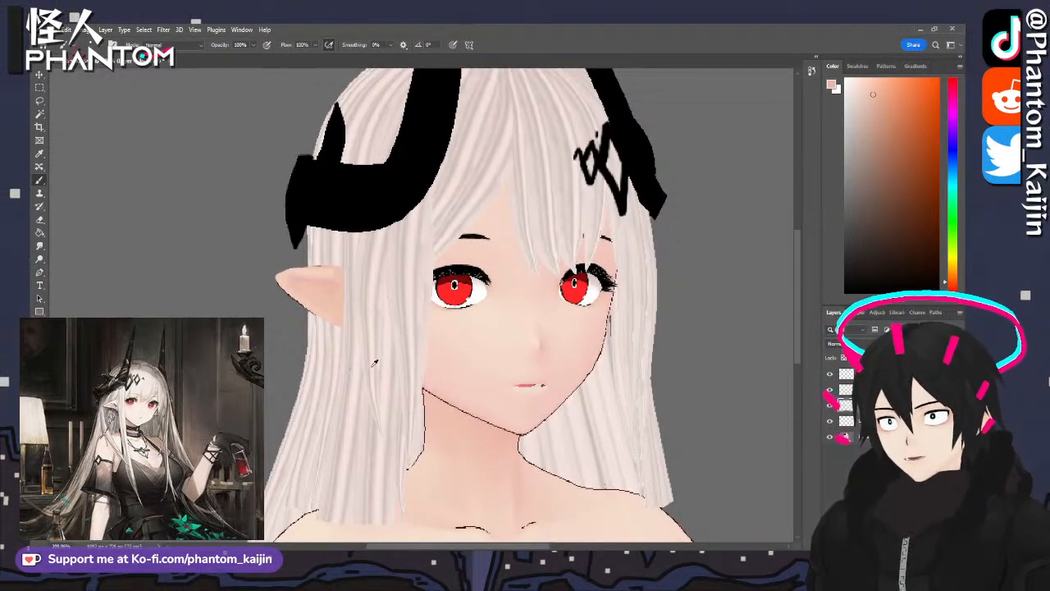
- Paint over the grey gap and stray dark pixels in the hair beside the far cheek with the hair colour
alt+scroll(624, 312, up, 10)
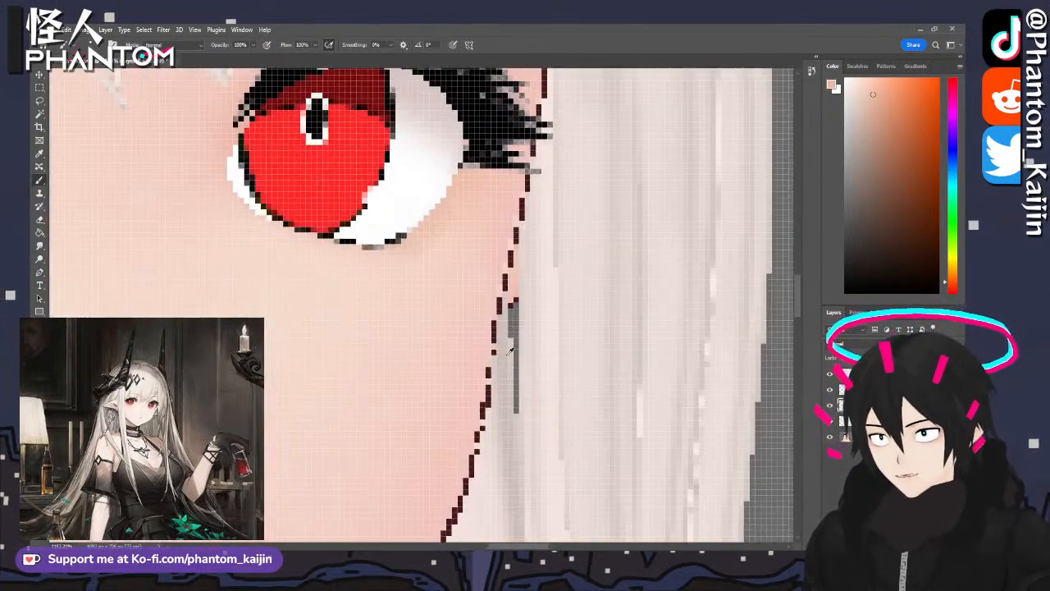
drag(522, 411, 519, 267)
alt+scroll(519, 266, down, 12)
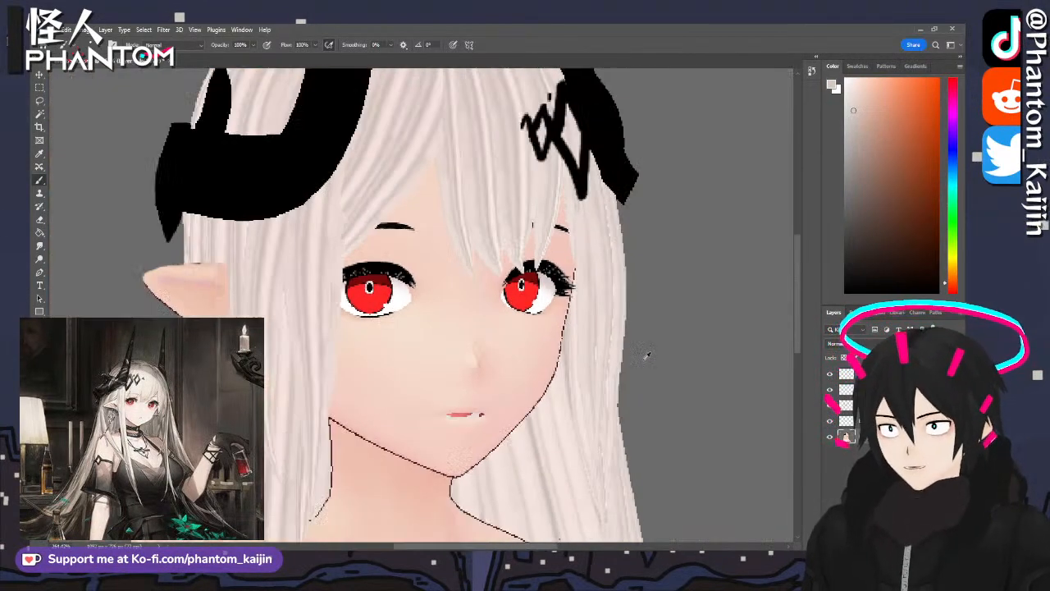
- Choose a near-black colour and paint two thick bands across the ear's lower edge on a new layer
alt+scroll(246, 267, up, 6)
alt+scroll(246, 267, up, 5)
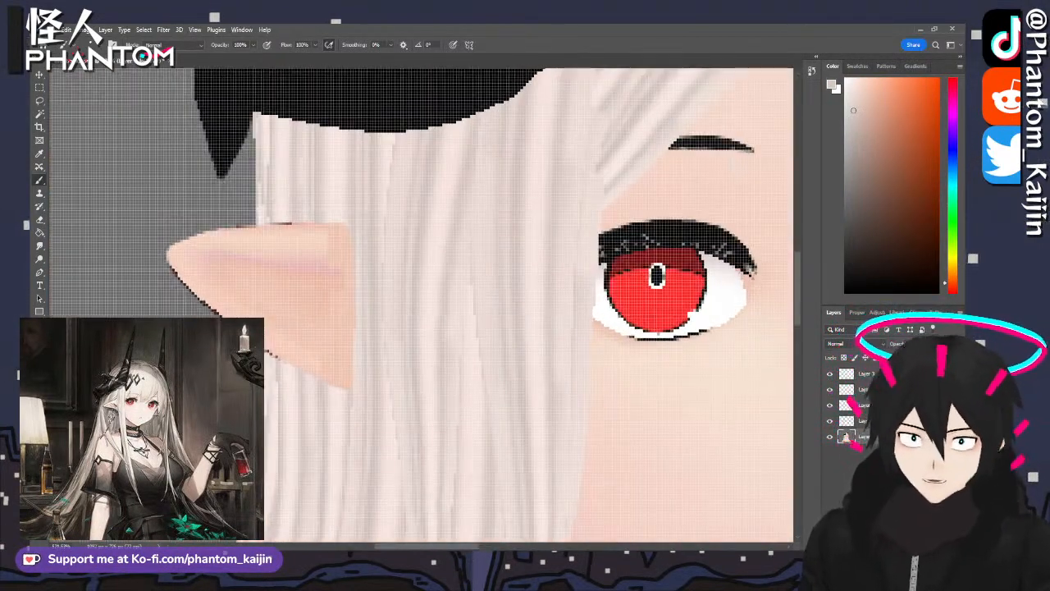
alt+scroll(357, 267, down, 4)
alt+scroll(413, 262, down, 1)
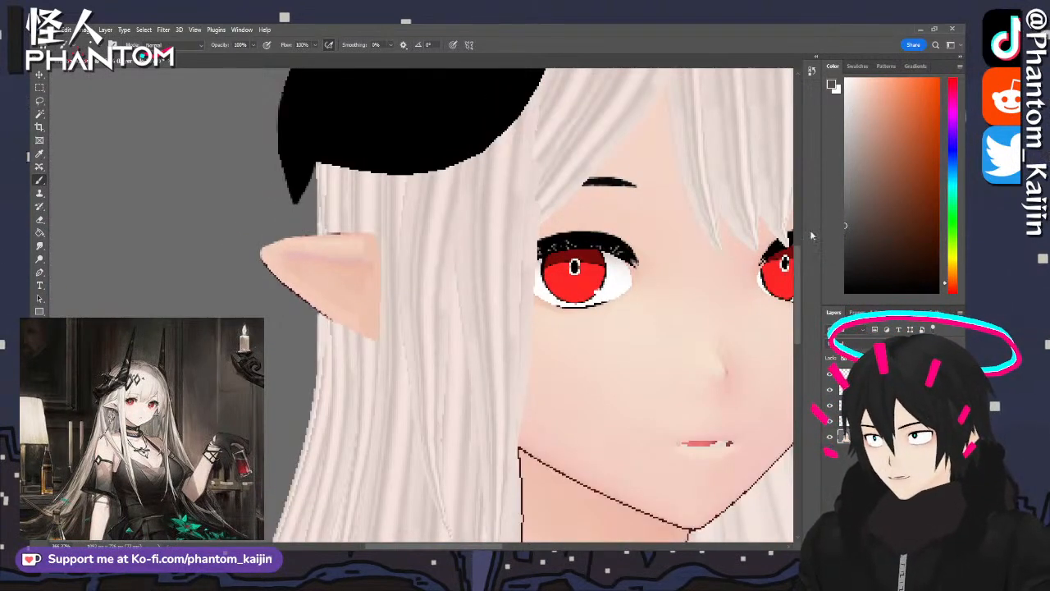
drag(888, 241, 845, 268)
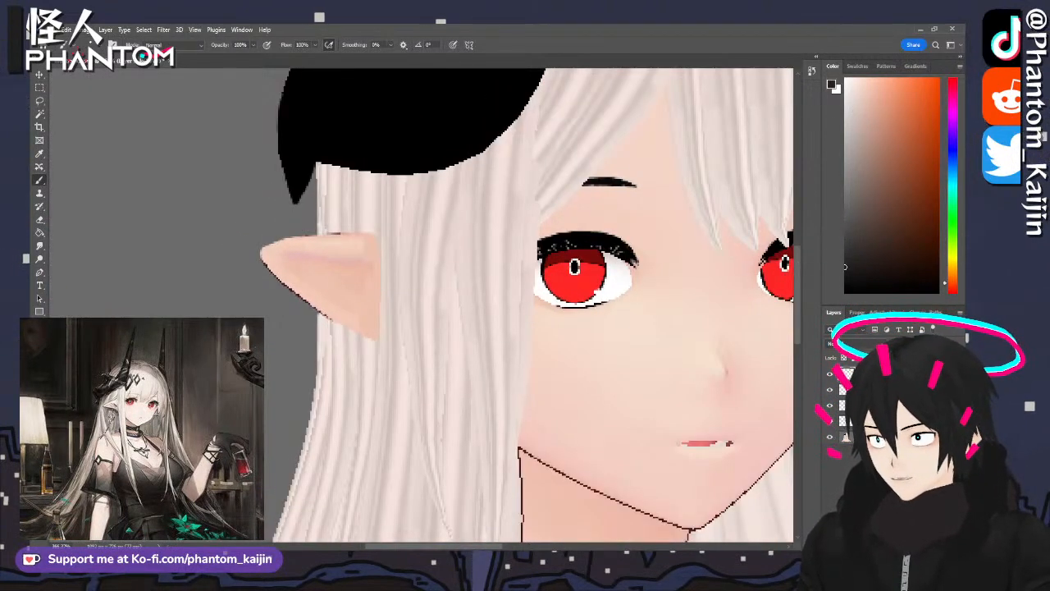
alt+scroll(354, 355, up, 1)
alt+scroll(345, 288, up, 1)
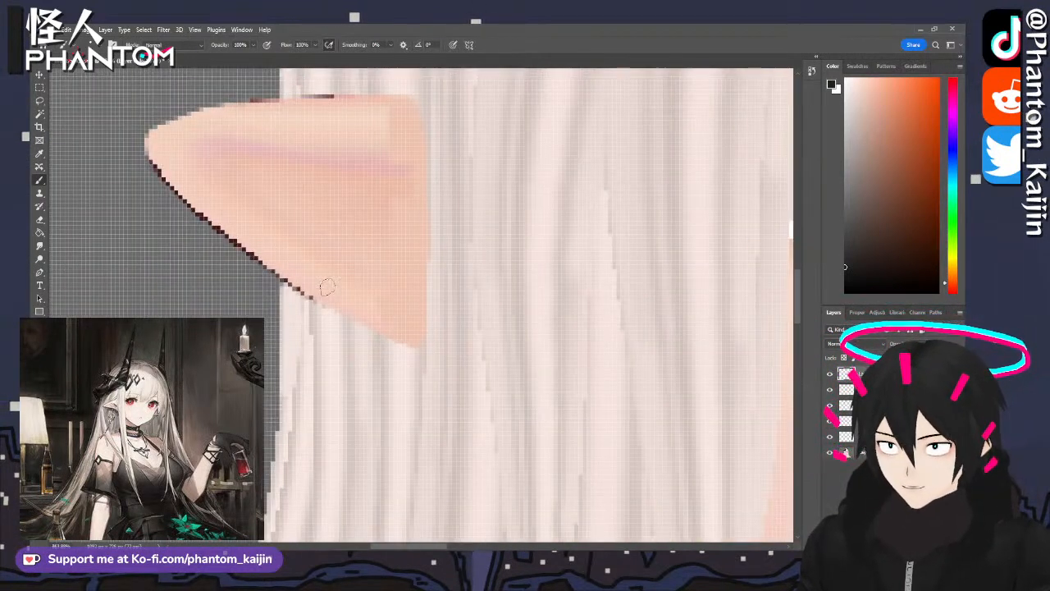
mouse_move(326, 281)
mouse_down()
mouse_move(321, 294)
mouse_move(347, 315)
mouse_move(329, 285)
mouse_move(353, 312)
mouse_move(317, 306)
mouse_move(358, 333)
mouse_move(392, 327)
mouse_move(430, 339)
mouse_move(439, 355)
mouse_move(391, 344)
mouse_move(414, 335)
mouse_move(436, 351)
mouse_up()
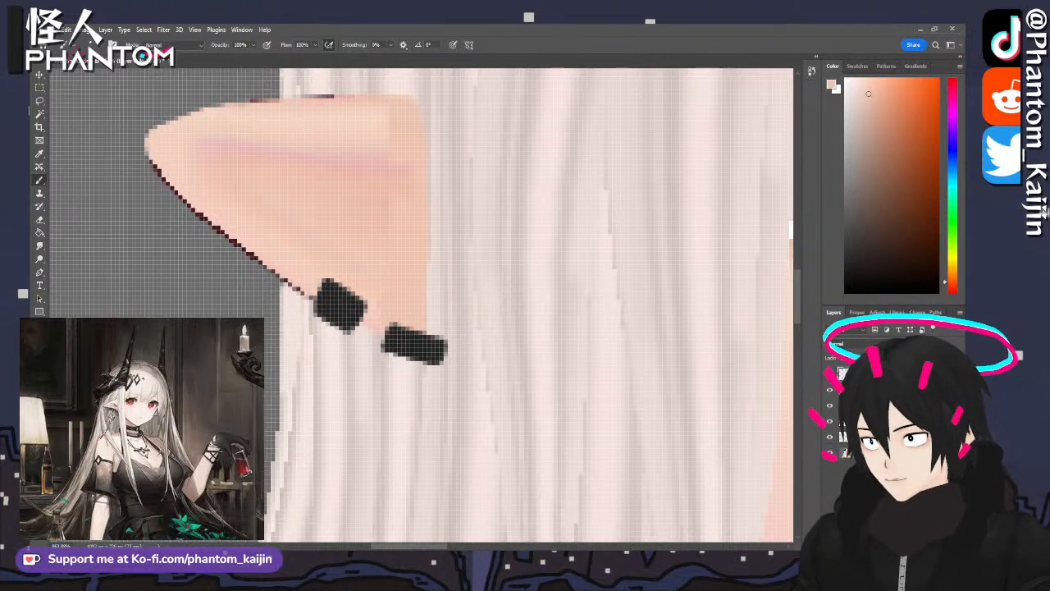
- Identify the layer holding the ear's extension and paint skin tone on it to widen the base to the second black band
click(830, 422)
click(831, 422)
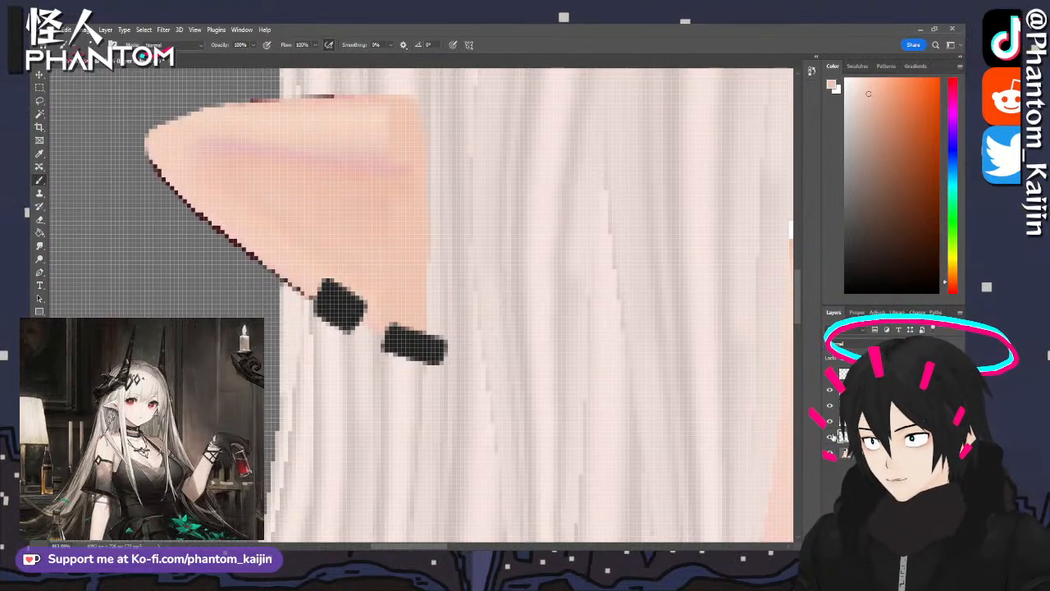
click(832, 436)
click(832, 437)
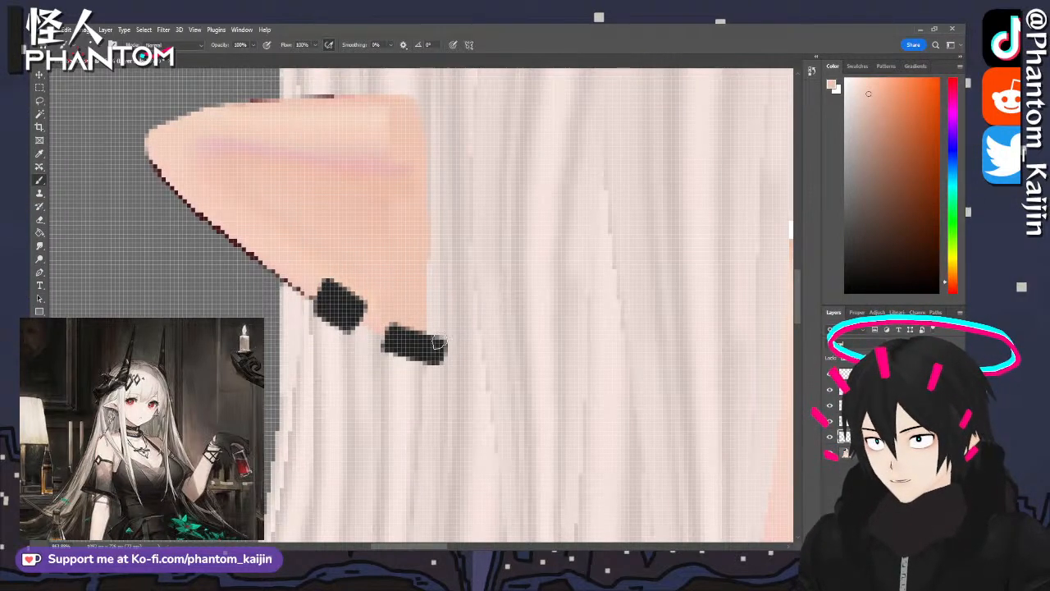
drag(439, 340, 436, 161)
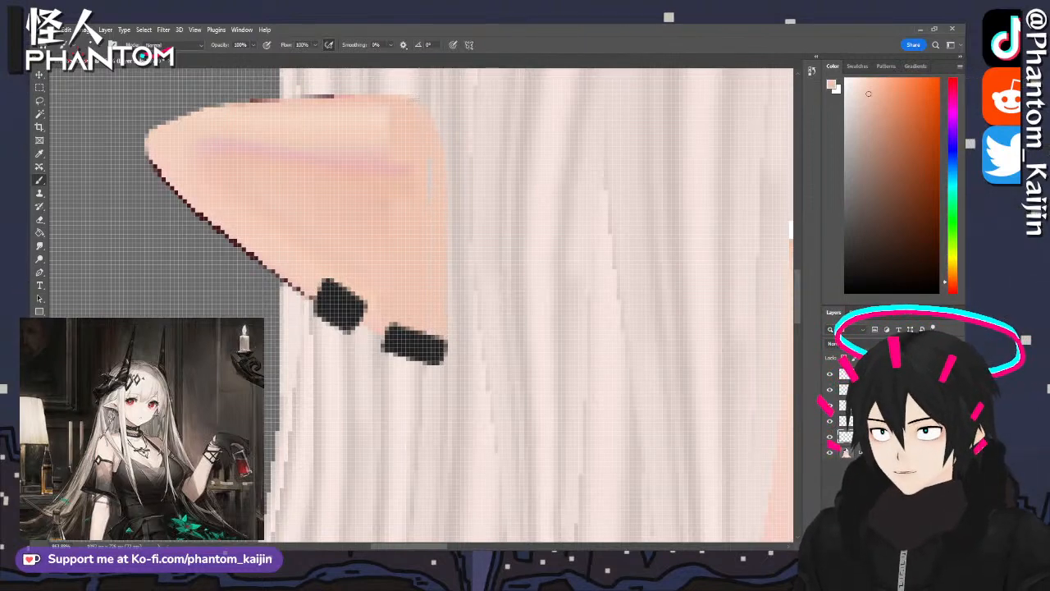
alt+scroll(346, 207, down, 8)
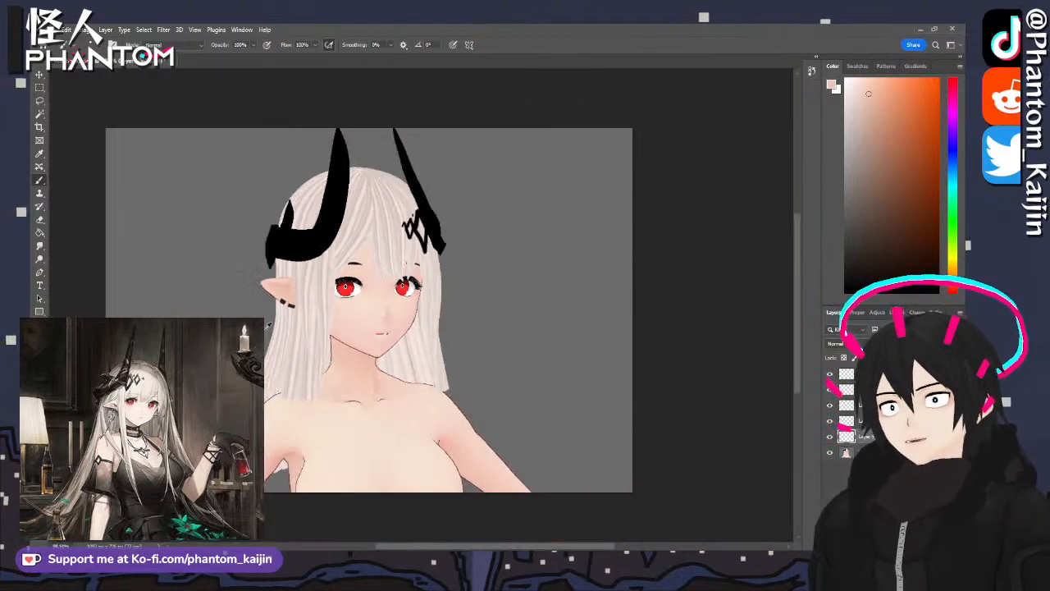
- Blend the lighter skin tone of the ear's upper part across the seam into its rounded base
alt+scroll(347, 208, up, 5)
alt+scroll(320, 263, up, 4)
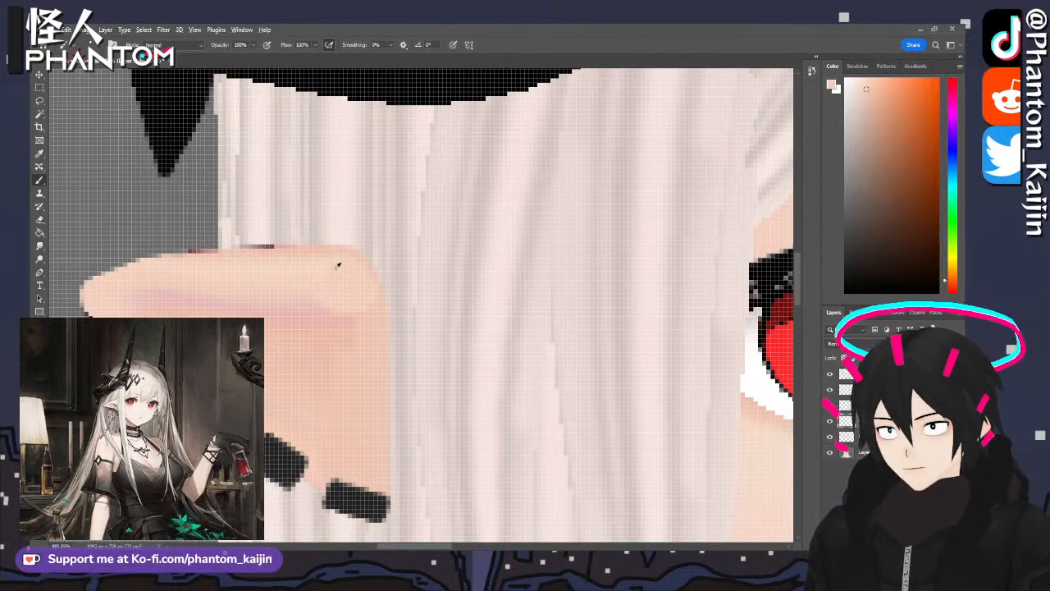
alt+scroll(337, 265, down, 7)
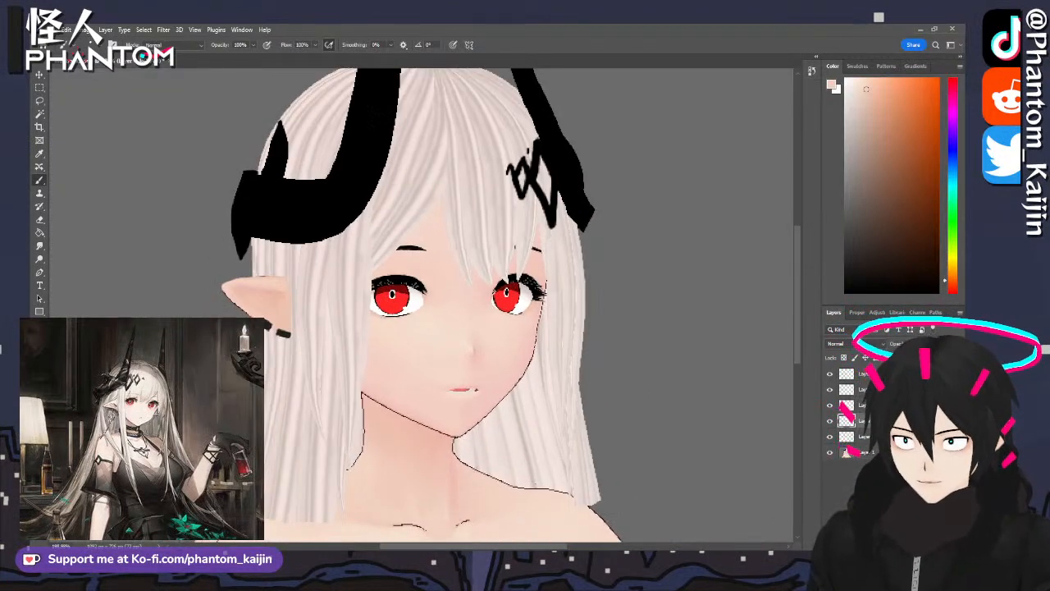
- Find the main ear layer by toggling layer visibility and erase its dark lower outline into a concave curve from the tip
alt+scroll(237, 213, up, 3)
alt+scroll(237, 214, up, 3)
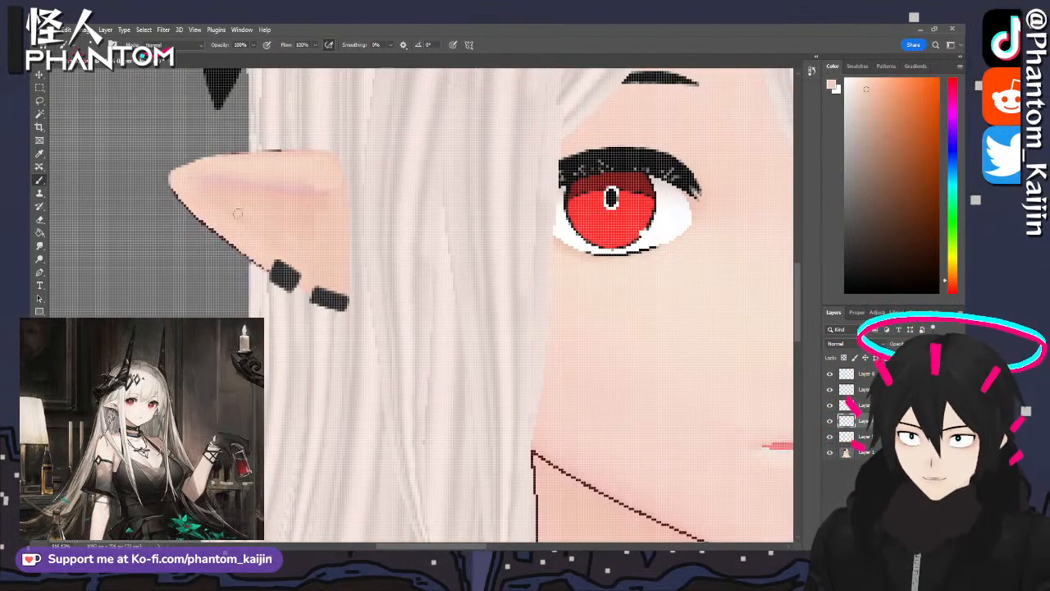
alt+scroll(238, 215, down, 3)
alt+scroll(127, 192, up, 6)
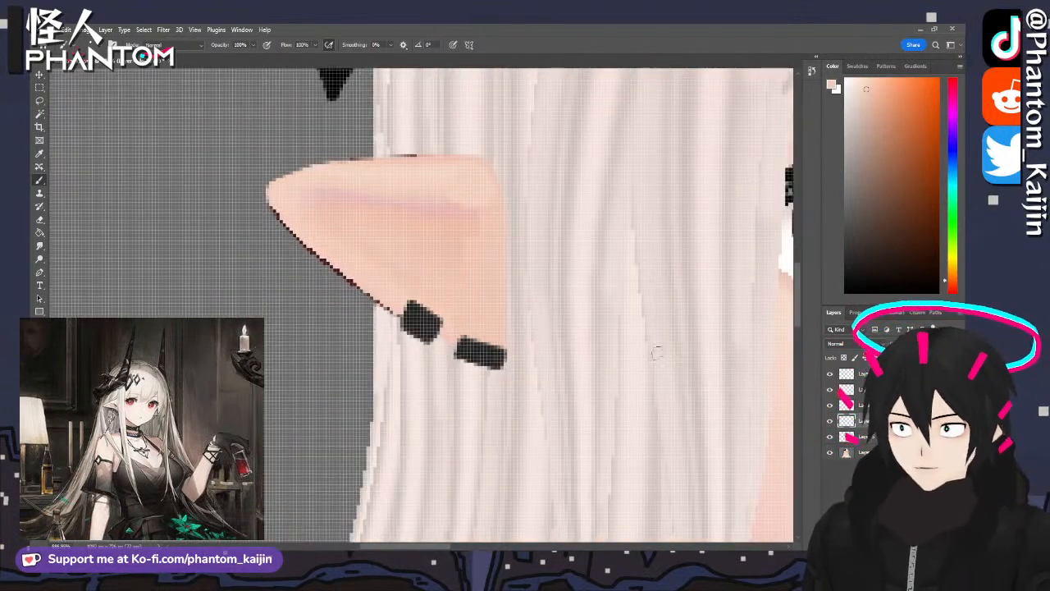
click(830, 437)
click(831, 437)
click(830, 421)
click(831, 421)
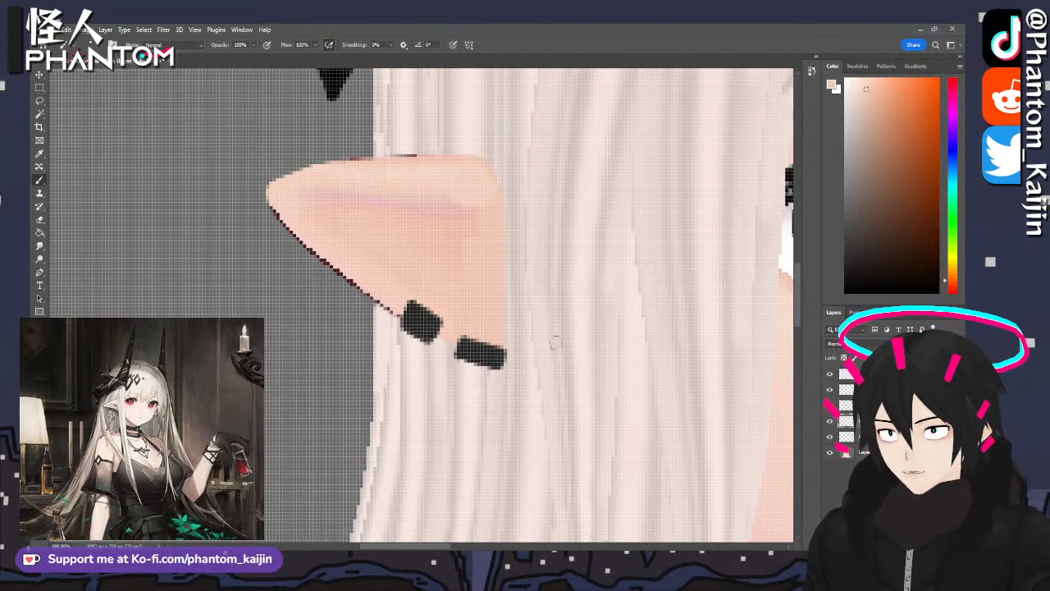
click(39, 219)
mouse_move(347, 310)
mouse_down()
mouse_move(271, 238)
mouse_move(274, 250)
mouse_up()
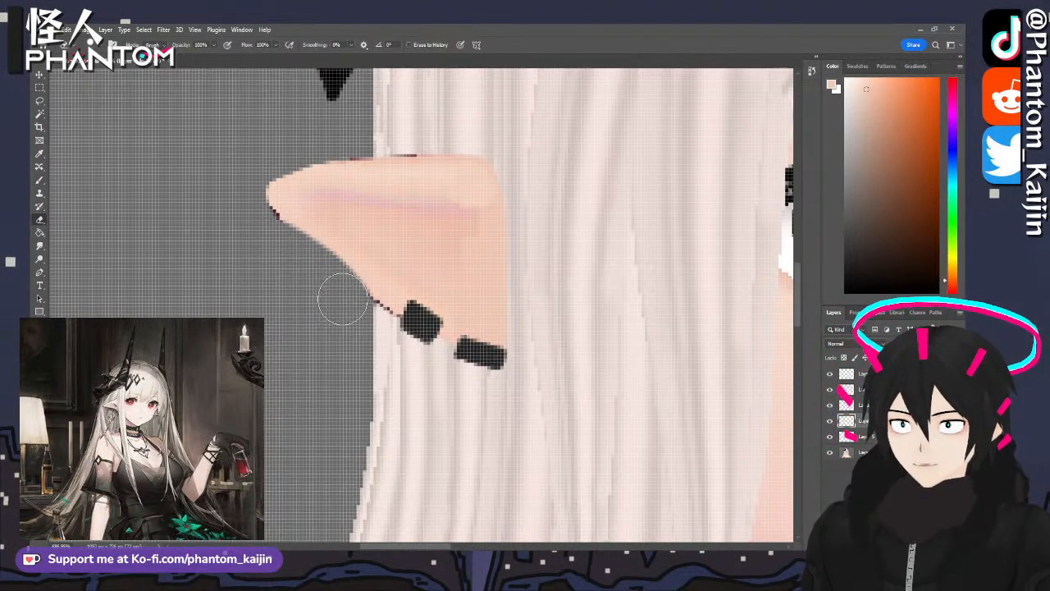
mouse_move(347, 306)
mouse_down()
mouse_move(310, 243)
mouse_move(272, 223)
mouse_move(240, 223)
mouse_up()
- Return to the Brush tool and touch up the ear's curved lower edge with the sampled skin tone
click(39, 181)
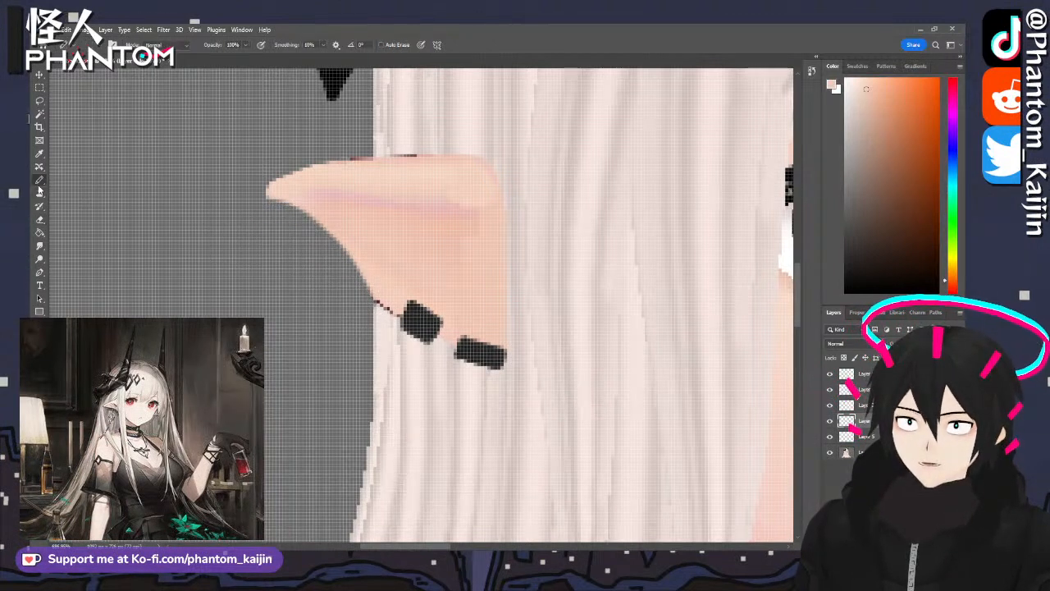
key(shift+b)
key(shift+b)
key(shift+b)
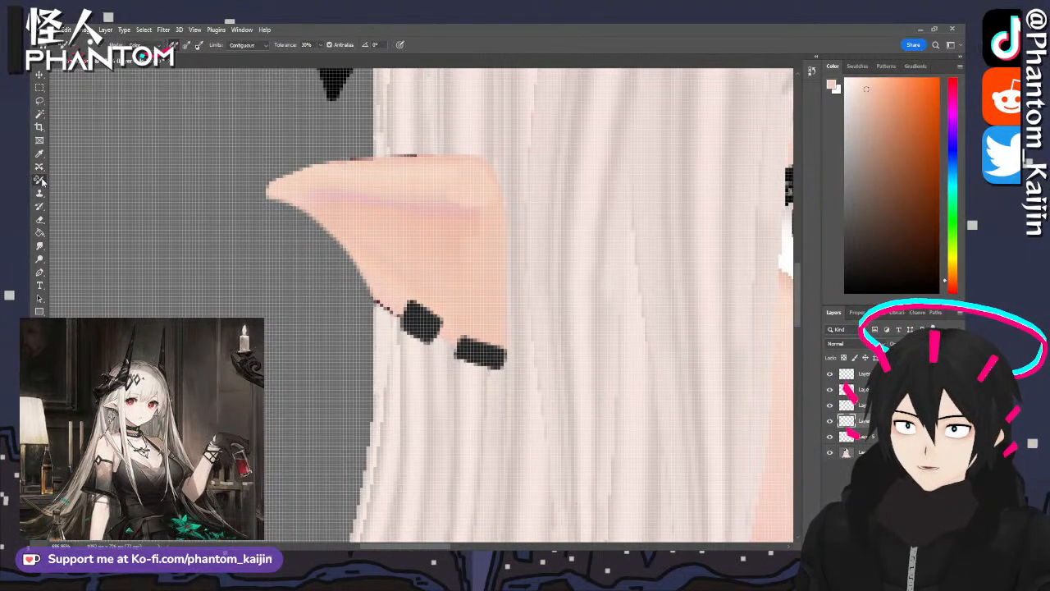
alt+scroll(257, 230, up, 5)
mouse_move(483, 326)
mouse_down()
mouse_move(468, 344)
mouse_move(398, 250)
mouse_move(277, 167)
mouse_up()
alt+scroll(234, 256, down, 5)
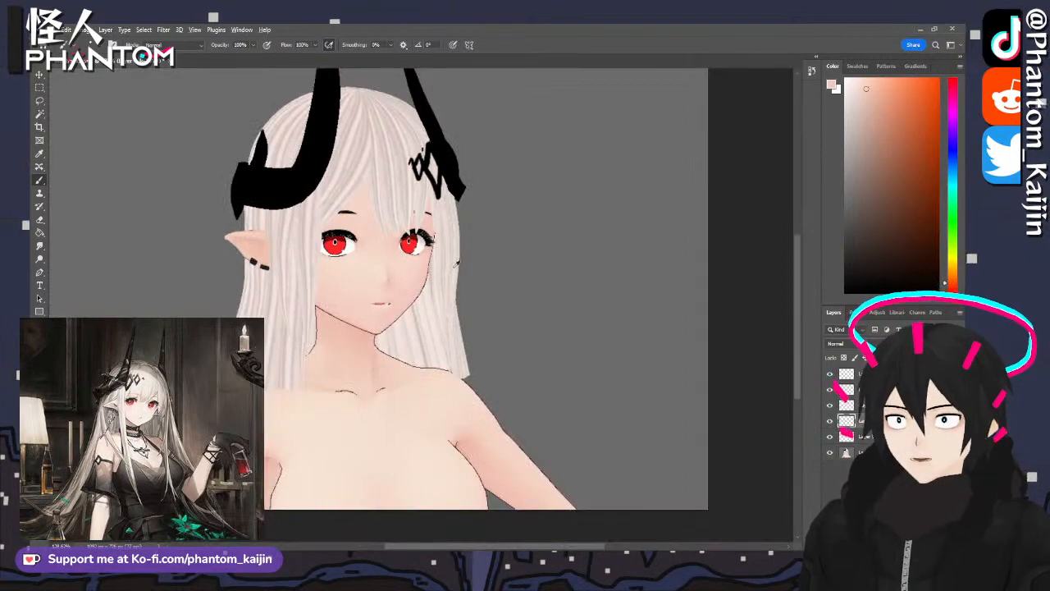
- Trim the ear's lower edge into a straighter line by painting over it with the sampled background grey
alt+scroll(233, 256, up, 4)
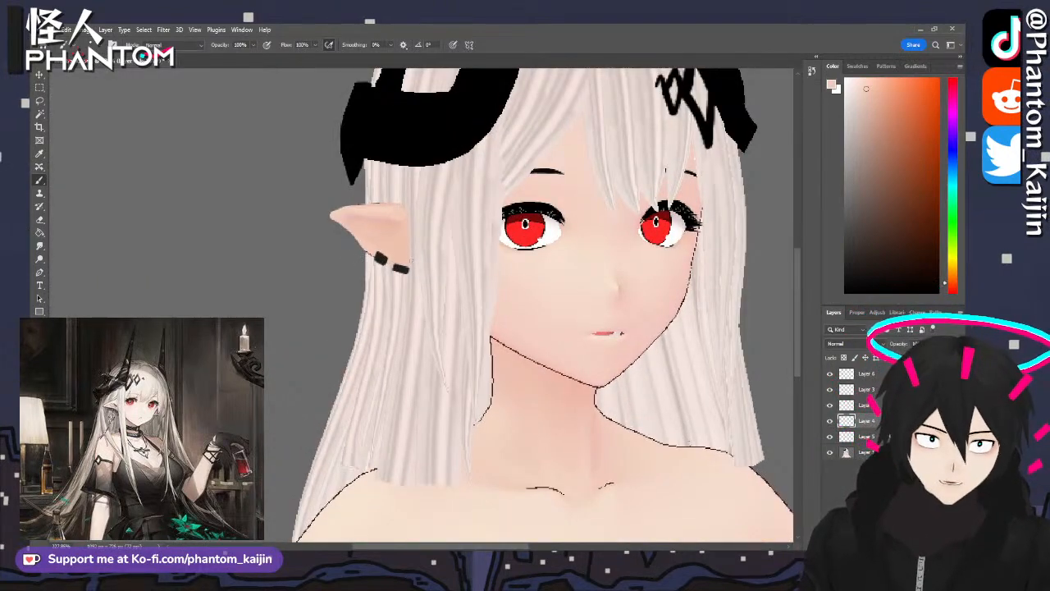
alt+scroll(291, 248, up, 5)
alt+scroll(291, 248, down, 4)
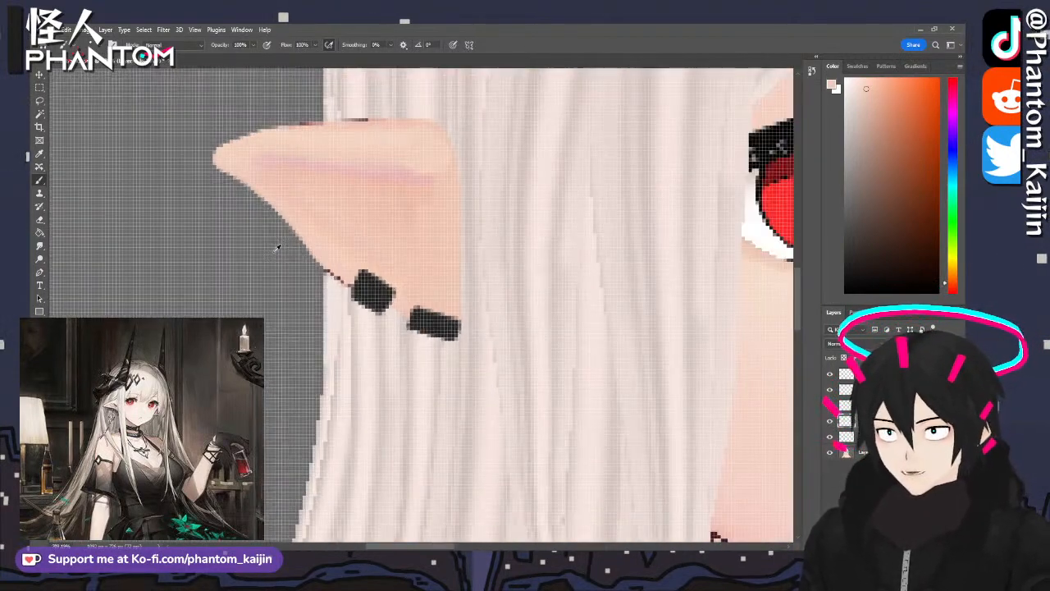
alt+scroll(284, 289, up, 4)
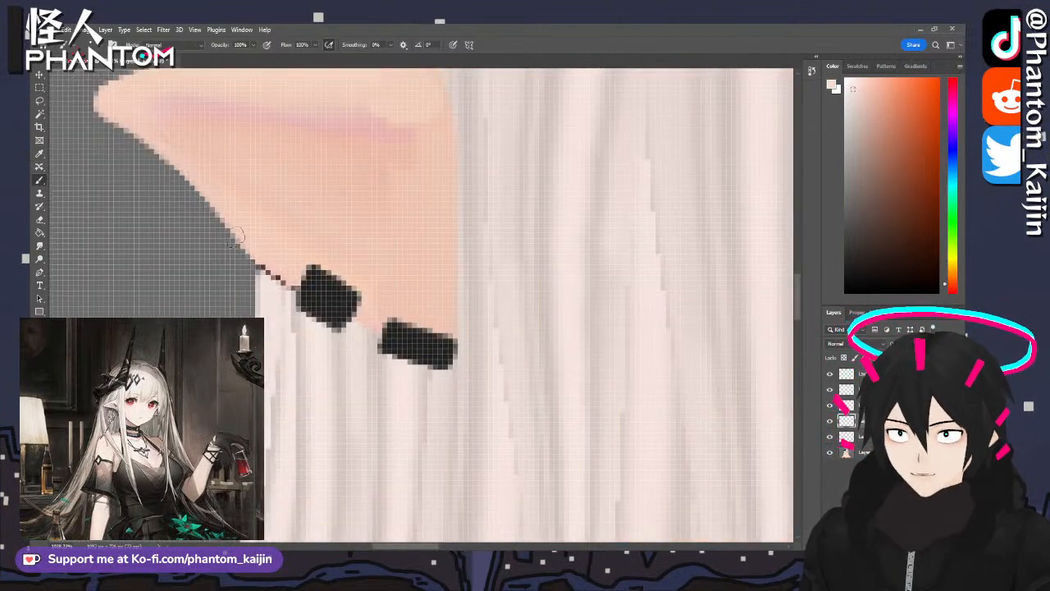
alt+click(223, 275)
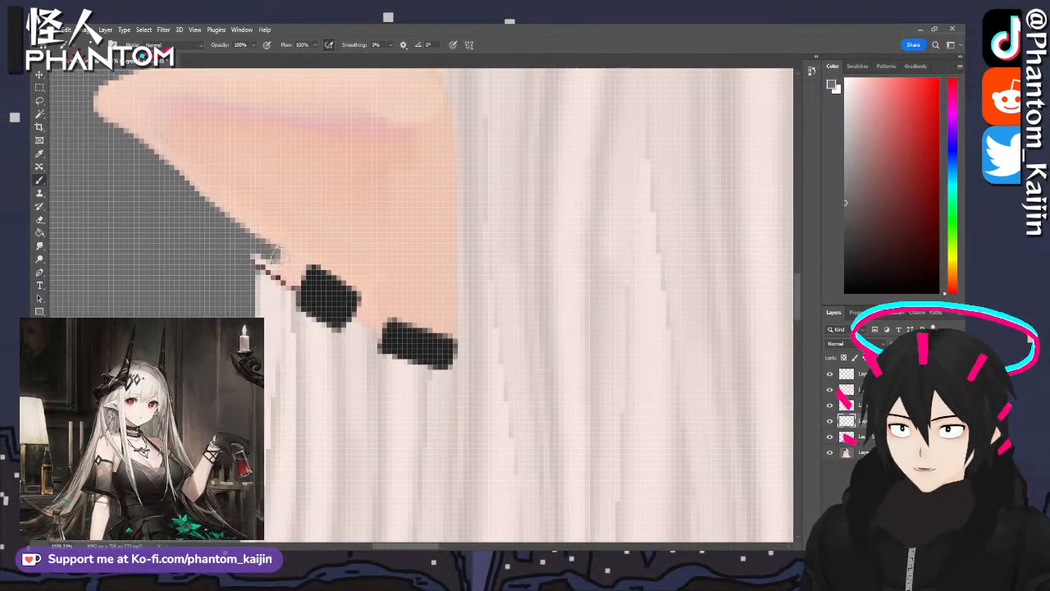
mouse_move(343, 286)
mouse_down()
mouse_move(435, 315)
mouse_move(450, 334)
mouse_move(367, 307)
mouse_move(363, 317)
mouse_move(378, 324)
mouse_move(255, 257)
mouse_up()
- Cover the grey strip between the ear's lower edge and the hair with the sampled light hair colour
alt+click(278, 302)
drag(266, 305, 267, 272)
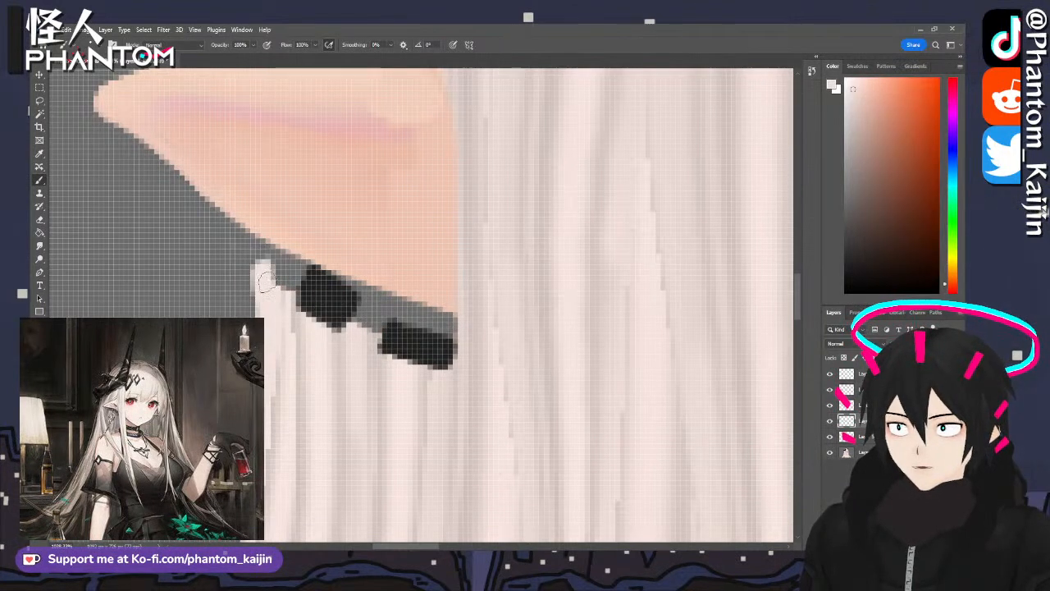
key(ctrl+z)
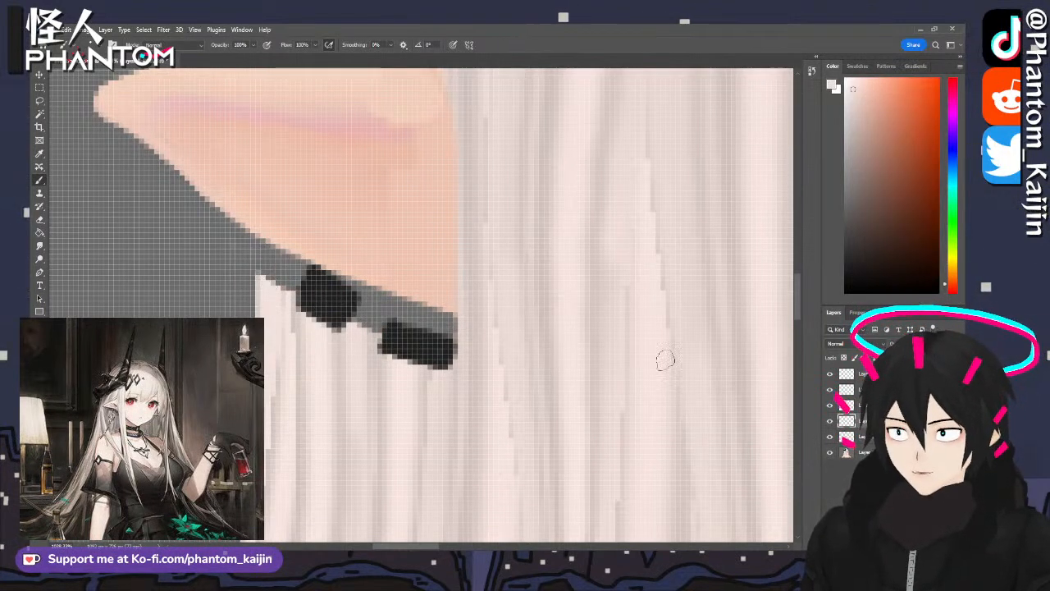
mouse_move(264, 285)
mouse_down()
mouse_move(261, 253)
mouse_move(271, 246)
mouse_move(421, 310)
mouse_move(453, 337)
mouse_move(398, 334)
mouse_move(256, 248)
mouse_up()
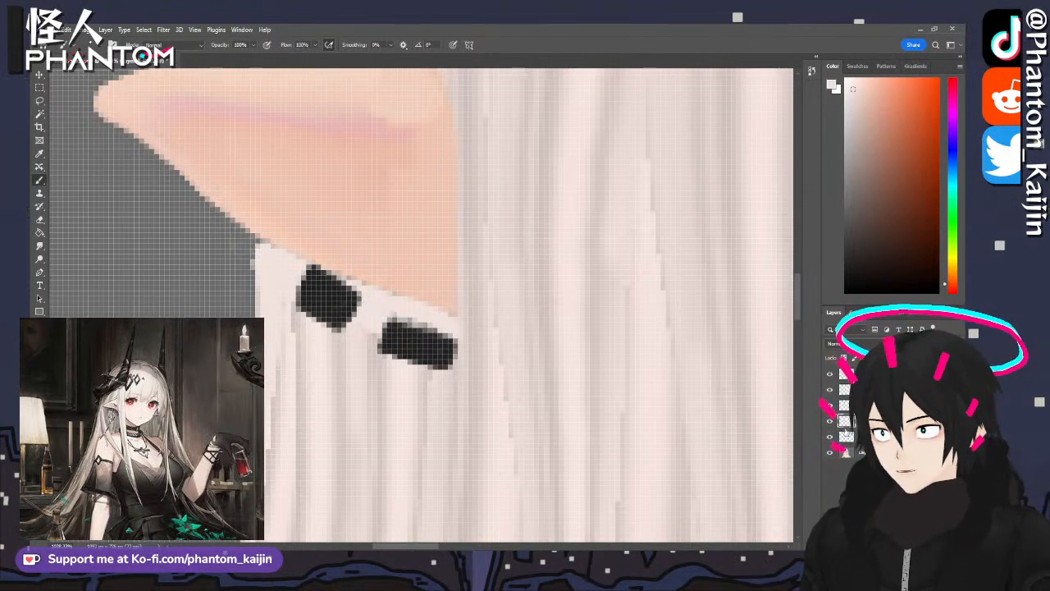
- Identify the ear band layer by toggling its visibility and erase both black bands from it
click(828, 374)
click(828, 374)
click(828, 374)
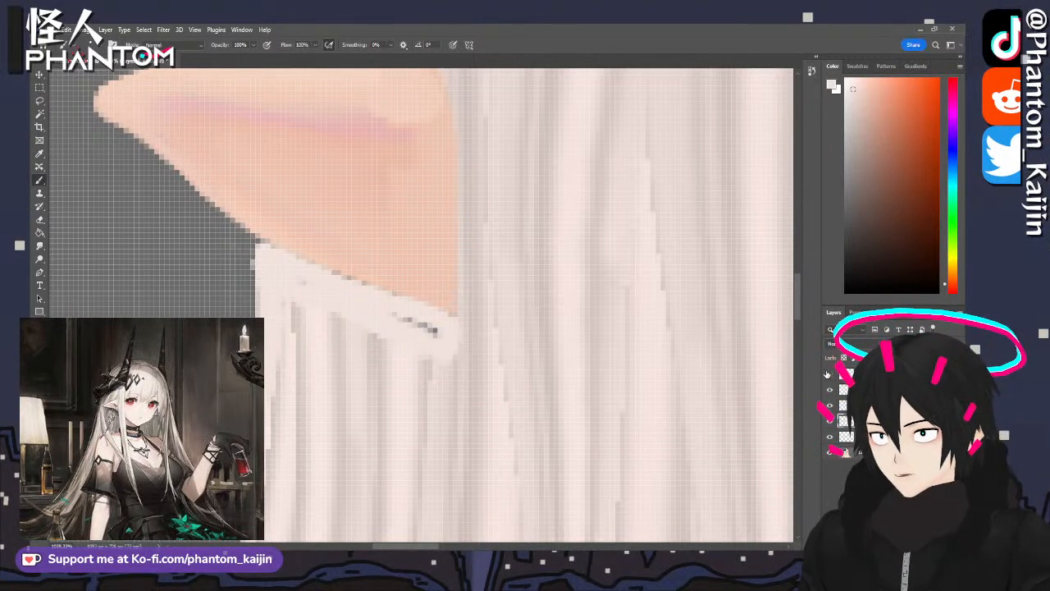
click(828, 374)
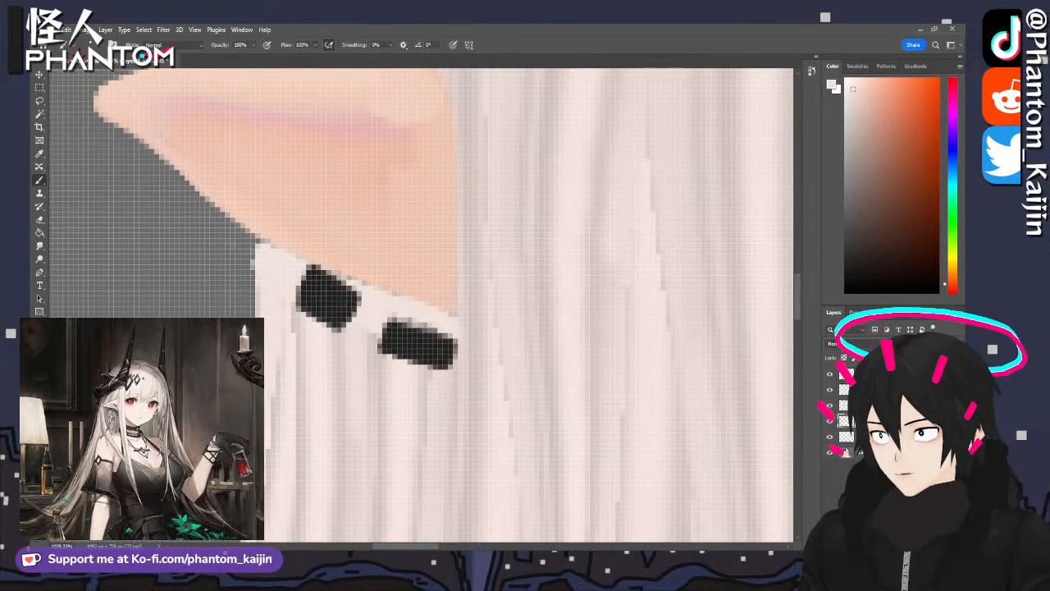
click(39, 222)
drag(312, 284, 423, 345)
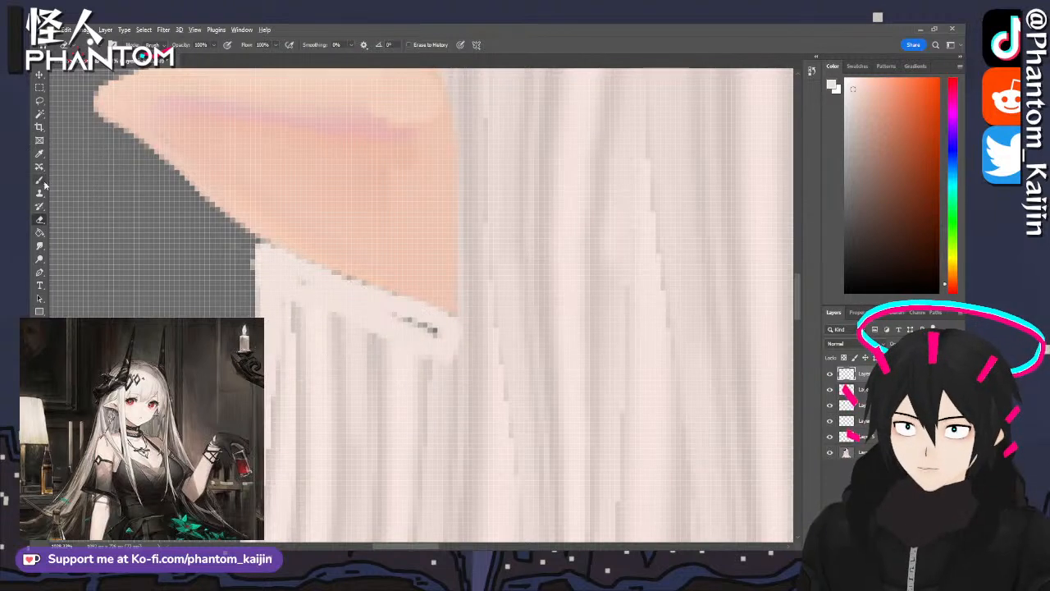
- Repaint the two black bands with the Brush tool so they sit across the ear's new lower edge
key(b)
click(845, 241)
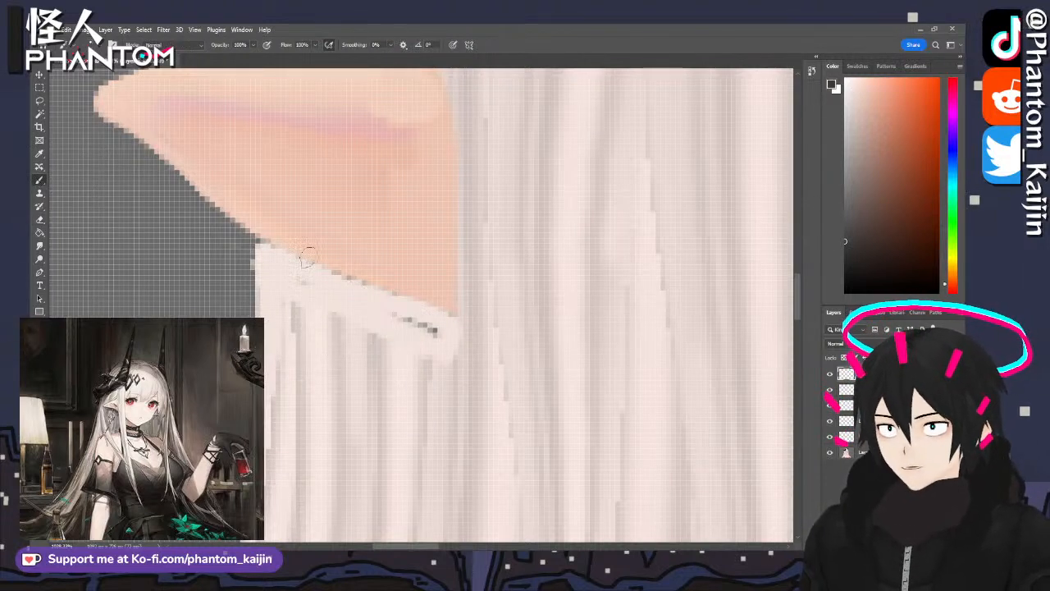
mouse_move(289, 234)
mouse_down()
mouse_move(278, 251)
mouse_move(310, 261)
mouse_move(351, 301)
mouse_move(366, 267)
mouse_move(283, 261)
mouse_move(324, 287)
mouse_move(343, 250)
mouse_move(308, 233)
mouse_up()
key(ctrl+z)
key(ctrl+z)
mouse_move(393, 270)
mouse_down()
mouse_move(383, 305)
mouse_move(435, 329)
mouse_move(444, 301)
mouse_move(396, 270)
mouse_move(404, 304)
mouse_move(420, 300)
mouse_up()
mouse_move(313, 256)
mouse_down()
mouse_move(310, 271)
mouse_move(303, 246)
mouse_move(317, 264)
mouse_up()
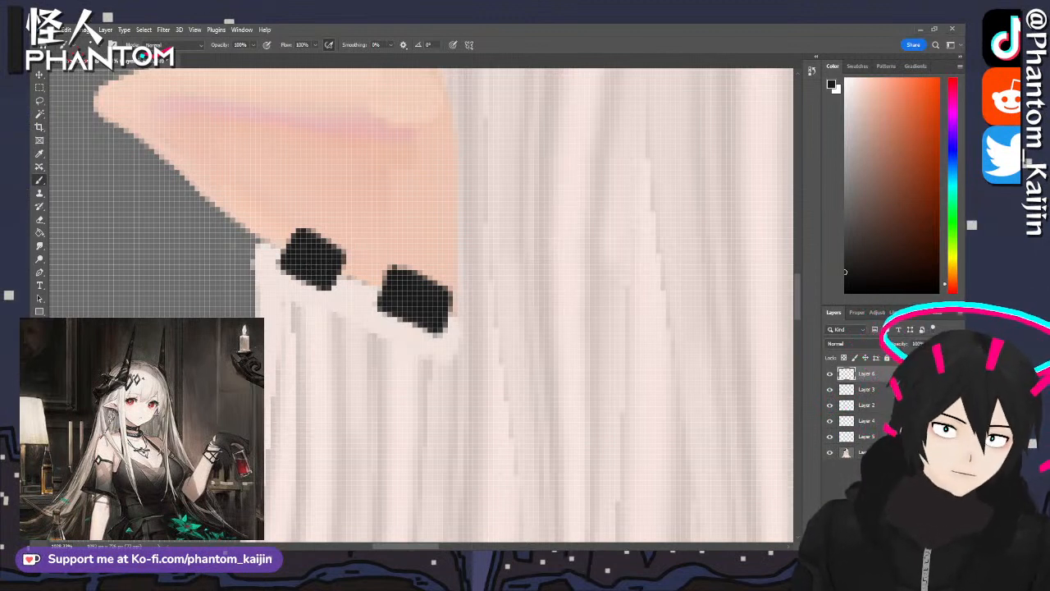
- Paint hair strands into the pale patch beneath the ear bands with a sampled darker hair tone
alt+click(294, 322)
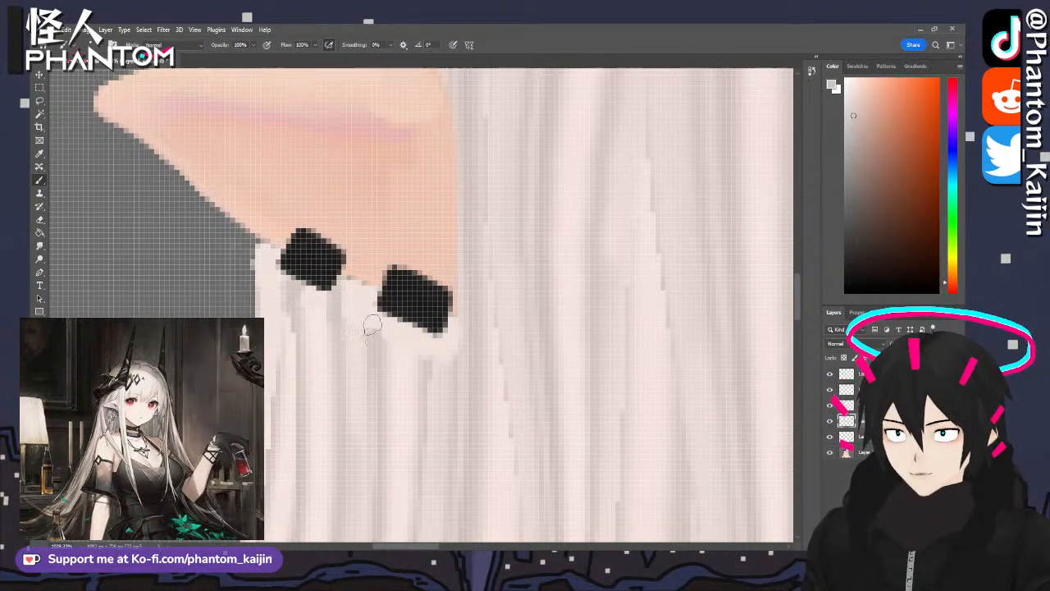
alt+scroll(357, 347, down, 10)
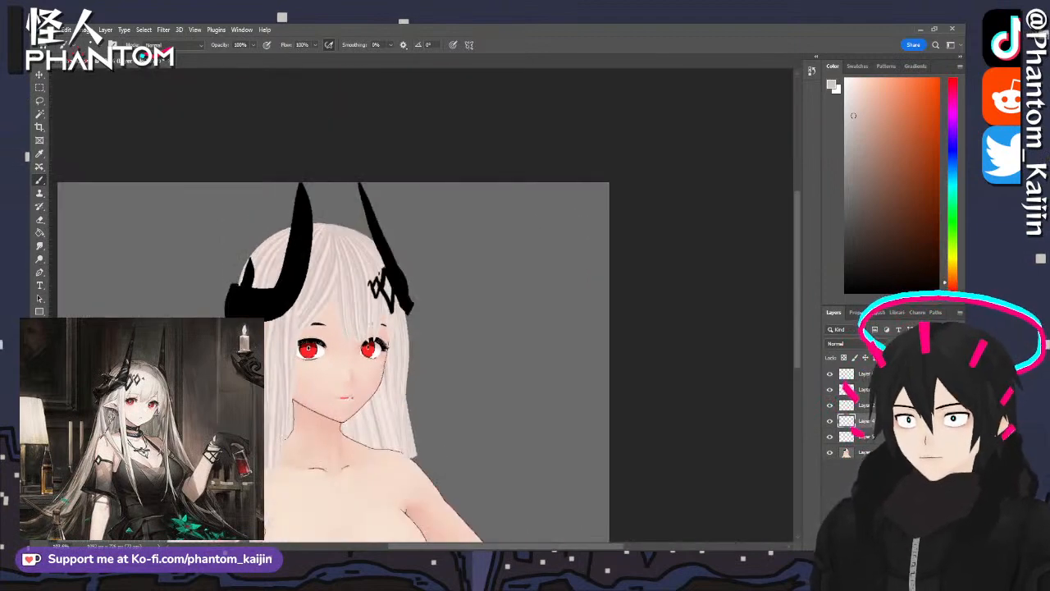
scroll(162, 329, down, 2)
alt+scroll(162, 329, up, 4)
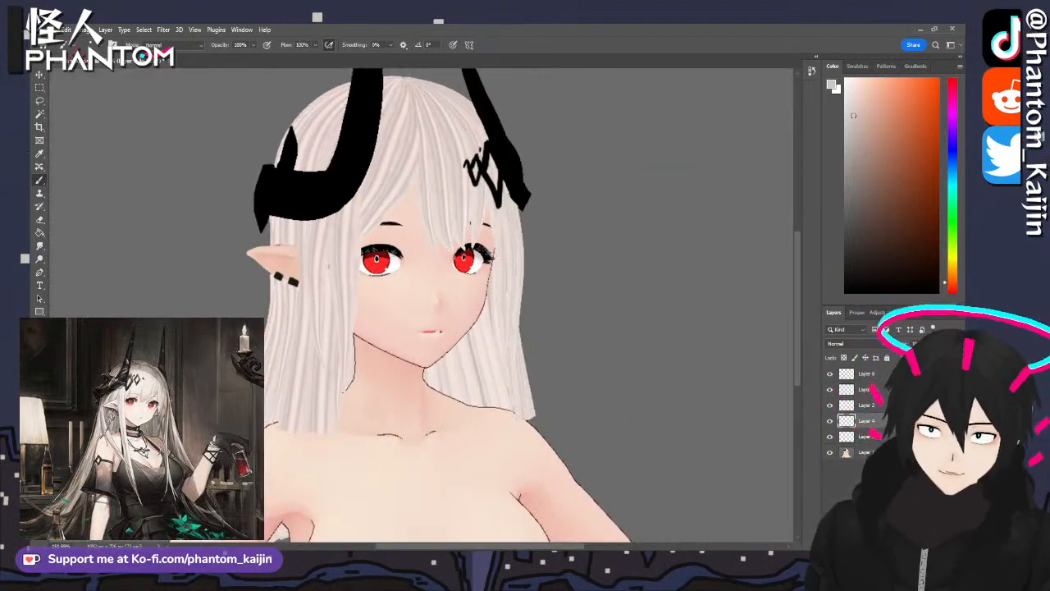
scroll(357, 203, up, 1)
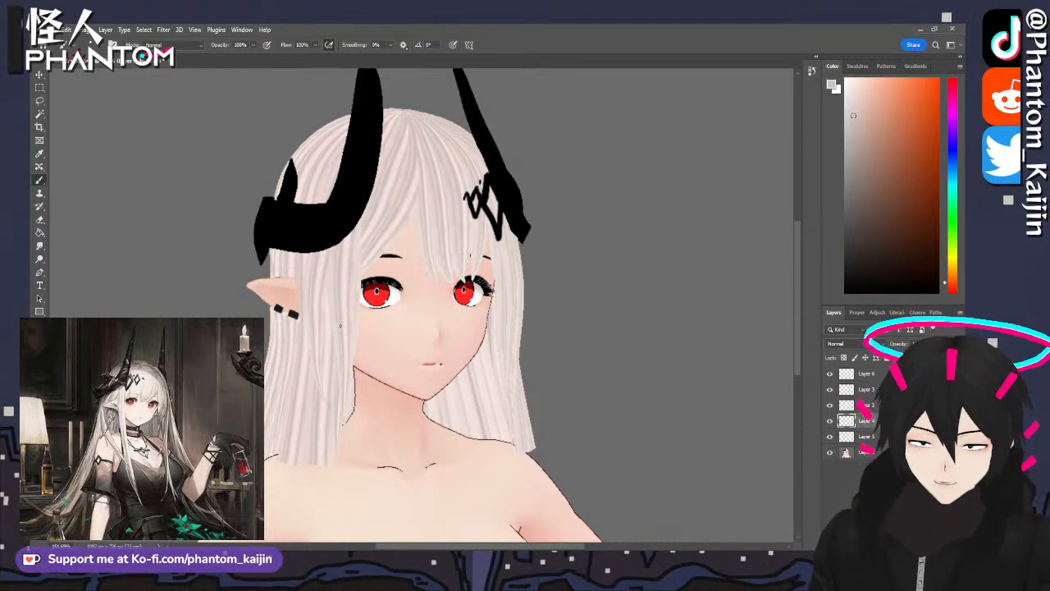
- Examine the character's neck area and add a new empty layer above the other layers
scroll(341, 326, down, 5)
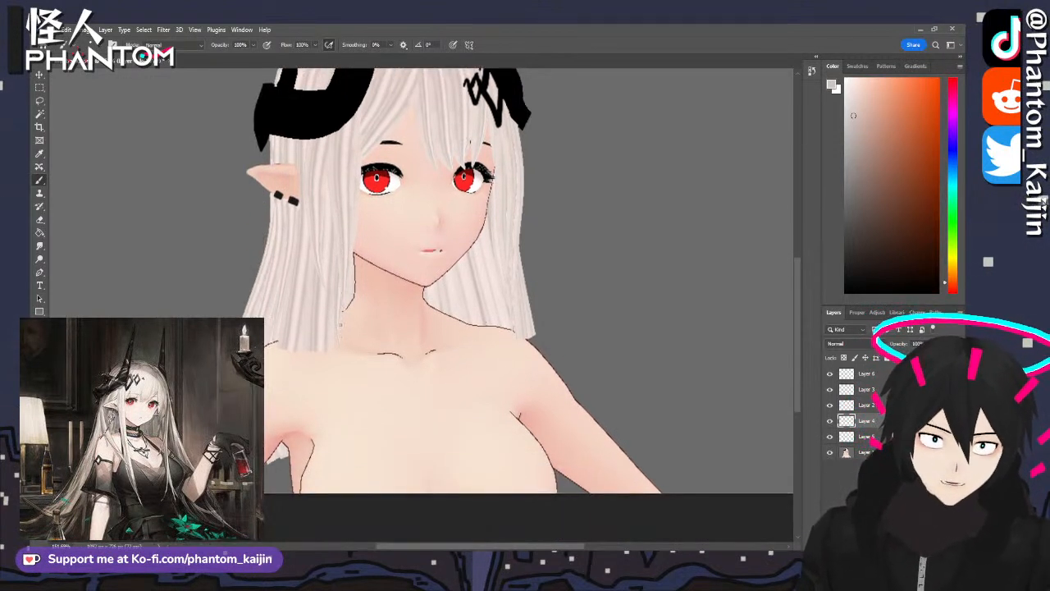
scroll(341, 326, down, 3)
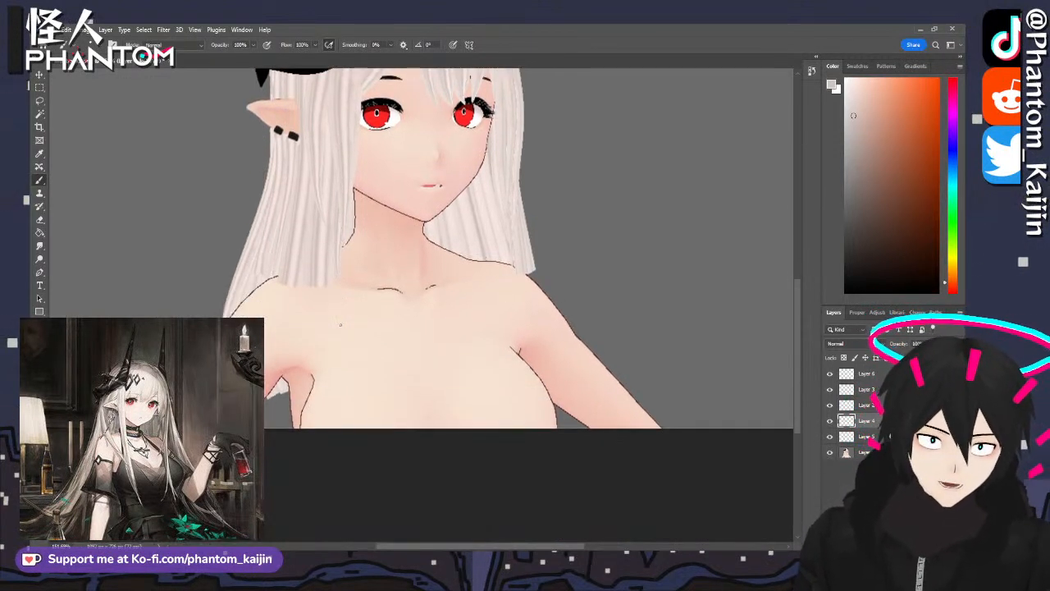
scroll(340, 325, up, 3)
alt+scroll(382, 289, up, 10)
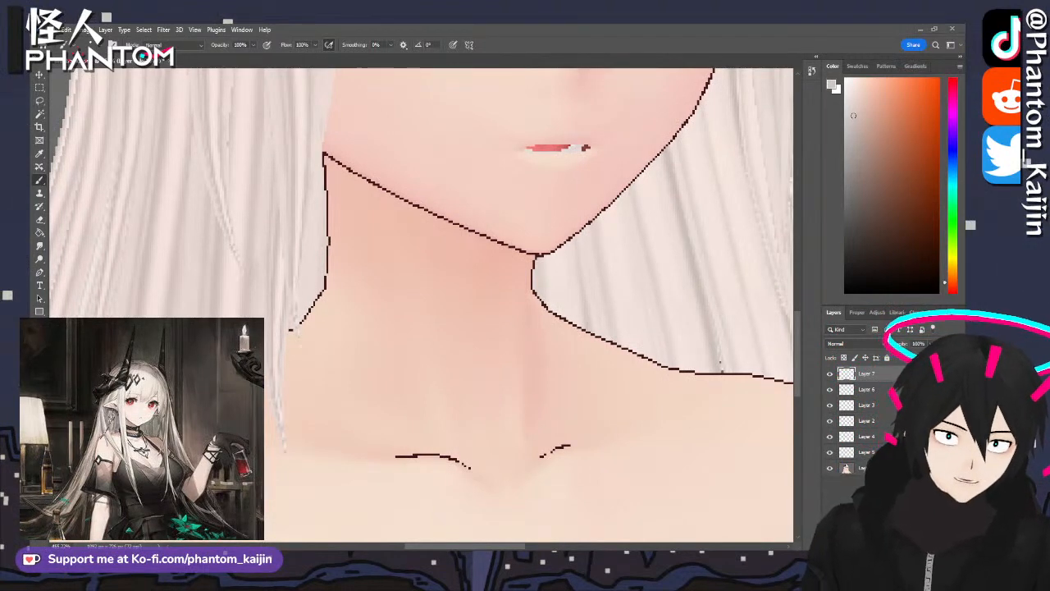
alt+scroll(403, 281, down, 10)
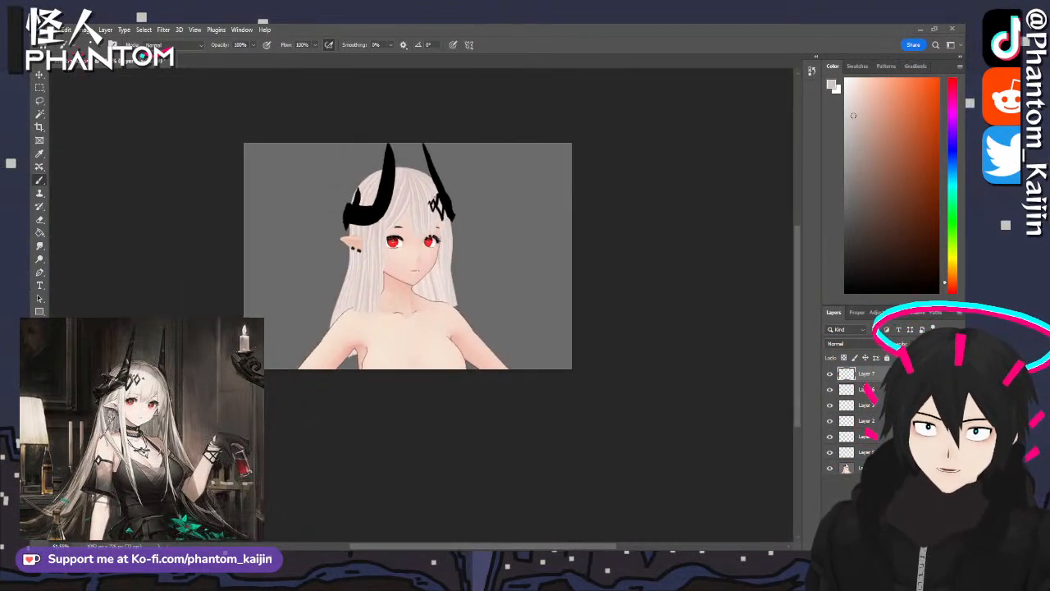
- Place the round reference artwork of the character, enlarge it to about 140%, and position the horned woman within the canvas
alt+scroll(318, 239, up, 8)
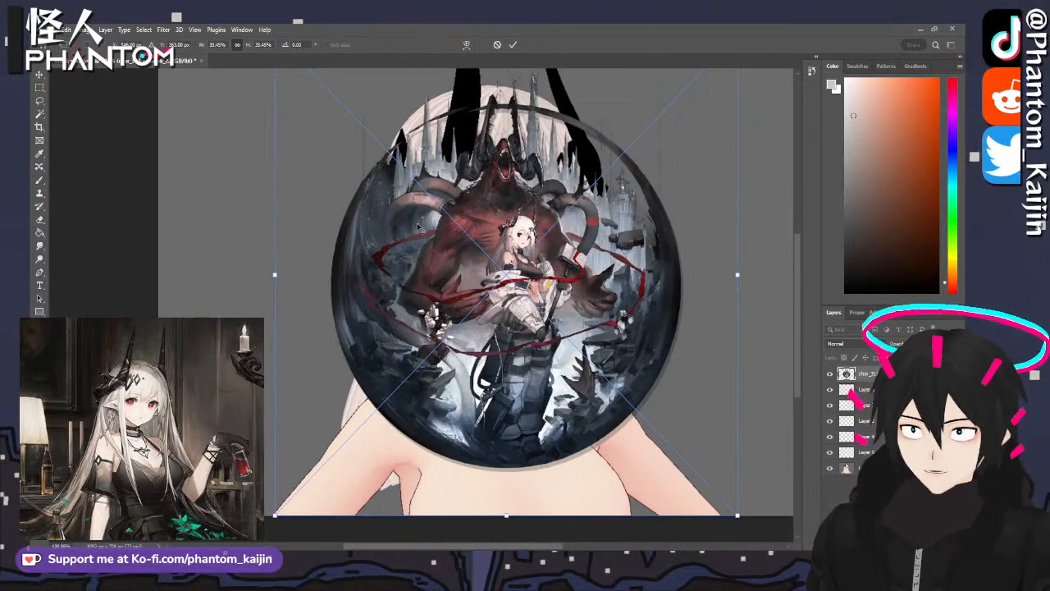
drag(440, 269, 196, 263)
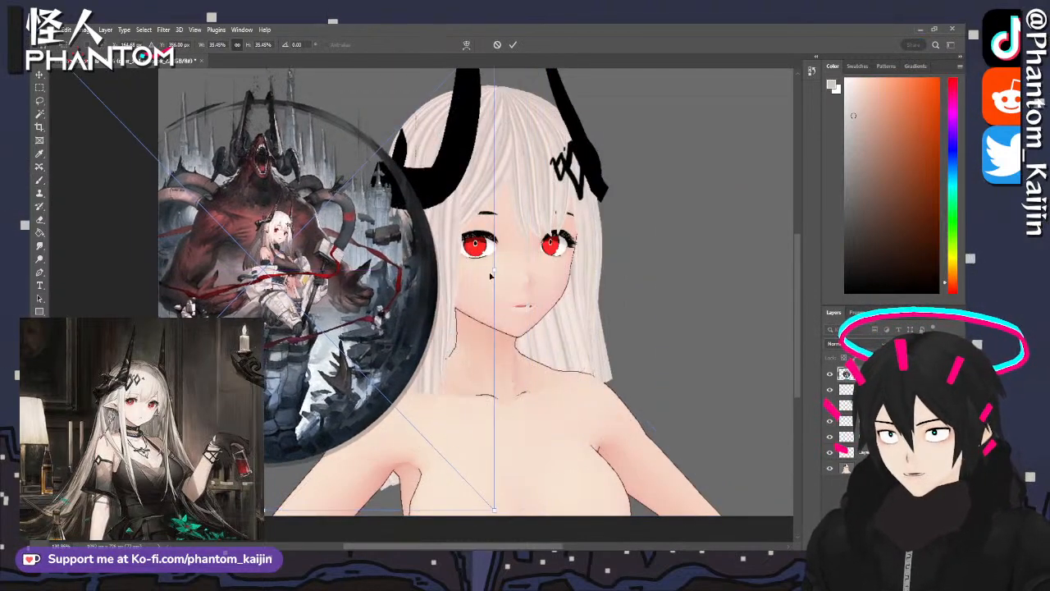
drag(492, 269, 949, 270)
alt+scroll(428, 261, down, 8)
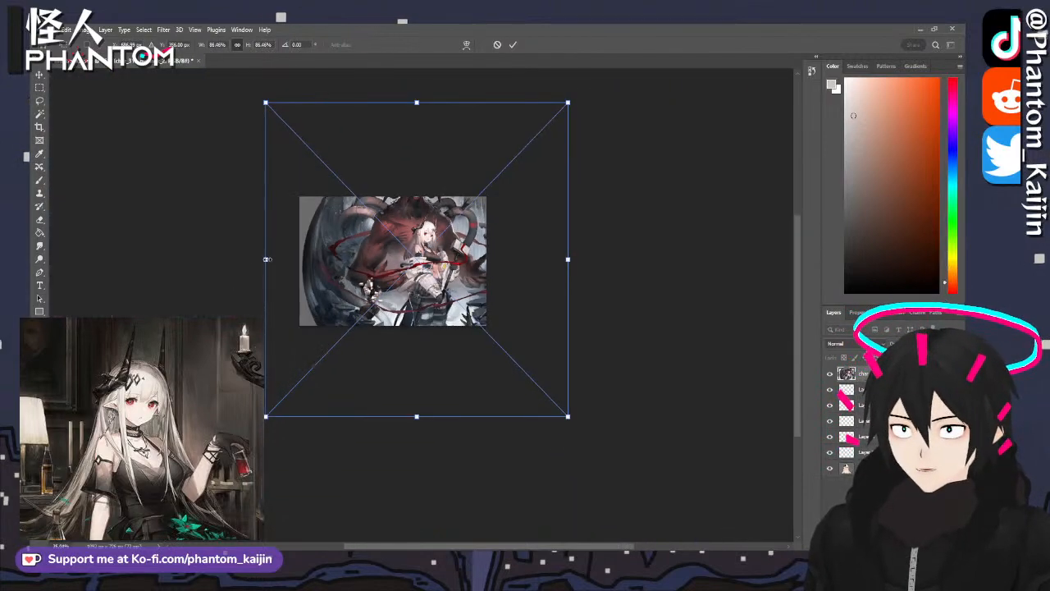
drag(266, 259, 76, 261)
alt+scroll(387, 240, up, 5)
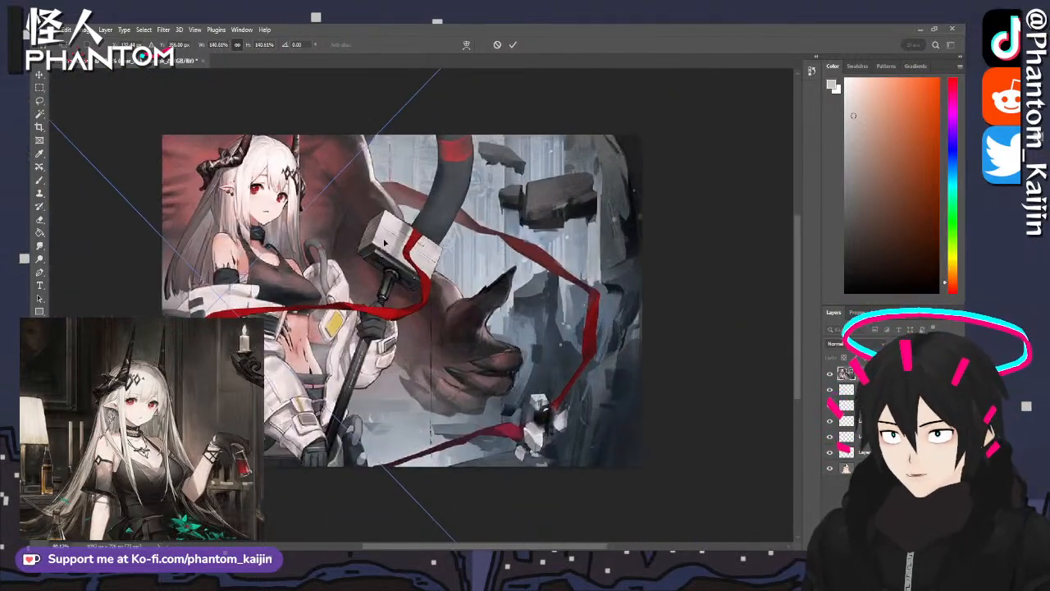
drag(384, 243, 469, 295)
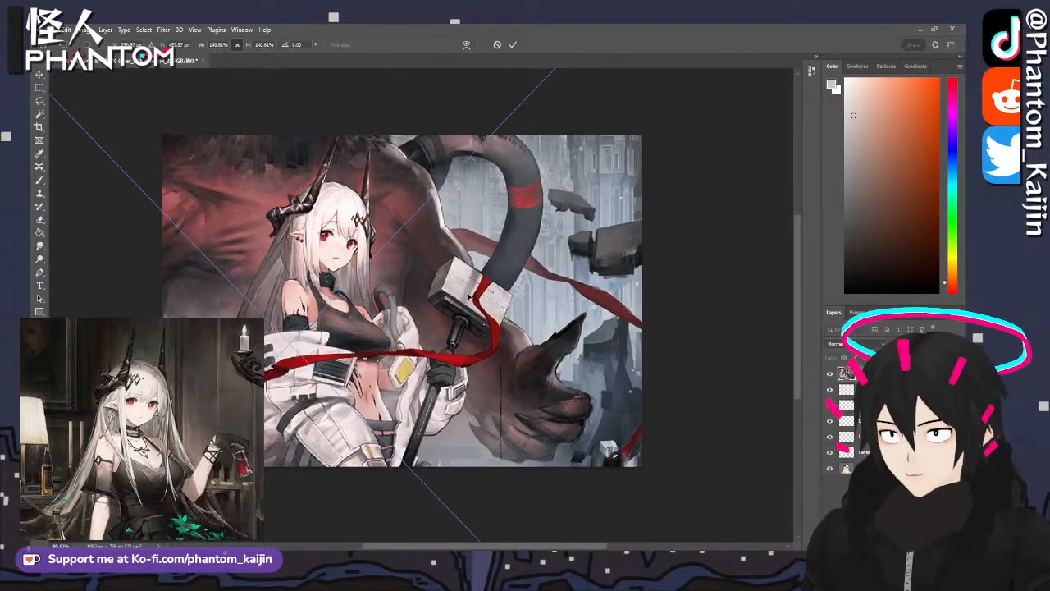
- Copy a rectangular selection around the reference woman to its own layer and delete the full placed artwork
click(40, 87)
drag(205, 136, 433, 396)
key(ctrl+j)
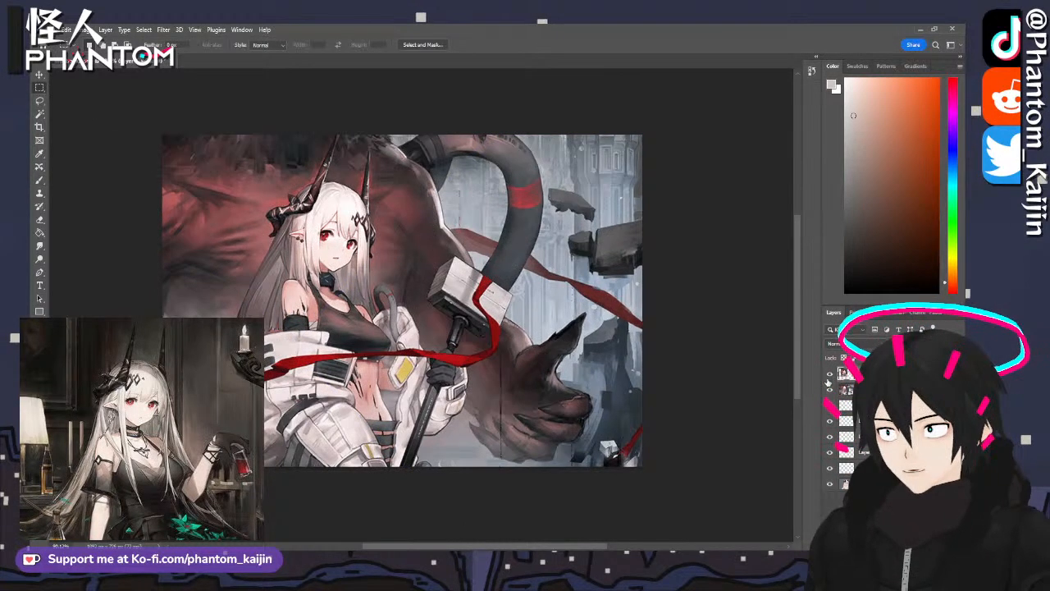
key(Delete)
- Move the reference crop to the canvas's left edge and shift the edited character to the right
click(36, 76)
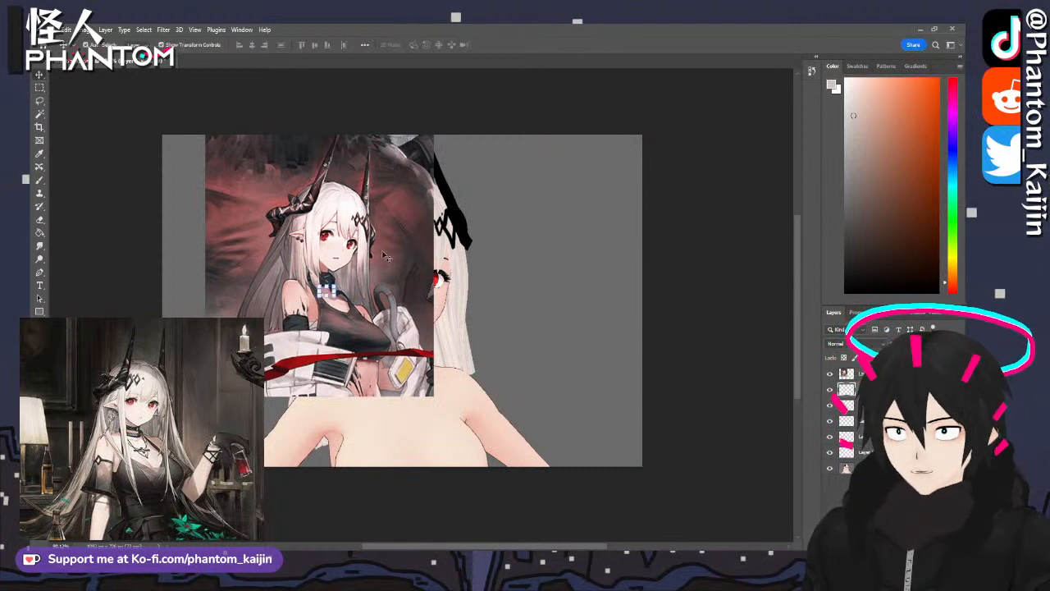
drag(386, 256, 242, 261)
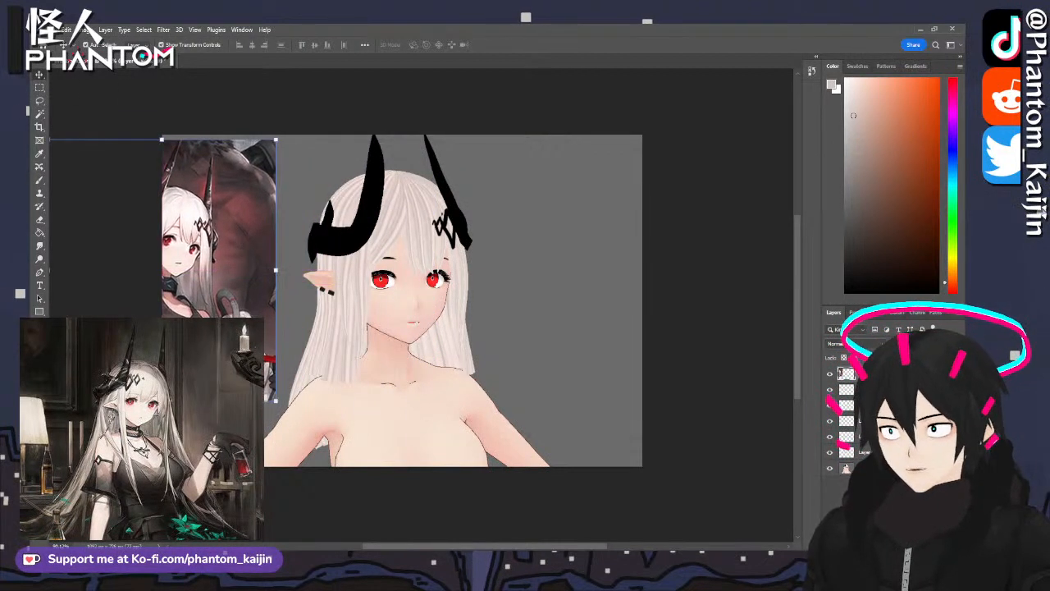
click(402, 300)
drag(402, 301, 499, 300)
click(676, 525)
- Move the reference crop beside the edited character and scale it to fill the canvas height
drag(217, 296, 305, 317)
drag(249, 162, 250, 135)
drag(250, 422, 250, 466)
key(Return)
click(494, 504)
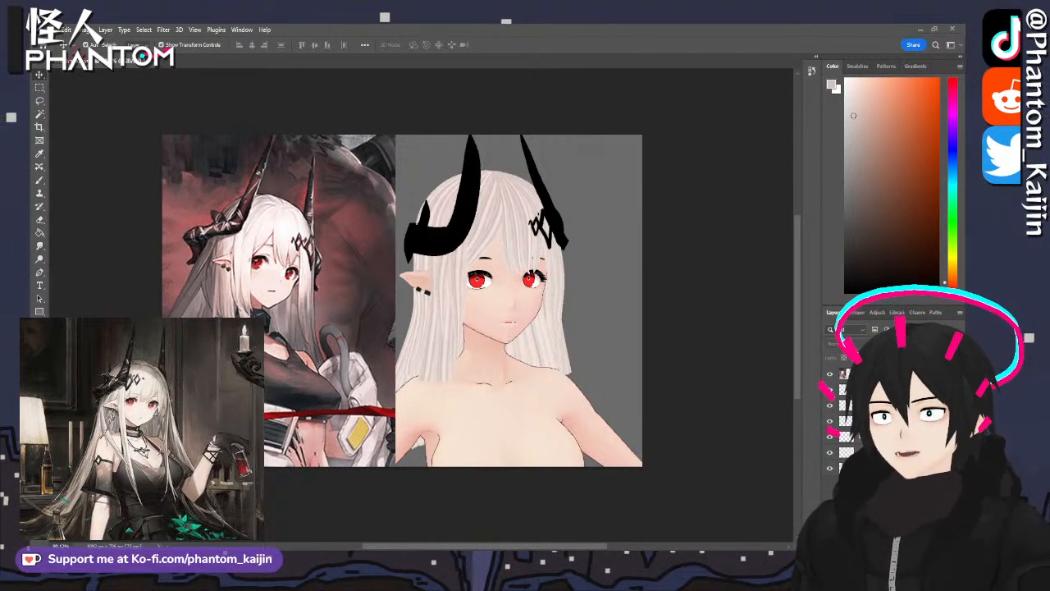
- Sample the reference choker's dark blue-grey and paint a thick choker across the character's neck with an enlarged brush on a separate layer
key(b)
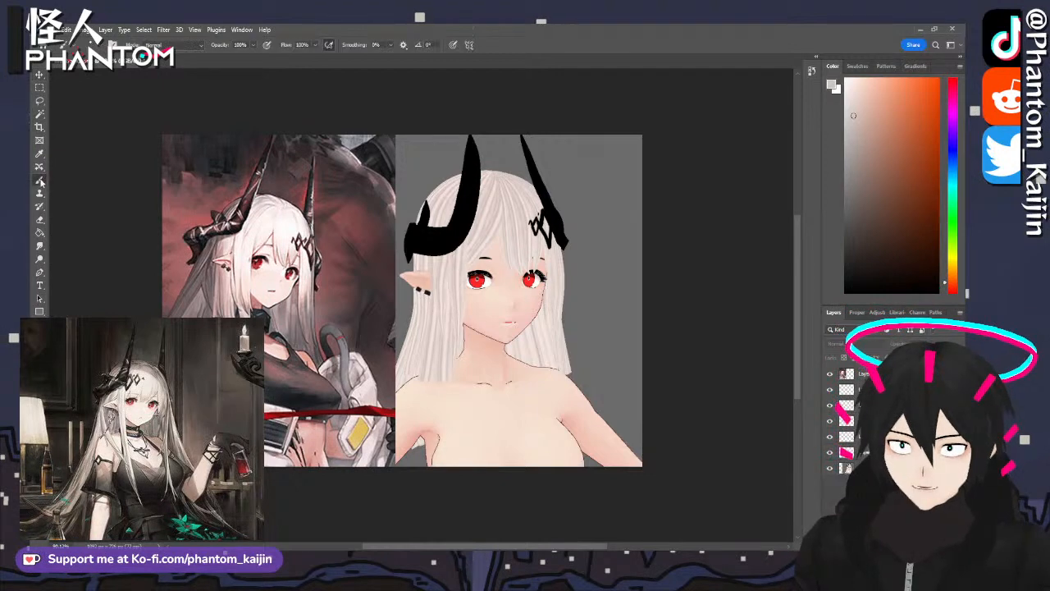
alt+click(265, 316)
alt+scroll(500, 357, up, 10)
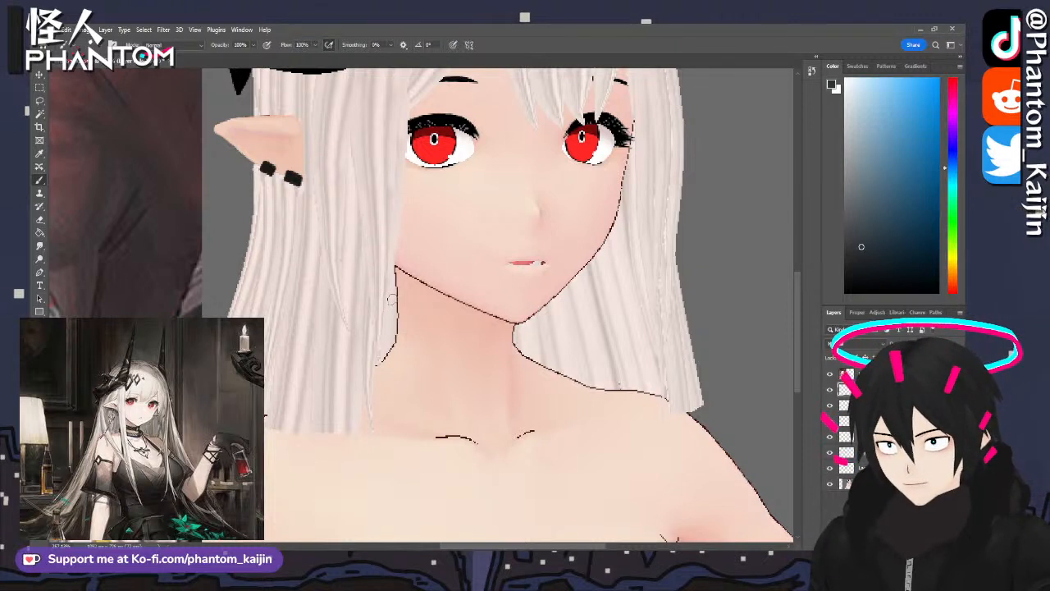
key(bracketright)
key(bracketright)
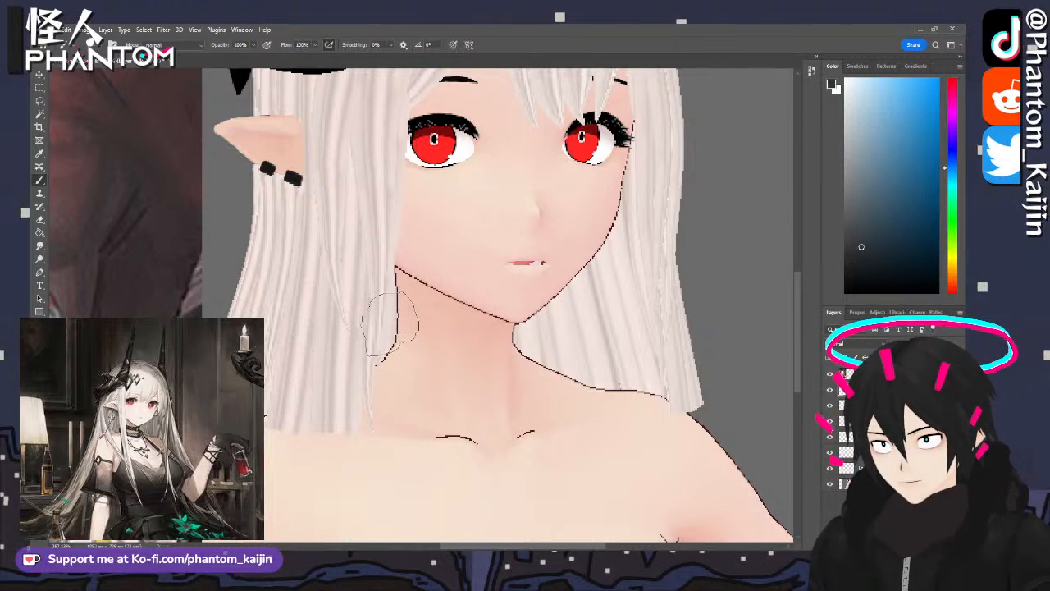
mouse_move(390, 324)
mouse_down()
mouse_move(451, 348)
mouse_move(503, 353)
mouse_up()
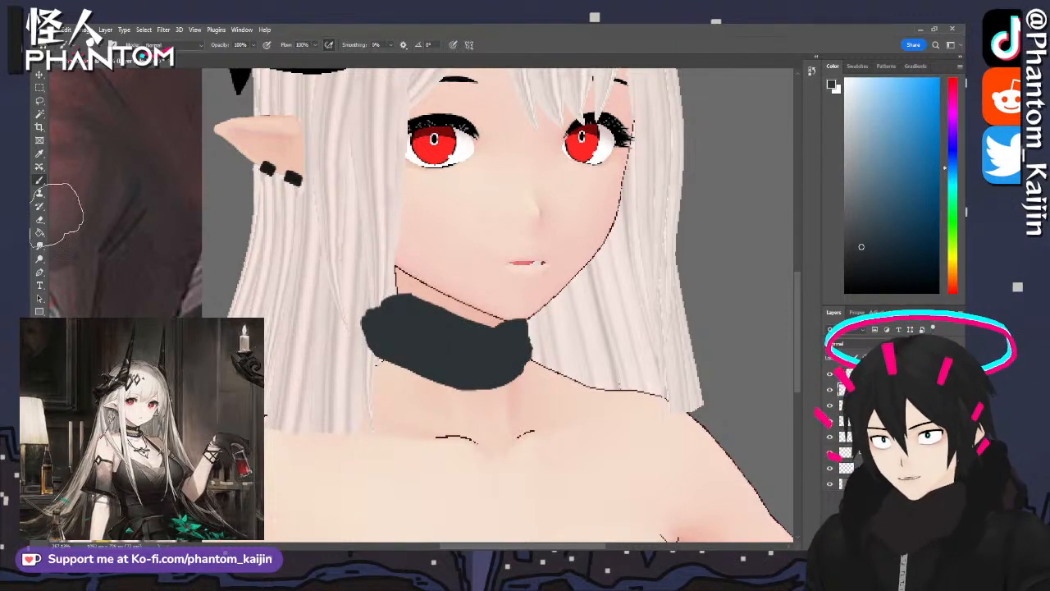
- Erase the choker's overhanging ends and uneven upper edge so it follows the neck's contour
click(40, 220)
mouse_move(355, 311)
mouse_down()
mouse_move(363, 332)
mouse_move(379, 321)
mouse_move(367, 347)
mouse_up()
drag(529, 311, 496, 319)
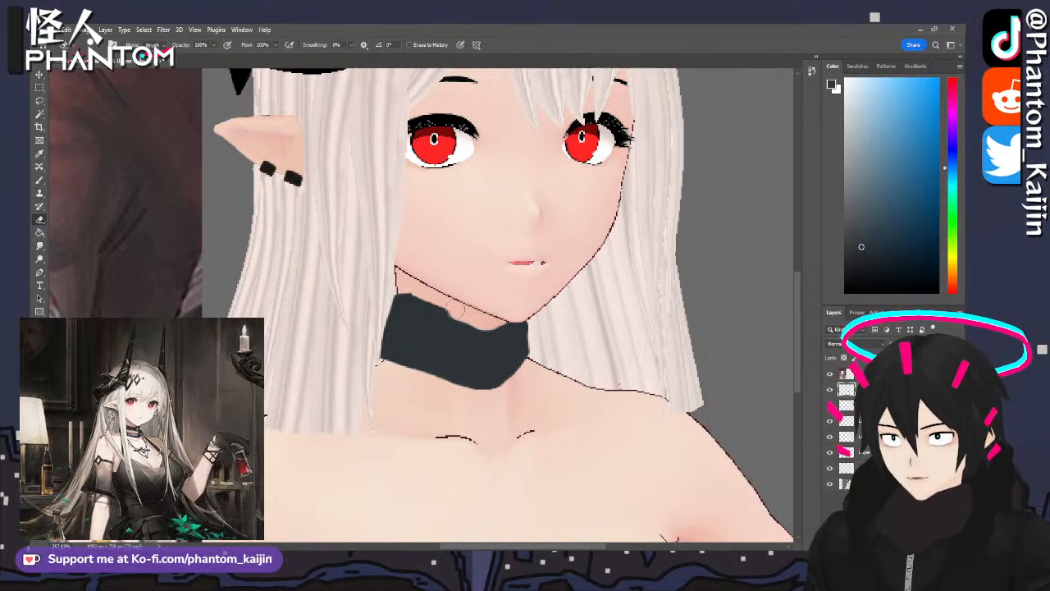
alt+scroll(391, 303, down, 7)
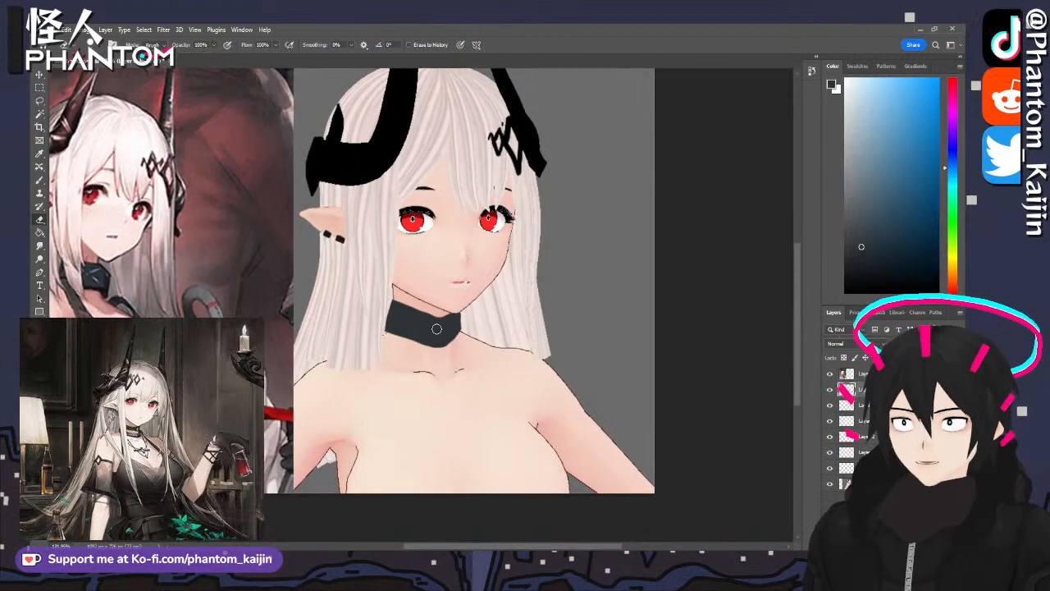
- Sketch thin light-blue crossing dashes across the dark choker with a much smaller brush, spacing them around two star-shaped crossings
alt+scroll(405, 331, up, 8)
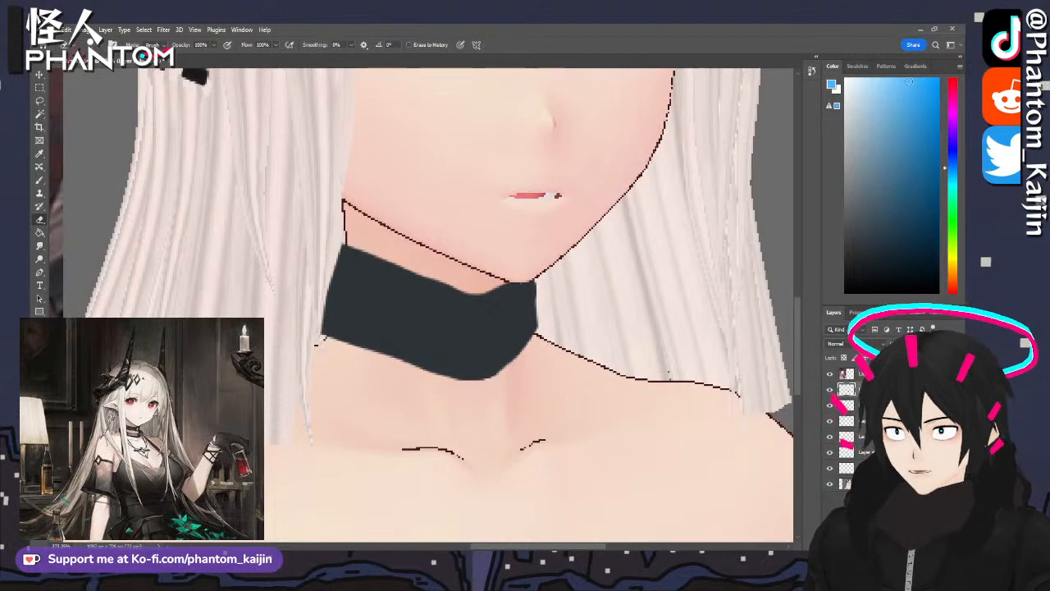
alt+scroll(377, 289, up, 3)
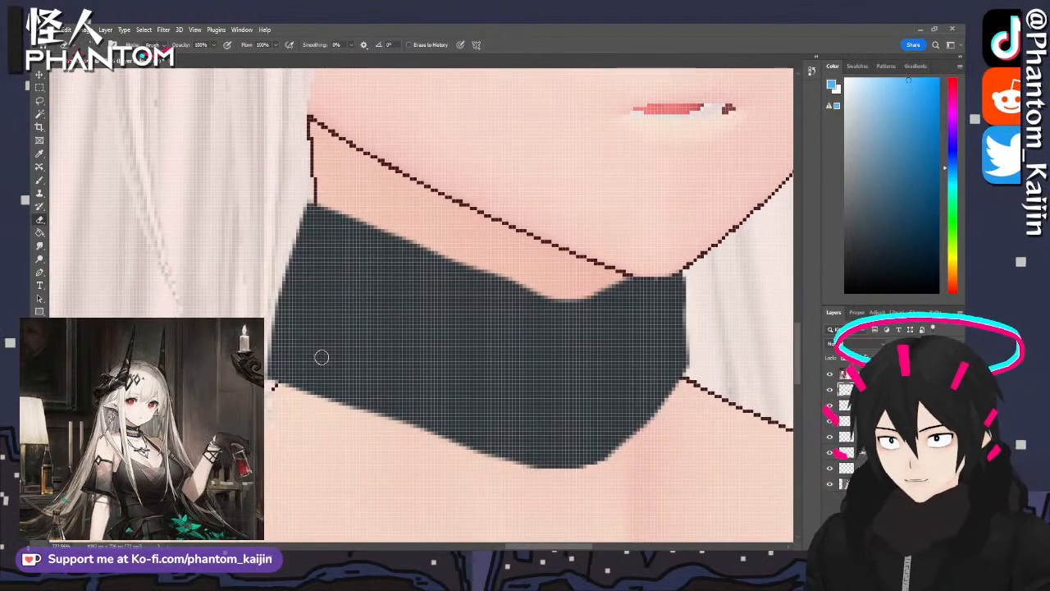
drag(304, 362, 402, 339)
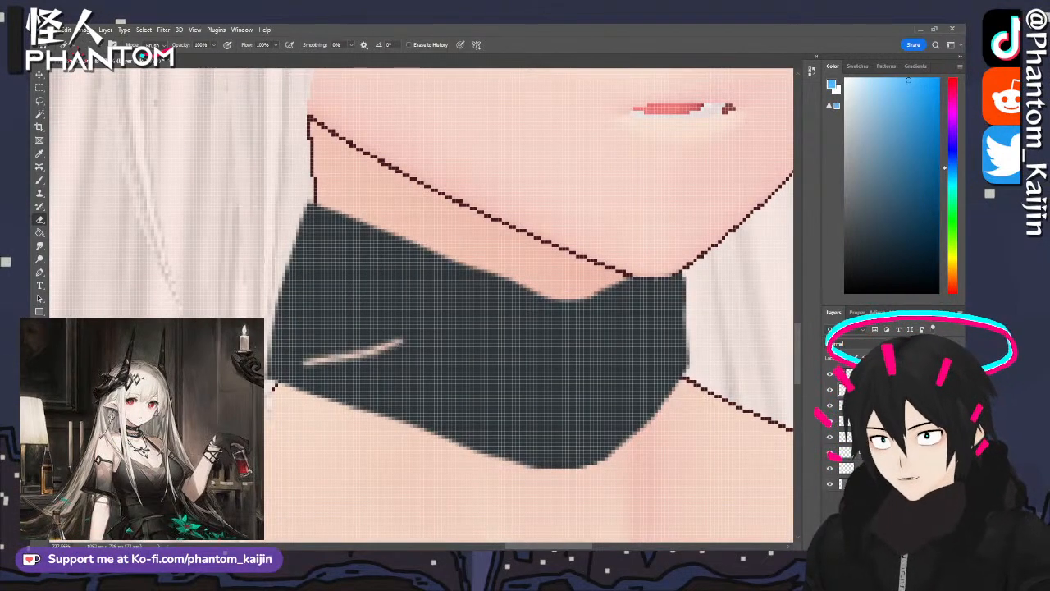
key(ctrl+z)
key(b)
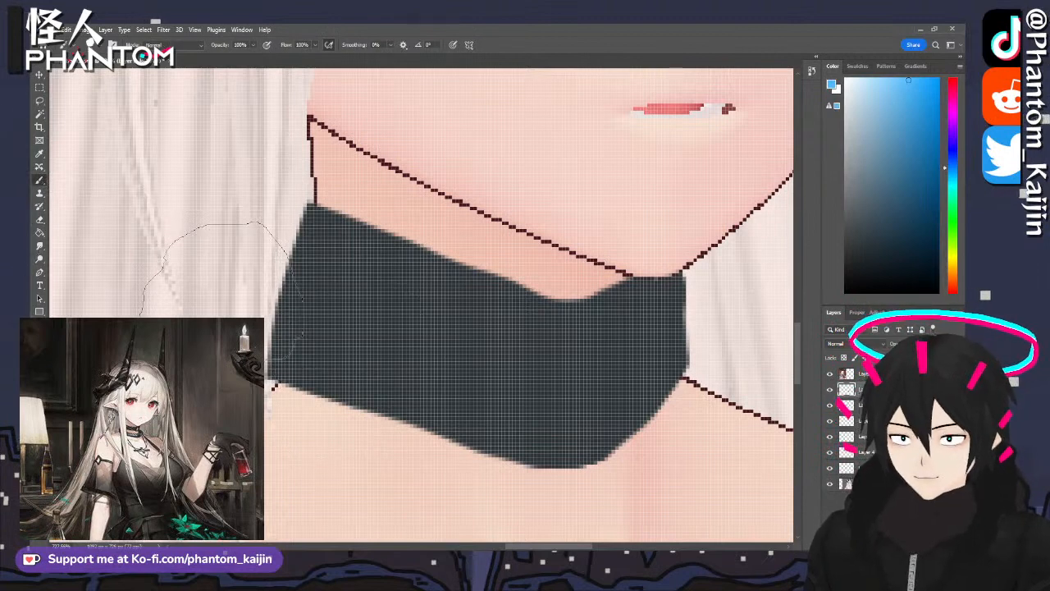
key(bracketleft)
key(bracketleft)
key(bracketleft)
key(bracketleft)
key(bracketleft)
key(bracketleft)
key(bracketleft)
key(bracketleft)
key(bracketleft)
key(bracketleft)
key(bracketleft)
key(bracketleft)
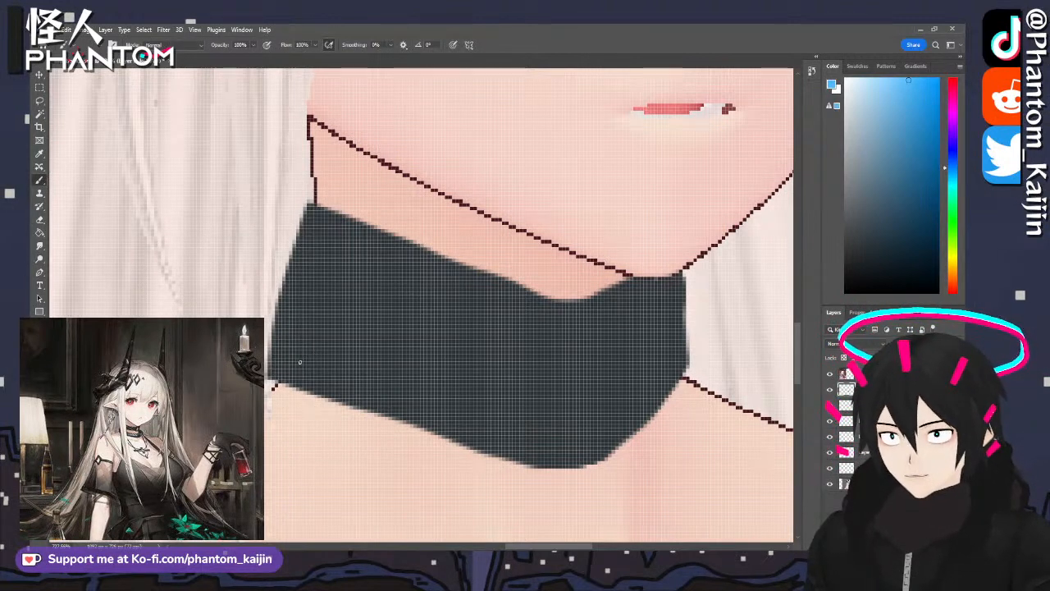
drag(321, 359, 392, 348)
drag(513, 435, 470, 383)
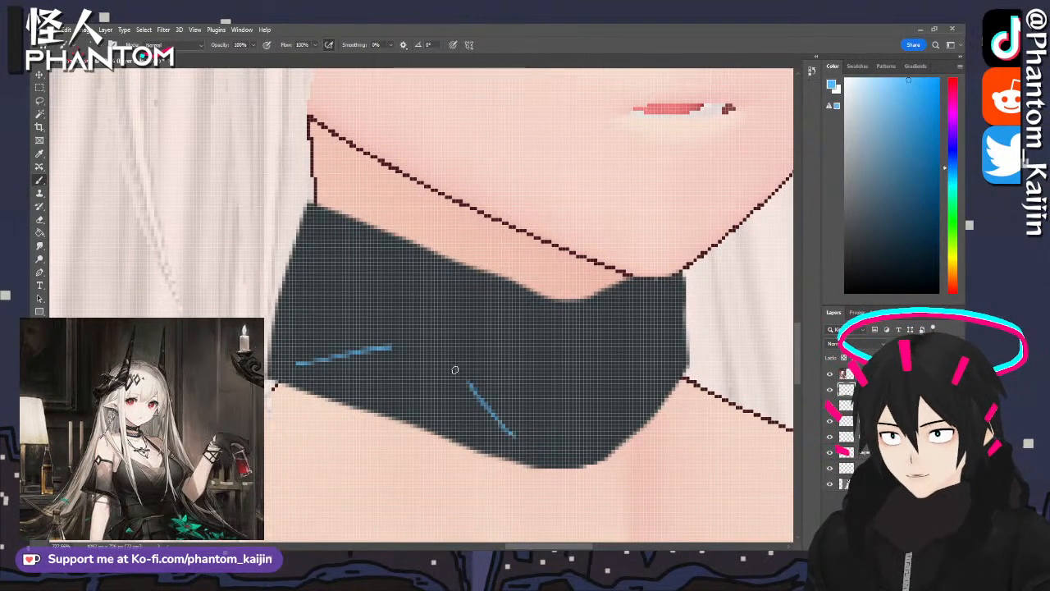
drag(338, 243, 388, 313)
drag(527, 321, 467, 333)
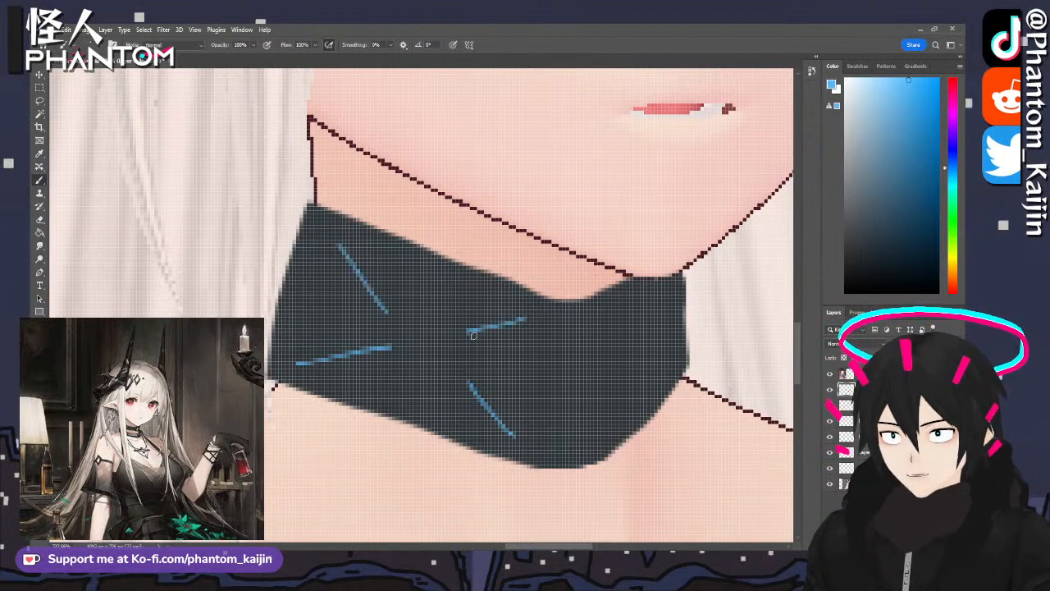
drag(621, 403, 640, 367)
drag(611, 312, 642, 332)
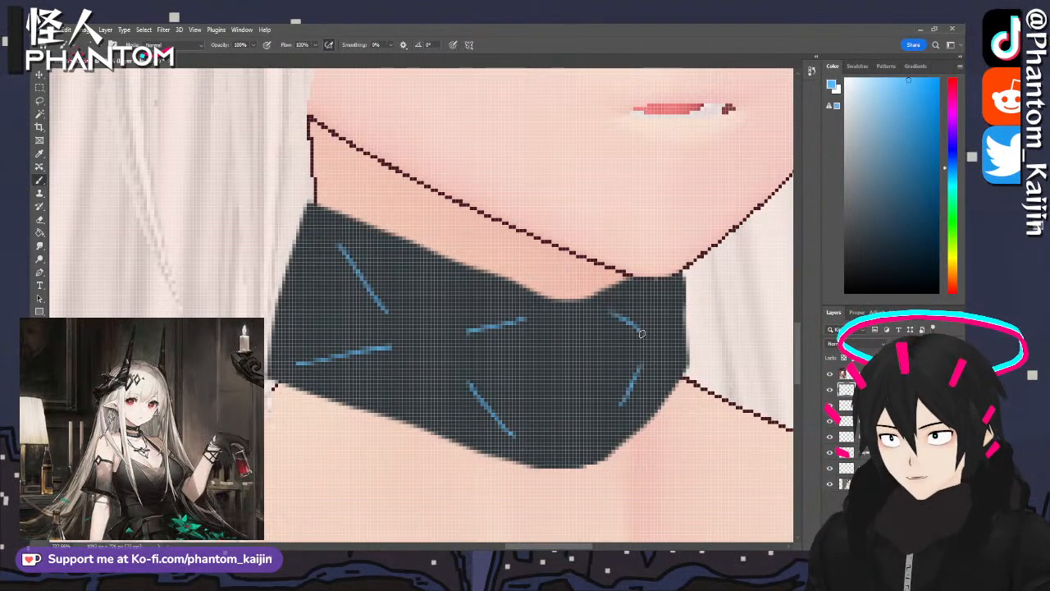
drag(671, 294, 663, 323)
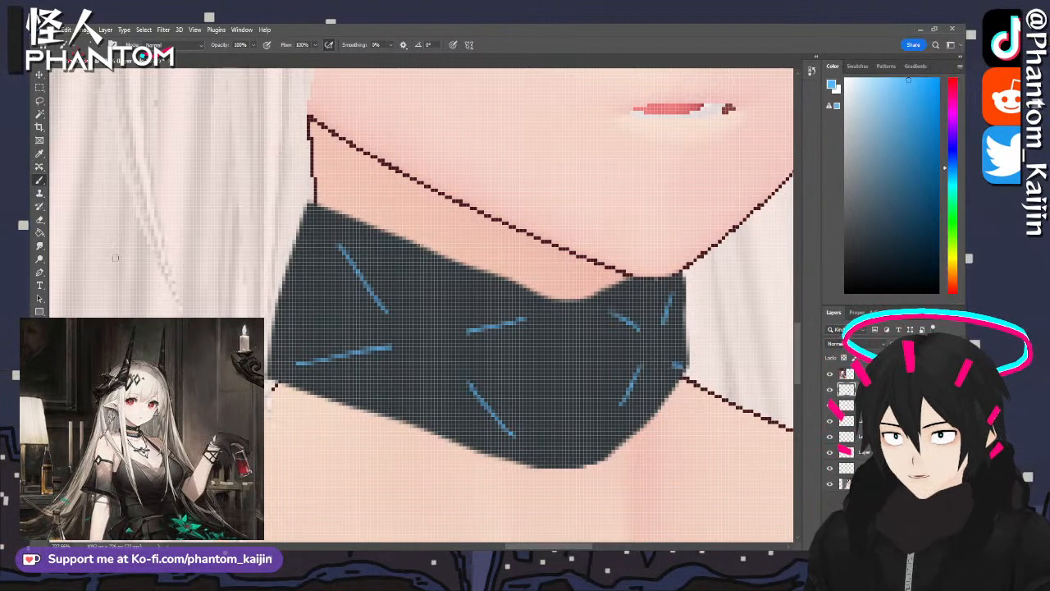
- Erase a sliver of the choker's upper edge just beneath the chin
key(e)
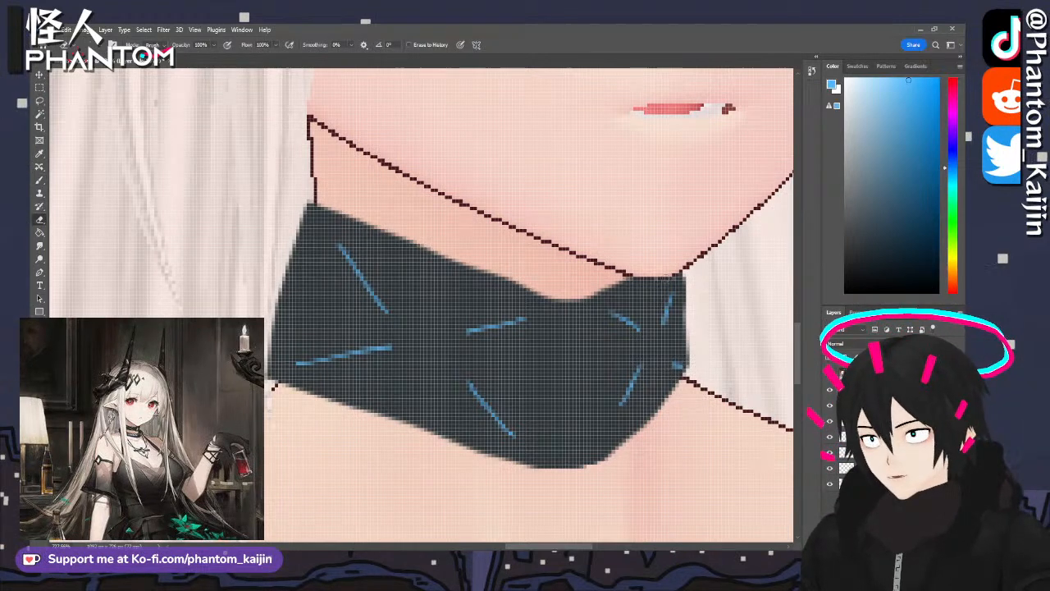
drag(668, 277, 651, 277)
alt+scroll(579, 272, down, 10)
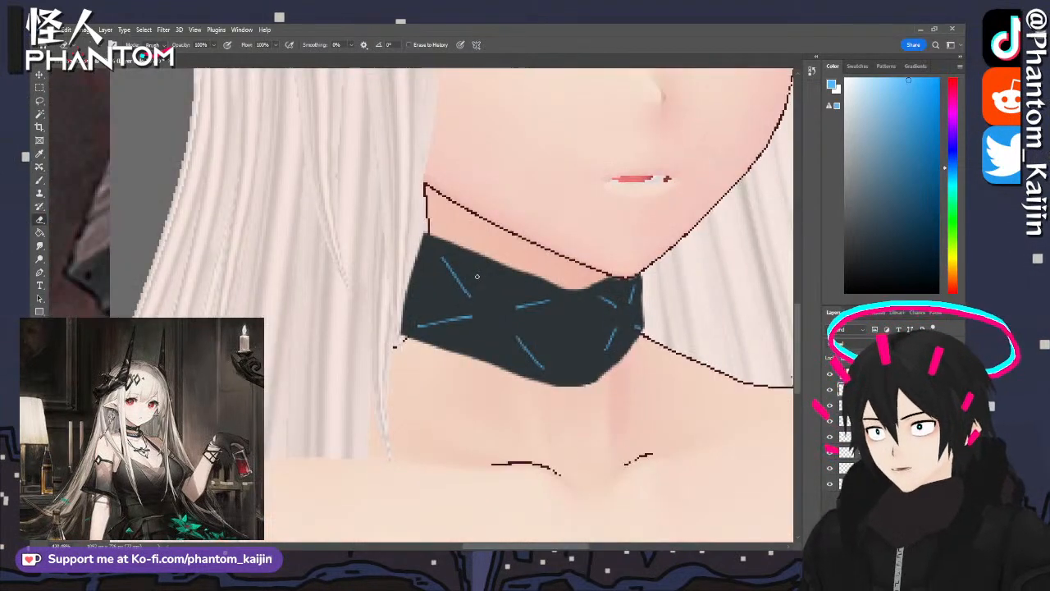
alt+scroll(474, 316, up, 10)
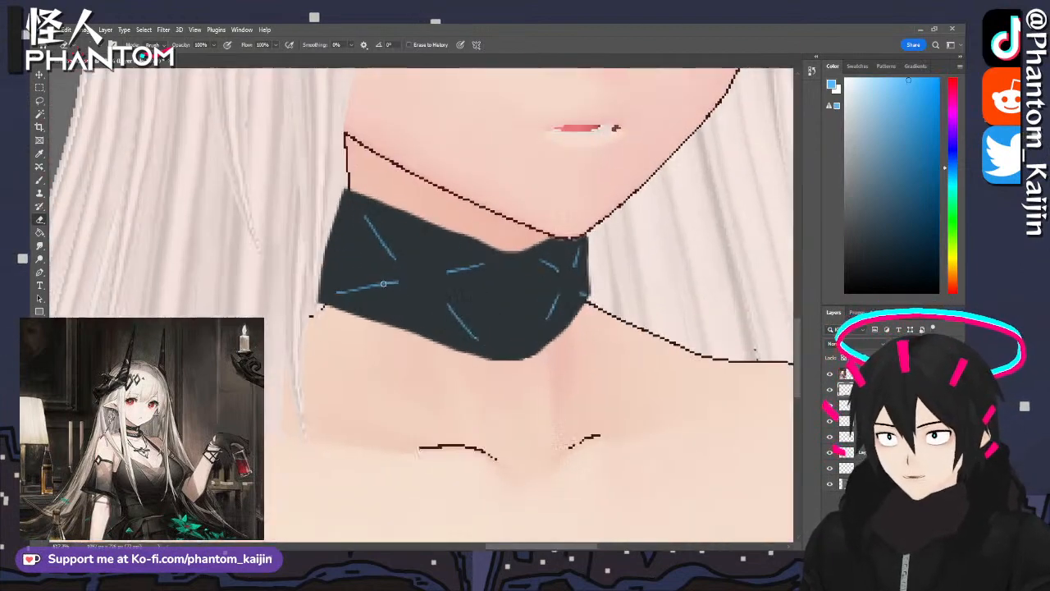
- Trace over the choker's thin dashes with thicker bright-blue strokes and add a small dot at the centre of each crossing
key(b)
alt+scroll(445, 315, up, 3)
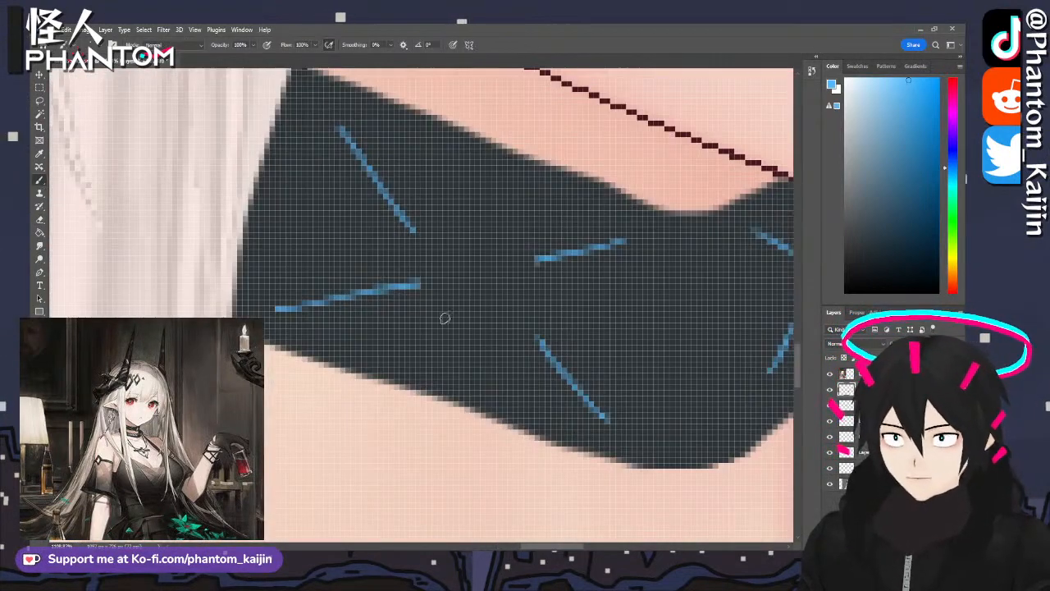
click(473, 276)
alt+scroll(426, 276, down, 2)
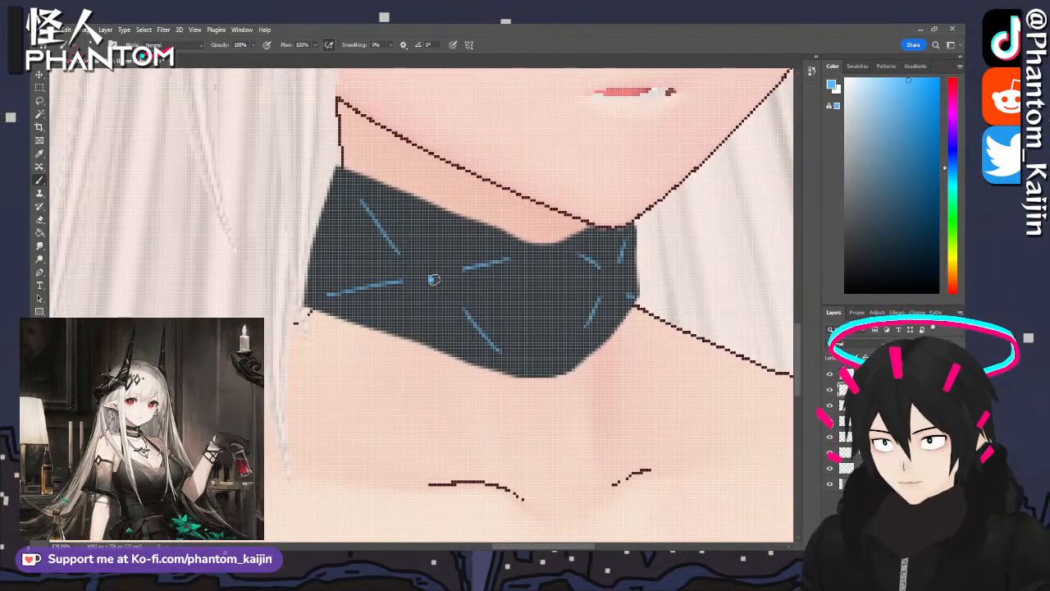
drag(328, 293, 397, 284)
drag(366, 212, 397, 251)
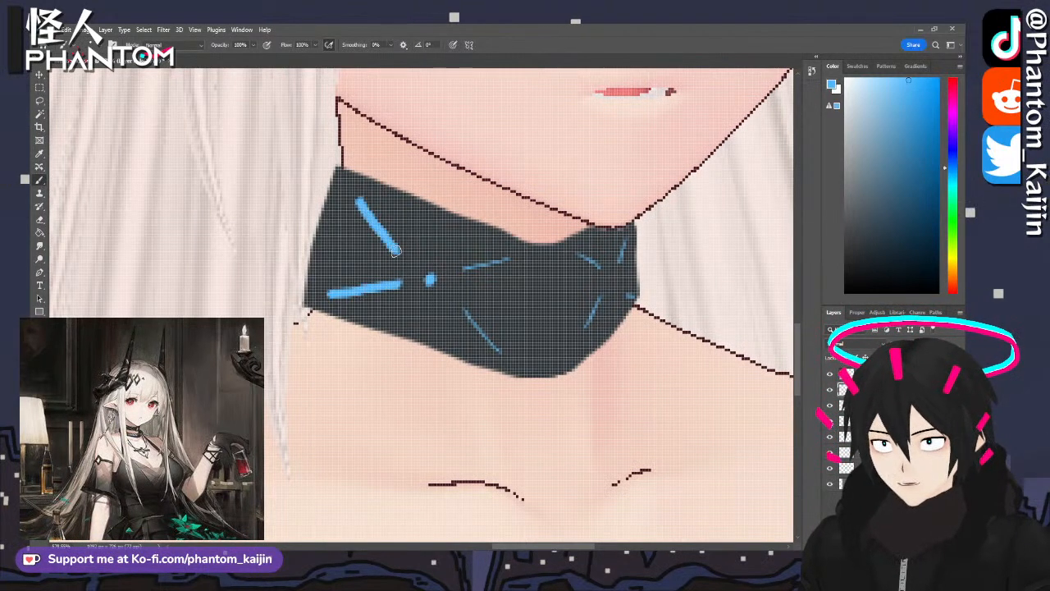
drag(459, 271, 507, 260)
drag(463, 308, 505, 353)
drag(585, 329, 600, 302)
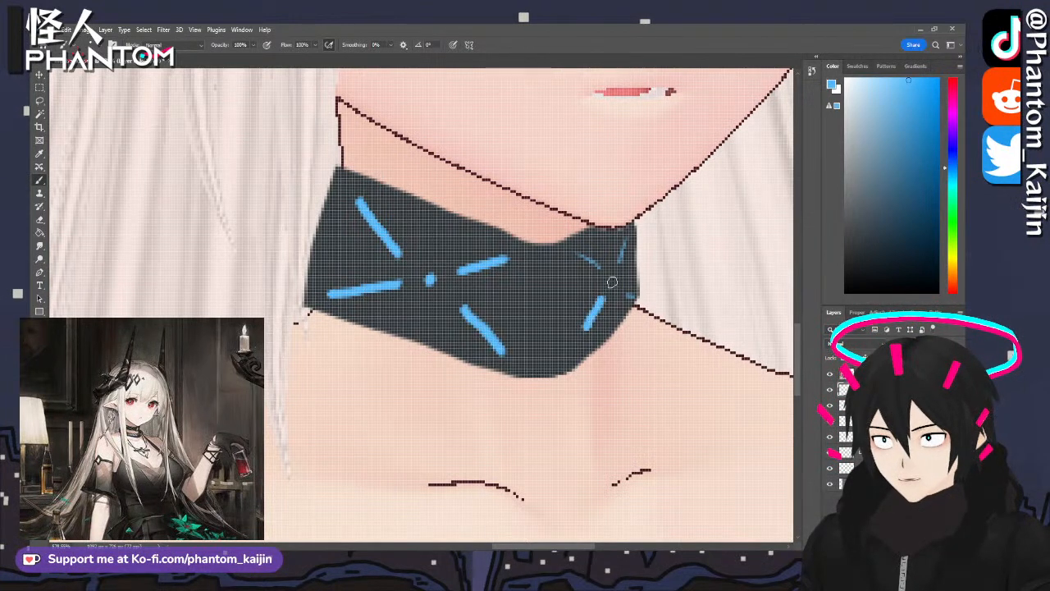
drag(580, 255, 621, 259)
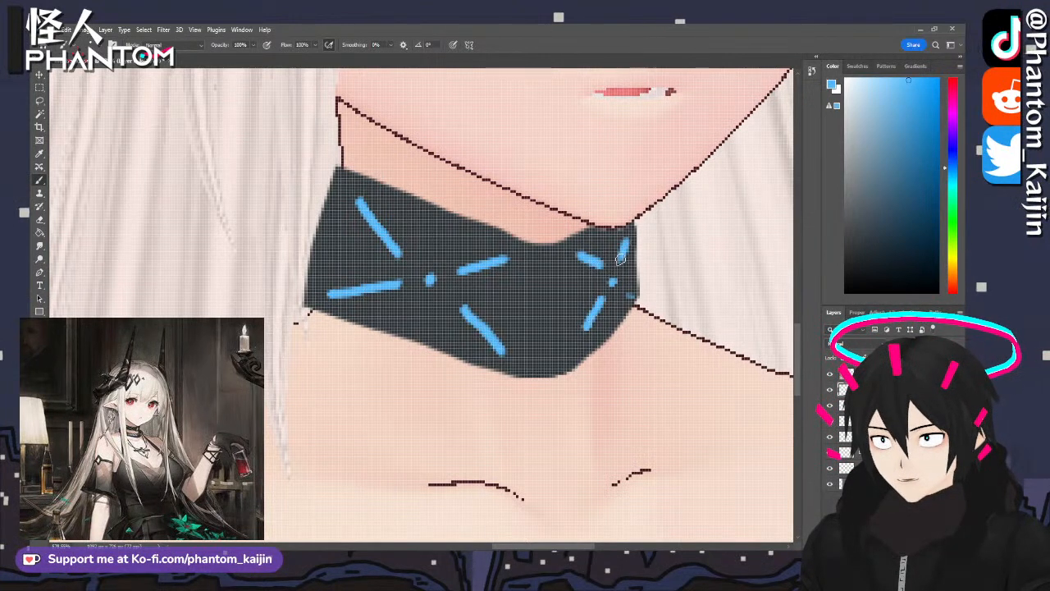
drag(631, 297, 621, 289)
- Sample the reference tank top's muted brown and paint shoulder straps joined by a curved neckline on a separate layer
alt+scroll(605, 321, down, 15)
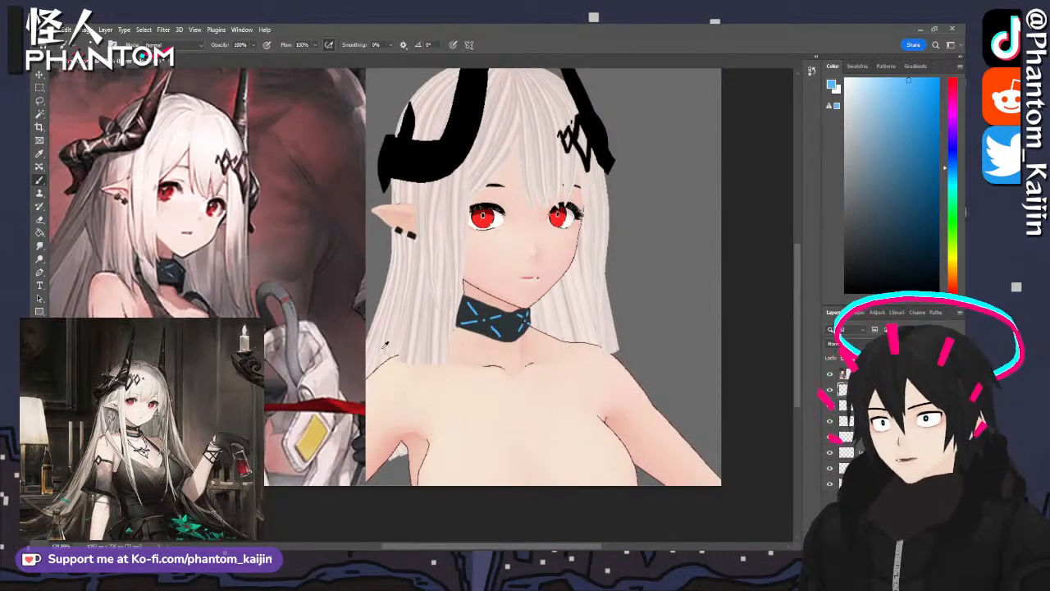
alt+scroll(385, 346, down, 4)
alt+scroll(473, 394, up, 4)
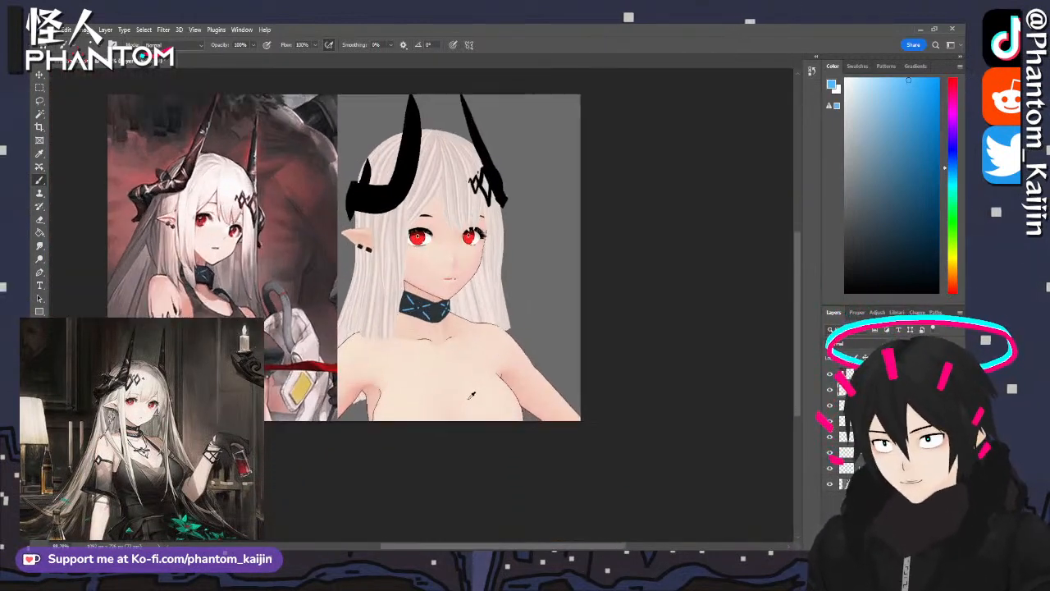
alt+scroll(359, 377, up, 5)
alt+click(107, 257)
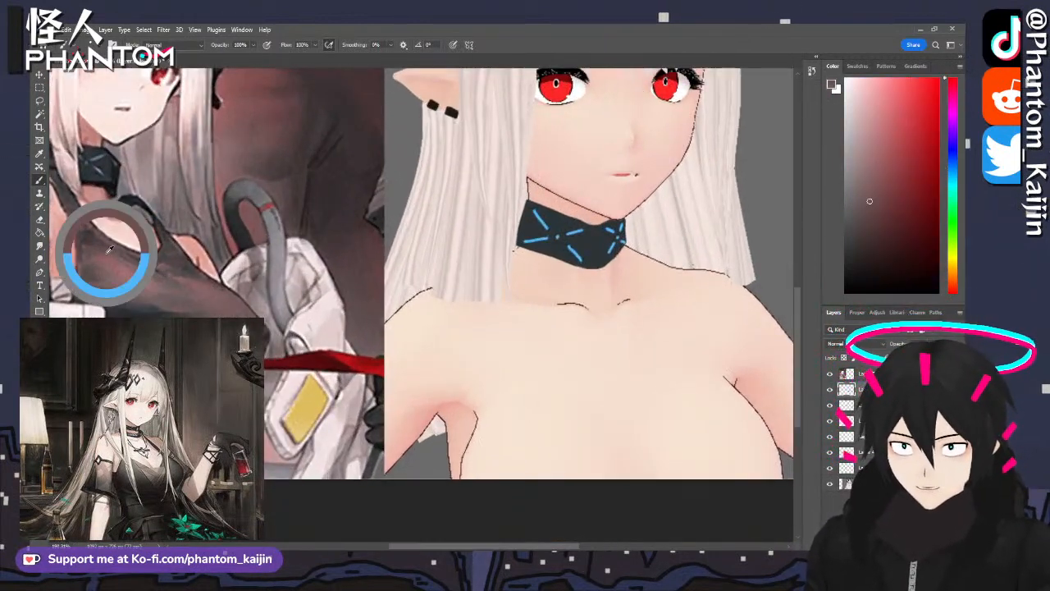
alt+scroll(246, 349, down, 3)
alt+scroll(443, 369, up, 2)
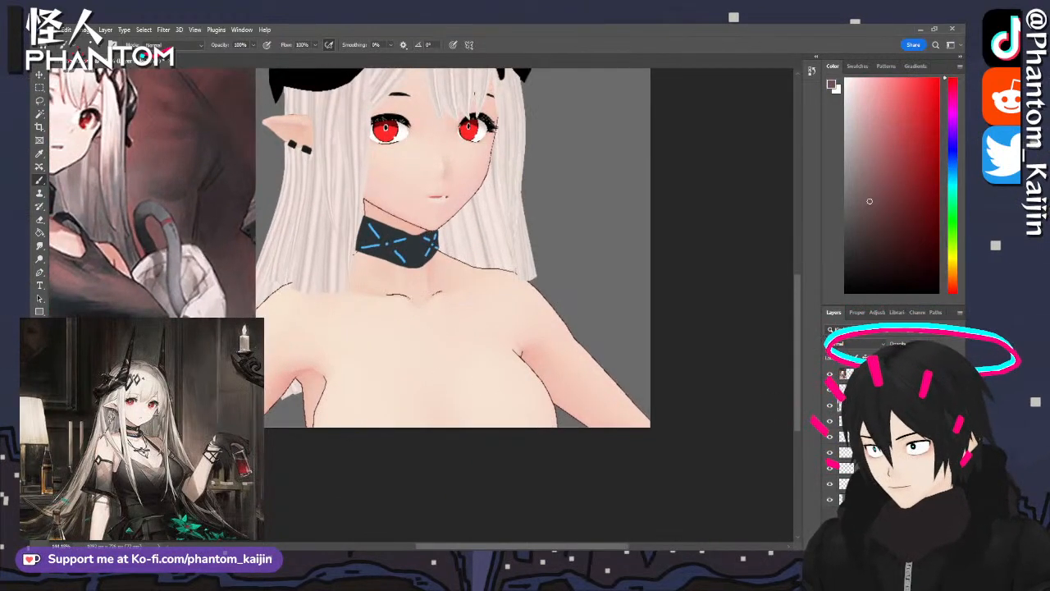
alt+scroll(414, 290, down, 3)
alt+scroll(414, 291, up, 3)
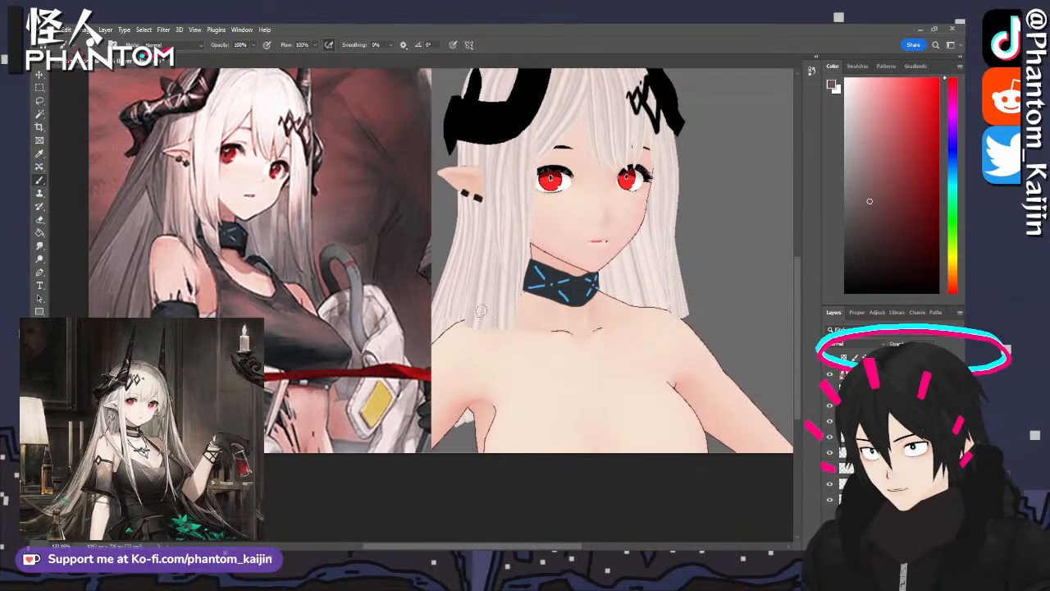
drag(486, 308, 522, 386)
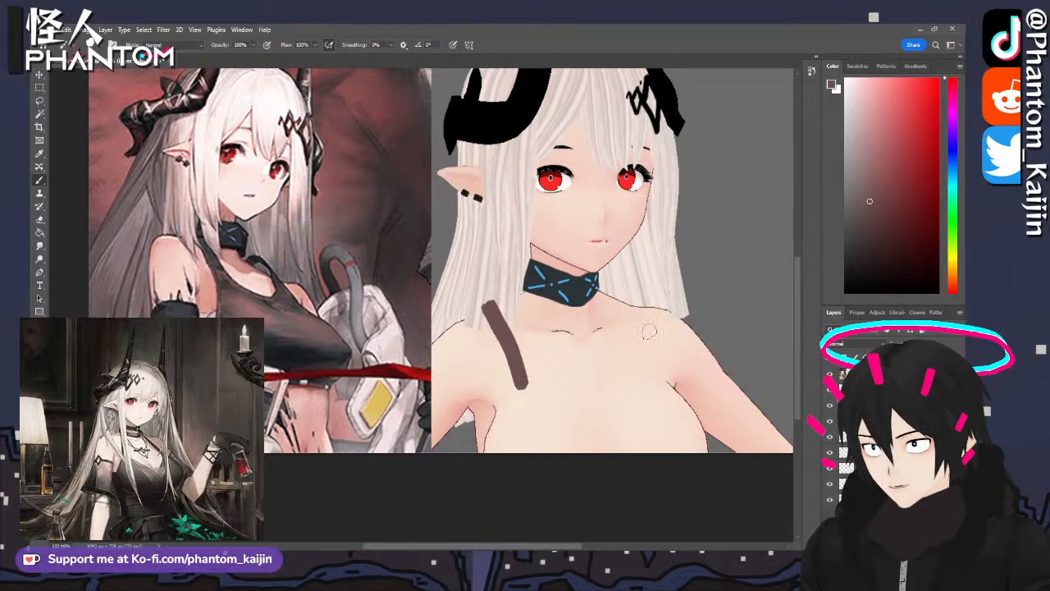
mouse_move(612, 308)
mouse_down()
mouse_move(623, 297)
mouse_move(644, 339)
mouse_move(638, 374)
mouse_move(616, 399)
mouse_up()
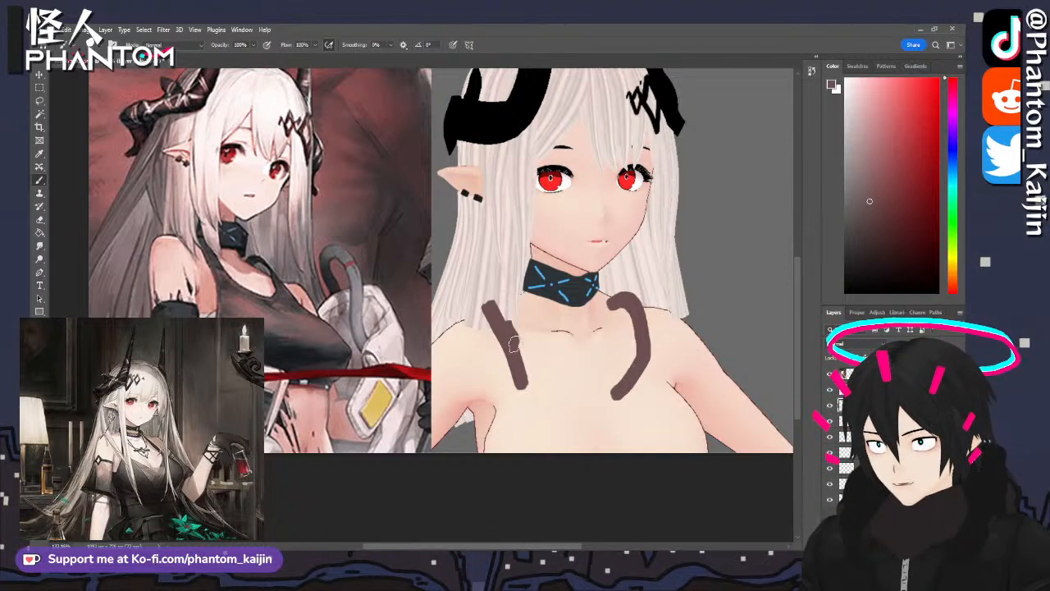
mouse_move(514, 344)
mouse_down()
mouse_move(597, 402)
mouse_move(619, 396)
mouse_move(605, 402)
mouse_move(565, 384)
mouse_move(498, 329)
mouse_move(508, 393)
mouse_move(489, 440)
mouse_up()
key(ctrl+z)
scroll(502, 318, down, 1)
key(ctrl+z)
key(ctrl+z)
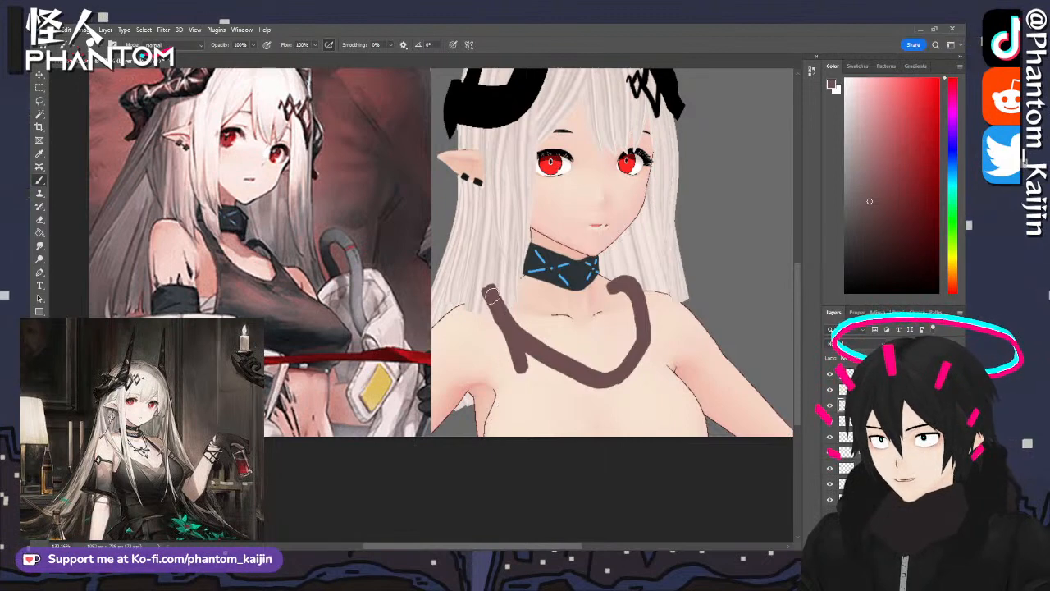
- Extend the tank top's side edges down the torso and fill the area below the neckline with the same brown
mouse_move(485, 285)
mouse_down()
mouse_move(506, 402)
mouse_move(497, 451)
mouse_move(509, 449)
mouse_up()
mouse_move(633, 284)
mouse_down()
mouse_move(660, 368)
mouse_move(701, 437)
mouse_move(693, 405)
mouse_move(679, 392)
mouse_move(669, 399)
mouse_up()
mouse_move(494, 332)
mouse_down()
mouse_move(512, 376)
mouse_move(511, 447)
mouse_move(525, 369)
mouse_move(609, 404)
mouse_move(537, 369)
mouse_move(546, 381)
mouse_move(525, 414)
mouse_move(534, 398)
mouse_move(554, 426)
mouse_move(570, 383)
mouse_move(594, 411)
mouse_move(616, 402)
mouse_move(608, 423)
mouse_move(648, 362)
mouse_move(621, 403)
mouse_move(622, 435)
mouse_move(644, 385)
mouse_move(664, 394)
mouse_move(684, 441)
mouse_move(692, 432)
mouse_up()
- Sample a light grey and paint the exposed side of the torso below the armpit, beside the tank top
alt+scroll(274, 335, up, 3)
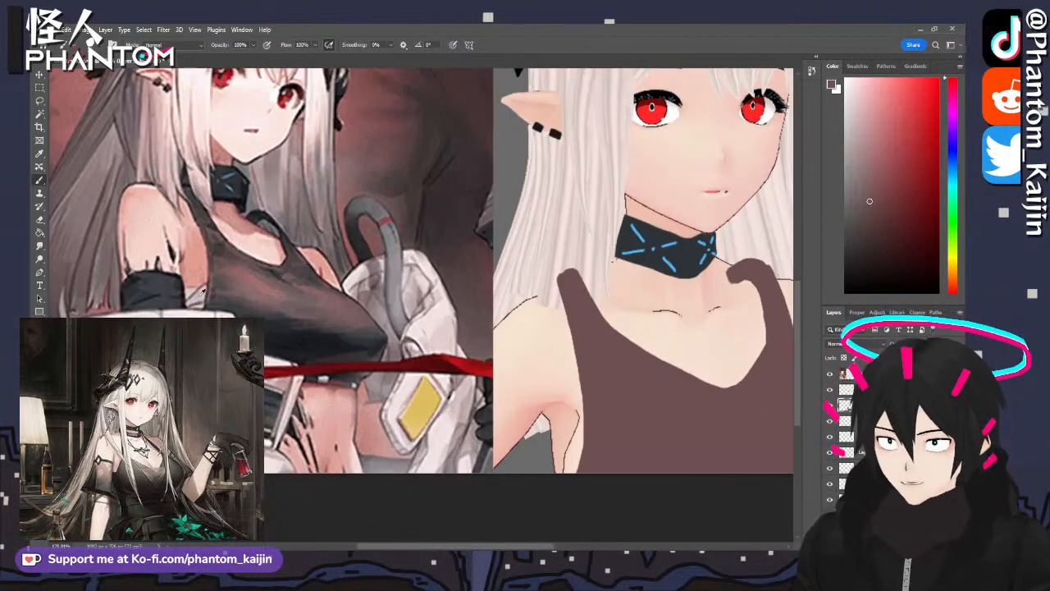
alt+click(537, 425)
alt+scroll(538, 426, up, 4)
alt+scroll(639, 464, up, 2)
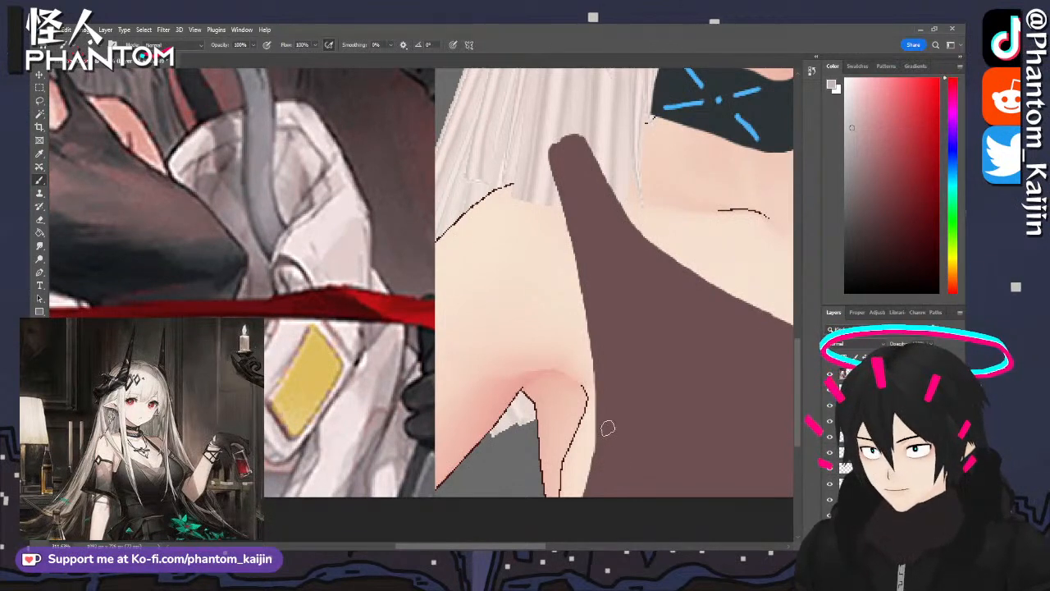
mouse_move(569, 429)
mouse_down()
mouse_move(576, 435)
mouse_move(542, 435)
mouse_move(550, 481)
mouse_up()
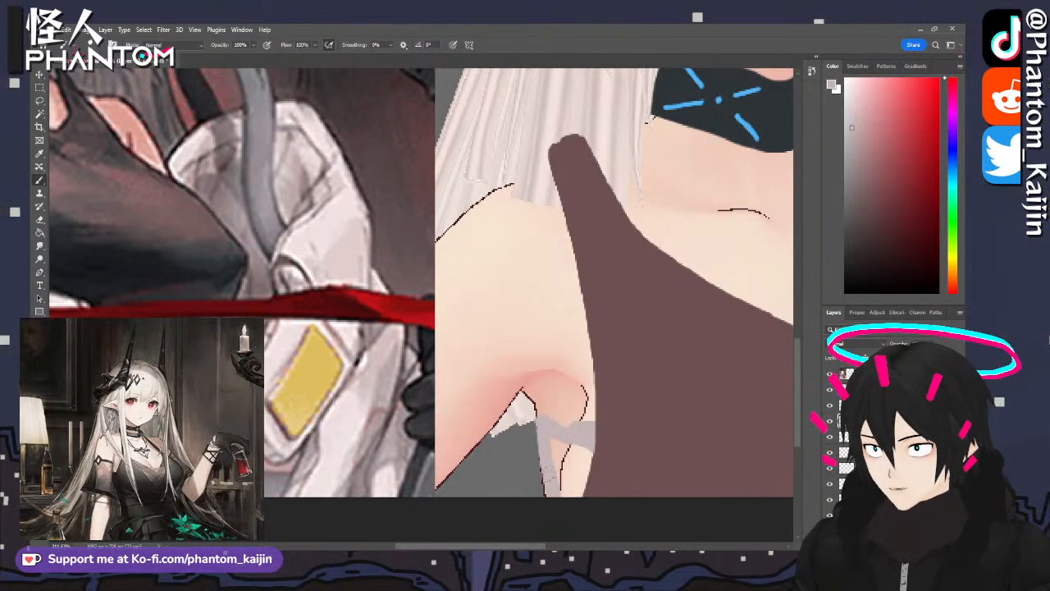
mouse_move(555, 445)
mouse_down()
mouse_move(556, 460)
mouse_move(575, 448)
mouse_move(580, 492)
mouse_up()
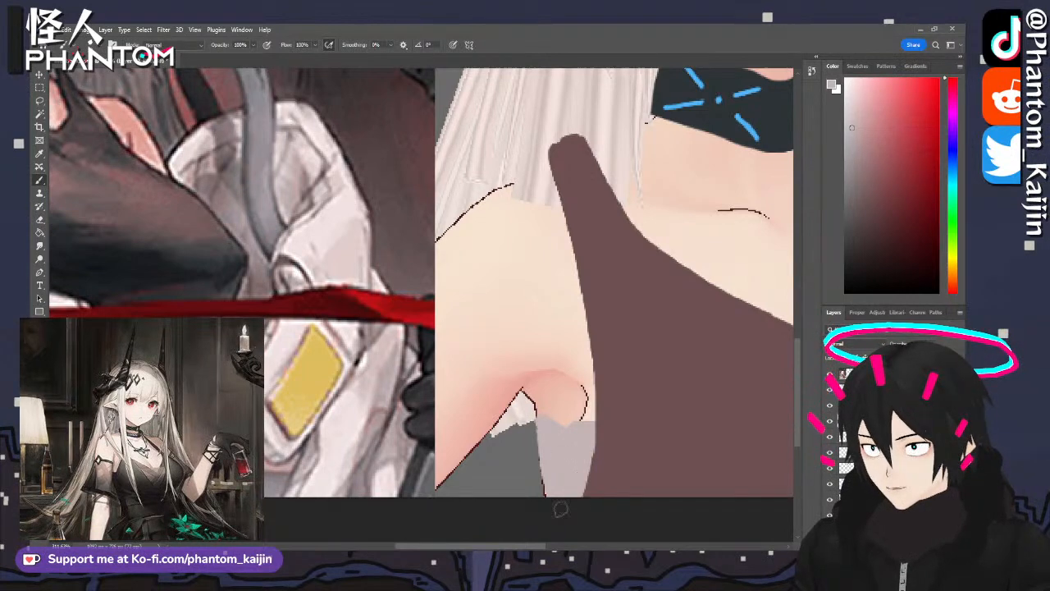
- Draw thin black crossing wrap lines over the grey side patch and erase the overhang along its outer edge
alt+scroll(608, 426, up, 3)
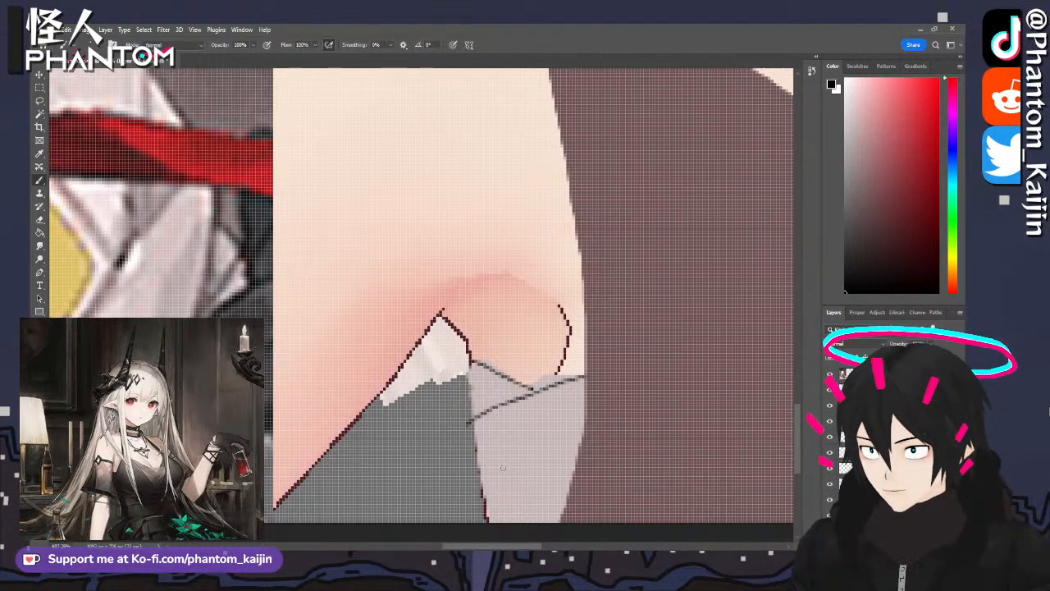
drag(485, 478, 545, 462)
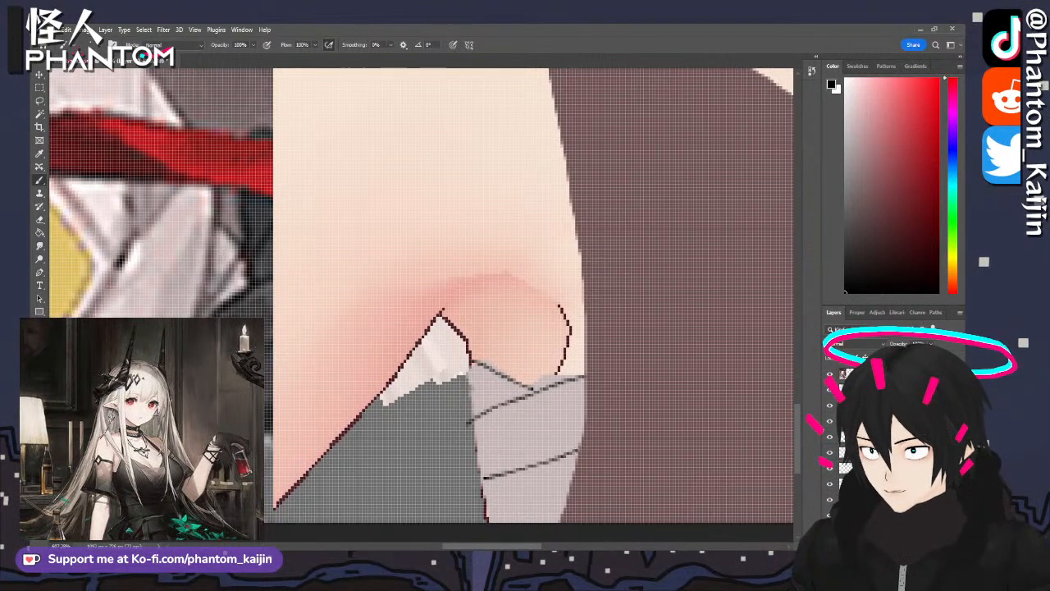
key(ctrl+z)
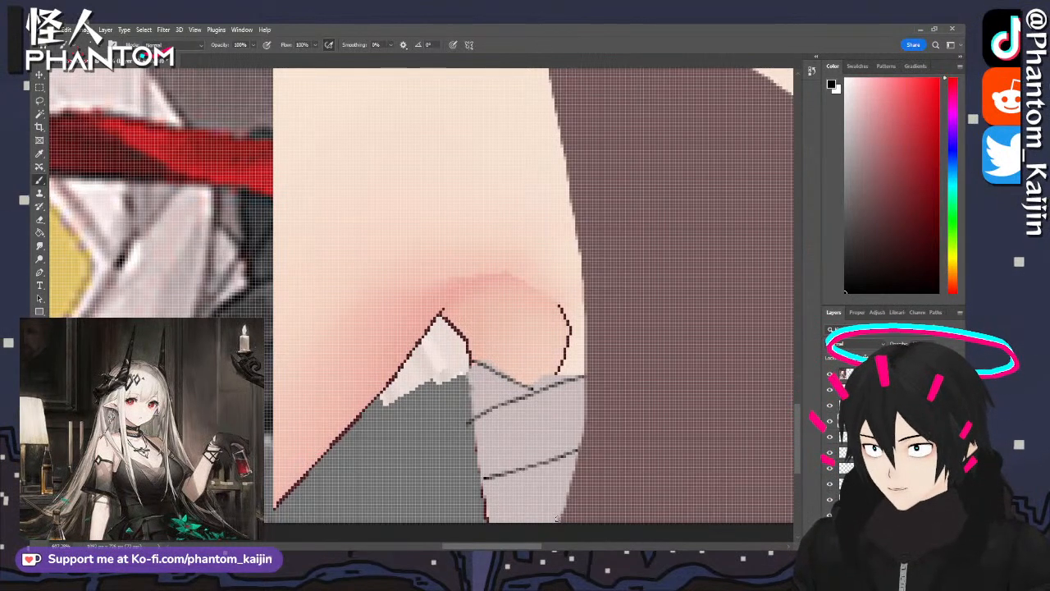
drag(559, 520, 502, 479)
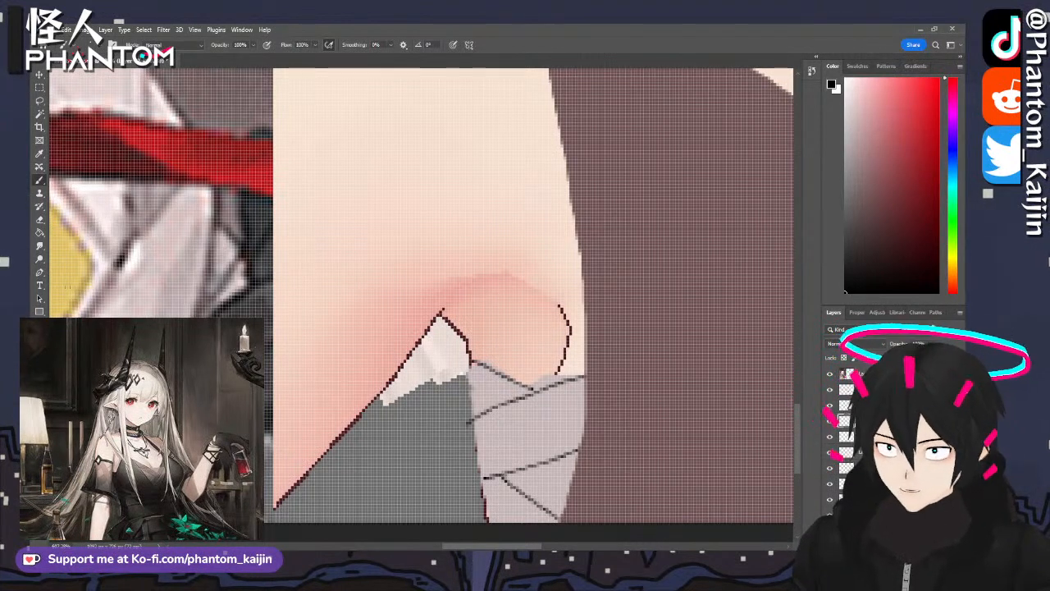
click(40, 220)
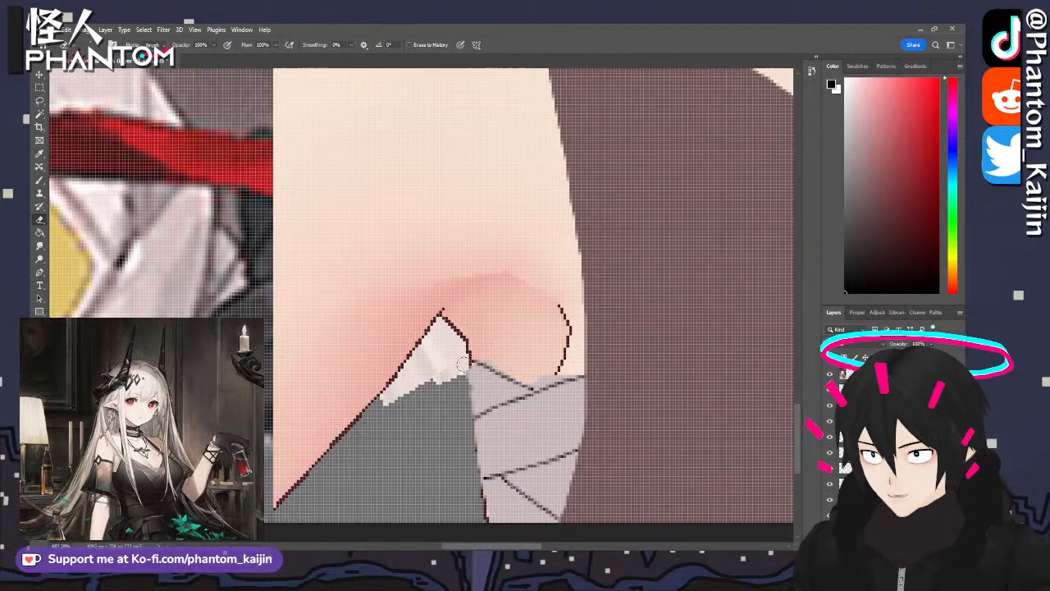
drag(464, 365, 466, 417)
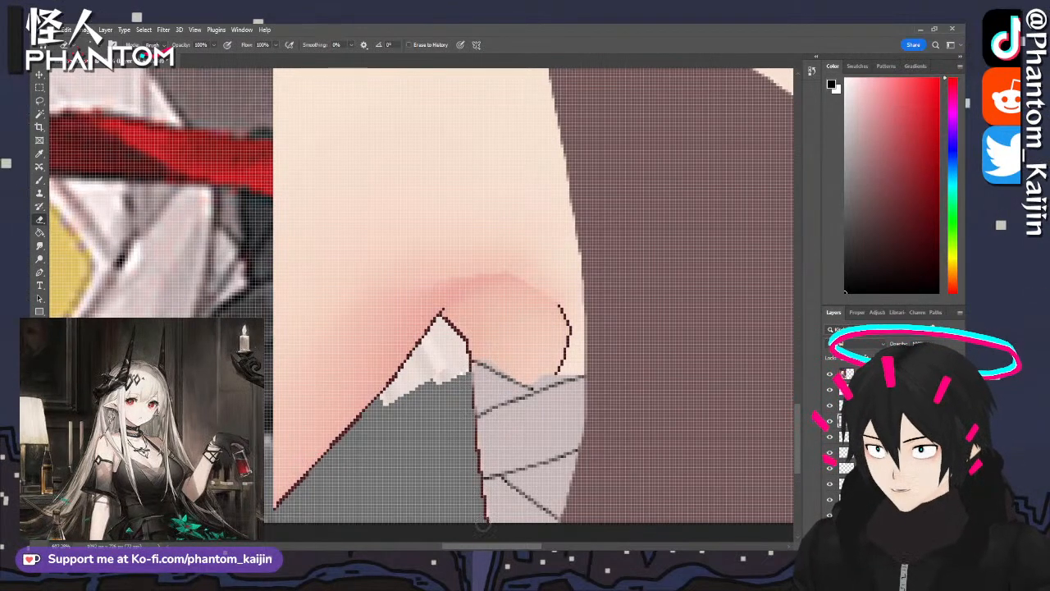
- With the reference image hidden, erase the tank top's strap ends over the hair and beside the neck, and restore the layer's full opacity
alt+scroll(398, 427, down, 10)
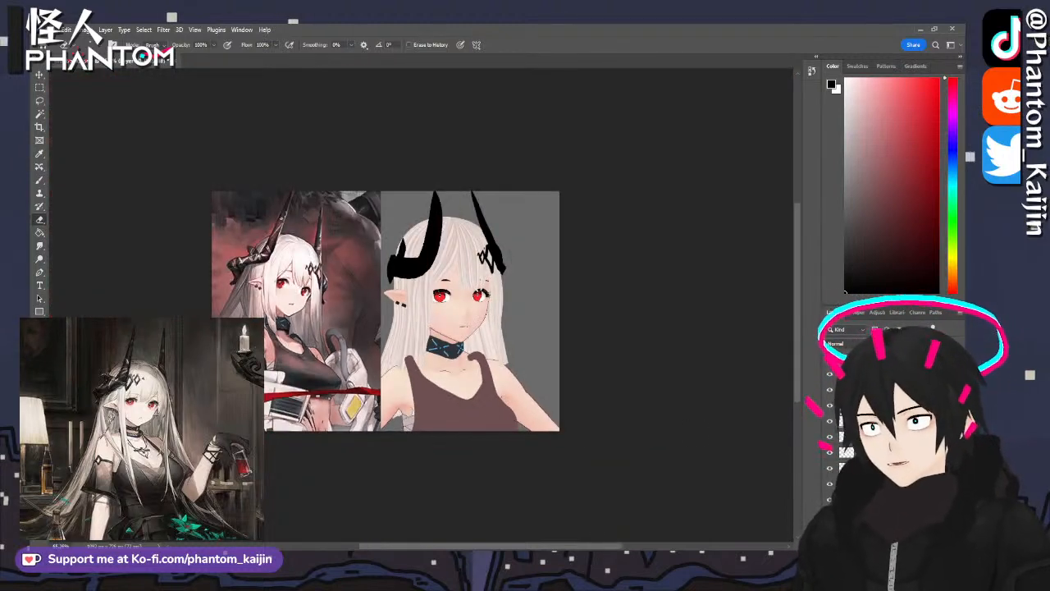
click(830, 405)
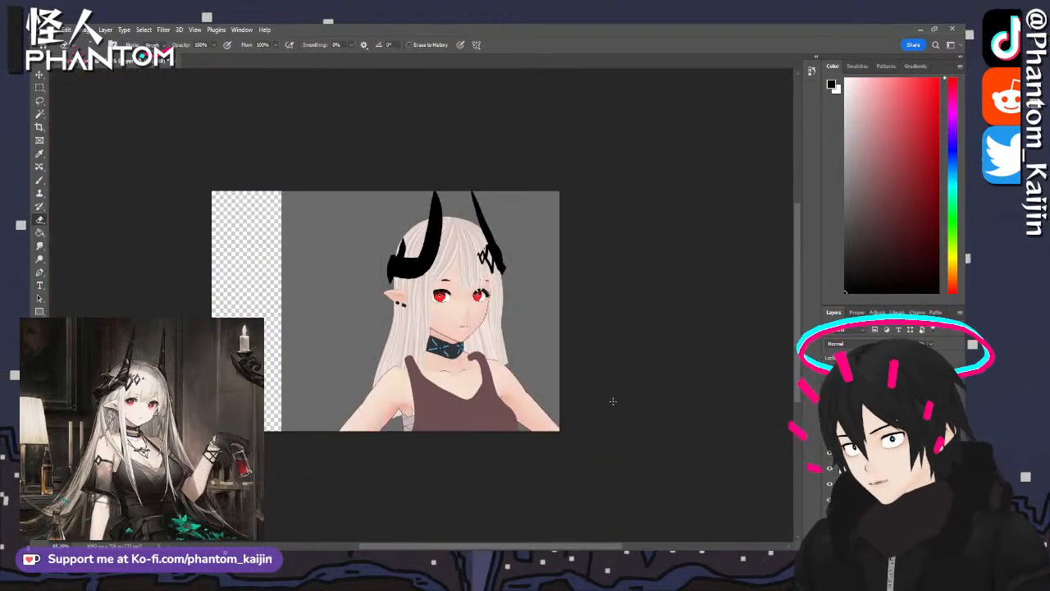
alt+scroll(457, 333, up, 3)
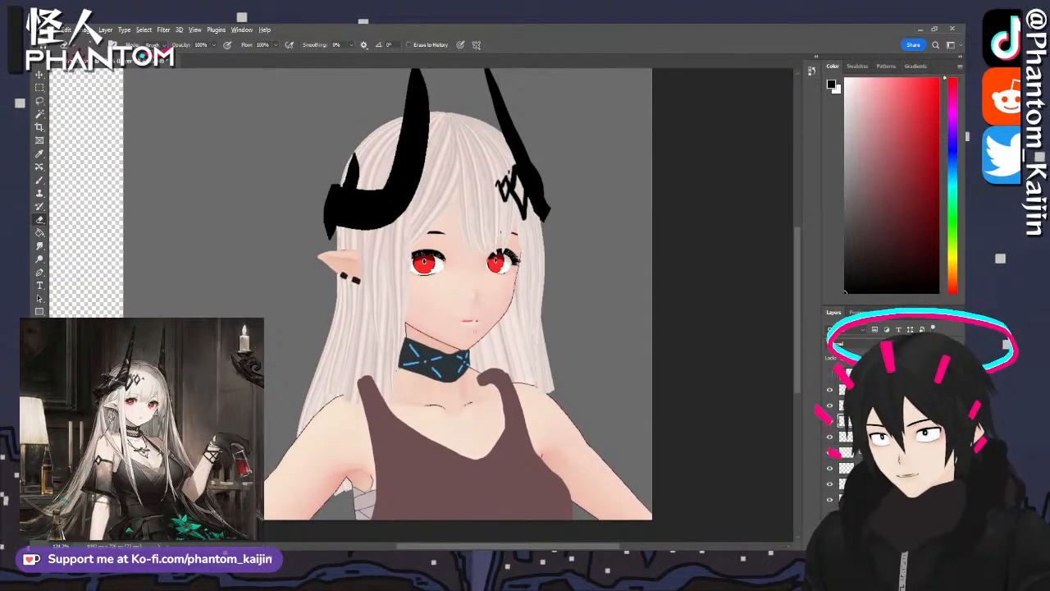
alt+scroll(469, 344, down, 3)
alt+scroll(472, 344, up, 4)
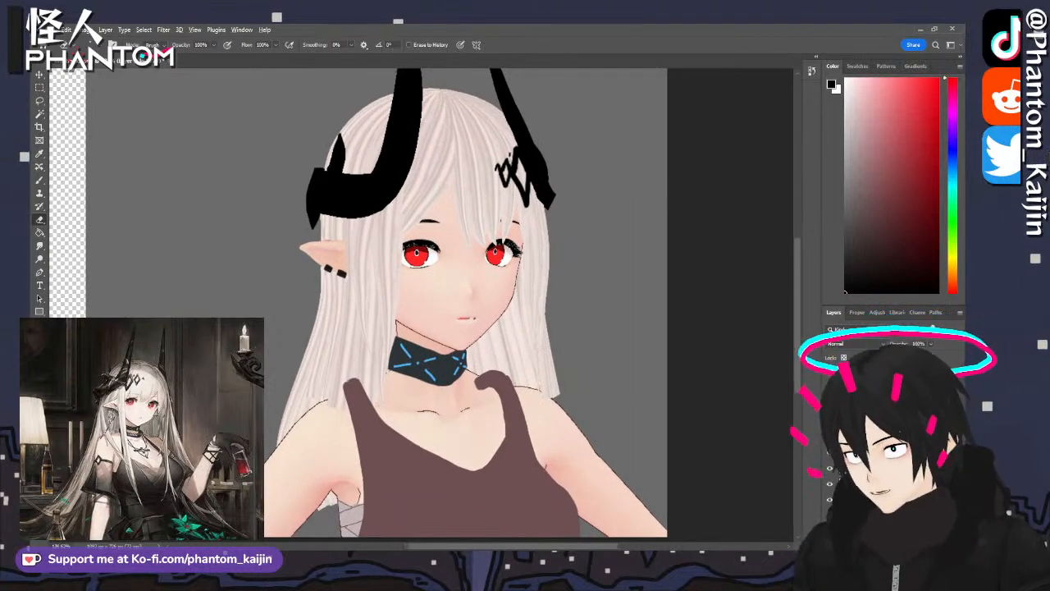
alt+scroll(373, 397, up, 4)
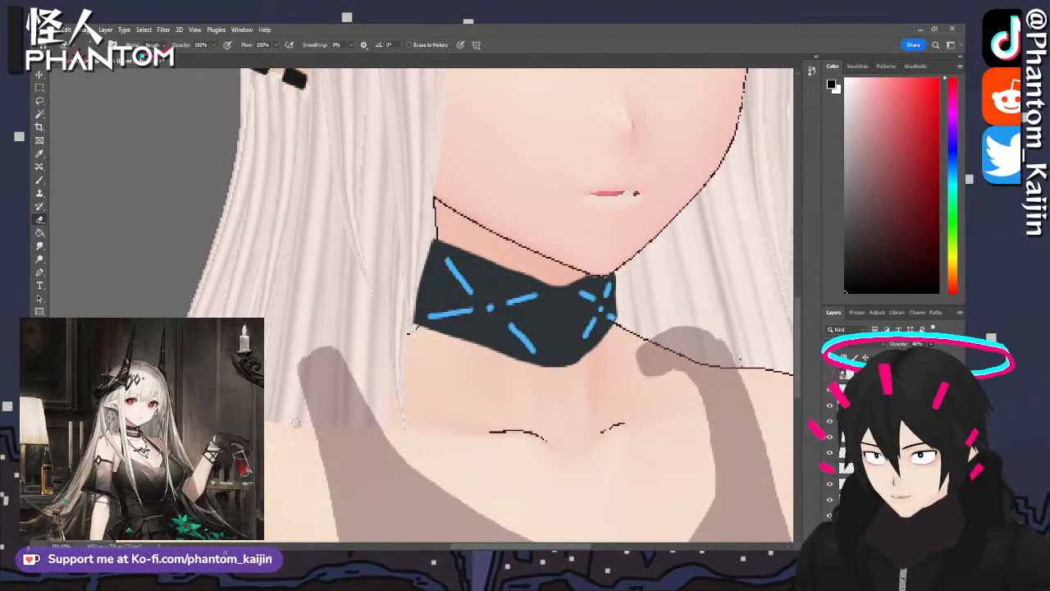
mouse_move(308, 421)
mouse_down()
mouse_move(391, 410)
mouse_move(375, 394)
mouse_move(330, 387)
mouse_move(324, 355)
mouse_up()
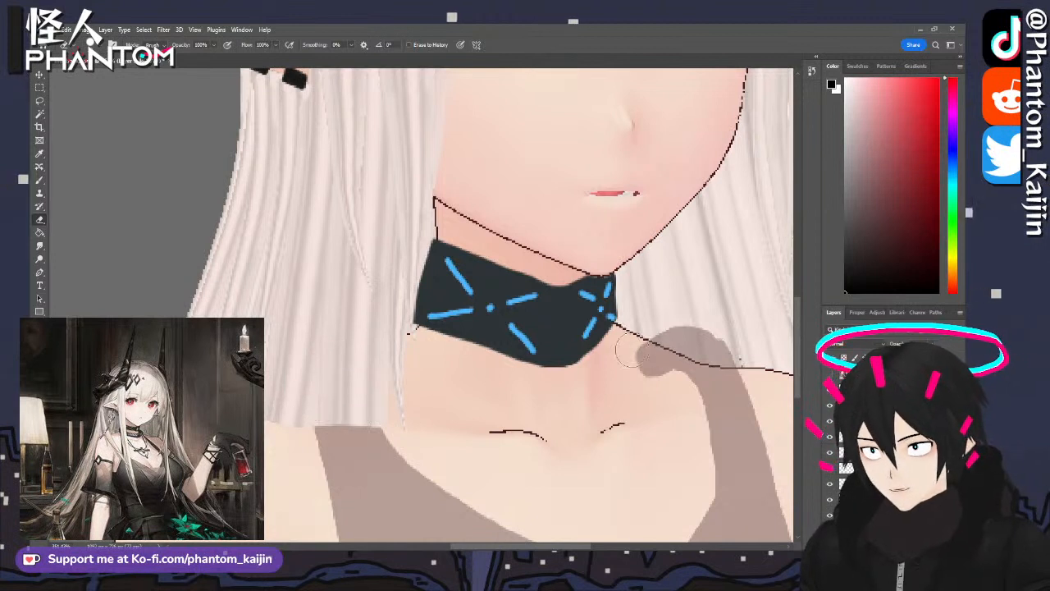
mouse_move(645, 344)
mouse_down()
mouse_move(676, 357)
mouse_move(639, 344)
mouse_move(669, 368)
mouse_move(650, 375)
mouse_up()
key(ctrl+z)
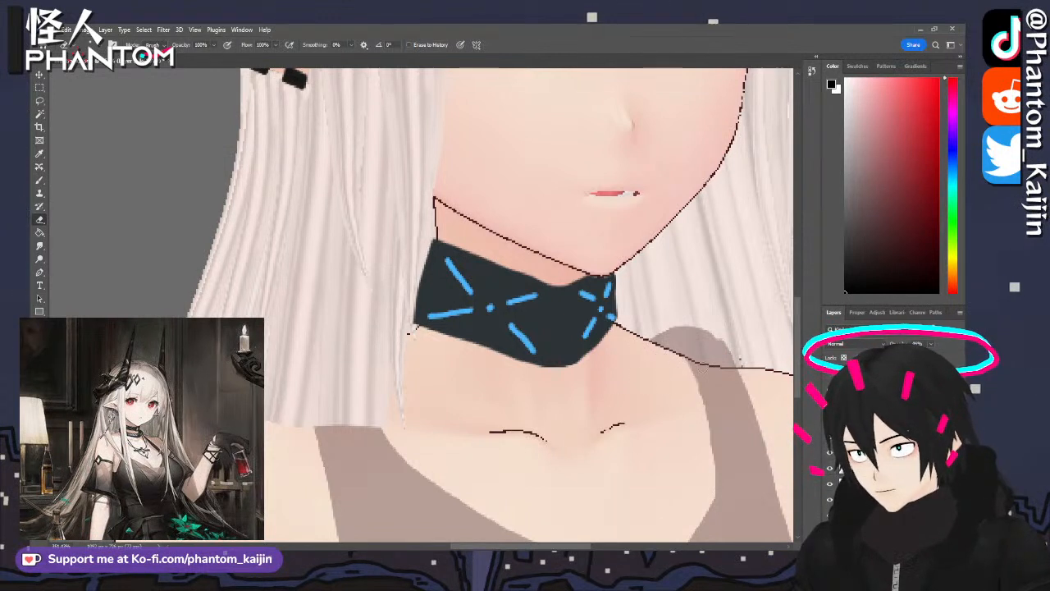
click(928, 345)
drag(909, 357, 936, 358)
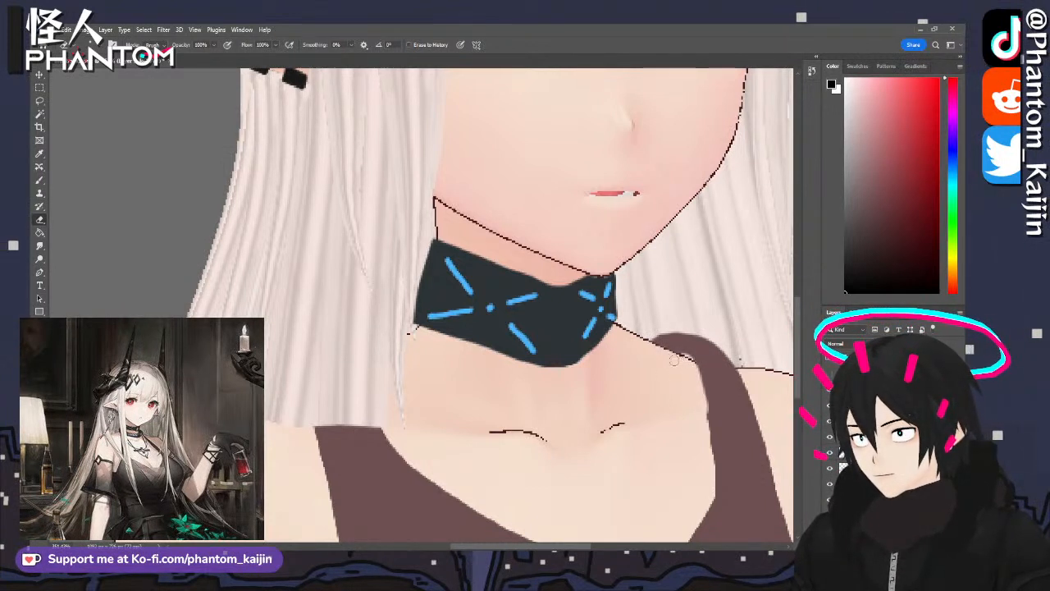
- Compare the edited character's outfit and arms with the reference artwork, toggling the reference on and off
alt+scroll(673, 358, down, 5)
alt+scroll(635, 389, up, 3)
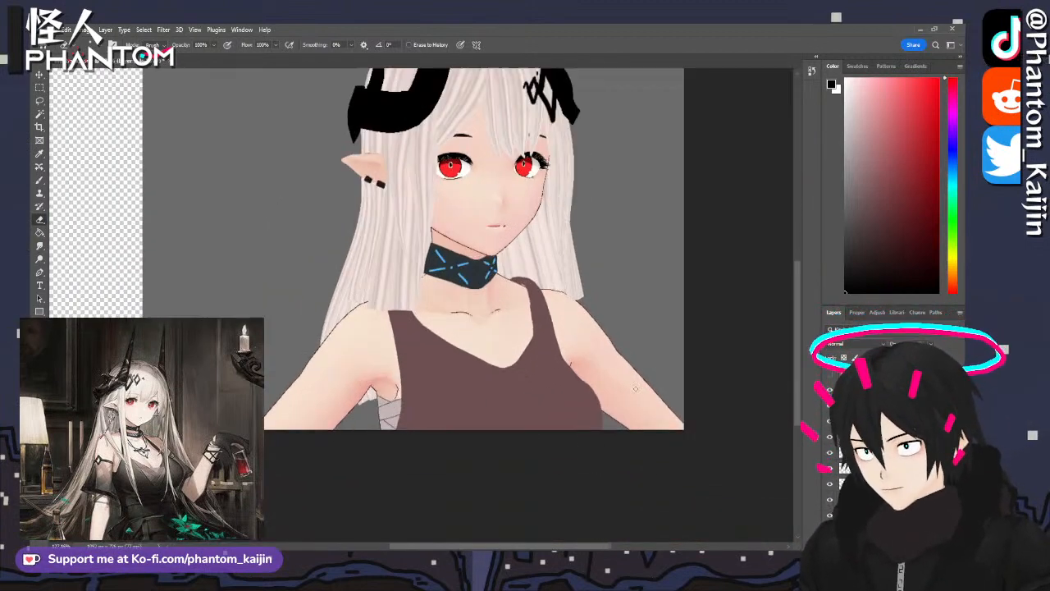
alt+scroll(635, 389, down, 4)
alt+scroll(726, 366, up, 2)
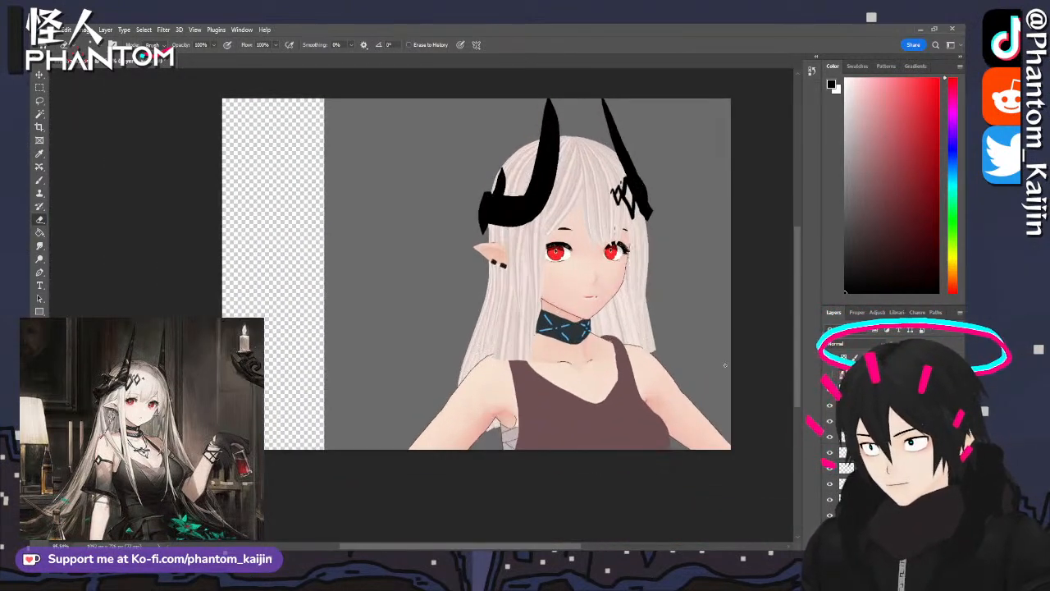
click(833, 375)
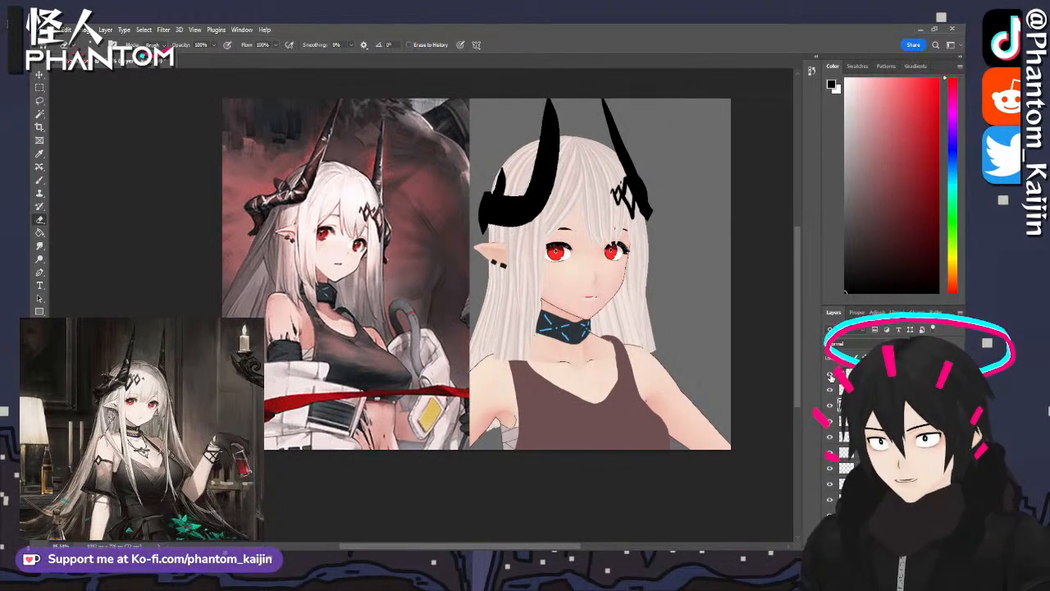
click(831, 375)
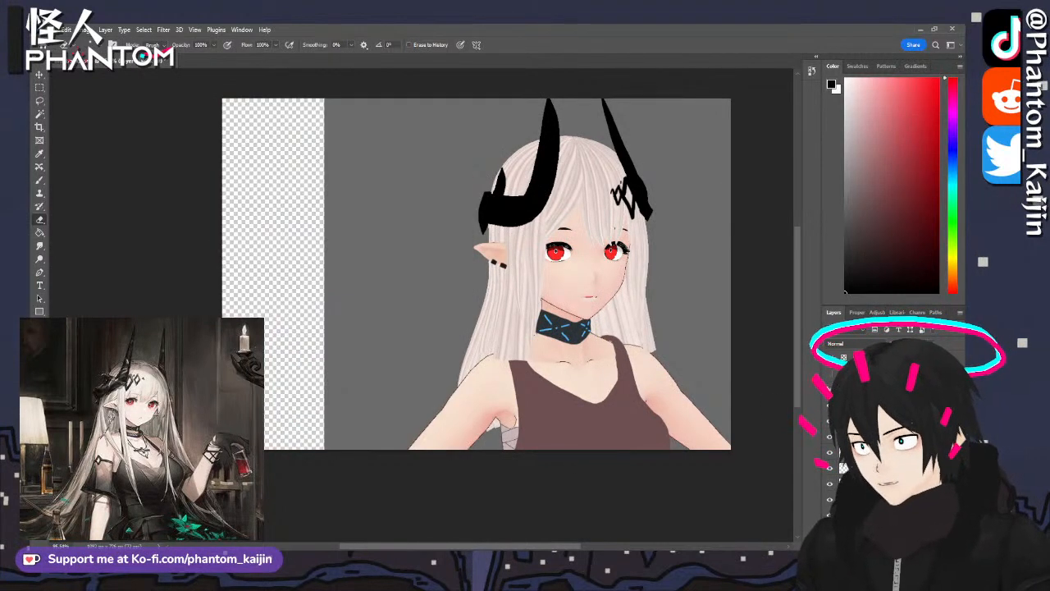
click(832, 375)
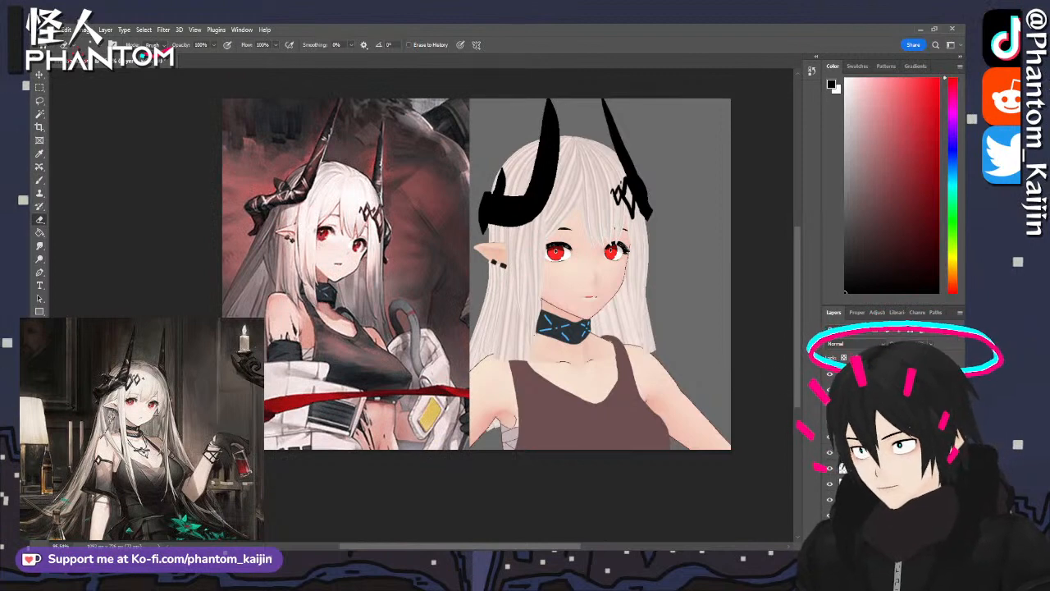
alt+scroll(500, 441, up, 1)
alt+scroll(499, 441, up, 2)
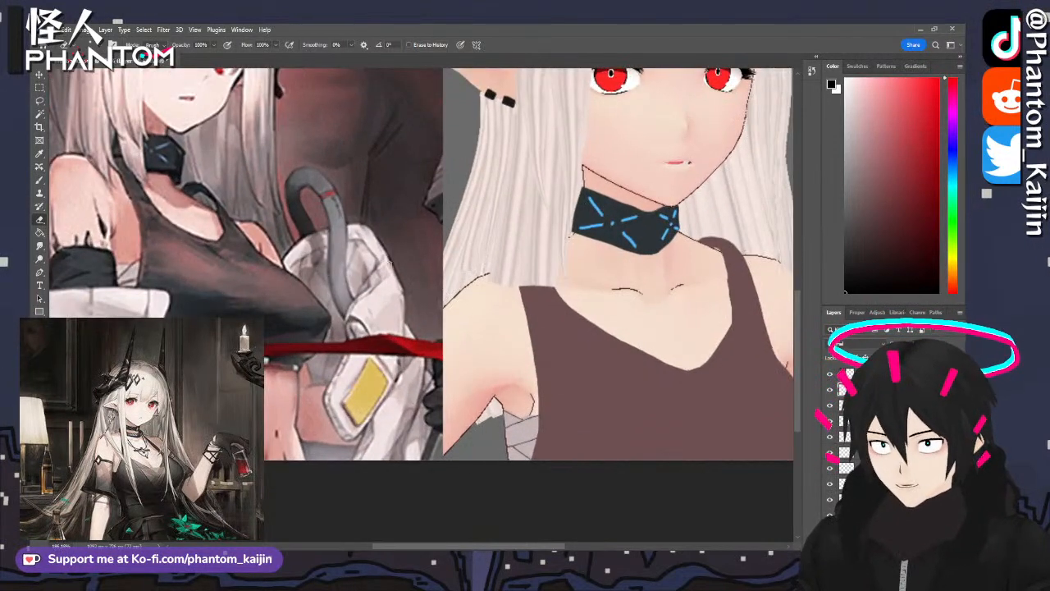
- Hide the reference and brush short, jagged black marks across the character's right upper arm
click(831, 374)
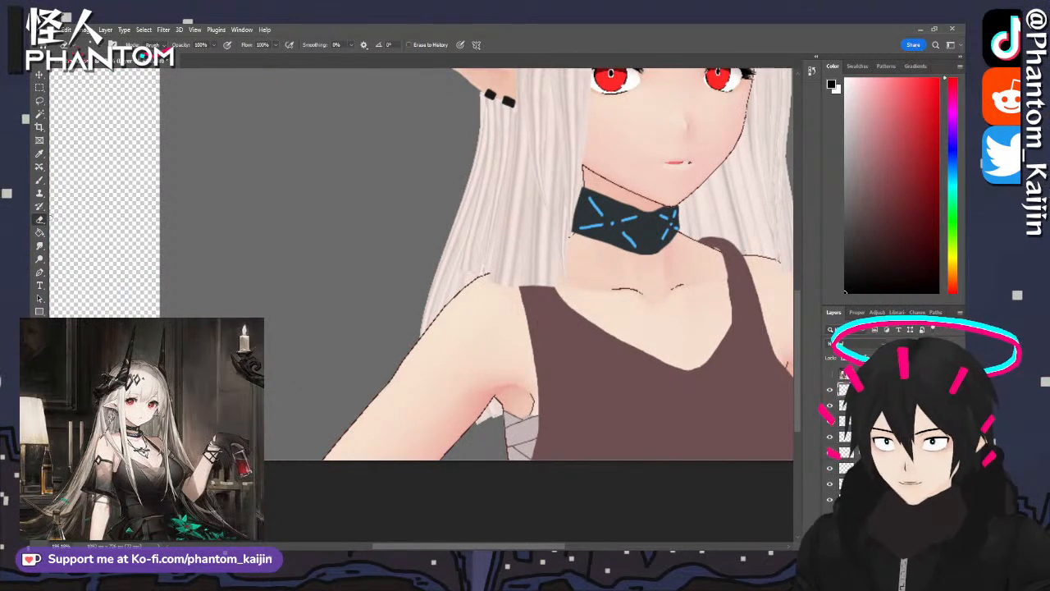
click(40, 180)
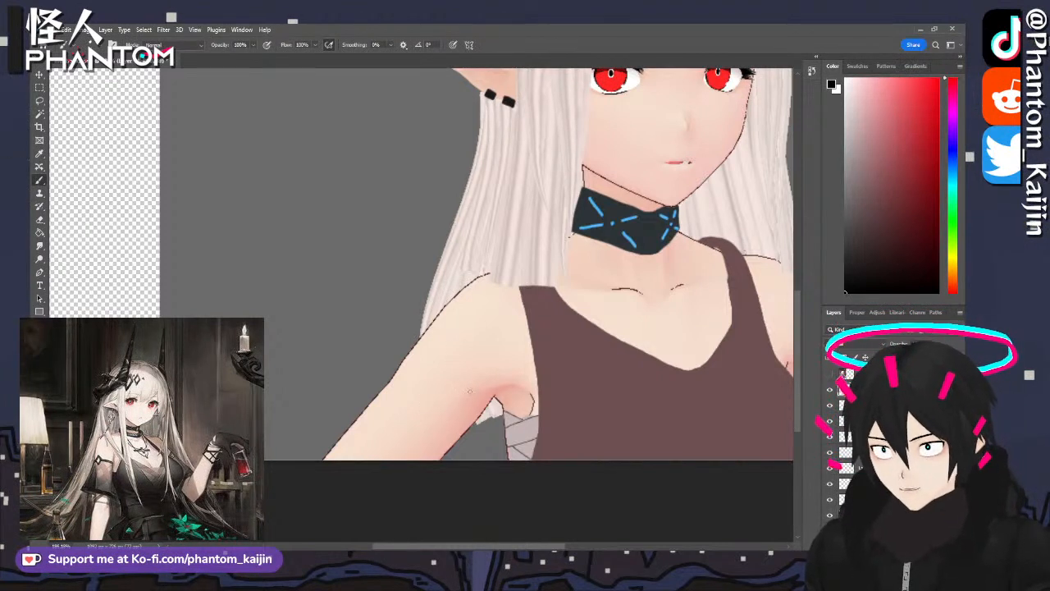
drag(469, 389, 458, 404)
mouse_move(450, 367)
mouse_down()
mouse_move(430, 397)
mouse_move(437, 419)
mouse_up()
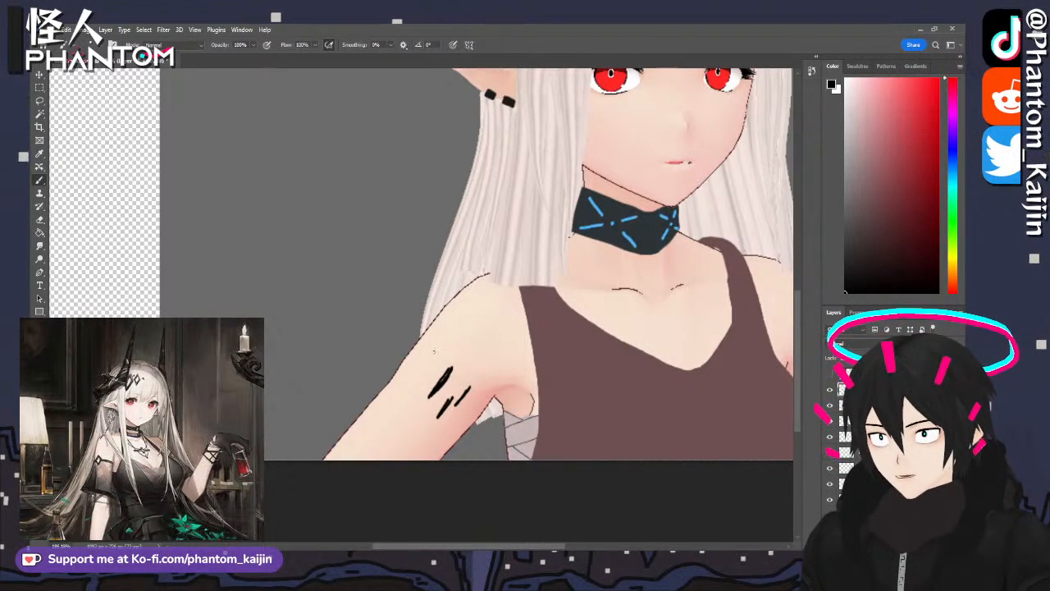
drag(433, 349, 408, 387)
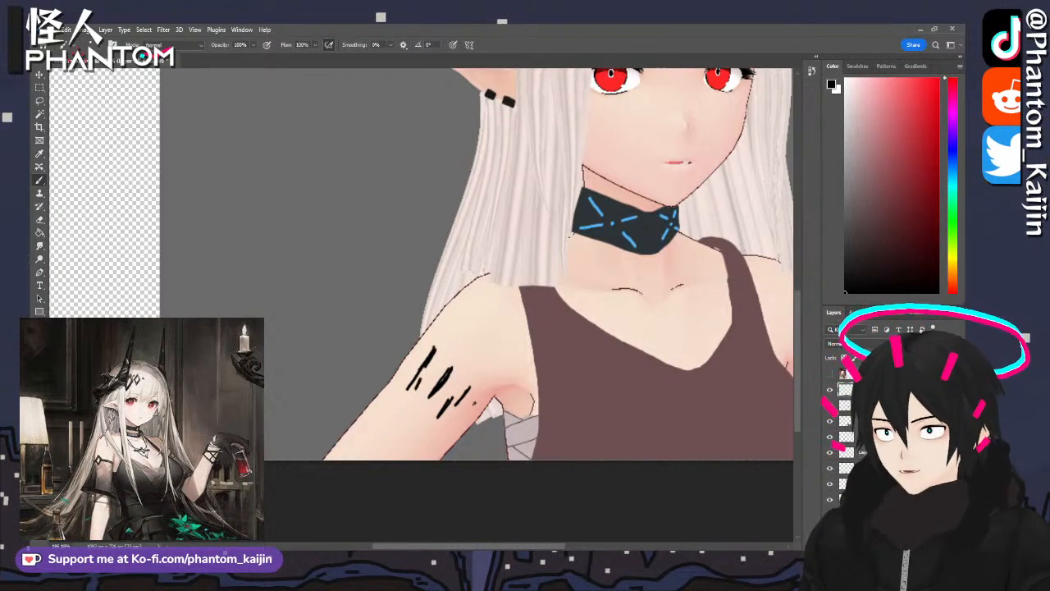
- Sample a dark blue-grey from the reference clothing and paint a sleeve over the right arm below the black marks
click(829, 374)
alt+scroll(546, 335, down, 5)
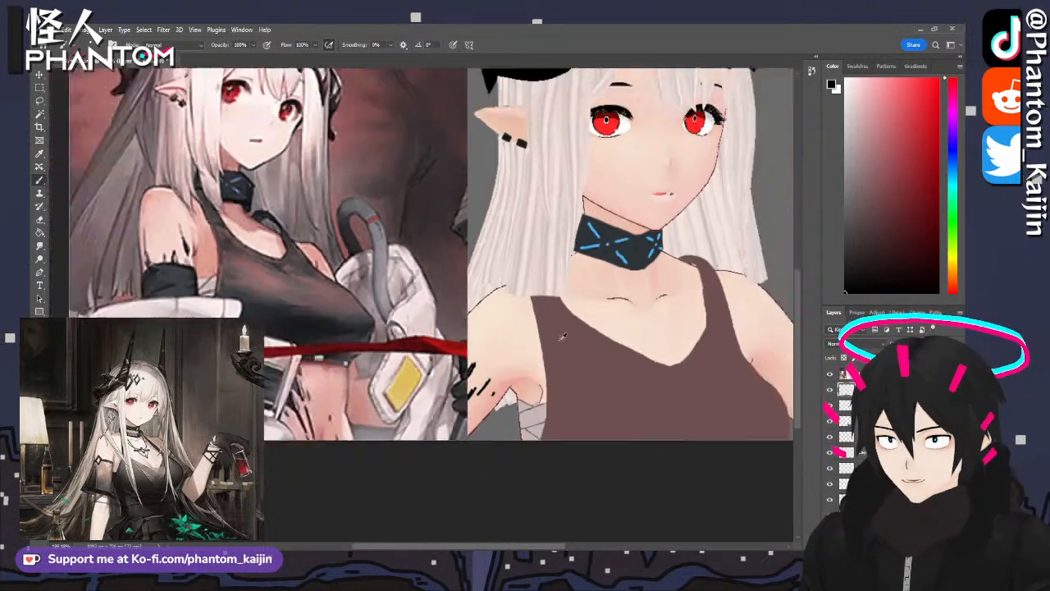
alt+click(255, 290)
alt+click(255, 288)
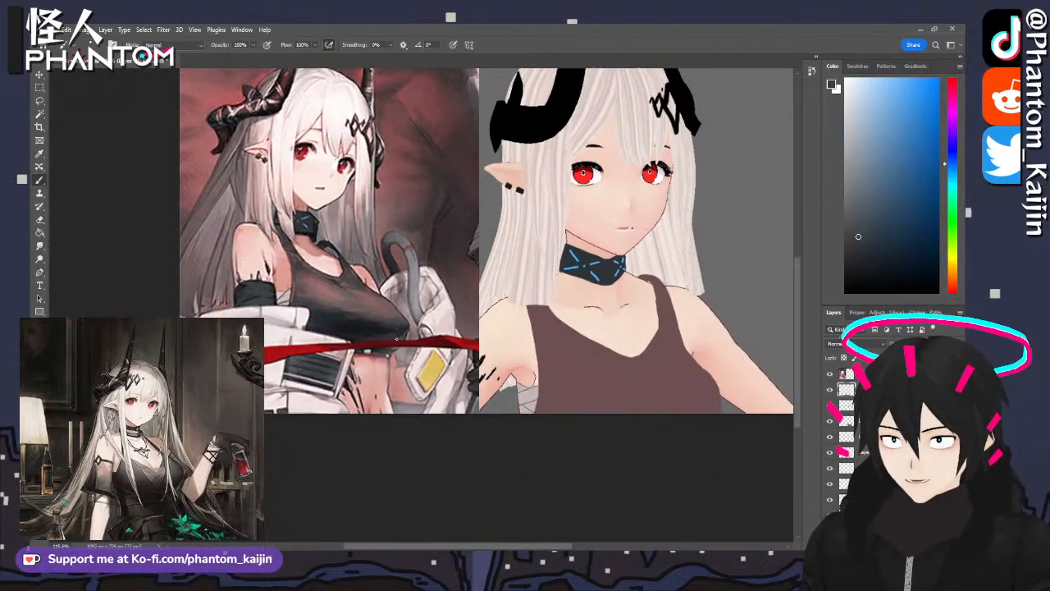
alt+scroll(358, 337, up, 5)
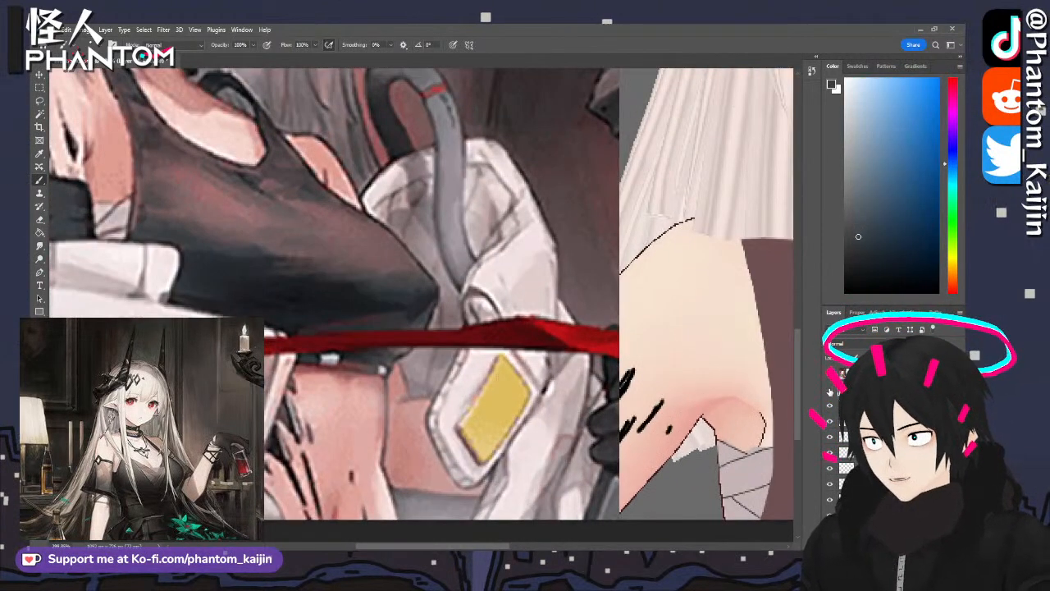
click(829, 390)
click(830, 390)
click(830, 374)
scroll(588, 453, down, 2)
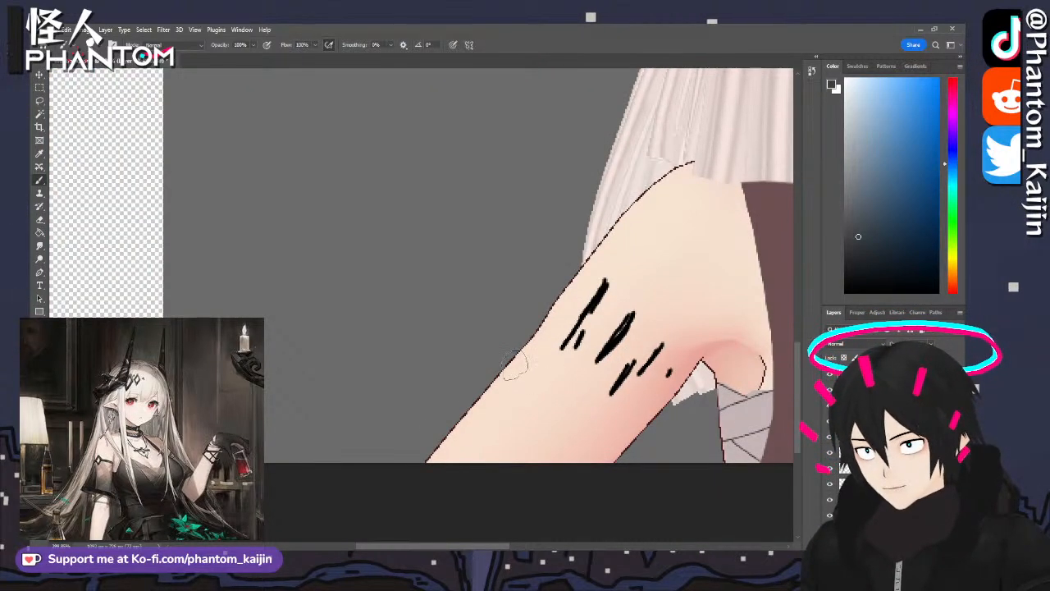
mouse_move(508, 361)
mouse_down()
mouse_move(622, 447)
mouse_move(603, 460)
mouse_move(507, 373)
mouse_move(415, 469)
mouse_move(433, 471)
mouse_move(500, 430)
mouse_move(505, 456)
mouse_move(559, 437)
mouse_move(598, 458)
mouse_up()
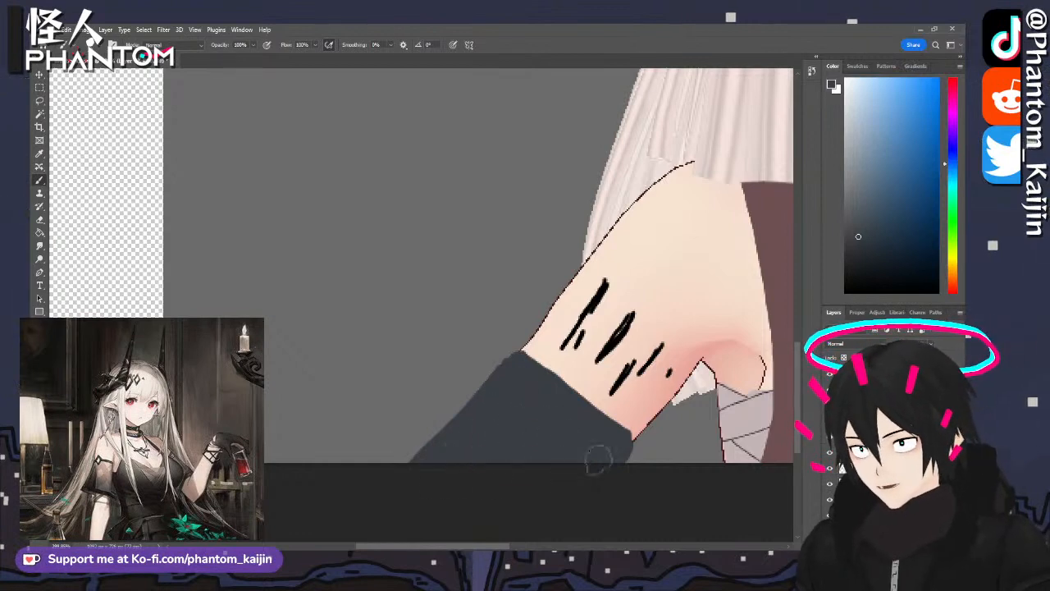
- Paint a matching dark blue-grey sleeve over the lower part of the character's left arm and smooth its upper edge
alt+scroll(303, 408, down, 8)
alt+scroll(526, 414, up, 8)
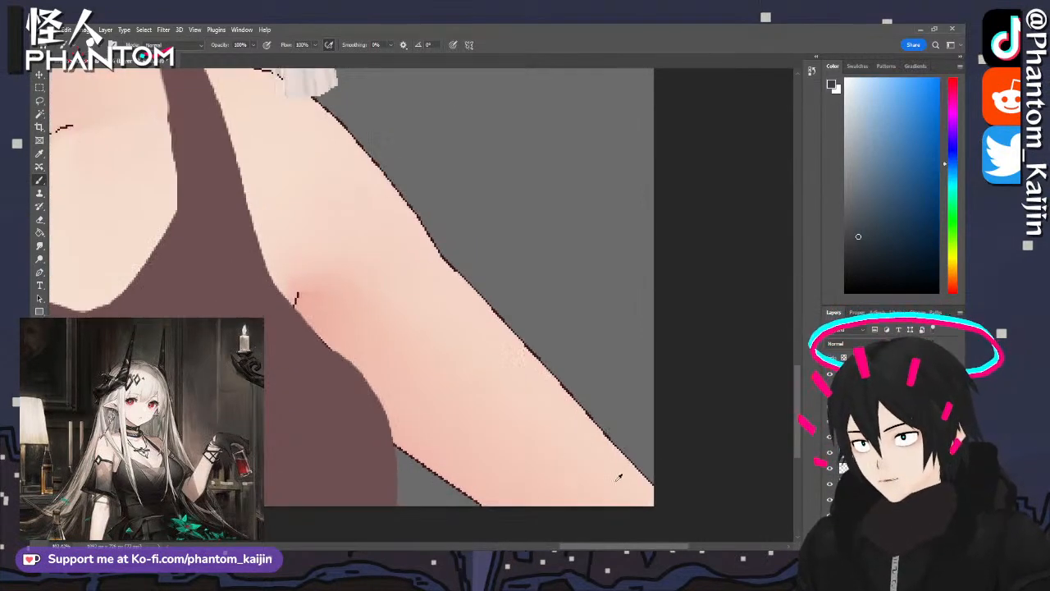
mouse_move(526, 314)
mouse_down()
mouse_move(447, 415)
mouse_move(510, 453)
mouse_up()
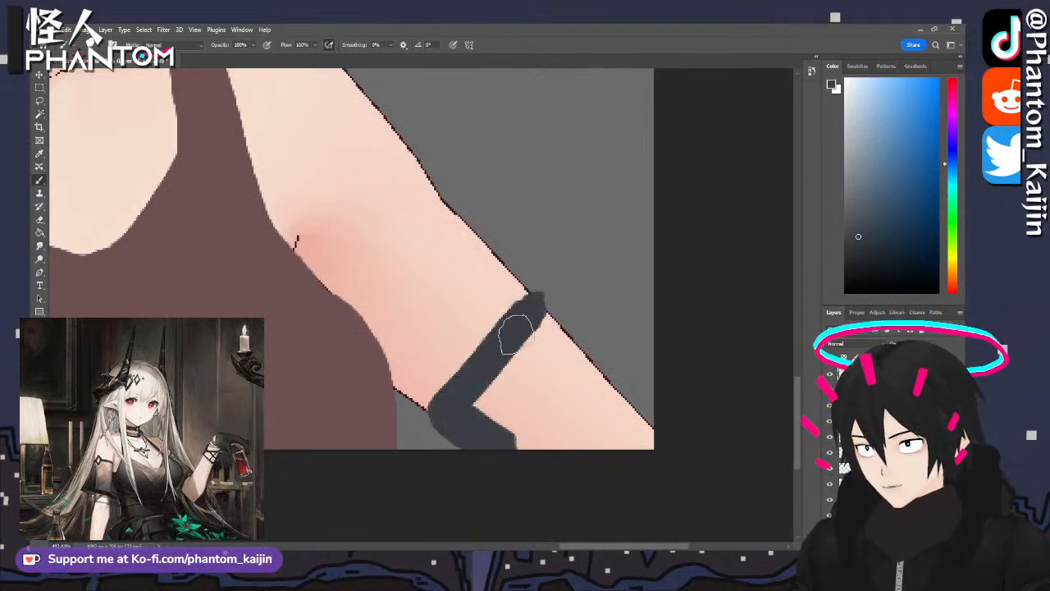
mouse_move(527, 312)
mouse_down()
mouse_move(580, 355)
mouse_move(658, 453)
mouse_move(503, 424)
mouse_move(481, 403)
mouse_move(542, 415)
mouse_move(532, 401)
mouse_move(570, 398)
mouse_move(597, 415)
mouse_up()
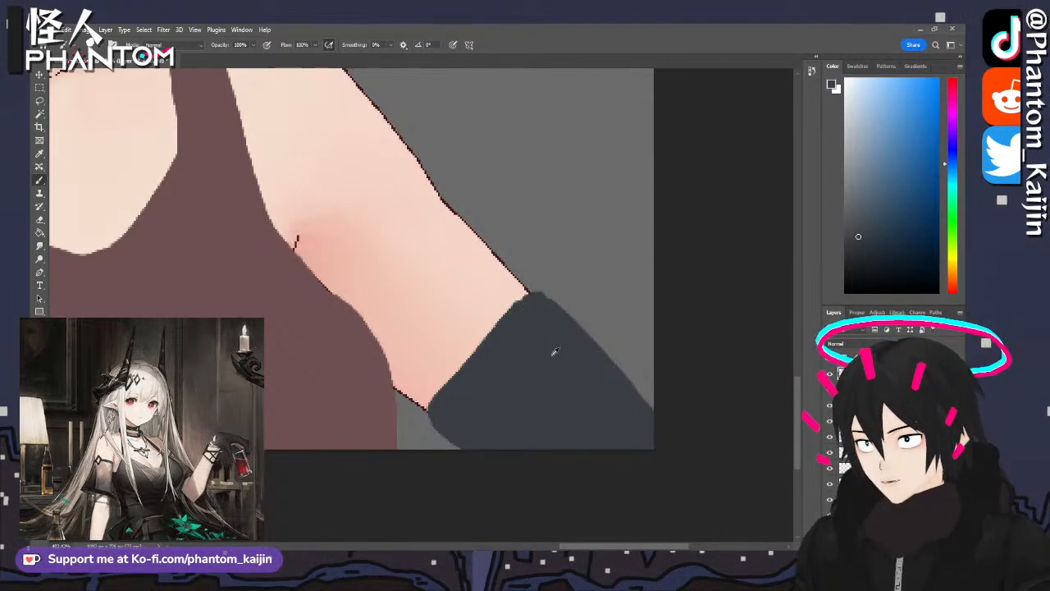
alt+scroll(605, 363, down, 5)
alt+scroll(651, 373, up, 2)
alt+scroll(653, 371, up, 4)
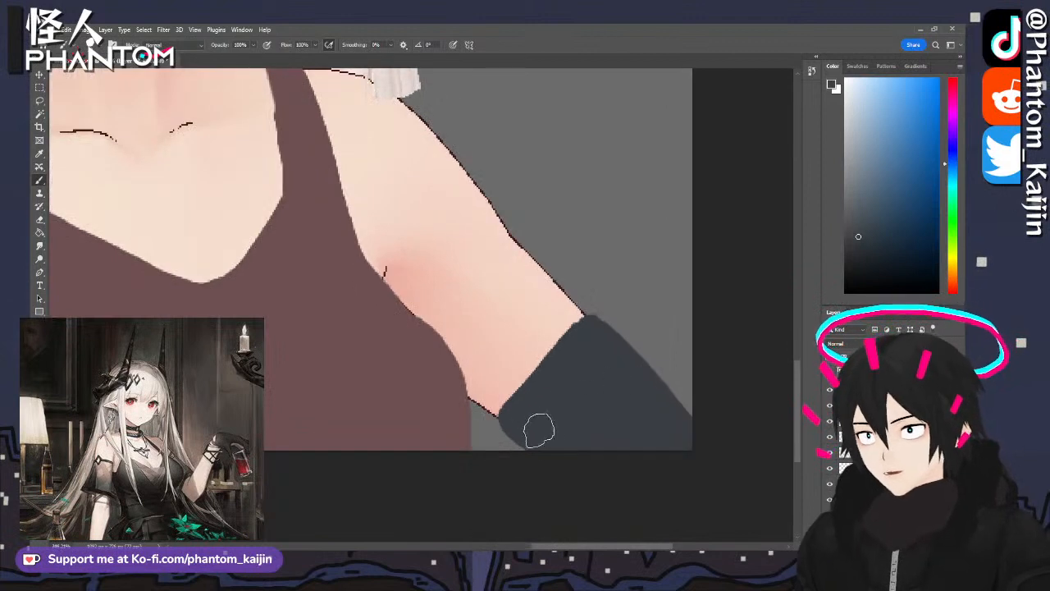
mouse_move(499, 404)
mouse_down()
mouse_move(563, 313)
mouse_move(582, 326)
mouse_up()
alt+scroll(582, 326, down, 3)
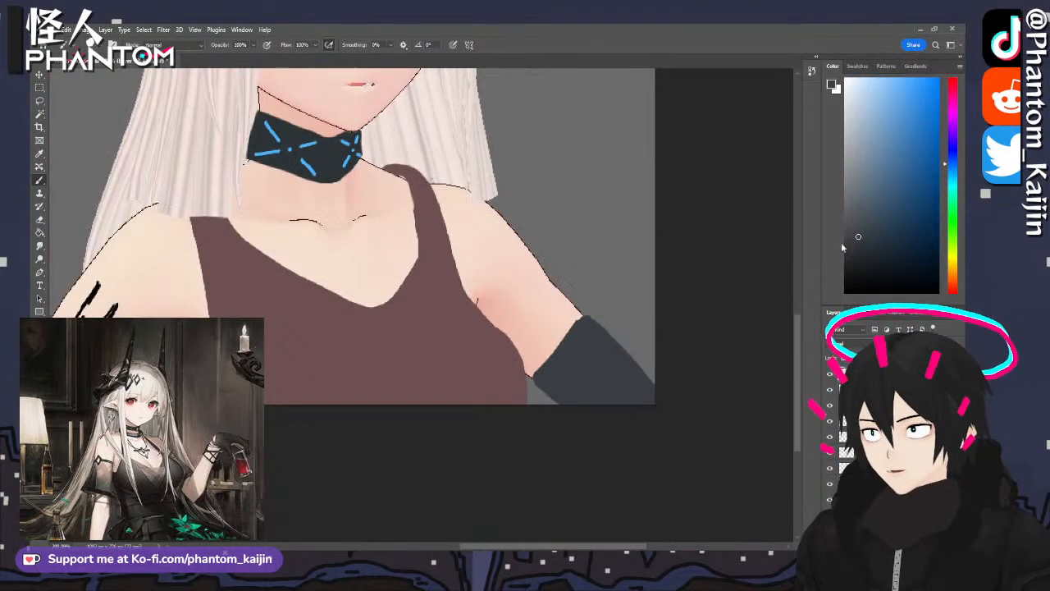
- Brush short black marks of varying length on the left upper arm above the sleeve
alt+scroll(539, 275, up, 3)
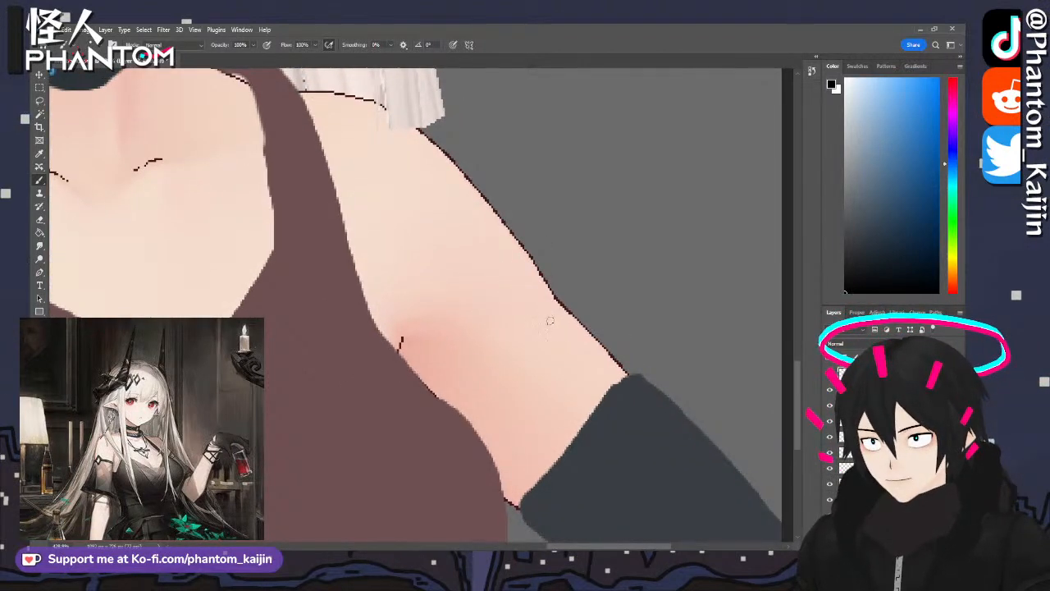
drag(545, 311, 589, 349)
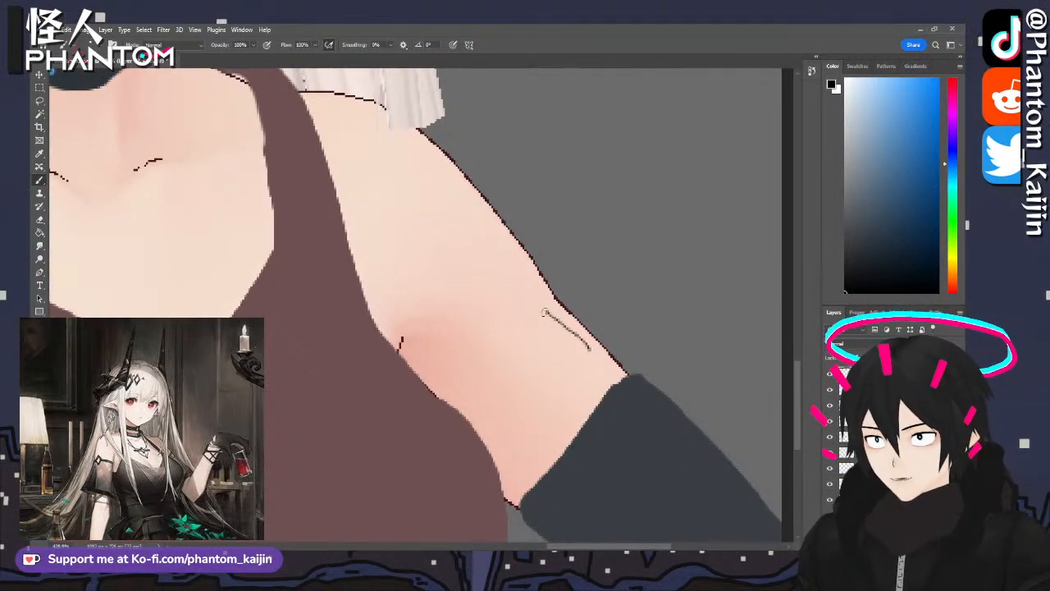
drag(544, 312, 588, 351)
drag(523, 327, 589, 374)
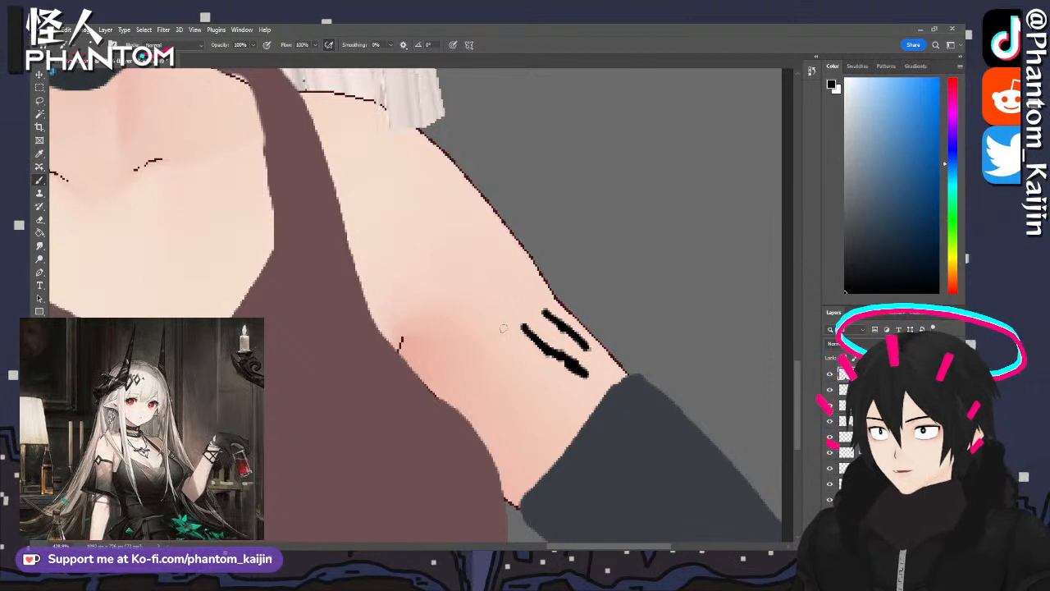
drag(505, 269, 522, 287)
mouse_move(501, 343)
mouse_down()
mouse_move(580, 414)
mouse_move(520, 362)
mouse_up()
drag(524, 426, 534, 435)
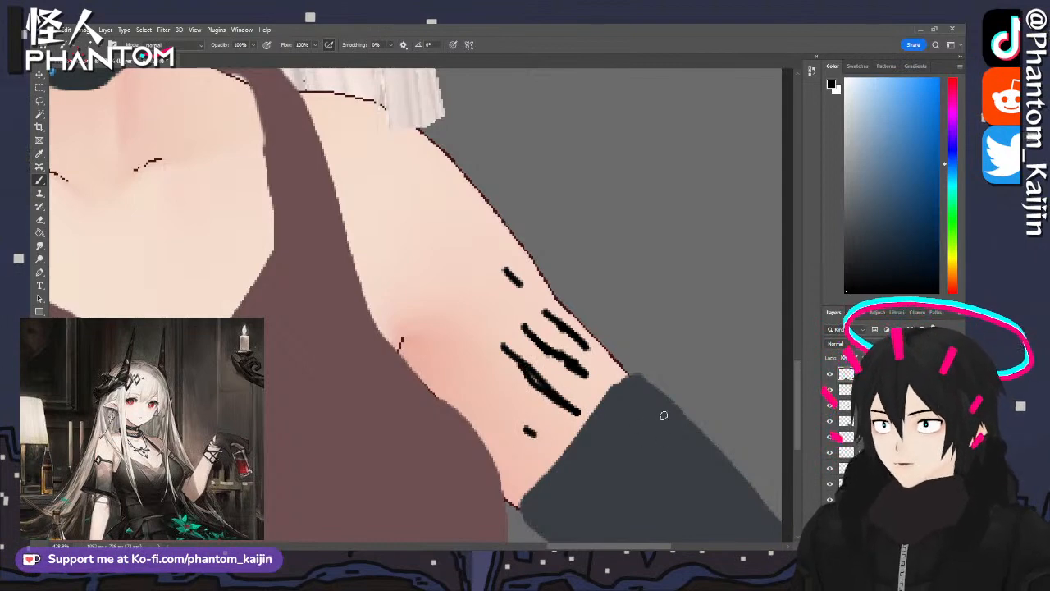
- Show the reference artwork again and sample a near-white colour from the highlights on its horn
alt+scroll(664, 415, down, 8)
scroll(570, 480, down, 1)
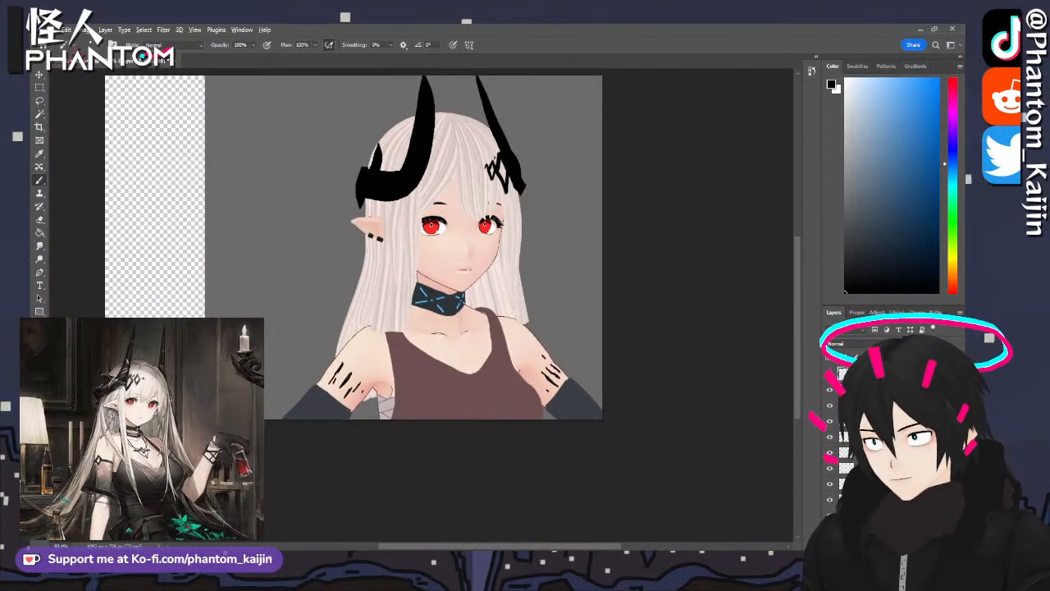
click(830, 374)
scroll(680, 359, up, 2)
scroll(680, 361, down, 1)
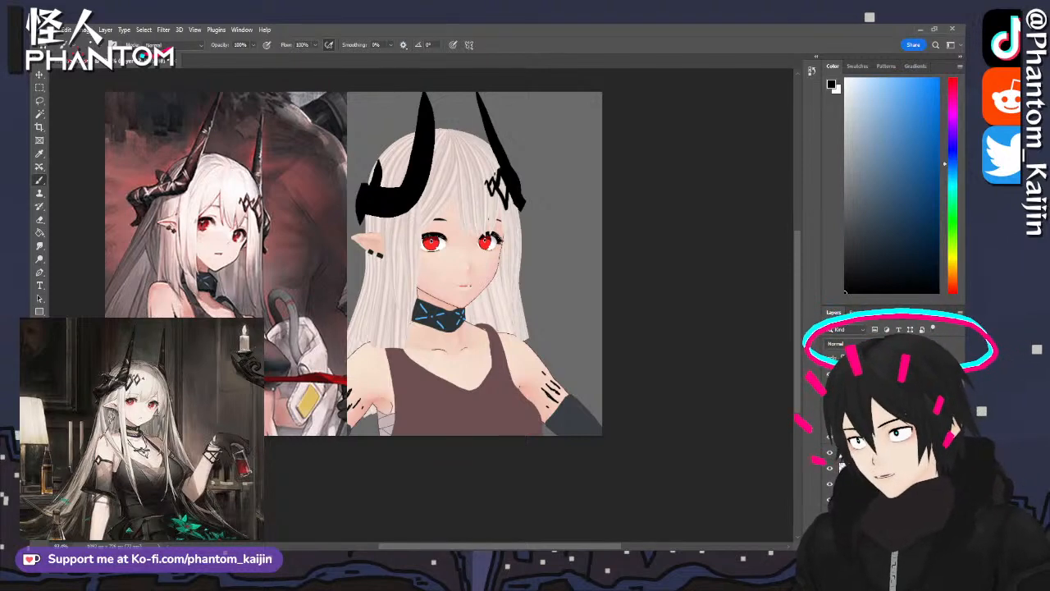
mouse_move(164, 182)
ctrl+mouse_down()
mouse_move(195, 181)
mouse_move(156, 182)
ctrl+mouse_up()
alt+click(187, 182)
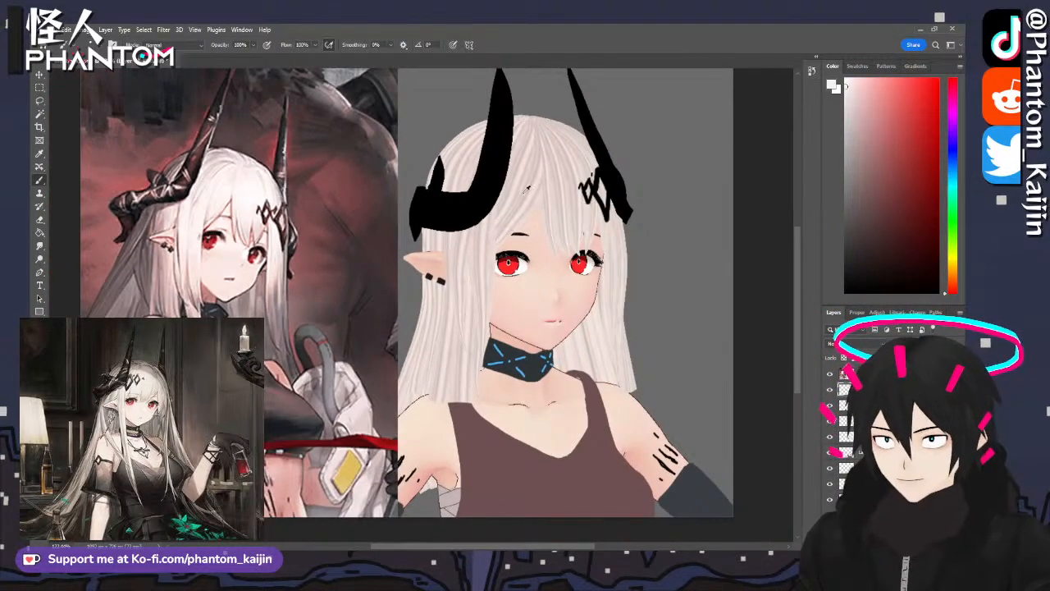
- Brush thin paired white lines and a connecting diagonal across the upright part and bend of the character's large right horn
mouse_move(530, 192)
mouse_down()
mouse_move(531, 213)
mouse_move(548, 197)
mouse_up()
scroll(121, 138, up, 1)
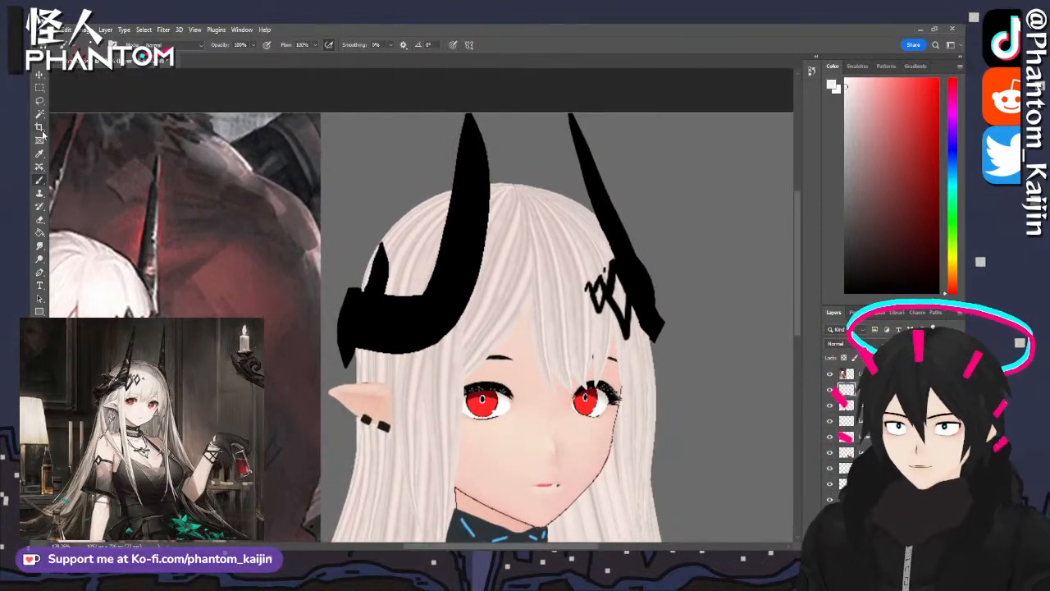
alt+scroll(425, 197, down, 1)
alt+scroll(451, 182, up, 2)
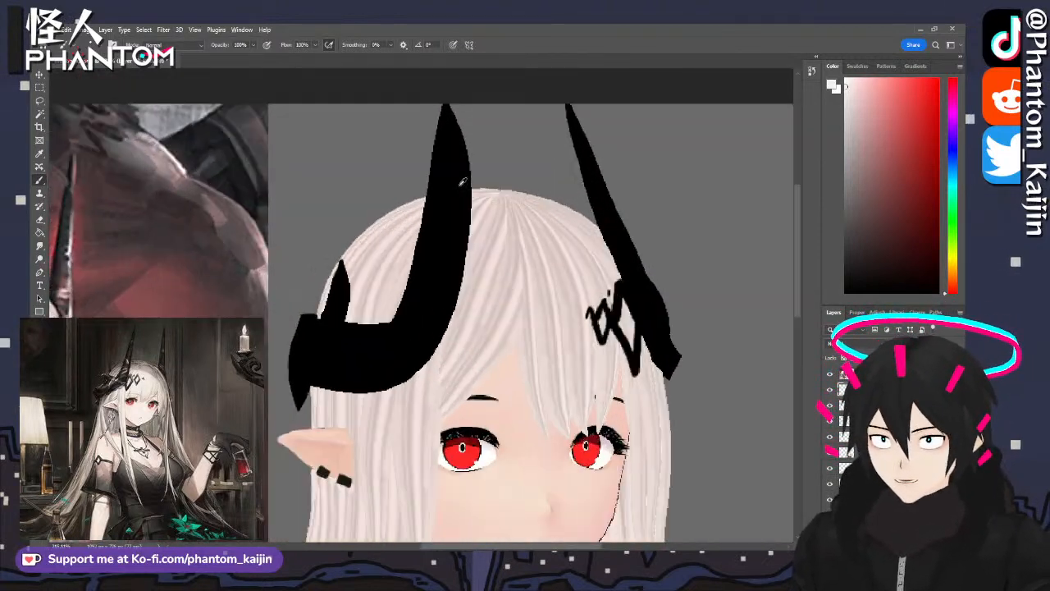
drag(412, 212, 447, 219)
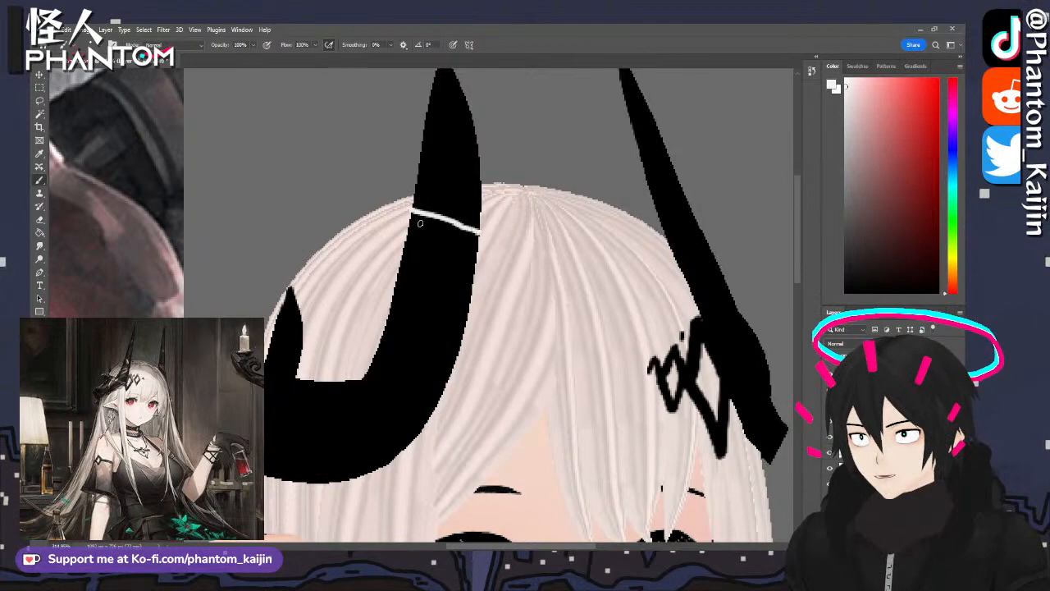
mouse_move(411, 215)
mouse_down()
mouse_move(494, 259)
mouse_move(423, 317)
mouse_up()
alt+scroll(516, 247, down, 4)
alt+scroll(515, 245, up, 3)
alt+scroll(443, 316, down, 4)
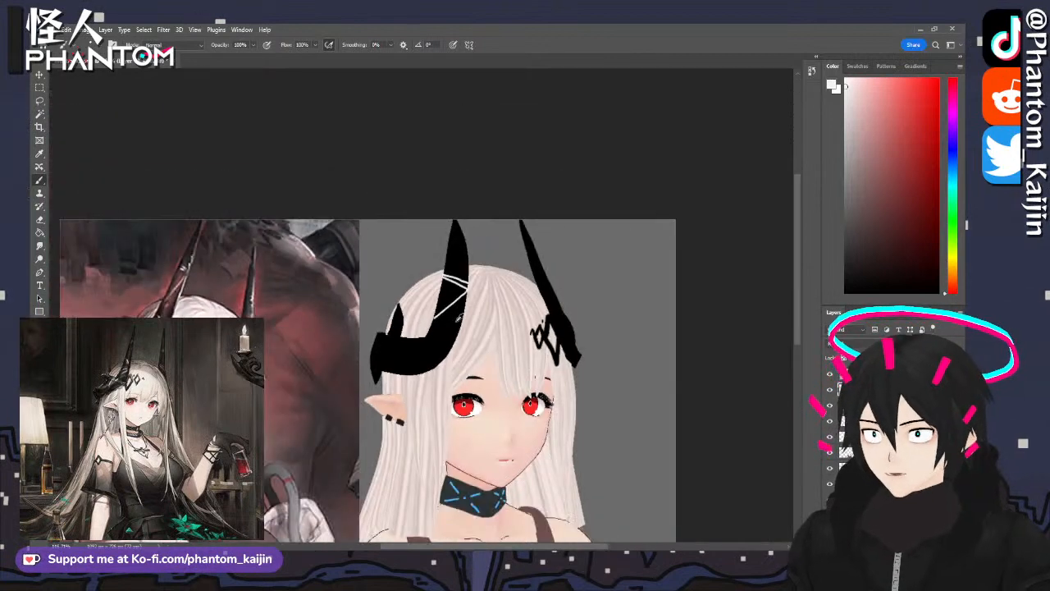
alt+scroll(444, 330, up, 4)
drag(415, 305, 451, 378)
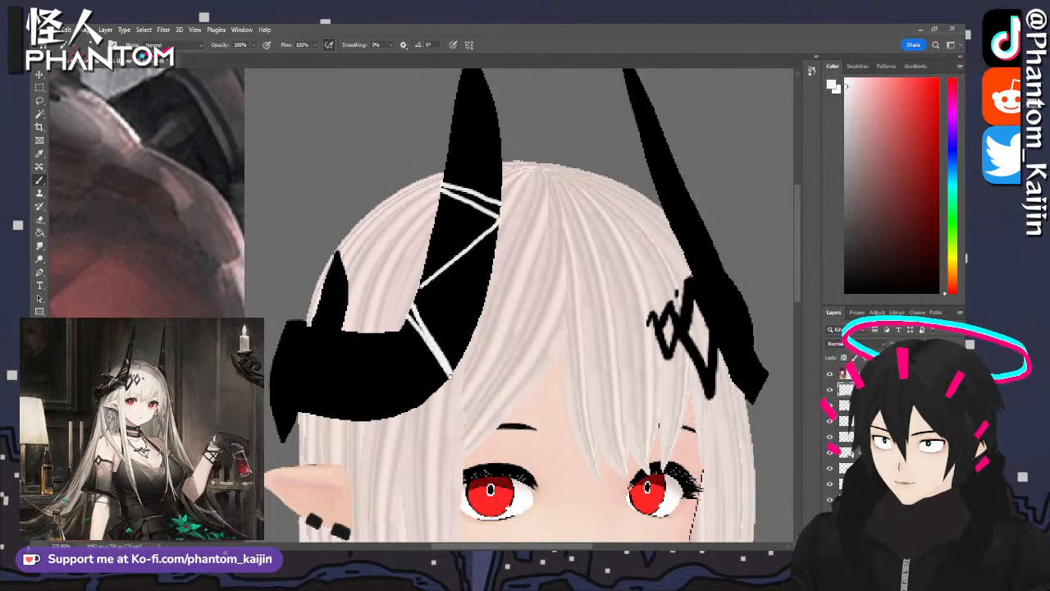
- Add crossing white facet lines along the curved lower section of the right horn
alt+scroll(475, 363, down, 4)
alt+scroll(463, 367, up, 2)
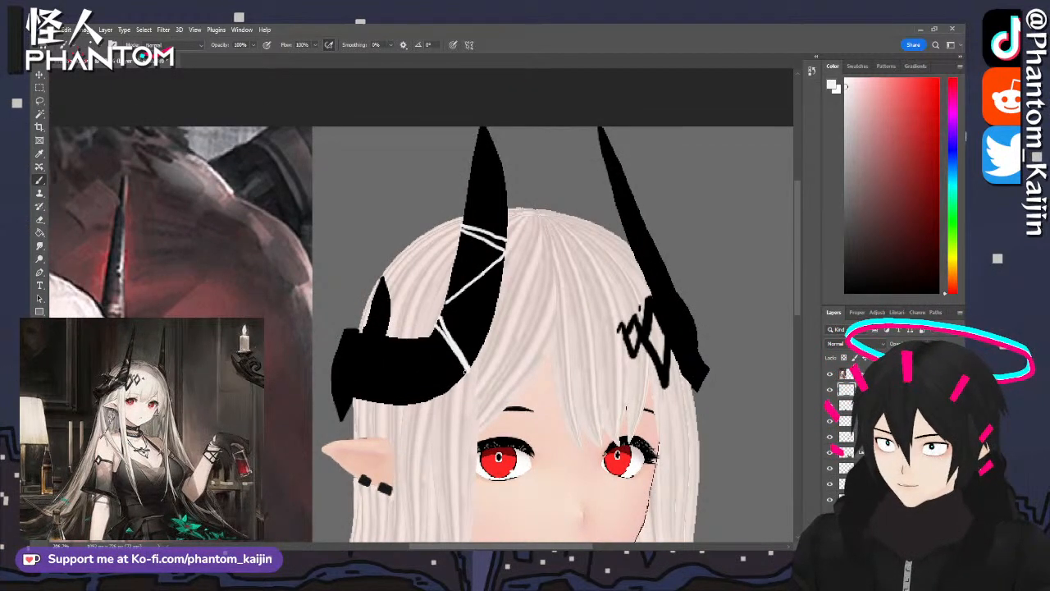
drag(428, 365, 467, 372)
drag(418, 339, 423, 396)
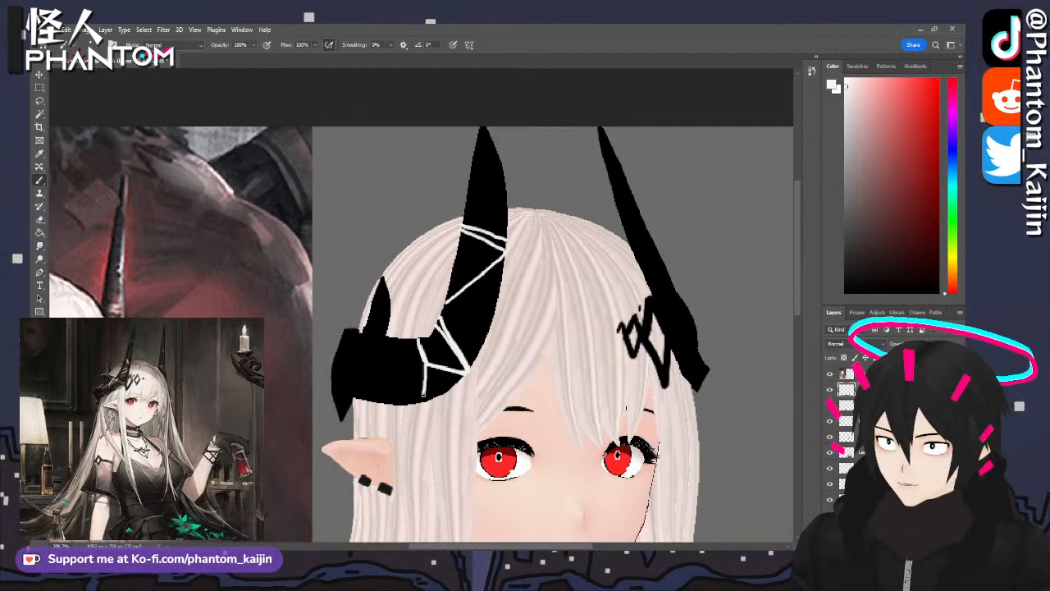
alt+scroll(424, 395, down, 2)
alt+scroll(425, 392, up, 4)
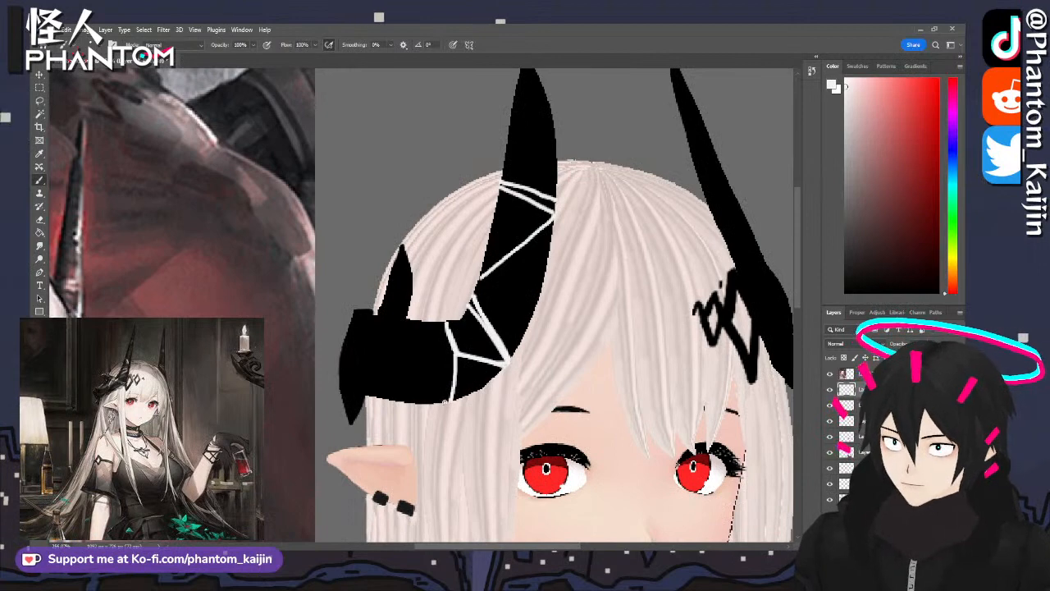
alt+scroll(446, 356, down, 2)
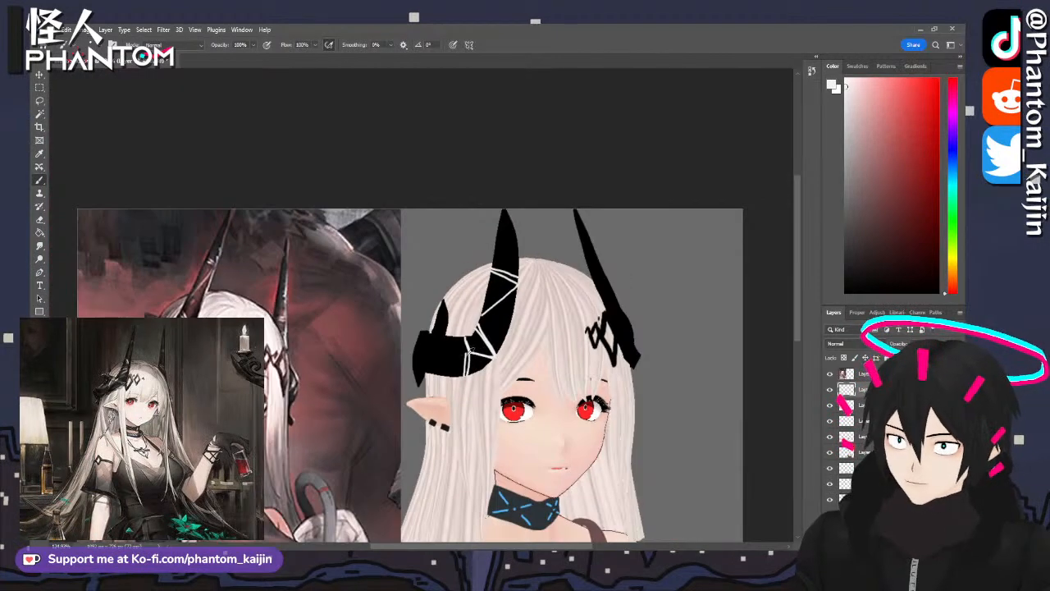
alt+scroll(446, 356, up, 2)
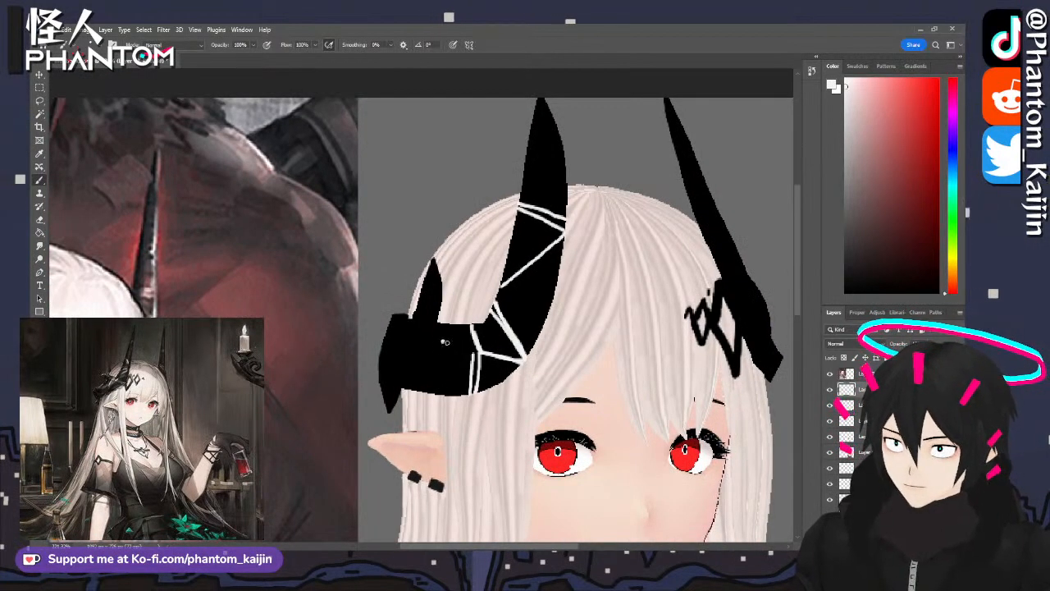
mouse_move(443, 341)
mouse_down()
mouse_move(465, 396)
mouse_move(423, 366)
mouse_move(438, 336)
mouse_move(465, 346)
mouse_up()
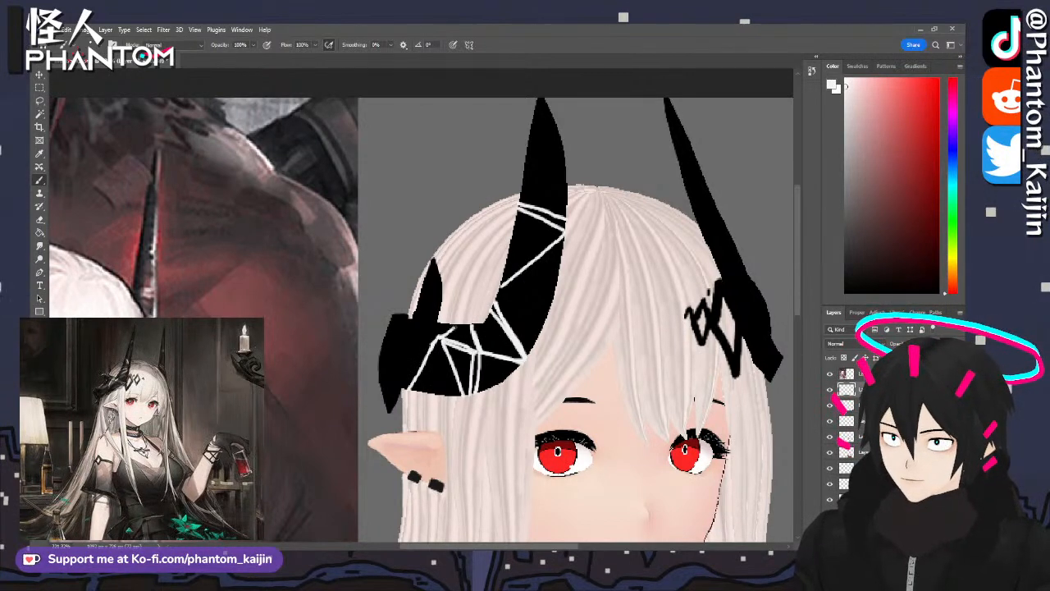
- Extend the white facet lines over the rear end of the right horn, above the pointed ear
alt+scroll(425, 335, down, 3)
alt+scroll(425, 335, up, 5)
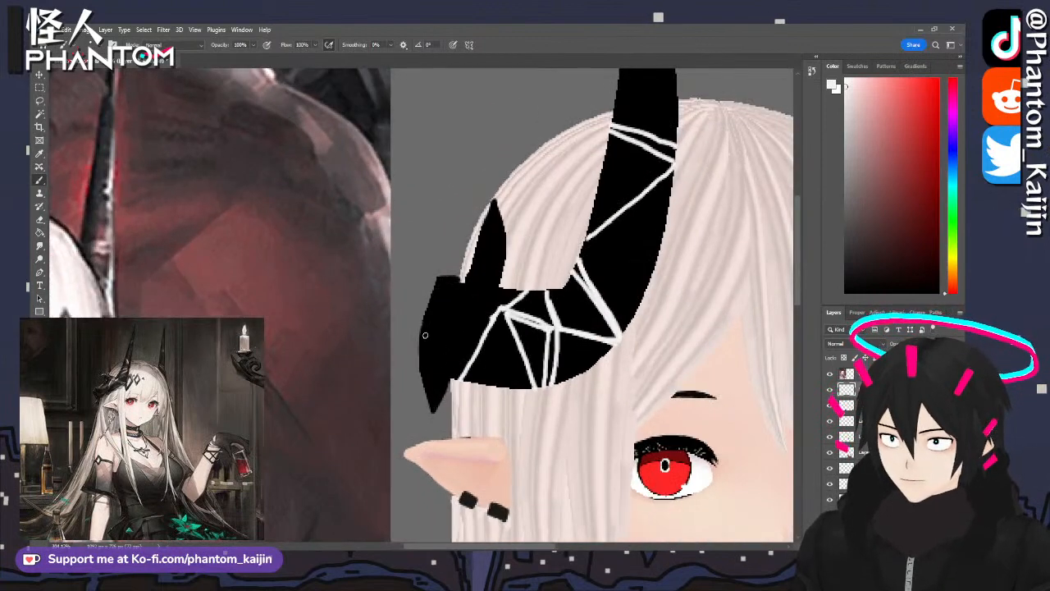
mouse_move(427, 309)
mouse_down()
mouse_move(451, 359)
mouse_move(420, 379)
mouse_up()
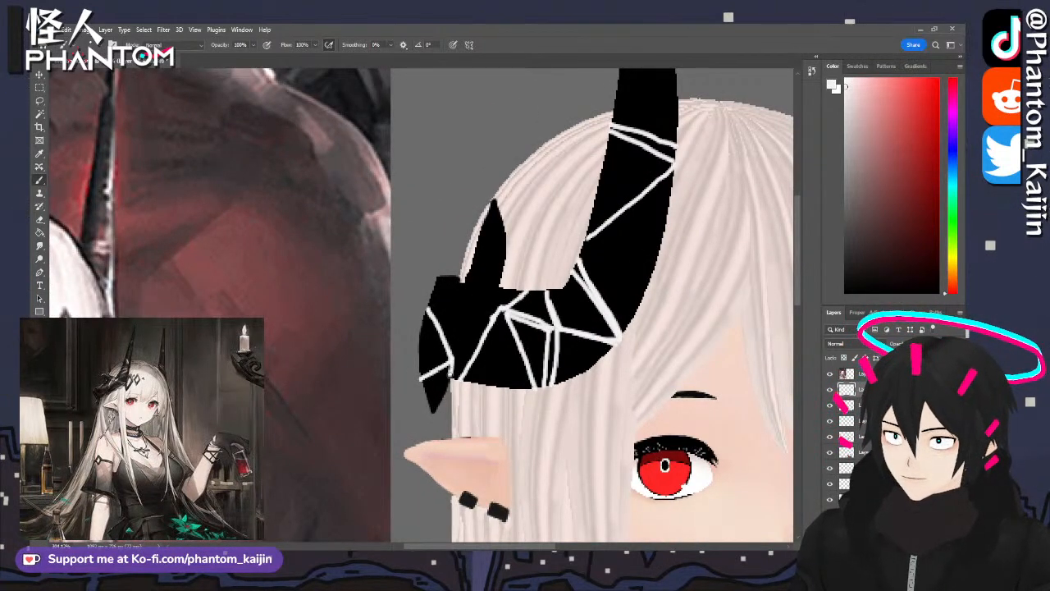
mouse_move(461, 282)
mouse_down()
mouse_move(456, 346)
mouse_move(474, 329)
mouse_up()
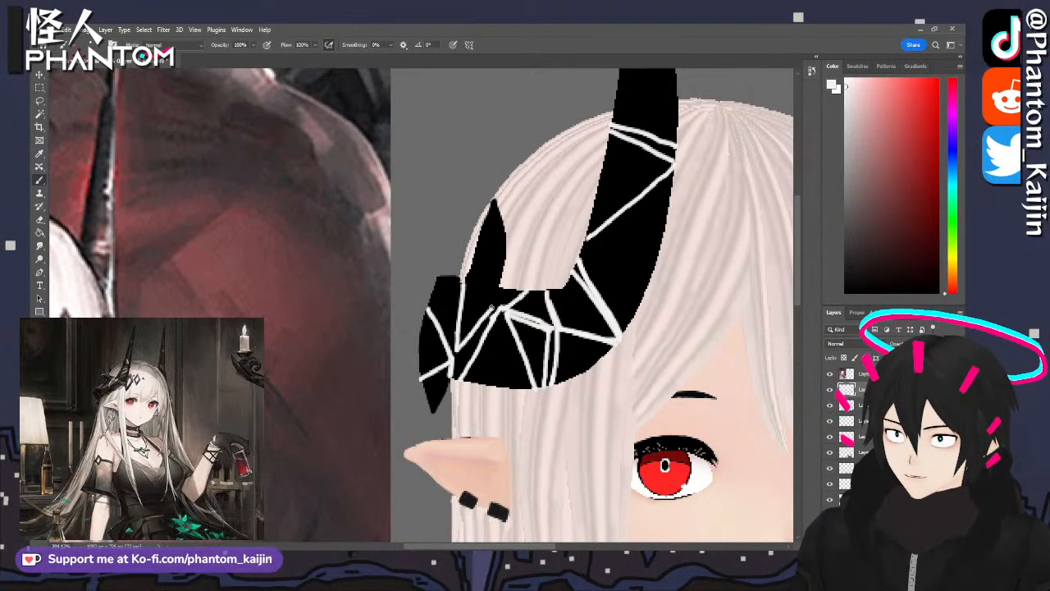
alt+scroll(493, 307, down, 8)
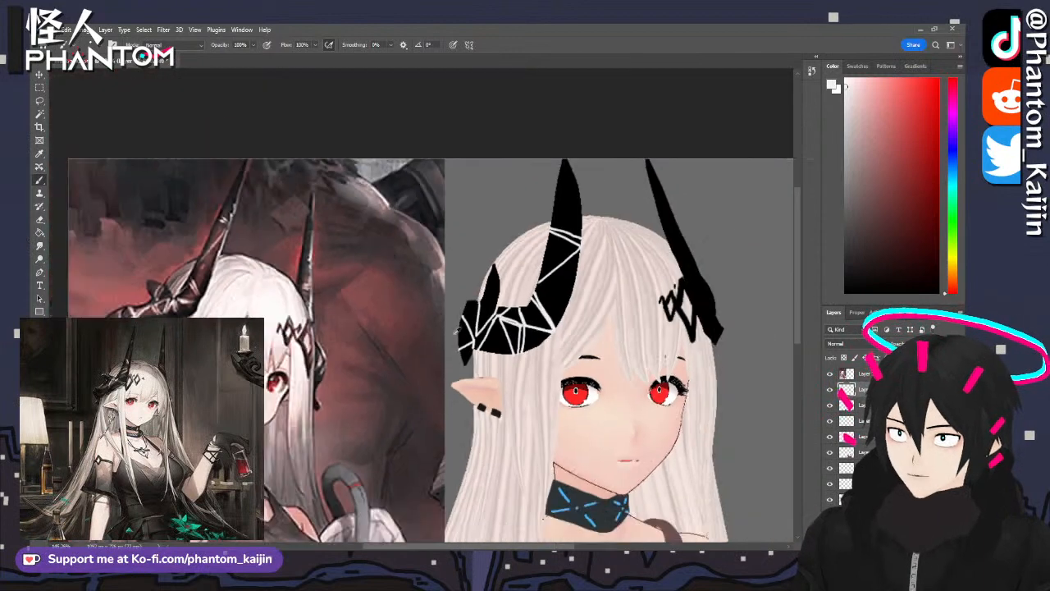
- Brush two short white bands across the left horn and a small white mark near its lower outer edge
alt+scroll(532, 323, up, 6)
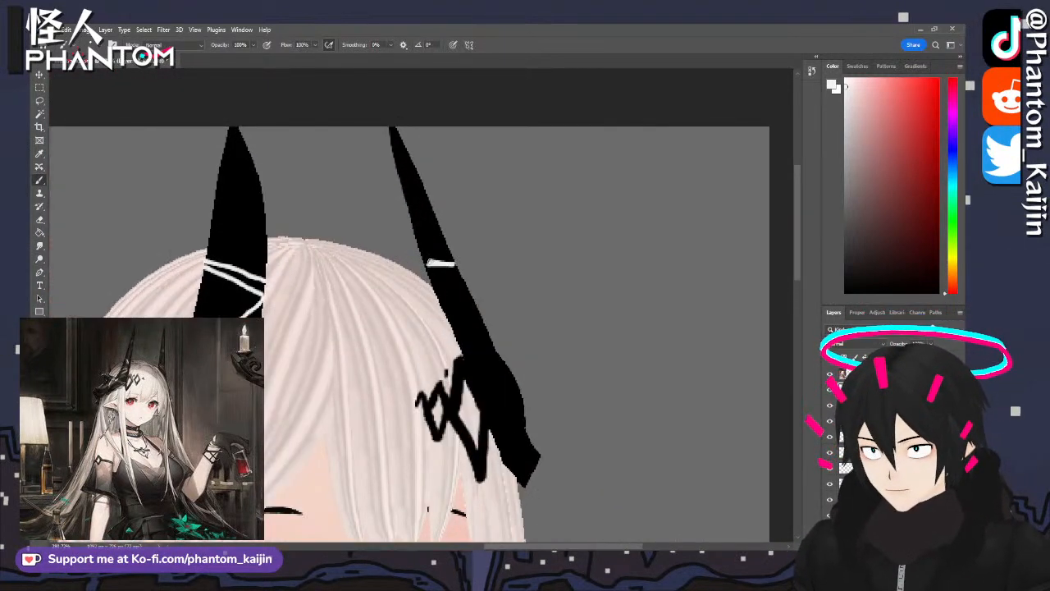
drag(429, 272, 458, 272)
alt+scroll(459, 273, down, 4)
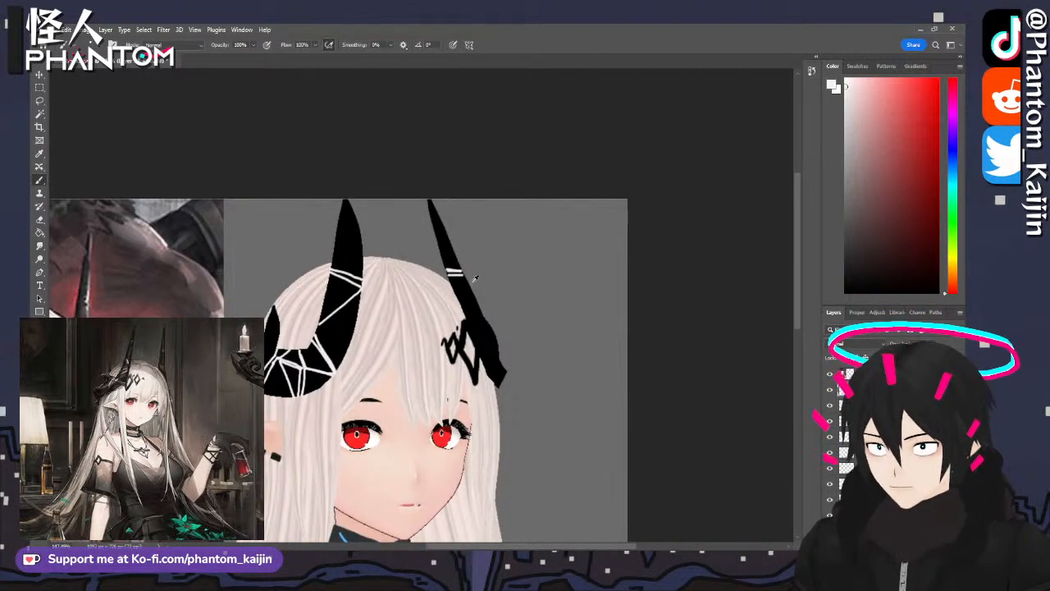
alt+scroll(470, 275, up, 2)
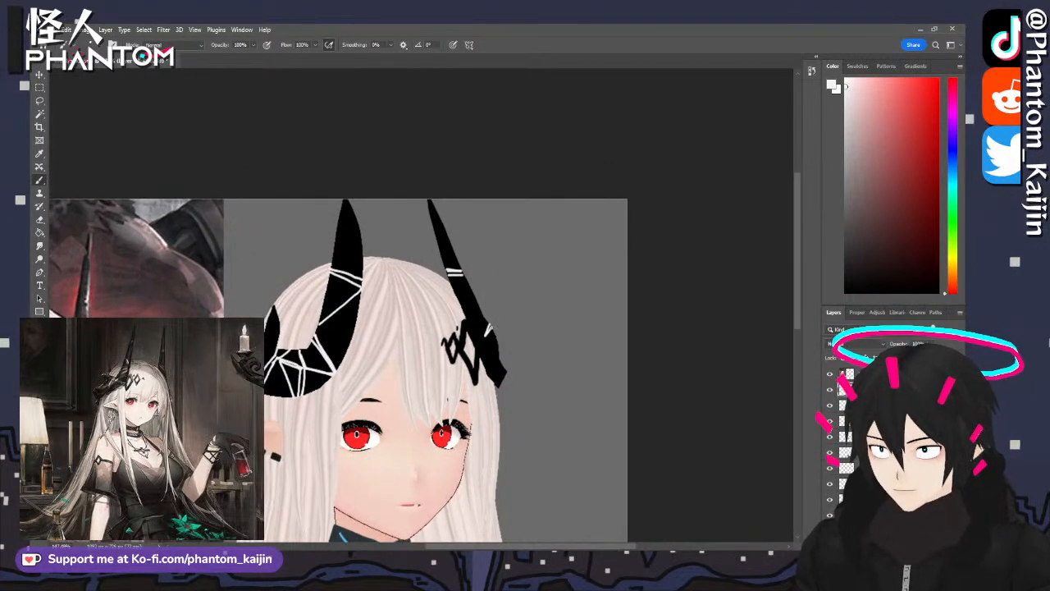
- Sample the hair colour and paint hair over the left horn's inner edge, separating it from the diamond ornament
alt+scroll(472, 393, up, 5)
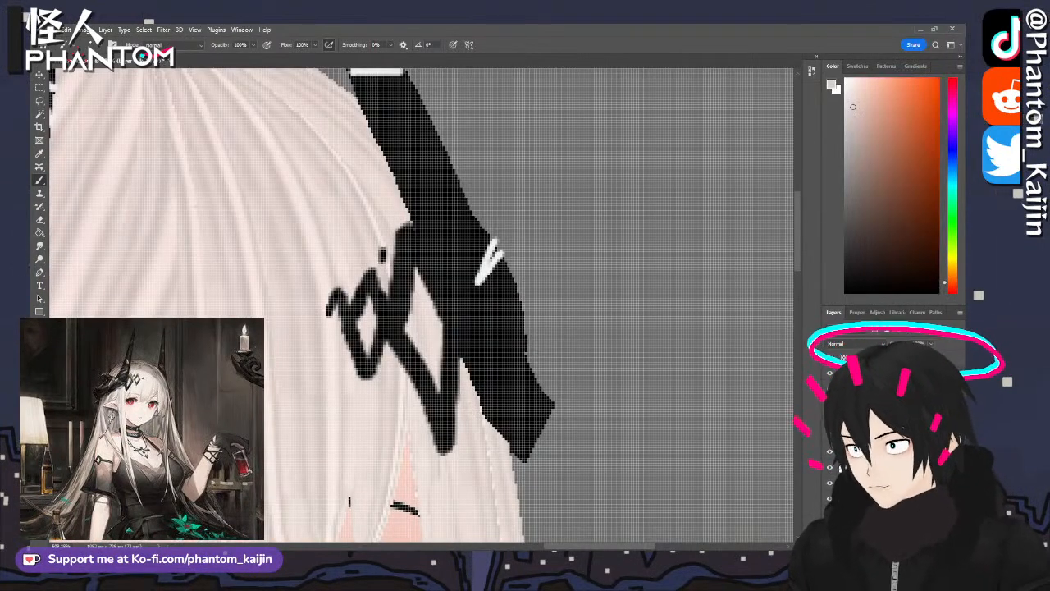
mouse_move(524, 453)
mouse_down()
mouse_move(499, 439)
mouse_move(455, 294)
mouse_move(375, 135)
mouse_move(458, 276)
mouse_move(516, 462)
mouse_move(445, 264)
mouse_move(405, 192)
mouse_move(487, 421)
mouse_up()
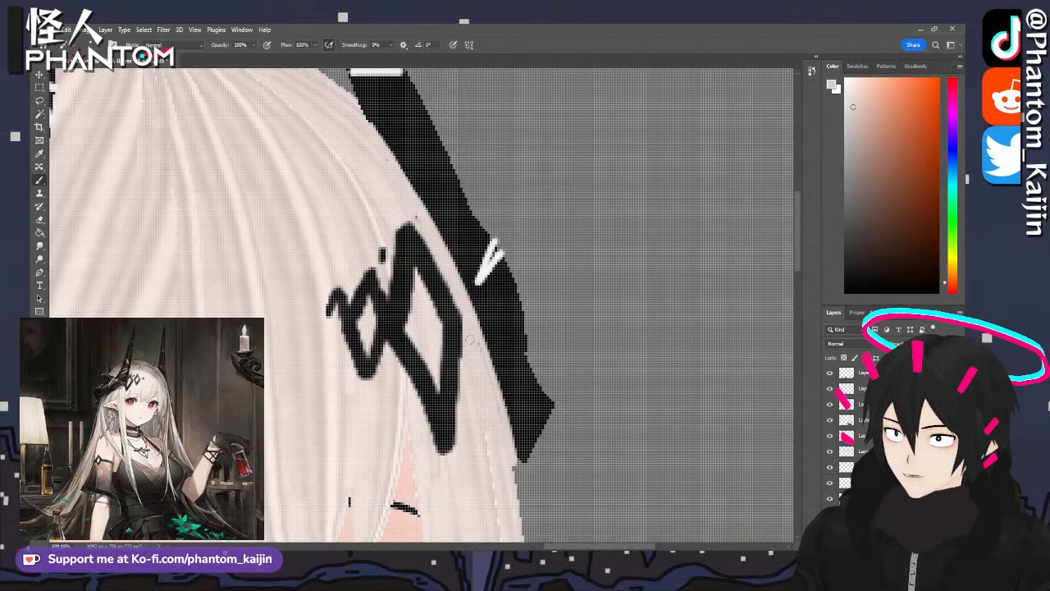
drag(469, 339, 499, 426)
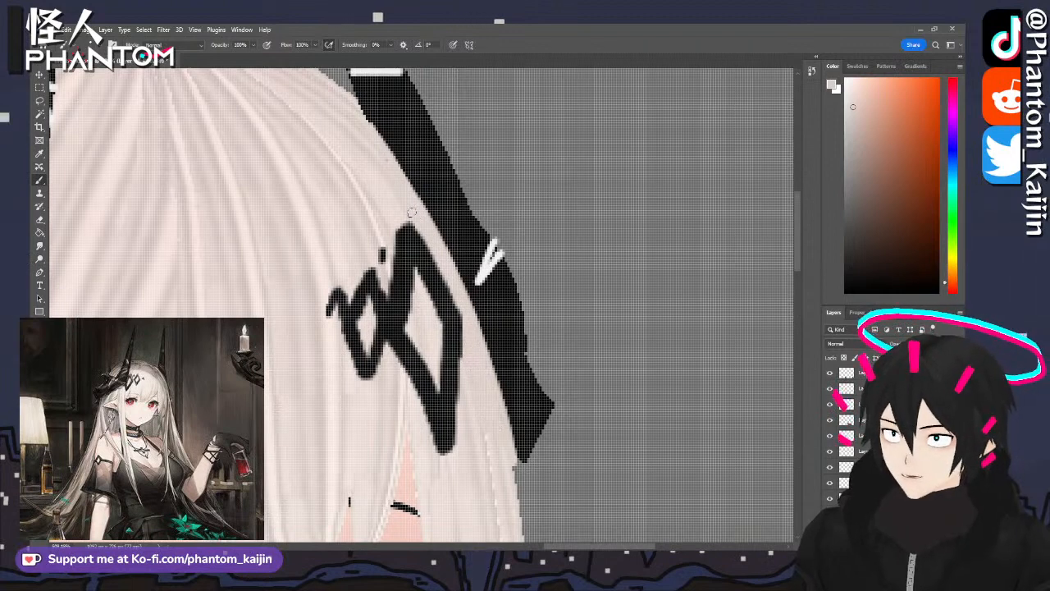
alt+scroll(538, 279, down, 4)
scroll(539, 381, down, 1)
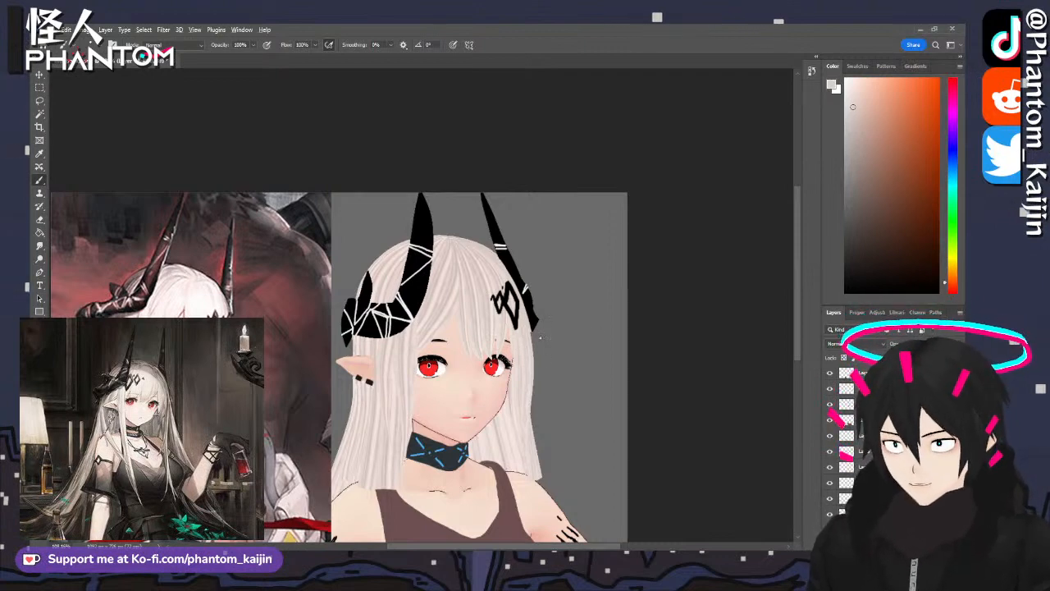
- Move the black diamond hair ornament slightly closer to the left horn
scroll(667, 353, down, 1)
alt+scroll(535, 250, up, 8)
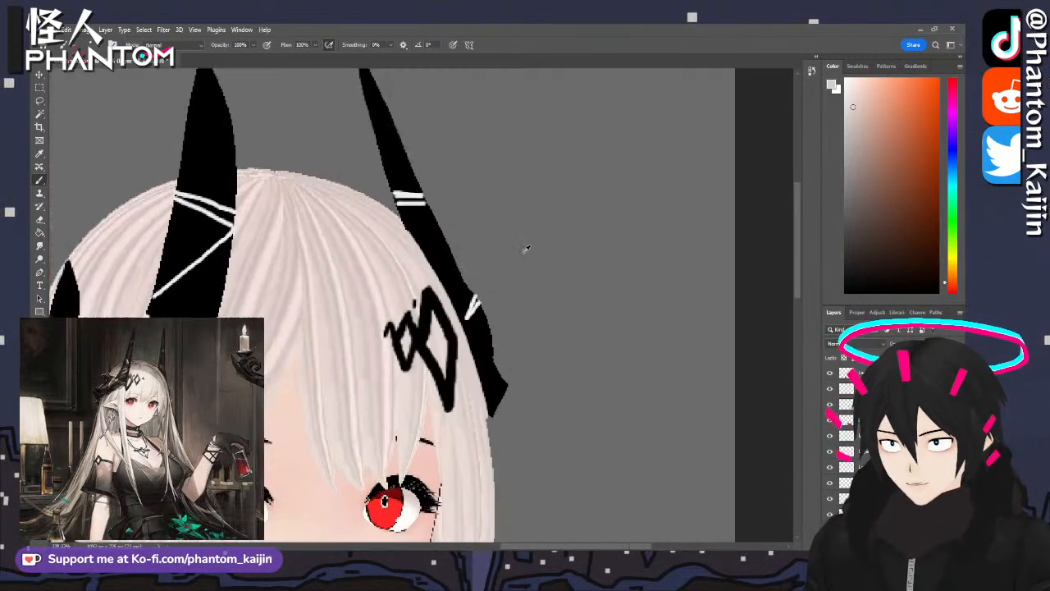
click(40, 74)
drag(404, 308, 412, 319)
click(327, 216)
click(40, 180)
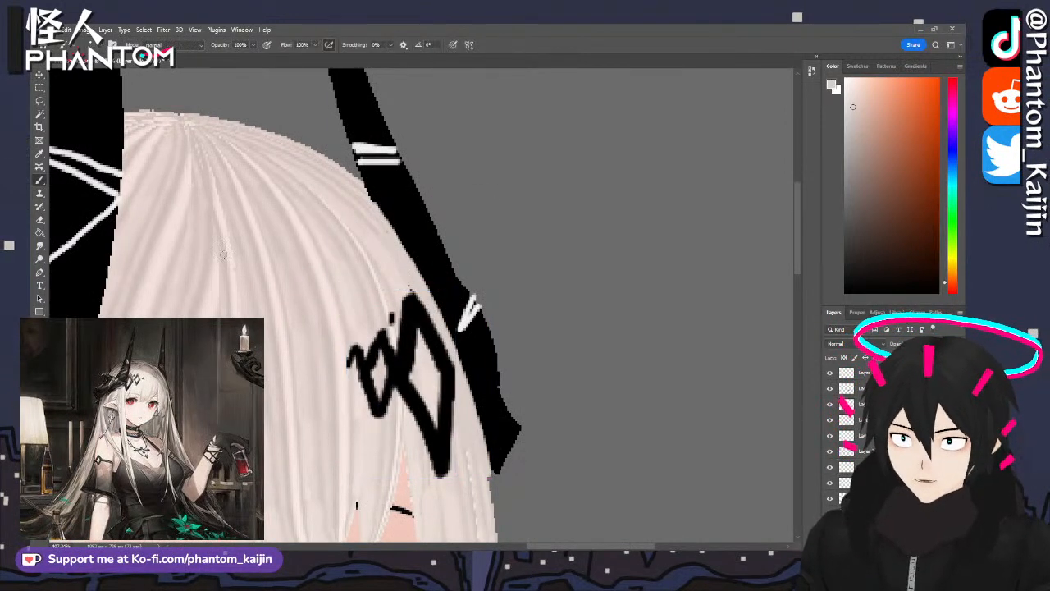
- Enlarge the black diamond hair ornament slightly beside the left horn and apply the transform
alt+scroll(502, 304, down, 4)
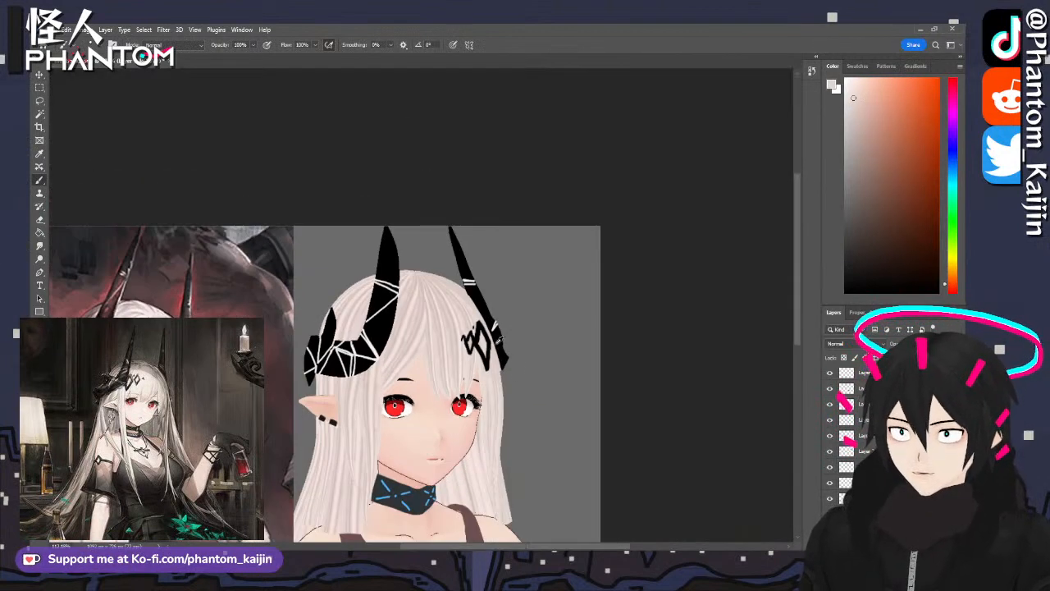
alt+scroll(505, 330, up, 3)
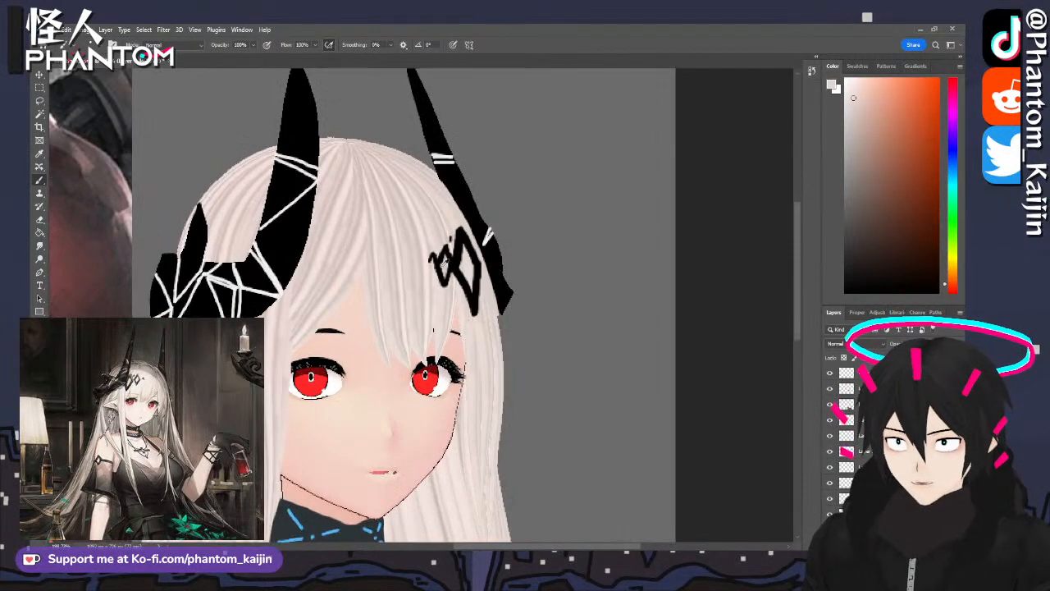
key(v)
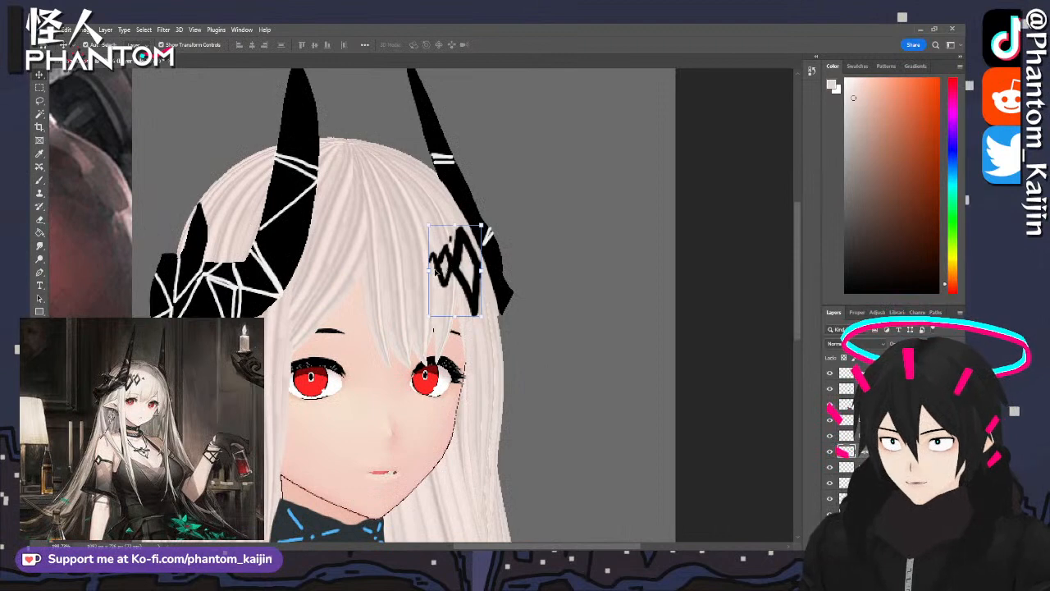
drag(429, 271, 459, 277)
key(Return)
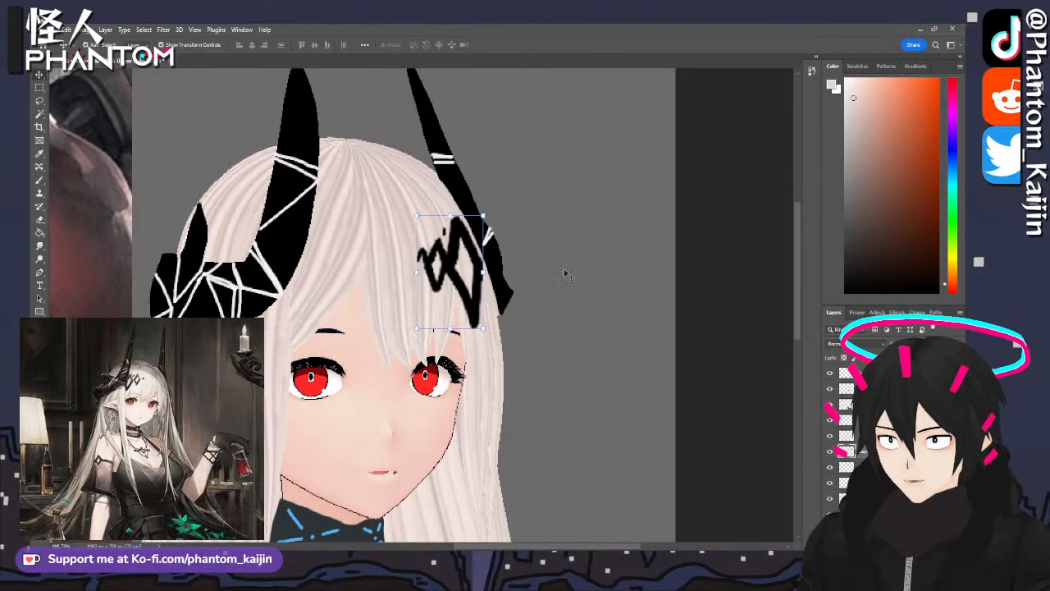
click(566, 272)
alt+scroll(592, 273, down, 4)
scroll(610, 317, down, 2)
click(686, 315)
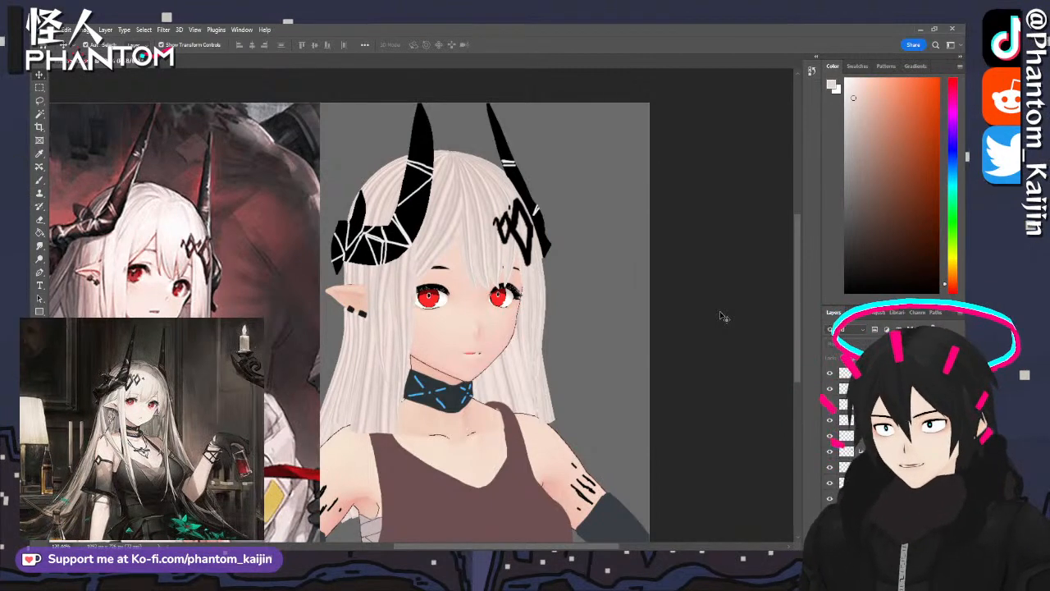
- Select the sleeve layer and erase the dark blue-grey sleeve from the character's left arm
scroll(711, 319, down, 3)
click(620, 432)
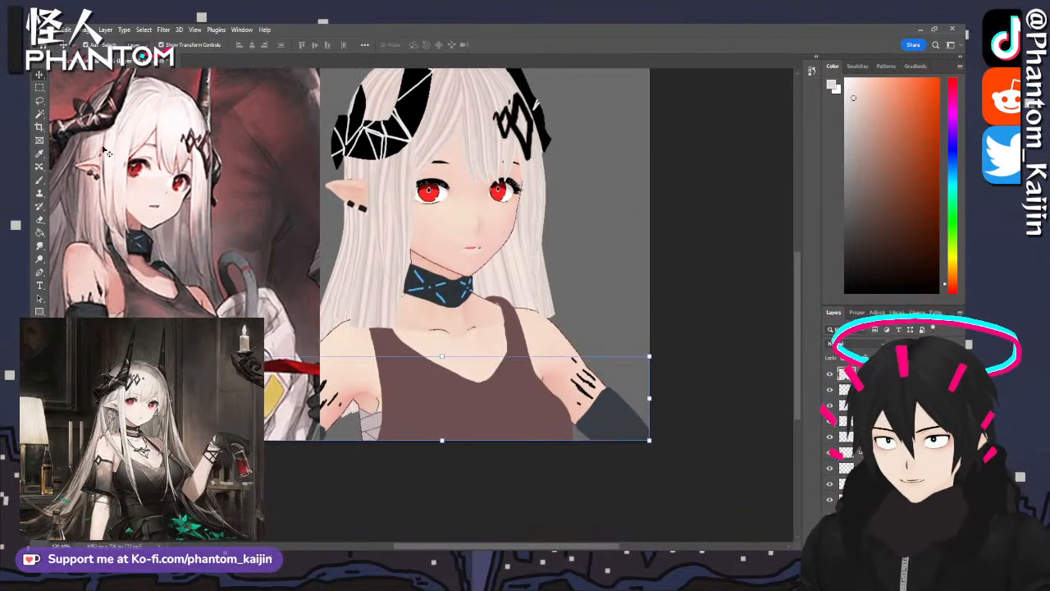
click(39, 220)
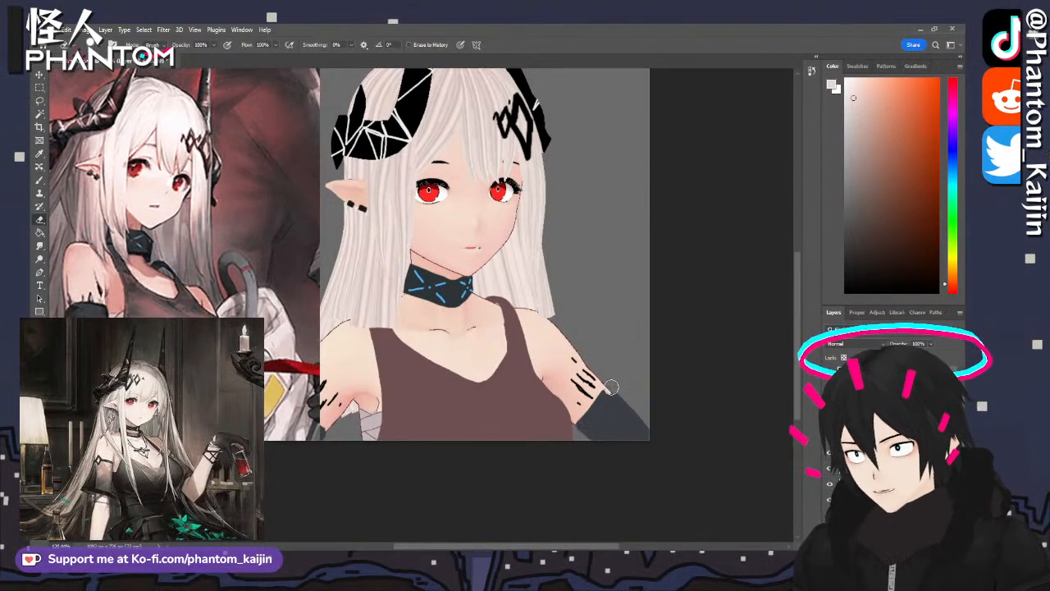
mouse_move(612, 387)
mouse_down()
mouse_move(581, 434)
mouse_move(611, 444)
mouse_move(626, 402)
mouse_move(604, 443)
mouse_move(650, 435)
mouse_up()
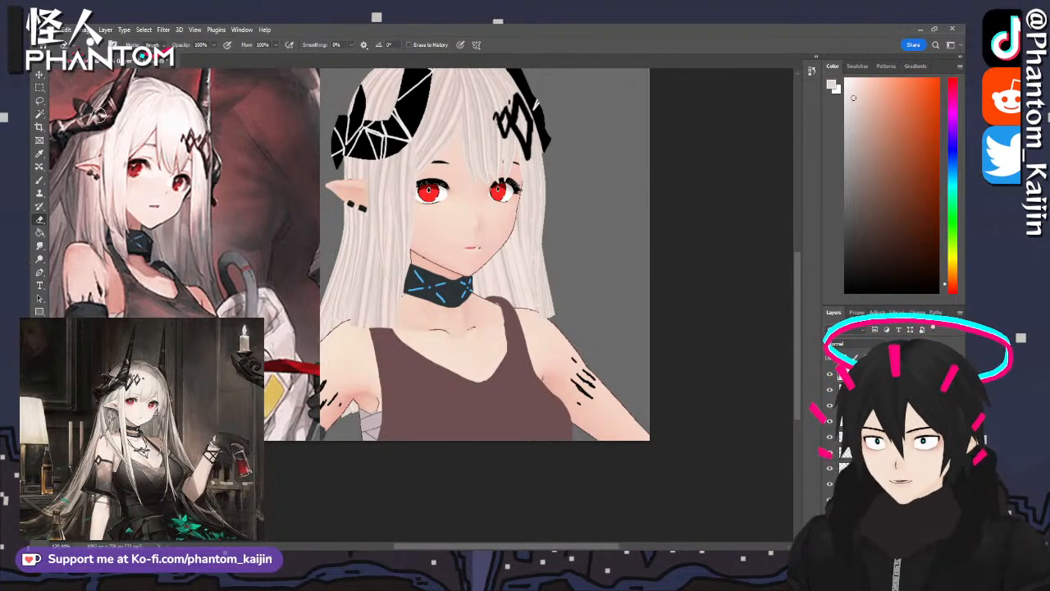
- Review the whole edited character beside the reference artwork with nothing selected
click(39, 74)
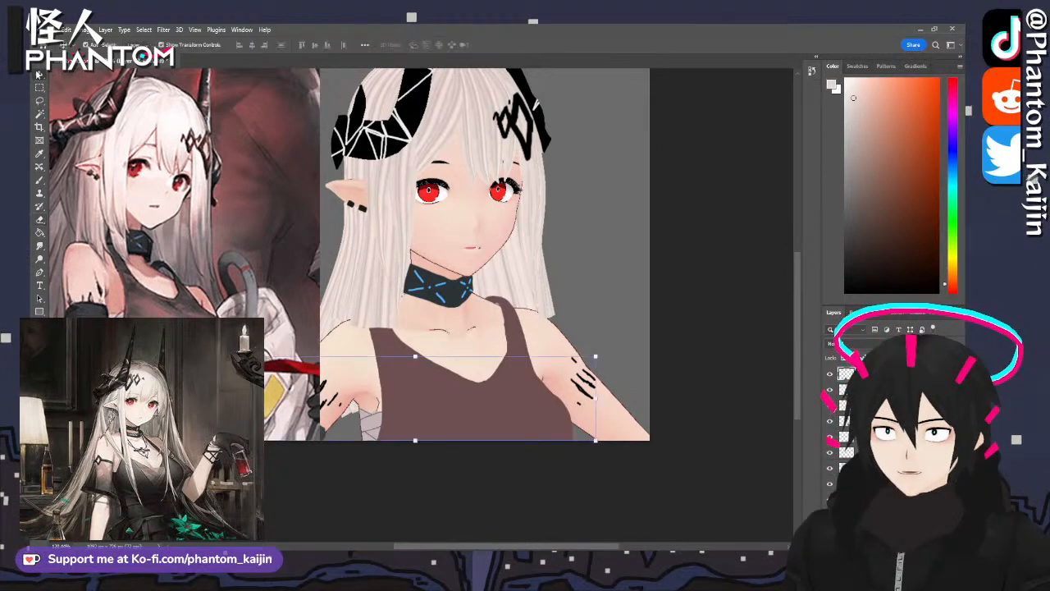
click(505, 475)
alt+scroll(656, 331, down, 5)
alt+scroll(383, 316, up, 3)
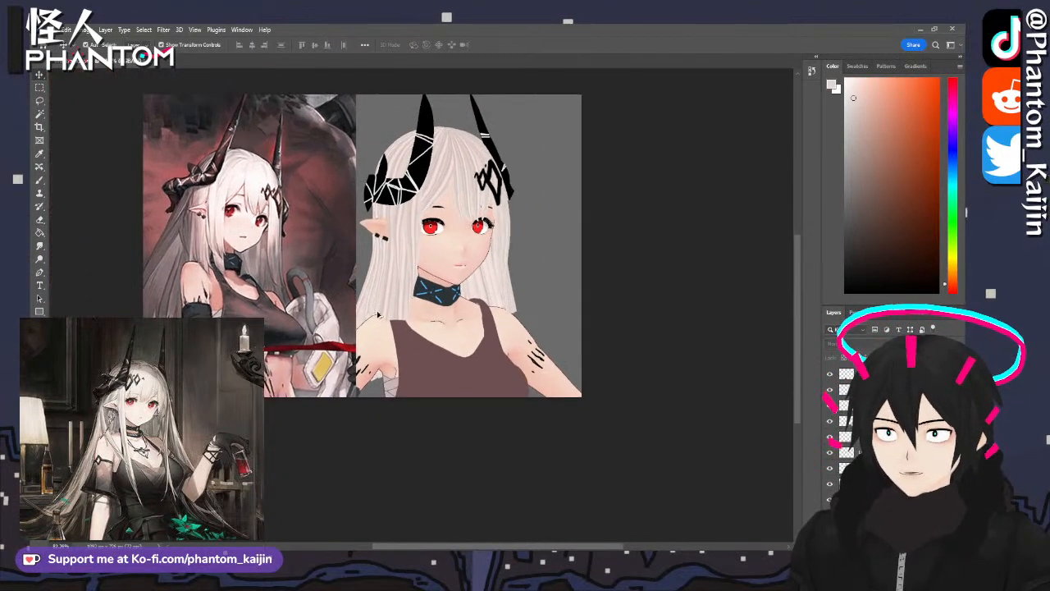
alt+scroll(388, 314, up, 2)
alt+scroll(427, 337, down, 1)
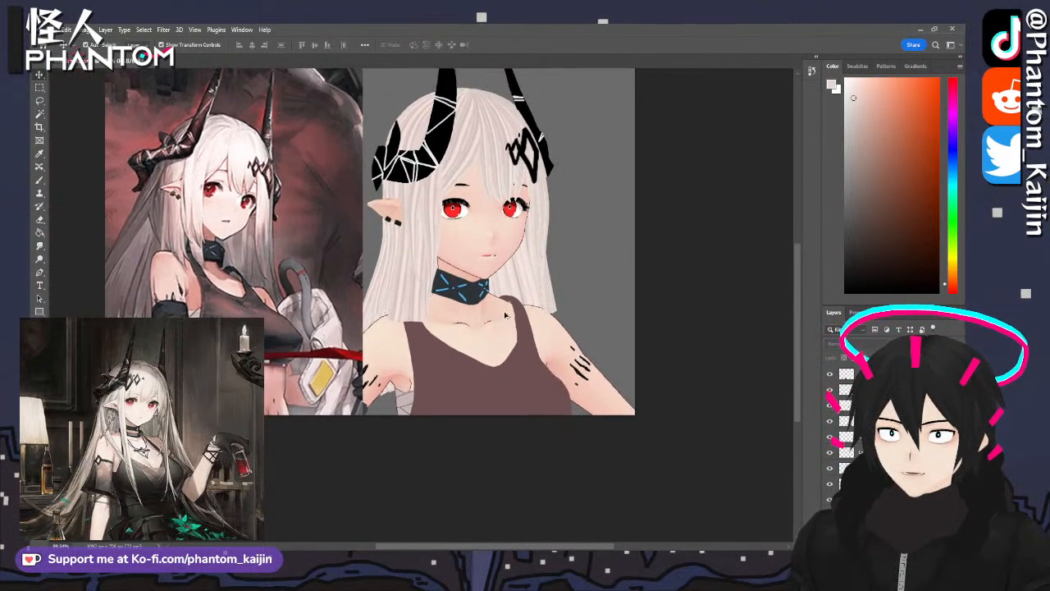
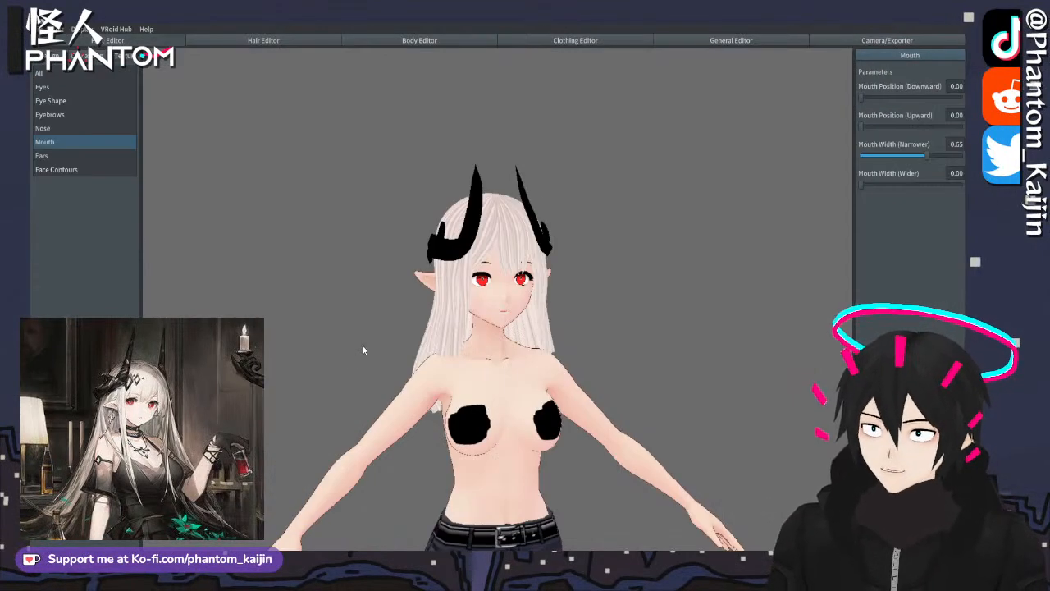
- In VRoid Studio, set the body's Shoulder Broadness (Larger) to 0.00 and the other Shoulder Broadness parameter to 0.17
scroll(564, 329, up, 3)
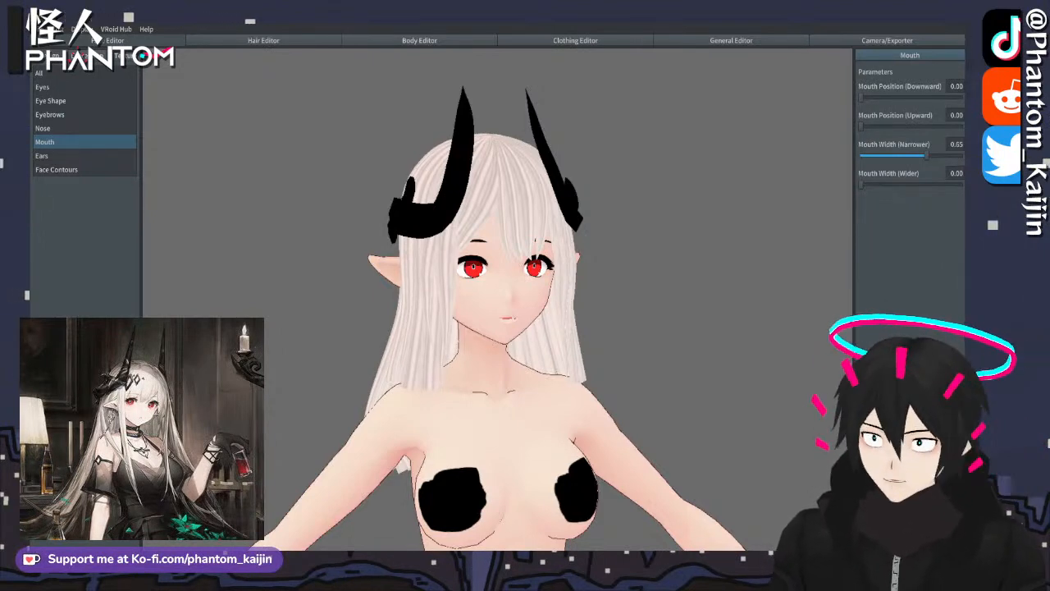
right_drag(742, 229, 680, 229)
click(420, 41)
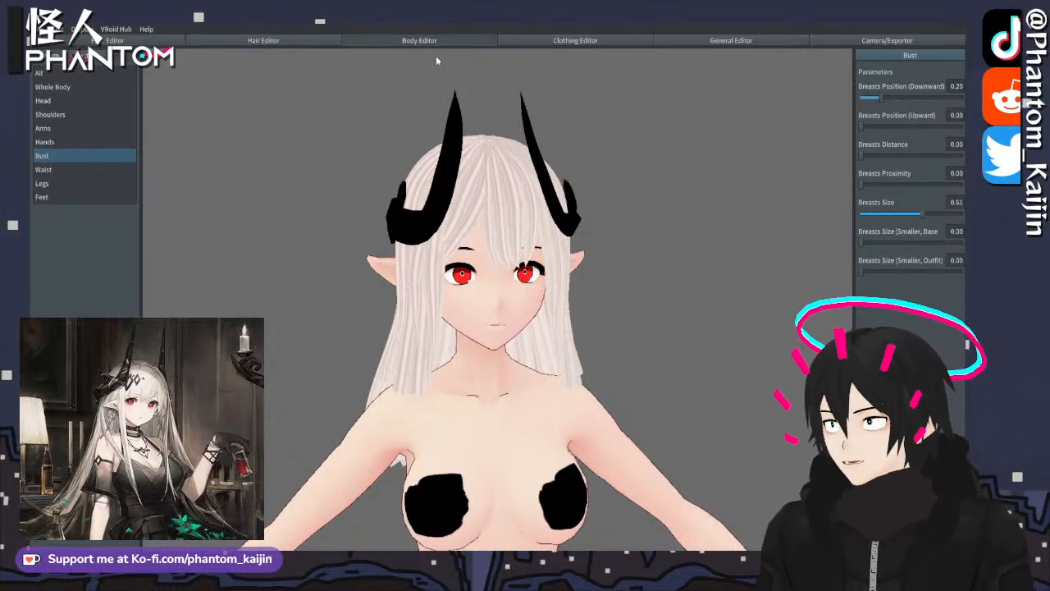
click(77, 113)
drag(884, 103, 857, 100)
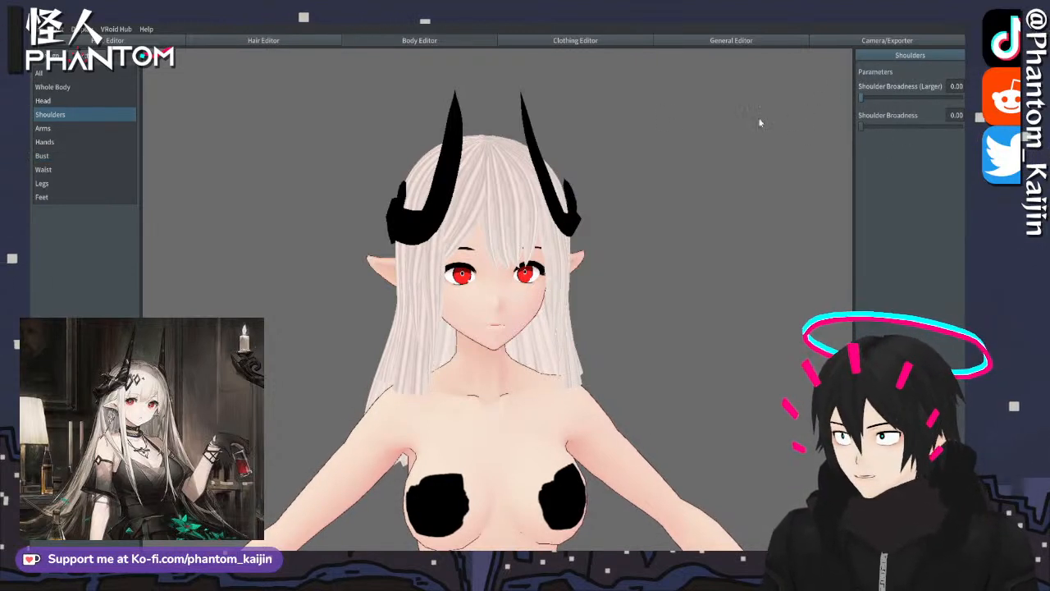
drag(861, 126, 877, 129)
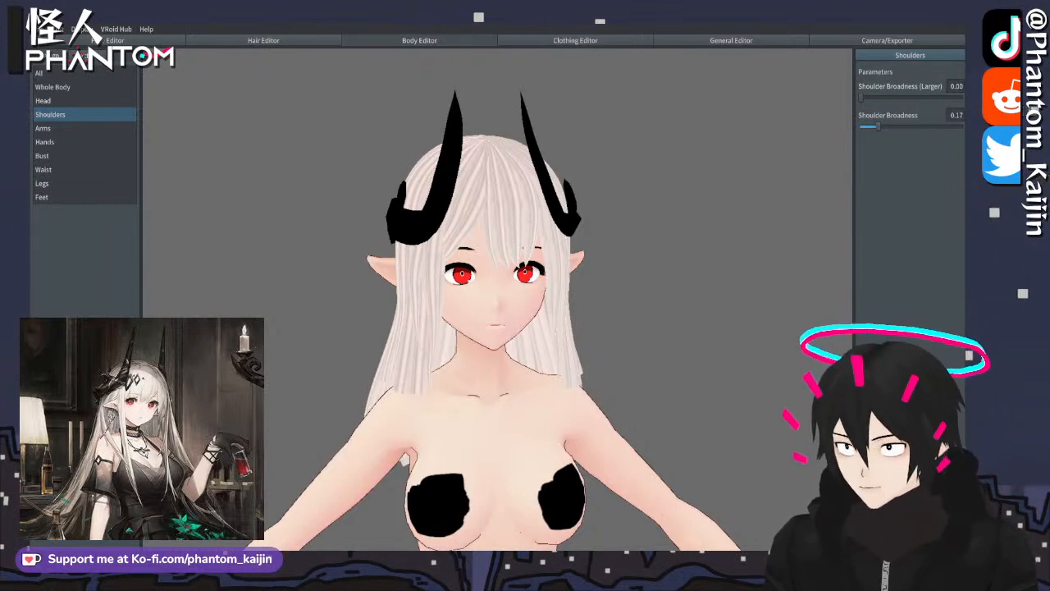
- Widen the character's eyes by setting the face's Eye Width (Larger) to 0.29
scroll(496, 182, up, 5)
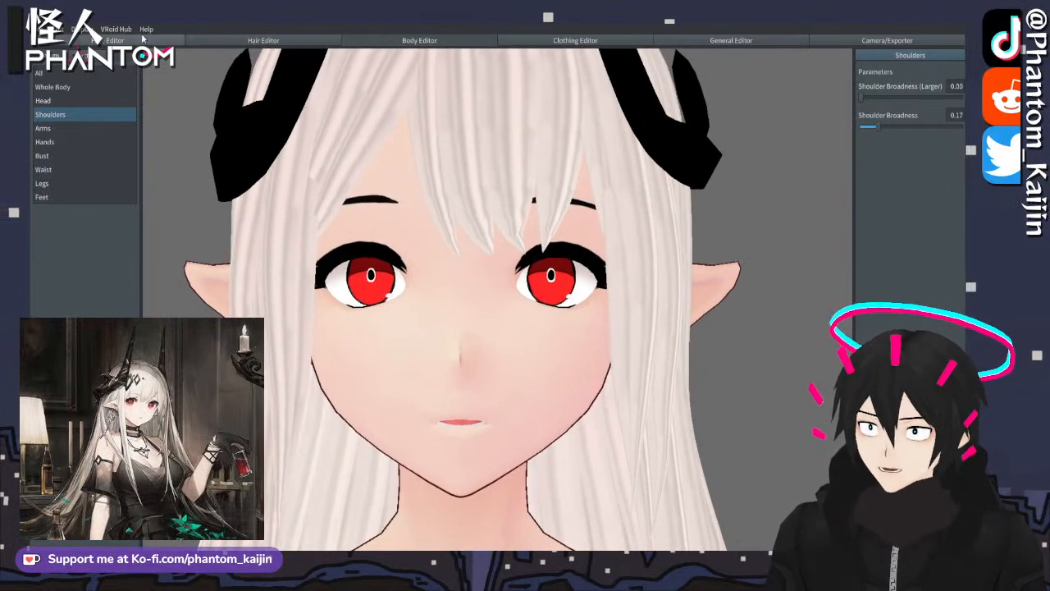
click(115, 40)
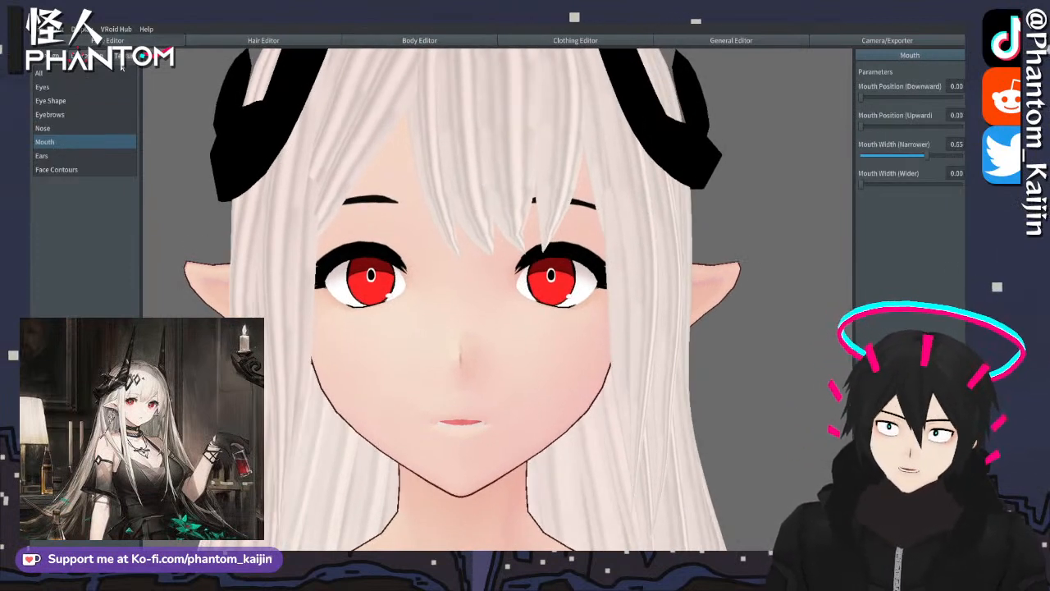
click(58, 86)
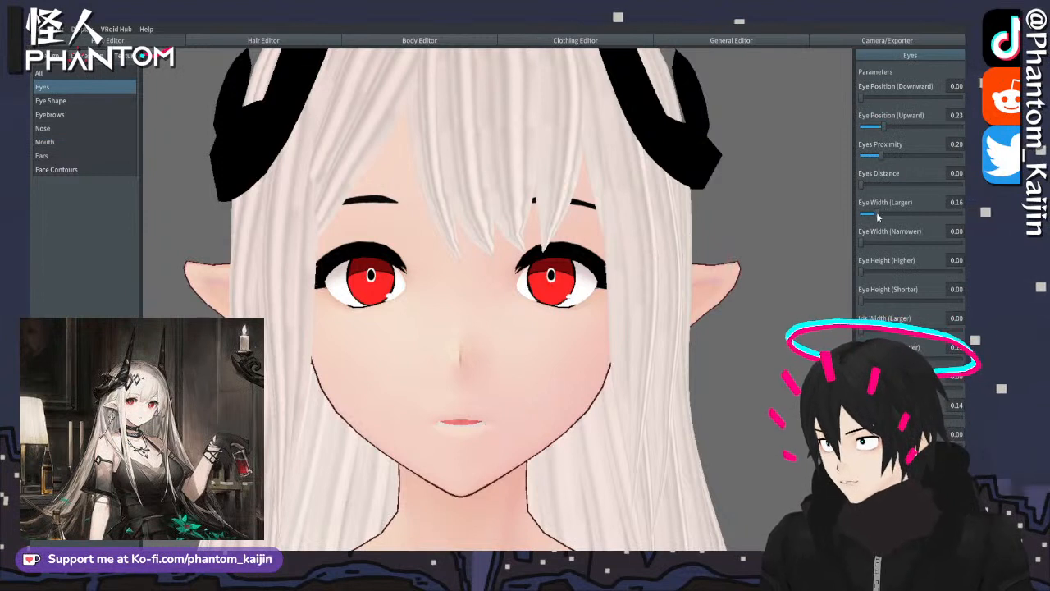
drag(876, 214, 891, 214)
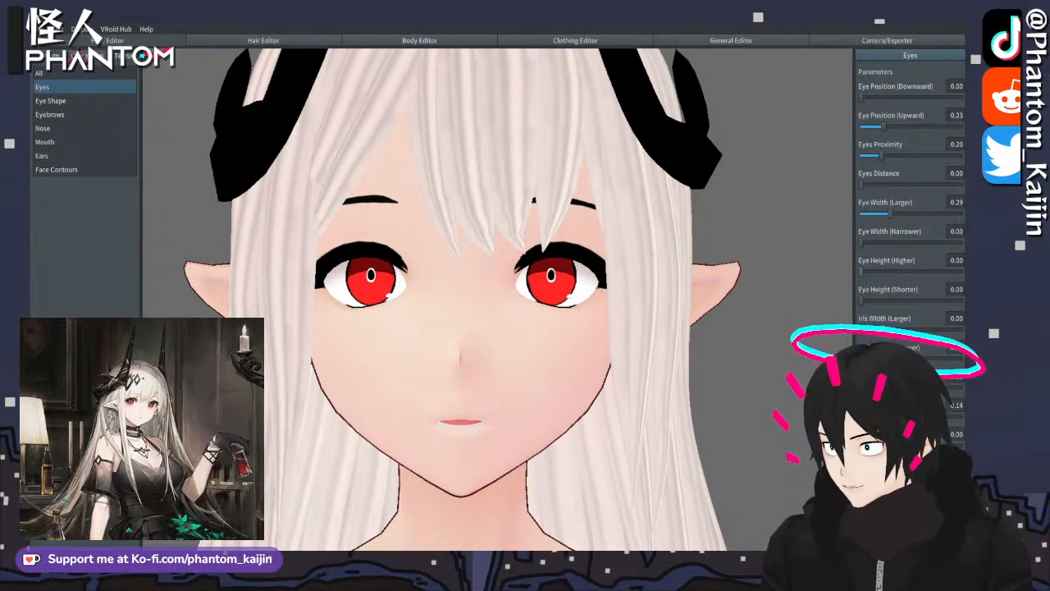
- Set the eye shape's Inner Eye Slant to 0.00 downward and 0.29 upward, and Upper Eyelid Height (Lower) to 0.50
click(86, 103)
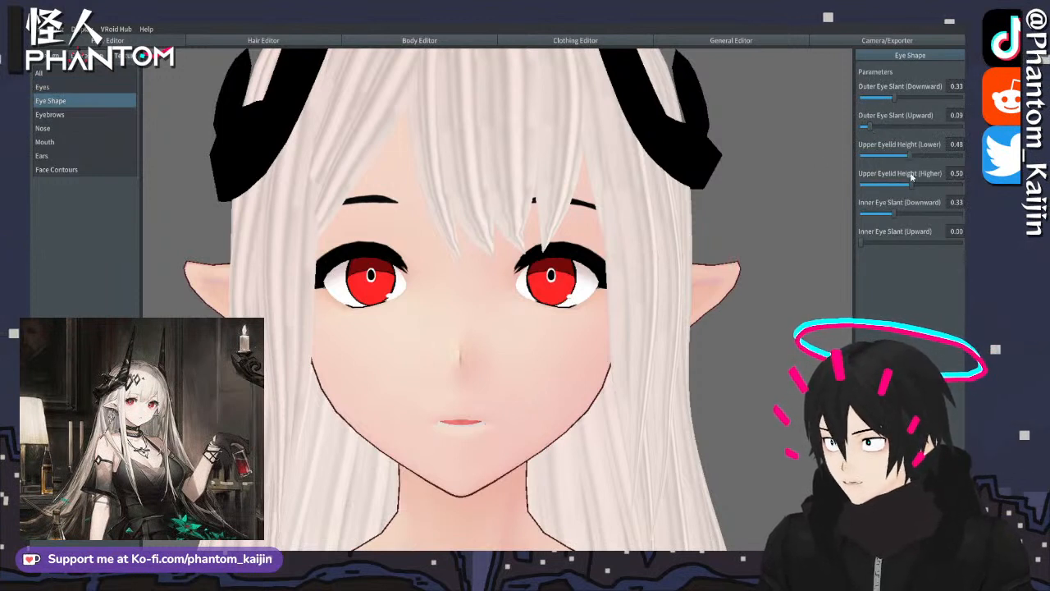
drag(894, 214, 815, 218)
drag(863, 243, 891, 248)
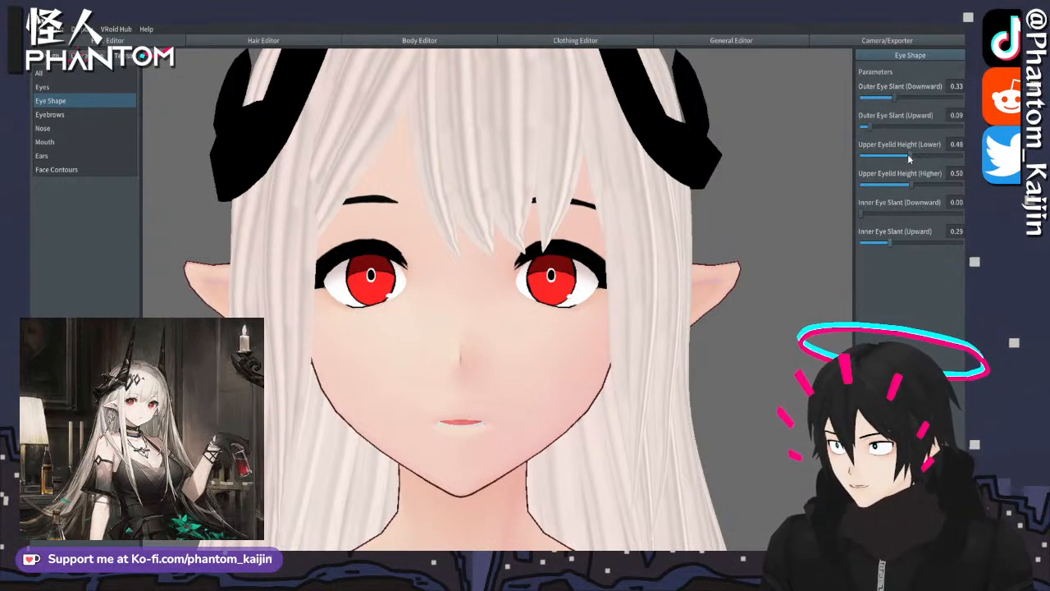
drag(916, 158, 910, 163)
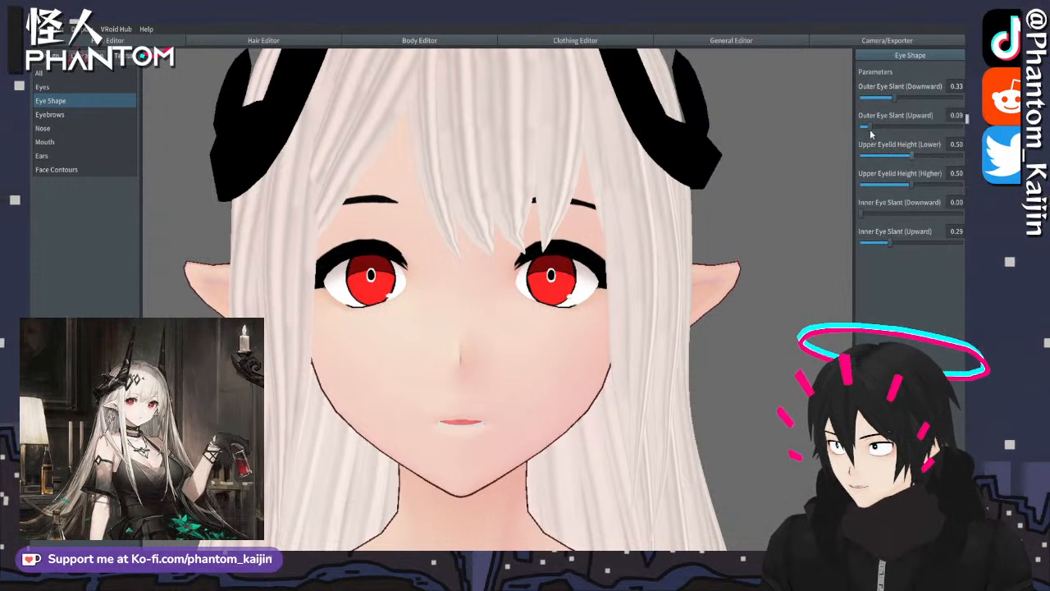
- Set Outer Eye Slant (Upward) to 0.00 and Outer Eye Slant (Downward) to 0.38, checking the face at an angle
drag(874, 124, 838, 126)
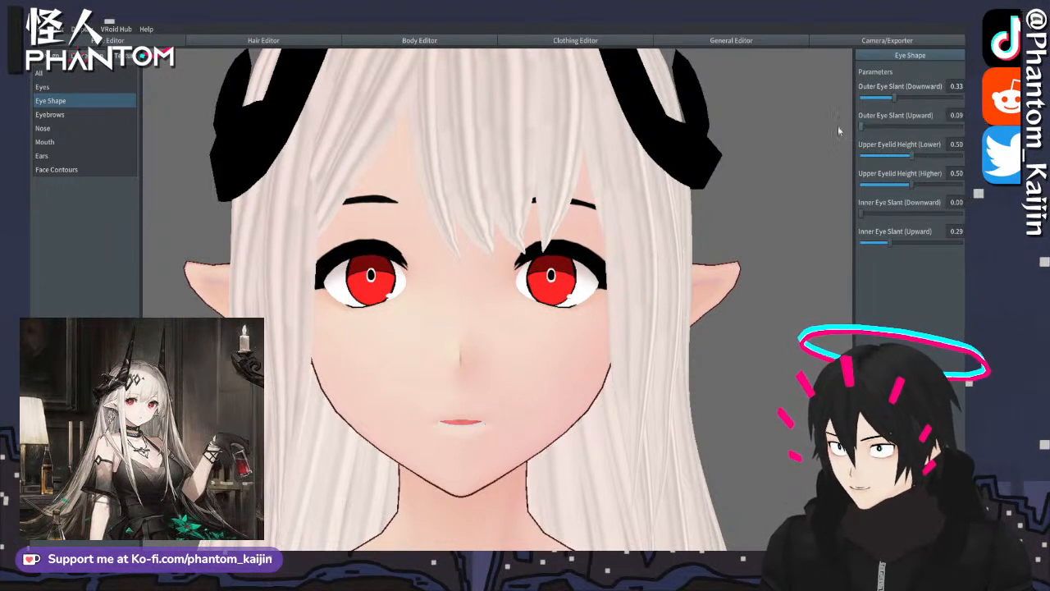
drag(892, 99, 906, 102)
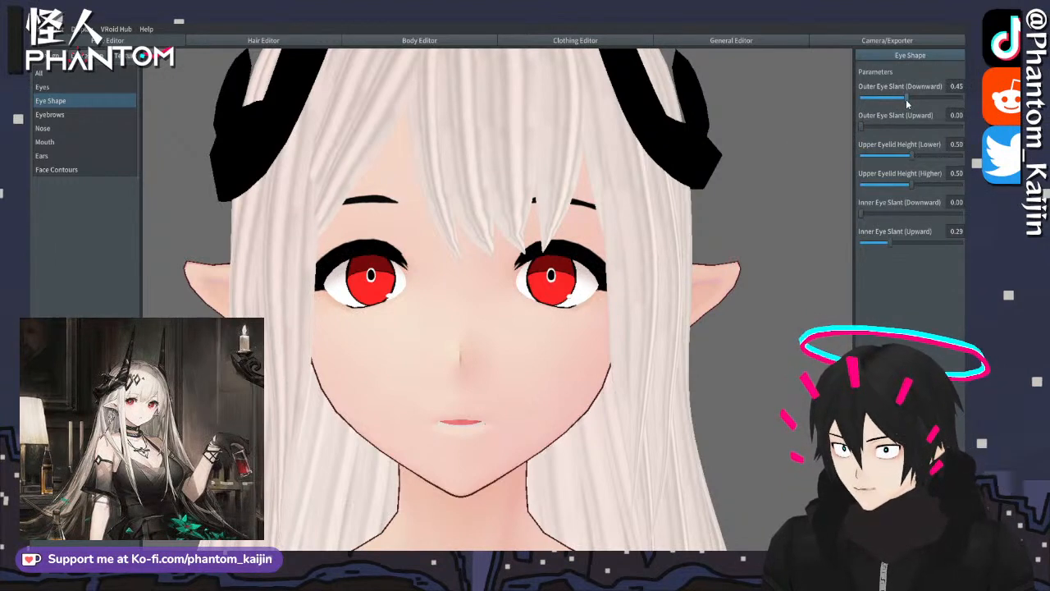
right_drag(722, 145, 787, 147)
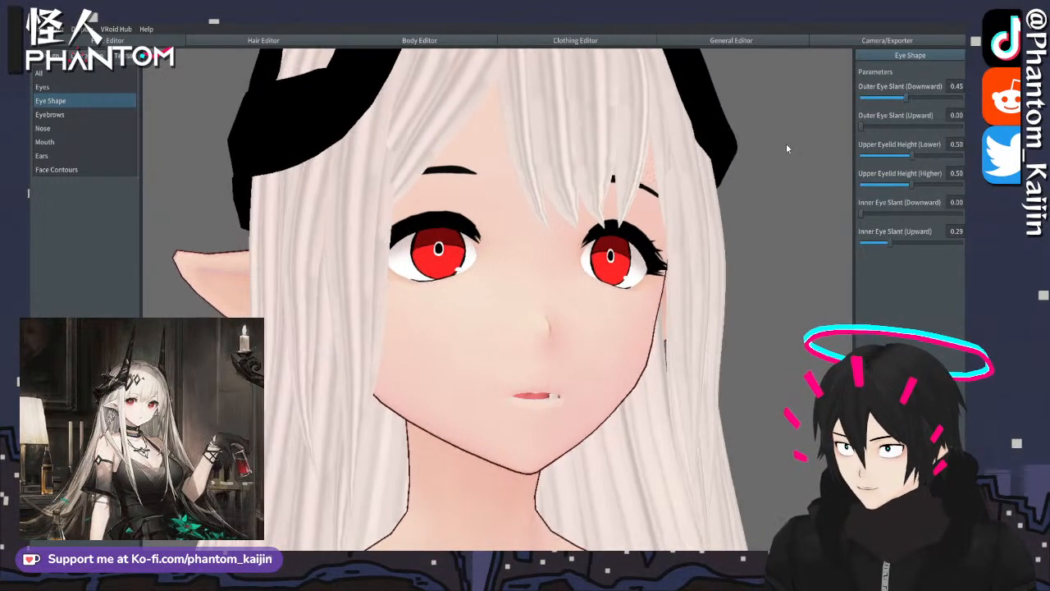
drag(907, 99, 899, 99)
right_drag(836, 150, 820, 151)
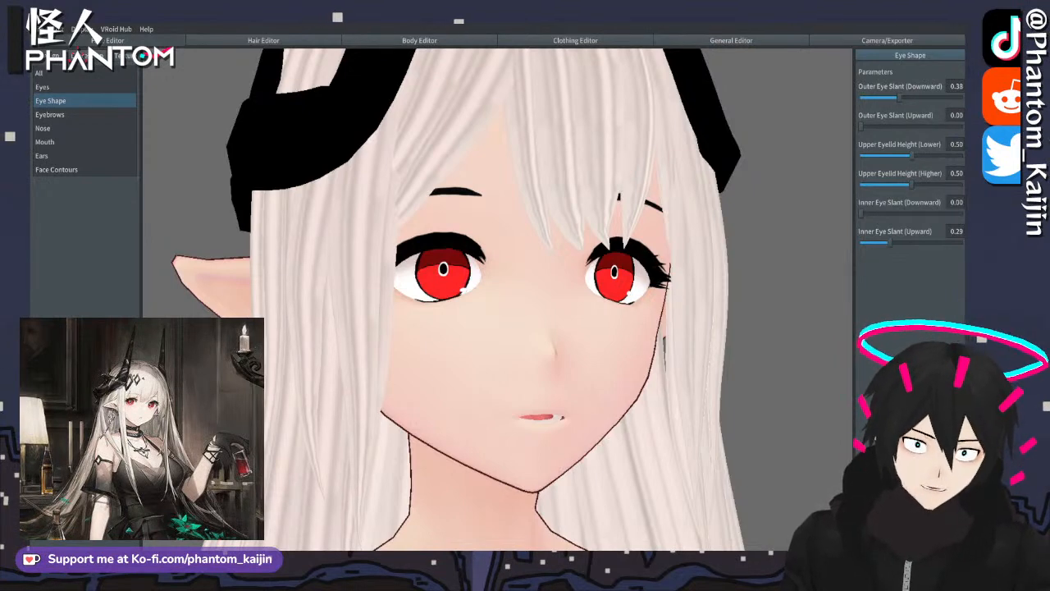
- Edit the control points of the innermost fringe strand beside the forehead gap, curving its middle and tip toward the character's right
right_drag(624, 263, 422, 86)
click(264, 40)
click(424, 270)
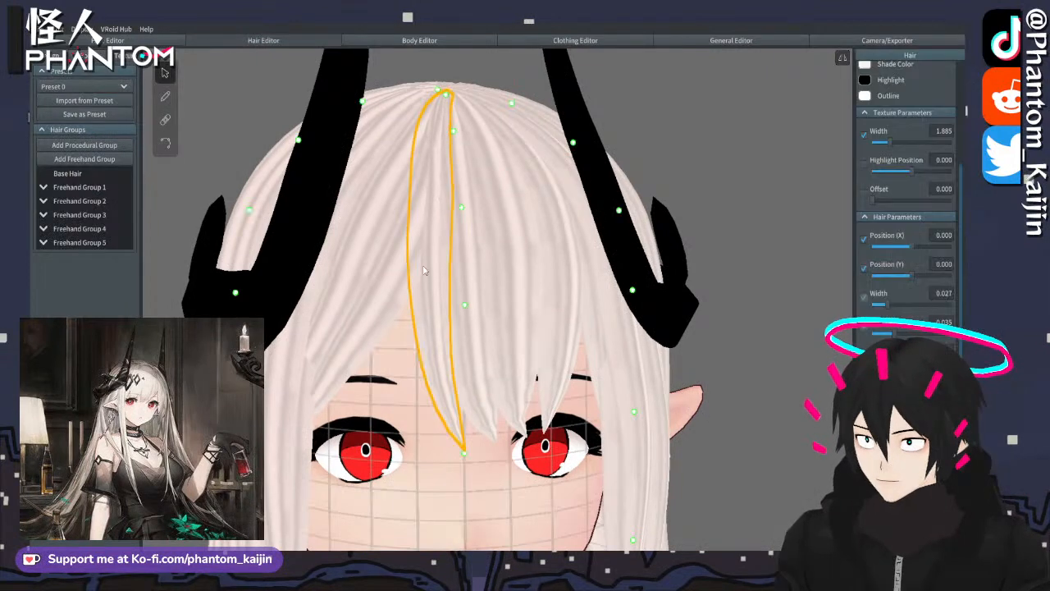
mouse_move(478, 266)
right_down()
mouse_move(435, 266)
mouse_move(513, 265)
mouse_move(489, 265)
right_up()
click(172, 150)
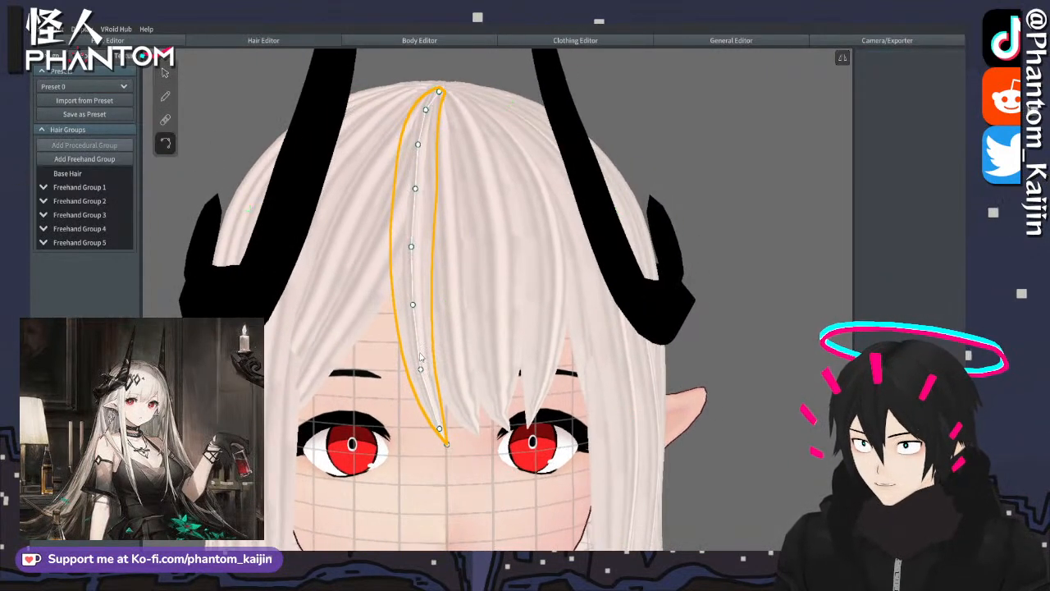
click(413, 310)
drag(411, 310, 405, 307)
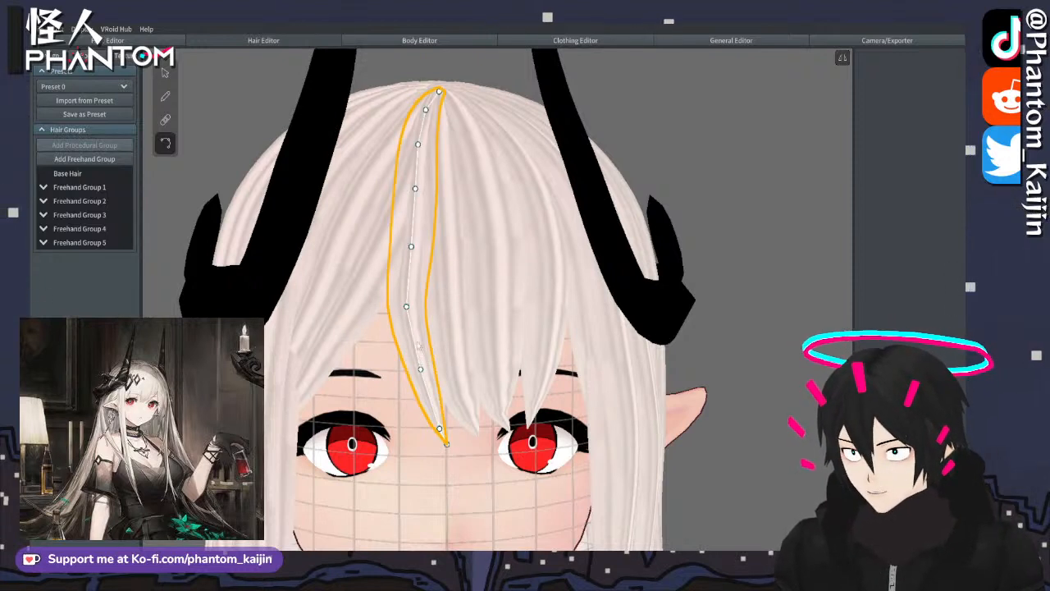
drag(422, 369, 415, 372)
click(413, 369)
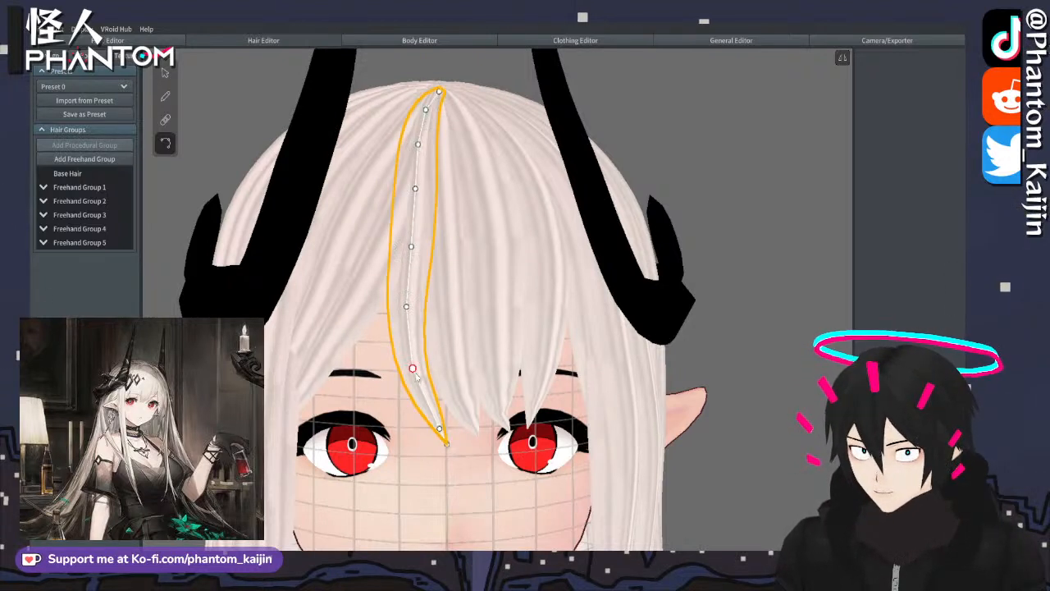
drag(440, 428, 439, 446)
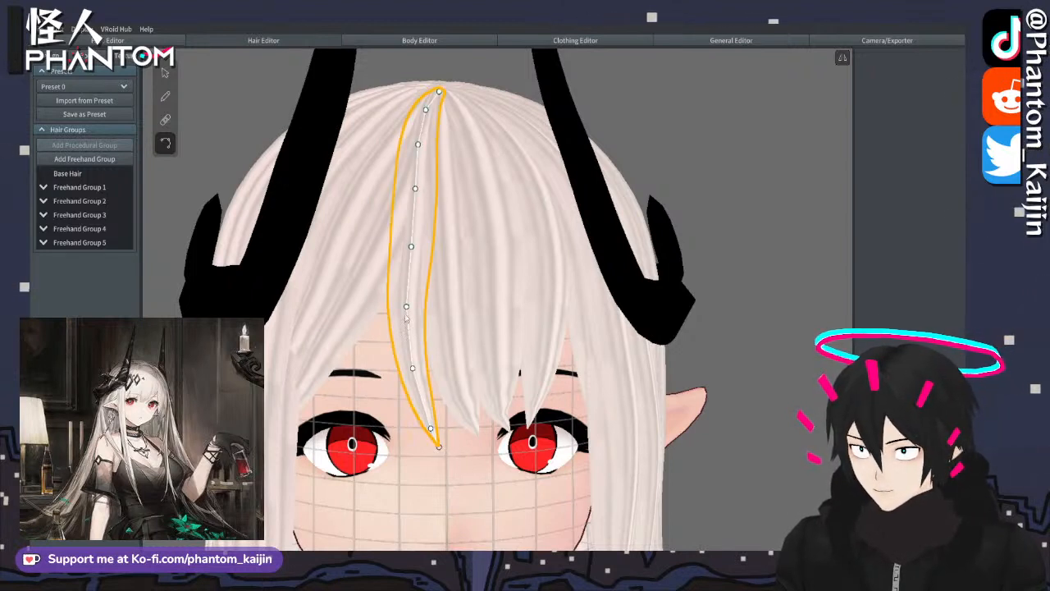
drag(406, 309, 400, 309)
drag(411, 247, 403, 248)
- Bend the second fringe strand's middle and lower control points slightly toward the character's right, following the curve of the first strand
mouse_move(415, 192)
mouse_down()
mouse_move(406, 194)
mouse_move(433, 196)
mouse_up()
click(444, 255)
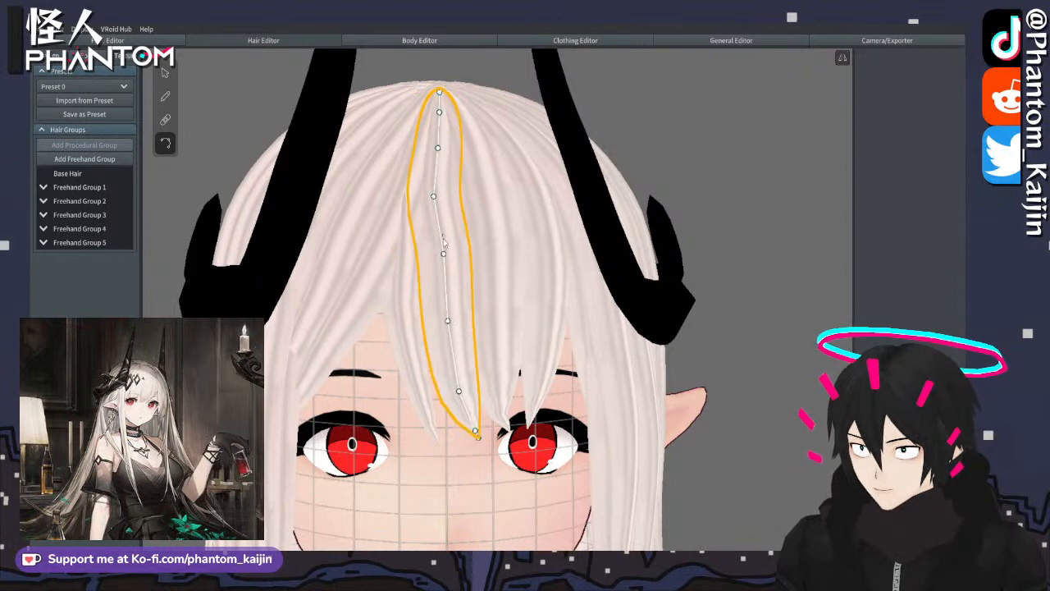
drag(443, 255, 435, 255)
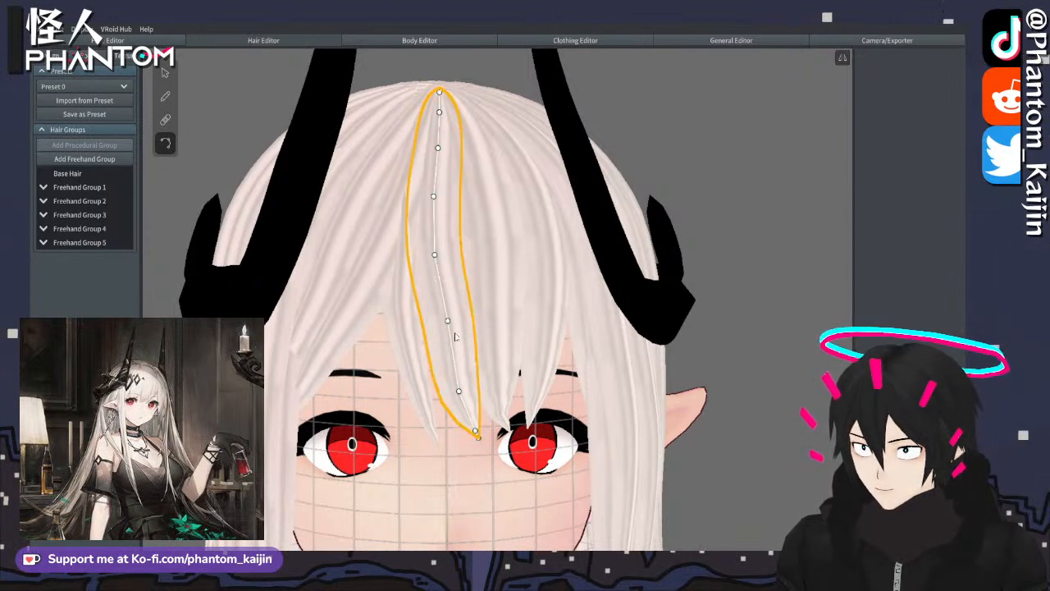
drag(447, 321, 438, 326)
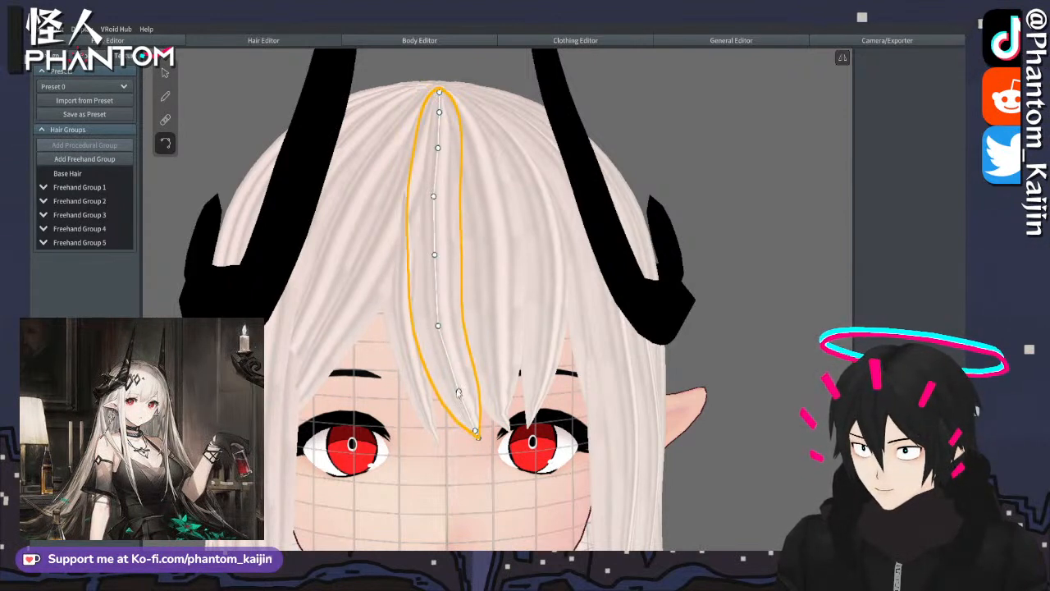
drag(458, 392, 452, 393)
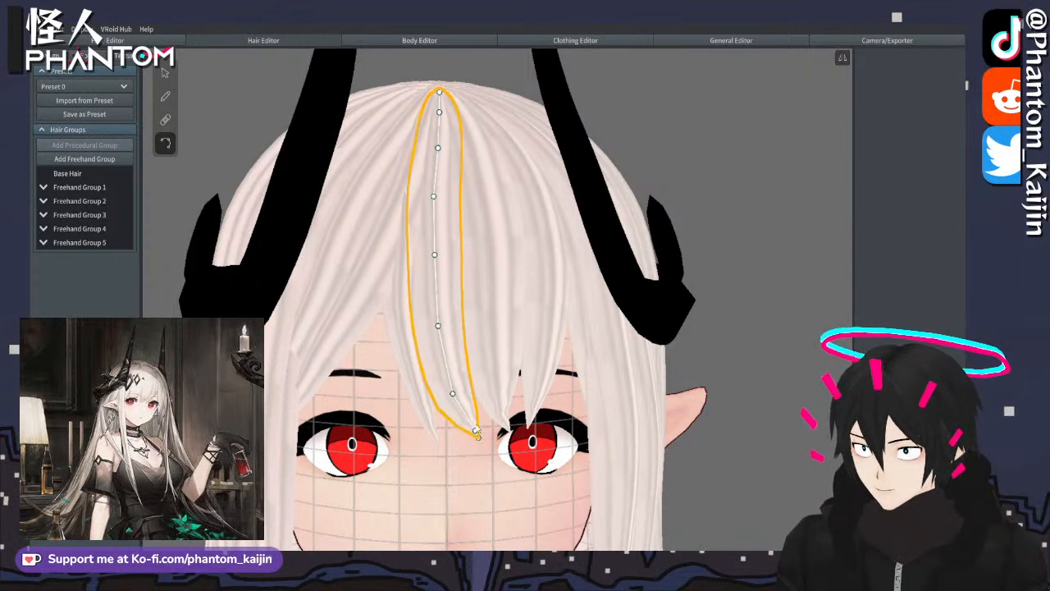
- Adjust the third fringe strand, nudging its middle and lower control points slightly toward the character's right
drag(476, 433, 496, 420)
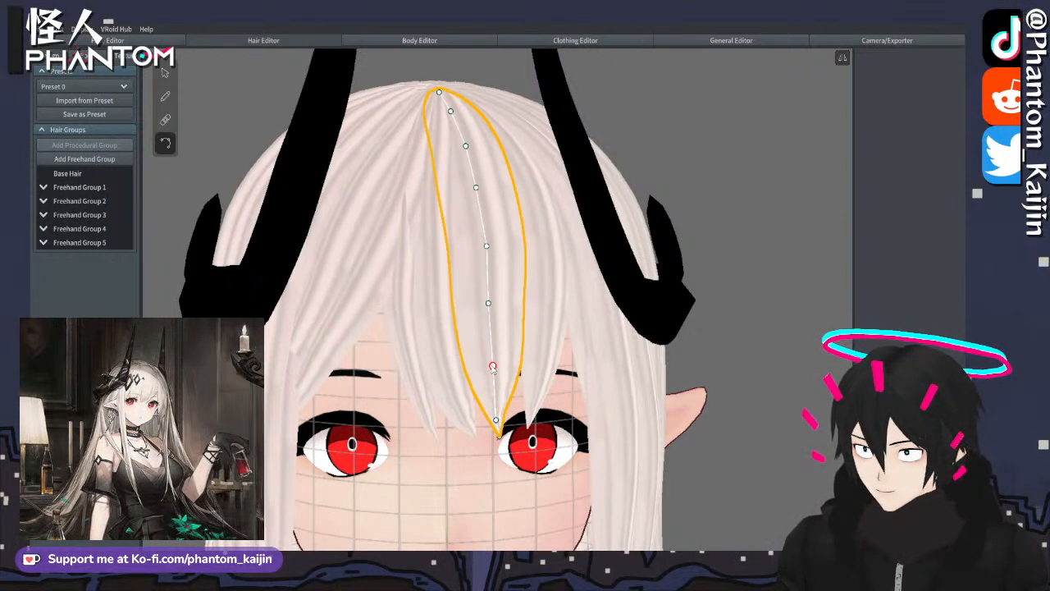
drag(492, 367, 489, 366)
drag(488, 303, 486, 301)
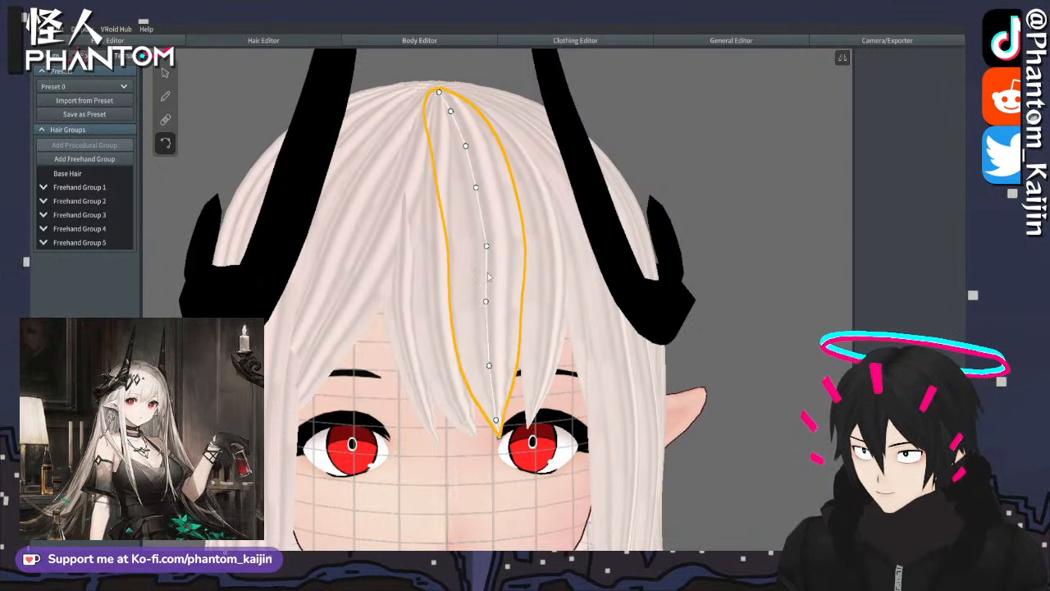
drag(486, 246, 484, 246)
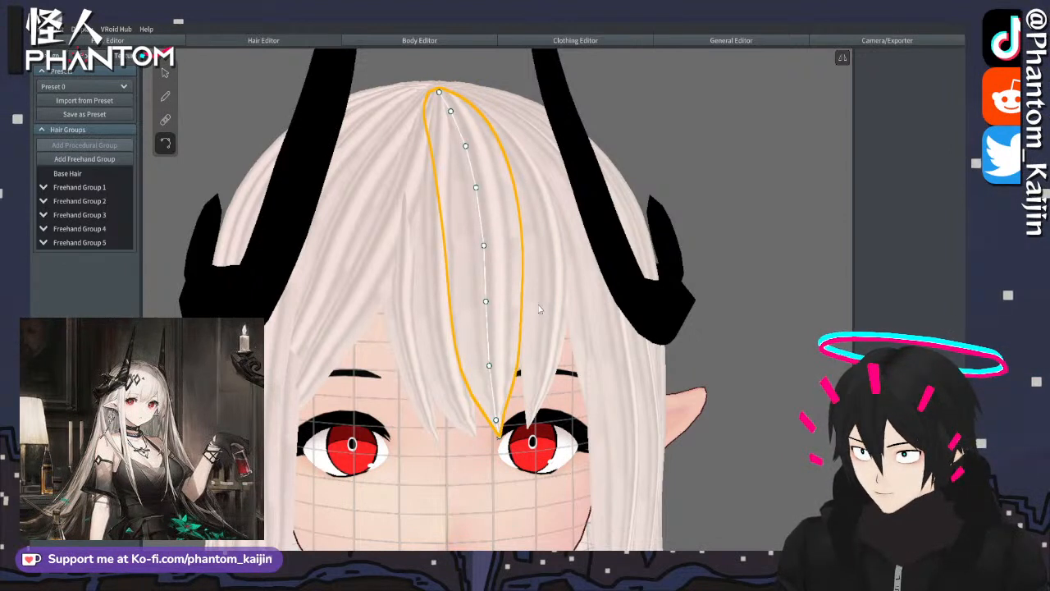
- Shift the tip and middle control points of the fringe strand over the character's left eye inward toward the nose
click(537, 308)
drag(529, 430, 517, 427)
drag(537, 383, 530, 384)
drag(541, 332, 539, 335)
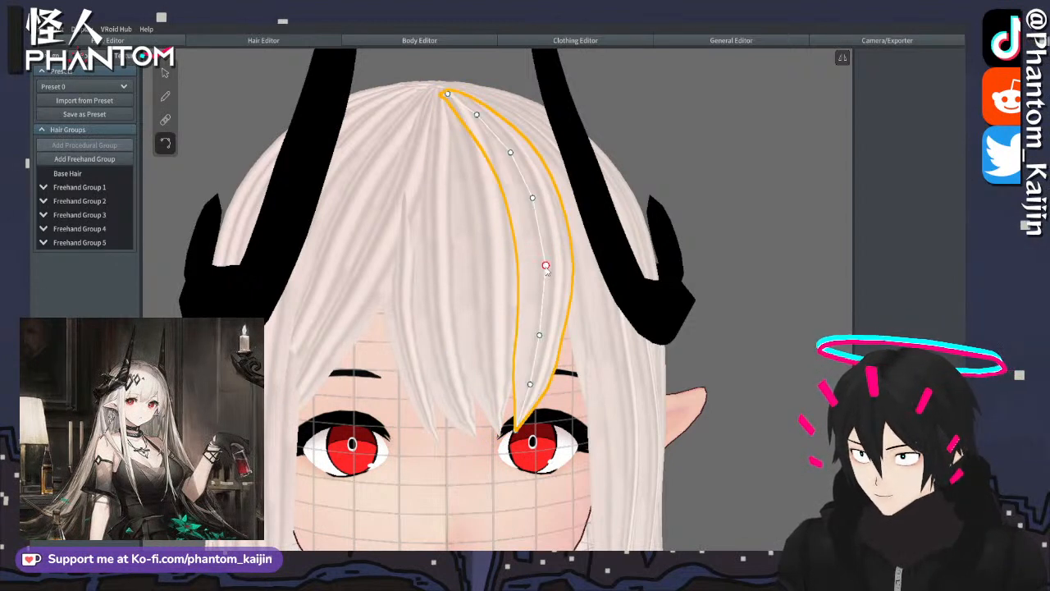
drag(545, 266, 539, 266)
drag(533, 197, 530, 201)
- Move two control points of the side-swept strand above the character's right eye slightly inward toward the forehead centre
scroll(681, 200, down, 5)
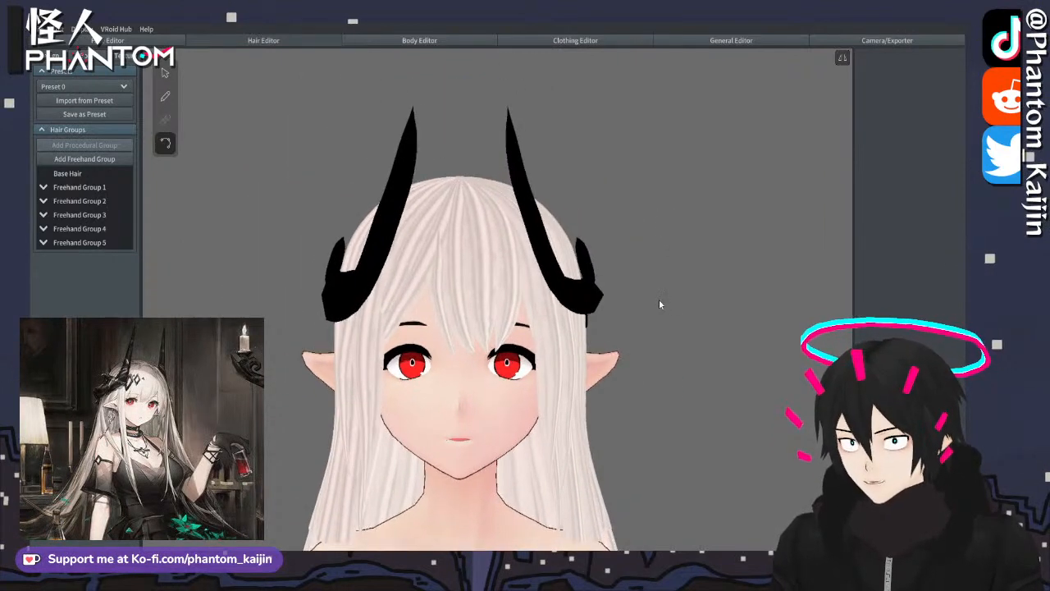
scroll(659, 305, up, 1)
right_drag(646, 308, 559, 314)
scroll(353, 330, up, 4)
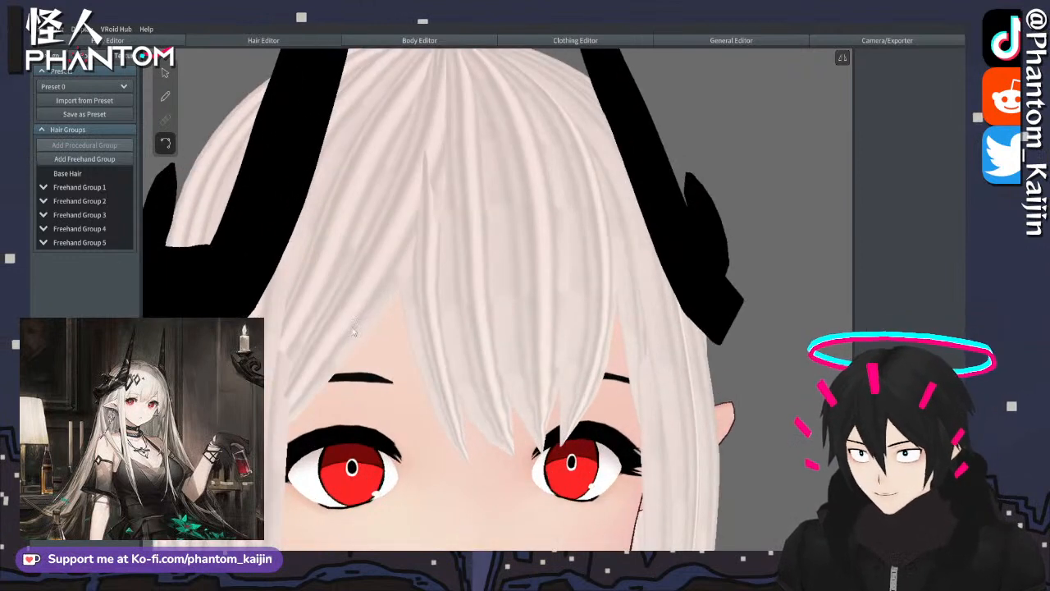
click(354, 331)
drag(320, 345, 329, 347)
drag(363, 282, 369, 283)
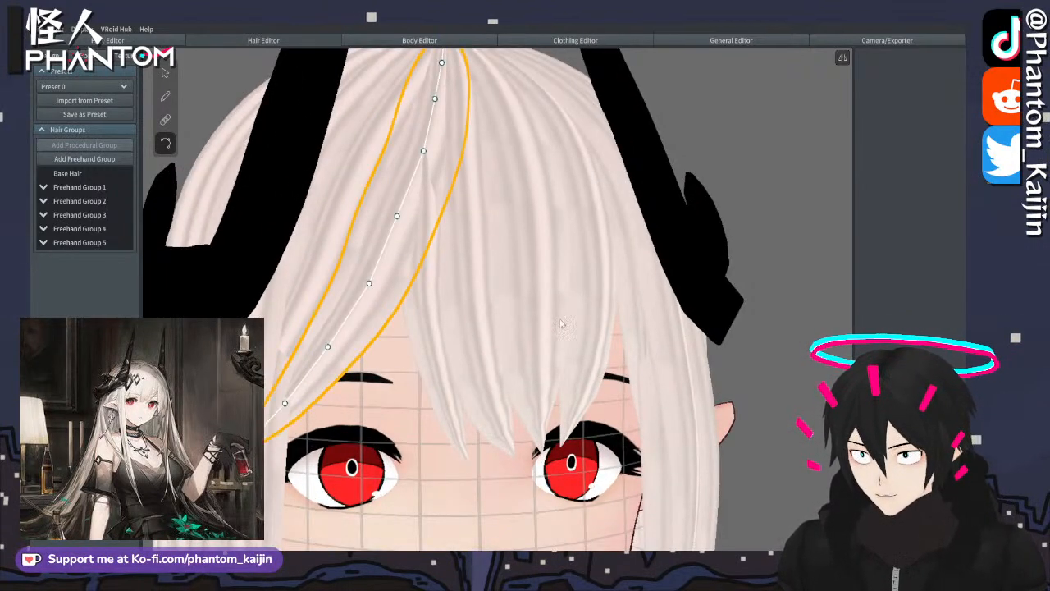
- Examine the reshaped fringe from the front and three-quarter angles, highlighting individual strands to compare their shapes
scroll(562, 326, down, 5)
mouse_move(665, 342)
right_down()
mouse_move(690, 334)
mouse_move(657, 338)
mouse_move(663, 346)
right_up()
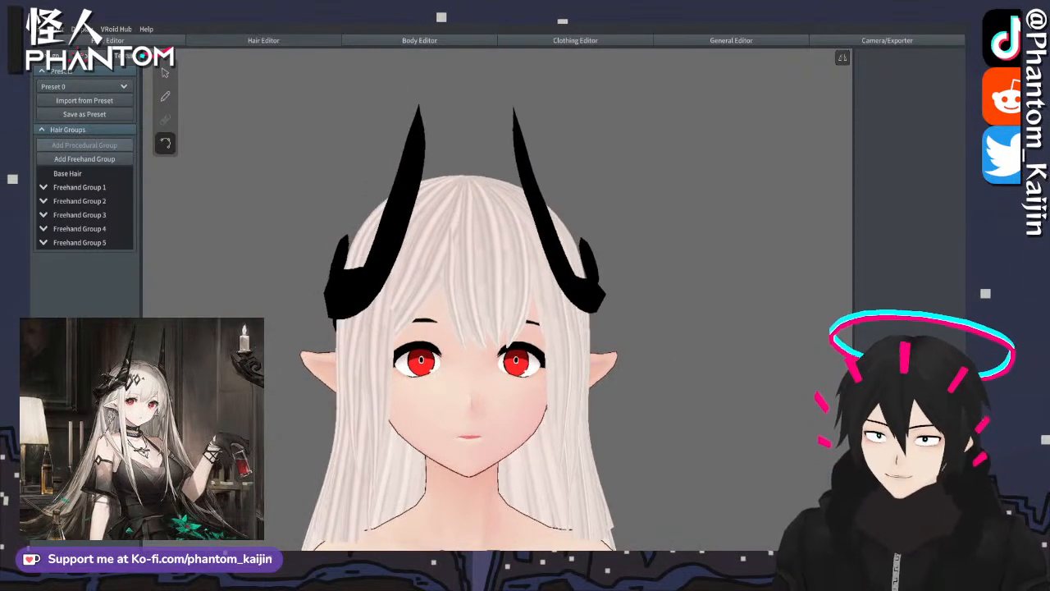
right_drag(423, 512, 448, 491)
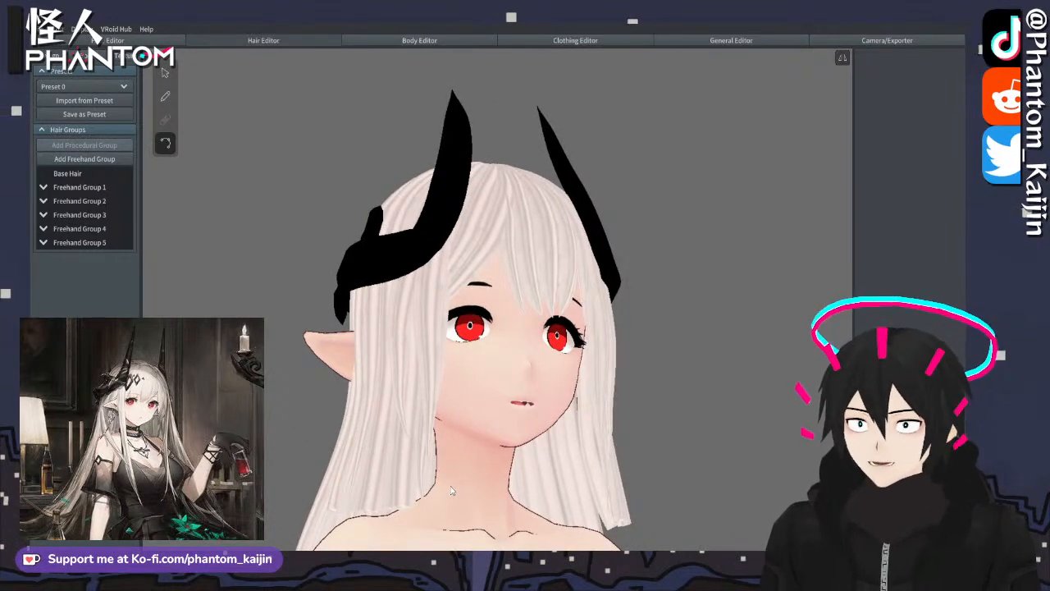
right_drag(687, 333, 664, 341)
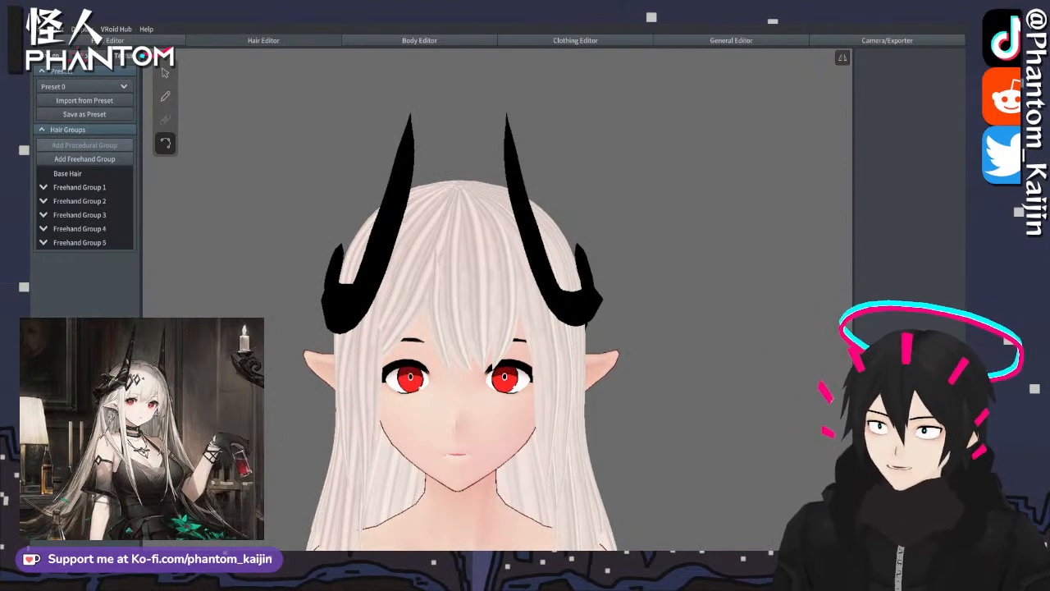
mouse_move(311, 405)
right_down()
mouse_move(314, 380)
mouse_move(298, 391)
mouse_move(308, 395)
right_up()
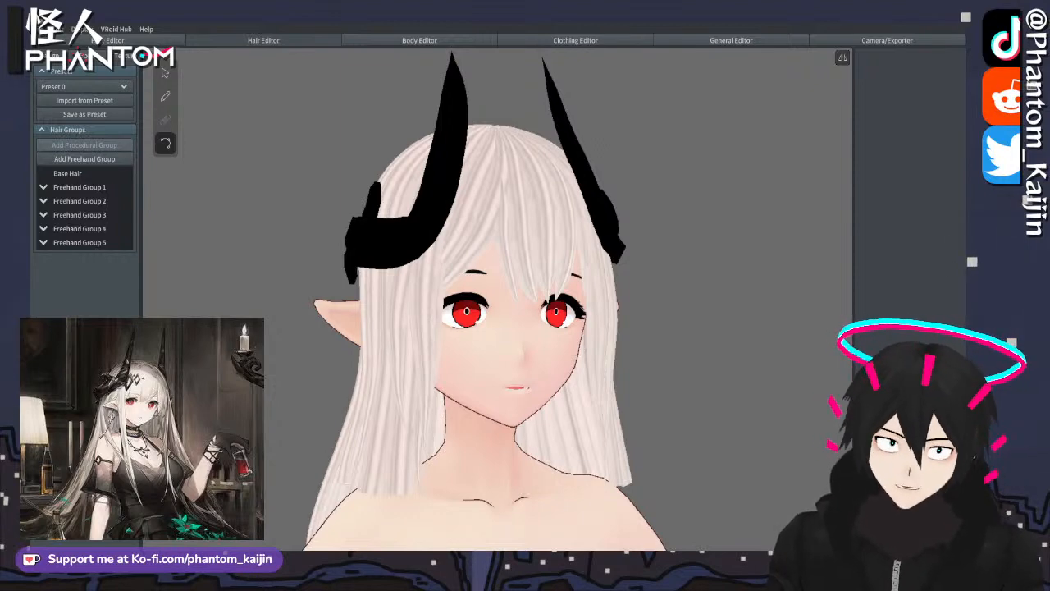
click(538, 247)
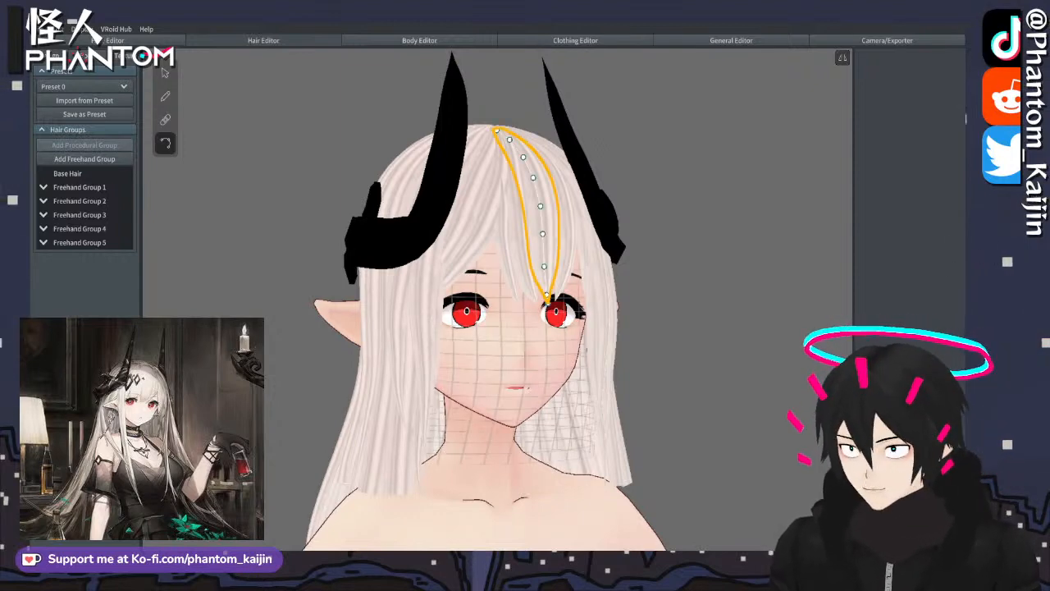
scroll(538, 246, up, 3)
click(467, 237)
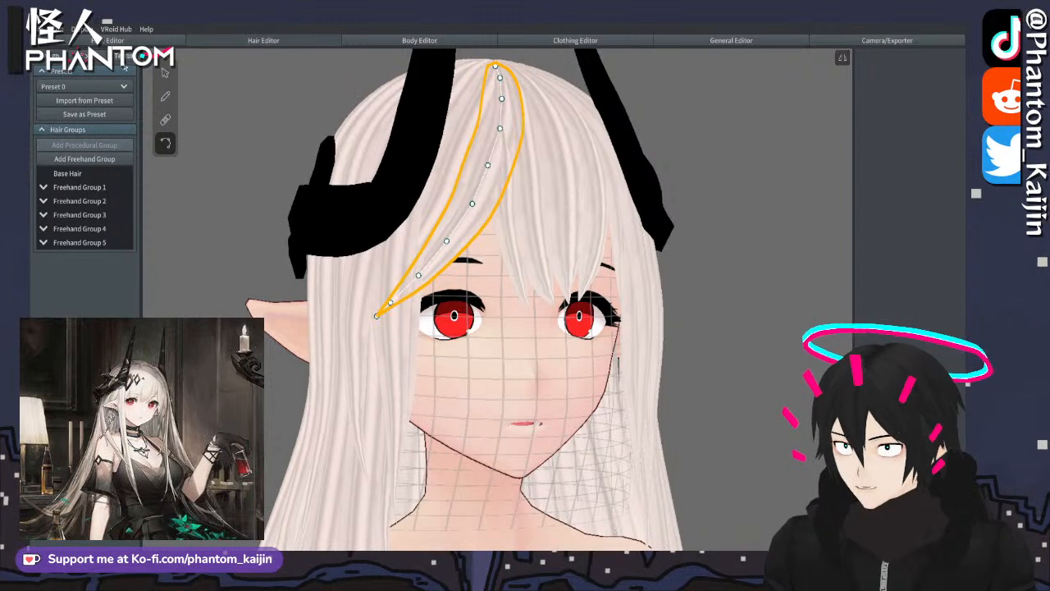
click(164, 72)
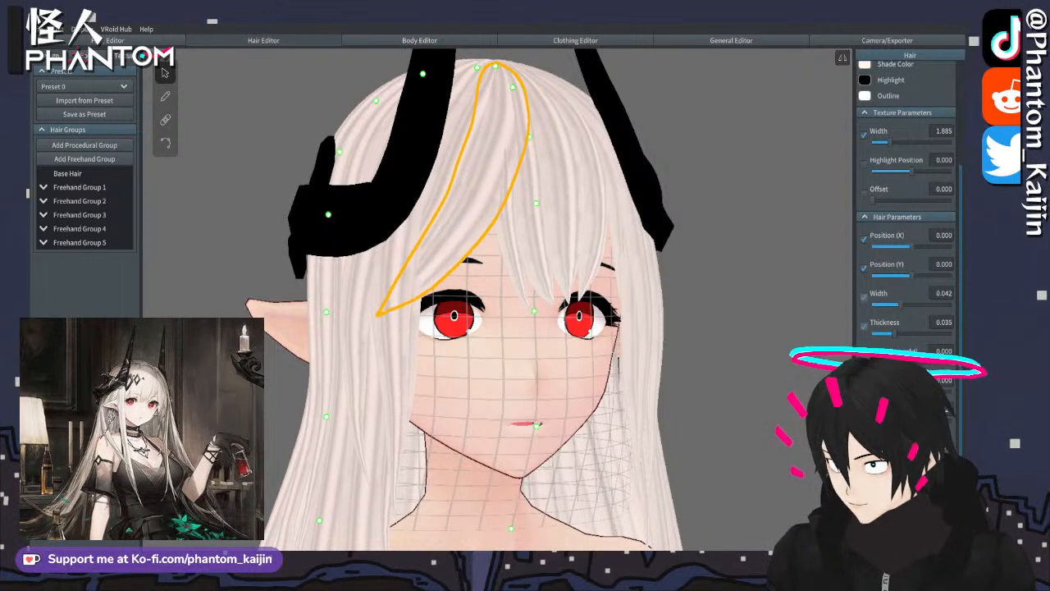
click(510, 259)
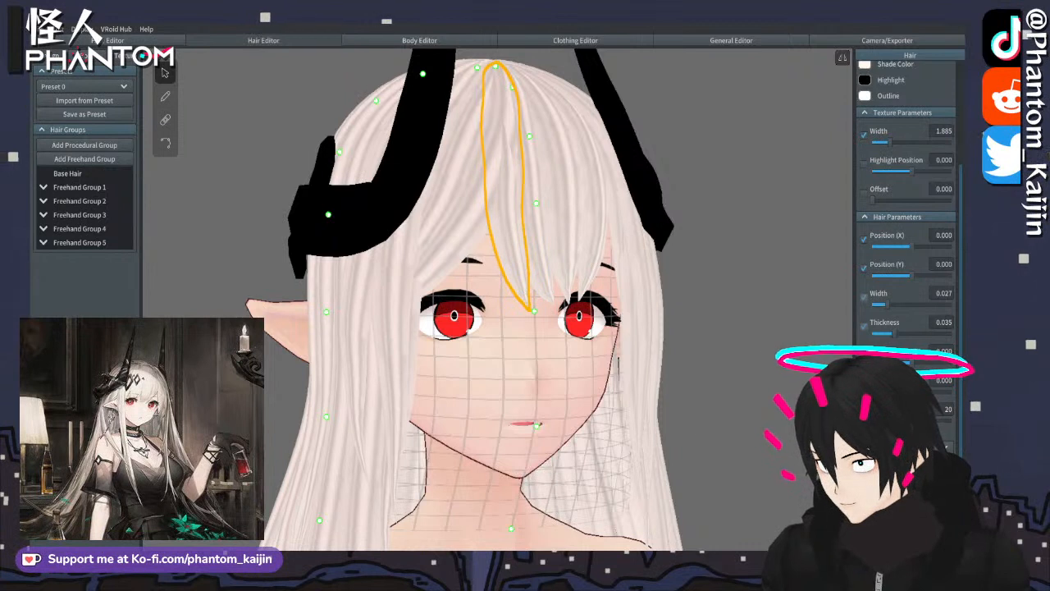
- Raise the tip of the fringe strand between the character's nose and left eye slightly
click(548, 296)
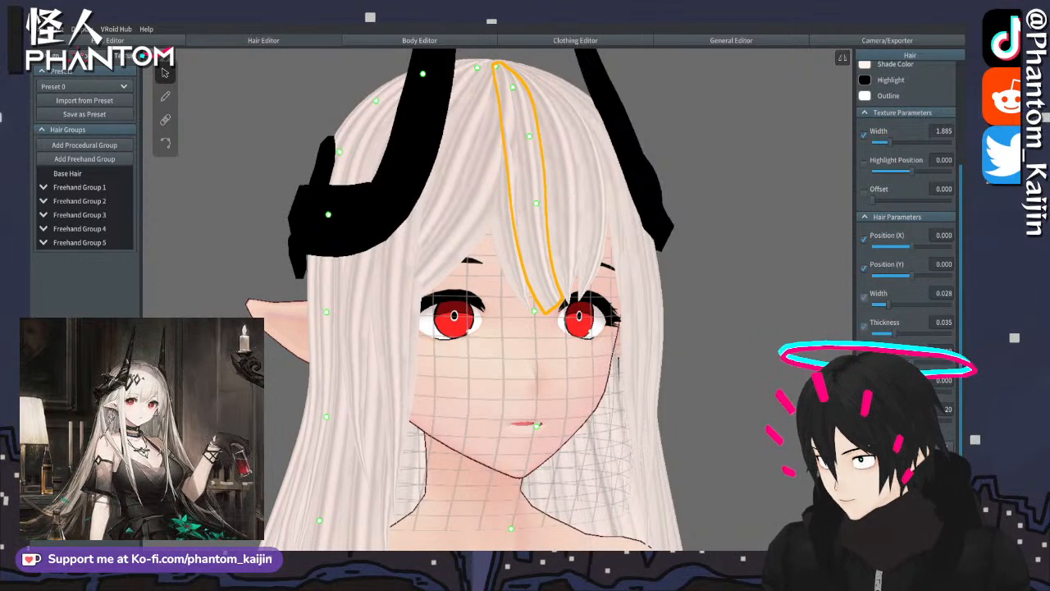
scroll(659, 381, up, 3)
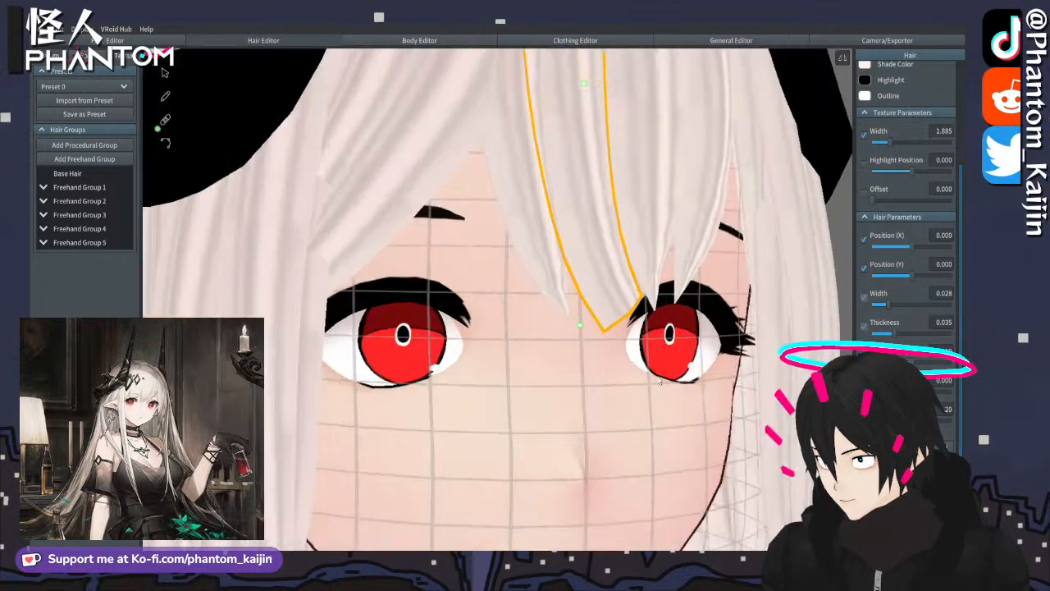
click(168, 143)
click(623, 315)
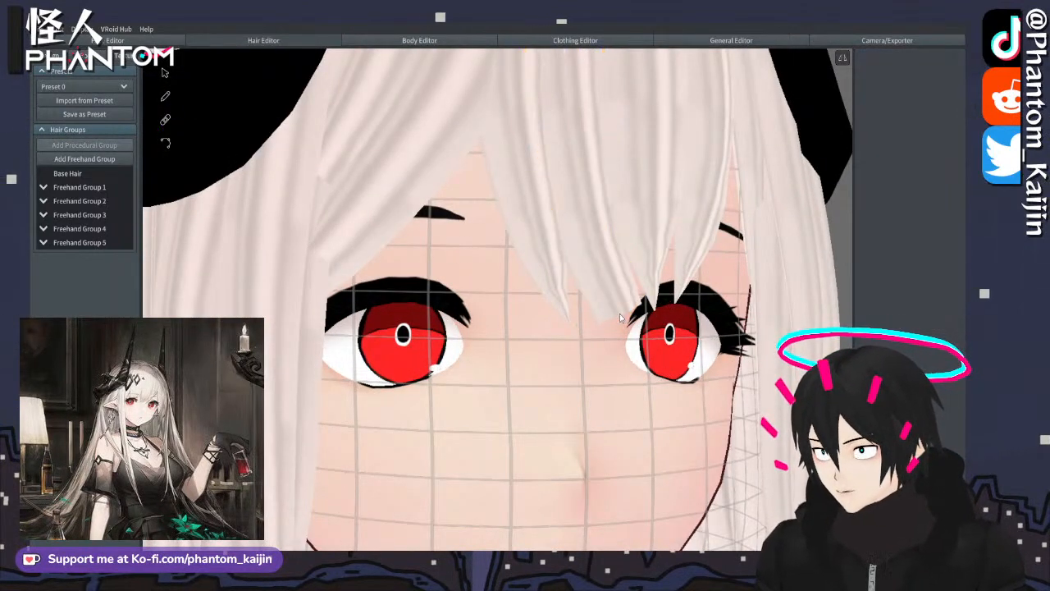
- Shift the tip of the fringe strand over the inner corner of the character's left eye slightly inward toward the nose
click(617, 315)
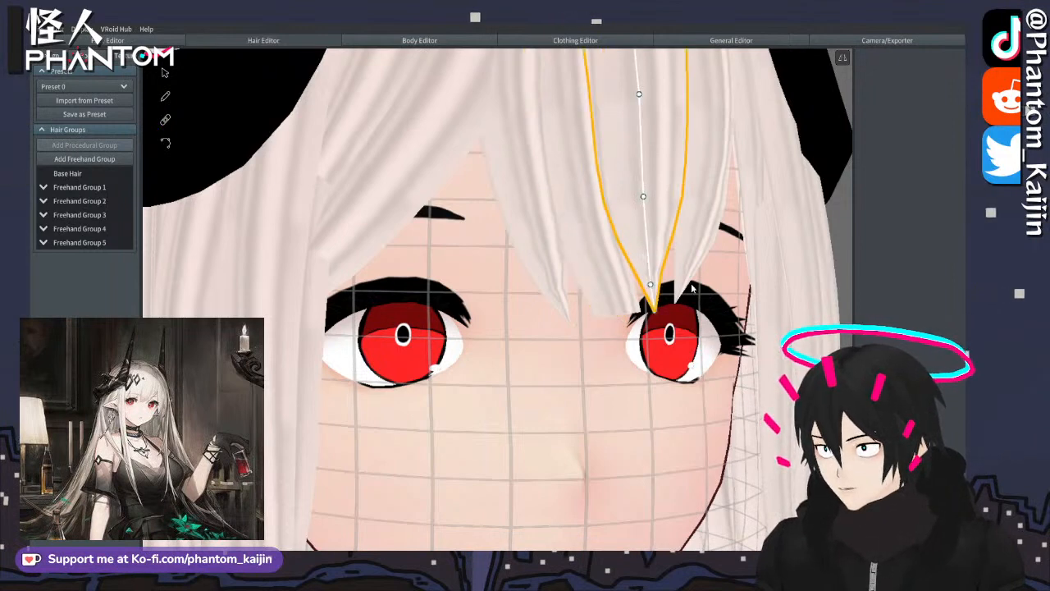
scroll(644, 297, down, 2)
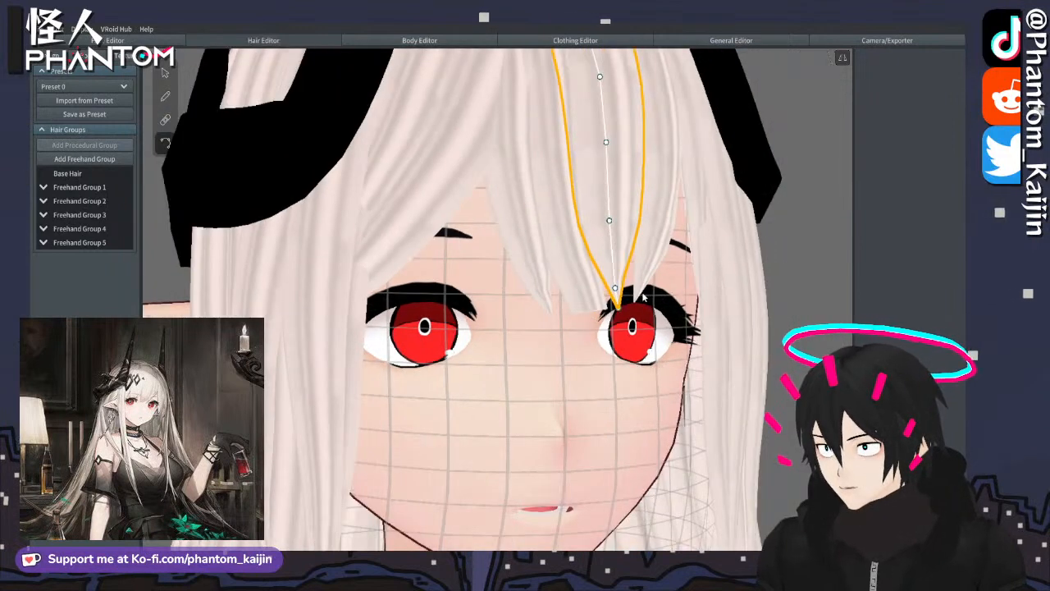
click(165, 73)
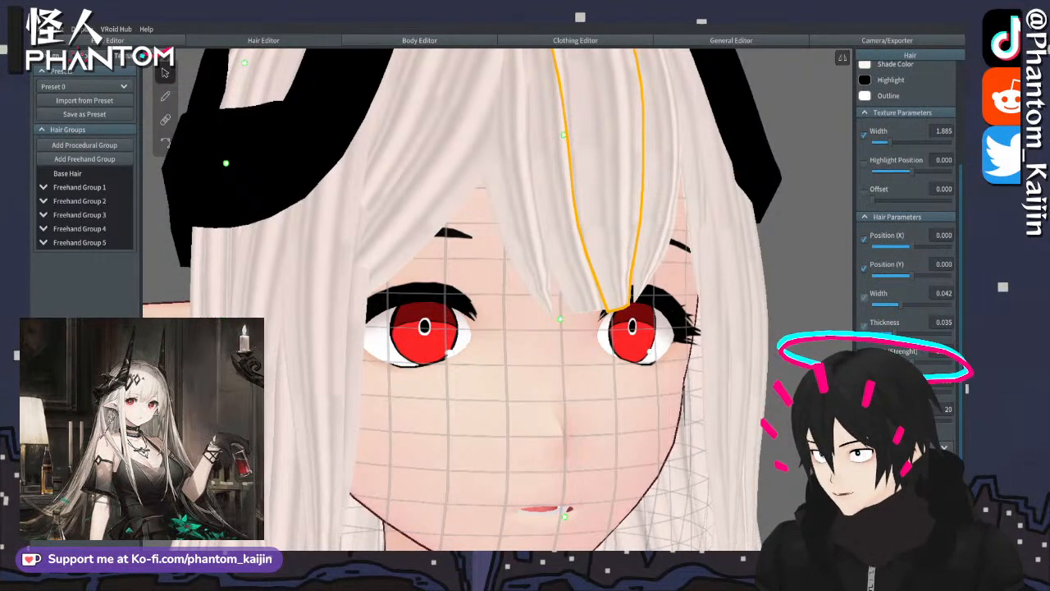
click(165, 143)
scroll(686, 323, up, 2)
drag(656, 313, 653, 310)
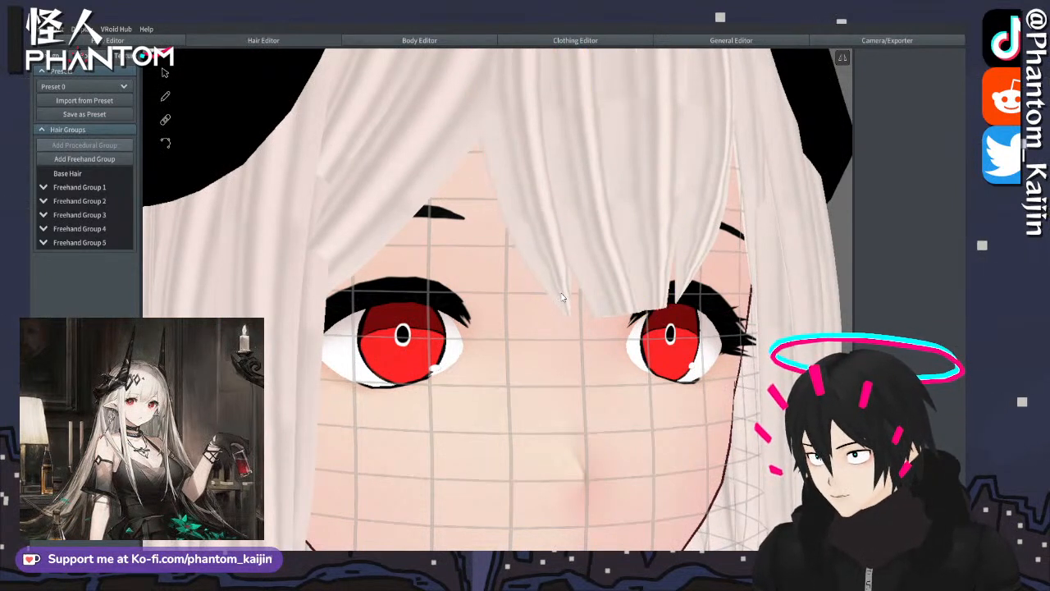
- Inspect the side strand and the outermost fringe strand over the character's left eye, selecting each to check its outline and control points
click(680, 289)
click(825, 246)
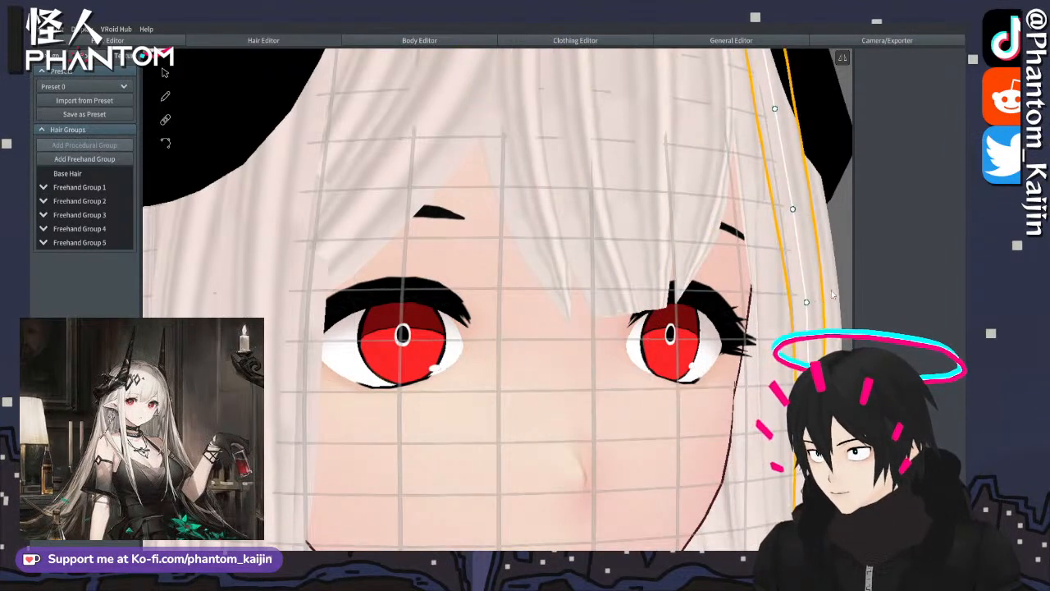
click(840, 244)
scroll(816, 280, down, 5)
right_drag(816, 281, 780, 298)
scroll(728, 303, up, 3)
scroll(726, 308, up, 5)
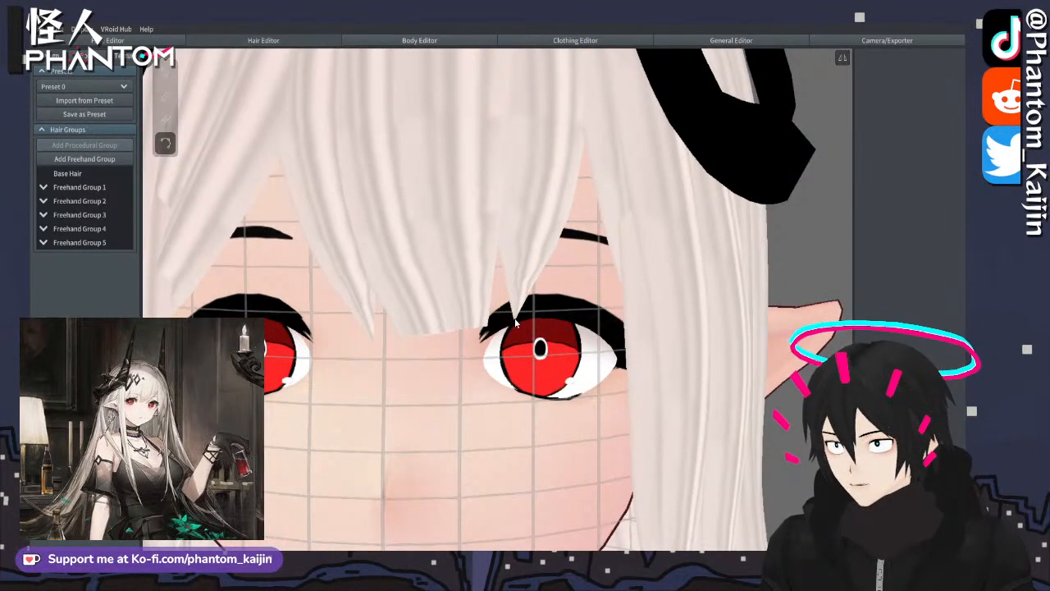
click(523, 251)
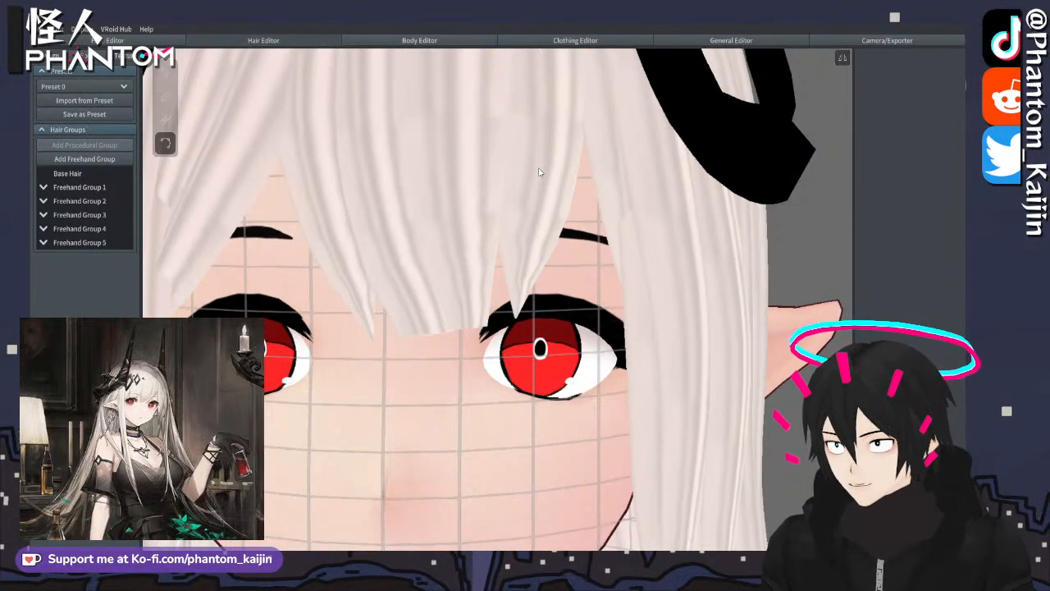
scroll(542, 180, down, 4)
scroll(552, 185, up, 2)
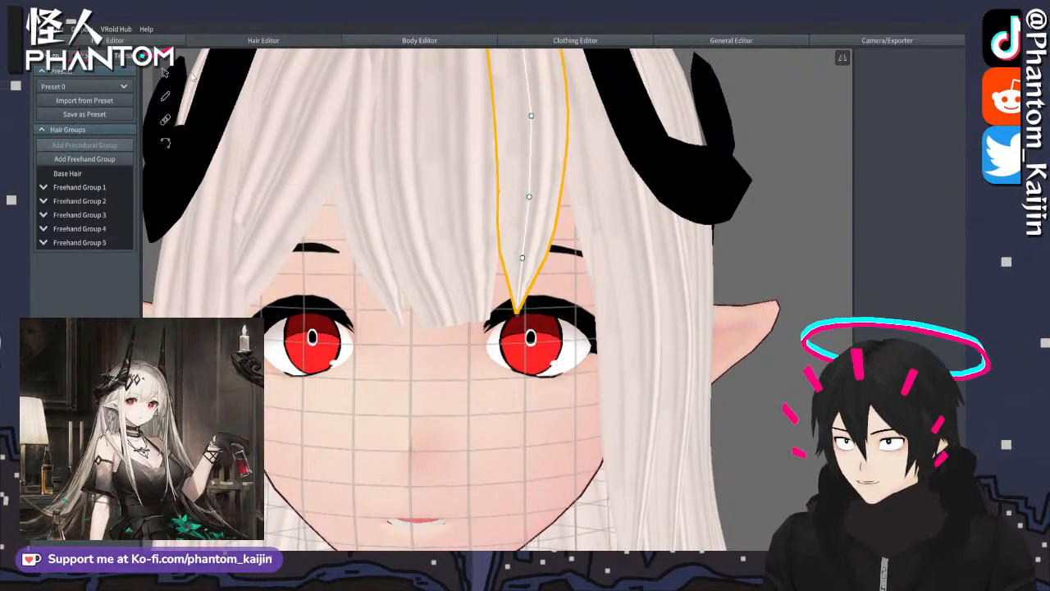
click(517, 315)
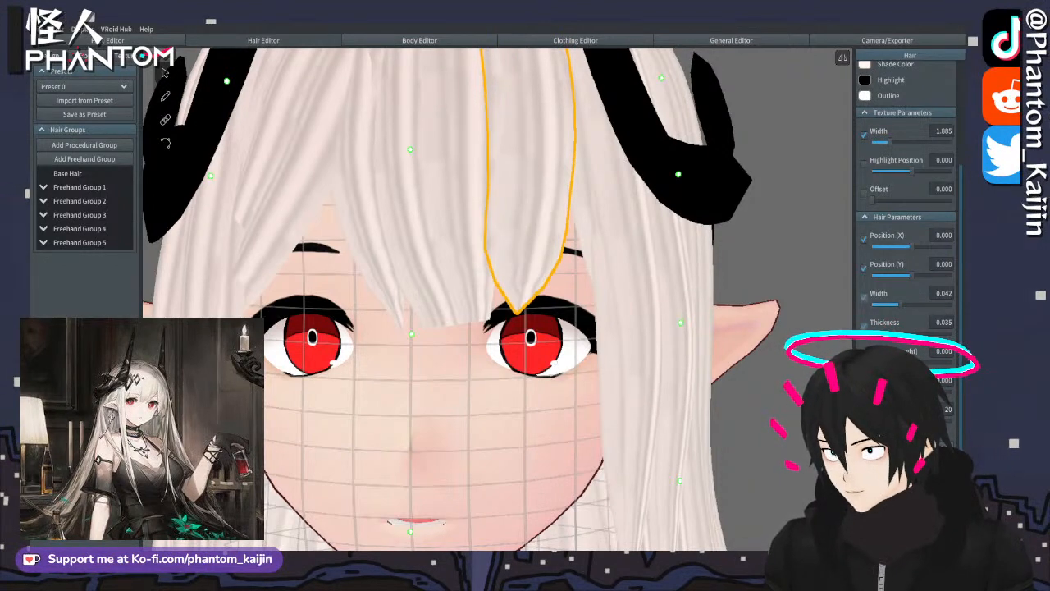
- Deselect the strand and review the whole fringe from the front and three-quarter angles
click(785, 417)
scroll(786, 417, down, 6)
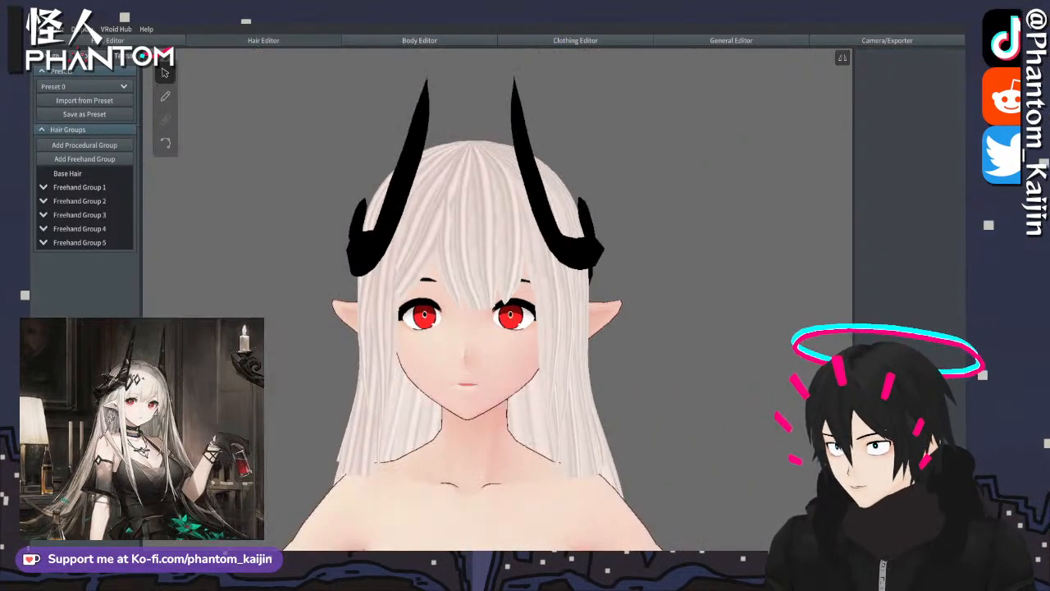
right_drag(755, 417, 816, 417)
scroll(785, 416, up, 1)
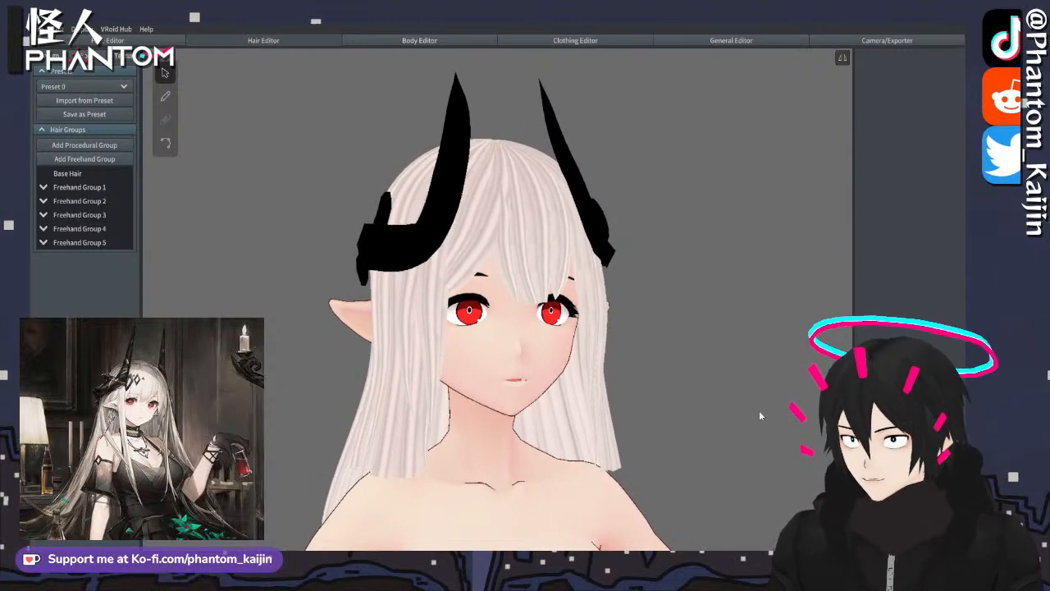
mouse_move(678, 397)
right_down()
mouse_move(657, 395)
mouse_move(665, 403)
right_up()
scroll(665, 412, down, 3)
scroll(651, 323, up, 2)
- Increase the body's Breasts Size parameter to 0.82
middle_drag(664, 420, 677, 360)
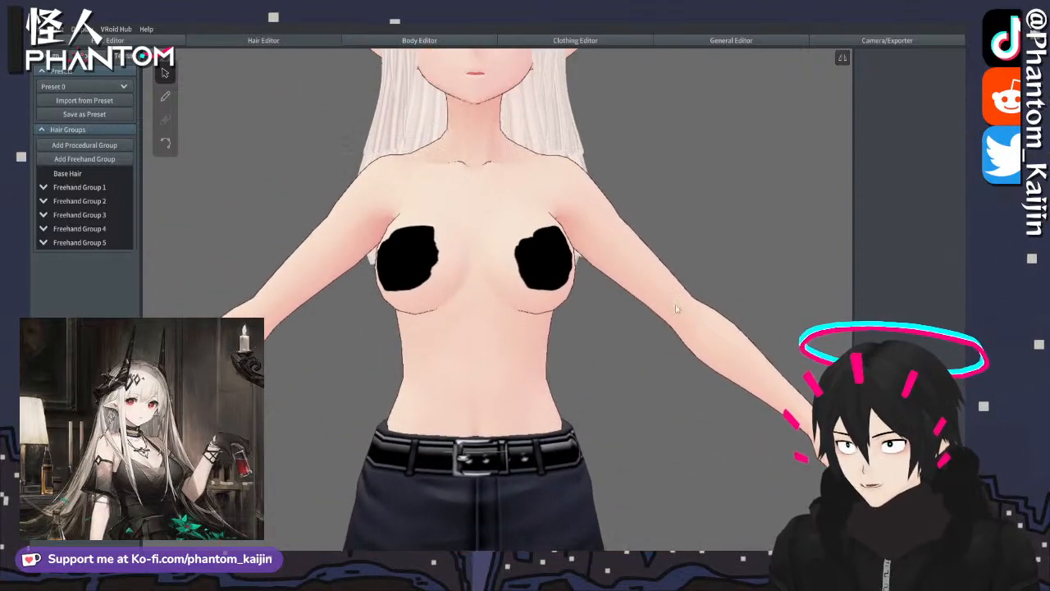
click(861, 41)
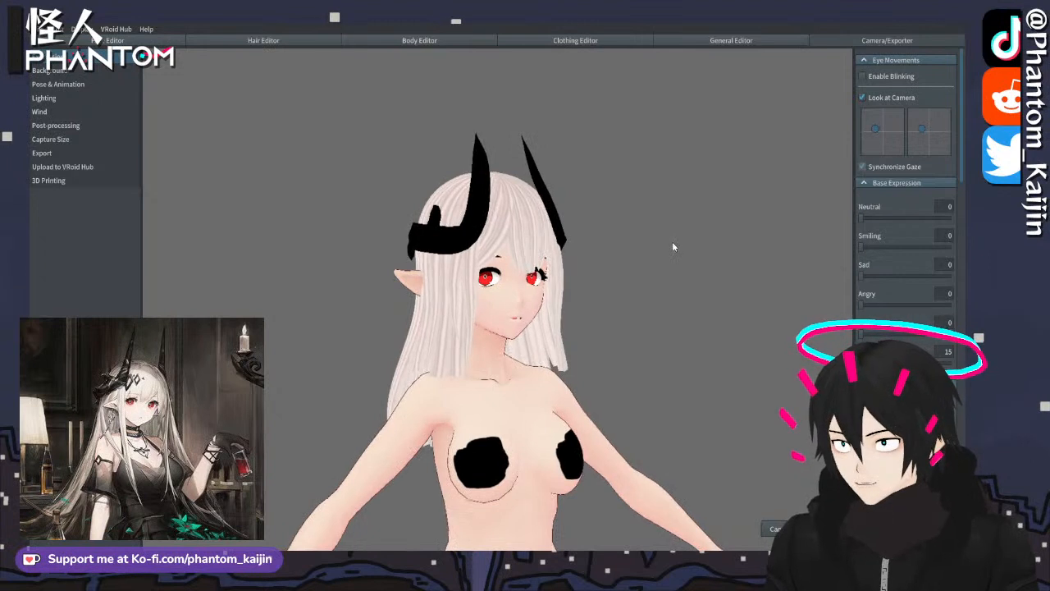
click(419, 39)
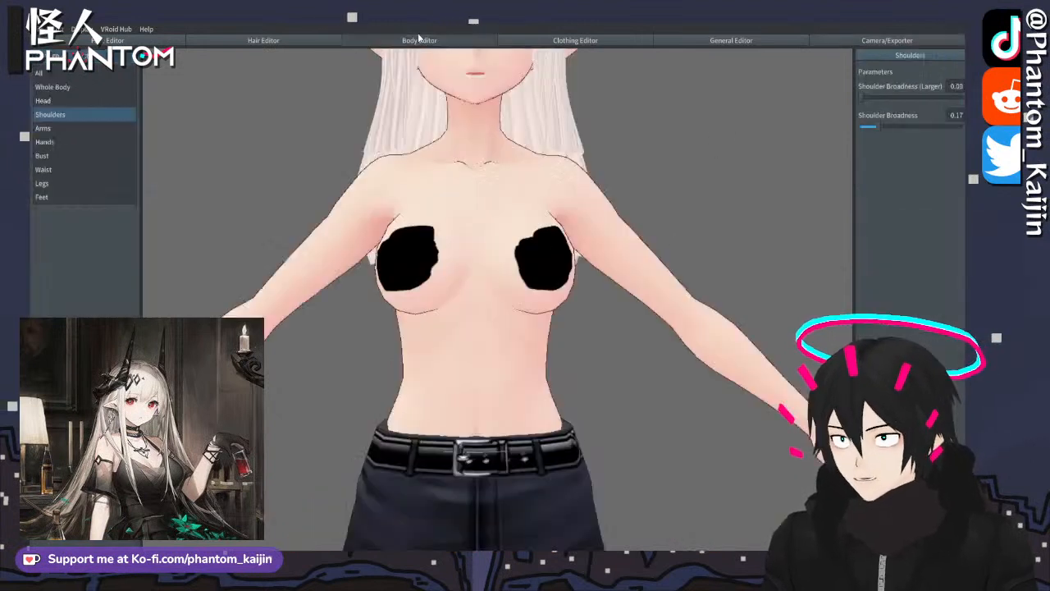
click(64, 155)
drag(926, 213, 942, 213)
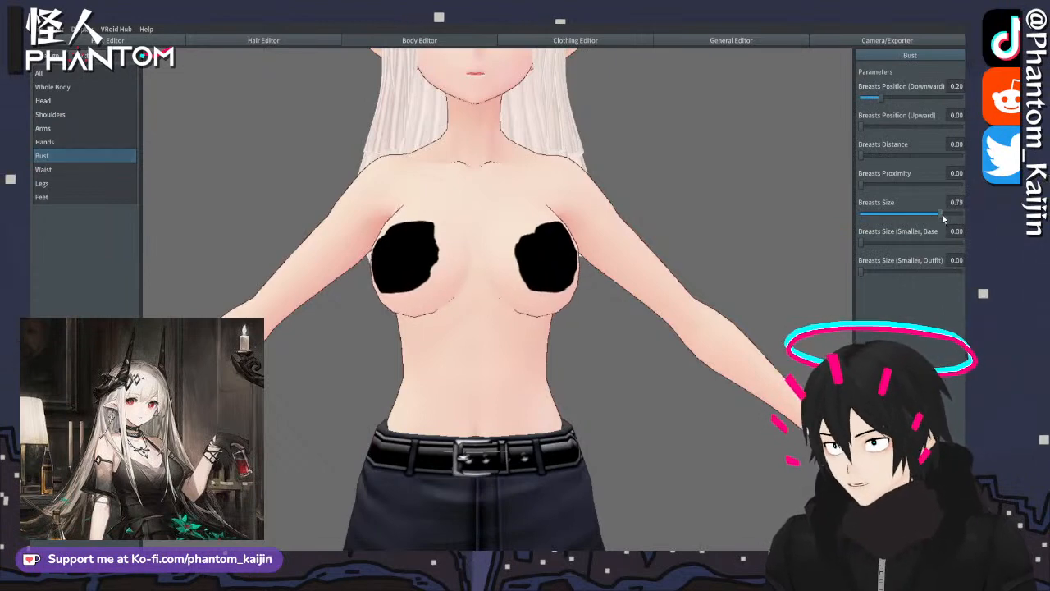
- Examine the enlarged bust from the side and front, and compare the head and full figure with the reference artwork
drag(648, 128, 692, 193)
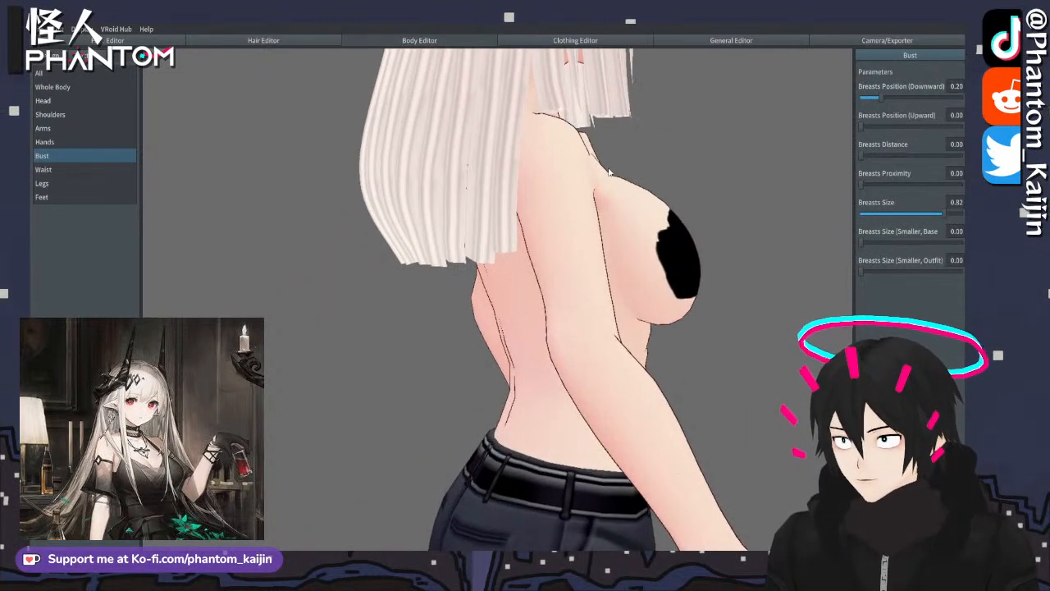
drag(609, 170, 654, 208)
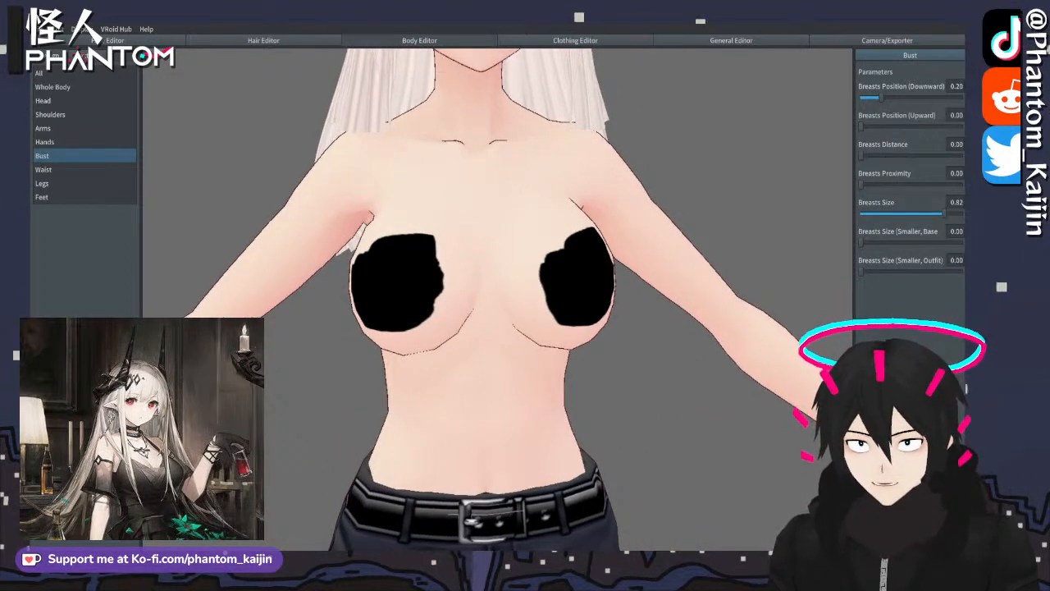
middle_drag(654, 127, 665, 188)
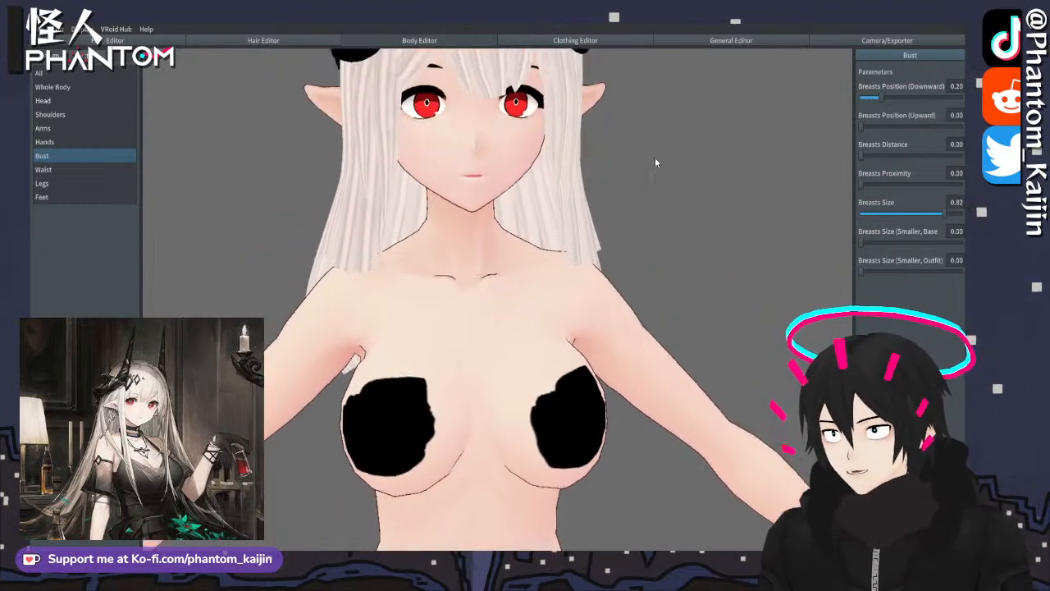
drag(665, 191, 670, 192)
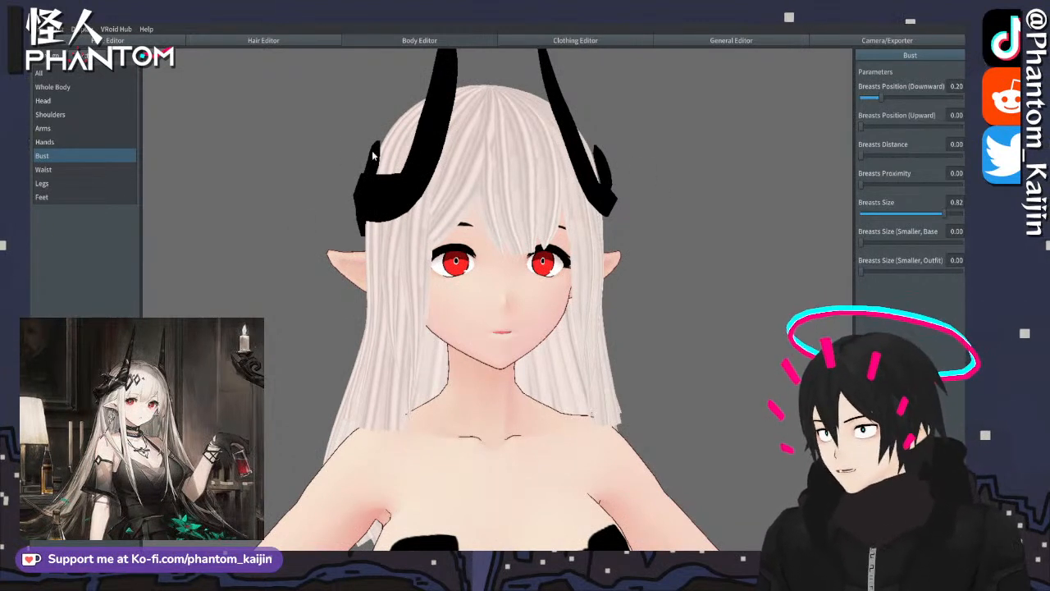
drag(479, 167, 506, 165)
scroll(506, 165, down, 6)
right_drag(505, 337, 569, 346)
middle_drag(568, 346, 538, 219)
scroll(520, 206, down, 1)
scroll(537, 220, down, 1)
right_drag(539, 219, 529, 219)
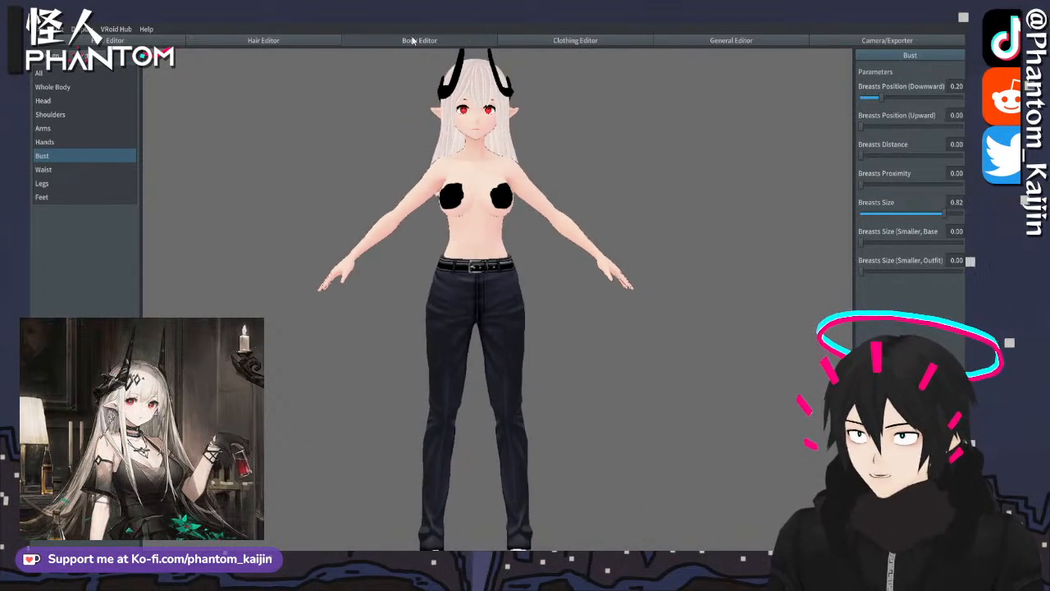
- Preview the Pencil Skirt, Pants (Long Coat), Pants (No Crease), Uniform Skirt and None options as the outfit's bottoms
click(563, 42)
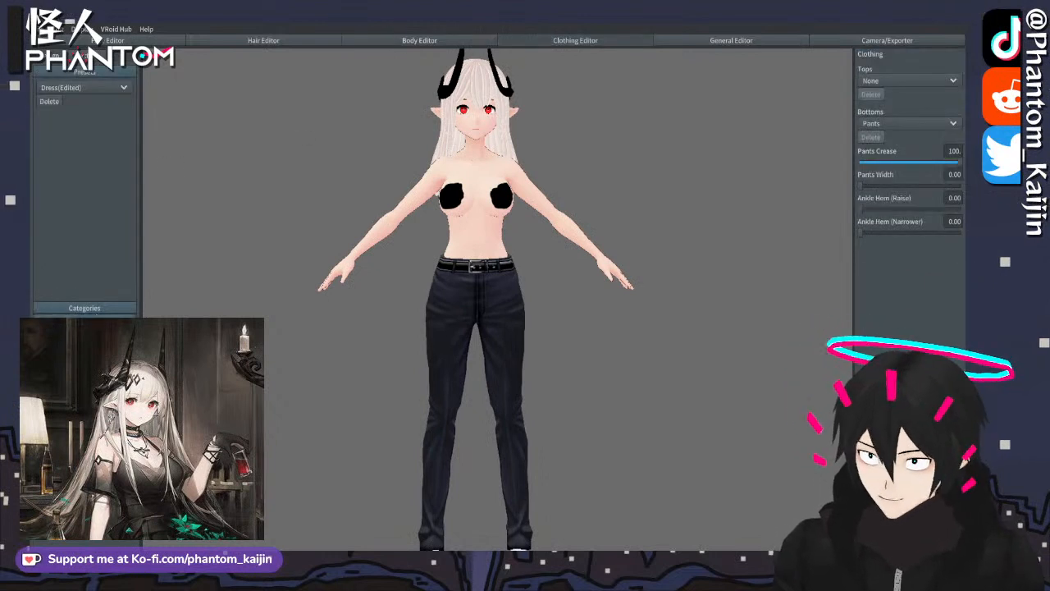
click(890, 123)
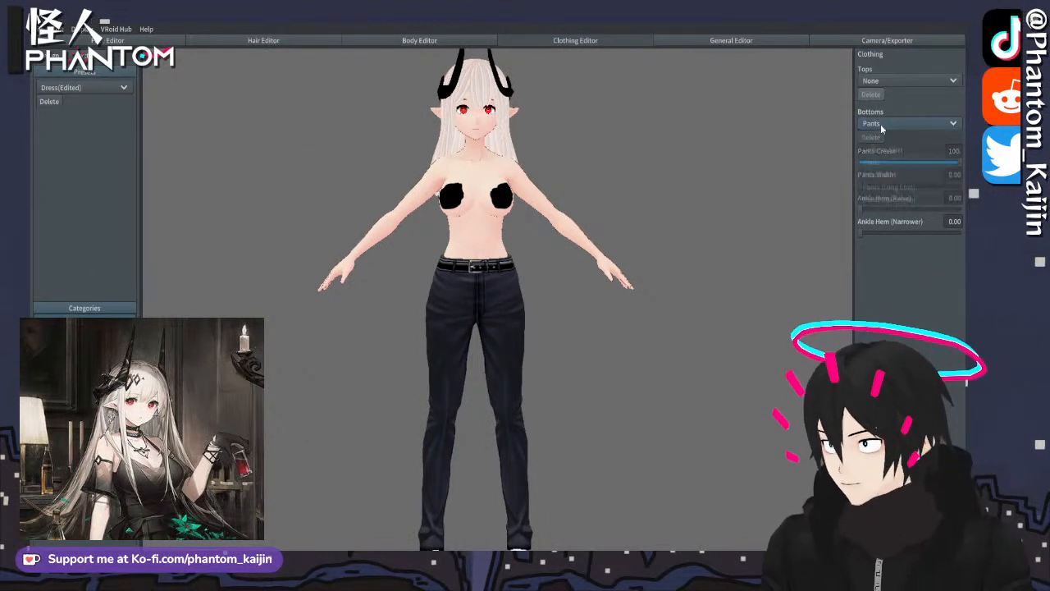
click(868, 183)
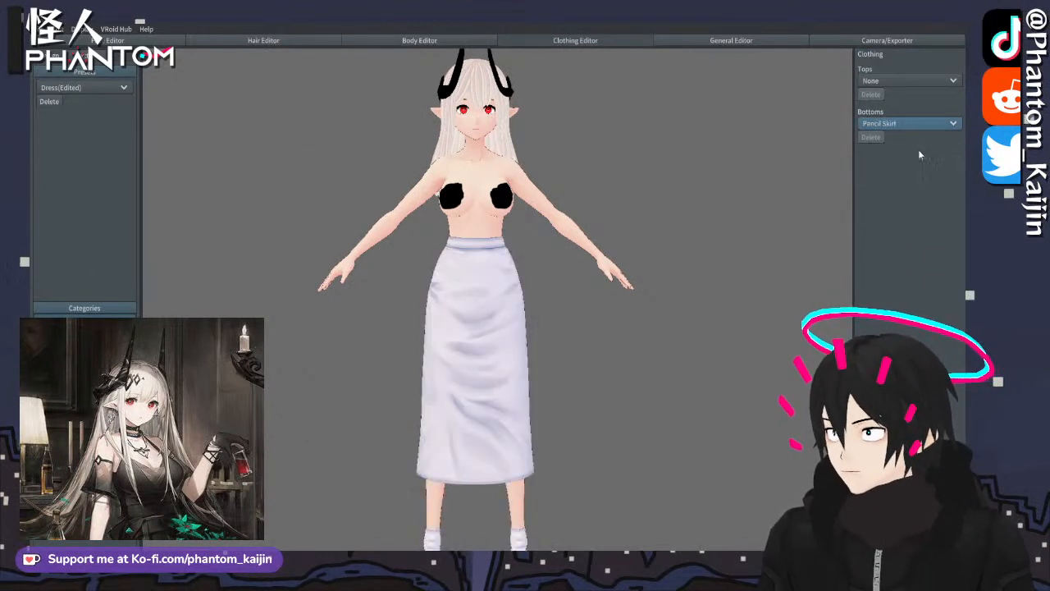
click(907, 125)
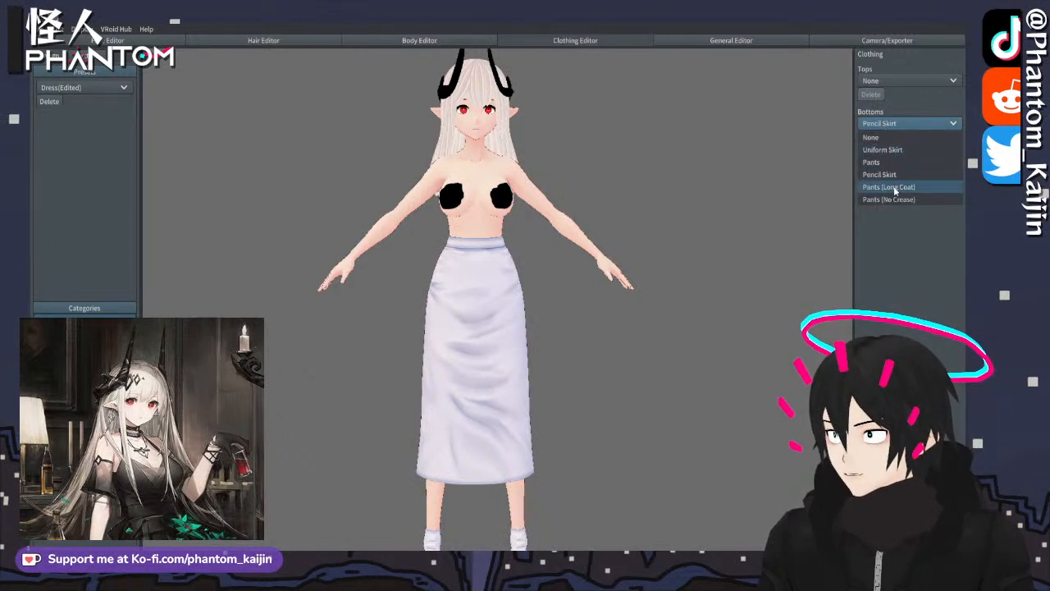
click(902, 187)
click(909, 123)
click(899, 200)
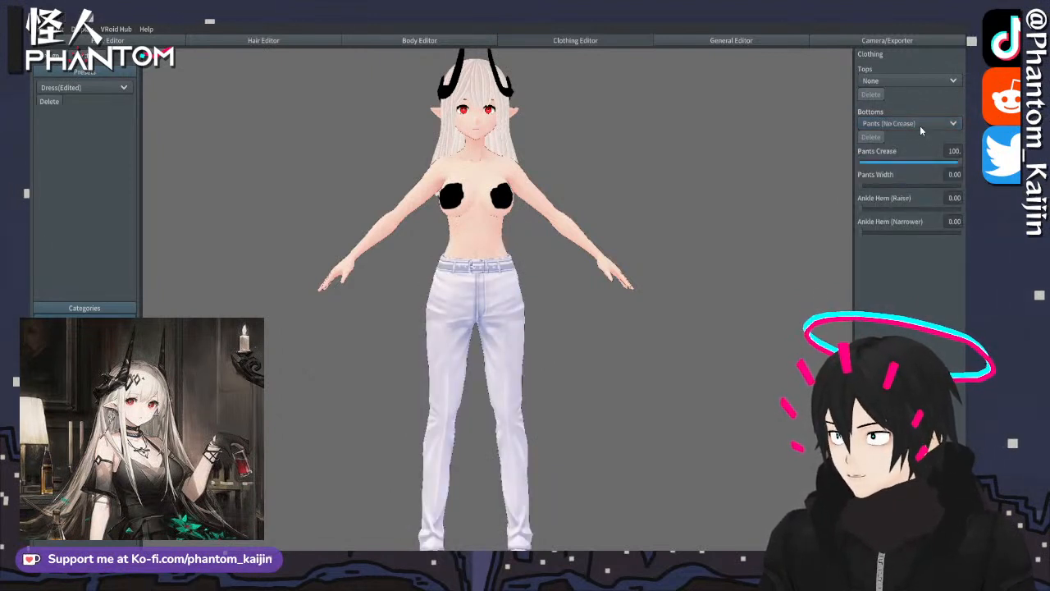
click(920, 125)
click(907, 149)
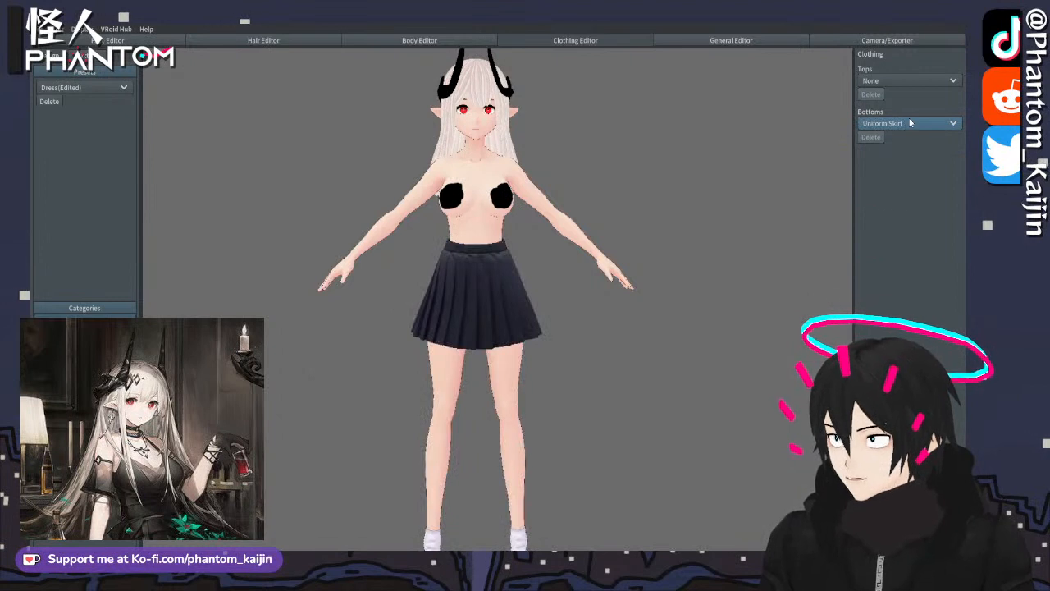
click(909, 123)
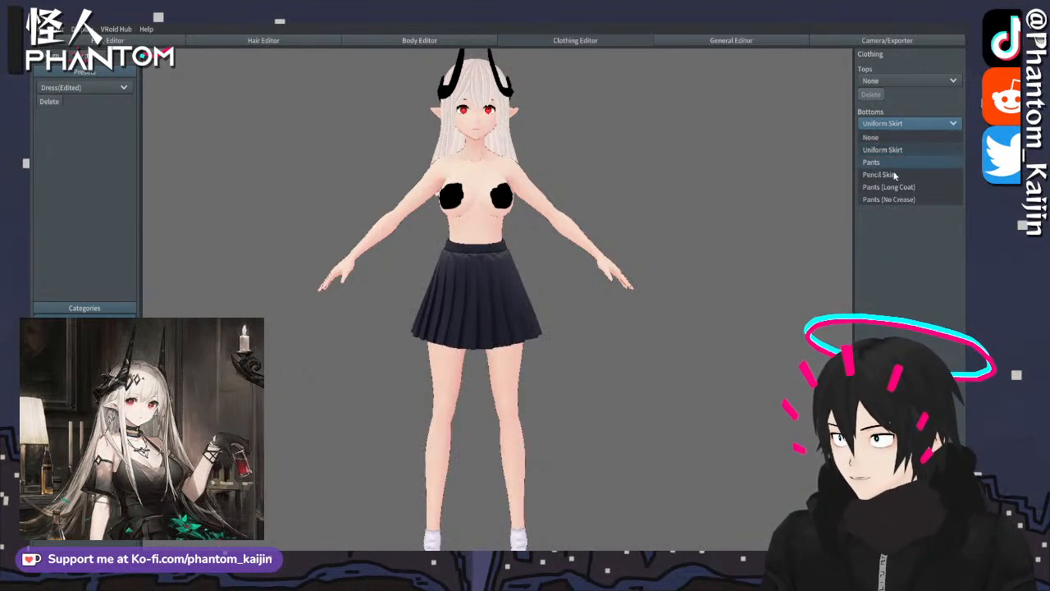
click(895, 137)
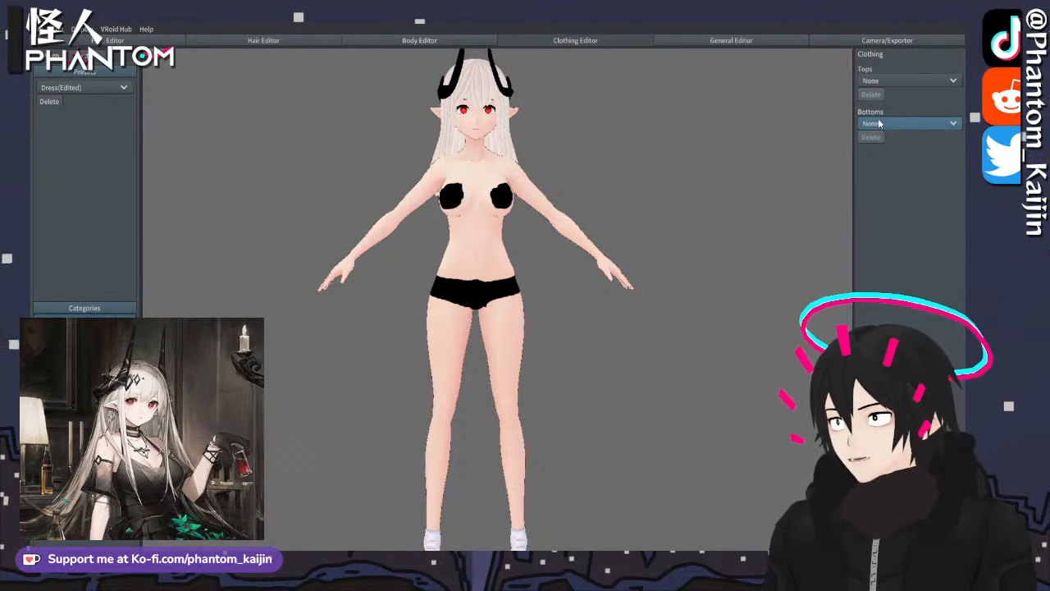
- Compare the Pants and Pants (Long Coat) bottoms, then choose Pants (No Crease)
click(877, 124)
click(875, 157)
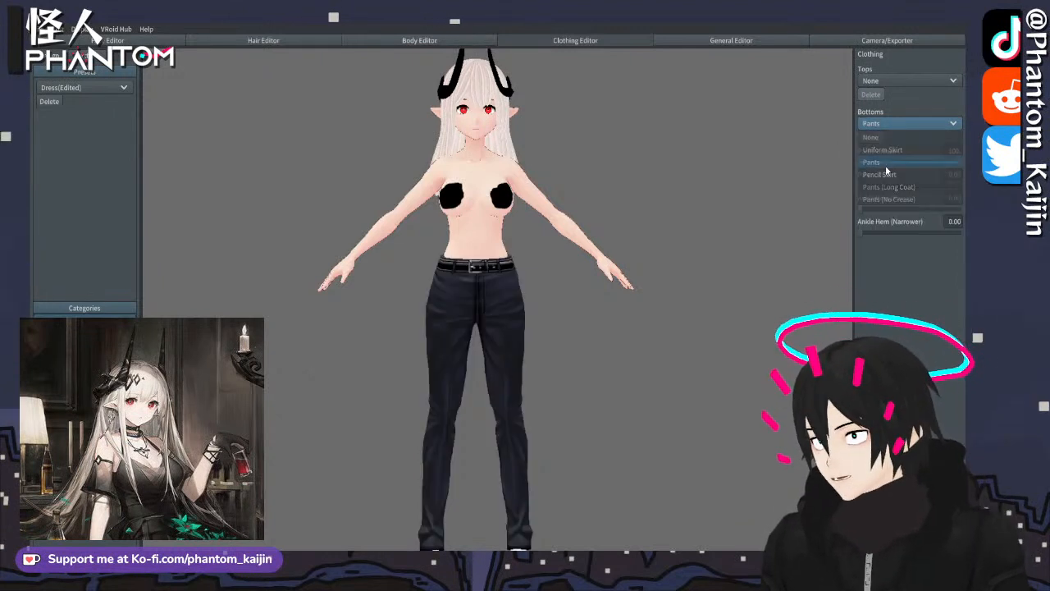
click(891, 123)
click(891, 186)
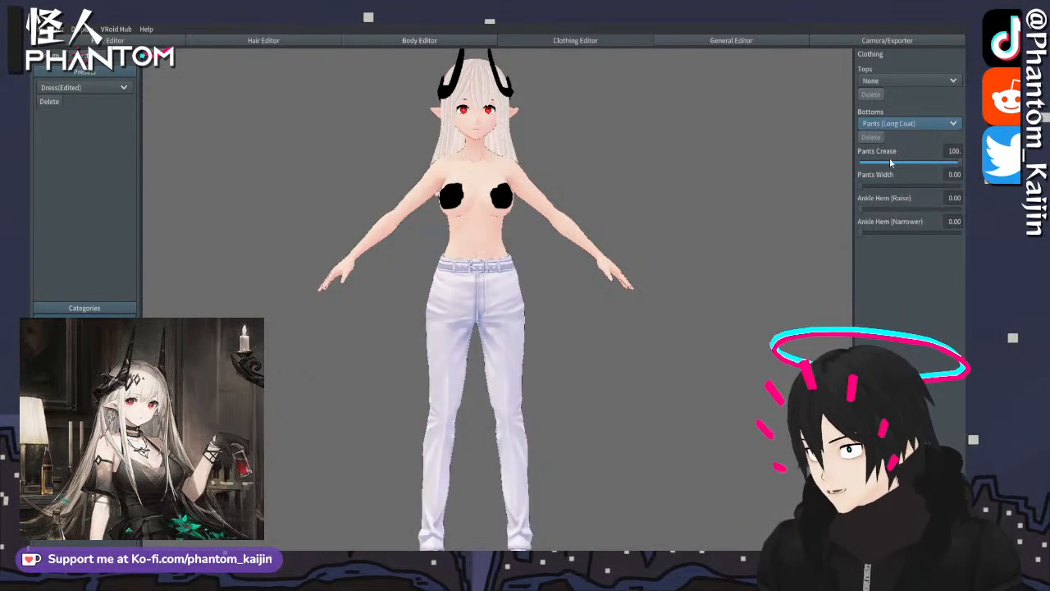
click(894, 124)
click(892, 197)
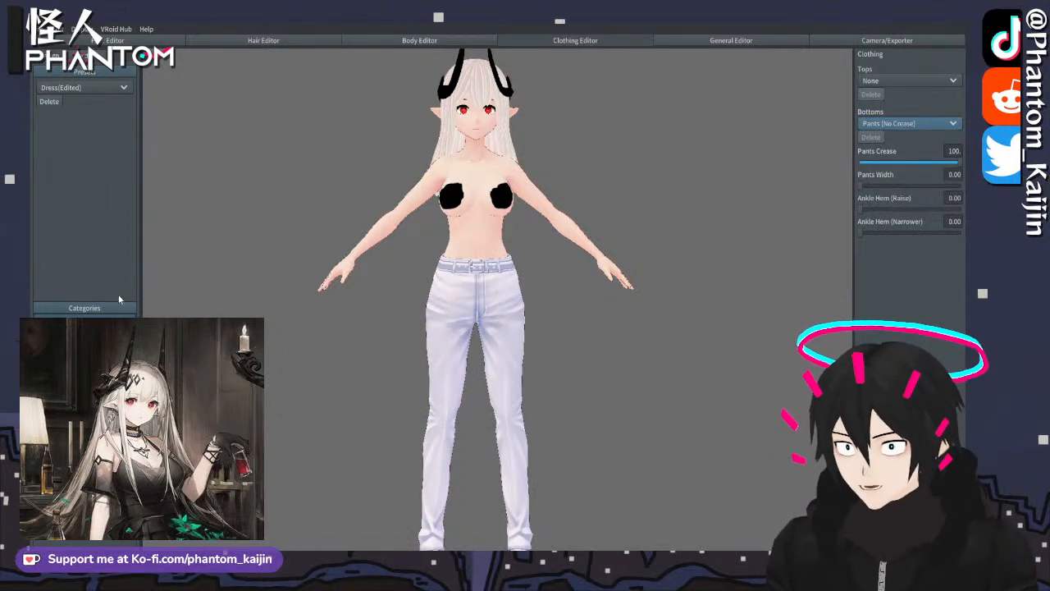
- Set the Pants Width to 59.9, then try a Pants Crease of 0 and undo it
drag(861, 187, 947, 188)
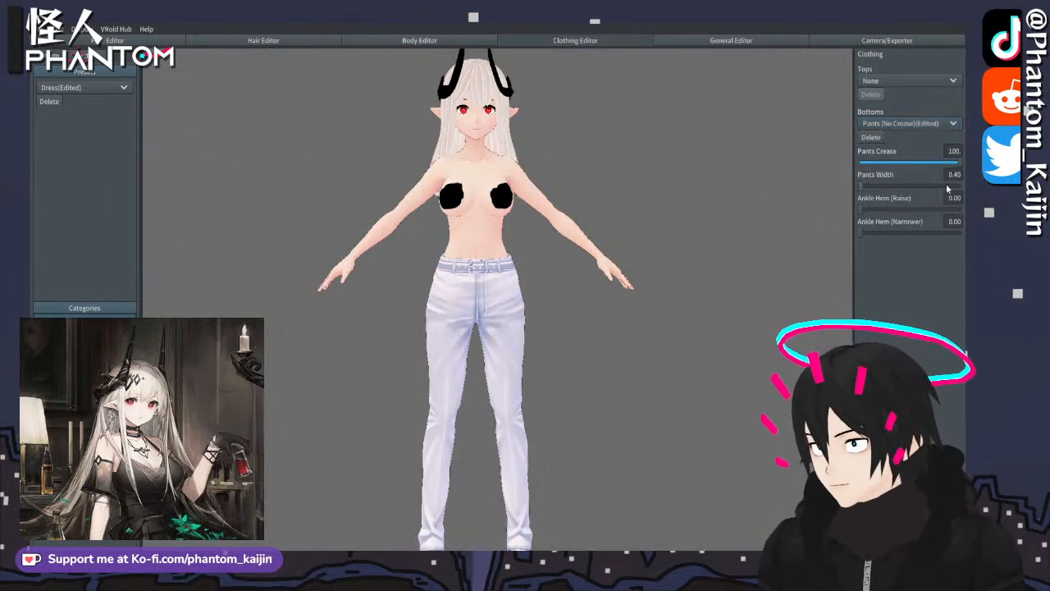
drag(867, 189, 923, 202)
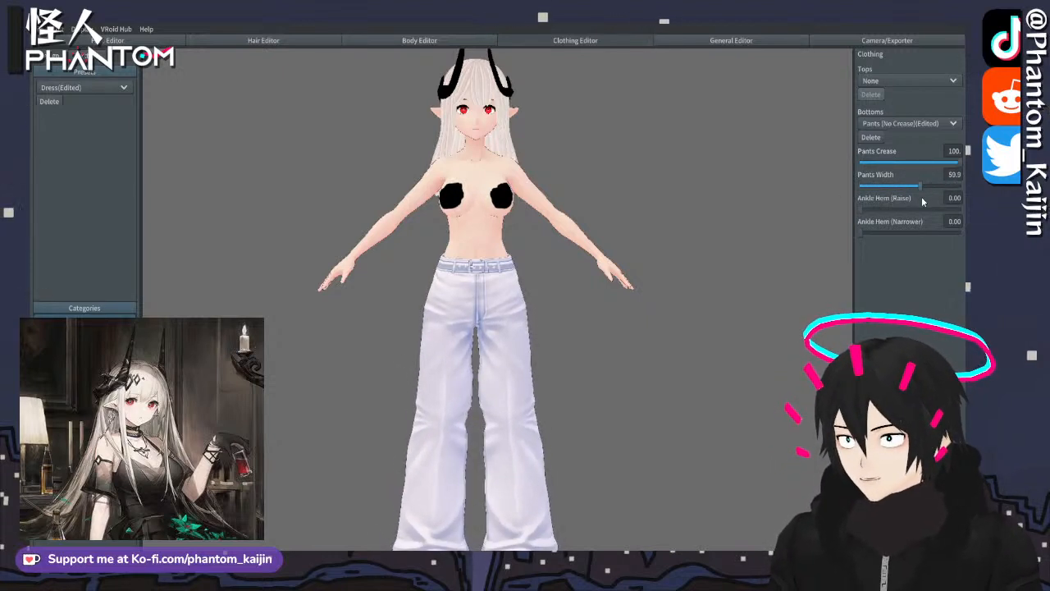
drag(959, 162, 890, 162)
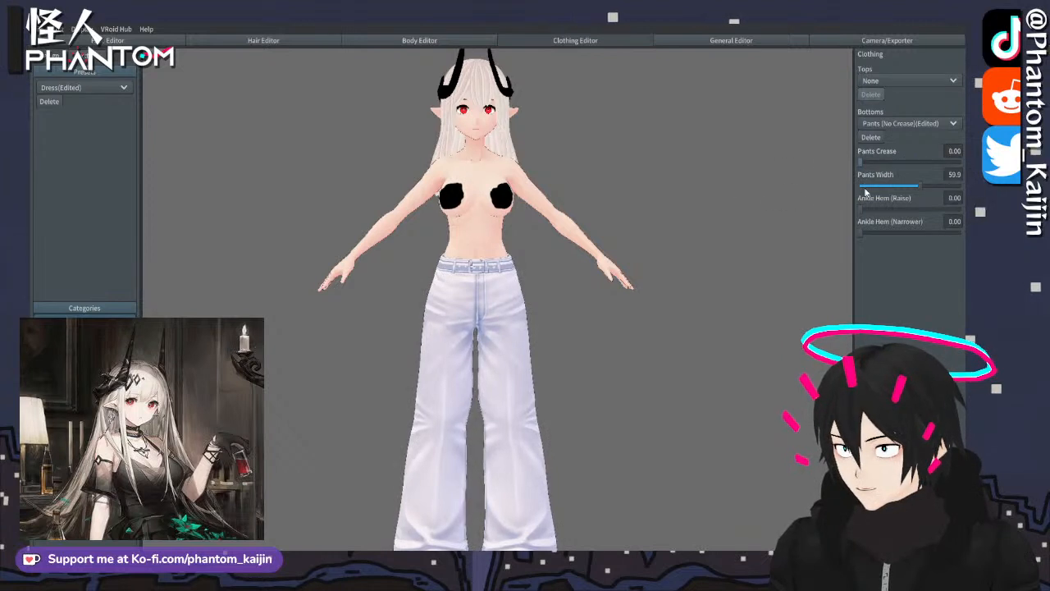
key(ctrl+z)
- Try Ankle Hem (Raise) at about 54, return it to 0, and set Ankle Hem (Narrower) to 90.5
drag(860, 212, 915, 211)
middle_drag(697, 325, 699, 239)
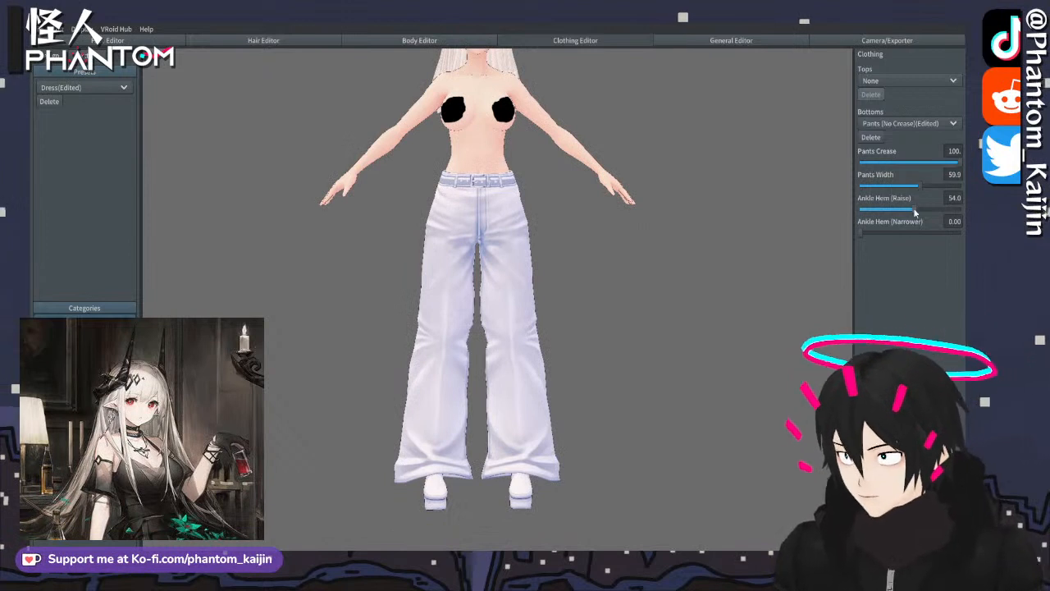
drag(915, 210, 950, 234)
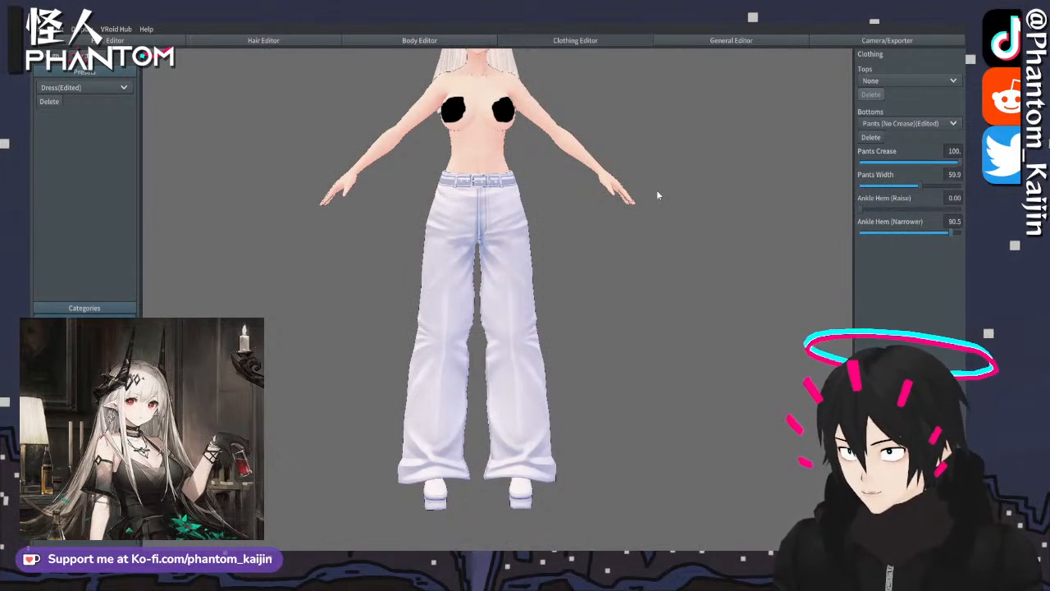
middle_drag(657, 195, 646, 236)
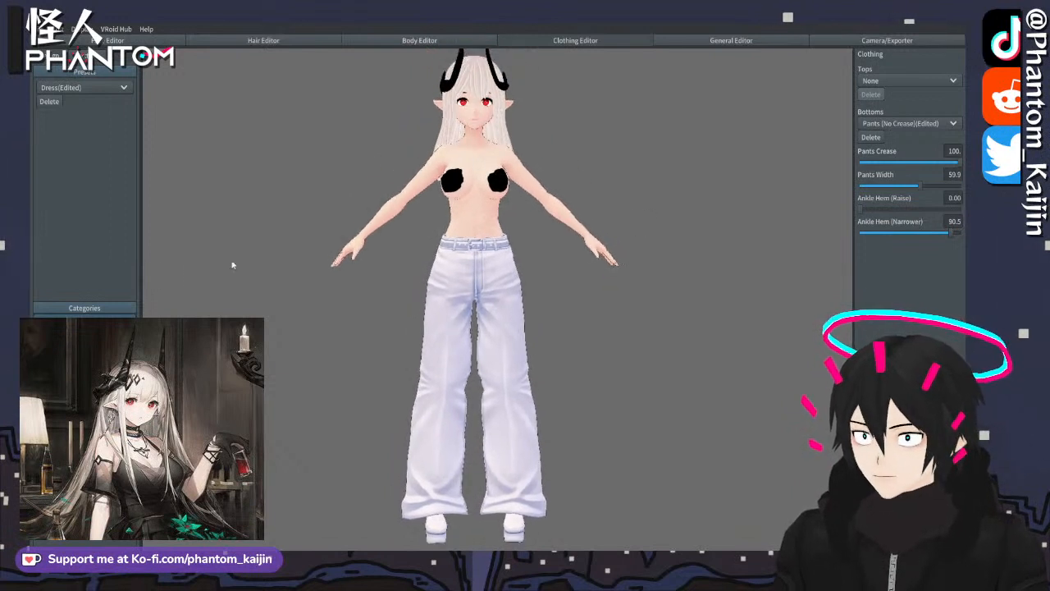
- For the Uniform Vest (Long Sleeve) shoes, set the toe shape to Bare Foot (Flat) and inspect the feet up close
click(84, 333)
click(931, 85)
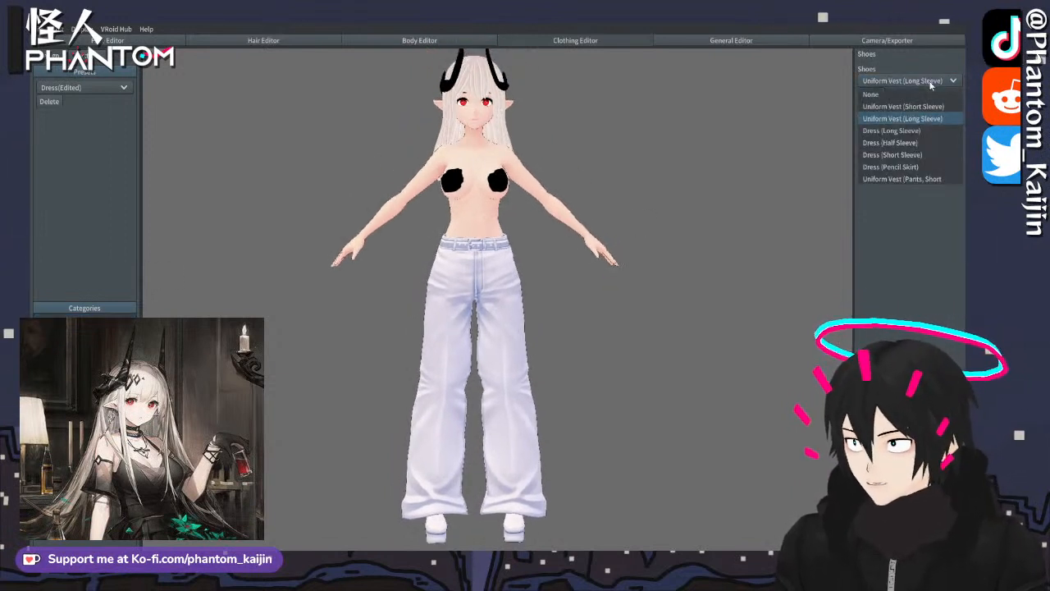
click(903, 118)
click(902, 147)
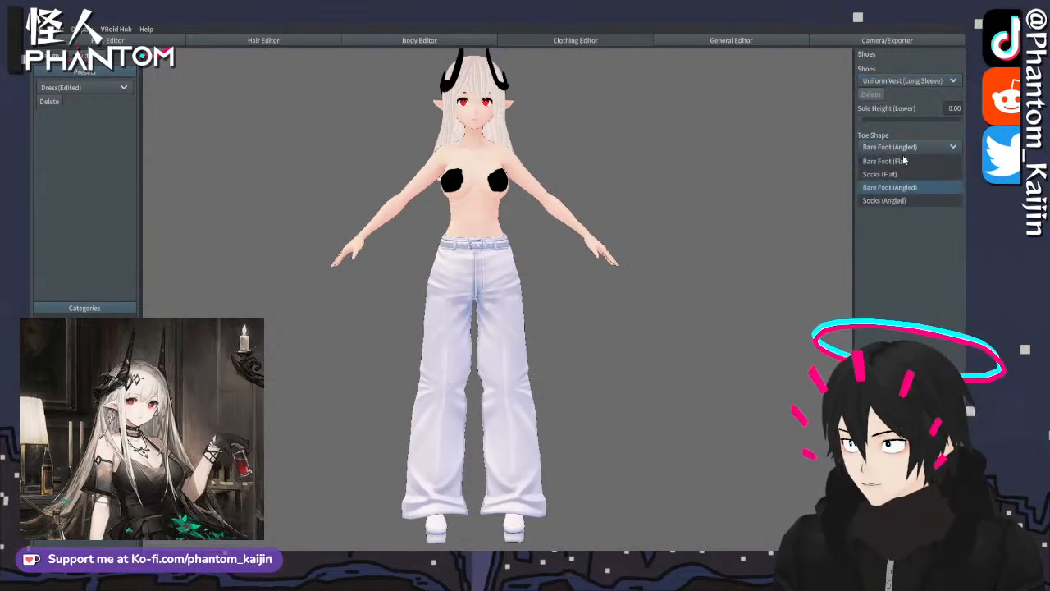
click(900, 163)
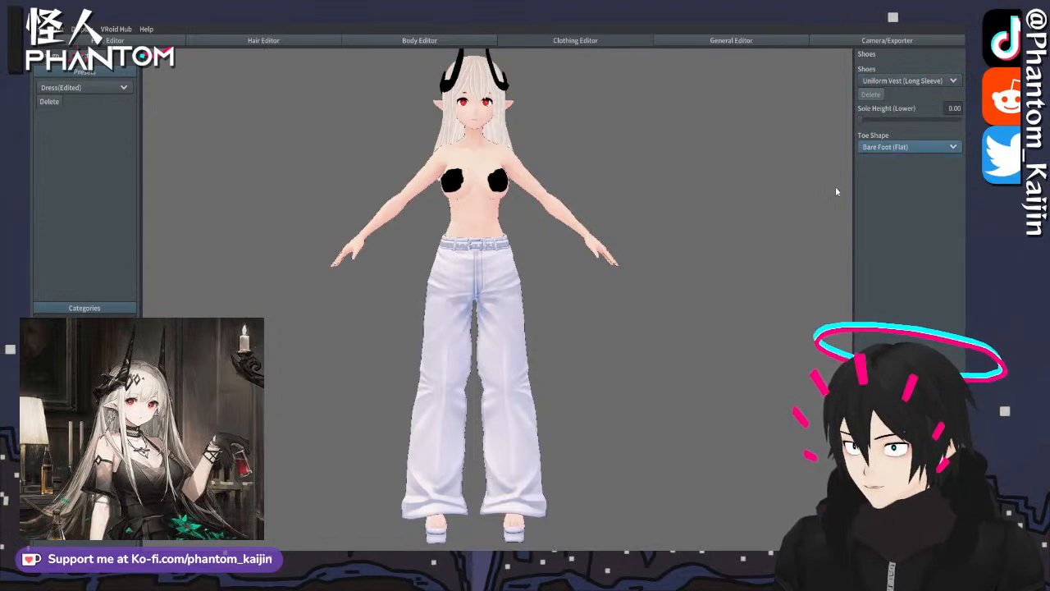
right_drag(835, 186, 649, 234)
middle_drag(649, 233, 624, 148)
scroll(614, 238, up, 4)
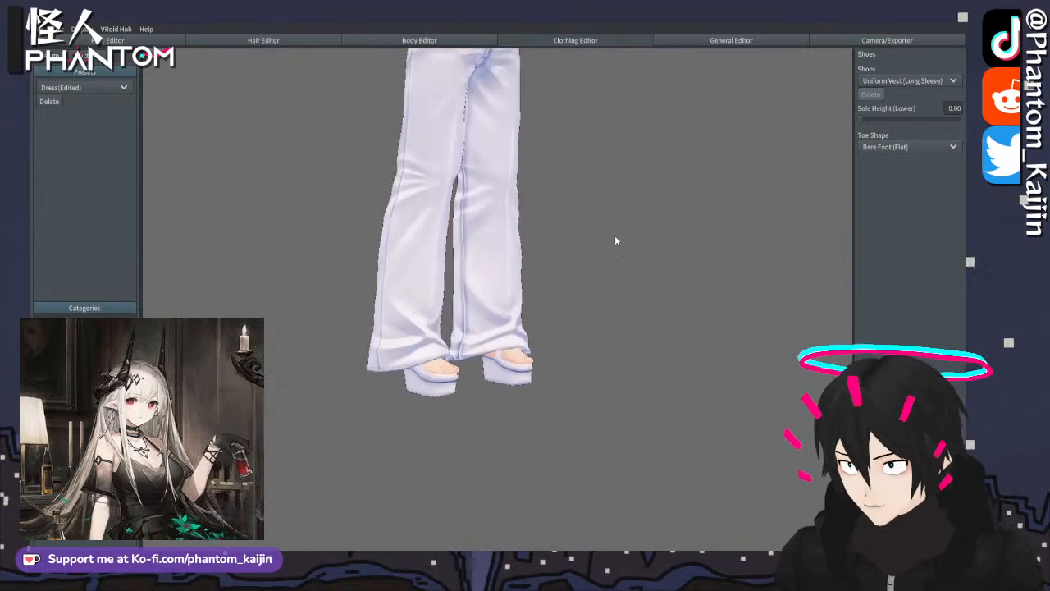
middle_drag(607, 301, 633, 251)
scroll(634, 247, up, 5)
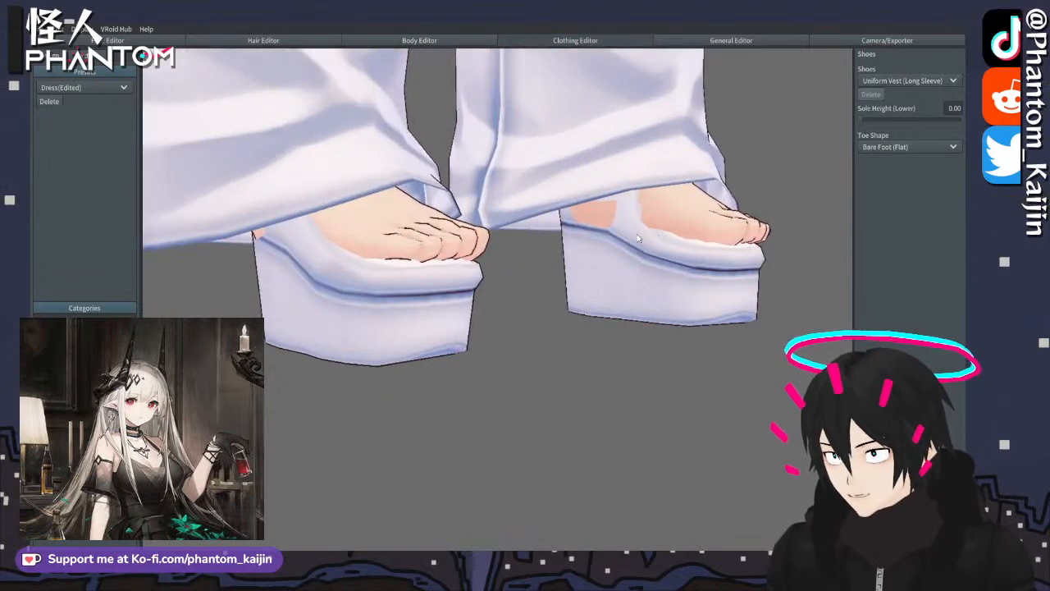
- Compare the Socks (Flat), Bare Foot (Flat), Bare Foot (Angled) and Socks (Angled) toe shapes on the platform shoes
click(908, 147)
click(901, 174)
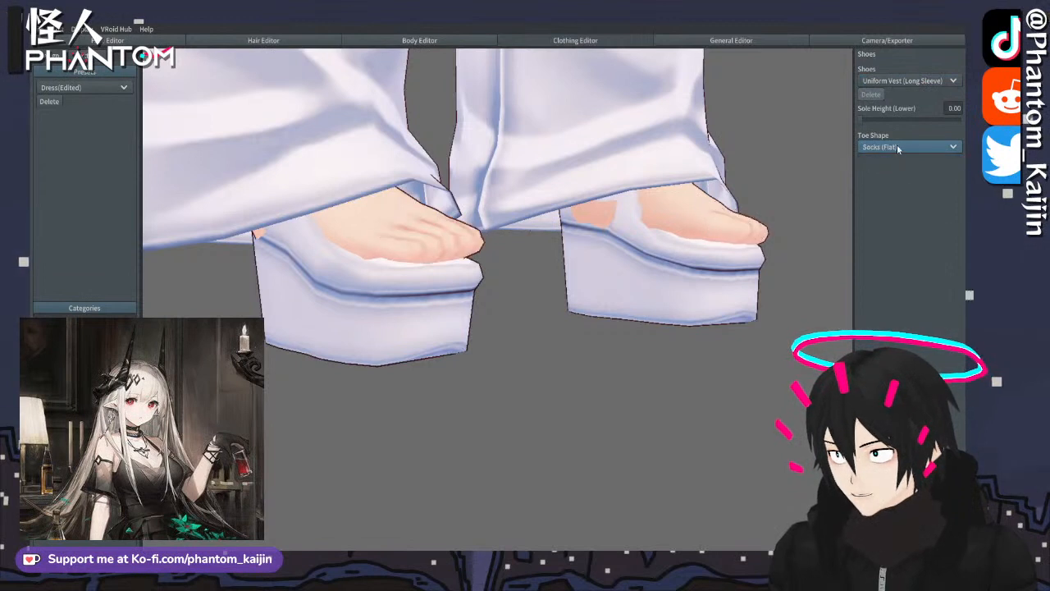
click(898, 148)
click(894, 162)
click(895, 148)
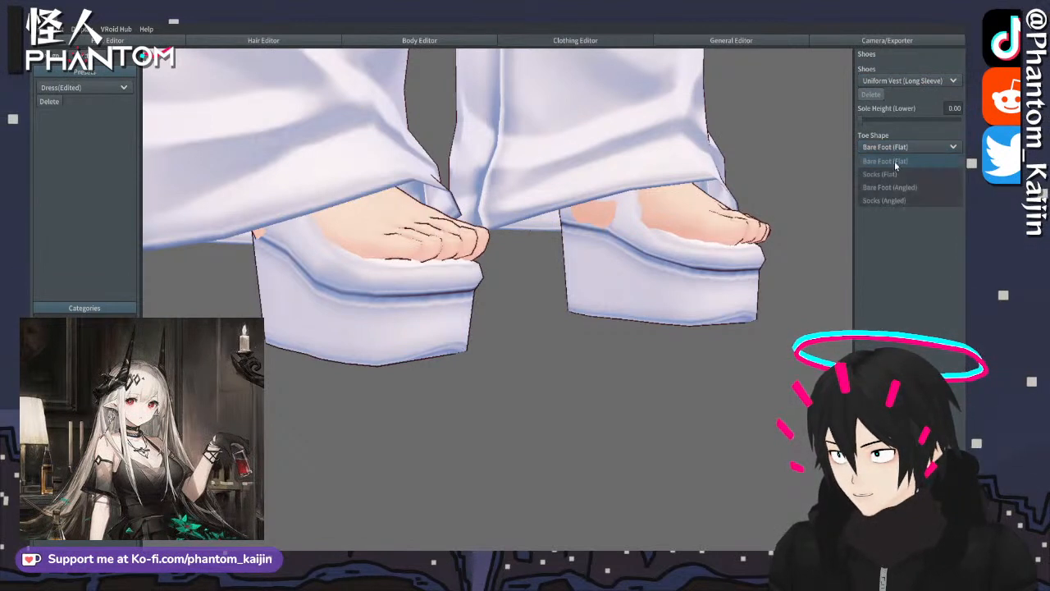
click(891, 187)
click(885, 148)
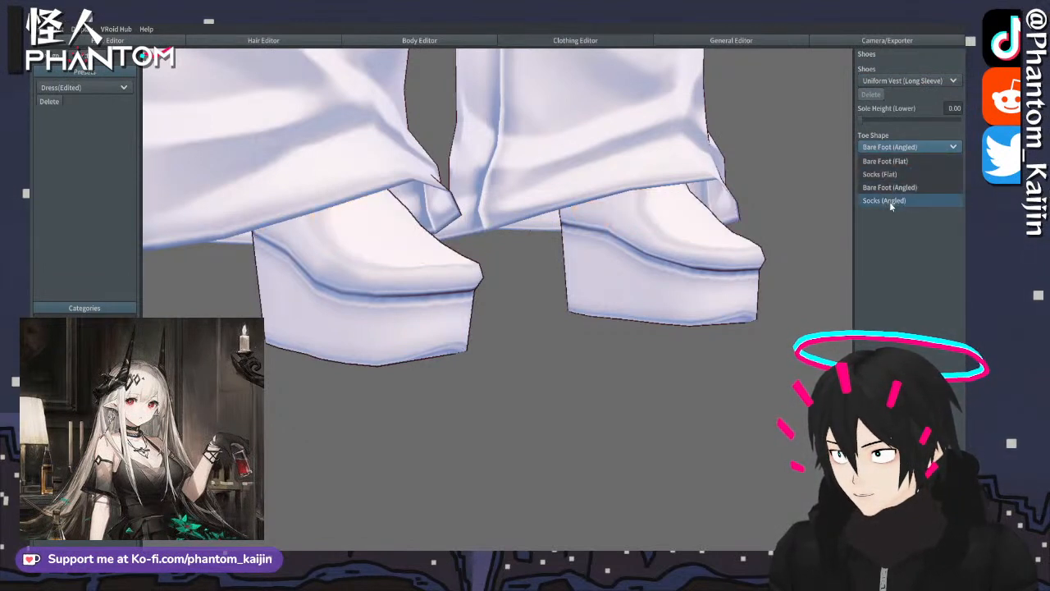
click(890, 201)
click(894, 147)
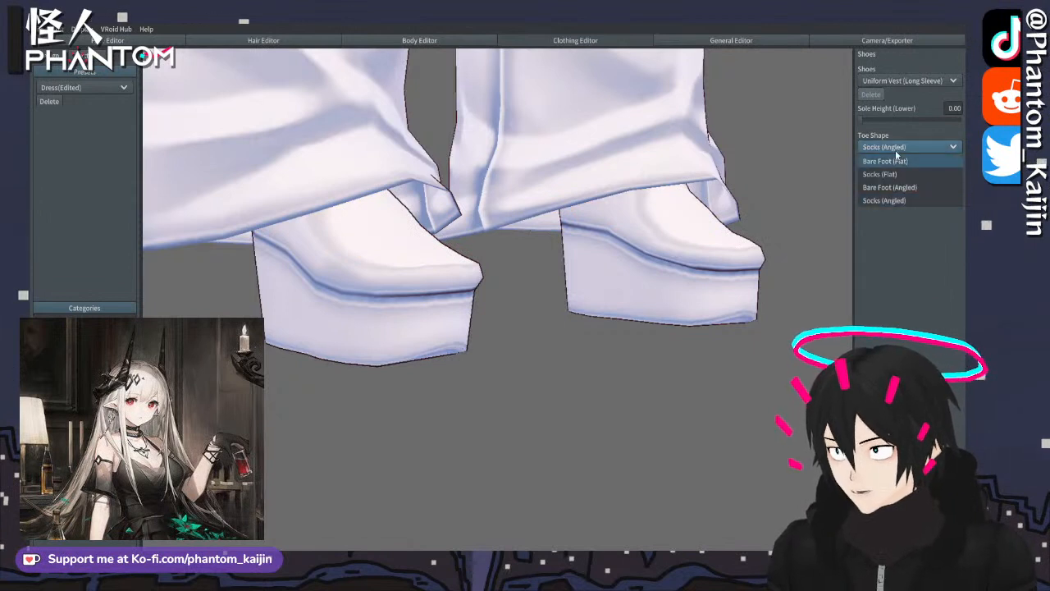
click(897, 146)
- Try the Dress (Long Sleeve) shoes, then set the shoes to None with the Bare Foot (Flat) toe shape
click(891, 82)
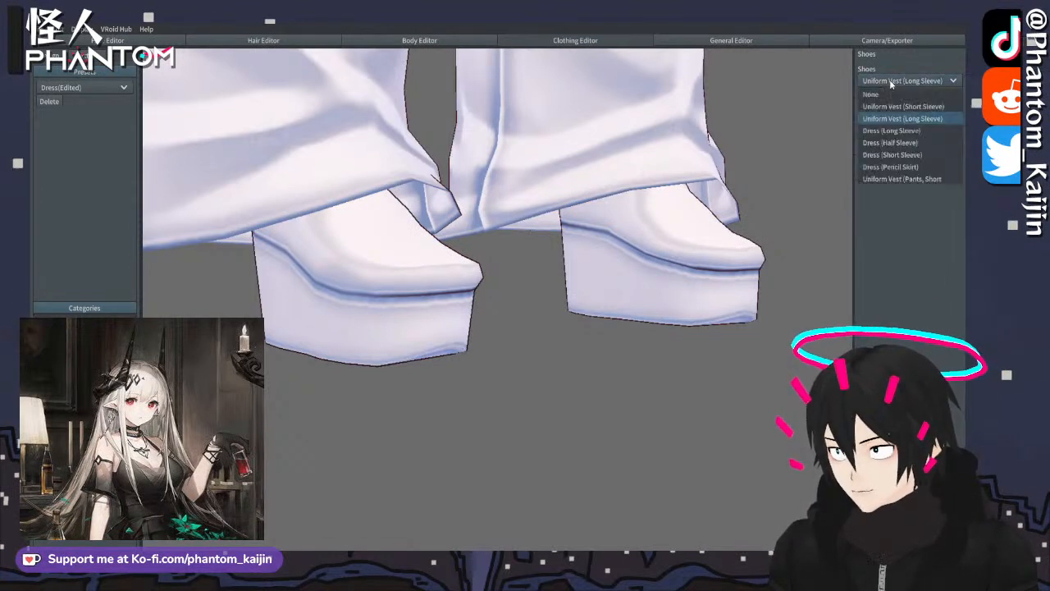
click(892, 131)
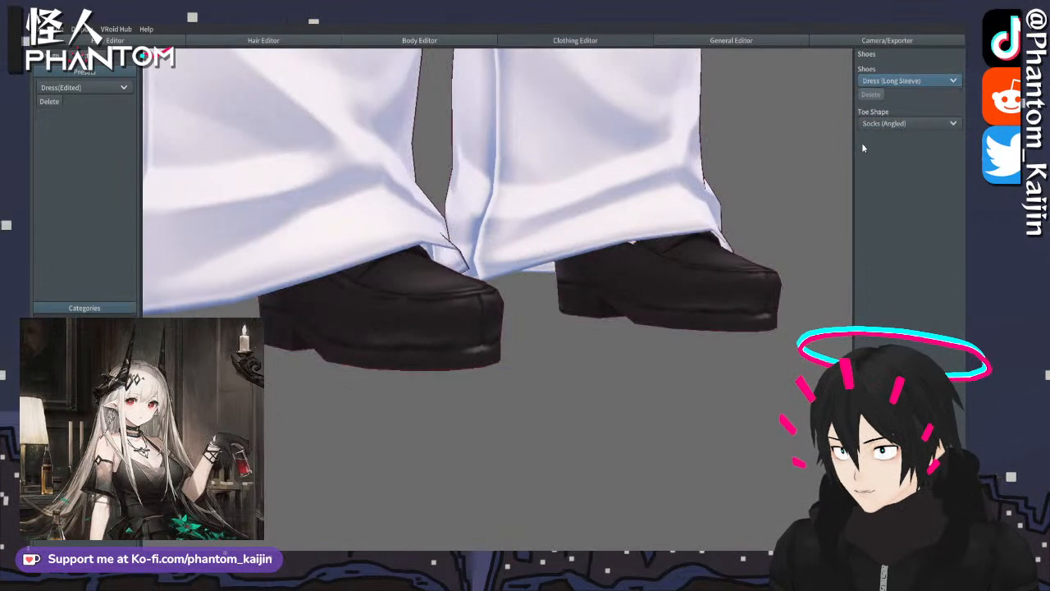
click(894, 81)
click(869, 93)
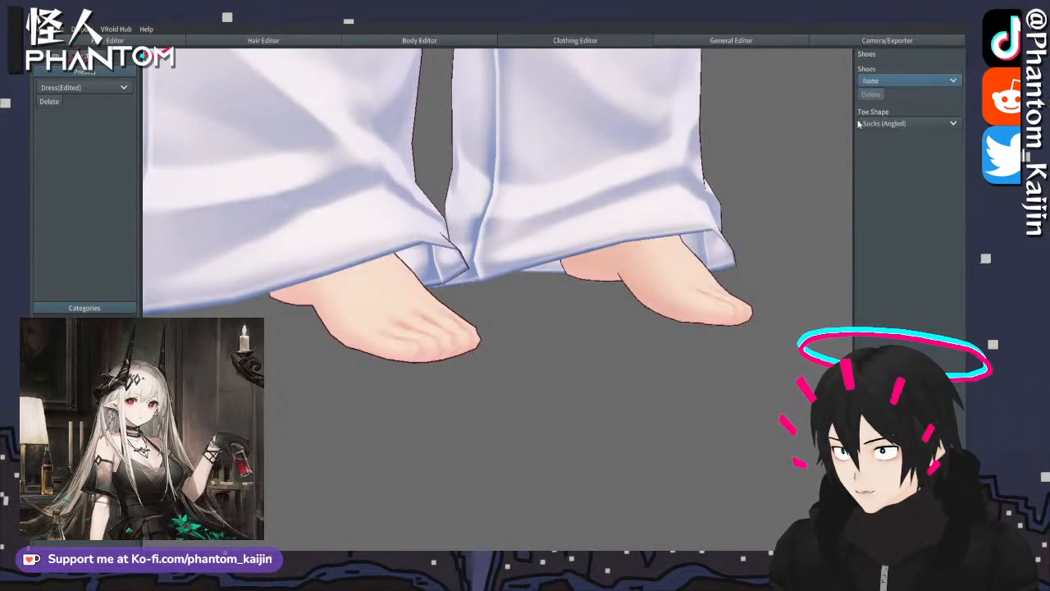
click(895, 123)
click(886, 145)
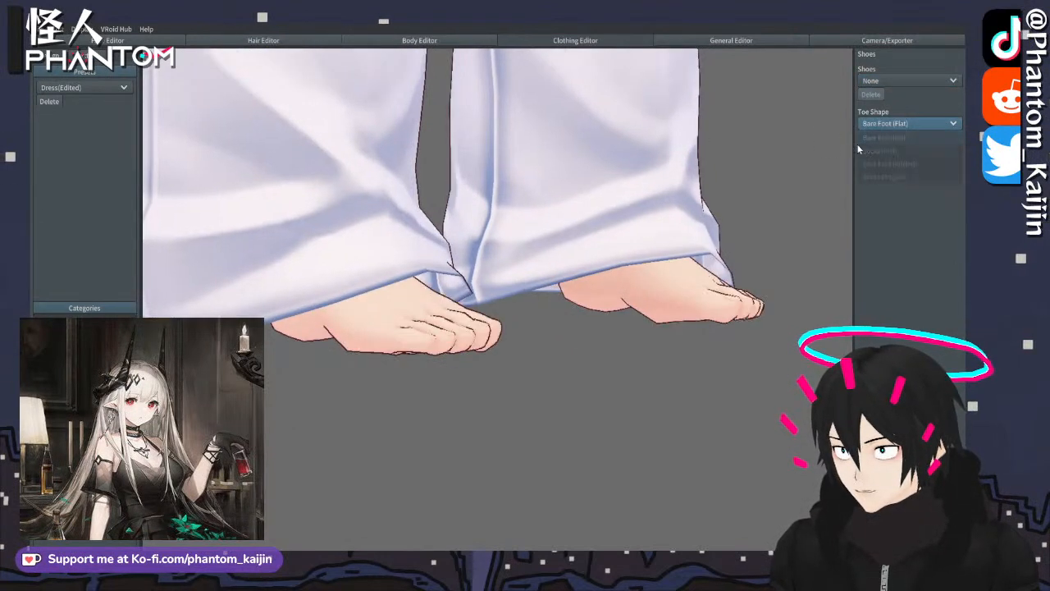
- View the full figure and check the available Hands and Legs accessory options
scroll(710, 150, down, 10)
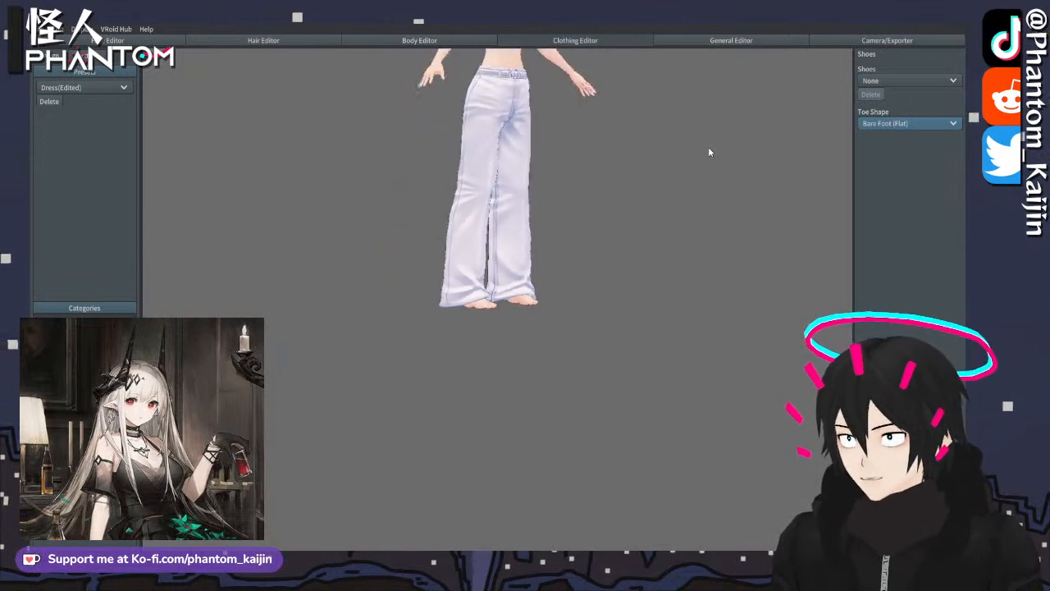
middle_drag(707, 142, 710, 220)
right_drag(710, 220, 657, 171)
middle_drag(656, 172, 646, 287)
scroll(646, 287, up, 3)
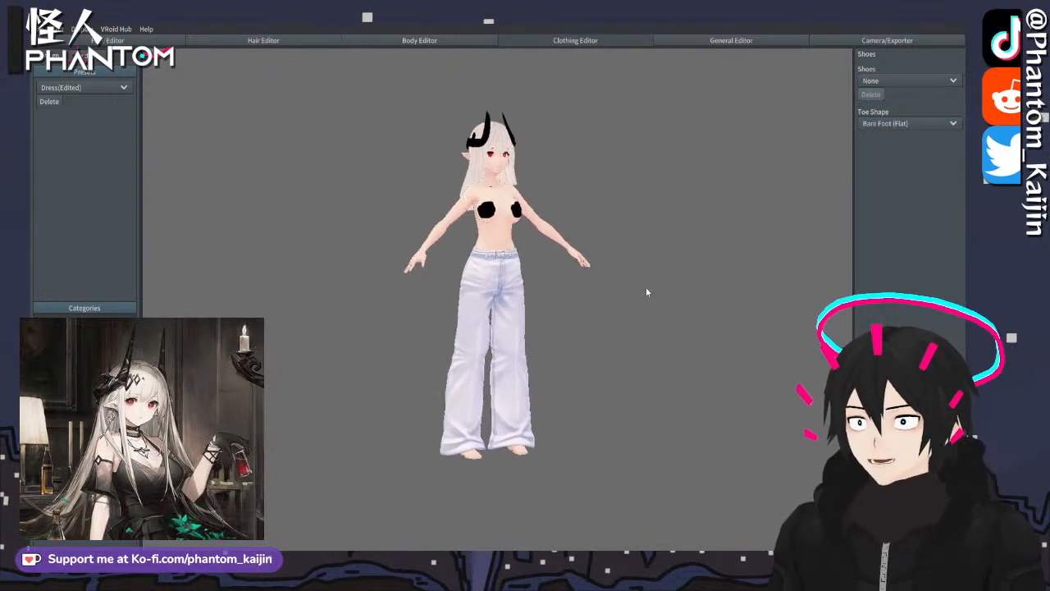
scroll(644, 284, up, 4)
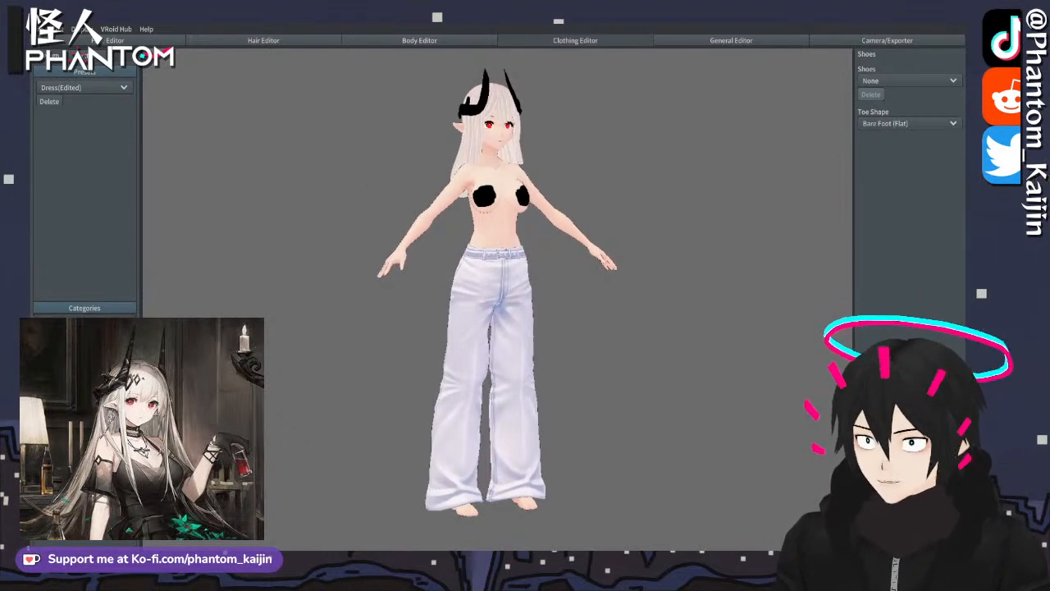
click(84, 322)
click(85, 351)
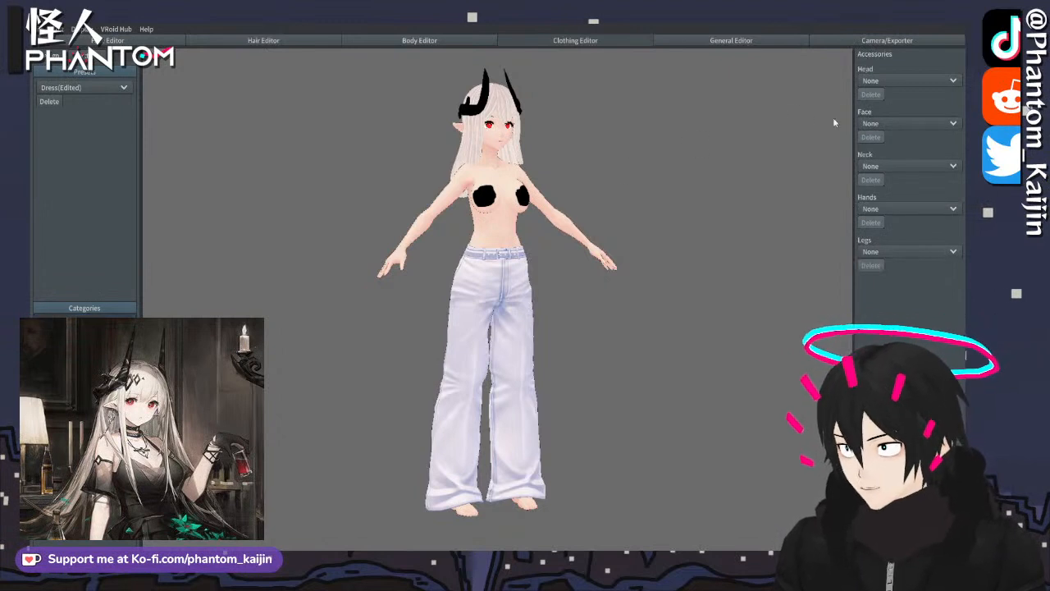
click(897, 209)
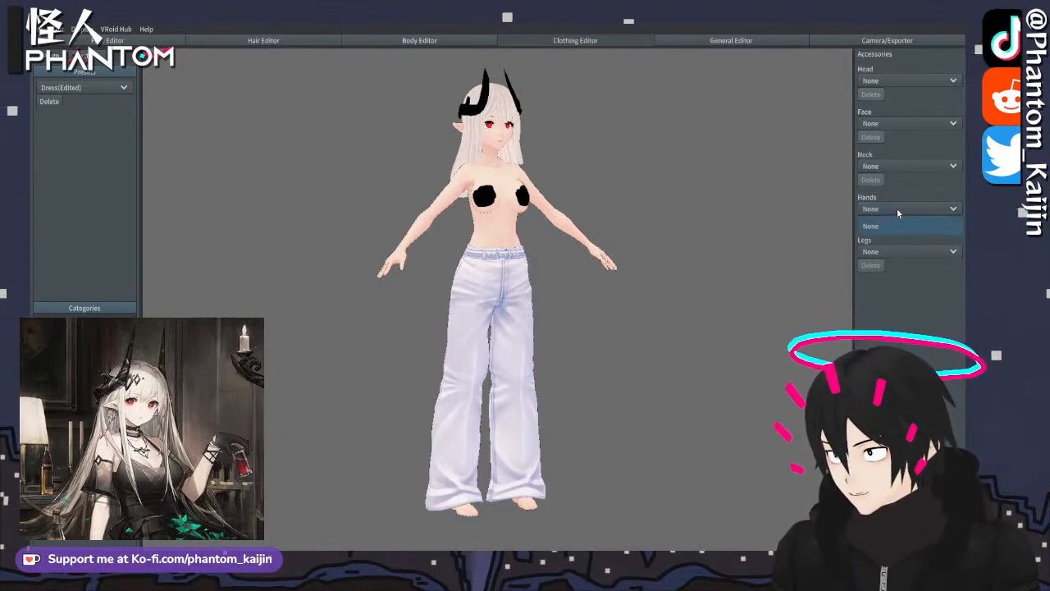
click(897, 252)
click(897, 254)
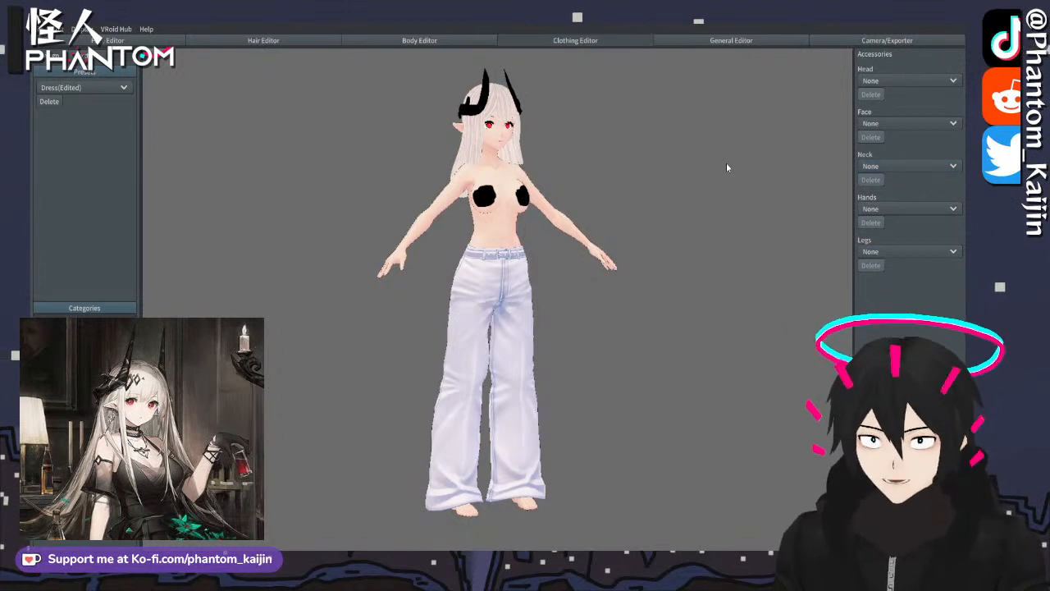
middle_drag(727, 164, 719, 186)
scroll(705, 201, up, 2)
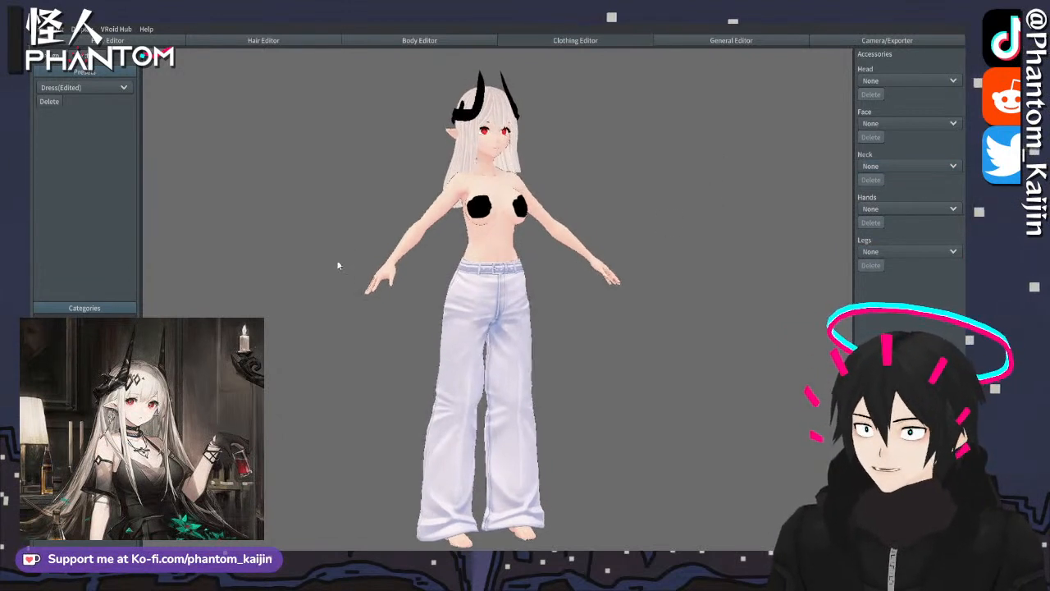
- Keep Pants (No Crease)(Edited) as the bottoms in the clothing settings and try the Mini T-Shirt top
click(84, 320)
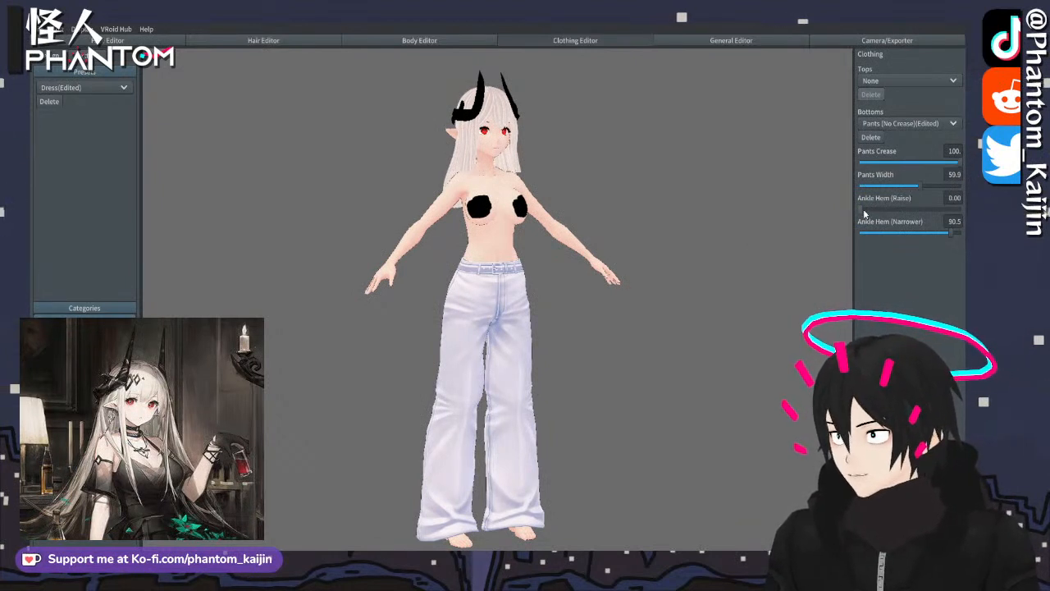
click(924, 124)
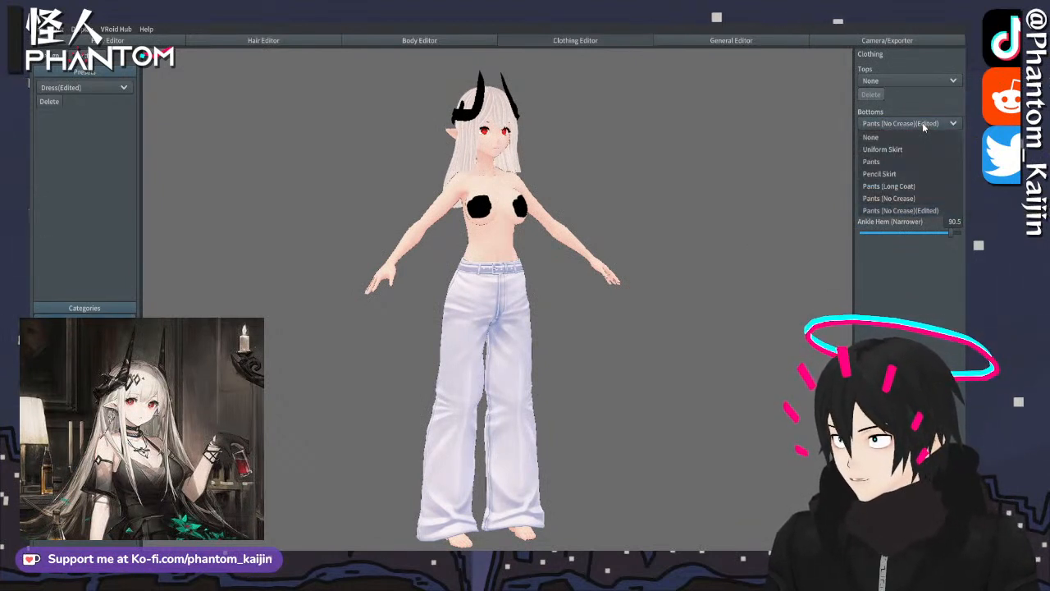
click(903, 210)
middle_drag(652, 125, 657, 157)
click(918, 78)
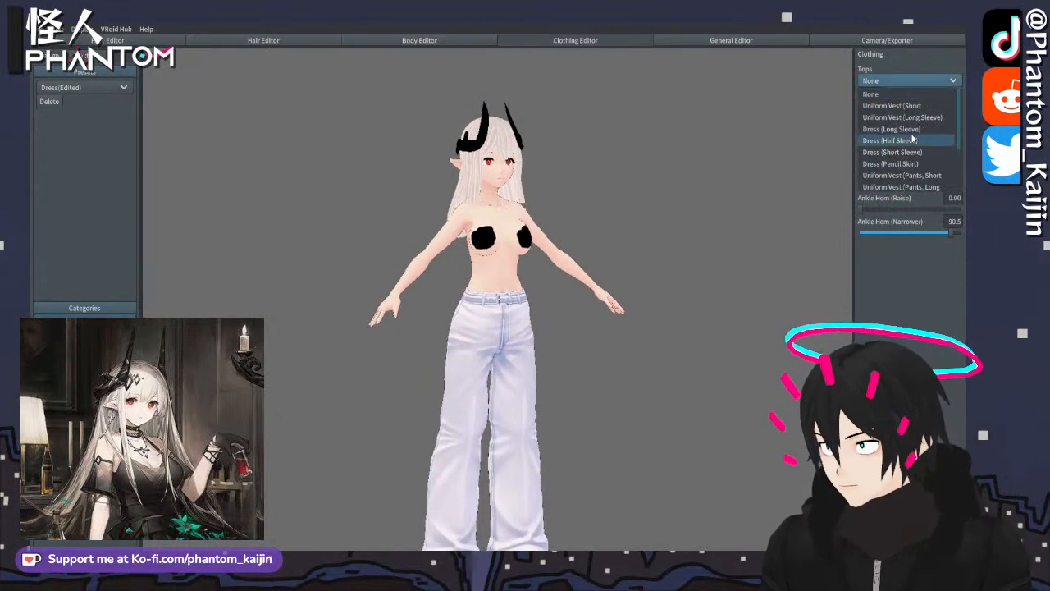
scroll(909, 172, down, 3)
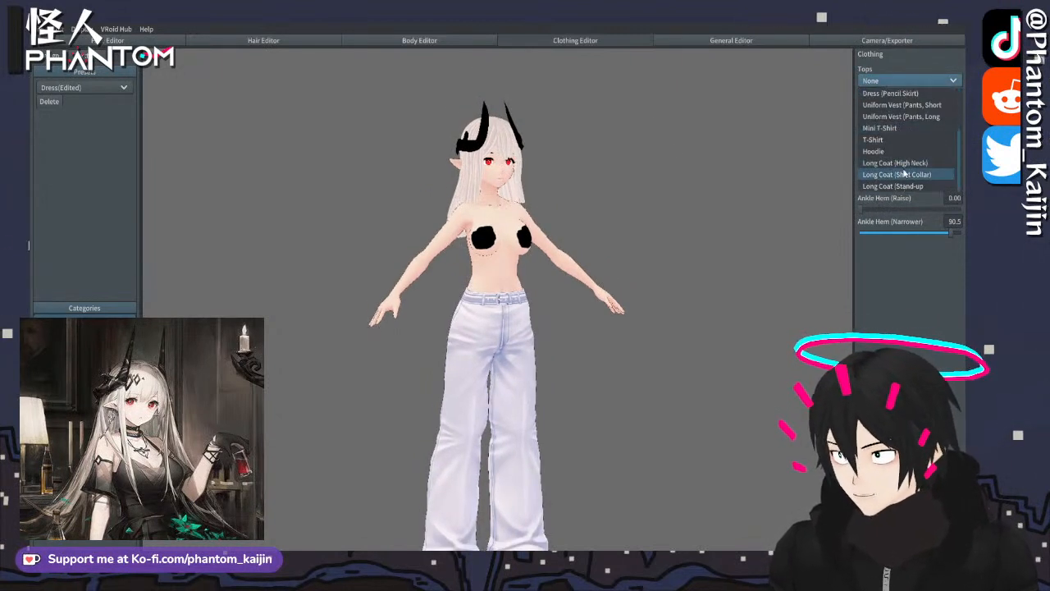
click(894, 129)
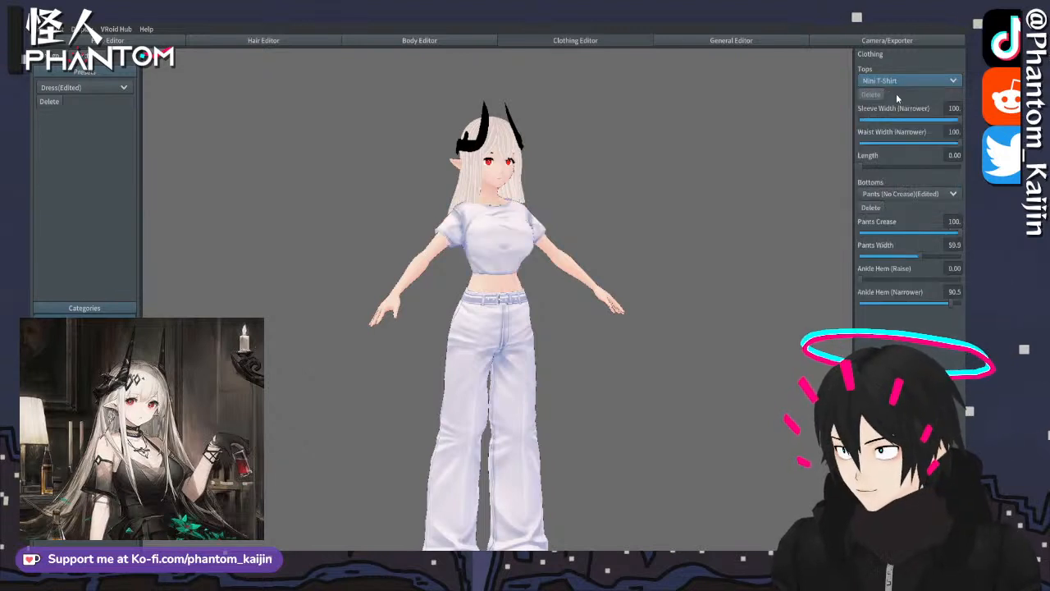
- Try the Hoodie top on the character and view it from the front
click(902, 80)
scroll(873, 157, down, 3)
click(870, 155)
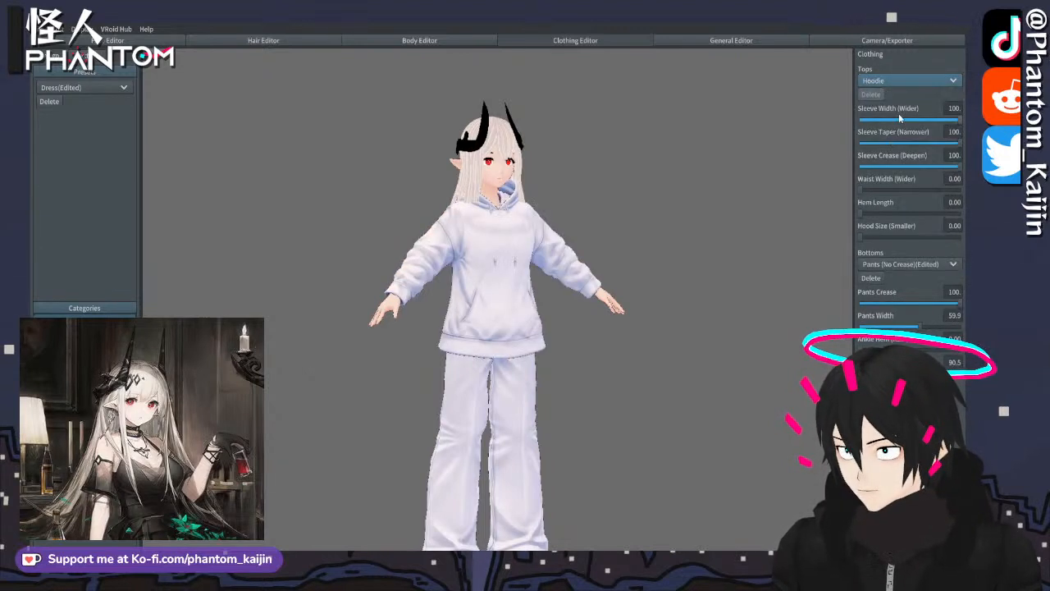
click(904, 83)
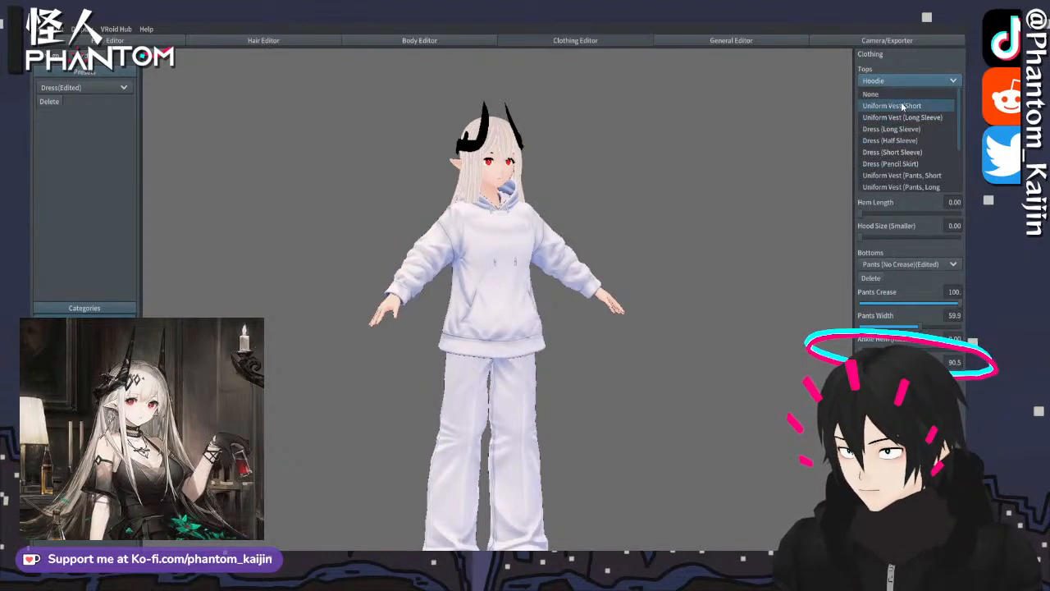
click(757, 165)
scroll(727, 174, up, 3)
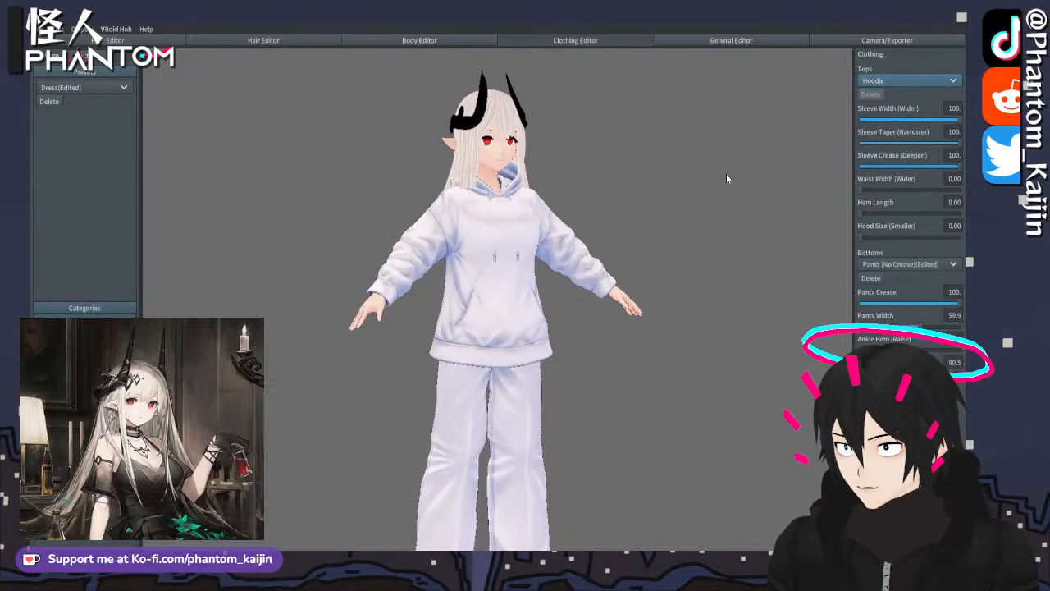
right_drag(766, 180, 757, 182)
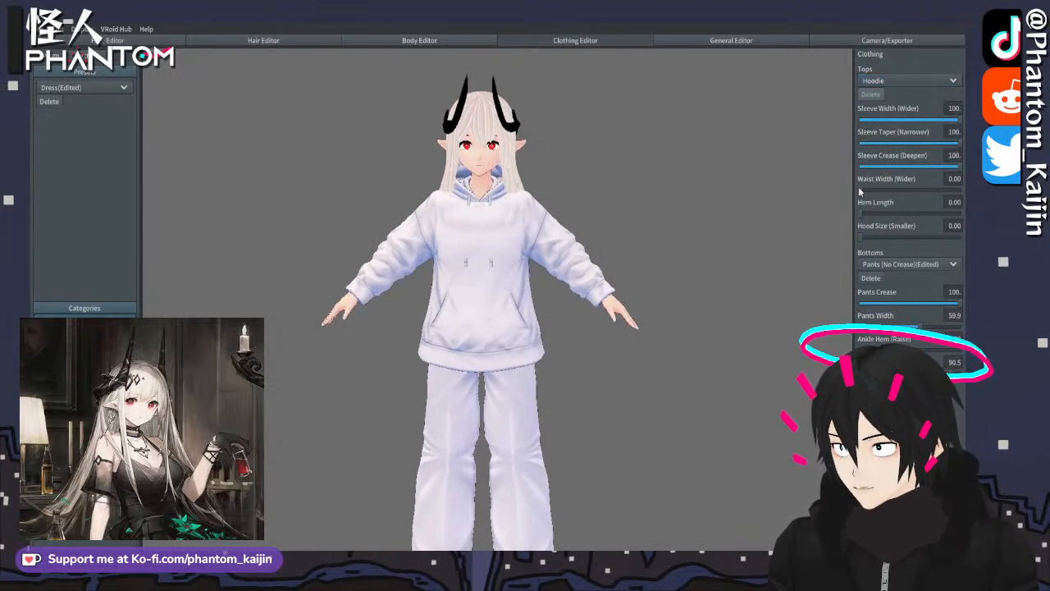
- Try the hoodie with Waist Width (Wider) at 78.4 and Hem Length at 54.5, and set the top back to None
drag(860, 191, 942, 199)
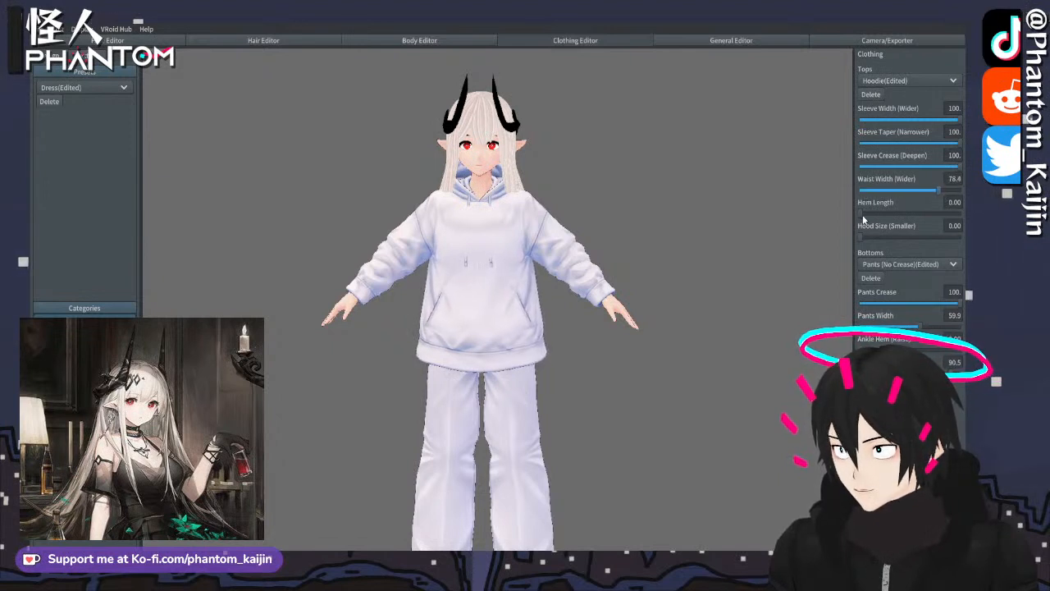
drag(864, 218, 859, 240)
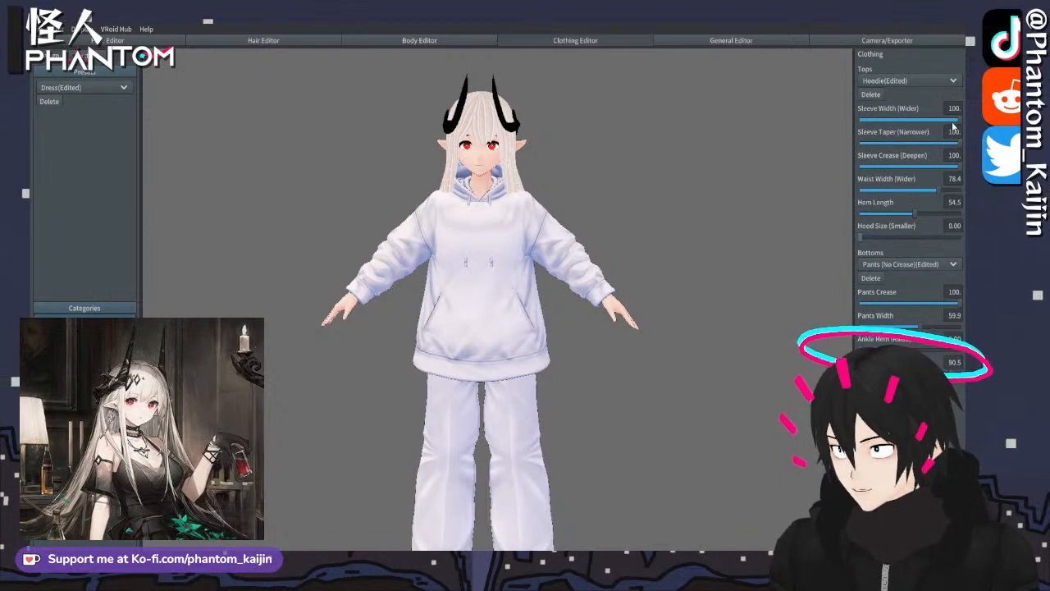
scroll(640, 161, down, 1)
middle_drag(640, 161, 646, 135)
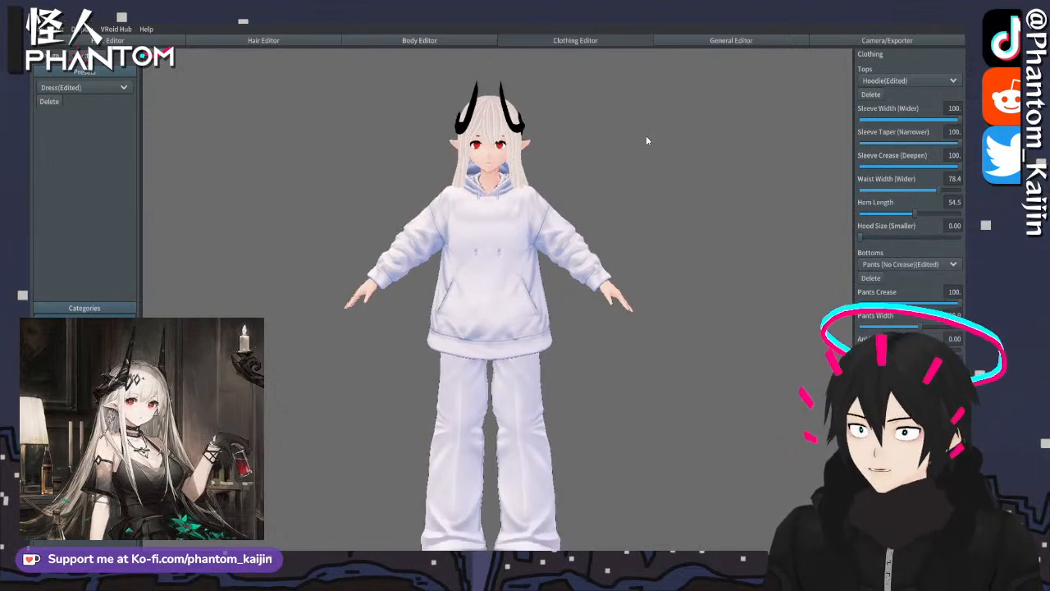
mouse_move(645, 135)
right_down()
mouse_move(676, 137)
mouse_move(651, 133)
mouse_move(663, 135)
right_up()
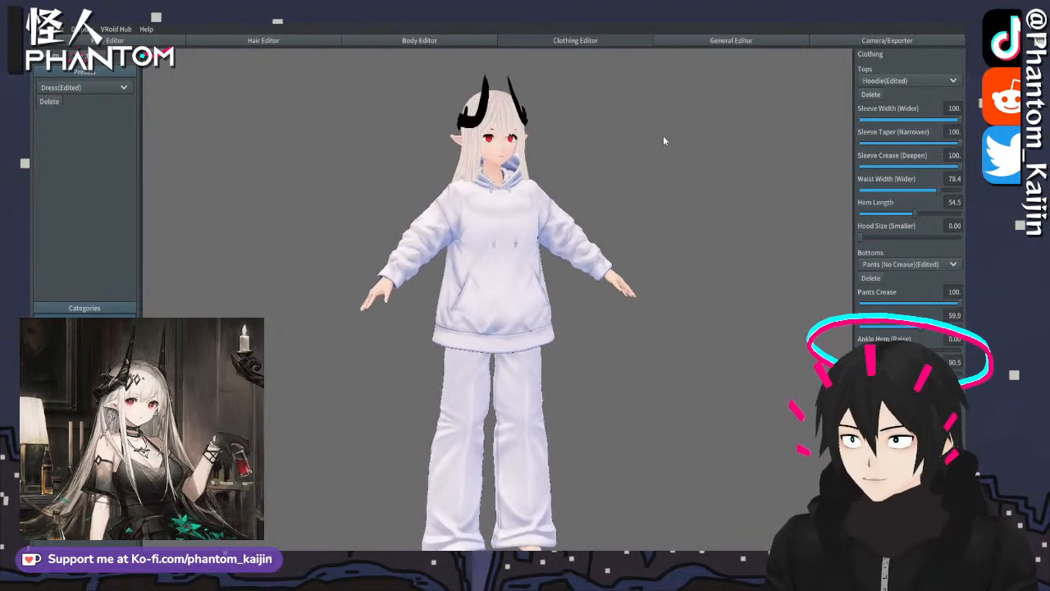
click(903, 81)
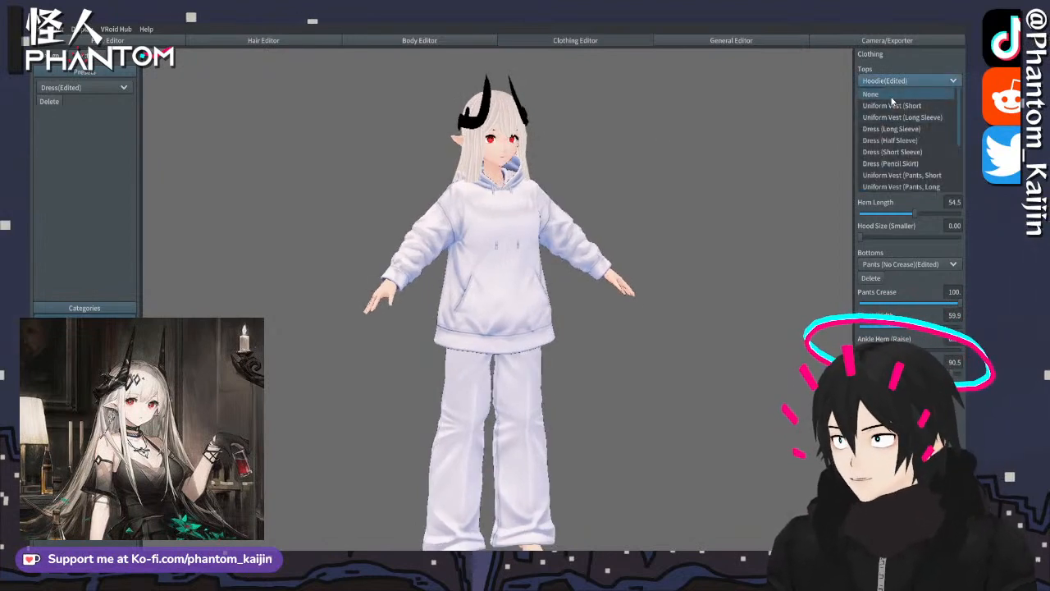
click(890, 92)
- Inspect the white hair up close from behind and from the front, and save the model
right_drag(728, 139, 672, 227)
scroll(672, 225, up, 3)
scroll(673, 222, up, 2)
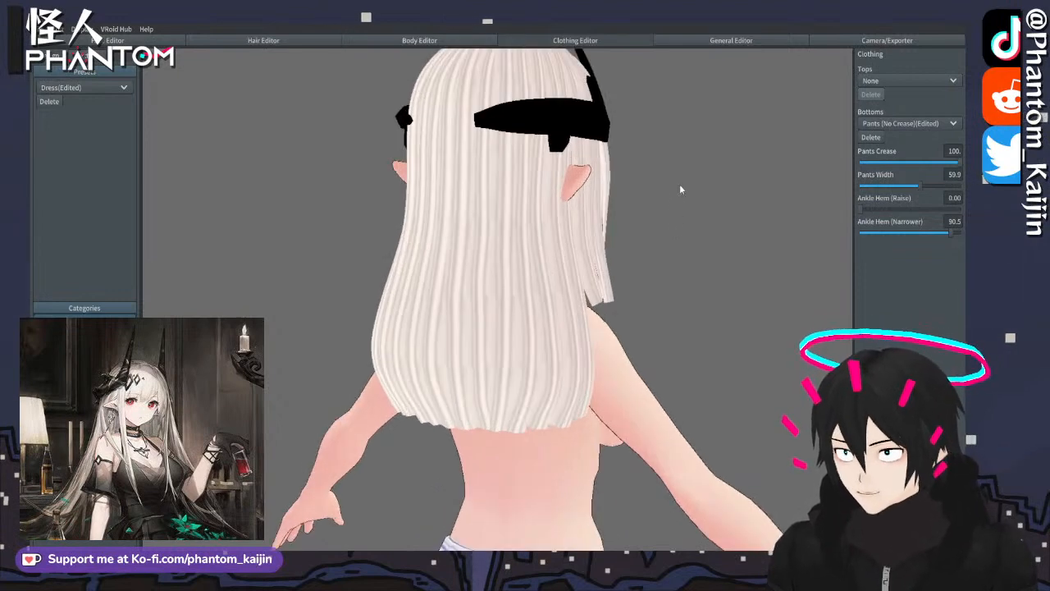
right_drag(680, 189, 626, 231)
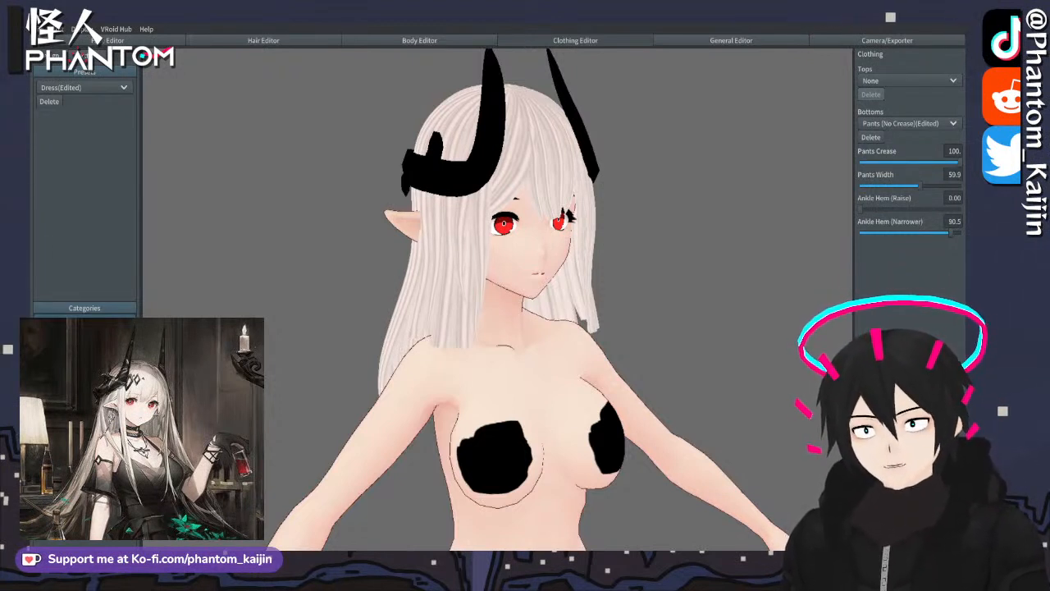
click(43, 29)
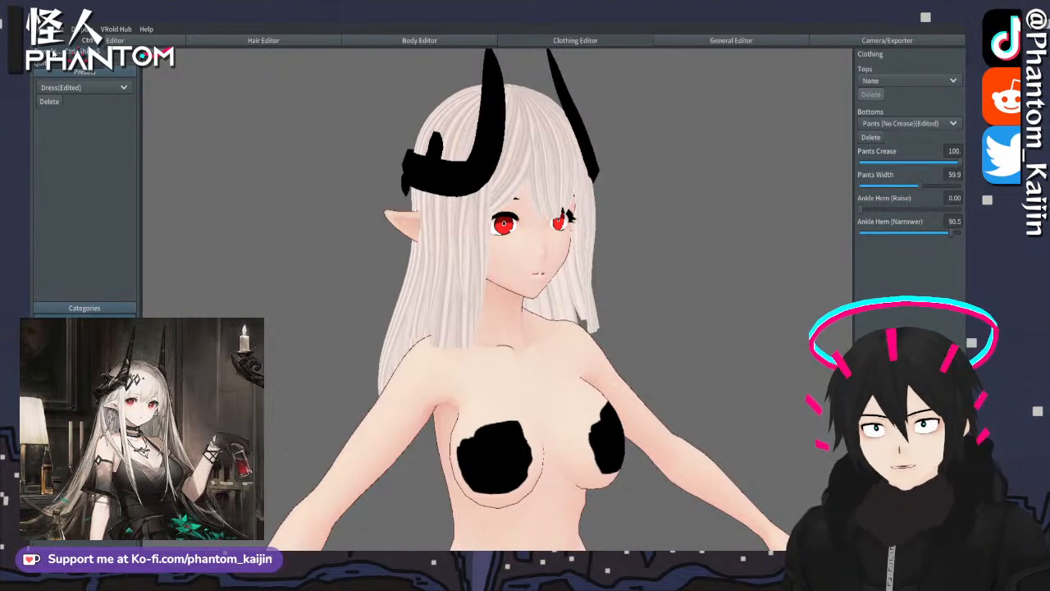
click(51, 44)
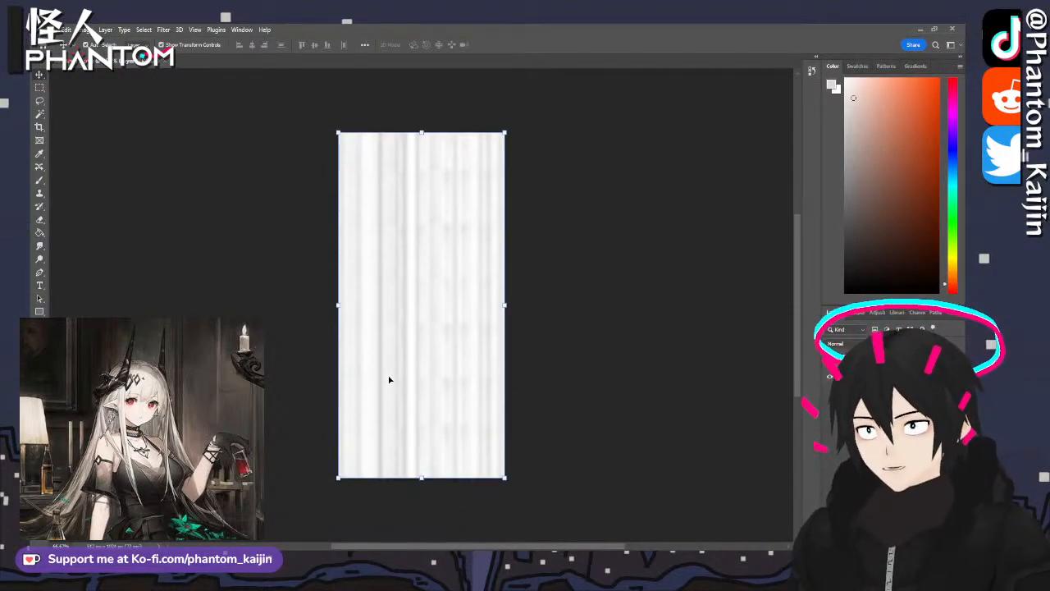
- Switch to Photoshop and fill the striped hair texture with a sampled near-white color, undoing and reapplying the fill to compare
alt+scroll(351, 367, up, 2)
alt+scroll(352, 361, down, 1)
alt+scroll(428, 321, down, 1)
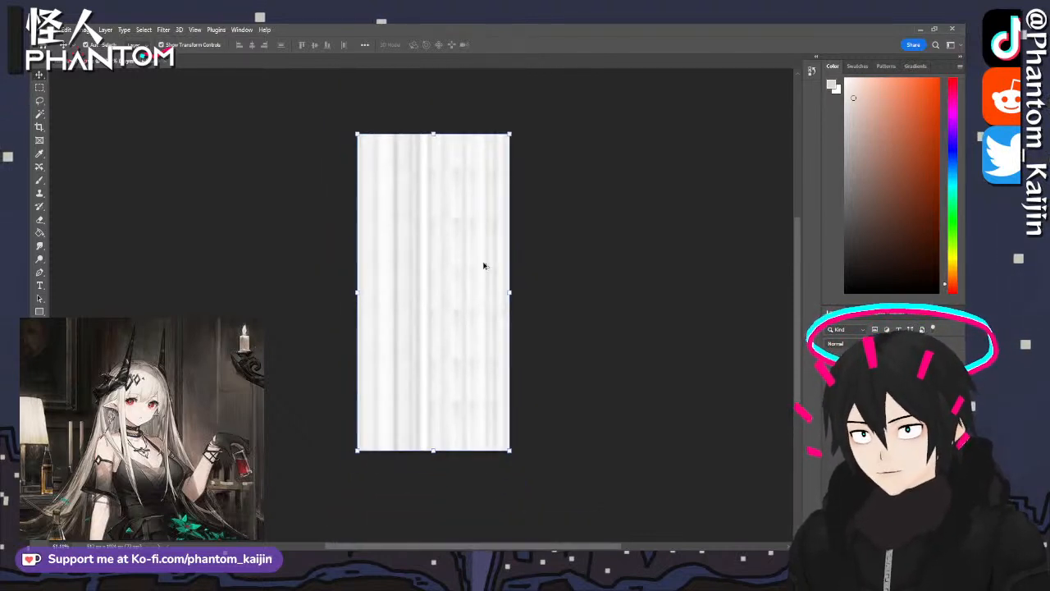
alt+scroll(483, 265, up, 1)
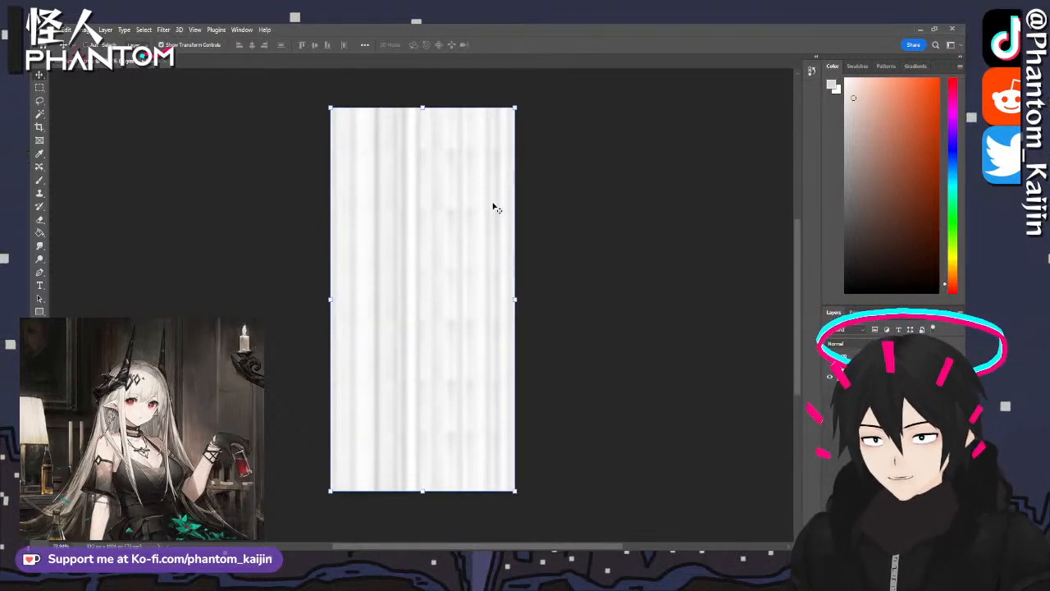
key(i)
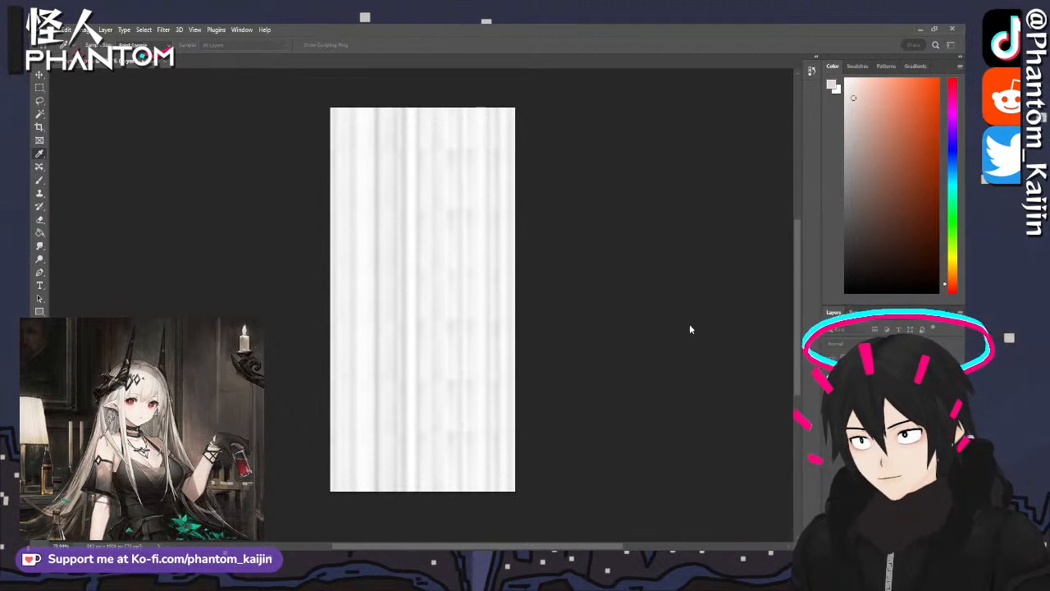
key(v)
click(130, 243)
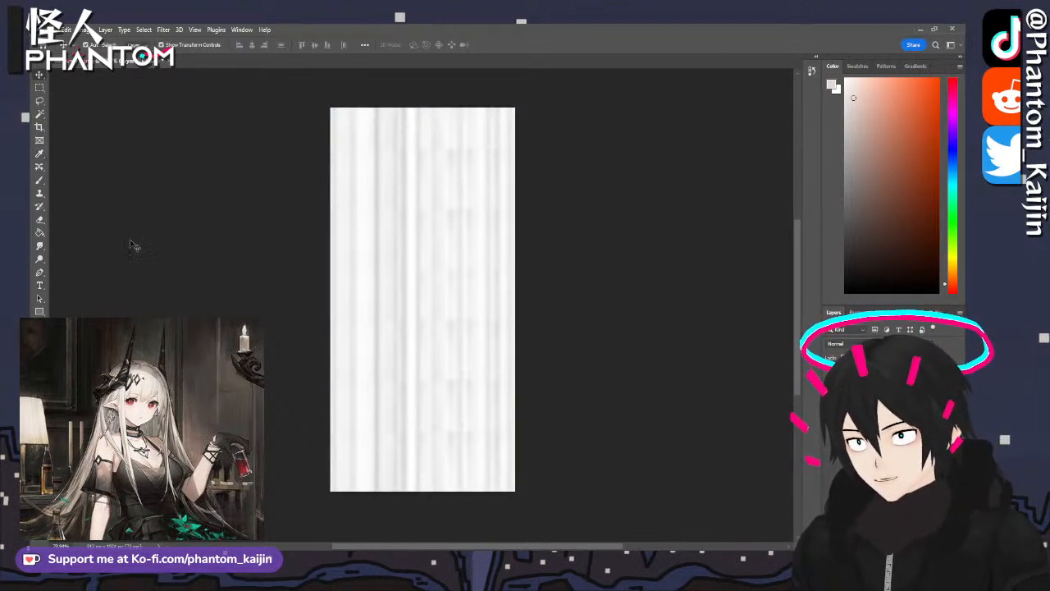
key(g)
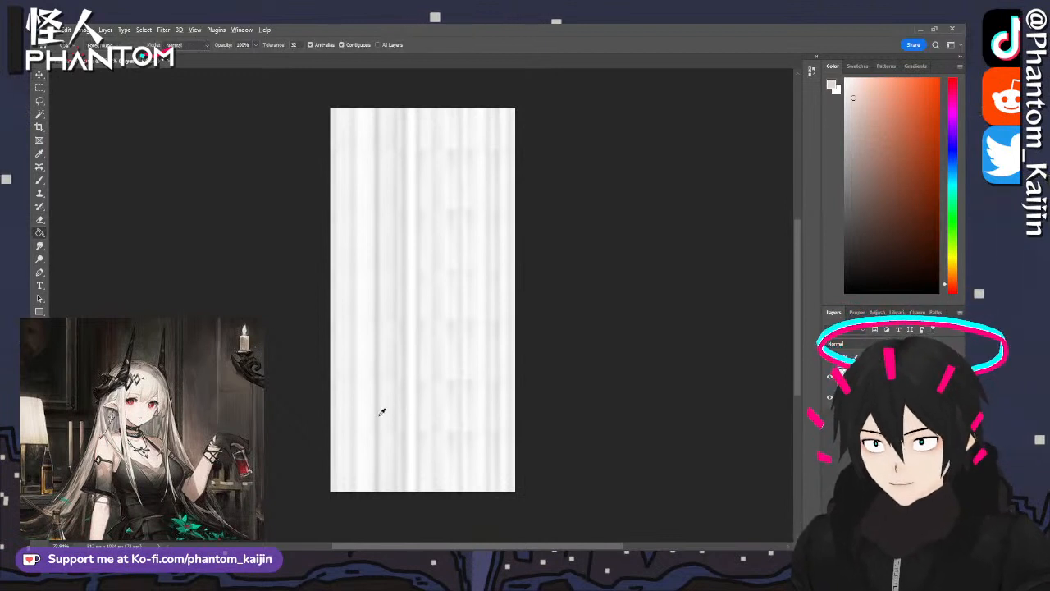
click(410, 392)
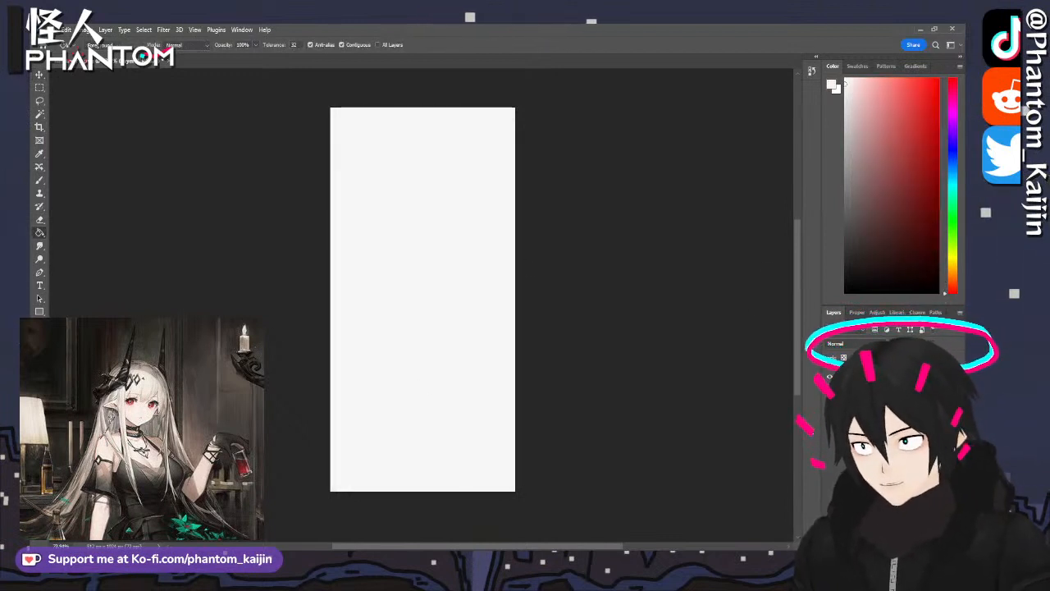
key(ctrl+z)
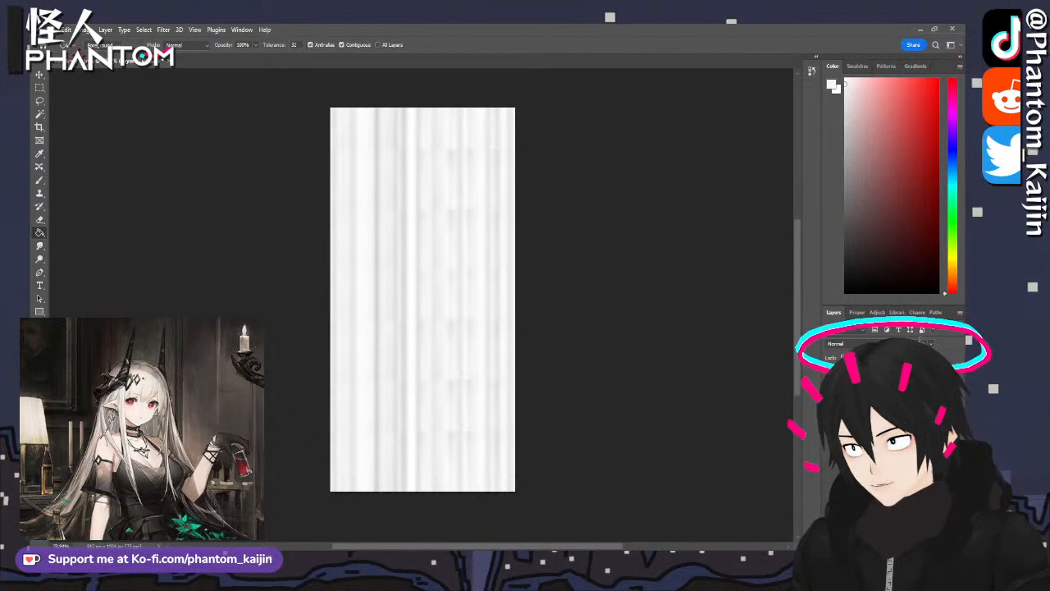
key(ctrl+shift+z)
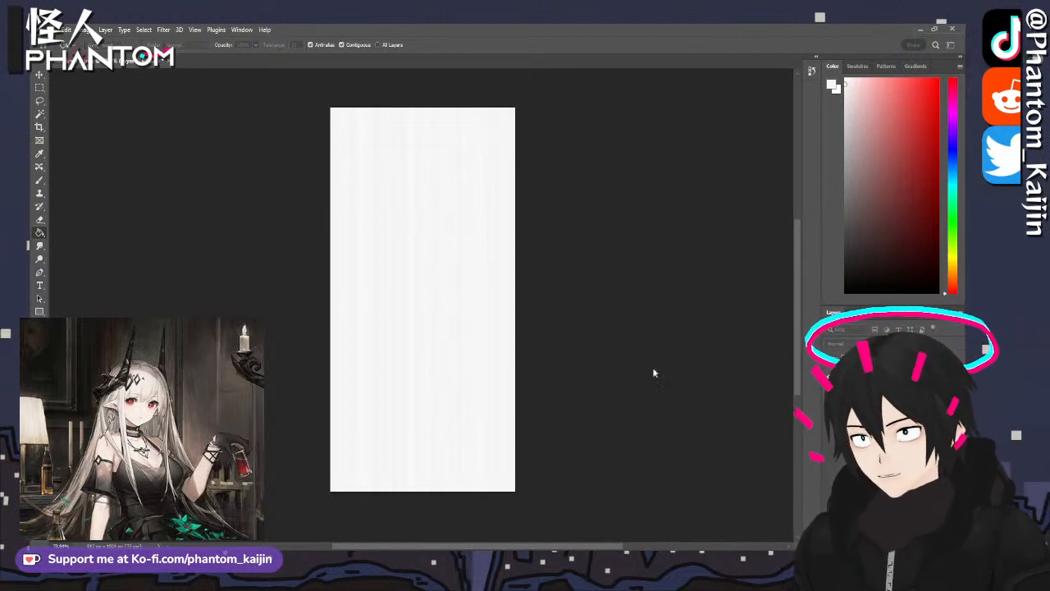
- Switch to VRoid Studio and import the softened near-white texture into the top layer of the first hair material
click(249, 266)
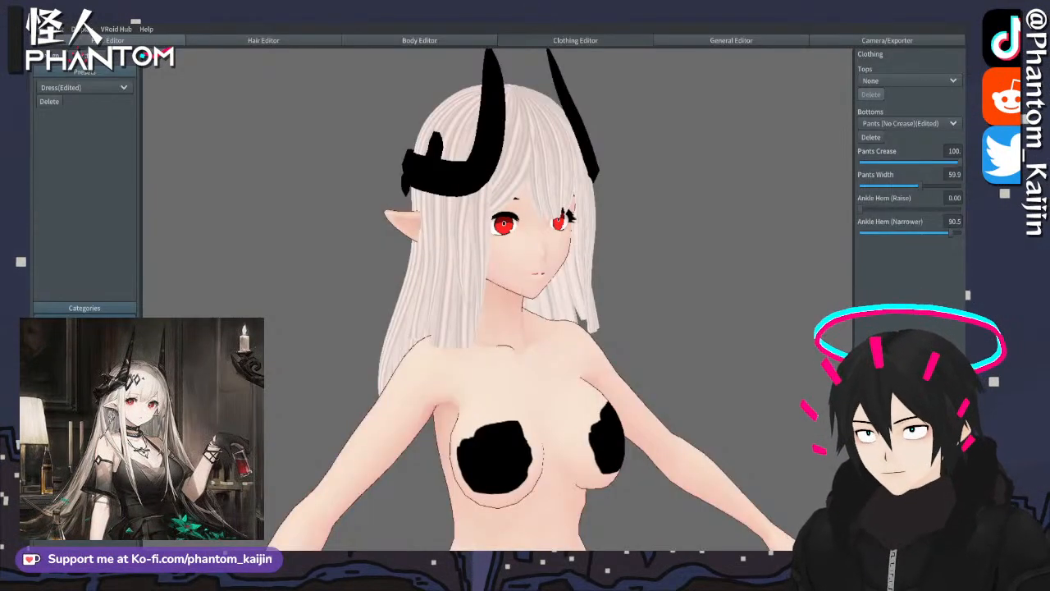
click(263, 40)
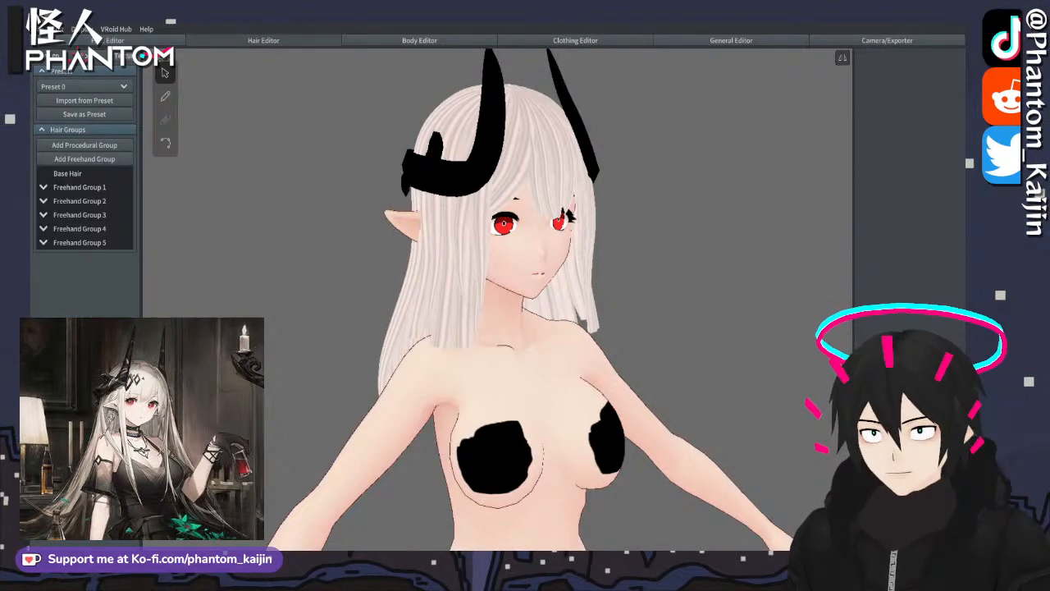
click(125, 55)
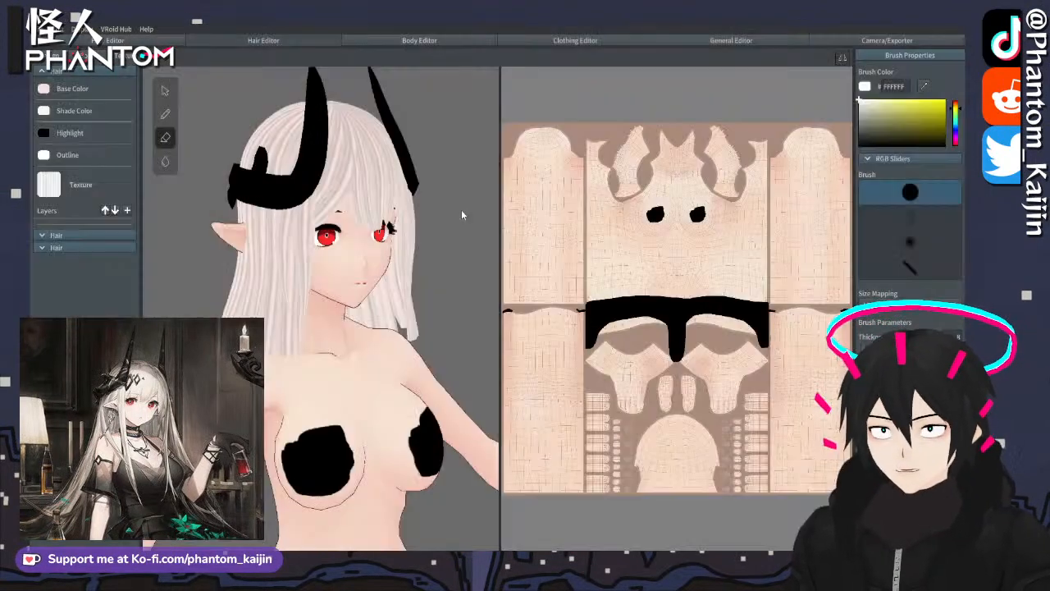
click(74, 235)
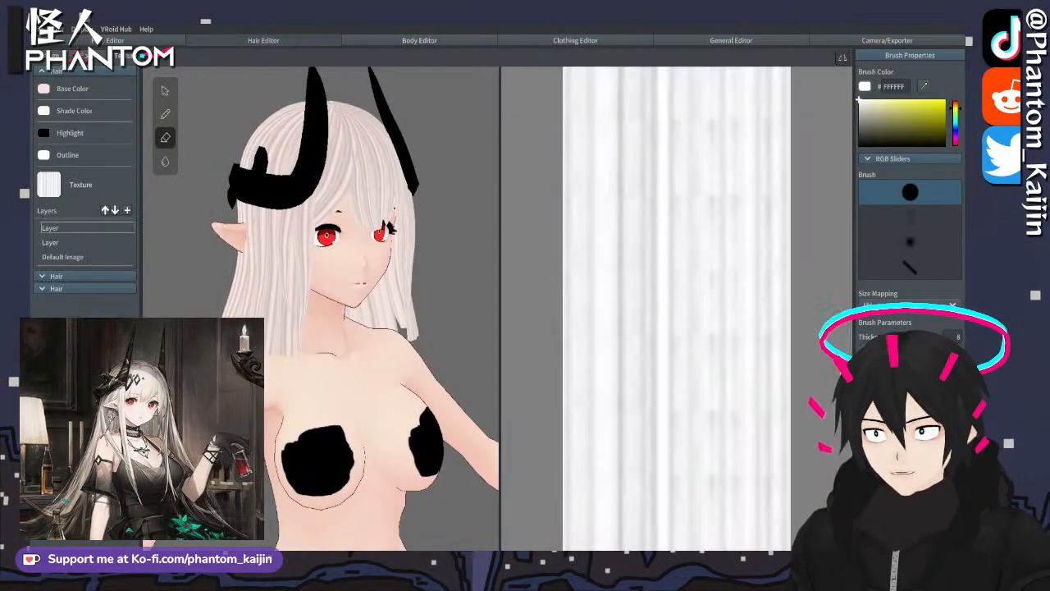
right_click(53, 229)
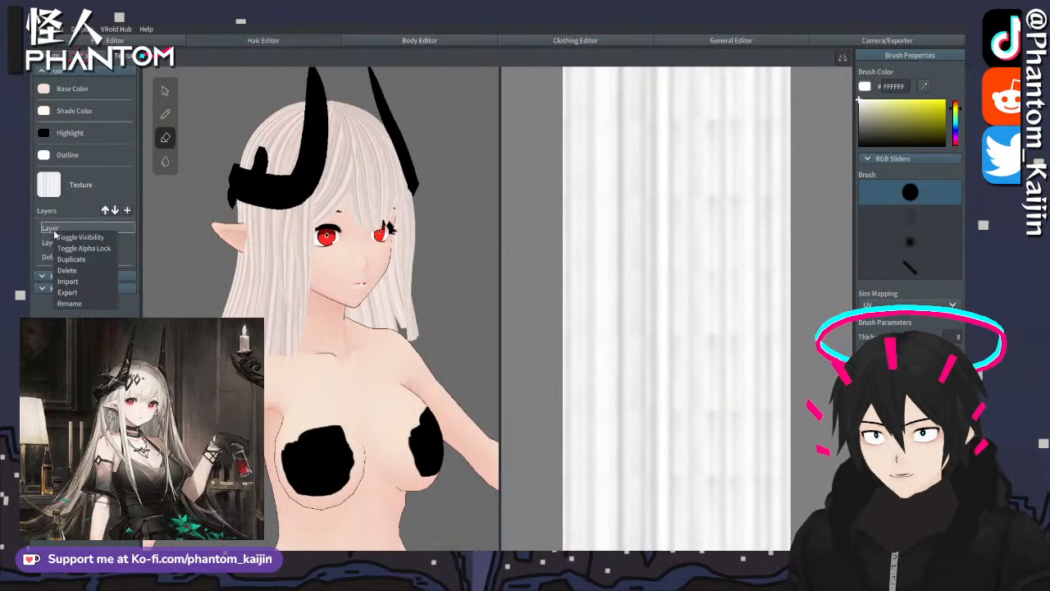
click(92, 265)
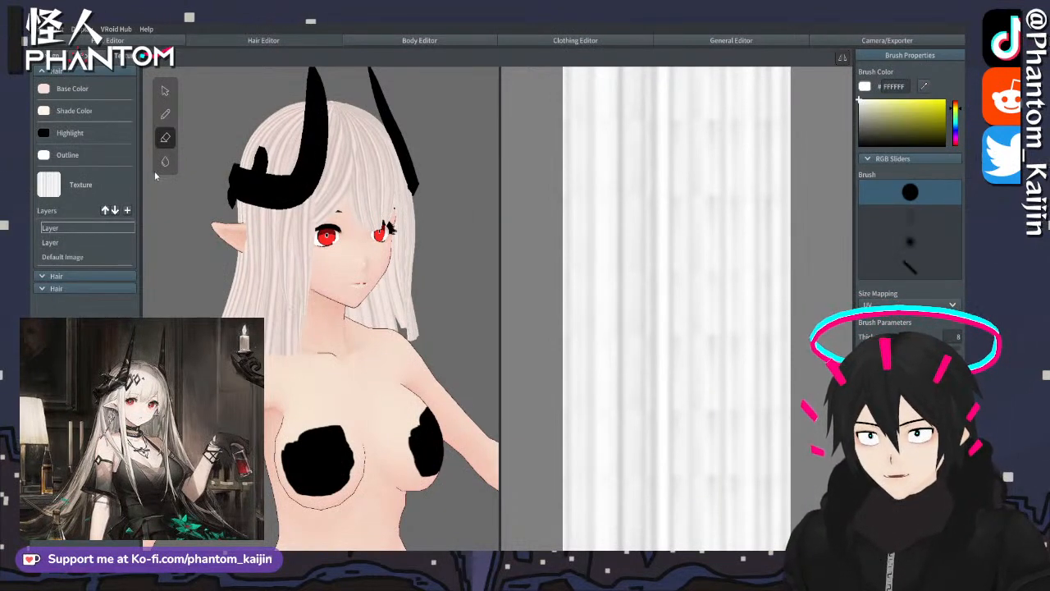
key(ctrl+z)
mouse_move(459, 214)
right_down()
mouse_move(344, 215)
mouse_move(468, 212)
right_up()
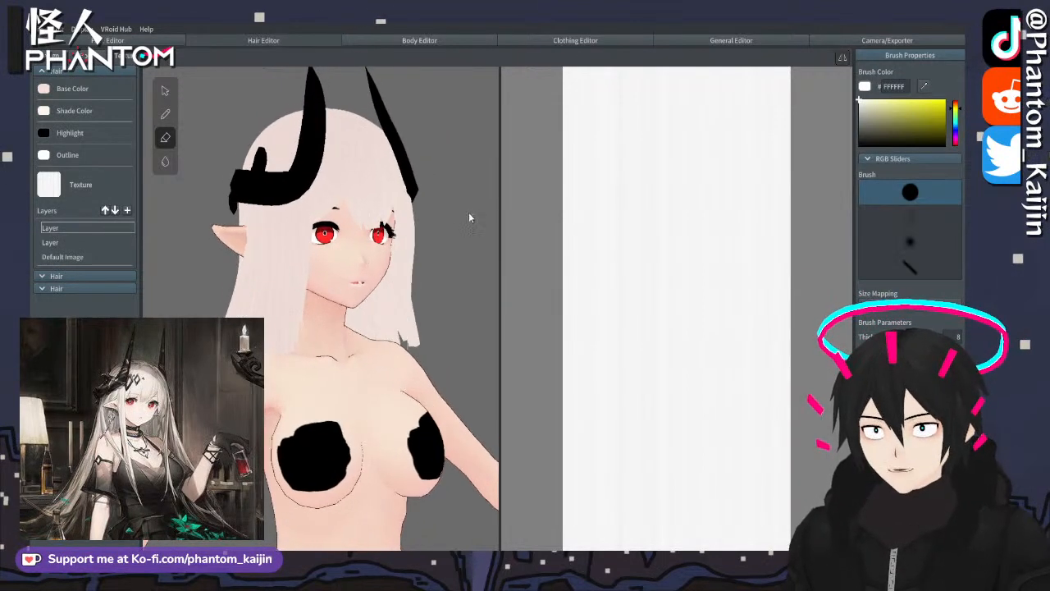
- Set the hair's outline color to black (000000) and view the character's upper body
click(44, 155)
drag(96, 188, 69, 299)
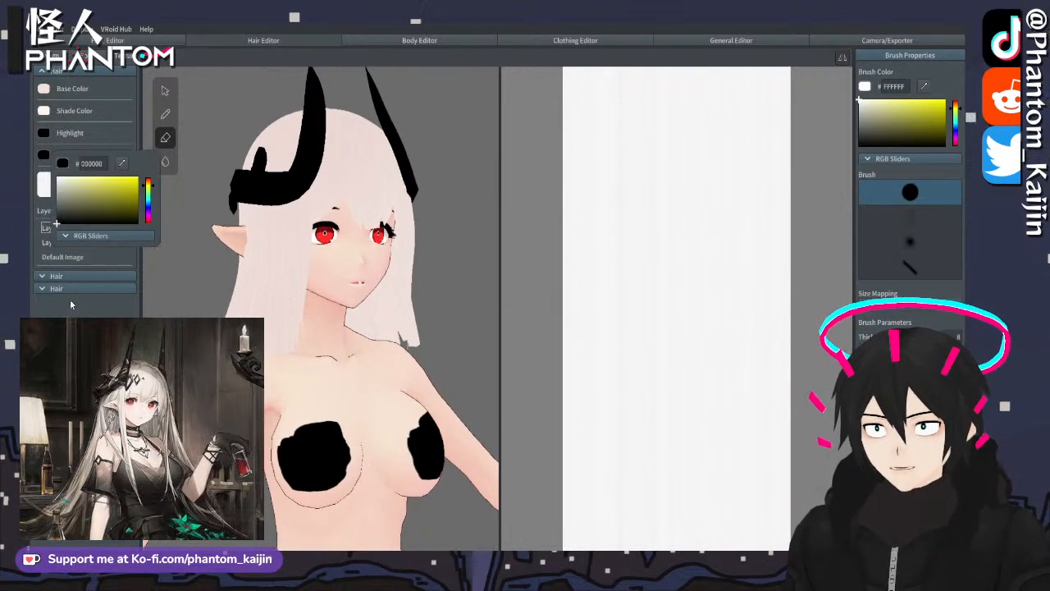
click(478, 225)
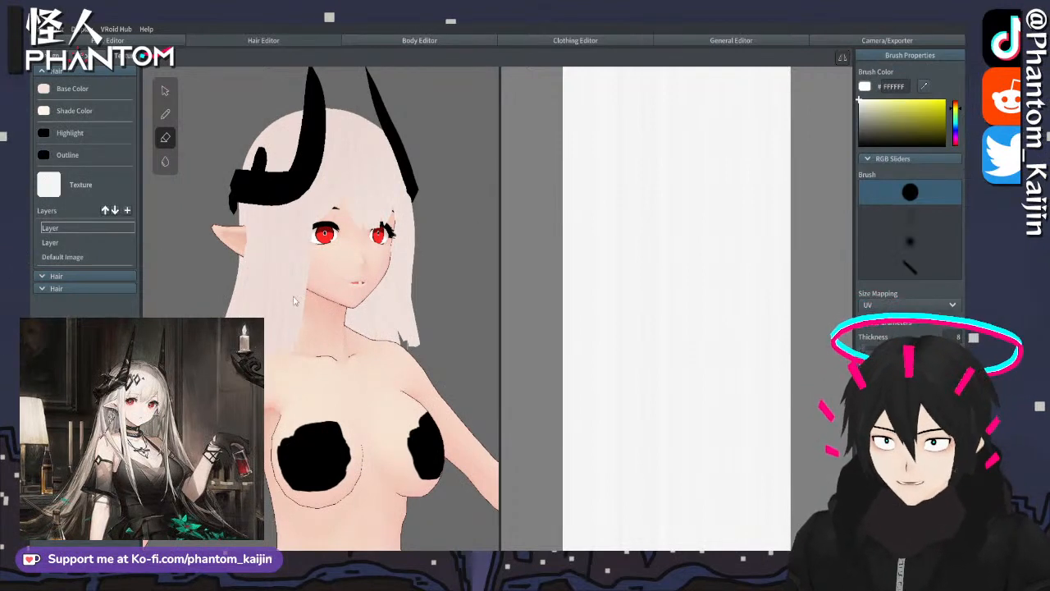
right_drag(343, 238, 338, 295)
scroll(338, 296, down, 5)
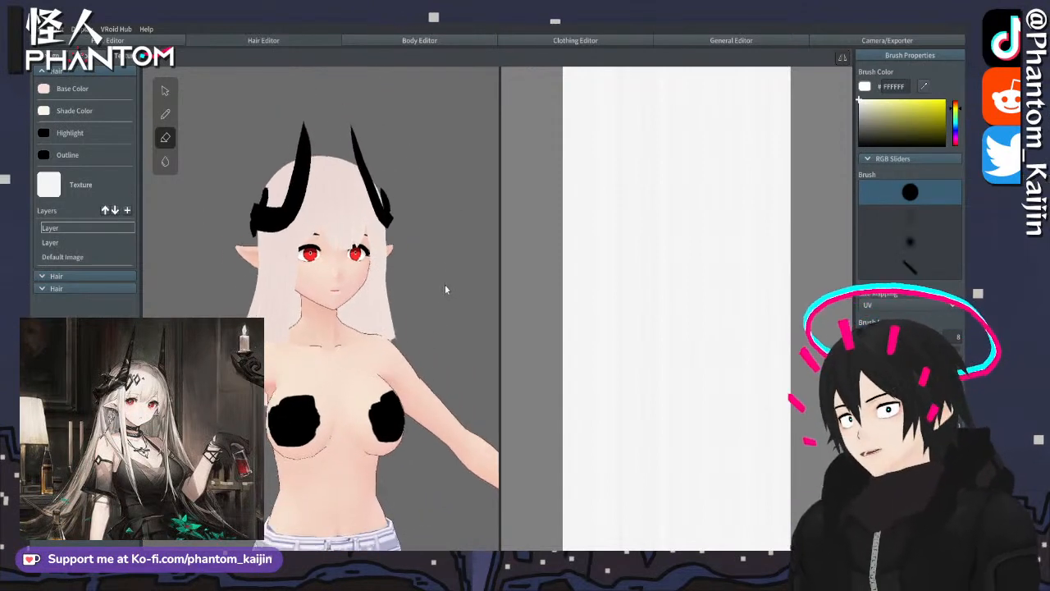
- Open the pose and animation settings and preview the female Standby 0, 1, 2, 3 and 5 animations
click(763, 40)
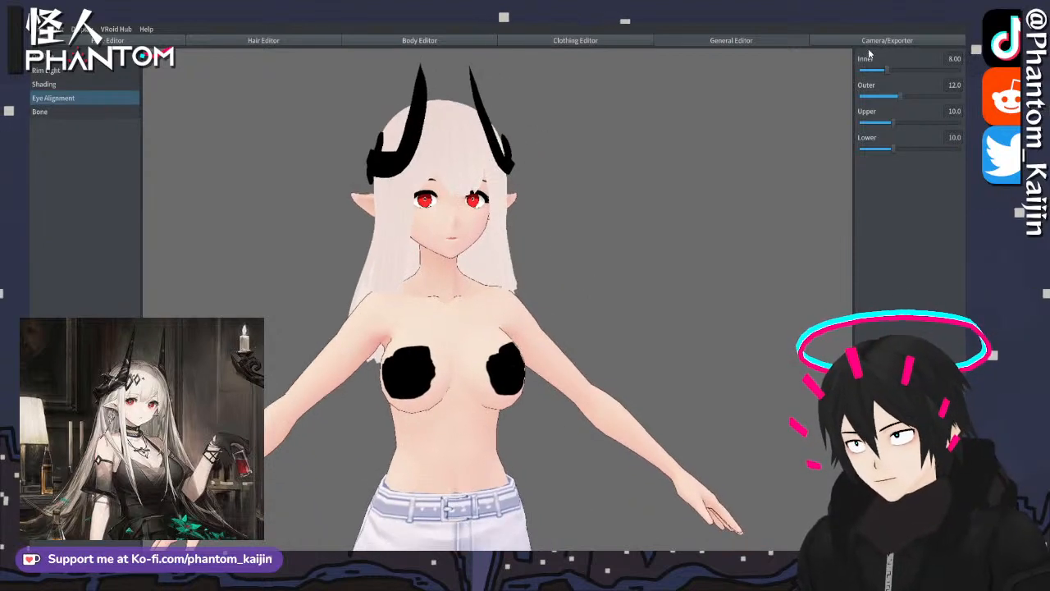
click(887, 40)
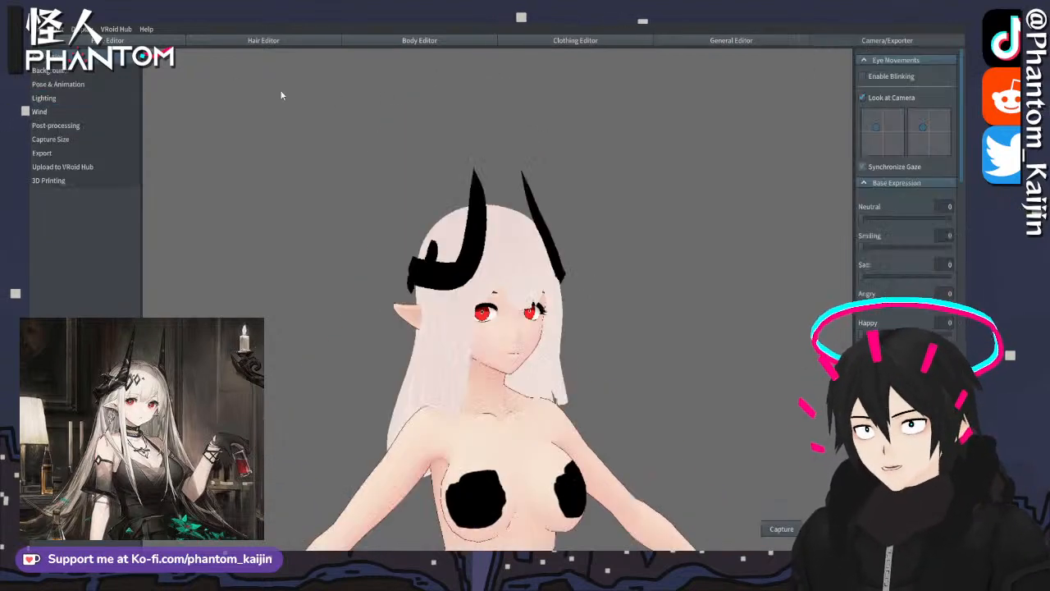
click(58, 83)
click(885, 106)
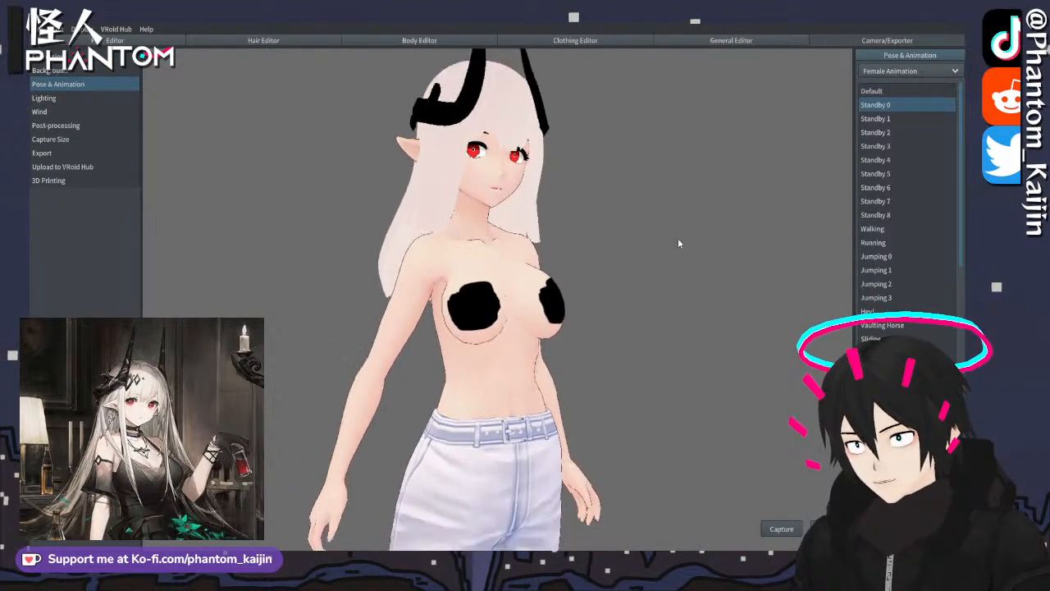
click(900, 119)
click(897, 132)
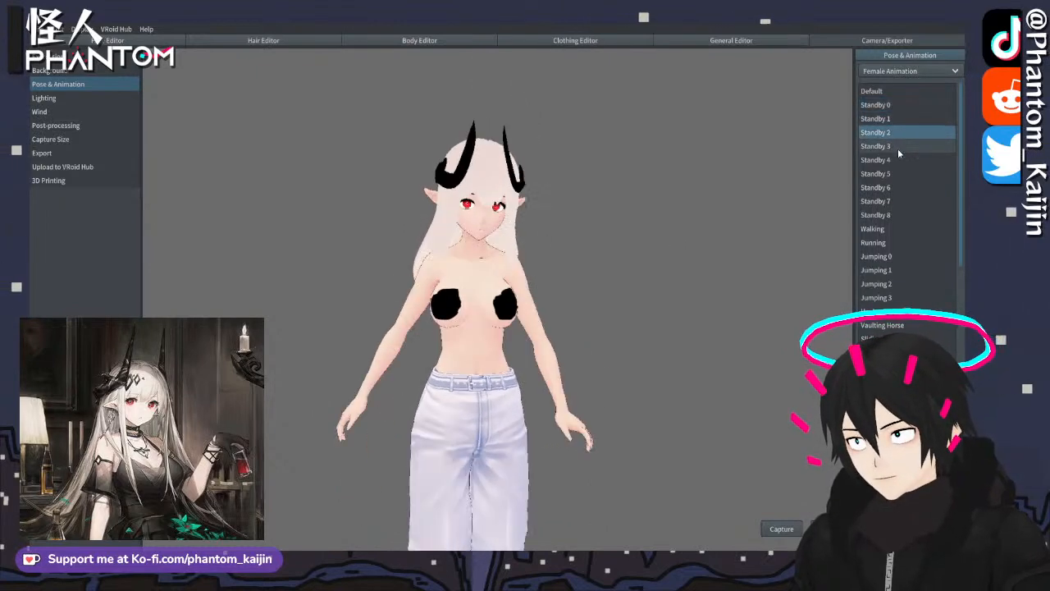
click(898, 146)
click(896, 172)
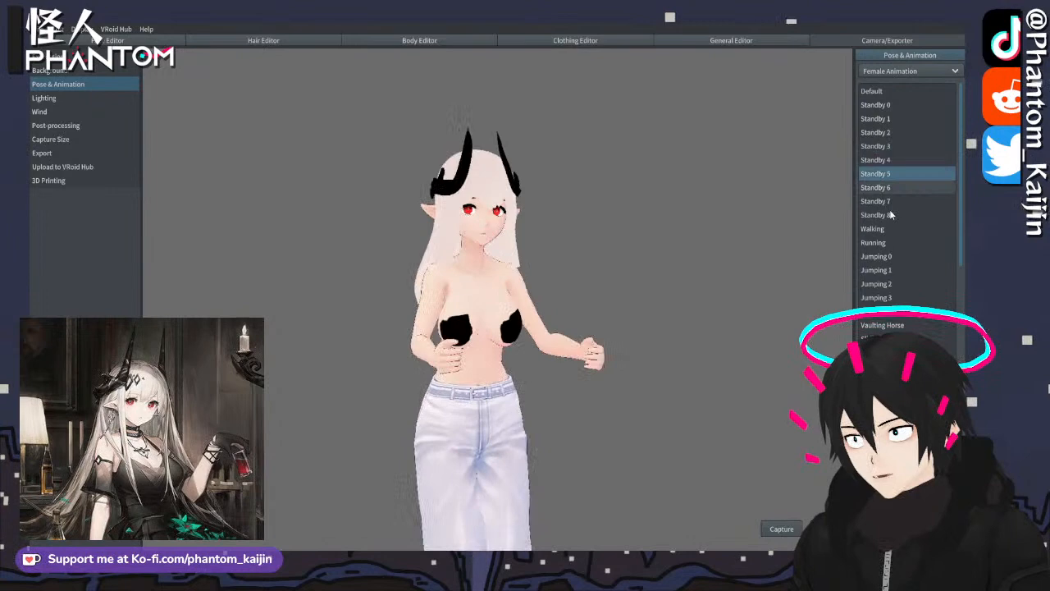
- Preview the Hey!, Vaulting Horse and Sliding animations and browse the rest of the animation list
click(895, 311)
click(894, 327)
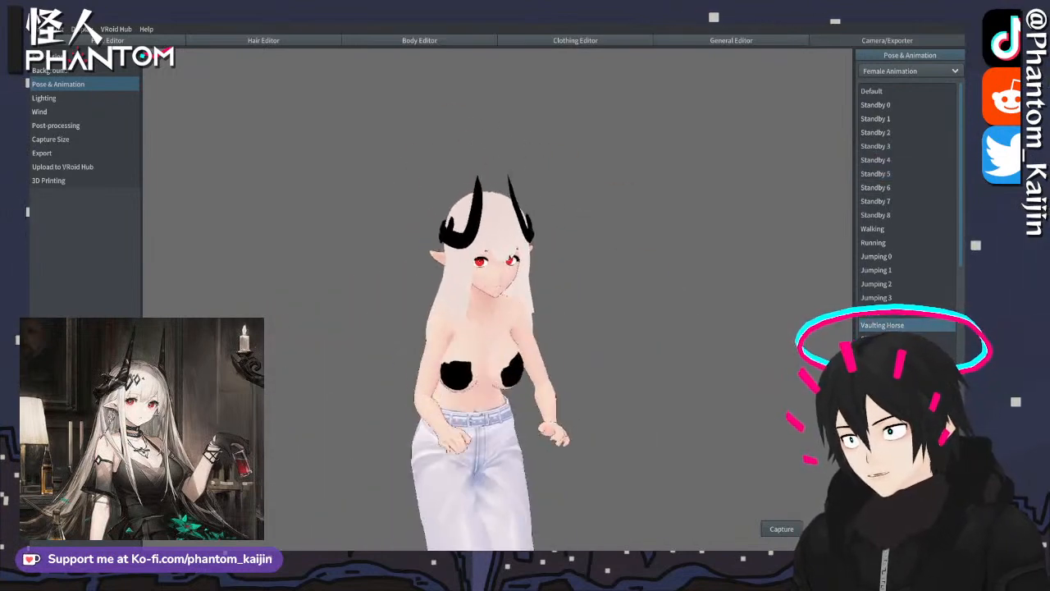
click(894, 339)
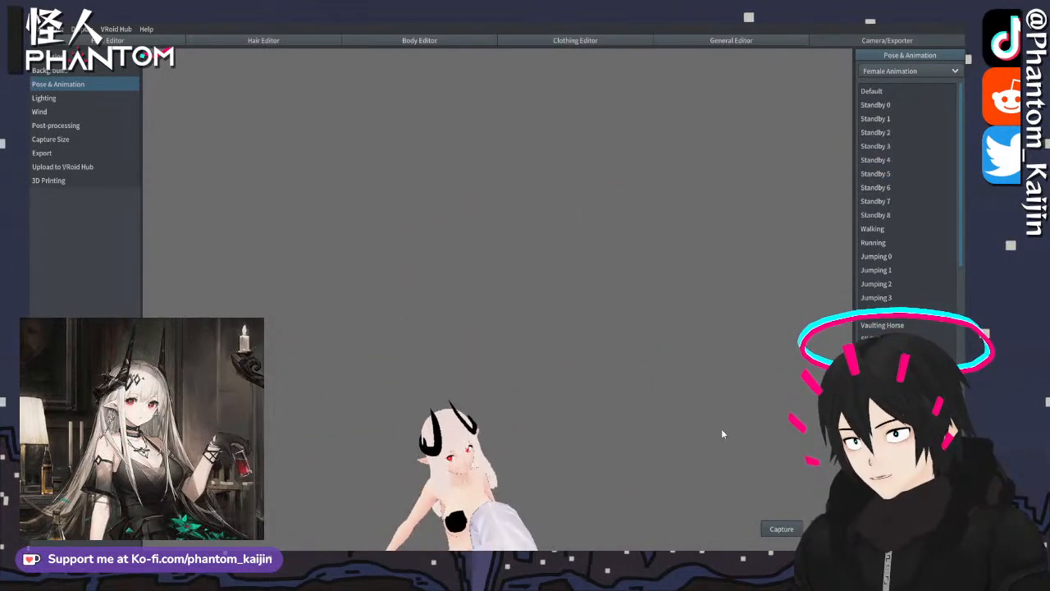
scroll(906, 311, down, 3)
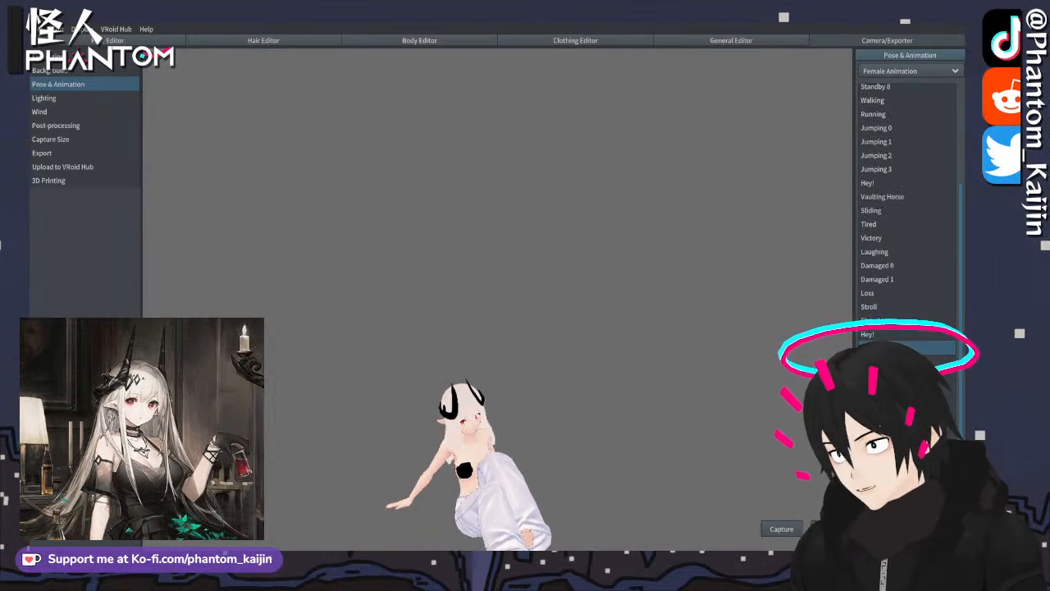
scroll(902, 205, up, 3)
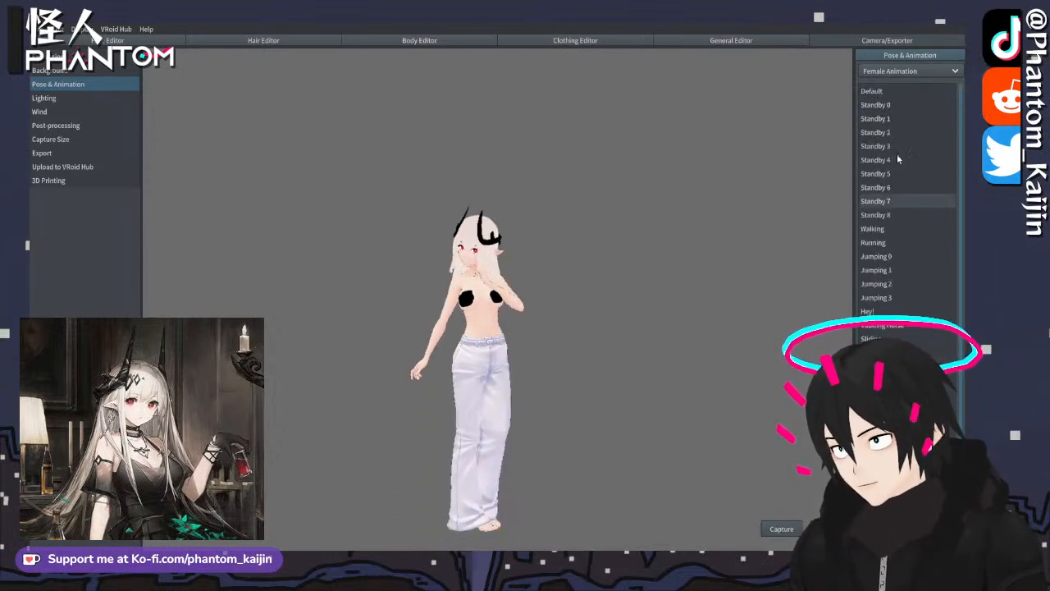
- Return the character to the Default pose, compare Standby 1 and Standby 2 up close, and apply Standby 0
click(886, 91)
scroll(681, 227, up, 5)
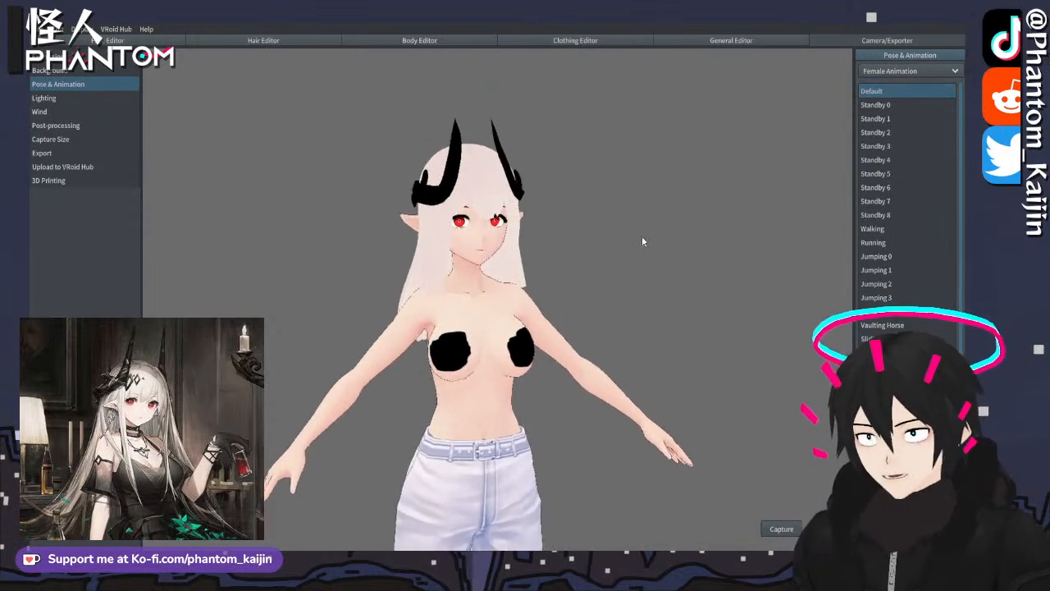
scroll(643, 238, up, 4)
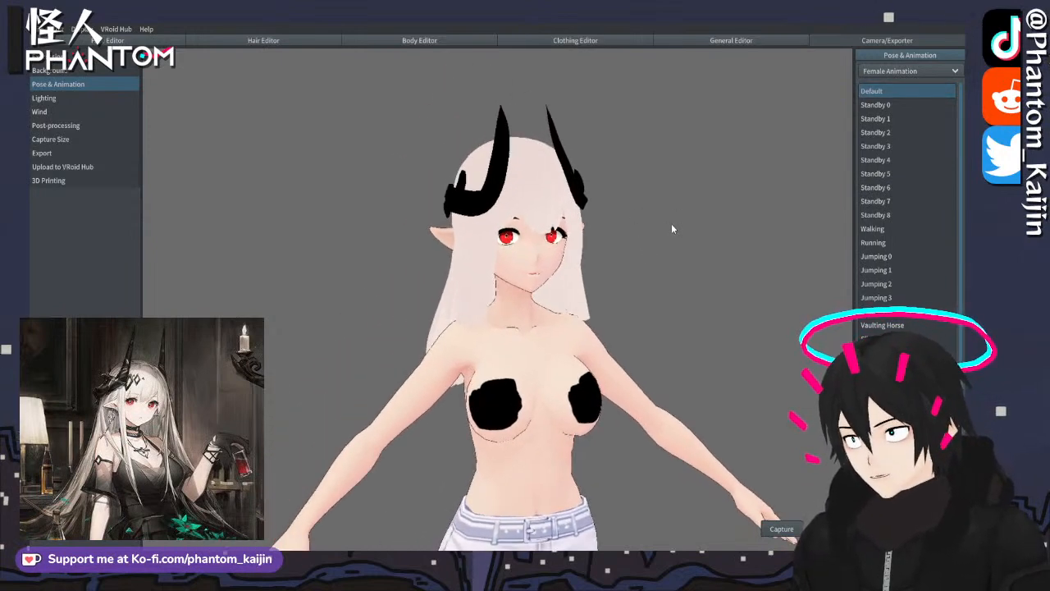
click(885, 119)
click(885, 131)
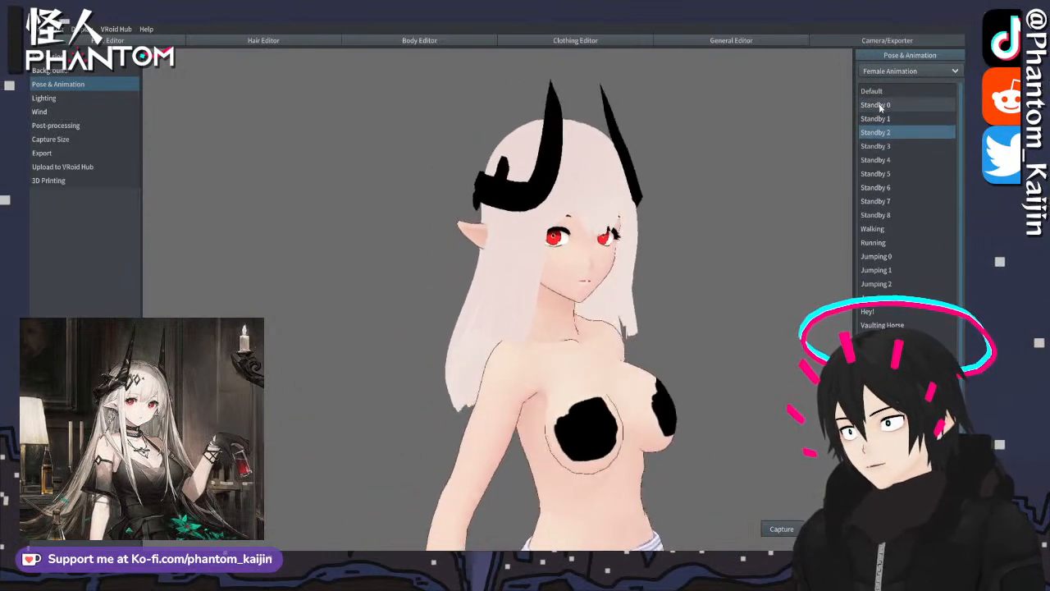
click(878, 105)
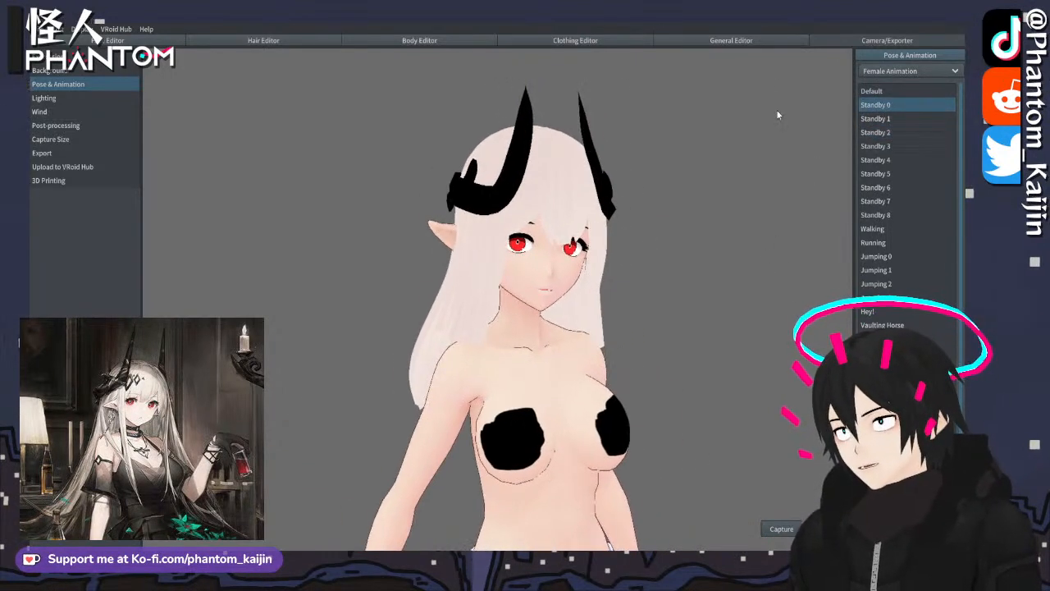
- Try the wind with Direction (X) at -0.75 and set it back to 0.00
click(41, 112)
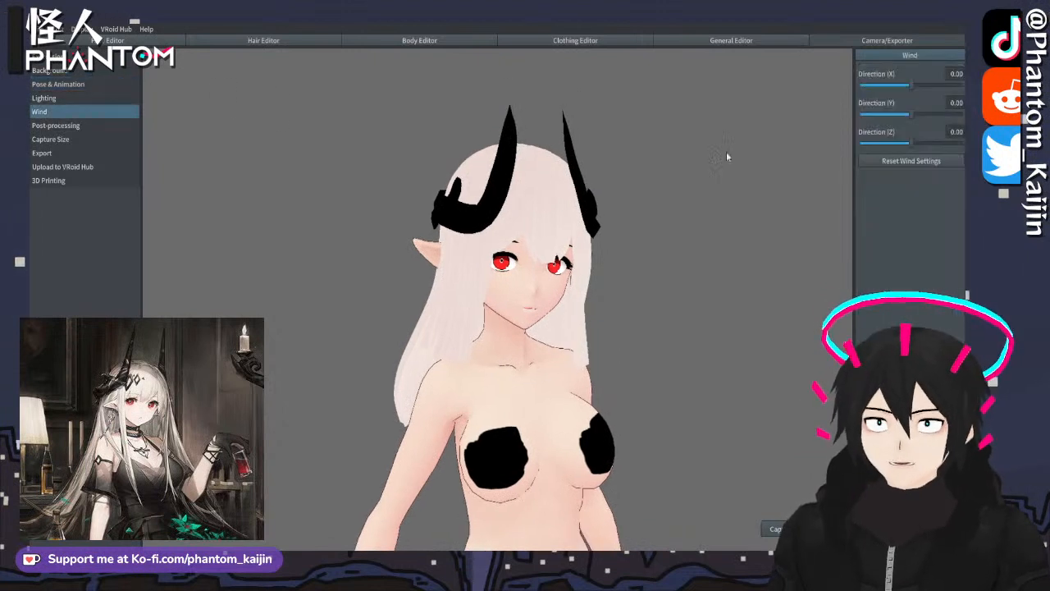
drag(910, 88, 884, 91)
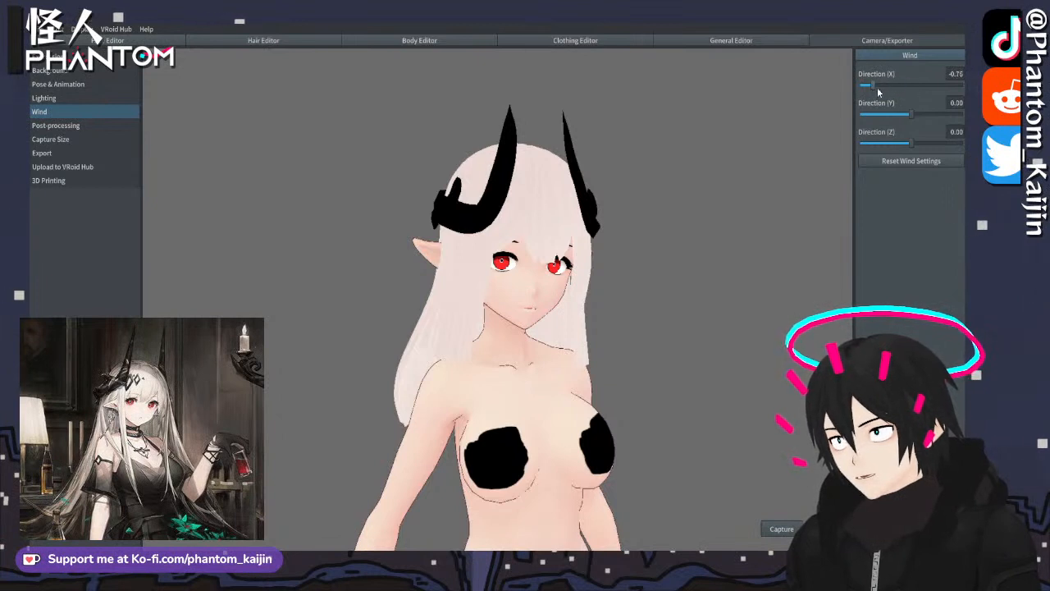
drag(876, 90, 911, 86)
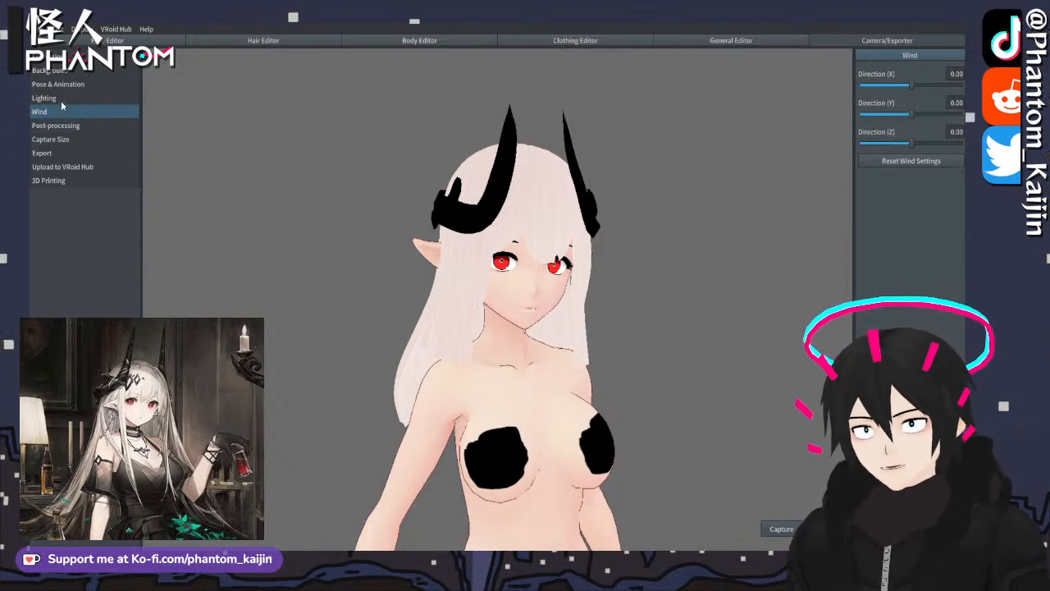
- Adjust the lighting to Vertical Angle 8.37 and Horizontal Angle -42.9, with Intensity at 1.00 and color FFFFFF
click(98, 98)
mouse_move(936, 86)
mouse_down()
mouse_move(854, 88)
mouse_move(913, 106)
mouse_up()
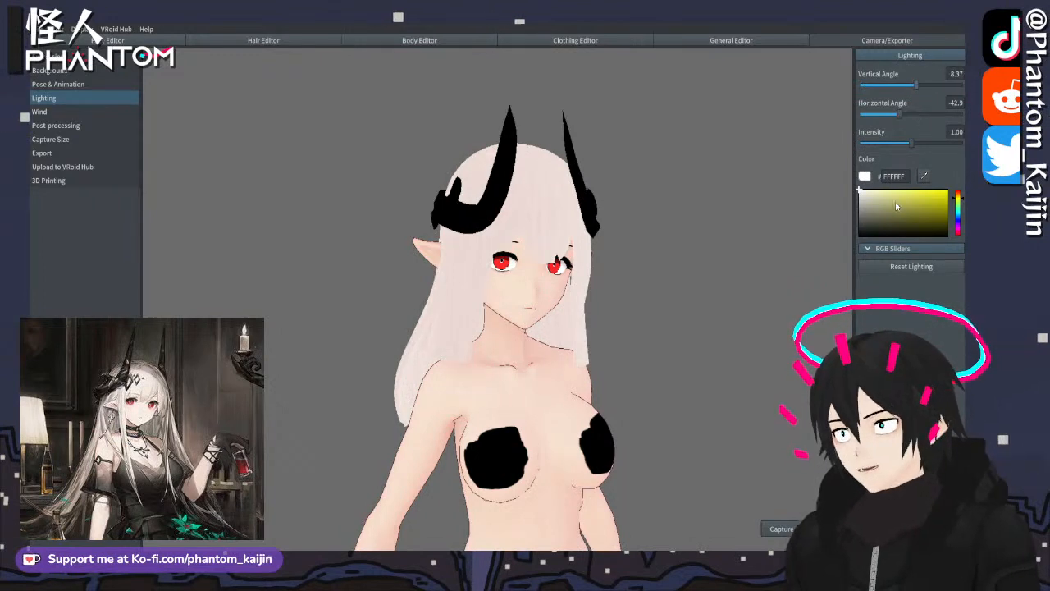
mouse_move(897, 207)
mouse_down()
mouse_move(841, 249)
mouse_move(834, 208)
mouse_move(789, 161)
mouse_up()
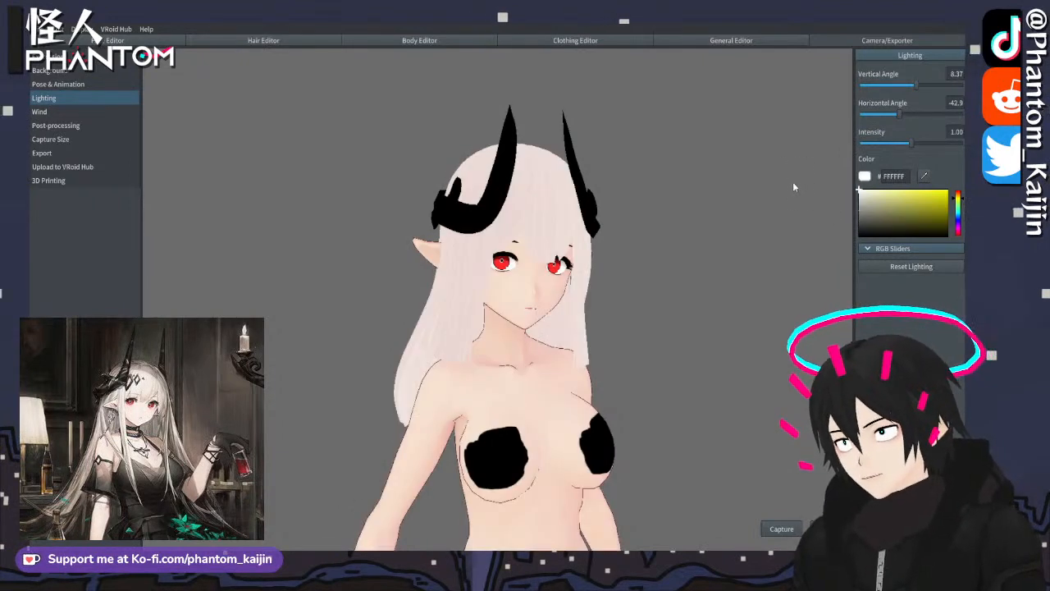
mouse_move(907, 150)
mouse_down()
mouse_move(833, 145)
mouse_move(967, 146)
mouse_move(896, 148)
mouse_move(910, 144)
mouse_up()
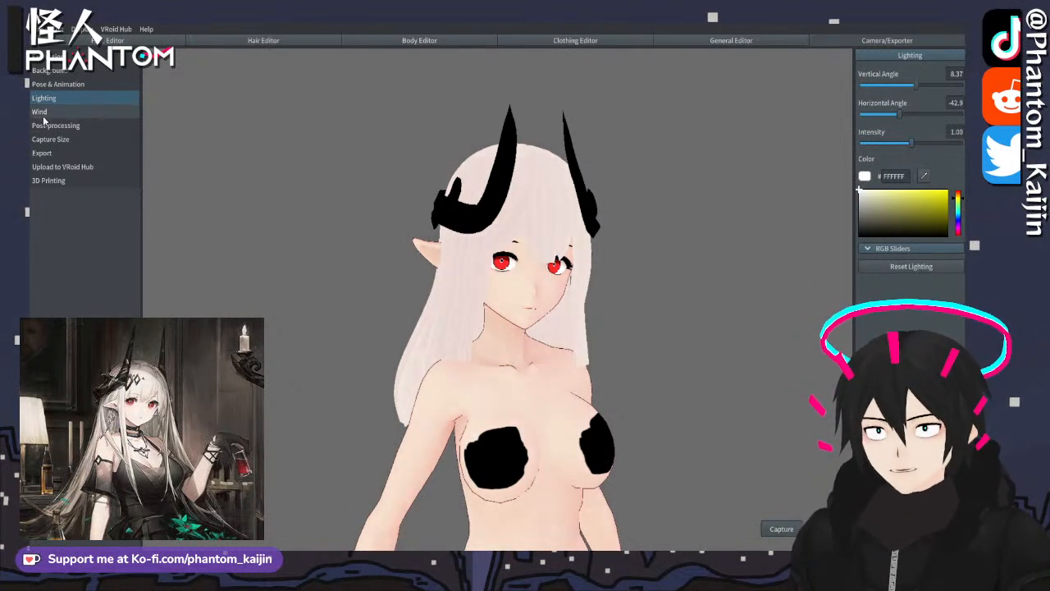
- Look over the background settings, open the eye movement and expression settings, and view the posed character from head to feet
click(50, 71)
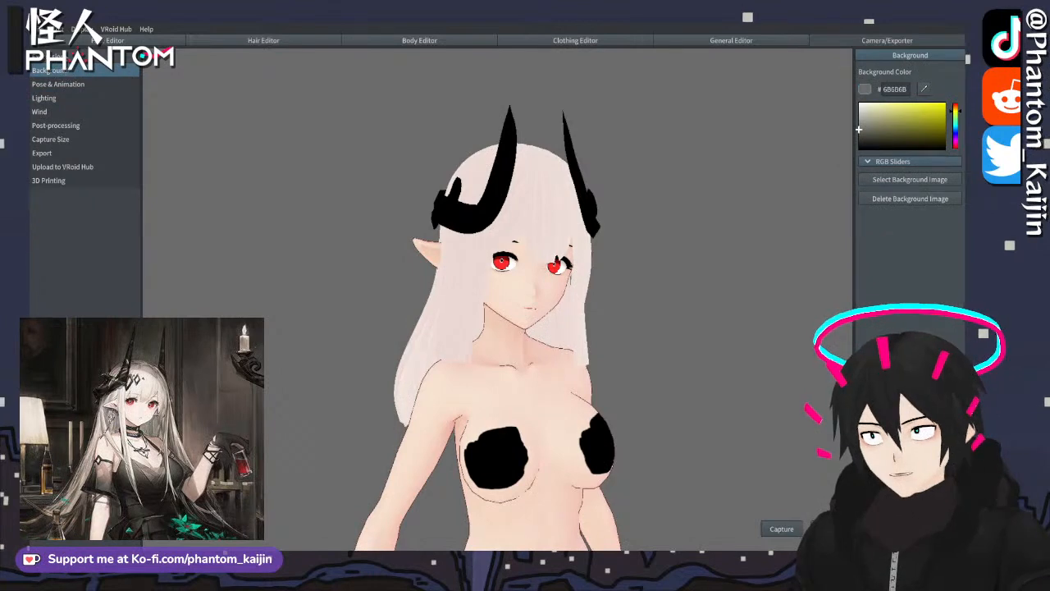
click(49, 56)
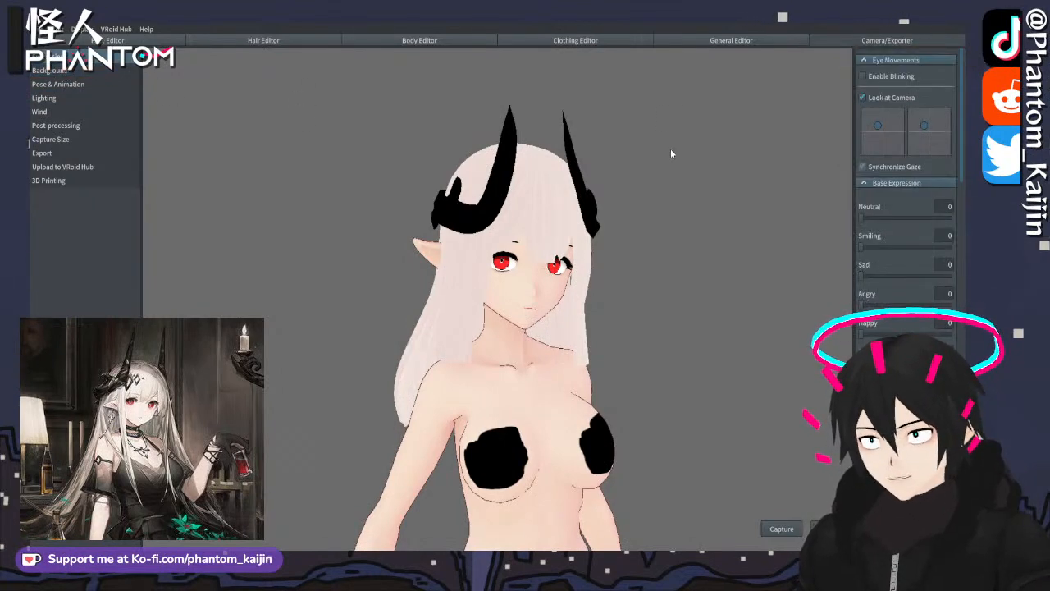
middle_drag(670, 153, 661, 141)
scroll(661, 142, down, 3)
scroll(641, 167, down, 2)
middle_drag(645, 215, 631, 144)
scroll(634, 152, down, 3)
scroll(632, 156, down, 1)
scroll(631, 144, down, 2)
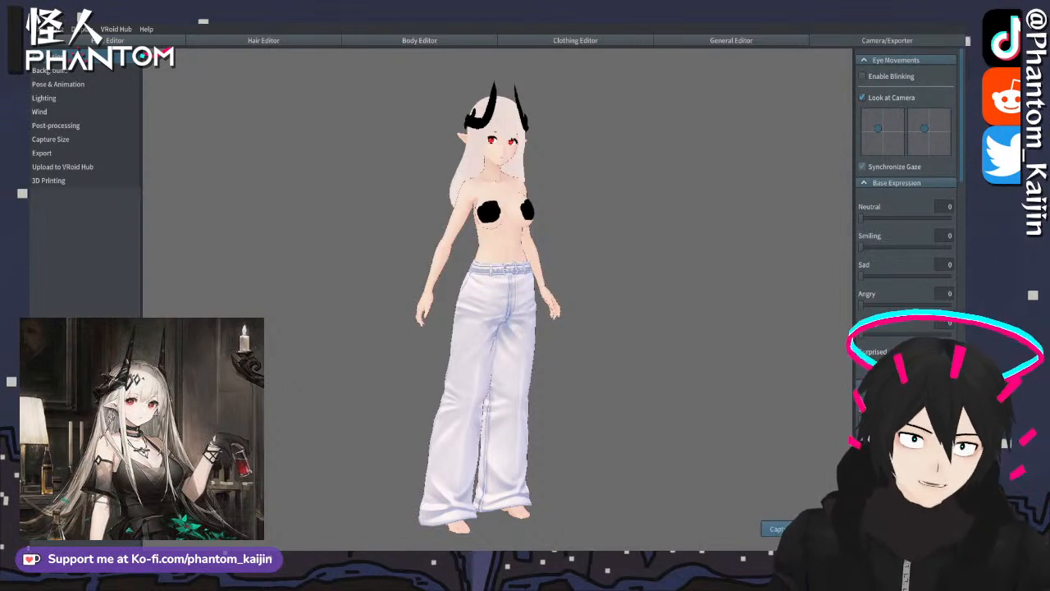
- Inspect the character's face and the retextured white hair up close in the standing pose
scroll(572, 222, up, 8)
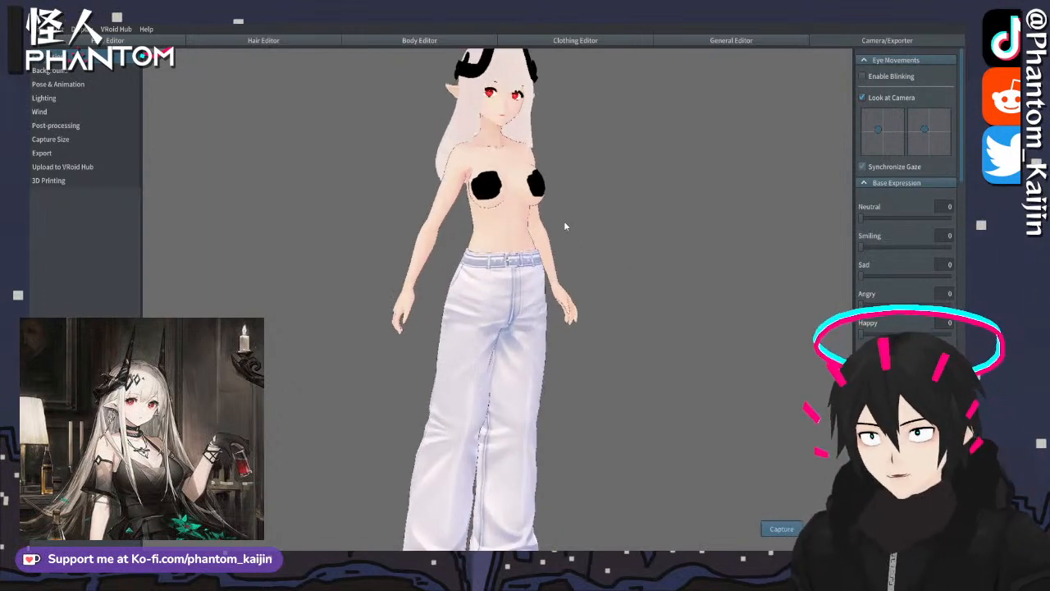
middle_drag(632, 176, 627, 276)
scroll(624, 262, up, 6)
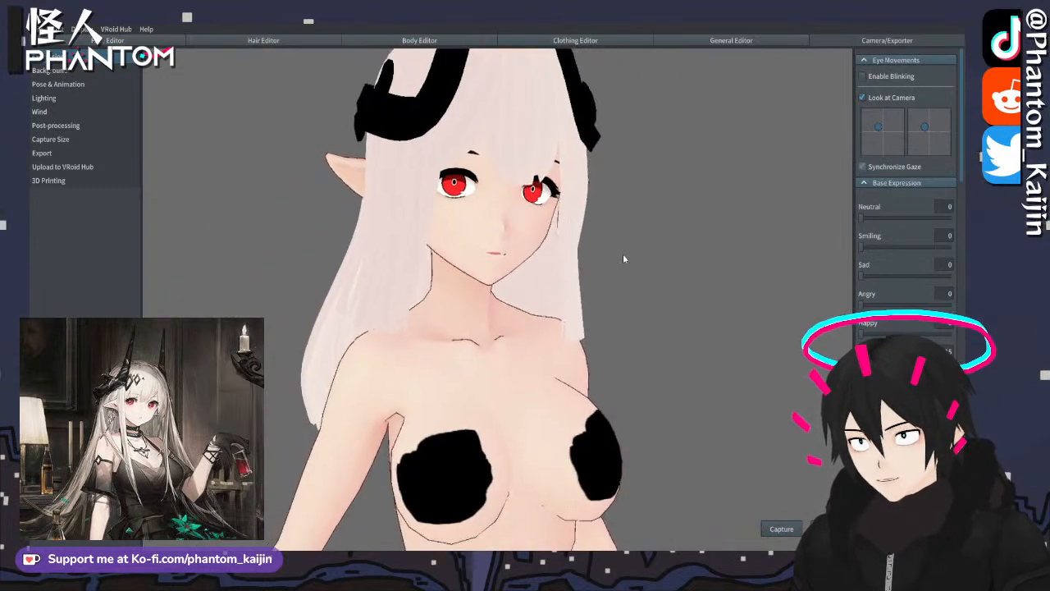
scroll(623, 258, up, 3)
scroll(623, 259, down, 4)
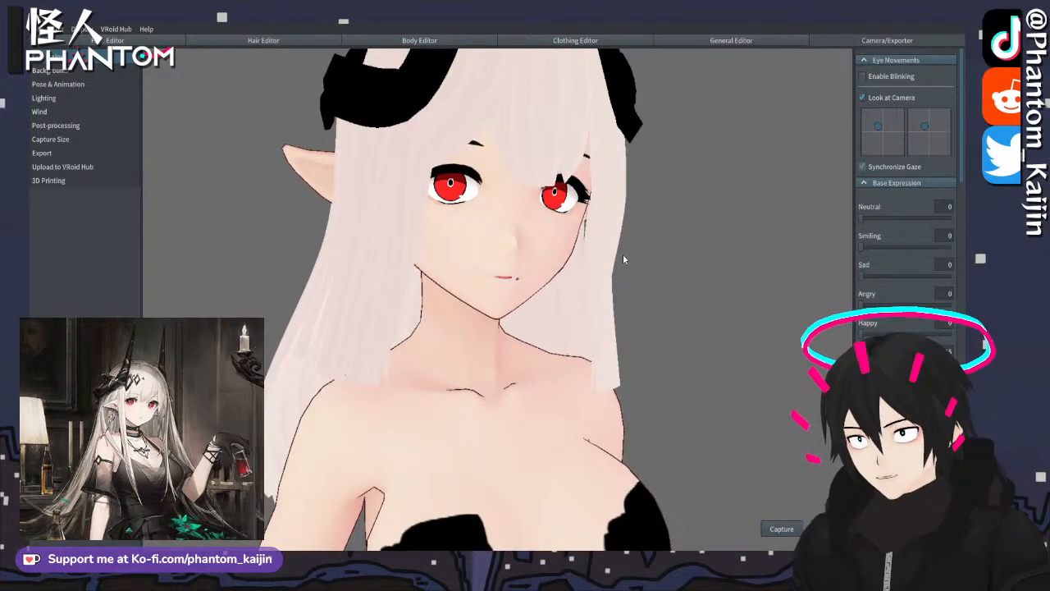
scroll(624, 264, down, 1)
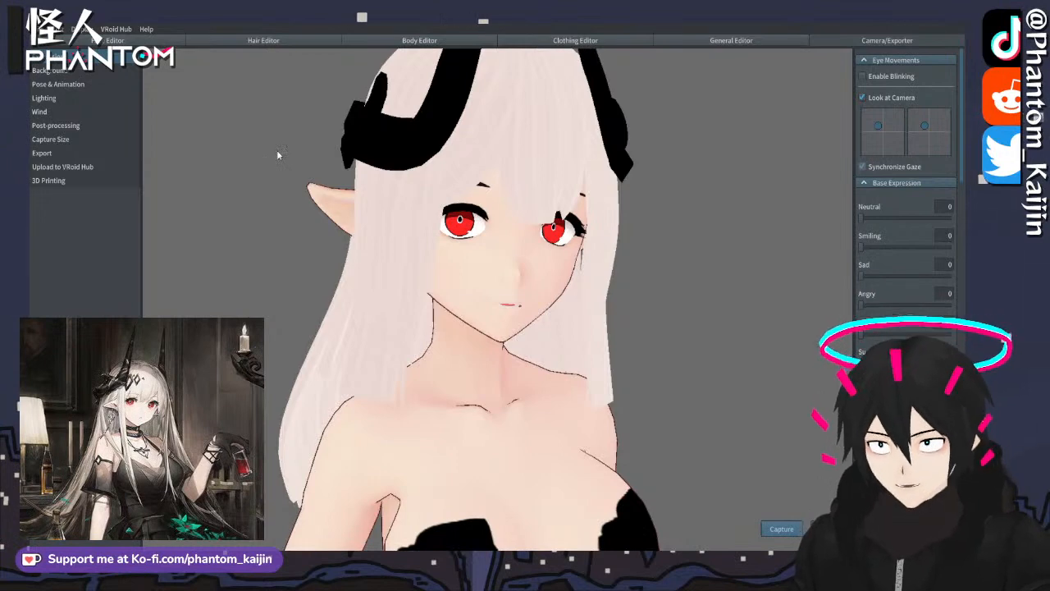
scroll(276, 149, down, 2)
scroll(684, 428, down, 3)
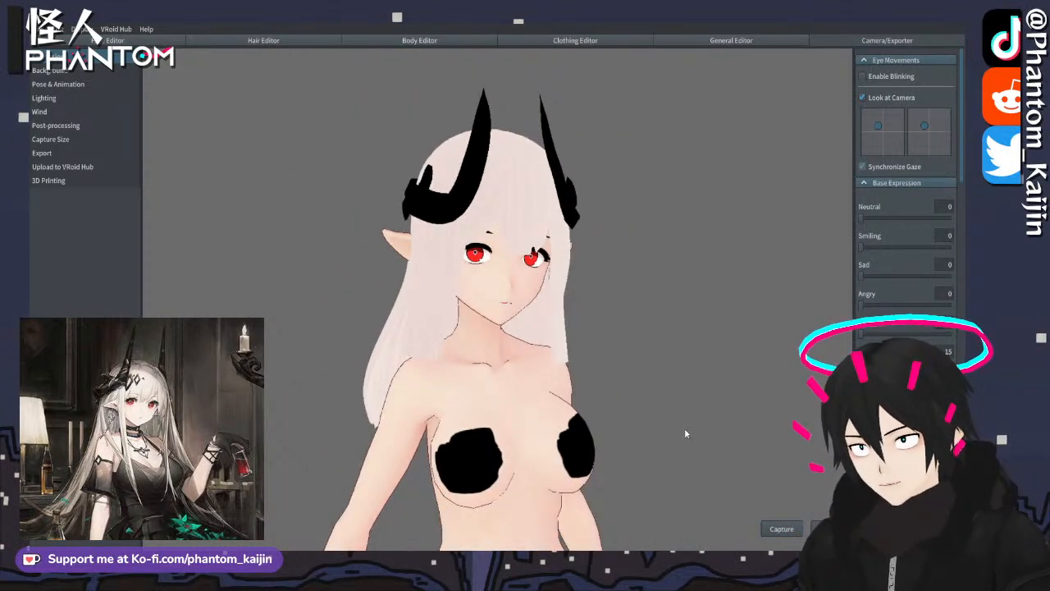
scroll(685, 431, down, 4)
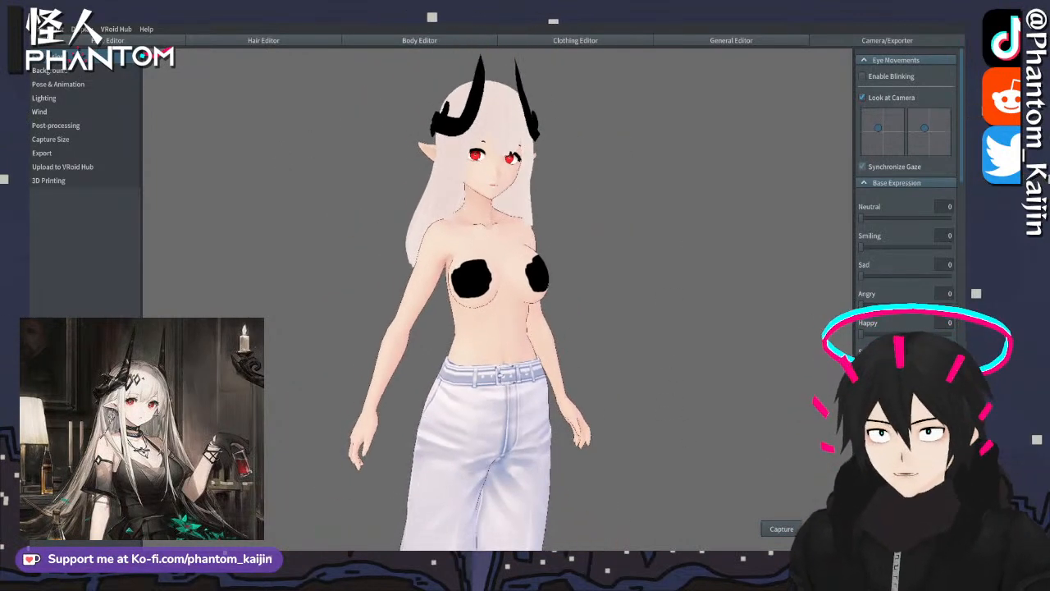
click(39, 28)
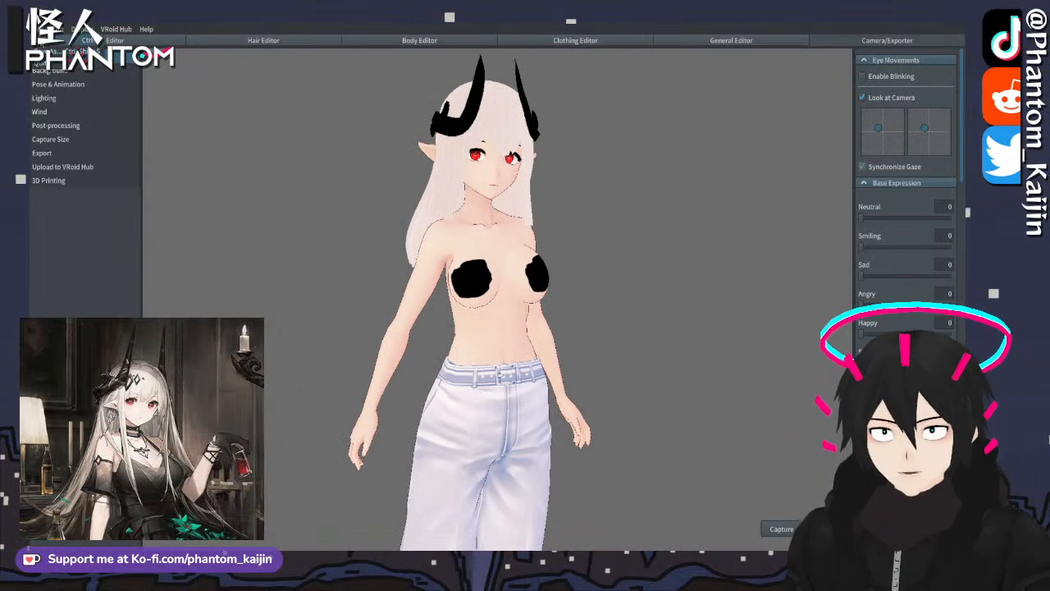
click(239, 126)
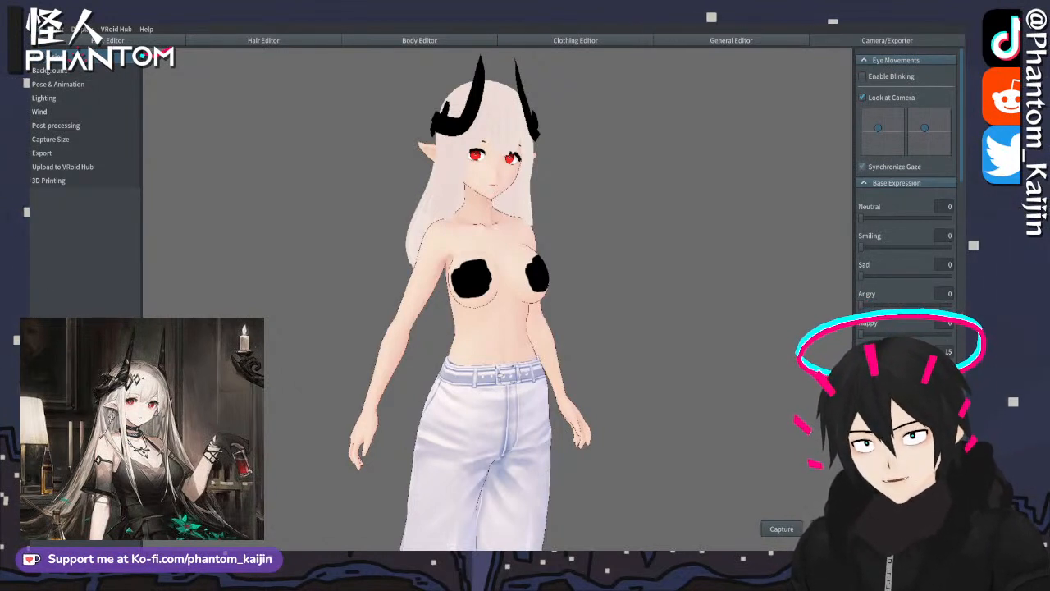
click(40, 28)
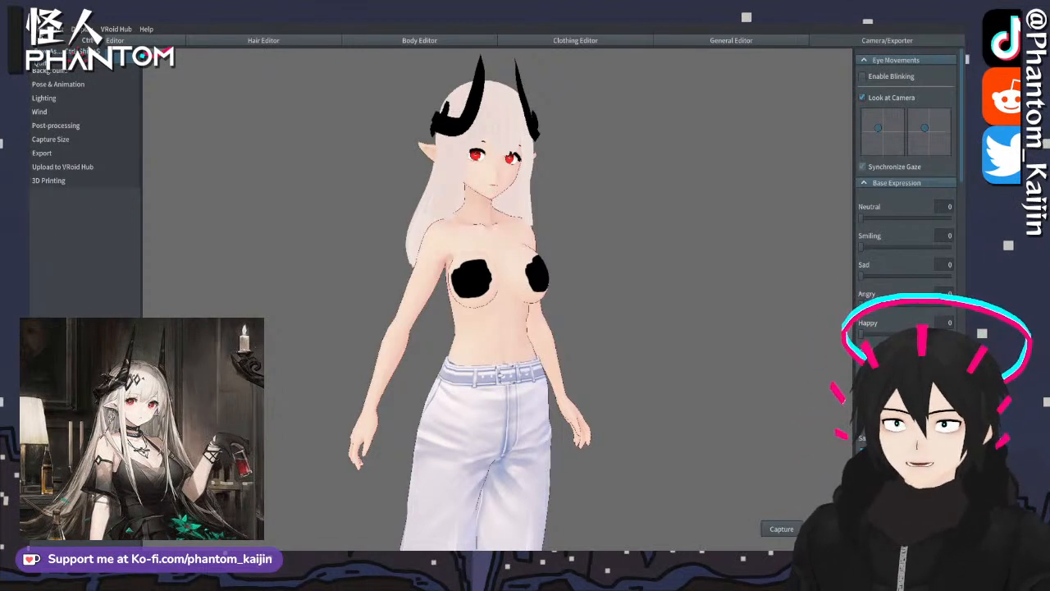
click(219, 124)
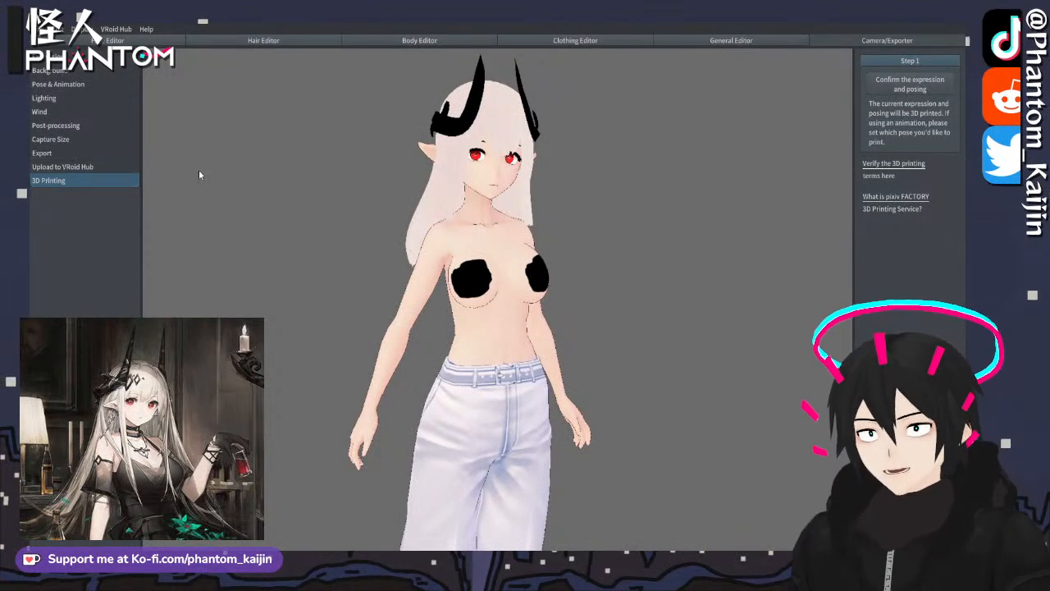
- Set the capture size to the 4k 3840×2160 preset
click(100, 153)
click(96, 137)
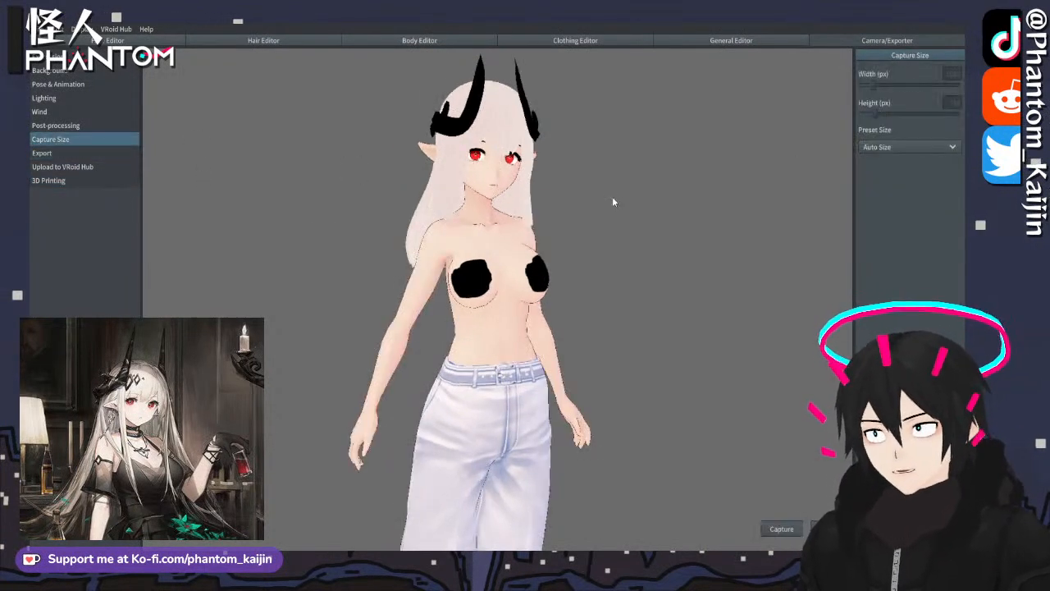
click(907, 147)
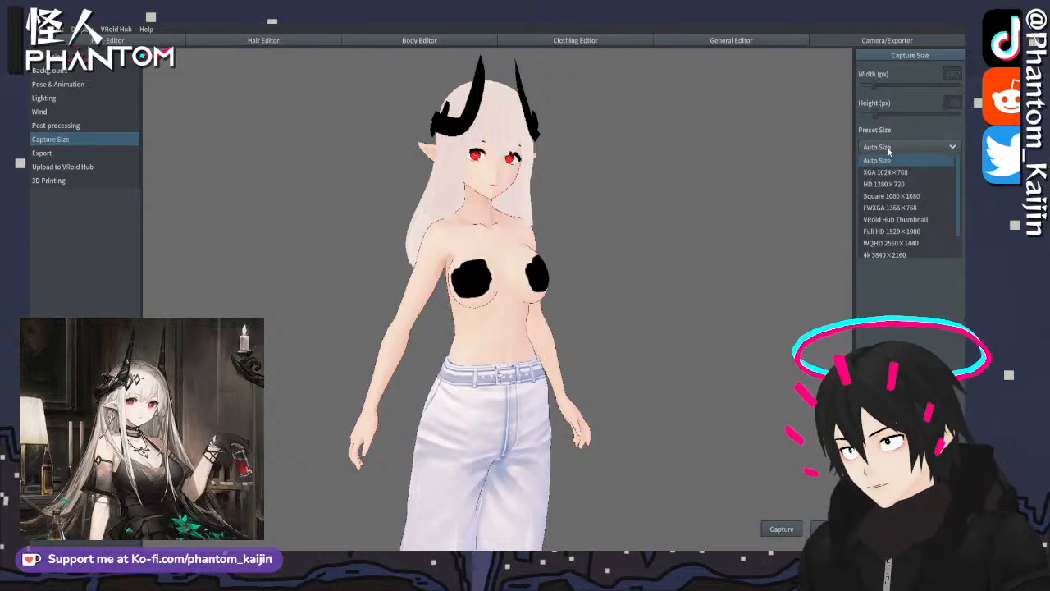
scroll(924, 211, down, 2)
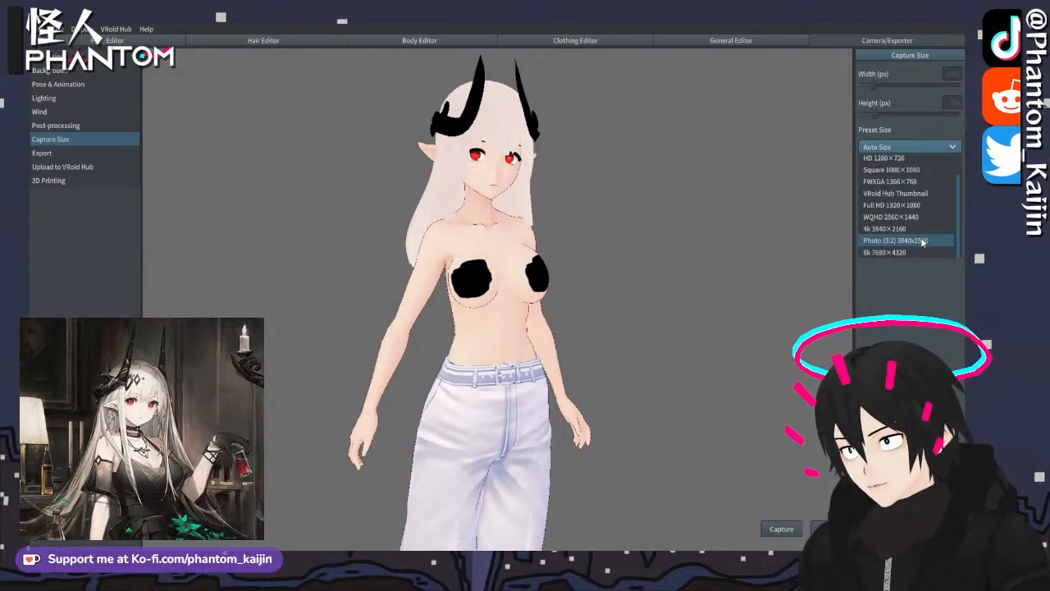
click(921, 229)
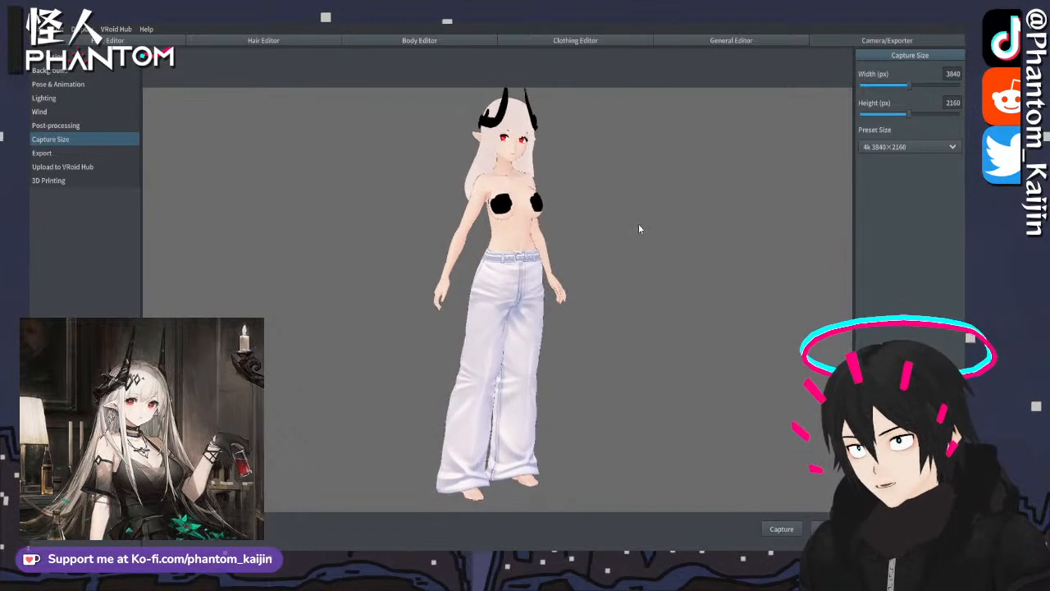
click(908, 147)
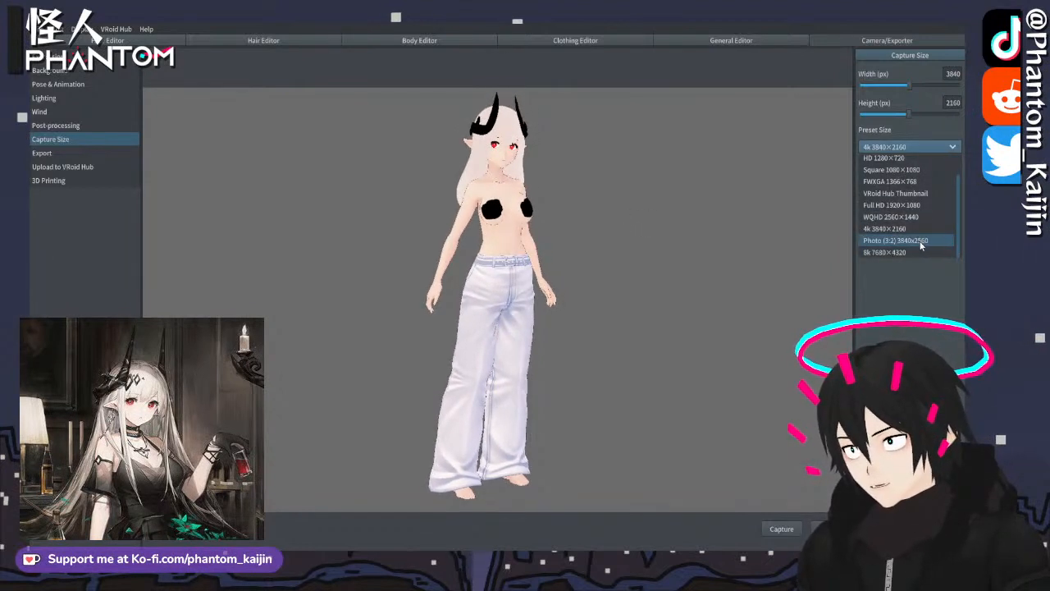
click(926, 308)
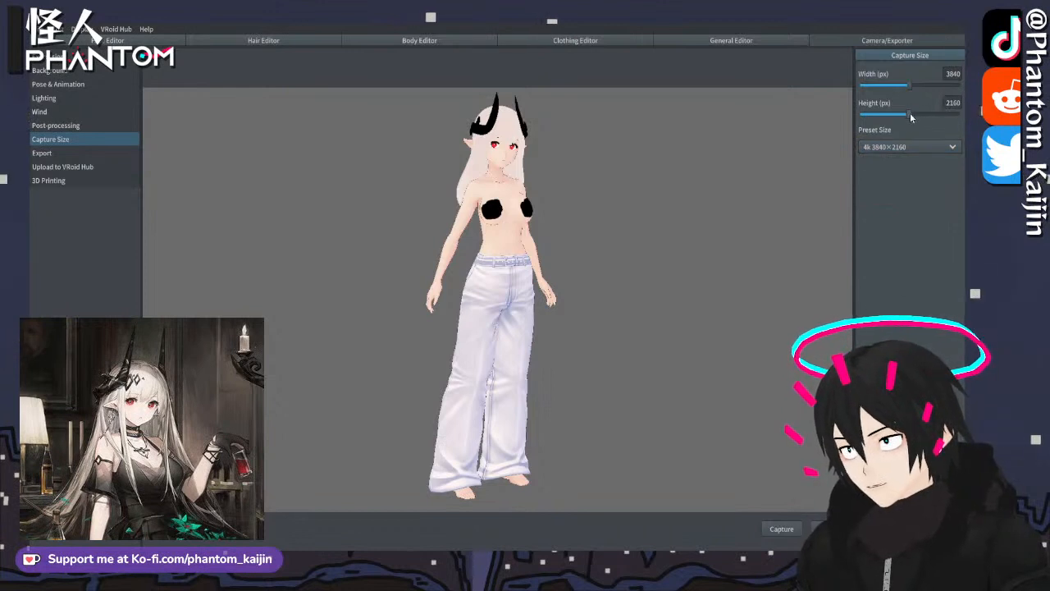
- Raise the capture height to 3856 px, frame the whole character in the near-square view, and capture the image
drag(911, 118, 951, 114)
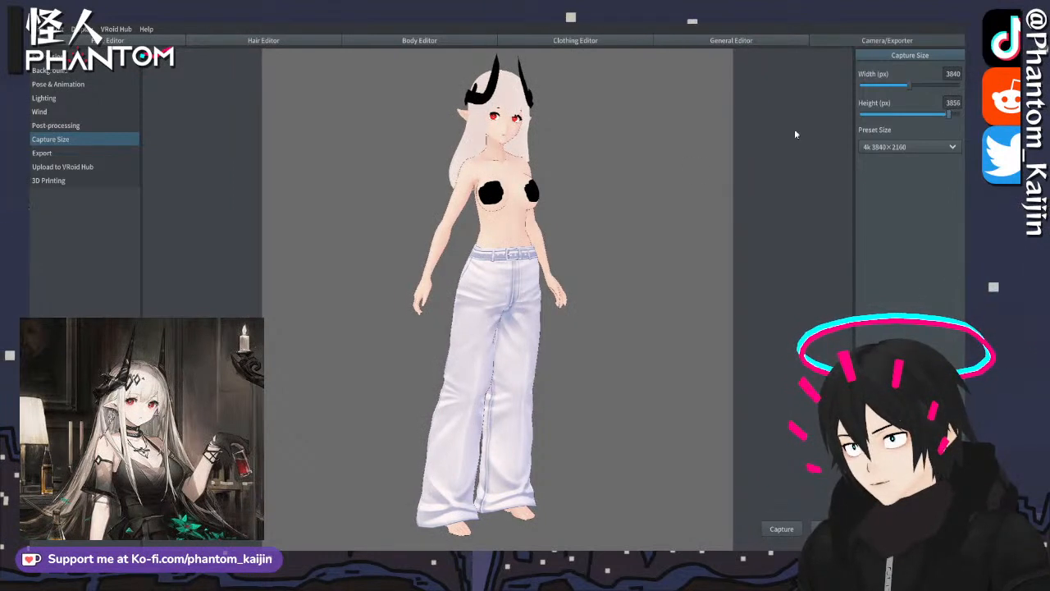
scroll(666, 200, down, 3)
scroll(691, 210, up, 2)
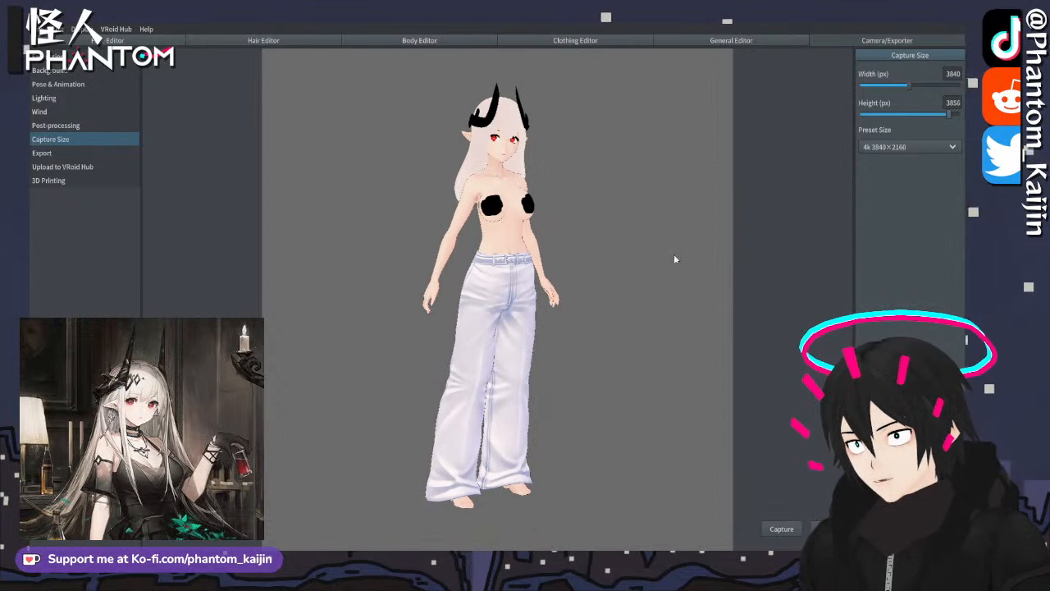
scroll(666, 250, up, 1)
scroll(656, 231, up, 1)
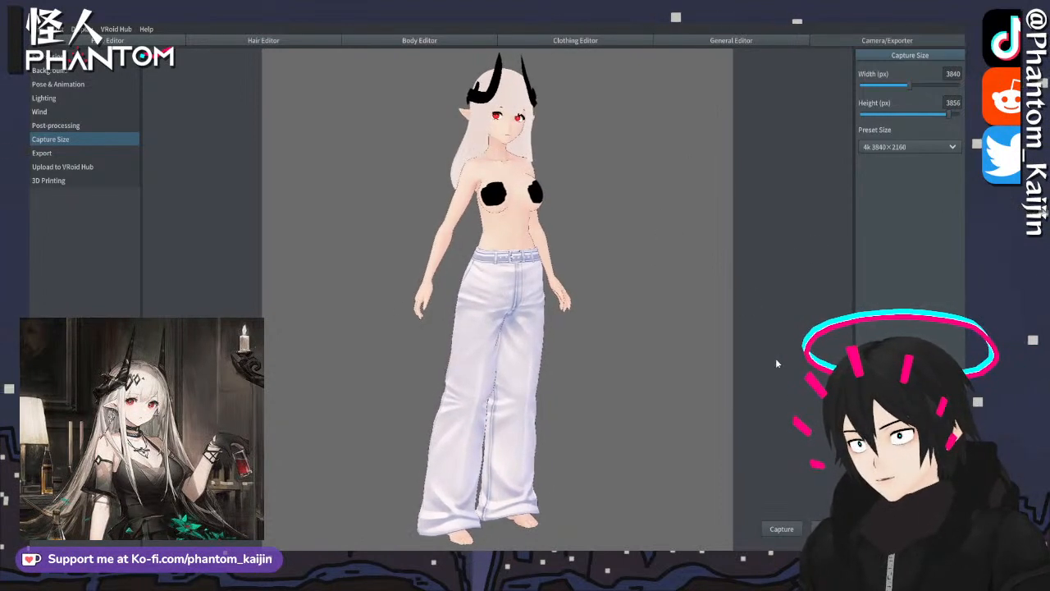
click(776, 527)
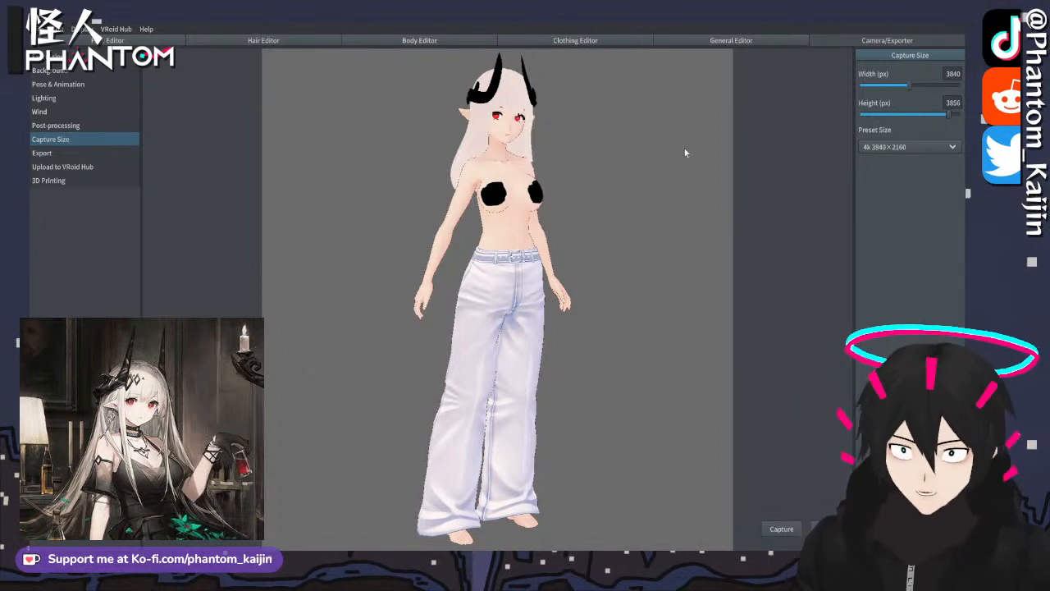
click(39, 29)
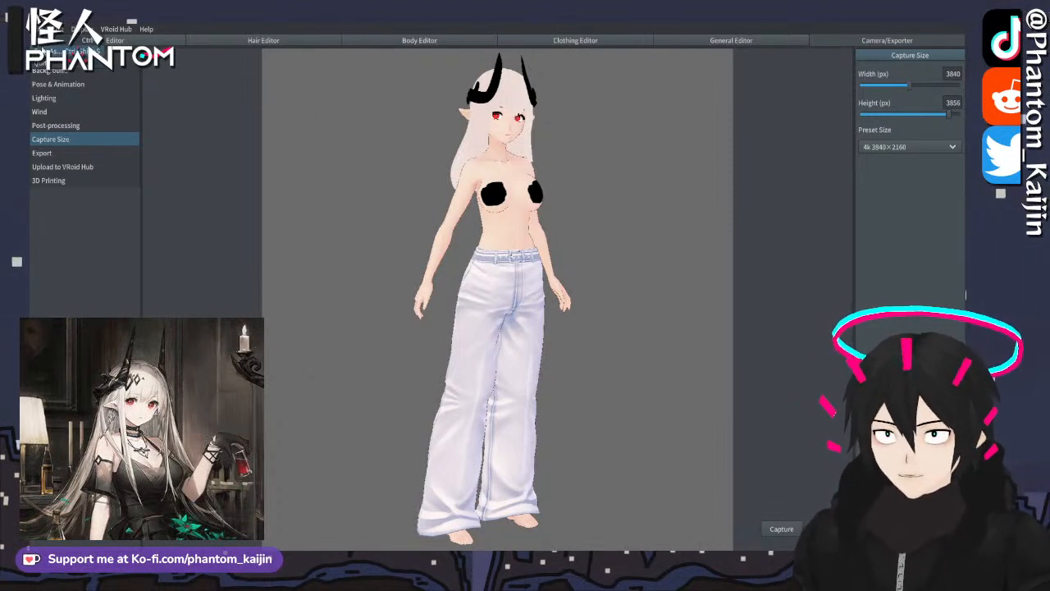
click(256, 83)
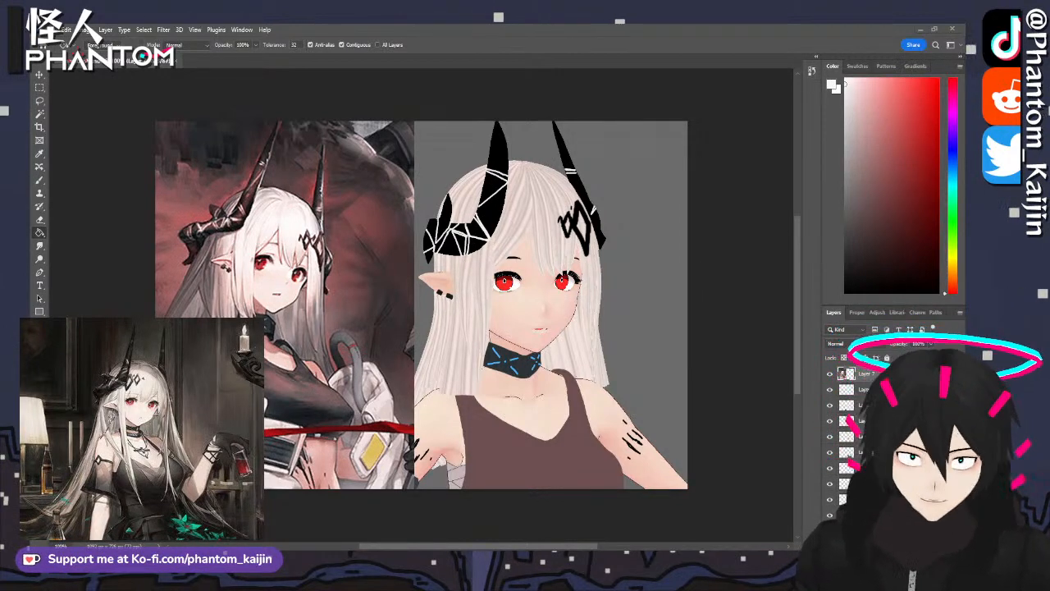
- Switch to Photoshop, place the captured render in the comparison document, and scale it up to show the character from the chest up
drag(515, 318, 514, 318)
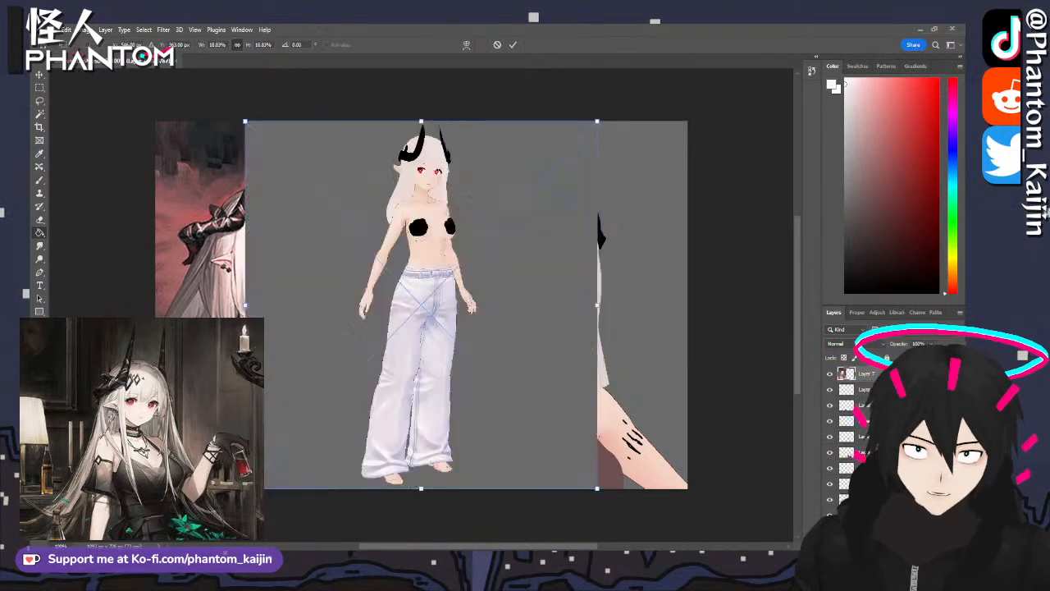
key(Return)
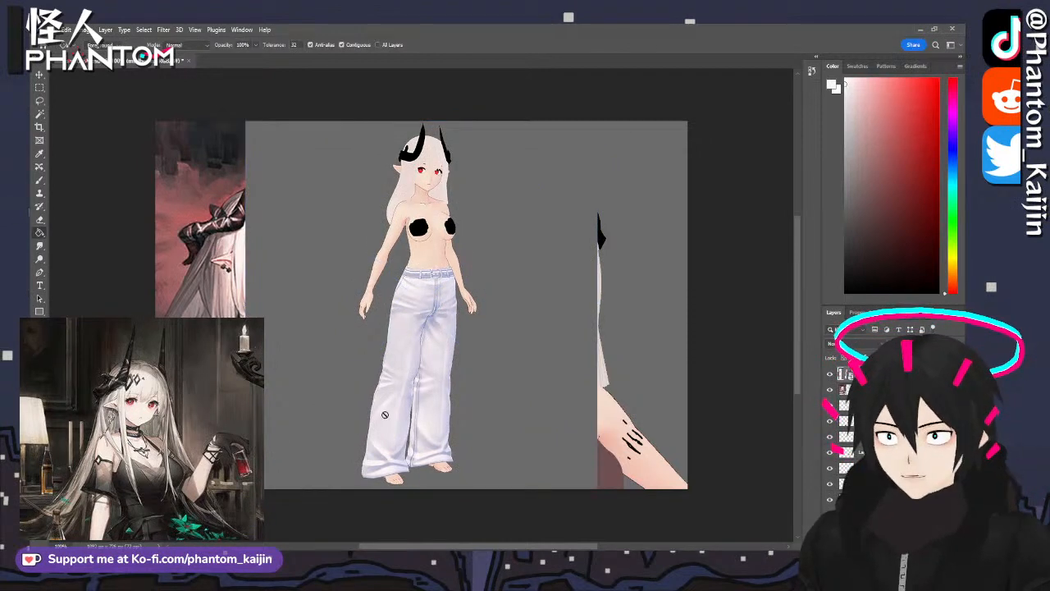
alt+scroll(350, 222, down, 5)
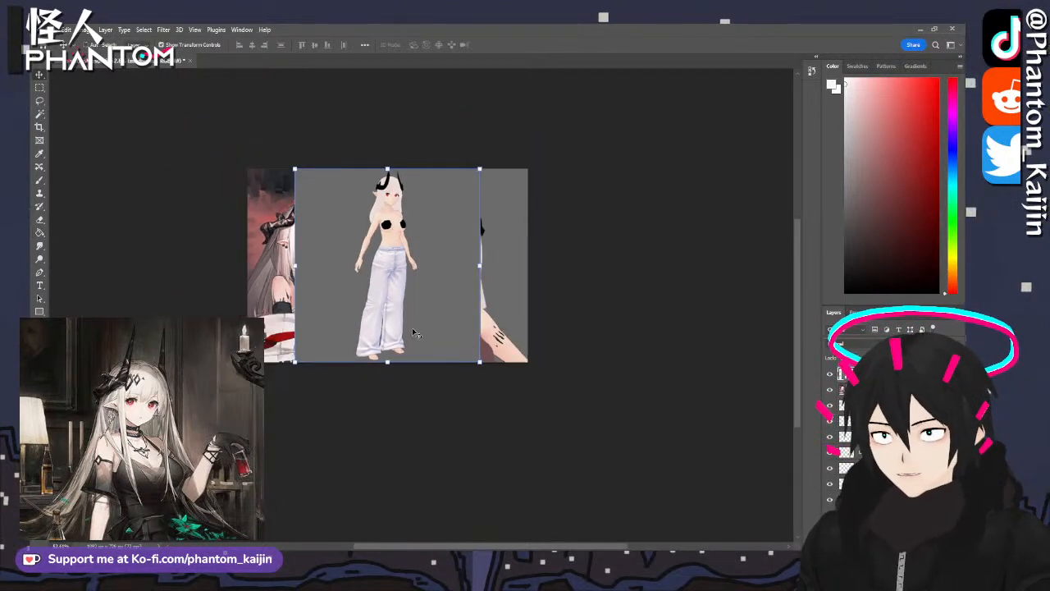
key(ctrl+z)
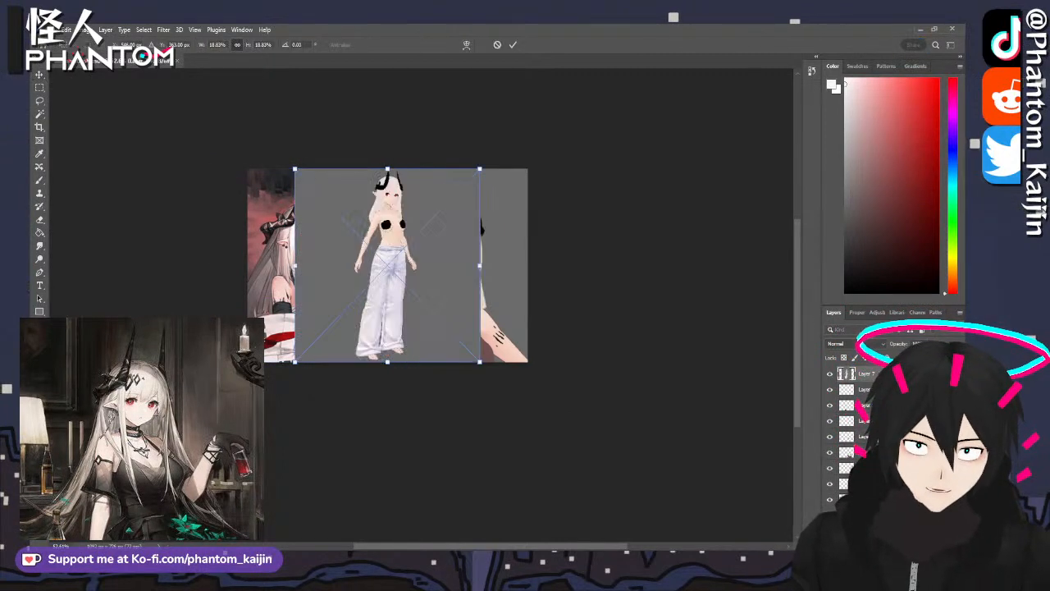
drag(390, 368, 387, 590)
scroll(459, 230, up, 5)
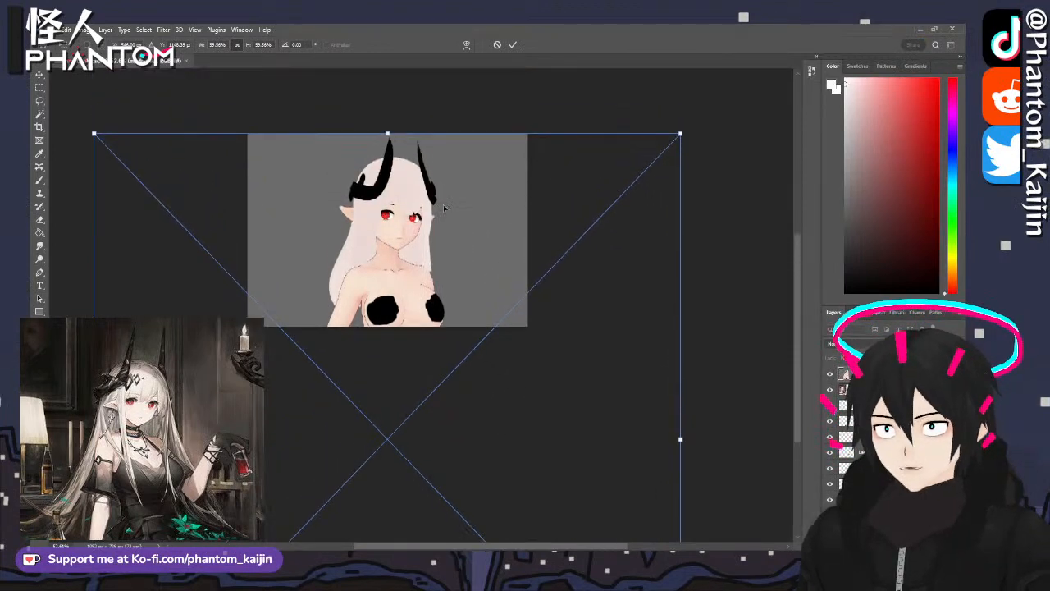
alt+scroll(355, 302, up, 4)
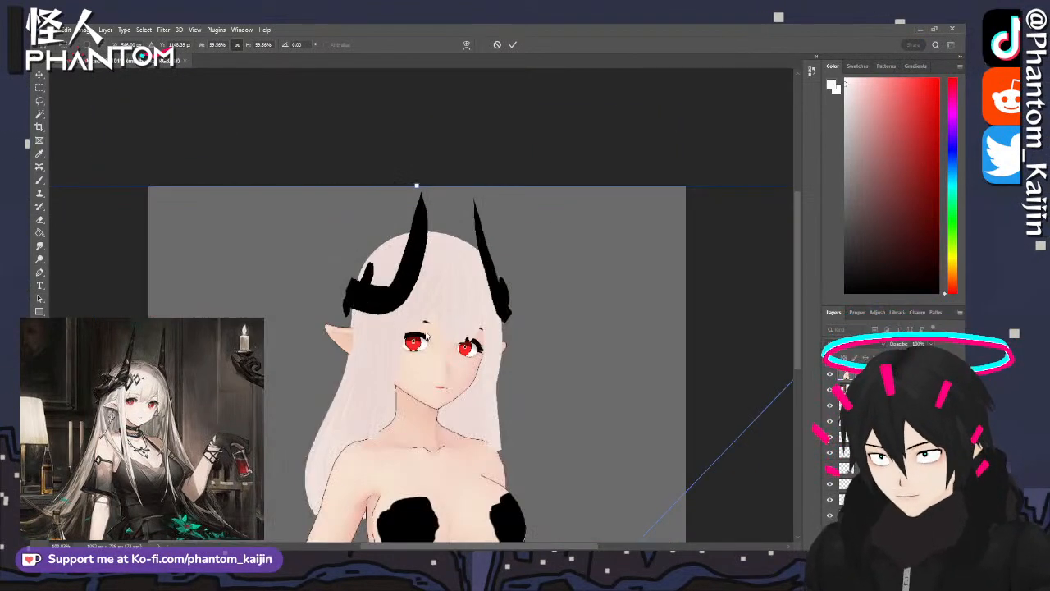
key(Return)
- Move the new render to the right half of the canvas and delete its empty gray area covering the reference artwork
drag(435, 313, 517, 320)
click(39, 88)
scroll(157, 171, down, 1)
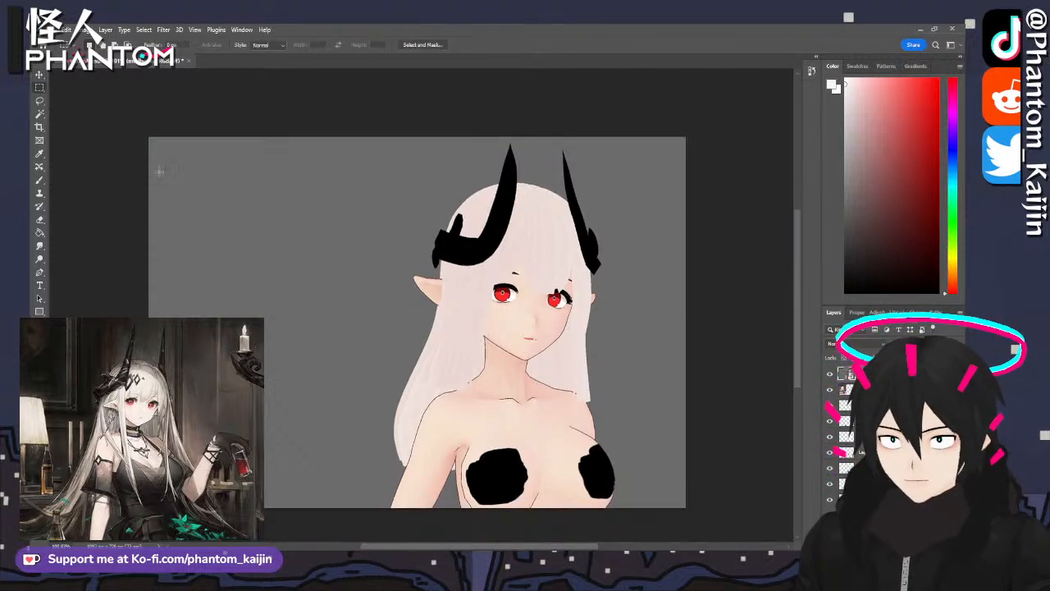
drag(148, 137, 382, 539)
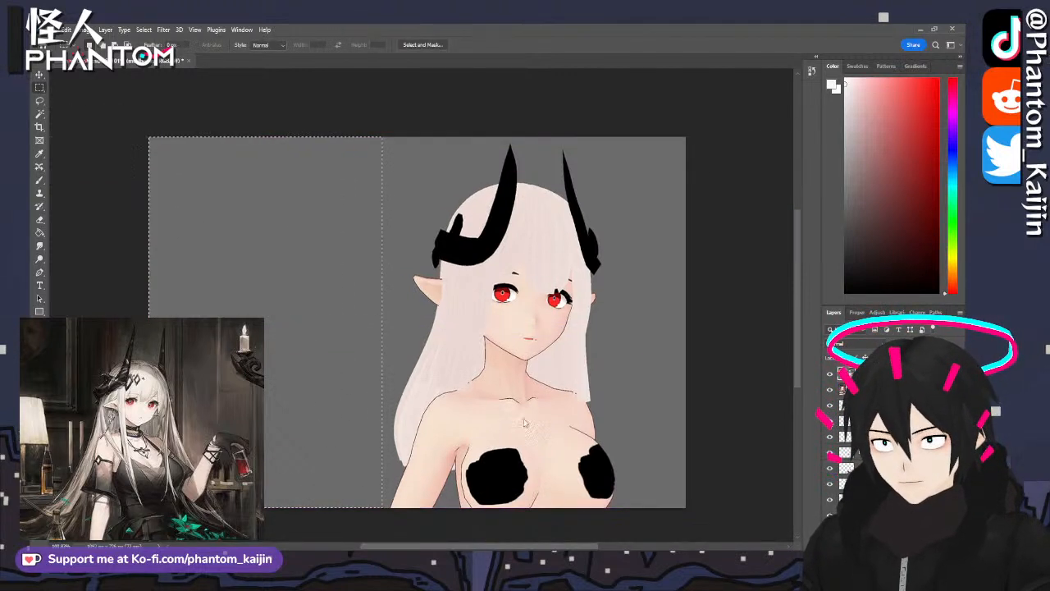
key(e)
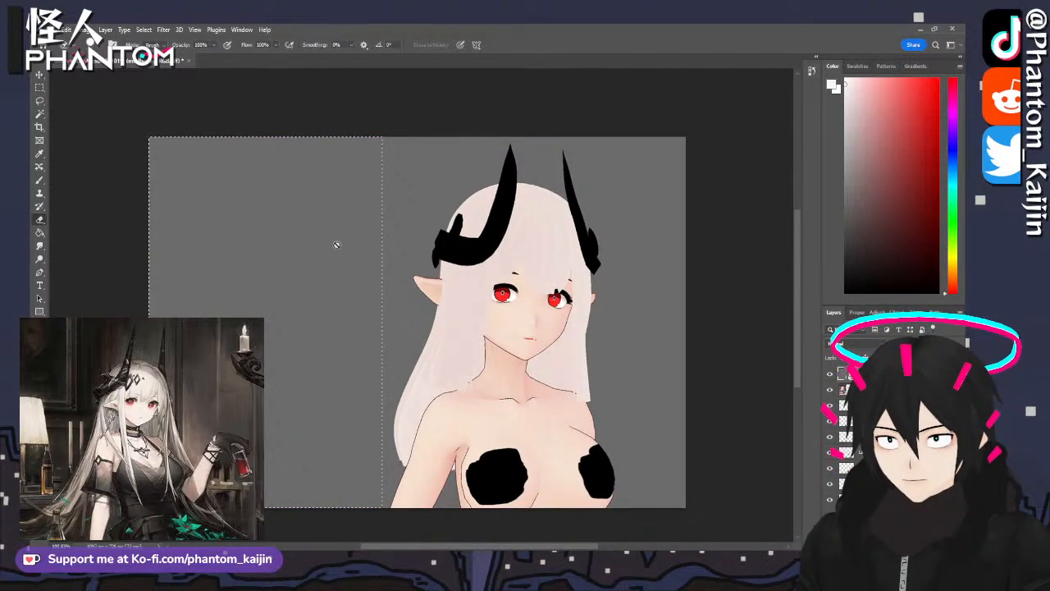
key(ctrl+alt+shift+v)
- Select the gray background around the character on the new render with the Magic Wand, delete it, and clear the selection
click(40, 114)
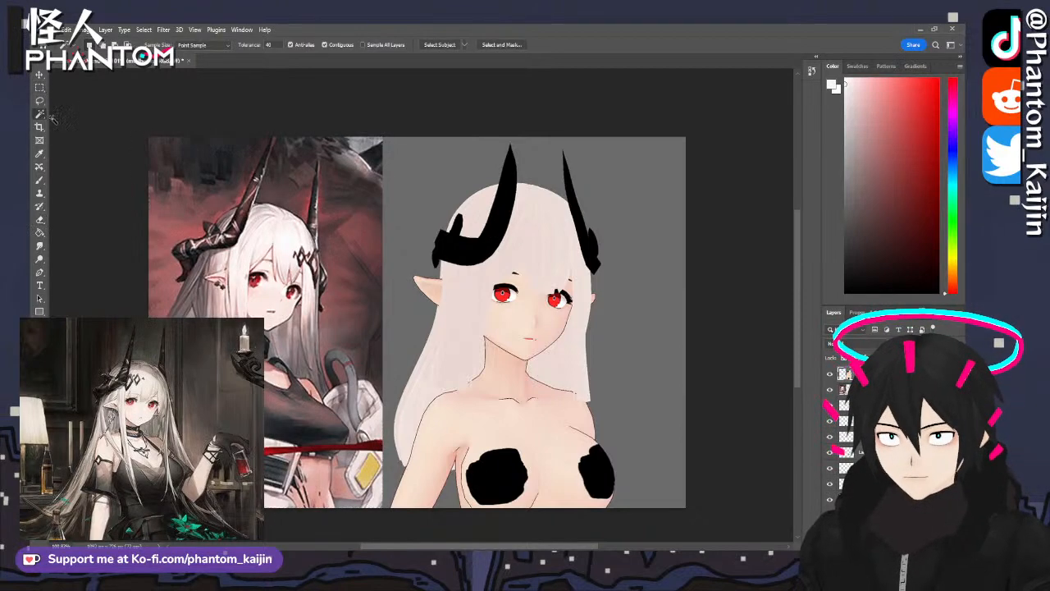
click(420, 175)
key(Delete)
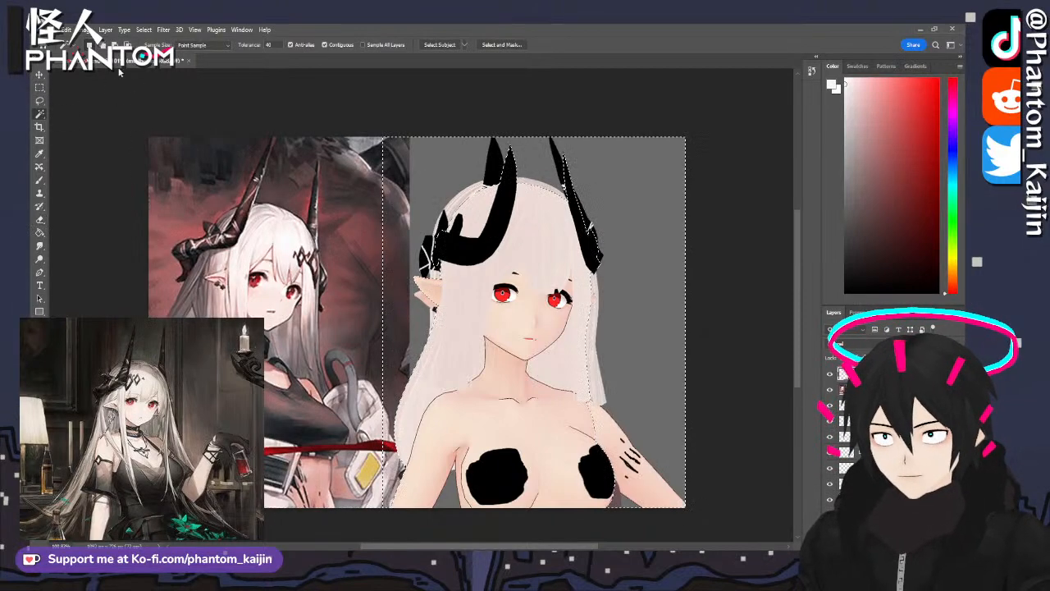
click(39, 88)
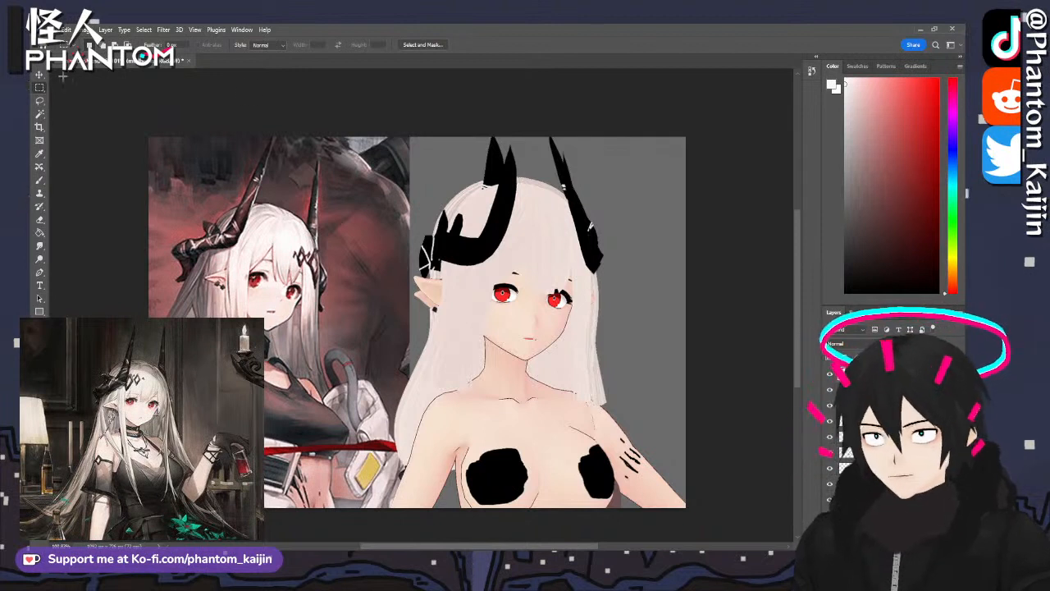
- Fill the area behind the new render with the background gray to cover the older marked-up render
key(v)
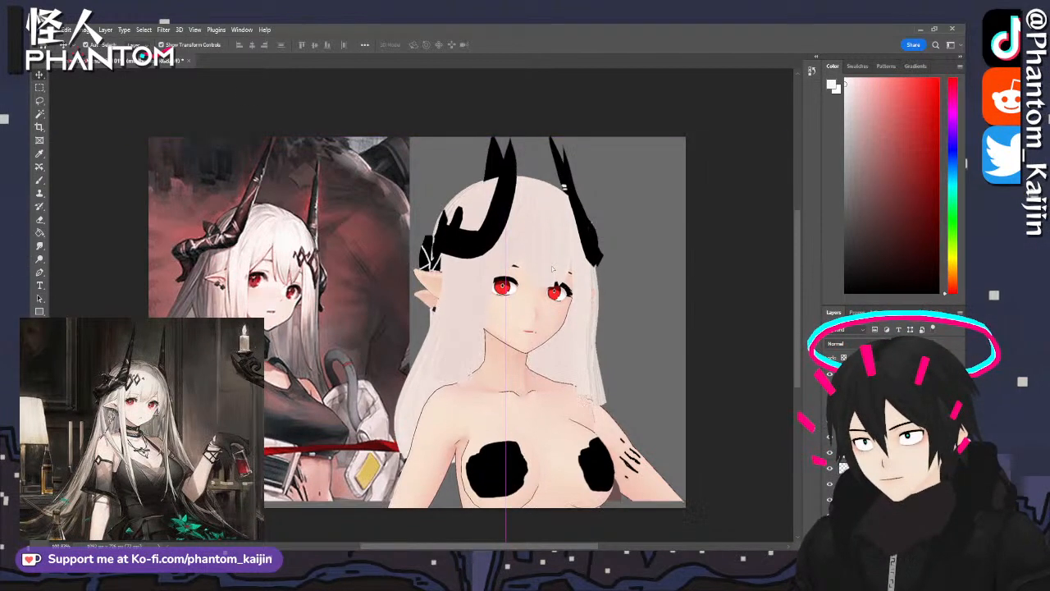
click(754, 341)
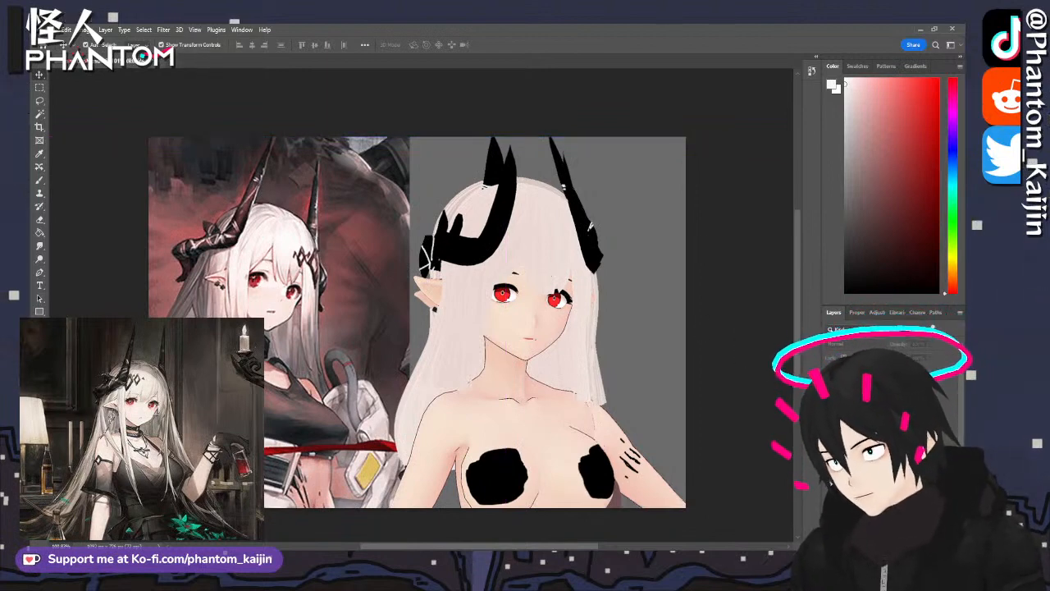
click(328, 271)
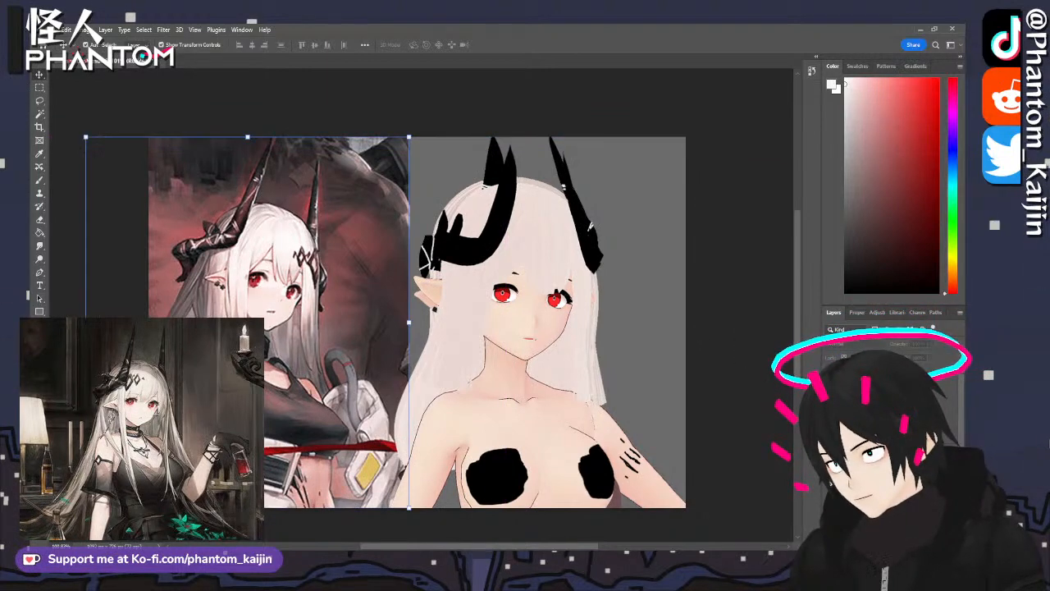
click(39, 234)
click(450, 169)
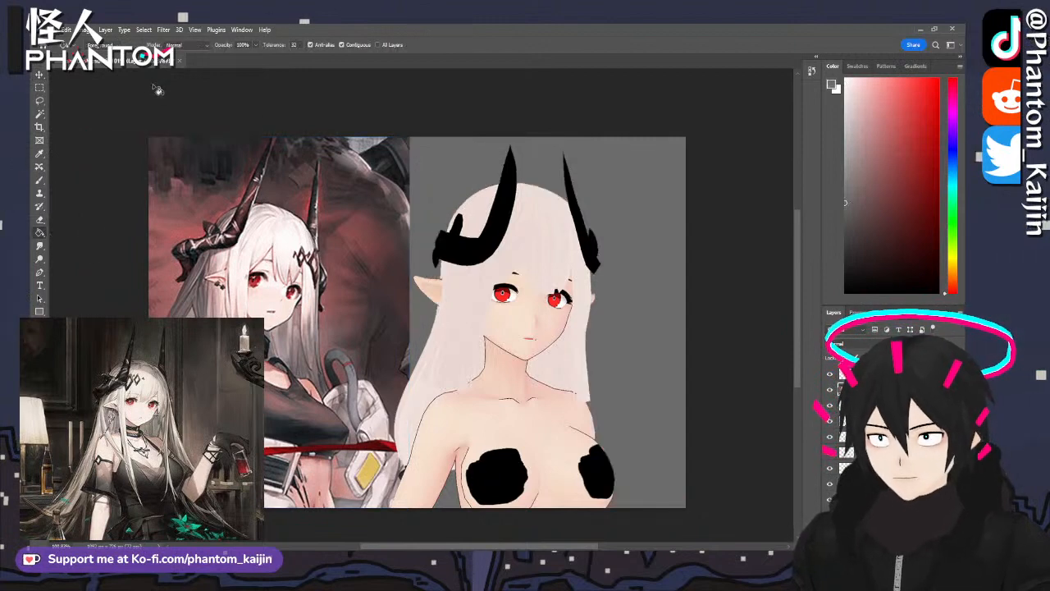
- Shift the new render slightly right, away from the reference artwork, and delete the gray strip over the artwork's left edge
click(39, 74)
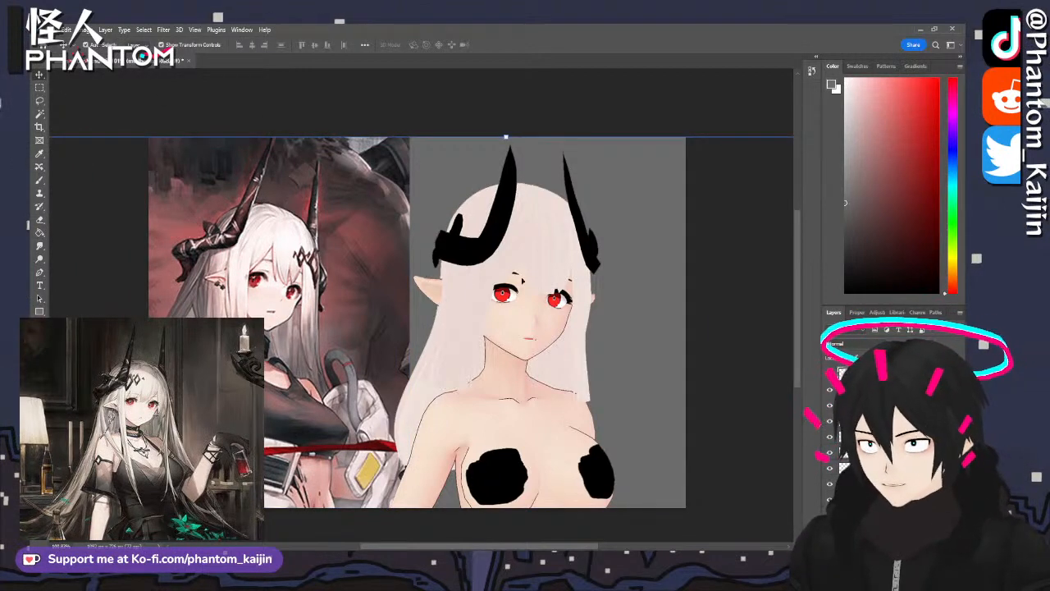
drag(508, 282, 533, 283)
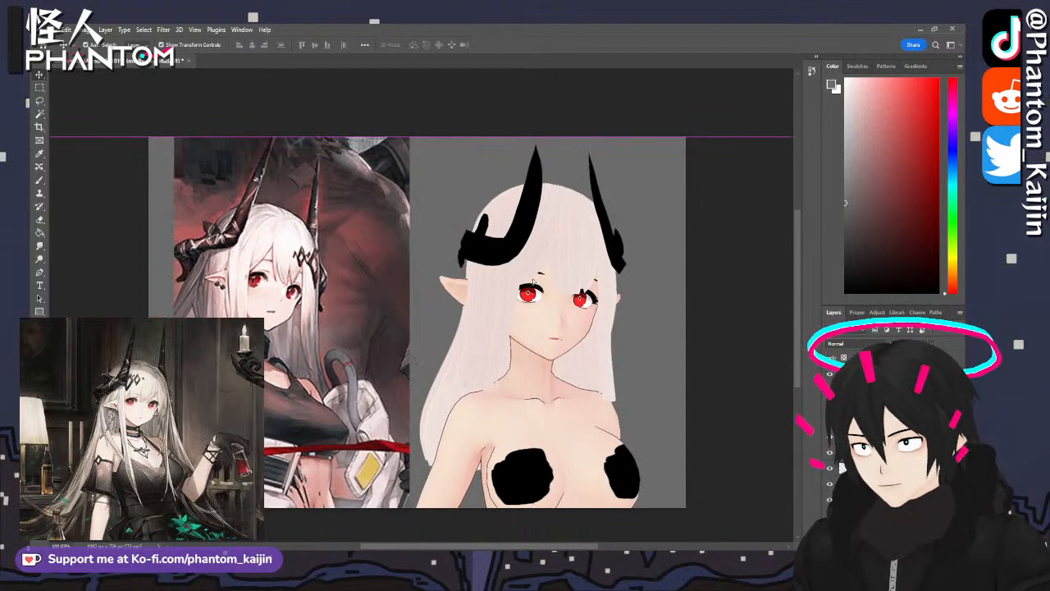
click(39, 87)
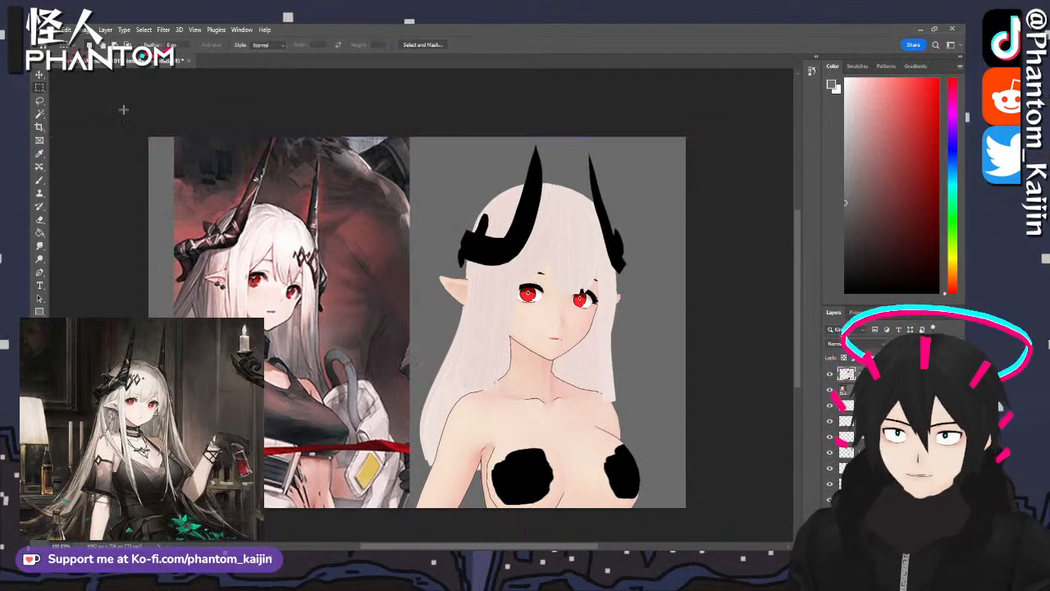
drag(281, 115, 29, 542)
key(Delete)
alt+scroll(633, 223, up, 2)
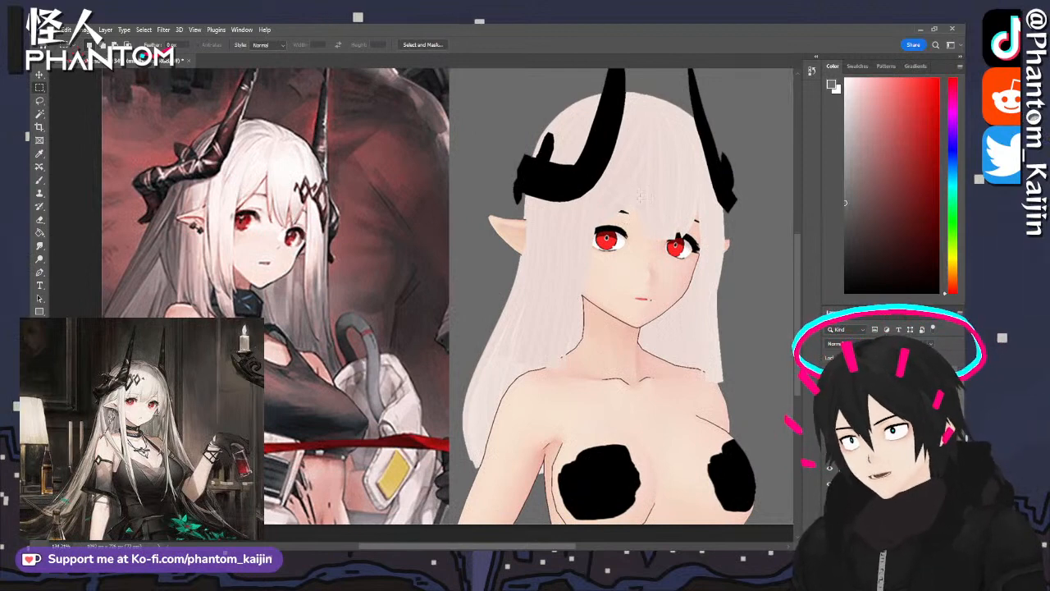
click(39, 75)
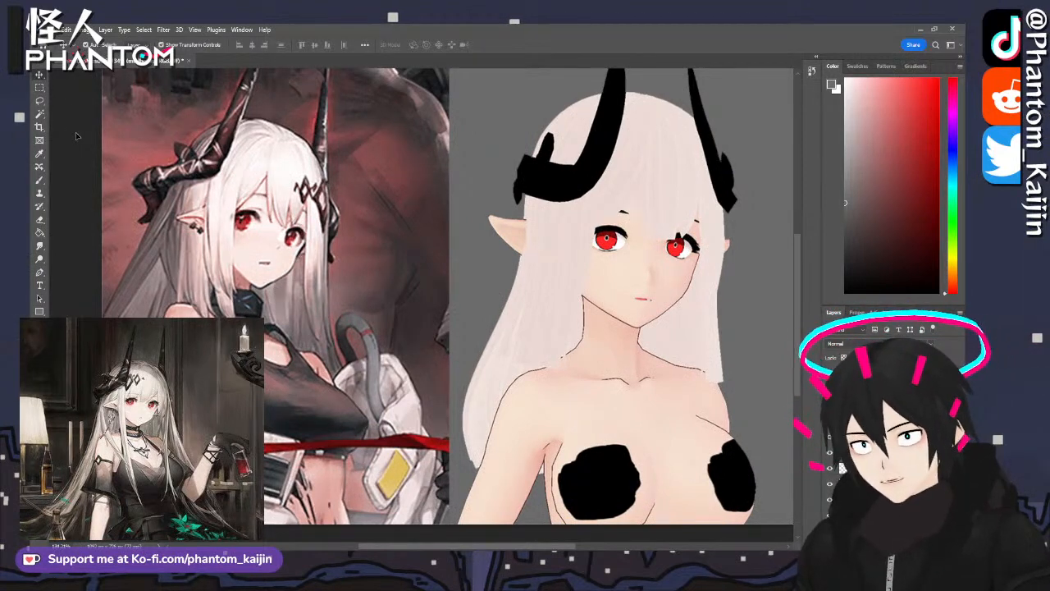